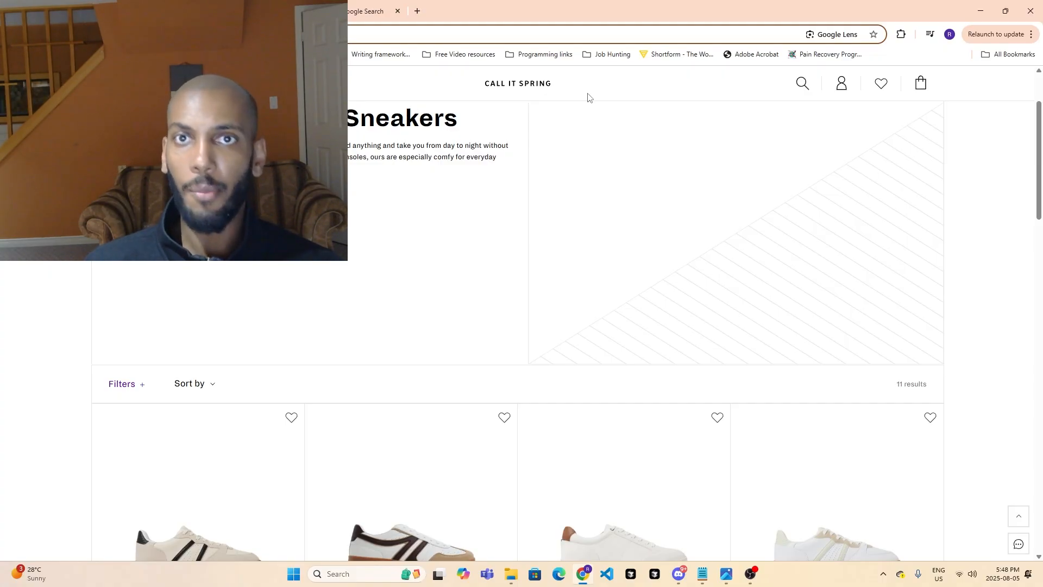
# - Look through the men's white sneakers listing, comparing the product names, prices and colour options
pyautogui.scroll(-4, 859, 324)
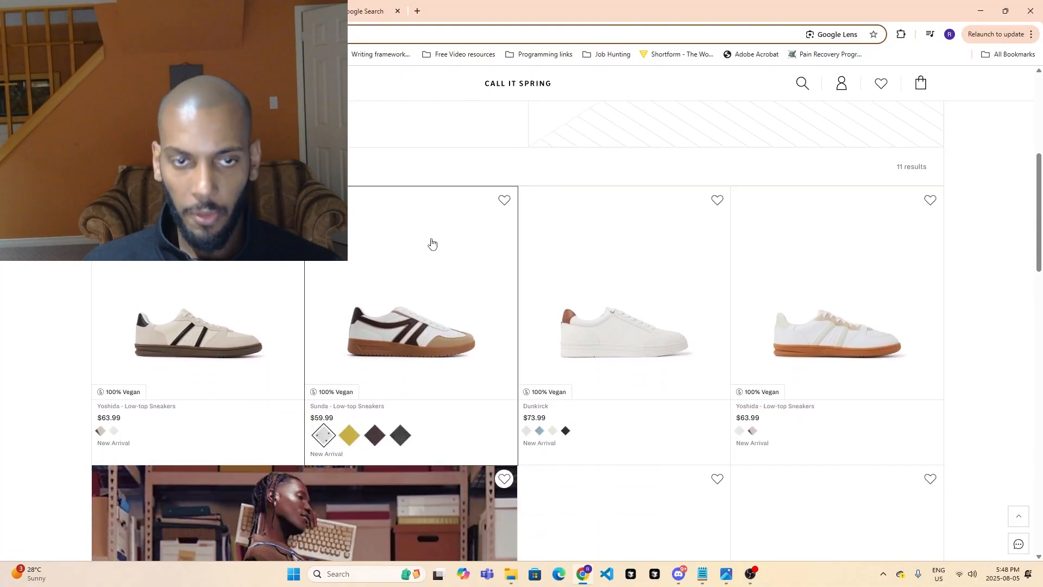
pyautogui.scroll(-3, 399, 418)
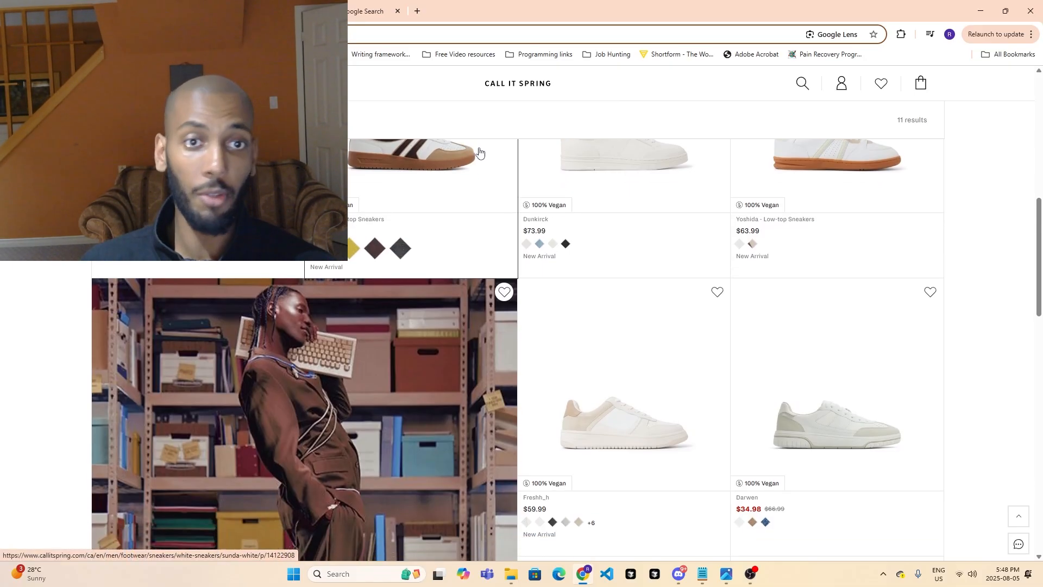
pyautogui.scroll(-4, 380, 271)
pyautogui.scroll(6, 604, 347)
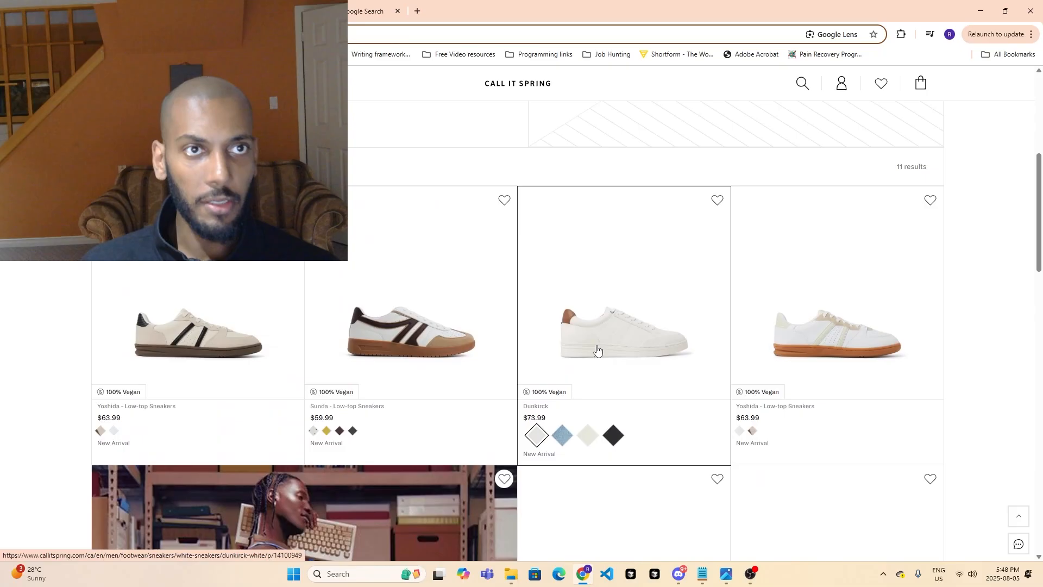
pyautogui.scroll(3, 587, 337)
pyautogui.scroll(1, 581, 310)
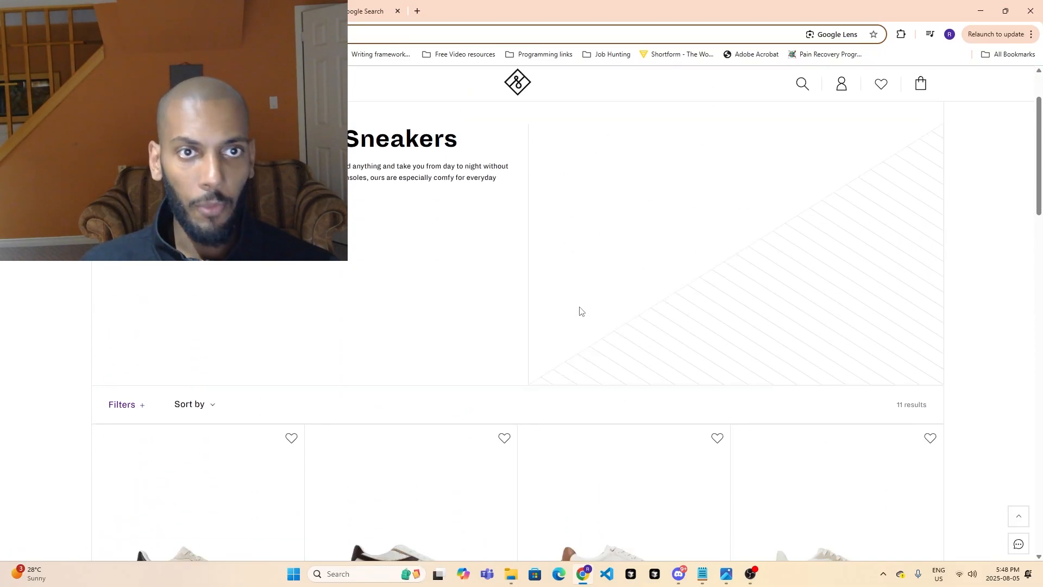
pyautogui.scroll(-6, 581, 310)
pyautogui.scroll(6, 356, 276)
pyautogui.scroll(3, 356, 276)
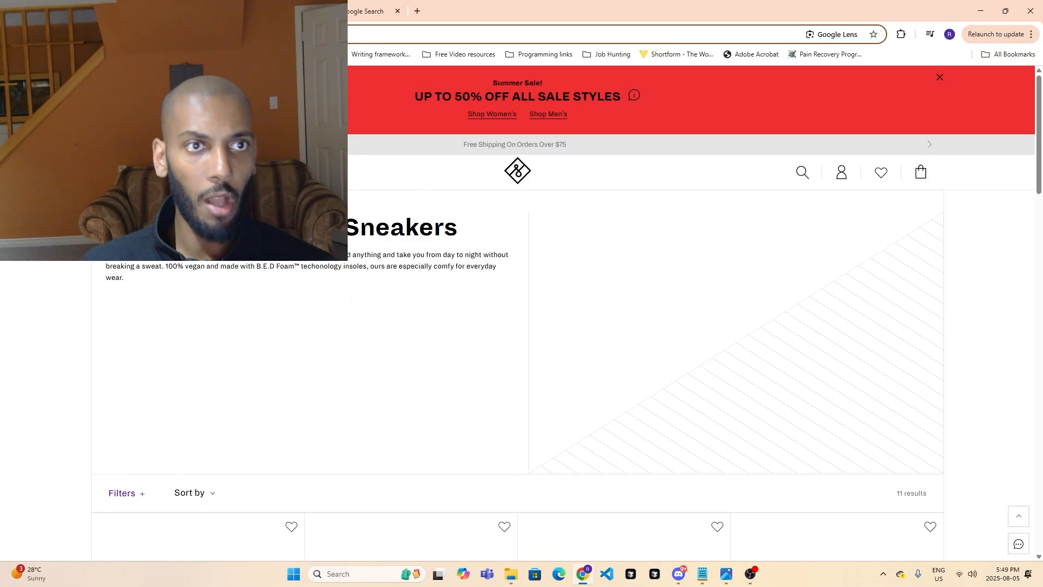
# - Examine the new arrivals, men's and sale categories in the store's site navigation
pyautogui.moveTo(128, 172)
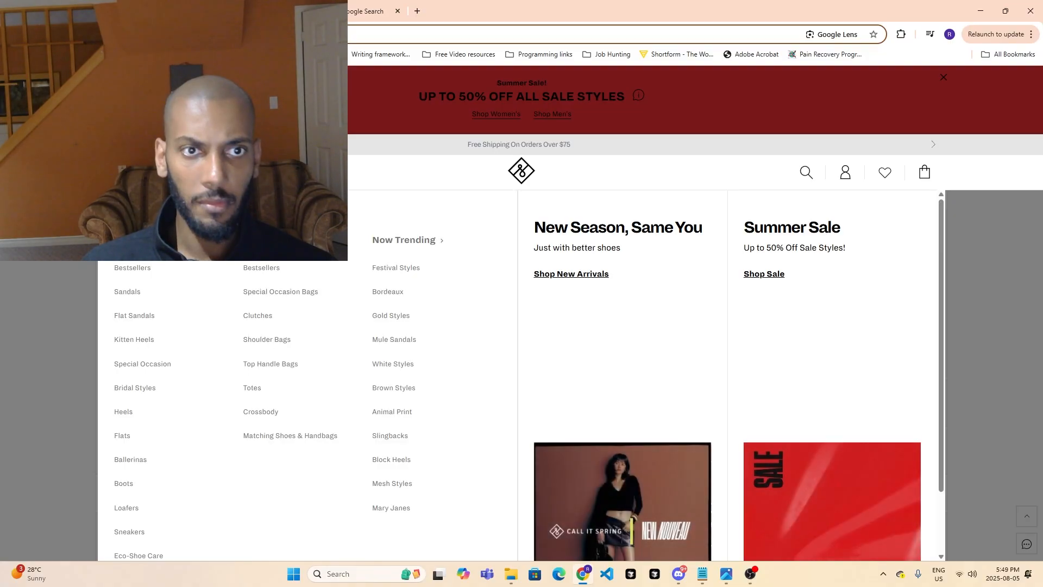
pyautogui.moveTo(224, 172)
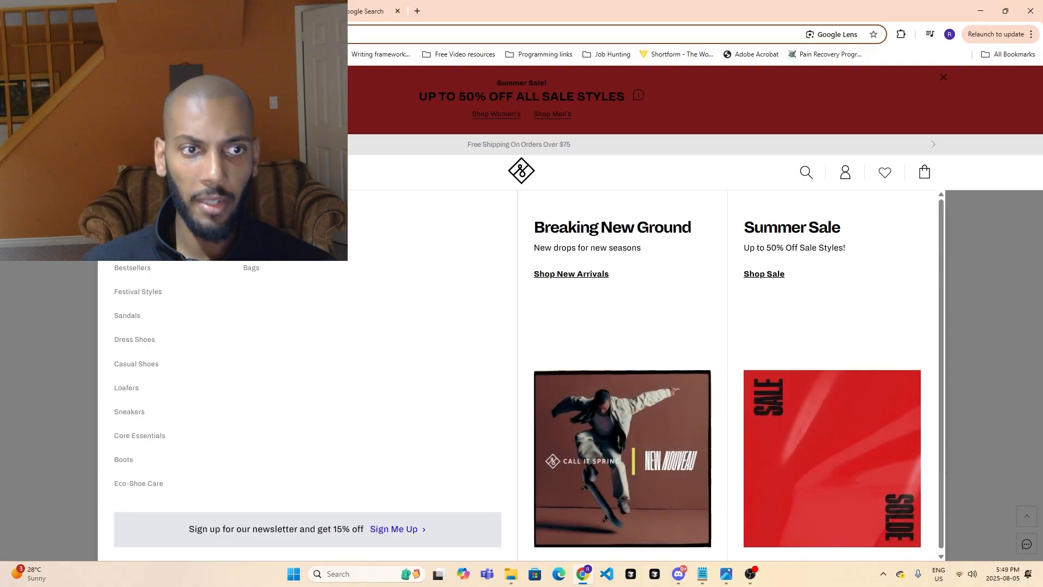
pyautogui.moveTo(261, 173)
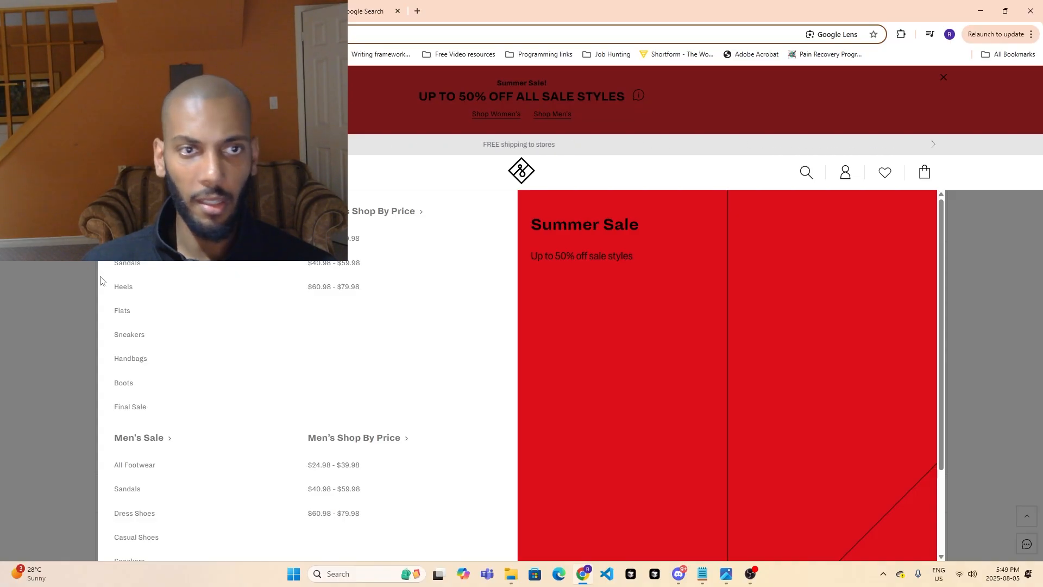
# - Review the sneaker results page from the page heading down to the footer
pyautogui.scroll(-2, 51, 277)
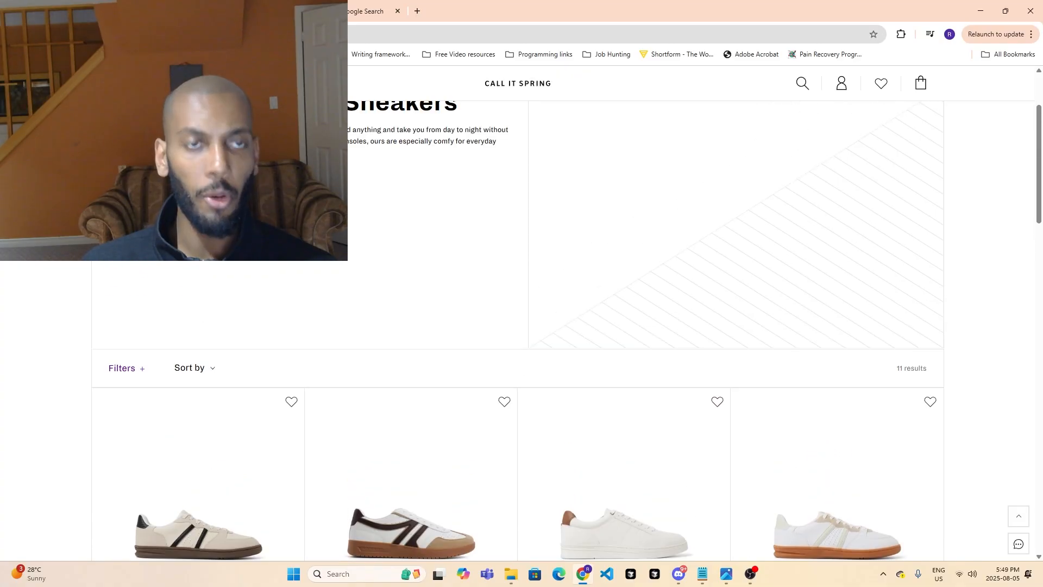
pyautogui.scroll(2, 349, 216)
pyautogui.scroll(-3, 355, 247)
pyautogui.scroll(2, 351, 247)
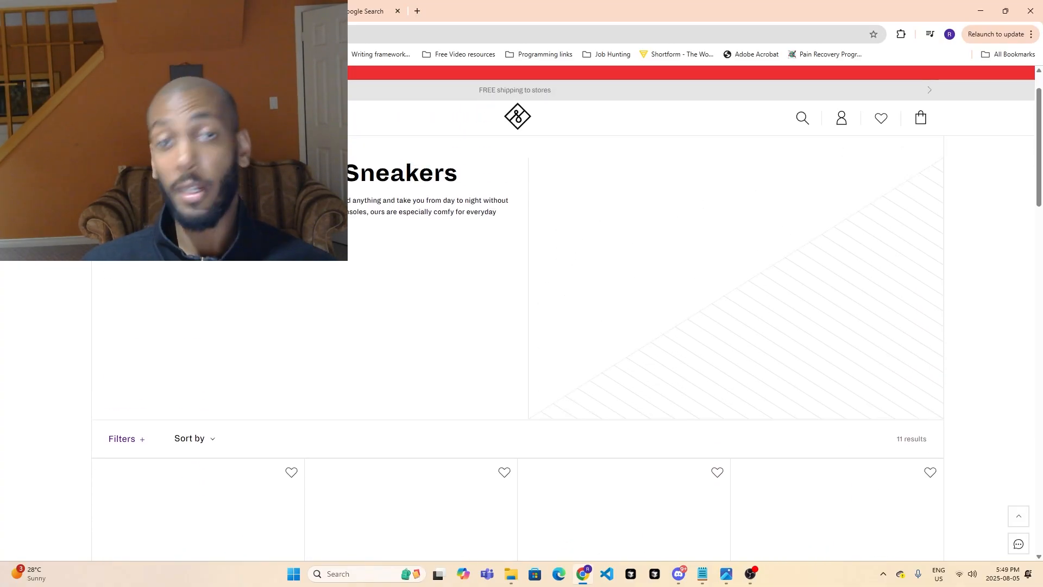
pyautogui.scroll(-5, 386, 246)
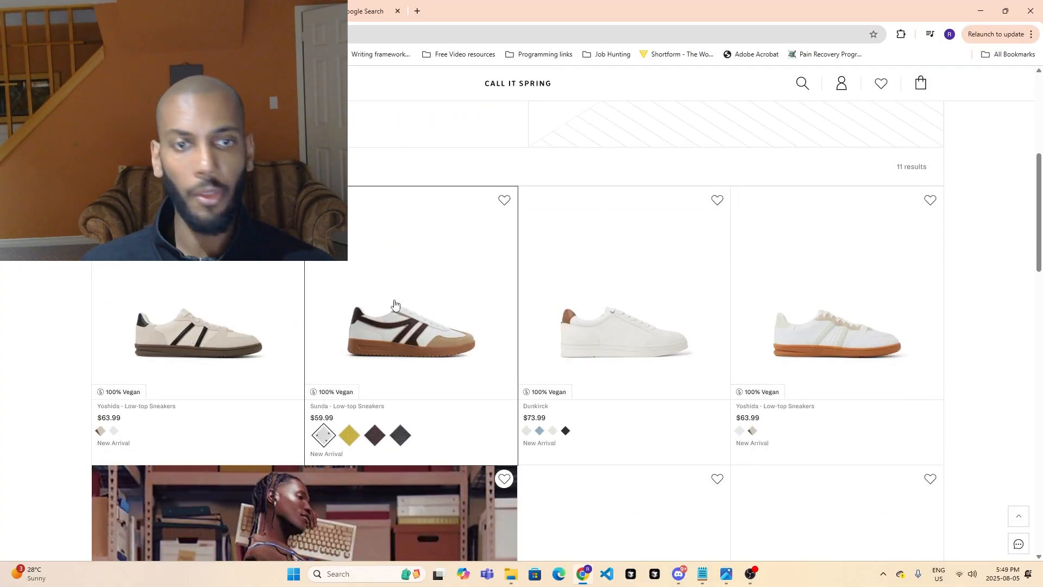
pyautogui.scroll(-15, 394, 304)
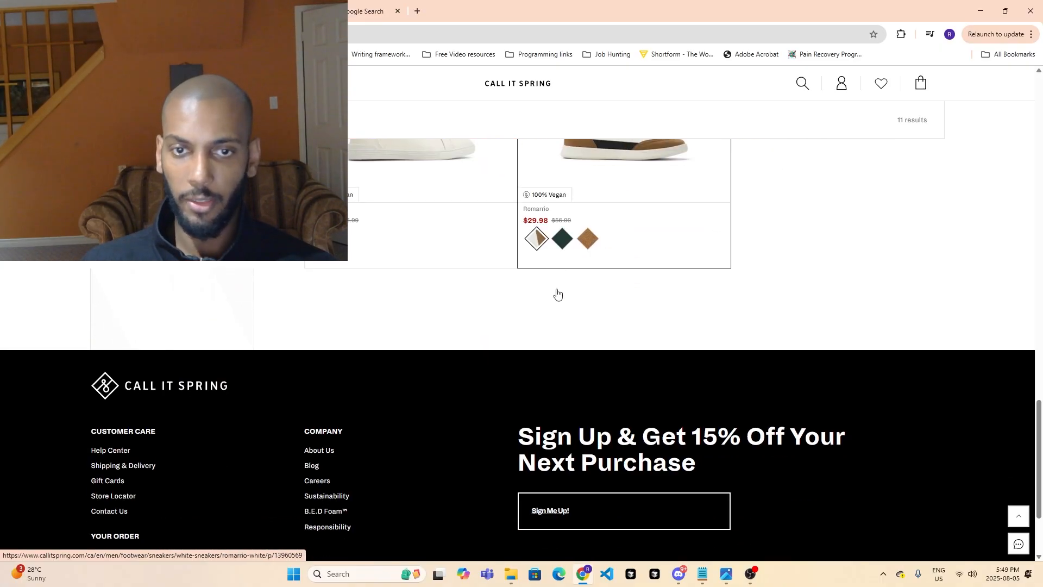
pyautogui.scroll(20, 557, 294)
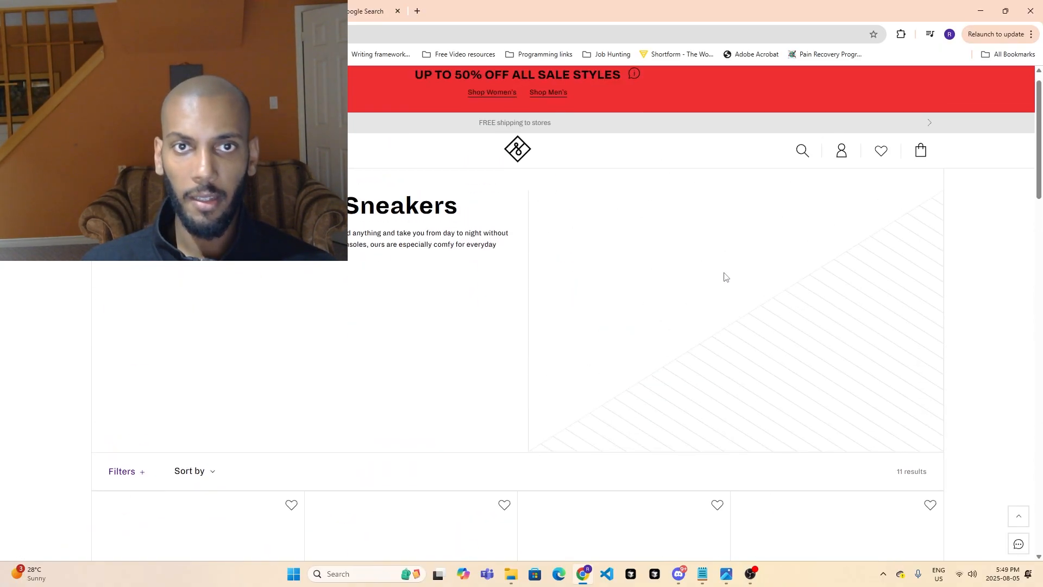
pyautogui.scroll(-6, 723, 277)
pyautogui.scroll(6, 723, 277)
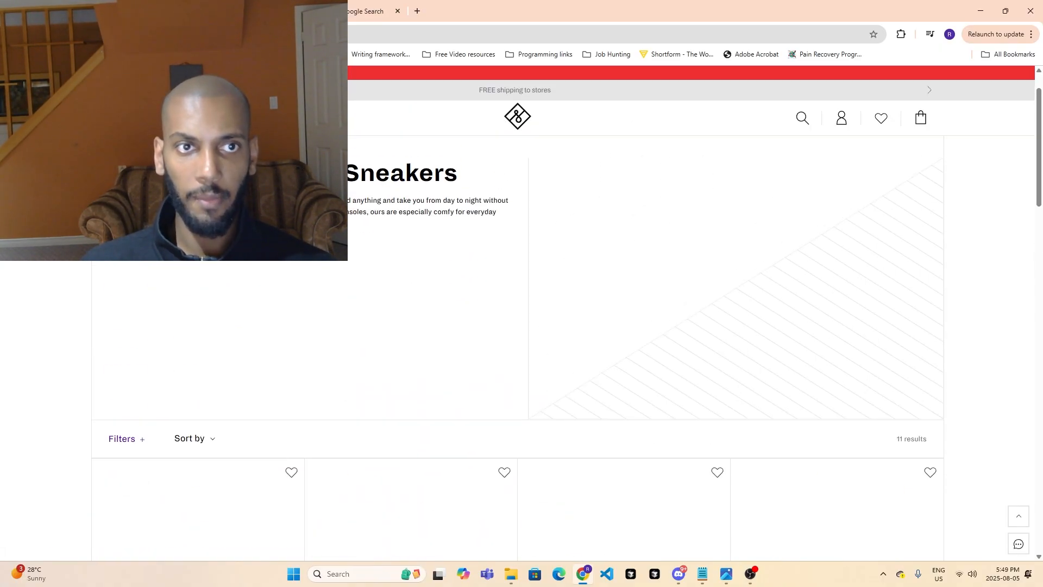
# - Open the beige Yoshida low-top sneaker with black stripes and examine its name, price, sizes and product features
pyautogui.scroll(-5, 224, 264)
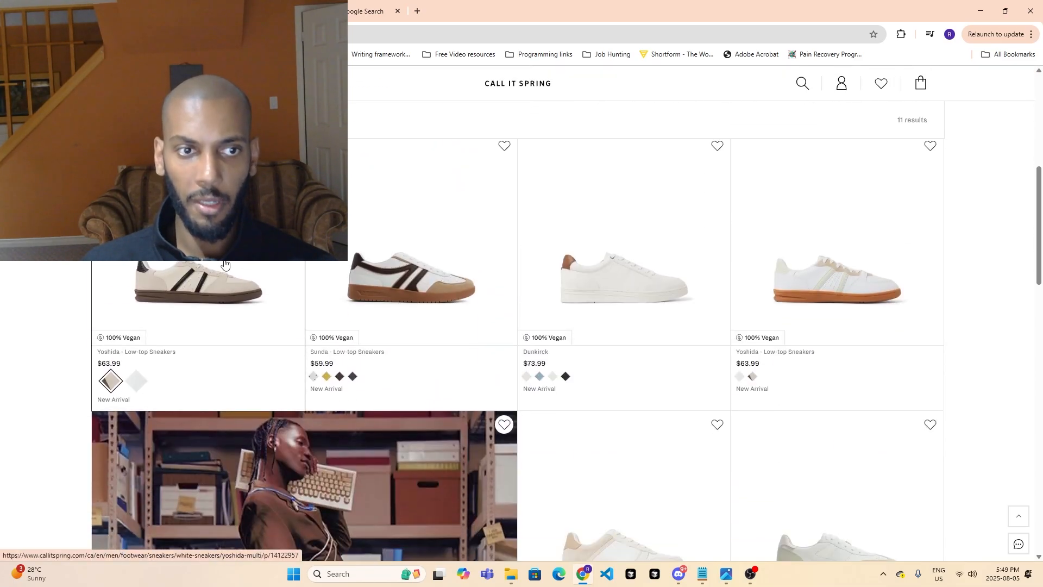
pyautogui.click(225, 264)
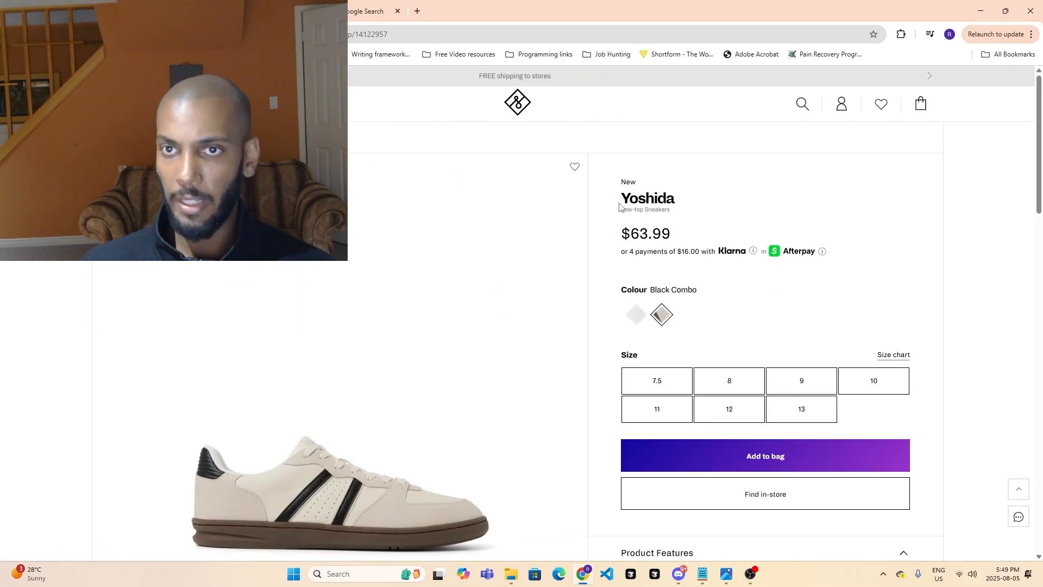
pyautogui.moveTo(620, 205); pyautogui.dragTo(670, 201)
pyautogui.moveTo(622, 232); pyautogui.dragTo(672, 235)
pyautogui.scroll(-3, 673, 227)
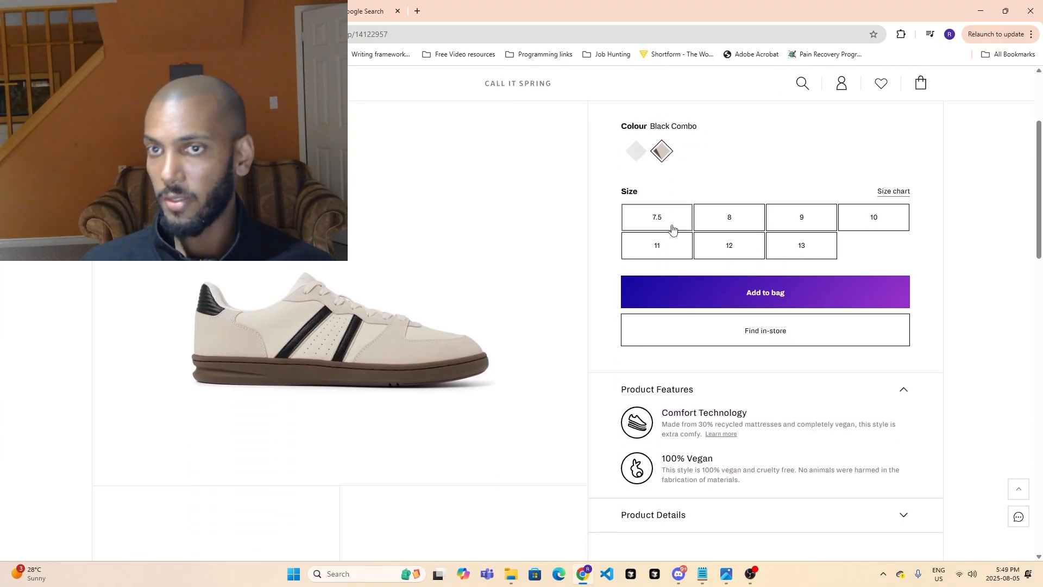
pyautogui.scroll(-3, 758, 362)
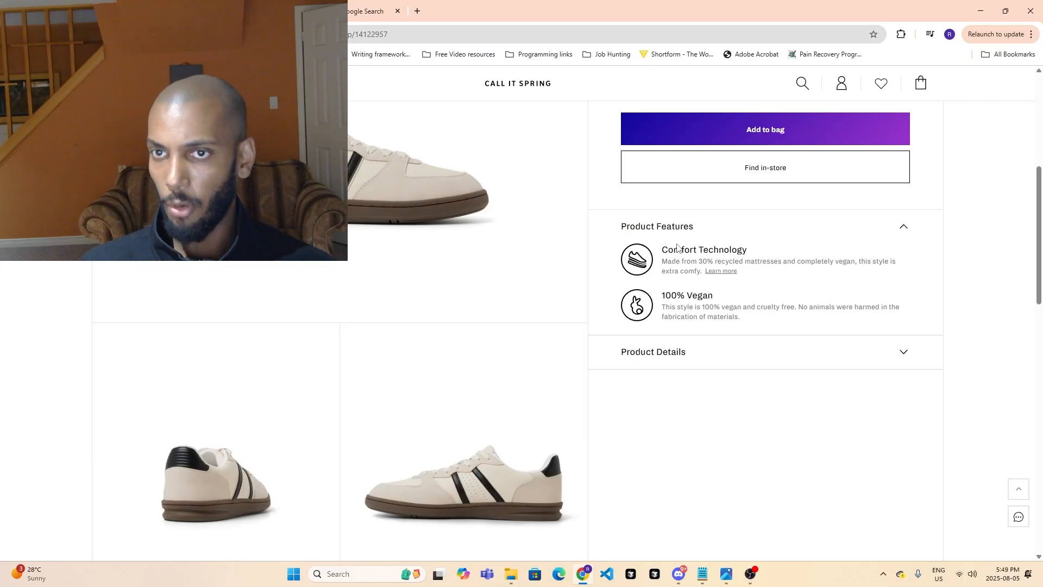
# - Expand the Yoshida sneaker's Product Details and read the description and details list
pyautogui.click(714, 359)
pyautogui.scroll(-6, 782, 319)
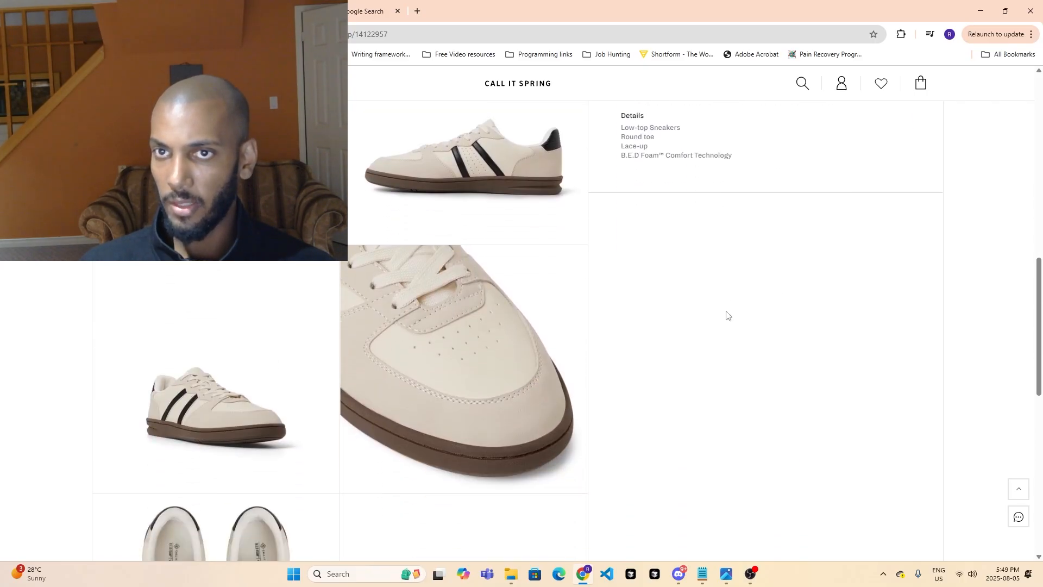
pyautogui.scroll(2, 655, 231)
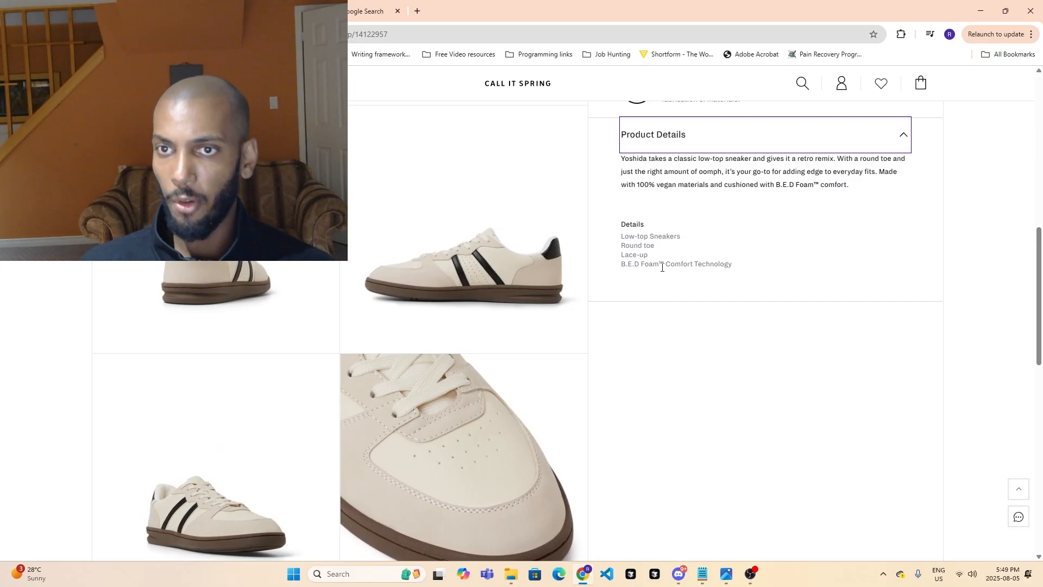
# - Return to the white sneakers listing and look over the other products
pyautogui.click(14, 35)
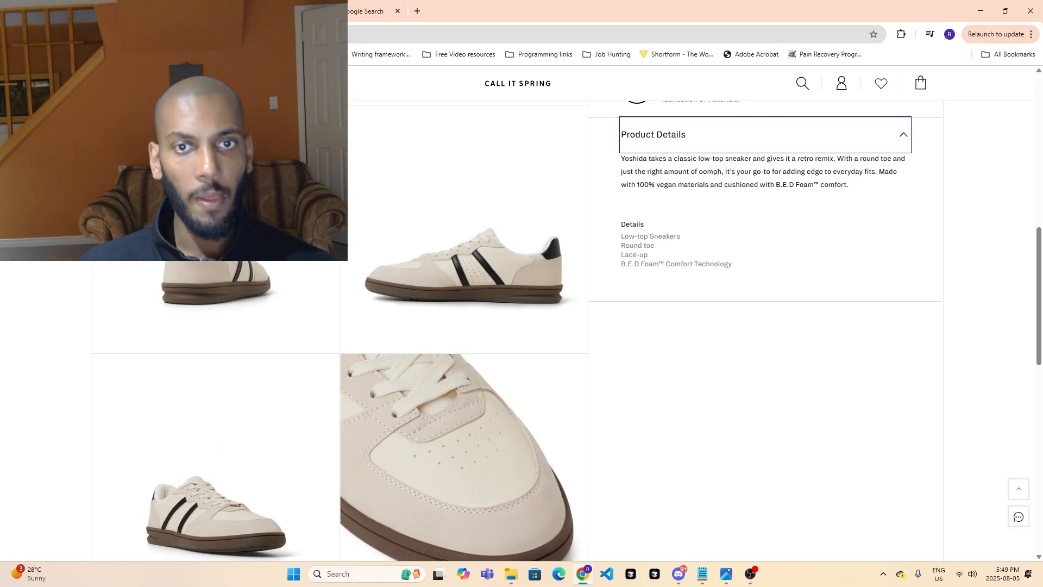
pyautogui.scroll(-3, 431, 152)
pyautogui.scroll(-7, 649, 277)
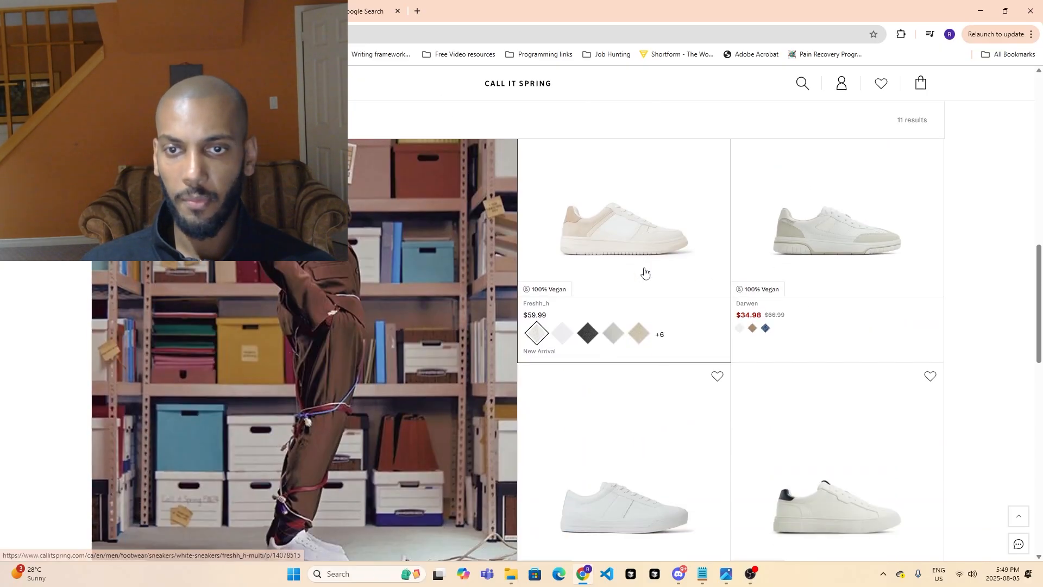
pyautogui.scroll(10, 630, 283)
pyautogui.scroll(4, 638, 296)
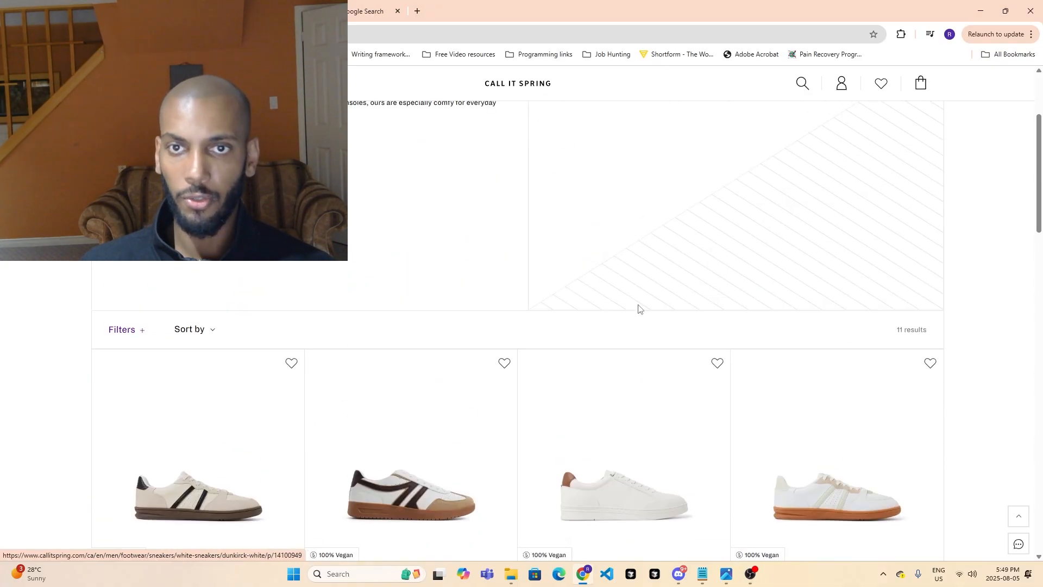
pyautogui.scroll(-12, 663, 261)
pyautogui.scroll(15, 675, 316)
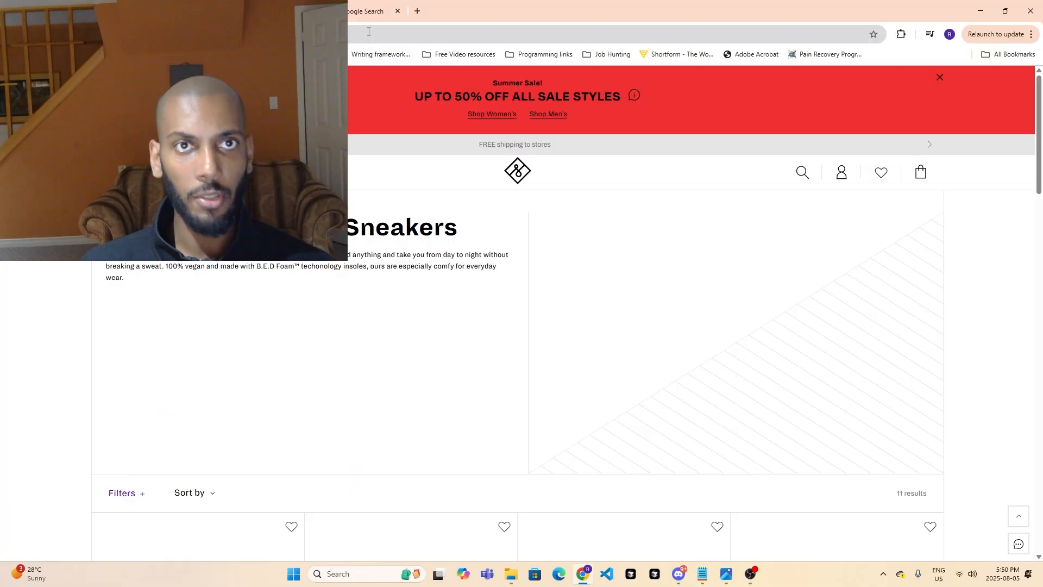
# - Open the make.com website in a new browser tab
pyautogui.click(416, 19)
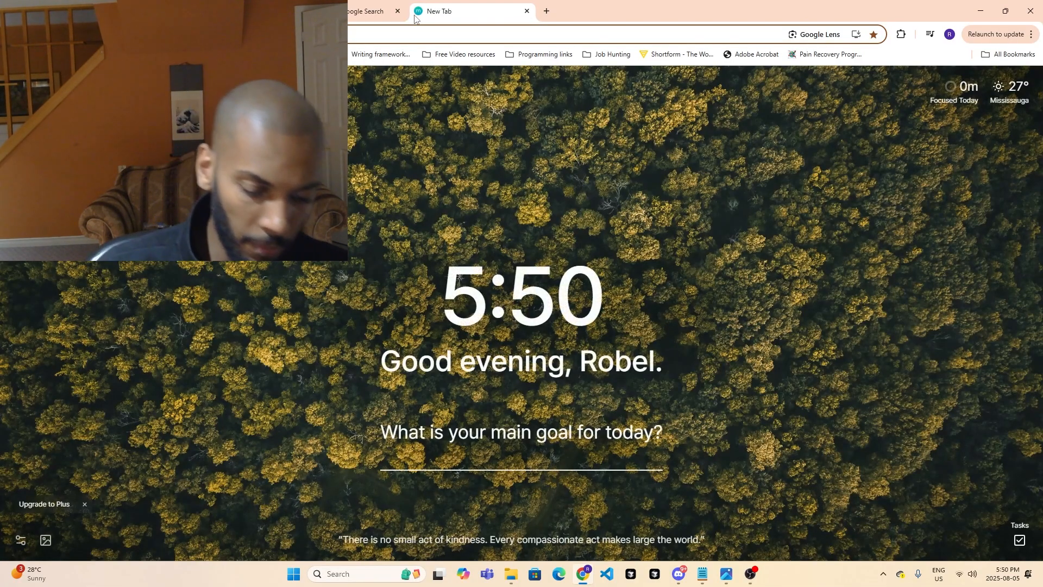
pyautogui.write('a m')
pyautogui.press('BackSpace')
pyautogui.press('BackSpace')
pyautogui.press('BackSpace')
pyautogui.write('make')
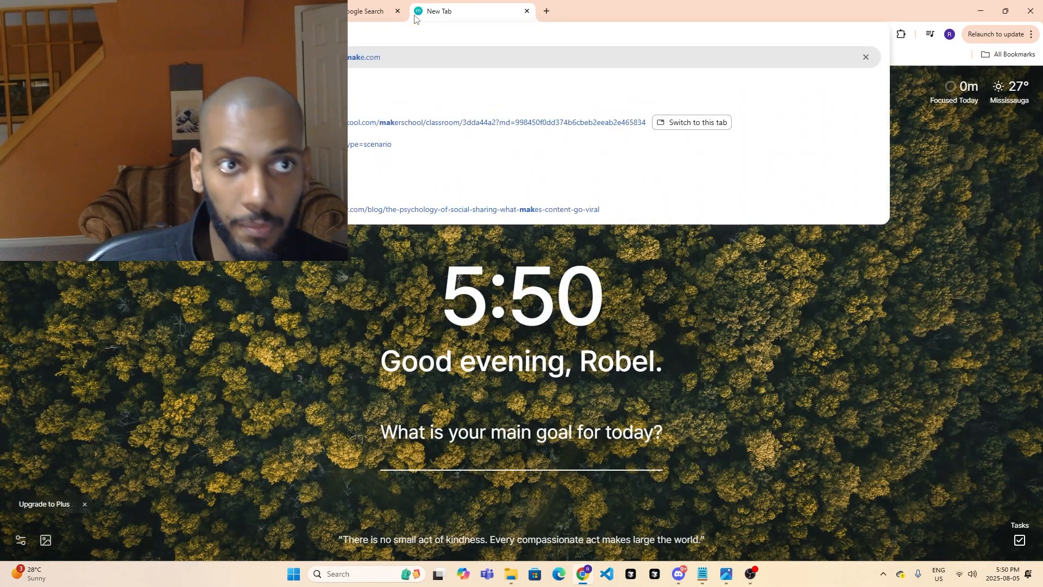
pyautogui.press('Return')
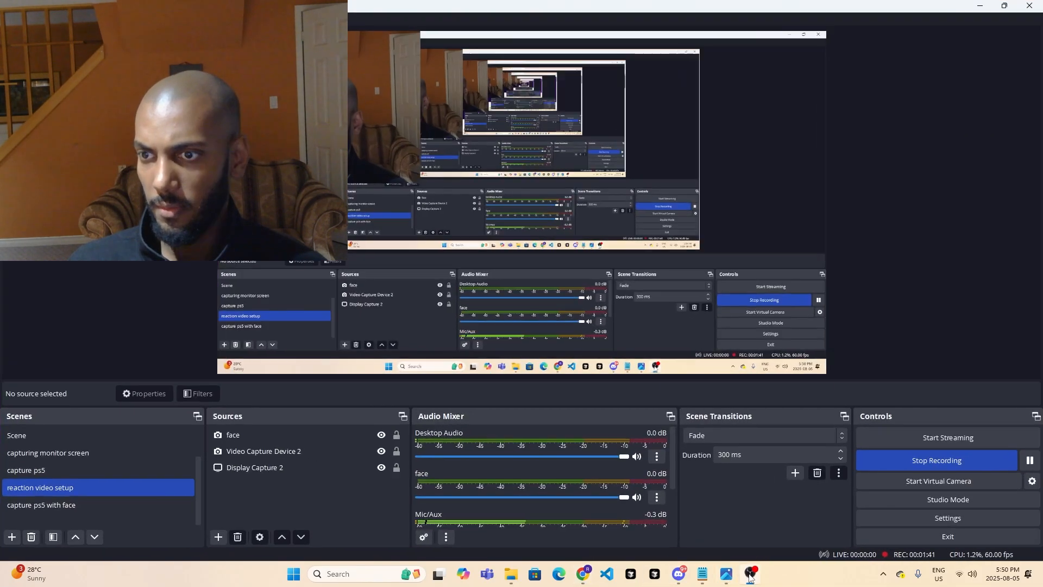
pyautogui.click(751, 574)
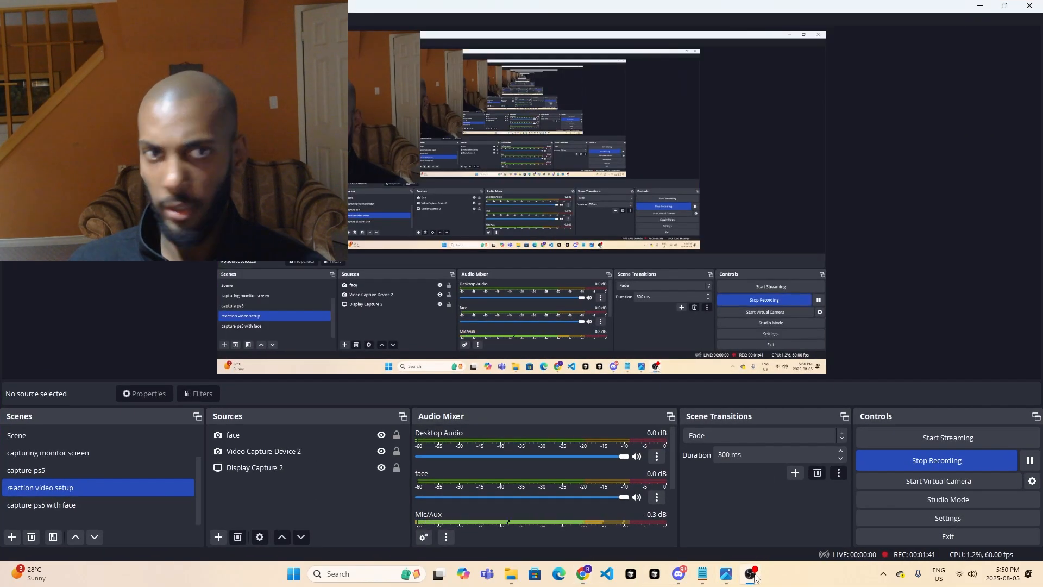
pyautogui.click(753, 571)
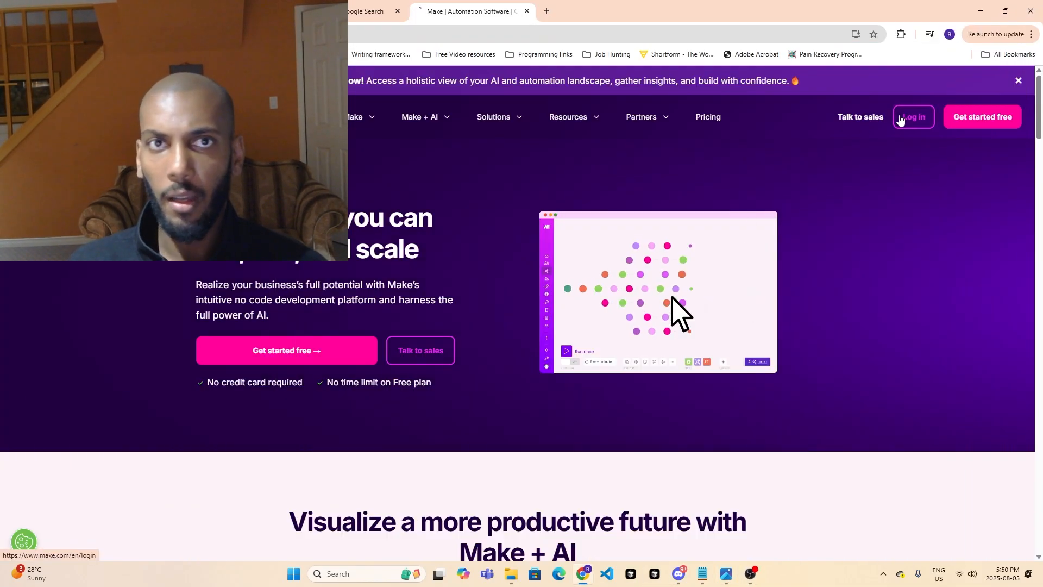
# - Log in to Make and create a new scenario from the scenarios list
pyautogui.click(914, 118)
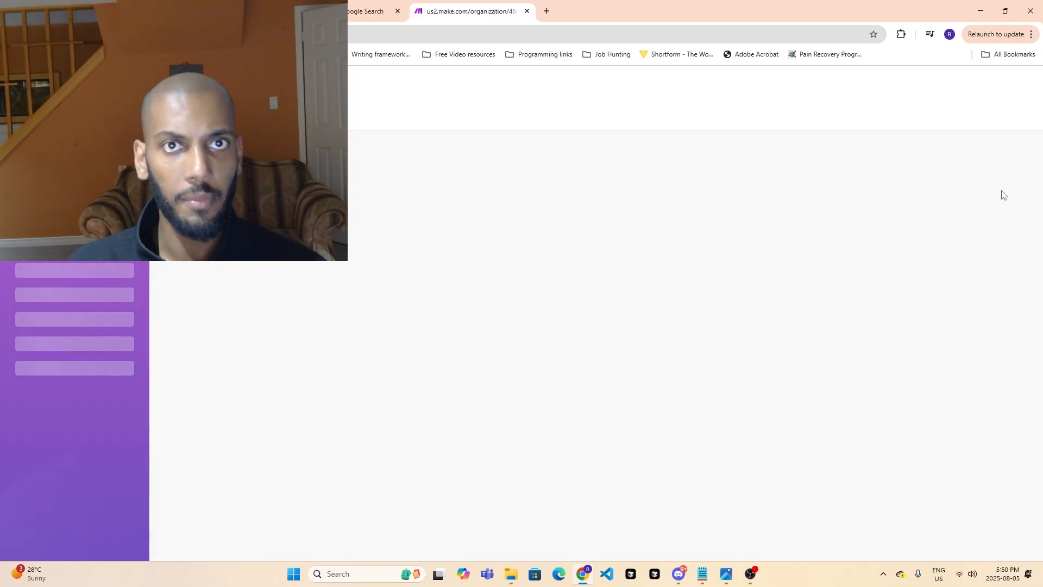
pyautogui.click(49, 204)
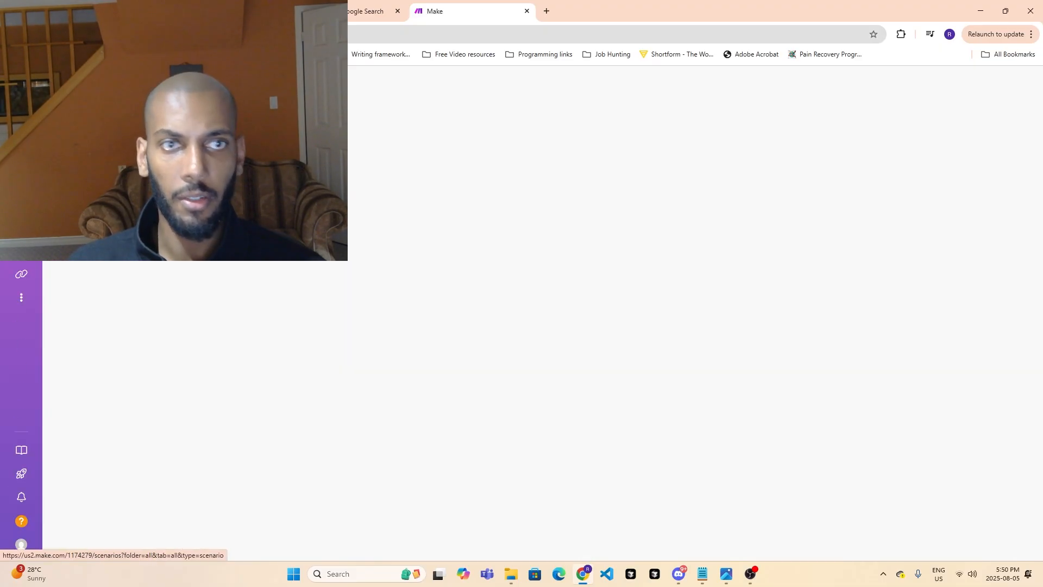
pyautogui.click(975, 92)
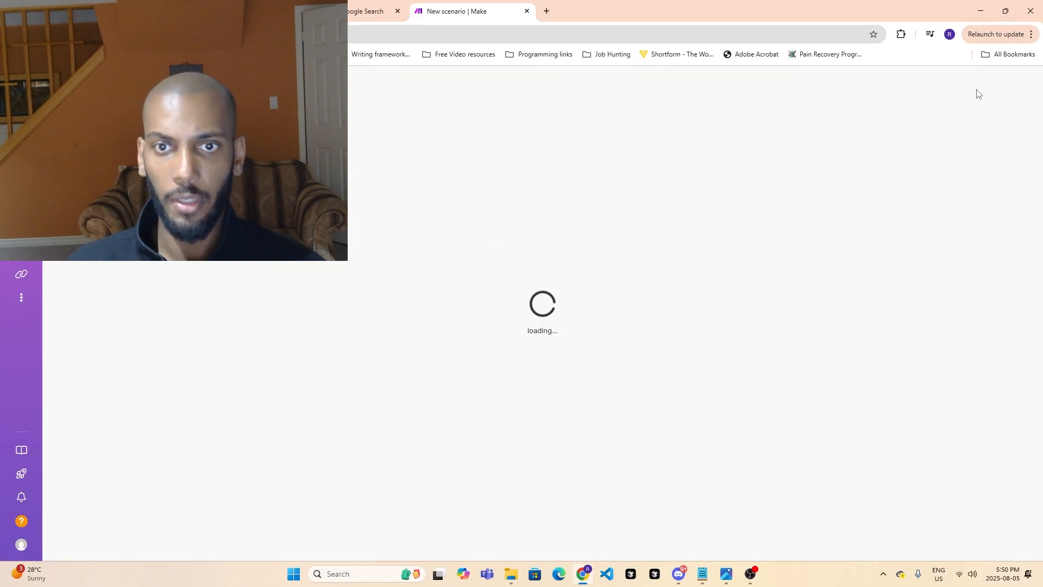
# - Add the HTTP "Make a request" action as the scenario's first module
pyautogui.click(650, 378)
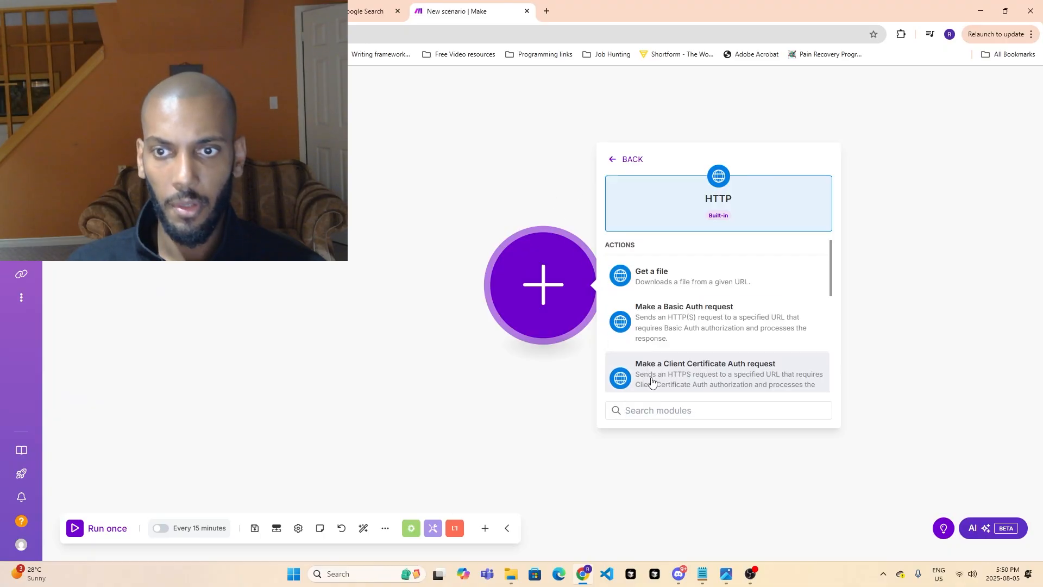
pyautogui.write('r')
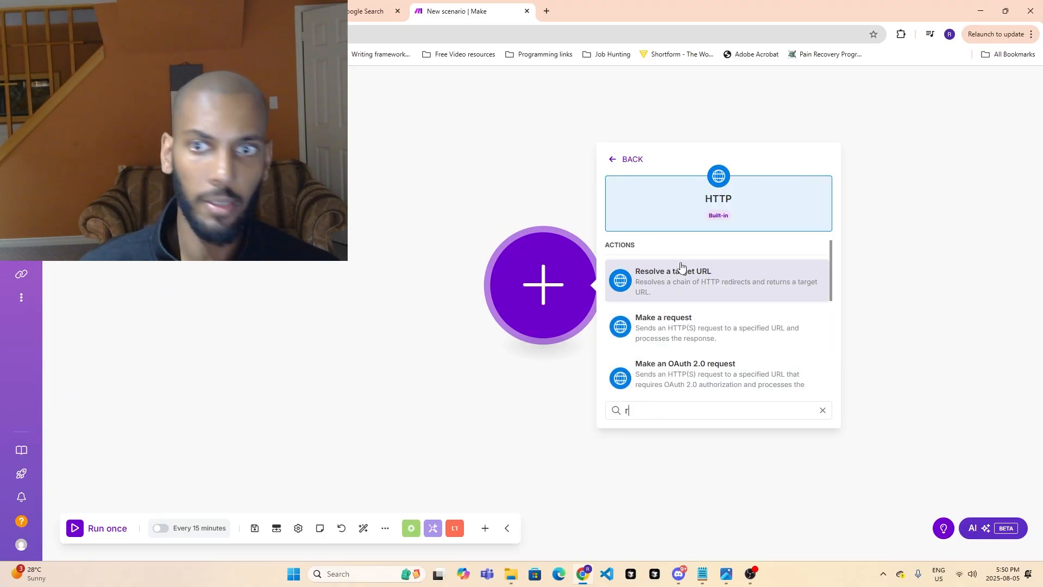
pyautogui.write('e')
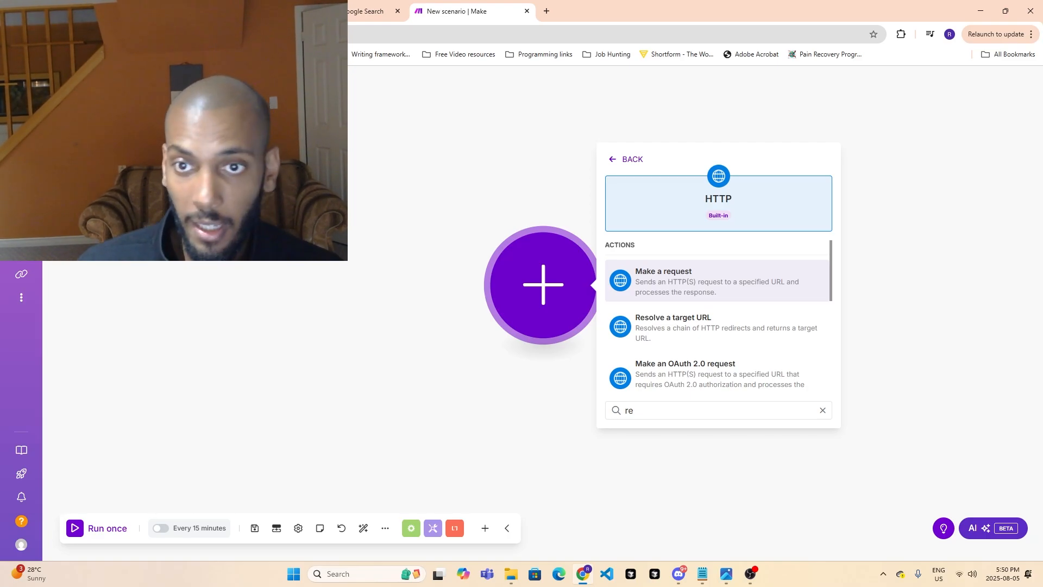
pyautogui.click(704, 284)
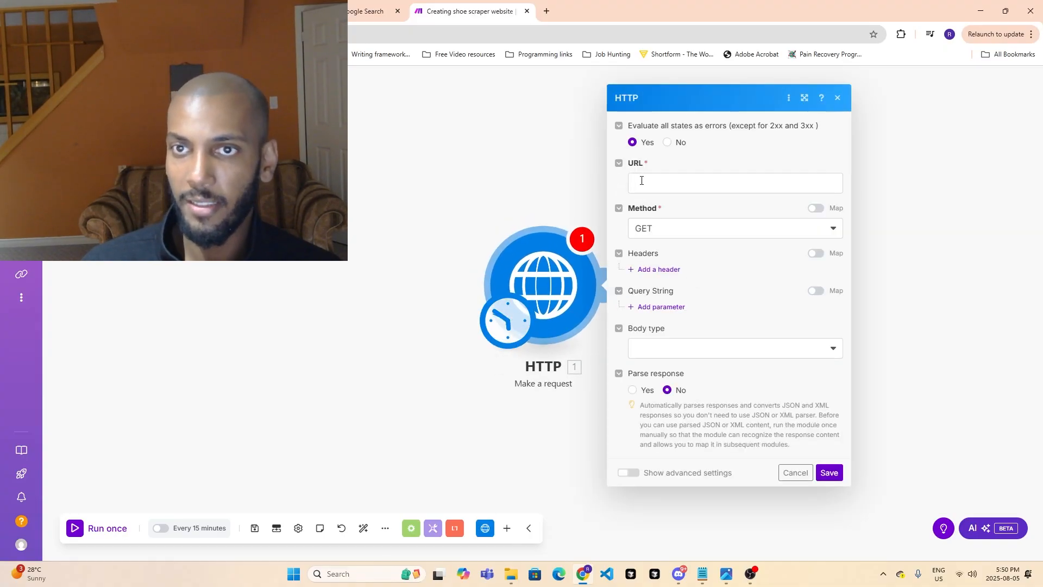
# - Copy the white sneakers listing's URL and check it by loading it in a new browser tab
pyautogui.click(228, 10)
pyautogui.click(228, 34)
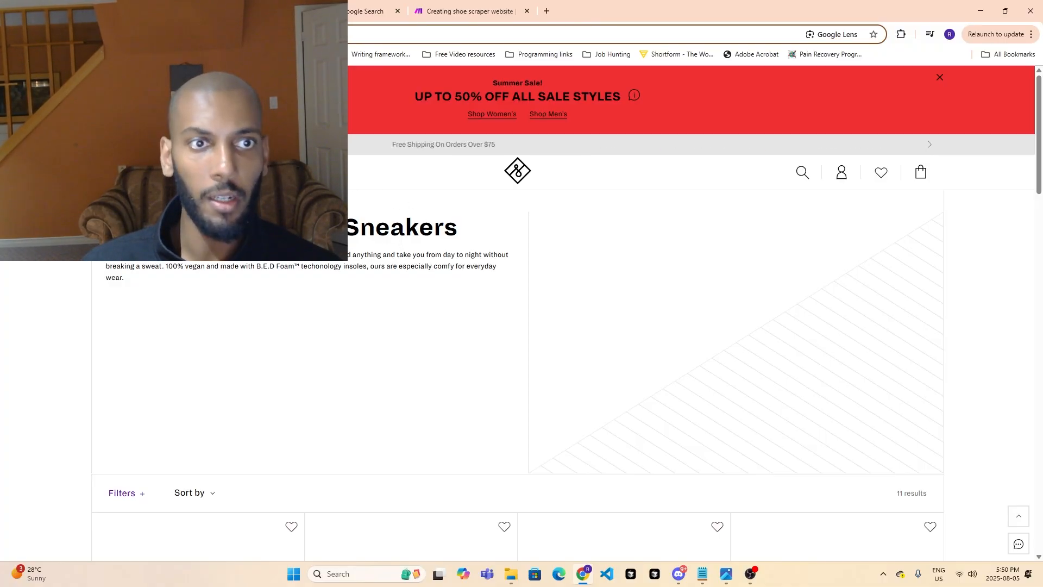
pyautogui.click(545, 12)
pyautogui.write('https://www.callitspring.com/ca/en/men/footwear/sneakers/white-sneakers')
pyautogui.press('Return')
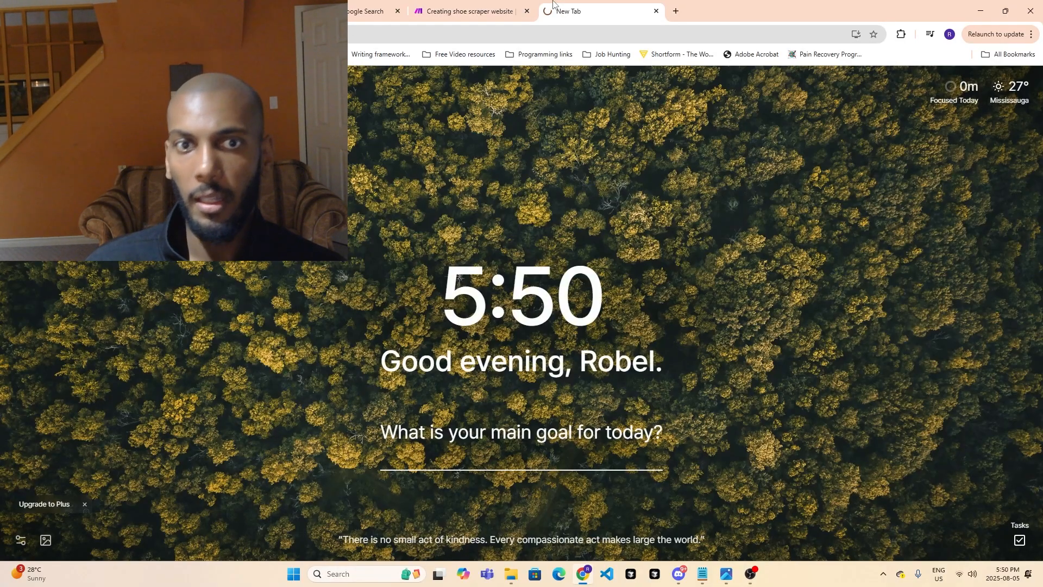
pyautogui.scroll(-6, 349, 156)
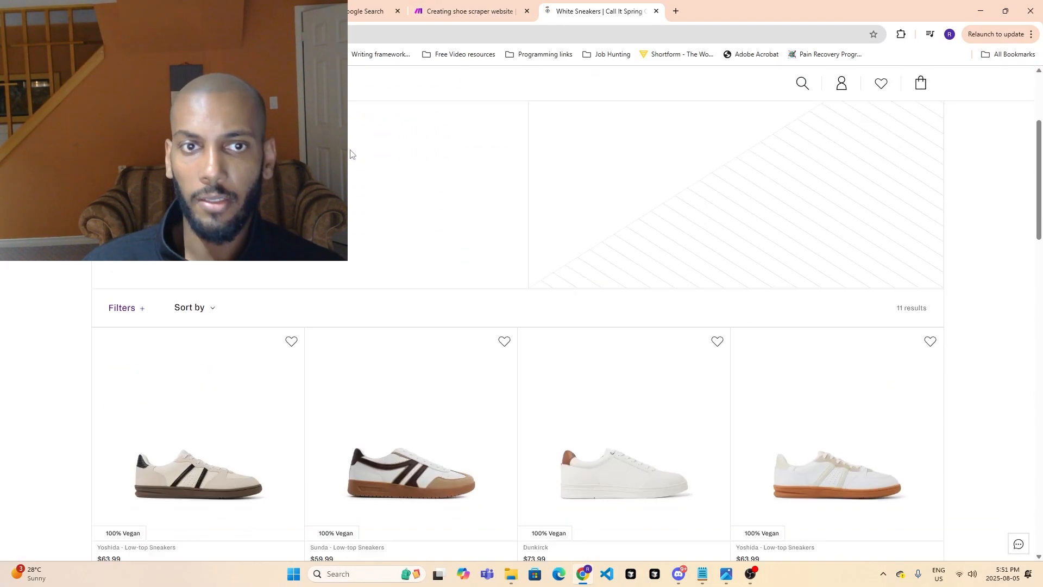
pyautogui.scroll(-6, 666, 284)
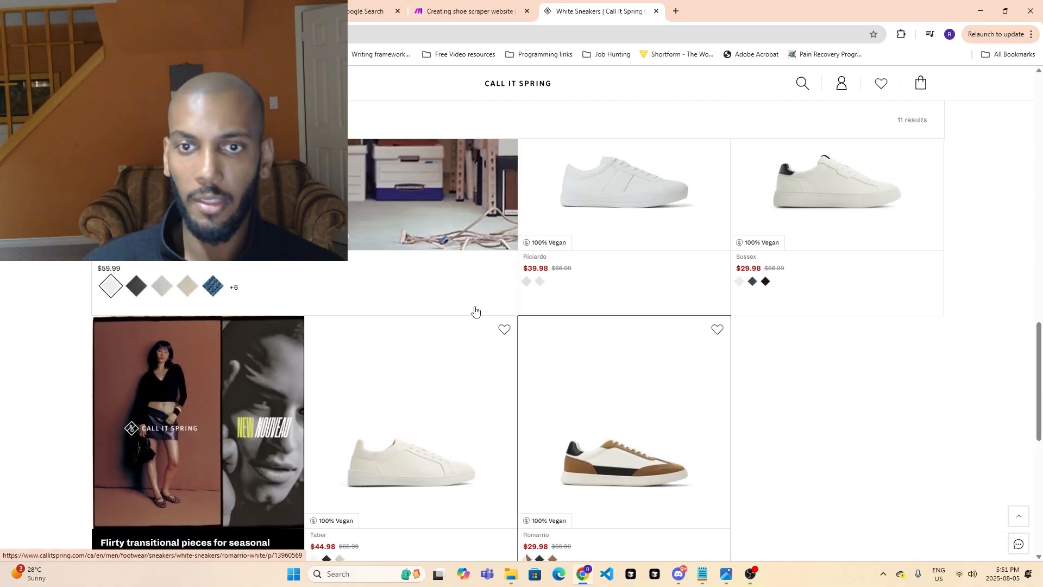
pyautogui.click(417, 7)
pyautogui.click(670, 187)
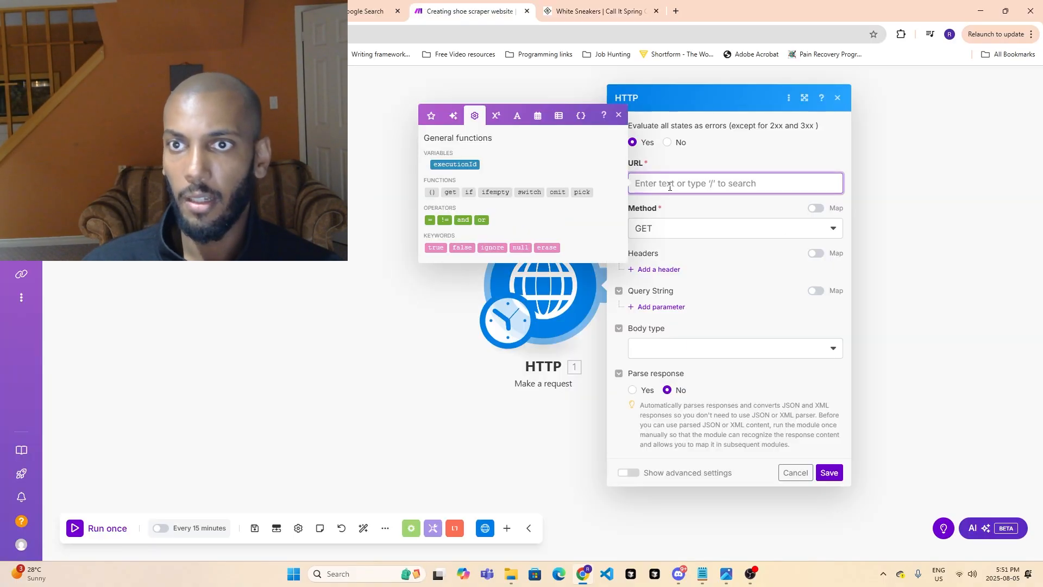
pyautogui.write('https://www.callitspring.com/ca/en/men/footwear/sneakers/white-sneakers')
pyautogui.click(671, 363)
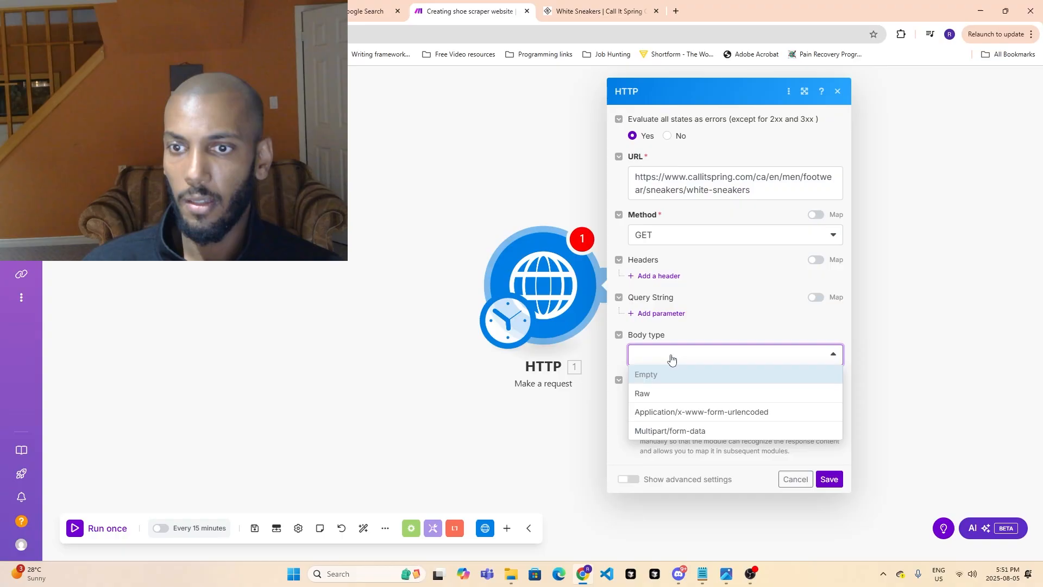
pyautogui.click(671, 356)
pyautogui.click(830, 479)
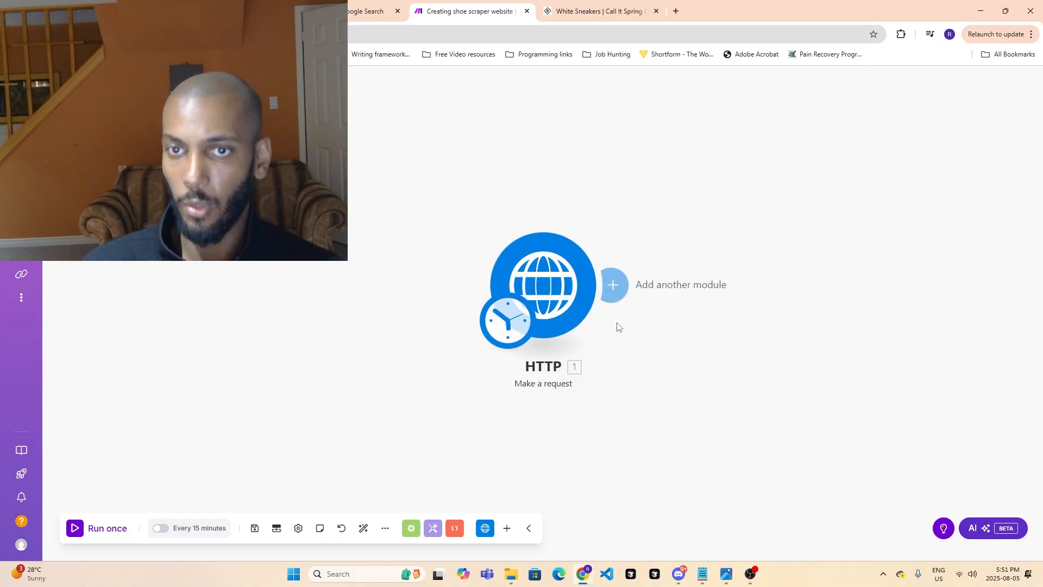
# - Run only the HTTP module and read through its output, including the error text, input bundle and rollback details
pyautogui.rightClick(580, 305)
pyautogui.click(600, 332)
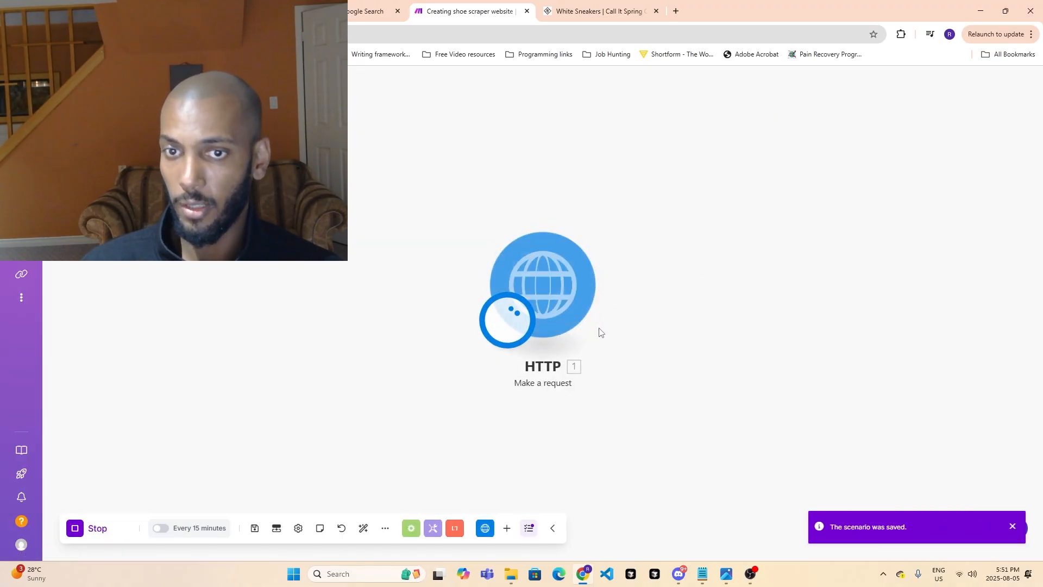
pyautogui.scroll(-4, 770, 316)
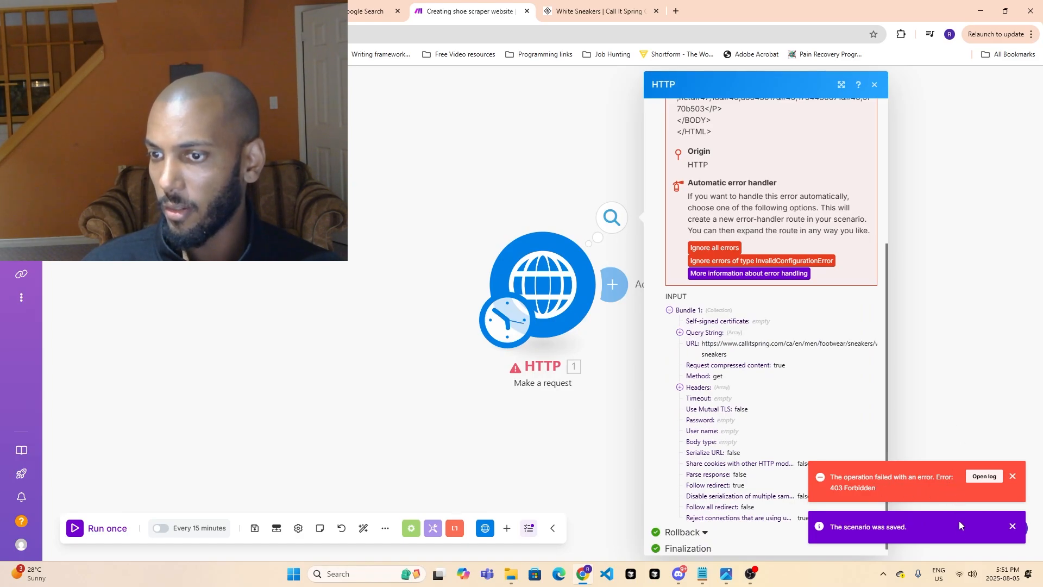
pyautogui.scroll(2, 722, 315)
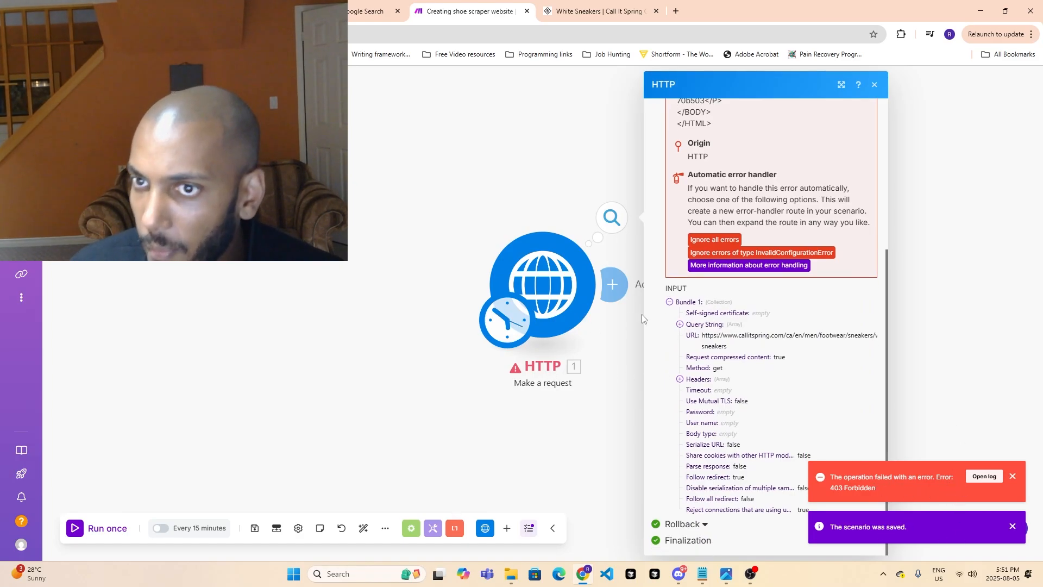
pyautogui.scroll(3, 721, 305)
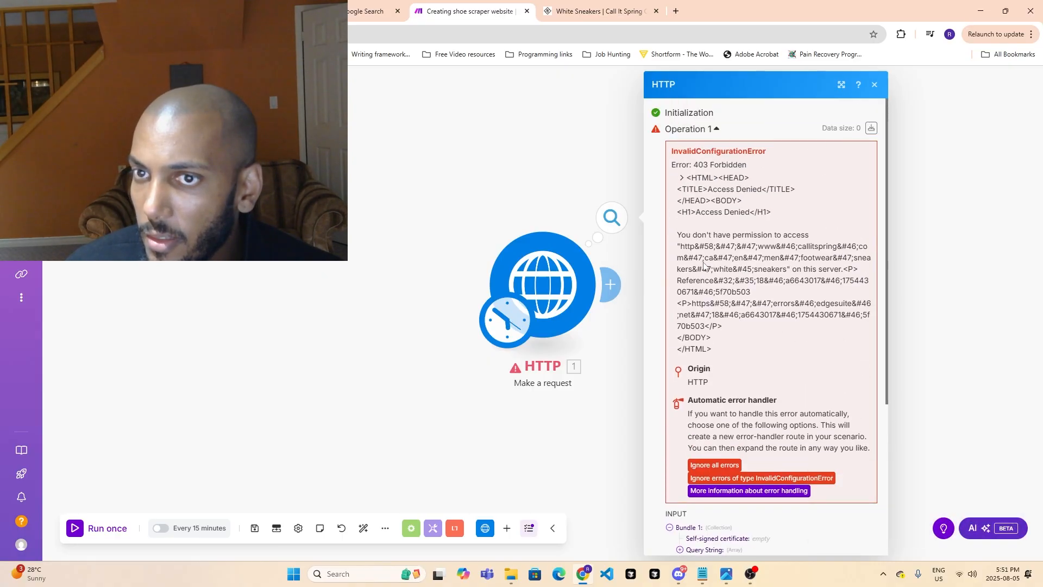
pyautogui.moveTo(674, 235); pyautogui.dragTo(859, 447)
pyautogui.scroll(-4, 844, 449)
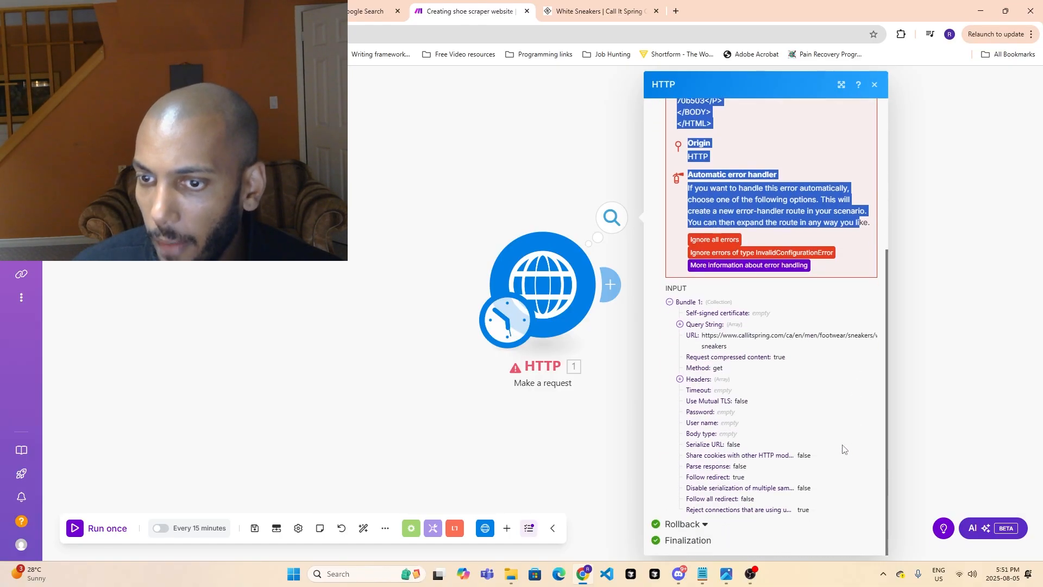
pyautogui.click(706, 524)
pyautogui.scroll(-1, 726, 483)
pyautogui.scroll(5, 701, 516)
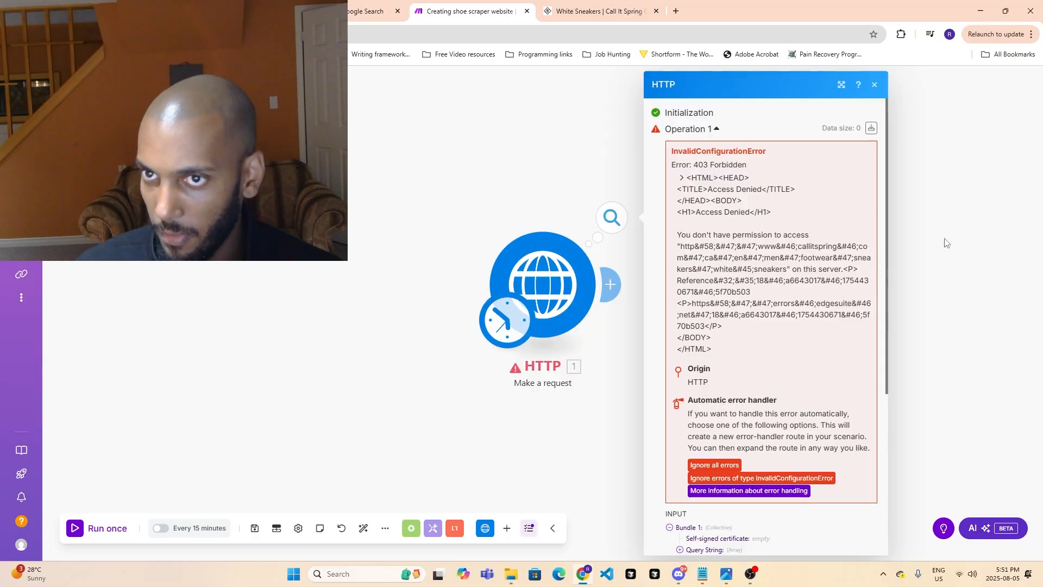
pyautogui.click(747, 575)
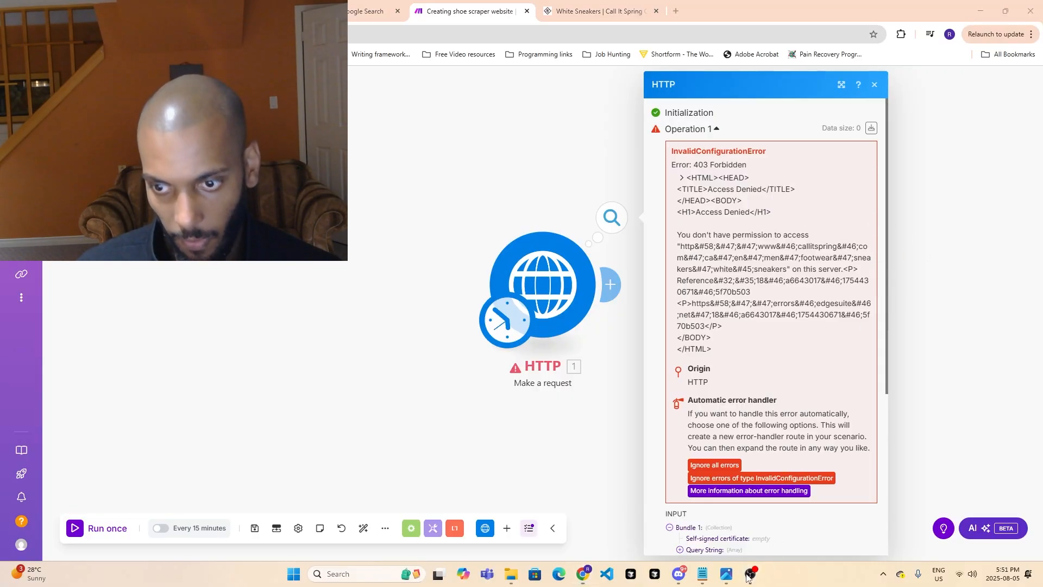
pyautogui.moveTo(748, 577)
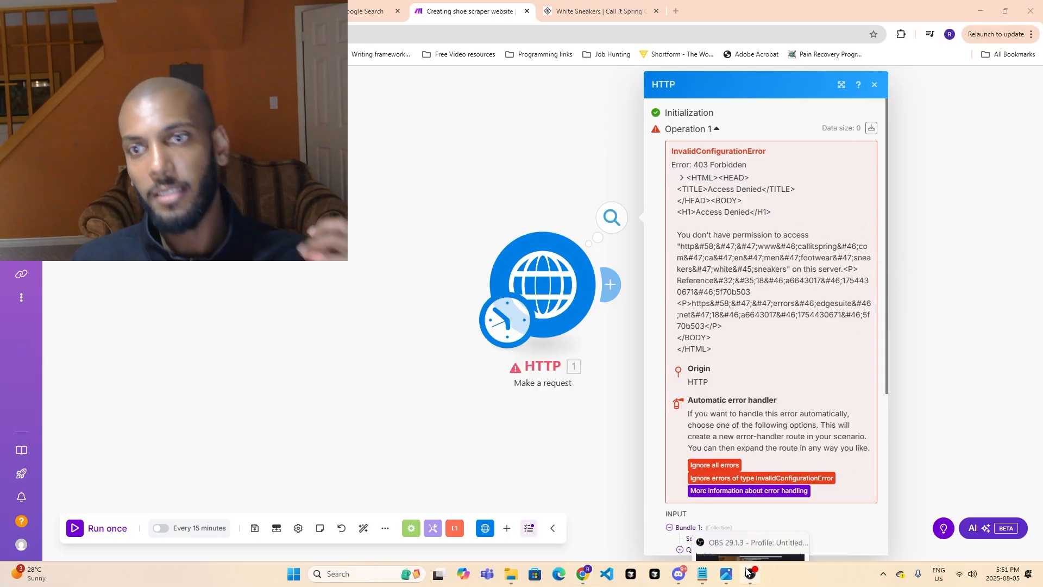
pyautogui.click(747, 577)
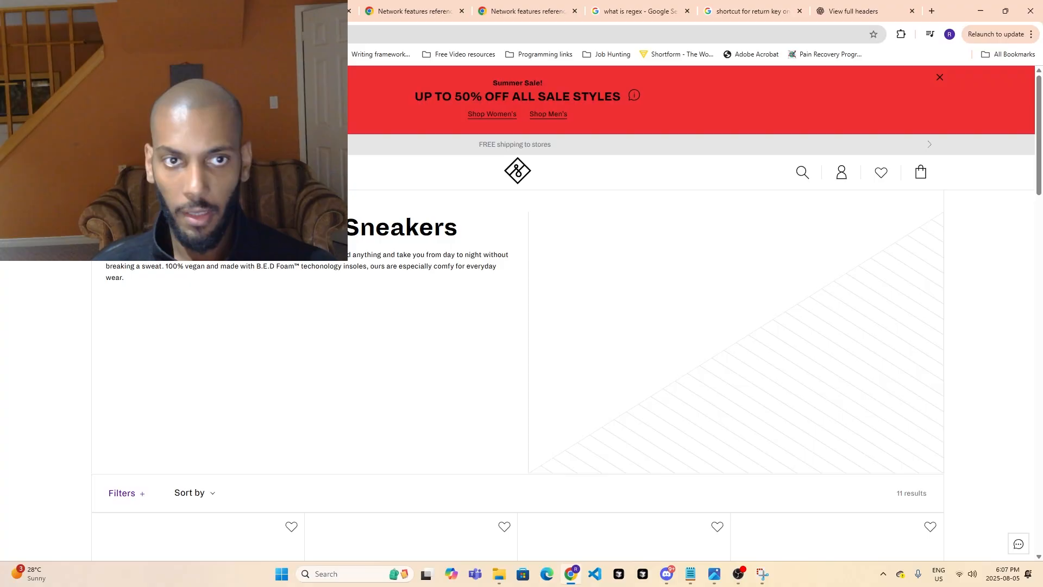
pyautogui.scroll(-3, 250, 378)
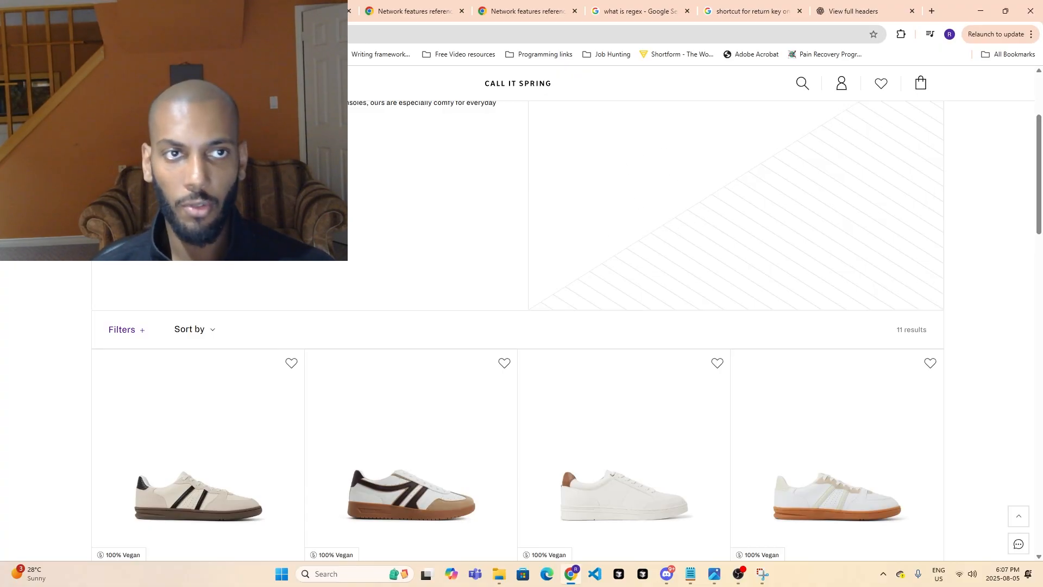
pyautogui.scroll(5, 67, 284)
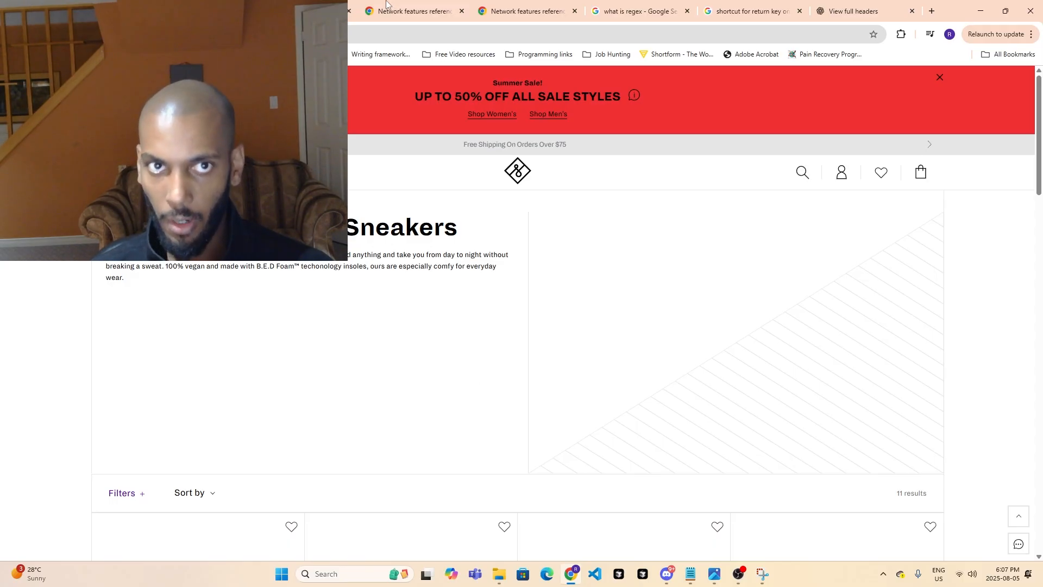
# - Review the HTTP module's run output in the Make scenario and add a blank header item to its request settings
pyautogui.click(311, 11)
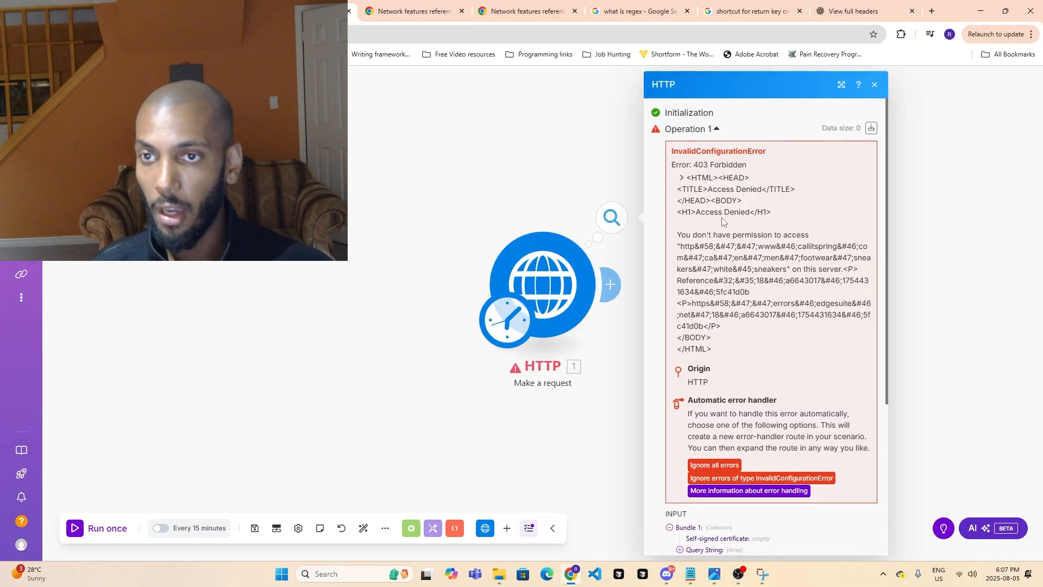
pyautogui.scroll(-1, 764, 457)
pyautogui.scroll(-4, 765, 457)
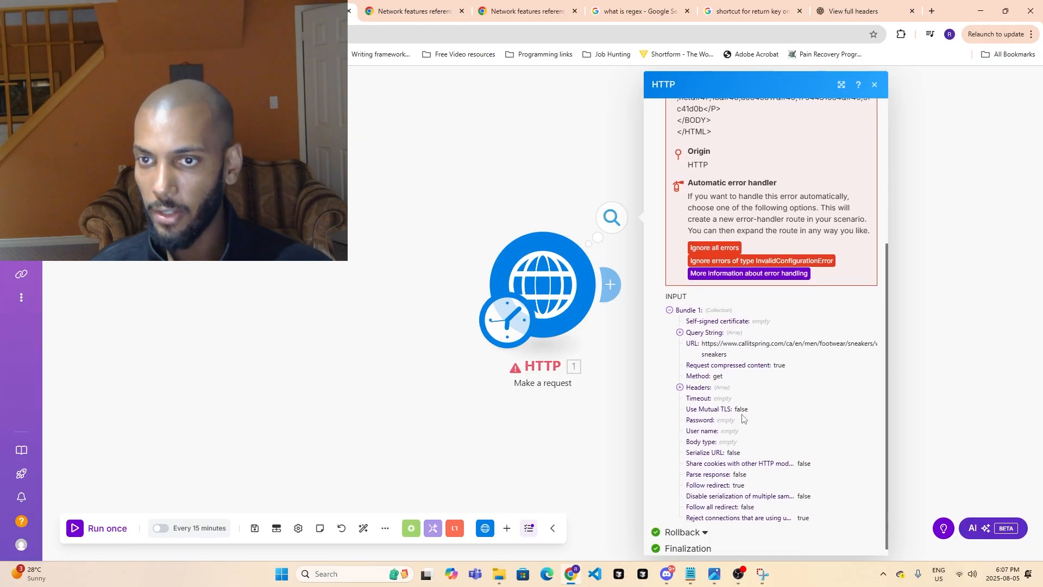
pyautogui.scroll(-1, 743, 416)
pyautogui.click(553, 291)
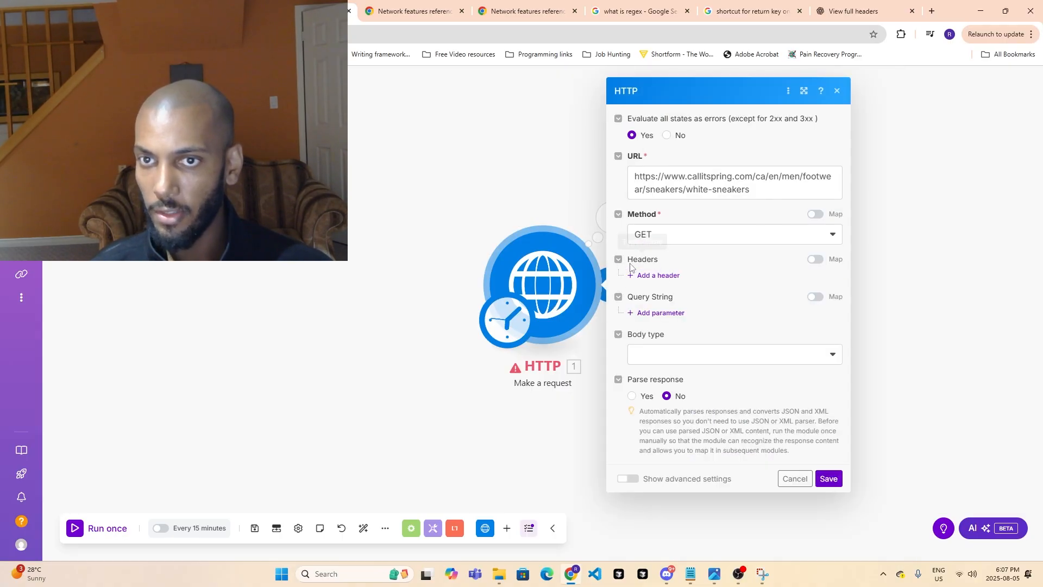
pyautogui.click(643, 275)
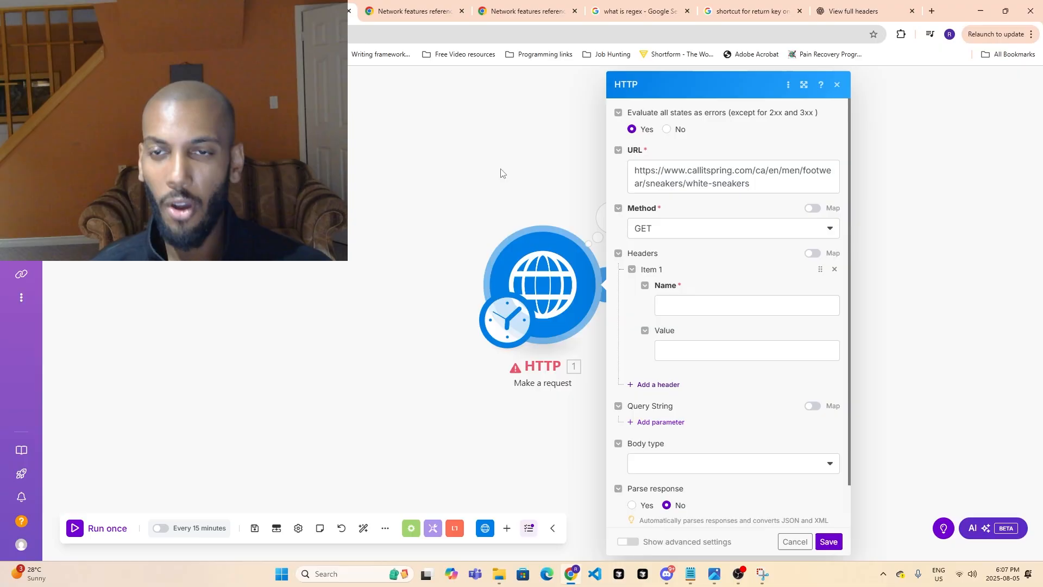
# - Inspect the white sneakers page with the browser's developer tools and show its network activity
pyautogui.click(190, 11)
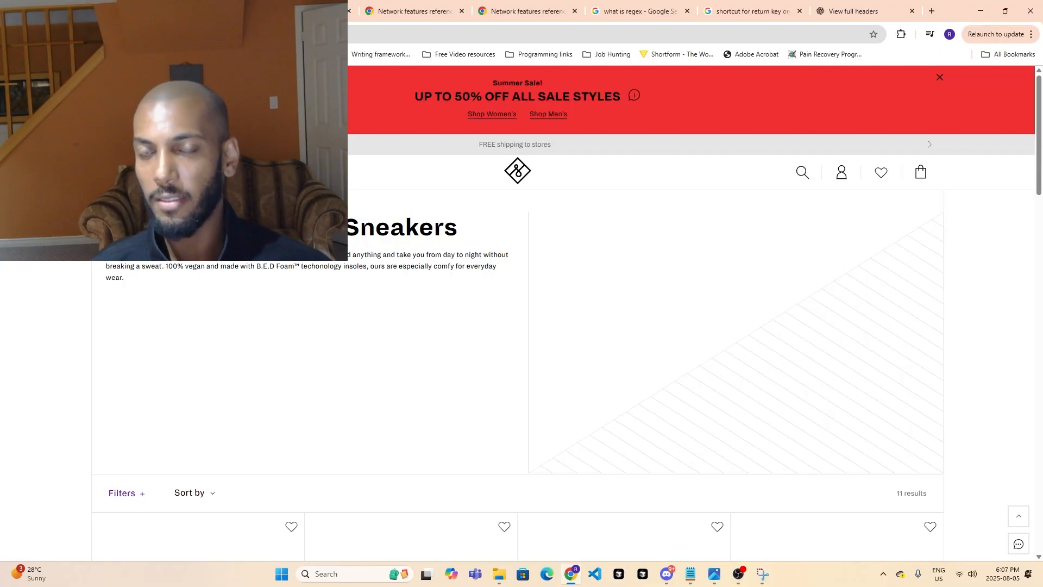
pyautogui.moveTo(228, 172)
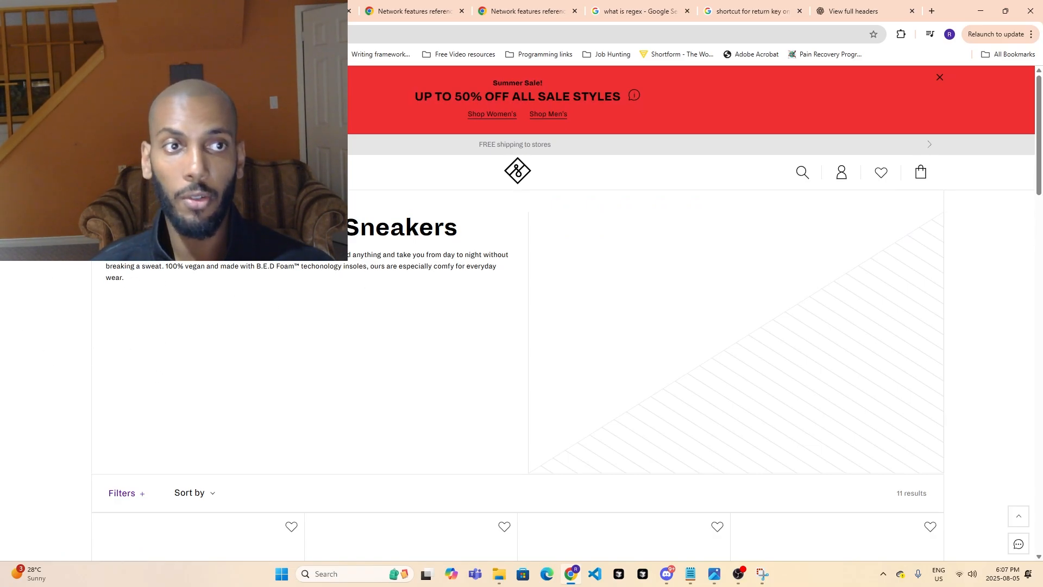
pyautogui.rightClick(42, 228)
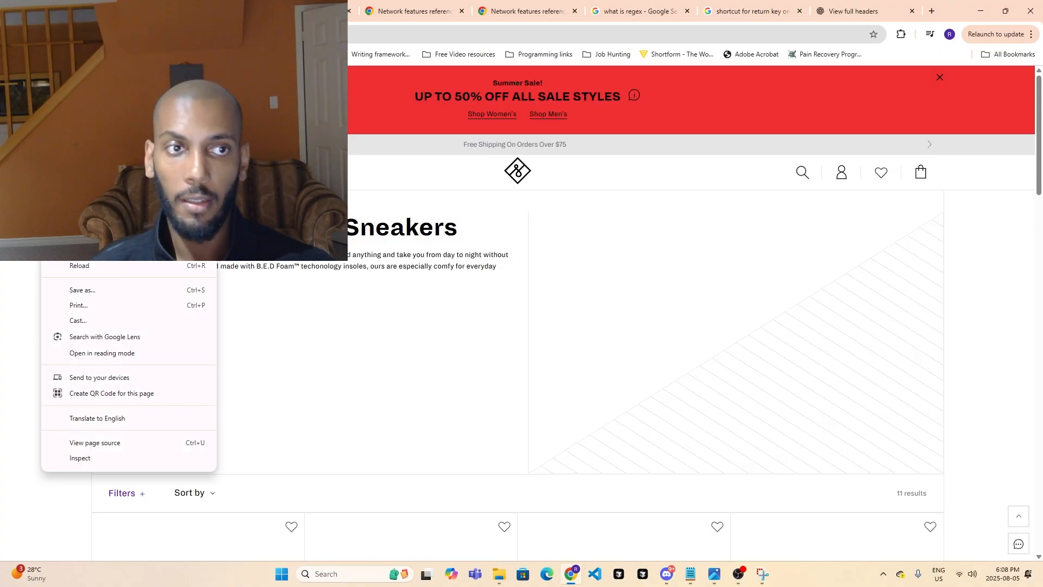
pyautogui.click(91, 460)
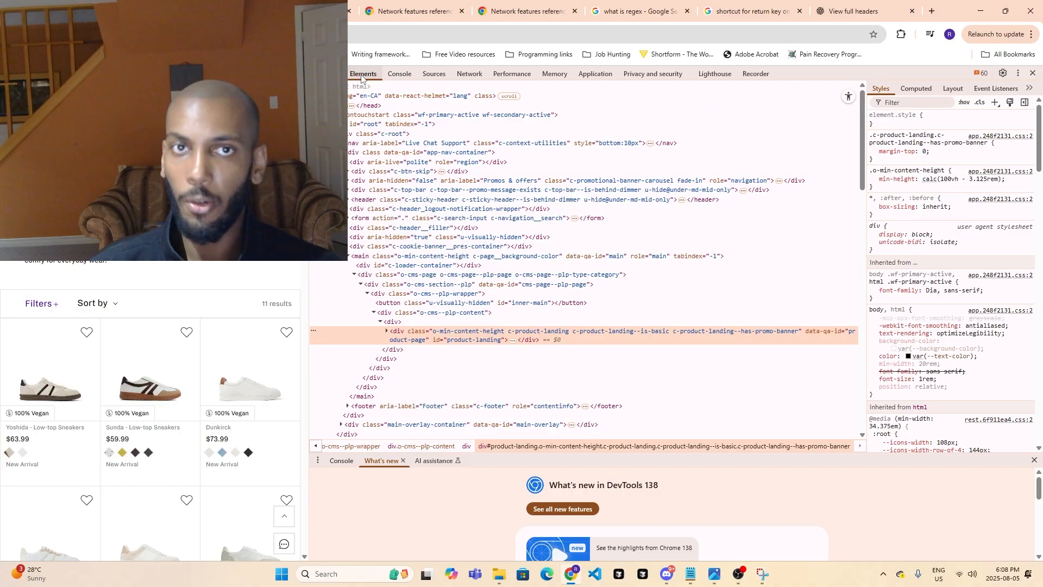
pyautogui.click(465, 76)
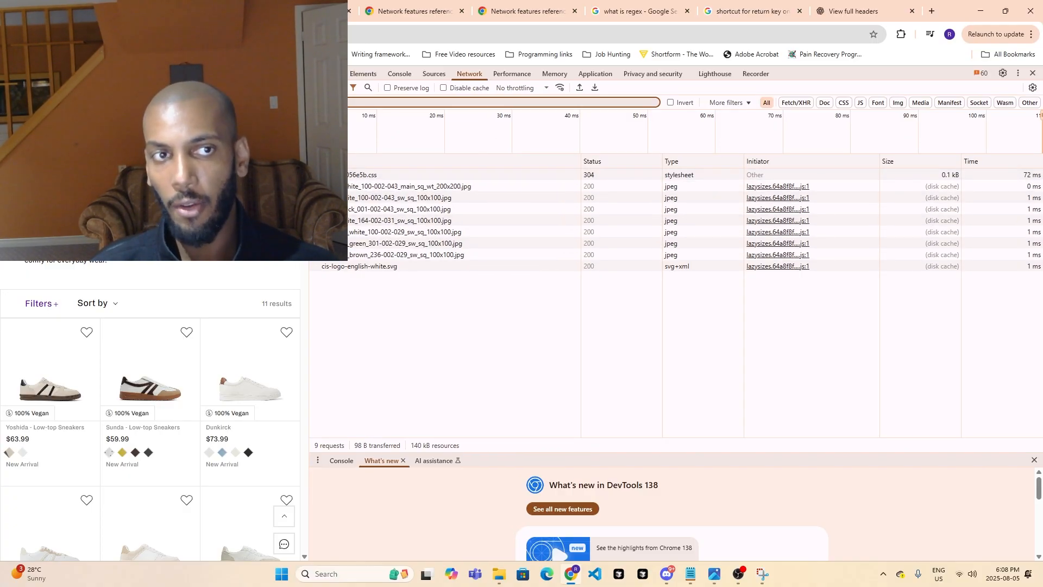
# - Browse the sneakers listing while watching the recorded network requests, and select the page's address
pyautogui.scroll(-5, 163, 320)
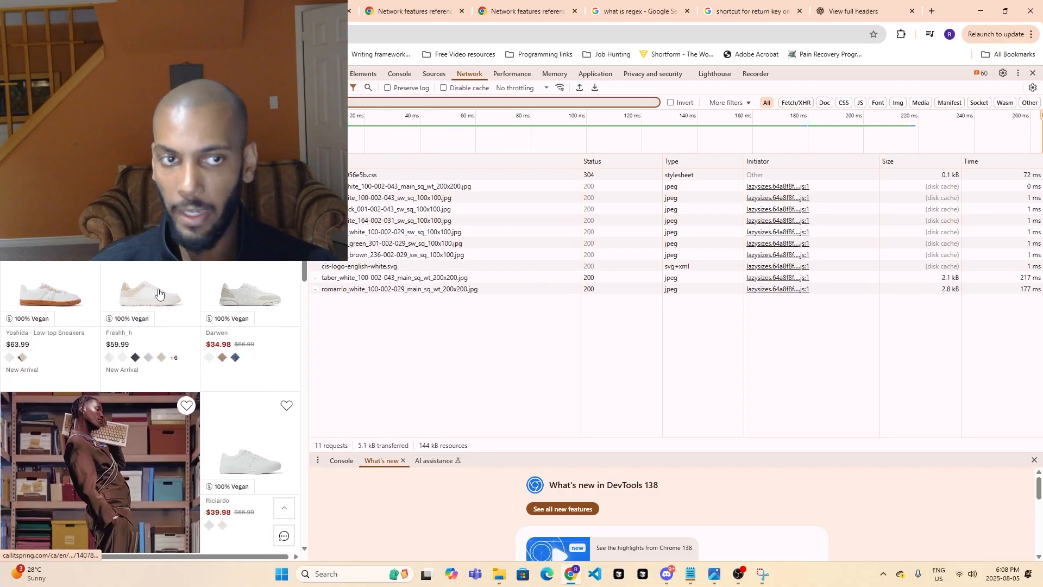
pyautogui.scroll(-5, 204, 401)
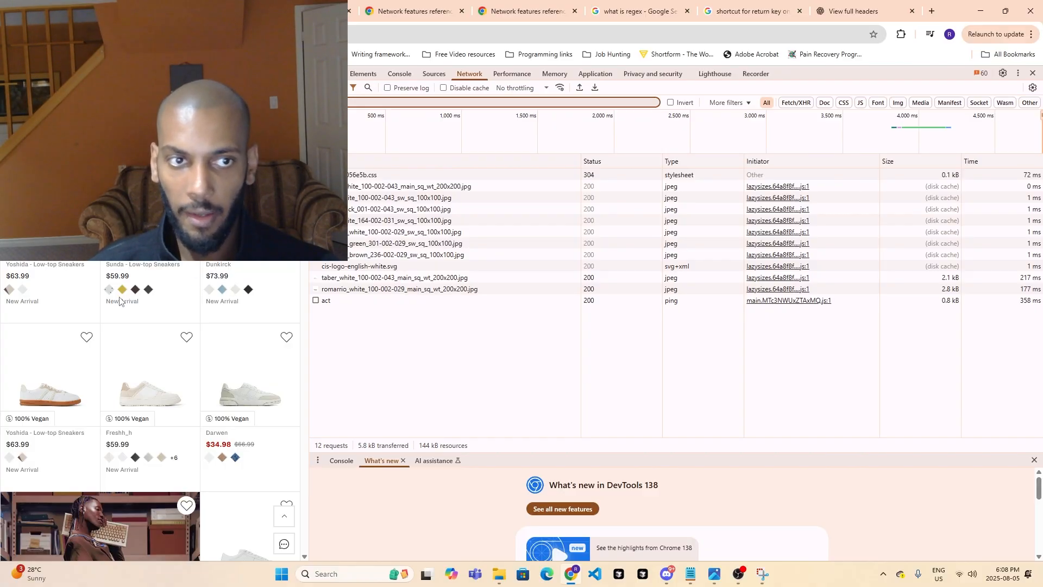
pyautogui.scroll(-2, 228, 380)
pyautogui.scroll(2, 242, 412)
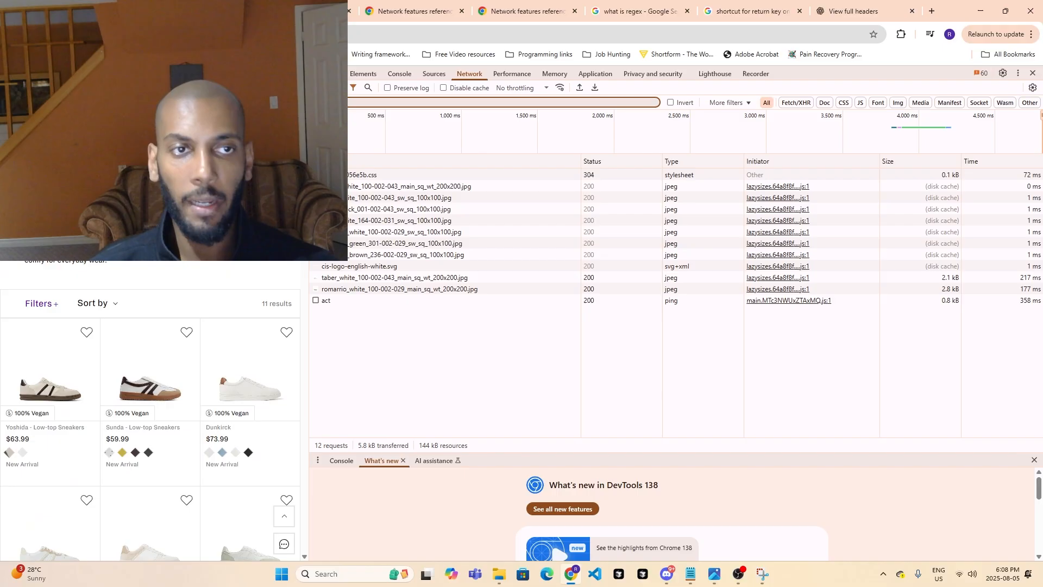
pyautogui.click(245, 34)
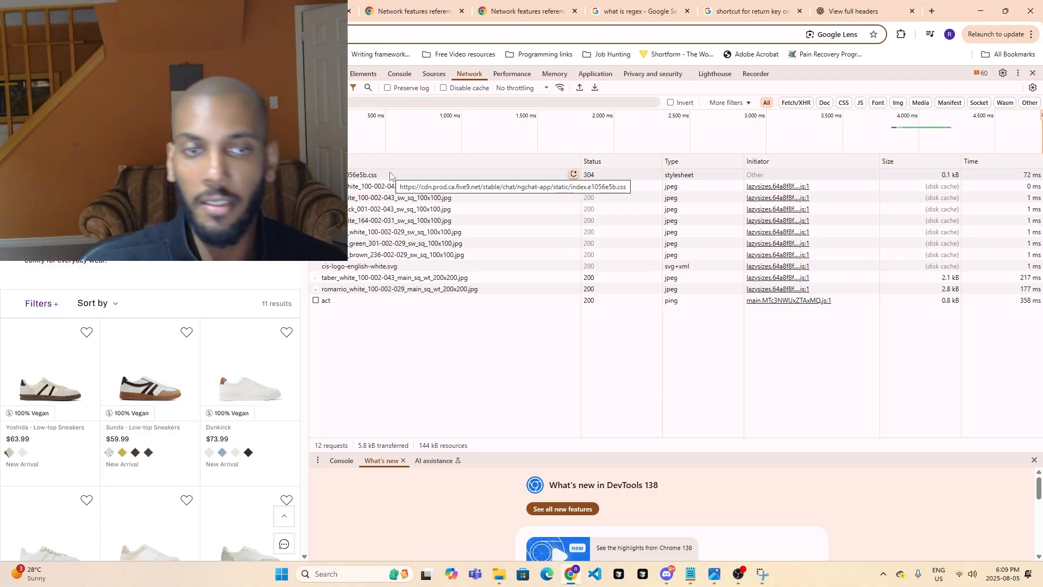
# - Reload the white sneakers page to record its network requests and open the details of the white-sneakers document request
pyautogui.scroll(-4, 176, 273)
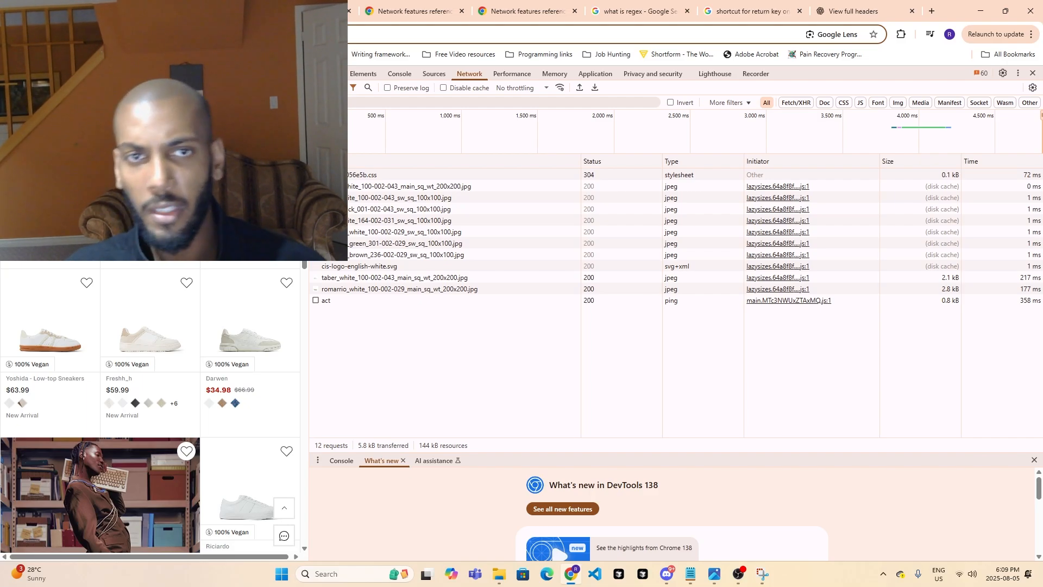
pyautogui.hotkey('ctrl', 'r')
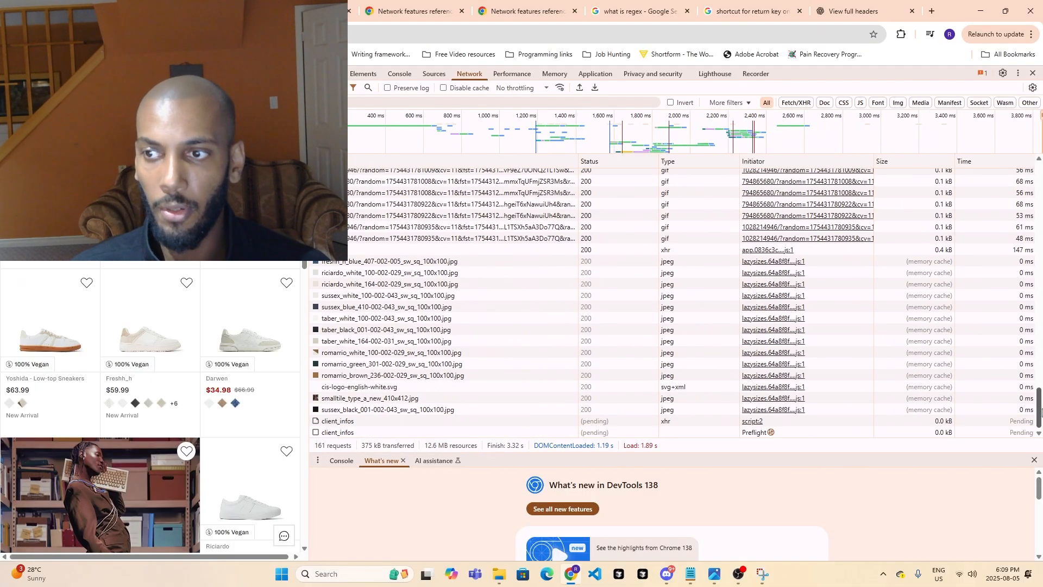
pyautogui.moveTo(1040, 411); pyautogui.dragTo(1038, 174)
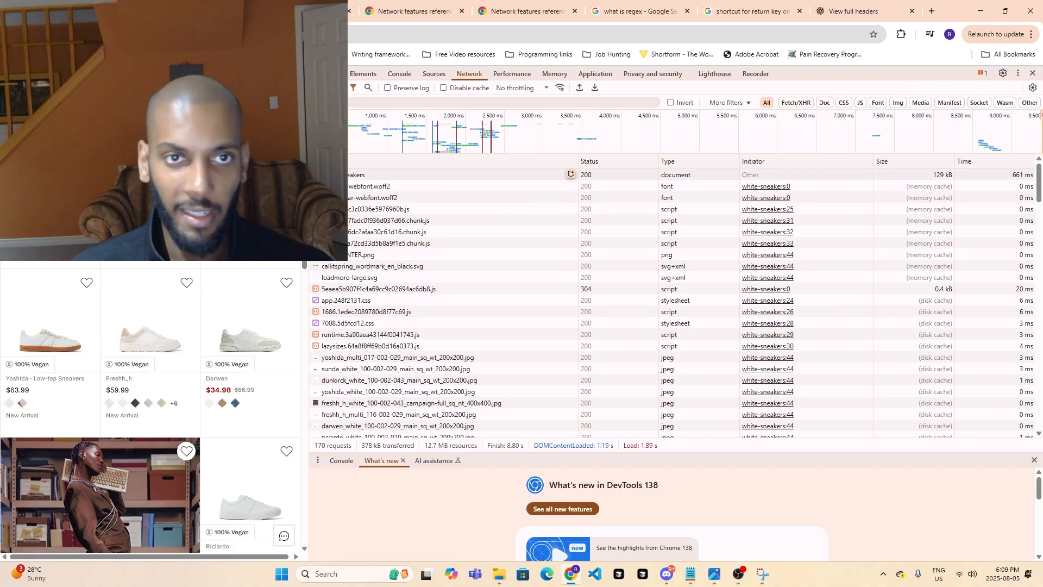
pyautogui.click(567, 175)
# - Read through the general information, response headers and request headers of the white-sneakers document request
pyautogui.scroll(-3, 489, 310)
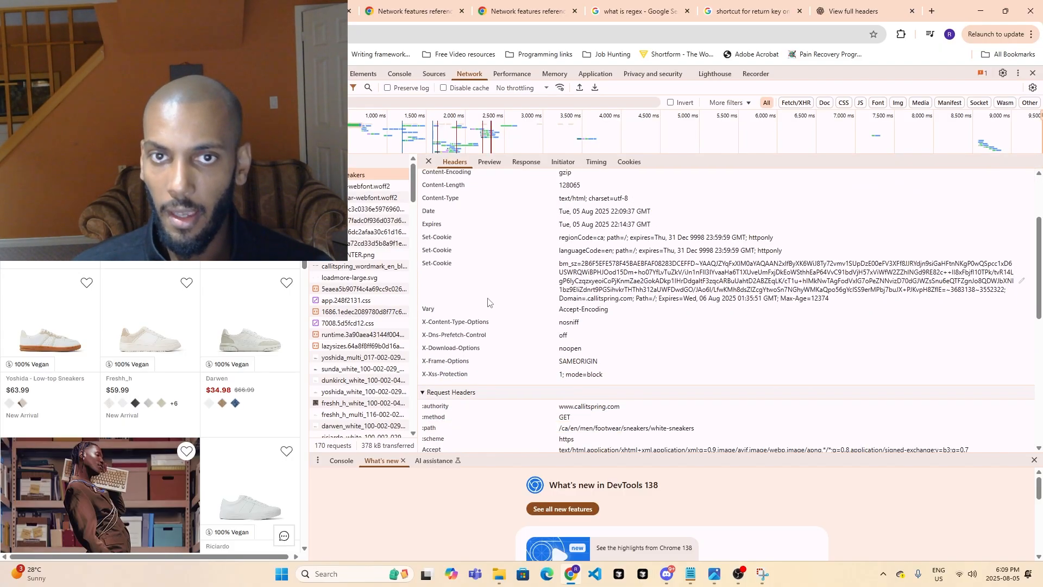
pyautogui.scroll(3, 491, 308)
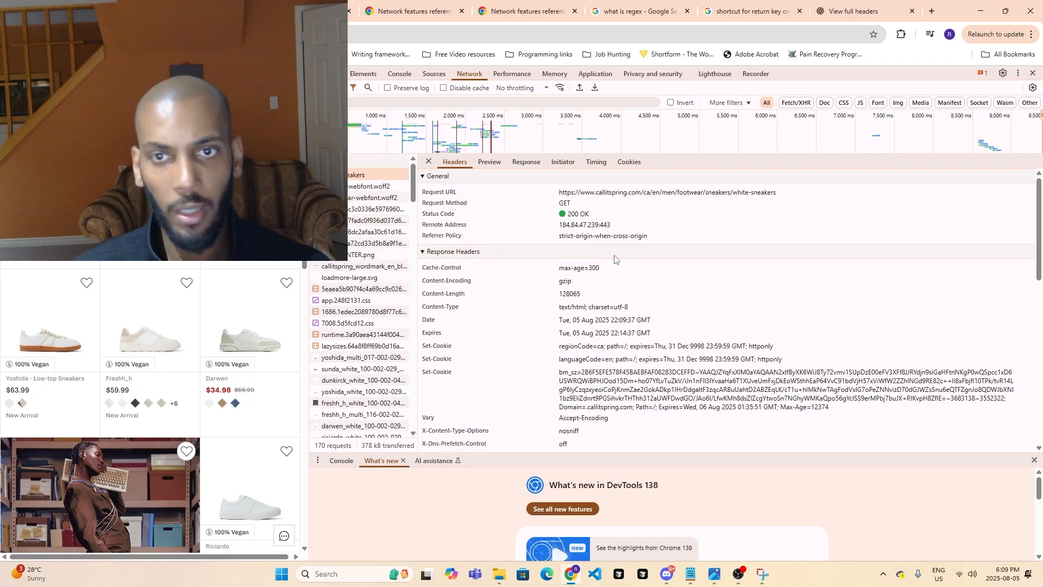
pyautogui.scroll(-3, 504, 275)
pyautogui.scroll(-2, 508, 339)
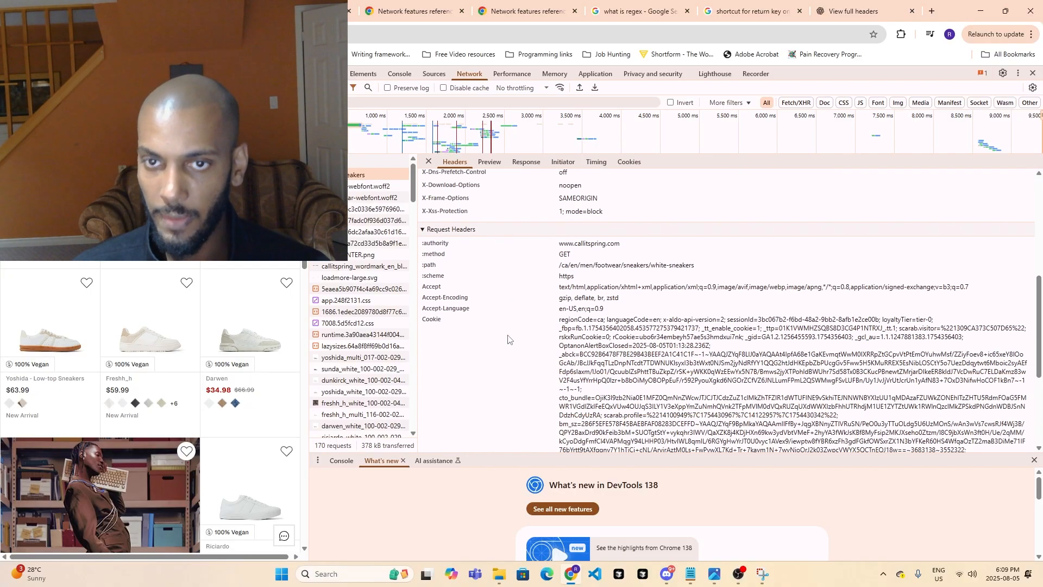
pyautogui.scroll(-1, 476, 262)
pyautogui.scroll(1, 474, 261)
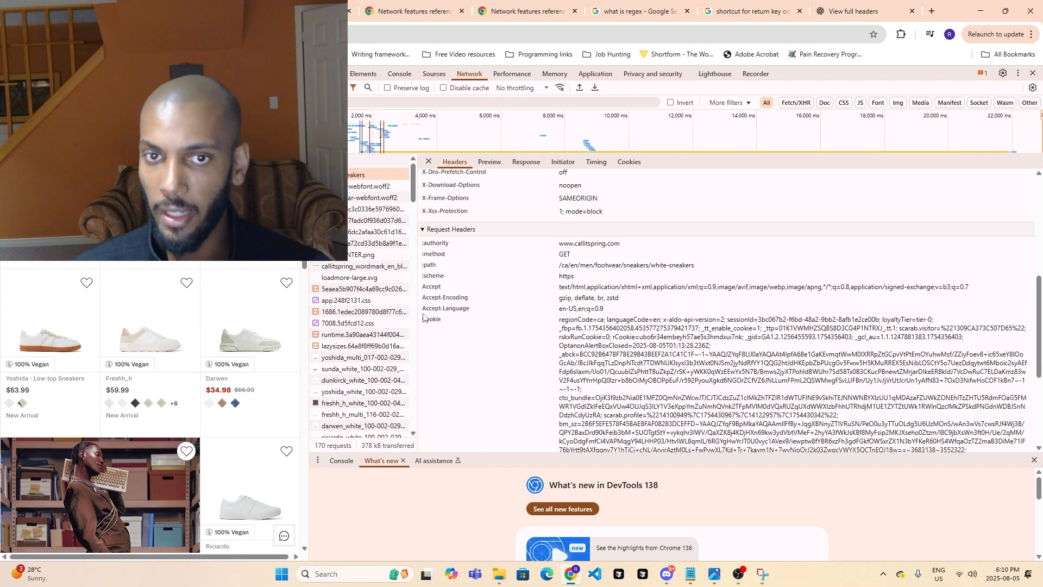
pyautogui.scroll(-3, 429, 315)
pyautogui.scroll(4, 442, 291)
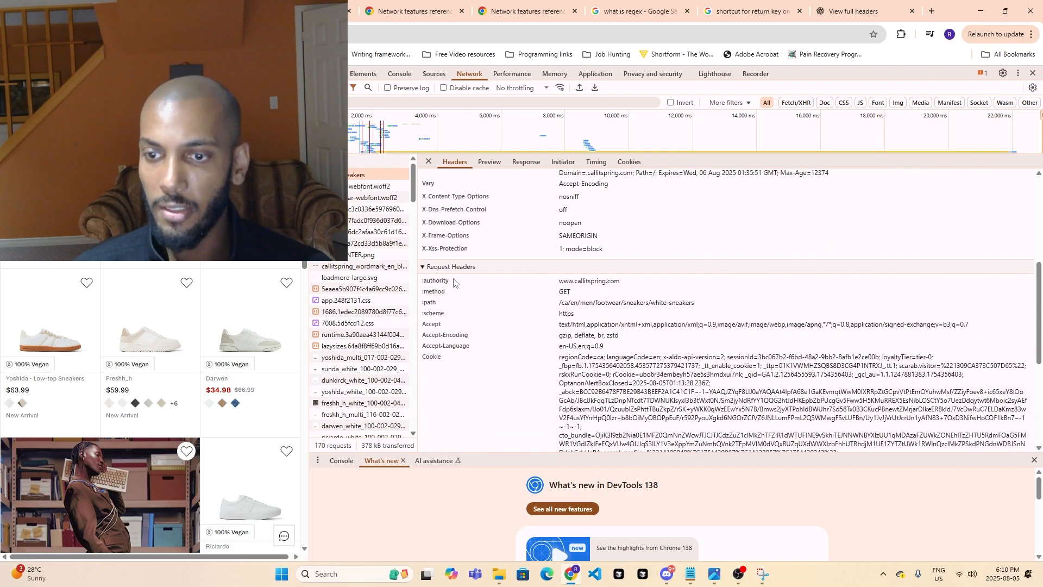
# - Switch to Snipping Tool to view the captured example of provisional request headers at full size, and close it
pyautogui.click(761, 574)
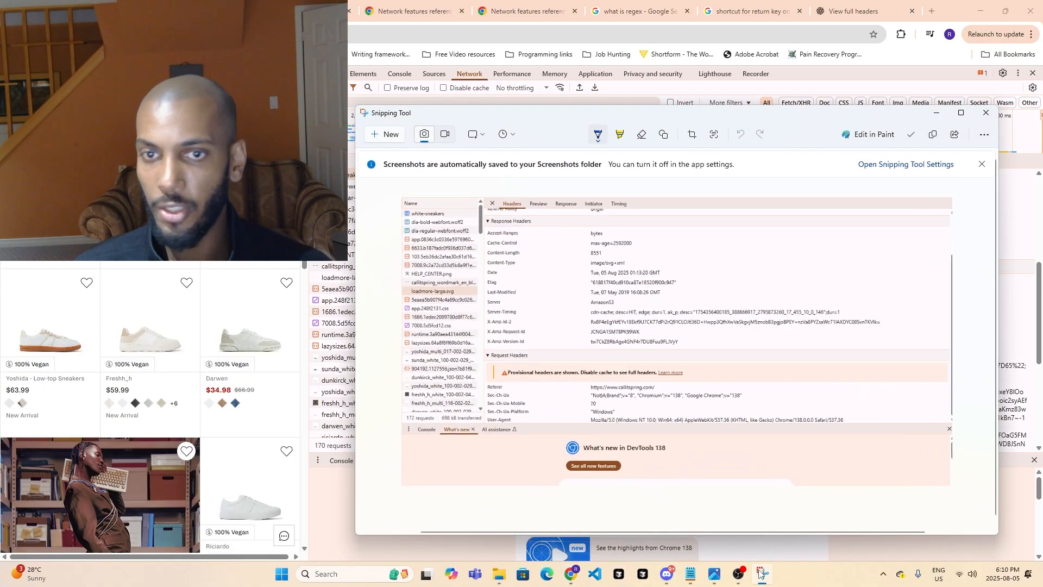
pyautogui.click(960, 112)
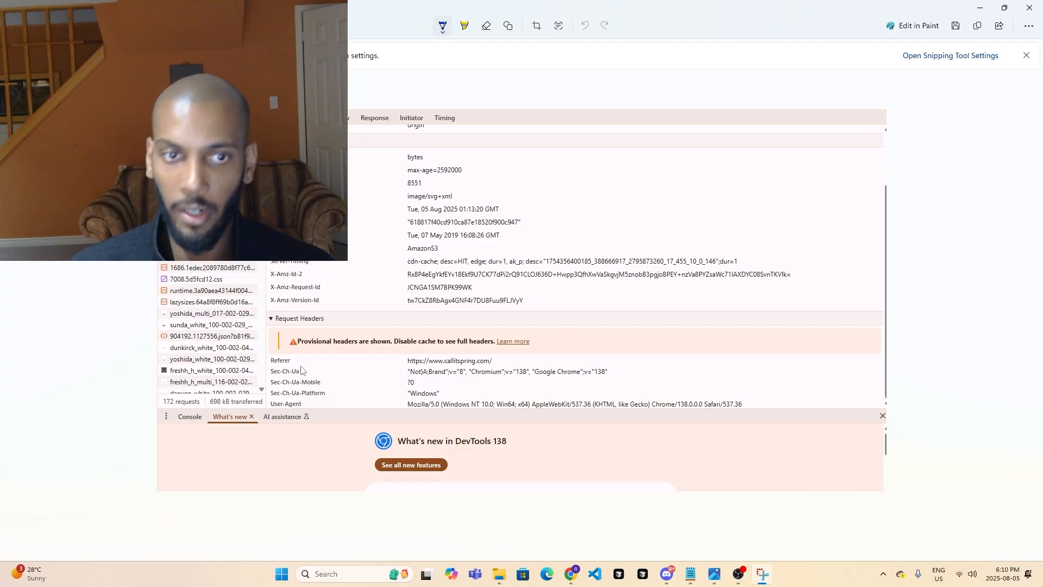
pyautogui.click(1029, 8)
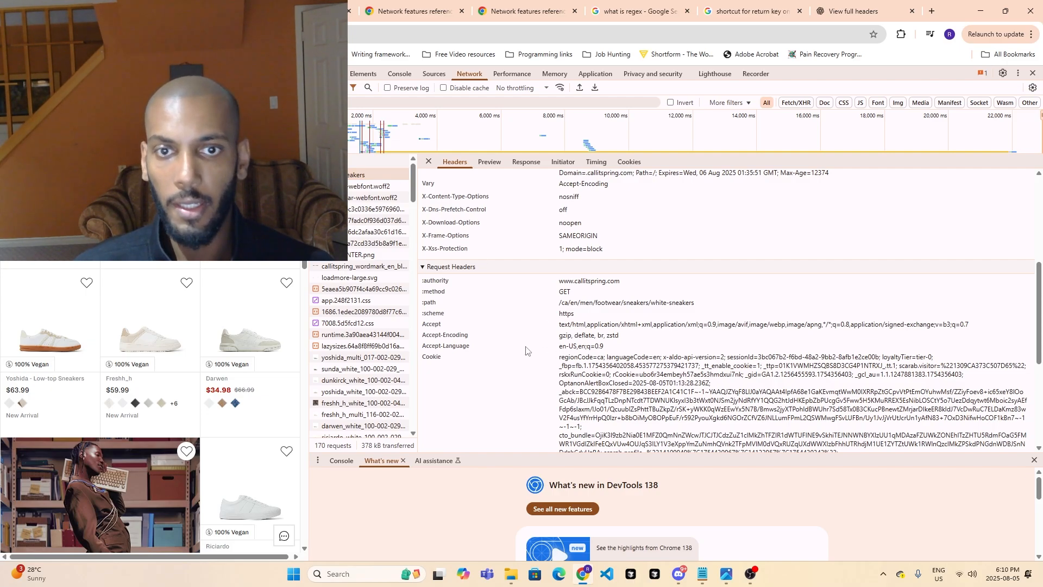
# - Examine the white-sneakers request headers from authority and method through the cookie to the user agent, against the page's address
pyautogui.scroll(-3, 445, 346)
pyautogui.scroll(3, 444, 345)
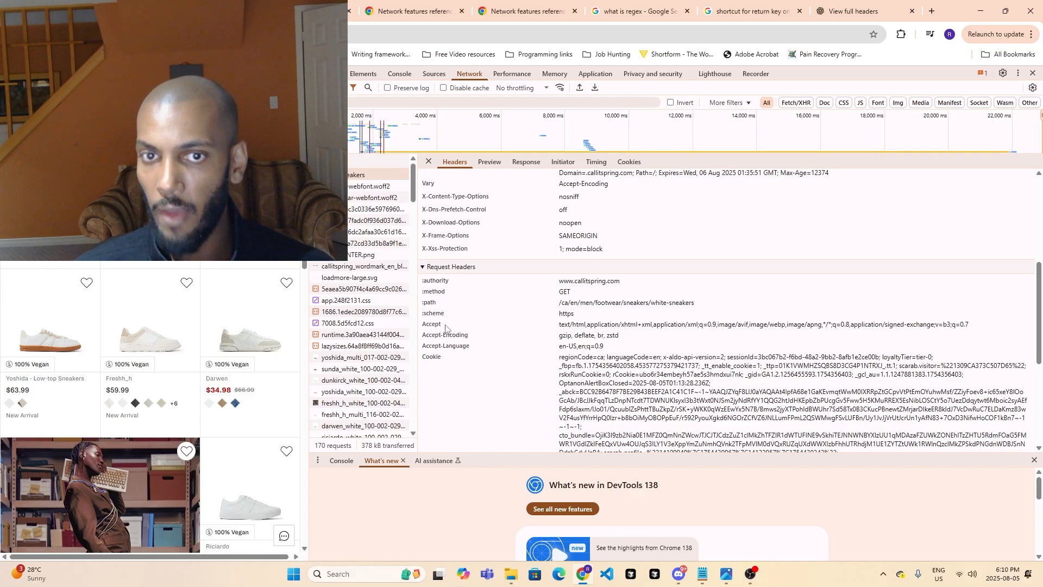
pyautogui.scroll(-1, 456, 328)
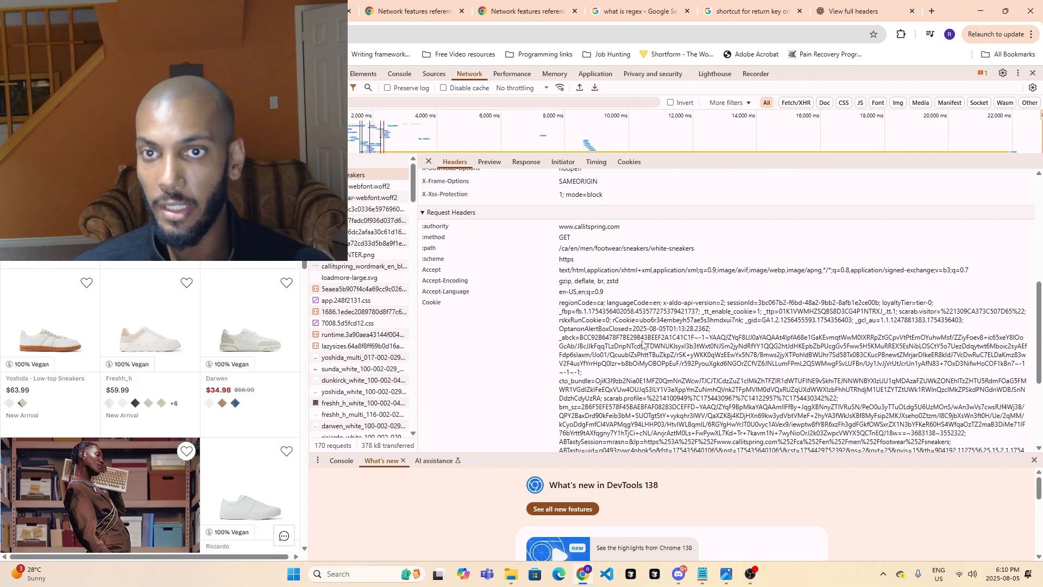
pyautogui.scroll(-1, 473, 298)
pyautogui.scroll(1, 464, 269)
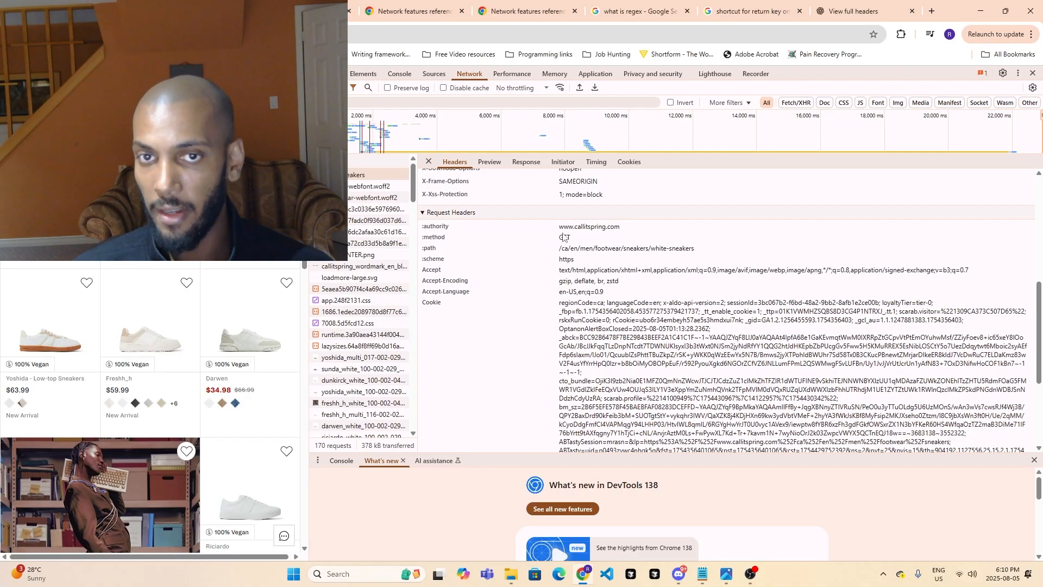
pyautogui.scroll(3, 299, 255)
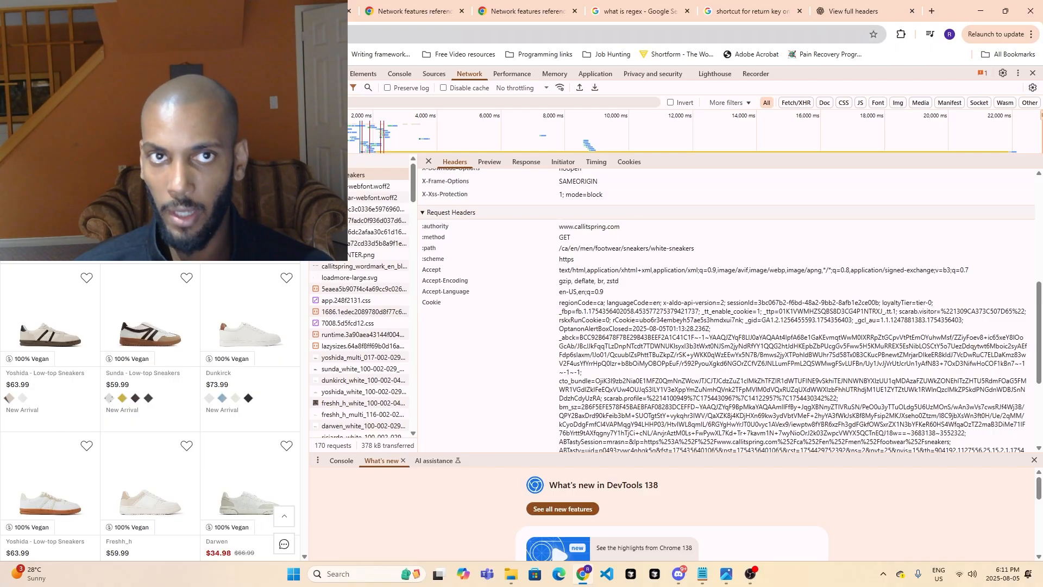
pyautogui.click(244, 35)
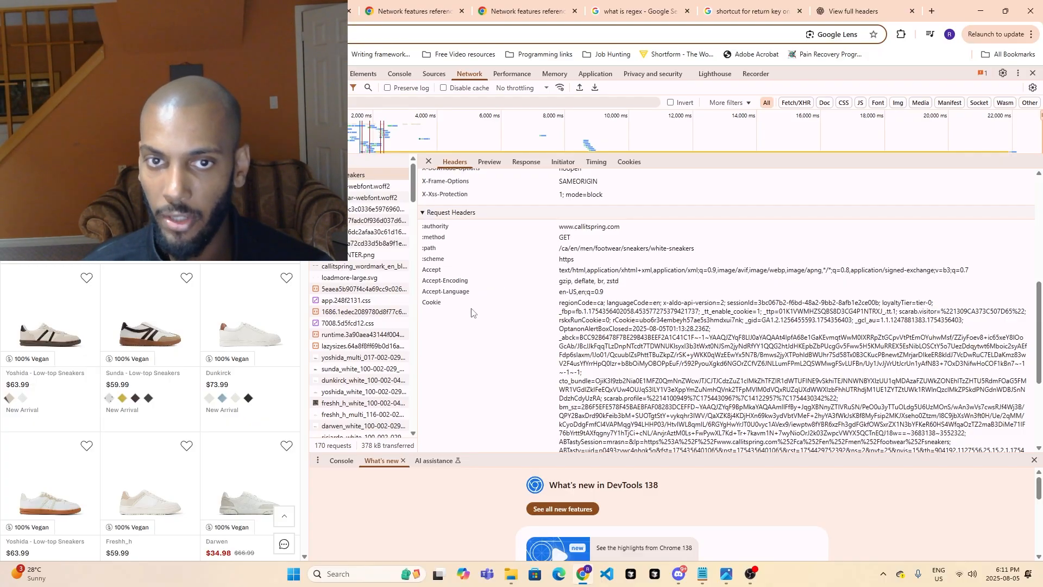
pyautogui.scroll(-3, 471, 313)
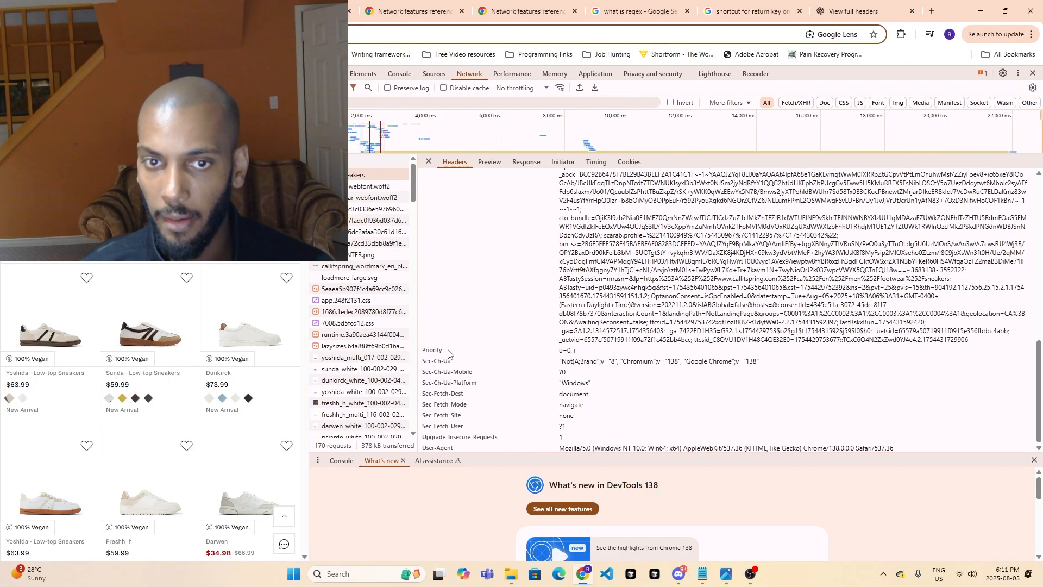
pyautogui.scroll(3, 447, 354)
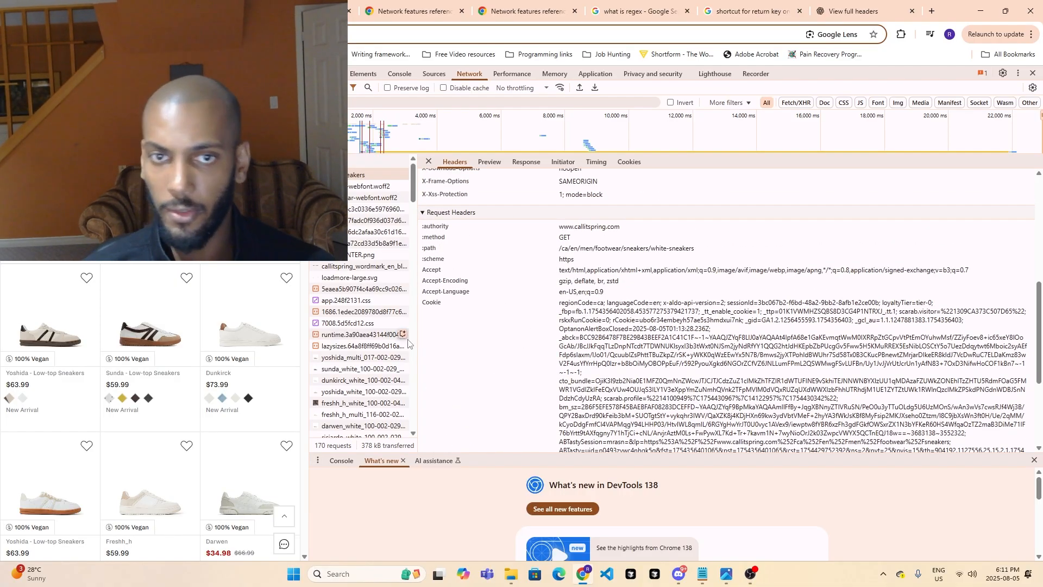
# - Name the first header of the Make HTTP module accept, copying the name from the page's request headers
pyautogui.click(322, 11)
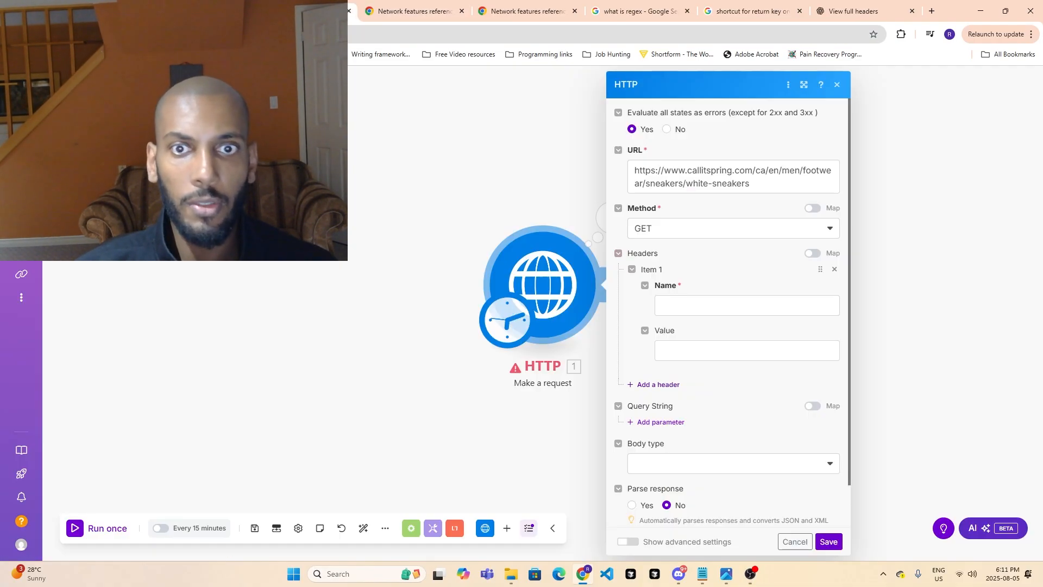
pyautogui.click(691, 298)
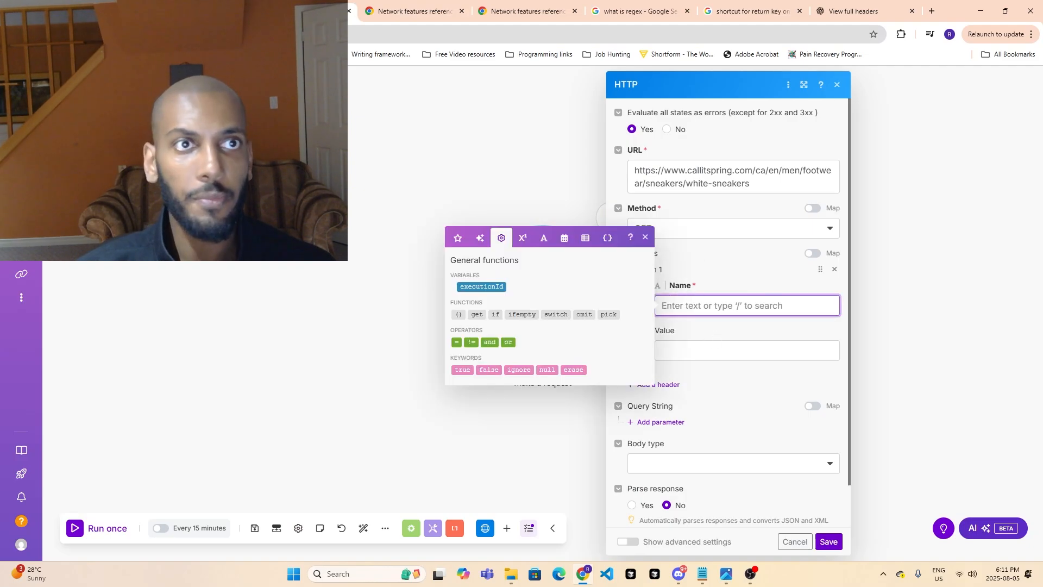
pyautogui.click(217, 9)
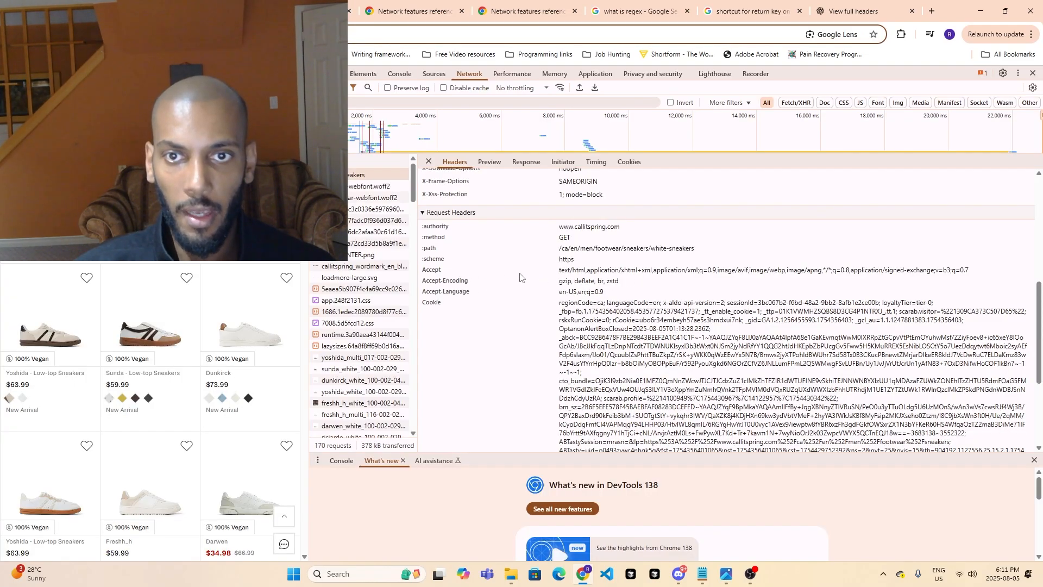
pyautogui.moveTo(441, 269); pyautogui.dragTo(426, 273)
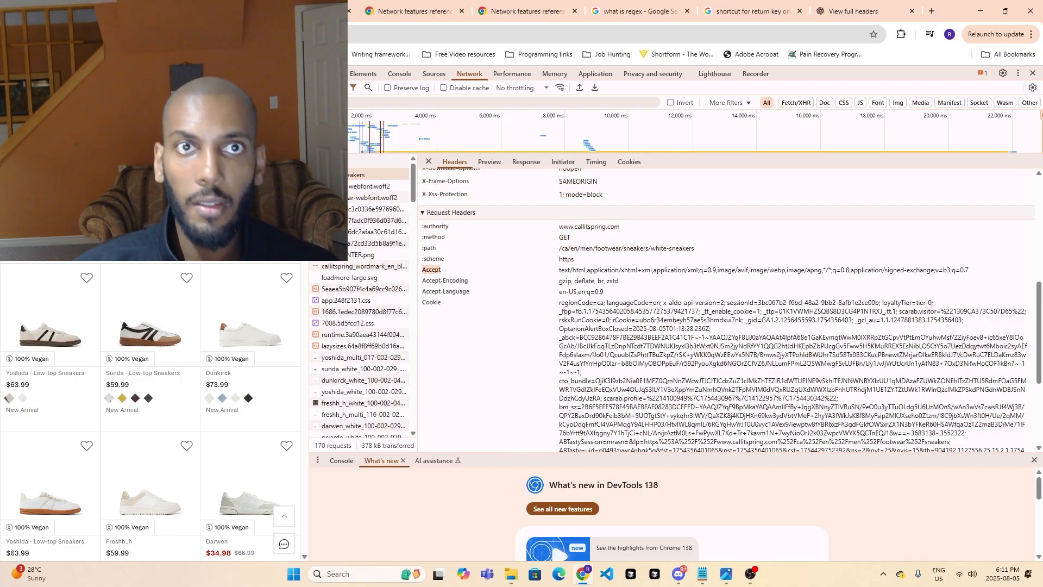
pyautogui.click(305, 10)
pyautogui.write('accept')
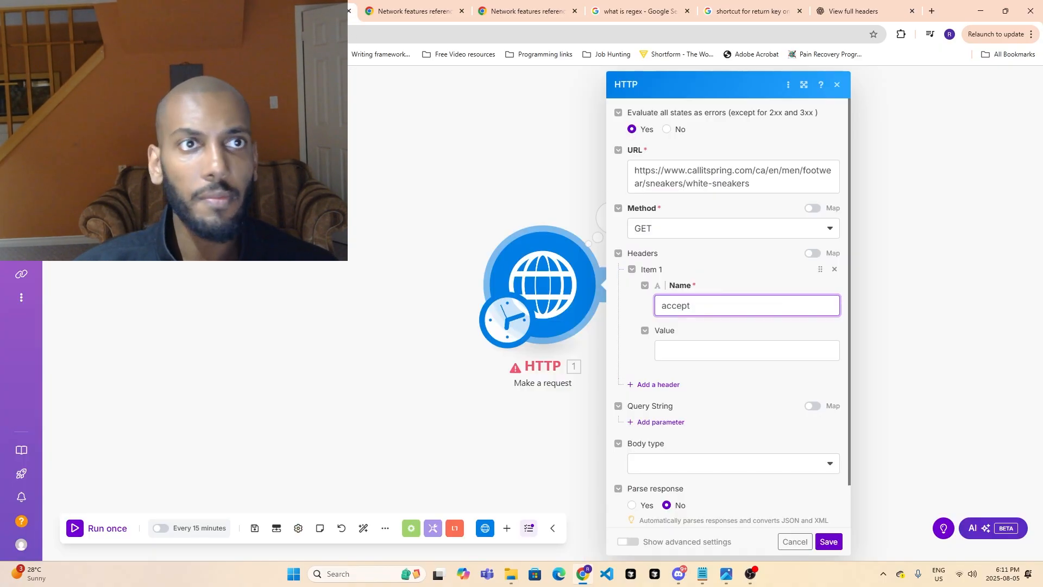
# - Copy the full Accept value from the page's request headers into the value of the HTTP module's first header
pyautogui.click(192, 10)
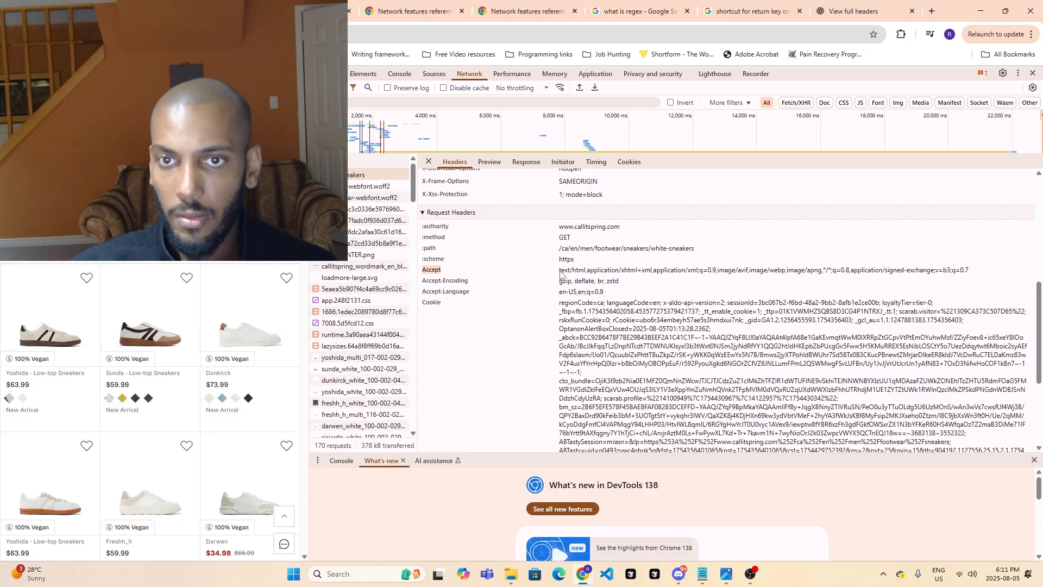
pyautogui.moveTo(561, 274); pyautogui.dragTo(970, 278)
pyautogui.hotkey('ctrl', 'c')
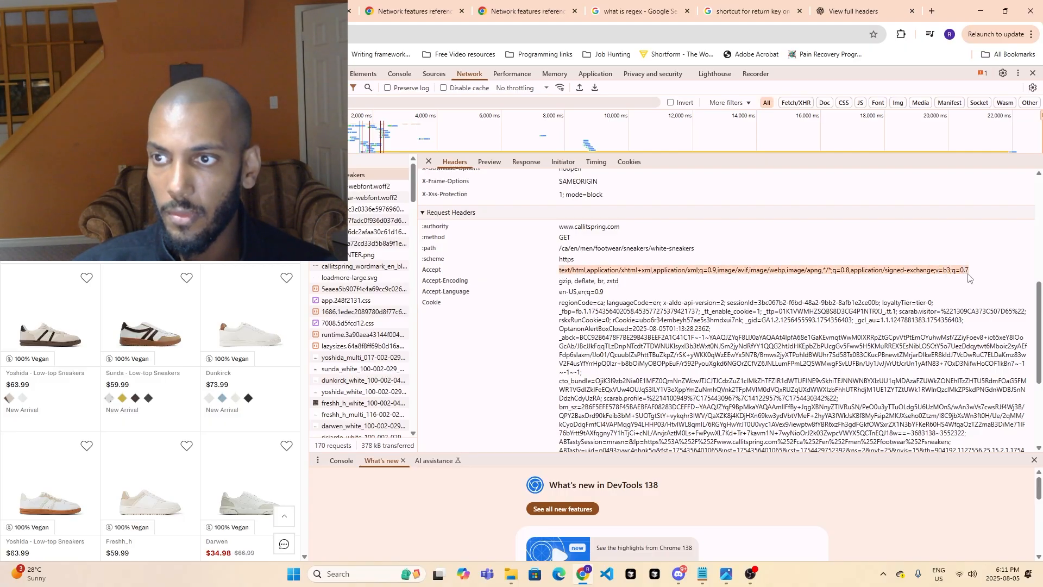
pyautogui.click(306, 10)
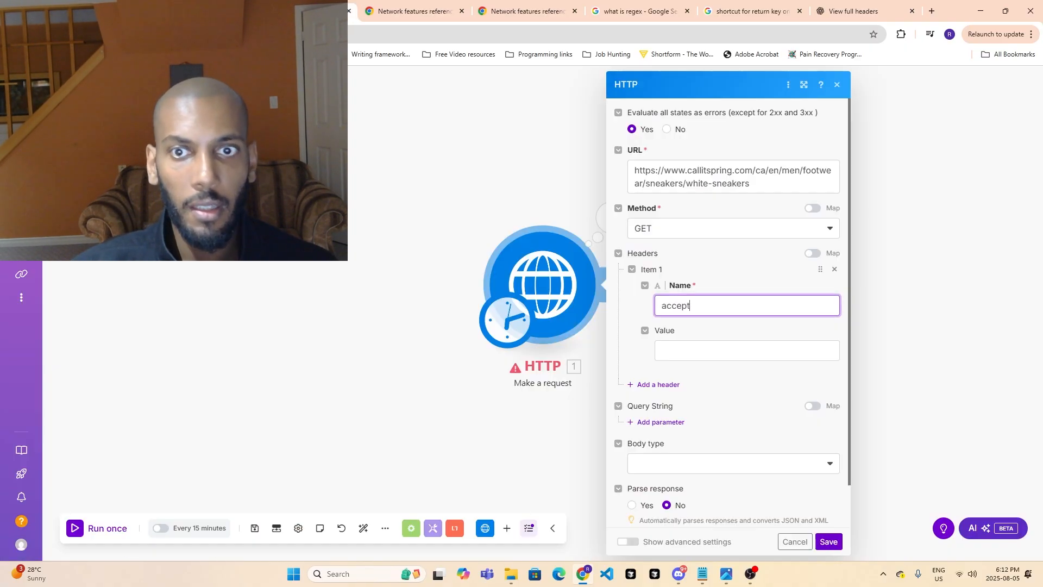
pyautogui.click(712, 344)
pyautogui.hotkey('ctrl', 'v')
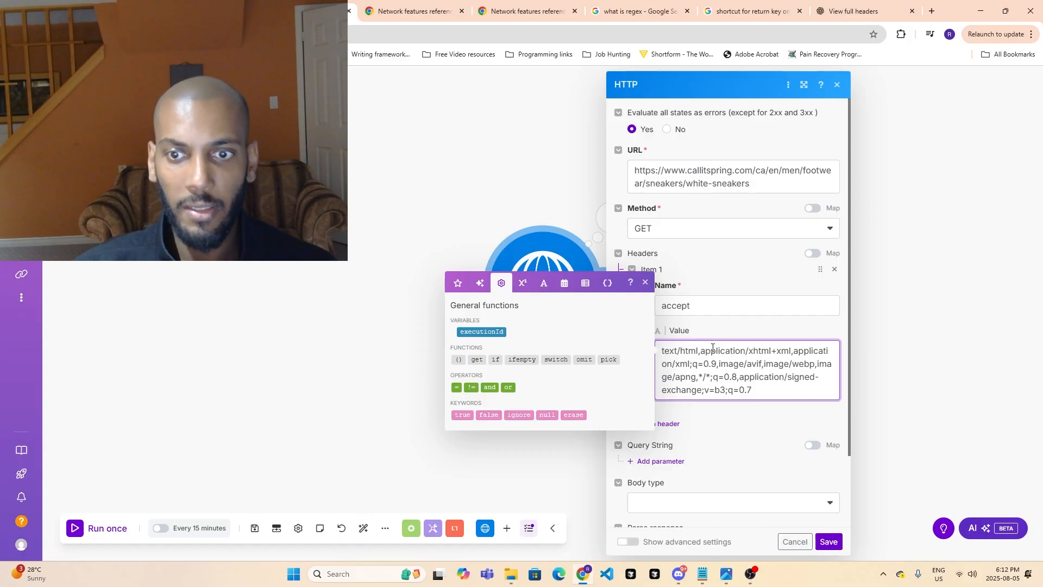
# - Add a second header to the HTTP module and name it accept-encoding, copied from the page's request headers
pyautogui.click(666, 426)
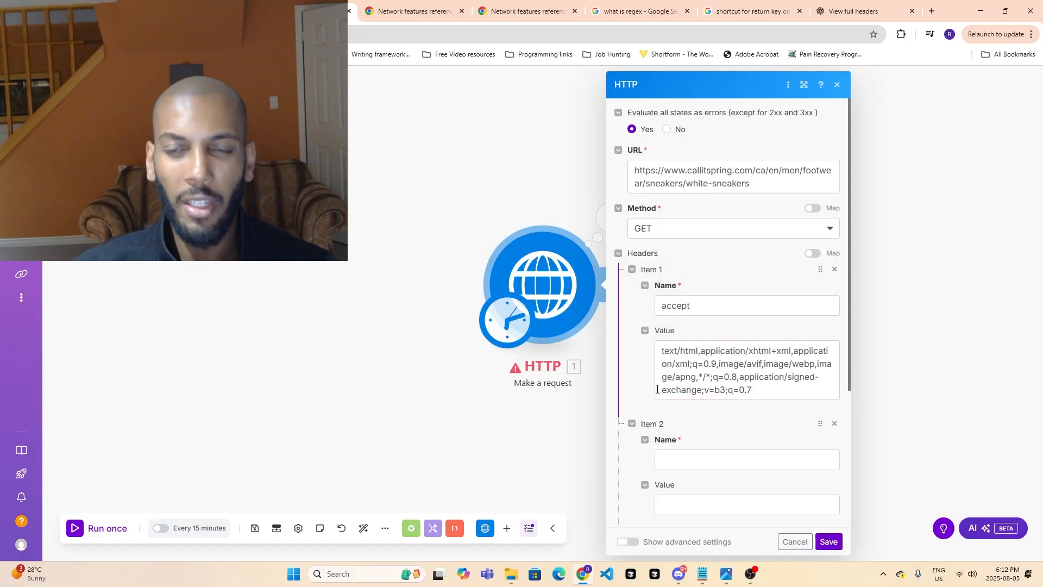
pyautogui.click(190, 11)
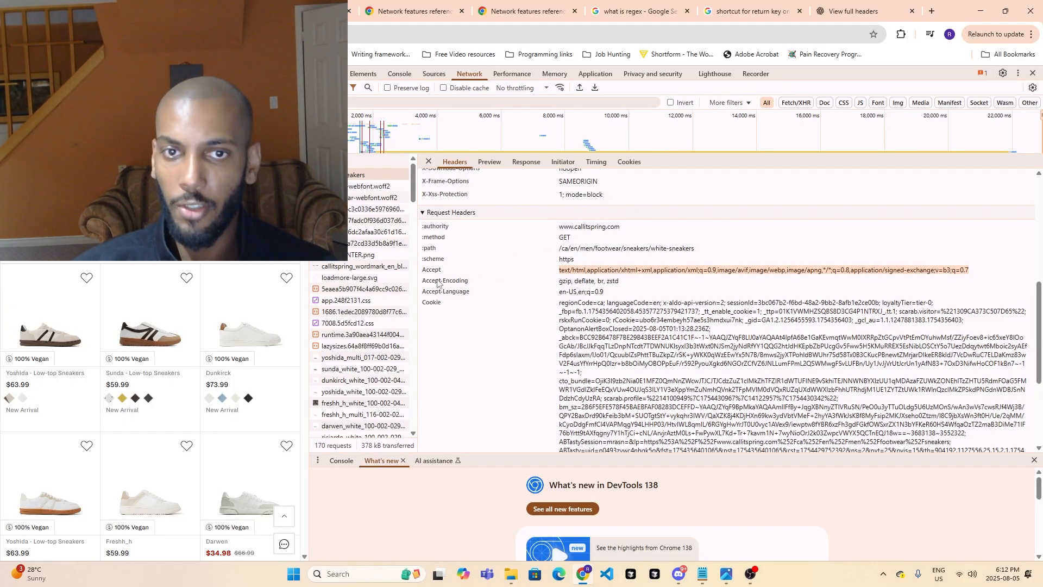
pyautogui.moveTo(423, 282)
pyautogui.mouseDown()
pyautogui.moveTo(465, 281)
pyautogui.moveTo(420, 283)
pyautogui.mouseUp()
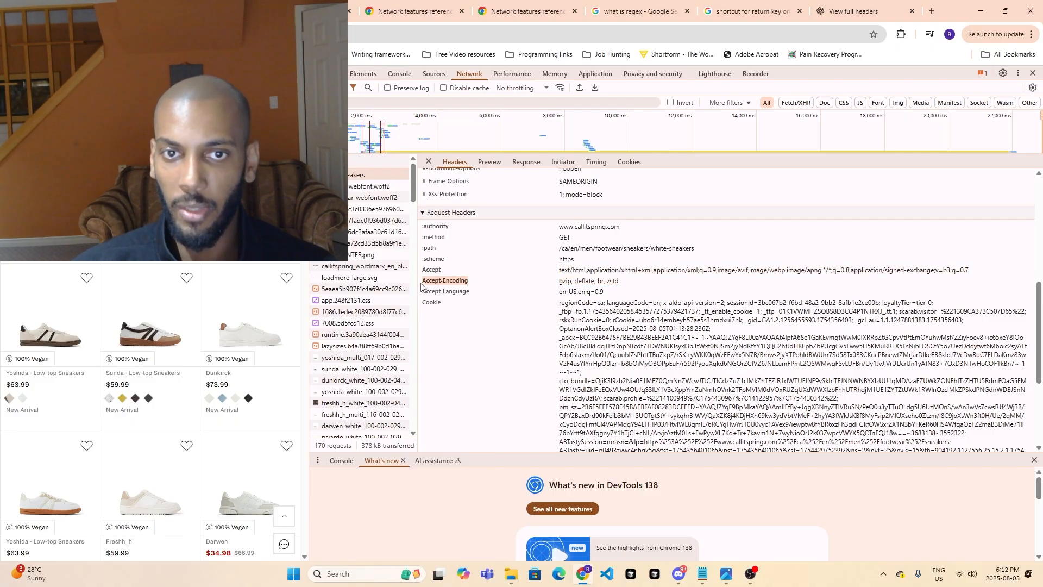
pyautogui.click(304, 10)
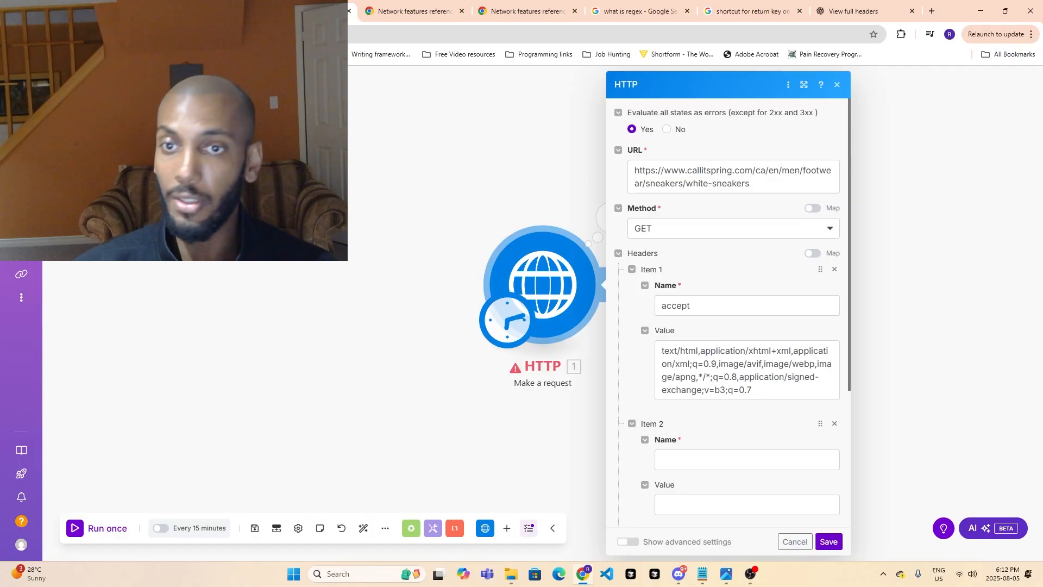
pyautogui.click(714, 453)
pyautogui.write('accept-encoding')
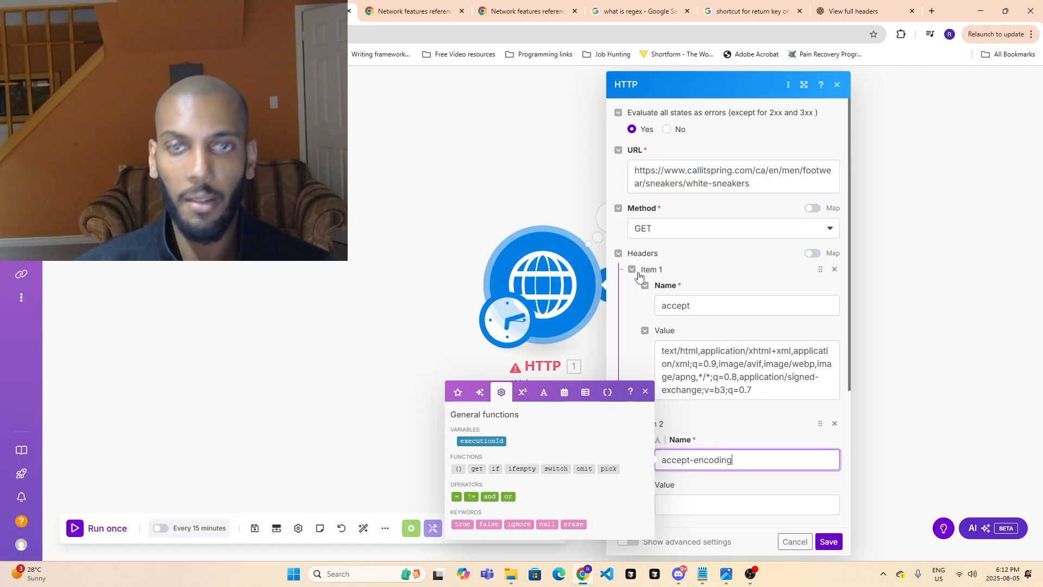
# - Copy the page's Accept-Encoding value, gzip, deflate, br, zstd, into the value of the HTTP module's second header
pyautogui.click(191, 11)
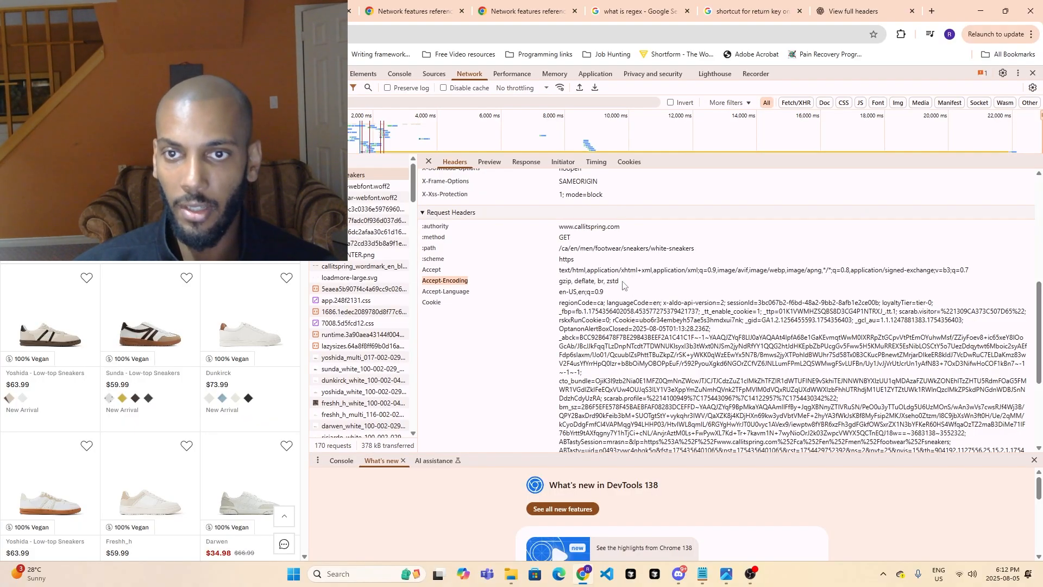
pyautogui.moveTo(623, 282); pyautogui.dragTo(560, 282)
pyautogui.hotkey('ctrl', 'c')
pyautogui.click(307, 11)
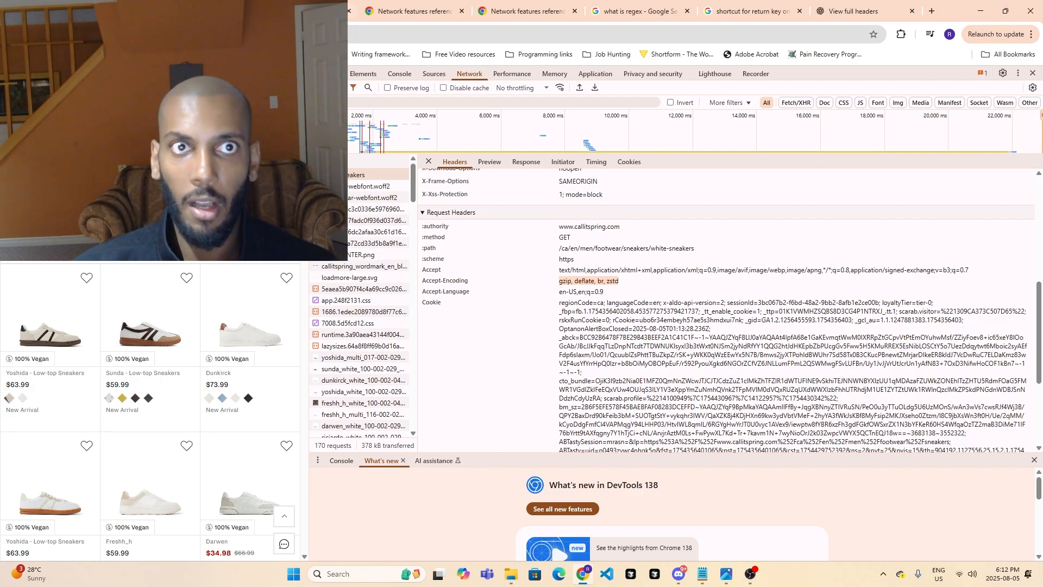
pyautogui.scroll(-3, 742, 453)
pyautogui.click(682, 341)
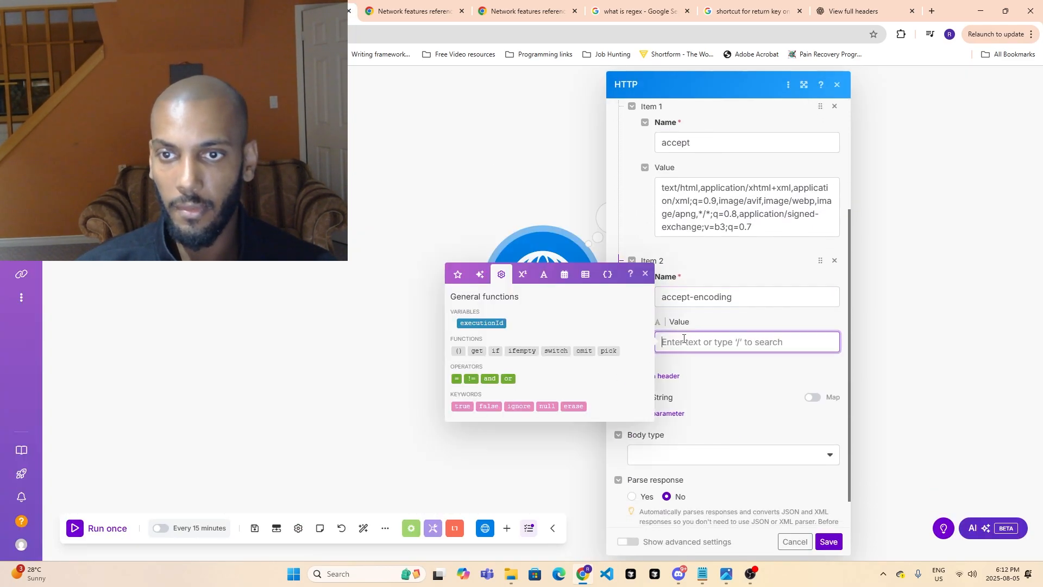
pyautogui.hotkey('ctrl', 'v')
# - Add a third header to the HTTP module and name it accept-language, copied from the page's request headers
pyautogui.click(667, 377)
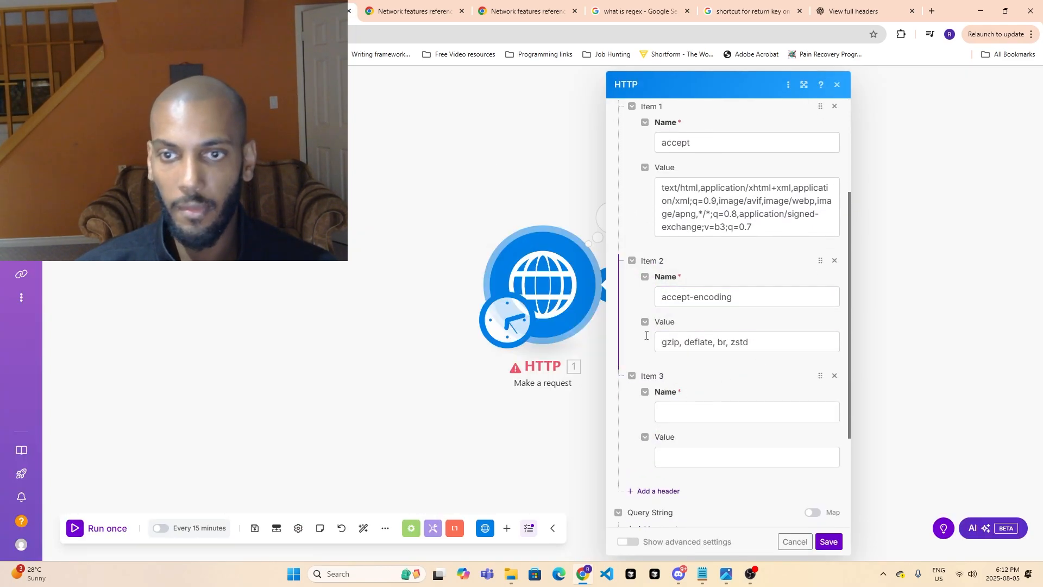
pyautogui.click(195, 11)
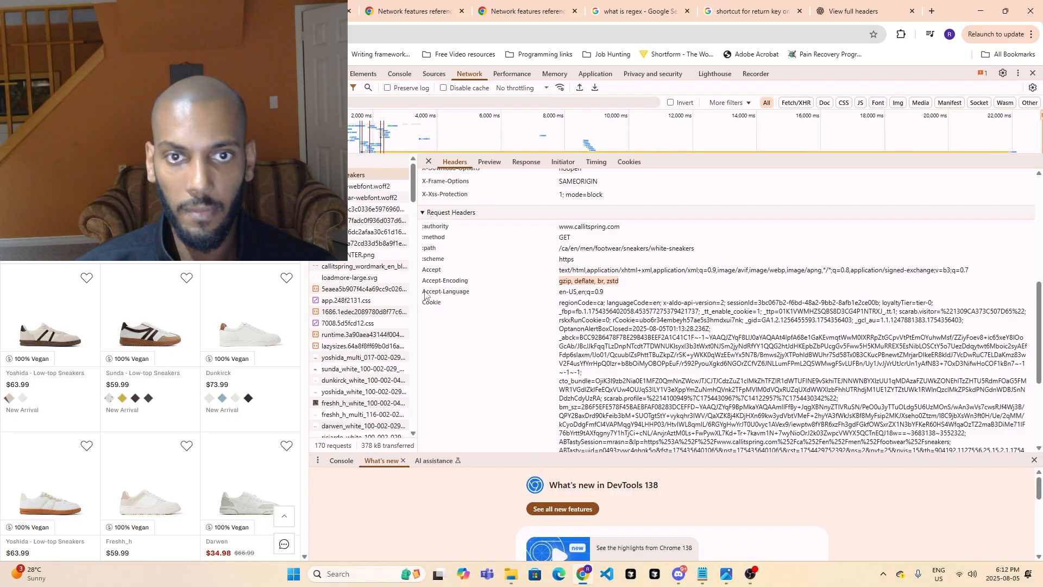
pyautogui.moveTo(423, 293); pyautogui.dragTo(463, 294)
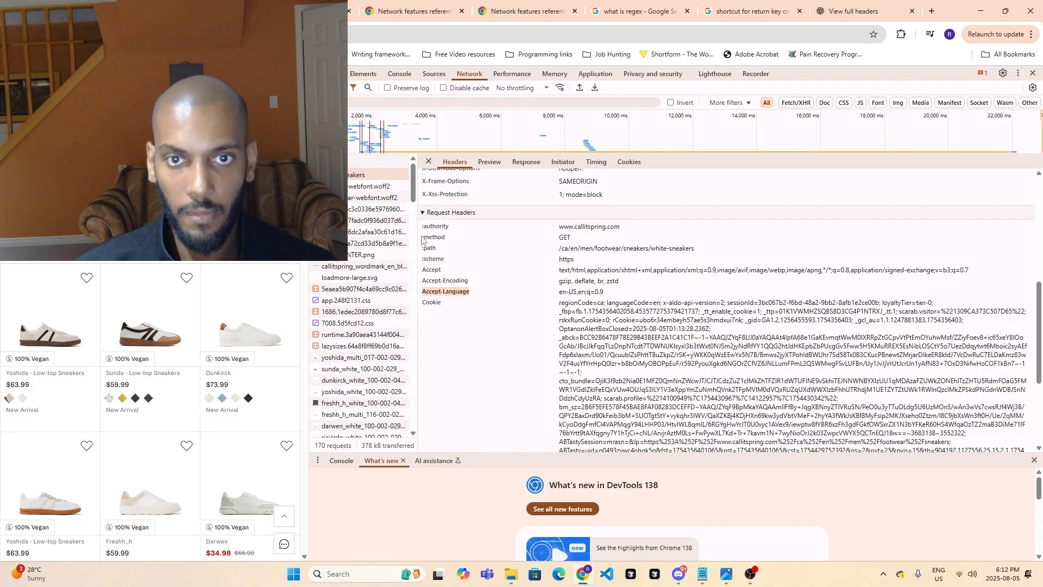
pyautogui.click(296, 11)
pyautogui.click(672, 411)
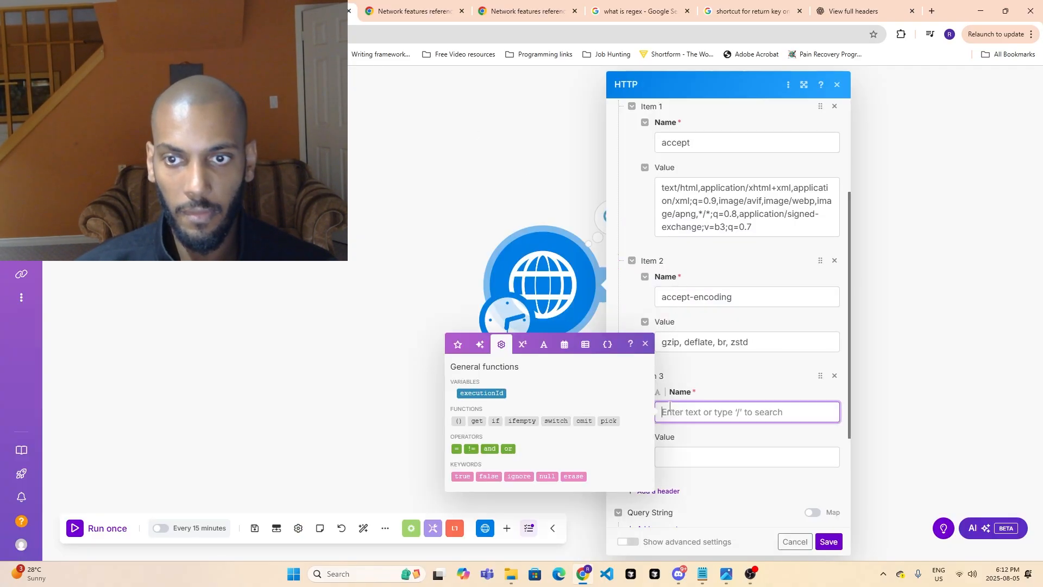
pyautogui.write('accept-language')
# - Copy the page's Accept-Language value, en-US,en;q=0.9, into the value of the HTTP module's third header
pyautogui.click(195, 11)
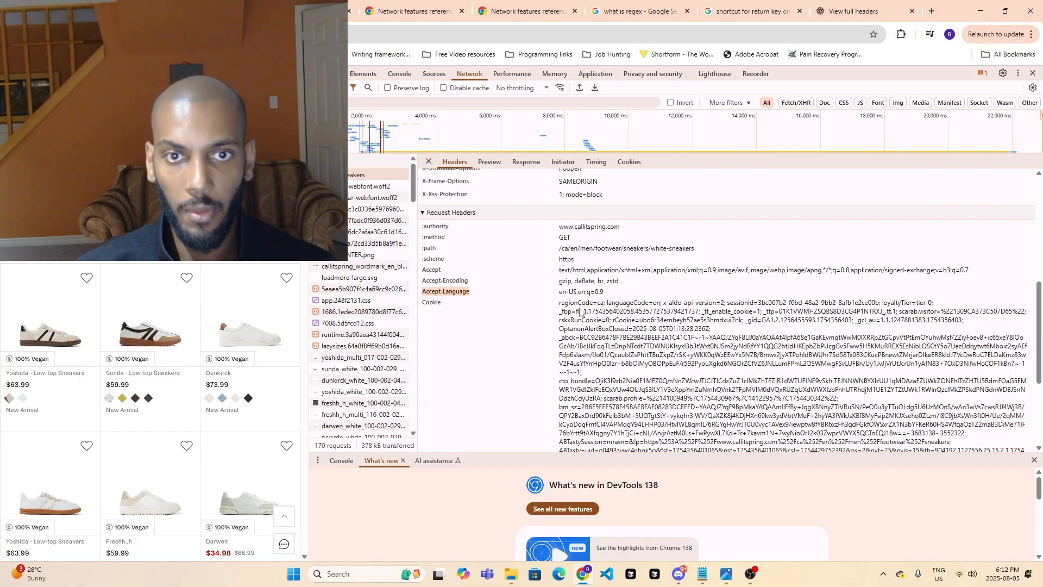
pyautogui.moveTo(560, 293); pyautogui.dragTo(601, 296)
pyautogui.hotkey('ctrl', 'c')
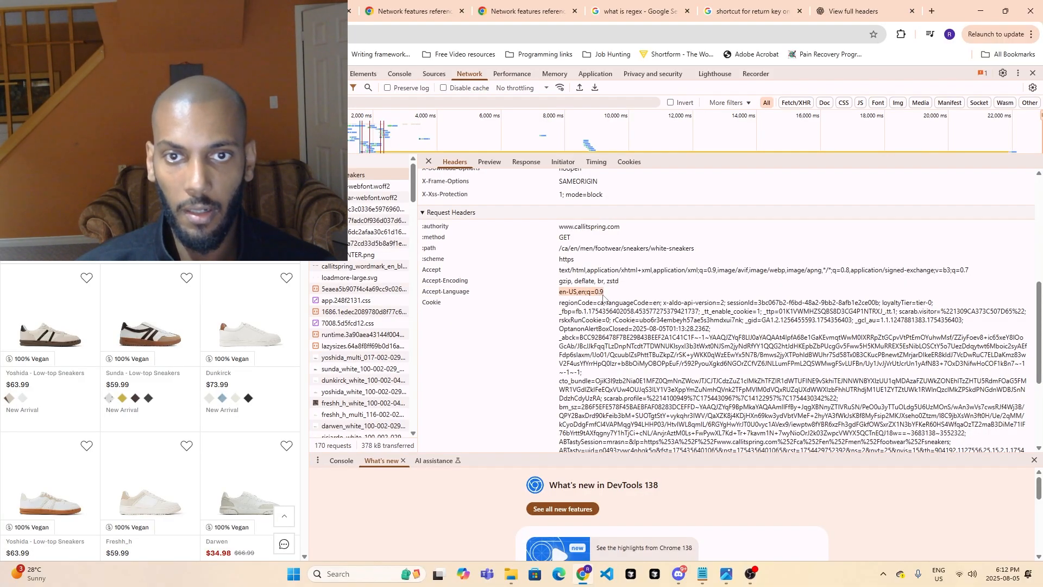
pyautogui.click(296, 11)
pyautogui.click(671, 455)
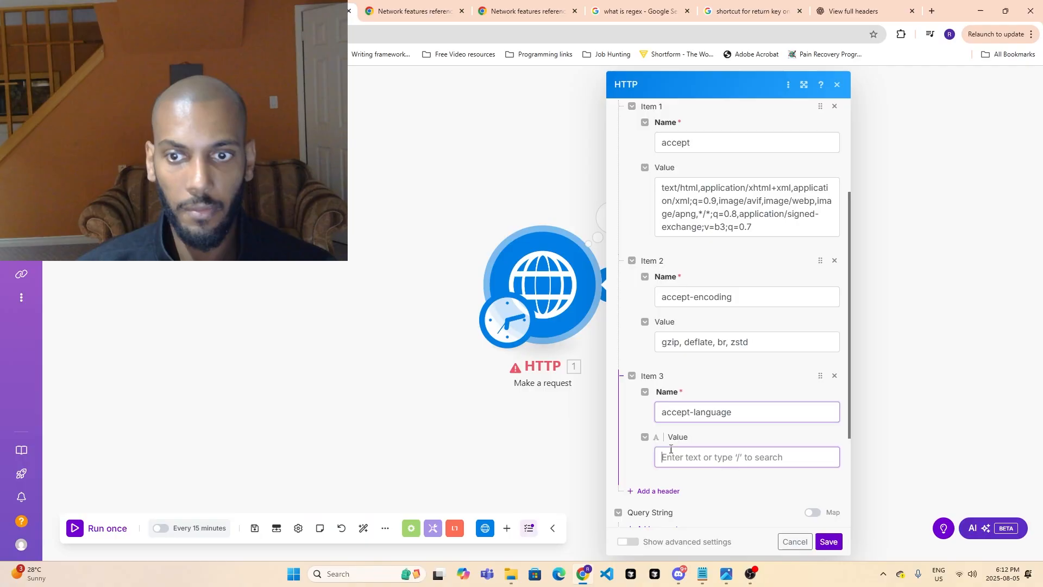
pyautogui.hotkey('ctrl', 'v')
# - Add a fourth header to the HTTP module and name it cookie, after the page's Cookie request header
pyautogui.click(195, 11)
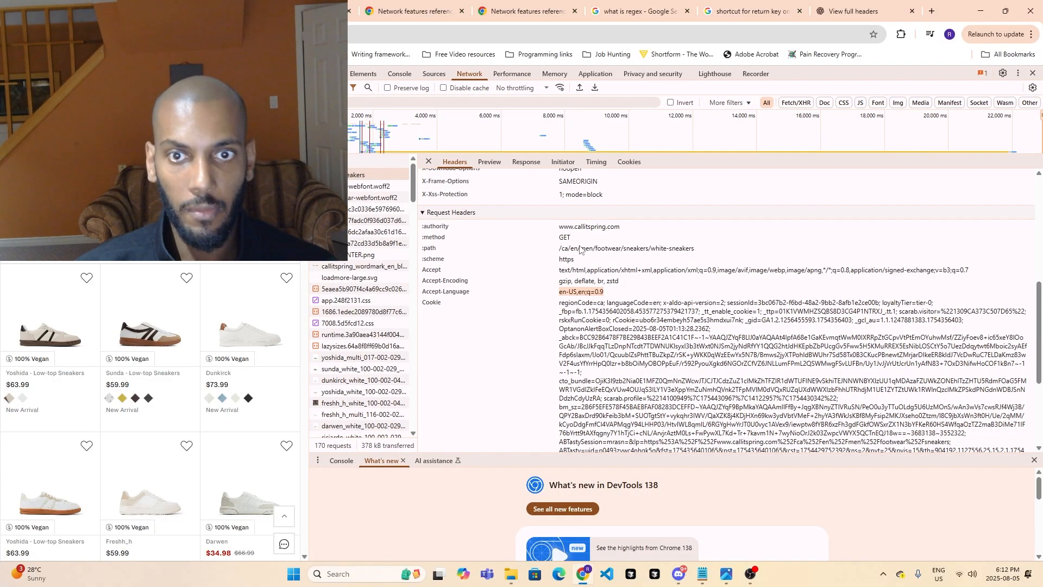
pyautogui.moveTo(421, 306); pyautogui.dragTo(435, 306)
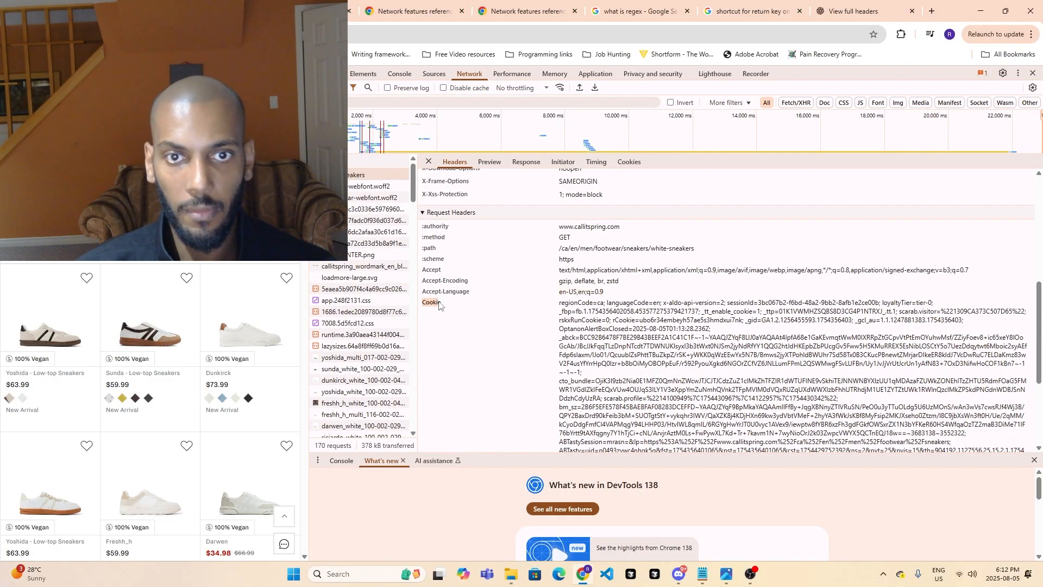
pyautogui.click(296, 10)
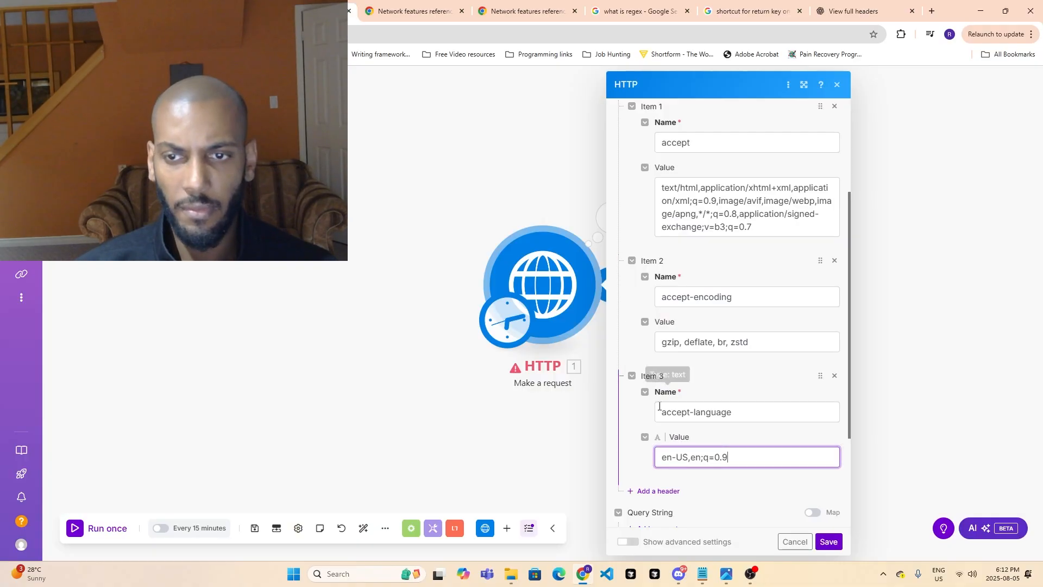
pyautogui.click(652, 491)
pyautogui.scroll(-2, 663, 478)
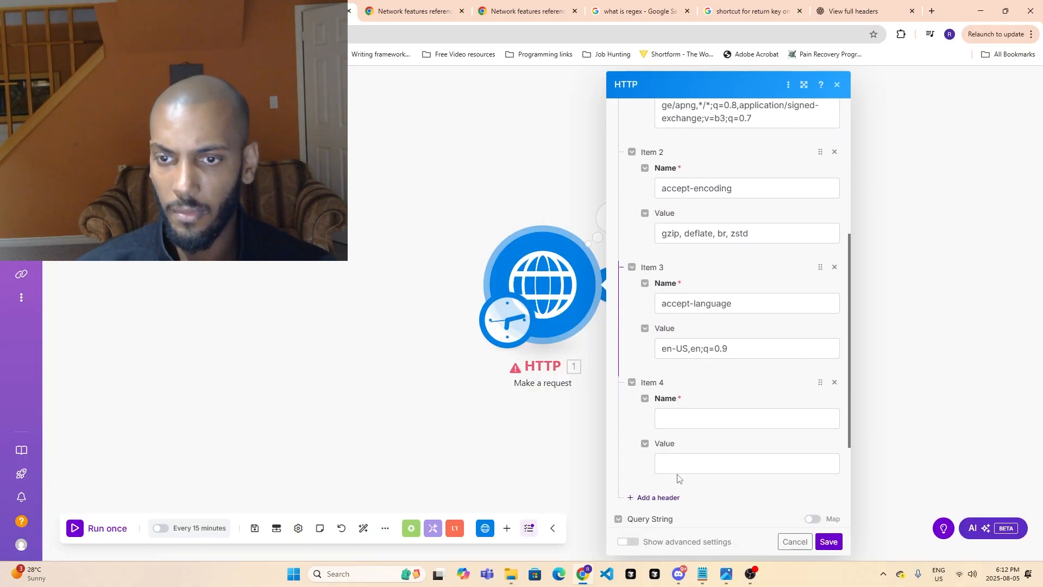
pyautogui.click(706, 418)
pyautogui.write('cookie')
# - Copy the entire Cookie value from the page's request headers into the value of the HTTP module's cookie header
pyautogui.hotkey('ctrl', 'shift', 'Tab')
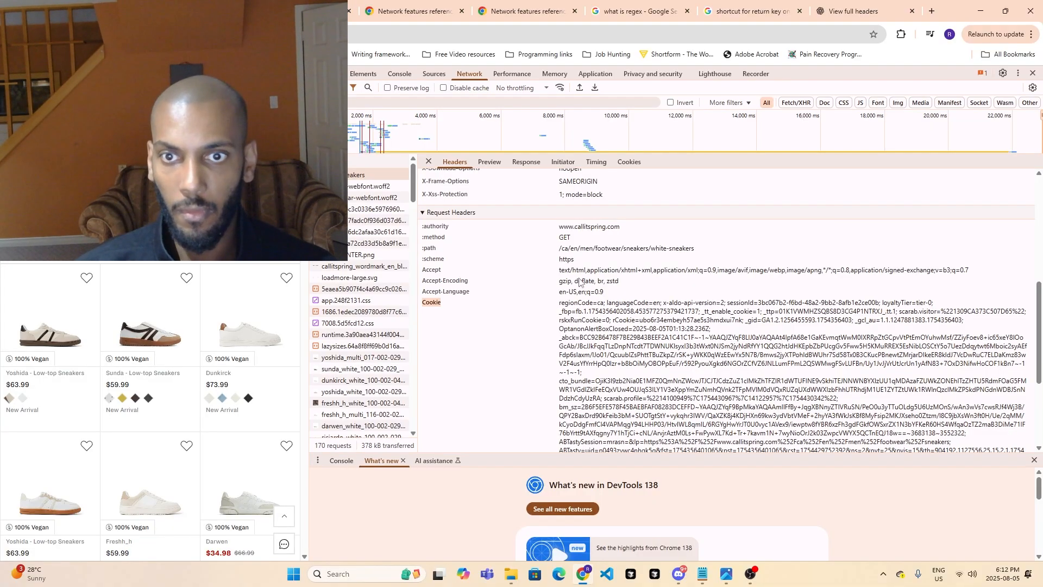
pyautogui.moveTo(560, 302); pyautogui.dragTo(976, 342)
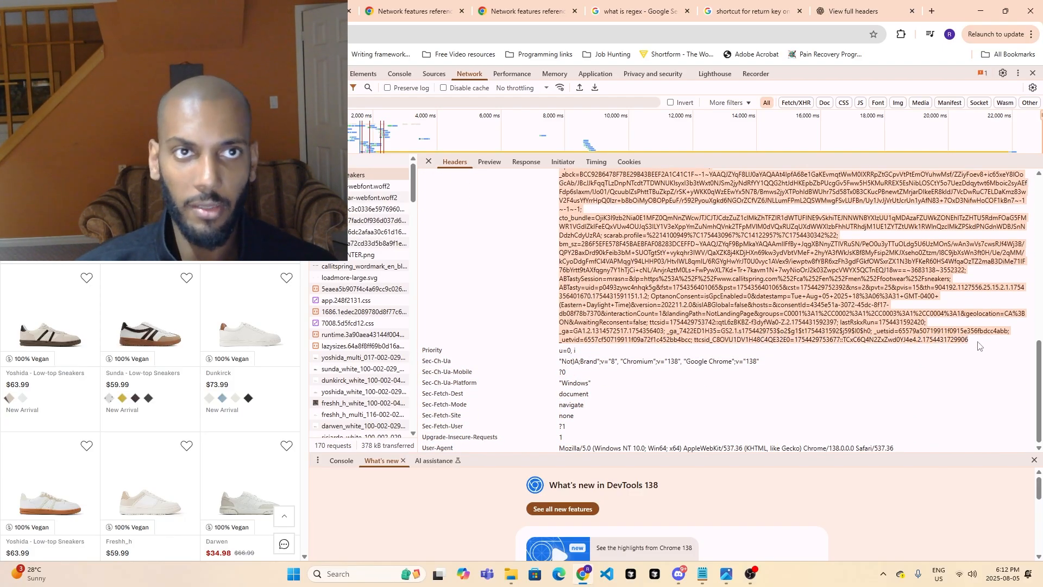
pyautogui.hotkey('ctrl', 'Tab')
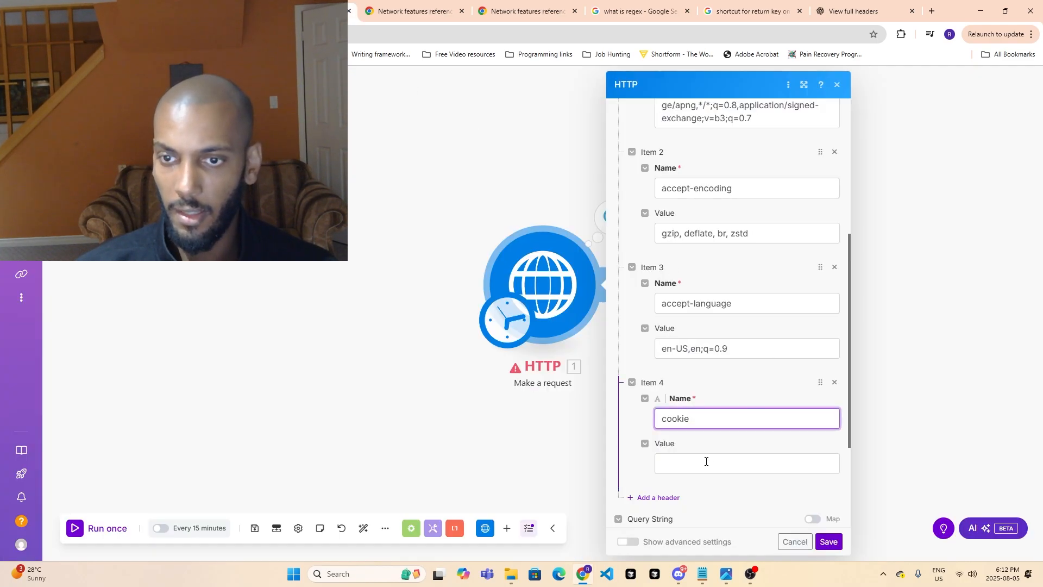
pyautogui.press('Tab')
pyautogui.hotkey('ctrl', 'v')
pyautogui.click(638, 330)
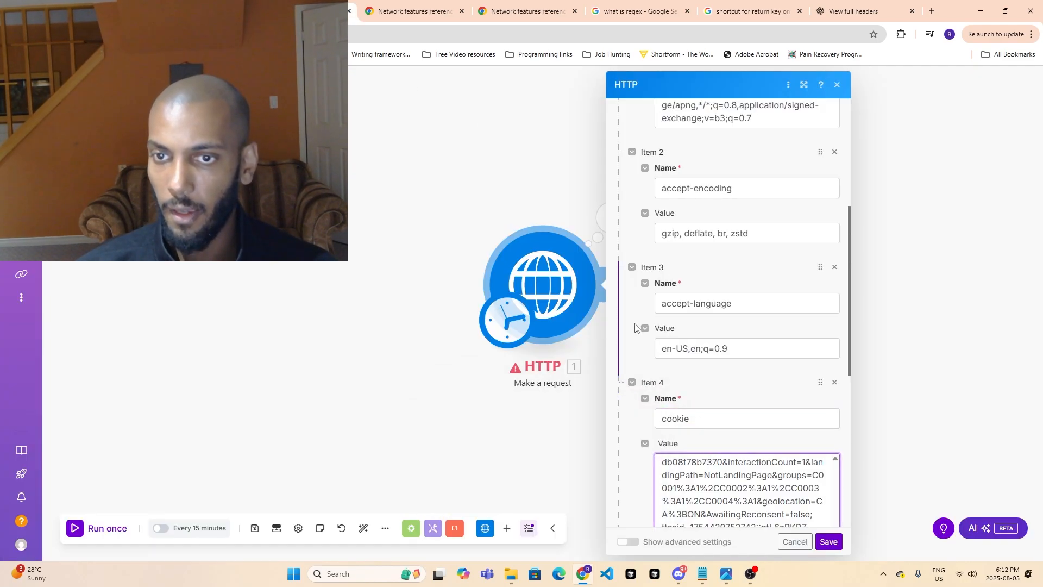
# - Save the HTTP module's settings with the four headers and run only this module
pyautogui.scroll(-6, 638, 395)
pyautogui.scroll(-3, 635, 396)
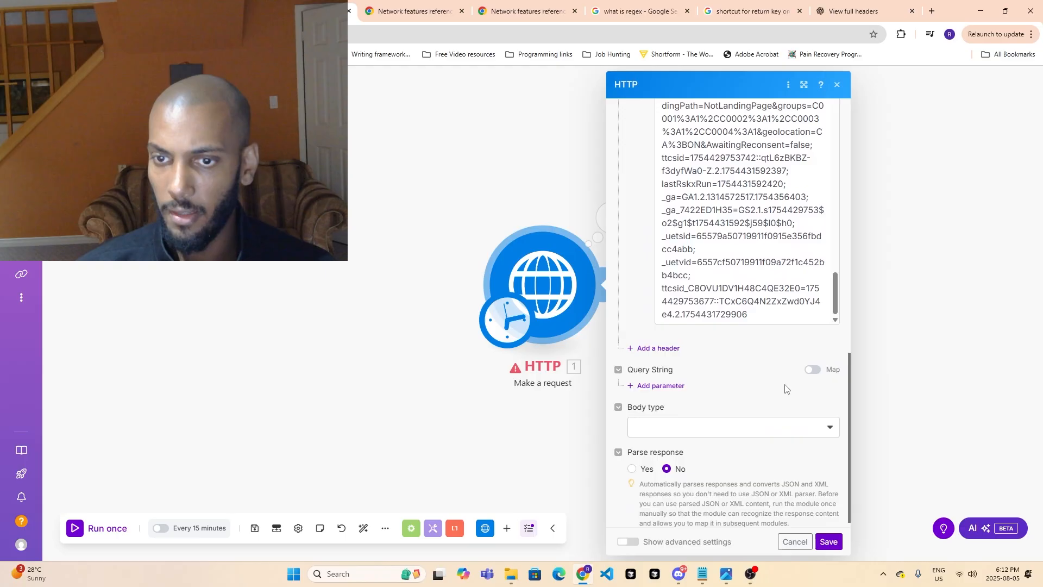
pyautogui.click(828, 542)
pyautogui.rightClick(536, 276)
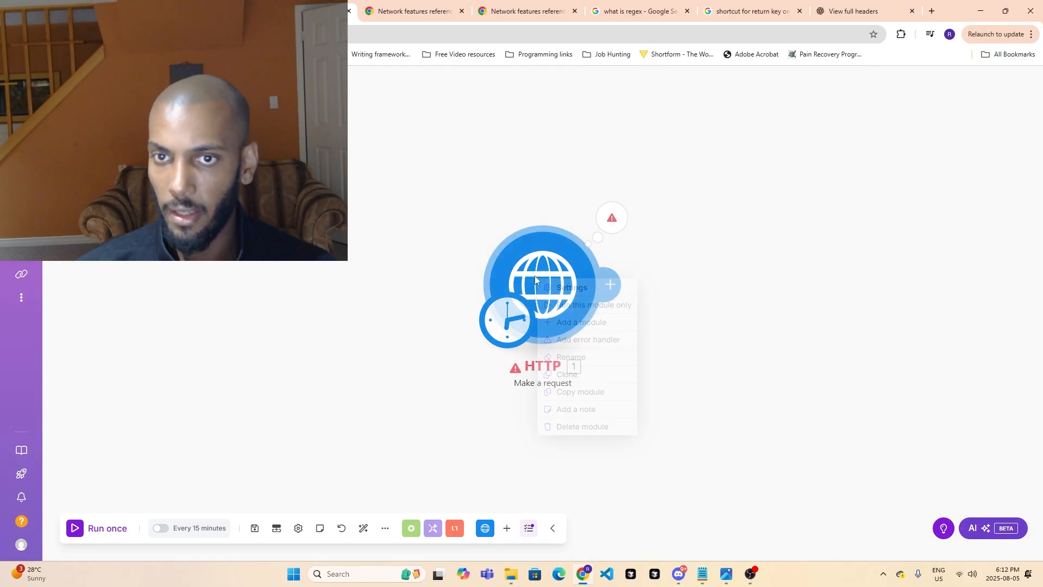
pyautogui.click(572, 303)
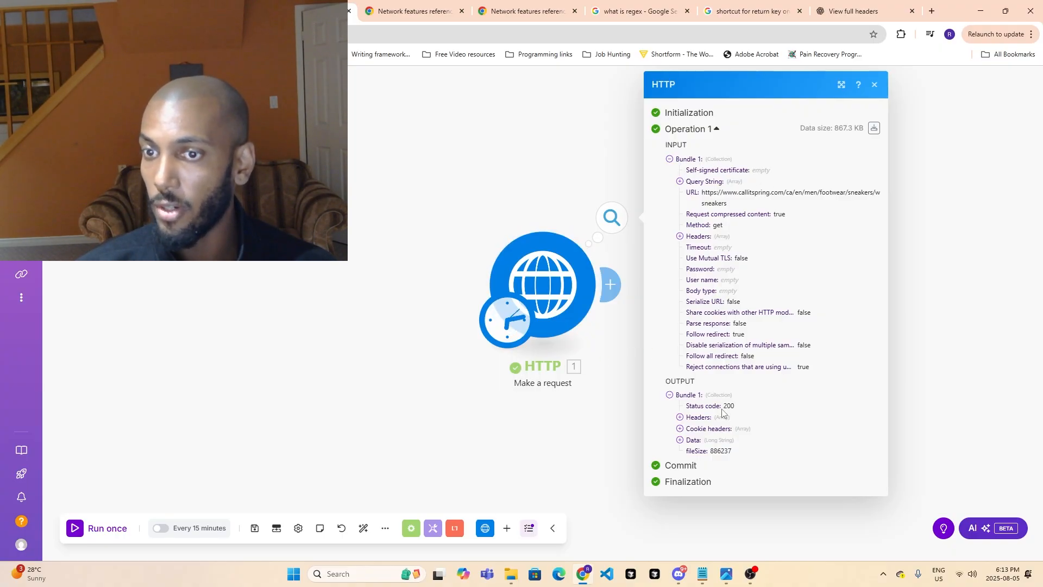
# - Check the status code and the first two response headers in the HTTP module's output bundle
pyautogui.moveTo(723, 406); pyautogui.dragTo(726, 407)
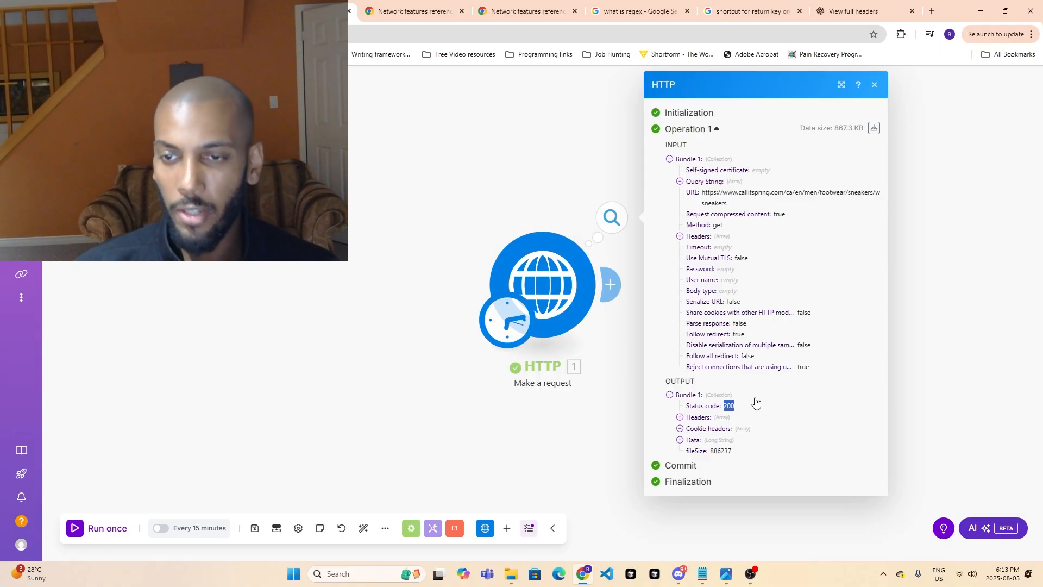
pyautogui.click(679, 417)
pyautogui.click(698, 429)
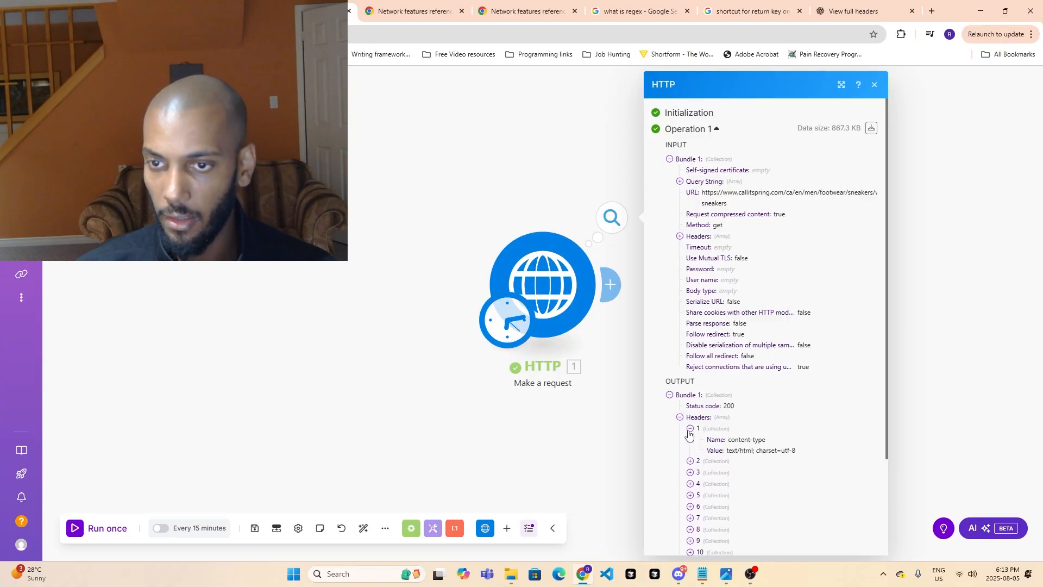
pyautogui.click(691, 462)
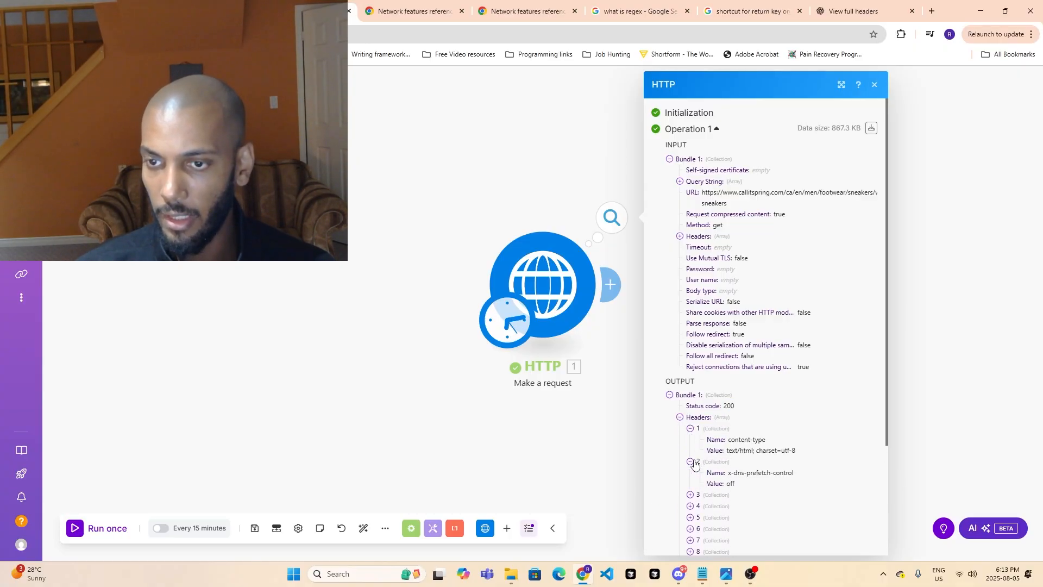
pyautogui.click(679, 417)
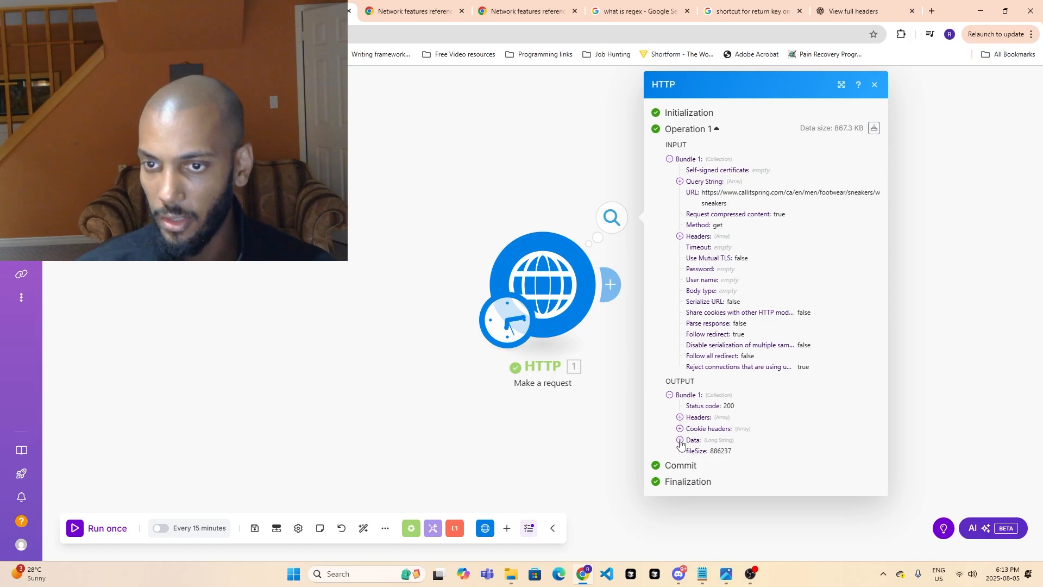
# - Expand the Data item in the HTTP module's output and examine the beginning of the returned HTML
pyautogui.click(680, 439)
pyautogui.scroll(-3, 691, 296)
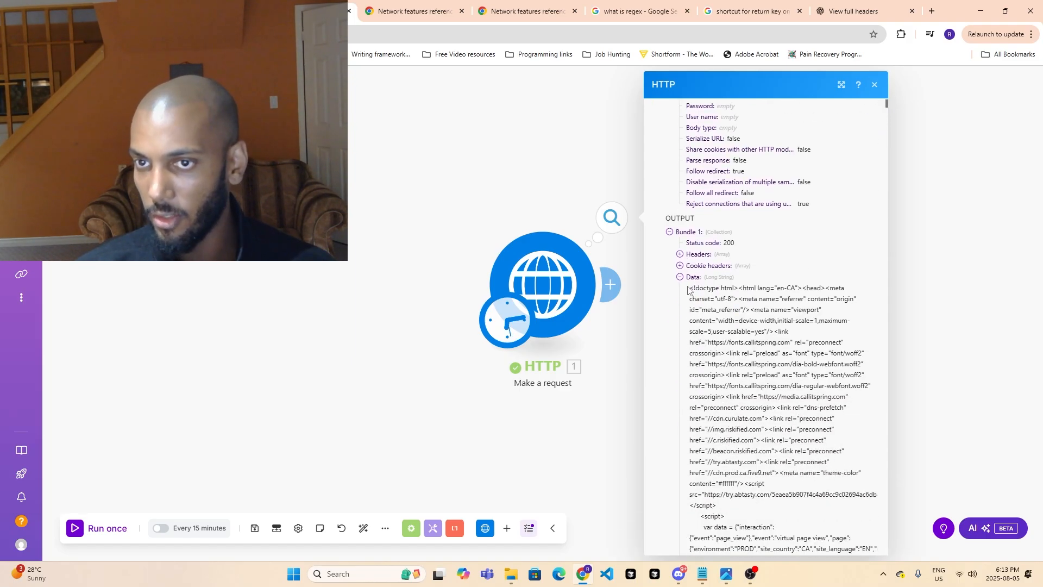
pyautogui.moveTo(691, 290); pyautogui.dragTo(713, 462)
pyautogui.scroll(-1, 722, 470)
pyautogui.scroll(-4, 721, 470)
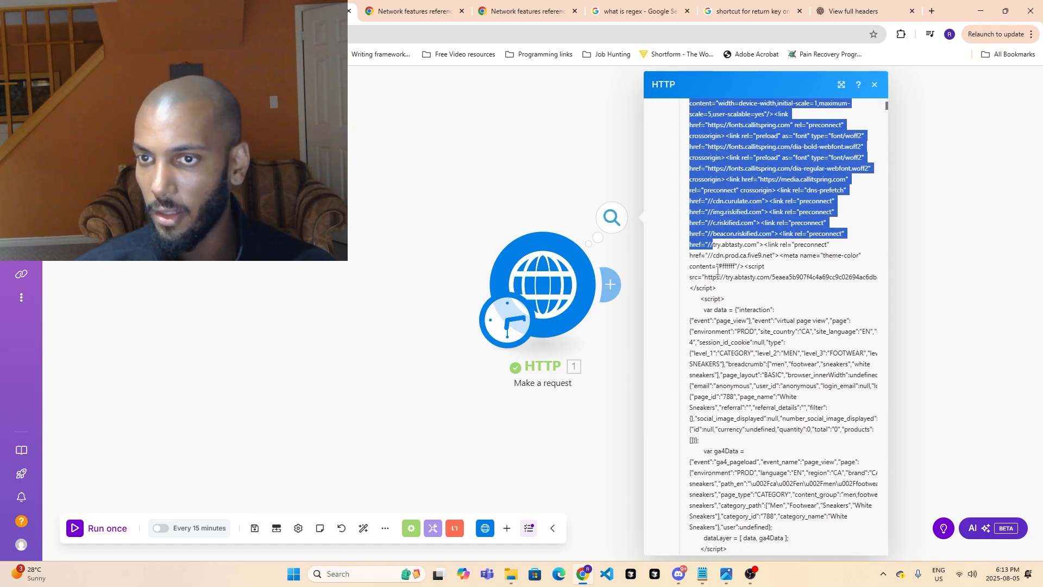
pyautogui.scroll(2, 719, 283)
pyautogui.click(710, 217)
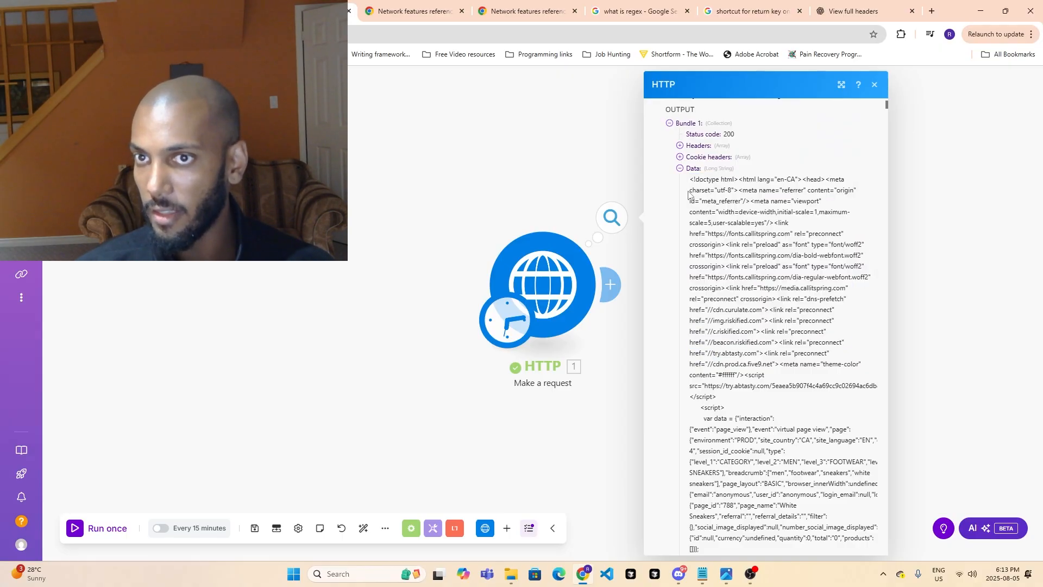
pyautogui.moveTo(687, 180); pyautogui.dragTo(722, 267)
# - Close the developer tools on the white sneakers page and view its product listing and address
pyautogui.click(187, 10)
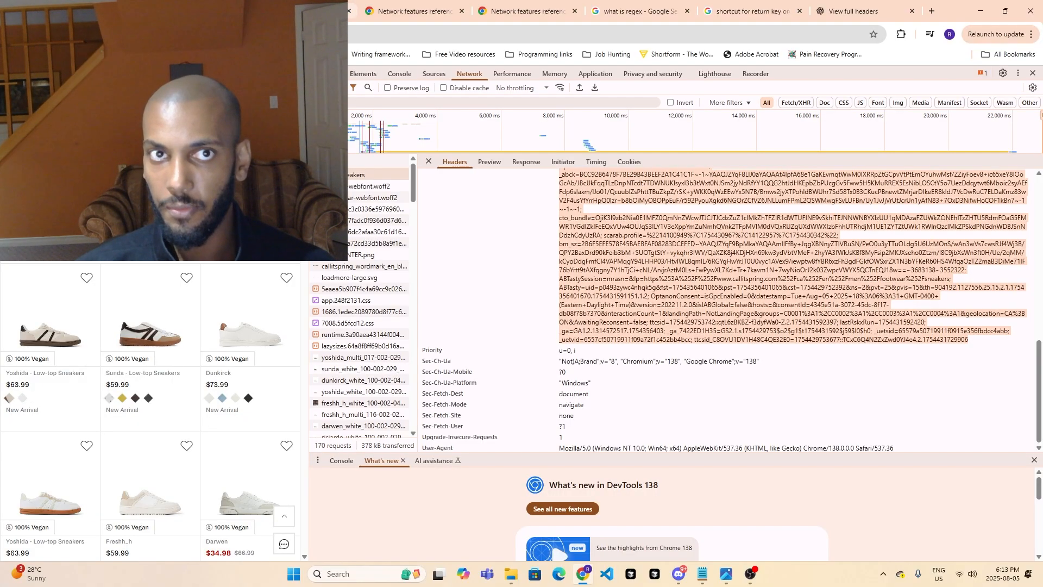
pyautogui.click(1033, 73)
pyautogui.scroll(-3, 400, 278)
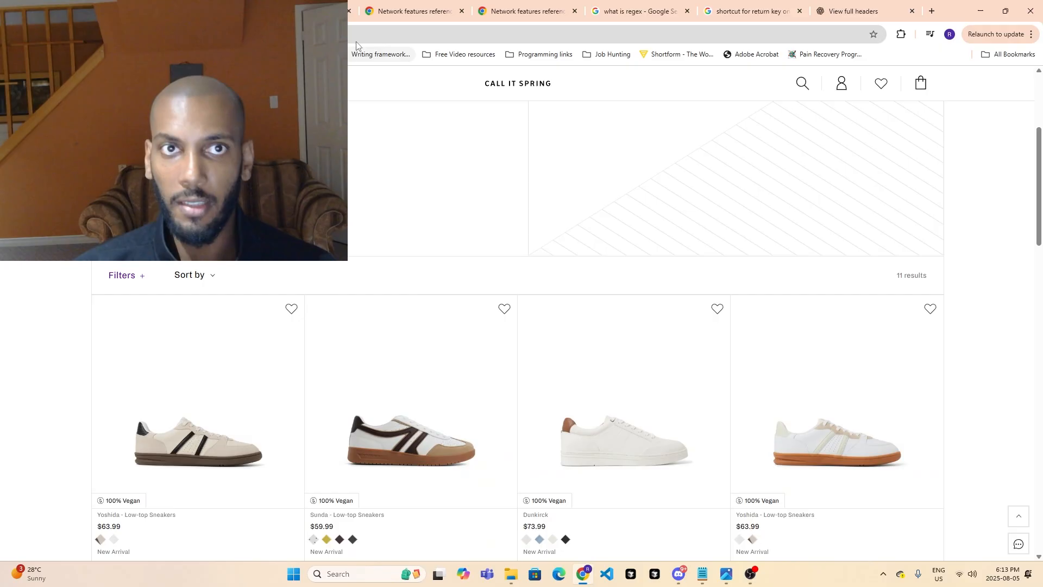
pyautogui.click(326, 35)
# - Return to the Make scenario and examine the HTML in the HTTP module's Data output through to the end of the sample
pyautogui.click(298, 11)
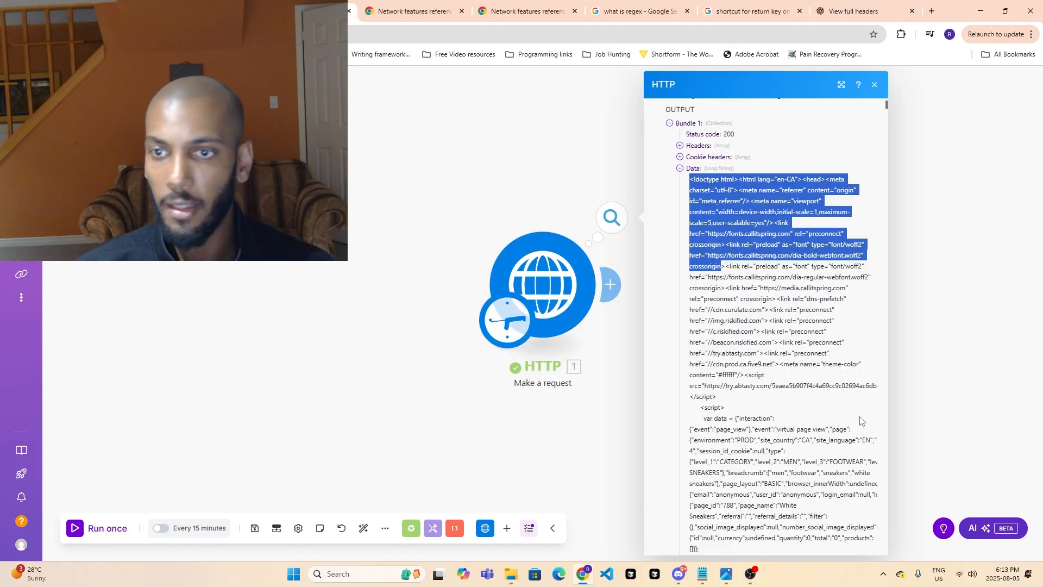
pyautogui.scroll(-6, 861, 421)
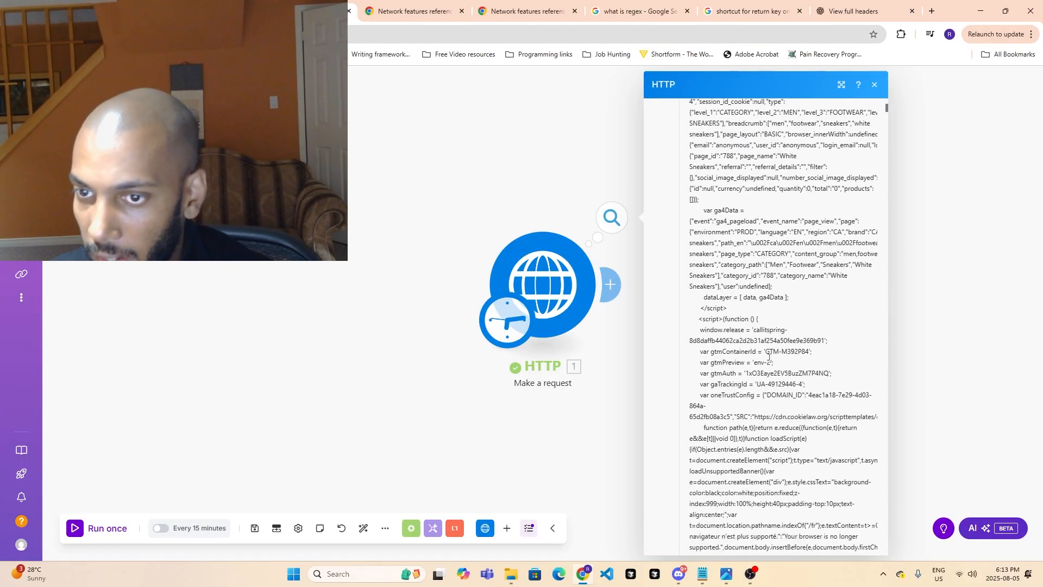
pyautogui.scroll(-7, 769, 357)
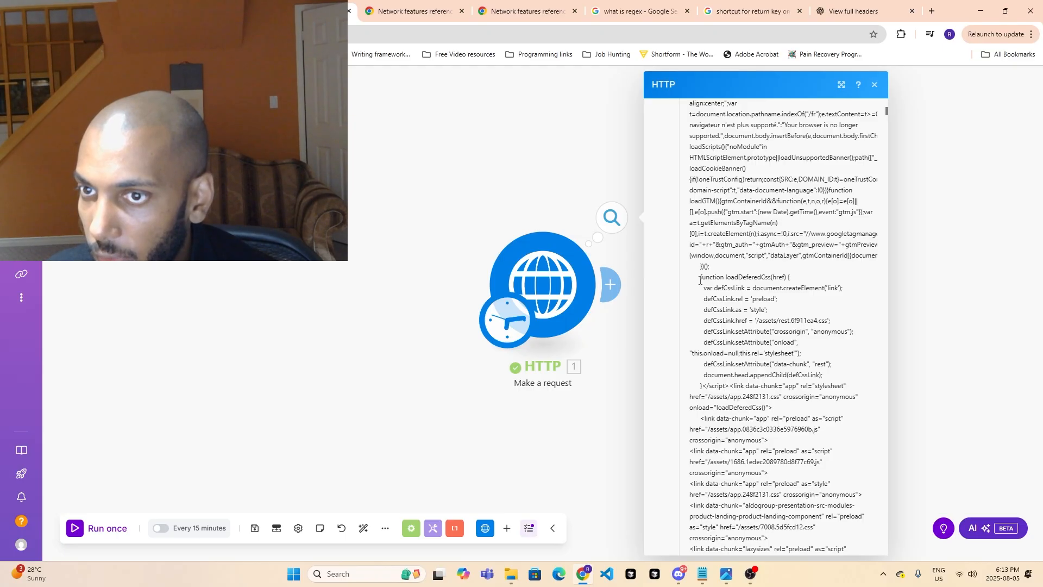
pyautogui.scroll(-12, 700, 280)
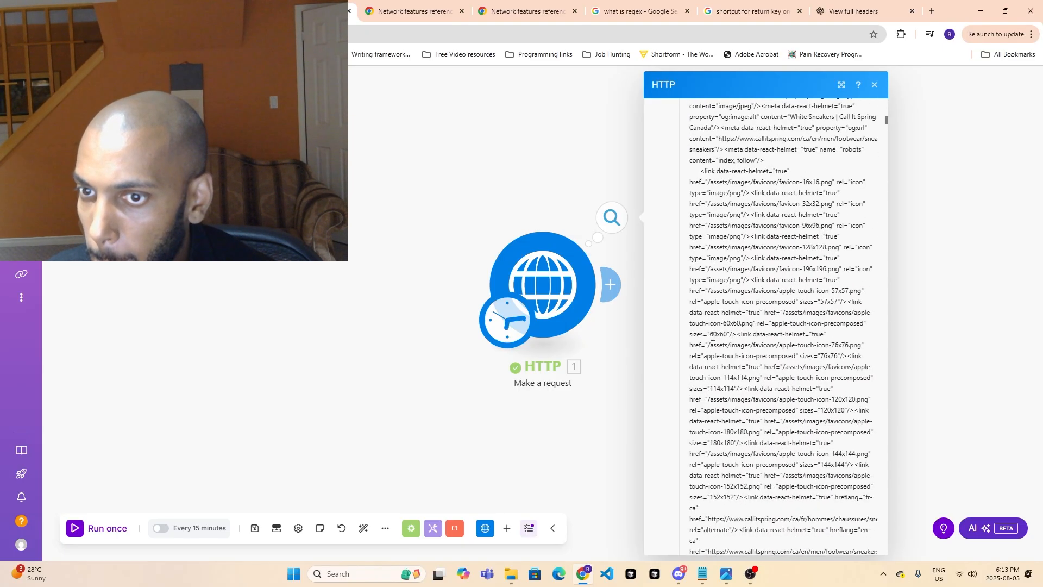
pyautogui.scroll(-15, 712, 336)
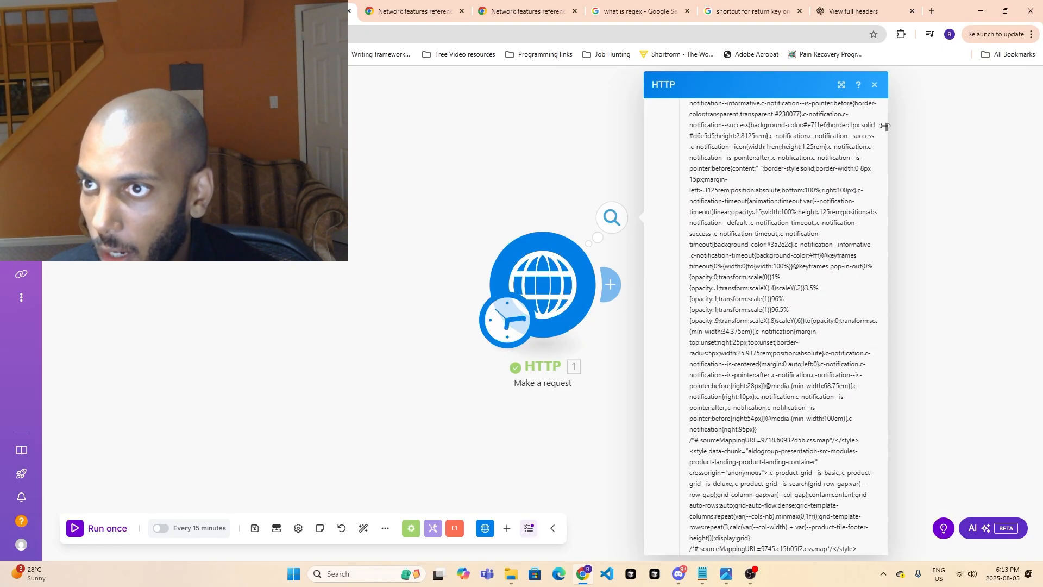
pyautogui.scroll(-3, 887, 127)
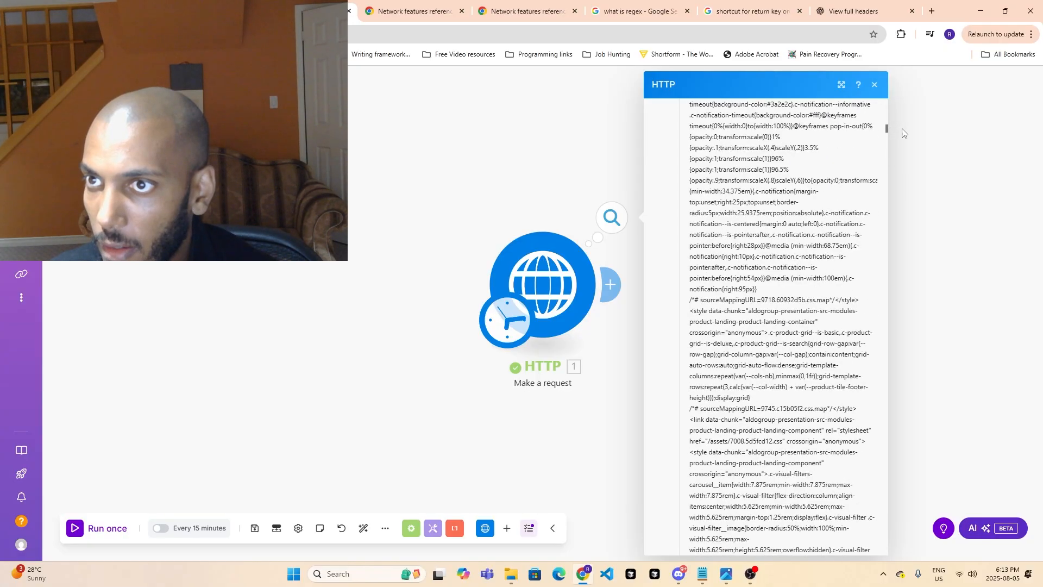
pyautogui.scroll(-1, 864, 158)
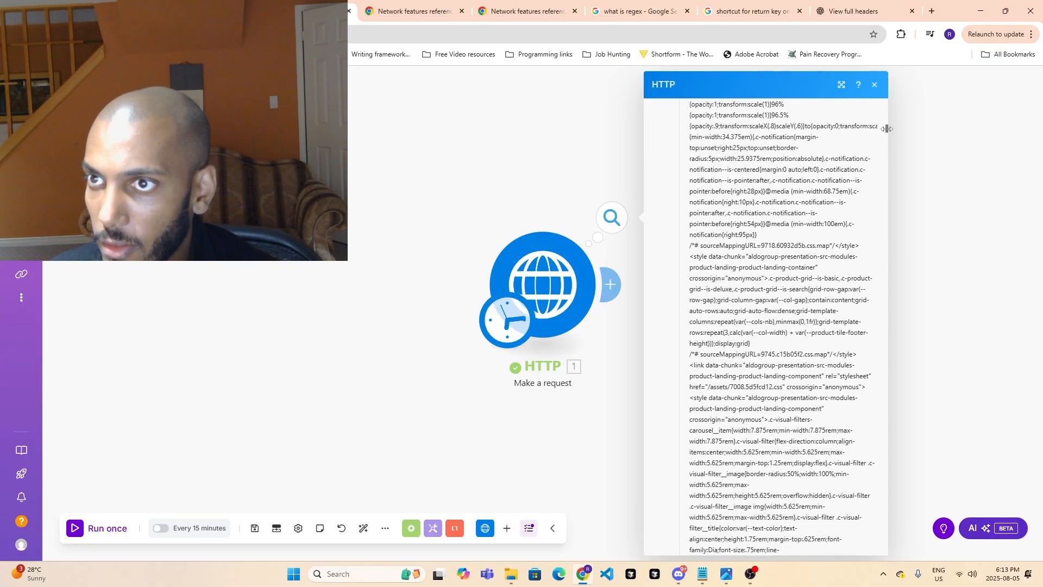
pyautogui.moveTo(887, 129); pyautogui.dragTo(860, 546)
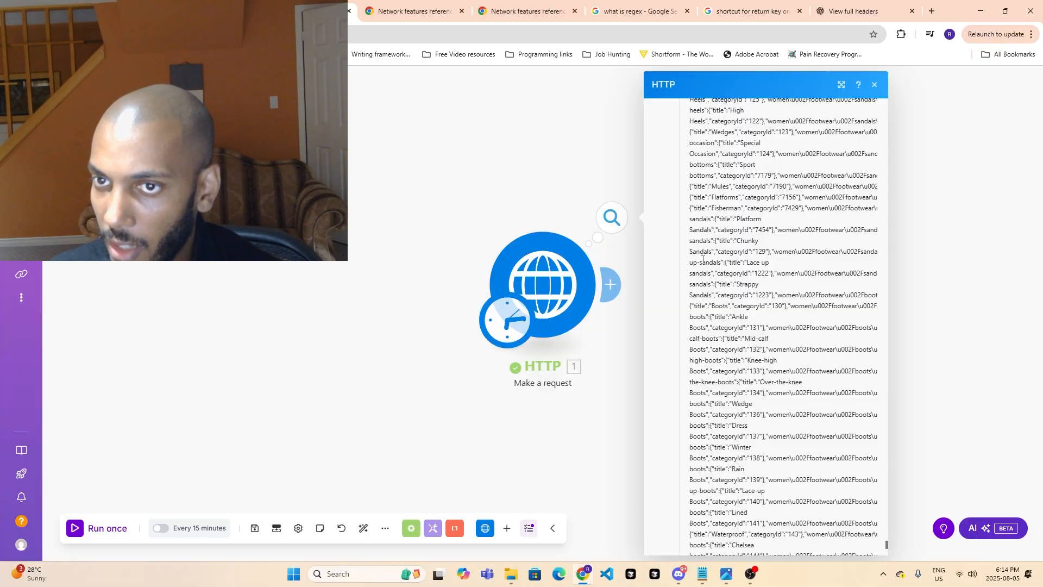
pyautogui.scroll(-15, 703, 259)
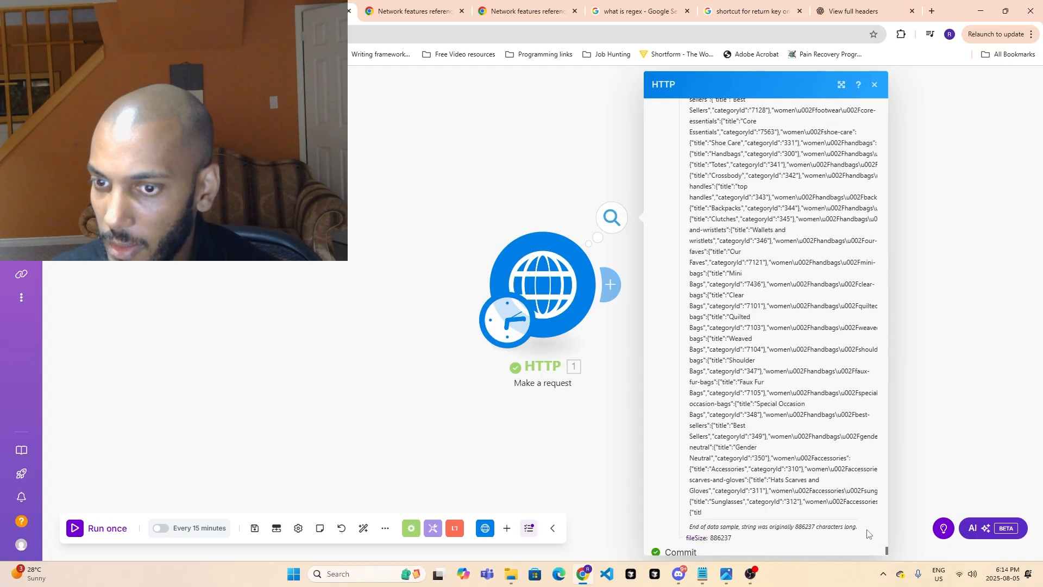
pyautogui.scroll(-1, 866, 534)
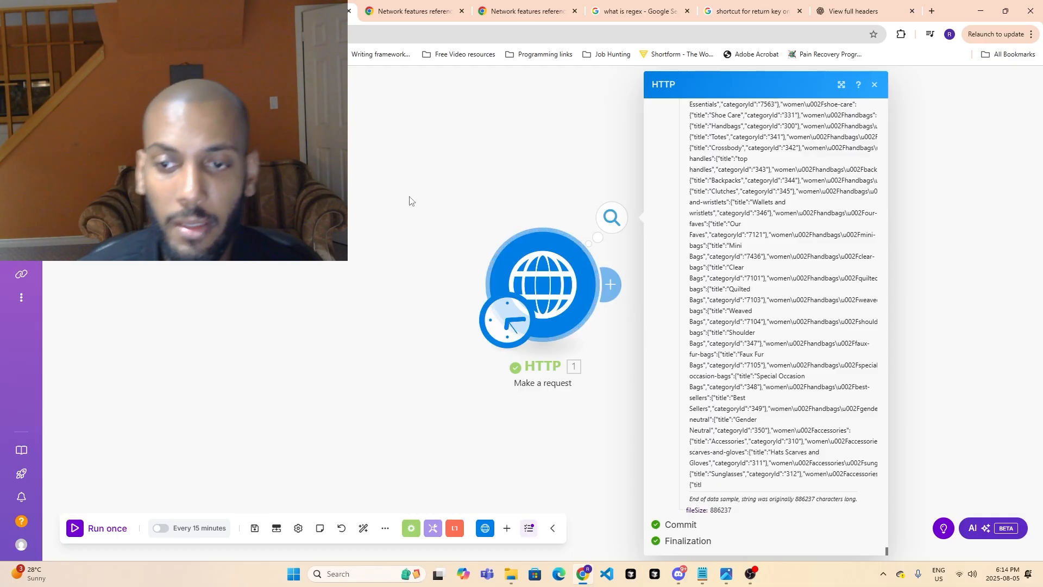
pyautogui.click(552, 462)
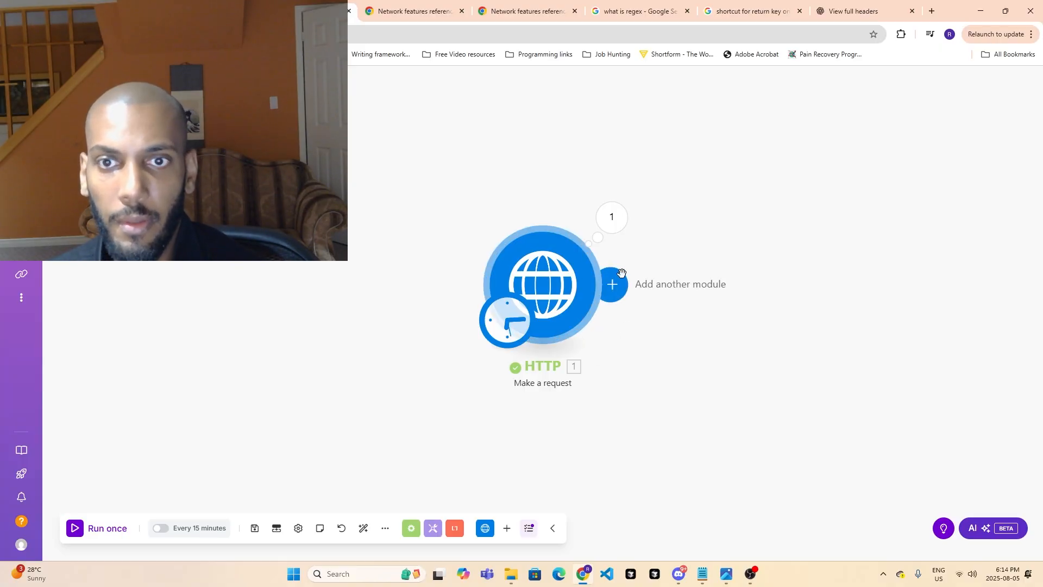
pyautogui.click(612, 284)
pyautogui.click(825, 157)
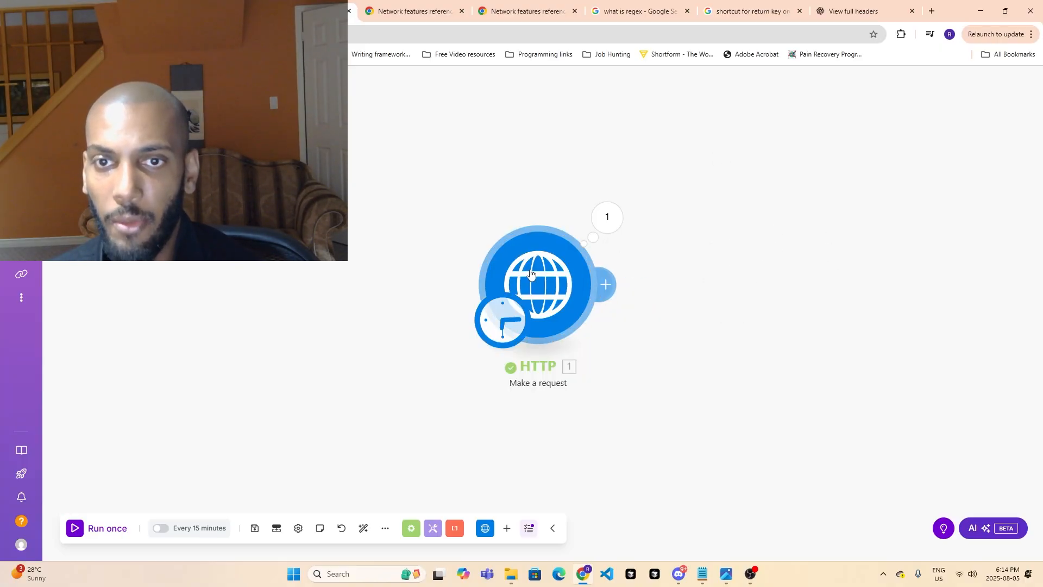
pyautogui.click(533, 276)
pyautogui.scroll(-5, 759, 348)
pyautogui.click(943, 479)
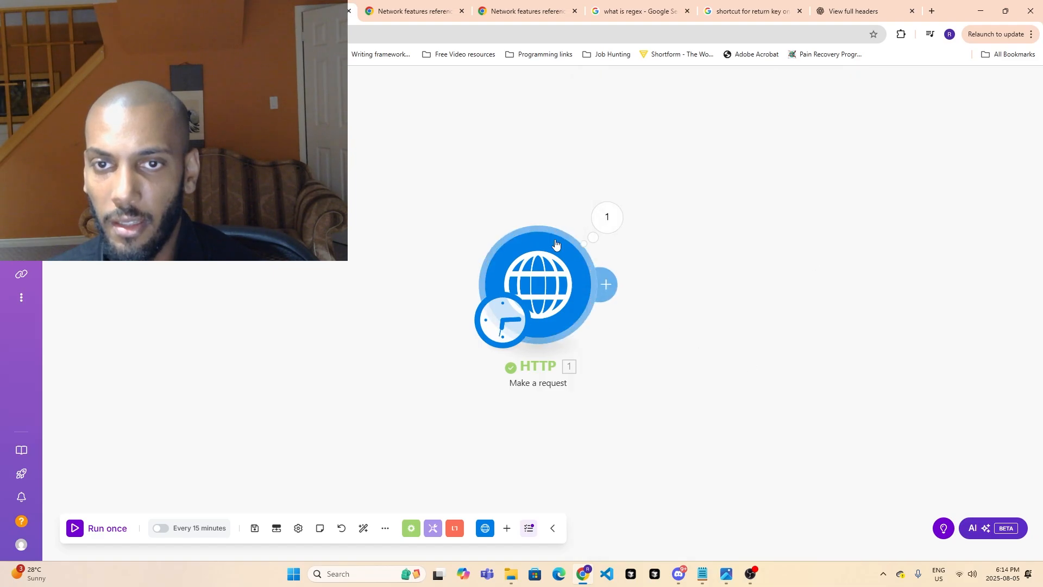
# - Reopen the HTTP module's output bundle and expand its Data item to view the returned HTML
pyautogui.click(607, 218)
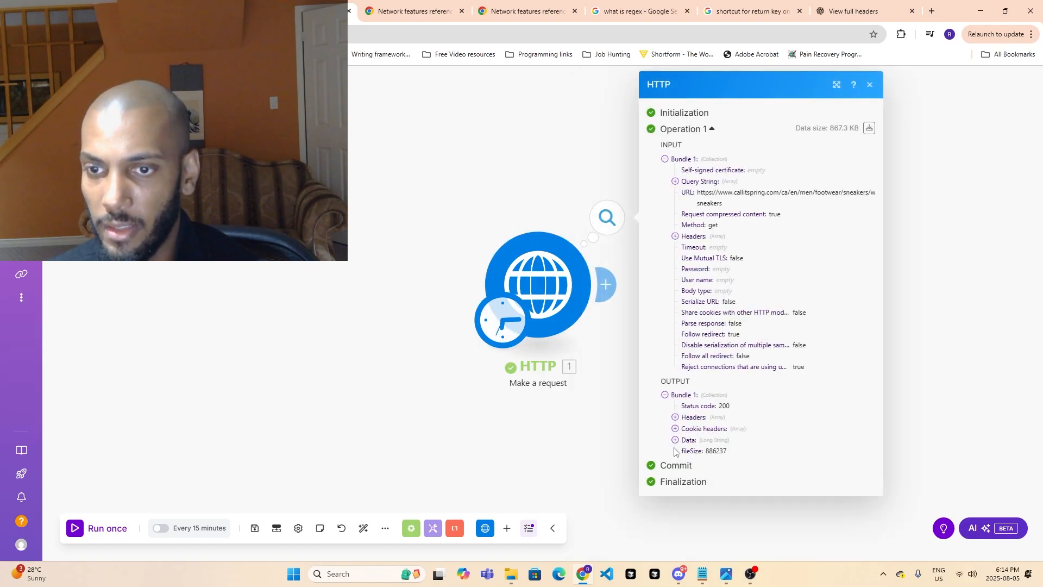
pyautogui.click(676, 439)
pyautogui.scroll(-4, 759, 338)
# - Switch to the Call It Spring white sneakers page and inspect its HTML elements in the developer tools
pyautogui.click(185, 11)
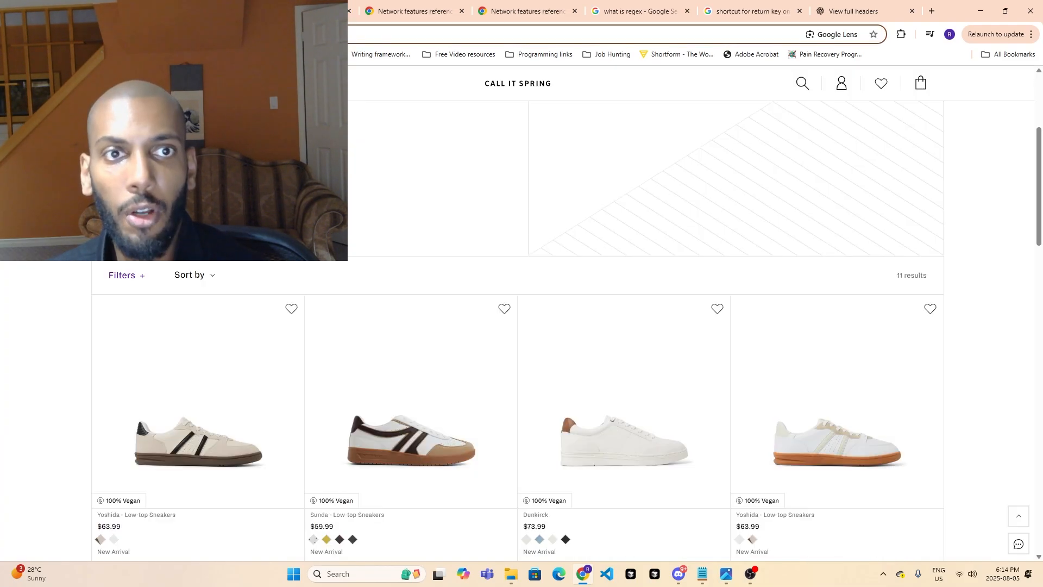
pyautogui.rightClick(56, 231)
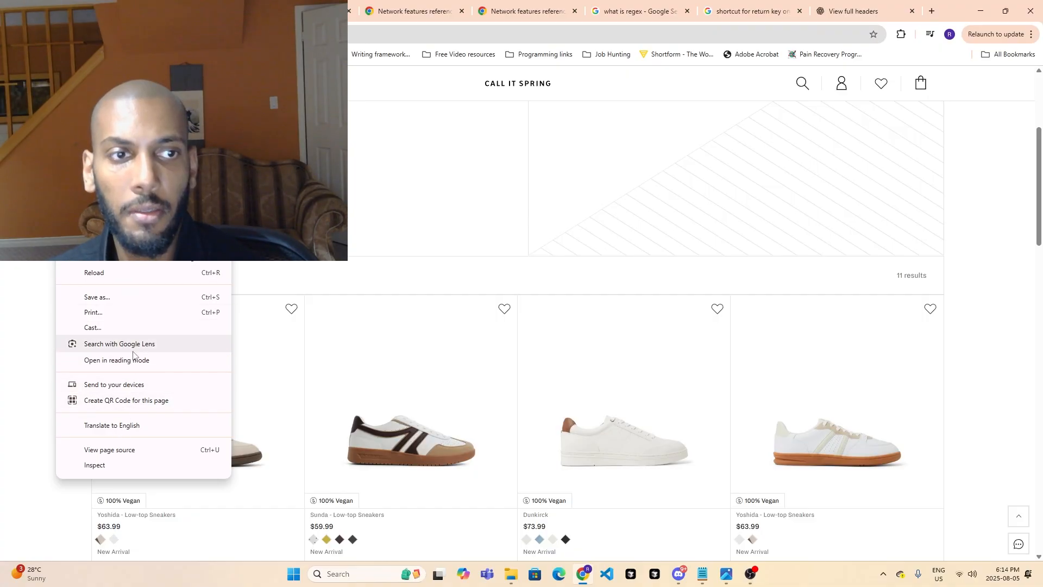
pyautogui.click(130, 465)
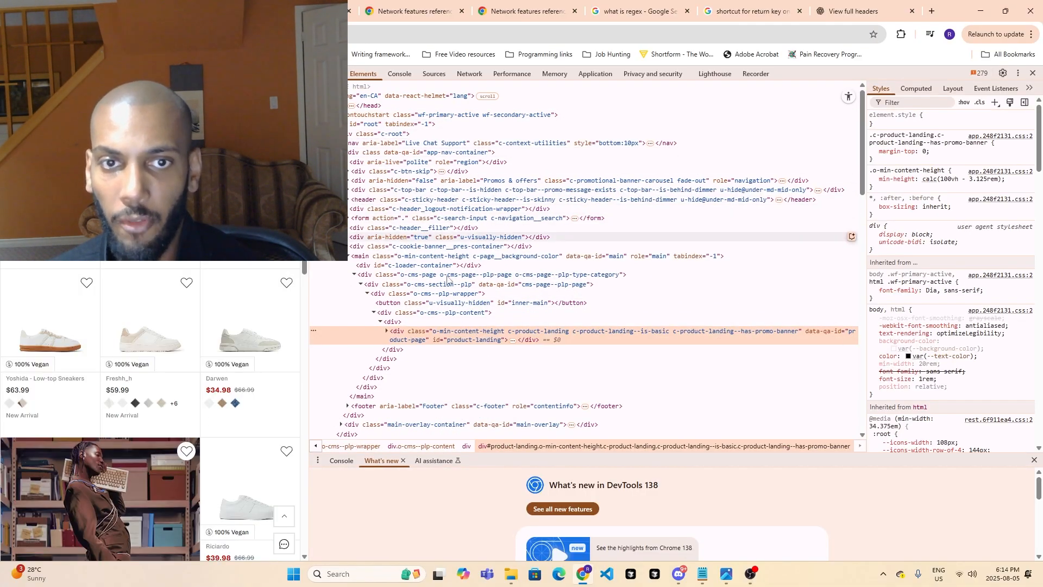
pyautogui.scroll(-3, 407, 296)
pyautogui.scroll(-10, 407, 296)
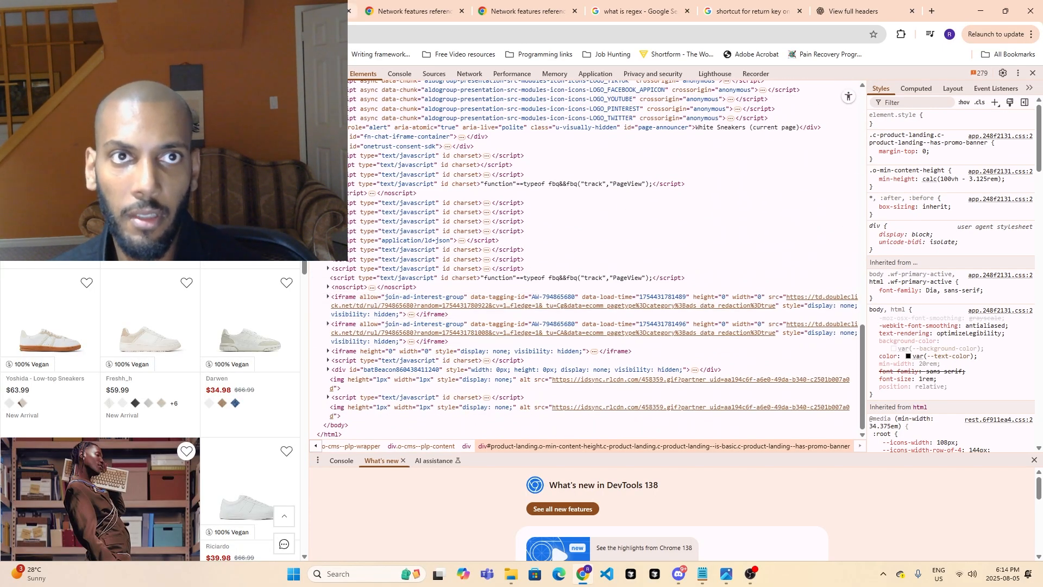
# - Back in the Make scenario, add a Text parser "HTML to text" module after the HTTP module
pyautogui.click(304, 11)
pyautogui.click(945, 327)
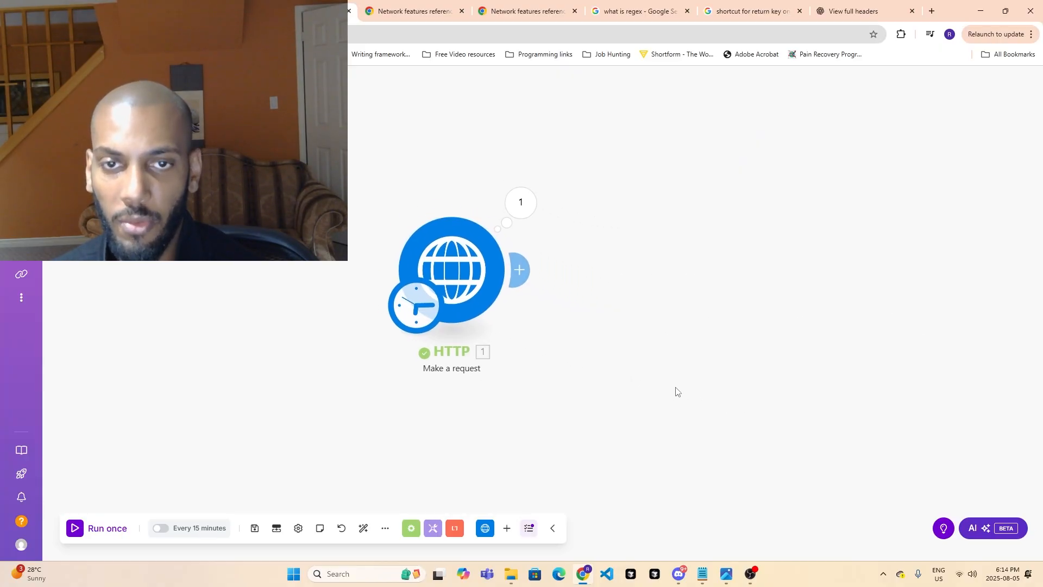
pyautogui.click(527, 282)
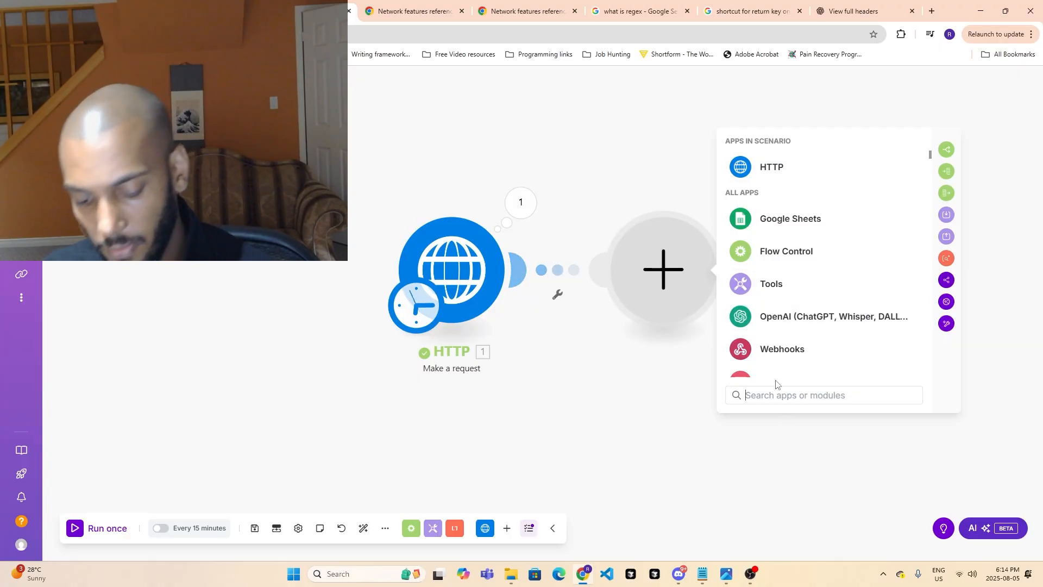
pyautogui.write('pars')
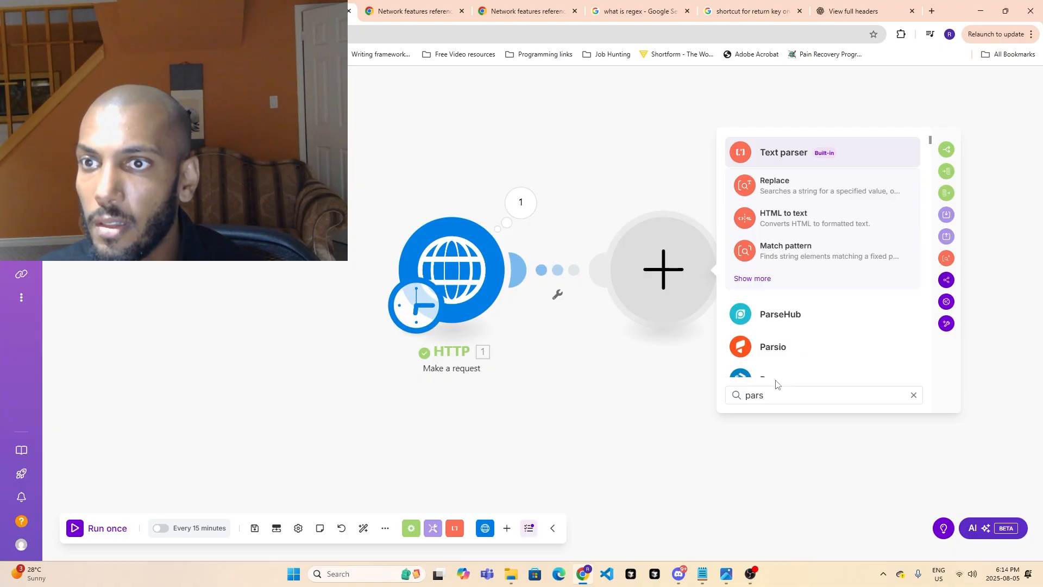
pyautogui.click(804, 219)
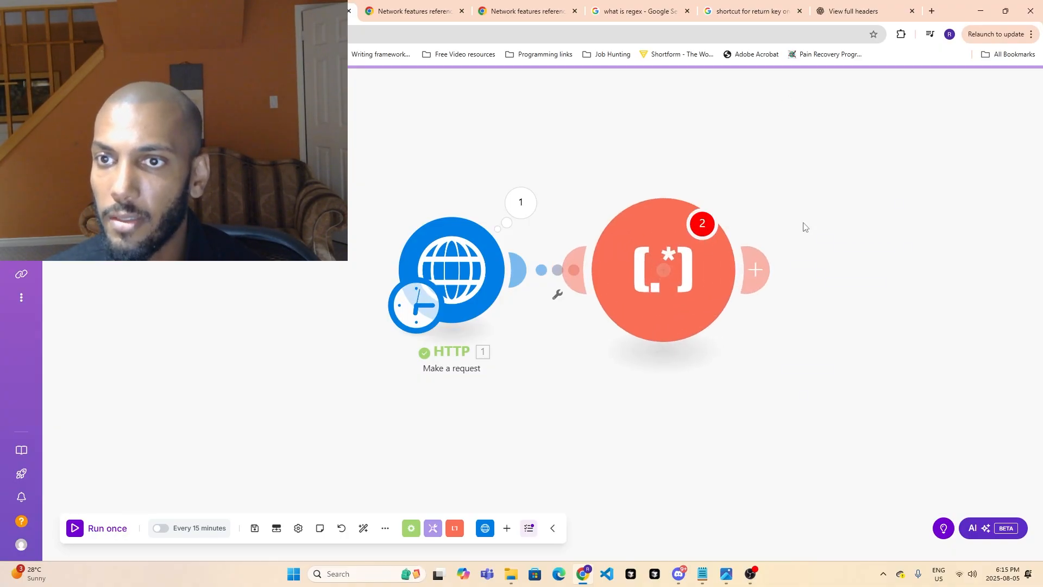
# - Map the HTTP module's Data output to the Text parser's HTML field and save the module
pyautogui.click(803, 276)
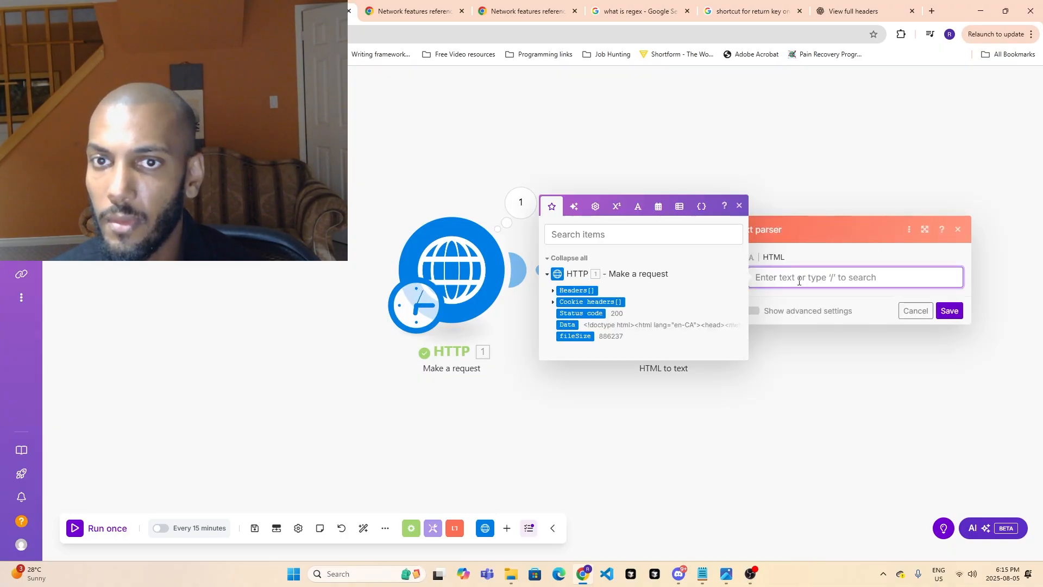
pyautogui.click(568, 325)
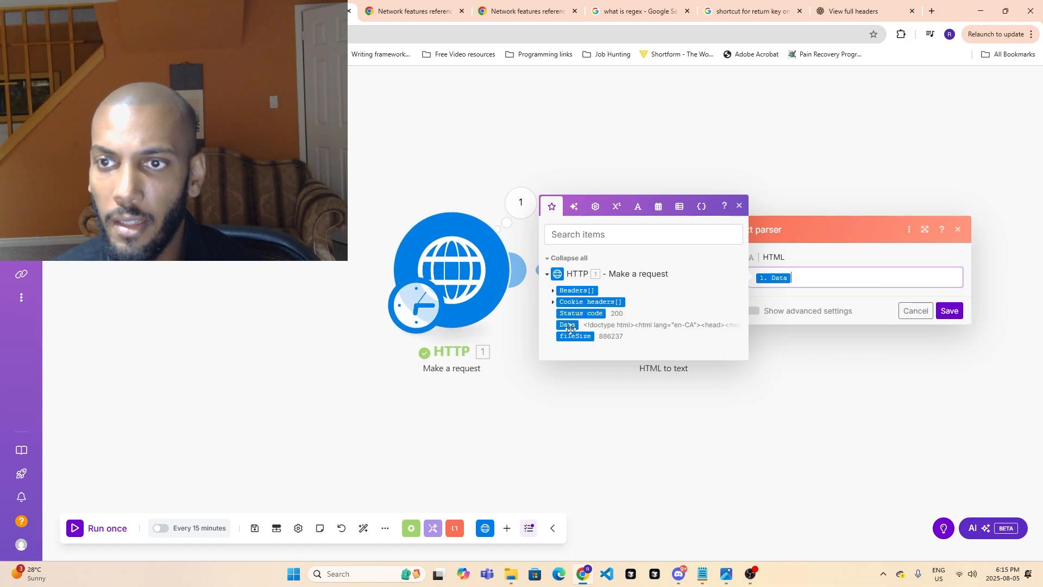
pyautogui.click(957, 314)
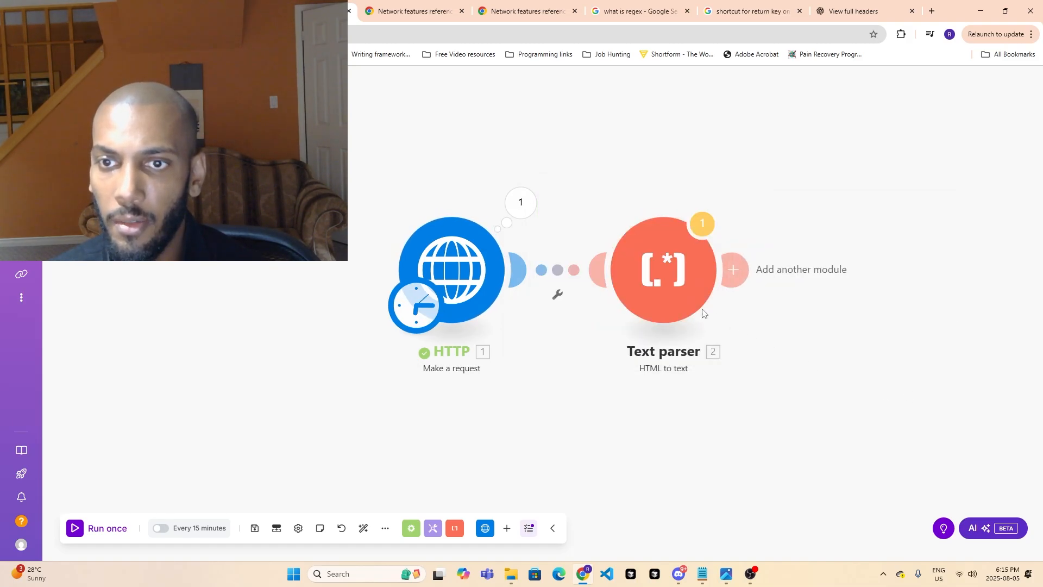
# - Run only the HTTP module again and close its output details
pyautogui.rightClick(448, 257)
pyautogui.click(471, 288)
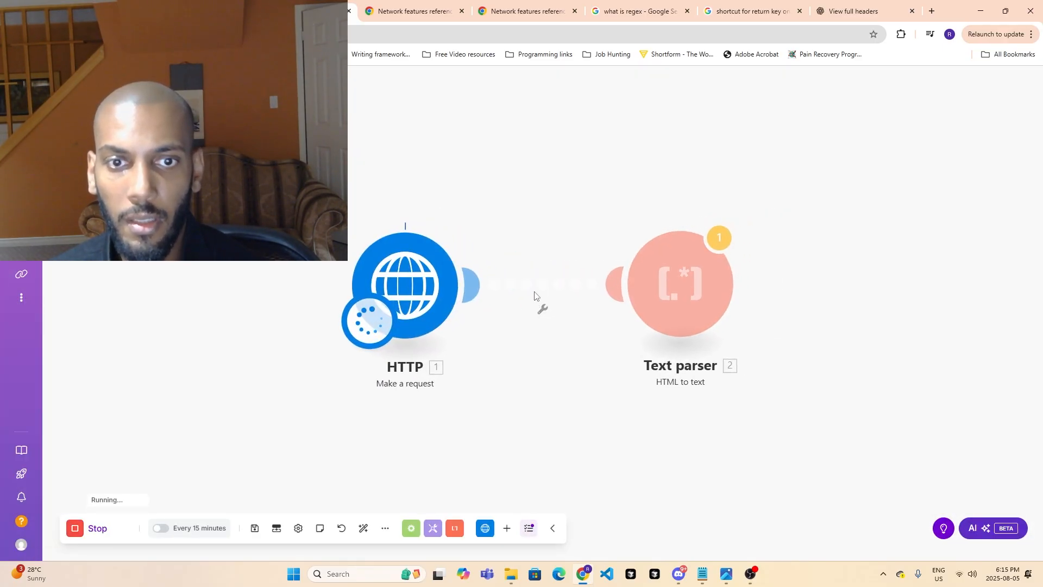
pyautogui.click(915, 336)
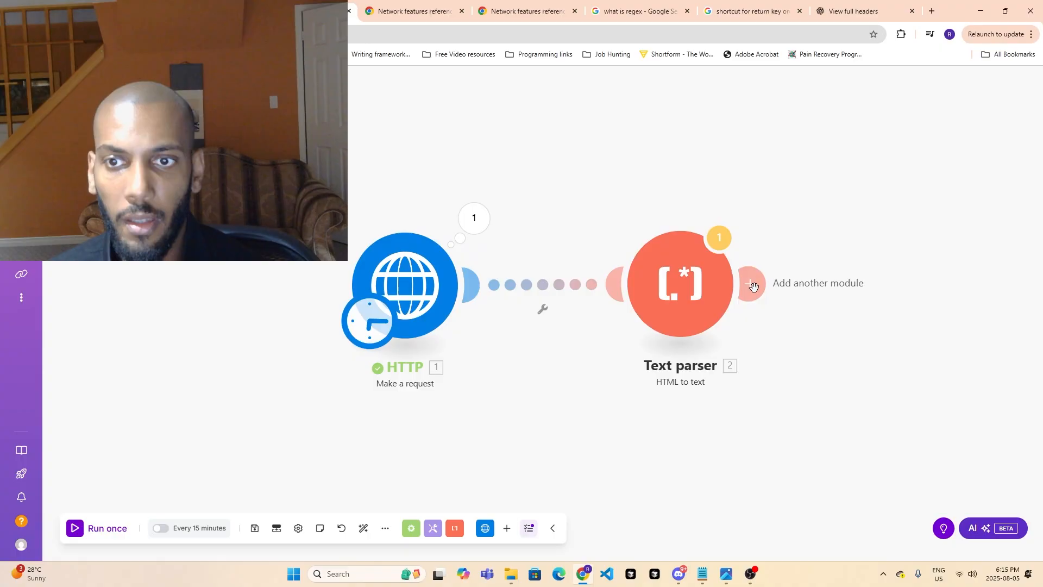
# - Read the Text parser module's warning message and check the Data mapping in its HTML field
pyautogui.click(719, 239)
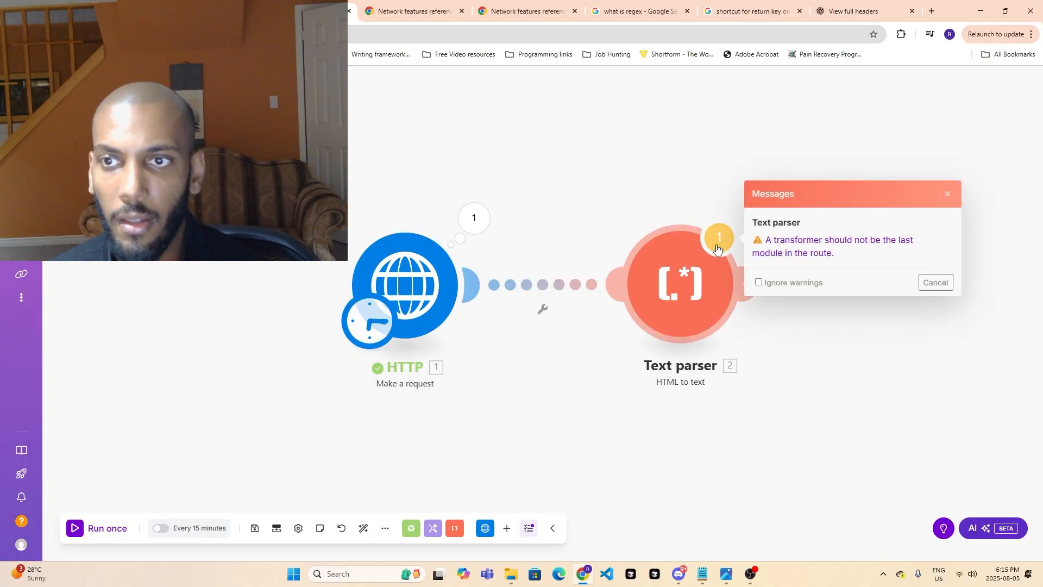
pyautogui.click(935, 282)
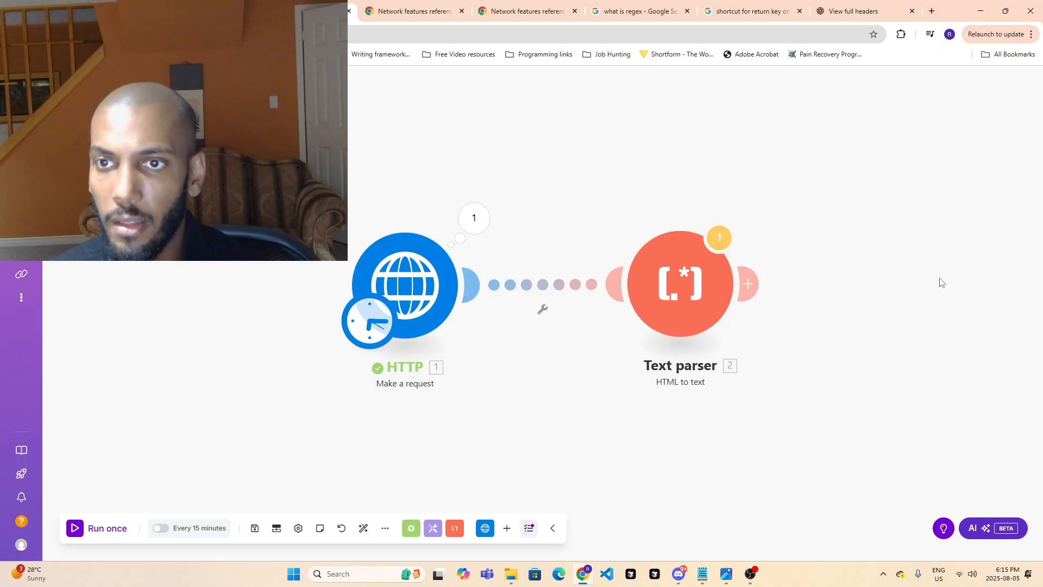
pyautogui.click(731, 240)
pyautogui.click(807, 244)
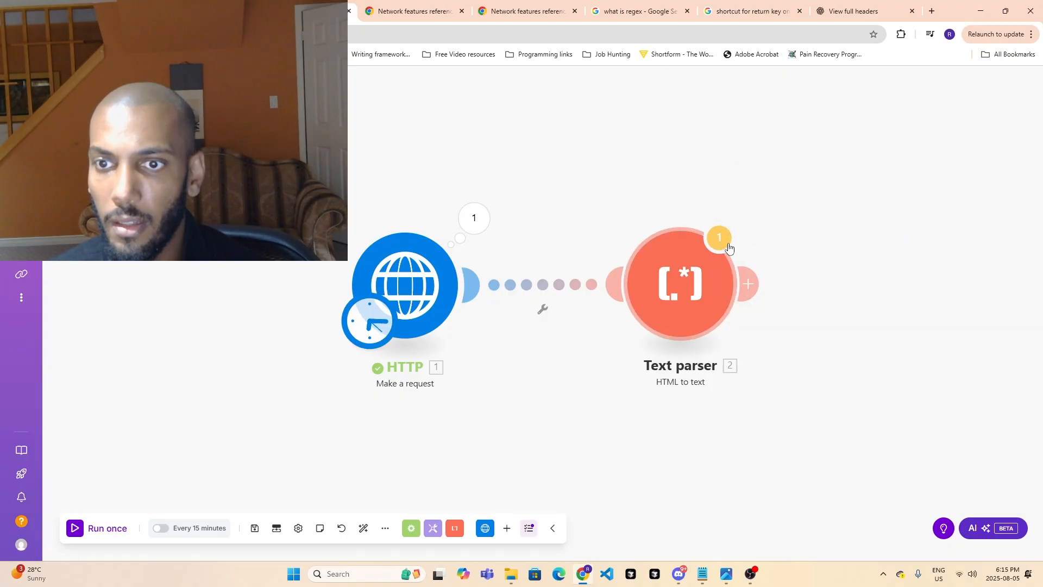
pyautogui.doubleClick(727, 374)
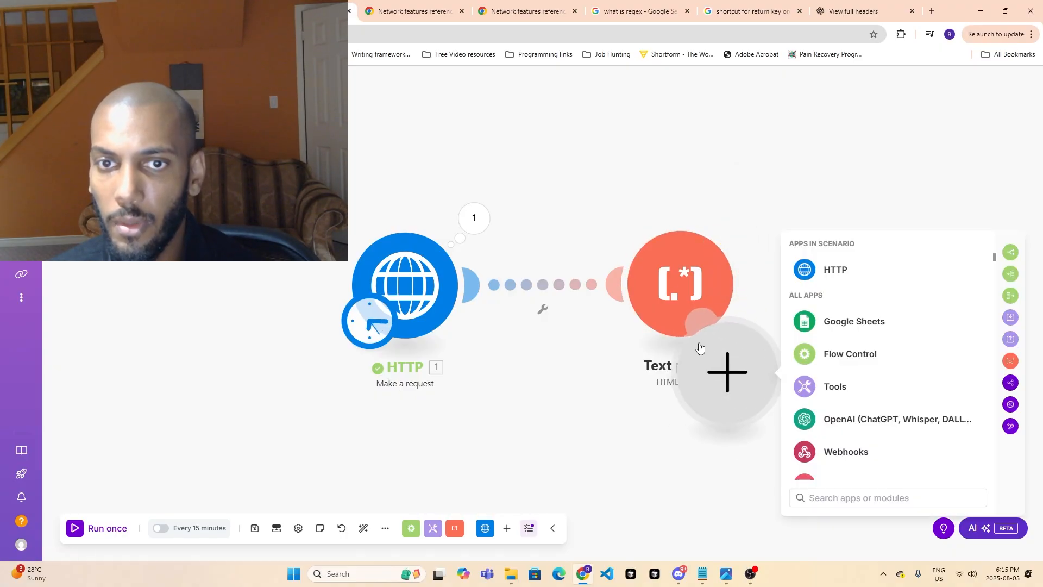
pyautogui.click(637, 390)
pyautogui.click(701, 271)
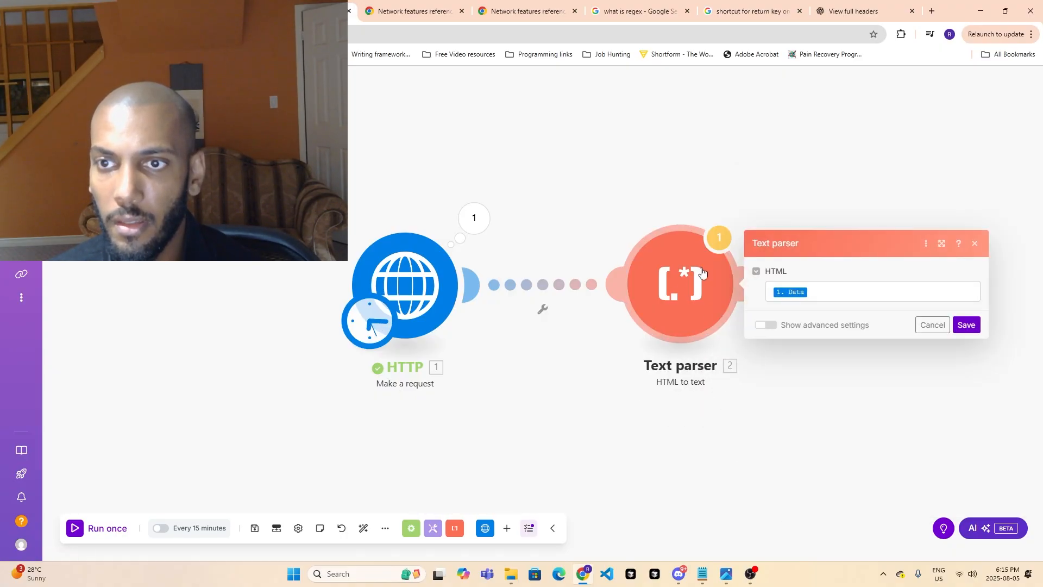
pyautogui.click(964, 326)
# - Select the HTML in the HTTP output's Data, and run only the Text parser module with its Data value left empty
pyautogui.rightClick(717, 267)
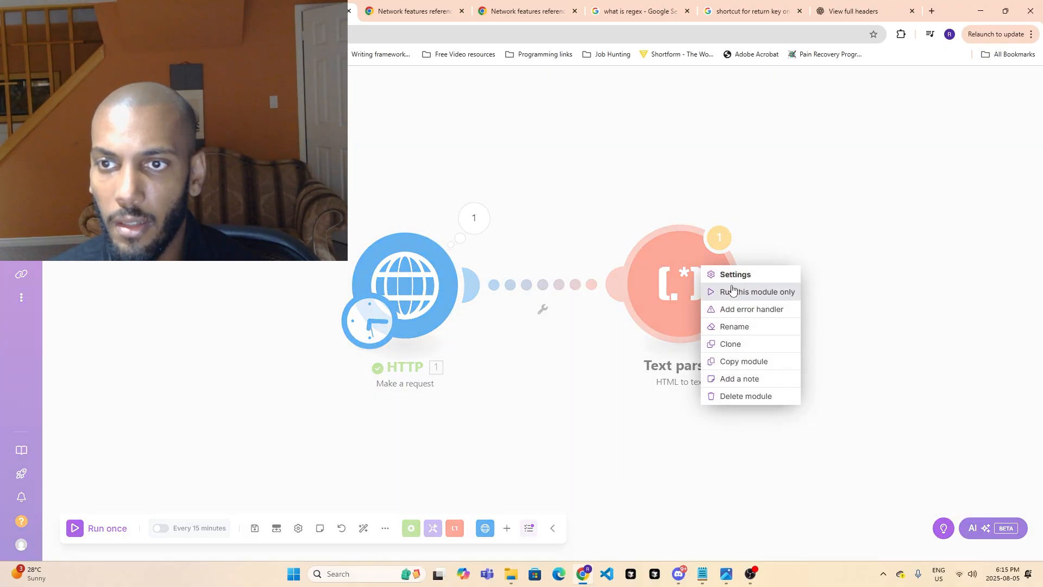
pyautogui.click(737, 288)
pyautogui.click(812, 325)
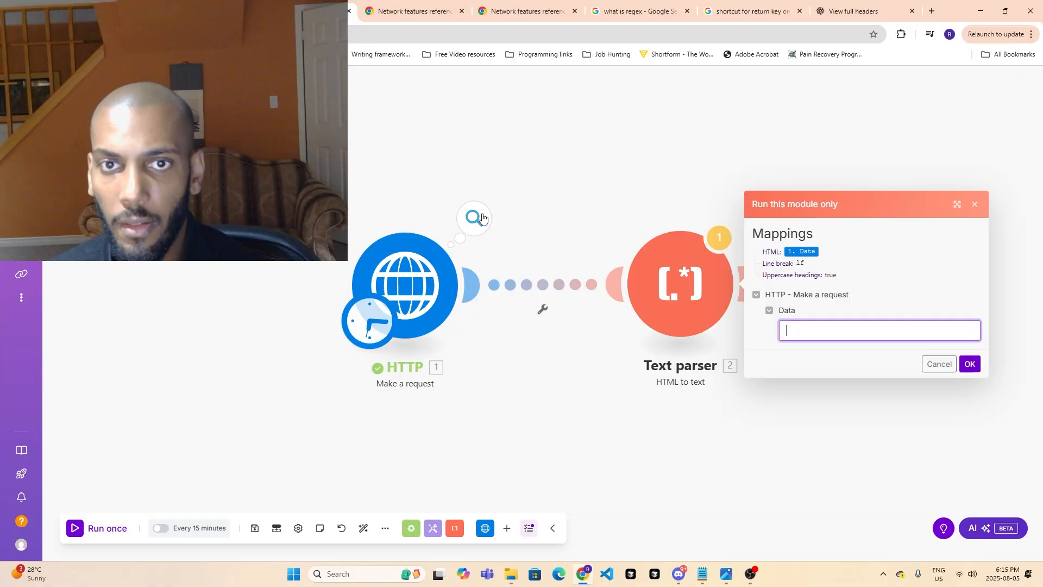
pyautogui.click(474, 218)
pyautogui.click(542, 440)
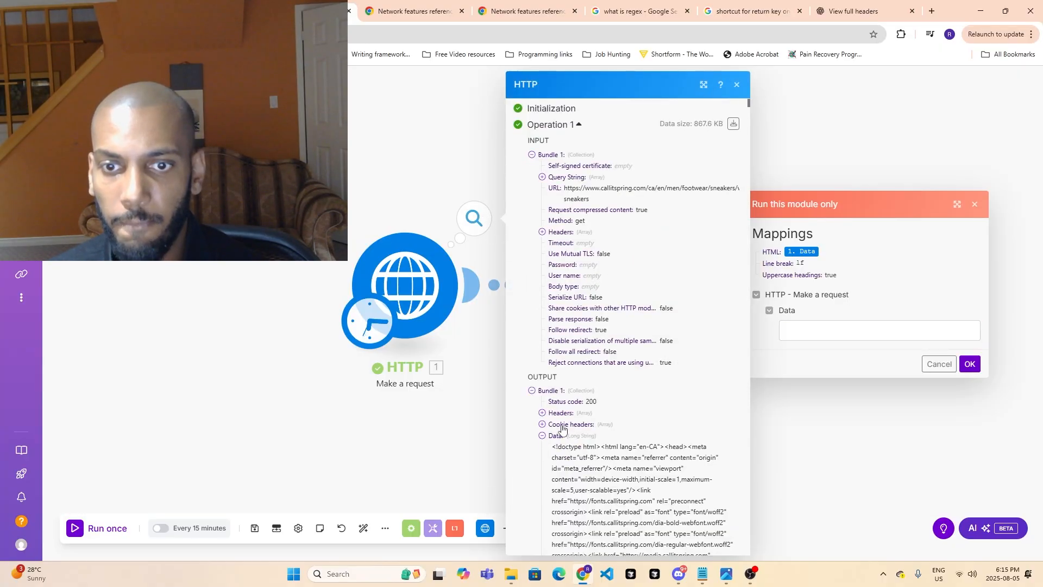
pyautogui.scroll(-4, 566, 231)
pyautogui.moveTo(553, 236); pyautogui.dragTo(600, 483)
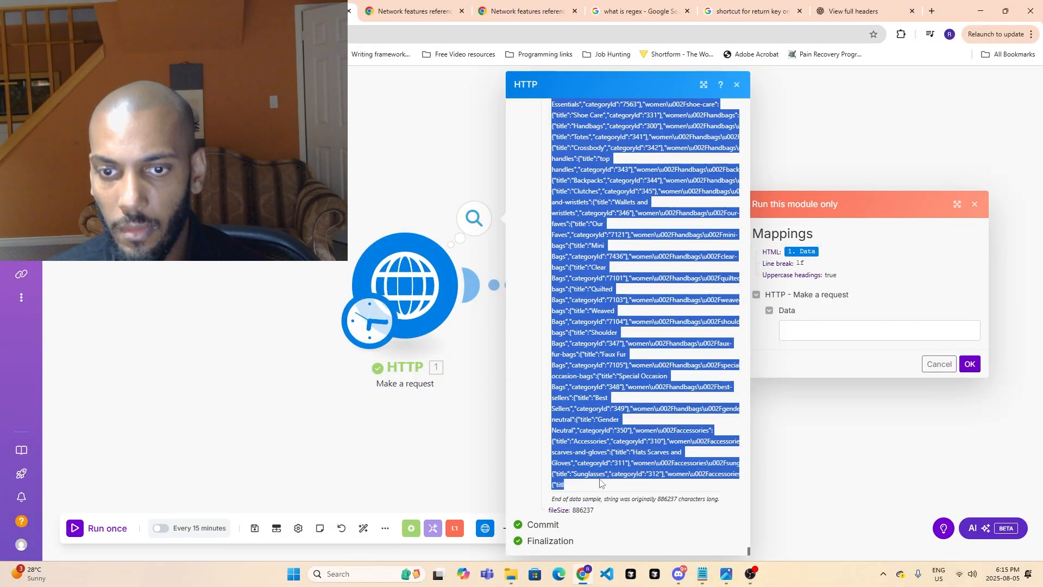
pyautogui.click(440, 473)
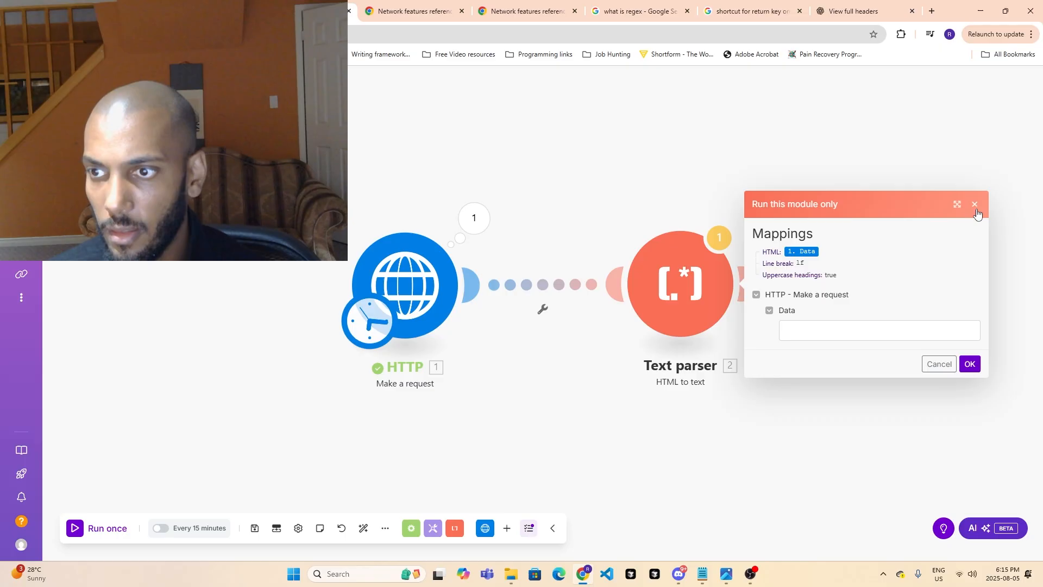
pyautogui.click(970, 364)
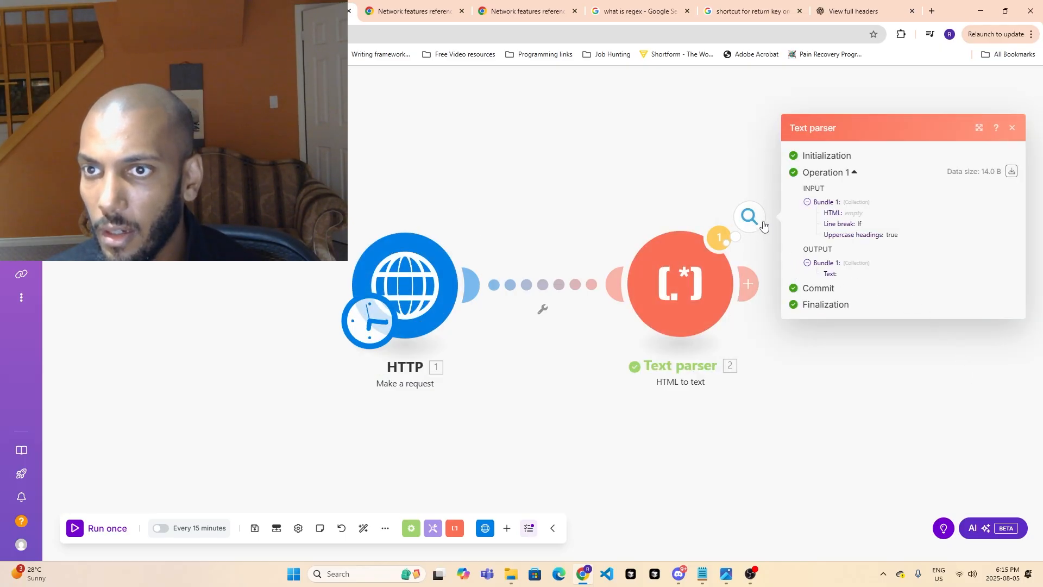
pyautogui.click(781, 312)
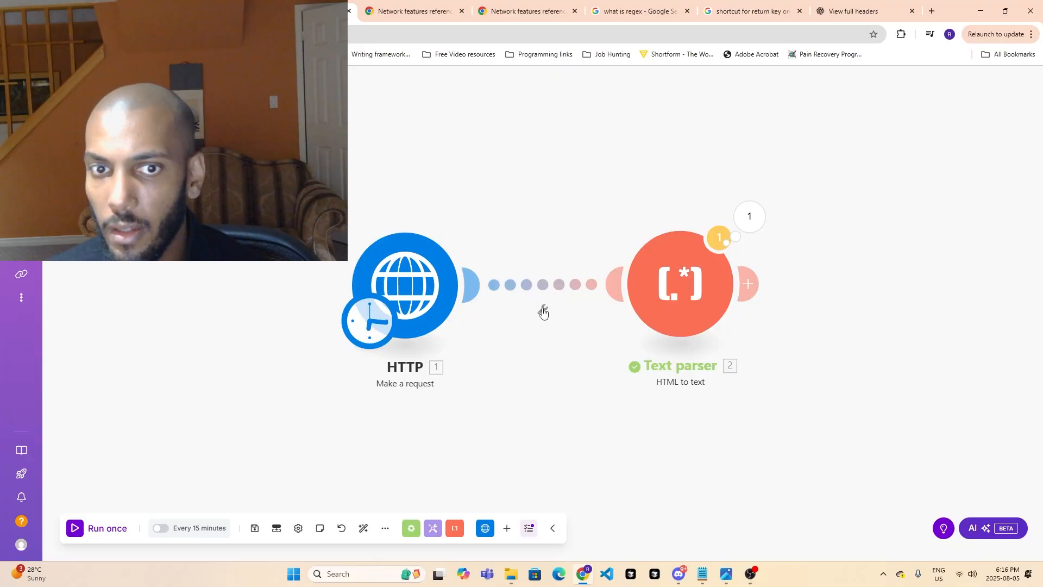
# - Run only the HTTP module to refresh its output, and close the output details
pyautogui.rightClick(444, 279)
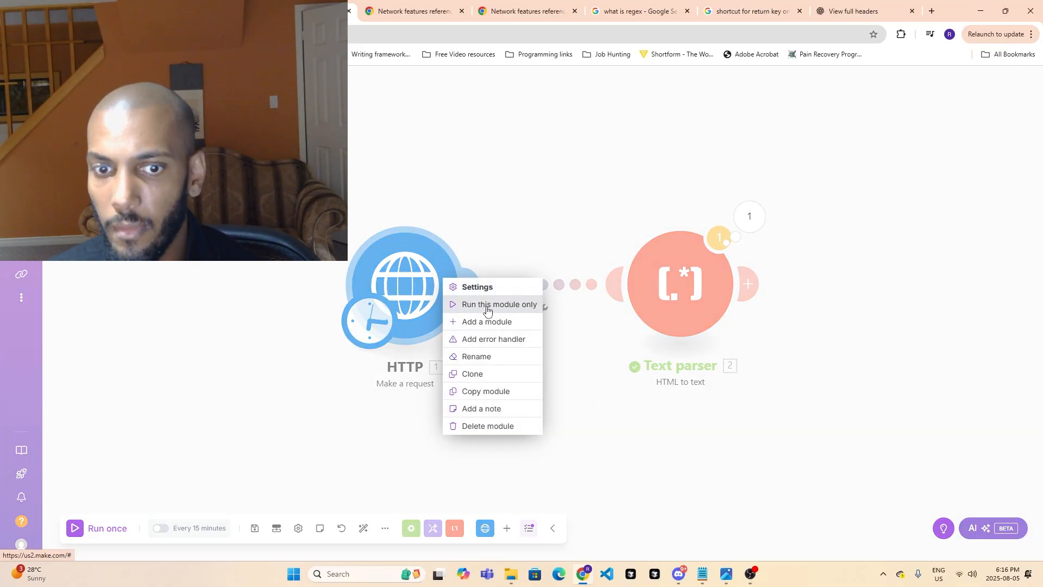
pyautogui.click(487, 306)
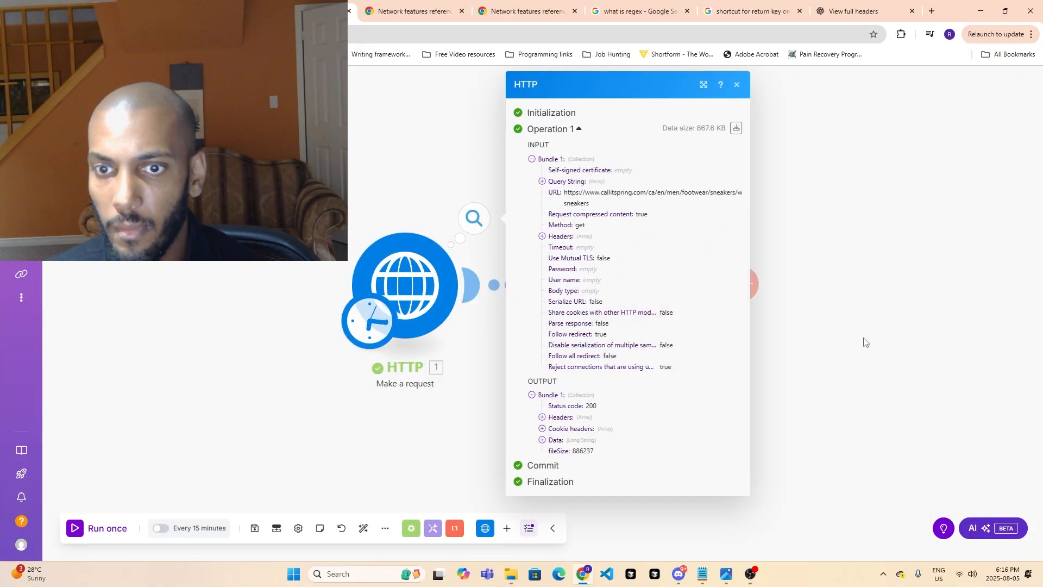
pyautogui.click(863, 342)
# - Turn on Ignore warnings for the Text parser module's warning and save the module's settings again
pyautogui.click(717, 235)
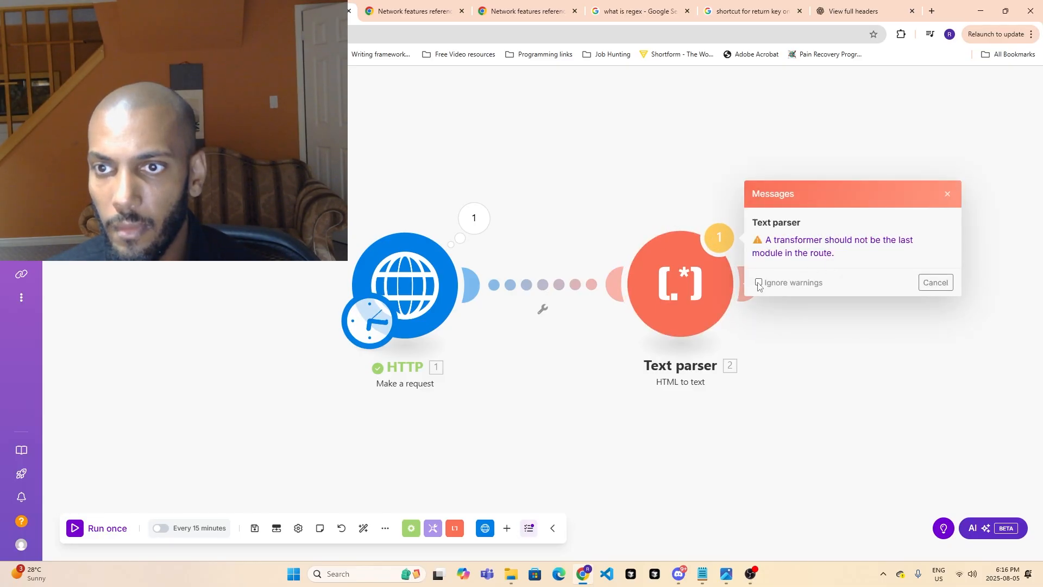
pyautogui.click(947, 194)
pyautogui.click(720, 236)
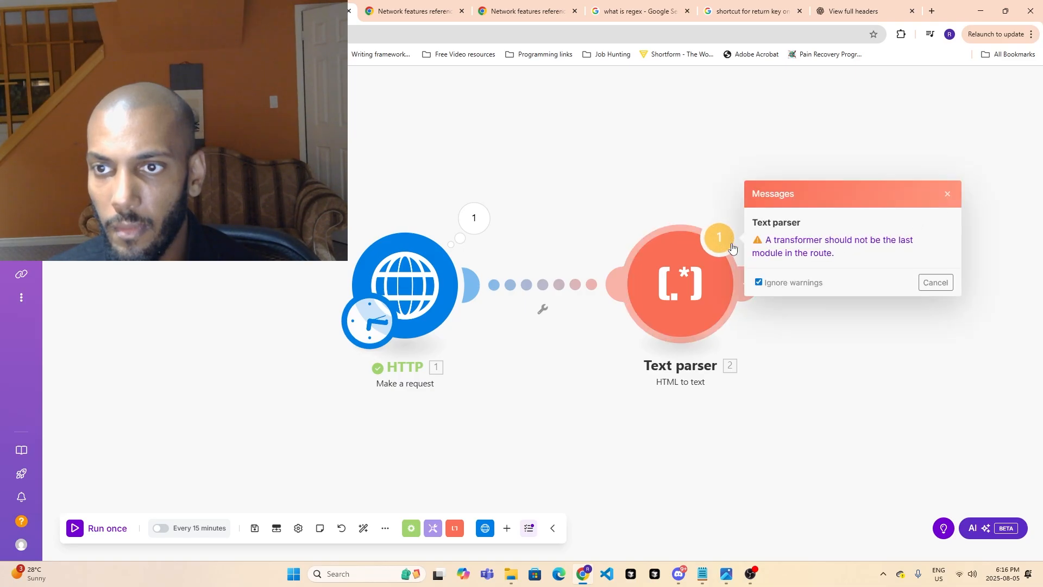
pyautogui.click(793, 242)
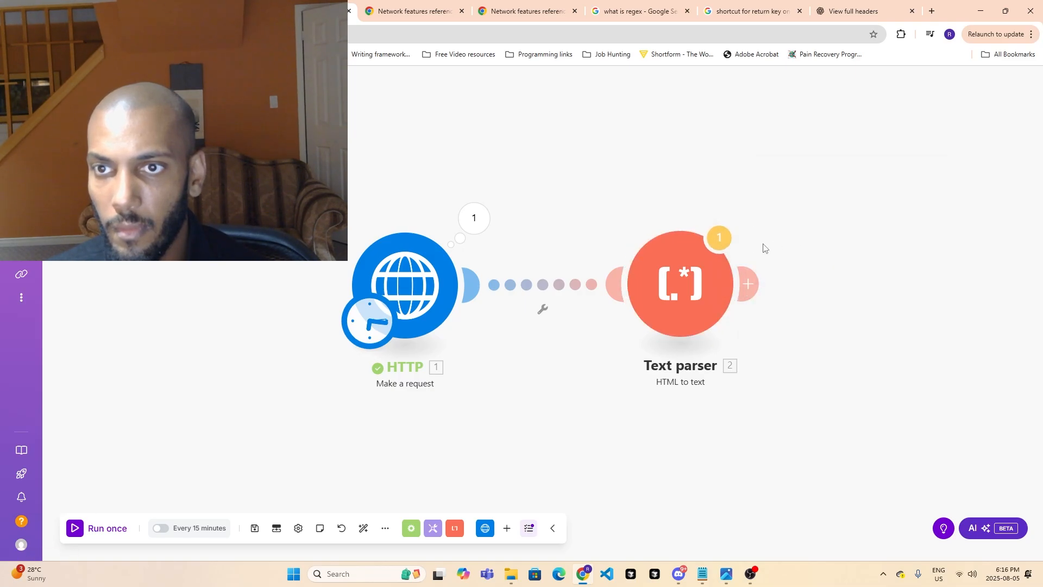
pyautogui.click(725, 240)
pyautogui.click(935, 276)
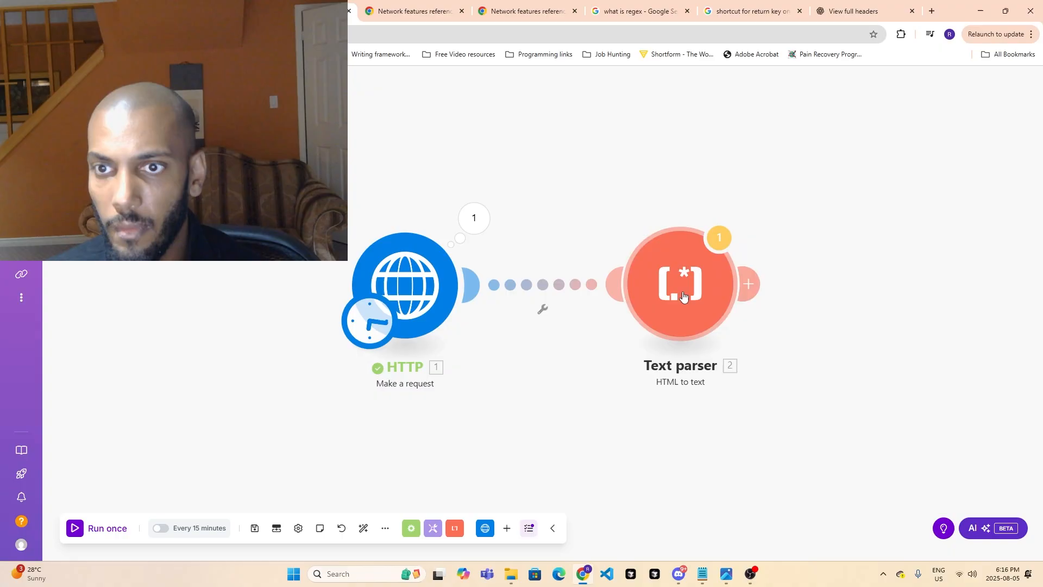
pyautogui.click(678, 294)
pyautogui.click(967, 324)
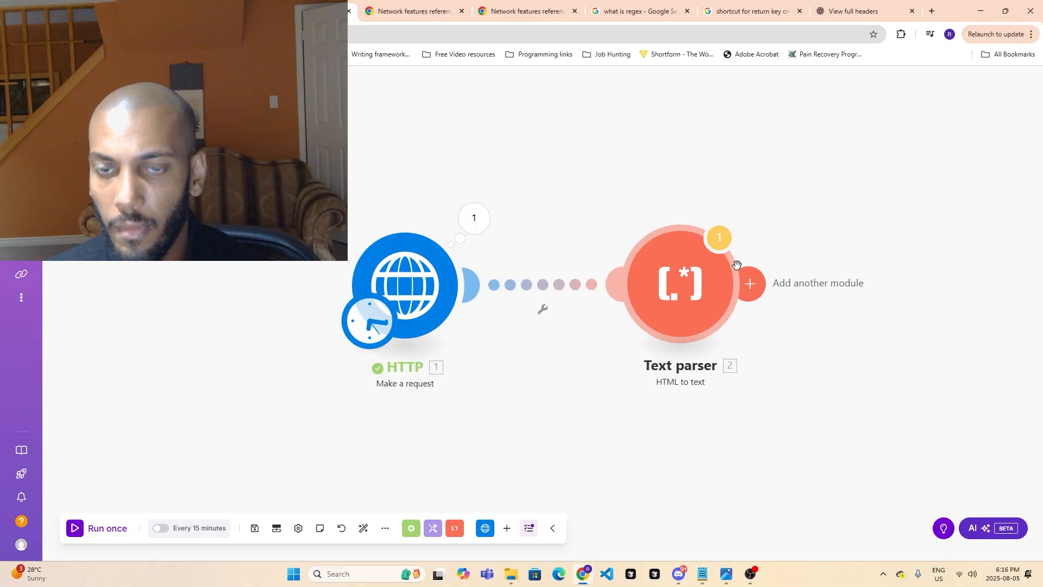
# - Check the "How to Scrape Websites in Make" lesson page and review the request headers in the Make scenario's HTTP module
pyautogui.click(184, 11)
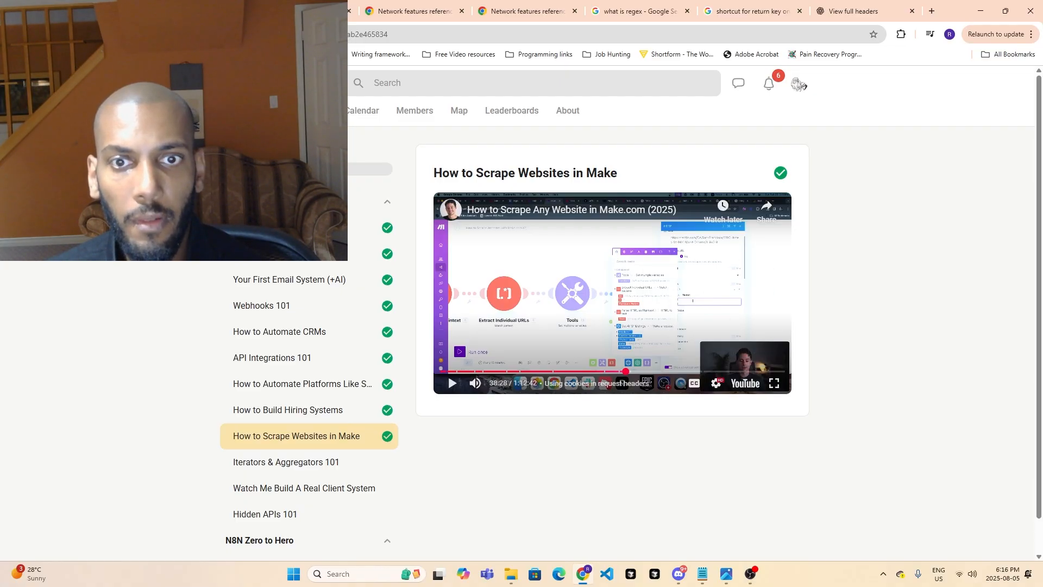
pyautogui.click(298, 11)
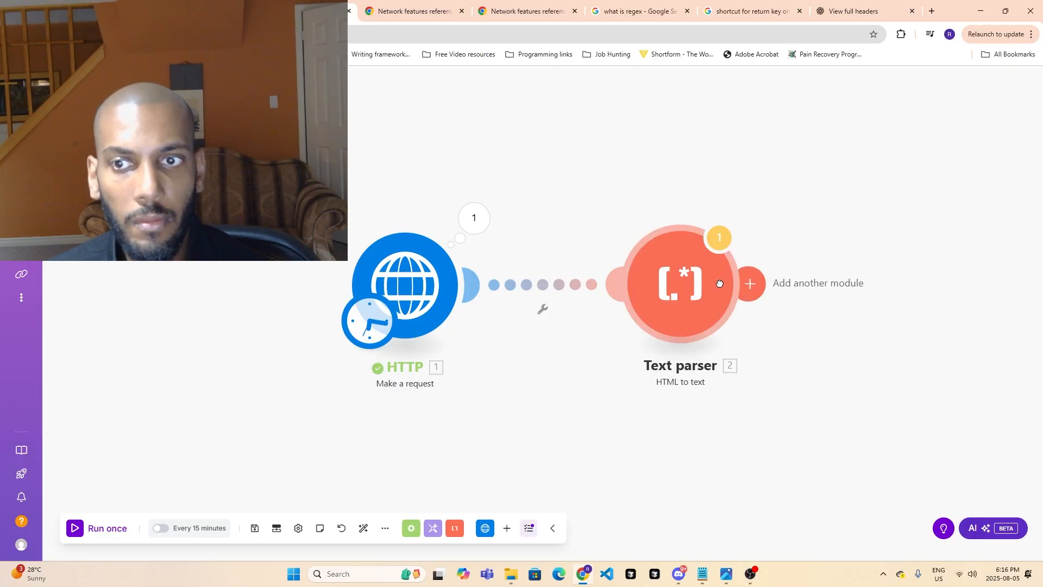
pyautogui.click(401, 275)
pyautogui.scroll(-7, 536, 362)
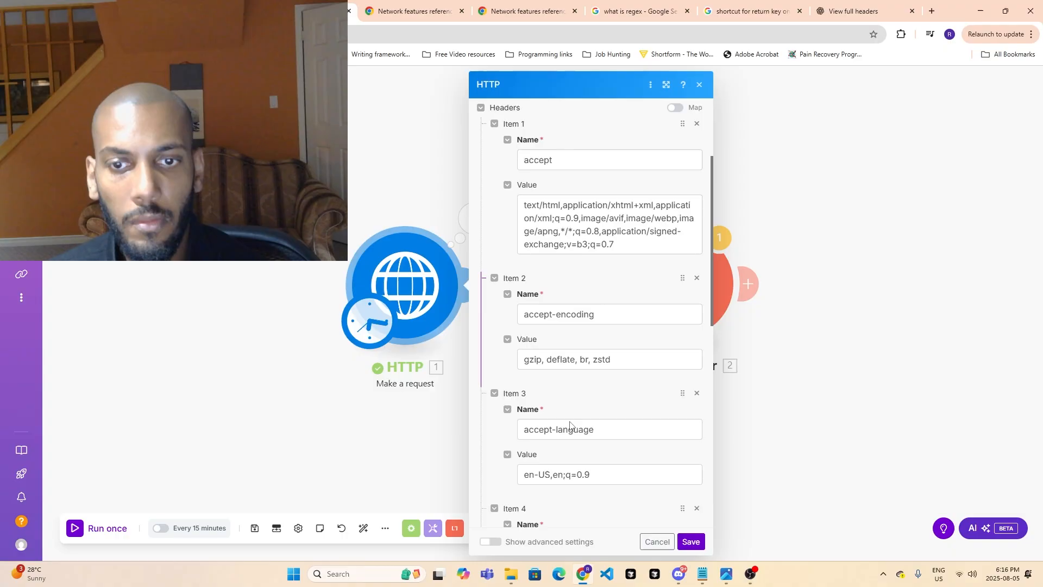
pyautogui.click(839, 435)
# - Copy the whole HTML text from Data in the HTTP module's output and close the output details
pyautogui.rightClick(439, 265)
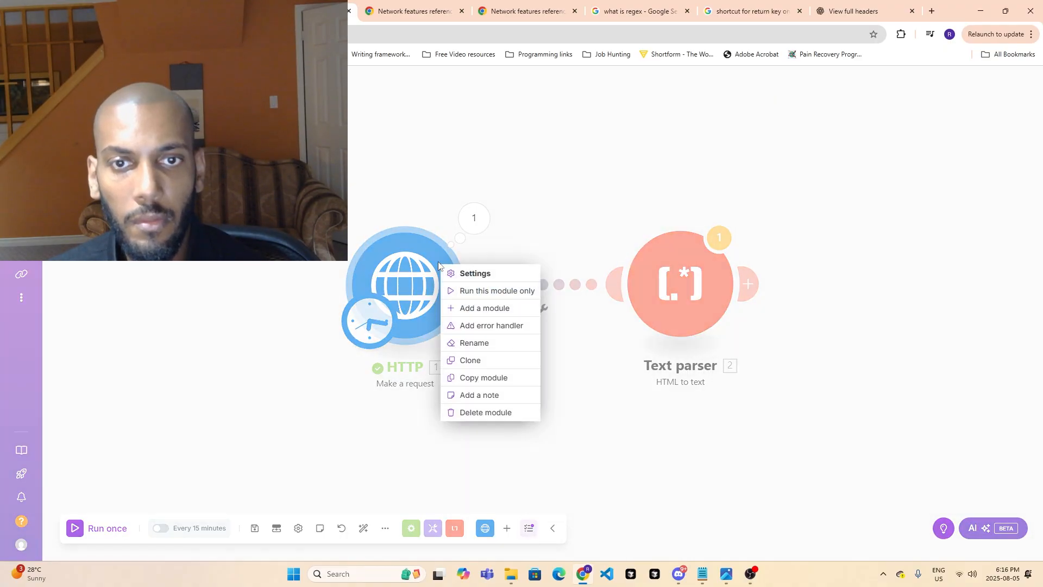
pyautogui.click(483, 219)
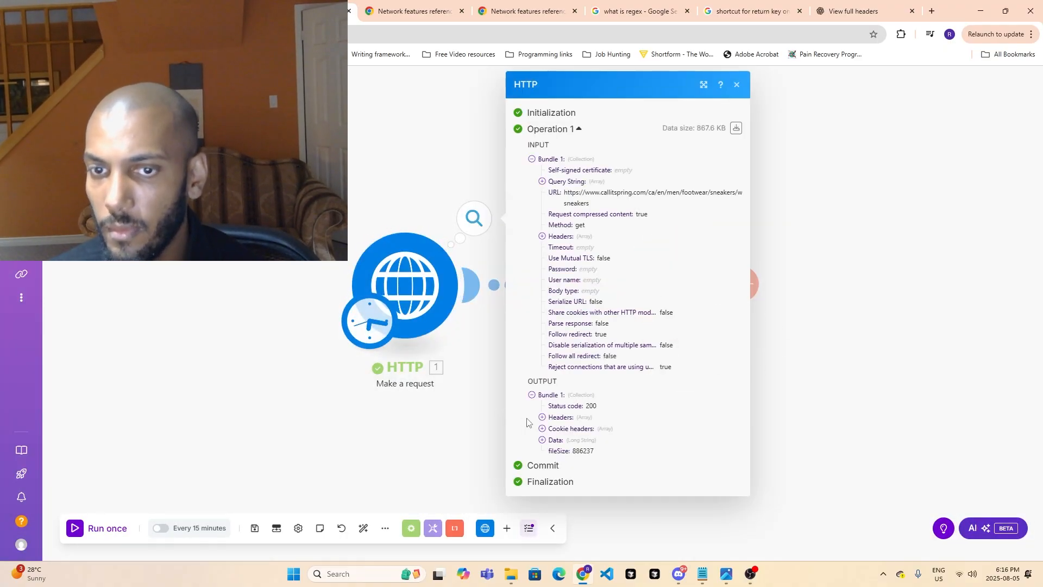
pyautogui.click(542, 440)
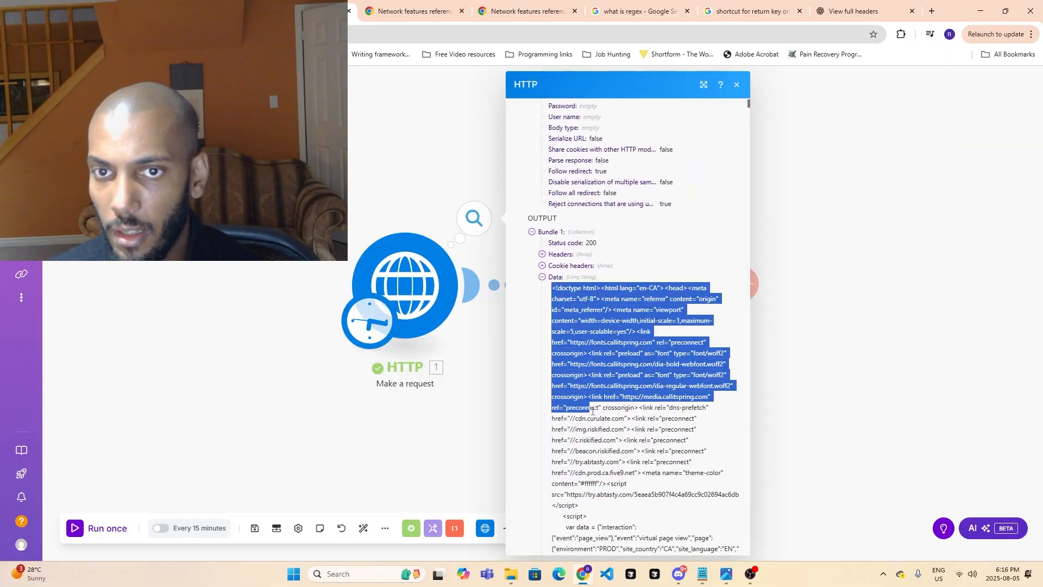
pyautogui.moveTo(593, 411); pyautogui.dragTo(628, 488)
pyautogui.click(782, 386)
# - Run only the Text parser module with the copied HTML pasted as its Data value
pyautogui.click(703, 301)
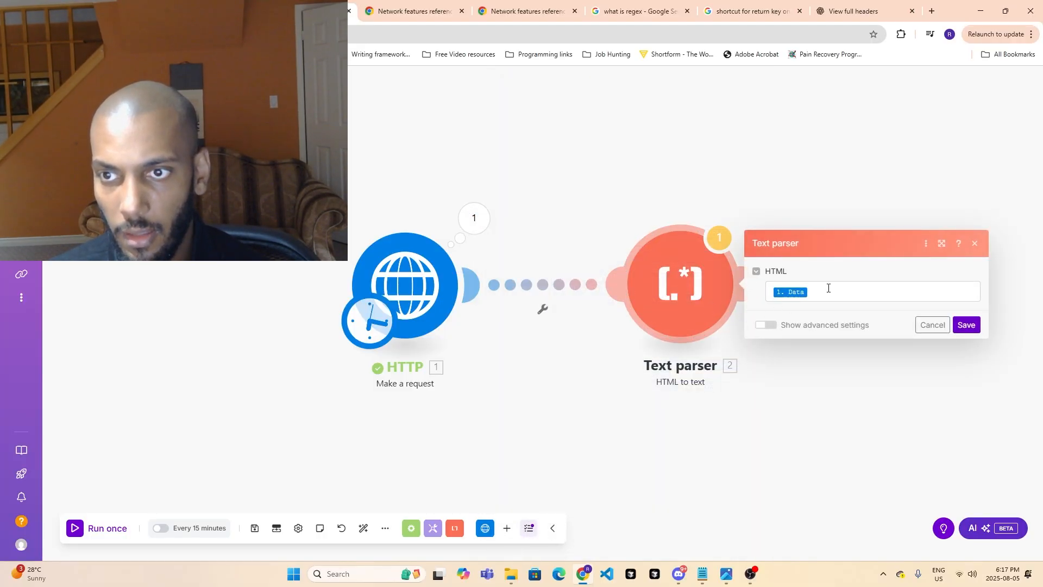
pyautogui.click(975, 324)
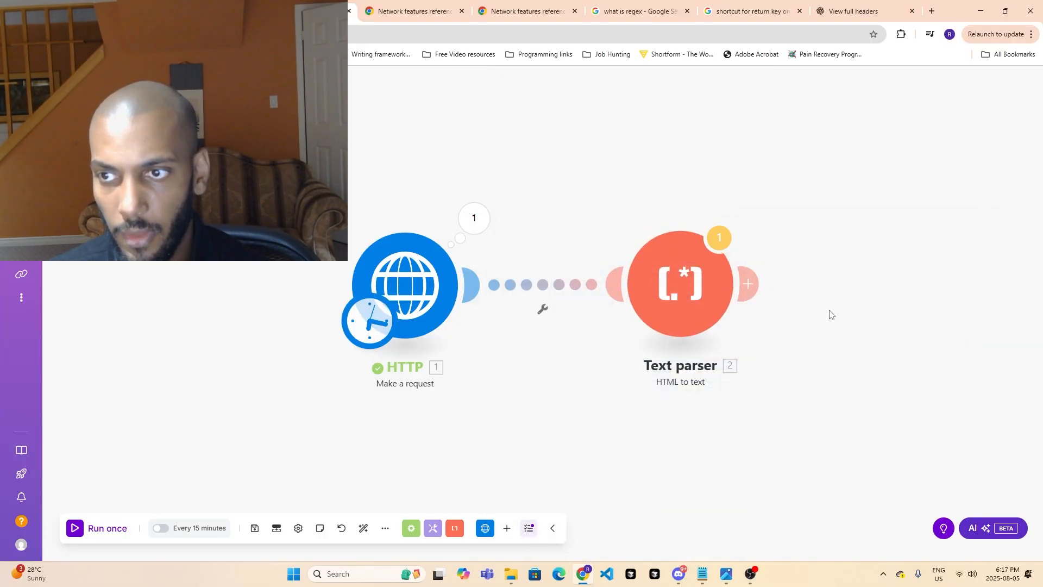
pyautogui.rightClick(707, 297)
pyautogui.click(740, 324)
pyautogui.click(805, 332)
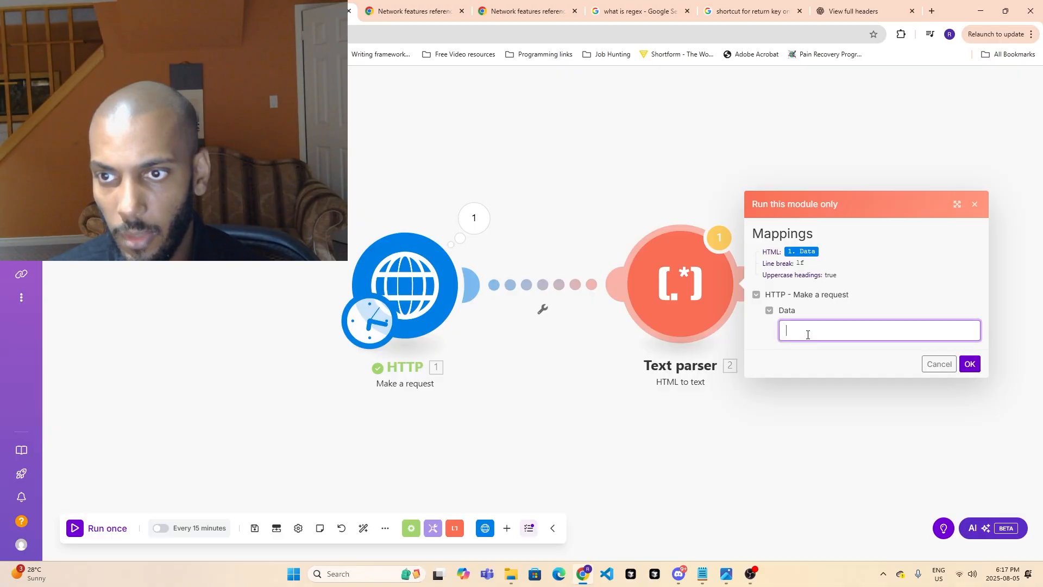
pyautogui.hotkey('ctrl', 'v')
pyautogui.click(967, 363)
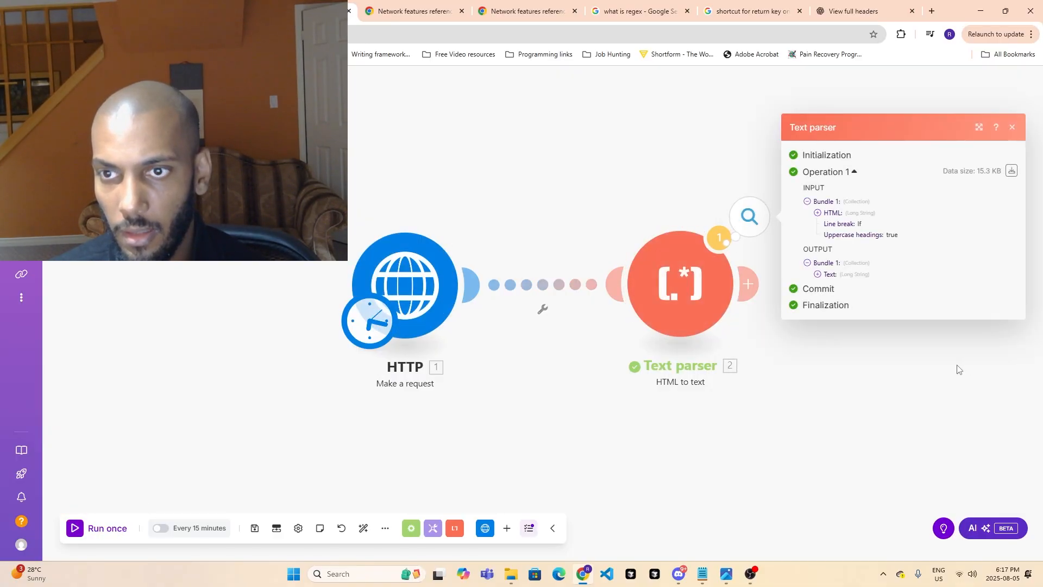
# - Expand the Text value in the Text parser's output bundle and read through it to the men's vegan white sneakers section
pyautogui.click(819, 274)
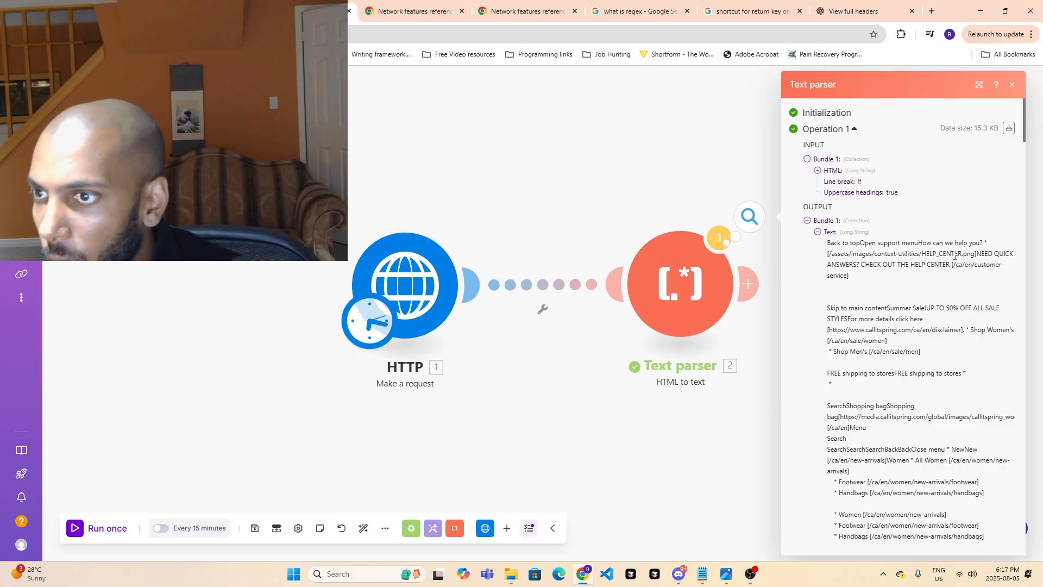
pyautogui.scroll(-2, 851, 254)
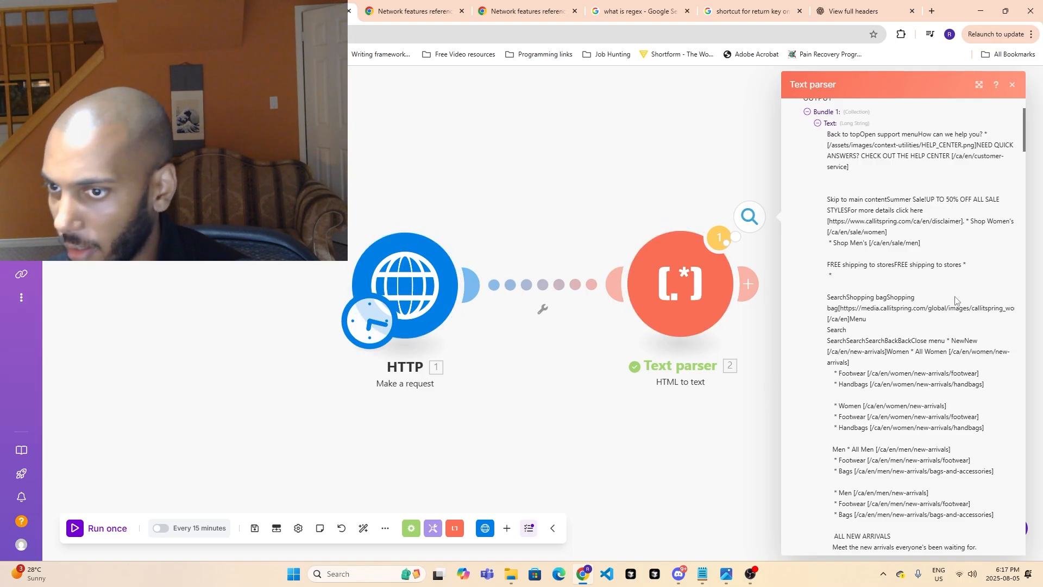
pyautogui.scroll(-2, 956, 301)
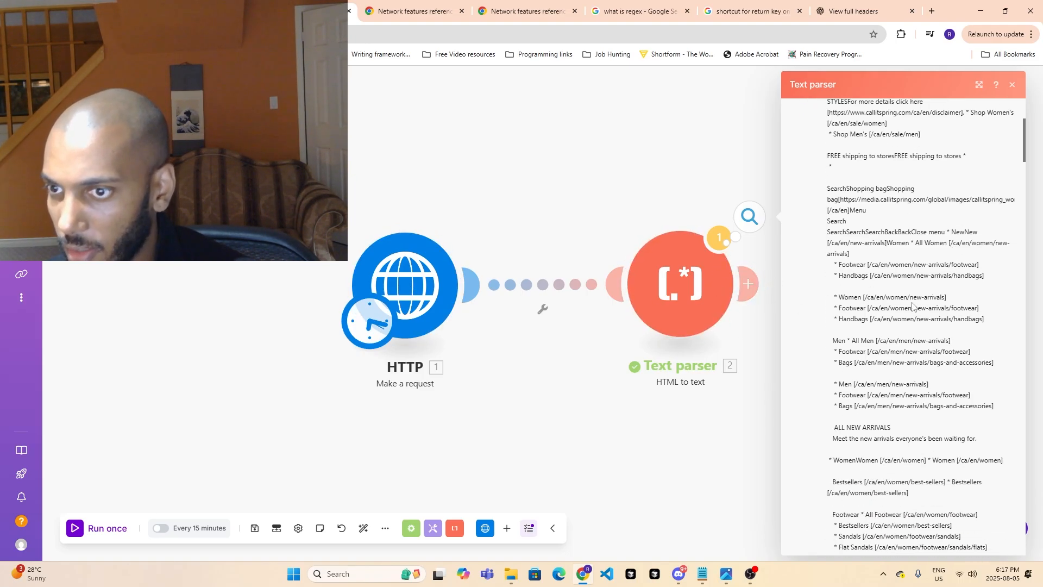
pyautogui.scroll(-4, 918, 305)
pyautogui.scroll(-1, 917, 305)
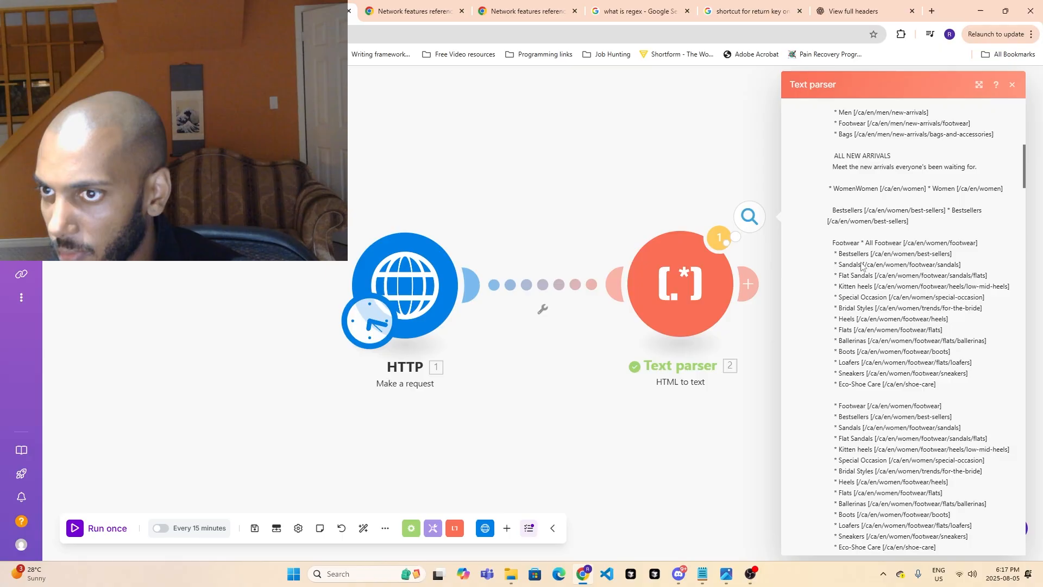
pyautogui.moveTo(689, 415); pyautogui.dragTo(548, 397)
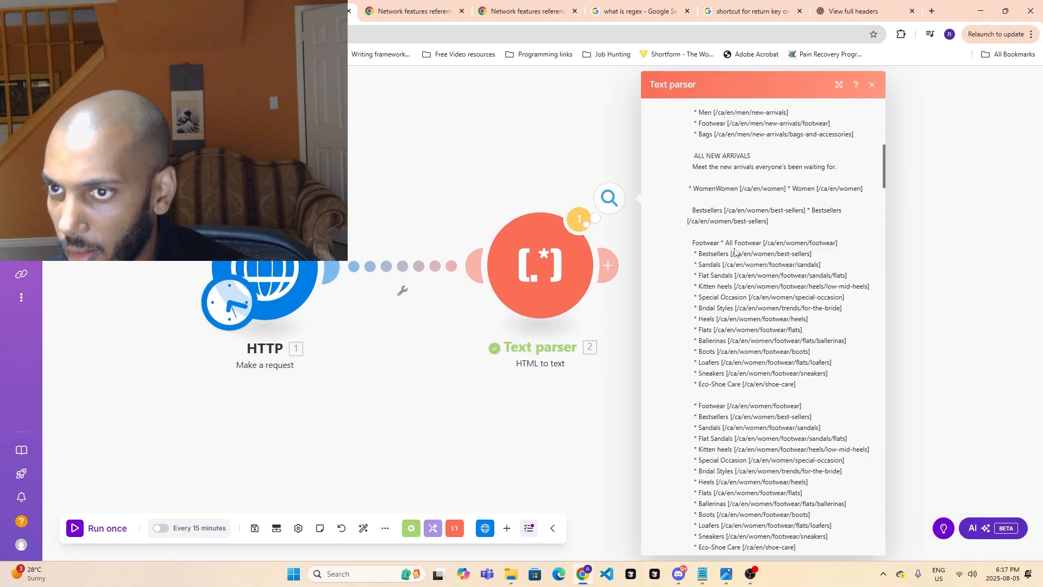
pyautogui.scroll(-6, 713, 249)
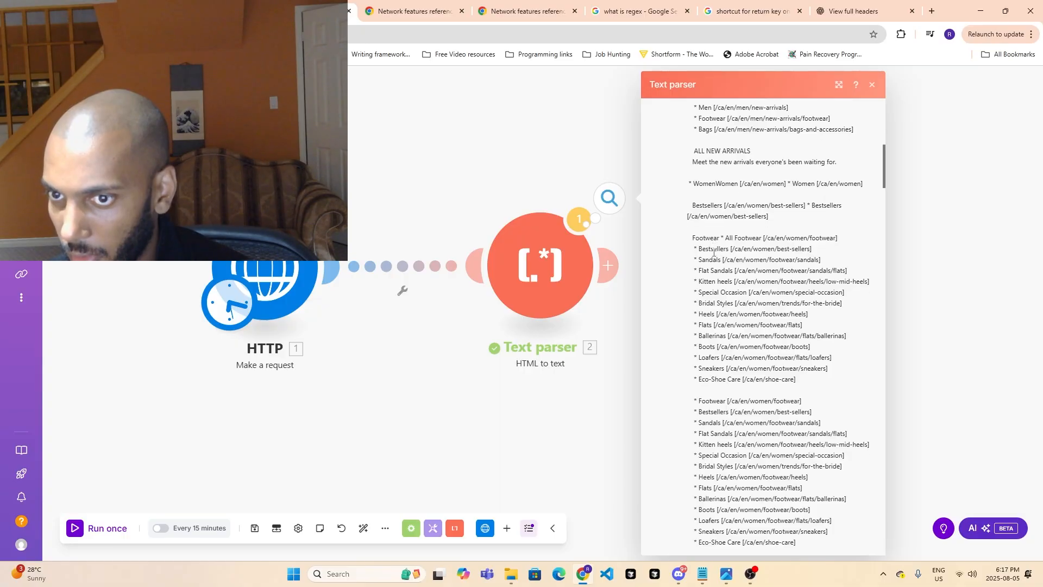
pyautogui.scroll(-9, 751, 272)
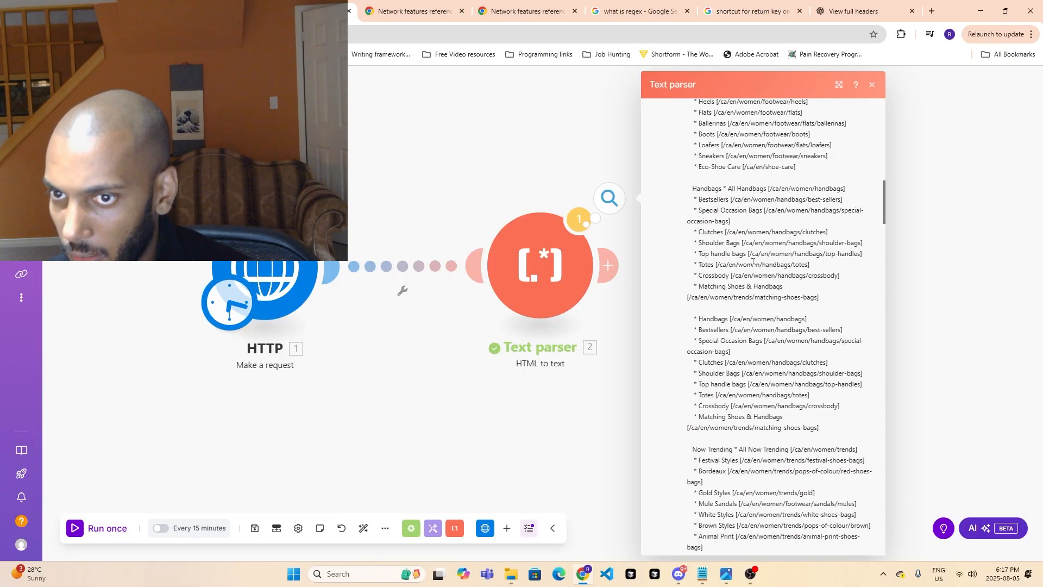
pyautogui.scroll(-4, 766, 261)
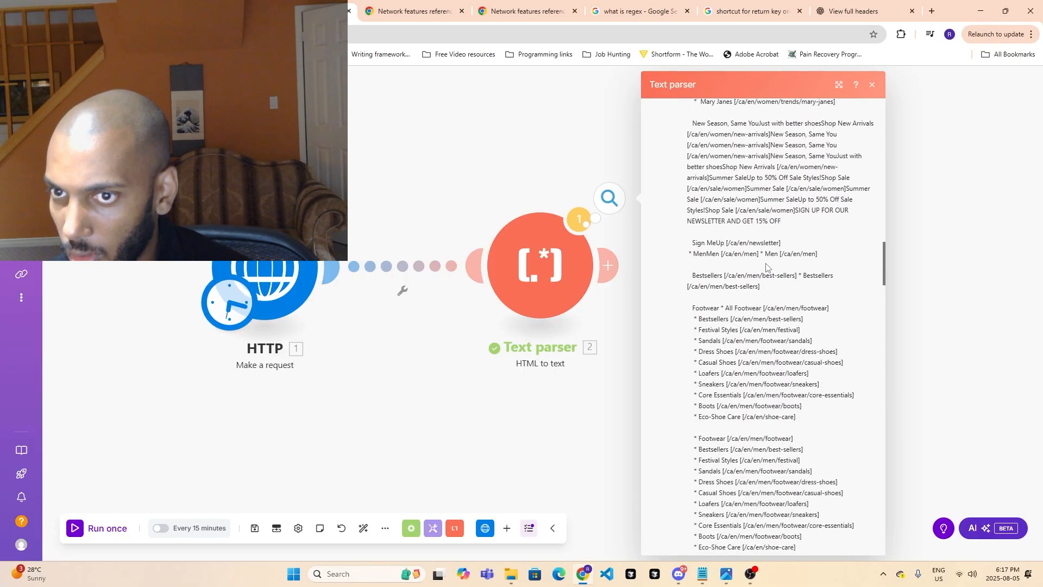
pyautogui.scroll(-4, 771, 322)
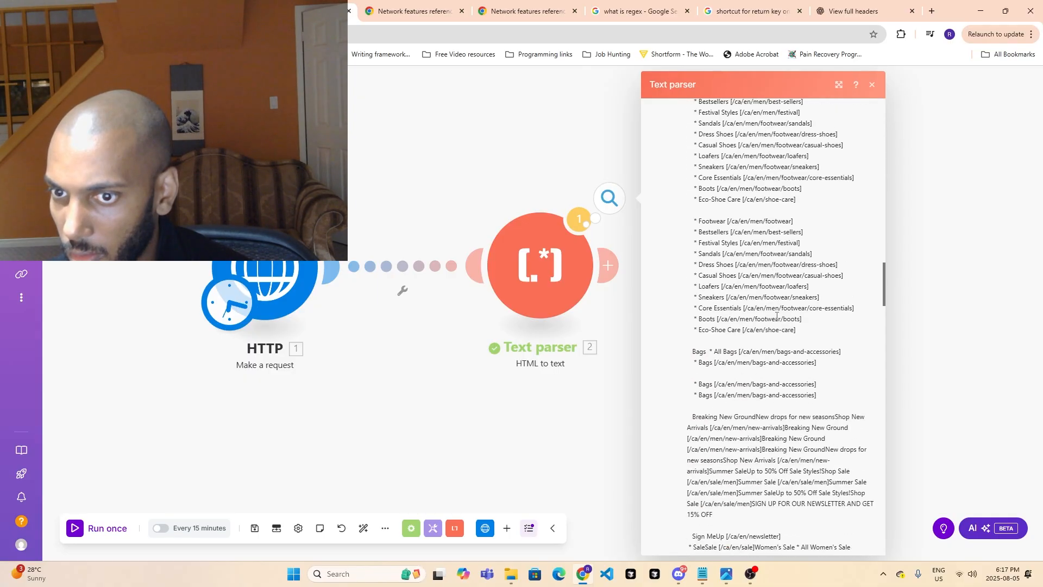
pyautogui.scroll(-9, 777, 316)
pyautogui.scroll(-5, 788, 319)
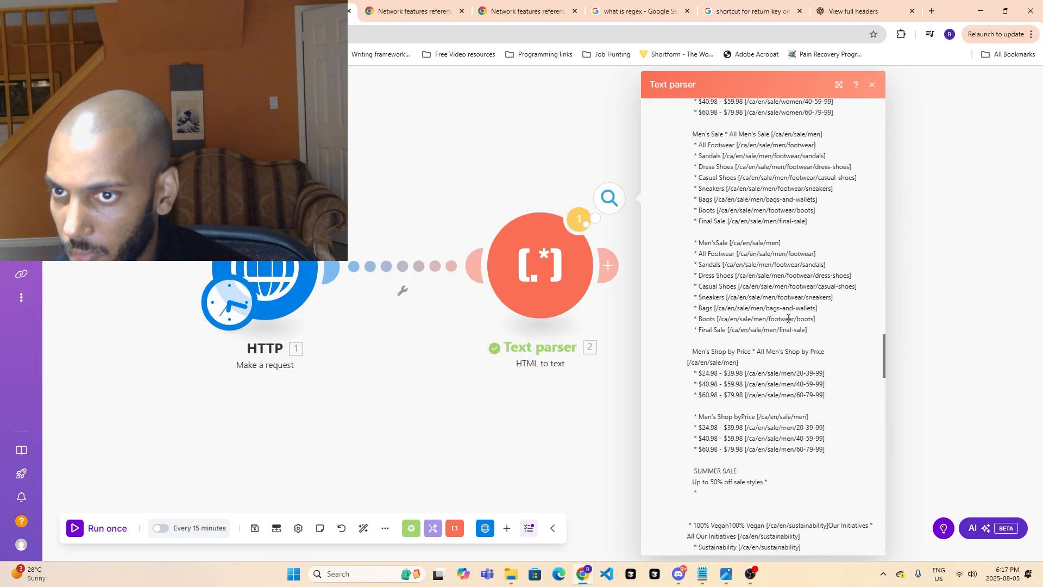
pyautogui.scroll(-3, 788, 319)
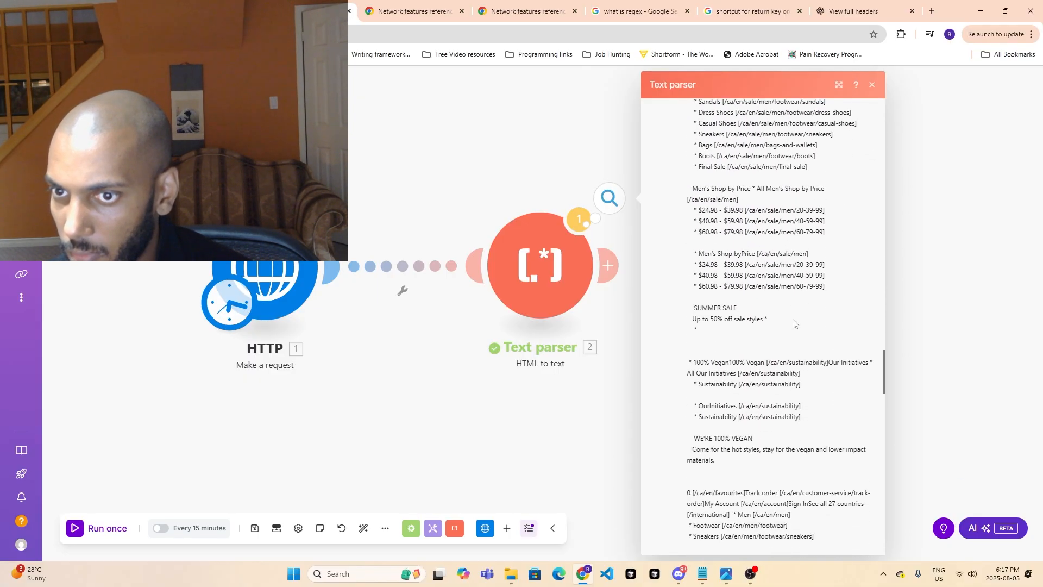
pyautogui.scroll(-3, 793, 324)
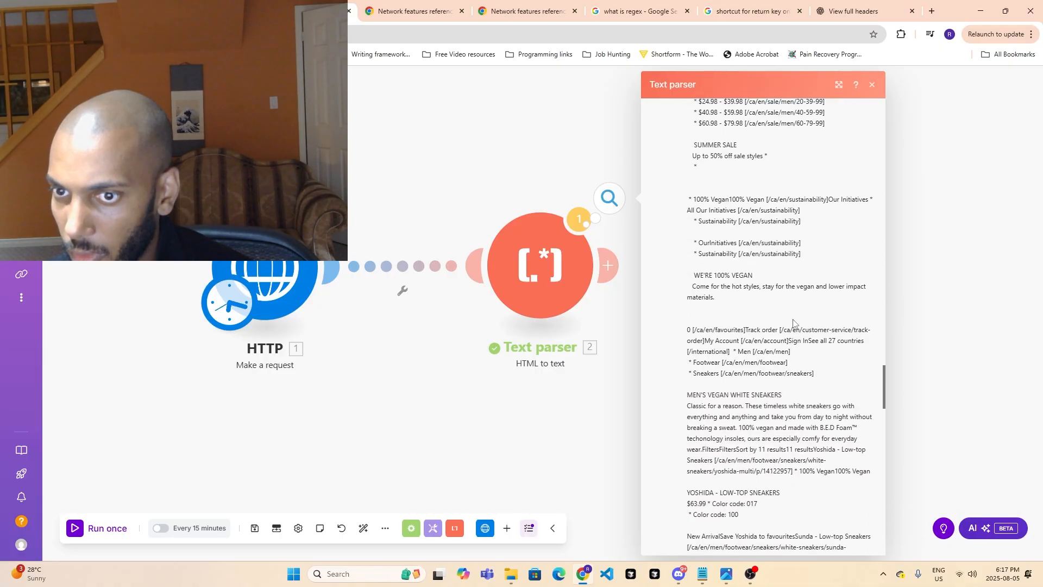
pyautogui.scroll(-2, 793, 320)
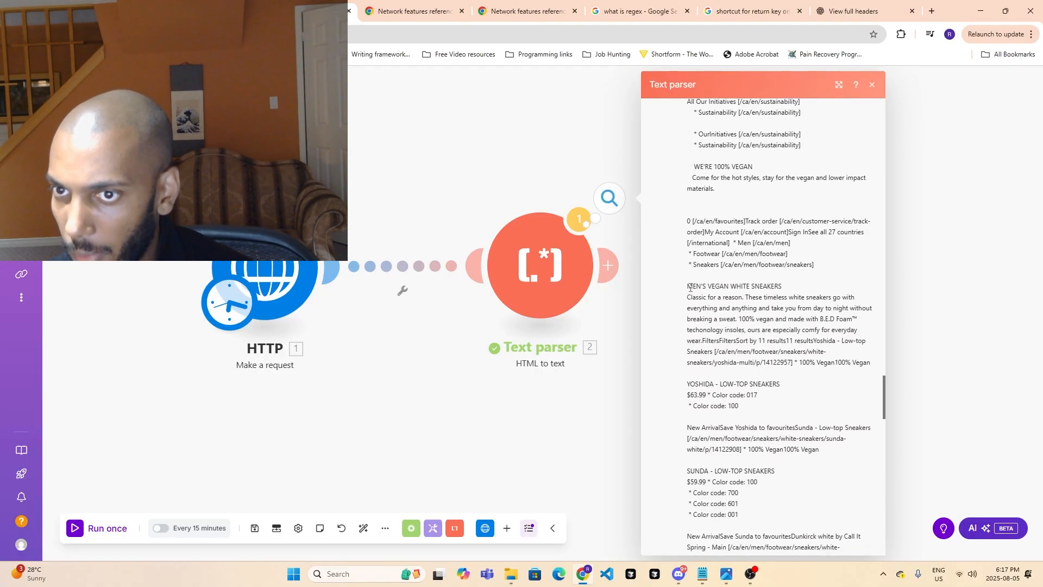
# - Examine the "MEN'S VEGAN WHITE SNEAKERS" heading and the product entries listed under it in the parsed text
pyautogui.moveTo(688, 286); pyautogui.dragTo(790, 296)
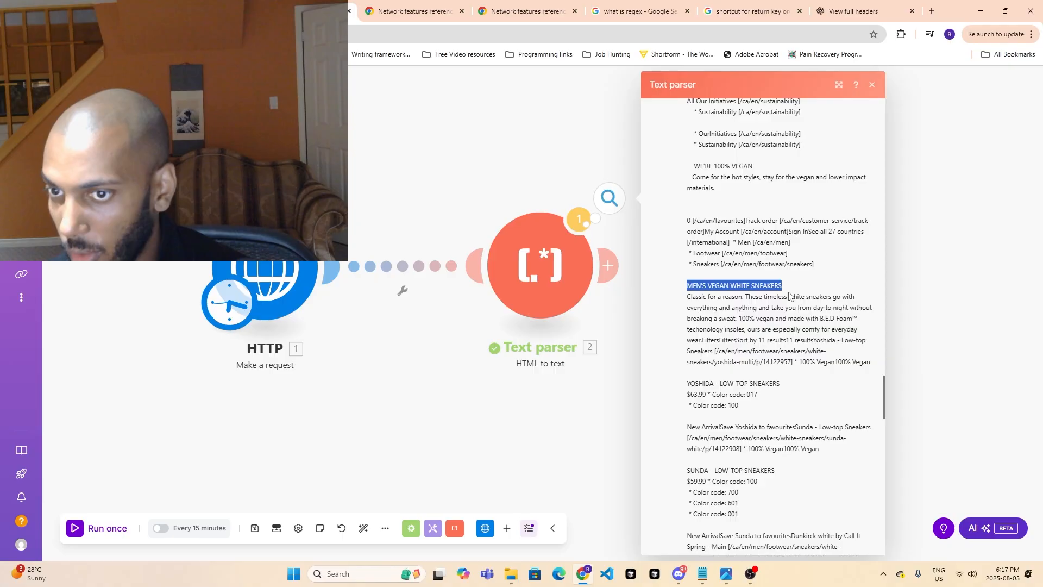
pyautogui.scroll(-2, 790, 296)
pyautogui.moveTo(687, 275); pyautogui.dragTo(787, 275)
pyautogui.scroll(-2, 771, 296)
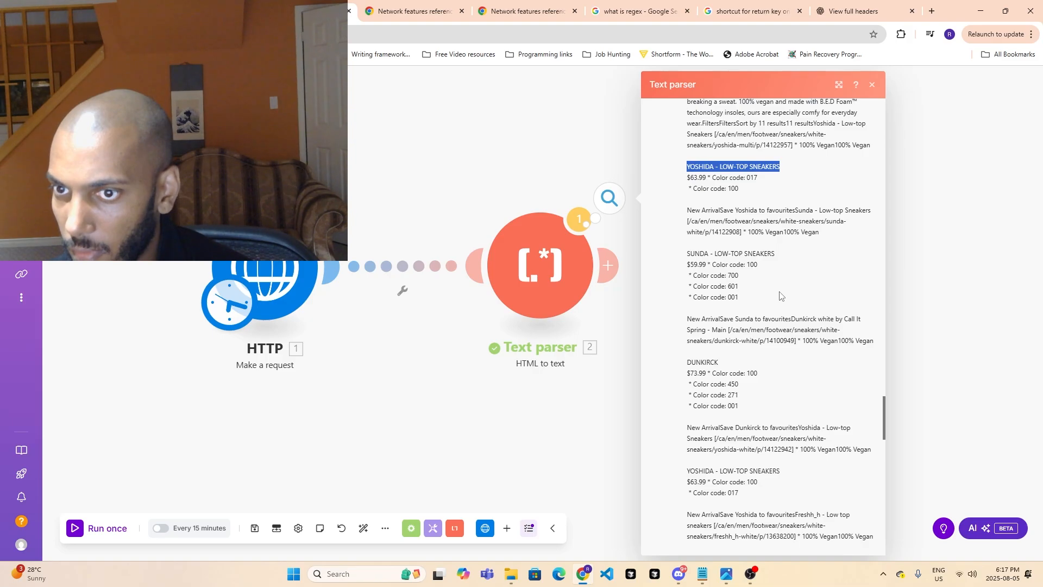
pyautogui.scroll(2, 780, 296)
pyautogui.scroll(2, 771, 296)
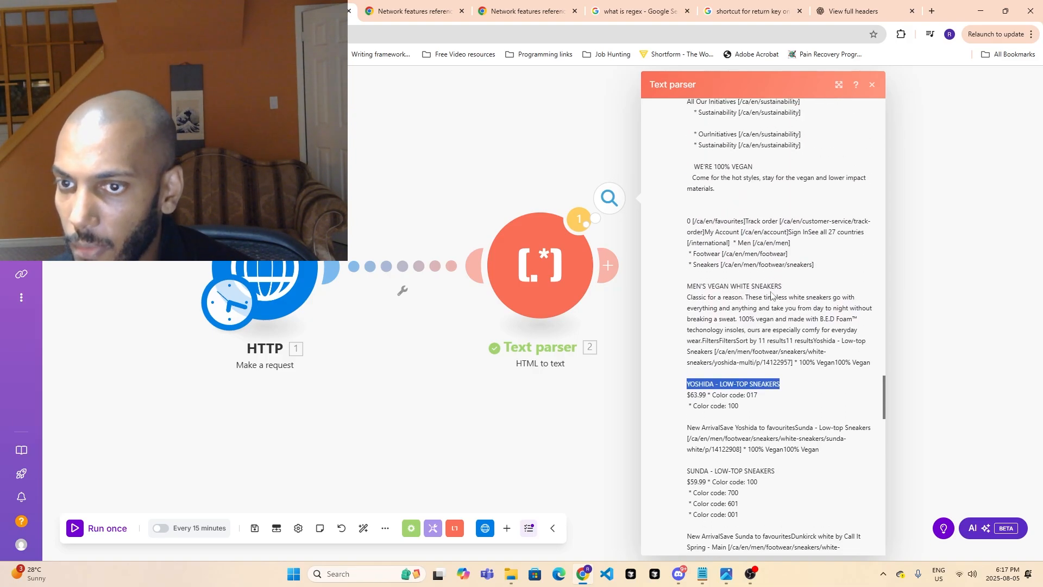
pyautogui.scroll(-2, 771, 296)
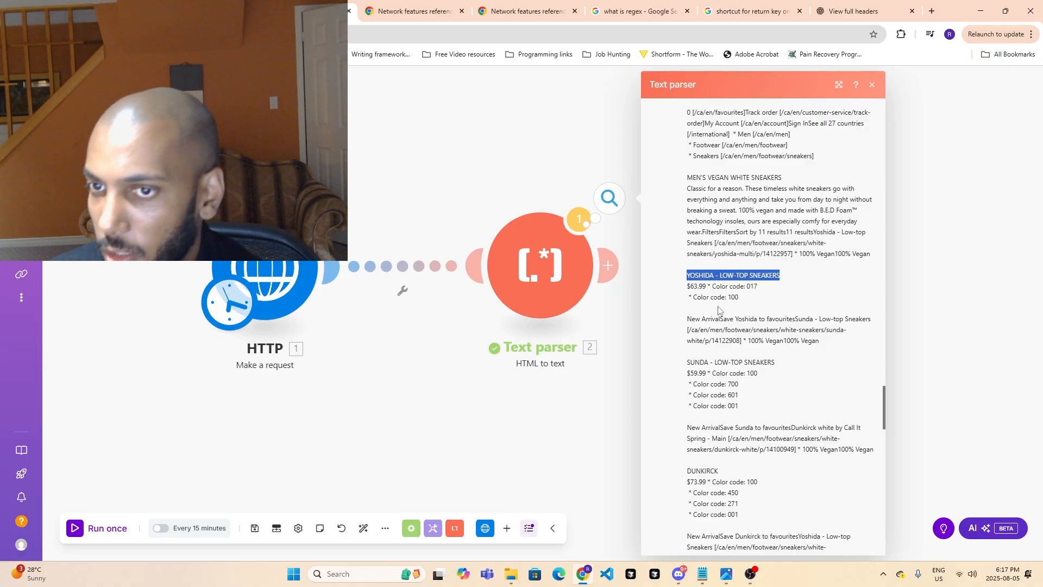
pyautogui.click(752, 574)
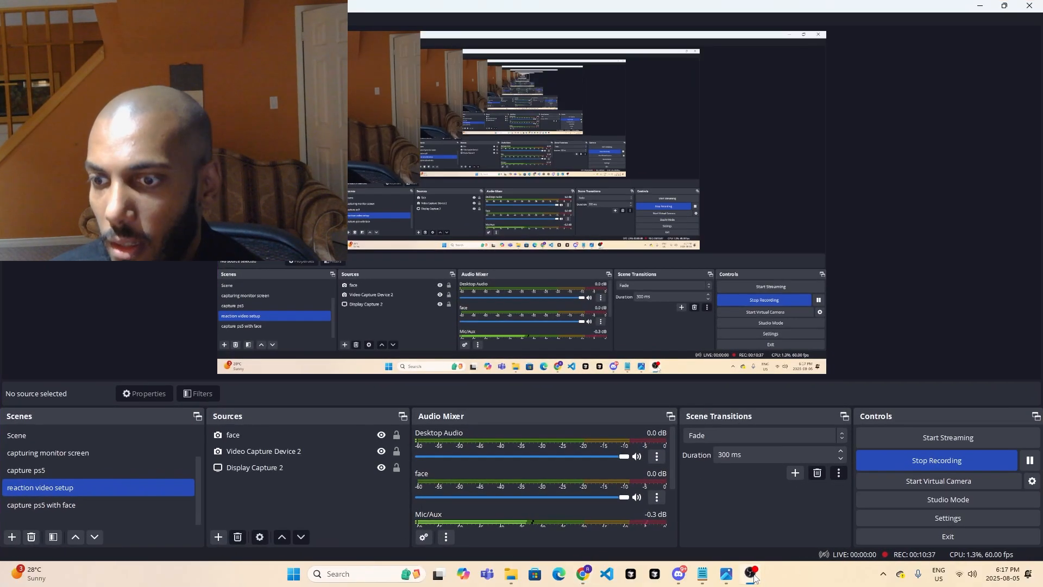
pyautogui.click(906, 465)
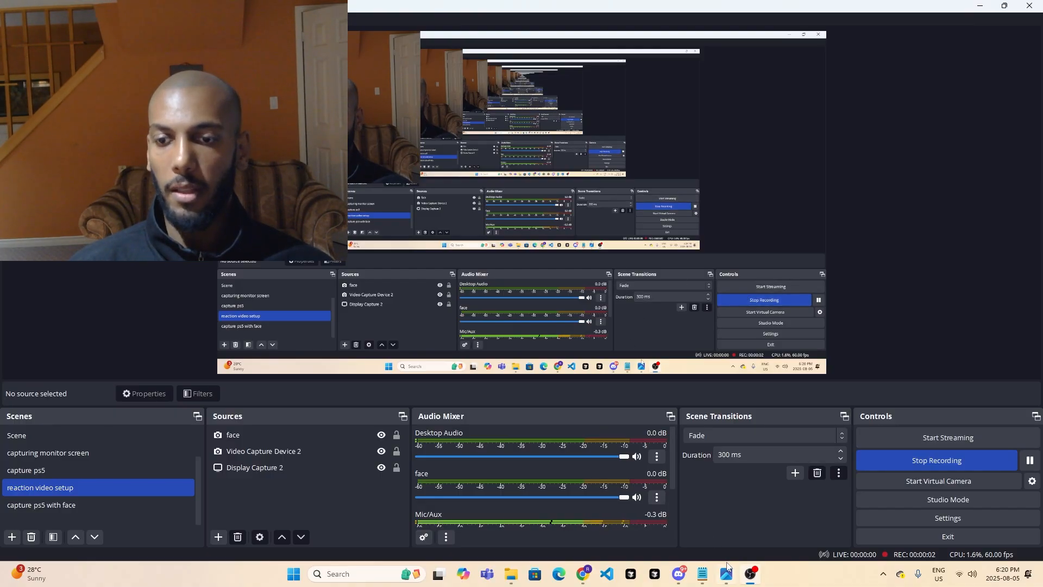
pyautogui.moveTo(750, 575)
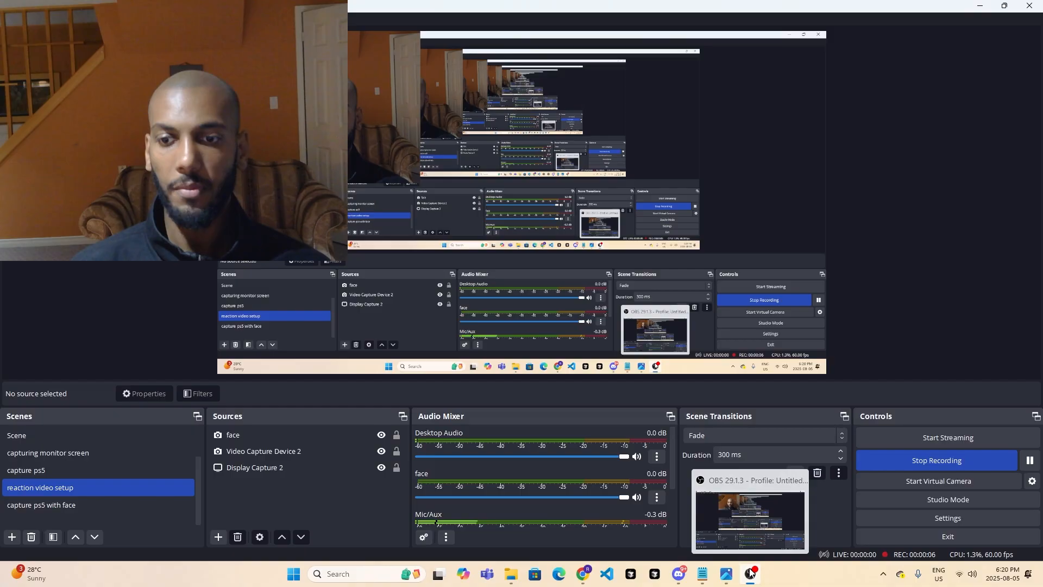
pyautogui.click(750, 573)
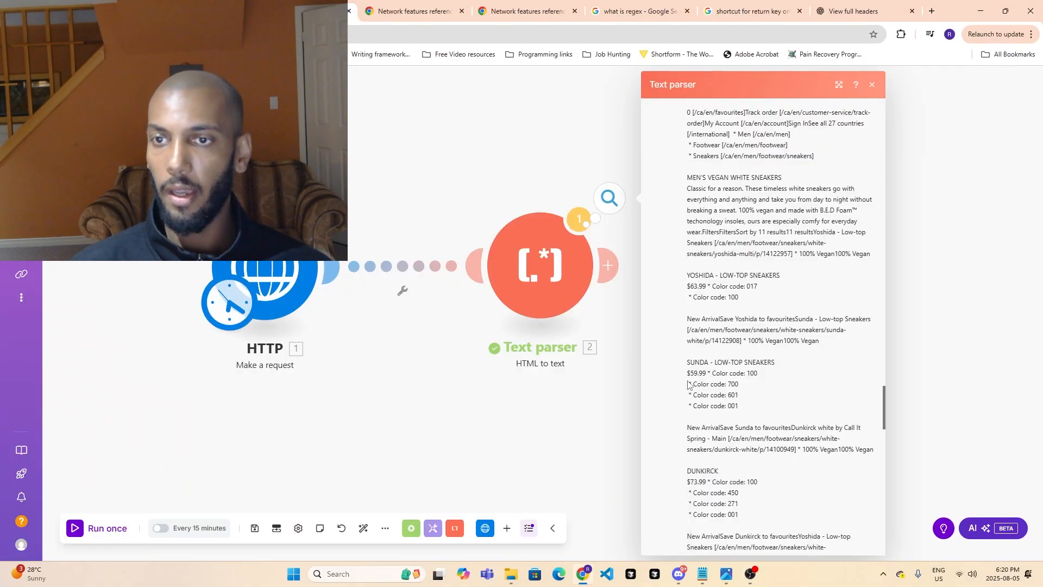
# - Check the first Yoshida low-top sneakers entry's name and price and the bracketed product link below it in the parsed text
pyautogui.scroll(2, 755, 369)
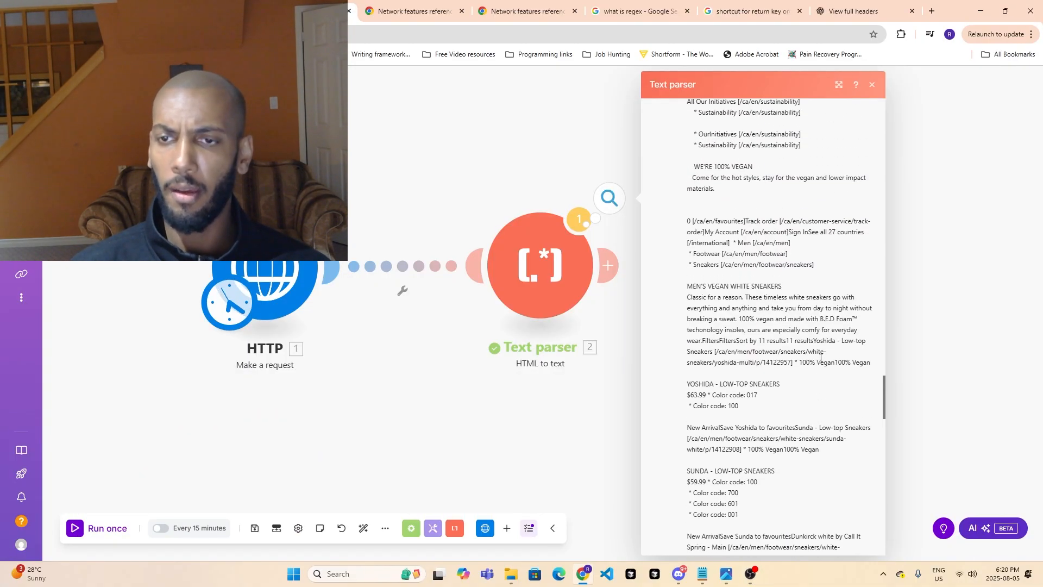
pyautogui.scroll(-2, 706, 324)
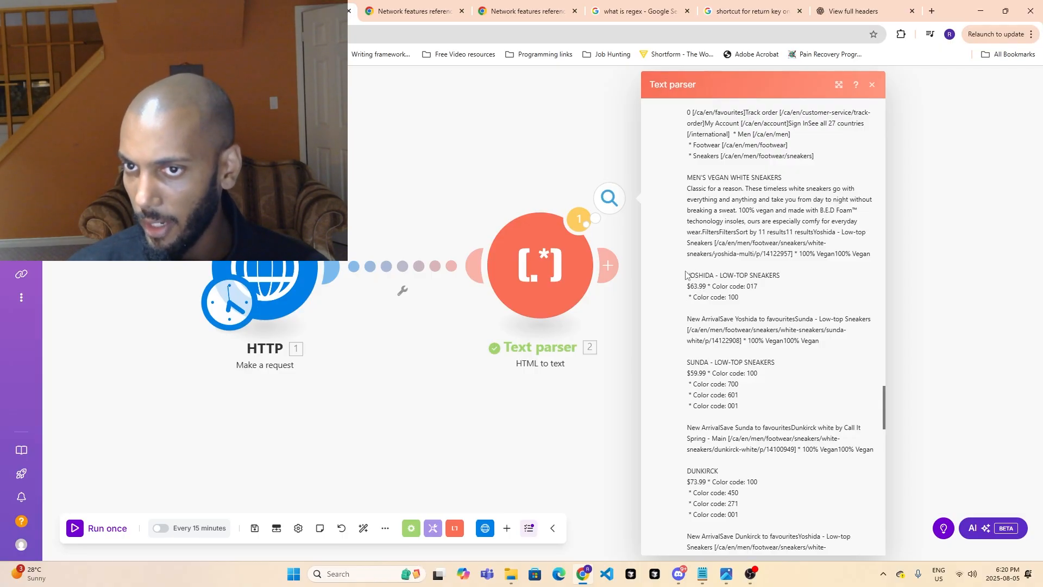
pyautogui.tripleClick(760, 275)
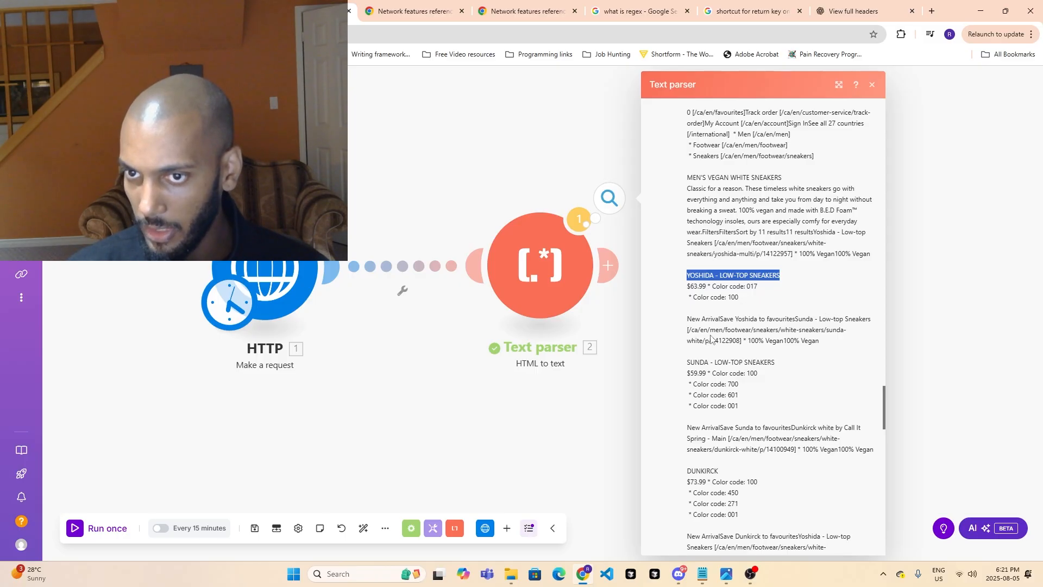
pyautogui.moveTo(685, 330); pyautogui.dragTo(746, 328)
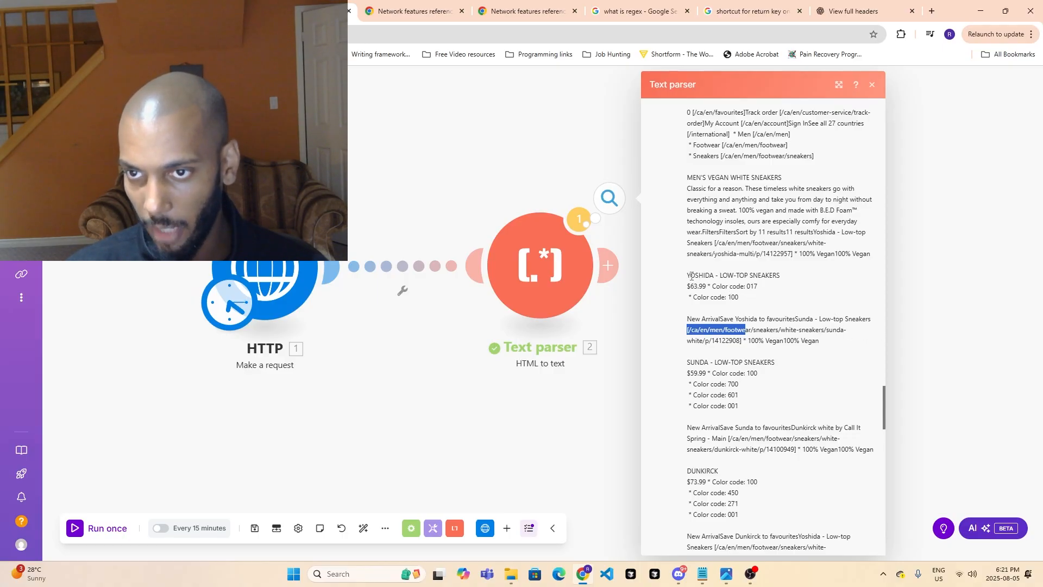
pyautogui.moveTo(687, 285); pyautogui.dragTo(712, 287)
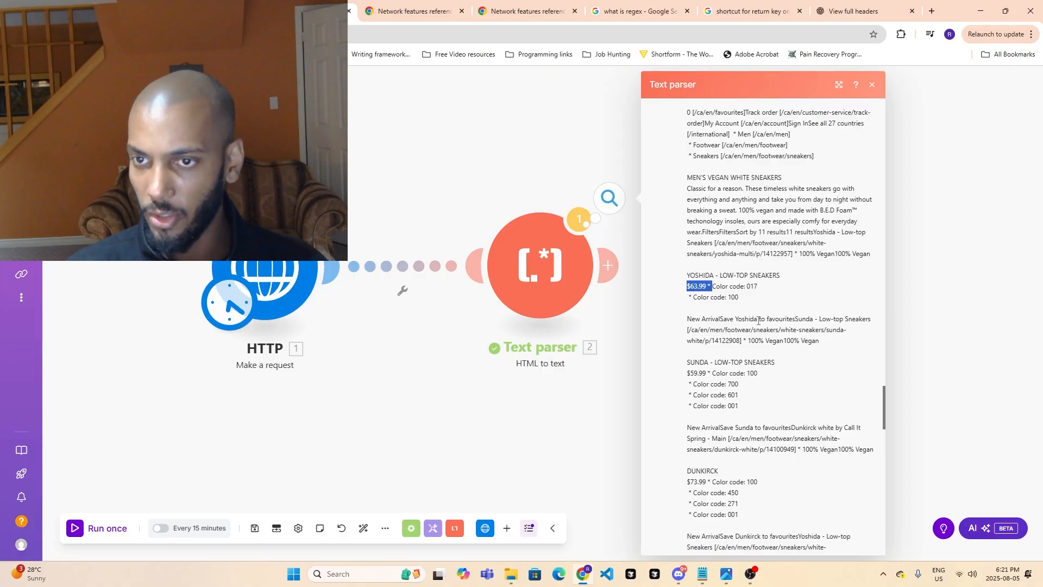
pyautogui.click(705, 329)
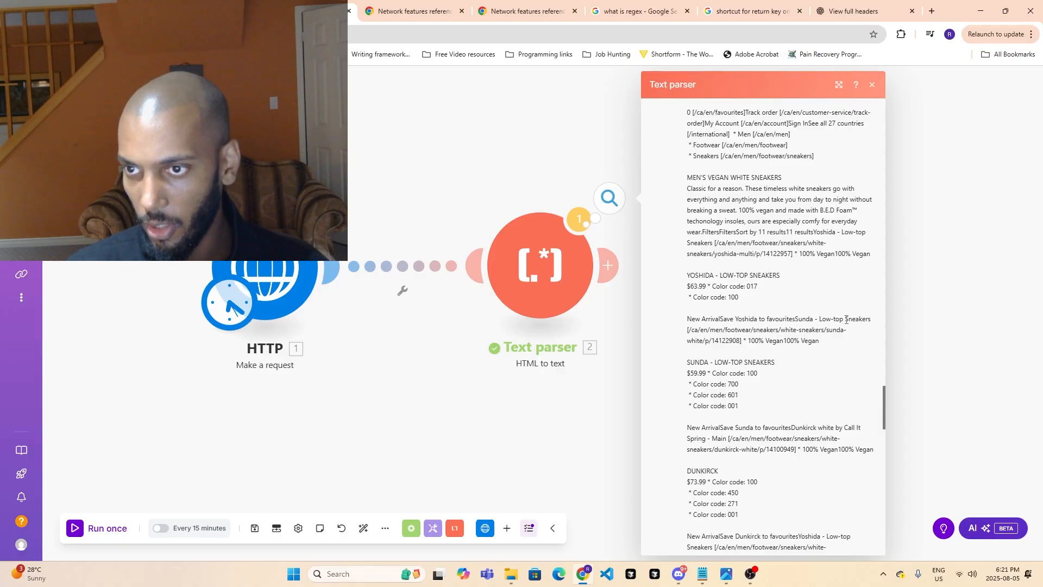
pyautogui.moveTo(690, 330); pyautogui.dragTo(851, 331)
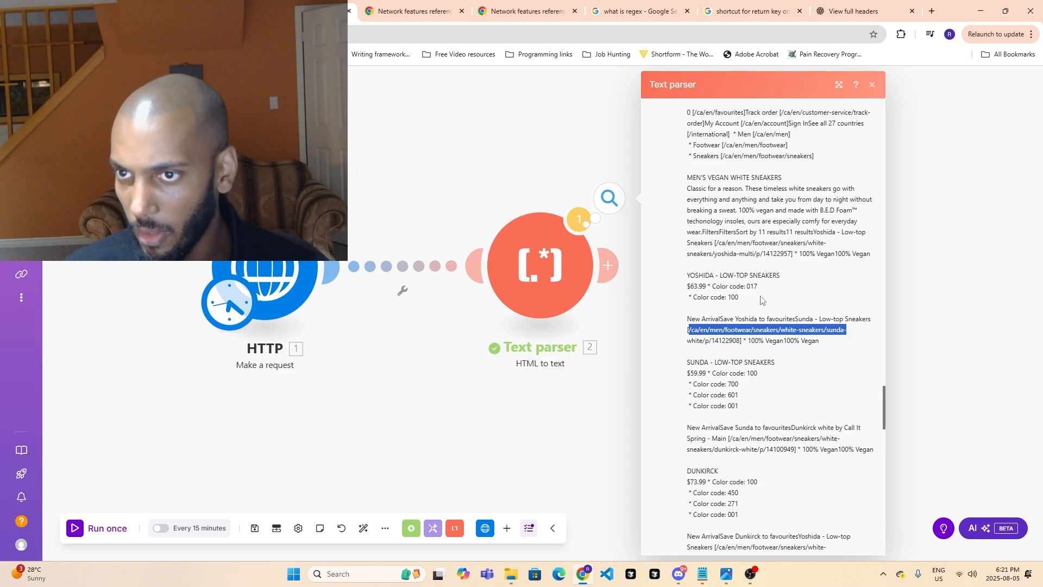
# - Copy the first Yoshida product's relative link, /ca/en/men/footwear/sneakers/white-sneakers/yoshida-multi/p/14122957, from the parsed text
pyautogui.click(792, 253)
pyautogui.moveTo(792, 253)
pyautogui.mouseDown()
pyautogui.moveTo(760, 252)
pyautogui.moveTo(791, 252)
pyautogui.mouseUp()
pyautogui.hotkey('ctrl', 'c')
pyautogui.click(747, 250)
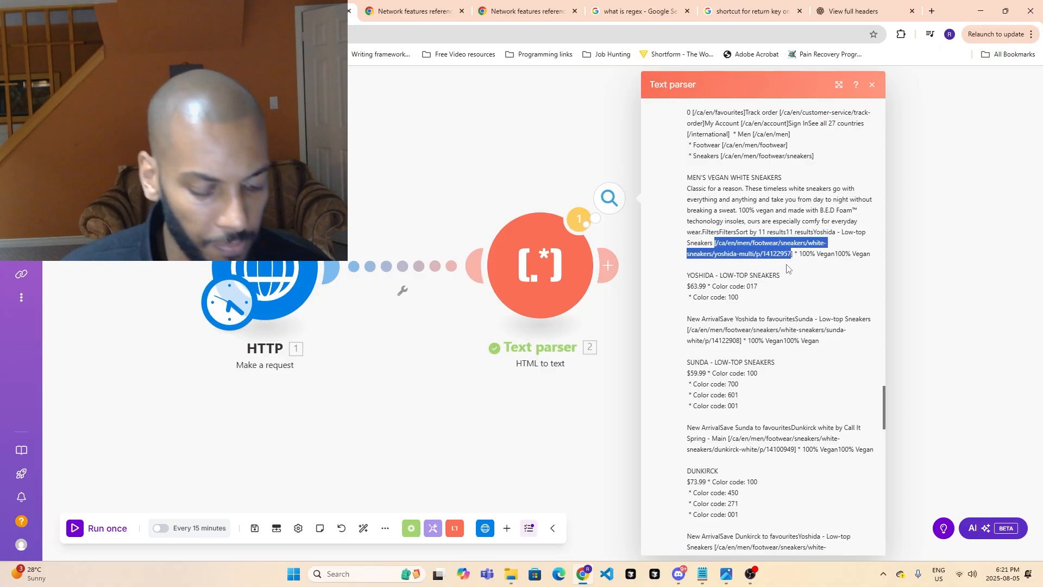
# - Close the developer tools on the Call It Spring page, open the copied Yoshida link on that site, and view the product page
pyautogui.click(191, 11)
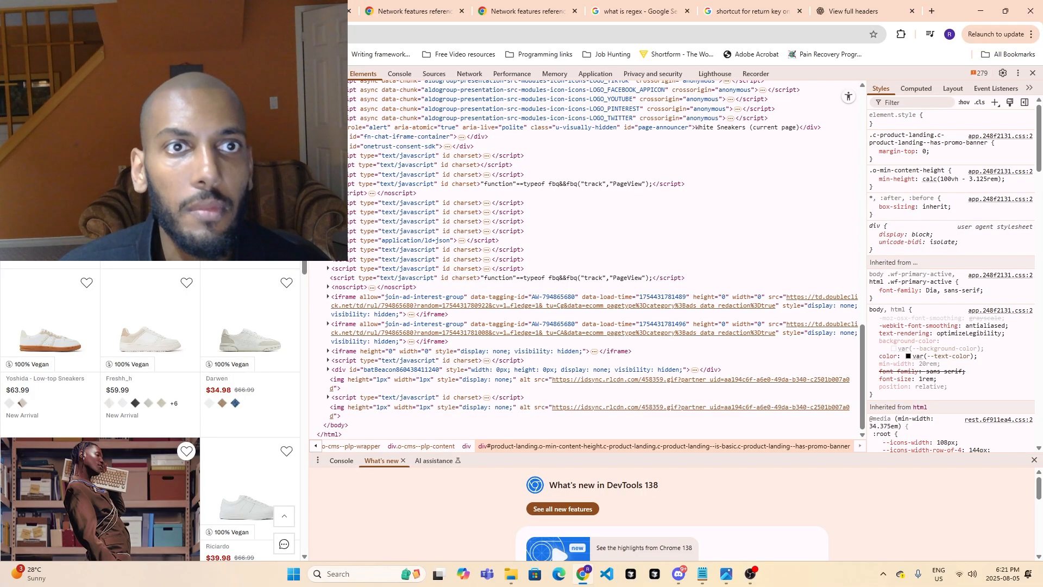
pyautogui.click(217, 34)
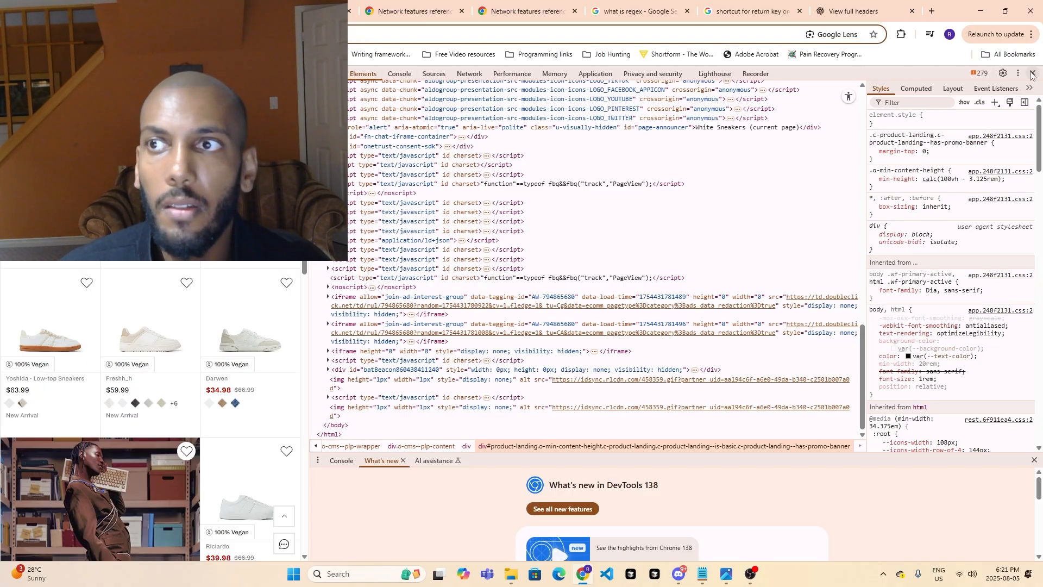
pyautogui.press('F12')
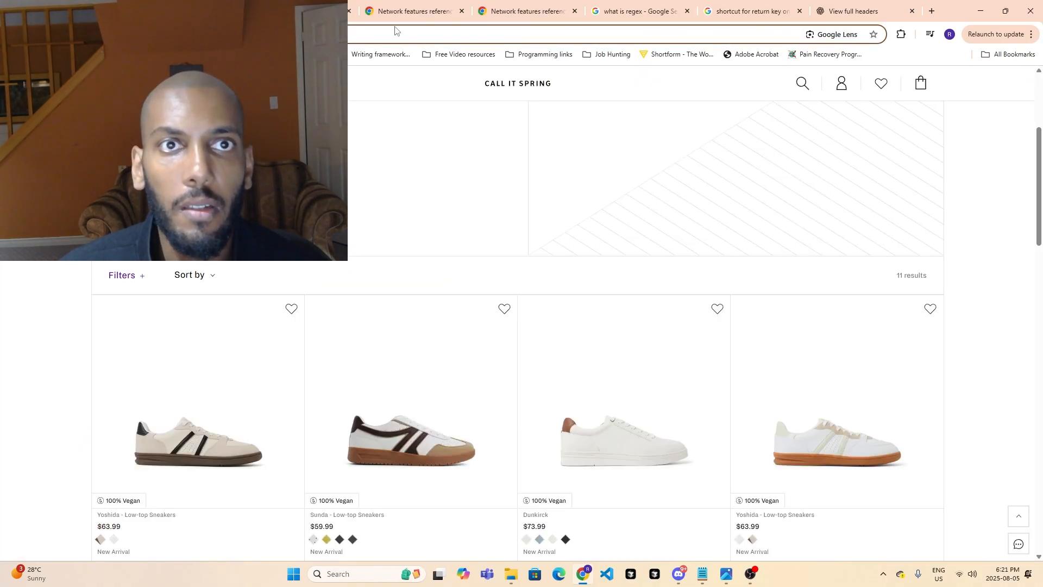
pyautogui.hotkey('ctrl', 'v')
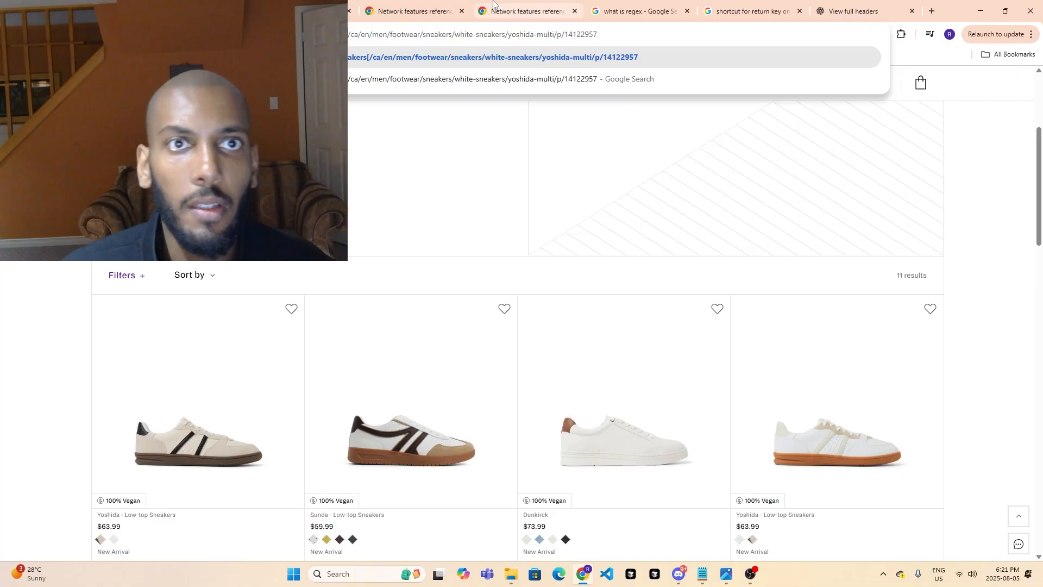
pyautogui.press('BackSpace')
pyautogui.press('Return')
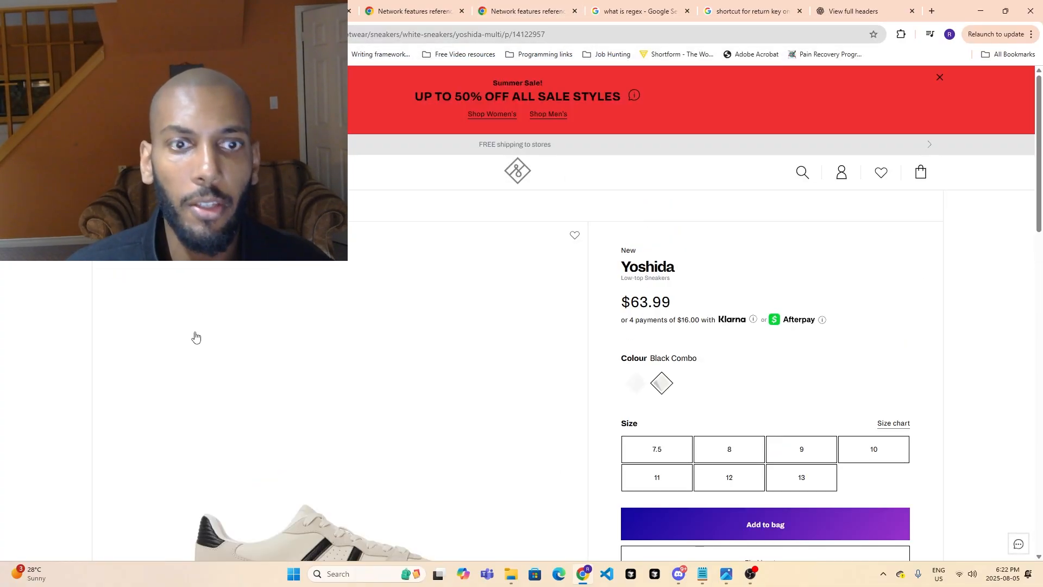
pyautogui.scroll(-1, 447, 328)
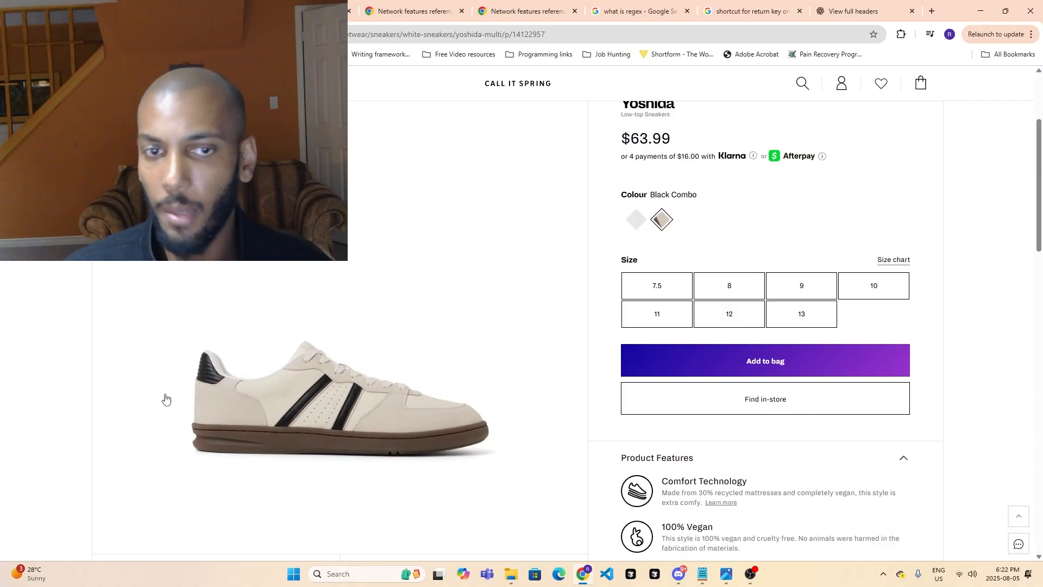
# - Look over the Yoshida product page and compare it with the first Yoshida entry in Make's parsed text
pyautogui.scroll(-3, 364, 345)
pyautogui.scroll(3, 364, 296)
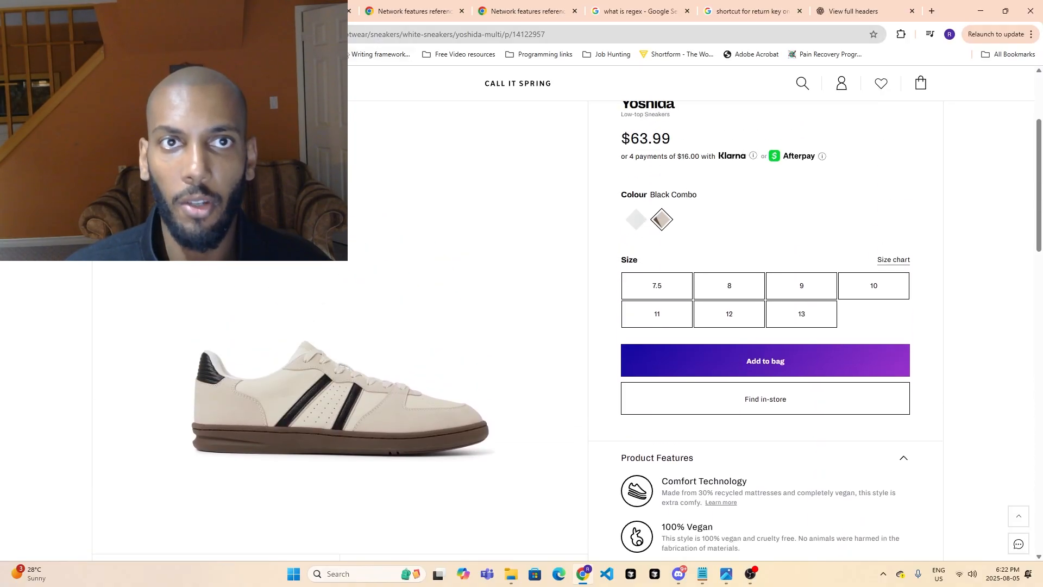
pyautogui.click(302, 11)
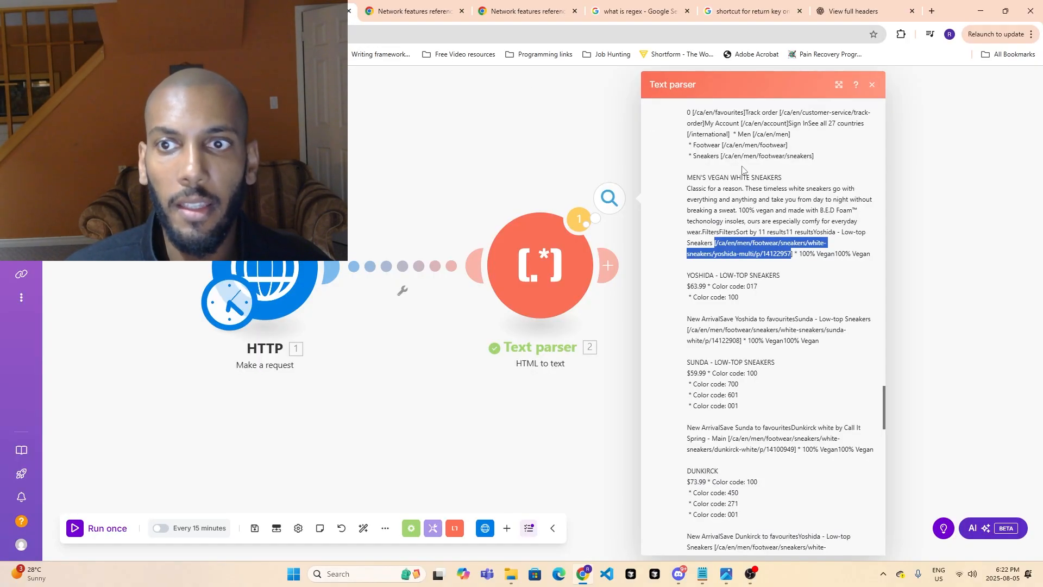
pyautogui.click(212, 11)
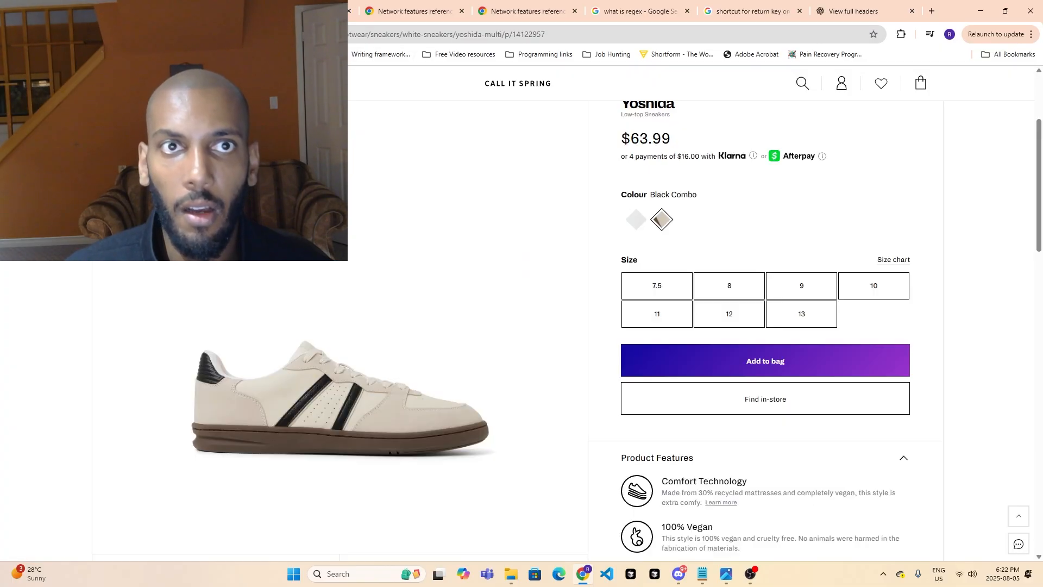
# - Enter the copied Yoshida link, ending in yoshida-multi/p/14122957, in the address of the Call It Spring white sneakers listing page
pyautogui.click(92, 11)
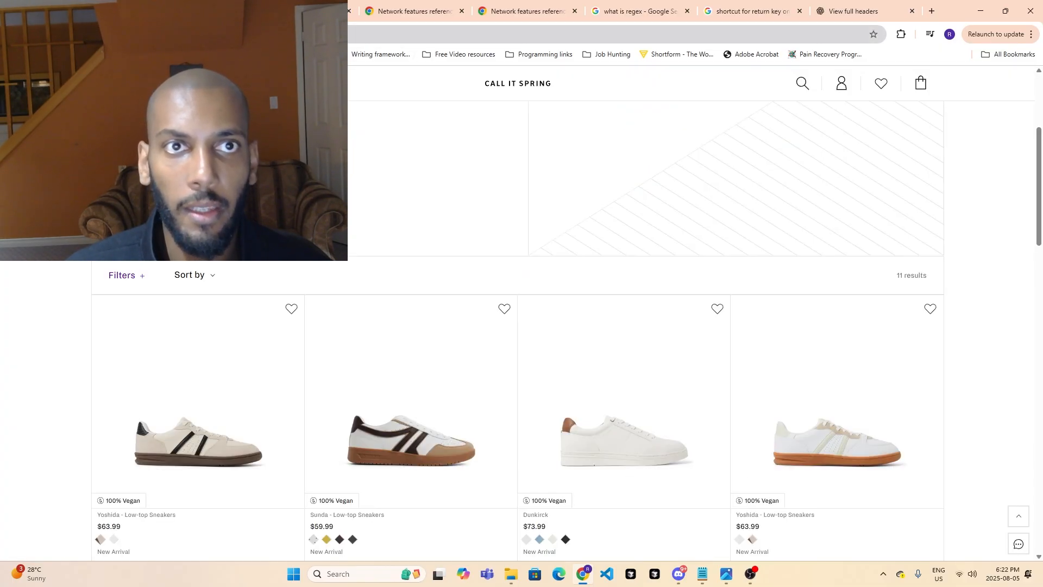
pyautogui.click(228, 34)
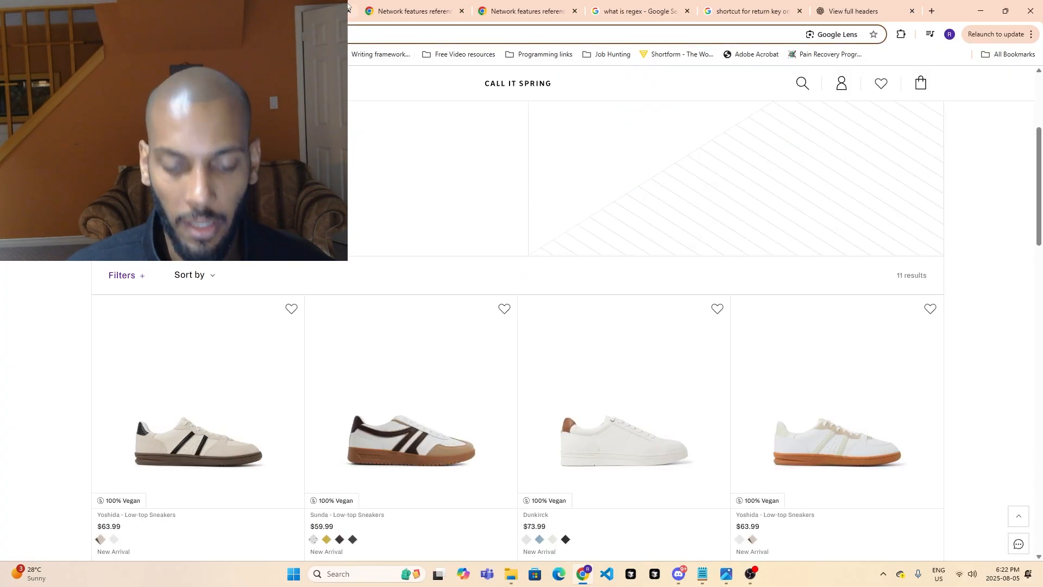
pyautogui.write('ca/en/men/footwear/sneakers/white-sneakers/yoshida-multi/p/14122957')
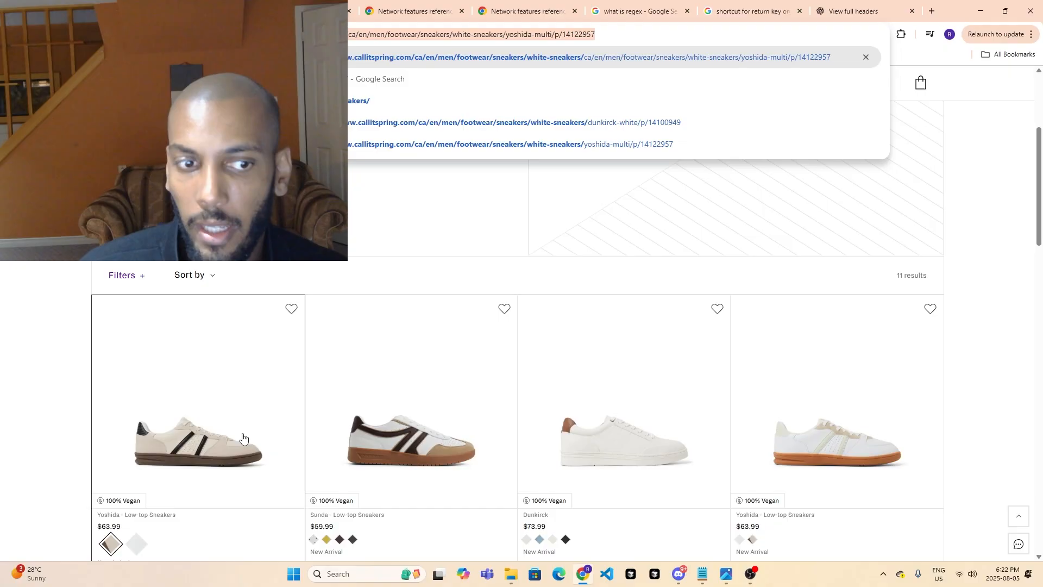
# - Switch to the Make scenario and examine the product entries following the first Yoshida, from Sunda through Riciardo, in the parsed text
pyautogui.click(298, 11)
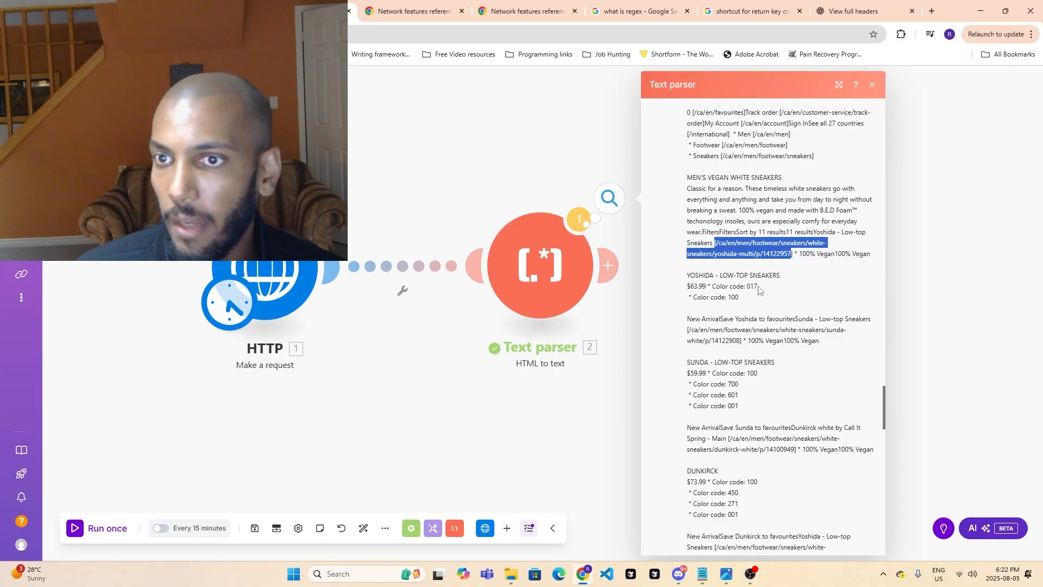
pyautogui.scroll(-2, 772, 249)
pyautogui.scroll(2, 771, 249)
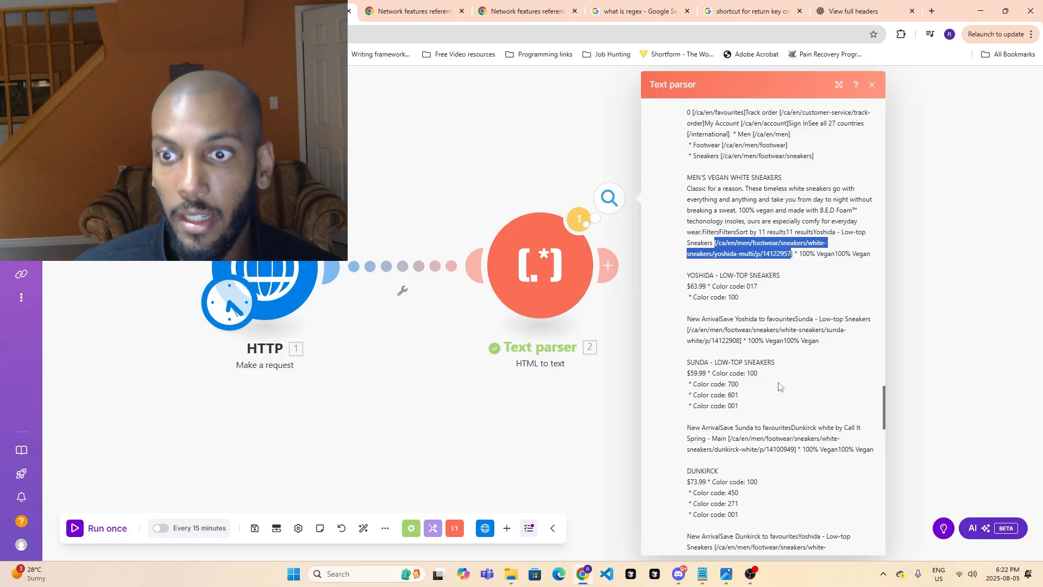
pyautogui.scroll(-4, 779, 409)
pyautogui.click(185, 11)
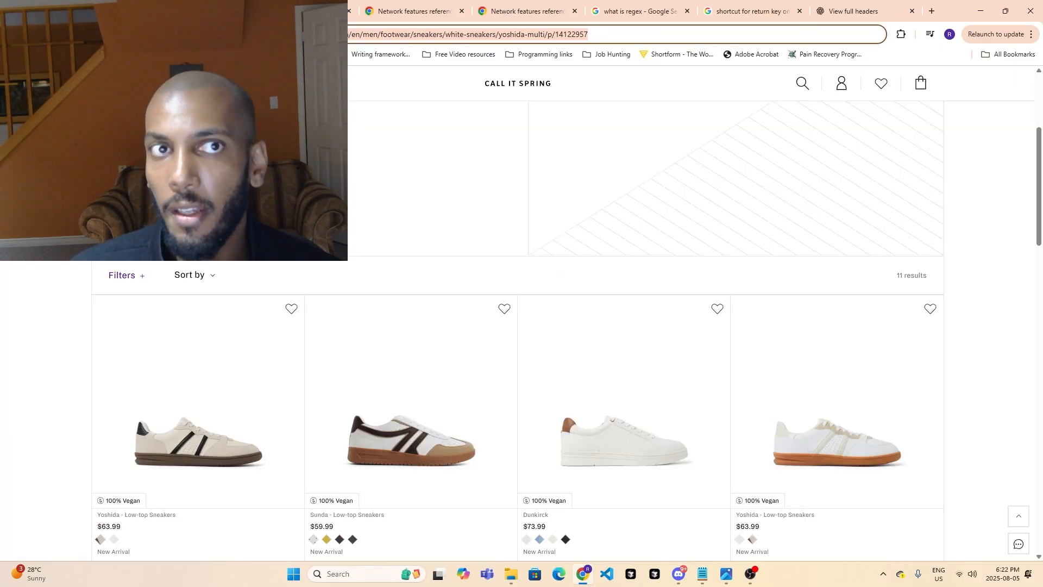
pyautogui.click(298, 11)
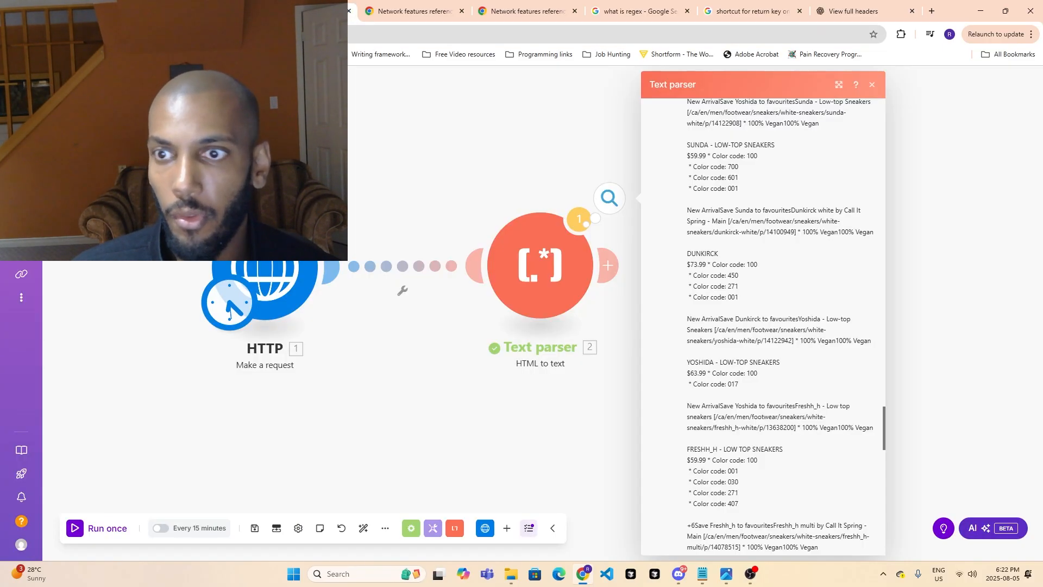
pyautogui.scroll(-5, 753, 308)
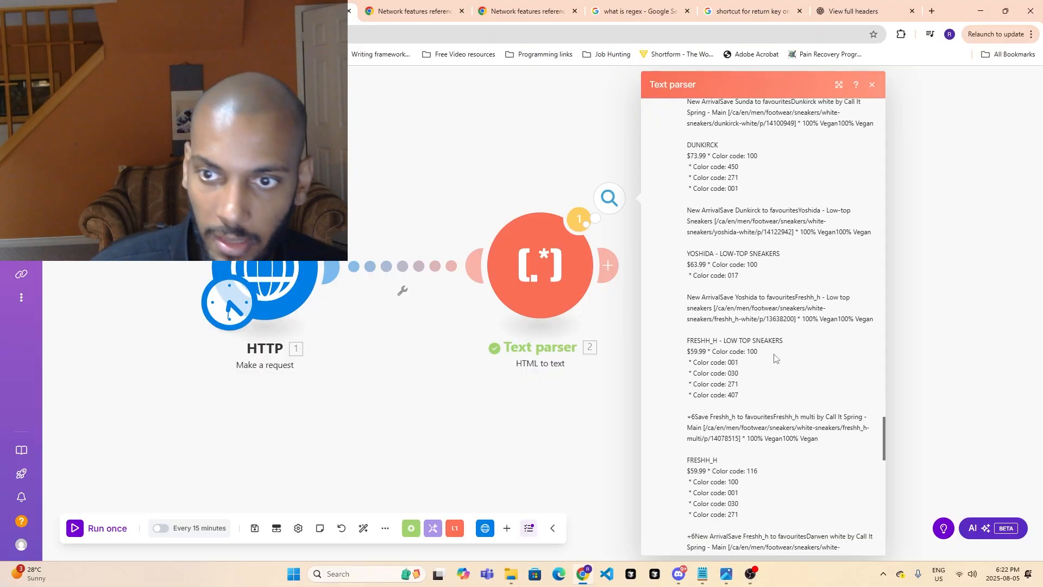
pyautogui.scroll(-1, 760, 373)
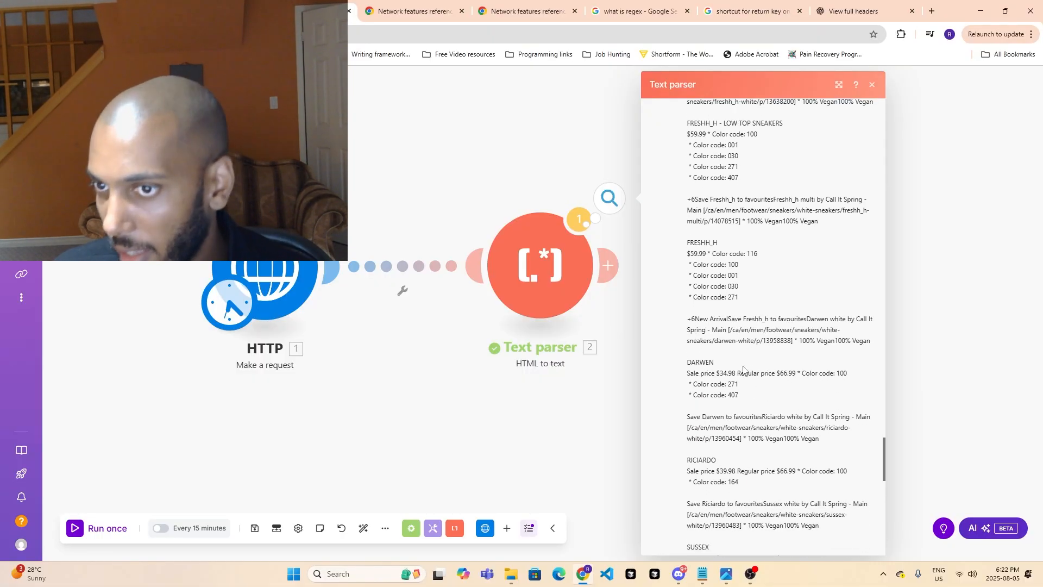
# - Compare the white sneakers listing with the parsed text and highlight the first Yoshida entry's price there
pyautogui.click(184, 11)
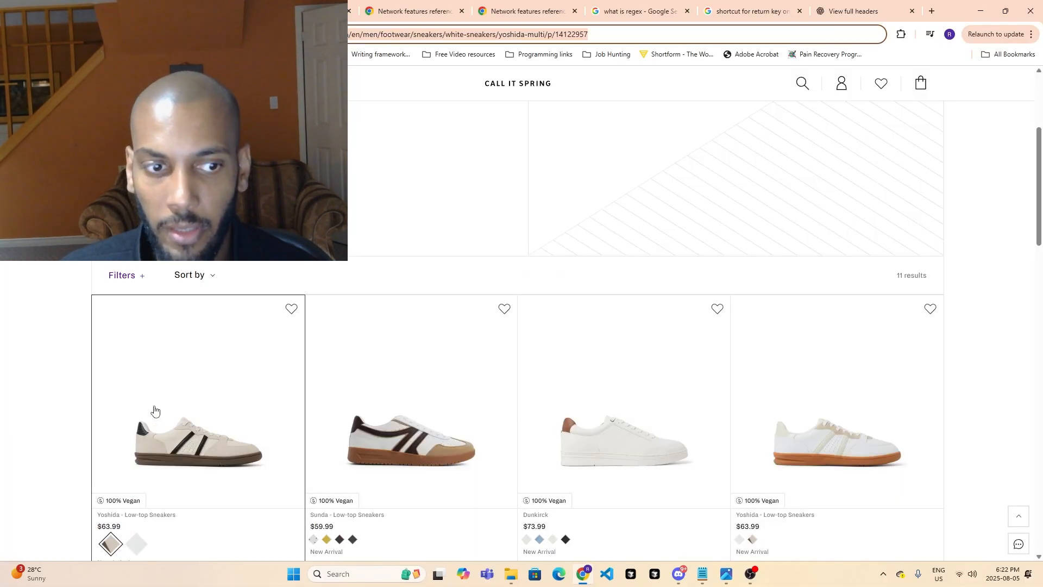
pyautogui.scroll(-3, 155, 412)
pyautogui.click(304, 11)
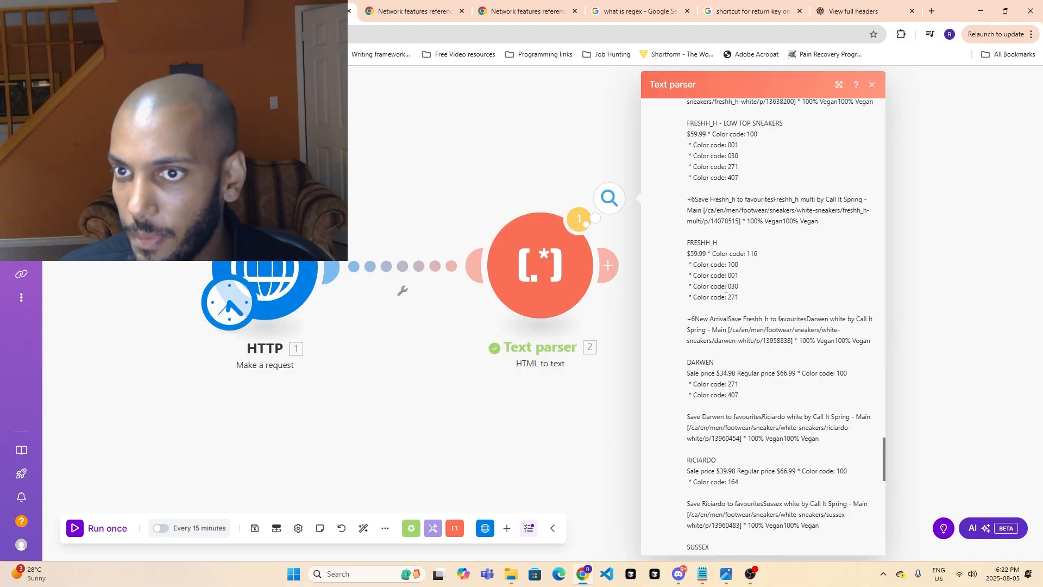
pyautogui.scroll(8, 725, 288)
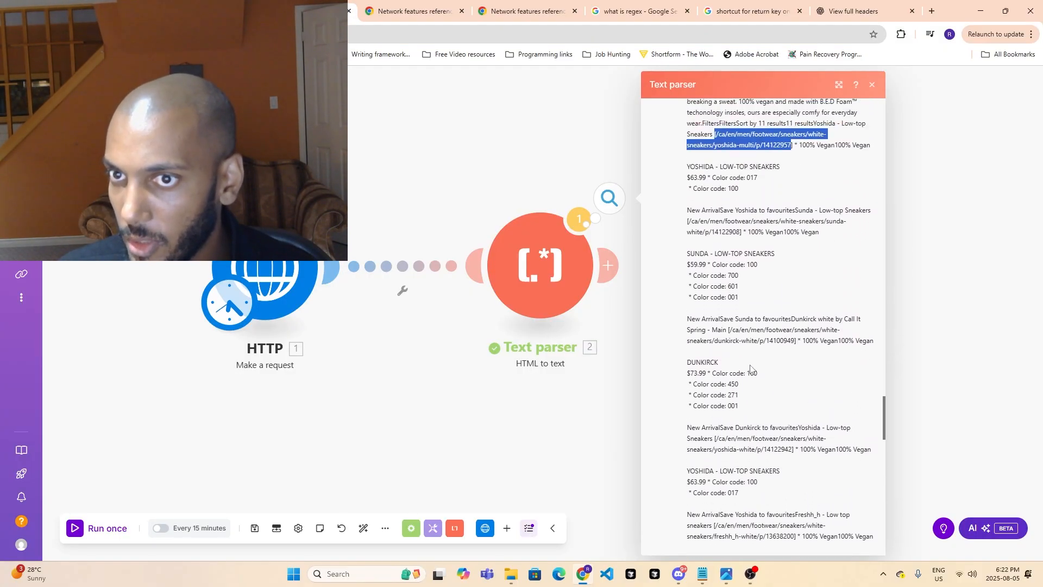
pyautogui.scroll(2, 752, 369)
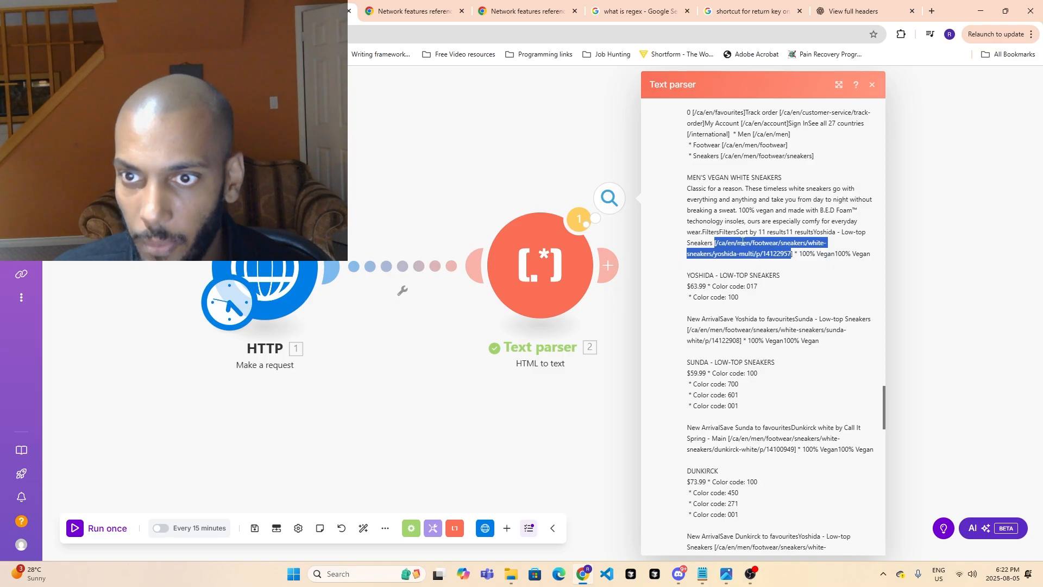
pyautogui.moveTo(690, 287); pyautogui.dragTo(704, 286)
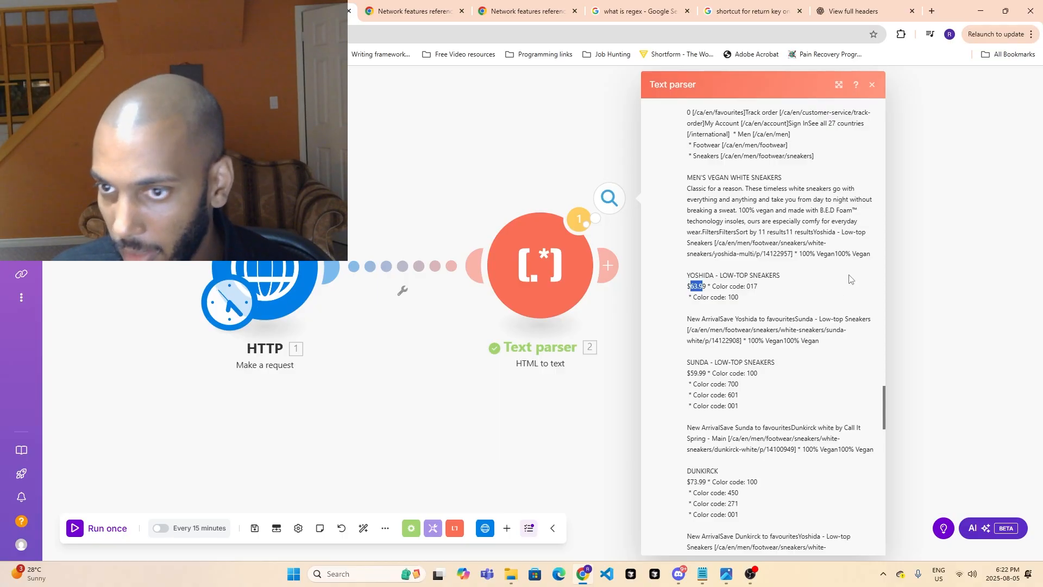
# - Open the Yoshida product page on Call It Spring and look through its price, features, details and photos
pyautogui.click(201, 11)
pyautogui.press('Return')
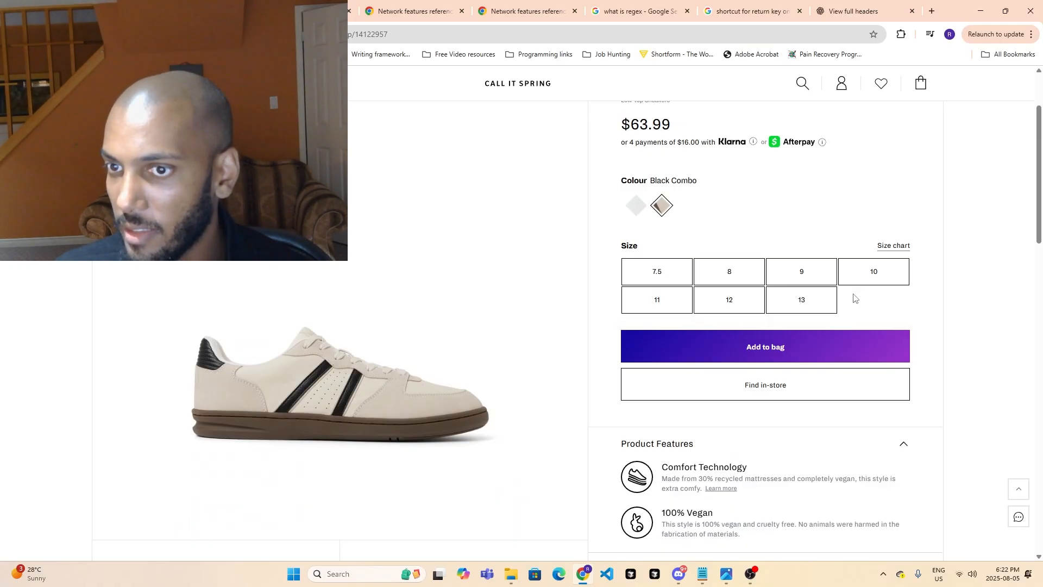
pyautogui.scroll(-4, 848, 310)
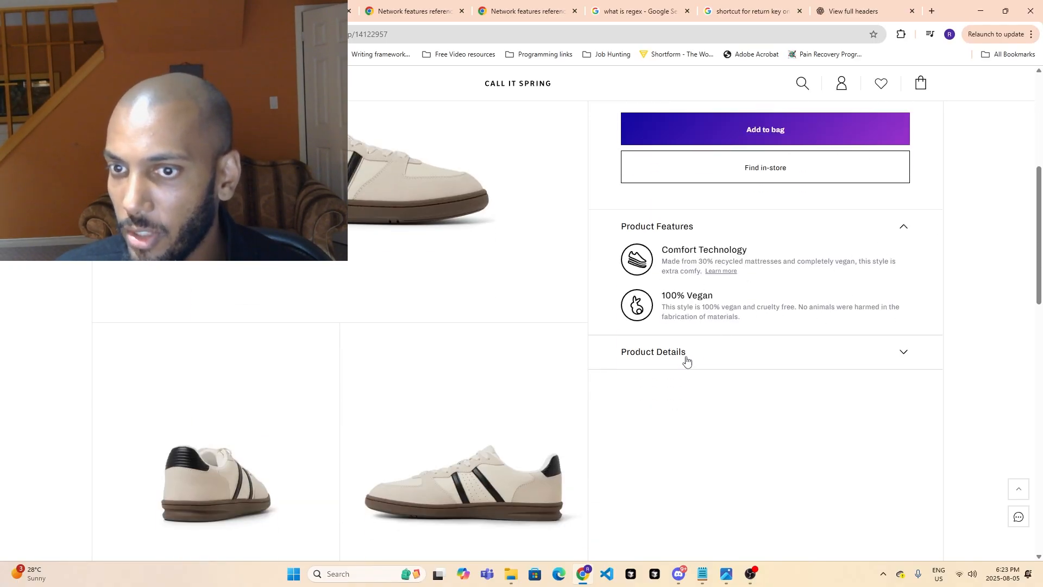
pyautogui.click(686, 360)
pyautogui.scroll(-10, 679, 353)
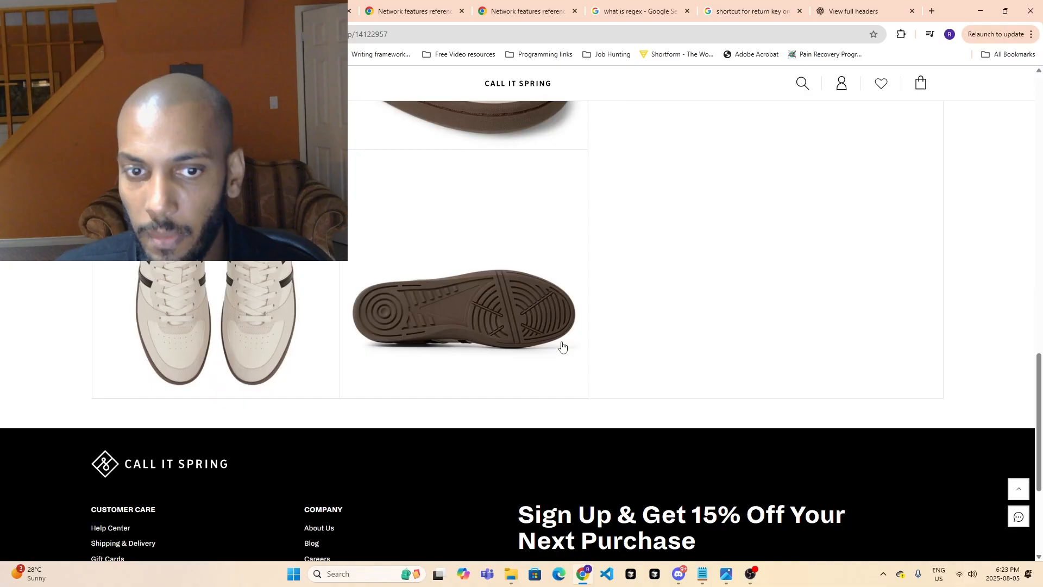
pyautogui.scroll(-4, 564, 358)
pyautogui.scroll(5, 565, 375)
# - Return to the Make scenario and close the Text parser module's output
pyautogui.click(304, 11)
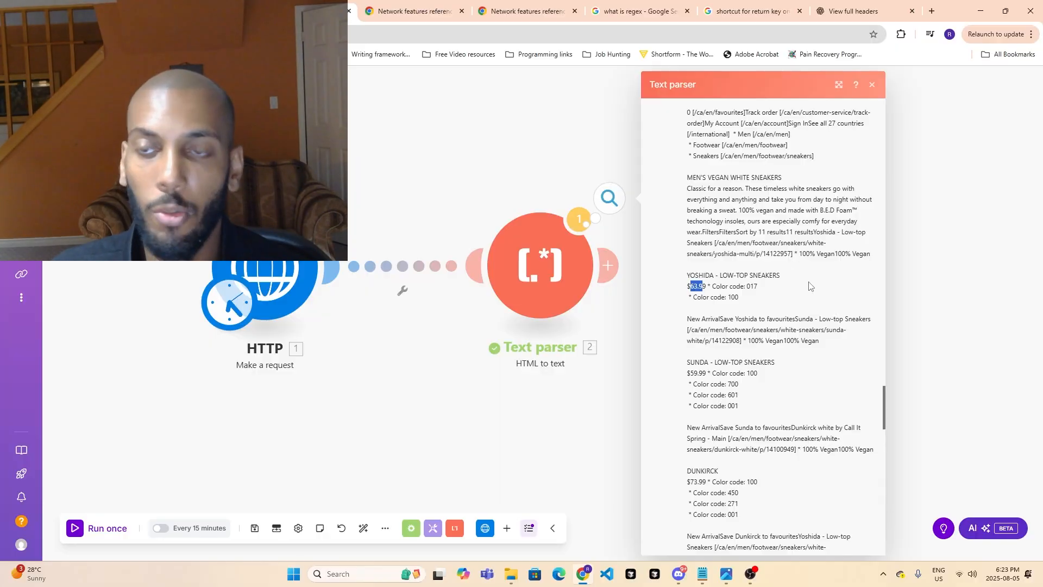
pyautogui.click(371, 156)
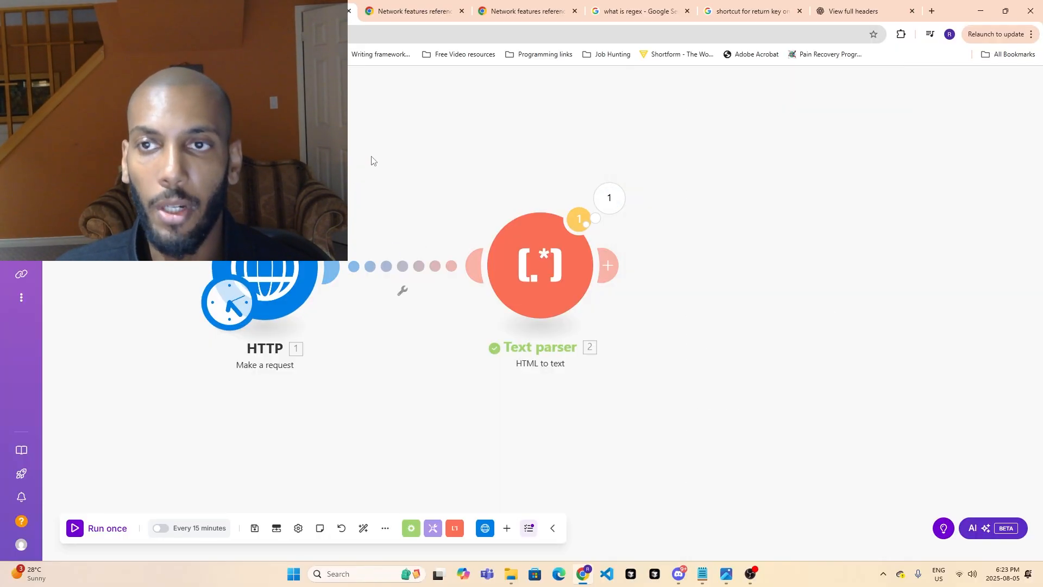
# - Go back from the Yoshida product page to the white sneakers listing and review all the products on it
pyautogui.click(190, 11)
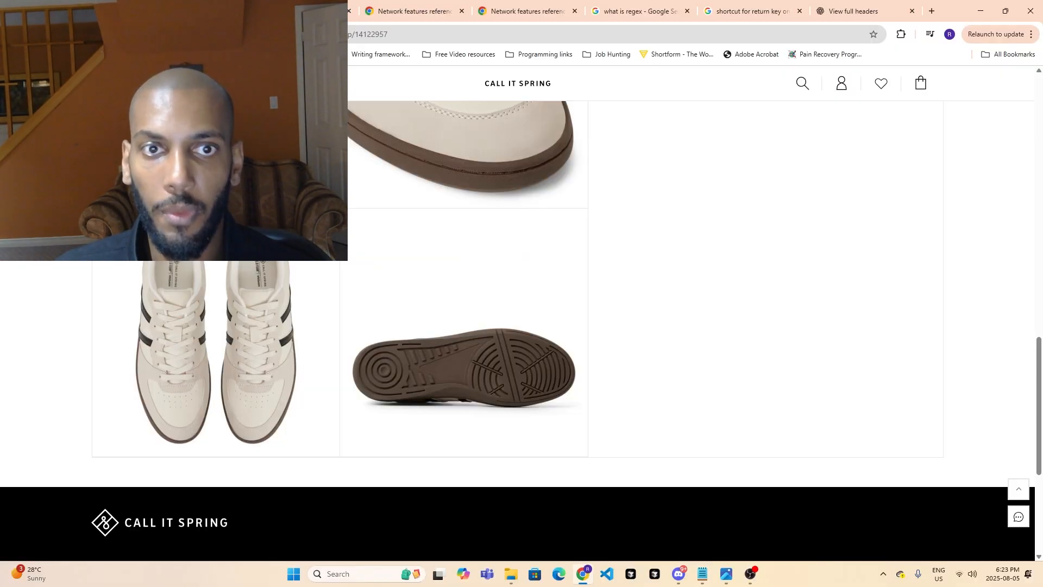
pyautogui.scroll(4, 217, 163)
pyautogui.hotkey('alt', 'Left')
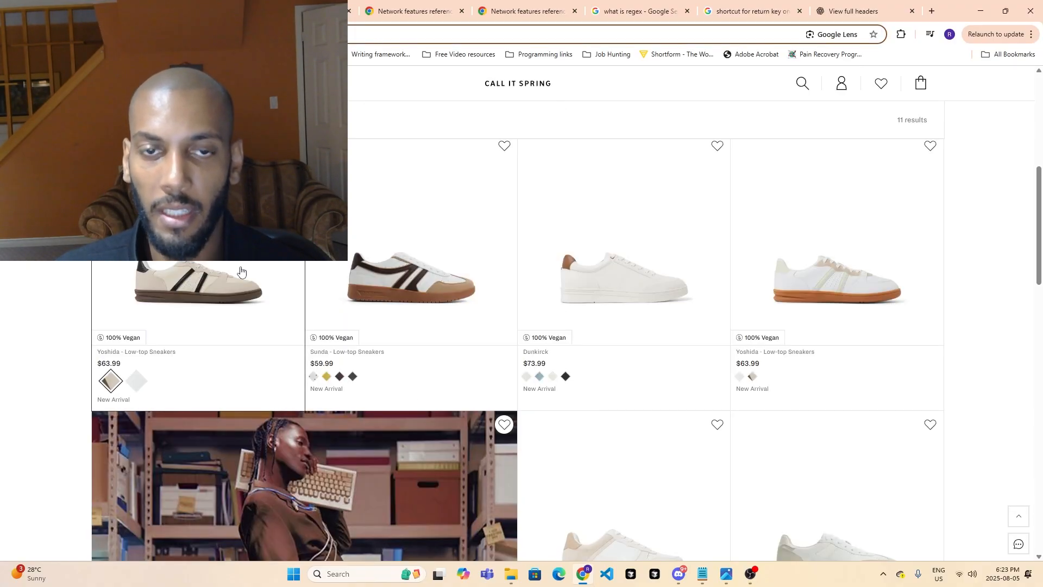
pyautogui.scroll(-3, 685, 294)
pyautogui.scroll(-6, 721, 380)
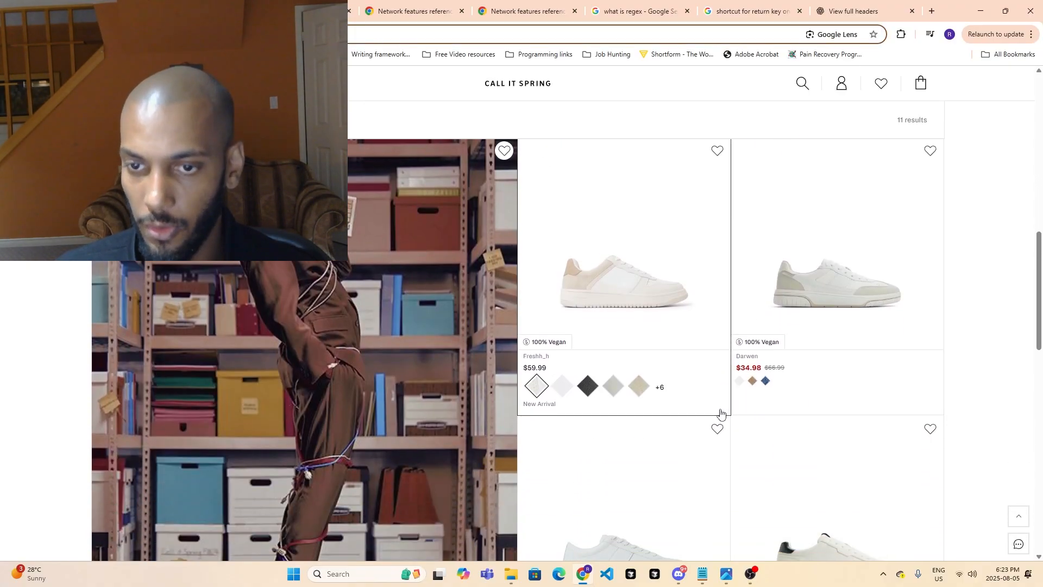
pyautogui.scroll(-5, 630, 391)
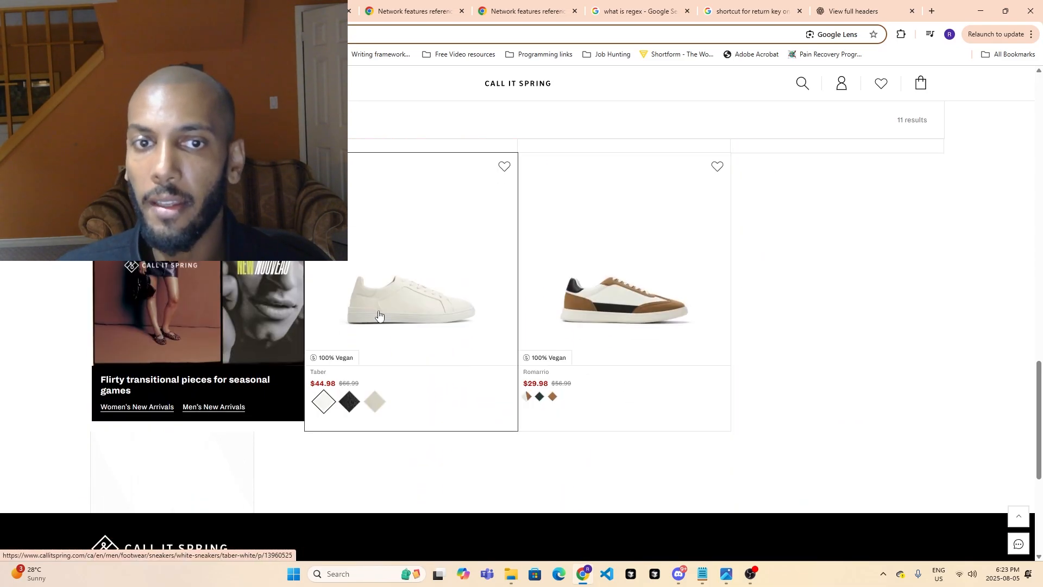
pyautogui.scroll(5, 375, 318)
pyautogui.scroll(5, 375, 317)
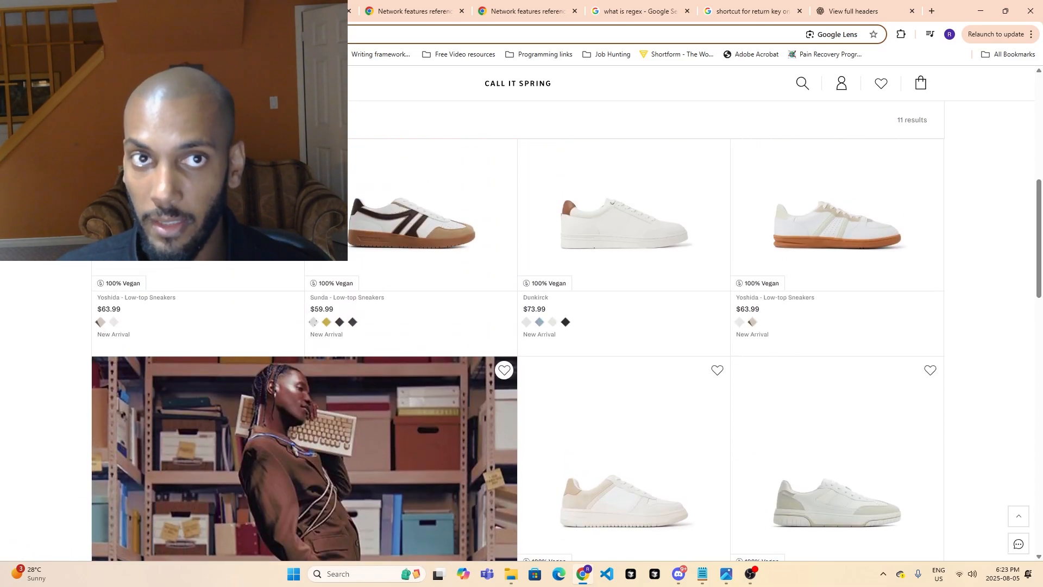
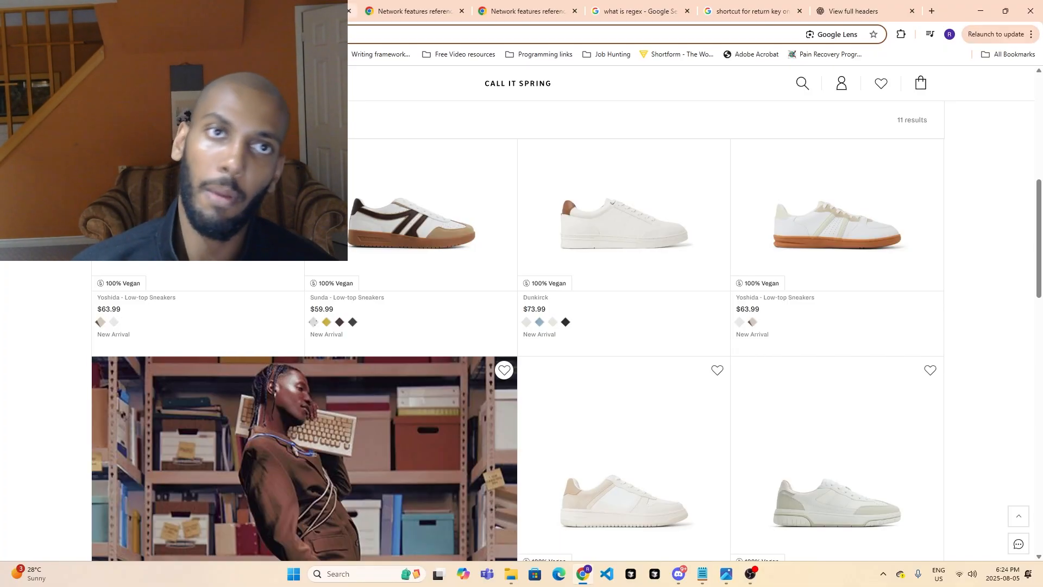
# - Return to the Make scenario, open the Text parser's run output and look over the HTTP module's actions, including running it alone
pyautogui.click(304, 11)
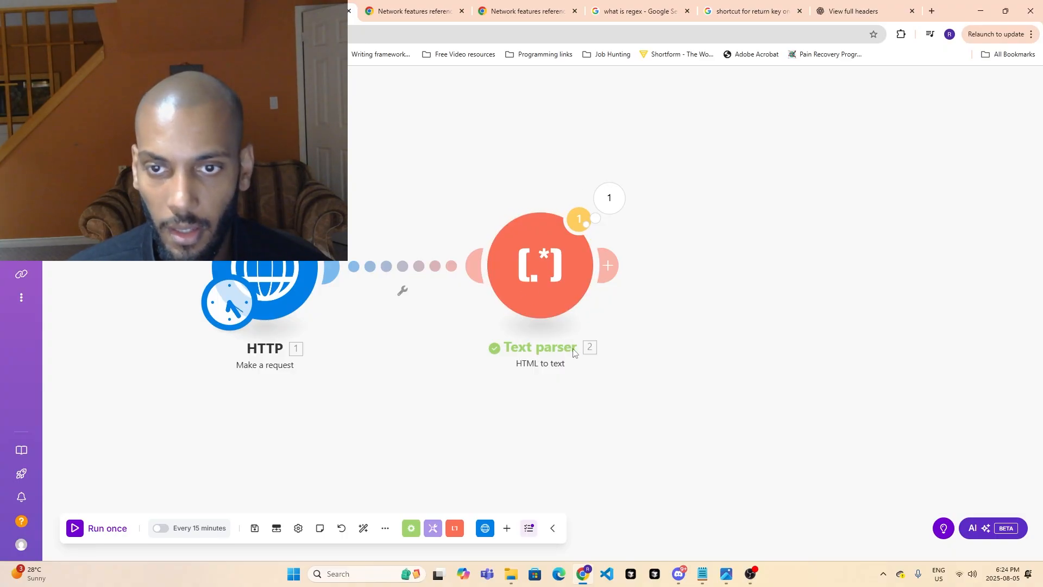
pyautogui.click(609, 201)
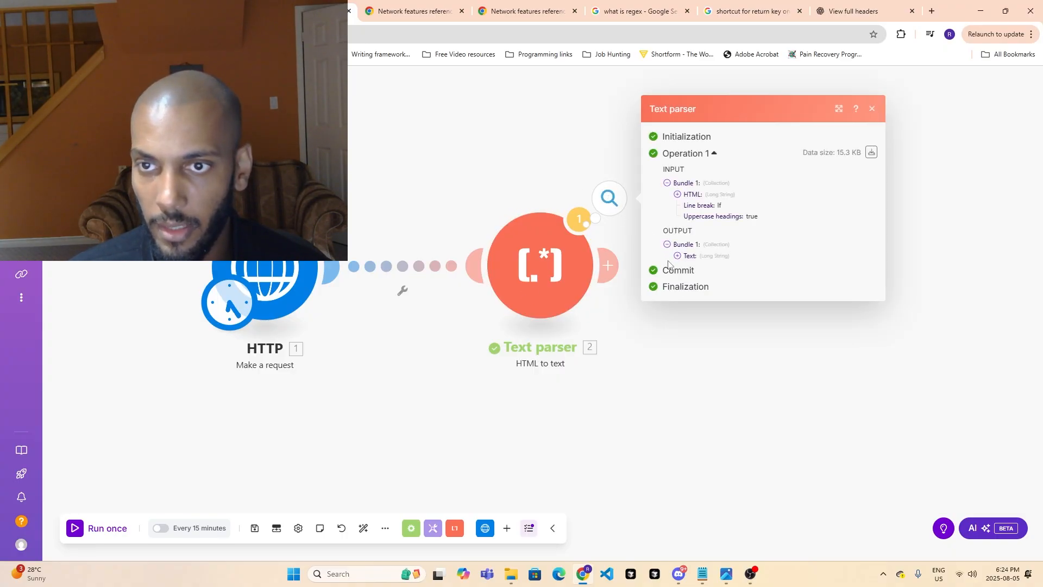
pyautogui.rightClick(298, 255)
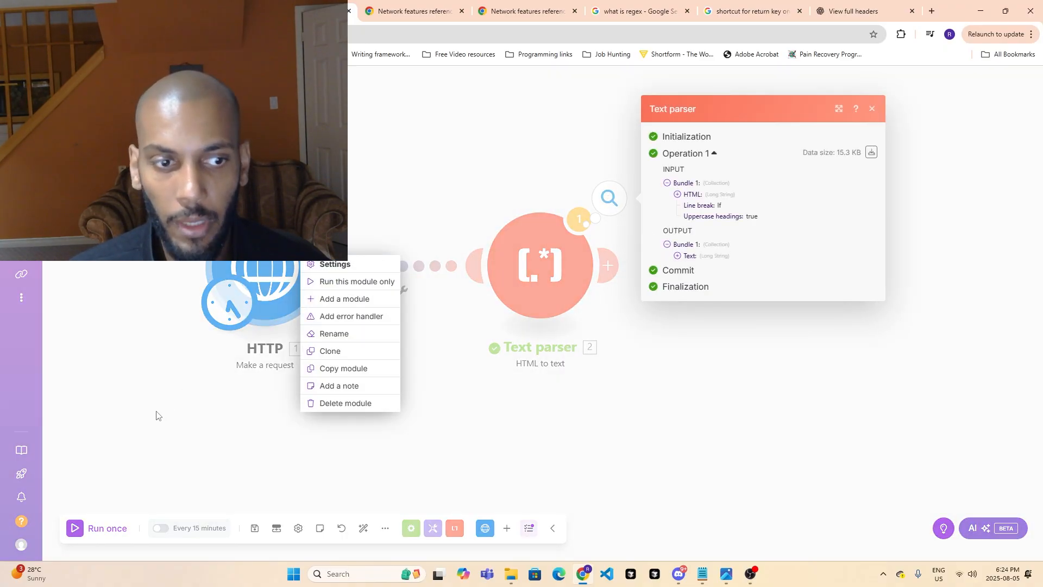
pyautogui.click(155, 413)
pyautogui.rightClick(280, 283)
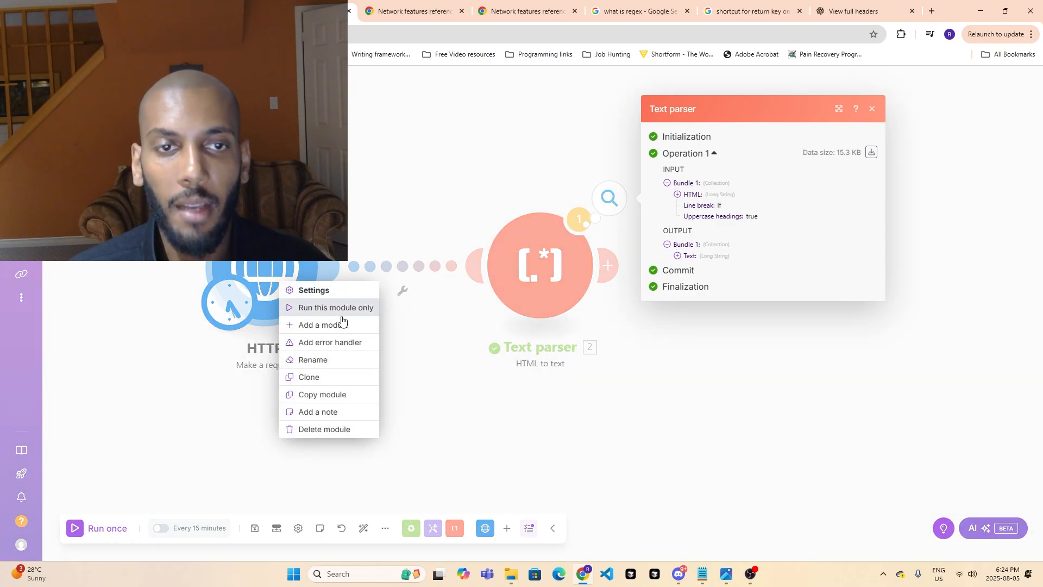
pyautogui.click(451, 356)
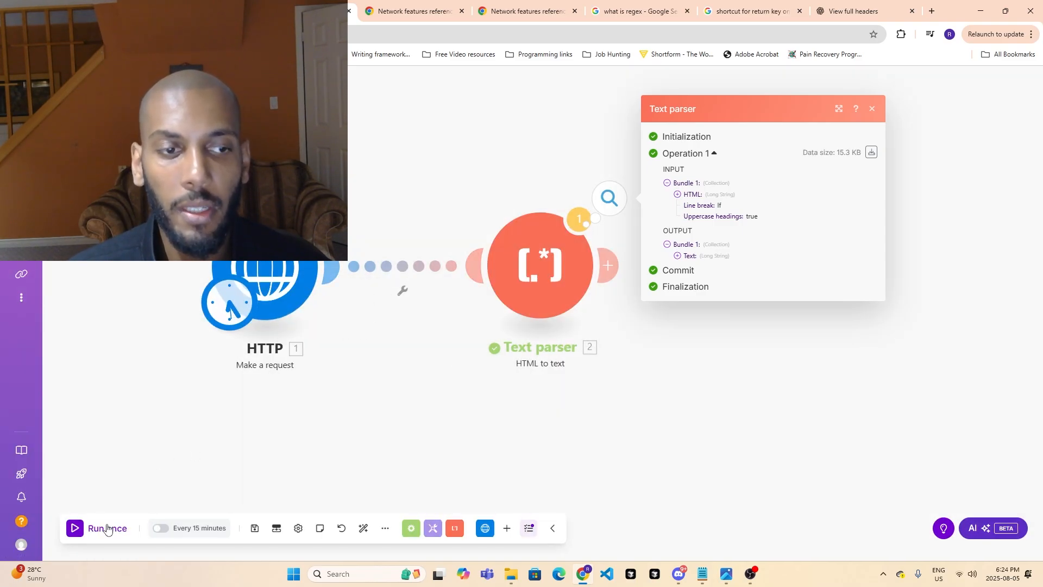
pyautogui.rightClick(283, 279)
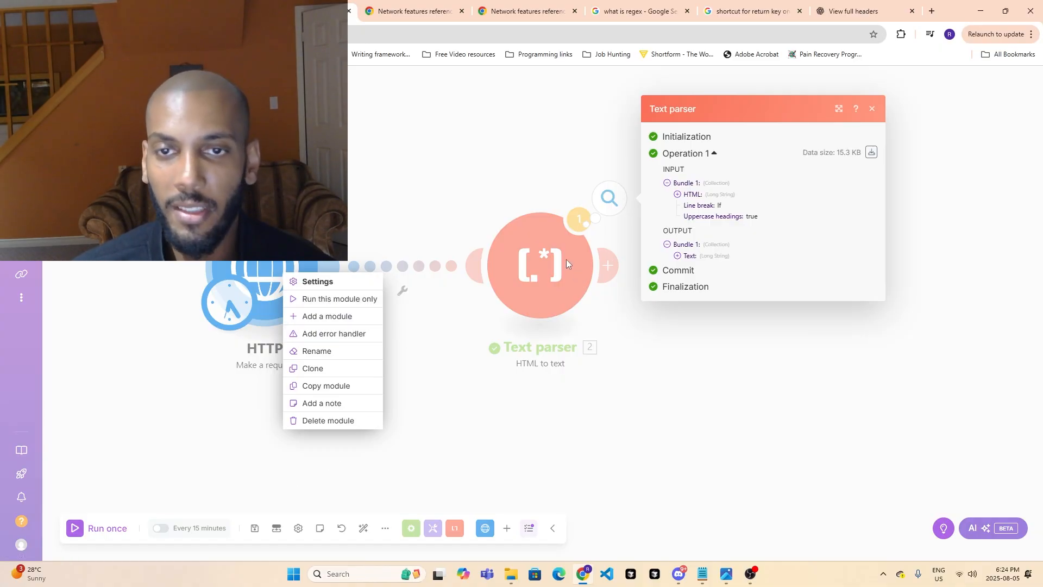
pyautogui.click(602, 419)
# - Run the whole scenario once and review the white sneaker entries in the Text parser's output text
pyautogui.click(88, 527)
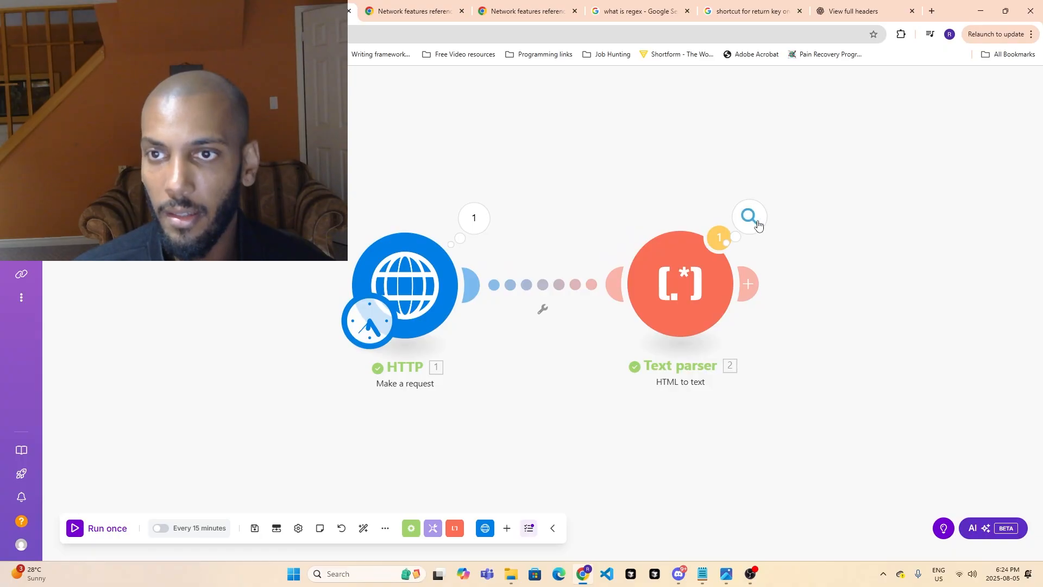
pyautogui.click(758, 223)
pyautogui.click(827, 276)
pyautogui.scroll(-5, 881, 316)
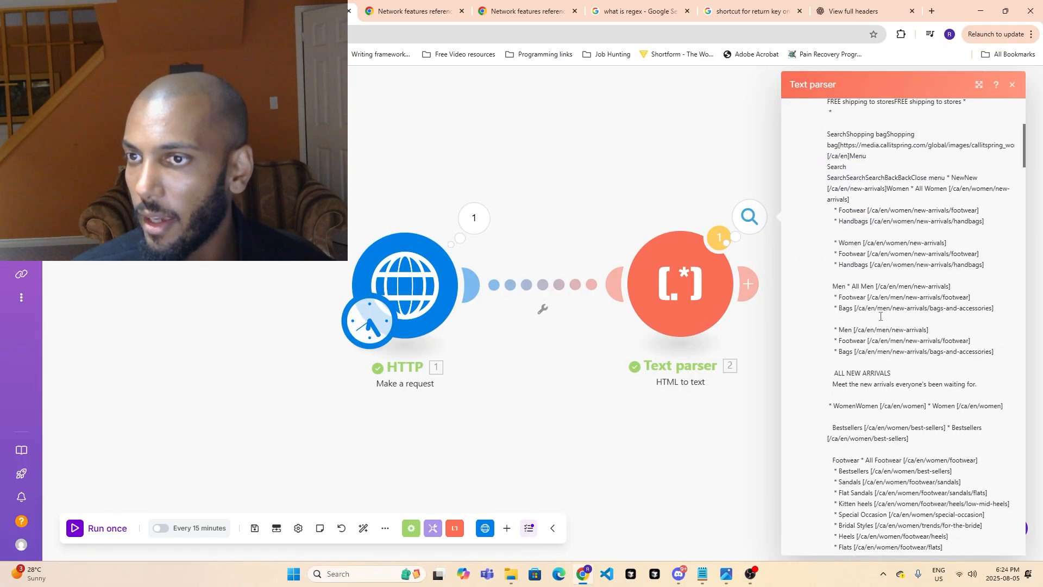
pyautogui.scroll(-15, 881, 316)
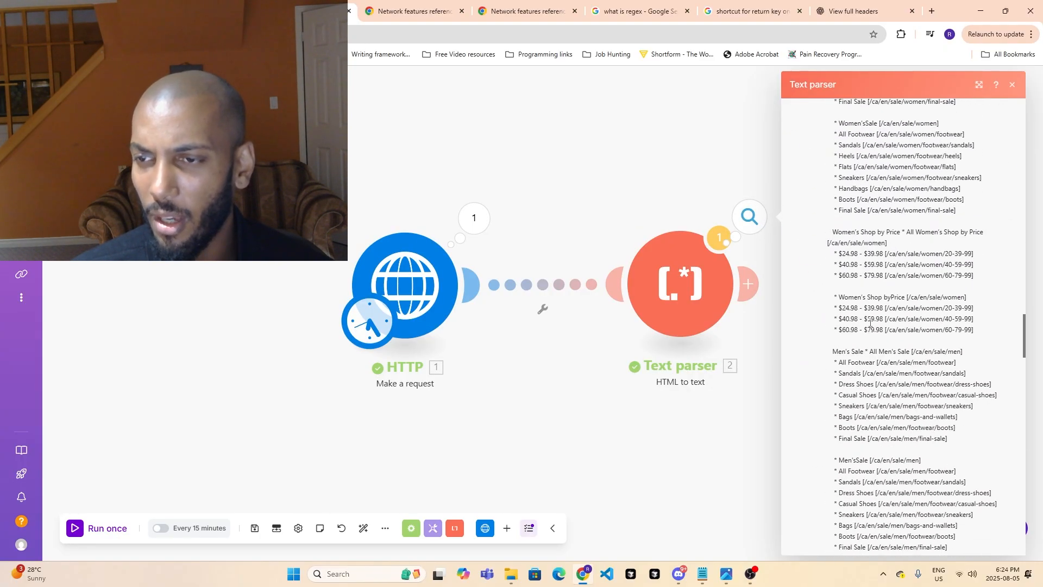
pyautogui.scroll(-15, 870, 323)
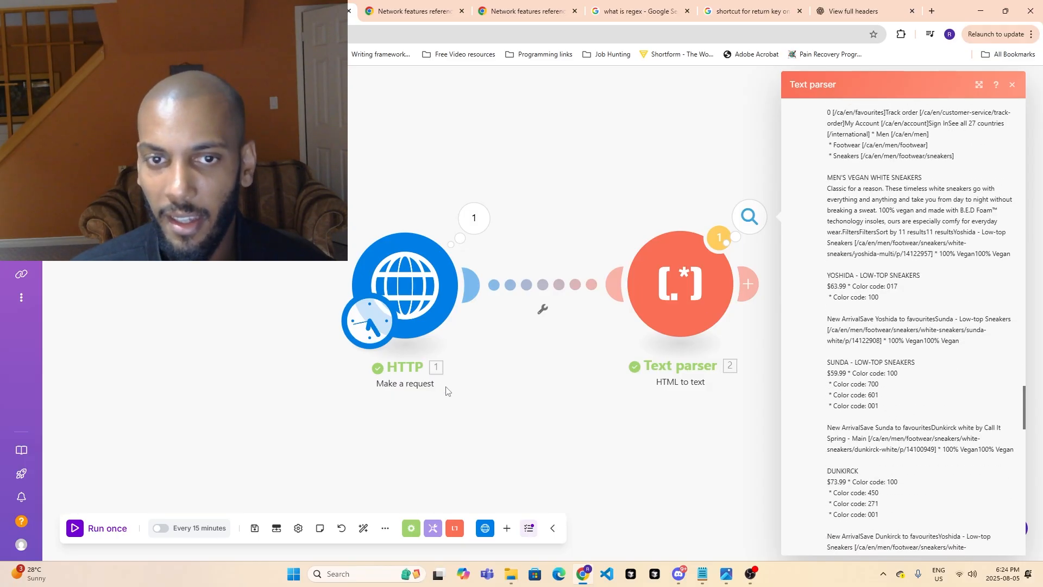
# - Close the Text parser's output and examine the HTTP module's option to run only that module
pyautogui.click(582, 395)
pyautogui.rightClick(450, 273)
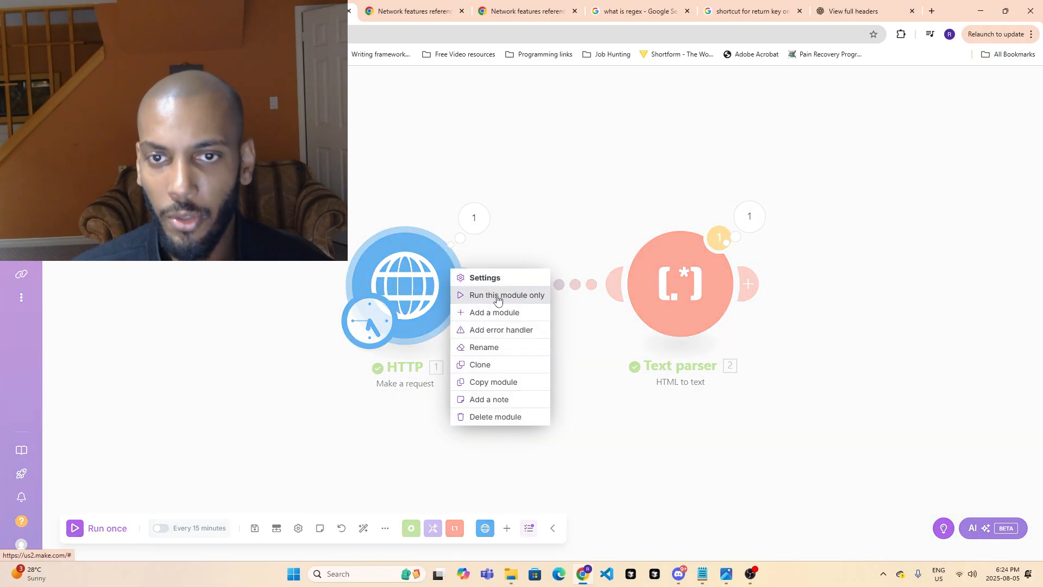
pyautogui.click(625, 452)
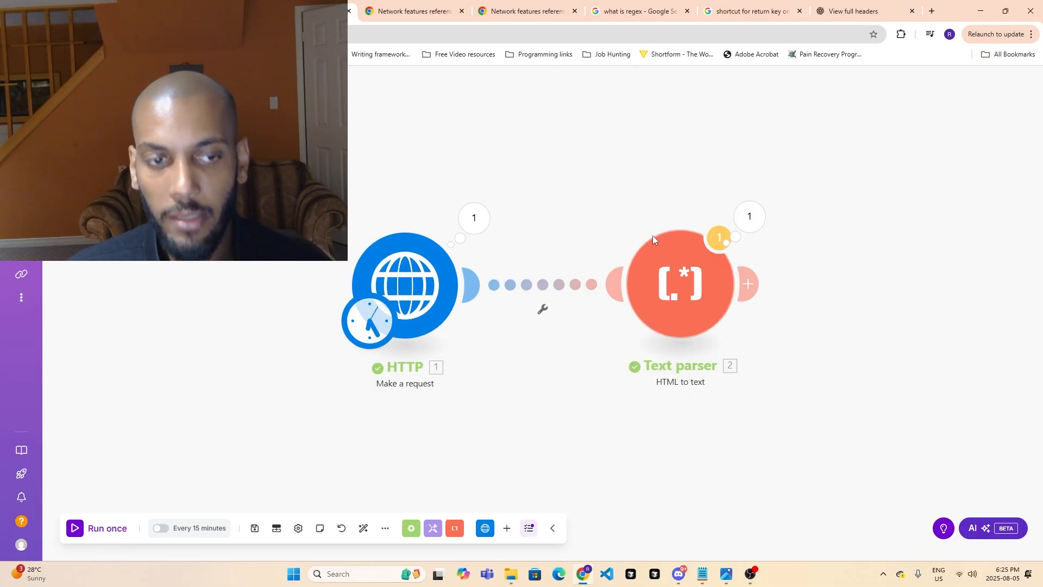
pyautogui.rightClick(399, 299)
pyautogui.click(426, 210)
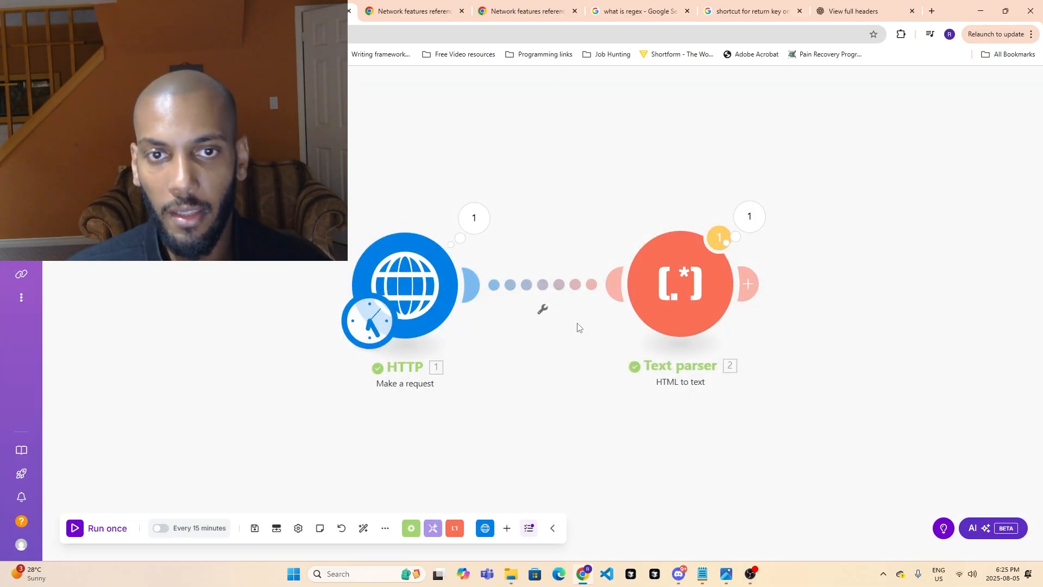
pyautogui.rightClick(390, 290)
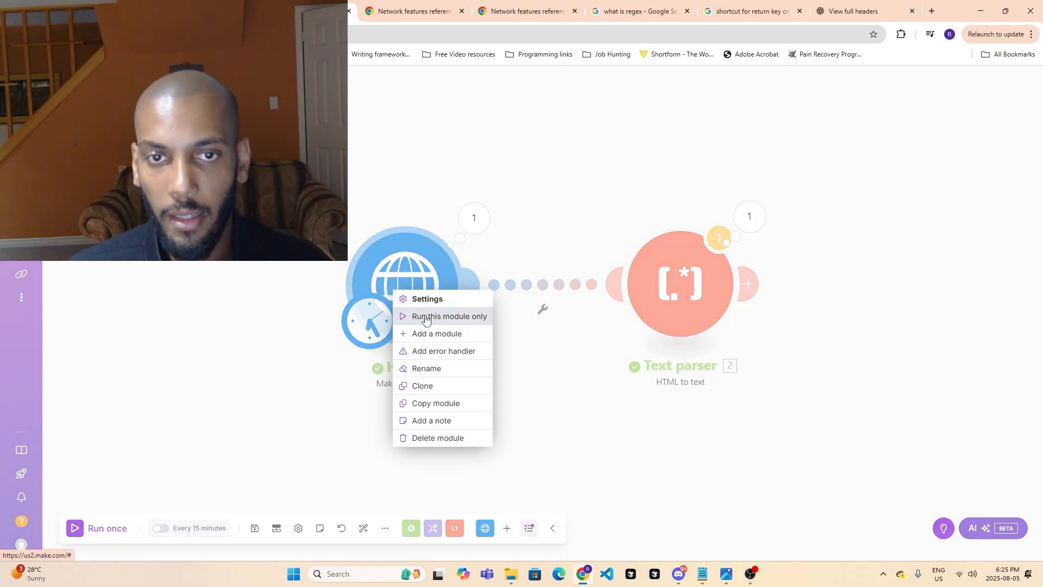
pyautogui.click(614, 392)
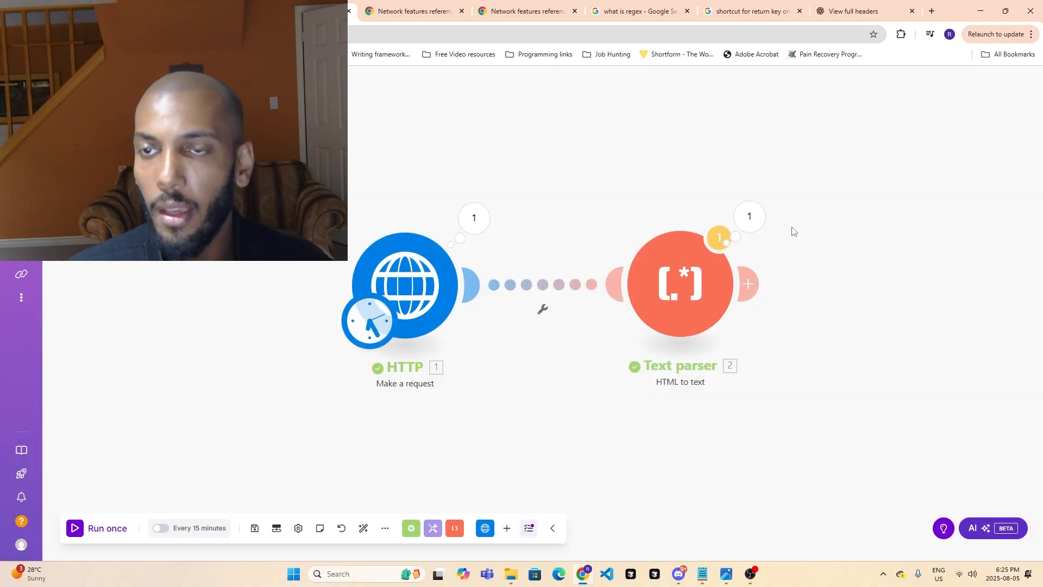
# - View the Text parser's run output and its warning message, and dismiss the message without changes
pyautogui.click(762, 218)
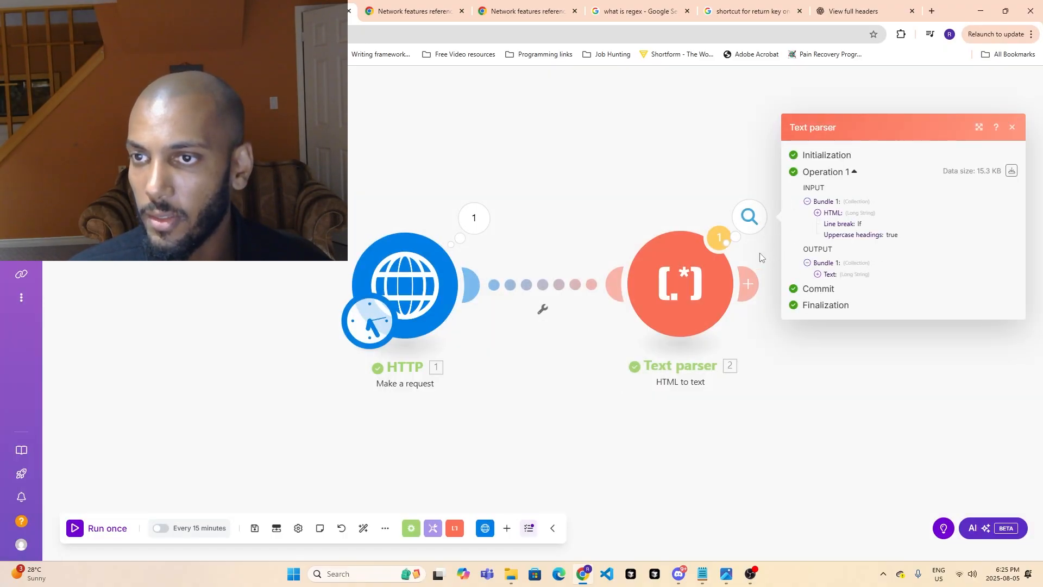
pyautogui.click(719, 238)
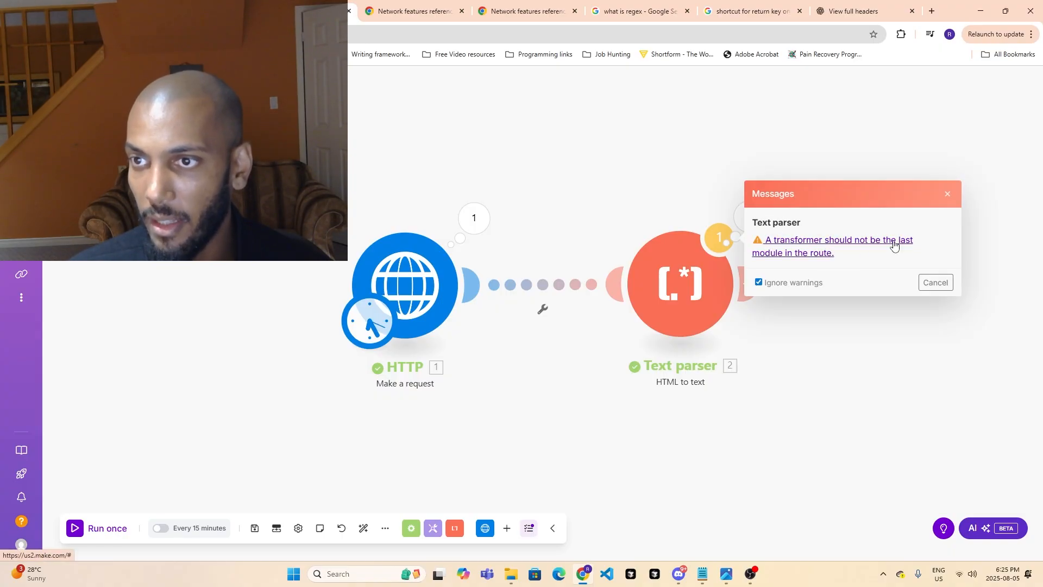
pyautogui.click(938, 285)
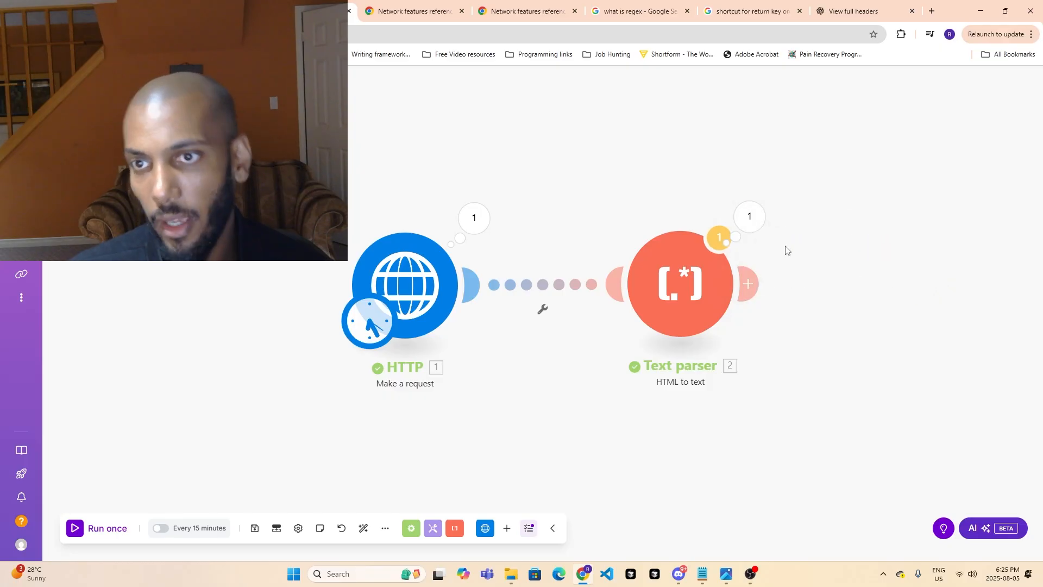
pyautogui.moveTo(915, 403); pyautogui.dragTo(713, 386)
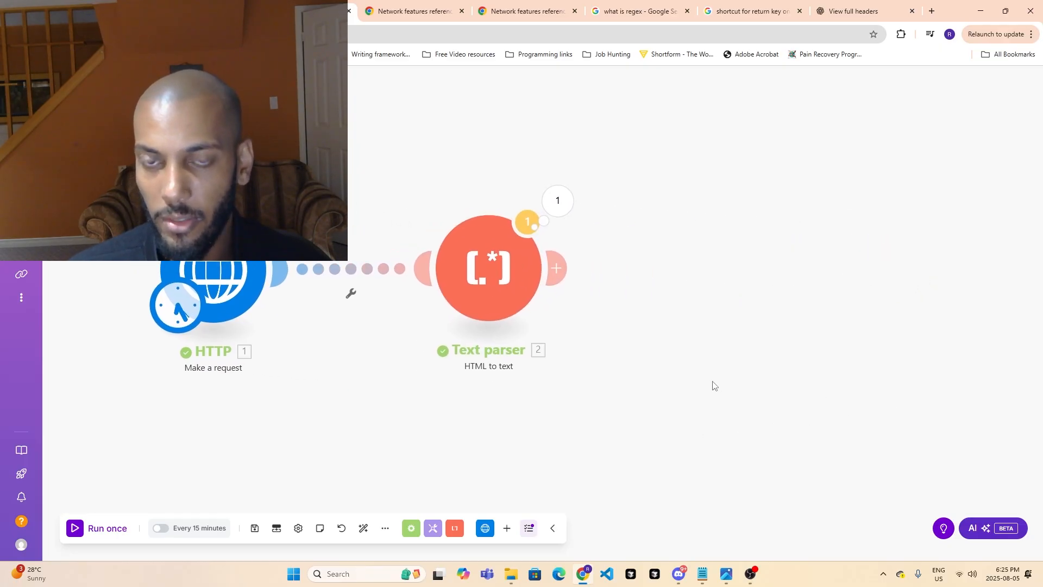
pyautogui.click(556, 268)
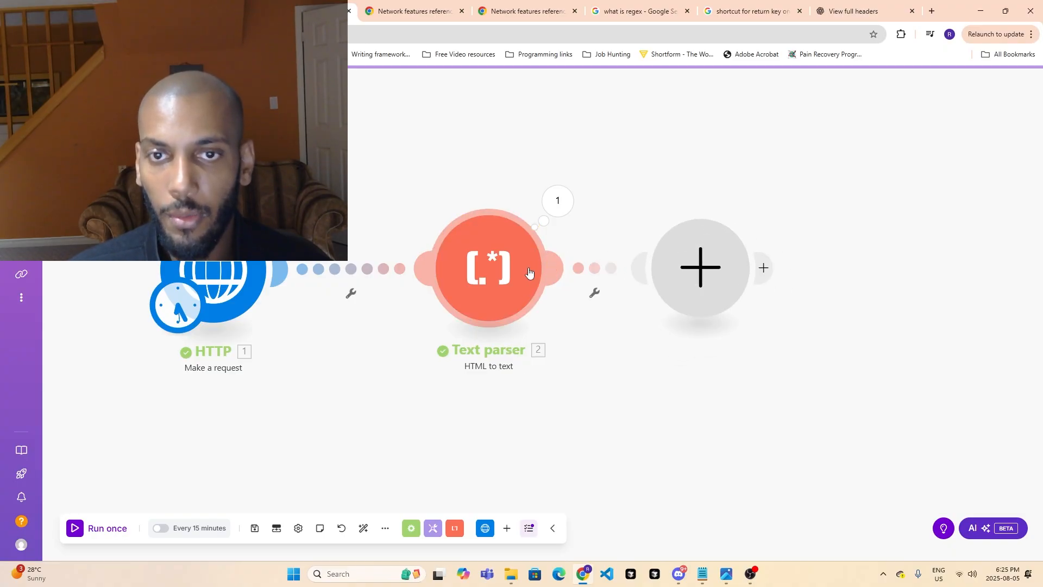
pyautogui.click(479, 267)
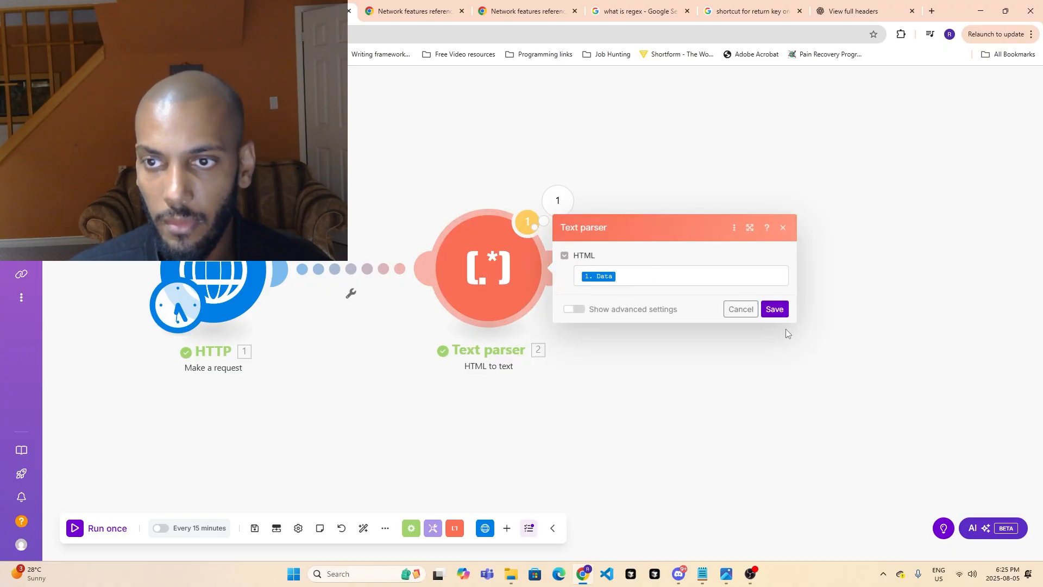
pyautogui.click(744, 308)
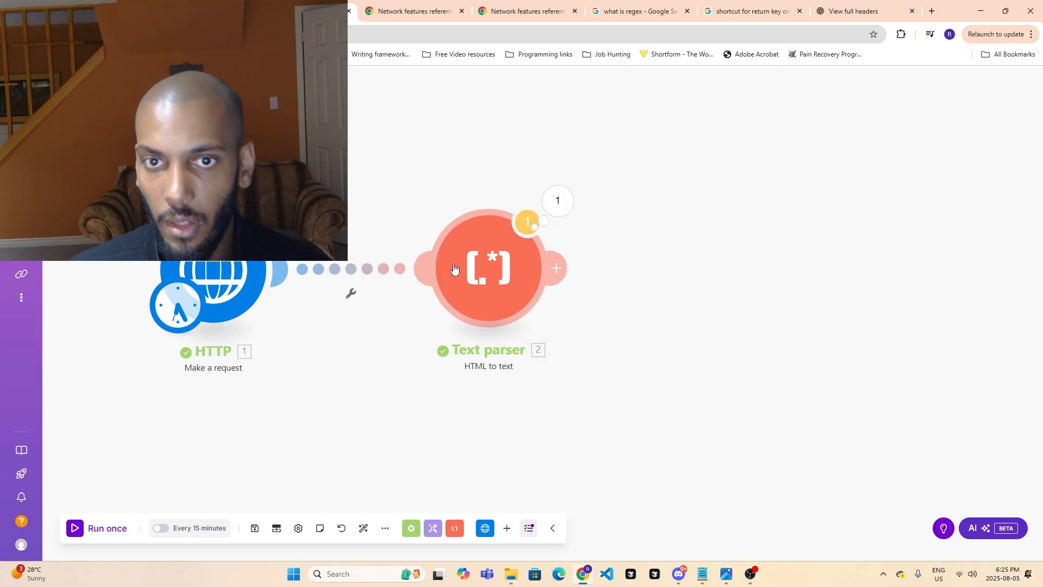
pyautogui.rightClick(478, 261)
# - Expand the Text parser's output text and highlight the link path of the first Yoshida product
pyautogui.click(557, 200)
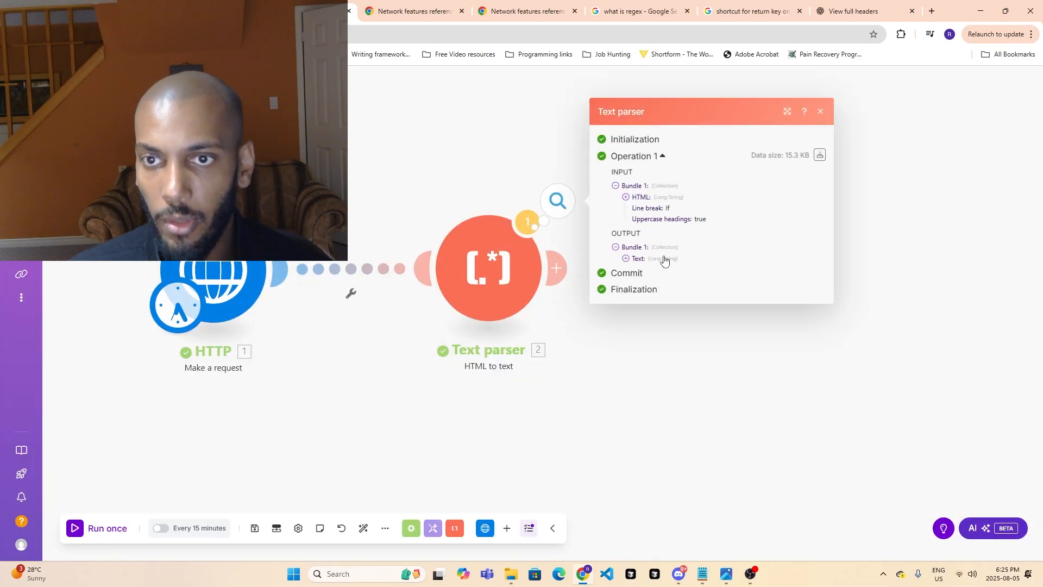
pyautogui.click(625, 258)
pyautogui.scroll(-10, 696, 351)
pyautogui.scroll(-15, 695, 352)
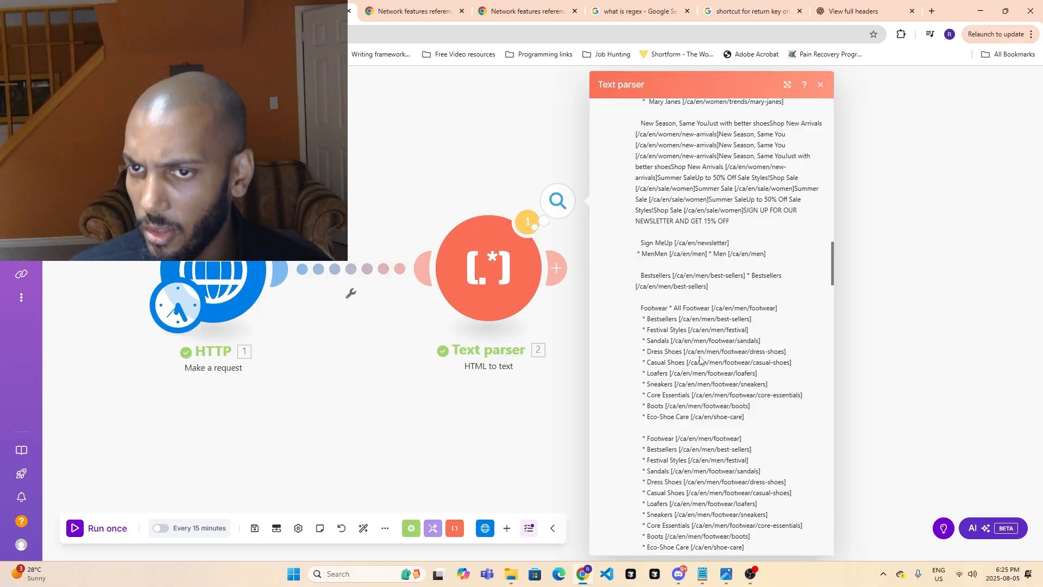
pyautogui.scroll(-4, 712, 383)
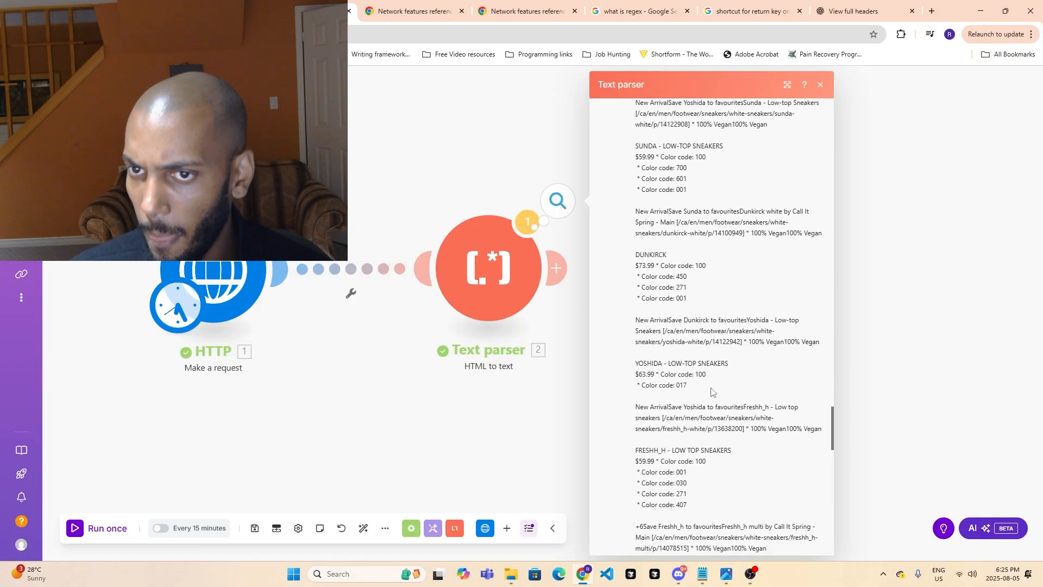
pyautogui.scroll(3, 714, 377)
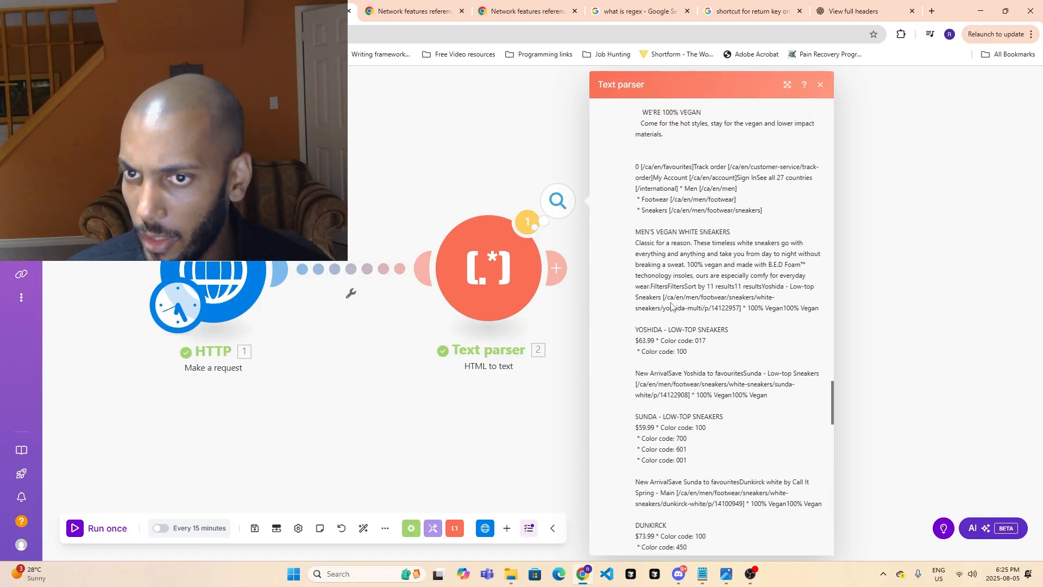
pyautogui.moveTo(664, 297); pyautogui.dragTo(739, 308)
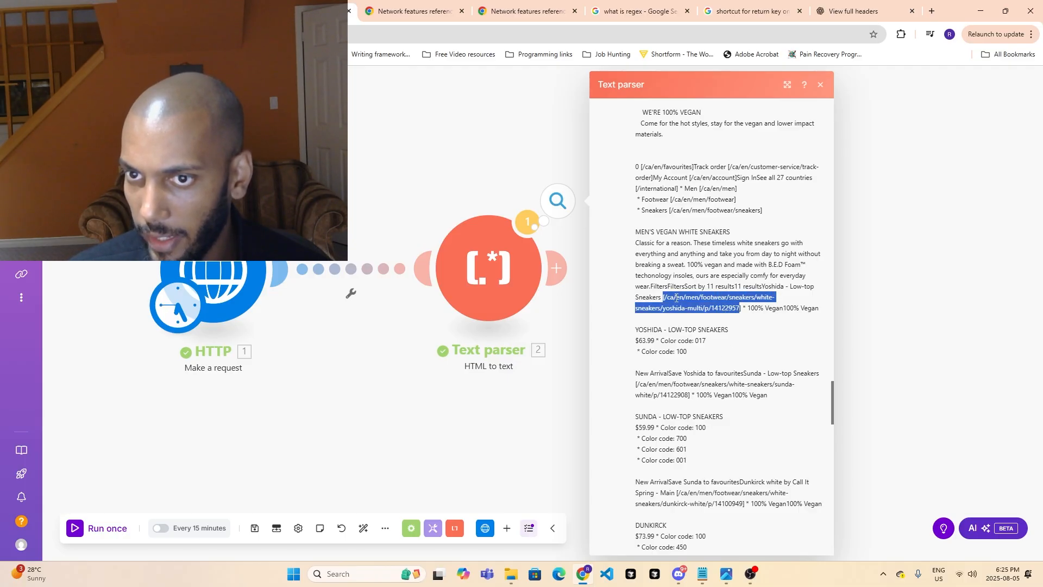
# - Highlight the link paths of the Dunkirck entry and the second Yoshida entry in the parsed text
pyautogui.scroll(-2, 695, 322)
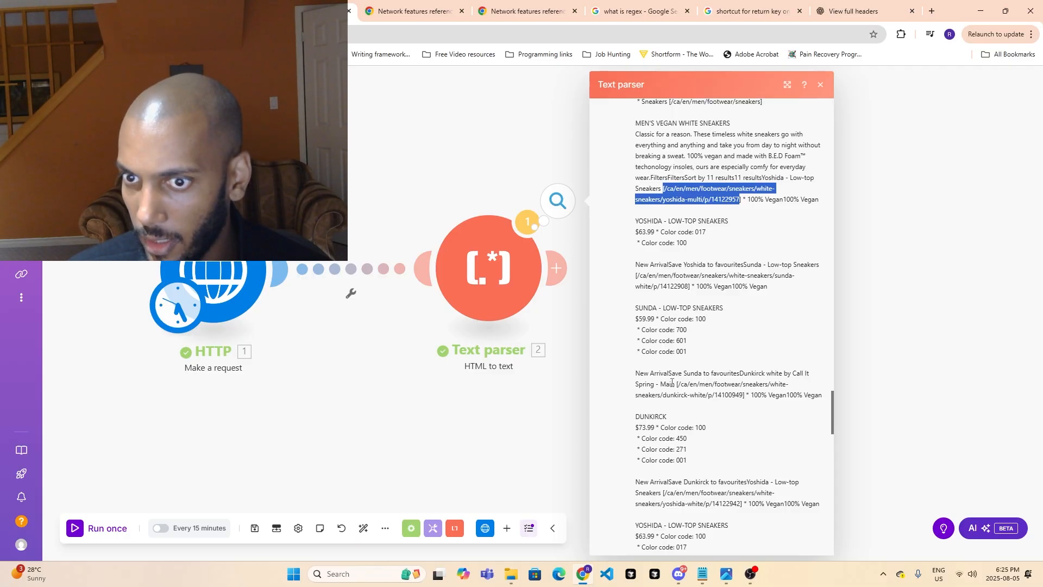
pyautogui.moveTo(677, 384); pyautogui.dragTo(734, 398)
pyautogui.scroll(-2, 737, 422)
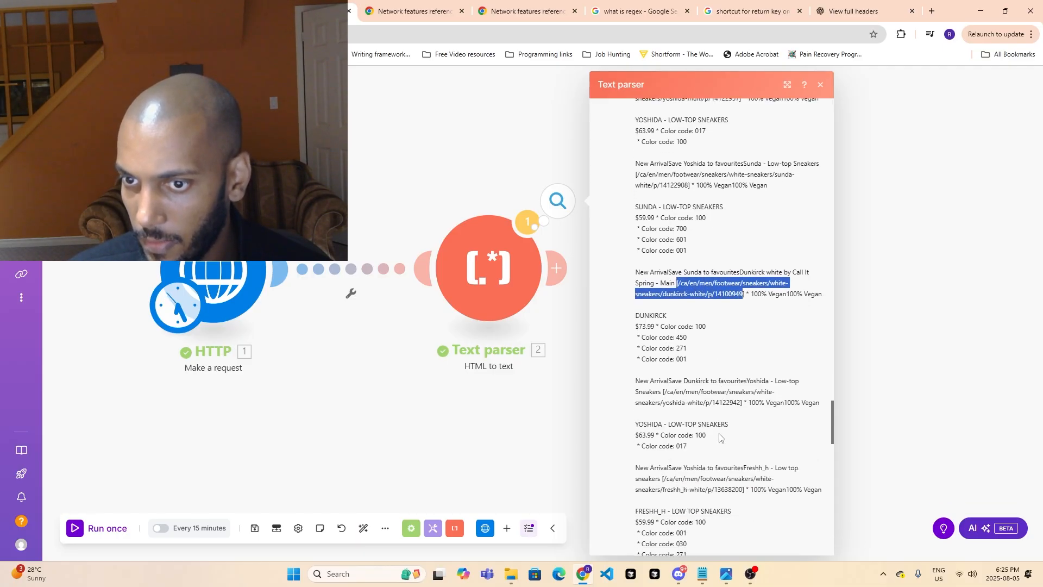
pyautogui.click(664, 385)
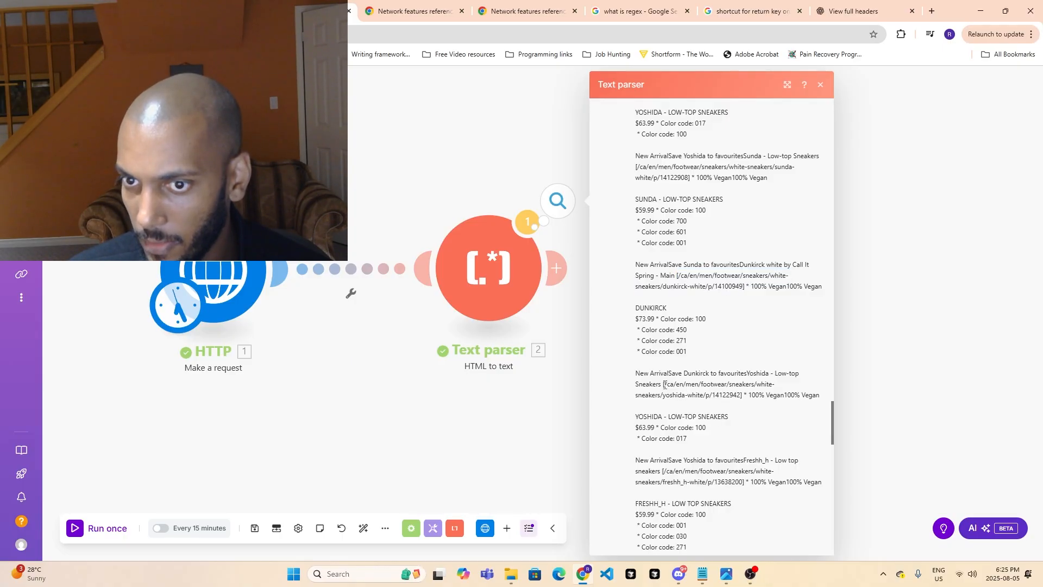
pyautogui.moveTo(664, 385); pyautogui.dragTo(716, 392)
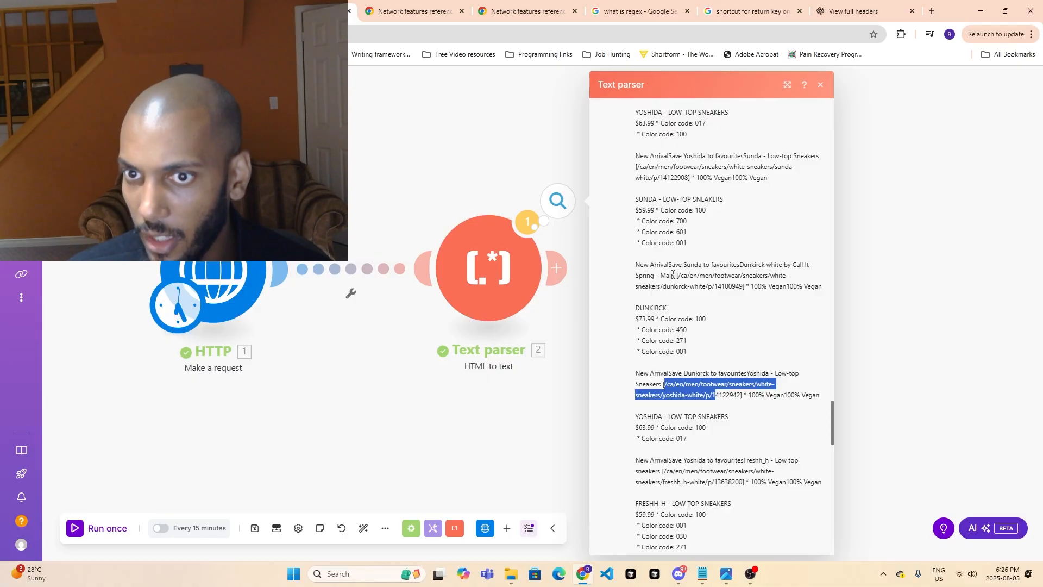
pyautogui.moveTo(672, 276); pyautogui.dragTo(731, 282)
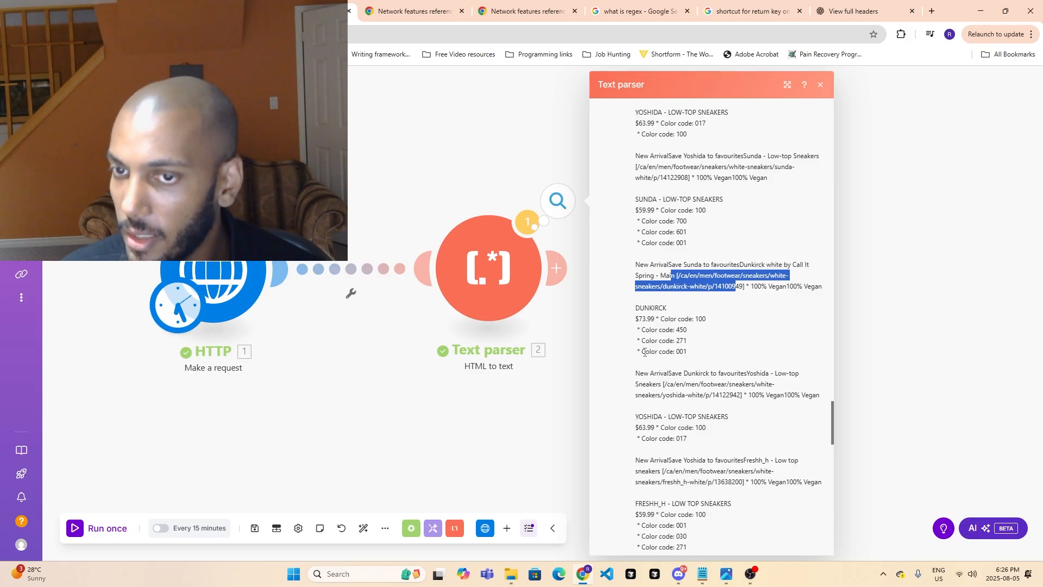
# - Highlight the yoshida-white link path and compare it with the neighbouring Sunda and Dunkirck entries
pyautogui.click(710, 318)
pyautogui.scroll(-1, 717, 381)
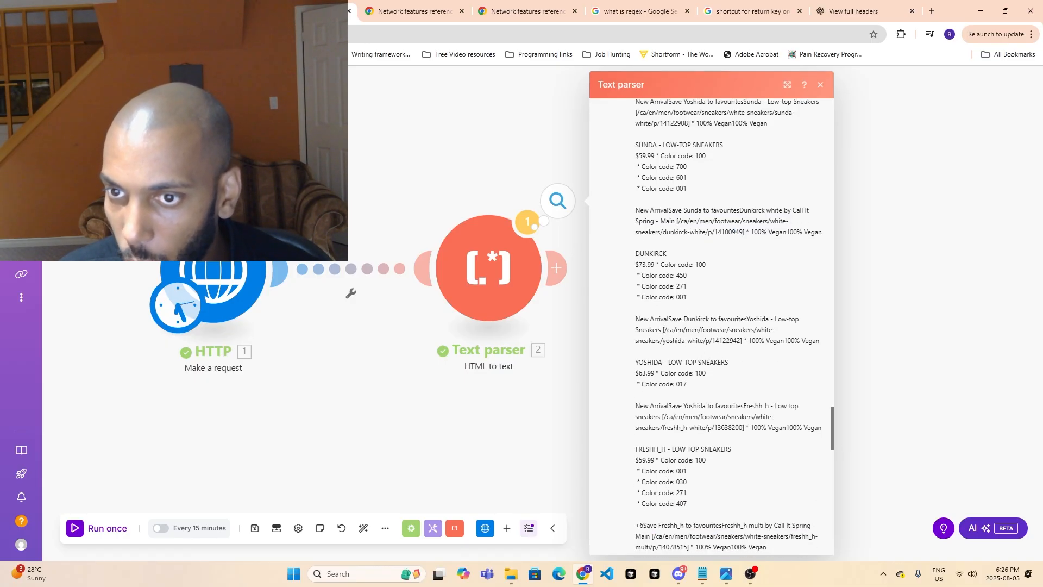
pyautogui.moveTo(663, 330); pyautogui.dragTo(731, 344)
pyautogui.scroll(4, 727, 340)
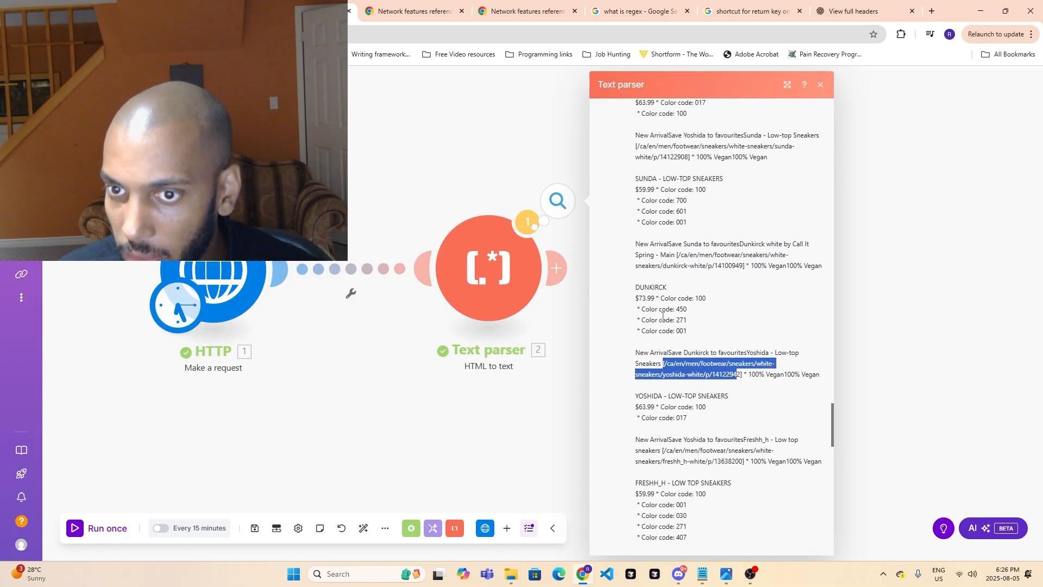
pyautogui.scroll(-4, 698, 302)
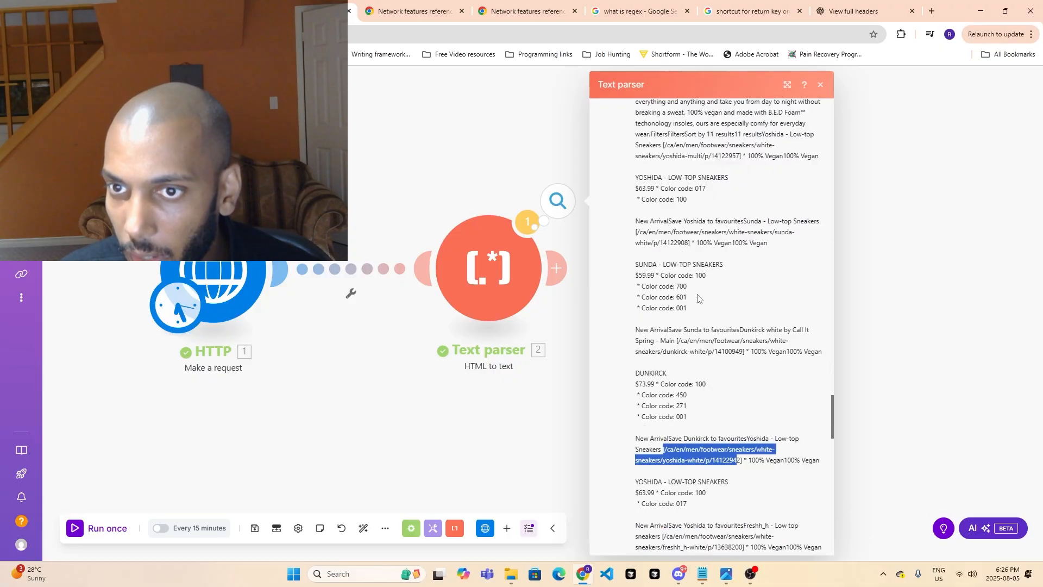
# - Review the Yoshida and Freshh_h entries in the parsed text and highlight the freshh_h-multi link path
pyautogui.scroll(-1, 674, 371)
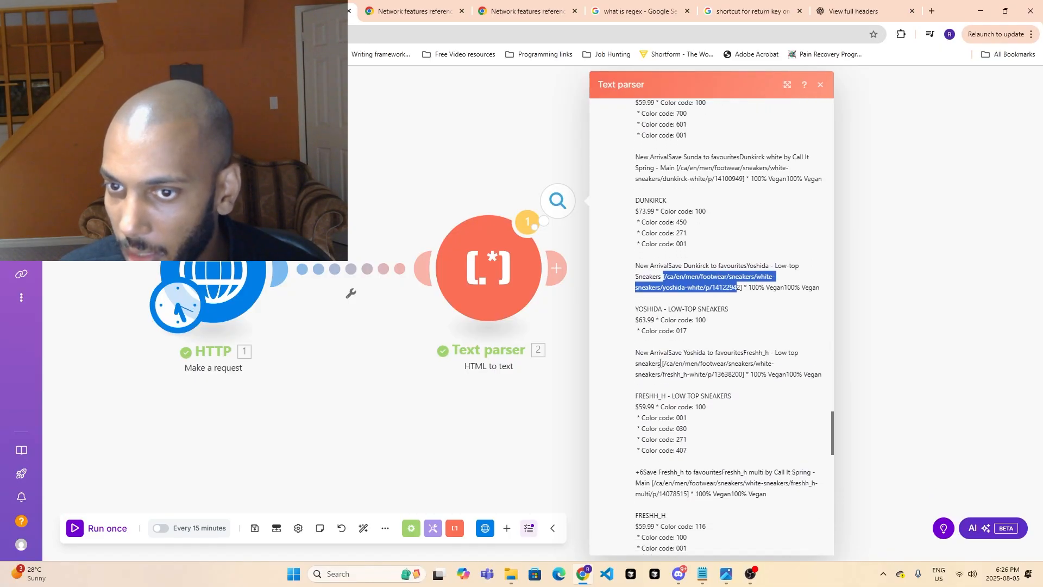
pyautogui.click(739, 325)
pyautogui.scroll(-1, 739, 342)
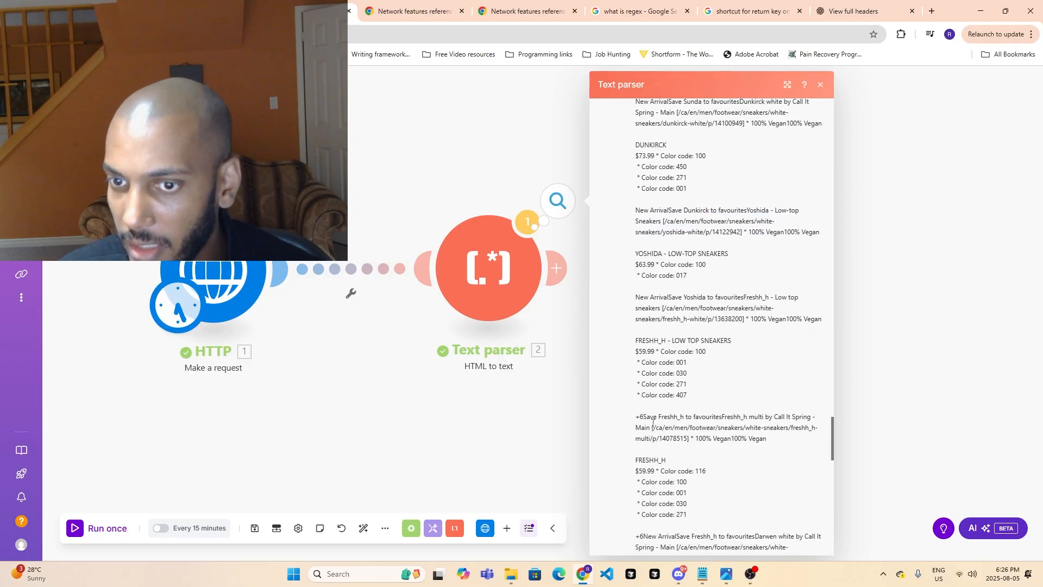
pyautogui.moveTo(652, 427); pyautogui.dragTo(689, 445)
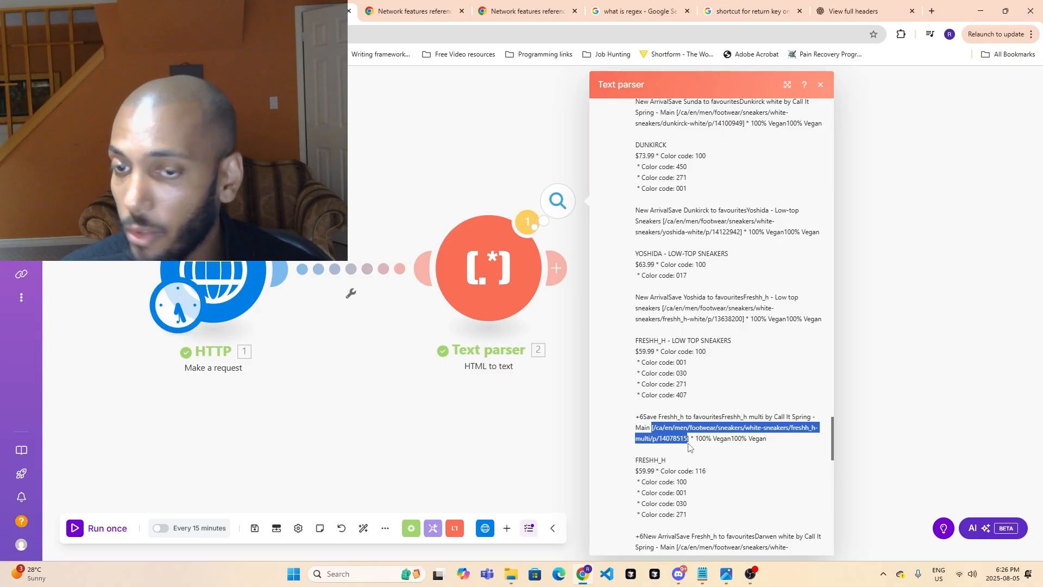
pyautogui.click(700, 463)
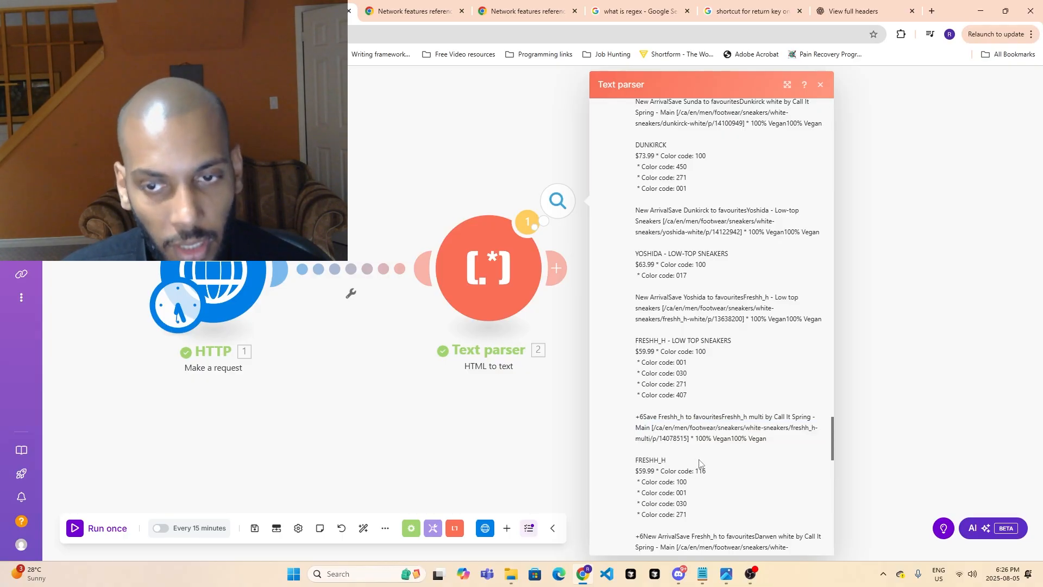
# - Highlight the yoshida-multi link path of the first Yoshida entry and close the Text parser output
pyautogui.scroll(15, 715, 403)
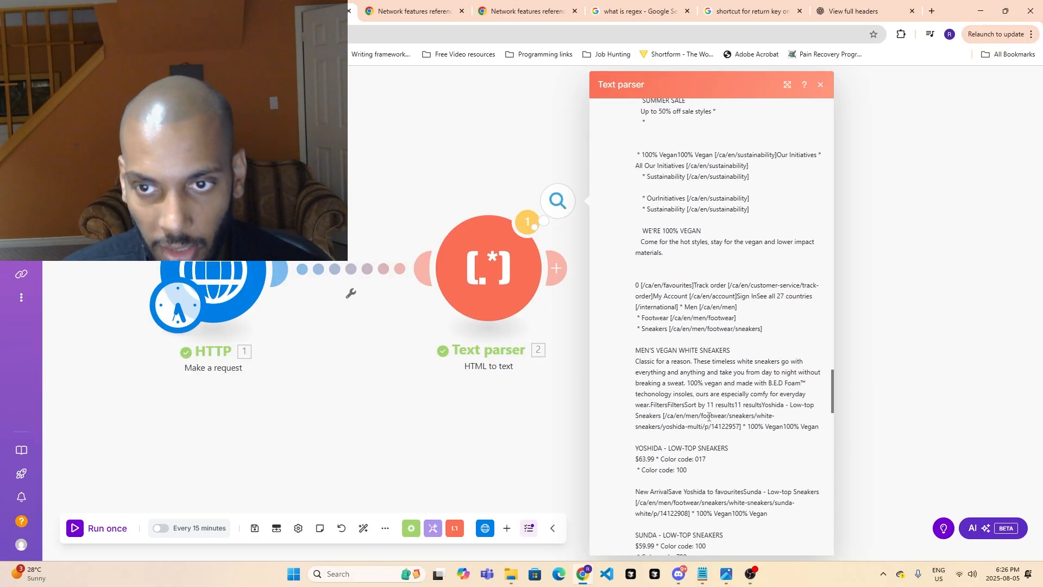
pyautogui.scroll(-7, 709, 417)
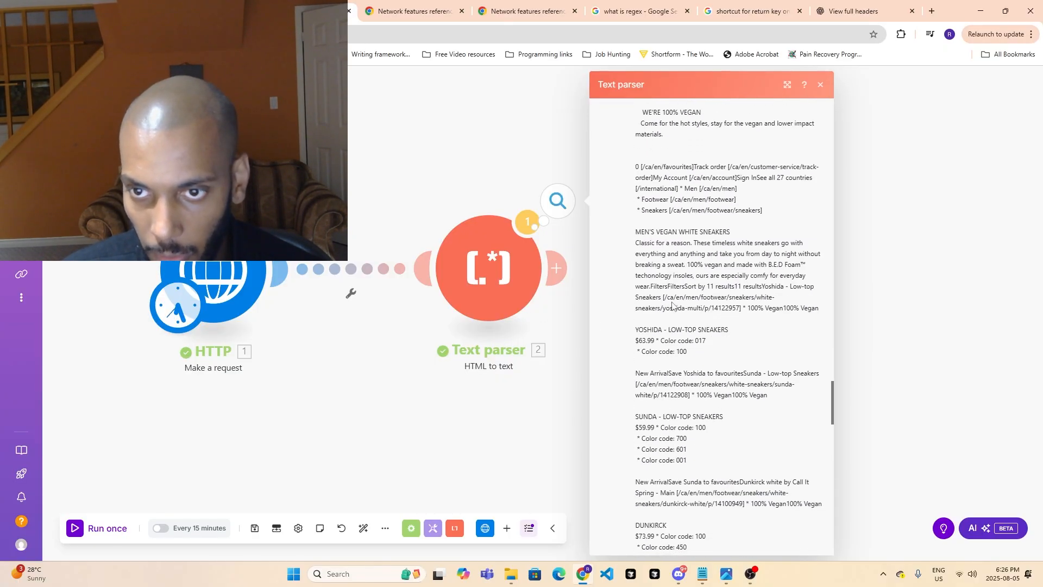
pyautogui.moveTo(672, 299); pyautogui.dragTo(736, 312)
pyautogui.click(583, 393)
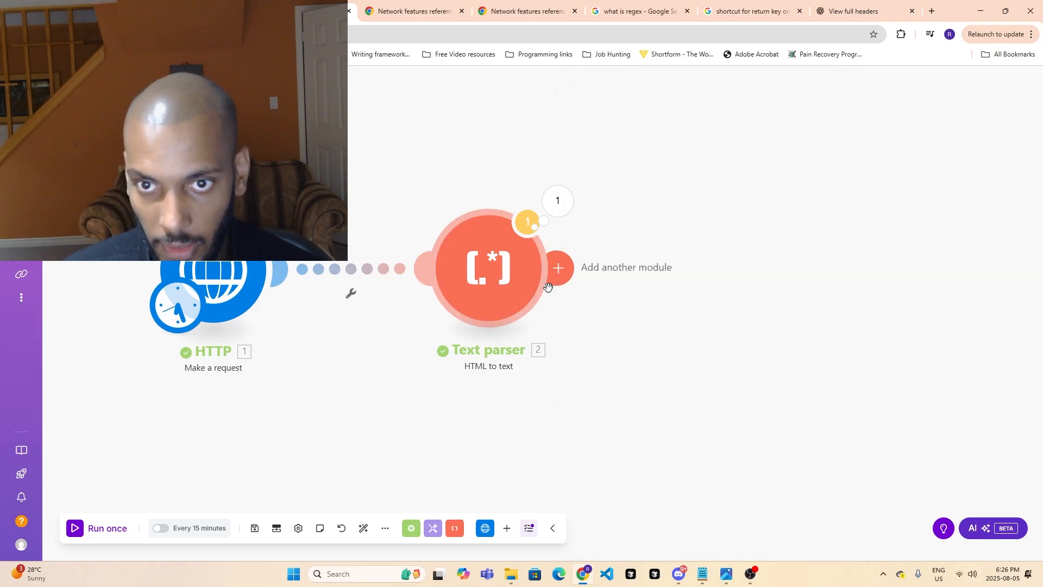
# - Scan the How to Scrape Websites in Make lesson video full screen for the Extract URLs part, pausing at 26:55
pyautogui.click(187, 11)
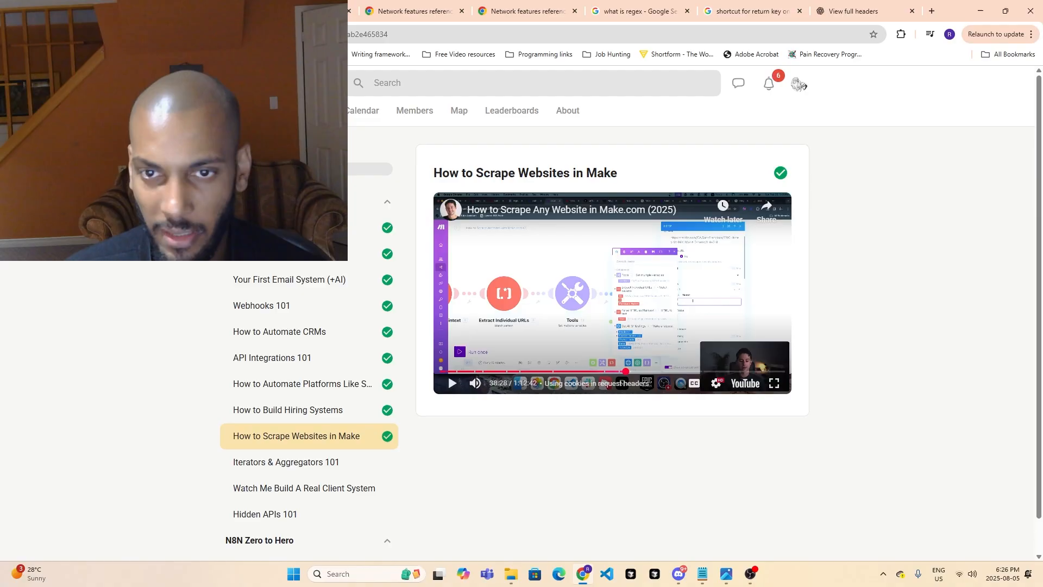
pyautogui.click(774, 383)
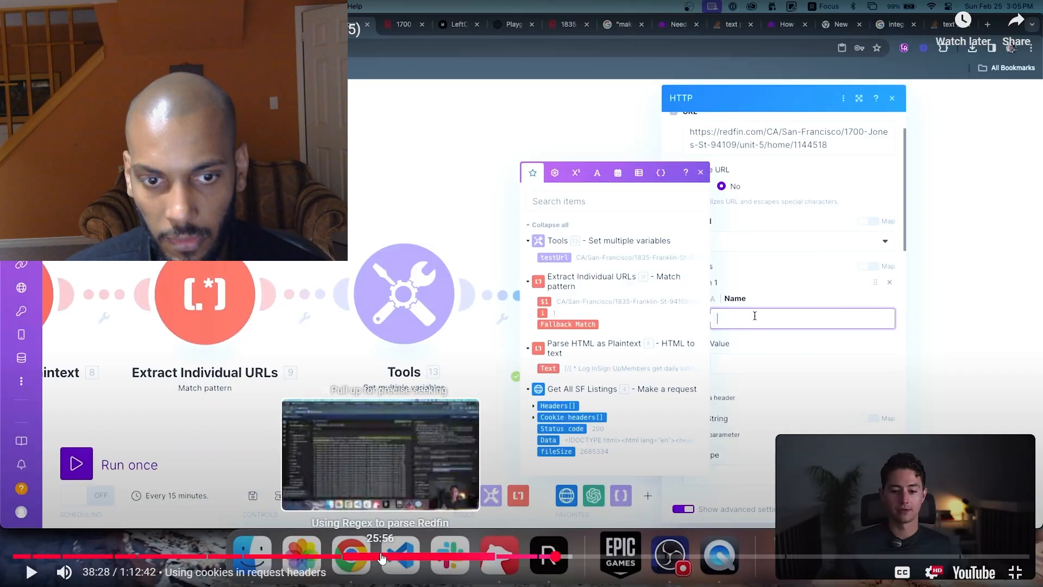
pyautogui.click(337, 557)
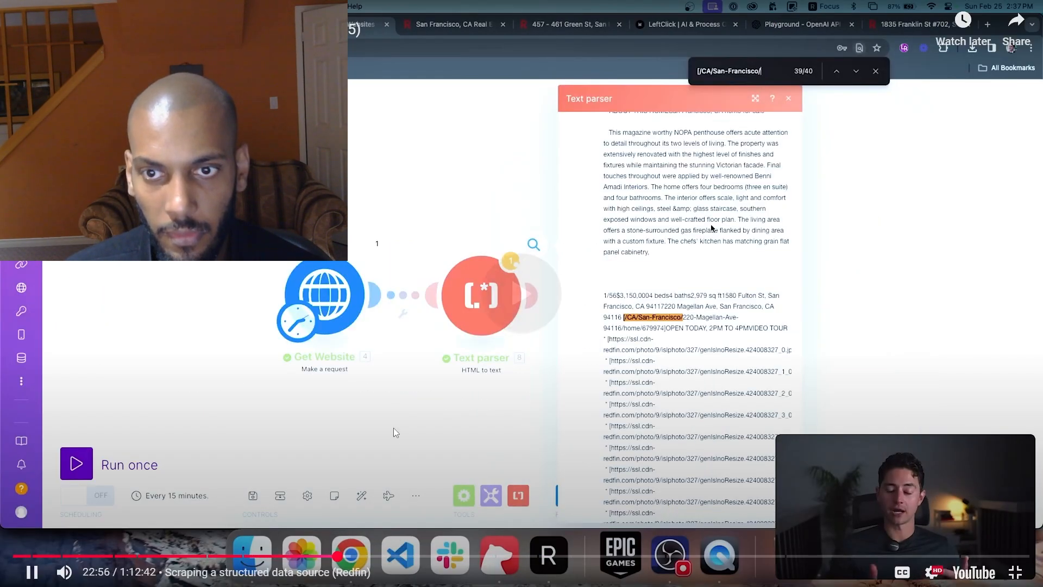
pyautogui.click(354, 557)
pyautogui.click(369, 557)
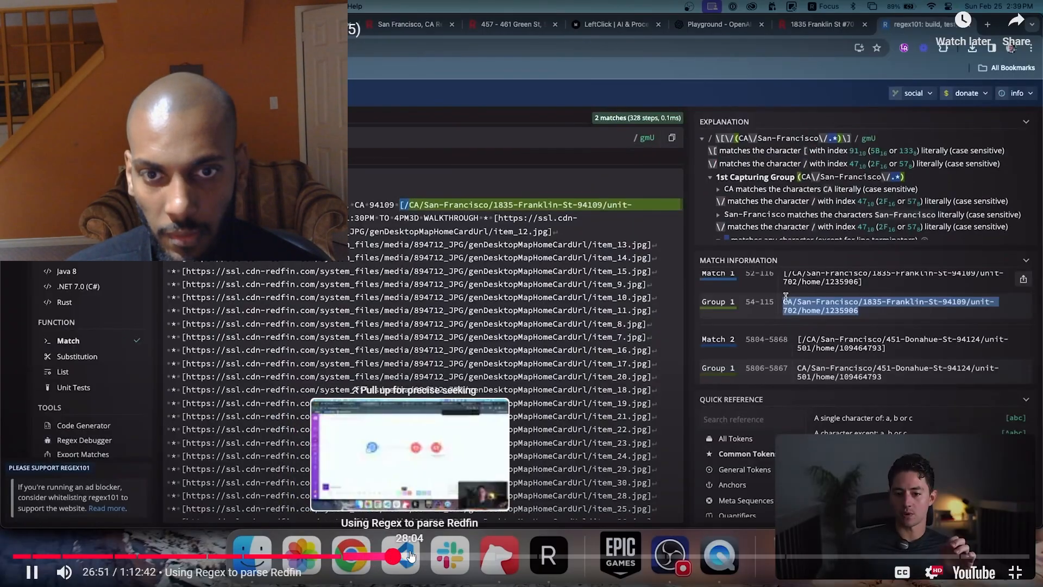
pyautogui.click(392, 557)
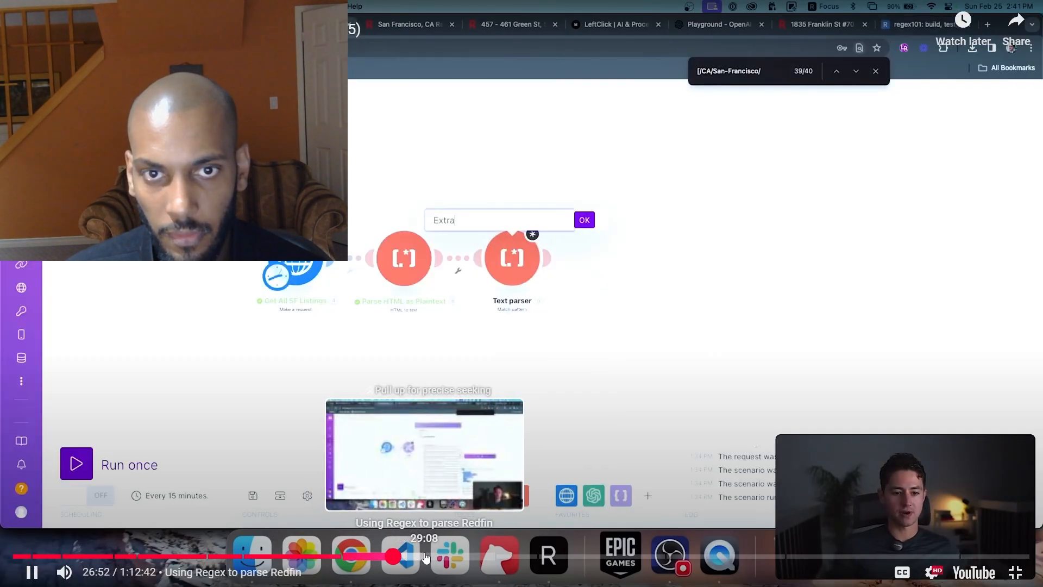
pyautogui.click(408, 557)
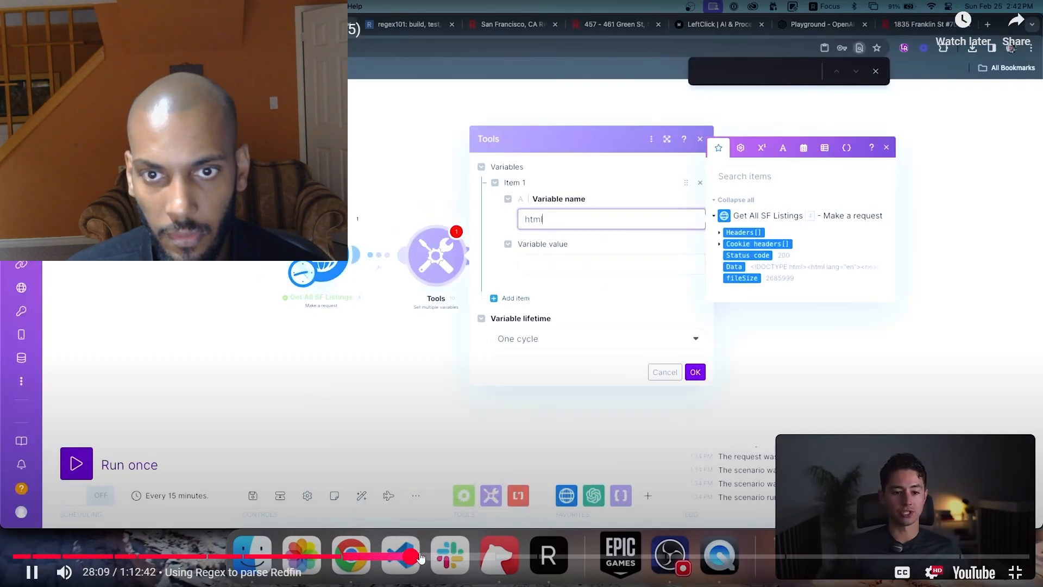
pyautogui.click(395, 559)
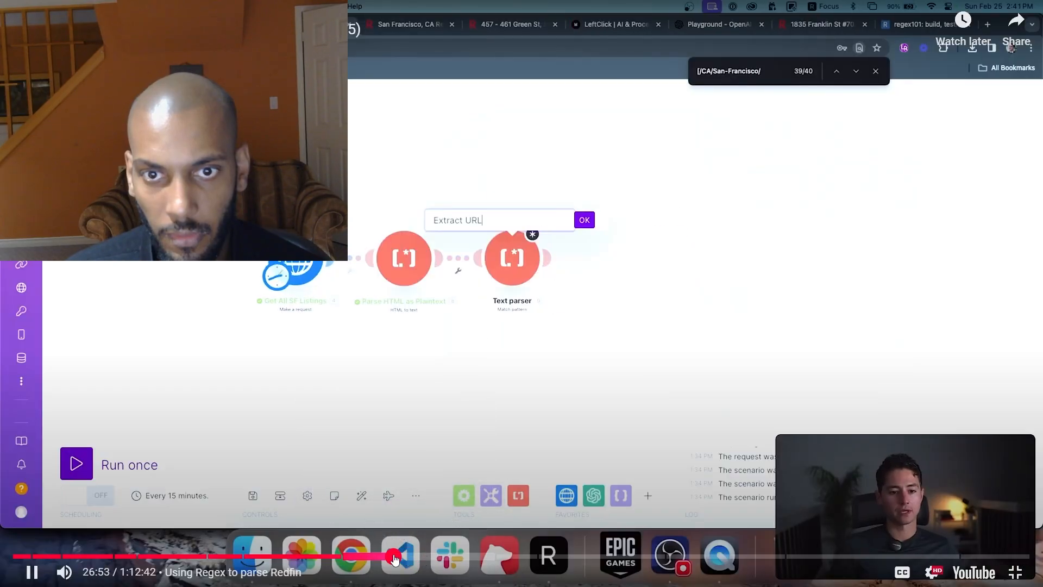
pyautogui.click(448, 398)
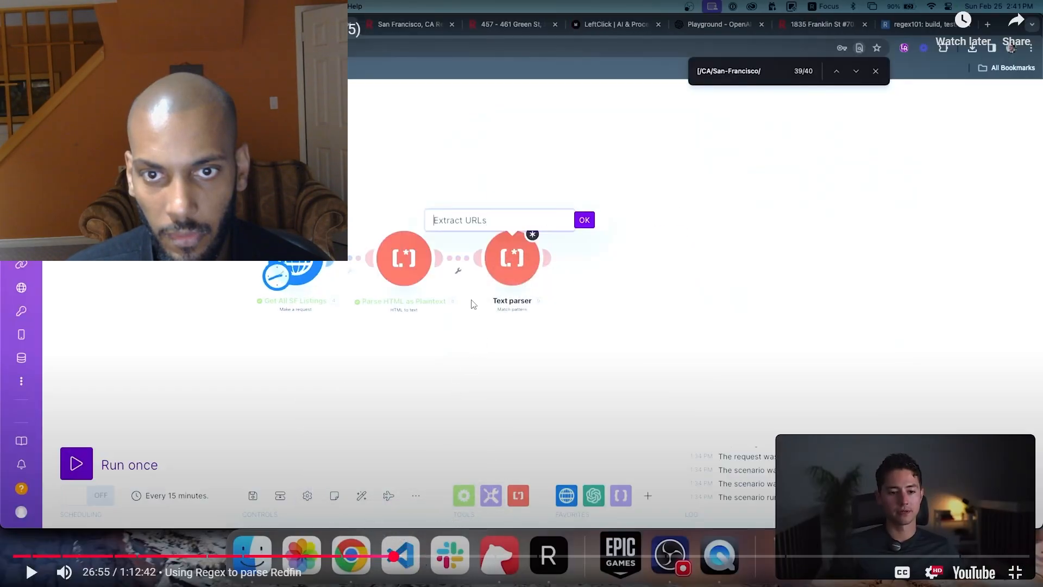
pyautogui.press('Escape')
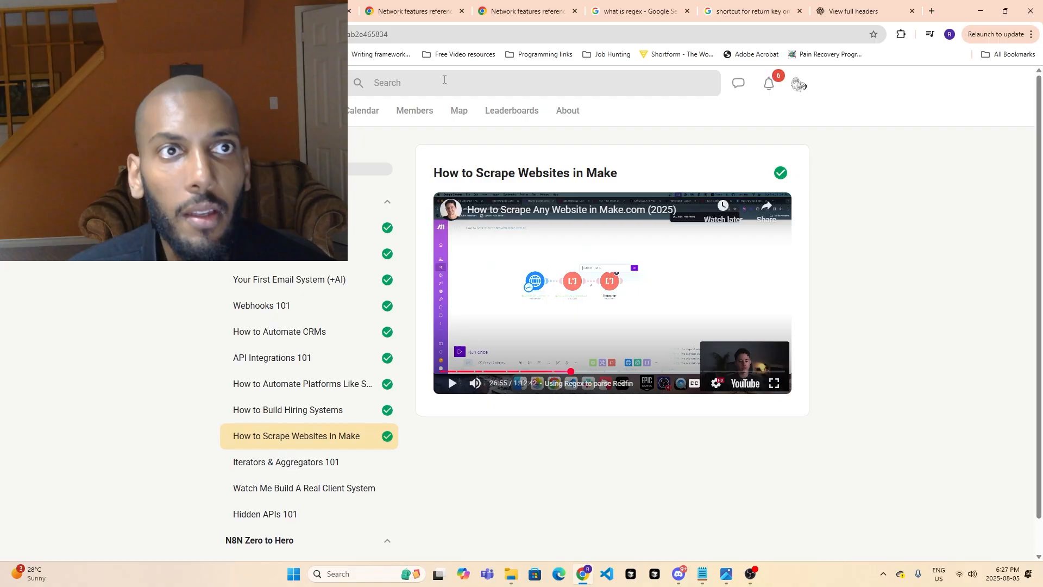
# - Start adding a module after the HTML to text parser in the scenario and search the modules for "match"
pyautogui.click(304, 11)
pyautogui.click(562, 255)
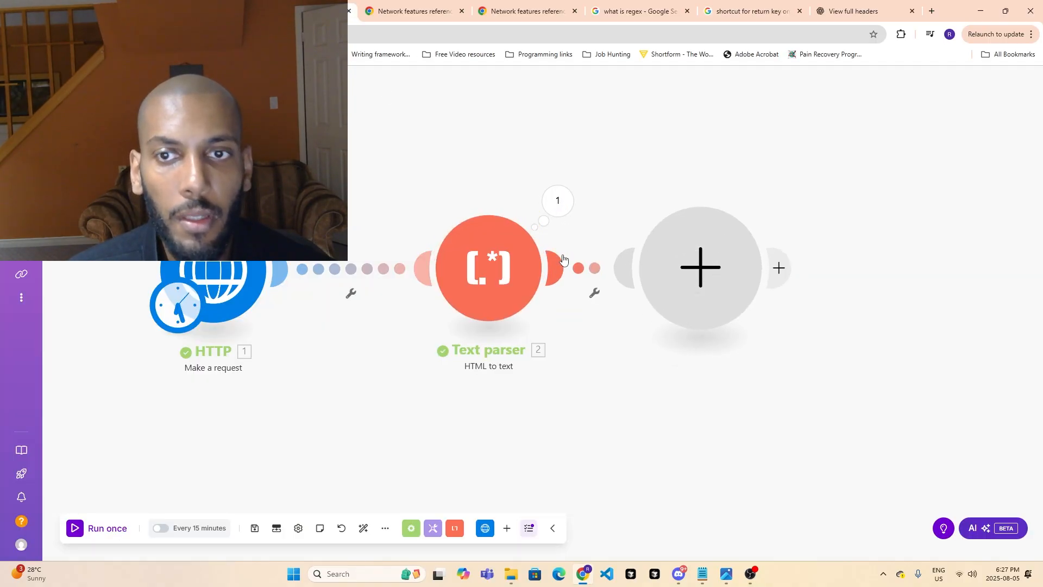
pyautogui.write('mat')
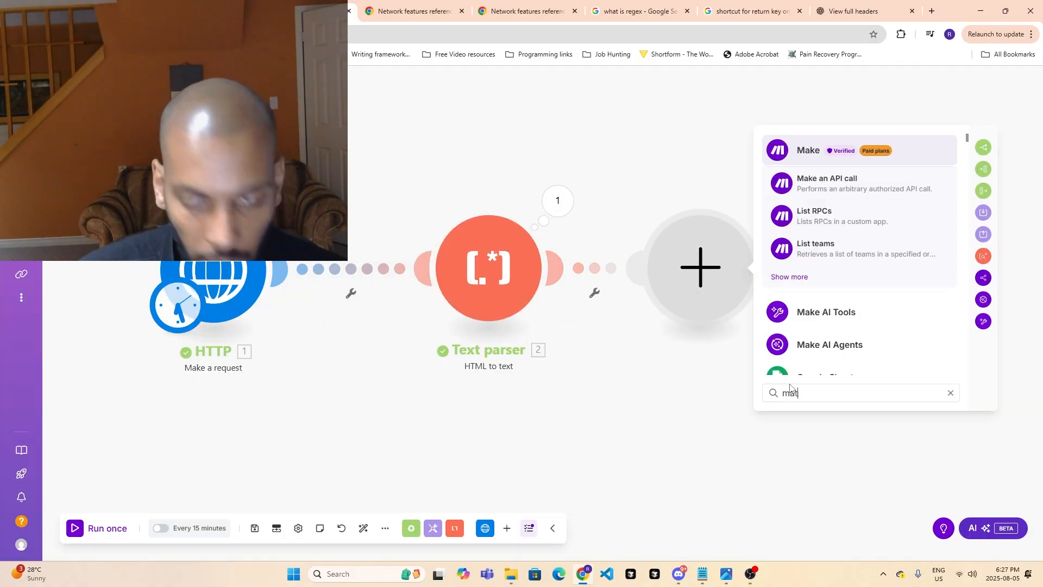
pyautogui.write('vh')
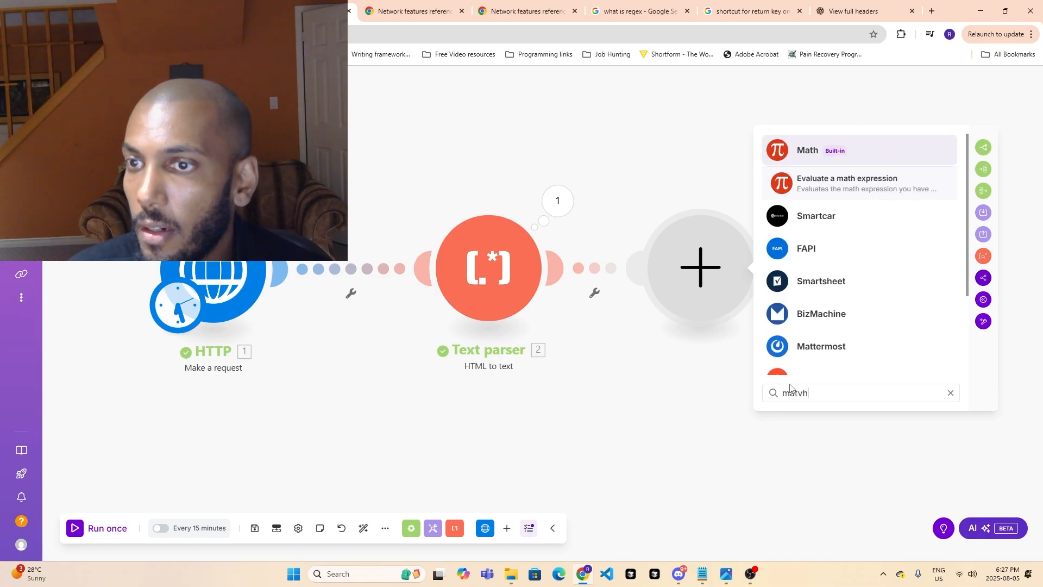
pyautogui.press('BackSpace')
pyautogui.press('BackSpace')
pyautogui.write('ch')
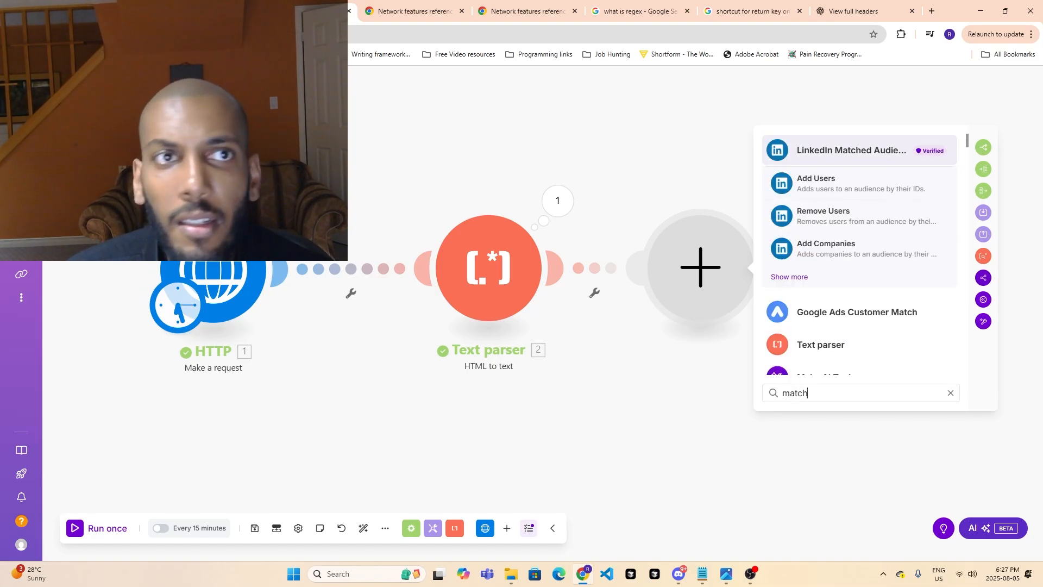
# - Reopen the lesson video full screen and scan its Using Regex to parse Redfin chapter up to about 28:00
pyautogui.hotkey('ctrl', 'shift', 'Tab')
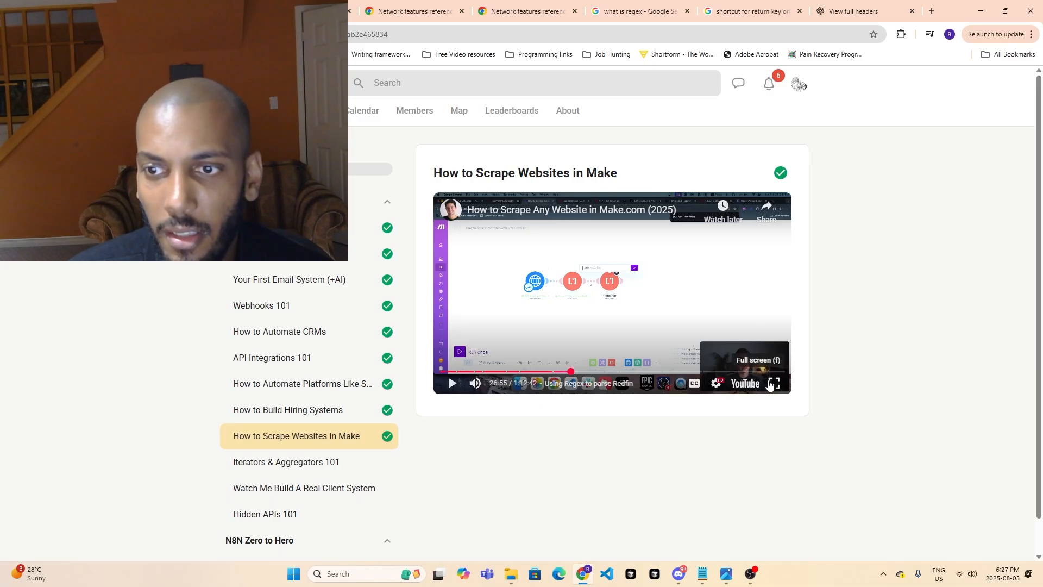
pyautogui.doubleClick(738, 350)
pyautogui.click(593, 348)
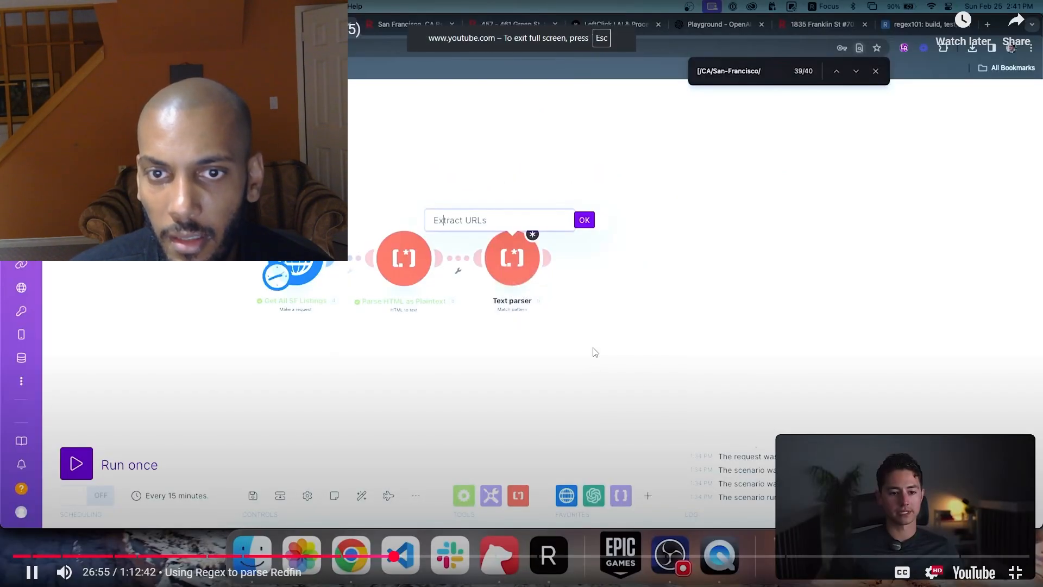
pyautogui.press('Left')
pyautogui.press('Left')
pyautogui.press('Left')
pyautogui.press('Left')
pyautogui.press('Left')
pyautogui.press('Left')
pyautogui.press('Left')
pyautogui.press('Left')
pyautogui.press('Left')
pyautogui.press('Left')
pyautogui.press('Left')
pyautogui.press('Left')
pyautogui.press('Left')
pyautogui.press('Left')
pyautogui.press('Left')
pyautogui.press('Left')
pyautogui.press('Left')
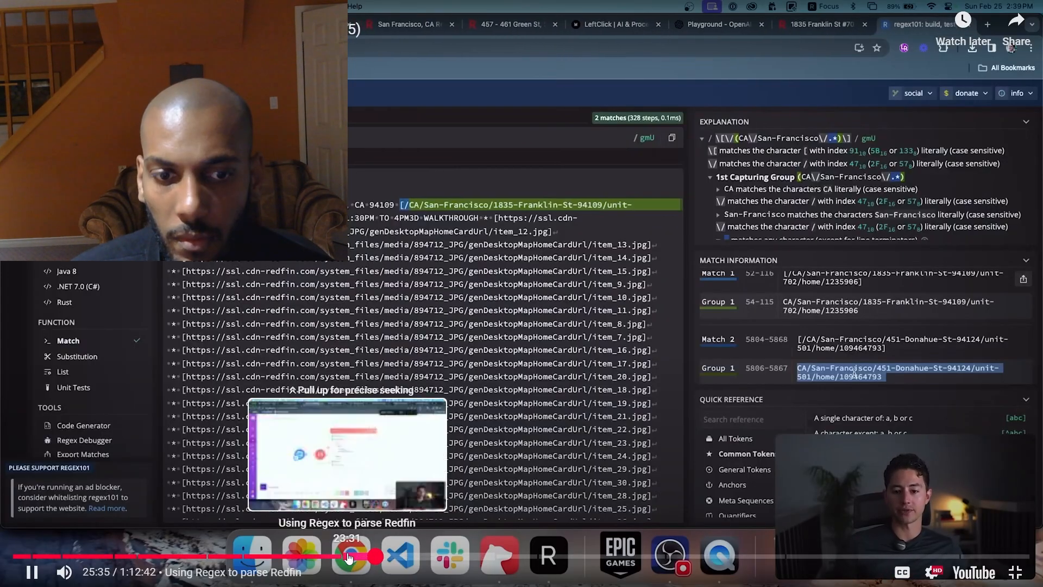
pyautogui.click(348, 557)
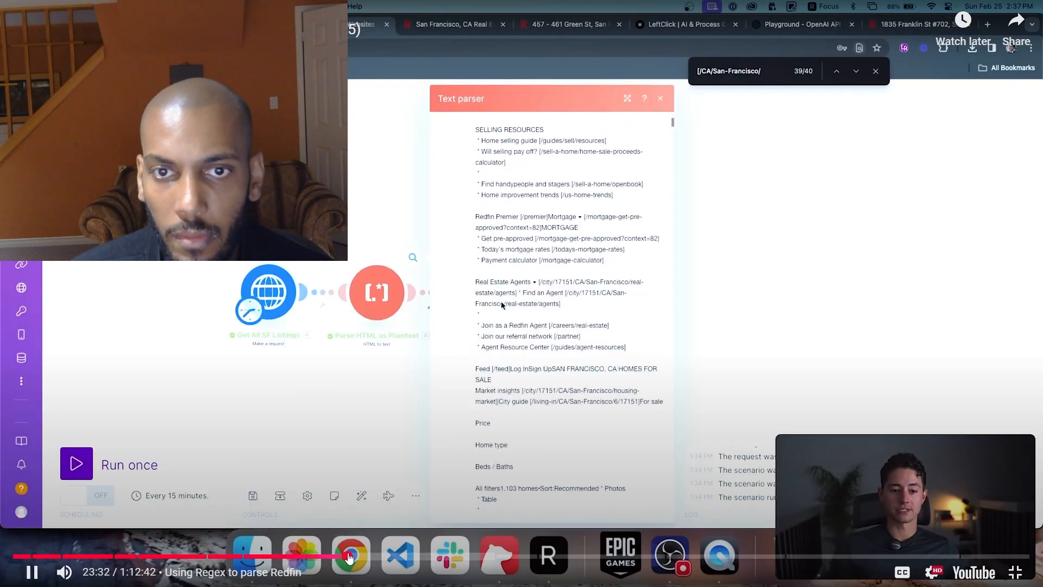
pyautogui.click(354, 558)
pyautogui.moveTo(353, 558); pyautogui.dragTo(410, 557)
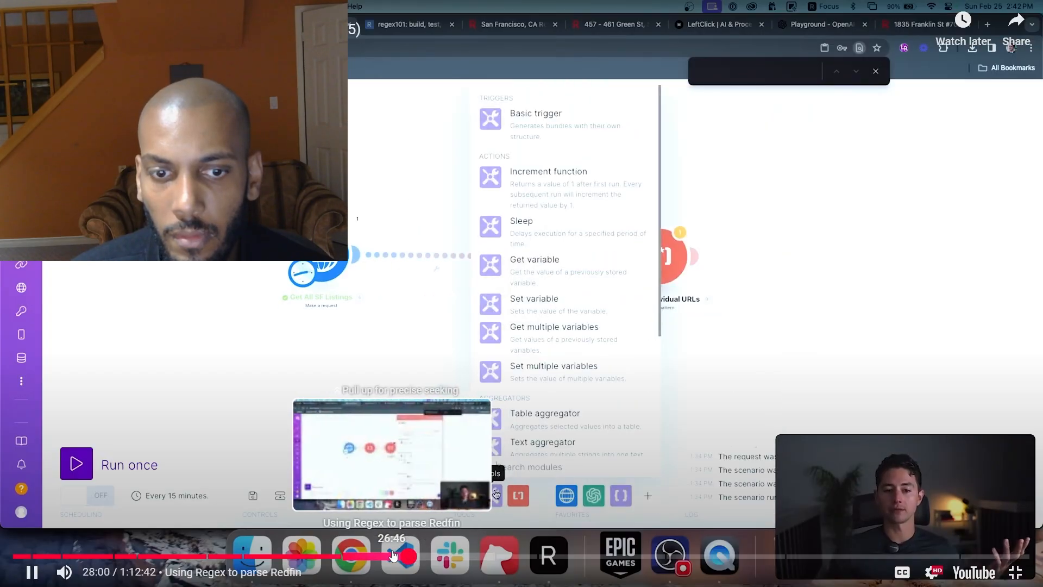
# - Skim the lesson video backward through the Redfin scraping chapter to about 14:53, leave full screen and pause it
pyautogui.click(322, 556)
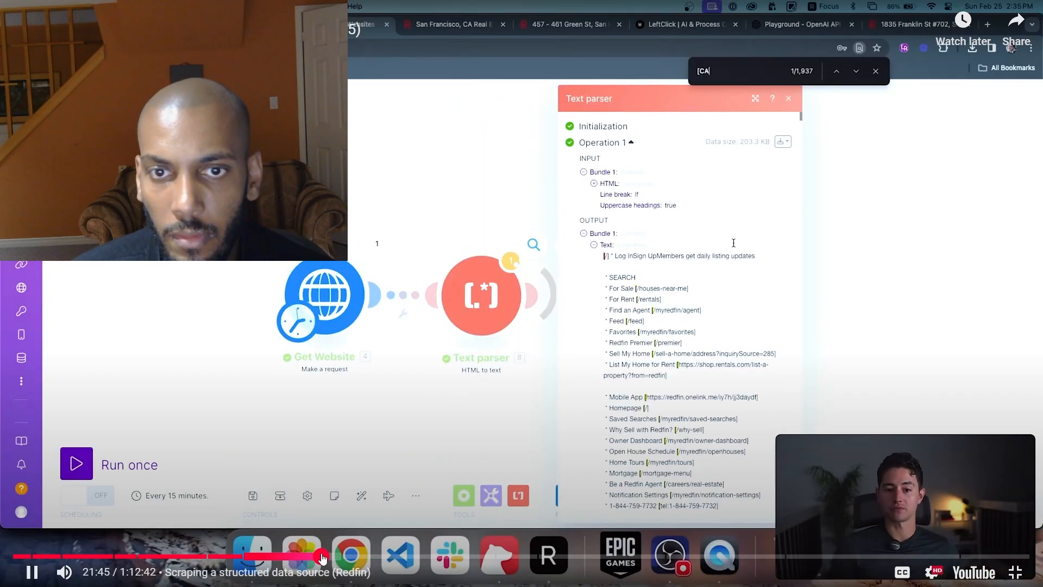
pyautogui.click(306, 556)
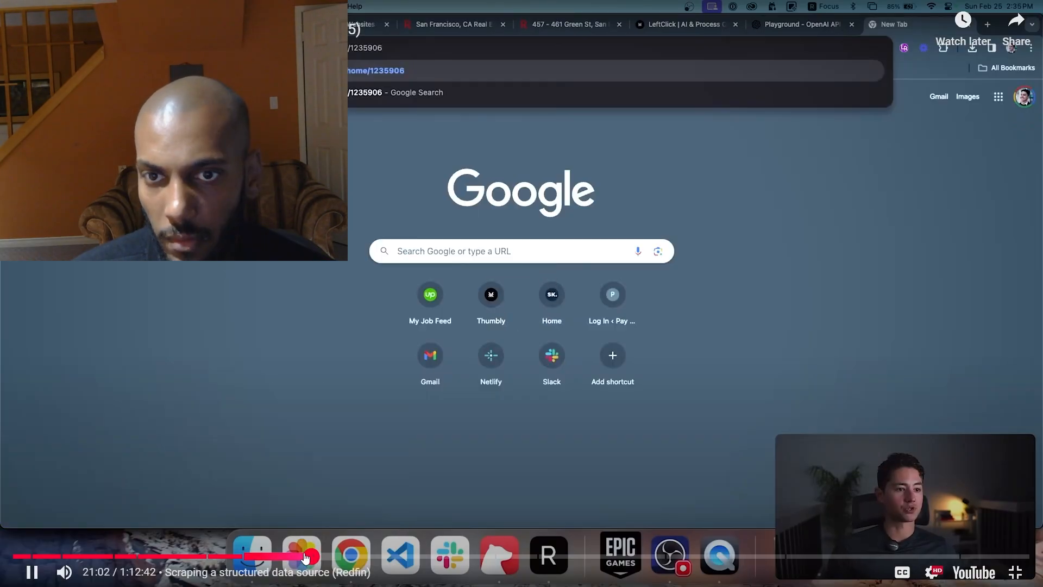
pyautogui.moveTo(305, 557); pyautogui.dragTo(298, 557)
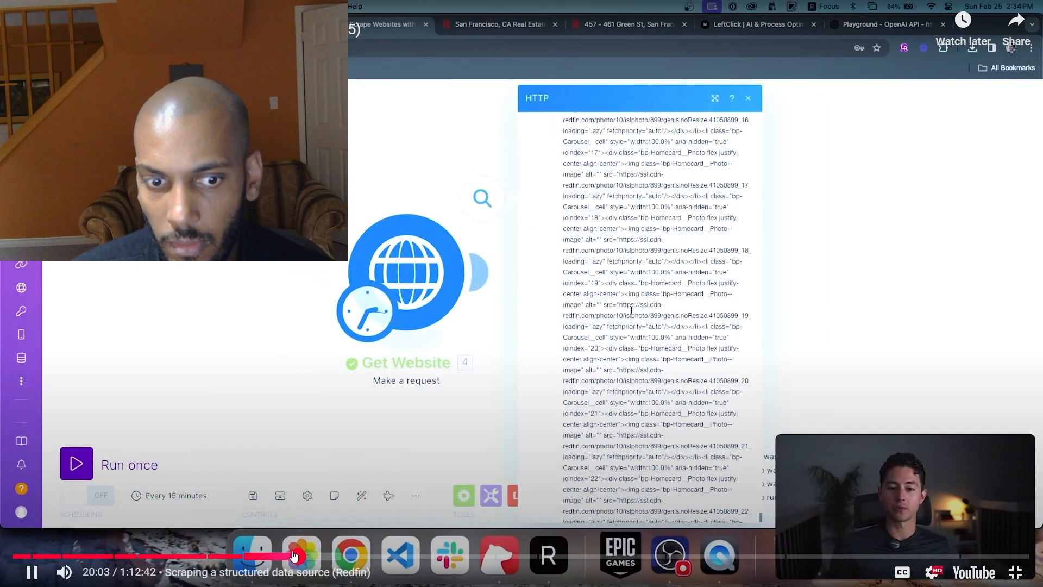
pyautogui.click(293, 556)
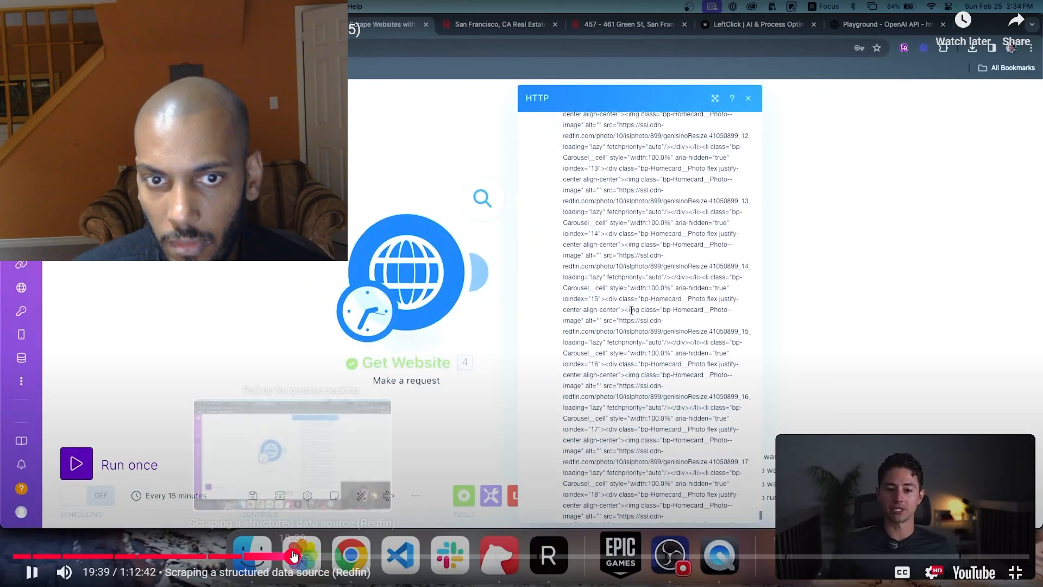
pyautogui.click(286, 557)
pyautogui.click(266, 555)
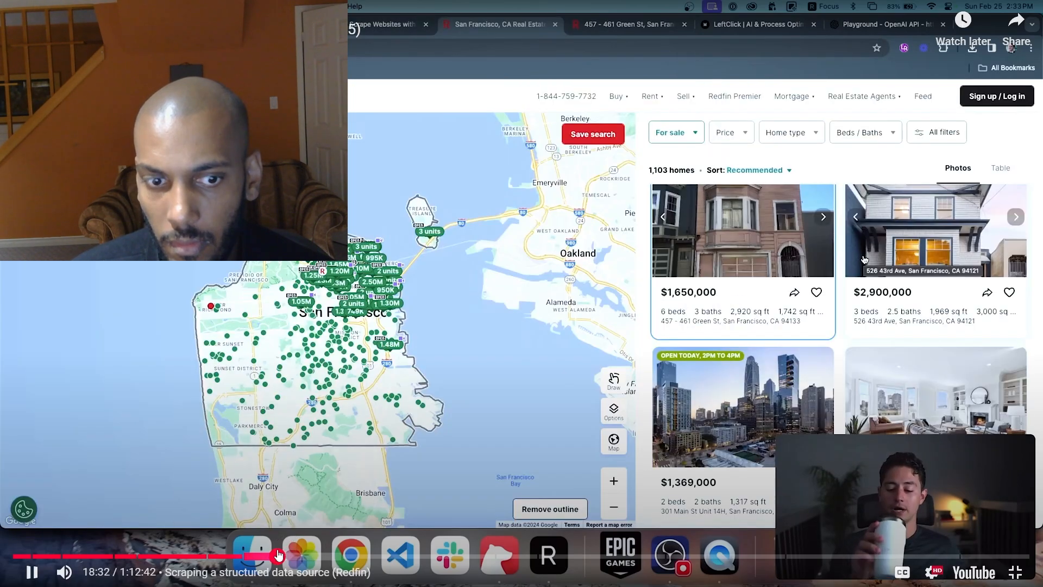
pyautogui.click(257, 555)
pyautogui.click(246, 554)
pyautogui.click(235, 553)
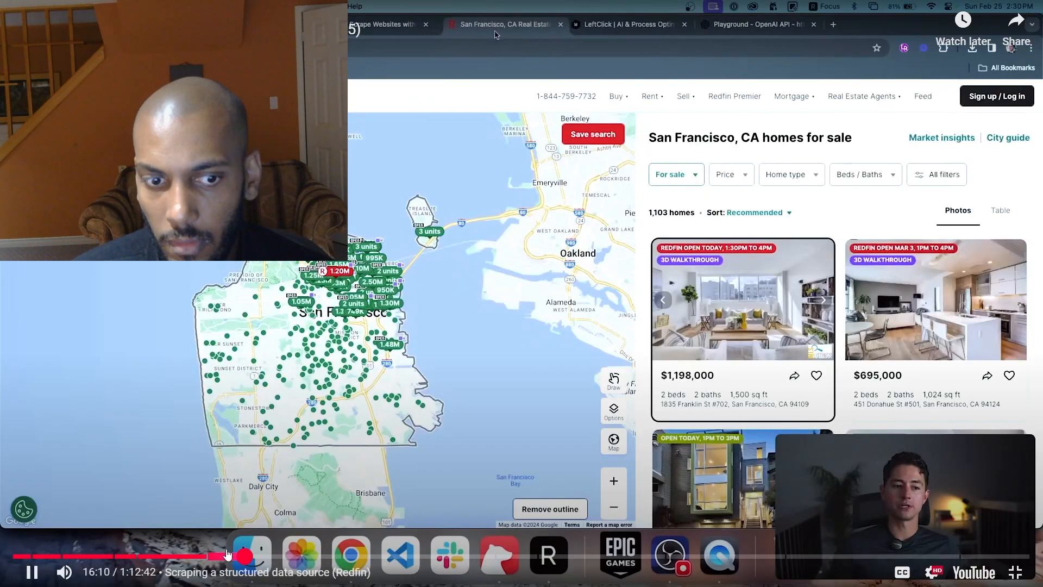
pyautogui.click(223, 555)
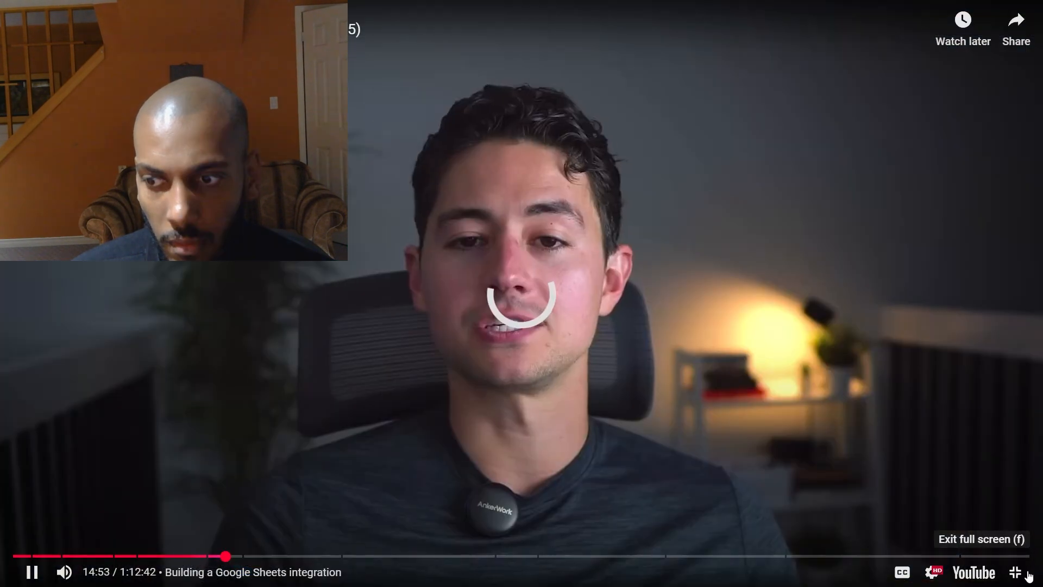
pyautogui.click(1015, 571)
pyautogui.click(529, 347)
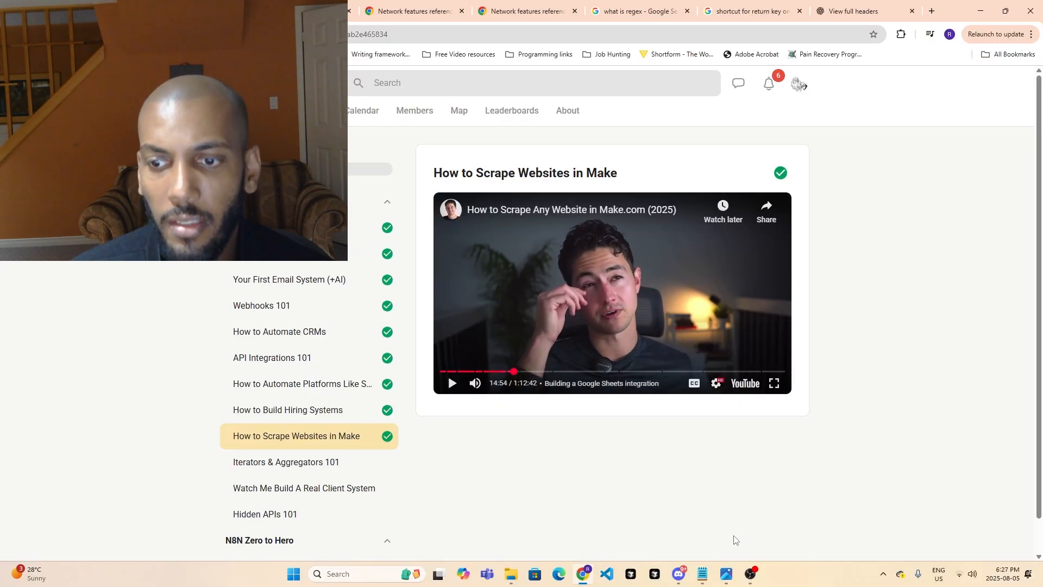
pyautogui.click(746, 580)
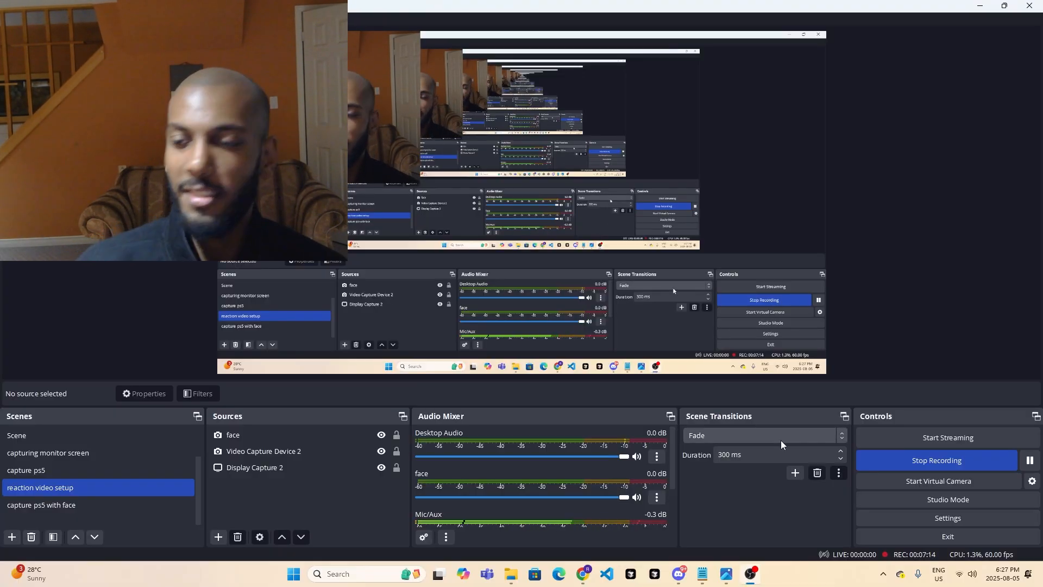
pyautogui.click(928, 457)
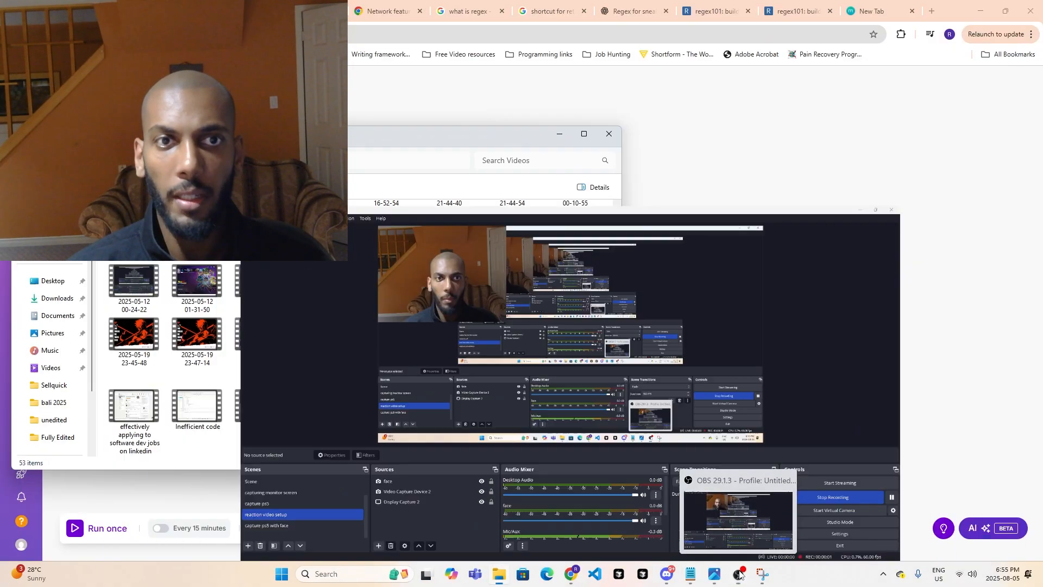
pyautogui.click(747, 354)
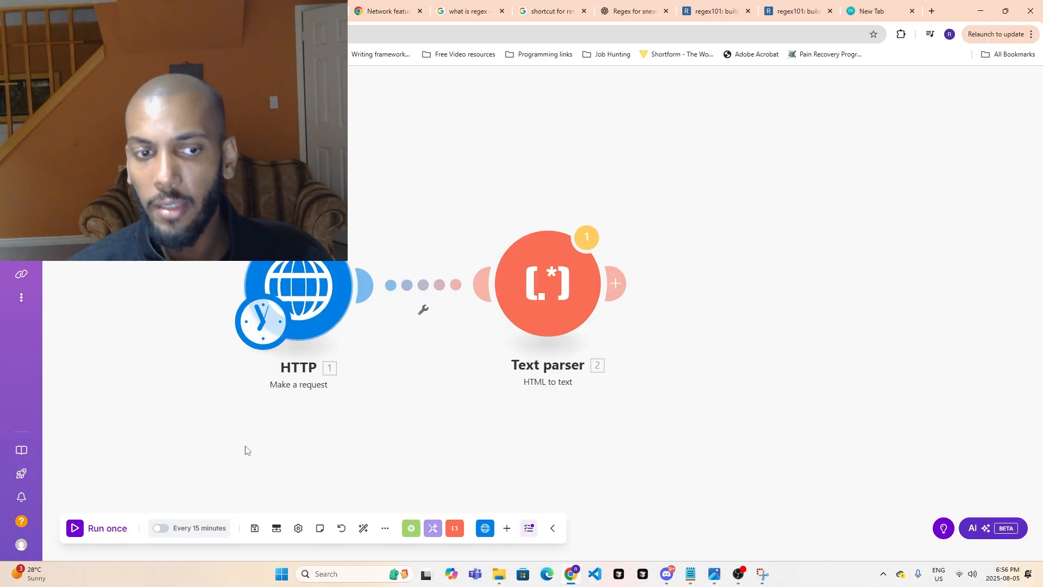
# - Run the scenario once and open the HTML to text parser's output text at the men's vegan white sneakers listings
pyautogui.click(90, 532)
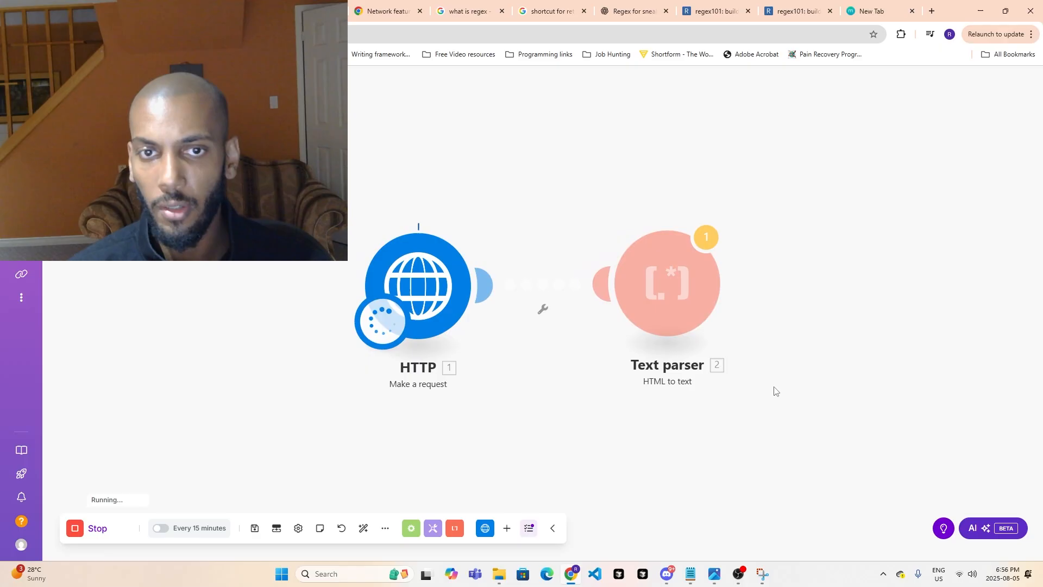
pyautogui.click(731, 238)
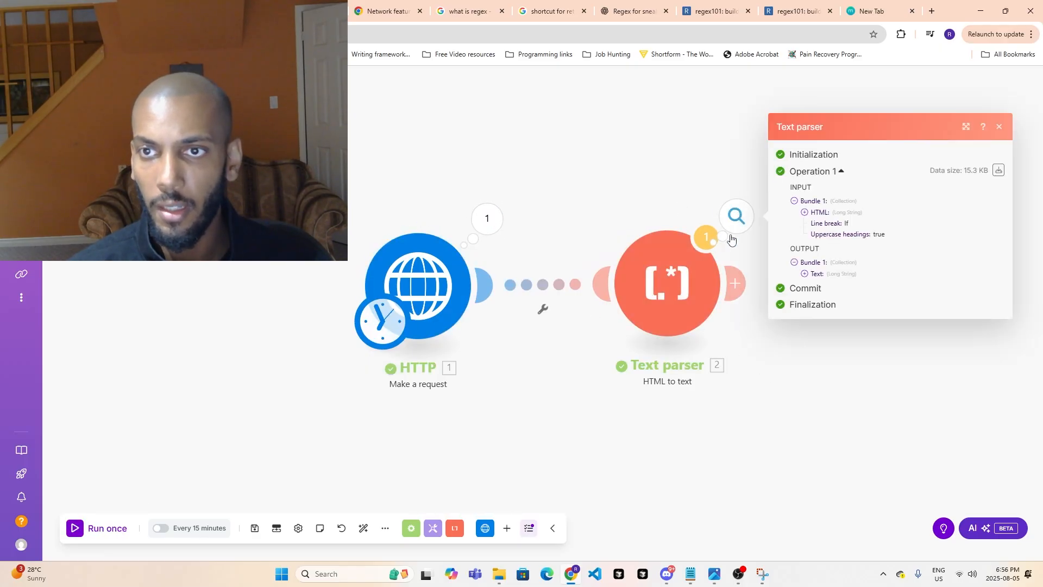
pyautogui.click(814, 274)
pyautogui.scroll(-15, 823, 380)
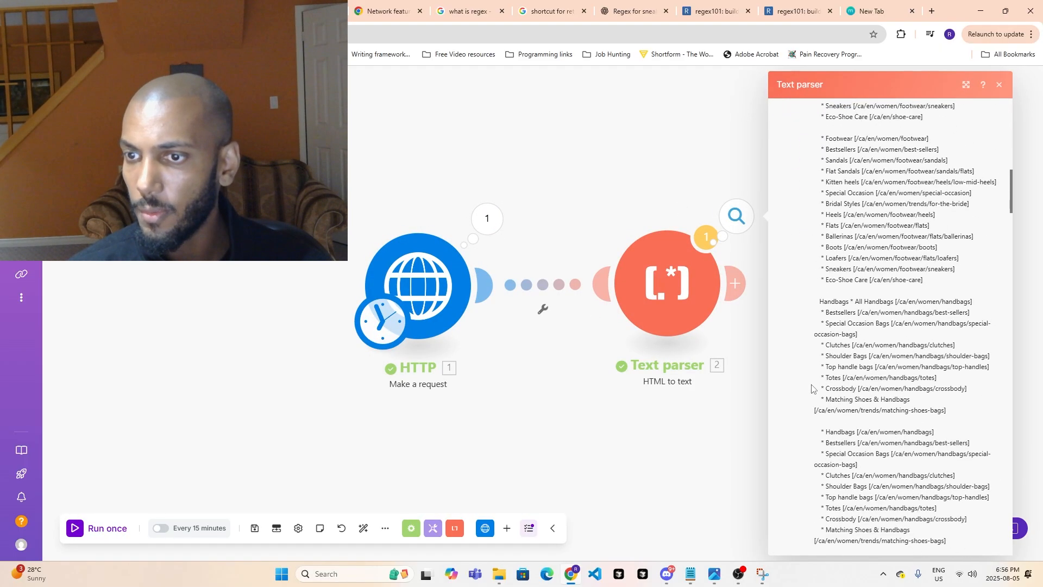
pyautogui.scroll(-20, 824, 396)
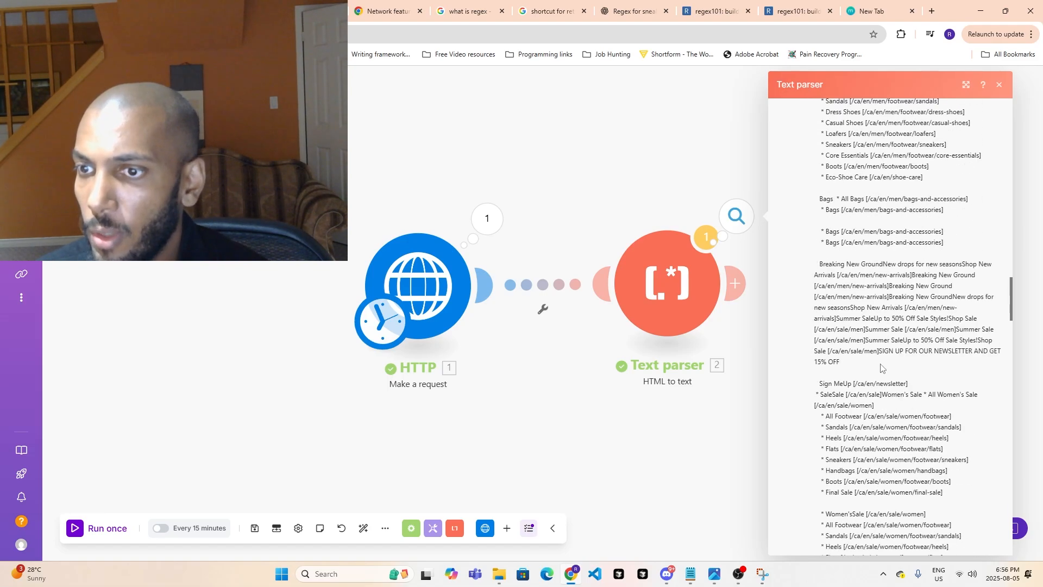
pyautogui.scroll(-15, 881, 362)
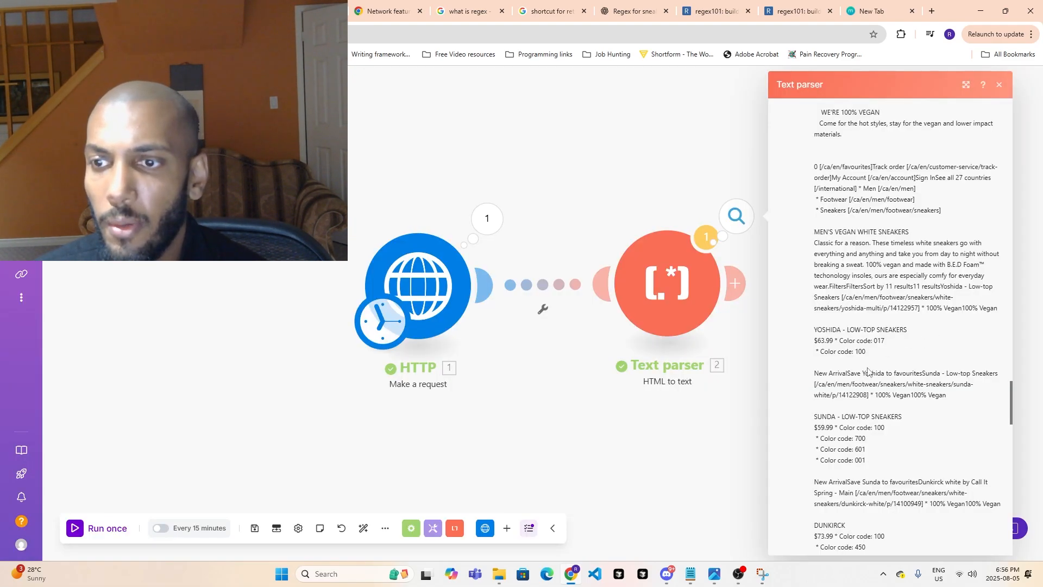
pyautogui.scroll(-3, 867, 372)
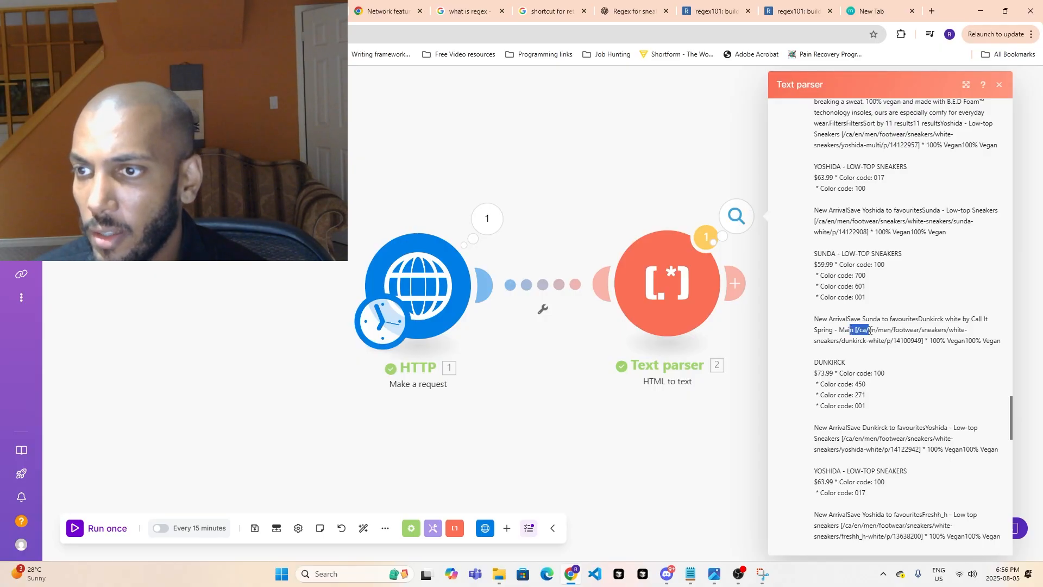
# - Highlight the bracketed Dunkirck and Sunda product links in the parser's output text, then close the output
pyautogui.moveTo(869, 330); pyautogui.dragTo(912, 341)
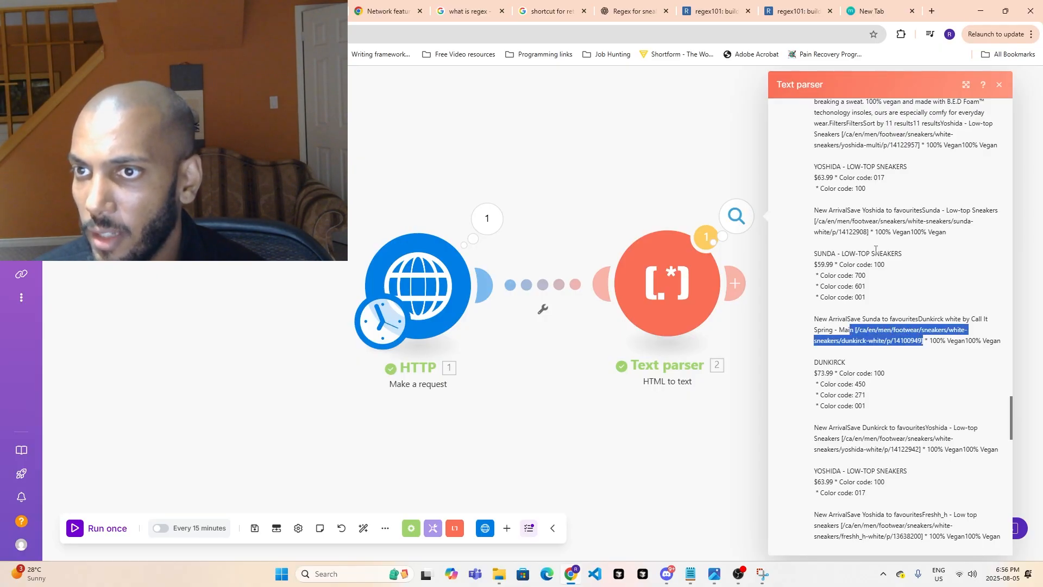
pyautogui.moveTo(815, 221); pyautogui.dragTo(879, 230)
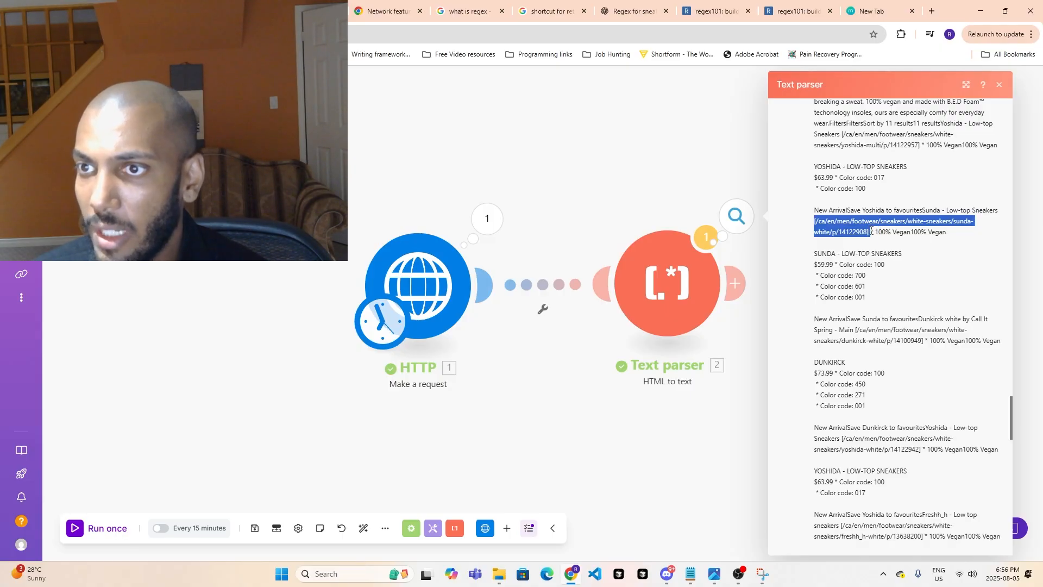
pyautogui.scroll(-1, 876, 294)
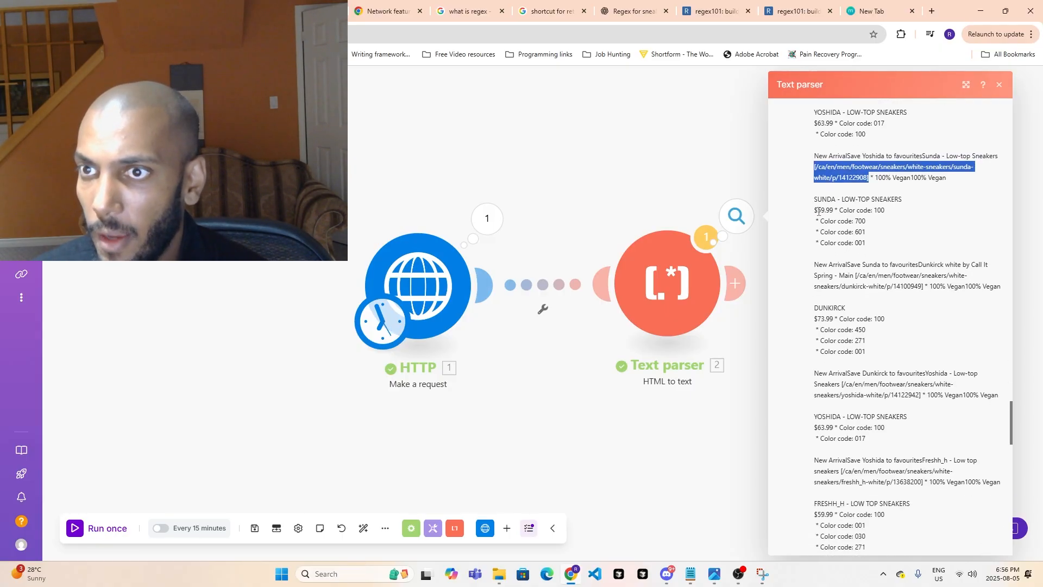
pyautogui.scroll(1, 869, 282)
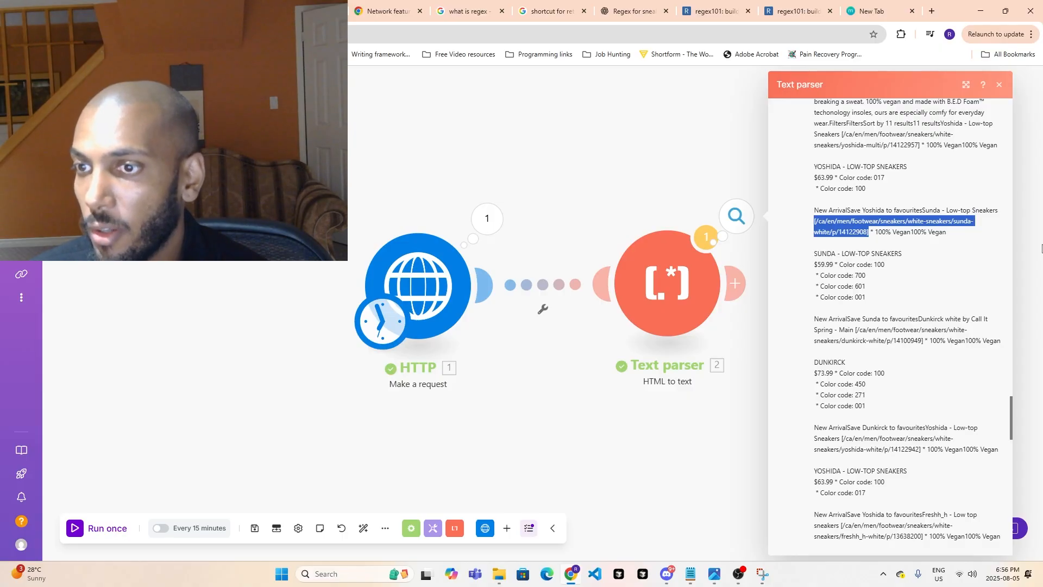
pyautogui.click(721, 141)
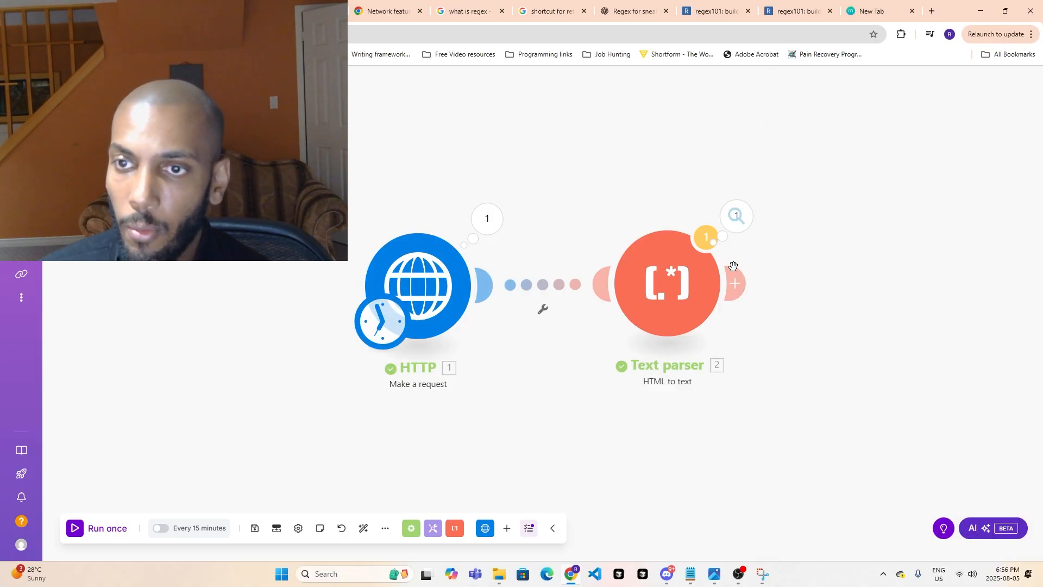
# - Add a Text parser Match pattern module after the HTML to text module and start editing its Pattern
pyautogui.click(739, 282)
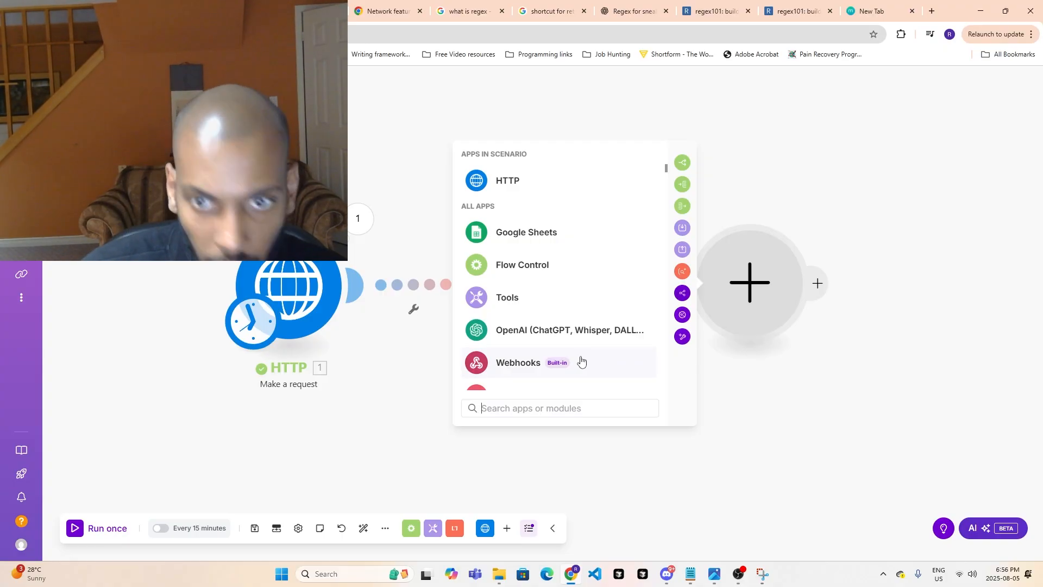
pyautogui.write('te')
pyautogui.scroll(-3, 580, 360)
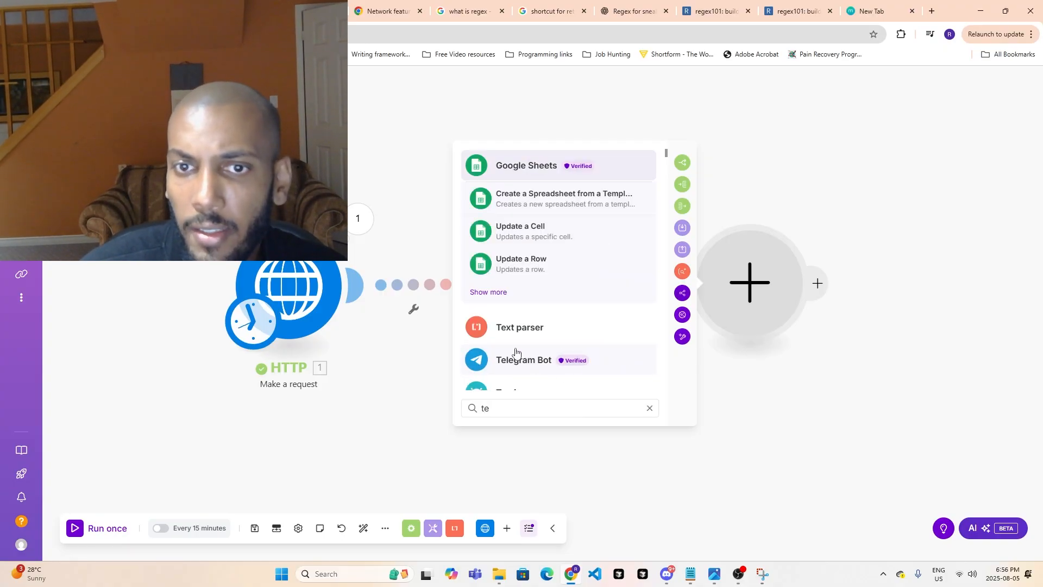
pyautogui.click(549, 340)
pyautogui.scroll(-2, 540, 325)
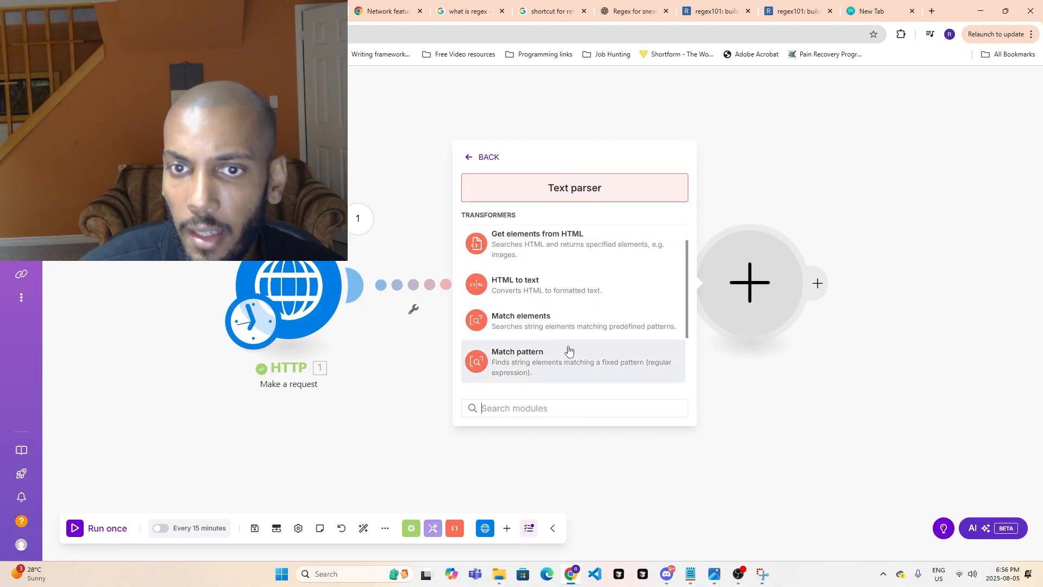
pyautogui.scroll(-1, 567, 350)
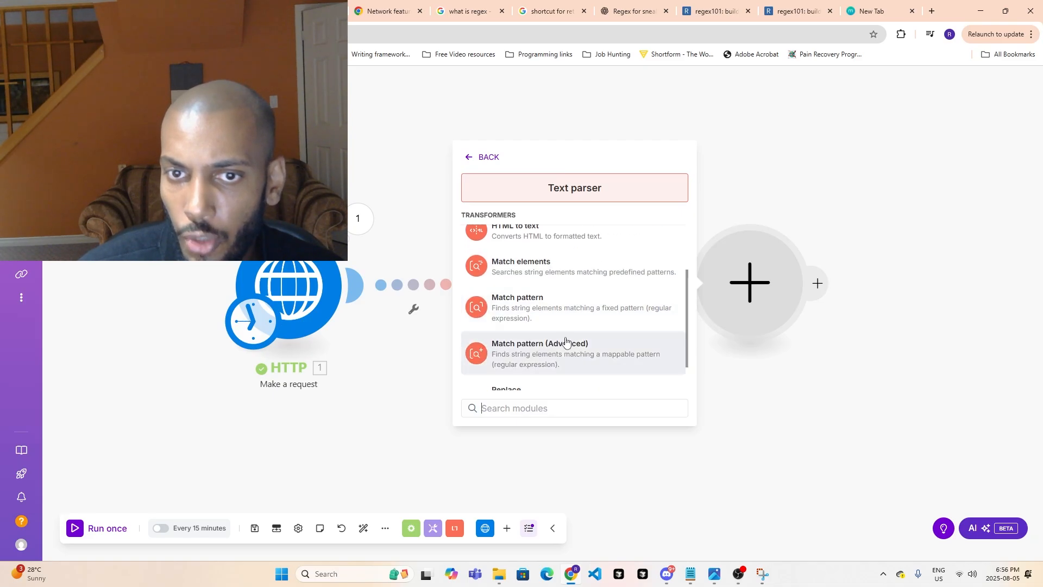
pyautogui.click(561, 321)
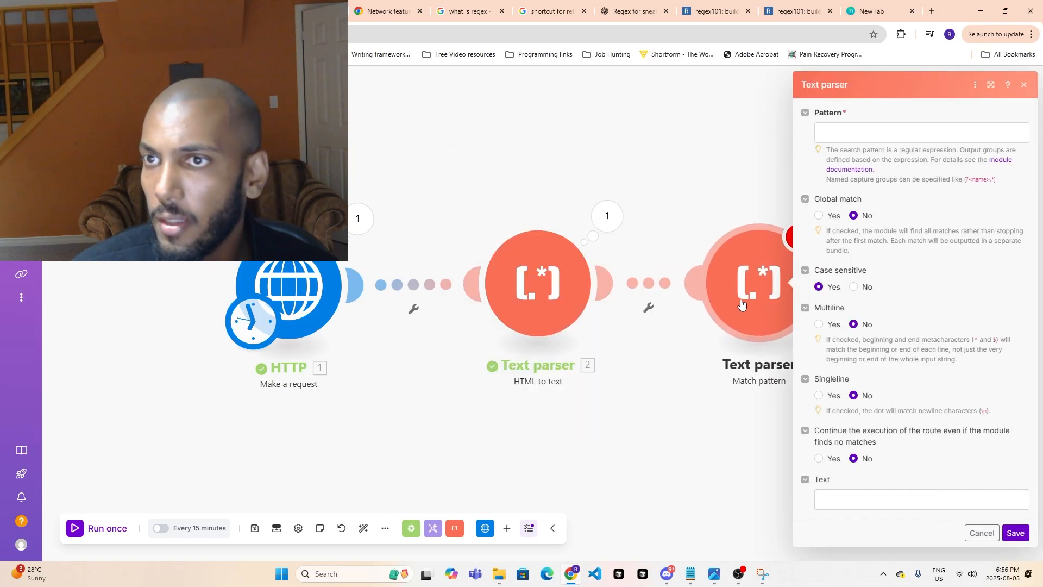
pyautogui.click(826, 134)
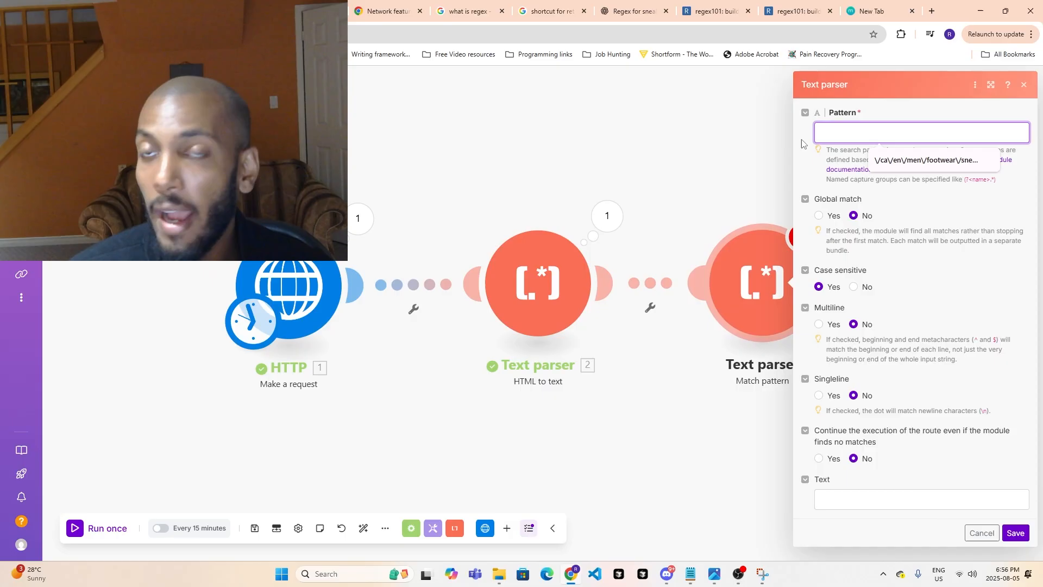
# - Switch to the ChatGPT sneaker regex conversation and find the prompt asking for a regex pattern to isolate product links
pyautogui.click(656, 19)
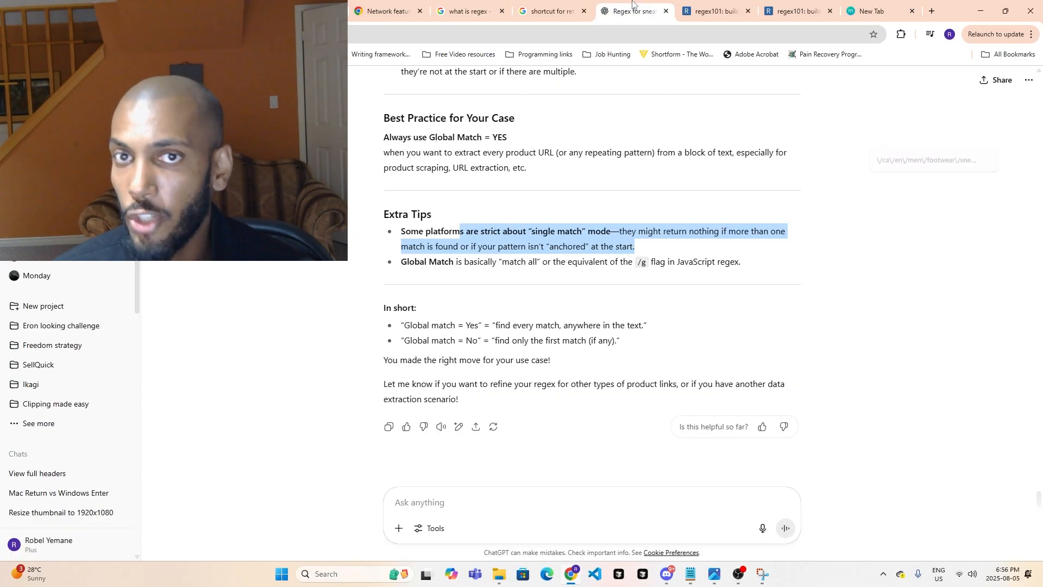
pyautogui.scroll(3, 633, 326)
pyautogui.moveTo(1041, 494); pyautogui.dragTo(1034, 489)
pyautogui.click(982, 496)
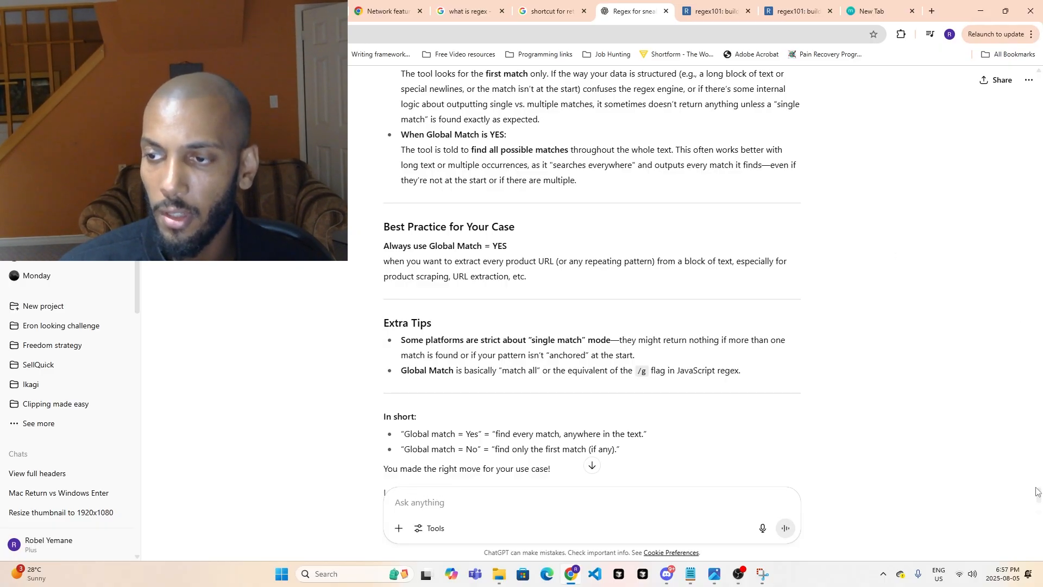
pyautogui.scroll(12, 704, 313)
pyautogui.scroll(5, 705, 314)
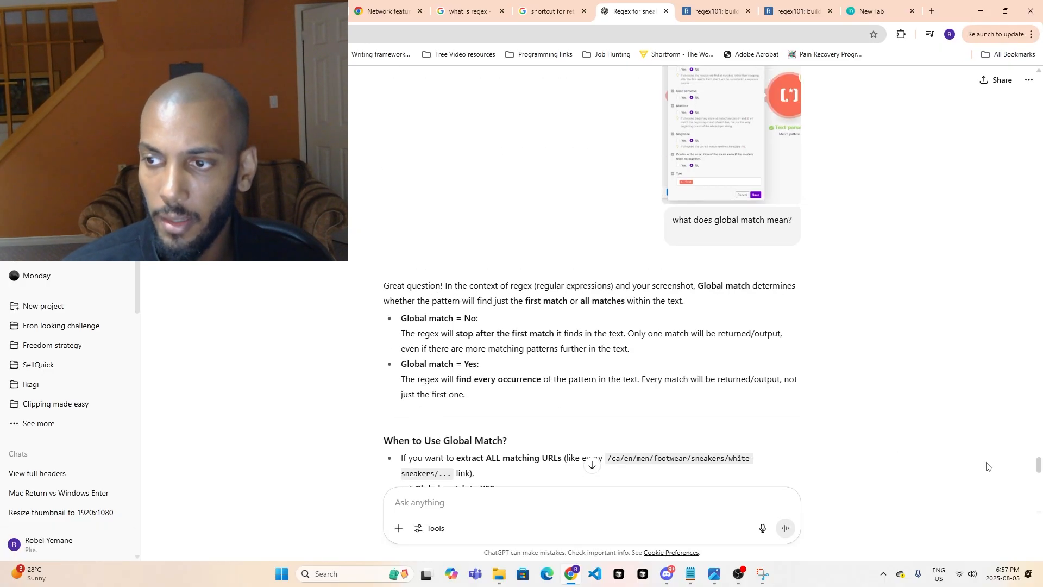
pyautogui.moveTo(1035, 466); pyautogui.dragTo(1024, 69)
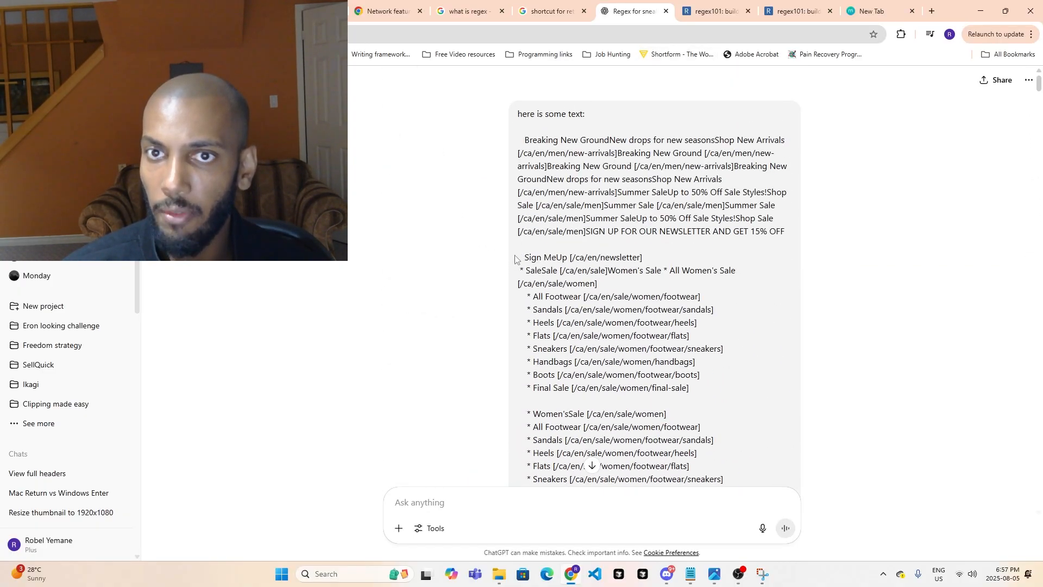
pyautogui.scroll(-20, 564, 335)
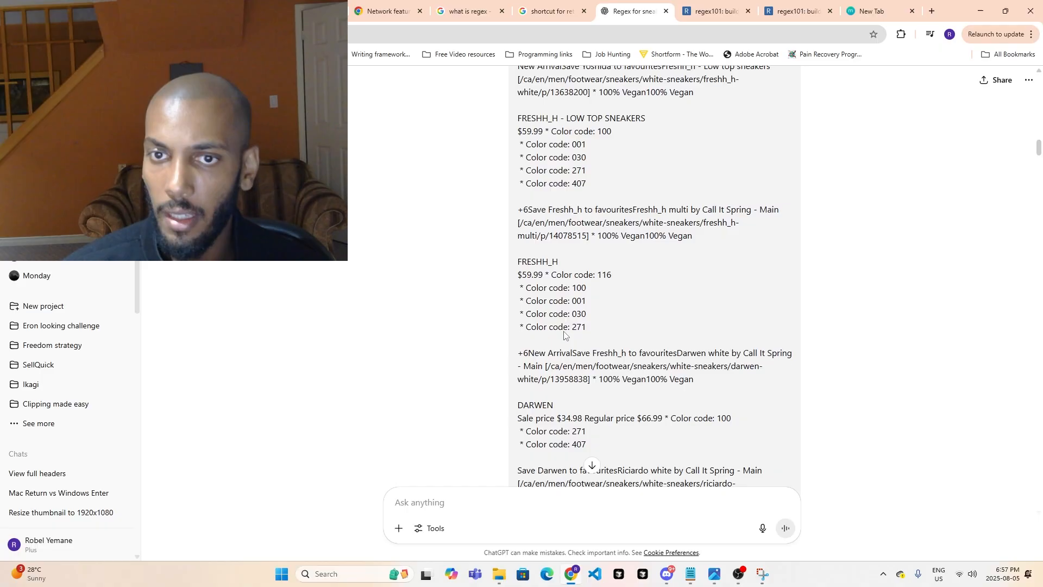
pyautogui.scroll(-20, 563, 335)
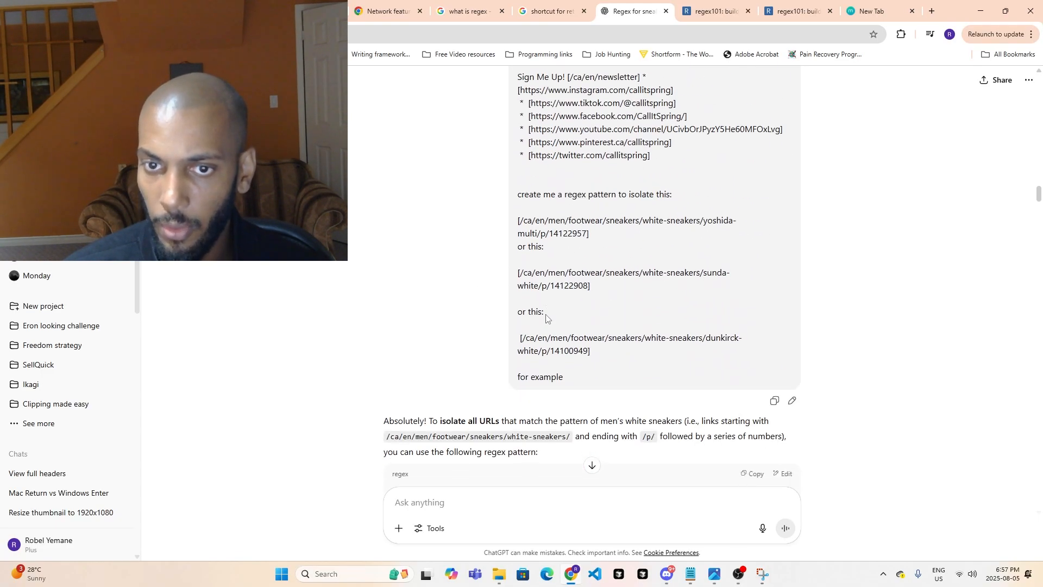
pyautogui.scroll(-1, 546, 318)
pyautogui.scroll(3, 542, 322)
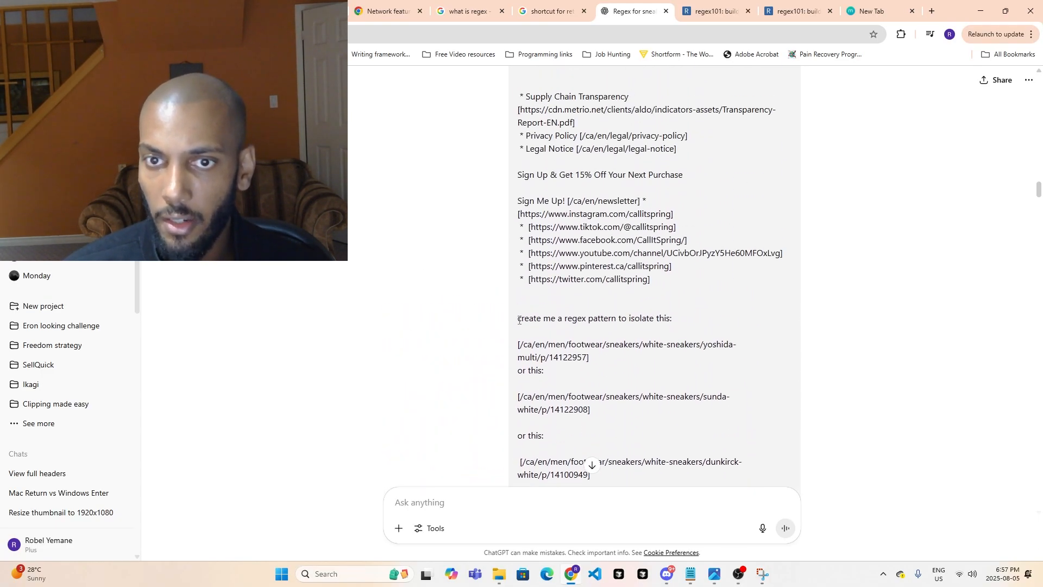
# - Highlight the regex request and its three example links, yoshida-multi, sunda-white and dunkirck-white, one after another in the prompt
pyautogui.moveTo(519, 320); pyautogui.dragTo(671, 328)
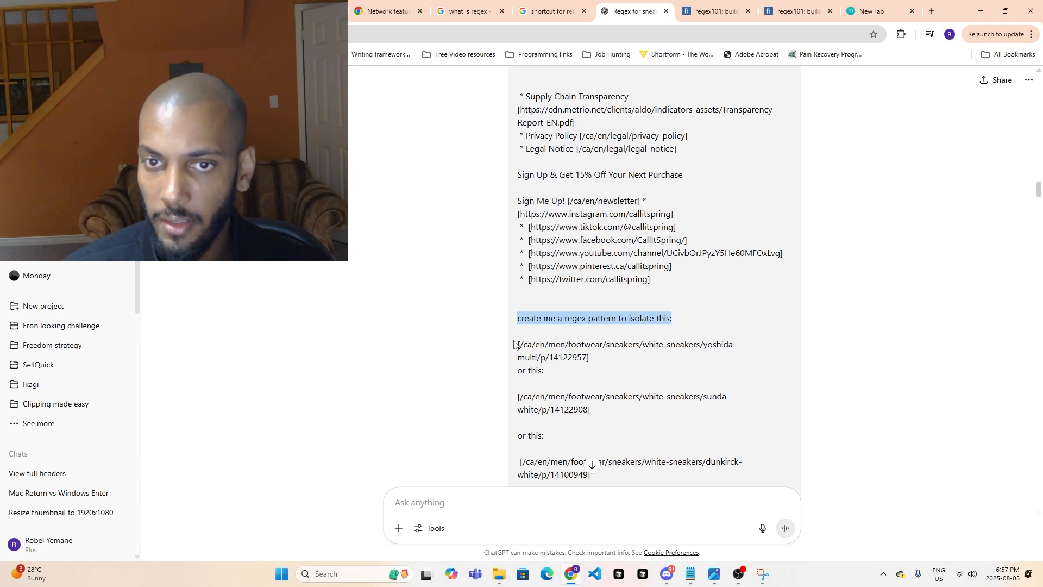
pyautogui.moveTo(517, 346); pyautogui.dragTo(652, 362)
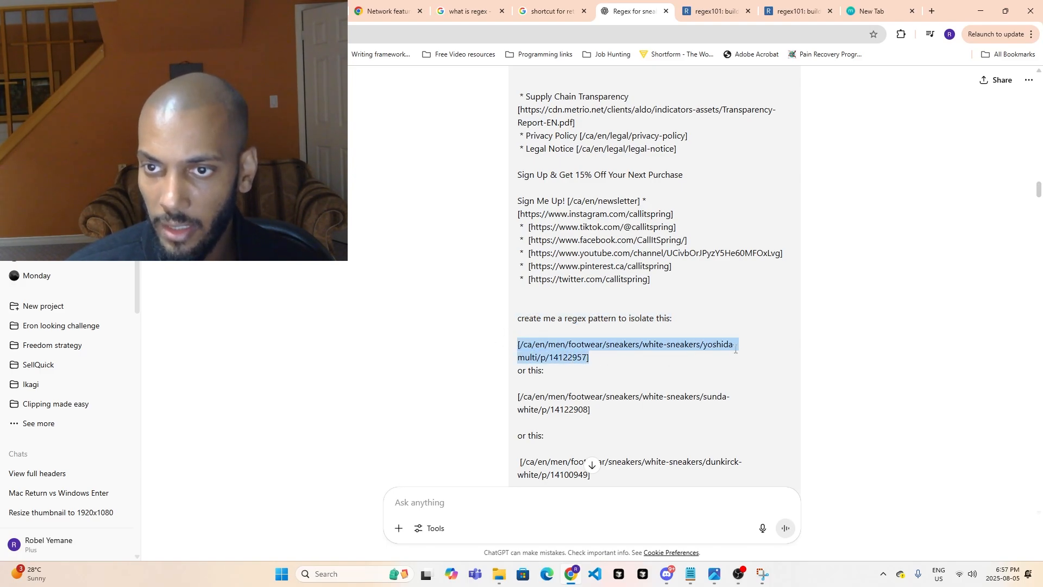
pyautogui.scroll(-2, 530, 320)
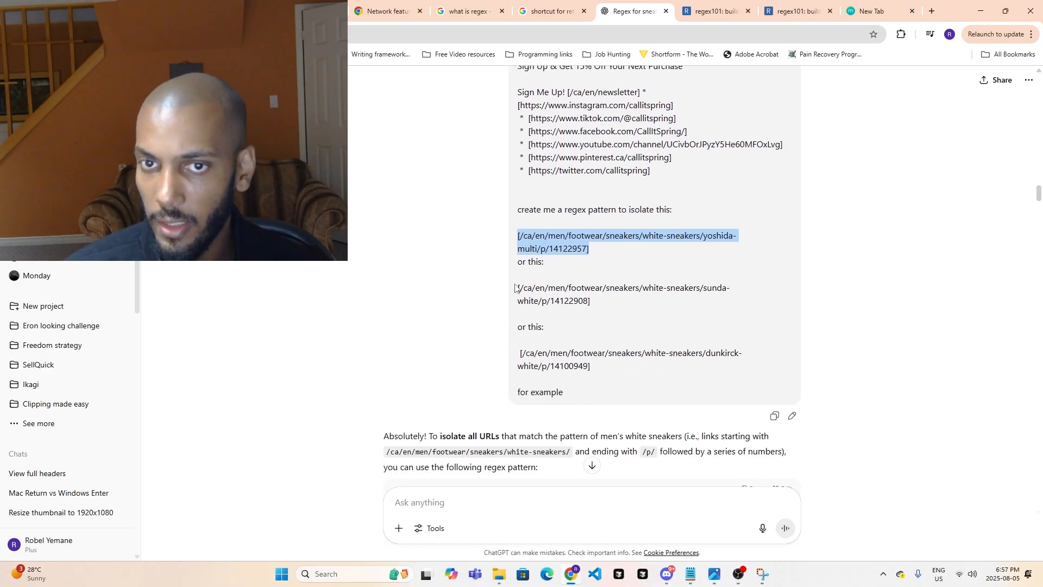
pyautogui.moveTo(515, 288); pyautogui.dragTo(731, 298)
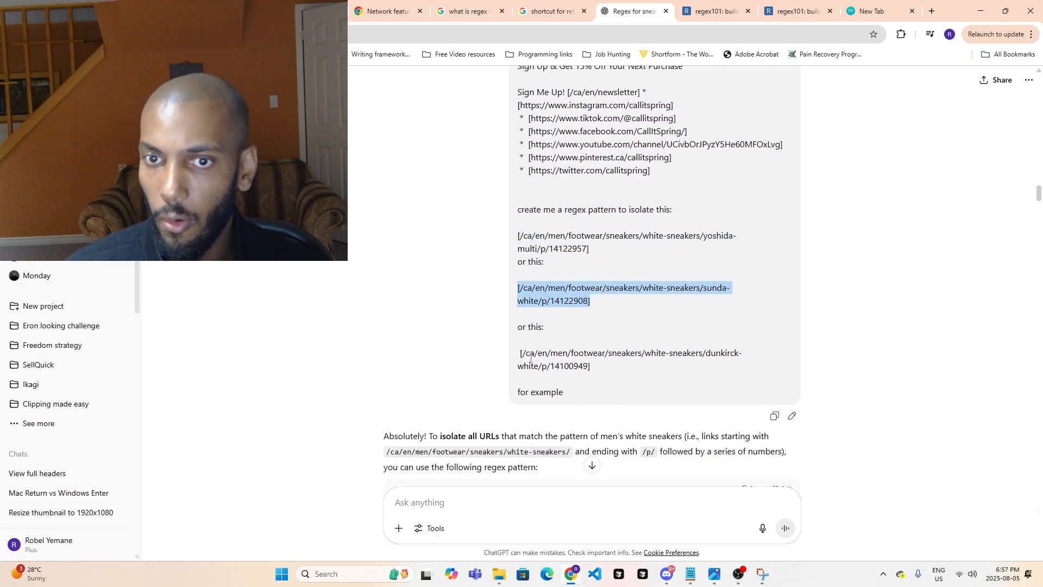
pyautogui.moveTo(523, 353); pyautogui.dragTo(612, 365)
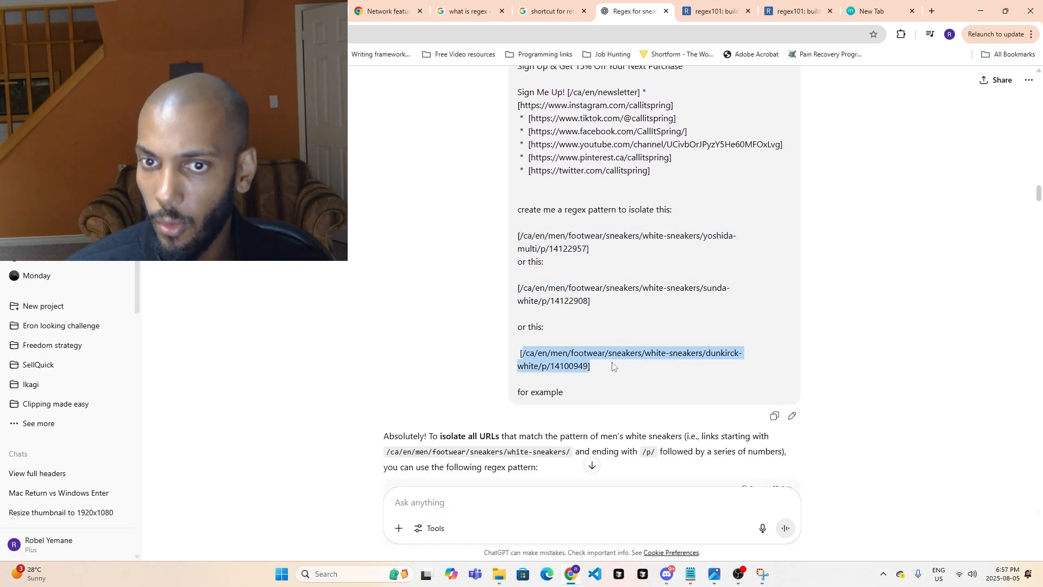
# - Select the suggested regex \/ca\/en\/men\/footwear\/sneakers\/white-sneakers\/[a-zA-Z0-9\-]+\/p\/\d+ in ChatGPT's reply
pyautogui.scroll(-2, 378, 327)
pyautogui.scroll(-2, 597, 330)
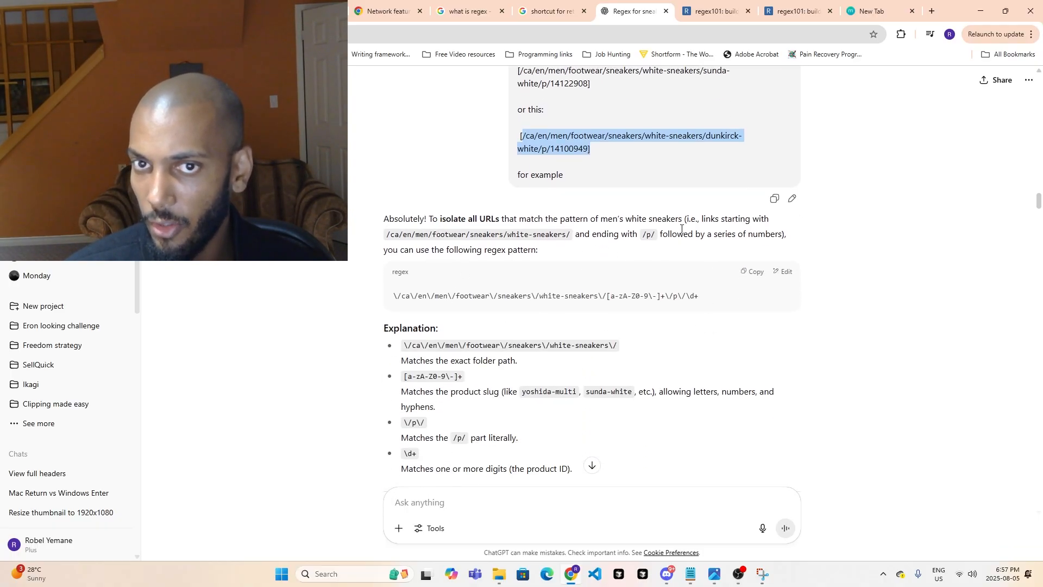
pyautogui.moveTo(392, 297); pyautogui.dragTo(700, 308)
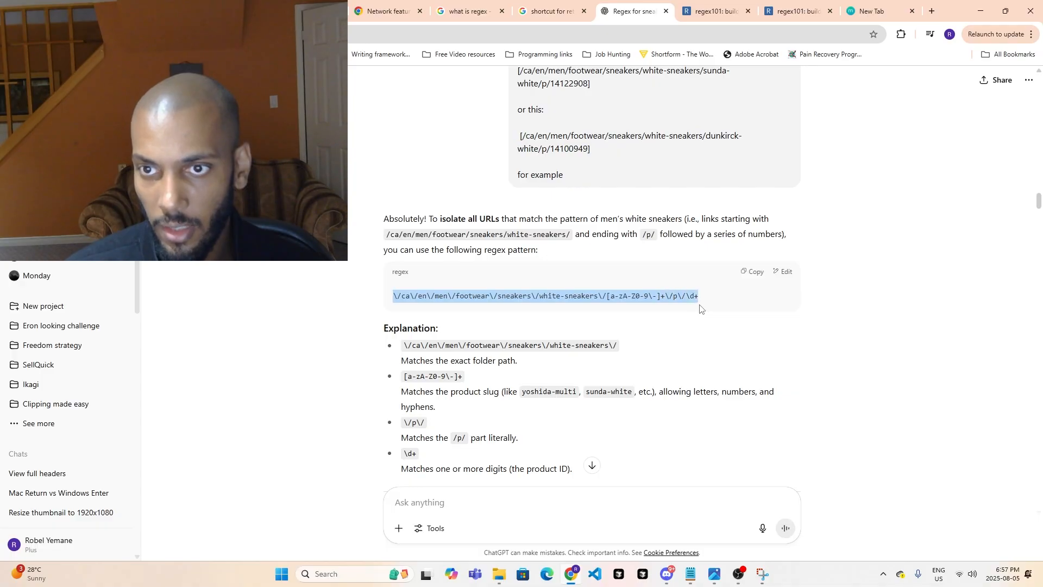
# - Switch to regex101 and examine the matched white-sneaker links in the test string, back up to the yoshida-multi link
pyautogui.click(735, 4)
pyautogui.click(434, 213)
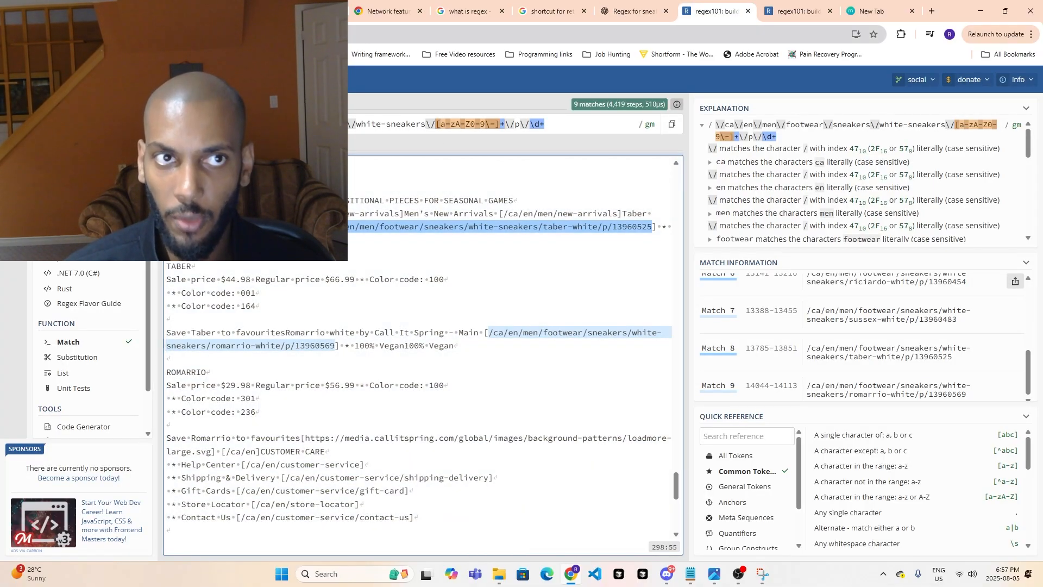
pyautogui.scroll(10, 363, 233)
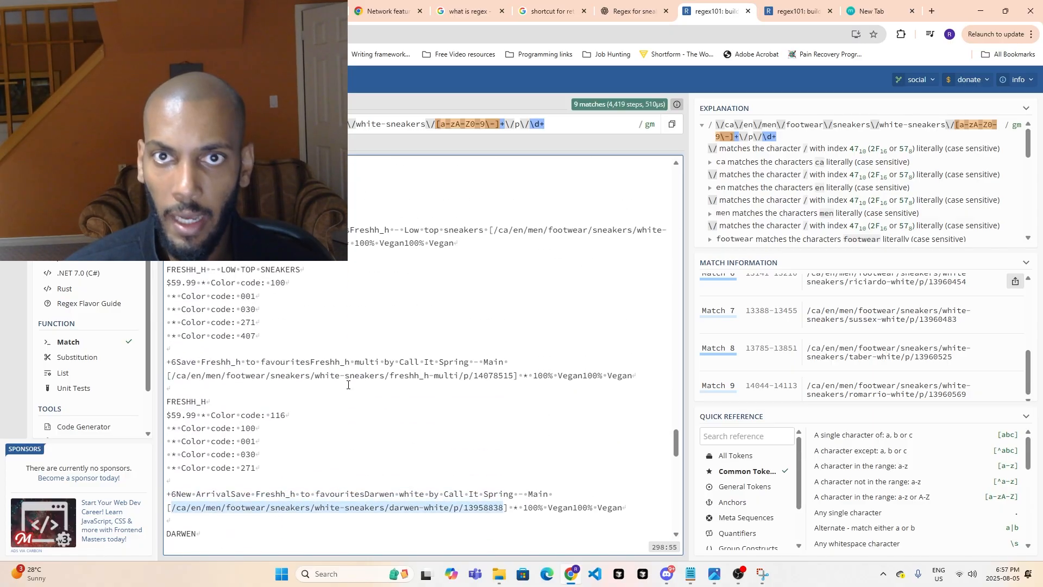
pyautogui.scroll(5, 352, 369)
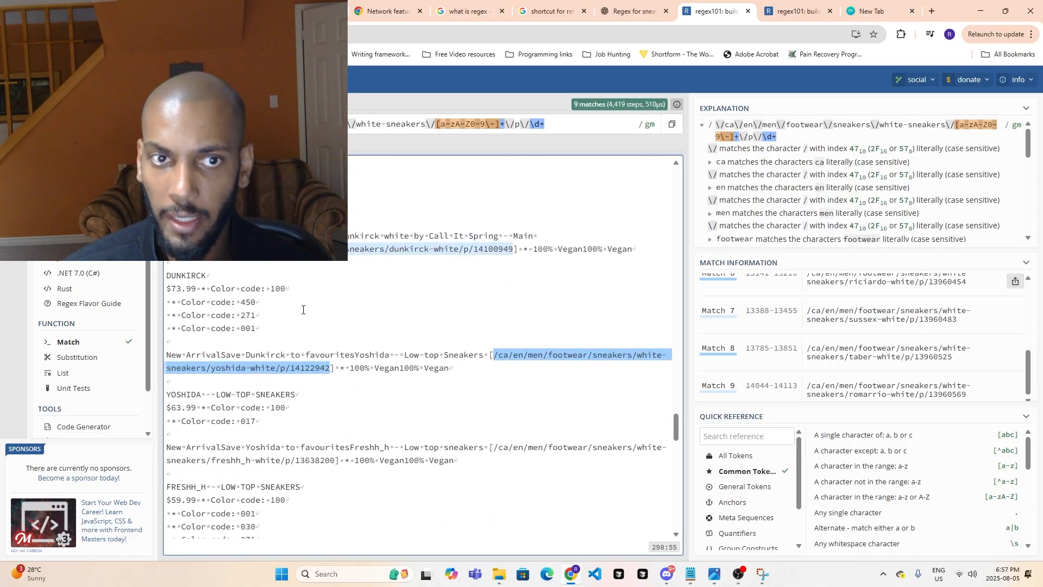
pyautogui.scroll(15, 372, 324)
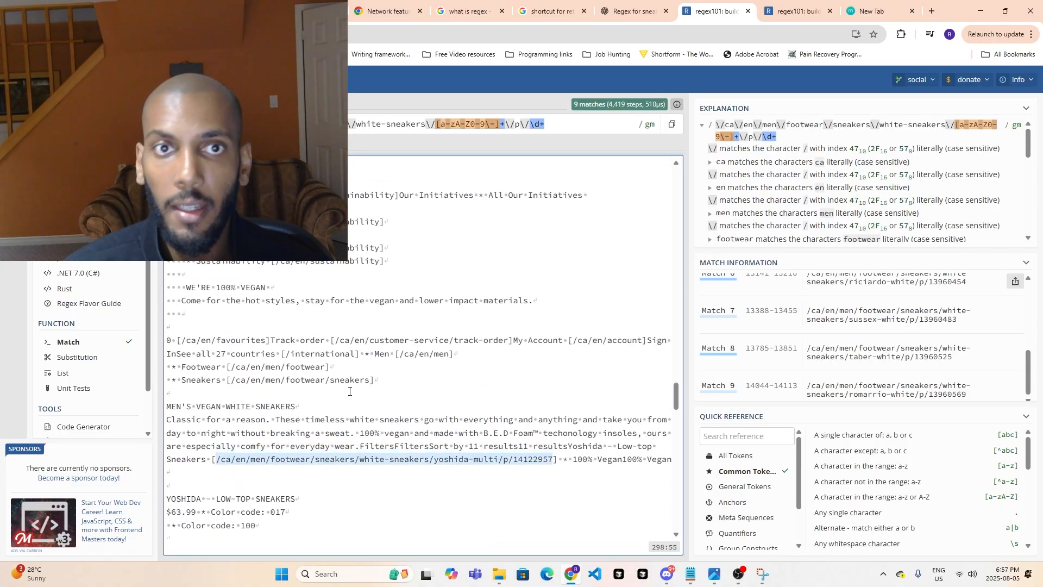
# - Return to the start of the test string and review the full list of matched product links in the match information
pyautogui.moveTo(676, 345); pyautogui.dragTo(655, 190)
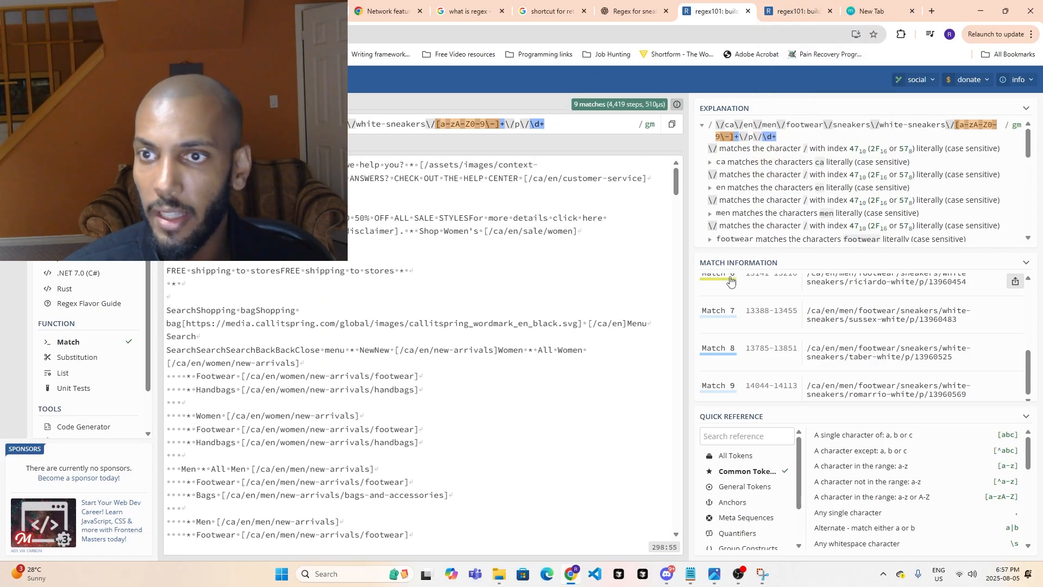
pyautogui.scroll(5, 790, 307)
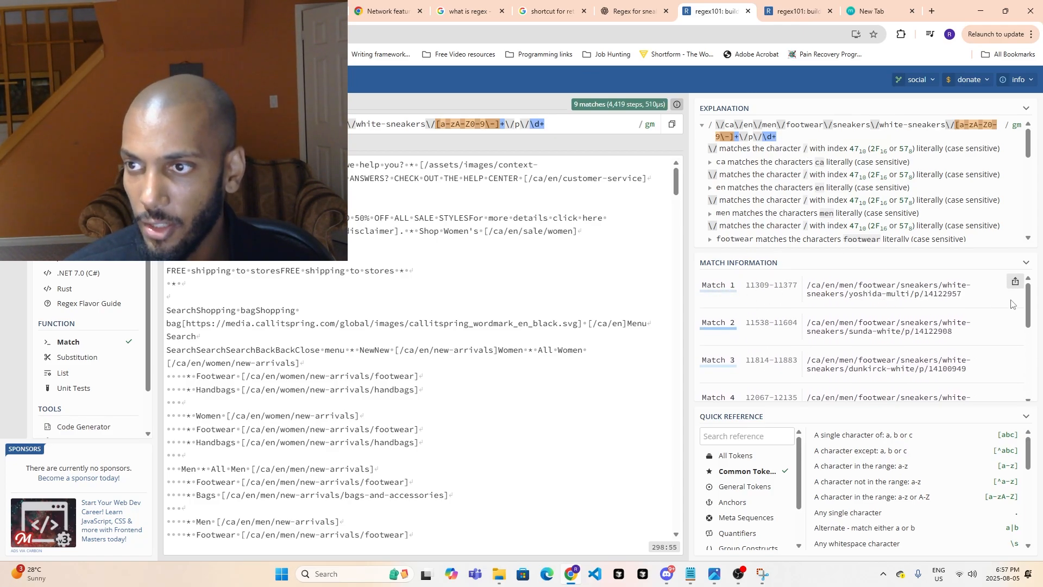
pyautogui.moveTo(1027, 308); pyautogui.dragTo(1031, 379)
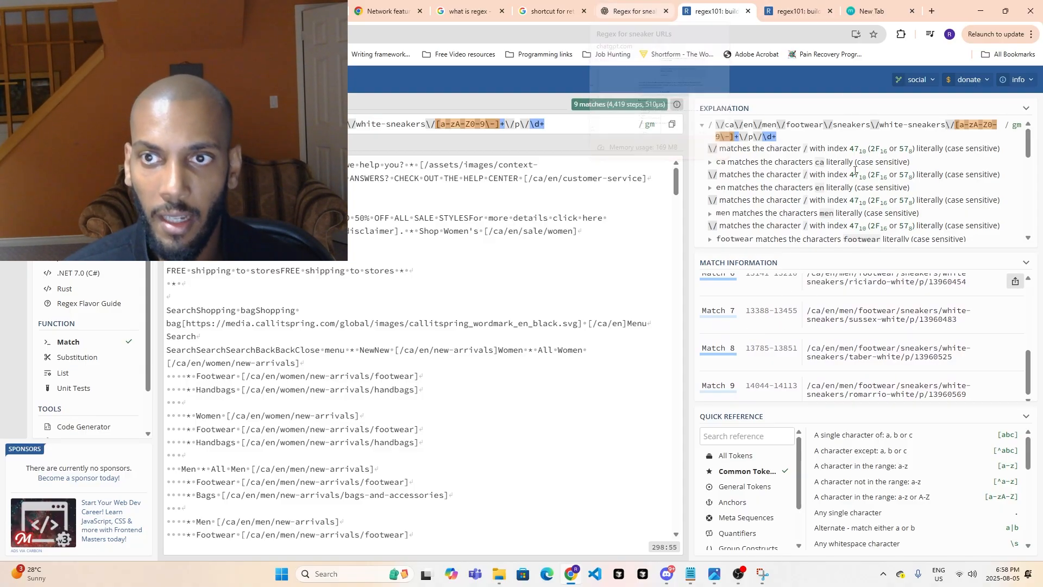
# - Switch to the Make scenario and set the Match pattern module's pattern to \/ca\/en\/men\/footwear\/sneakers\/white-sneakers\/[a-zA-Z0-9\-]+\/p\/\d+
pyautogui.click(630, 14)
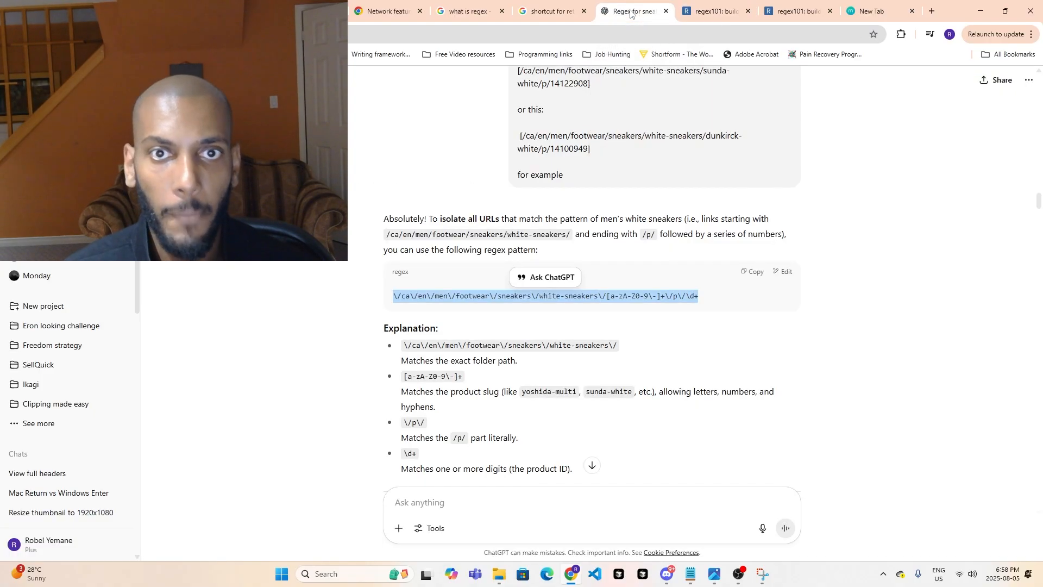
pyautogui.click(774, 4)
pyautogui.click(711, 5)
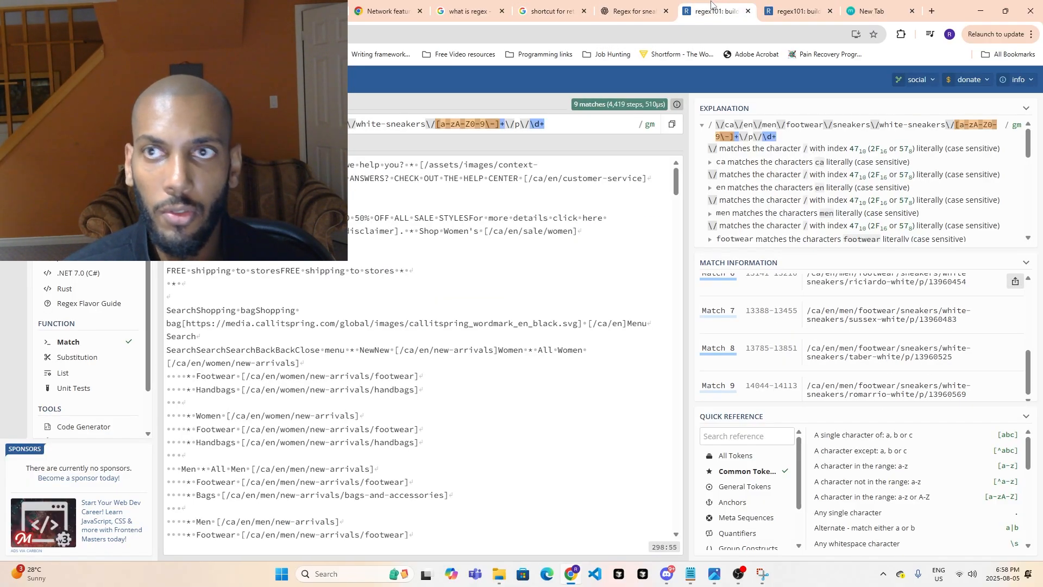
pyautogui.click(860, 7)
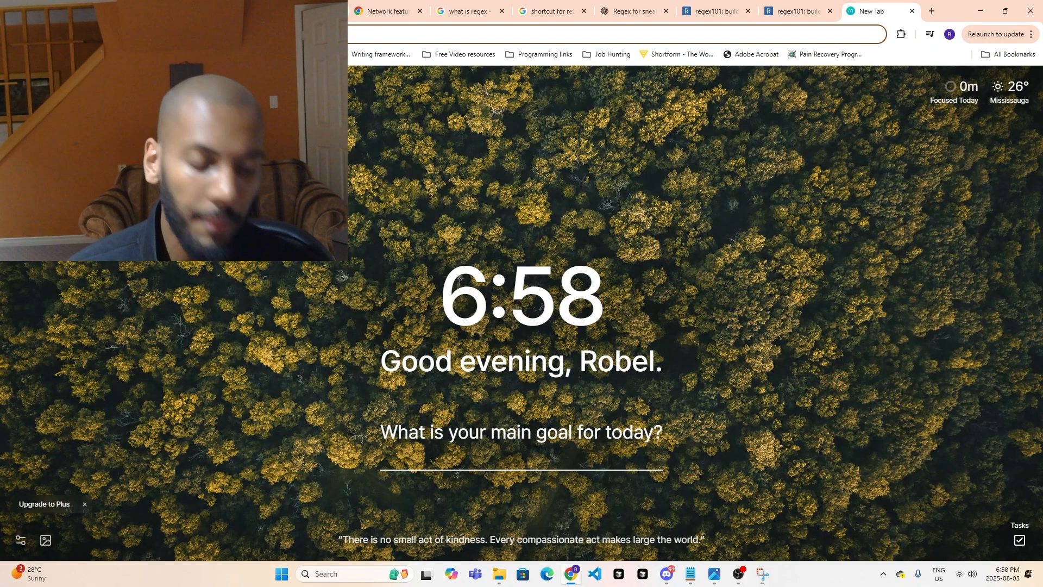
pyautogui.hotkey('ctrl', 'Tab')
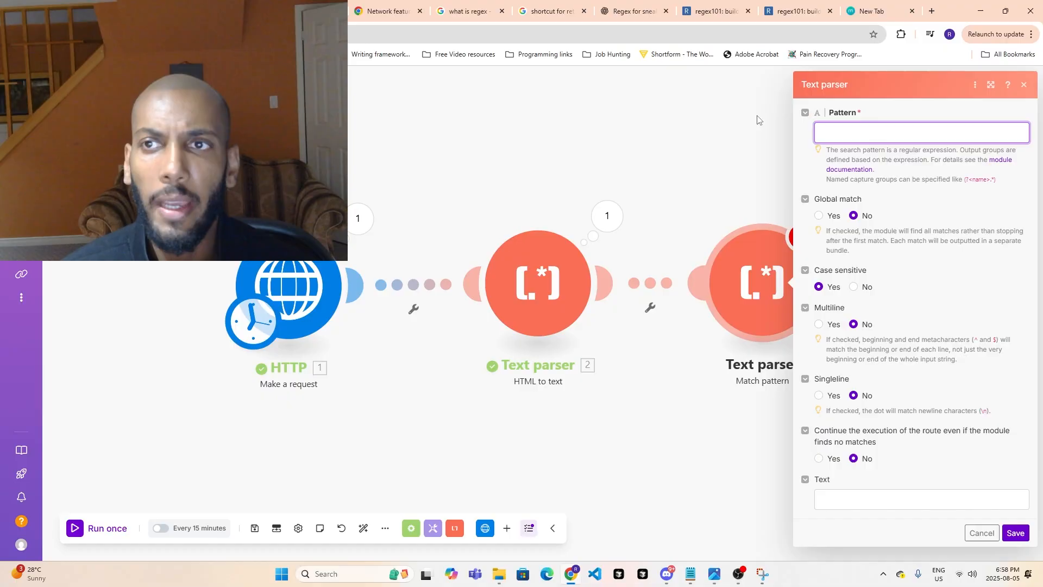
pyautogui.hotkey('ctrl', 'v')
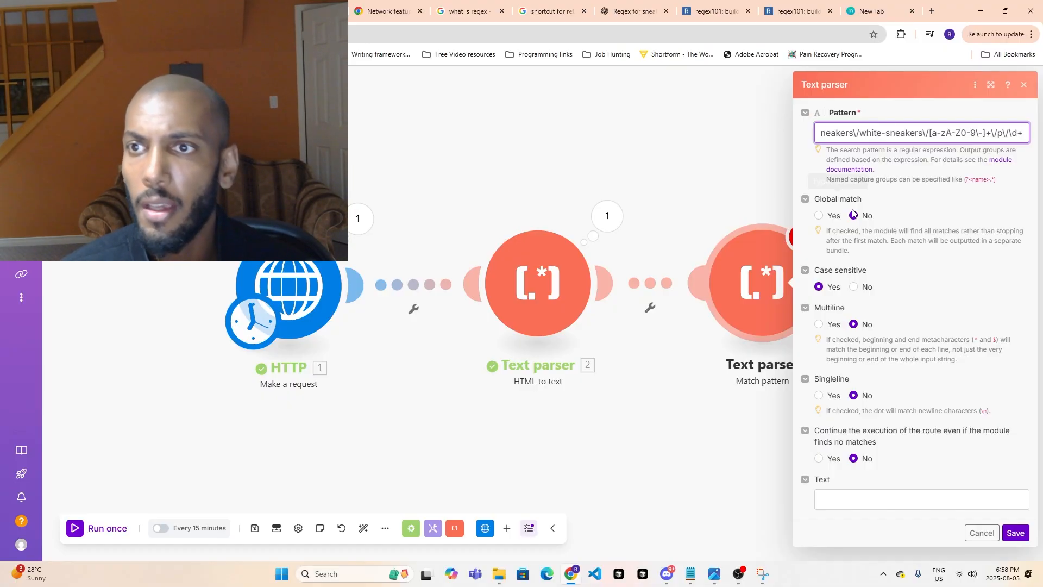
# - Set Global match to Yes and Case sensitive to No for the Match pattern module
pyautogui.click(818, 216)
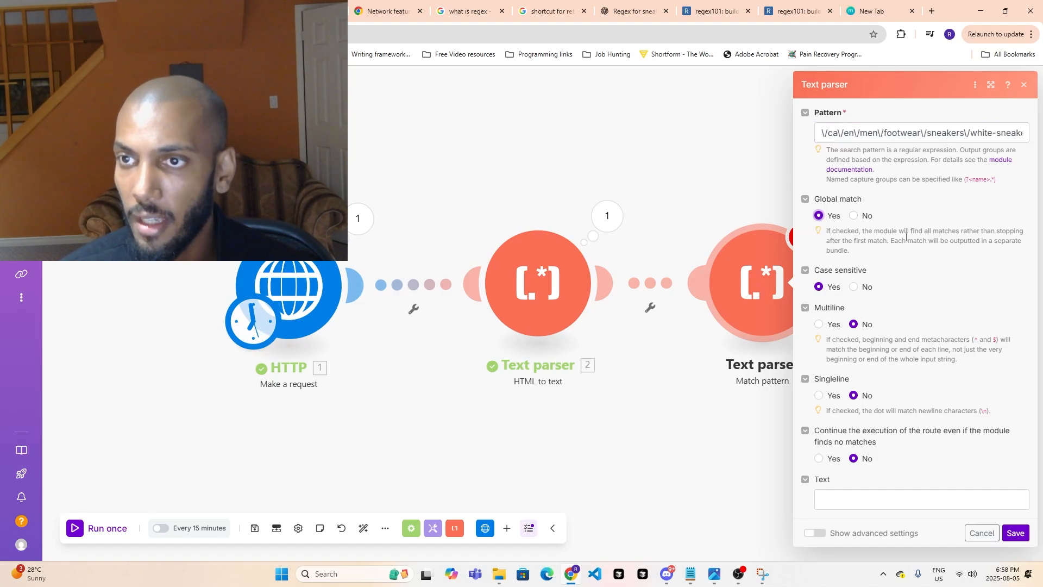
pyautogui.doubleClick(864, 217)
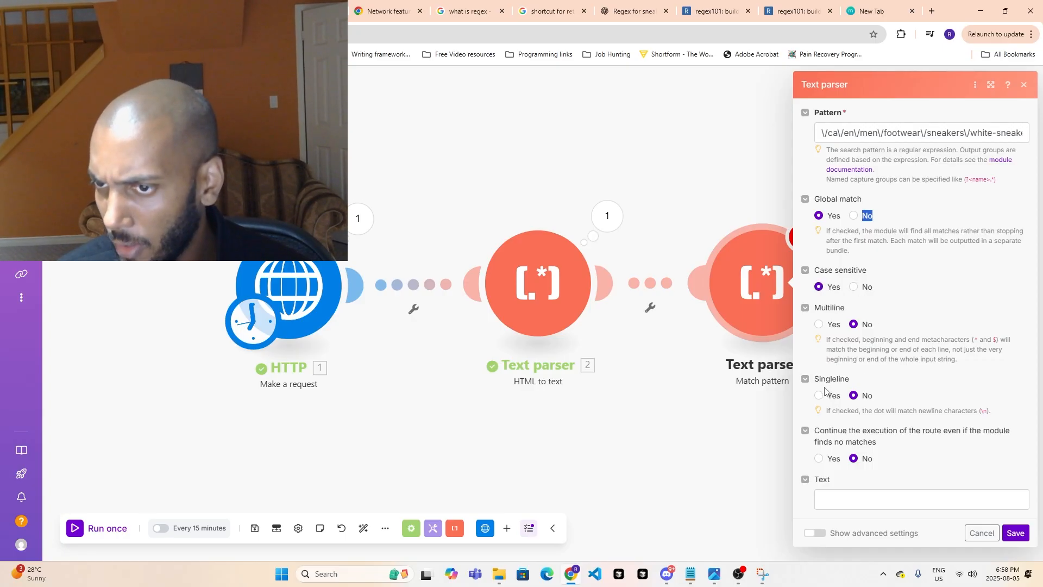
pyautogui.click(852, 287)
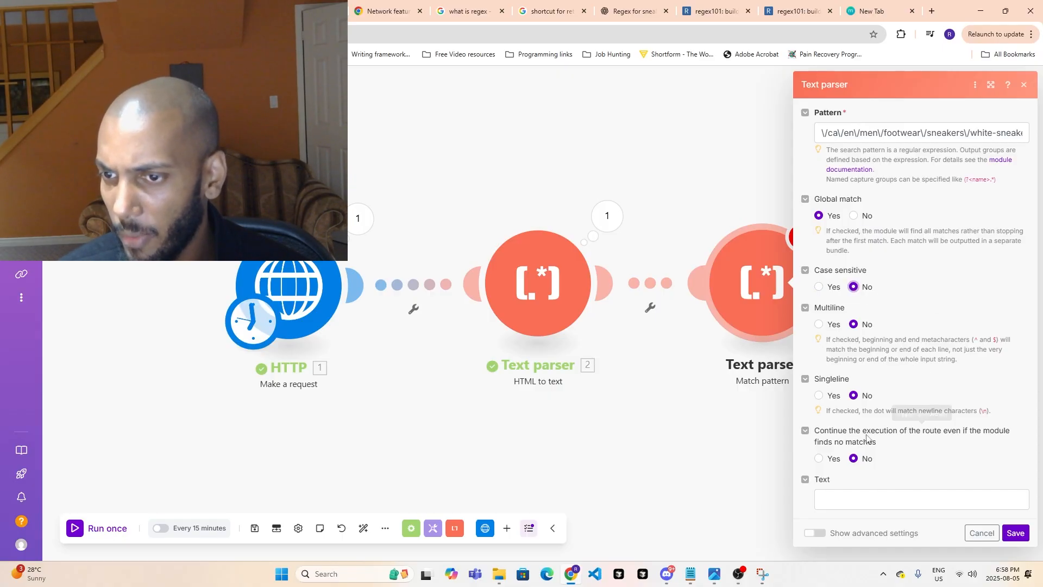
# - Map the HTML to text module's Text output as the Match pattern module's input text and save the module
pyautogui.click(846, 499)
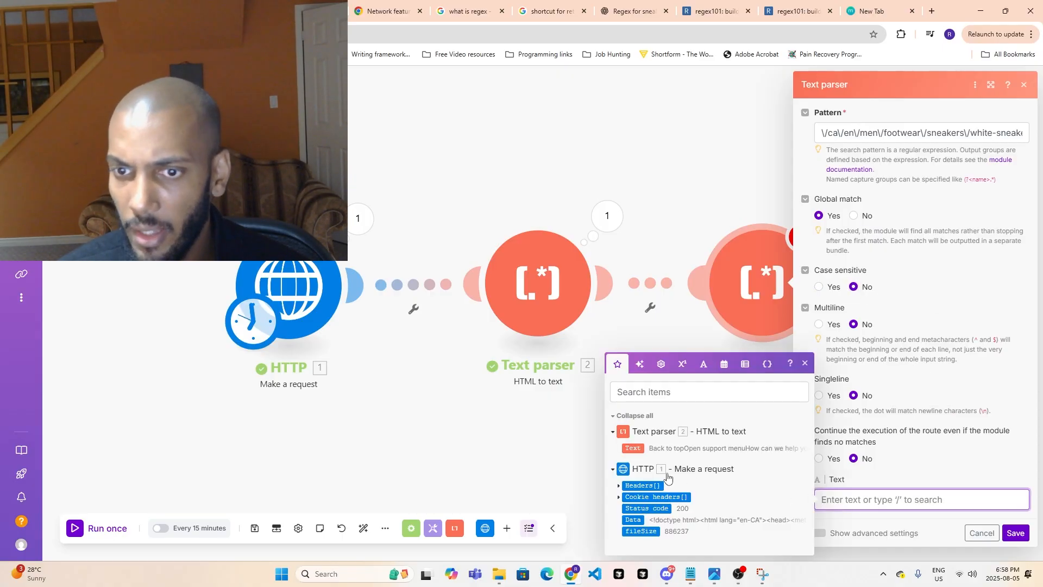
pyautogui.click(633, 449)
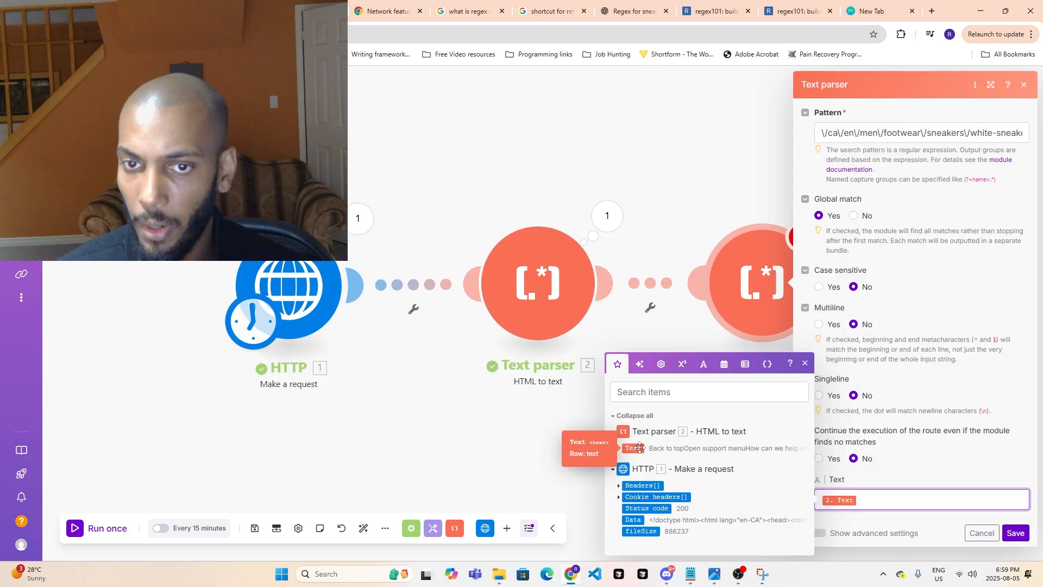
pyautogui.click(932, 466)
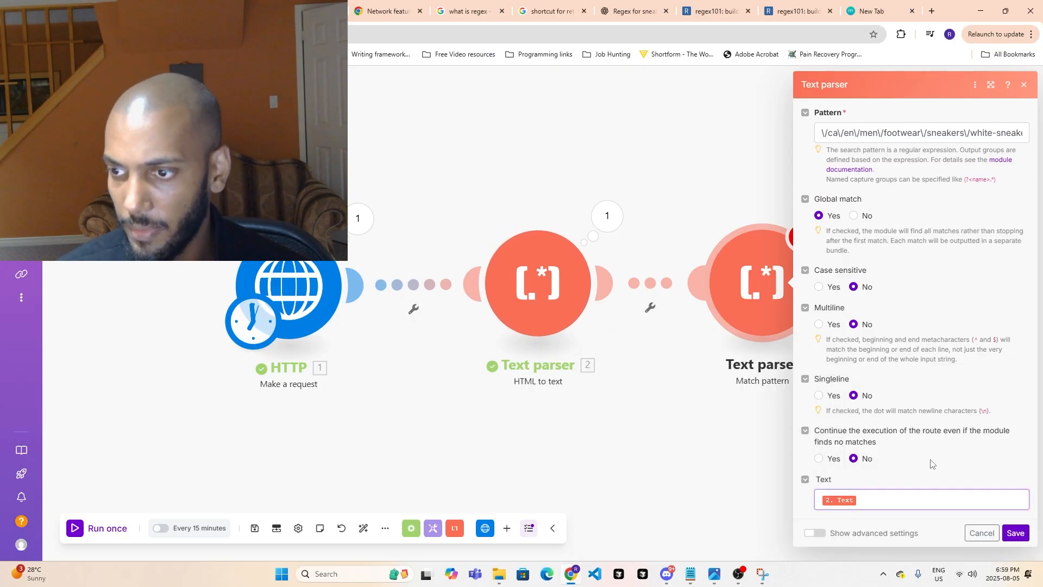
pyautogui.click(1015, 533)
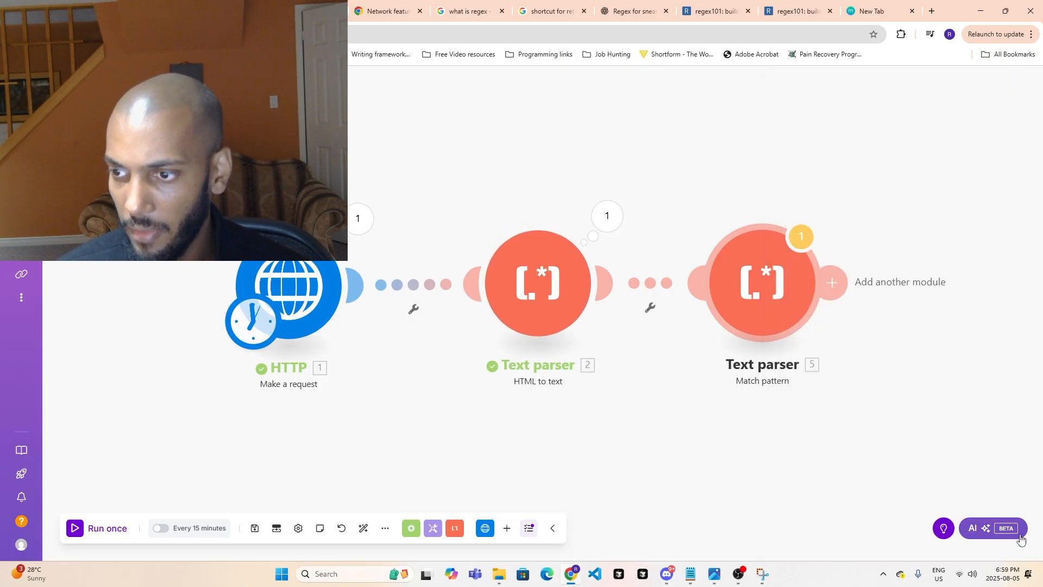
# - Run the scenario once and inspect the Match pattern output, highlighting the yoshida-multi and sunda-white links
pyautogui.click(96, 527)
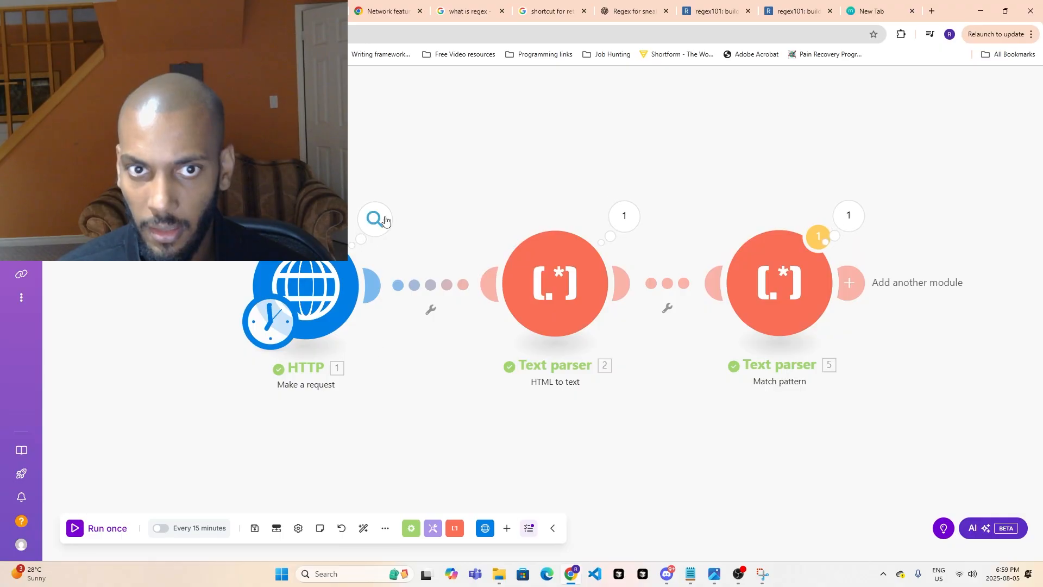
pyautogui.click(847, 218)
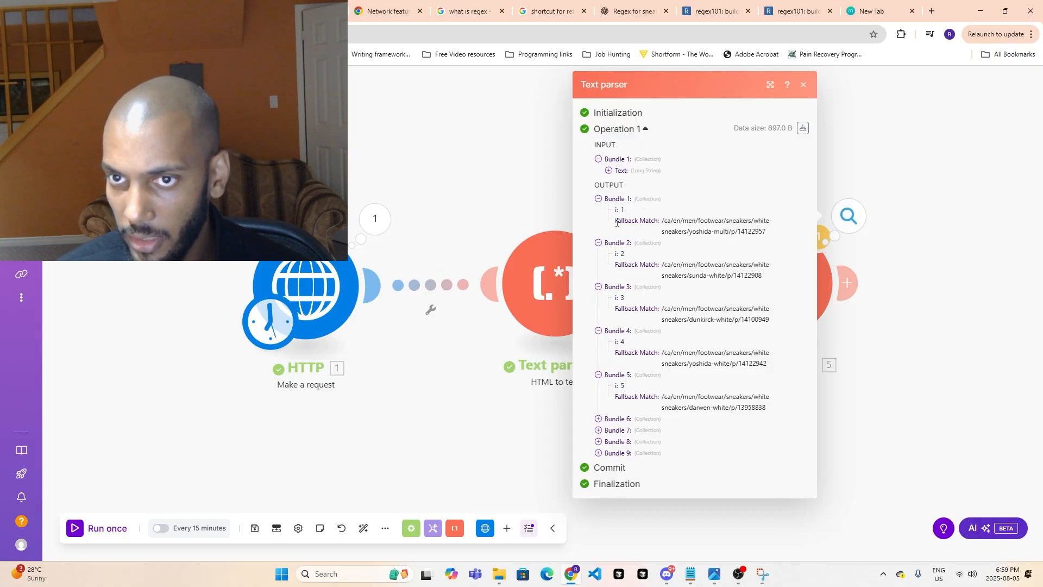
pyautogui.moveTo(663, 219); pyautogui.dragTo(774, 232)
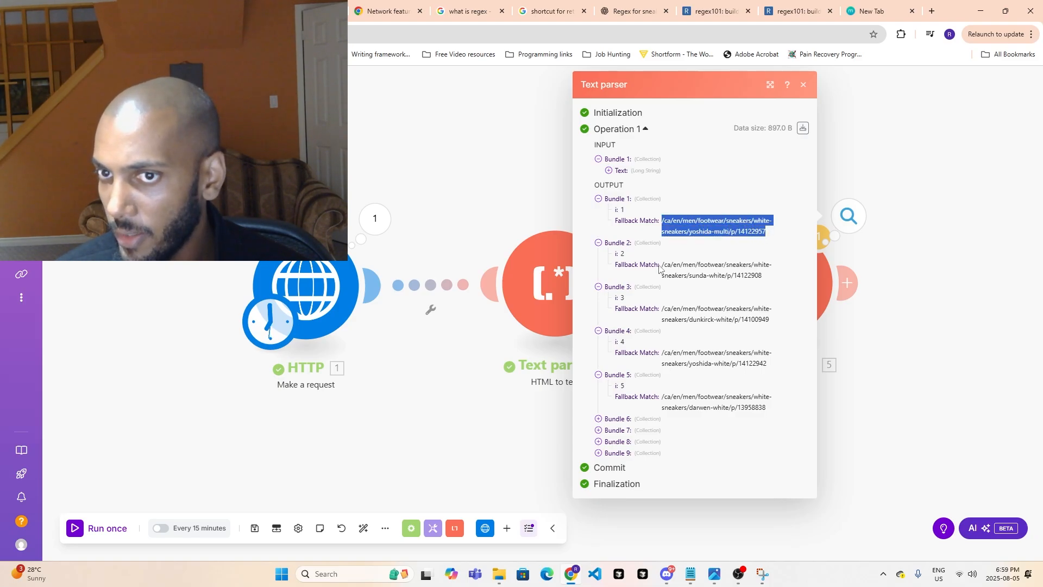
pyautogui.moveTo(661, 265); pyautogui.dragTo(745, 290)
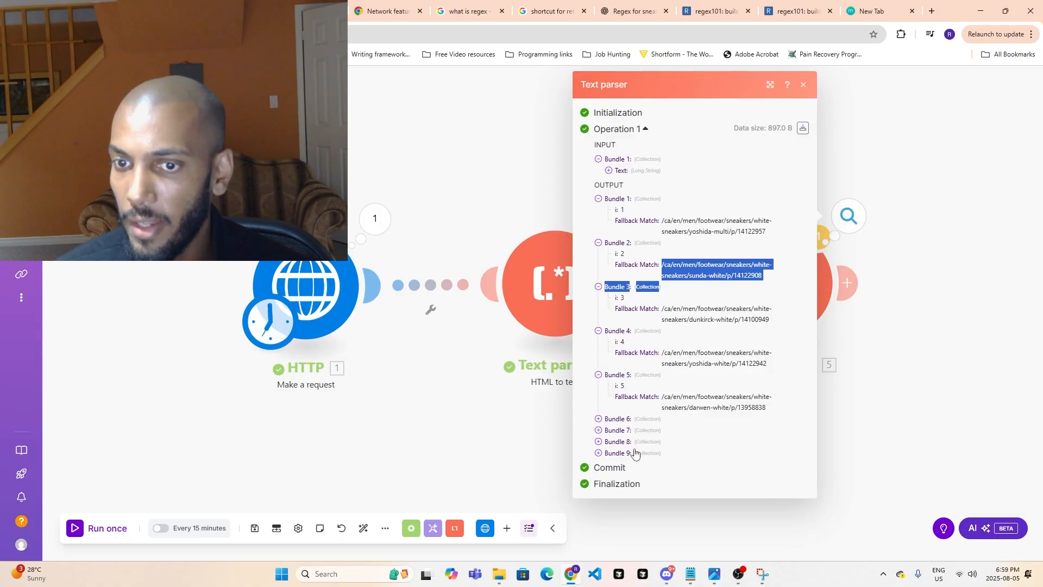
# - Compare regex101's full-page match list with the output bundles of Make's Match pattern module, and close the module output
pyautogui.click(806, 4)
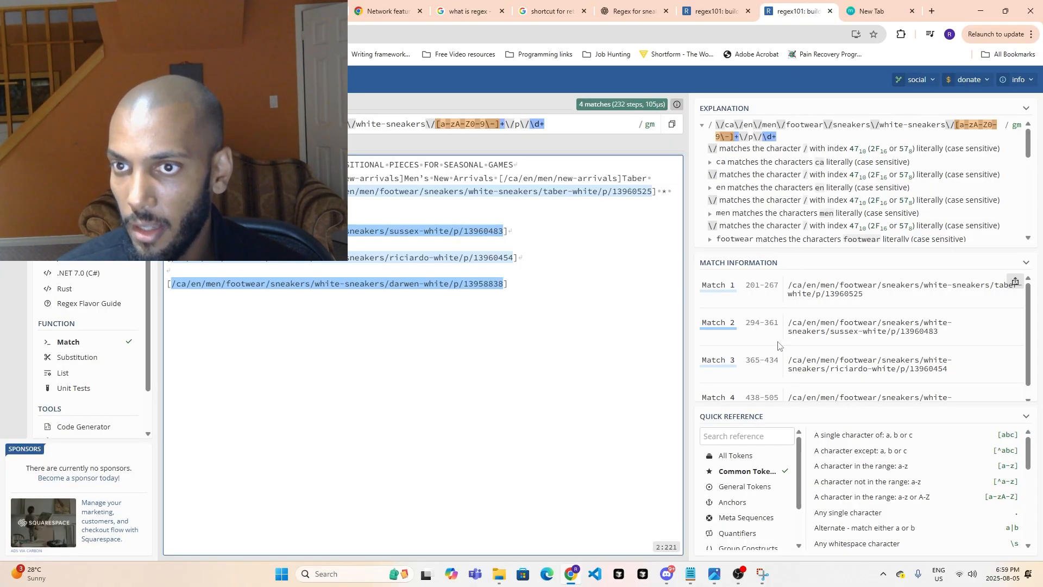
pyautogui.click(722, 10)
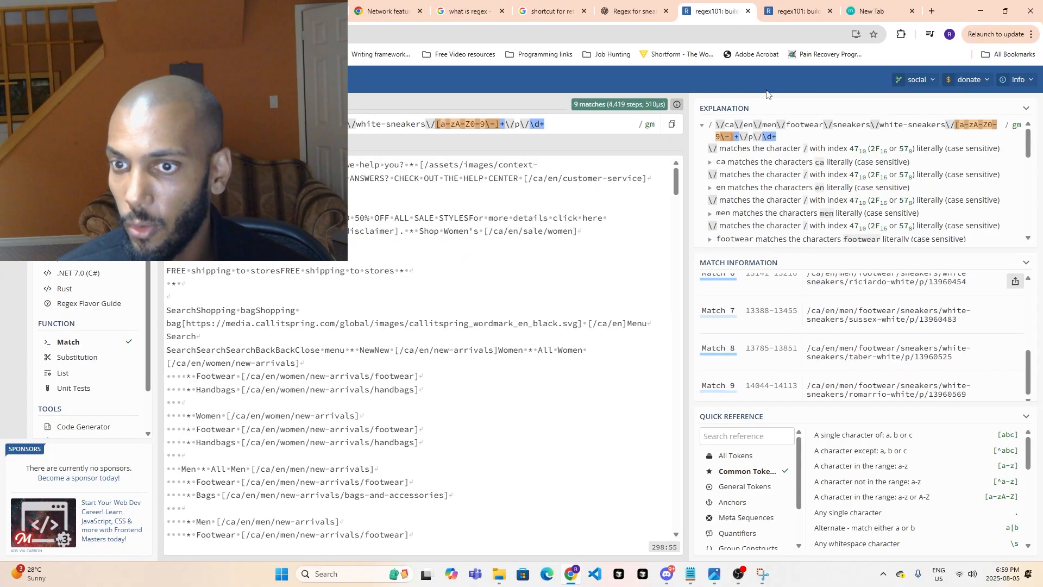
pyautogui.scroll(4, 769, 363)
pyautogui.scroll(-4, 772, 367)
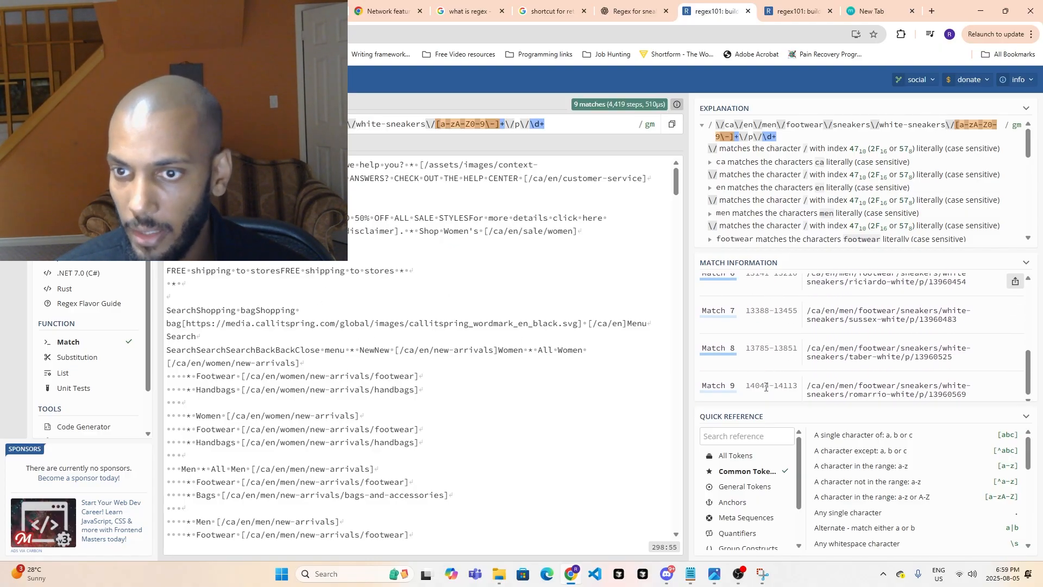
pyautogui.scroll(-1, 766, 387)
pyautogui.scroll(1, 733, 331)
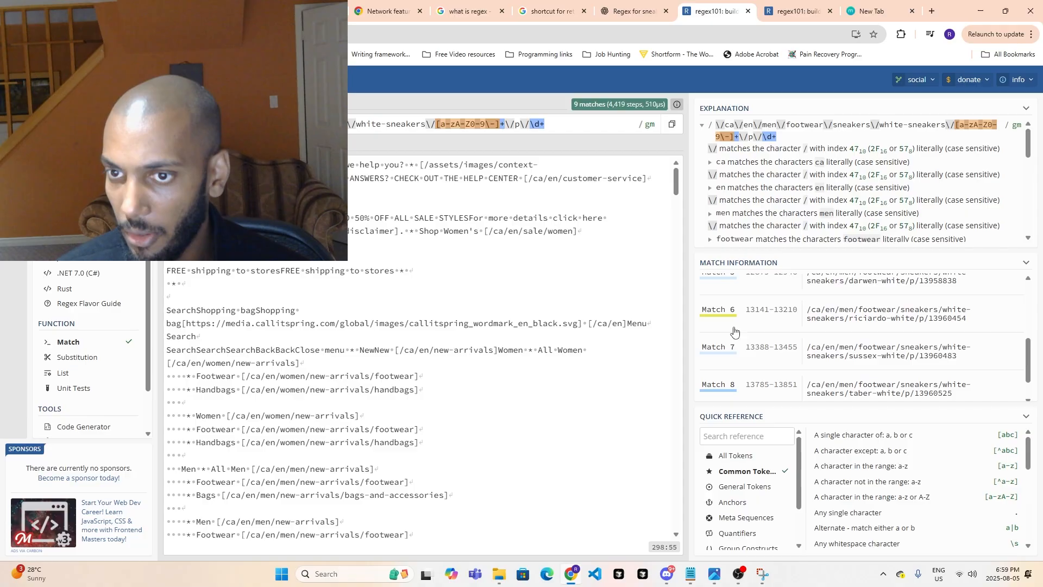
pyautogui.scroll(-1, 742, 338)
pyautogui.click(304, 11)
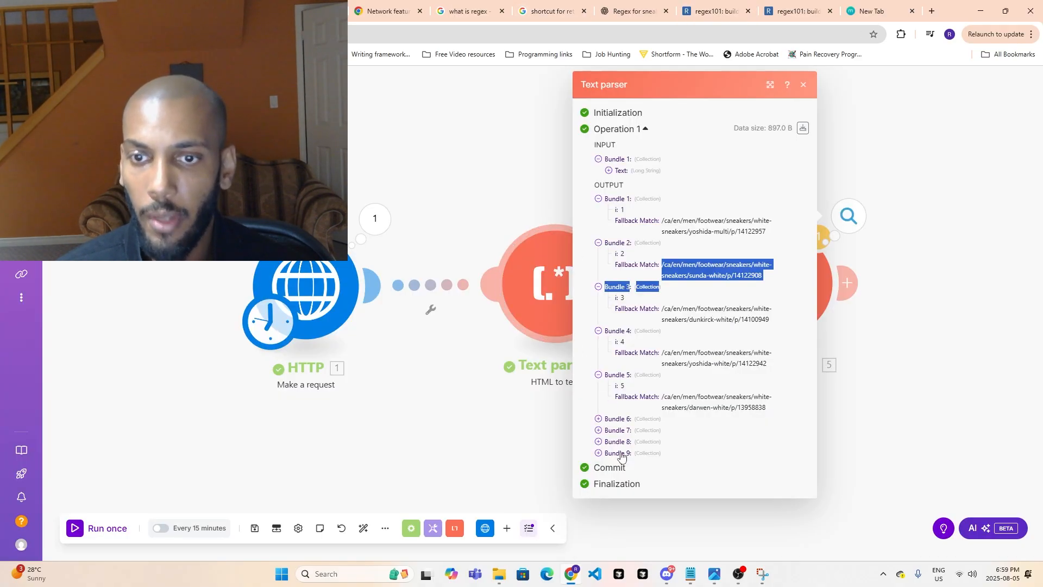
pyautogui.click(906, 438)
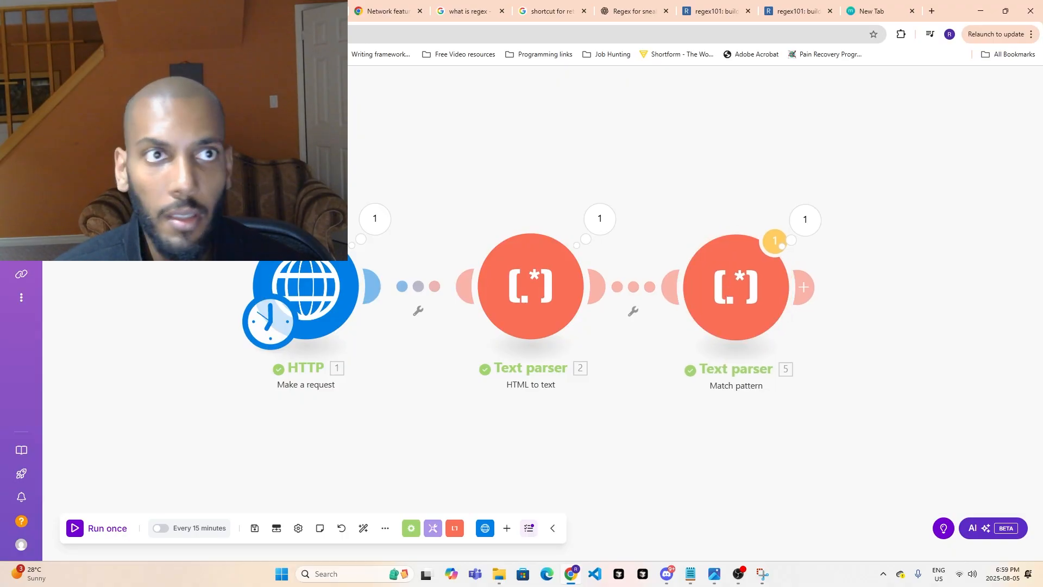
# - Switch to Call It Spring's white sneakers page and examine the listed products from Yoshida through Romarrio
pyautogui.click(225, 11)
pyautogui.scroll(11, 481, 377)
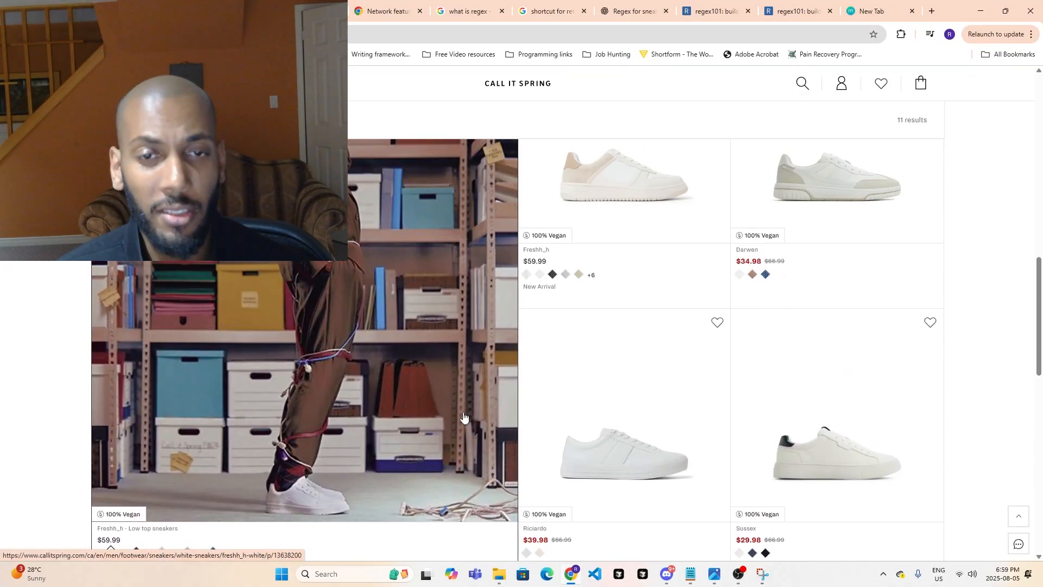
pyautogui.scroll(5, 263, 272)
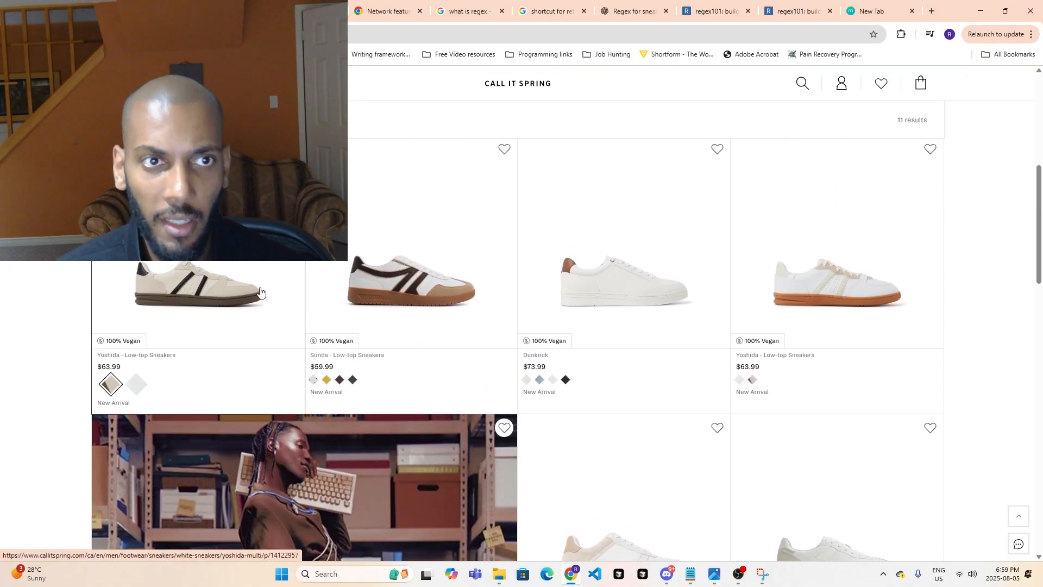
pyautogui.scroll(4, 263, 373)
pyautogui.scroll(-3, 262, 372)
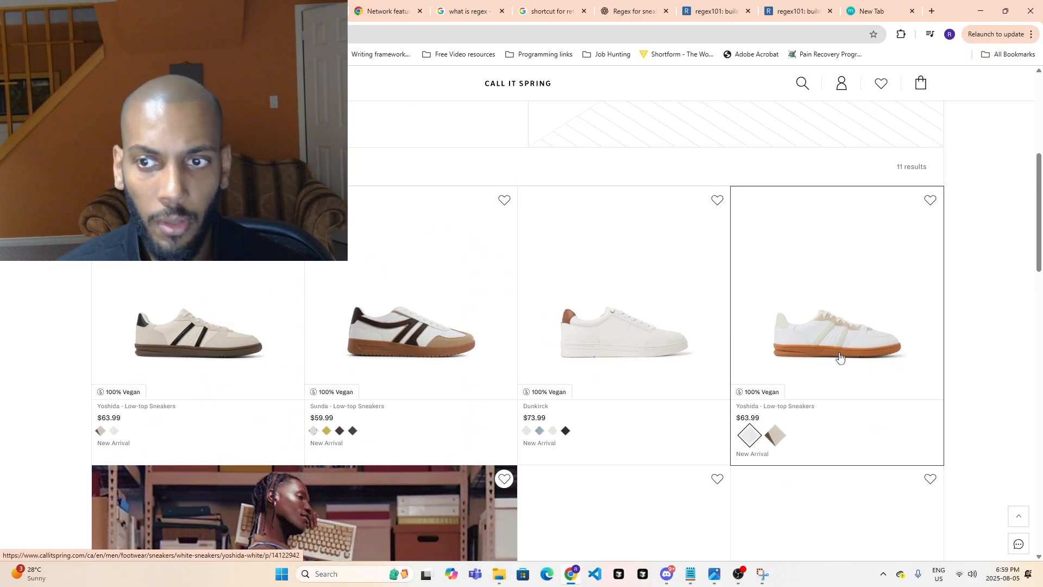
pyautogui.scroll(-3, 771, 380)
pyautogui.scroll(-8, 813, 415)
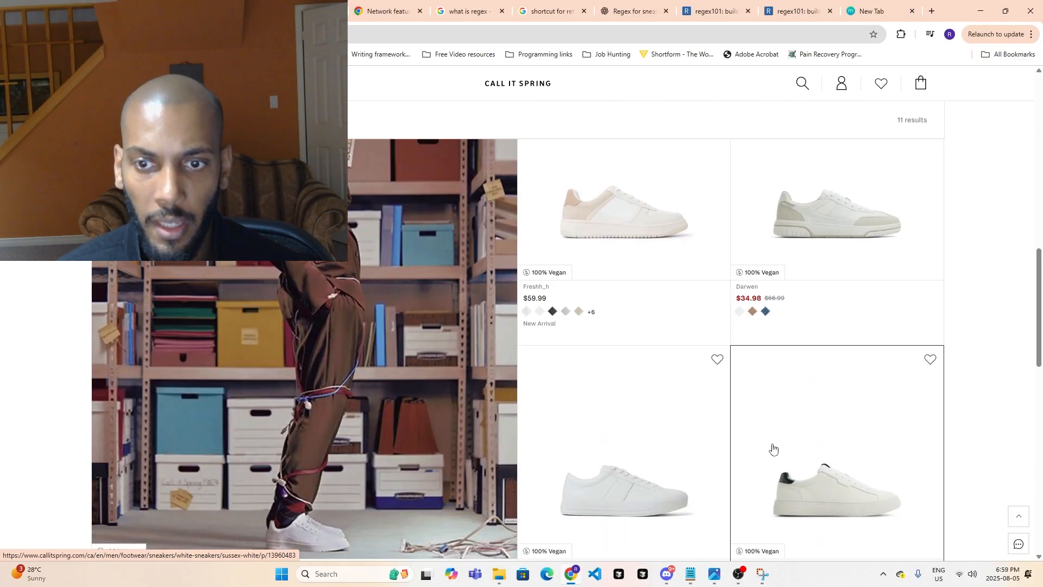
pyautogui.scroll(-4, 519, 476)
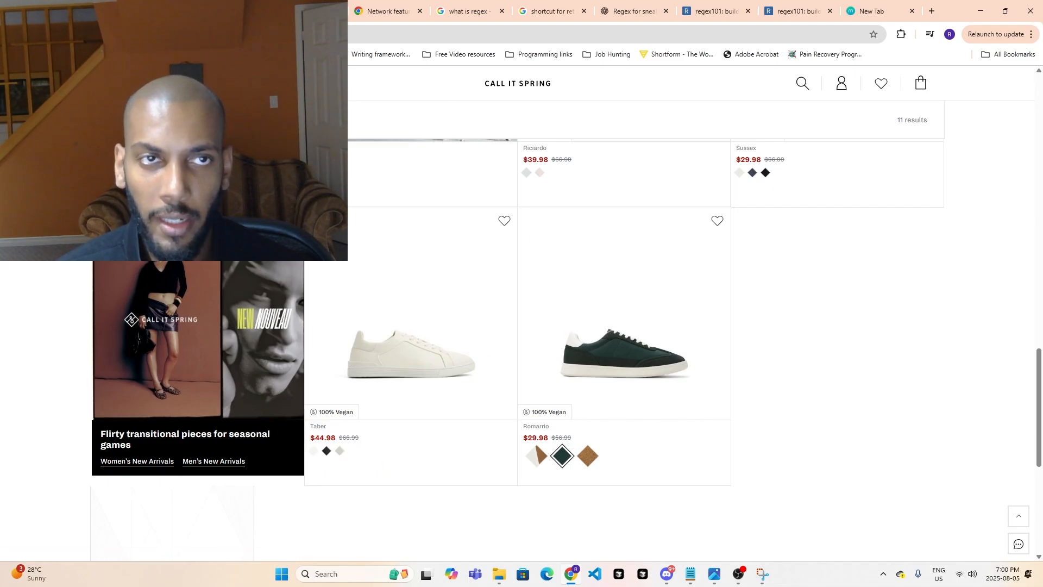
# - Return to the Make scenario, move the Match pattern module slightly farther from the HTML to text module, and reopen its output bundles
pyautogui.click(60, 11)
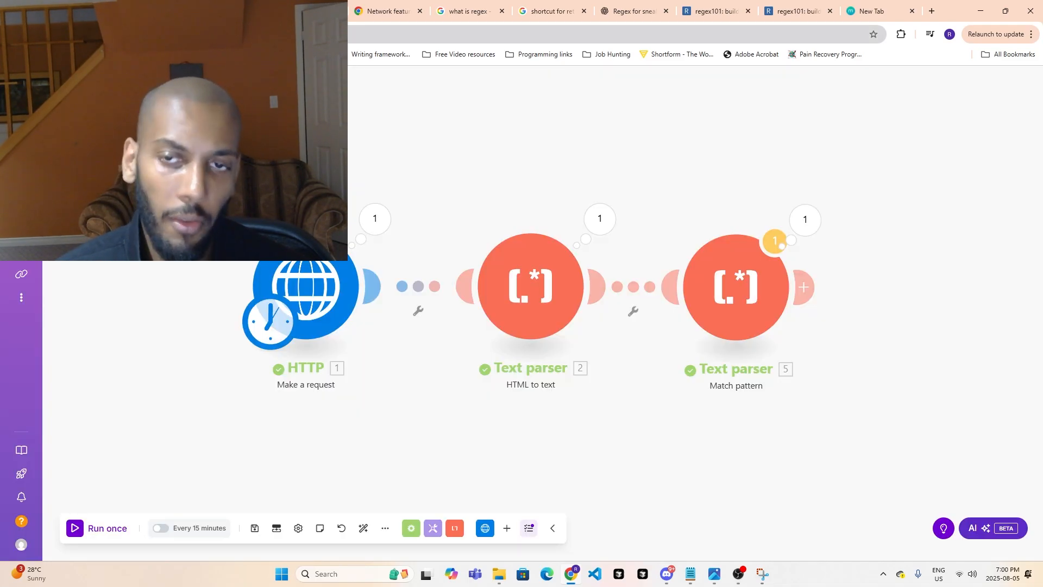
pyautogui.moveTo(741, 300); pyautogui.dragTo(763, 301)
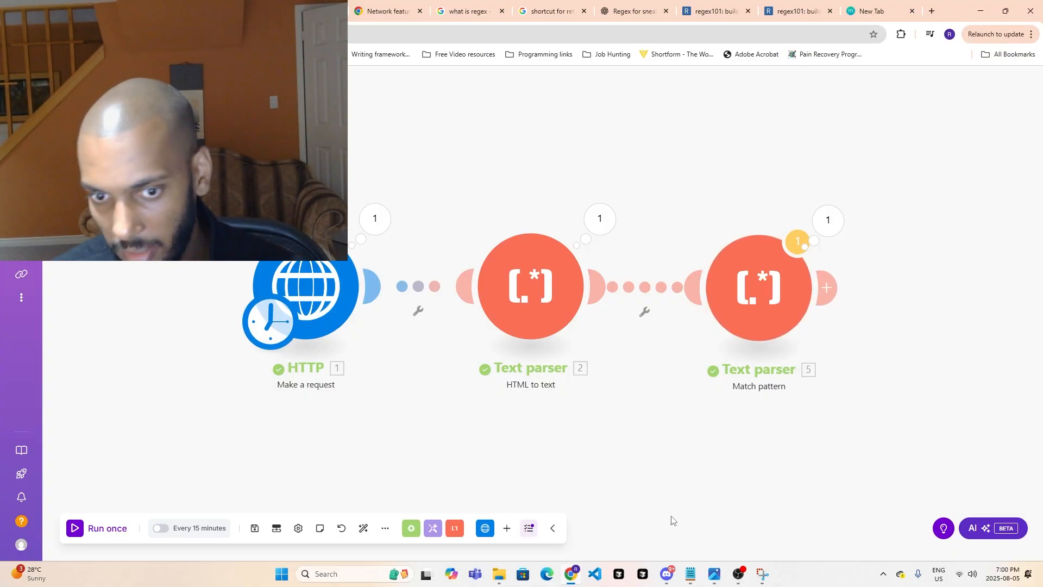
pyautogui.hscroll(5, 786, 472)
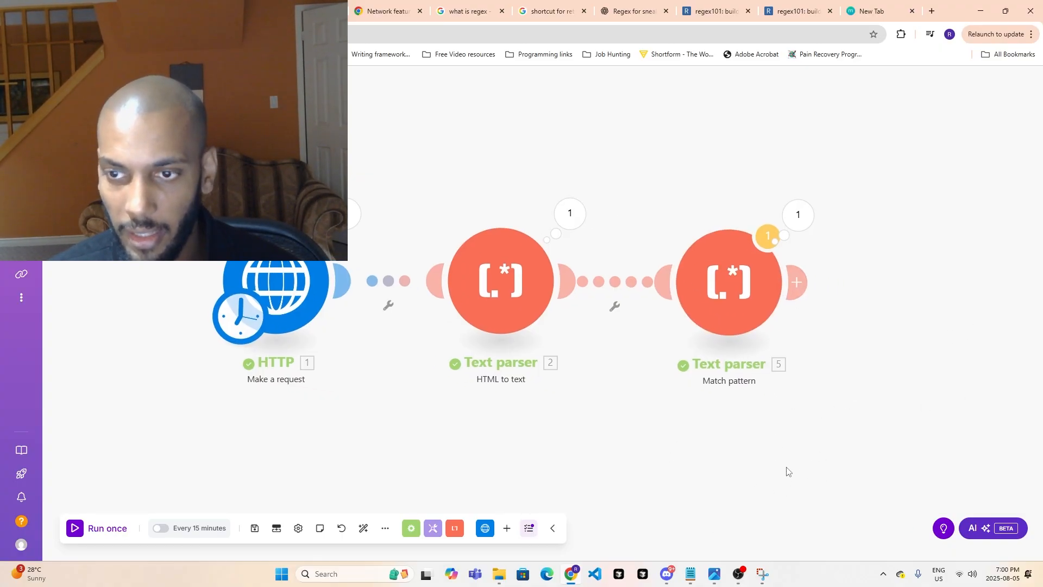
pyautogui.moveTo(634, 451); pyautogui.dragTo(648, 455)
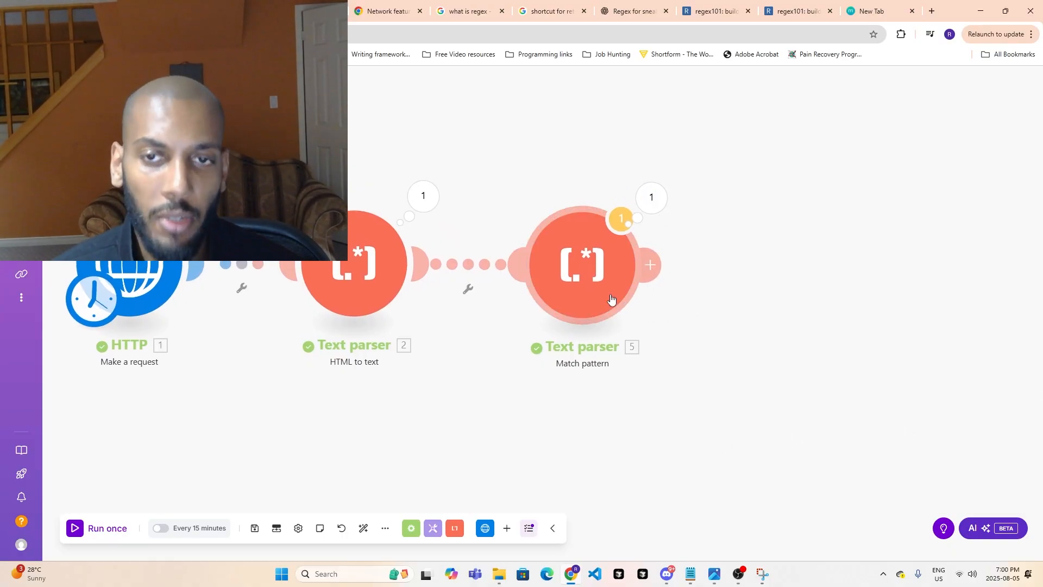
pyautogui.click(664, 190)
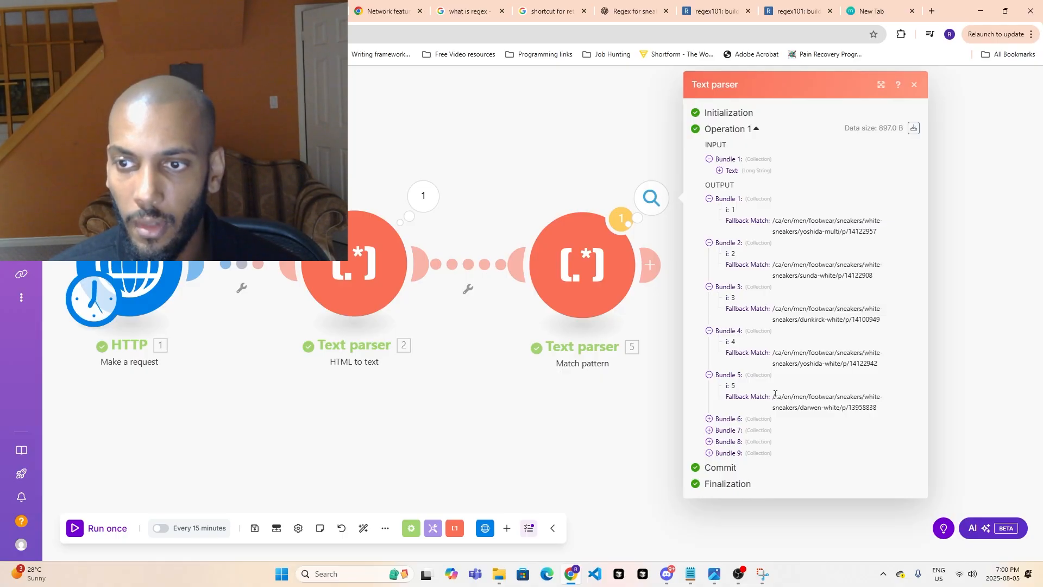
# - Highlight the darwen-white and yoshida-multi links in the Match pattern module's output bundles
pyautogui.moveTo(773, 393); pyautogui.dragTo(879, 409)
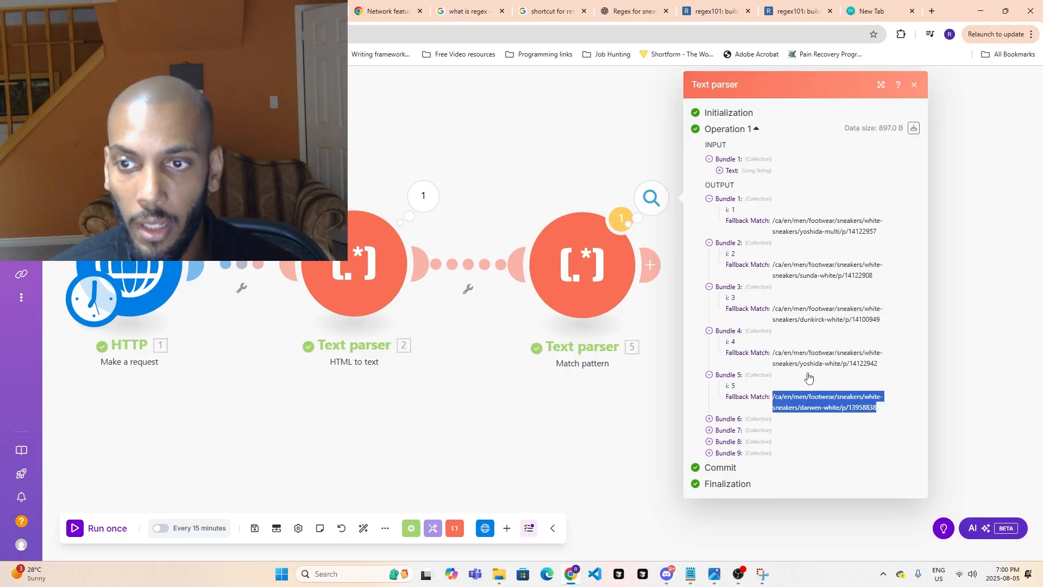
pyautogui.moveTo(773, 220); pyautogui.dragTo(883, 232)
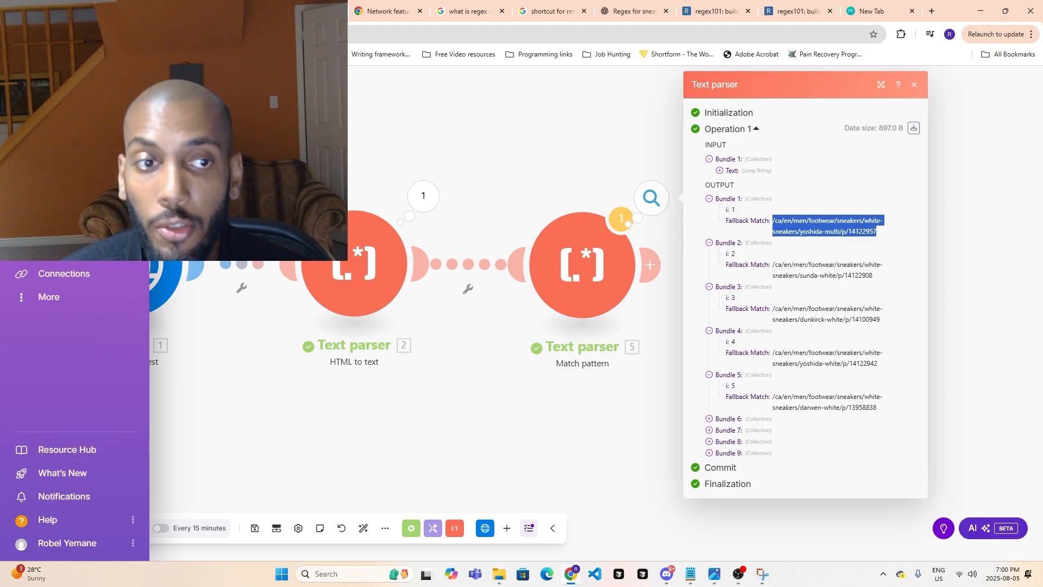
pyautogui.click(780, 218)
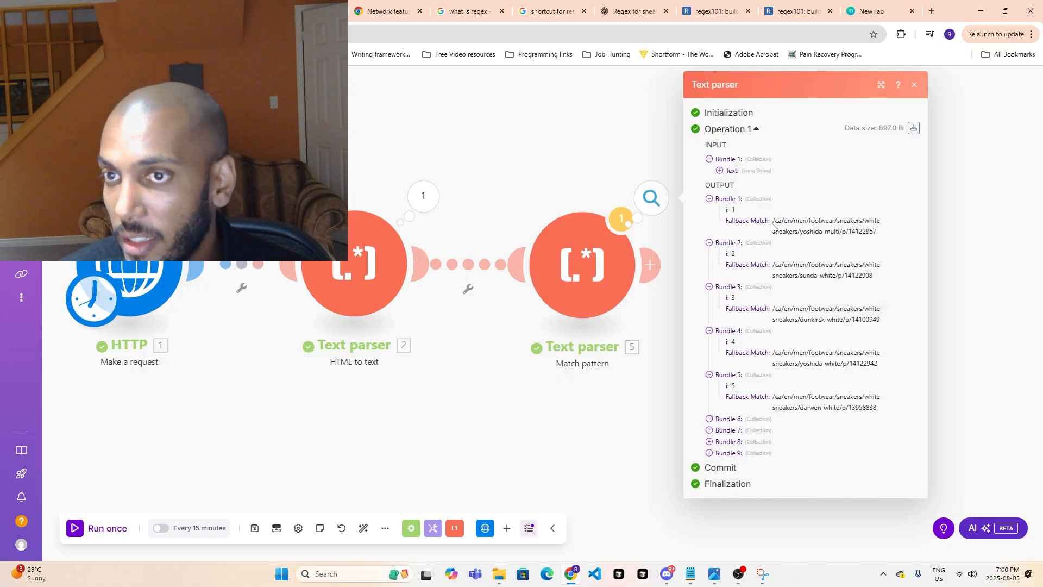
pyautogui.moveTo(773, 222); pyautogui.dragTo(847, 232)
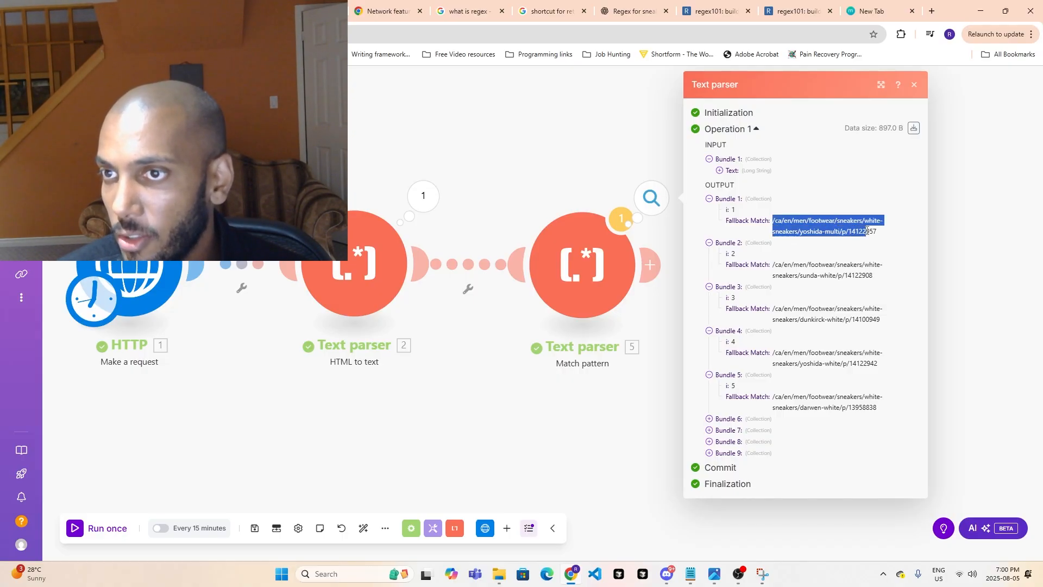
pyautogui.click(777, 218)
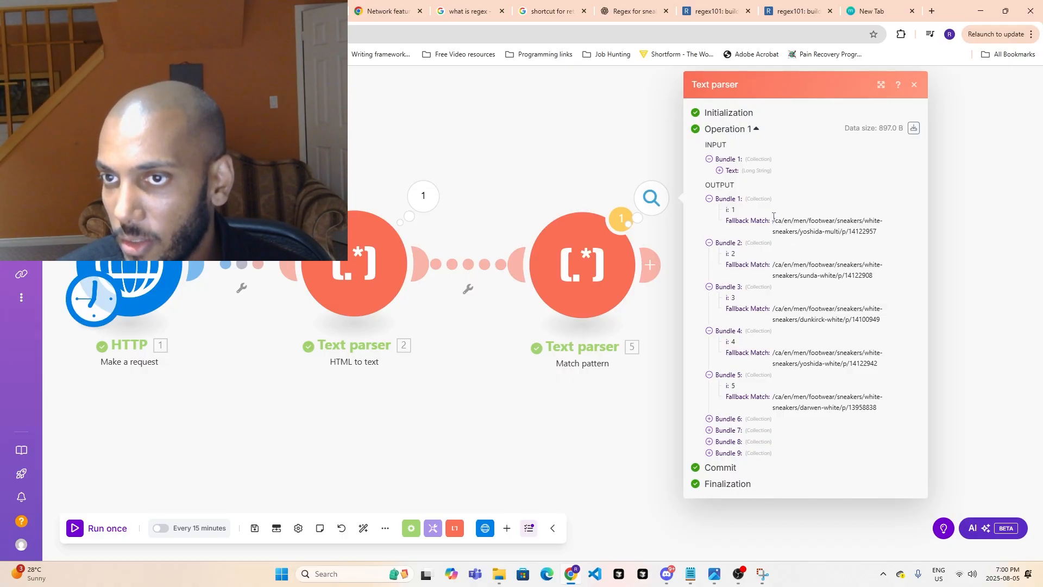
# - Copy the yoshida-multi link from the first output bundle and open it on the Call It Spring website
pyautogui.moveTo(773, 216); pyautogui.dragTo(881, 234)
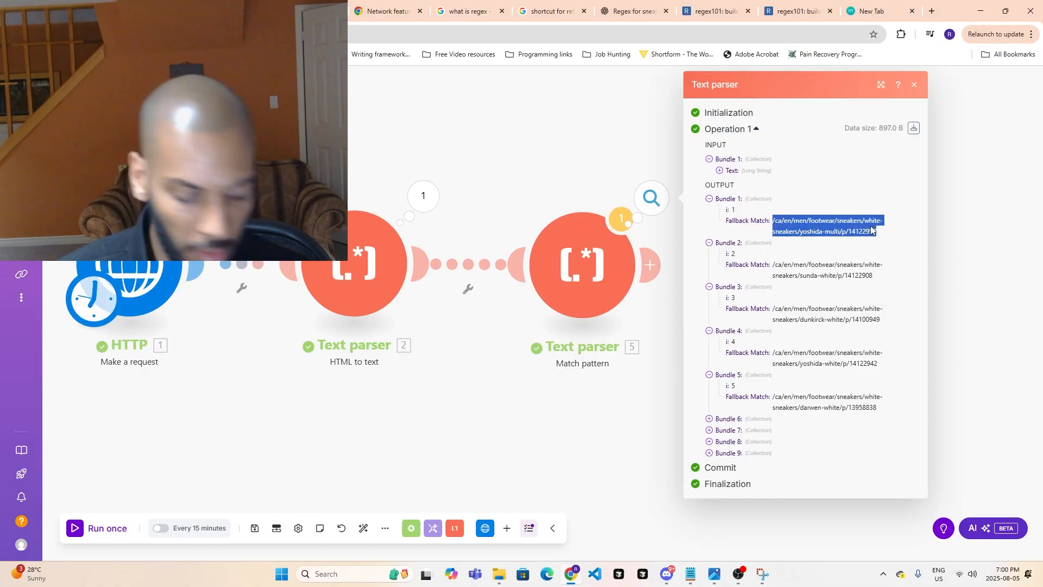
pyautogui.click(217, 11)
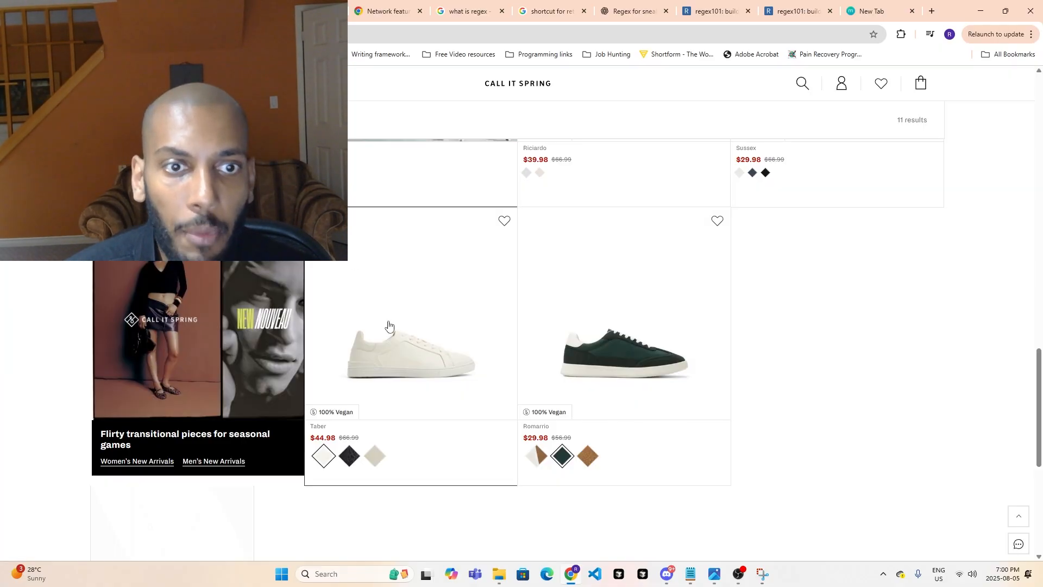
pyautogui.scroll(10, 388, 325)
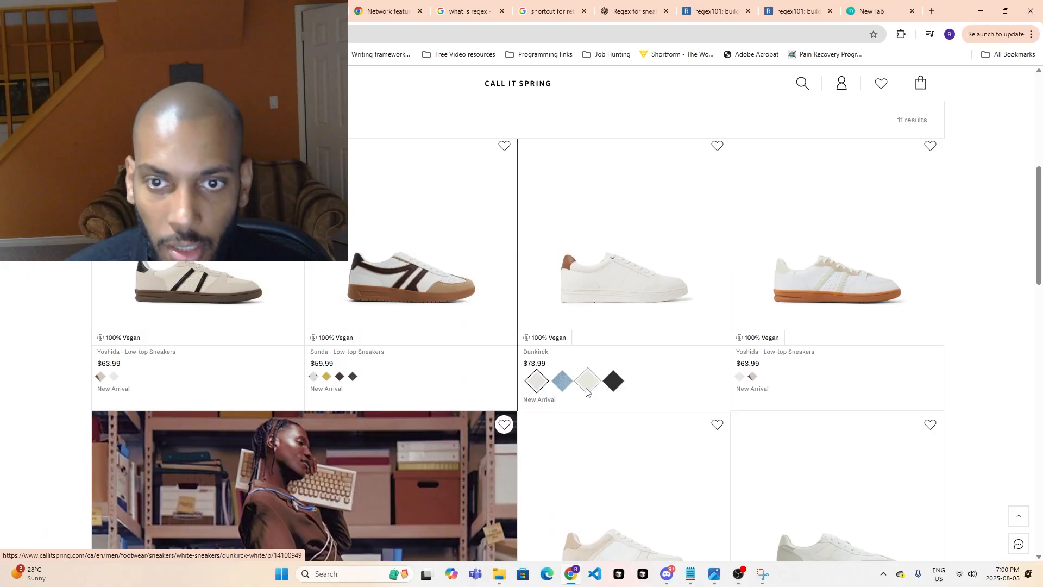
pyautogui.scroll(-4, 586, 390)
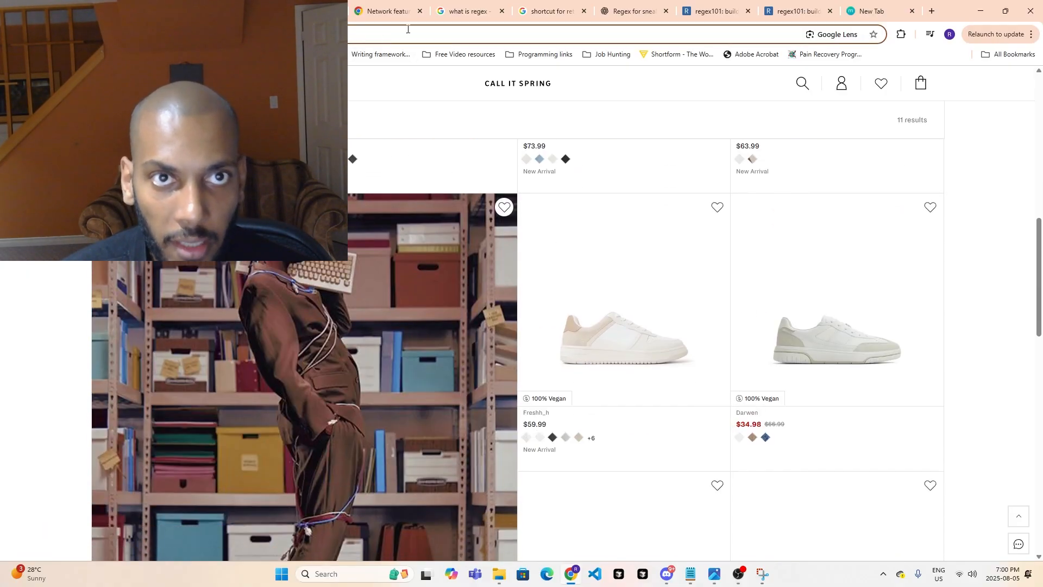
pyautogui.hotkey('ctrl', 'v')
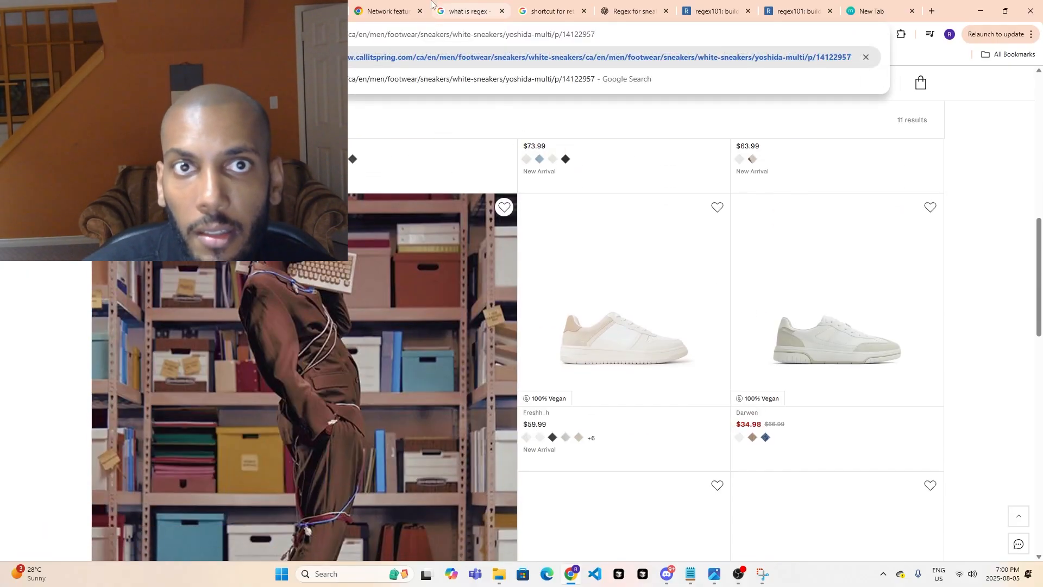
pyautogui.press('Return')
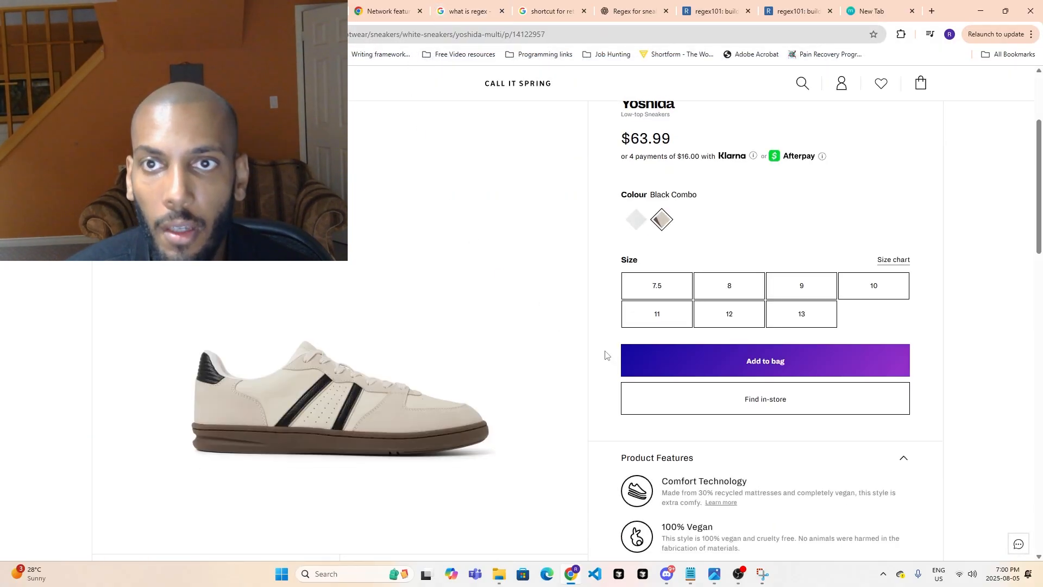
# - Examine the Yoshida product page, including its sizes, features, images and expanded product details
pyautogui.scroll(-3, 630, 279)
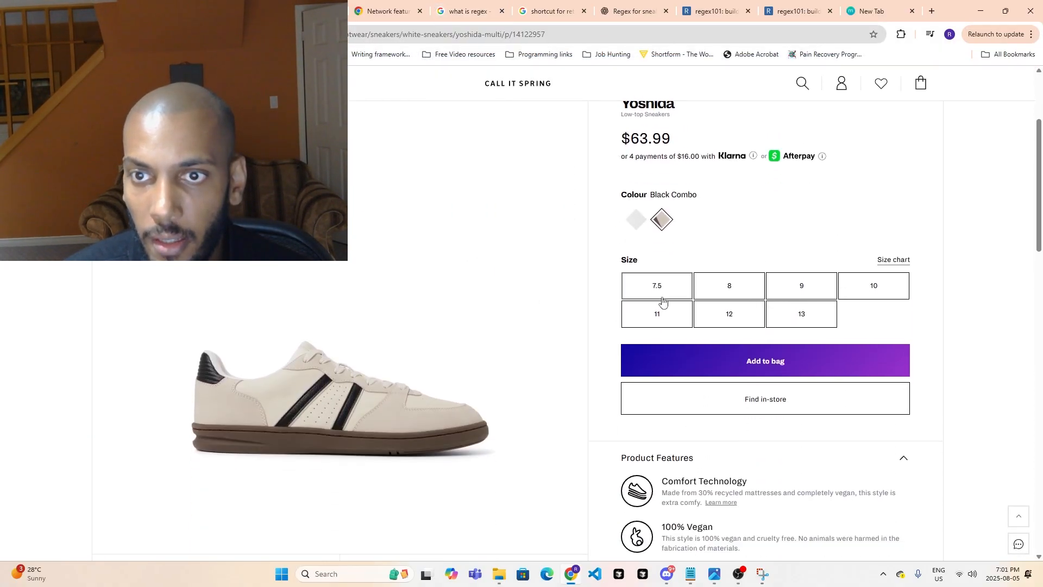
pyautogui.scroll(-3, 767, 301)
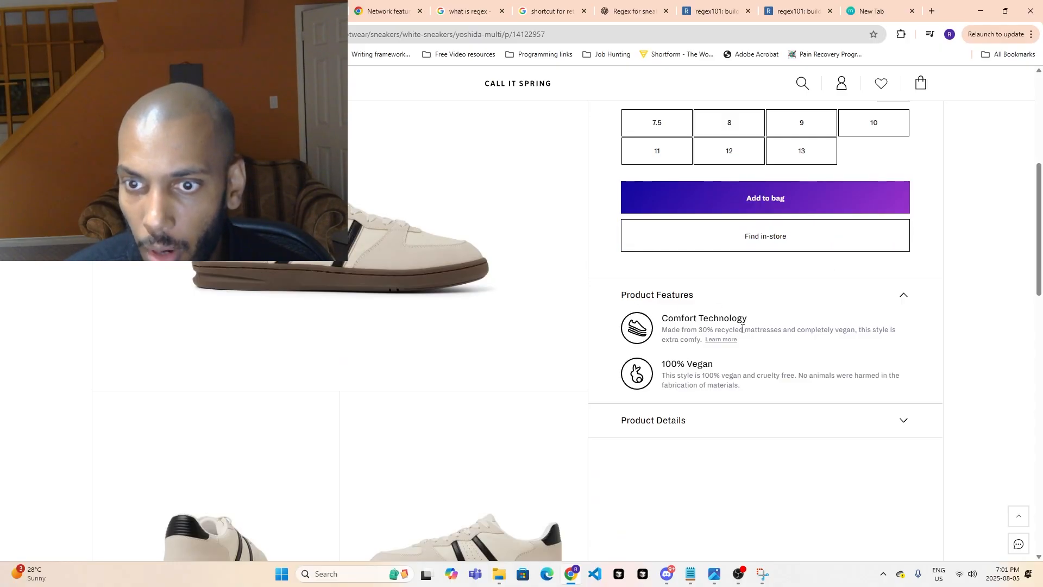
pyautogui.click(650, 421)
pyautogui.scroll(-3, 653, 441)
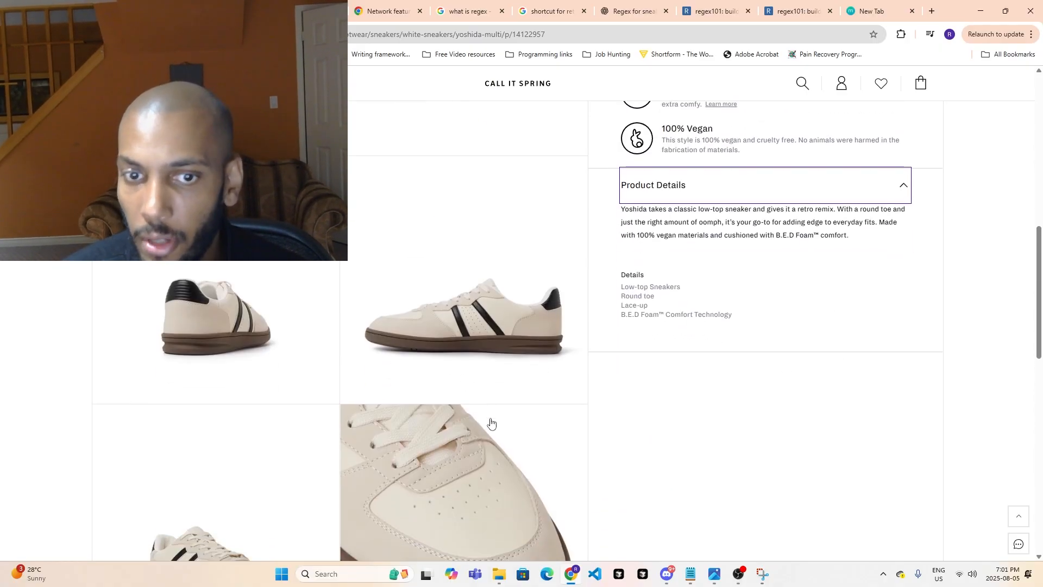
pyautogui.scroll(-7, 511, 418)
pyautogui.scroll(15, 286, 385)
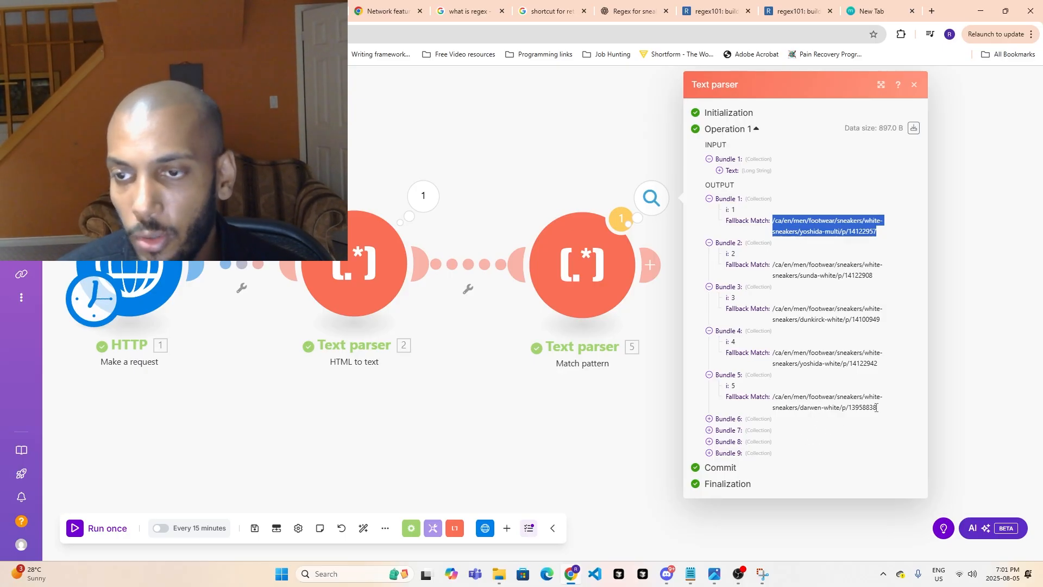
# - Return to the Make scenario, close the module output, and add an HTTP Make a request module after Match pattern
pyautogui.click(607, 428)
pyautogui.moveTo(903, 380); pyautogui.dragTo(760, 326)
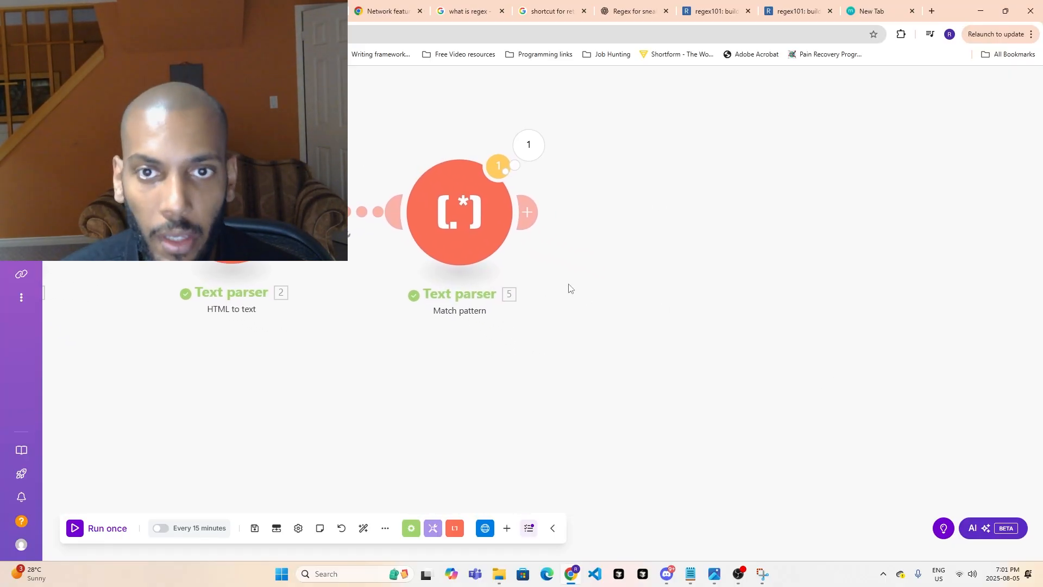
pyautogui.click(532, 210)
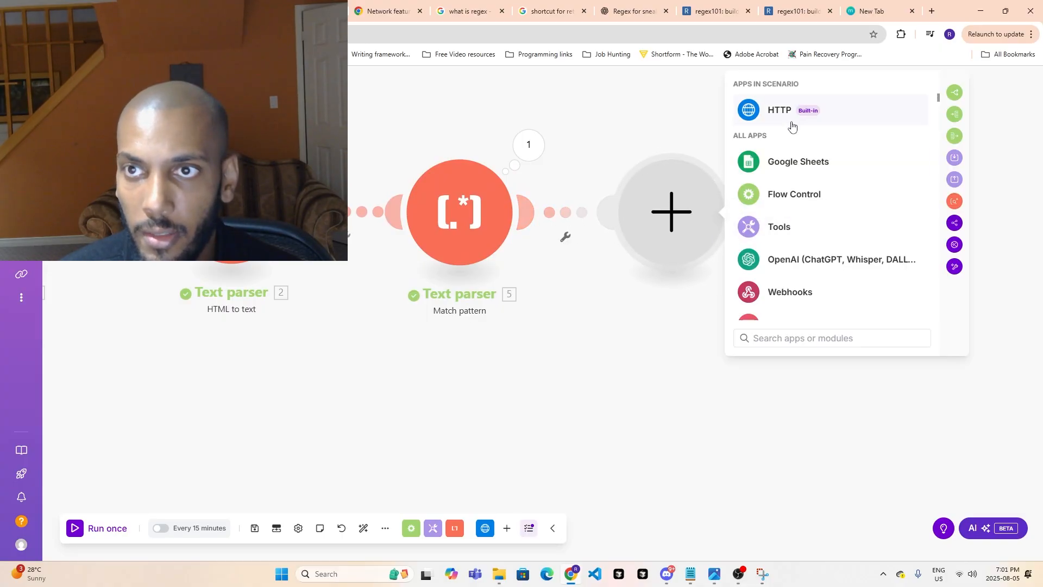
pyautogui.click(784, 113)
pyautogui.scroll(-2, 831, 272)
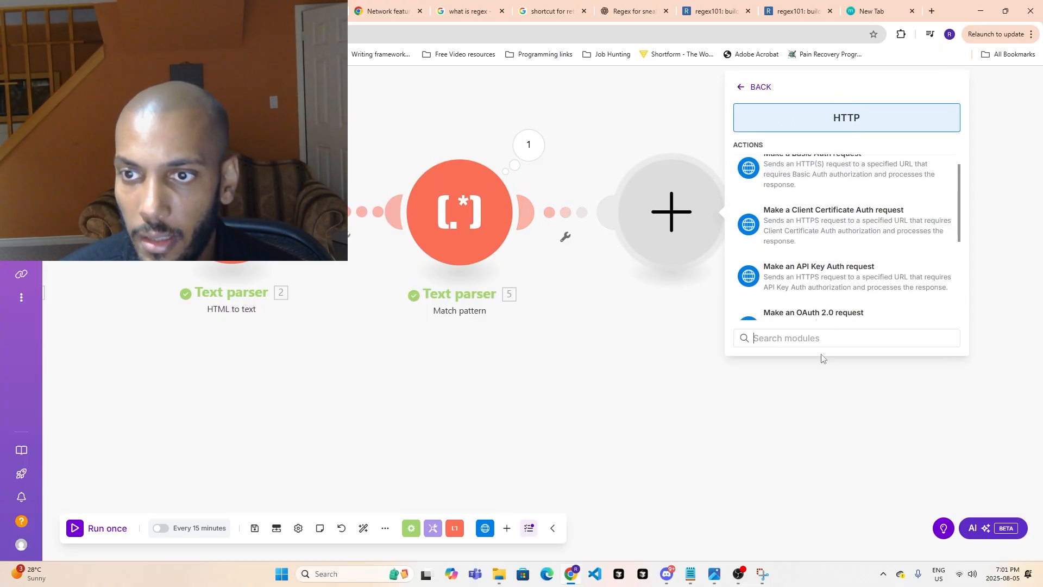
pyautogui.write('req')
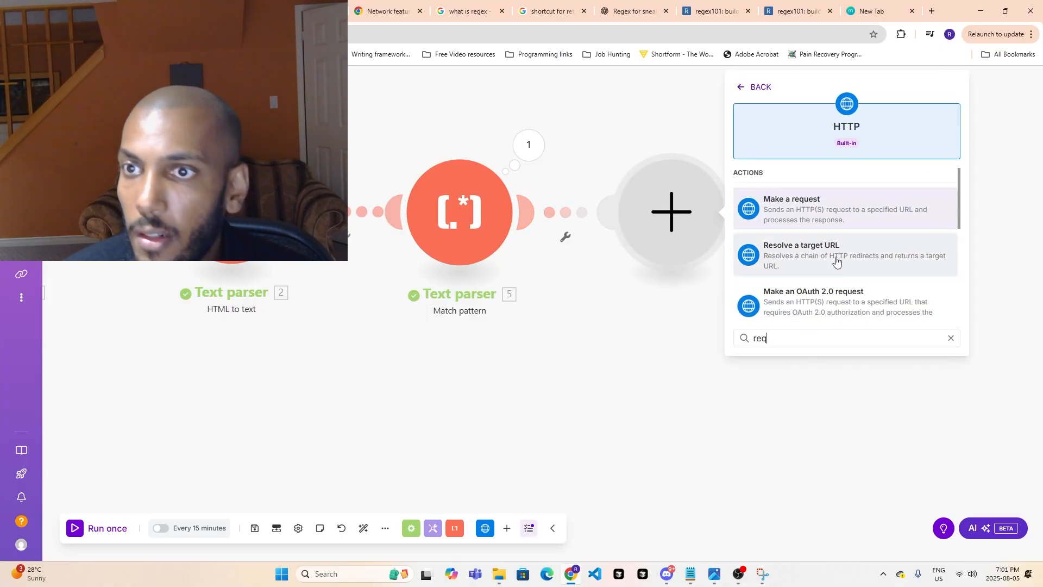
pyautogui.click(838, 209)
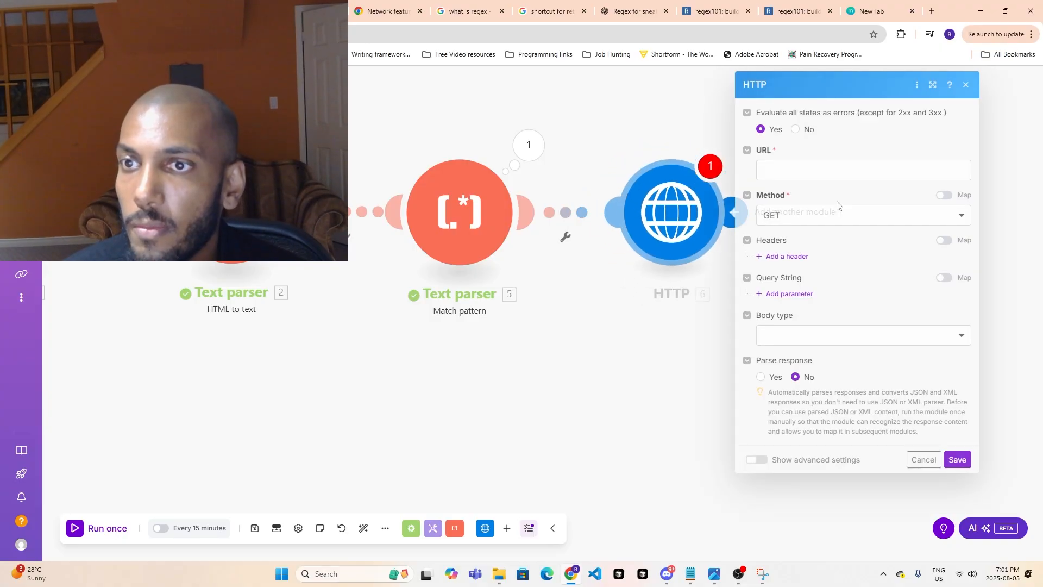
# - Try to map the Match pattern module's Fallback Match into the new HTTP module's URL
pyautogui.click(799, 174)
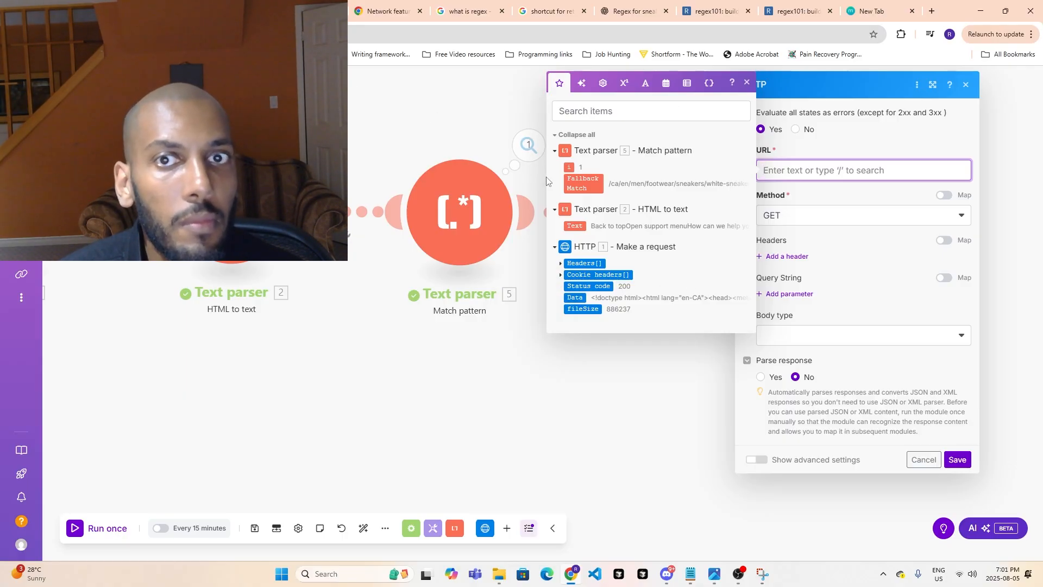
pyautogui.click(555, 152)
pyautogui.click(556, 153)
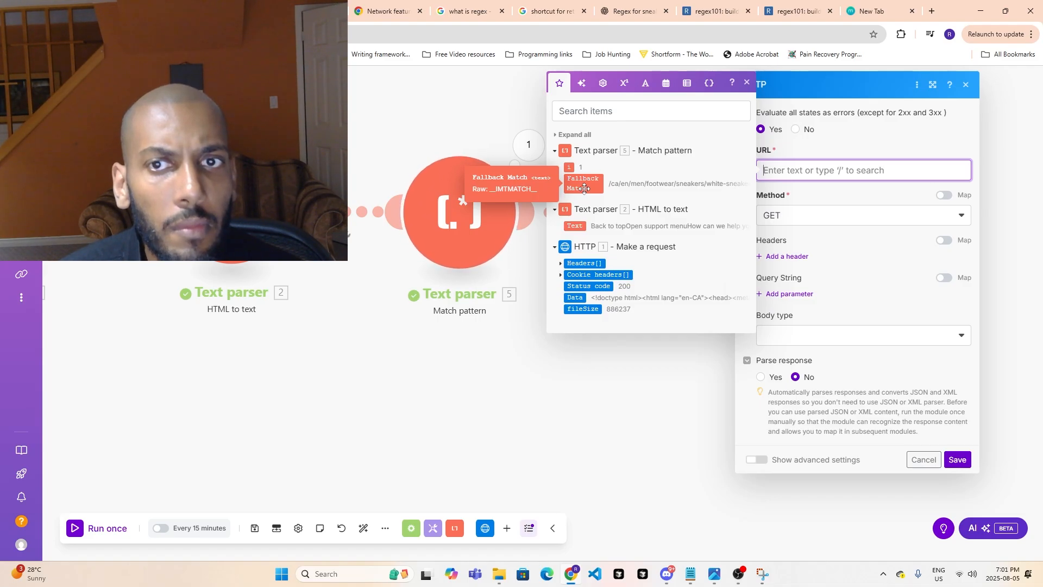
pyautogui.click(584, 188)
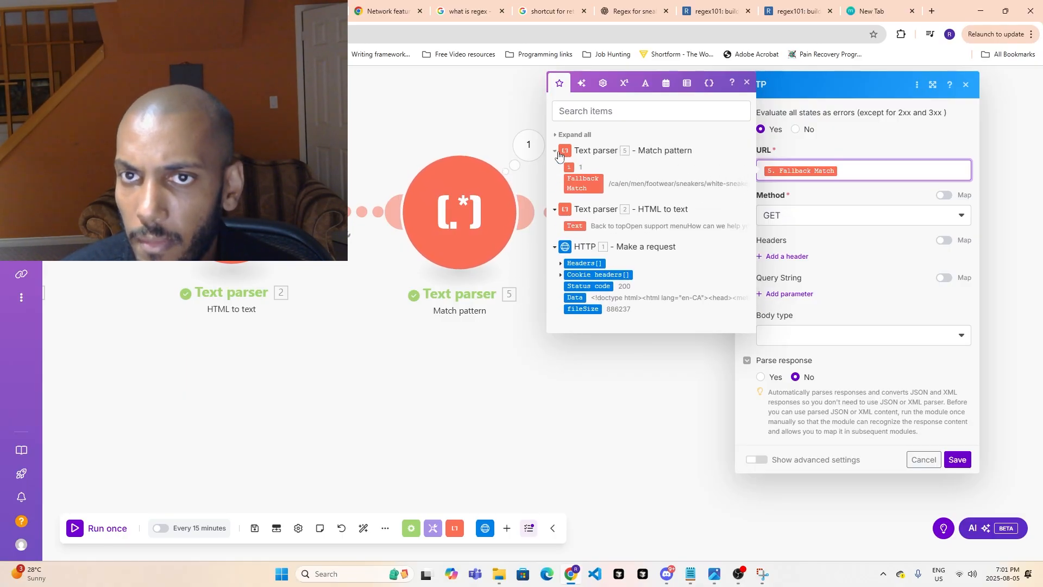
pyautogui.click(966, 86)
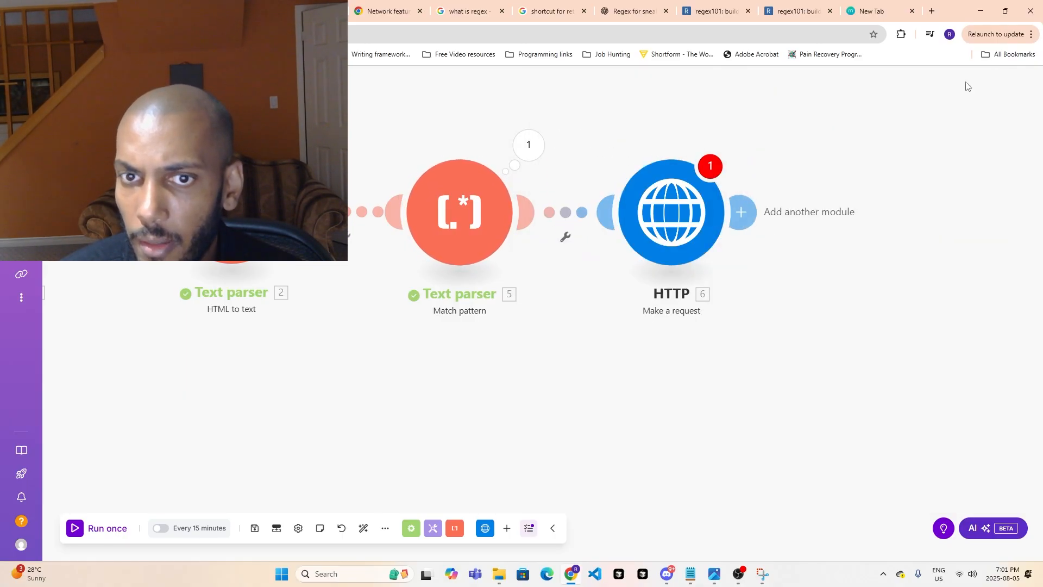
# - Review the Match pattern output with its first bundle collapsed, then check the items available for the HTTP module's URL
pyautogui.click(519, 146)
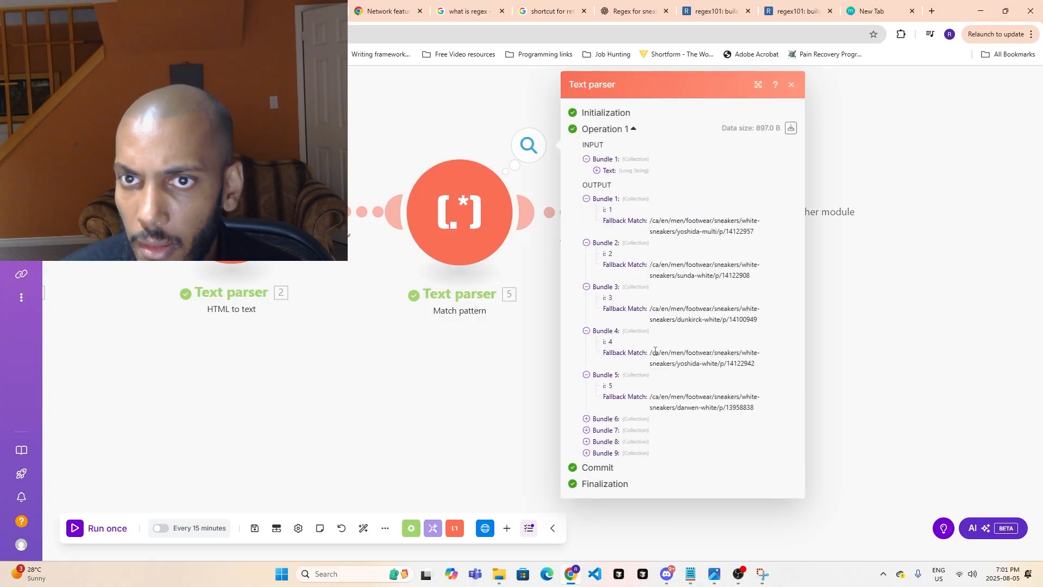
pyautogui.click(587, 199)
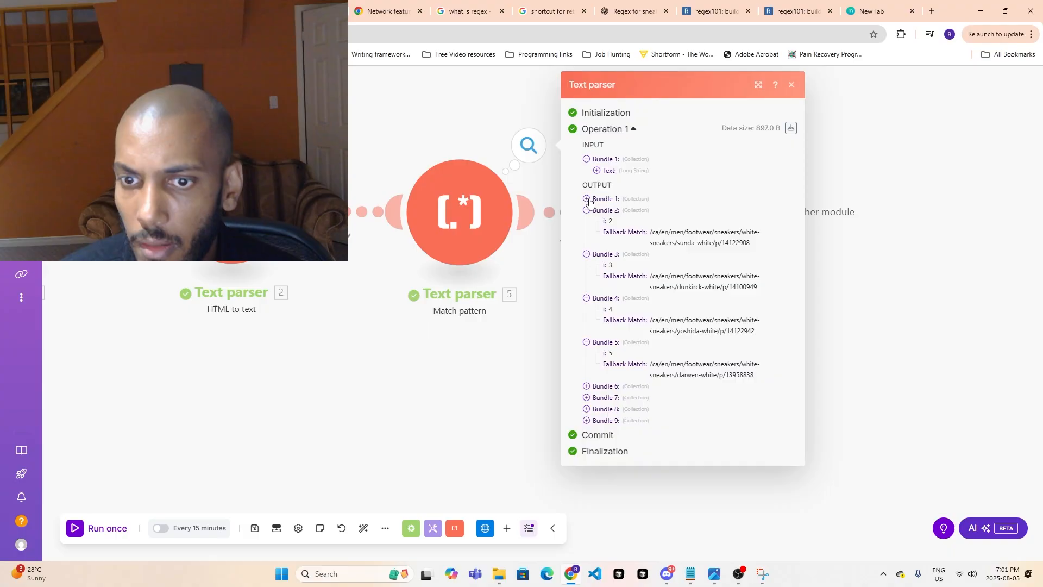
pyautogui.click(910, 313)
pyautogui.click(697, 218)
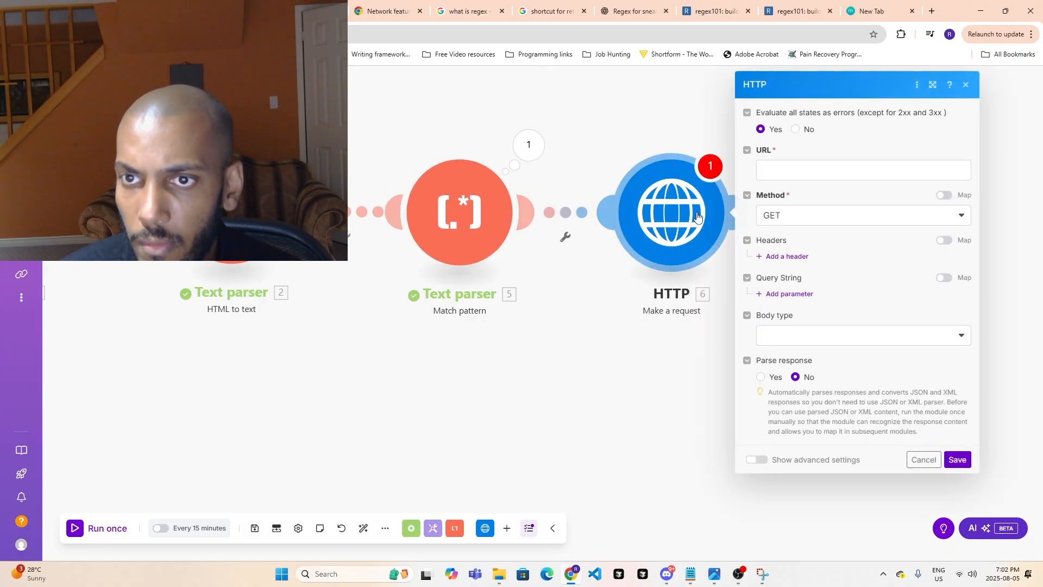
pyautogui.click(808, 172)
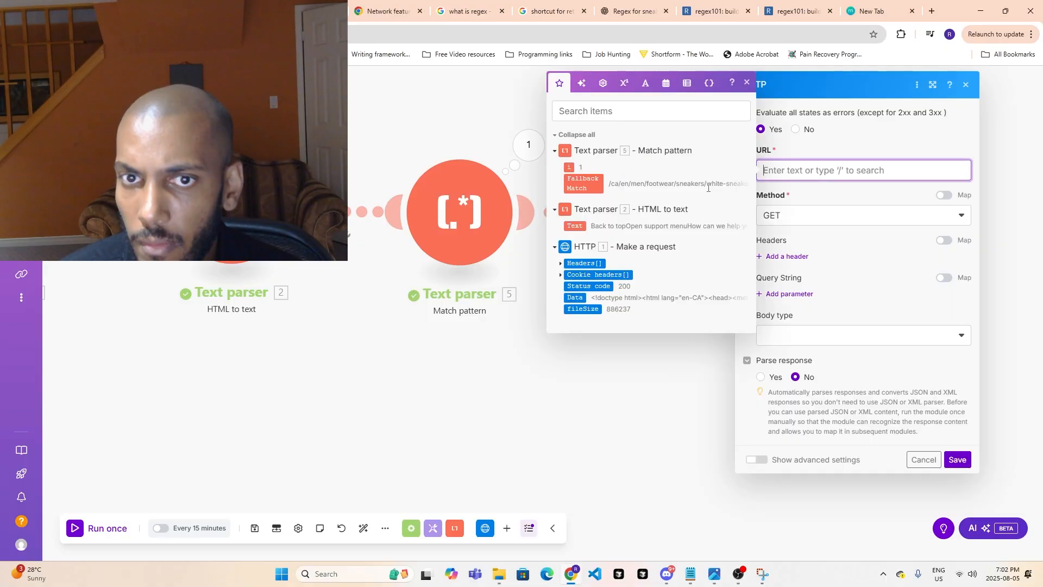
# - Examine the Match pattern module's regex and advanced settings, close them without saving, and reopen the HTTP module's settings
pyautogui.click(454, 241)
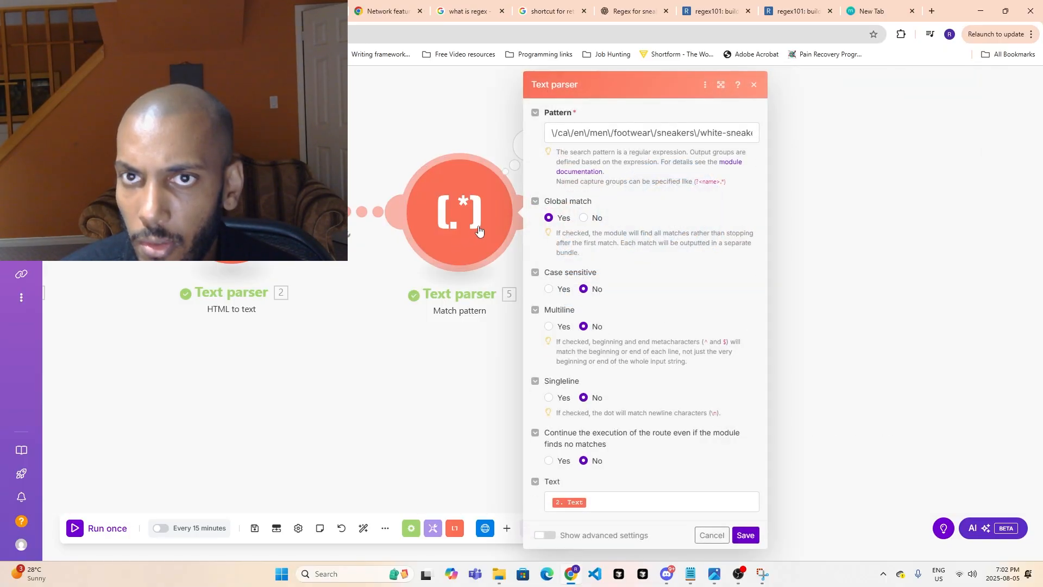
pyautogui.click(672, 135)
pyautogui.hotkey('ctrl', 'a')
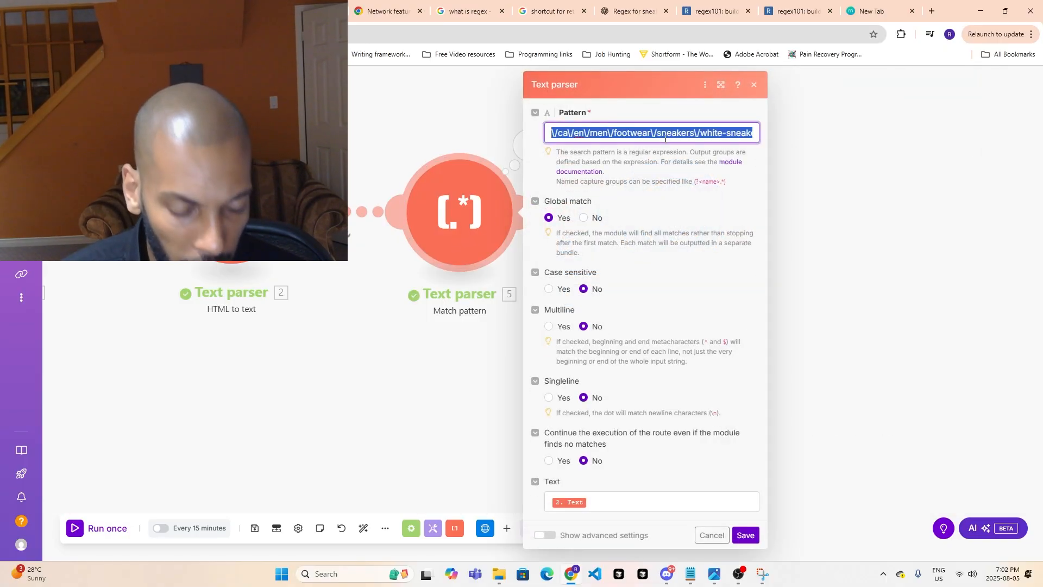
pyautogui.click(545, 535)
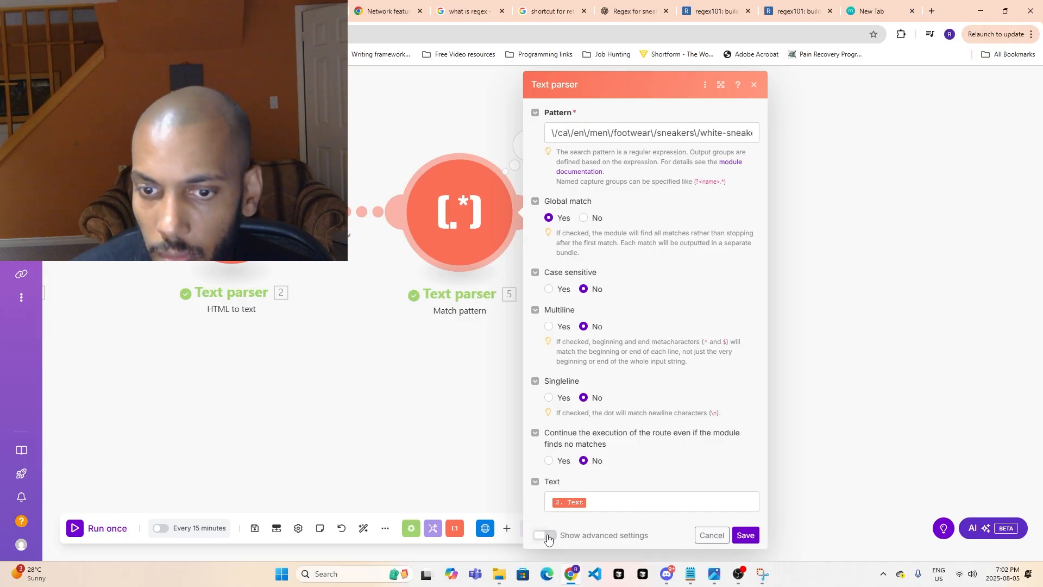
pyautogui.scroll(-1, 585, 480)
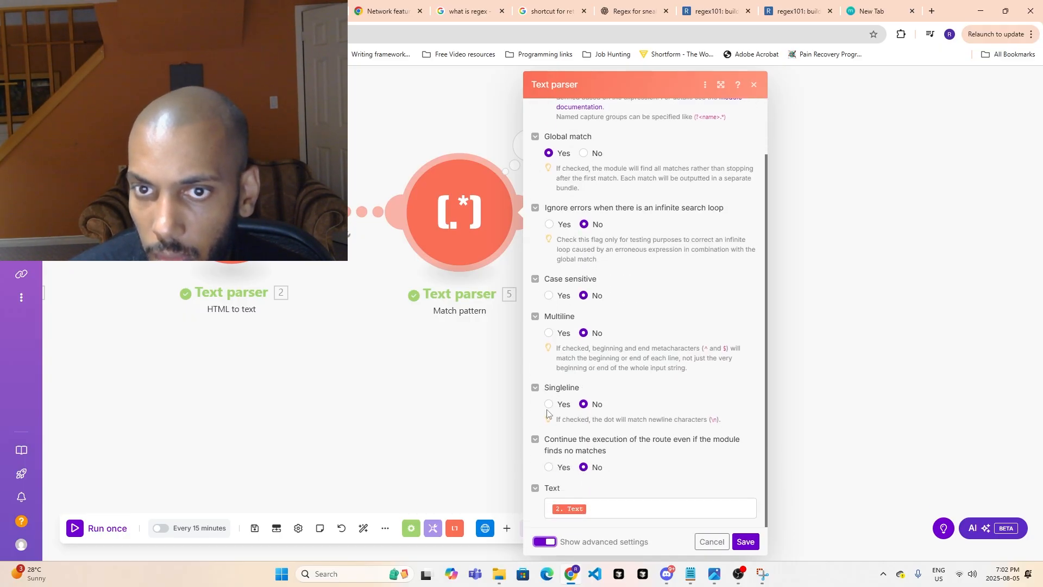
pyautogui.scroll(1, 548, 416)
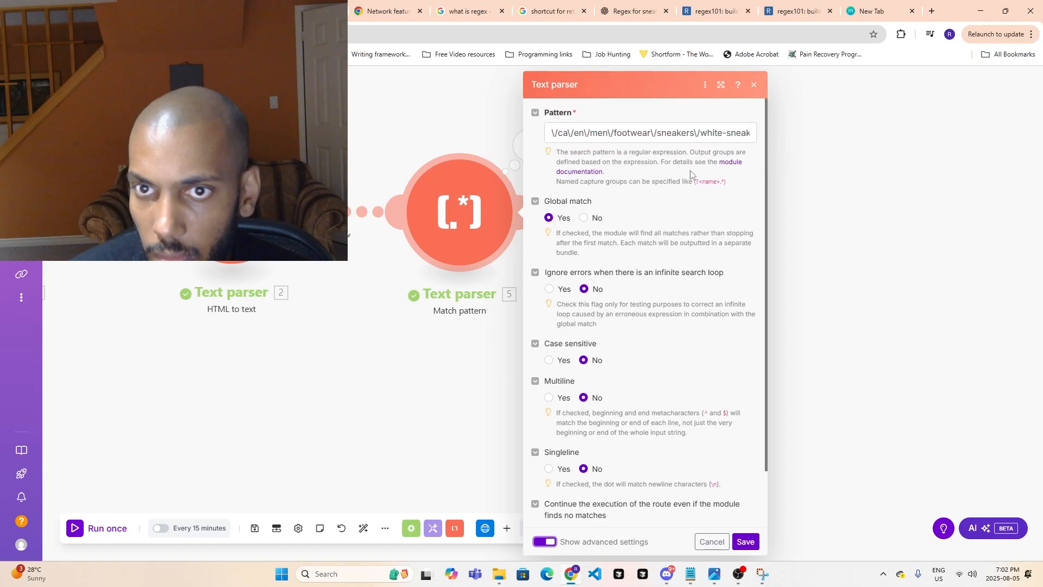
pyautogui.click(755, 86)
pyautogui.click(489, 225)
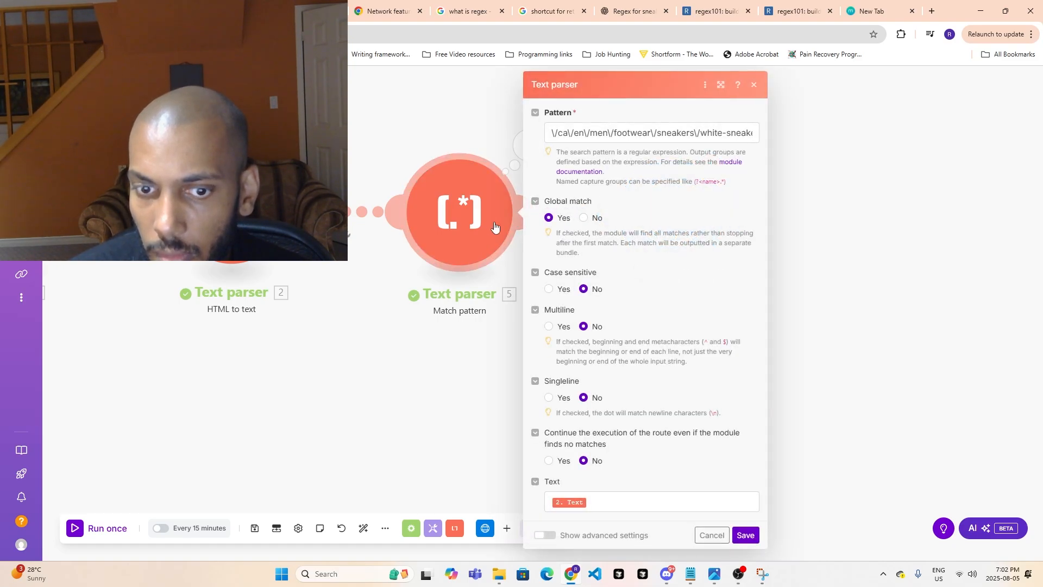
pyautogui.click(754, 85)
pyautogui.click(677, 219)
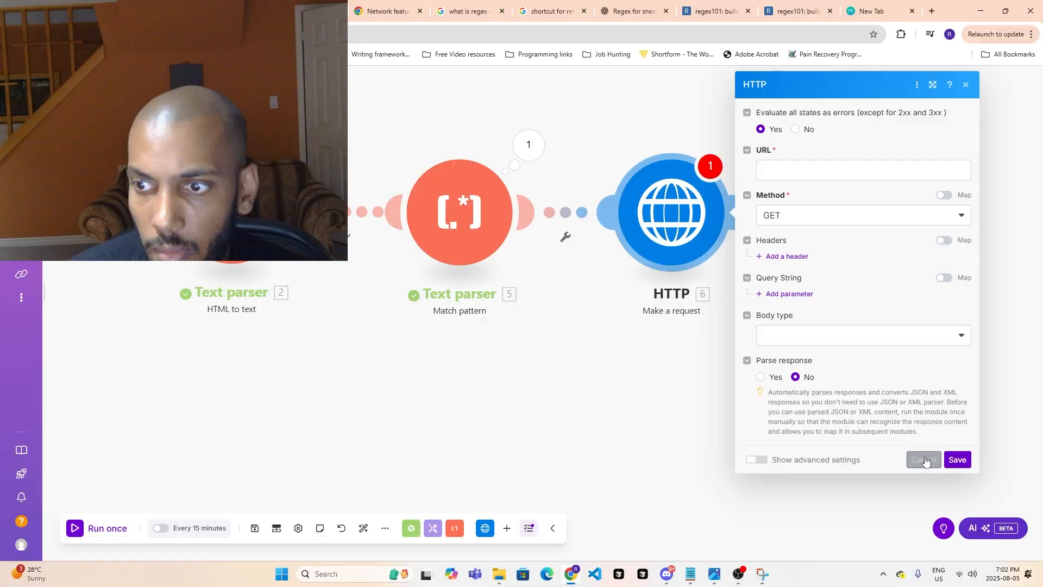
# - Delete the final HTTP module and the Match pattern module from the scenario
pyautogui.rightClick(692, 235)
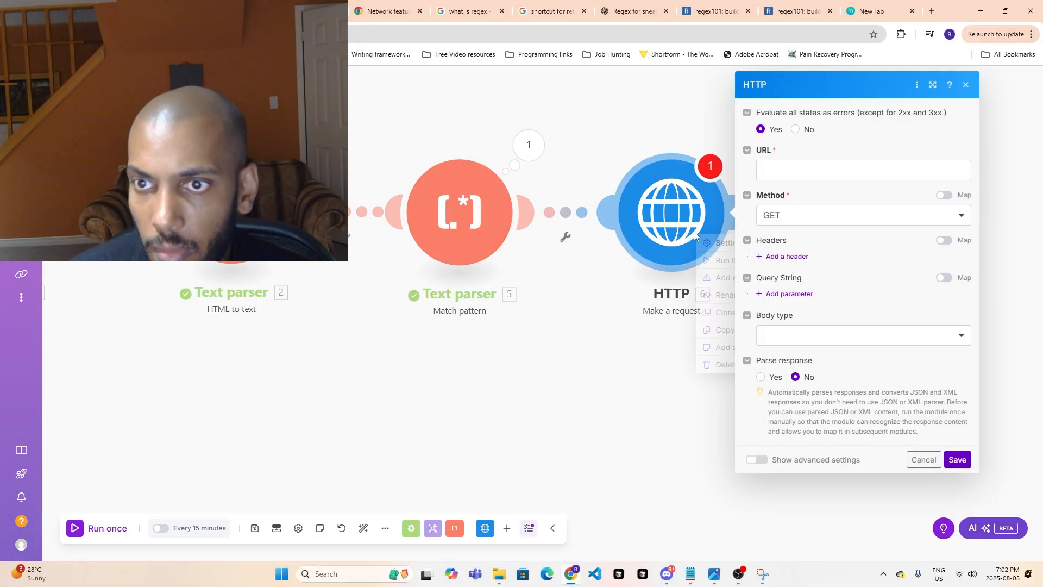
pyautogui.click(721, 364)
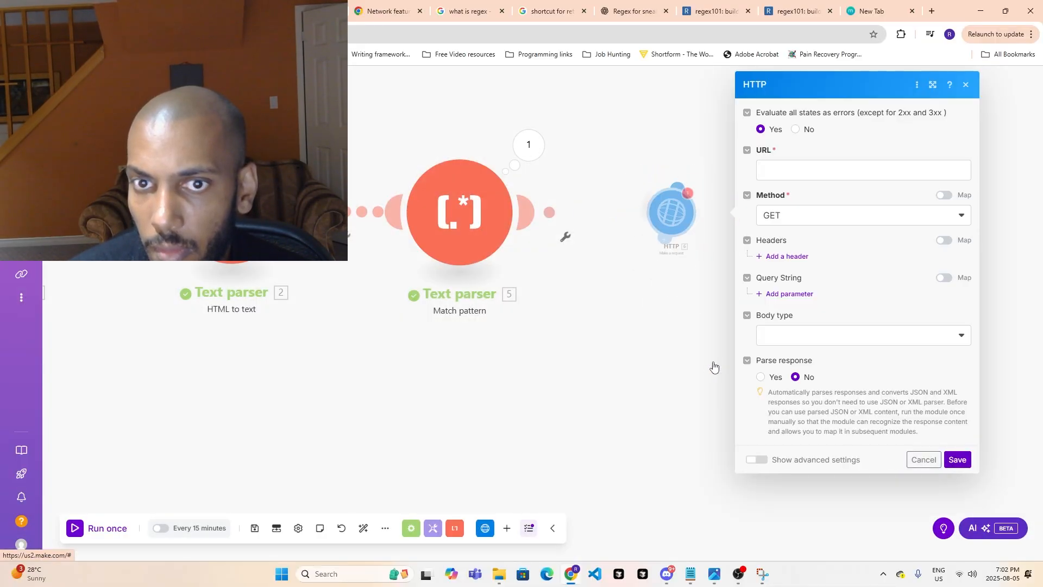
pyautogui.click(459, 212)
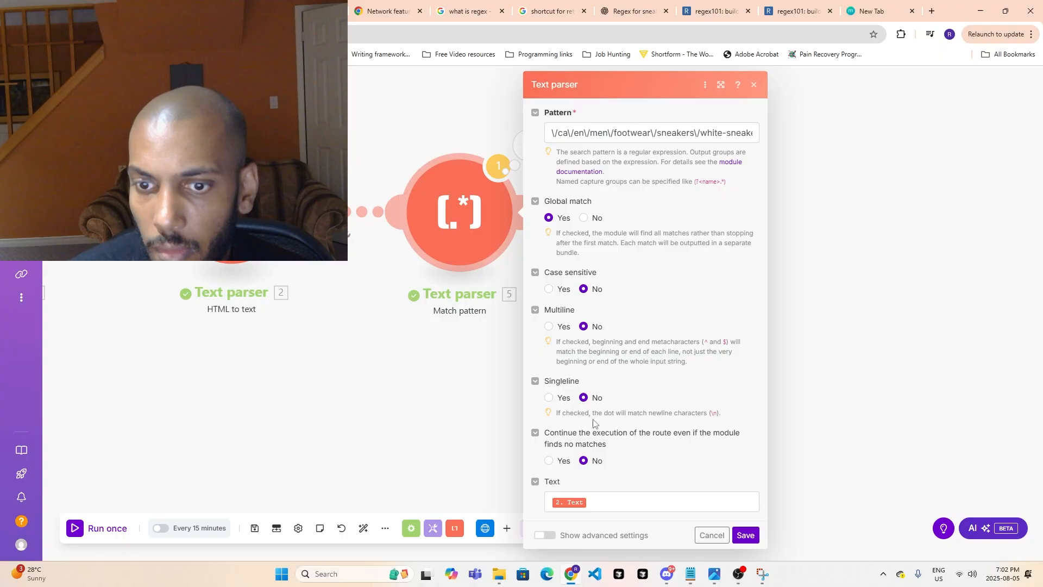
pyautogui.rightClick(470, 216)
pyautogui.click(495, 342)
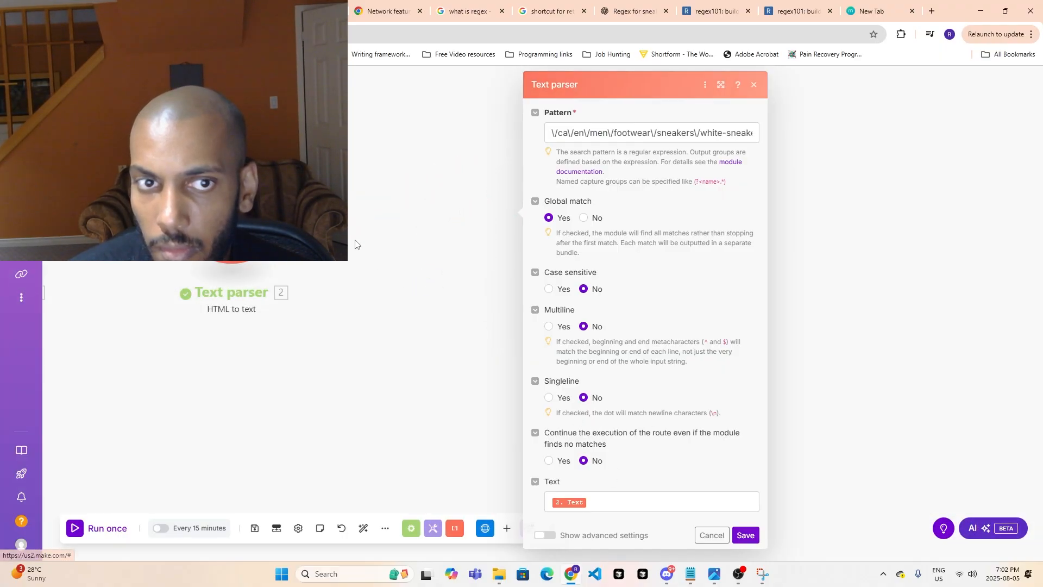
# - Add a Text parser Match pattern (Advanced) module after the HTML to text module
pyautogui.click(443, 210)
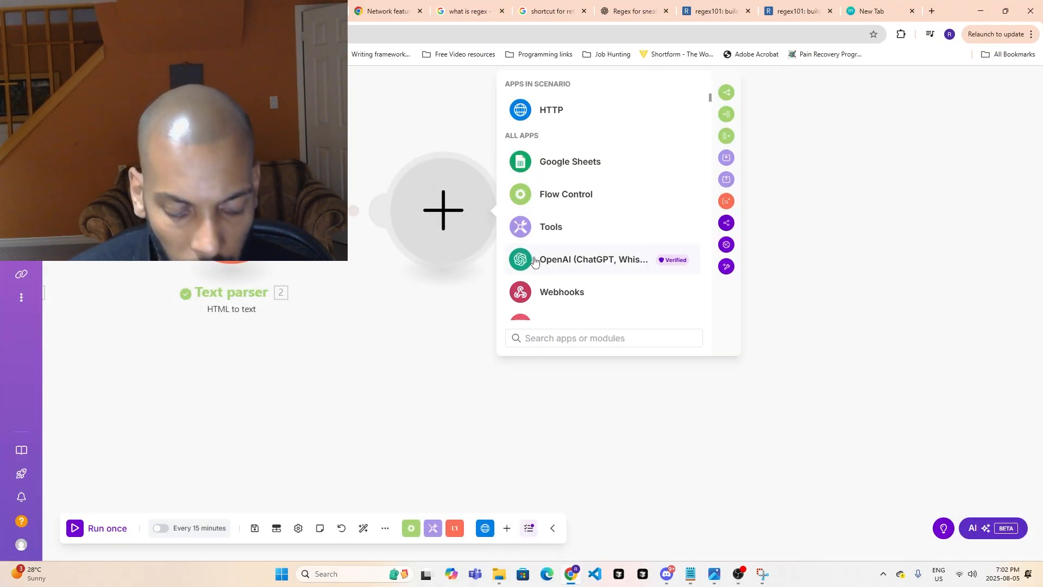
pyautogui.scroll(-3, 565, 285)
pyautogui.scroll(-3, 565, 285)
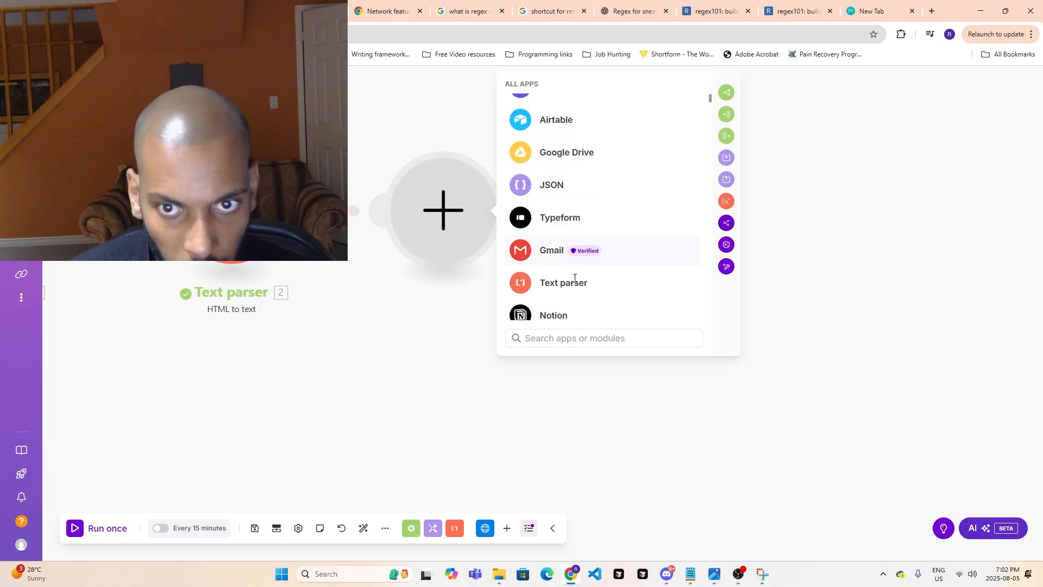
pyautogui.click(581, 260)
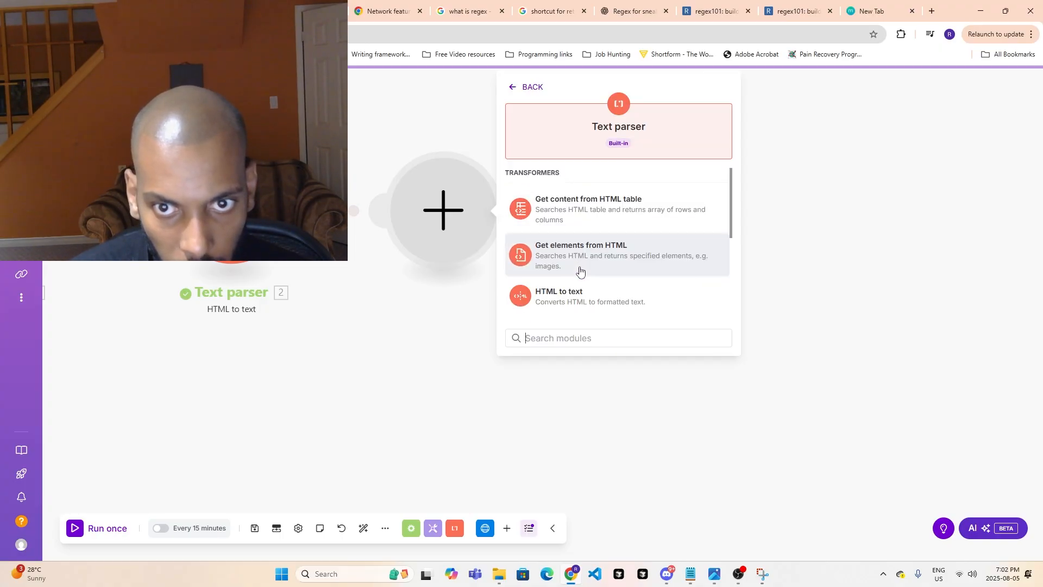
pyautogui.scroll(-3, 579, 270)
pyautogui.scroll(-1, 579, 270)
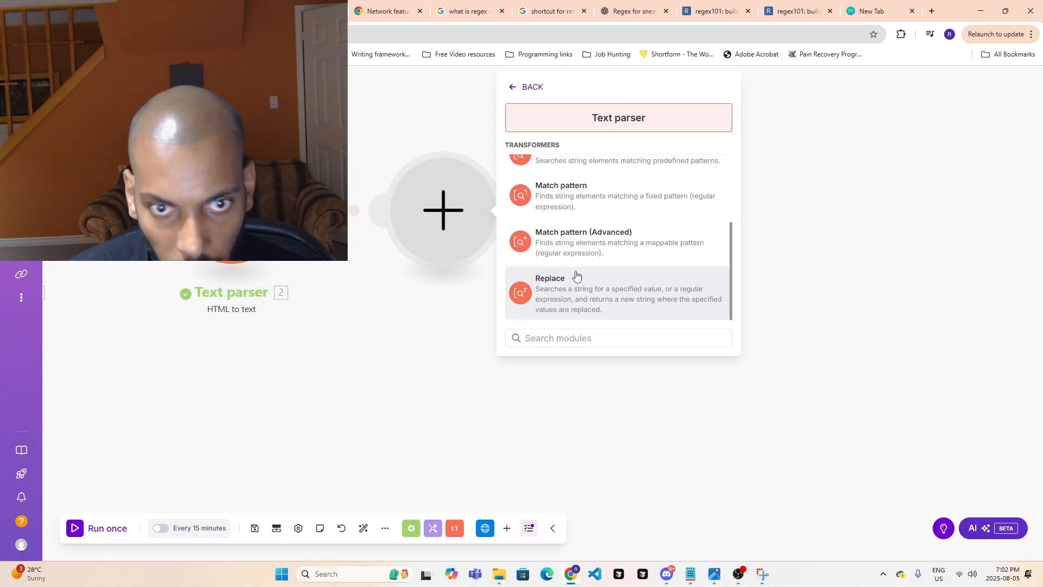
pyautogui.write('mat')
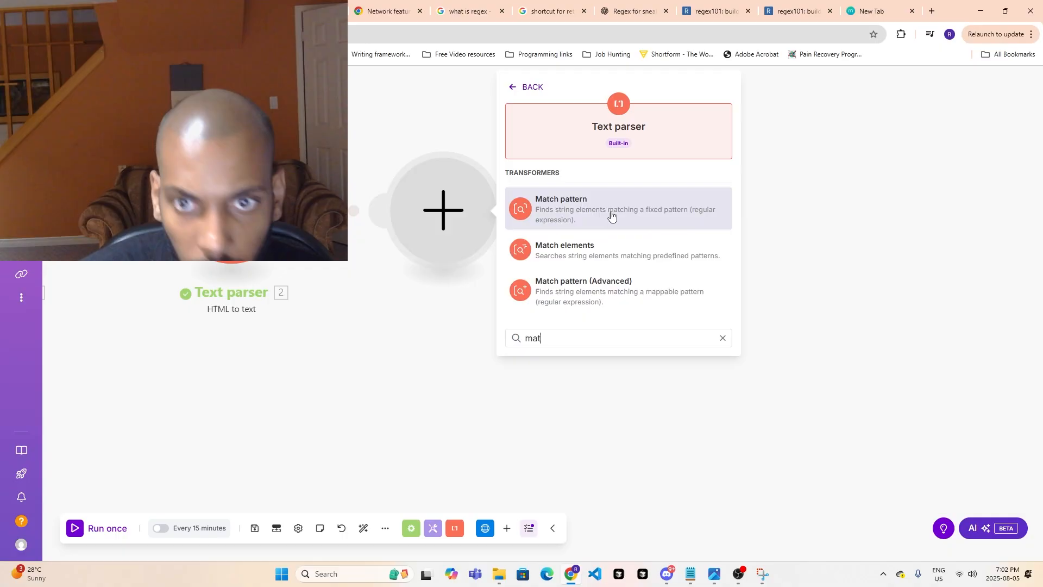
pyautogui.click(580, 305)
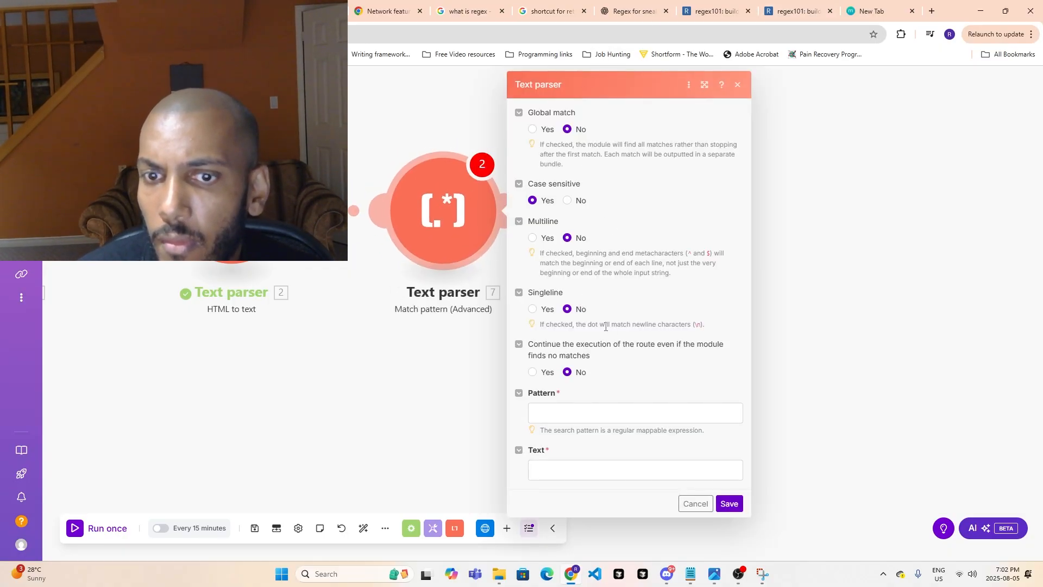
# - Enable Global match, set the pattern to \/ca\/en\/men\/footwear\/sneakers\/white-sneakers\/[a-zA-Z0-9\-]+\/p\/\d+, map the HTML to text module's Text as the input, and save the module
pyautogui.click(535, 131)
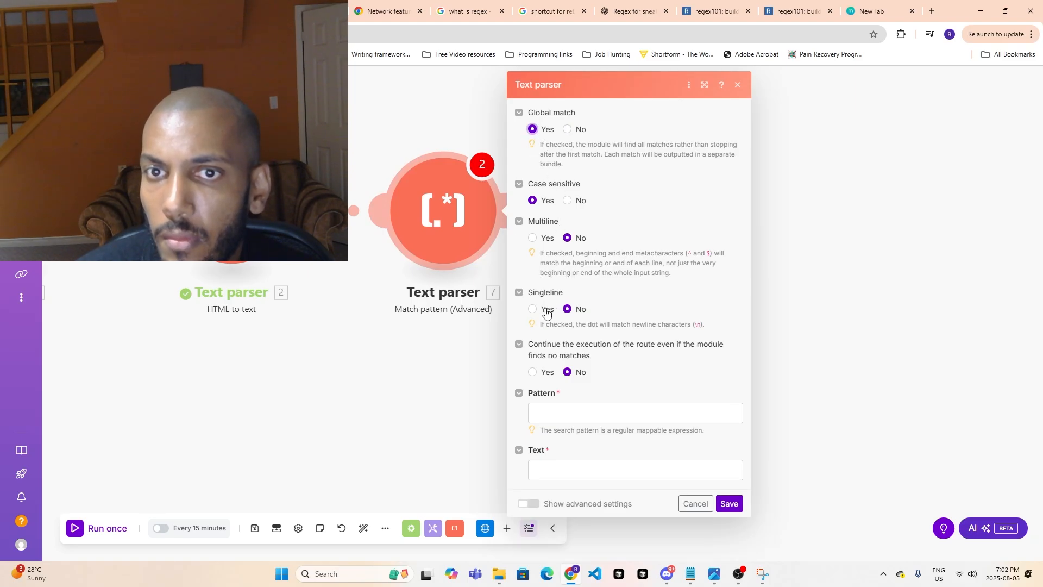
pyautogui.click(590, 412)
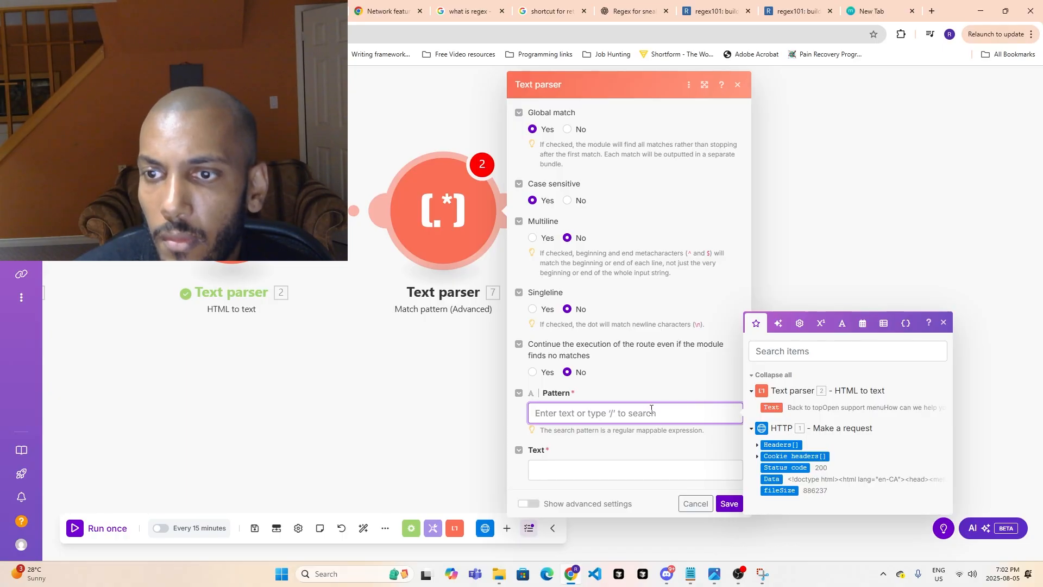
pyautogui.write('\\/ca\\/en\\/men\\/footwear\\/sneakers\\/white-sneakers\\/[a-zA-Z0-9\\-]+\\/p\\/\\d+')
pyautogui.click(554, 484)
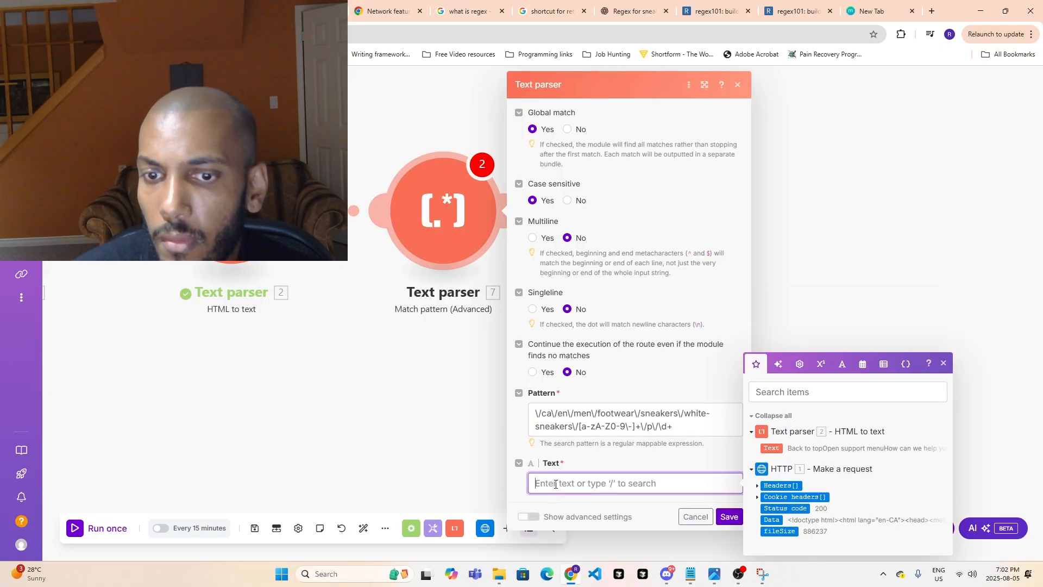
pyautogui.click(769, 448)
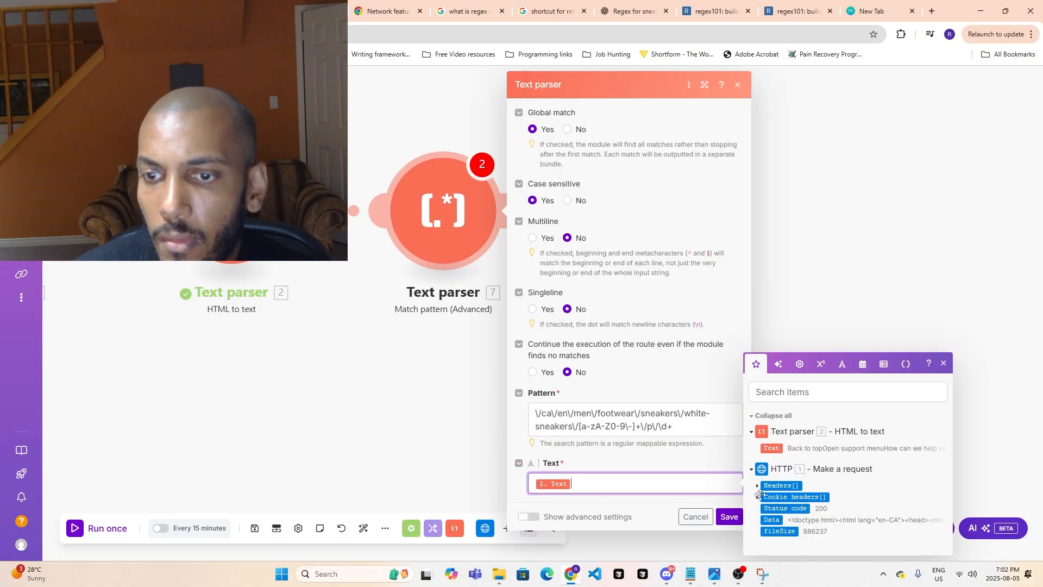
pyautogui.click(730, 516)
# - Reopen the Match pattern (Advanced) module, examine its advanced settings, and save it without other changes
pyautogui.click(471, 247)
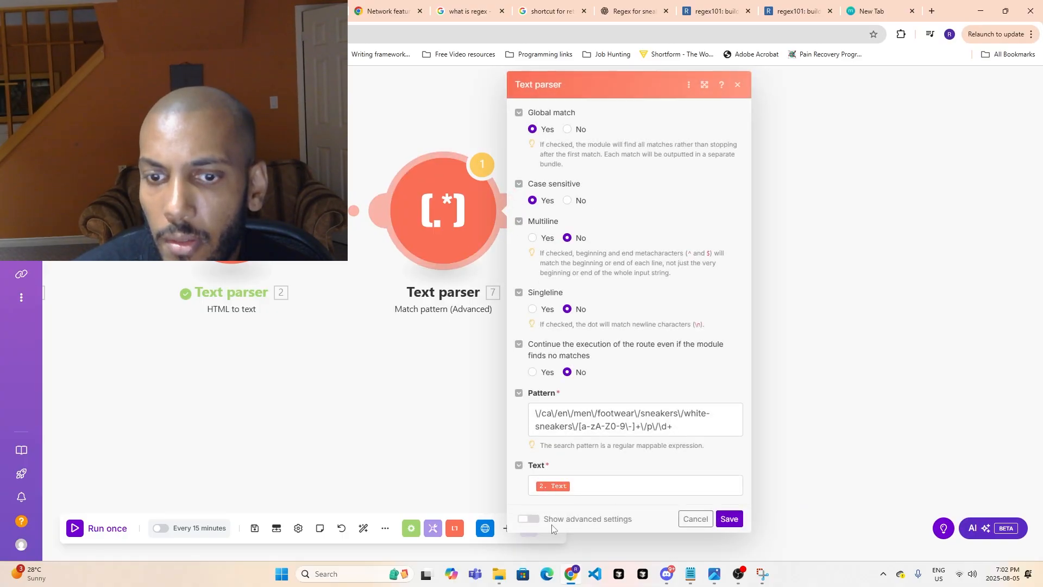
pyautogui.click(525, 518)
pyautogui.scroll(-2, 575, 498)
pyautogui.scroll(1, 646, 503)
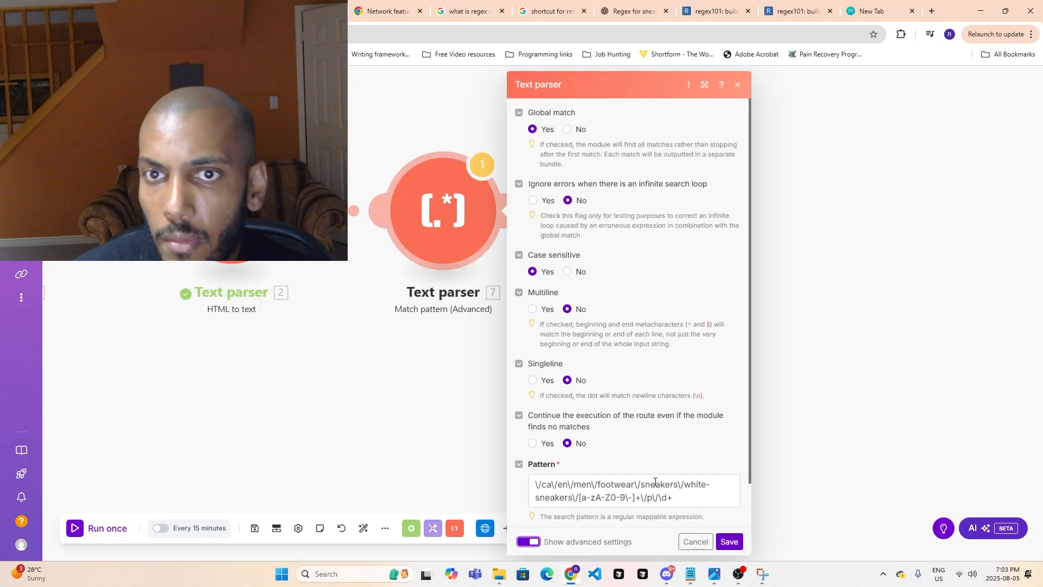
pyautogui.click(735, 541)
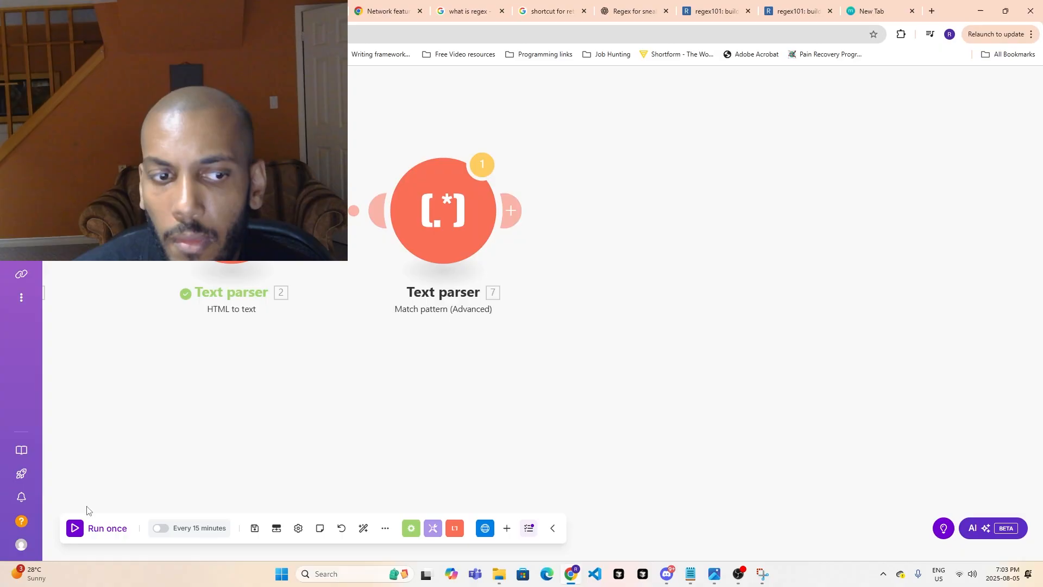
# - Run the scenario once and review the output bundles of the Match pattern (Advanced) module
pyautogui.click(90, 532)
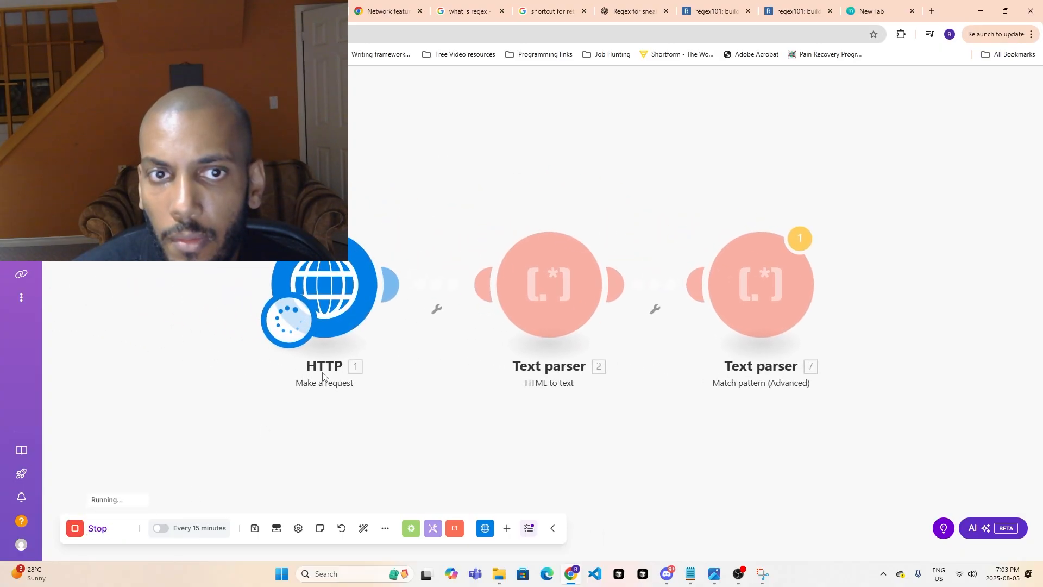
pyautogui.click(832, 217)
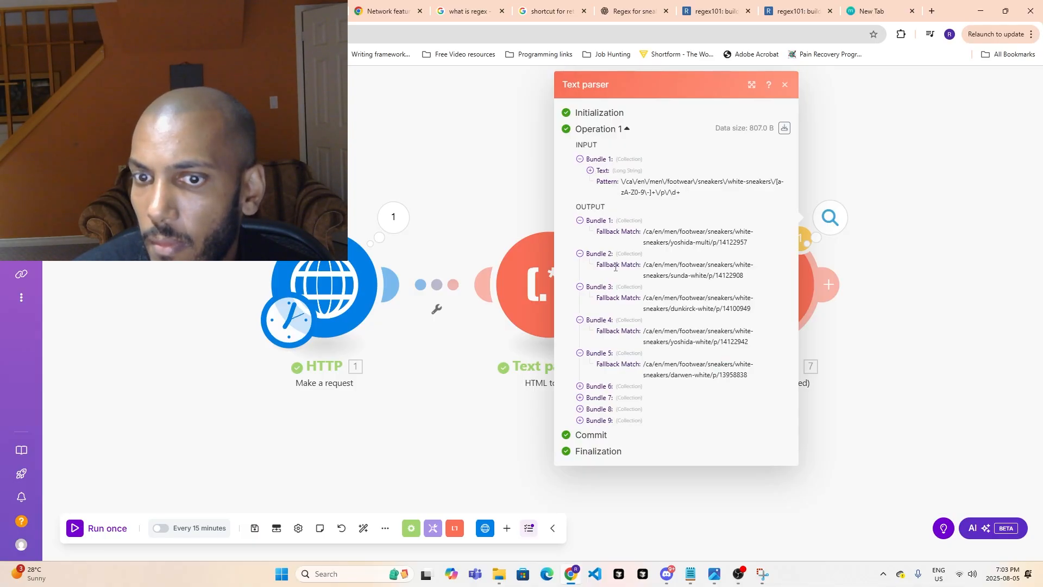
pyautogui.click(851, 395)
# - Add an HTTP Make a request module after the Match pattern (Advanced) module
pyautogui.click(828, 284)
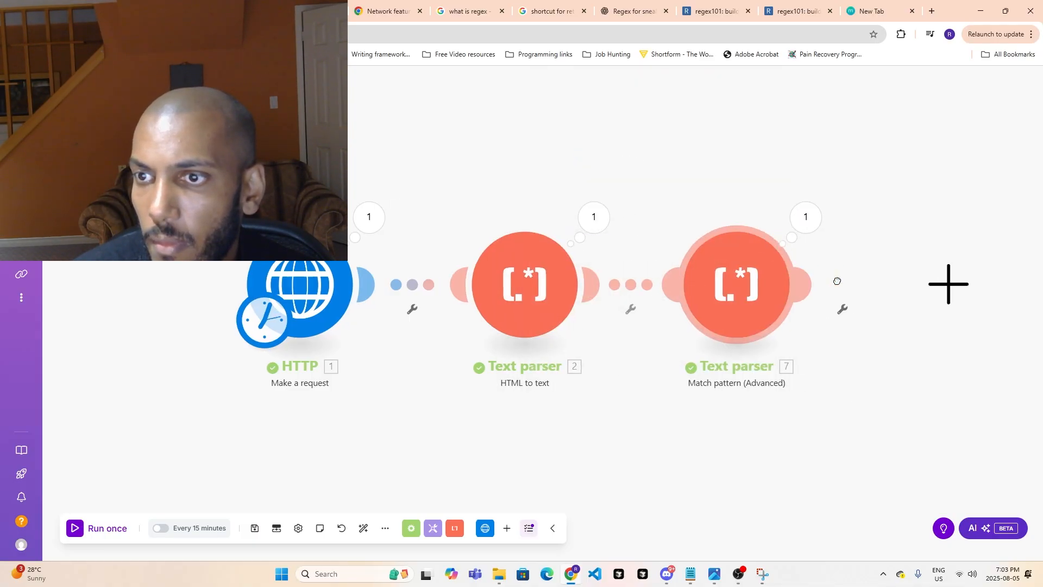
pyautogui.click(565, 189)
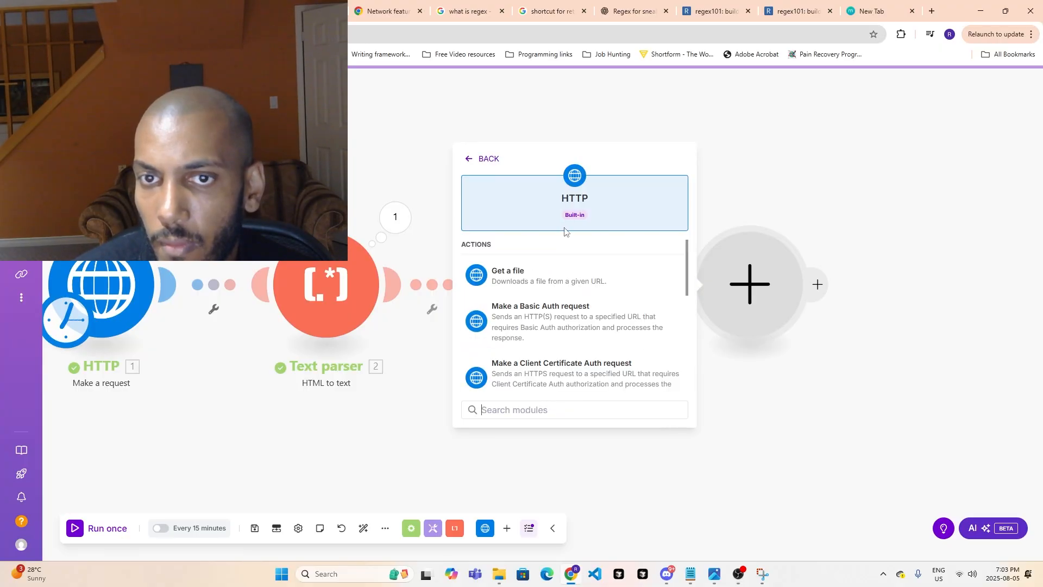
pyautogui.write('req')
pyautogui.click(570, 275)
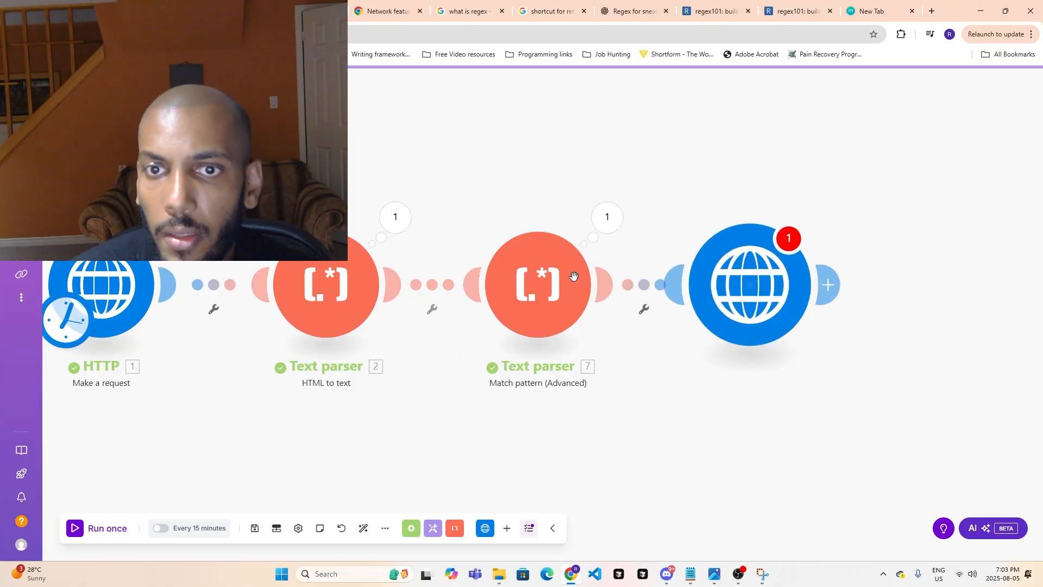
# - Check which Match pattern (Advanced) items can be mapped to the new HTTP module's URL, then close its settings
pyautogui.click(873, 185)
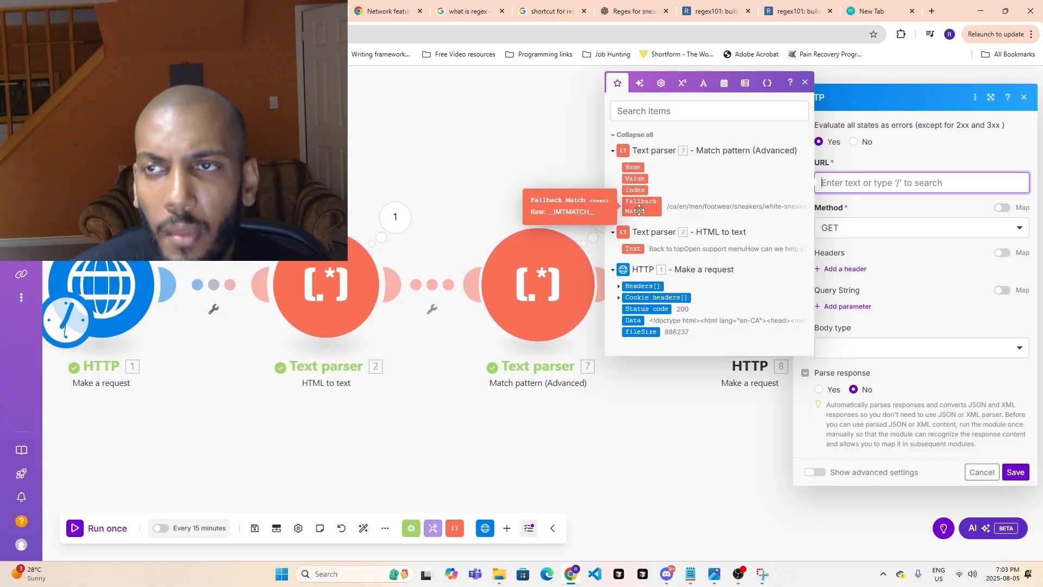
pyautogui.click(740, 577)
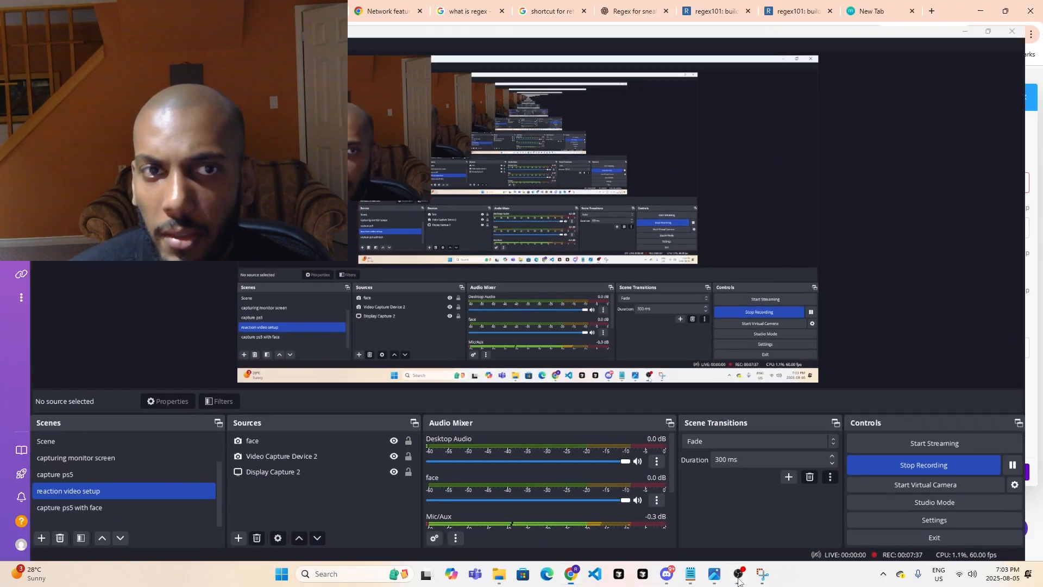
pyautogui.click(739, 575)
pyautogui.click(850, 184)
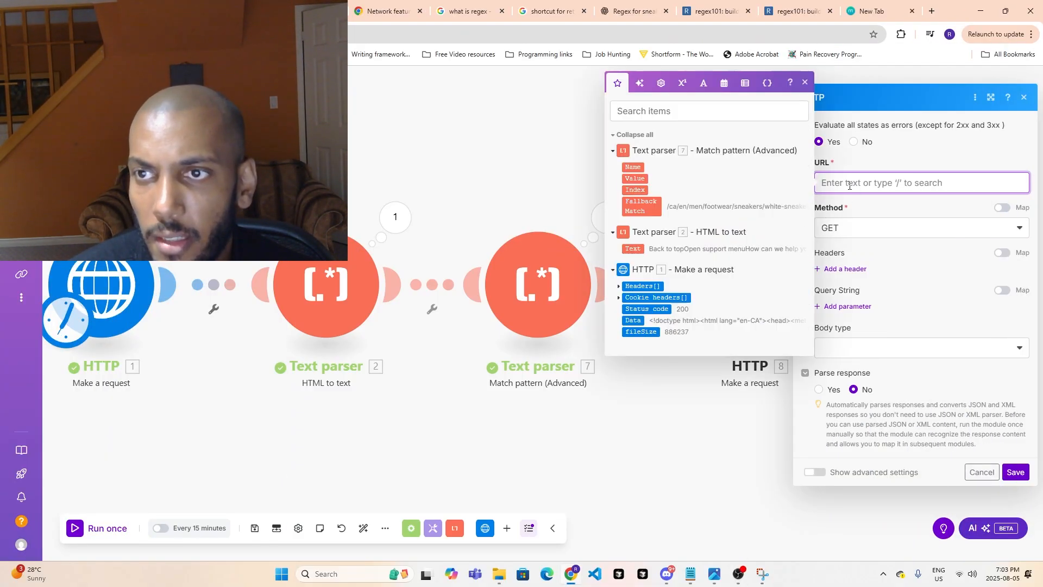
pyautogui.click(577, 285)
pyautogui.click(891, 475)
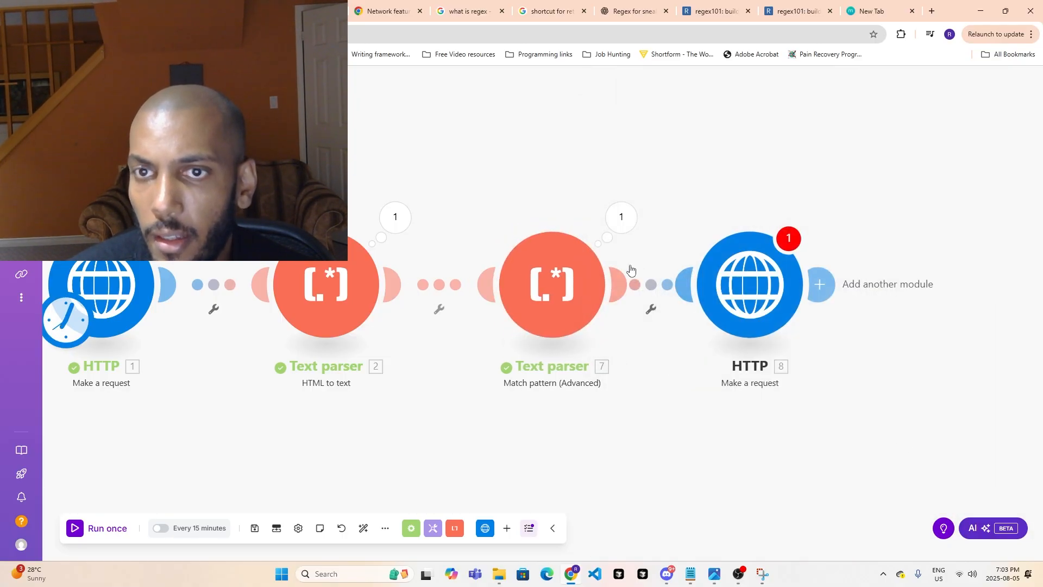
# - Review the Fallback Match links in the Match pattern (Advanced) output, close it, and save the scenario
pyautogui.click(628, 222)
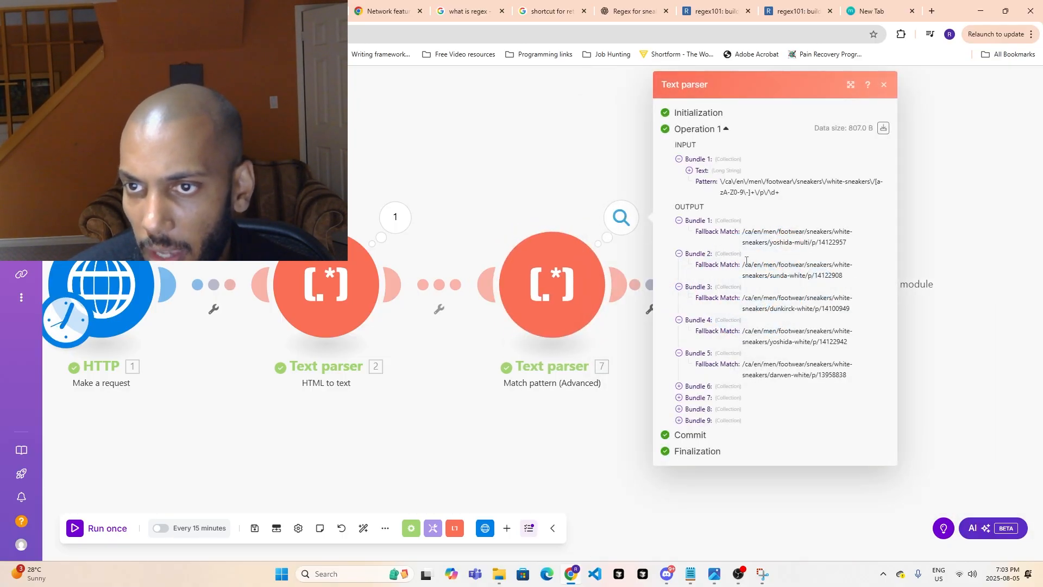
pyautogui.moveTo(743, 264); pyautogui.dragTo(741, 288)
pyautogui.click(925, 388)
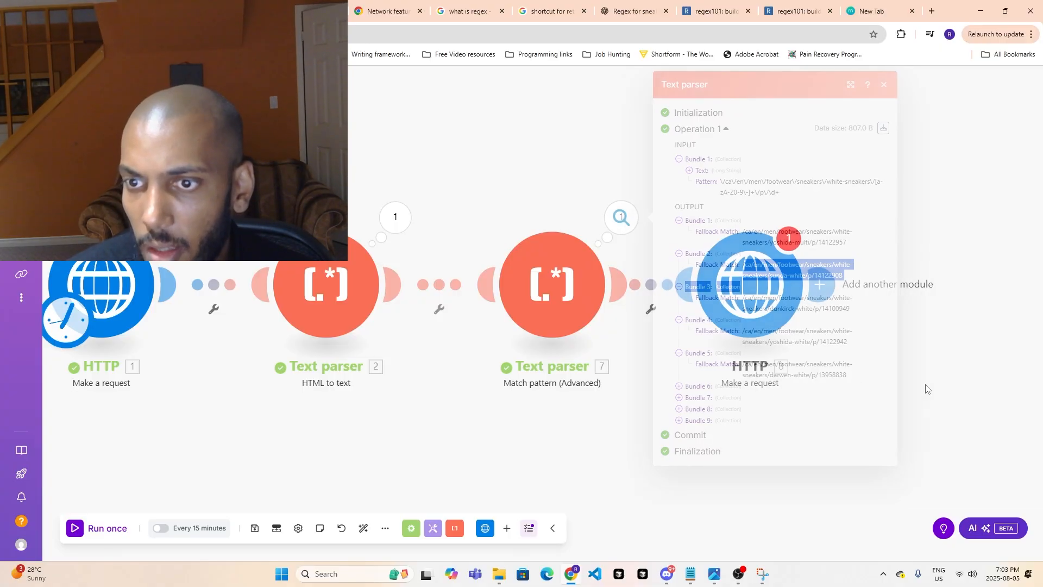
pyautogui.hotkey('ctrl', 's')
# - Reopen the last HTTP module's URL mapping, collapse and re-expand the Match pattern (Advanced) items, and close the settings
pyautogui.click(750, 284)
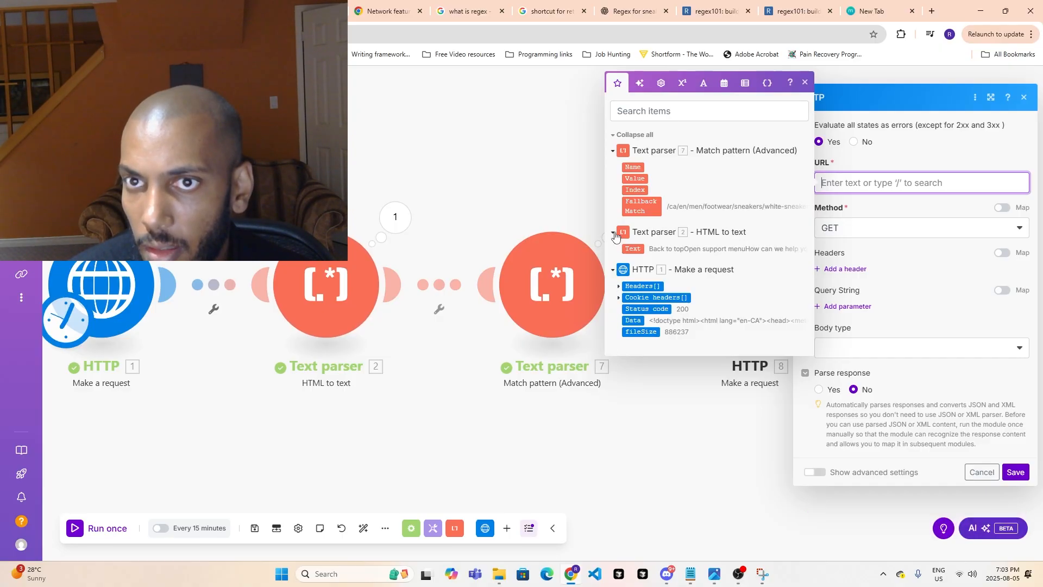
pyautogui.click(612, 151)
pyautogui.click(612, 152)
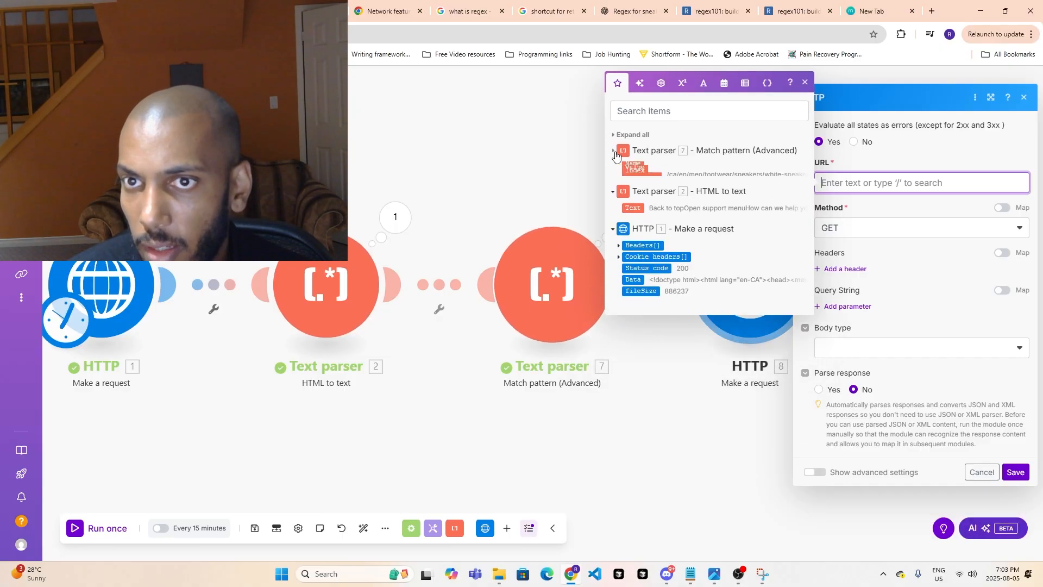
pyautogui.click(692, 473)
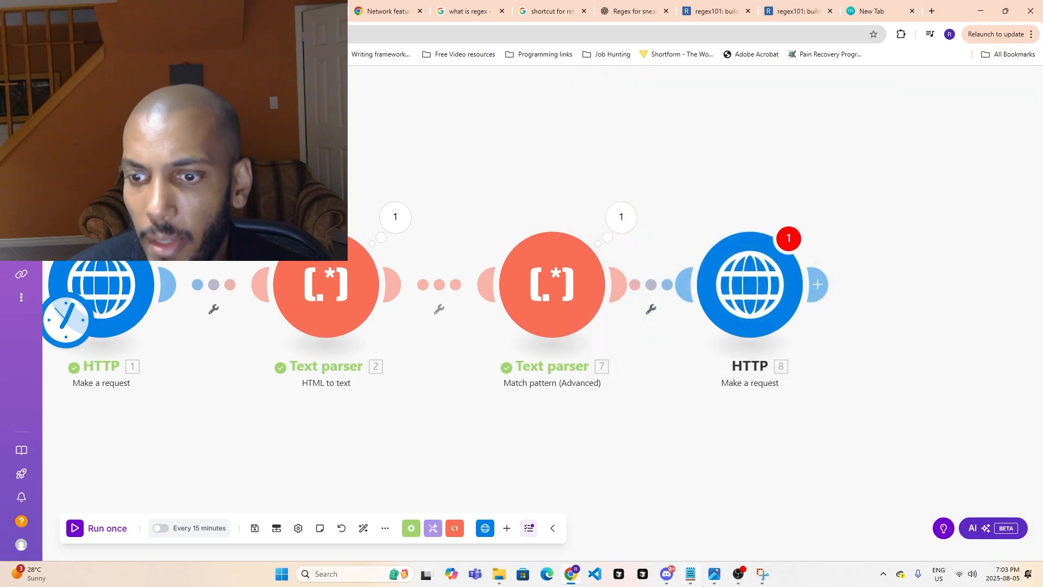
pyautogui.click(730, 575)
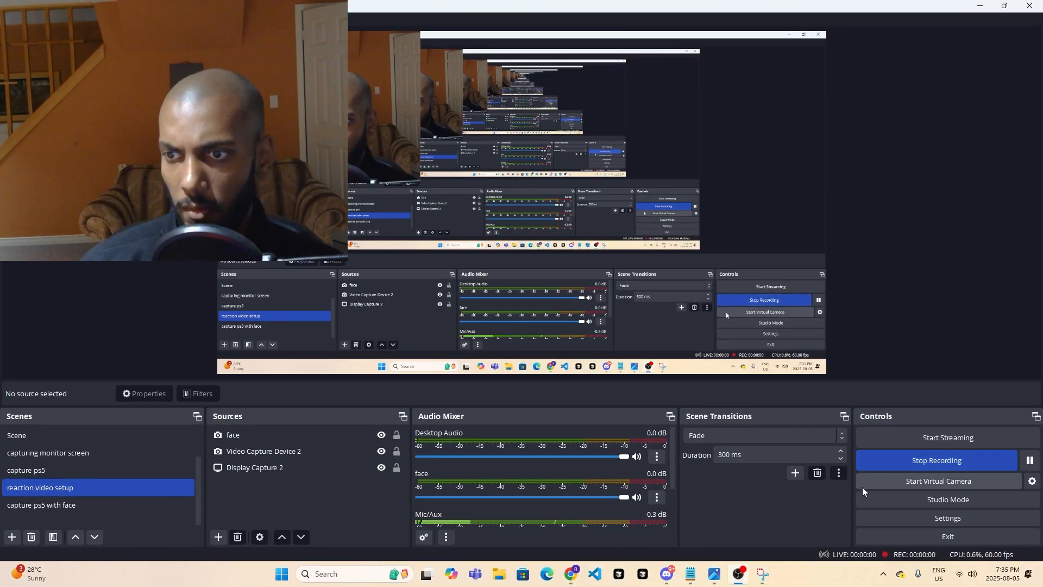
pyautogui.click(737, 575)
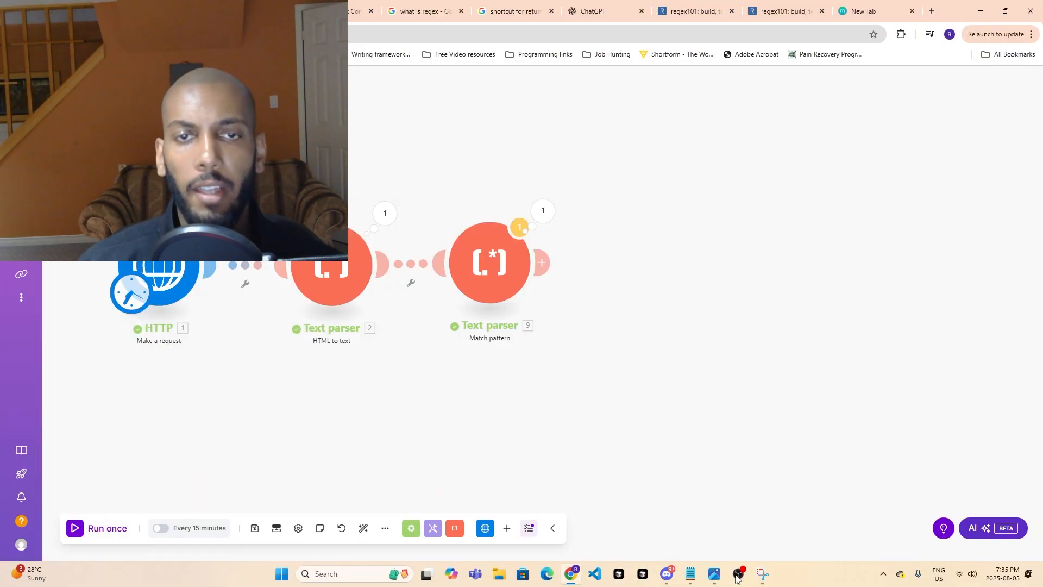
# - Open the Match pattern module's output and highlight the Fallback Match links across its bundles
pyautogui.click(536, 214)
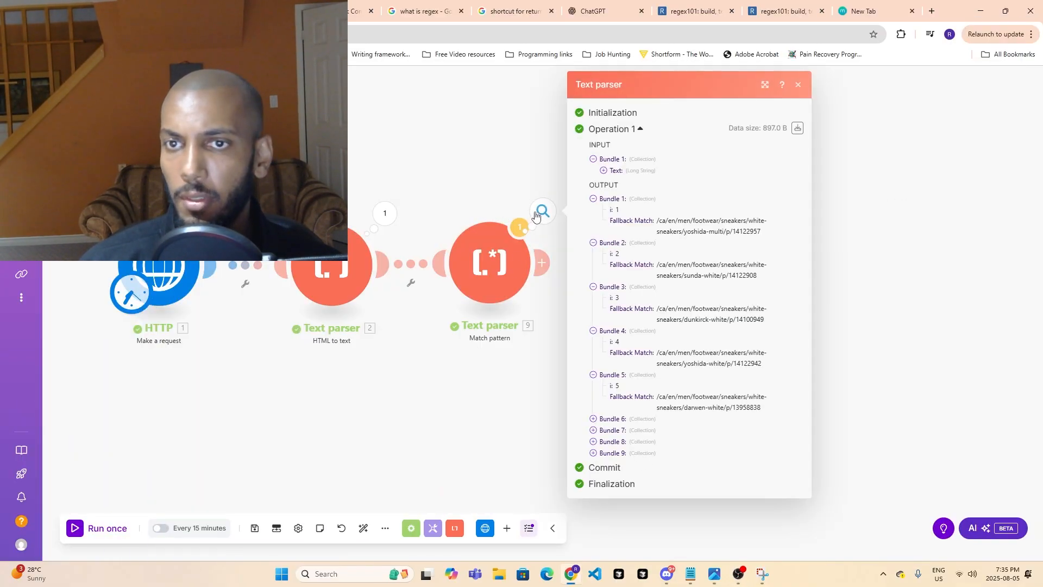
pyautogui.moveTo(653, 221); pyautogui.dragTo(694, 392)
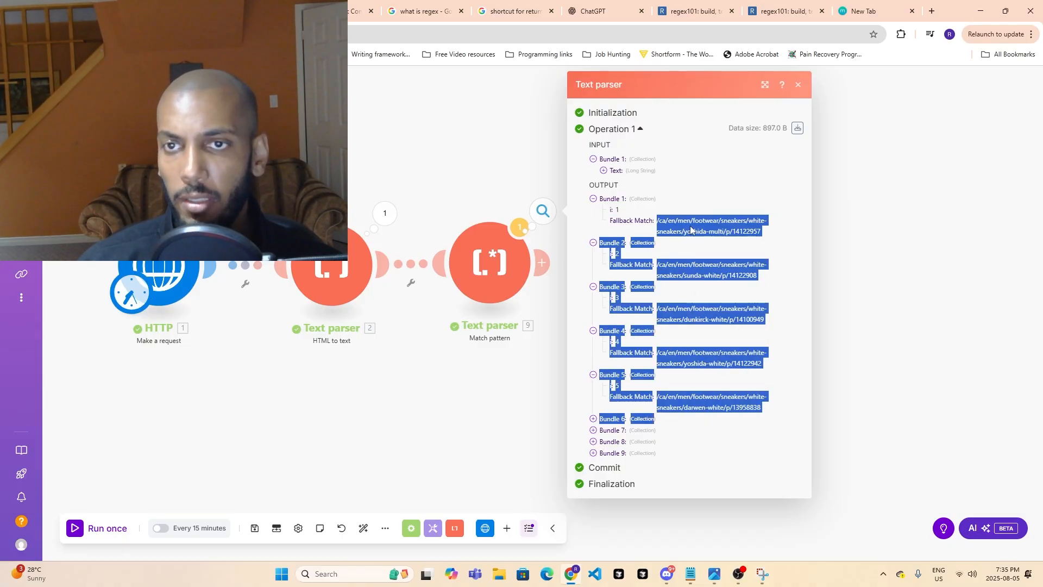
# - Close the Match pattern module's output and run the scenario once
pyautogui.click(644, 215)
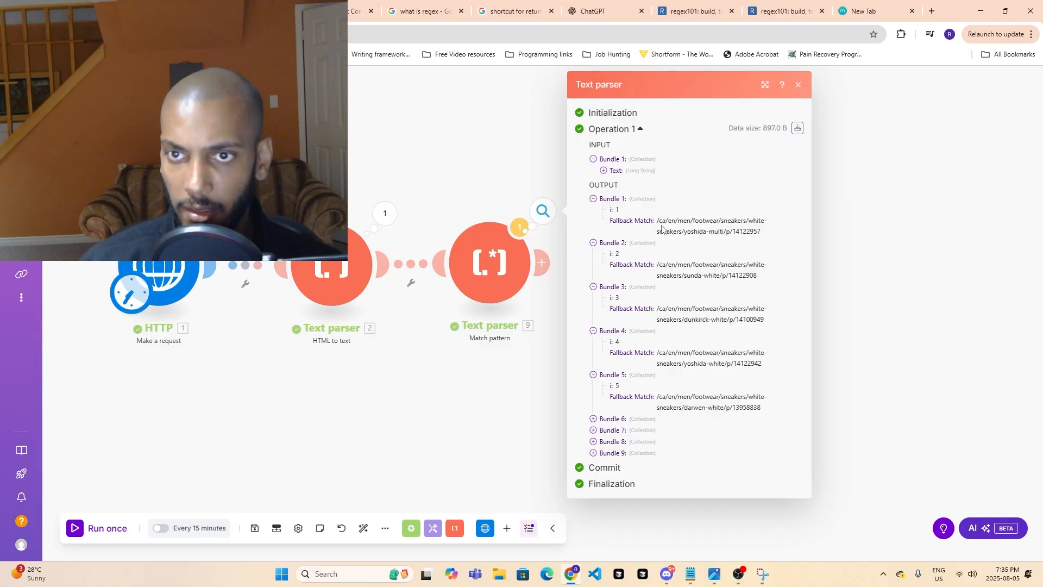
pyautogui.click(464, 400)
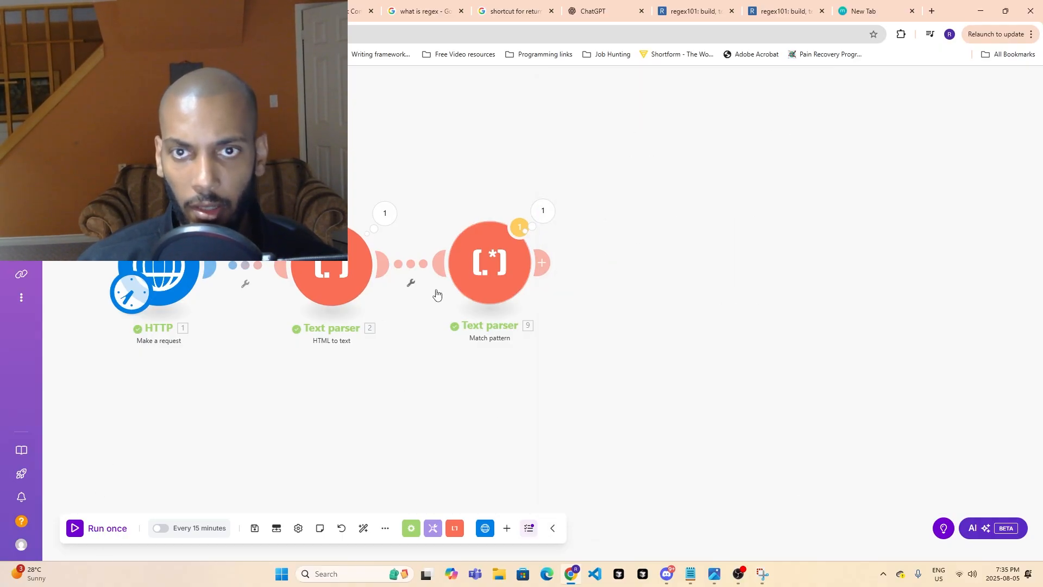
pyautogui.click(94, 535)
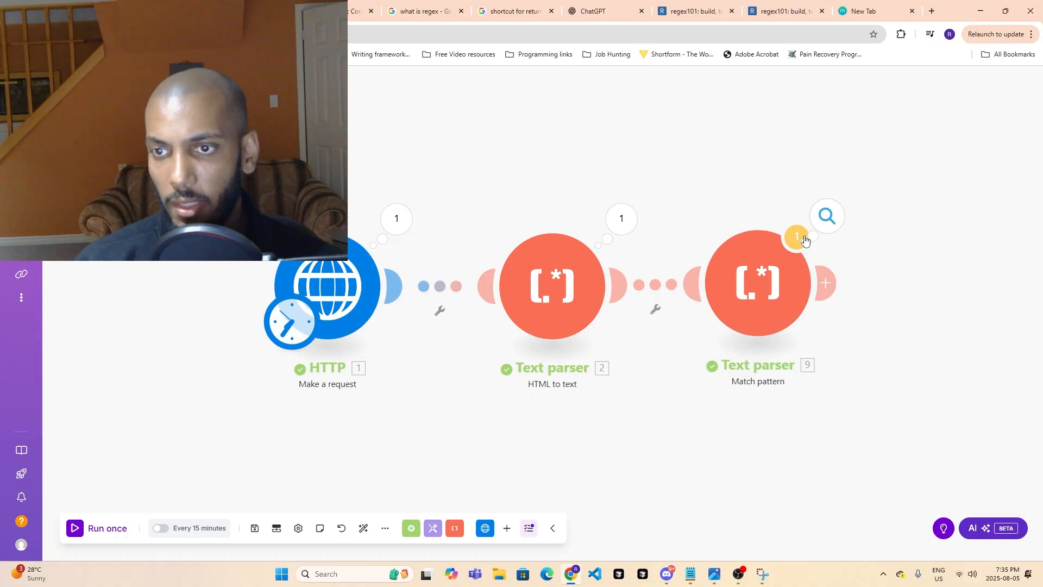
pyautogui.click(759, 311)
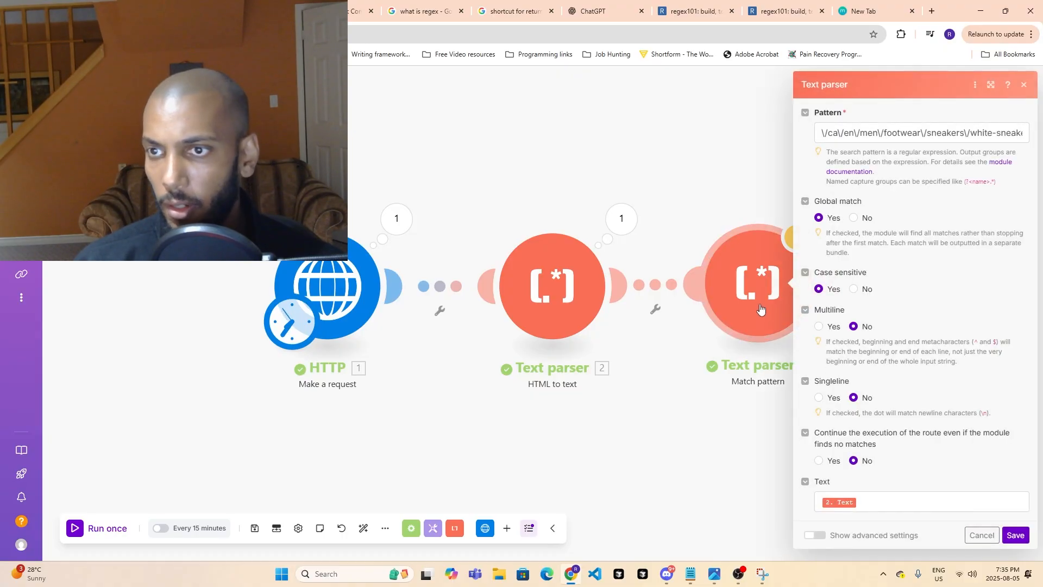
pyautogui.rightClick(740, 301)
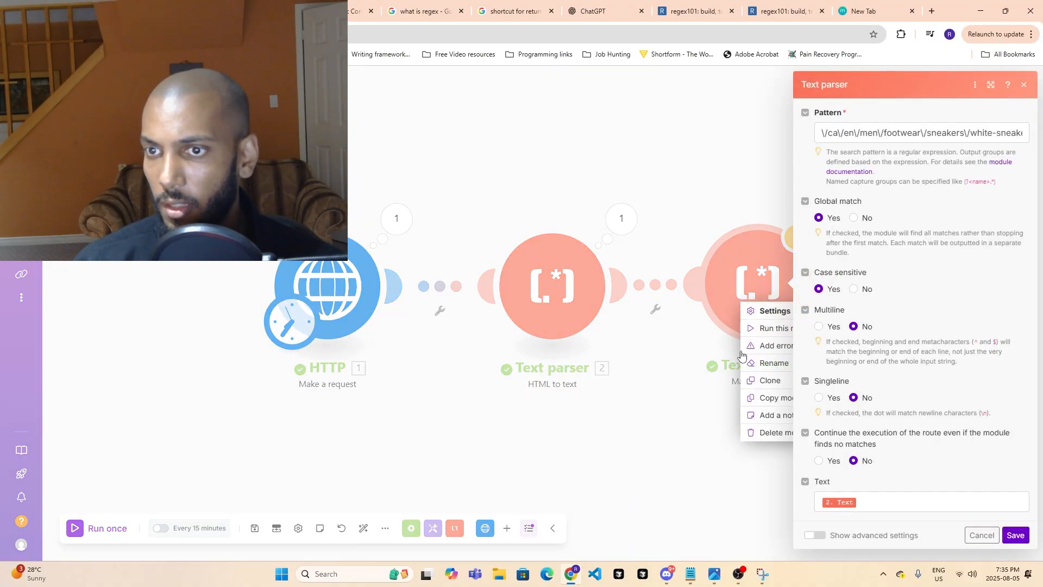
pyautogui.click(609, 372)
pyautogui.click(1024, 84)
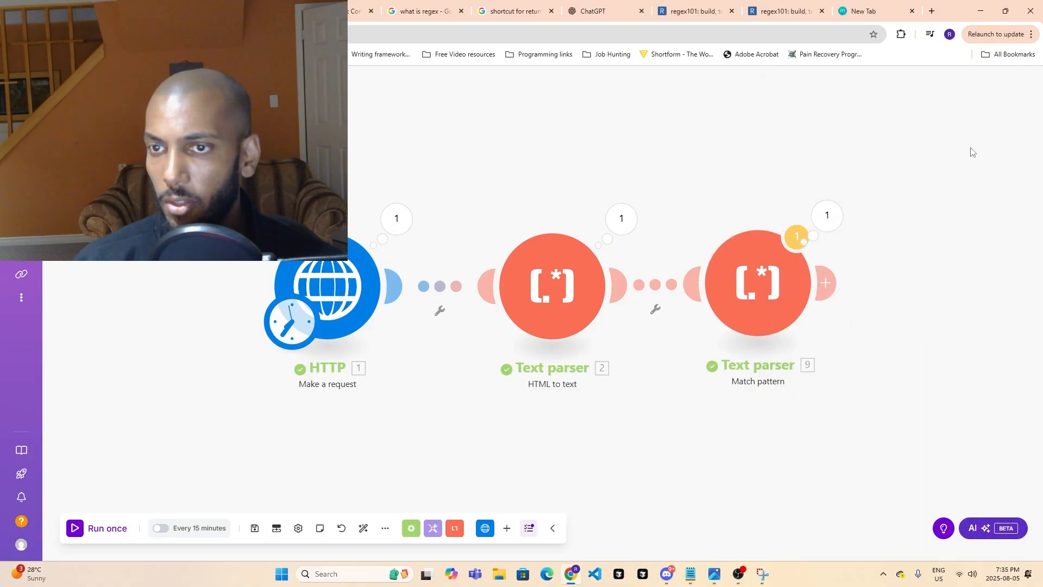
pyautogui.click(766, 296)
pyautogui.rightClick(766, 290)
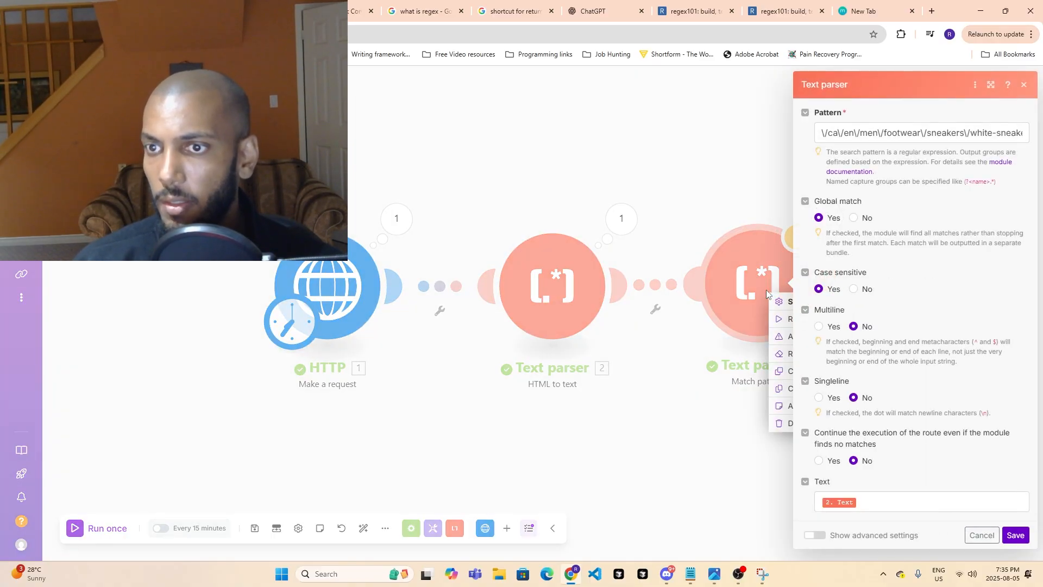
pyautogui.click(696, 352)
pyautogui.click(1024, 84)
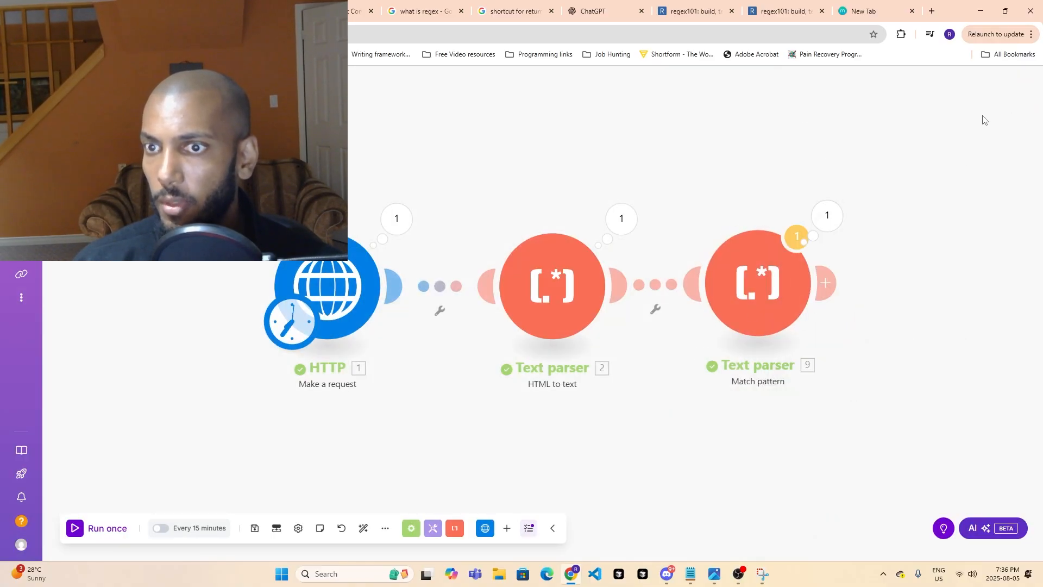
# - Start renaming the Match pattern text parser module, entering "Get invidual shoe links" as its name
pyautogui.rightClick(745, 296)
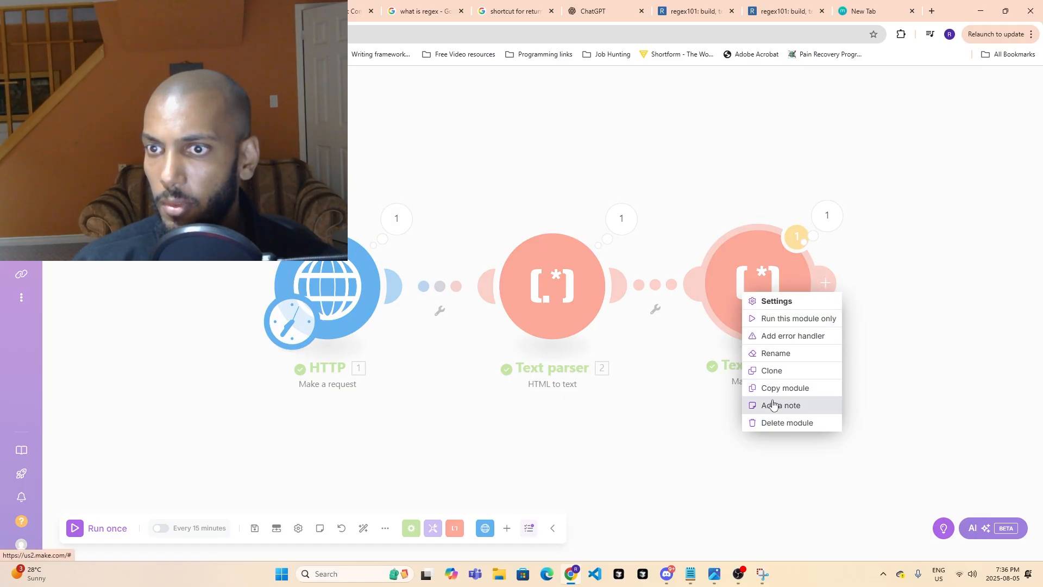
pyautogui.click(776, 353)
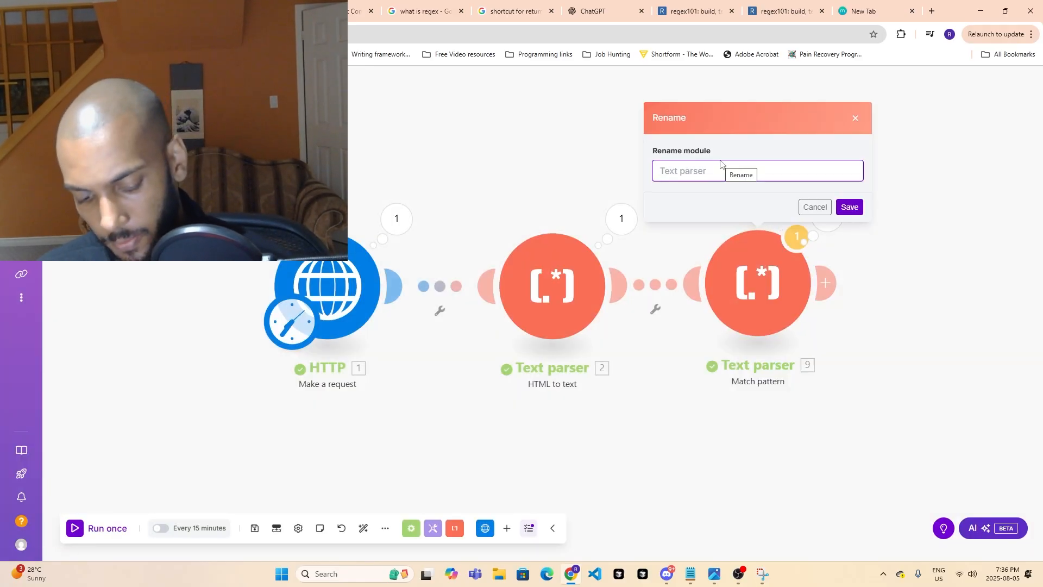
pyautogui.write('Get invit')
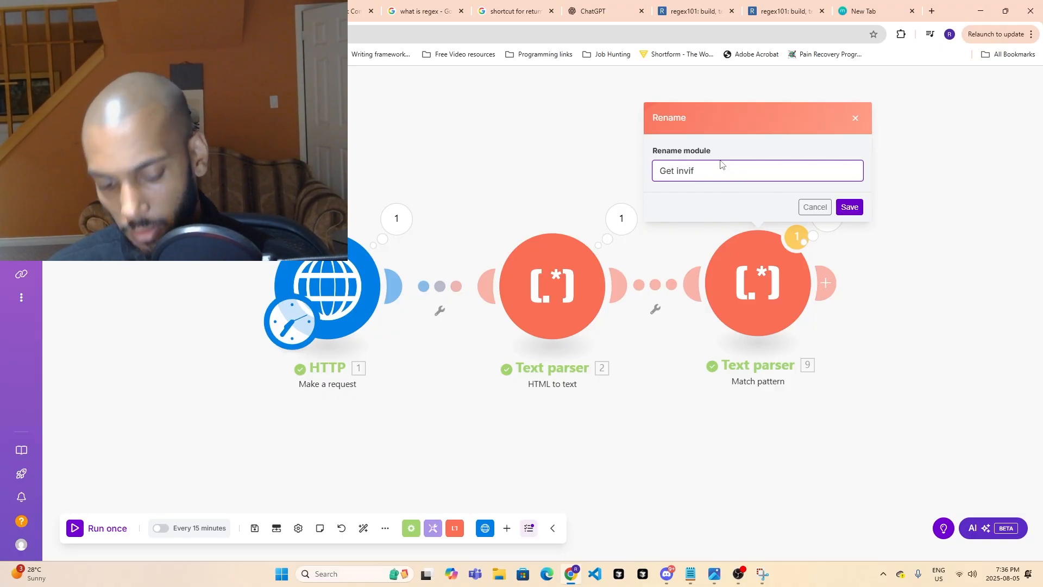
pyautogui.press('BackSpace')
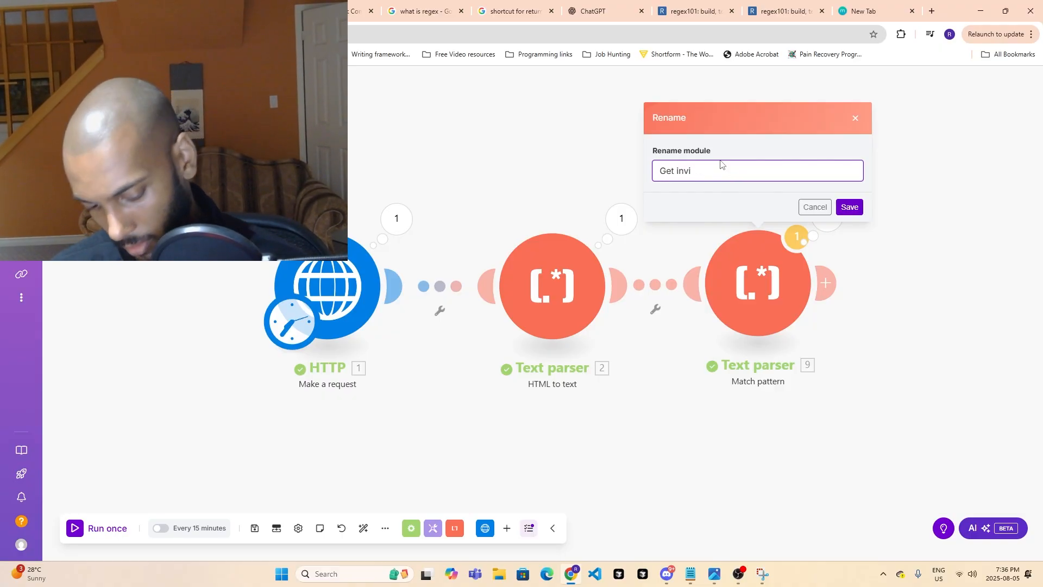
pyautogui.write('dual shoe')
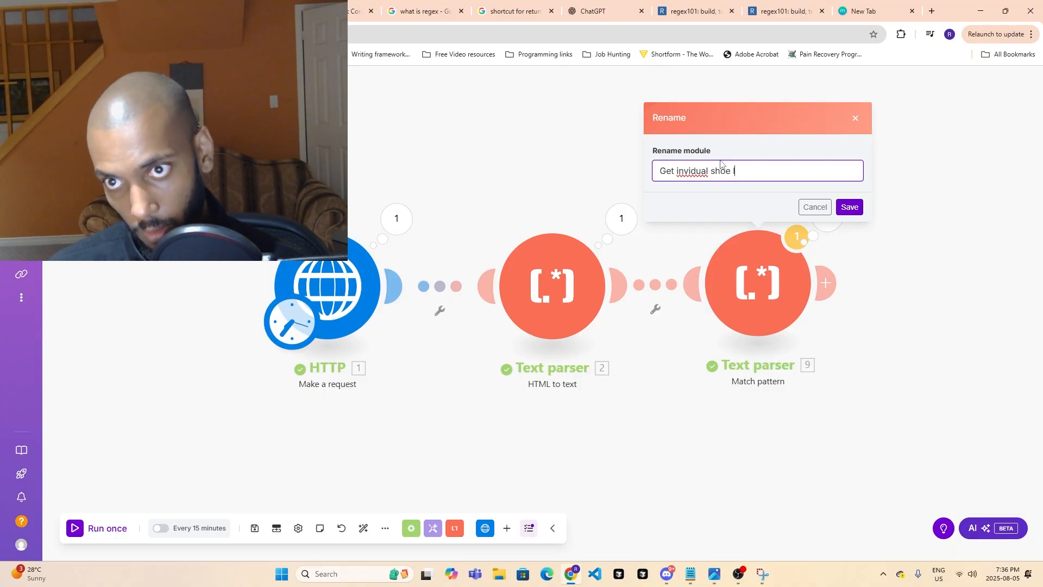
pyautogui.press('BackSpace')
pyautogui.press('BackSpace')
pyautogui.write('w')
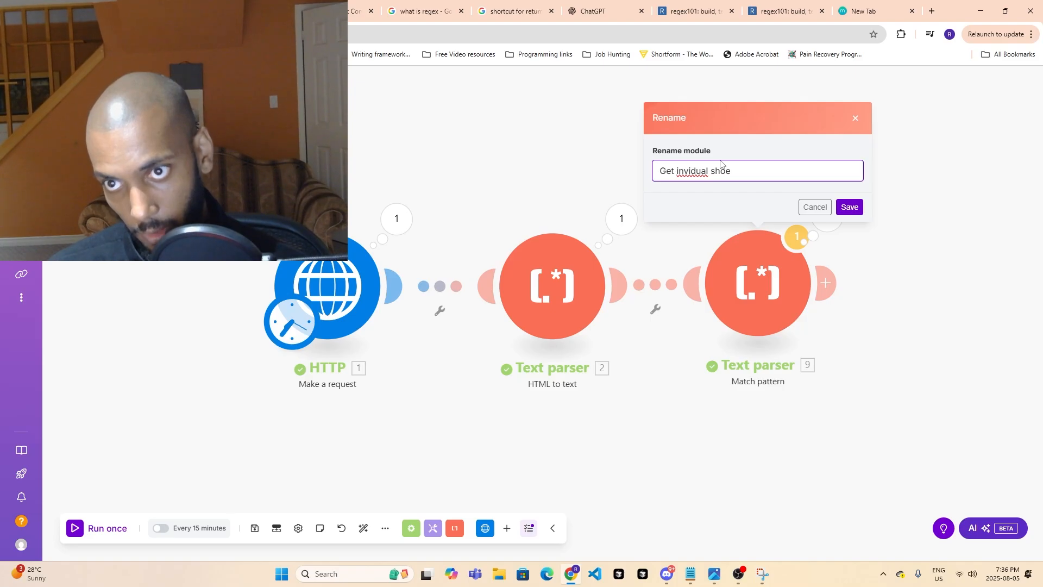
pyautogui.write('links')
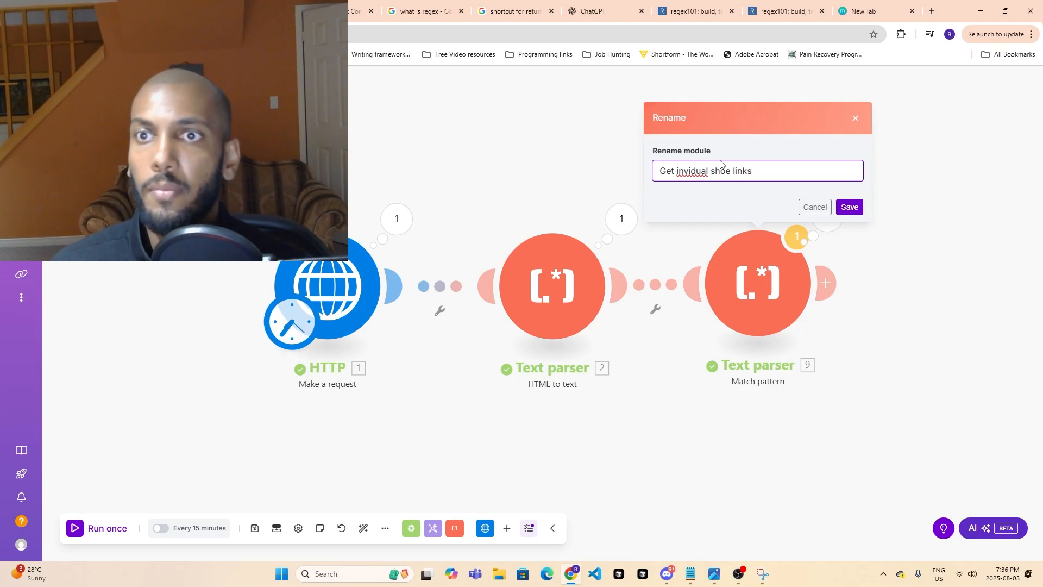
# - Correct the misspelled word so the module name reads "Get individual shoe links" and save the name
pyautogui.click(680, 172)
pyautogui.moveTo(706, 172)
pyautogui.mouseDown()
pyautogui.moveTo(680, 172)
pyautogui.moveTo(697, 171)
pyautogui.mouseUp()
pyautogui.rightClick(680, 173)
pyautogui.click(681, 173)
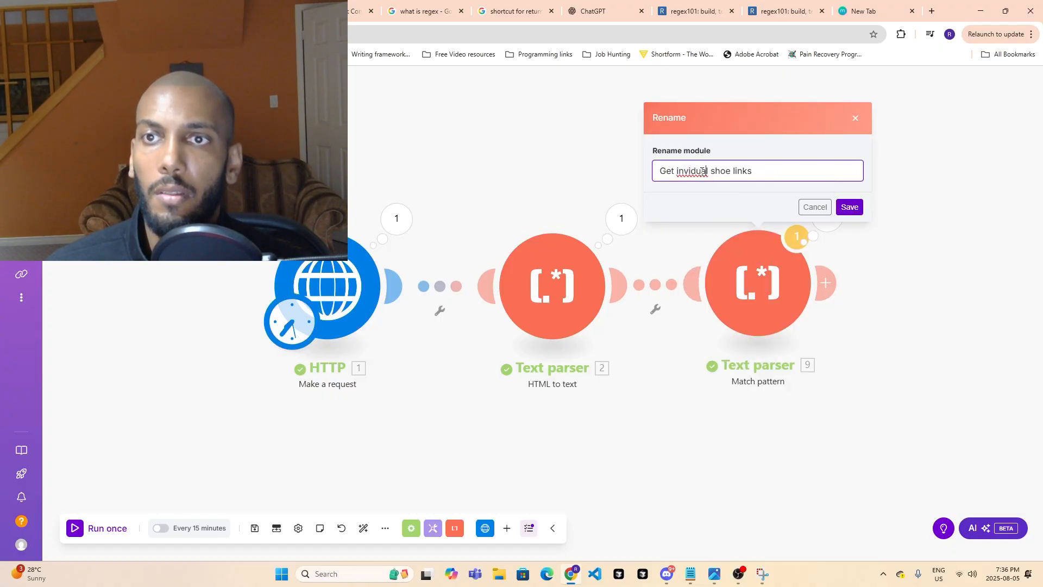
pyautogui.rightClick(700, 172)
pyautogui.click(685, 171)
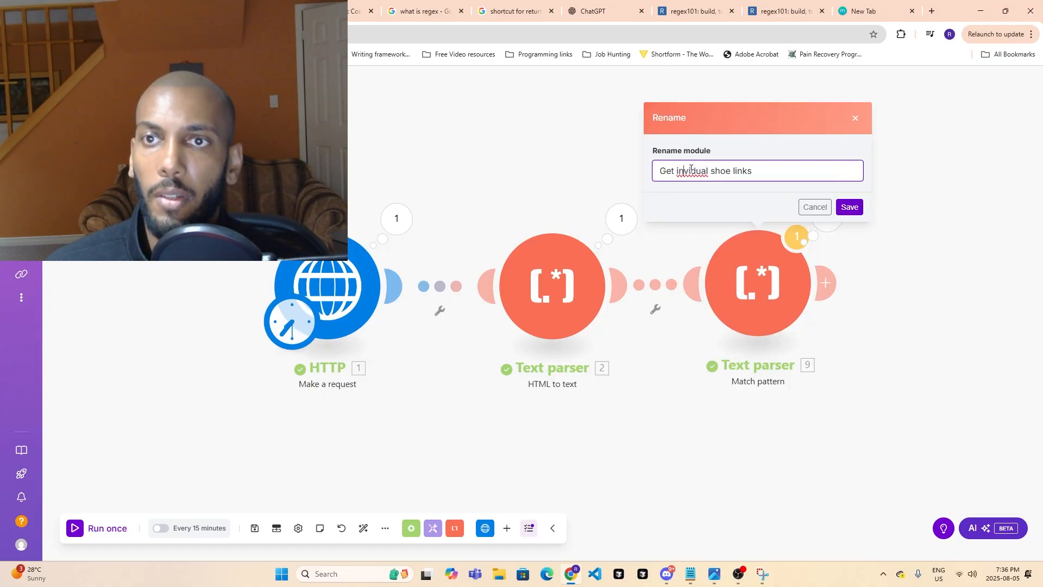
pyautogui.moveTo(708, 172); pyautogui.dragTo(689, 176)
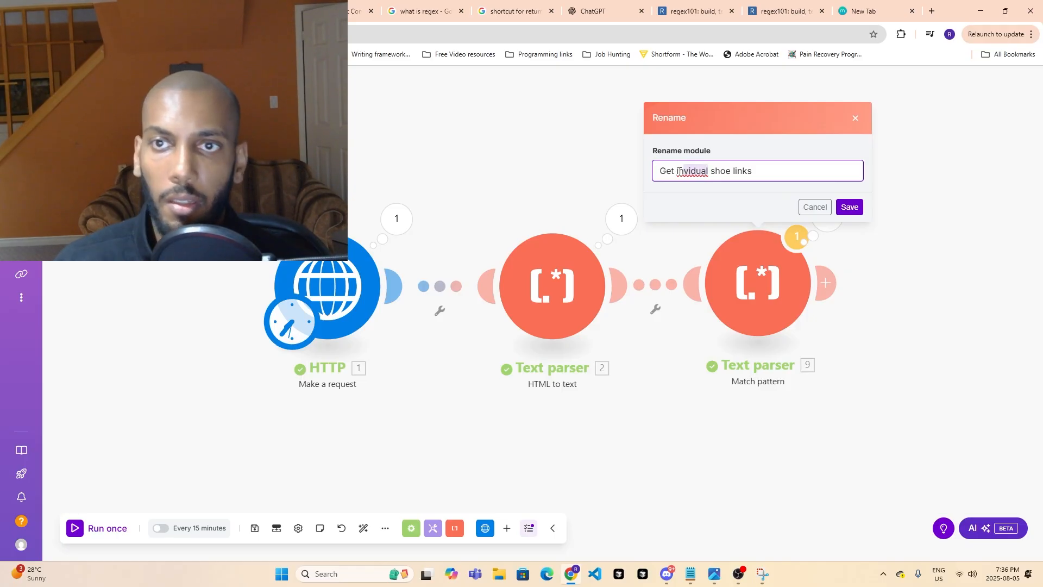
pyautogui.press('BackSpace')
pyautogui.write('dividual')
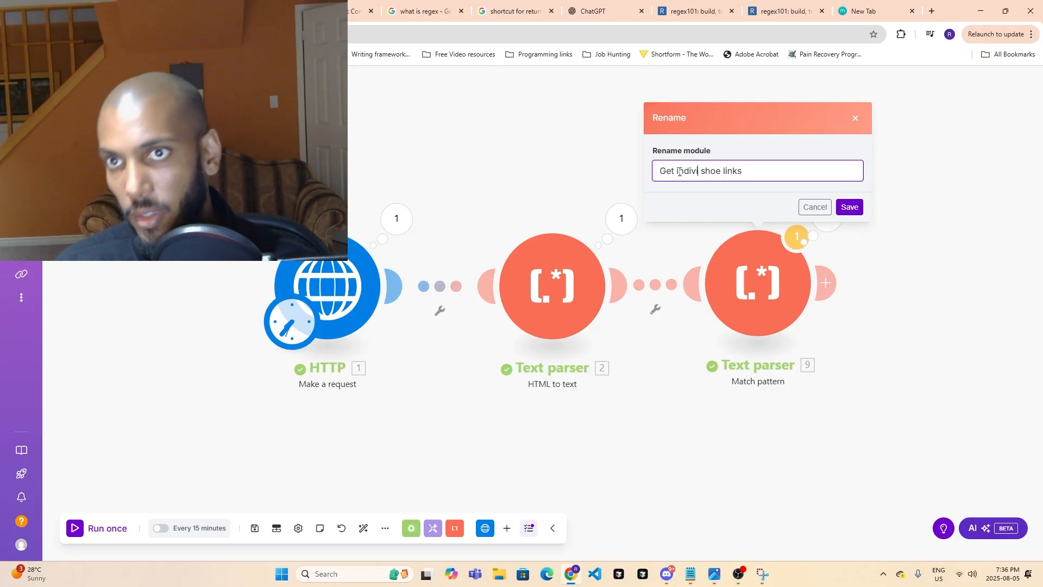
pyautogui.click(843, 209)
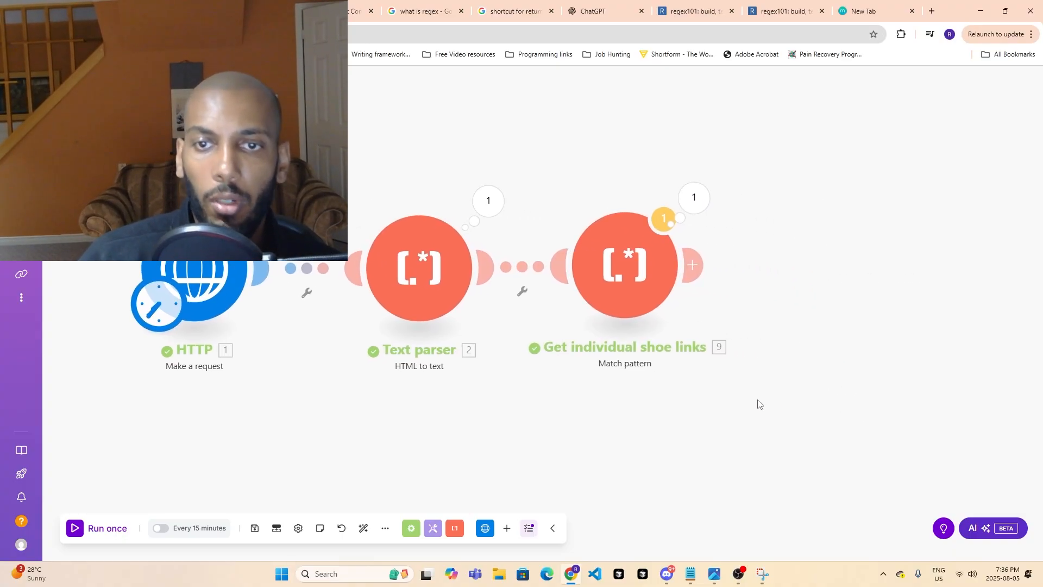
# - Add a Tools "Set multiple variables" module after the Get individual shoe links module
pyautogui.click(689, 263)
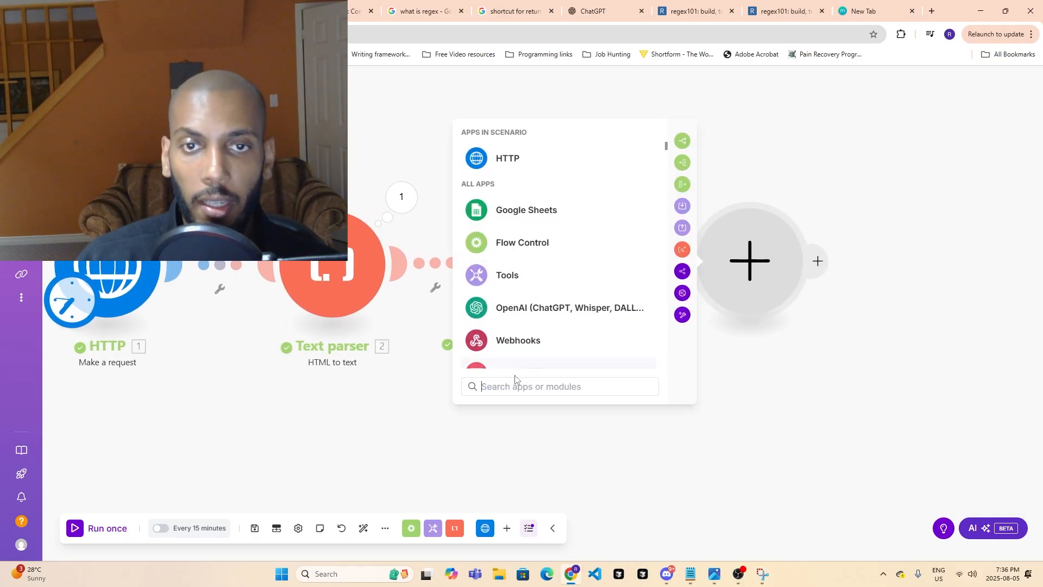
pyautogui.click(863, 313)
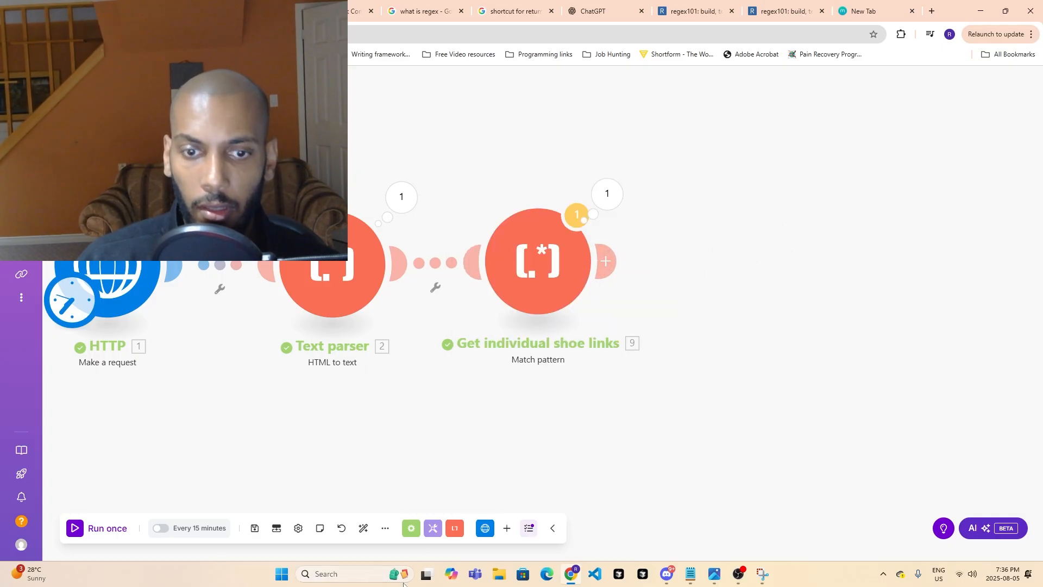
pyautogui.click(440, 533)
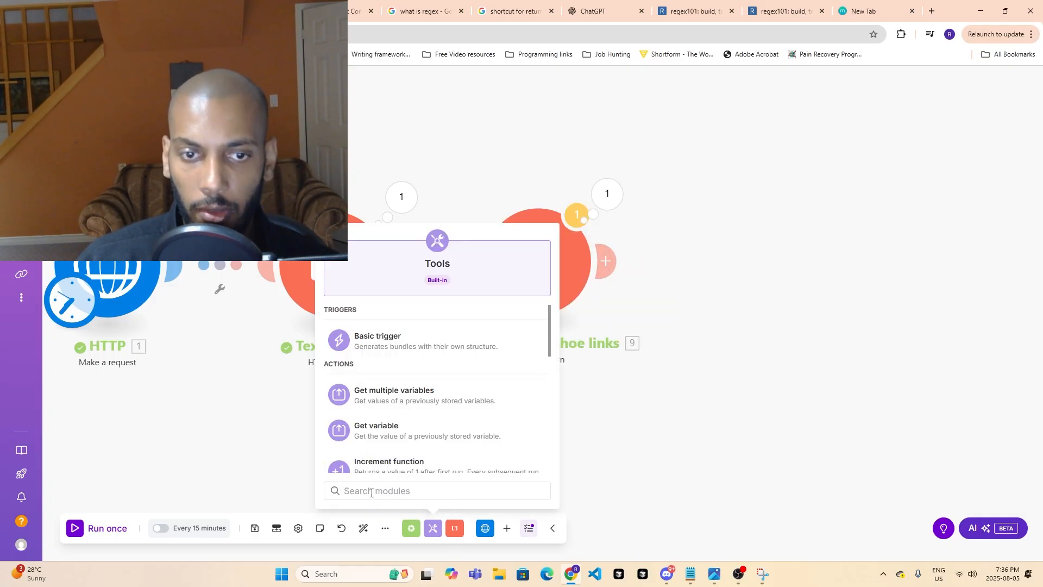
pyautogui.write('set')
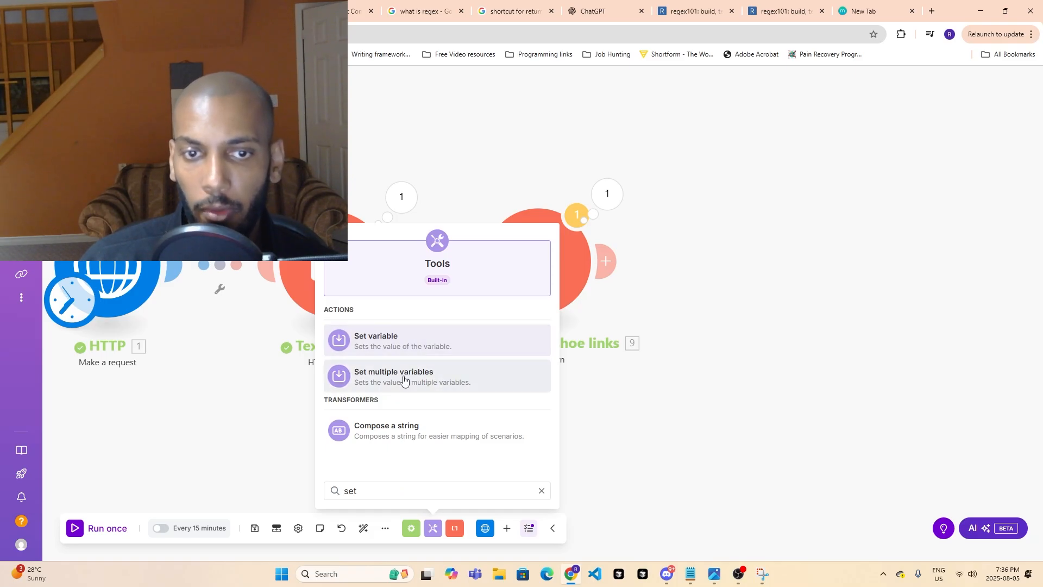
pyautogui.click(405, 381)
pyautogui.moveTo(416, 388); pyautogui.dragTo(763, 277)
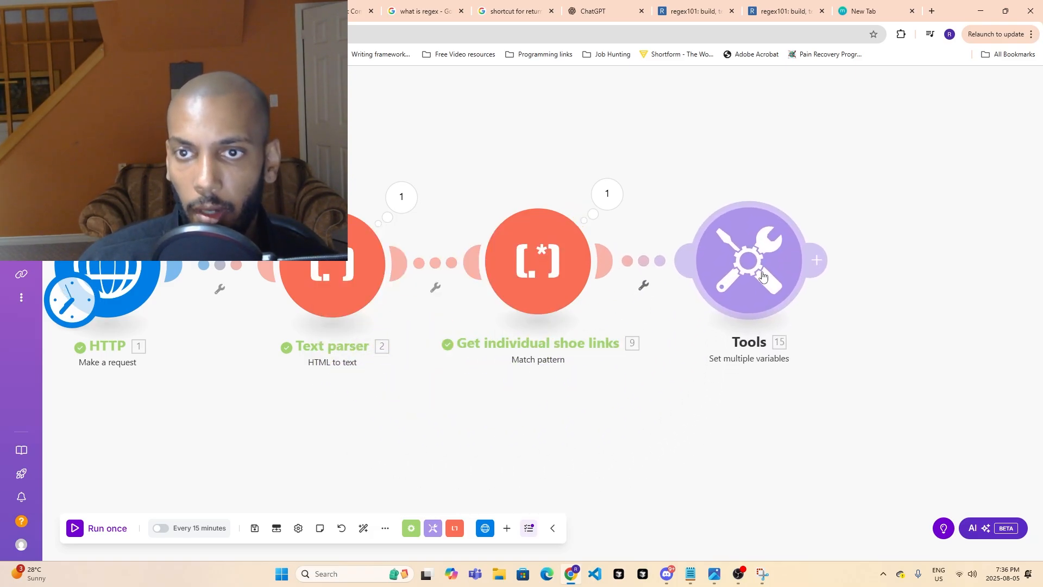
# - Open the Set multiple variables module's settings and name the first variable "testurl"
pyautogui.click(751, 283)
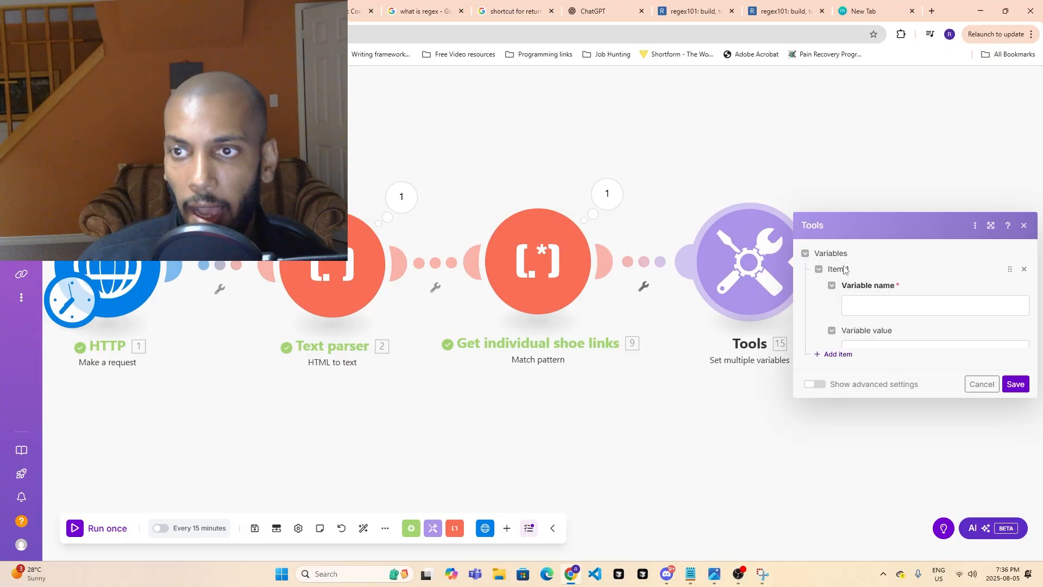
pyautogui.click(845, 247)
pyautogui.write('t')
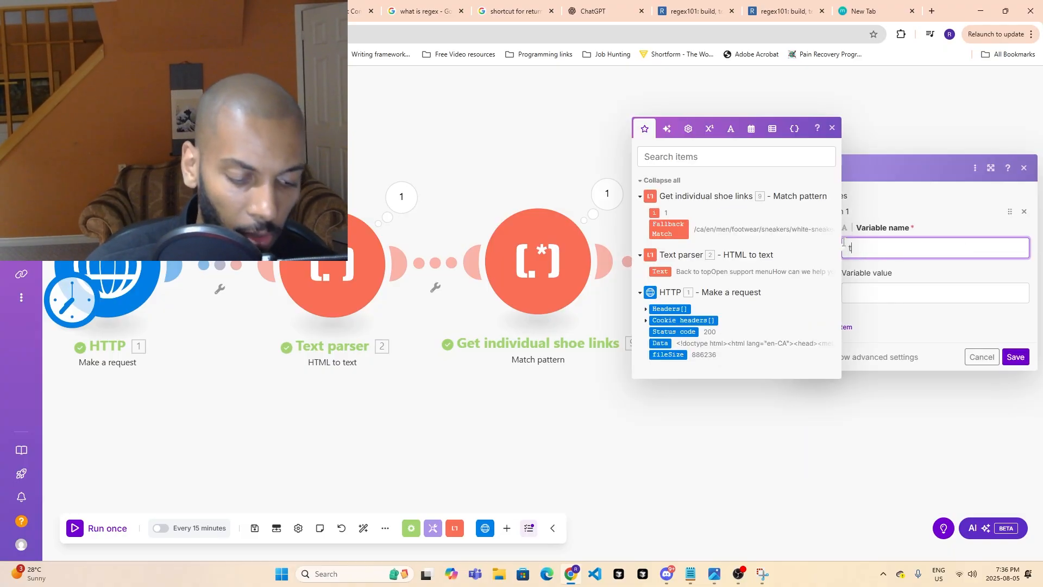
pyautogui.write('esr')
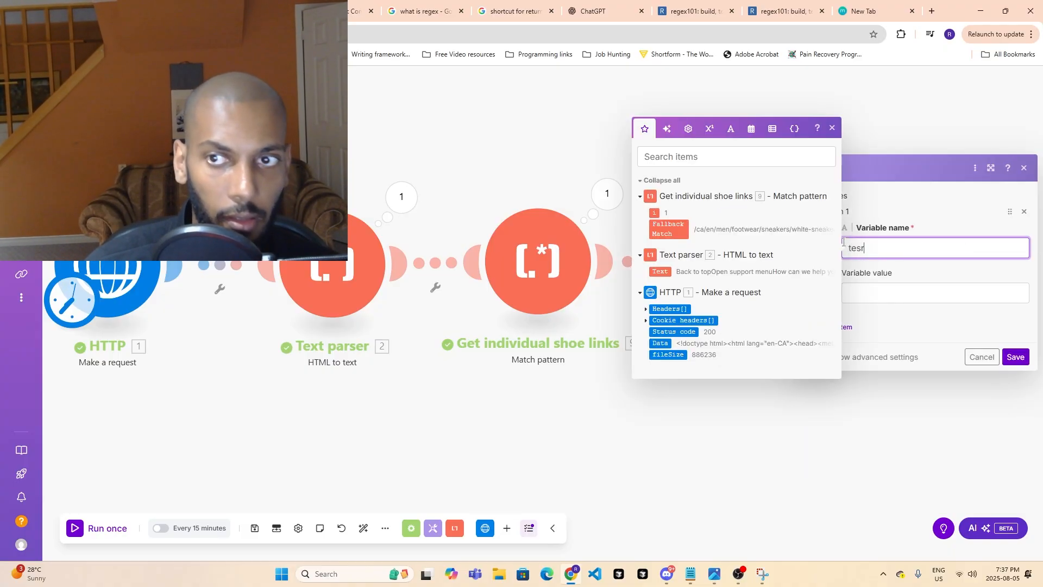
pyautogui.press('BackSpace')
pyautogui.write('ur')
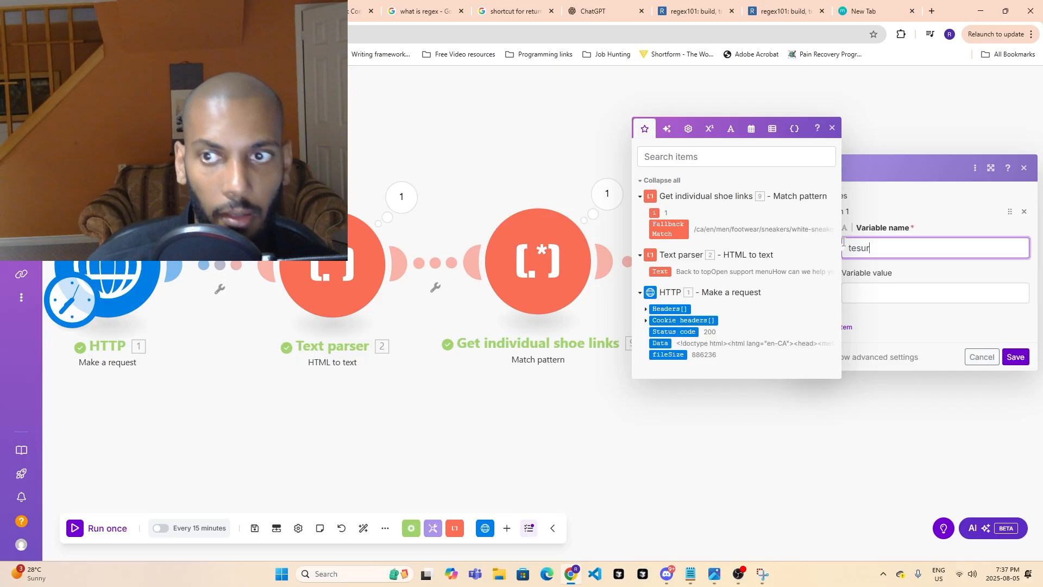
pyautogui.press('BackSpace')
pyautogui.press('BackSpace')
pyautogui.write('turl')
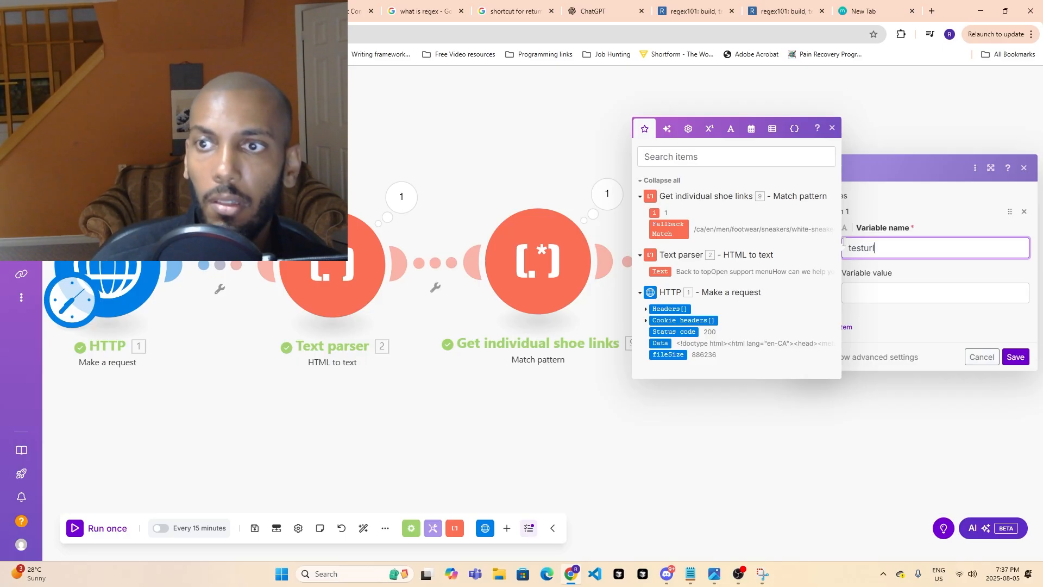
# - Paste the formula get(split(9. Fallback Match; ]); 1) as testurl's value and check its split separator
pyautogui.click(898, 289)
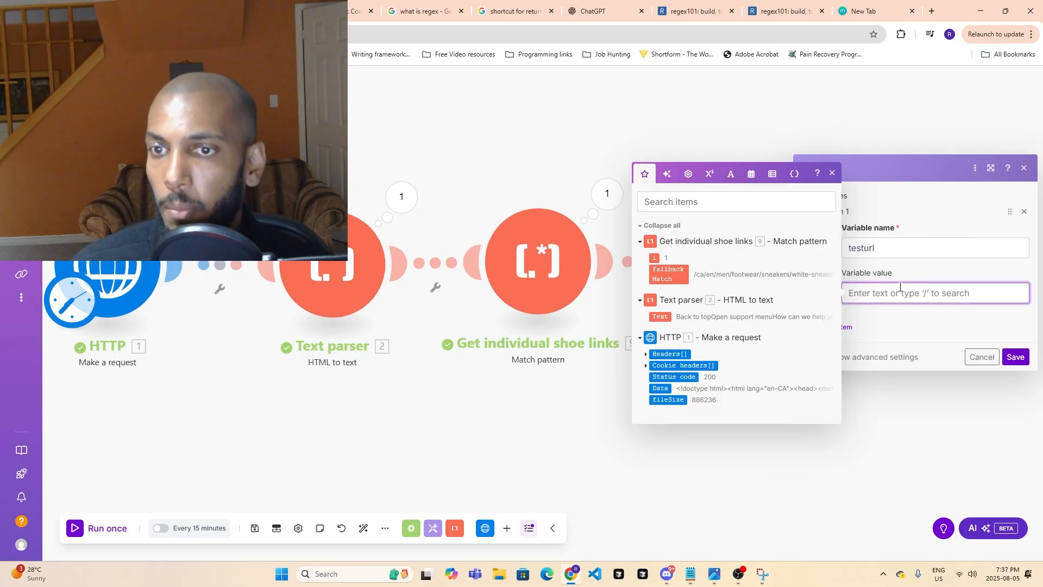
pyautogui.write('get( split( 9. Fallback Match ; ] ) ; 1 )')
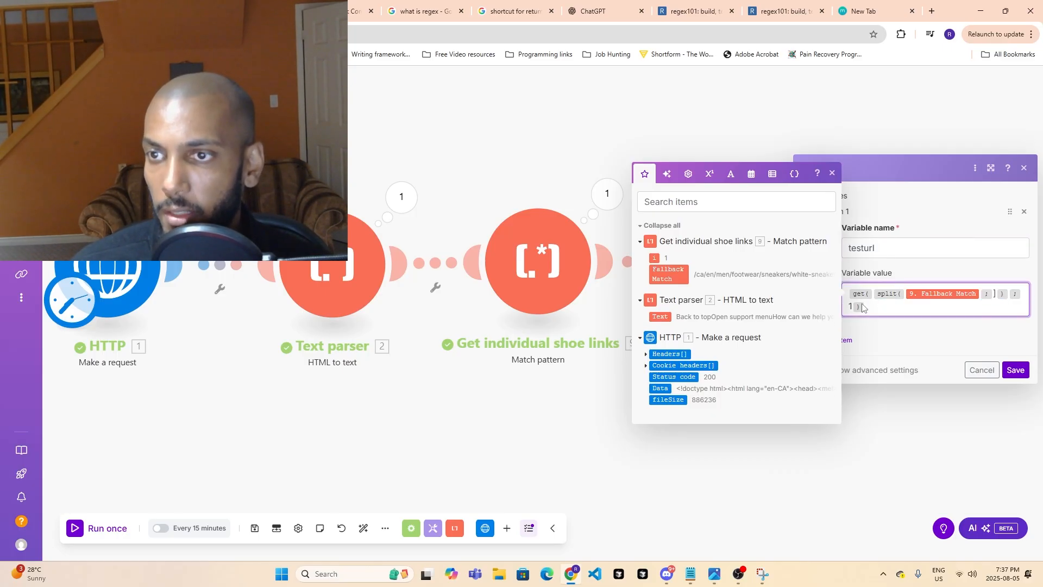
pyautogui.click(832, 173)
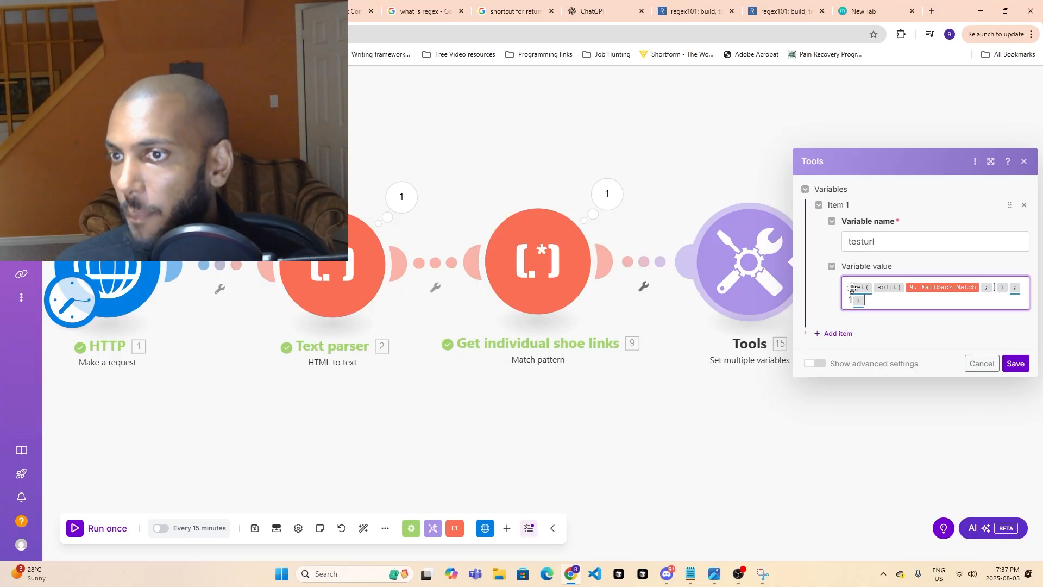
pyautogui.moveTo(857, 286)
pyautogui.moveTo(814, 438); pyautogui.dragTo(496, 408)
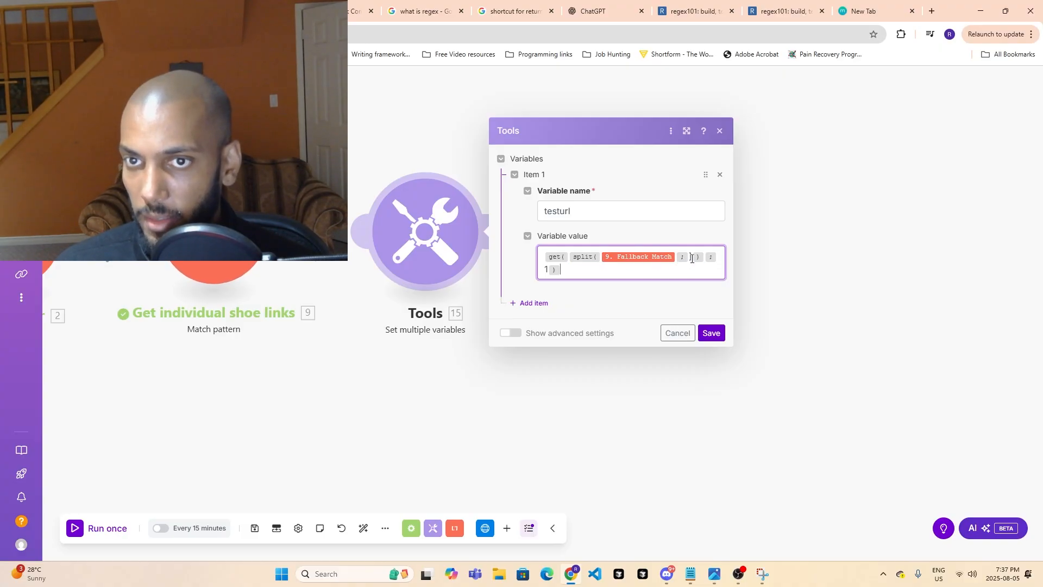
pyautogui.click(691, 259)
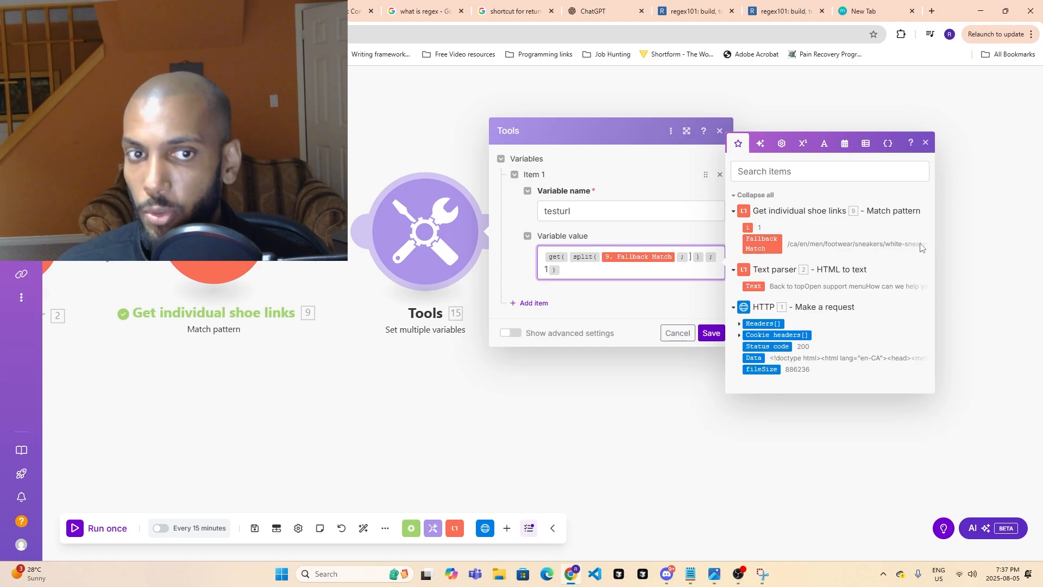
# - Inspect the split separator and the get index in testurl's formula
pyautogui.click(691, 256)
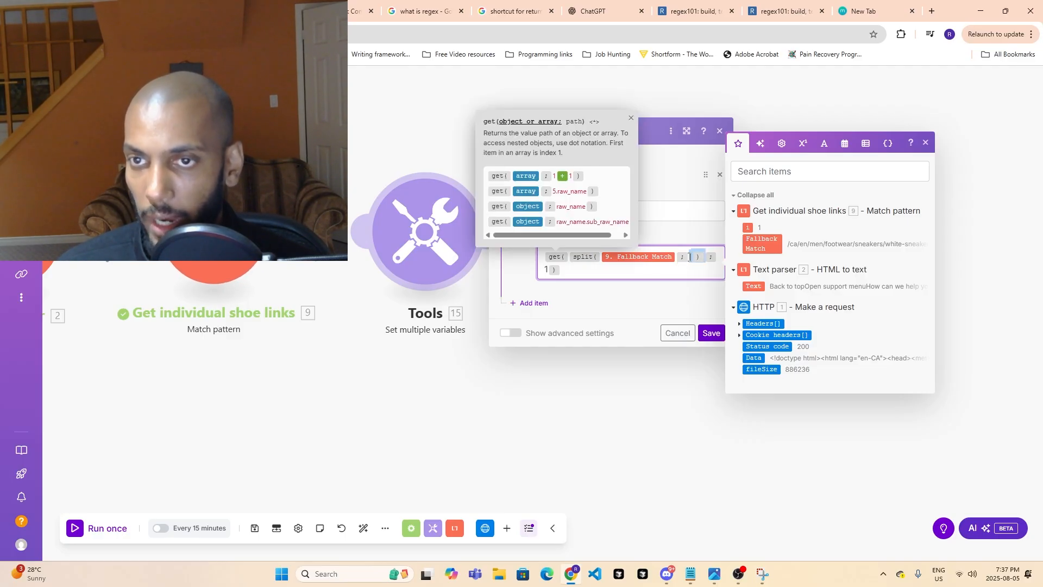
pyautogui.click(546, 268)
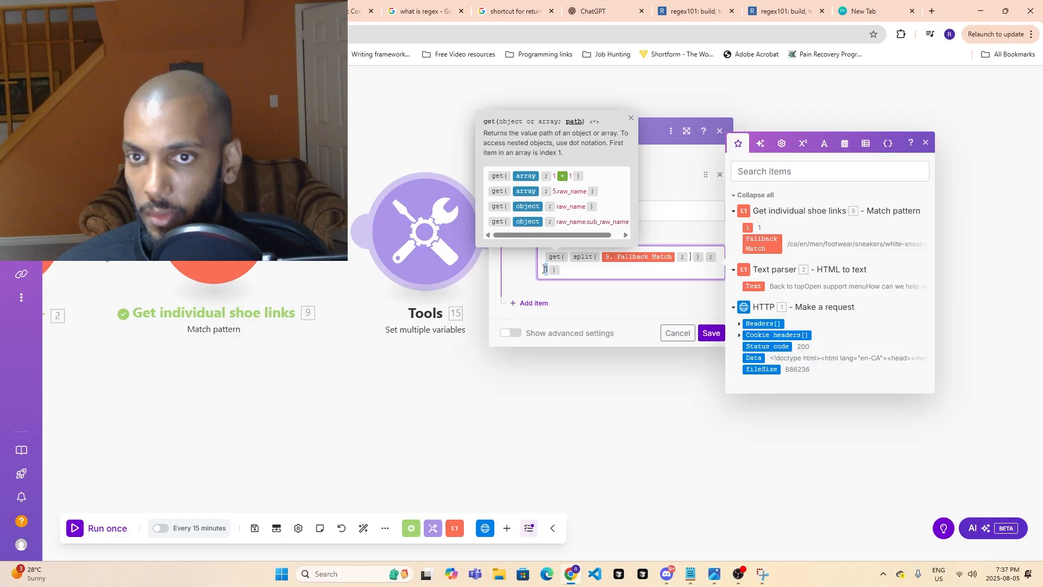
pyautogui.click(627, 310)
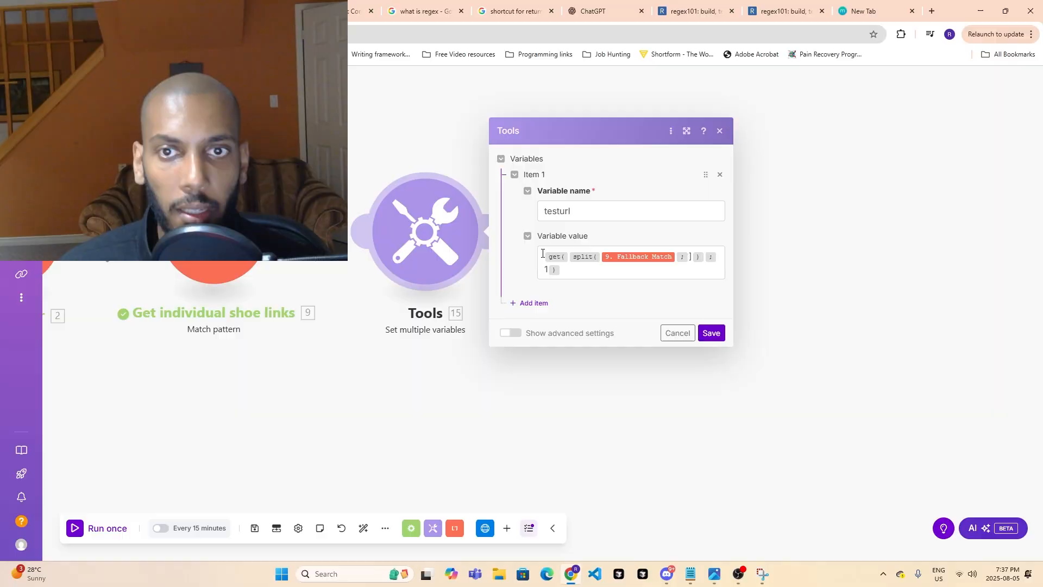
# - Copy testurl's whole formula, switch to ChatGPT and enter the prompt "what is this in make.com:" without sending it
pyautogui.click(567, 272)
pyautogui.moveTo(568, 272); pyautogui.dragTo(536, 259)
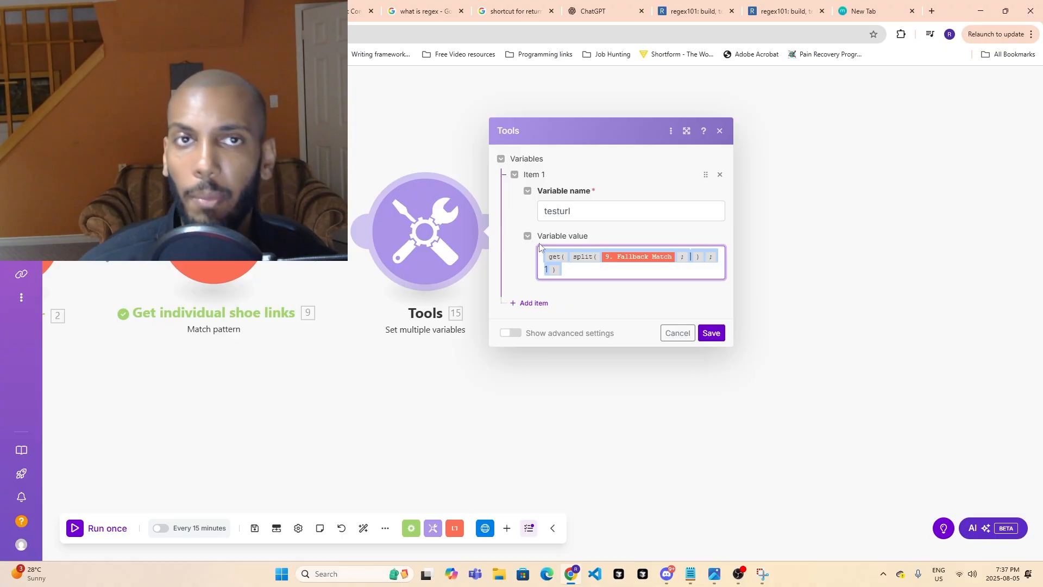
pyautogui.click(598, 10)
pyautogui.write('what')
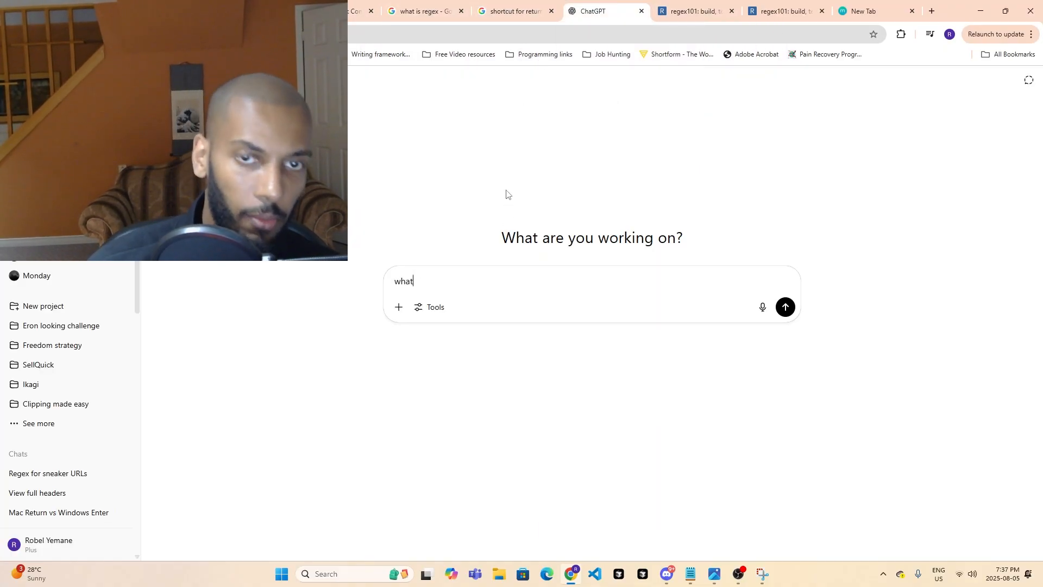
pyautogui.write(' is this i')
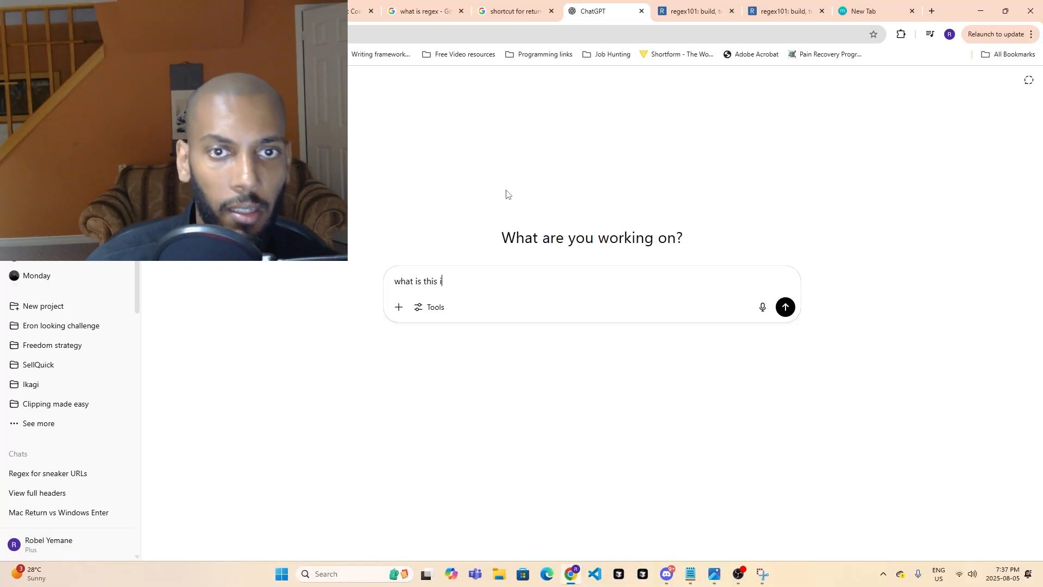
pyautogui.write('n make.com:')
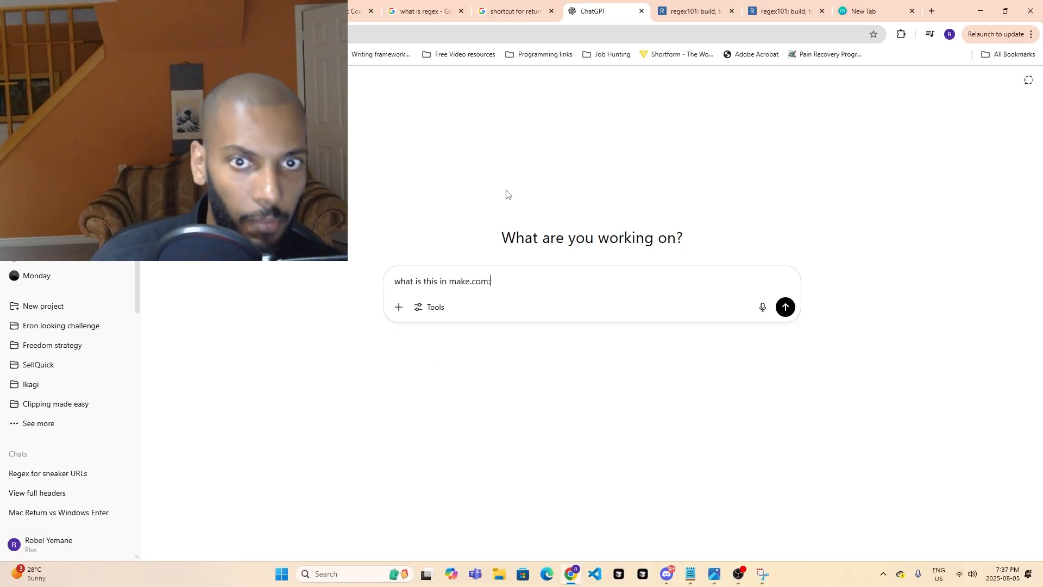
pyautogui.hotkey('shift', 'Return')
pyautogui.write('{{get(split(9.`__IMTMATCH__`; "]"); 1)}}')
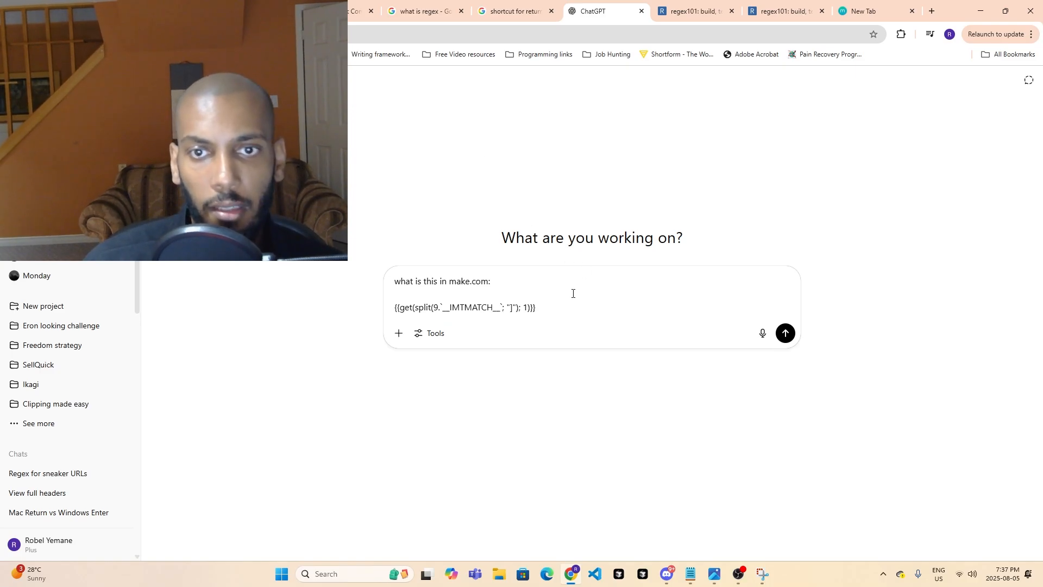
pyautogui.moveTo(540, 307); pyautogui.dragTo(326, 305)
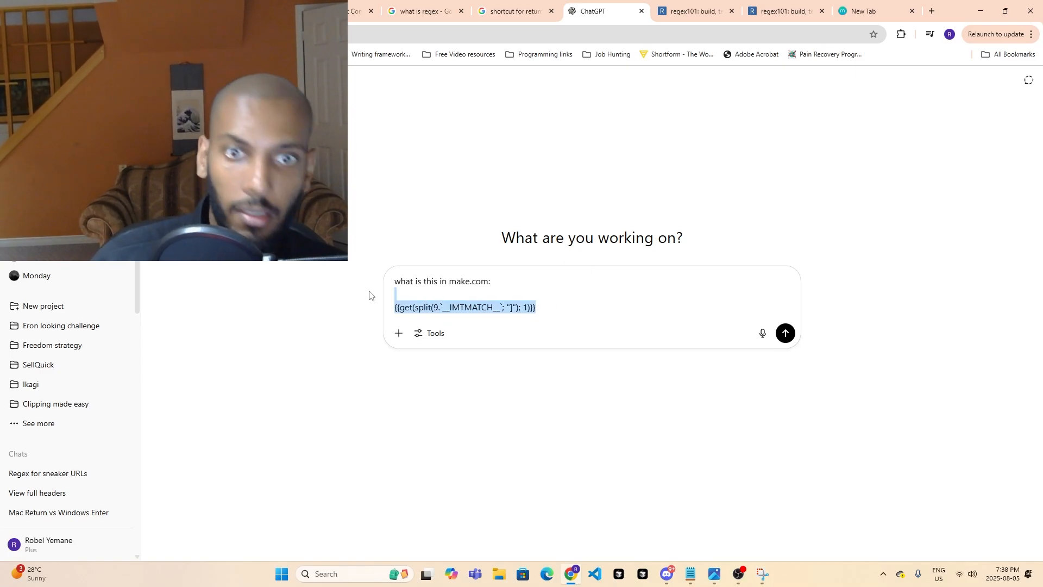
pyautogui.press('BackSpace')
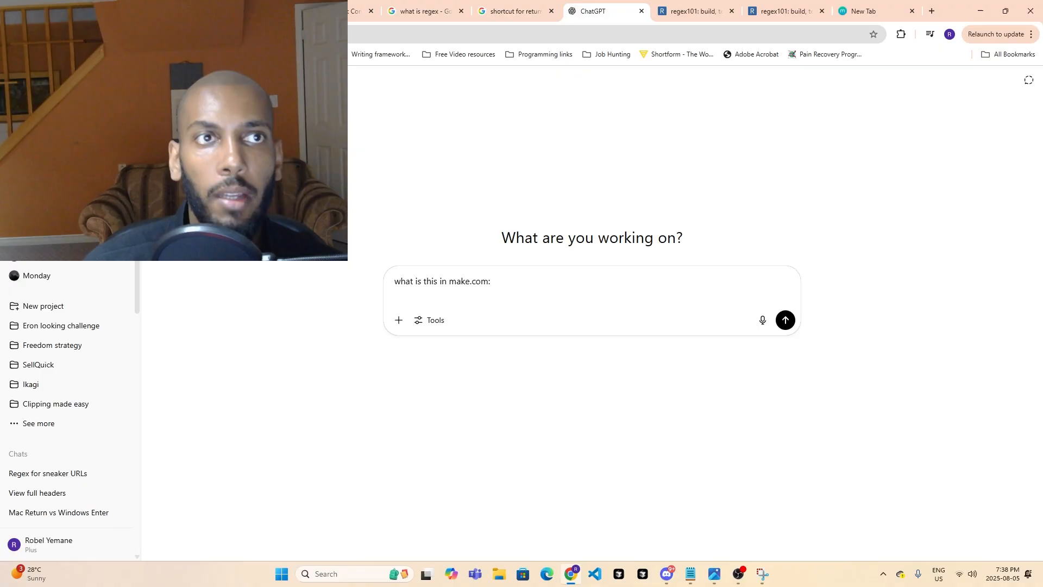
# - Return to the Make scenario and capture a Snipping Tool screenshot of the Tools settings dialog showing testurl's formula
pyautogui.click(239, 11)
pyautogui.click(762, 571)
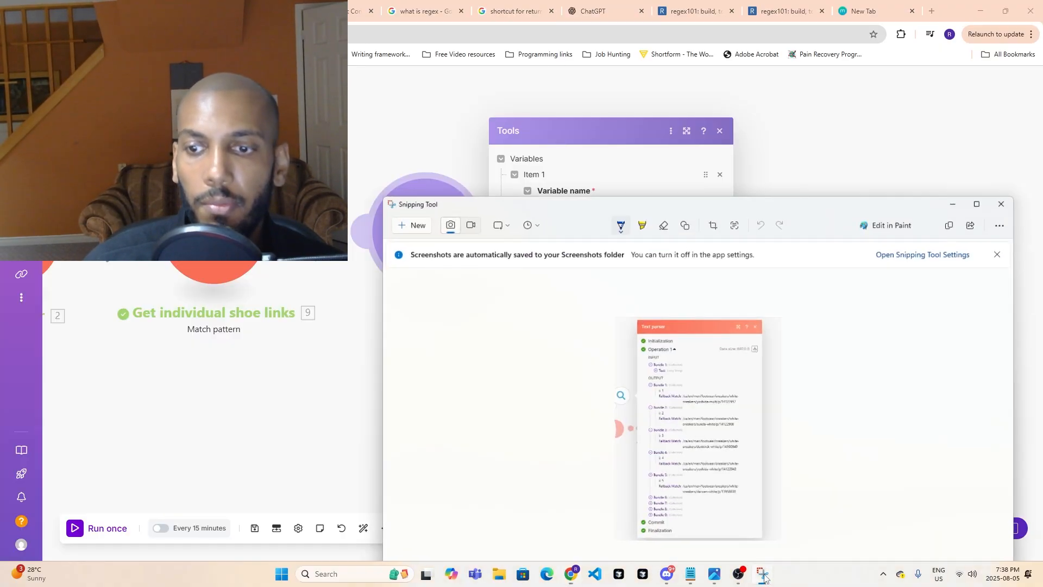
pyautogui.click(420, 218)
pyautogui.moveTo(467, 112); pyautogui.dragTo(914, 432)
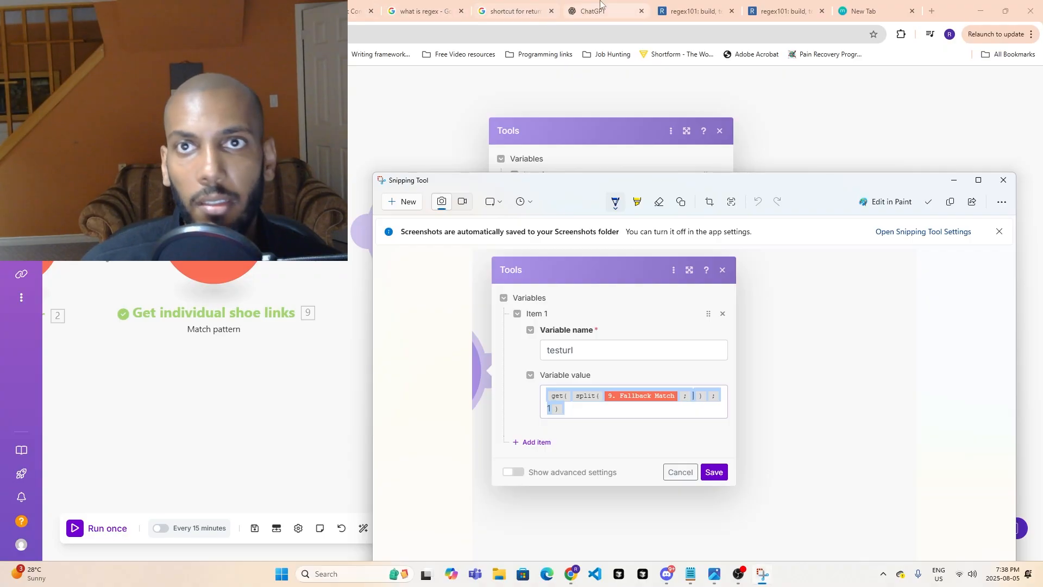
# - Paste the screenshot into the ChatGPT prompt "what is this in make.com:" and send it
pyautogui.click(593, 11)
pyautogui.hotkey('ctrl', 'v')
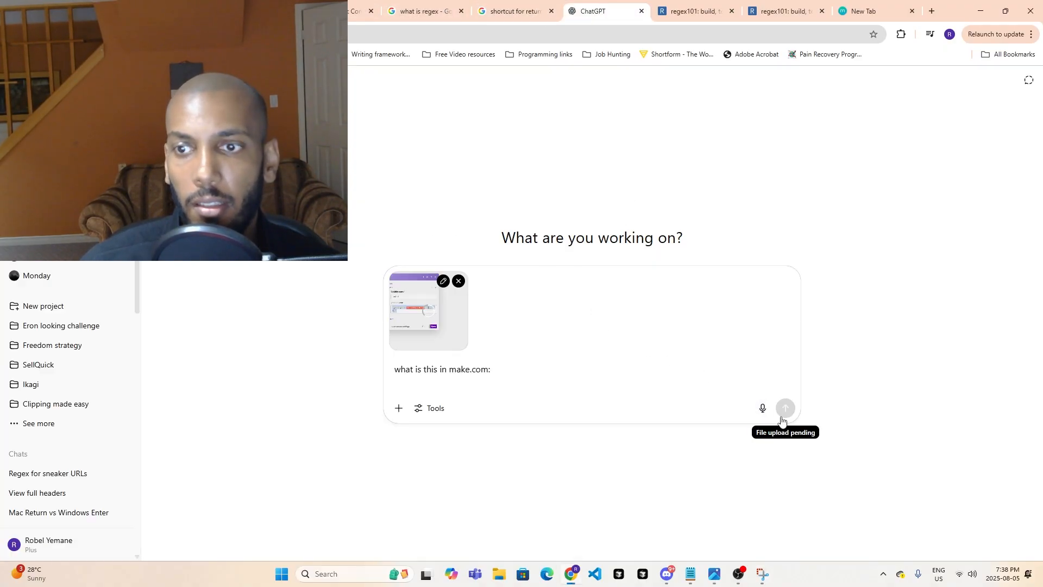
pyautogui.click(785, 408)
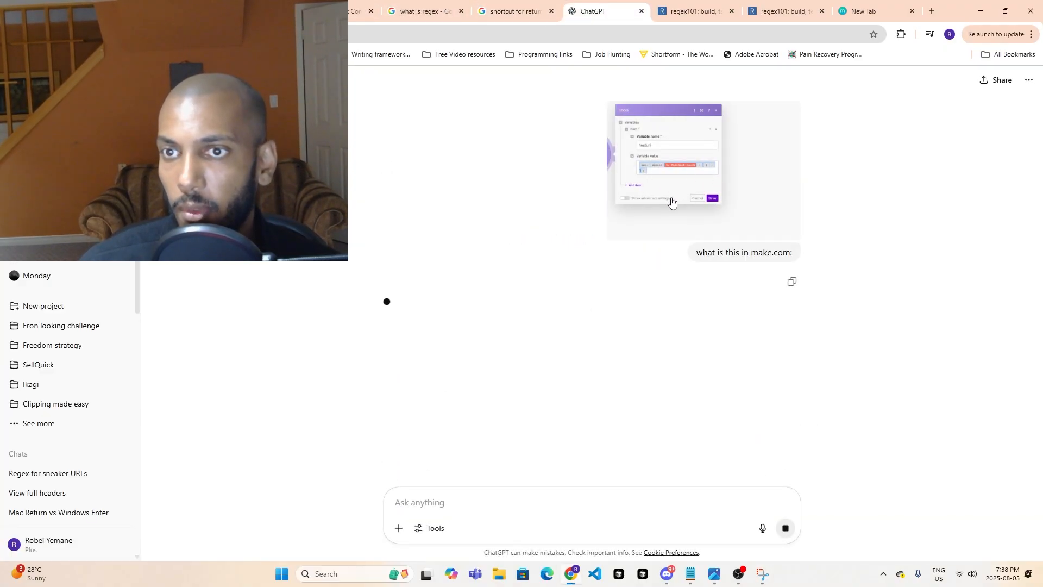
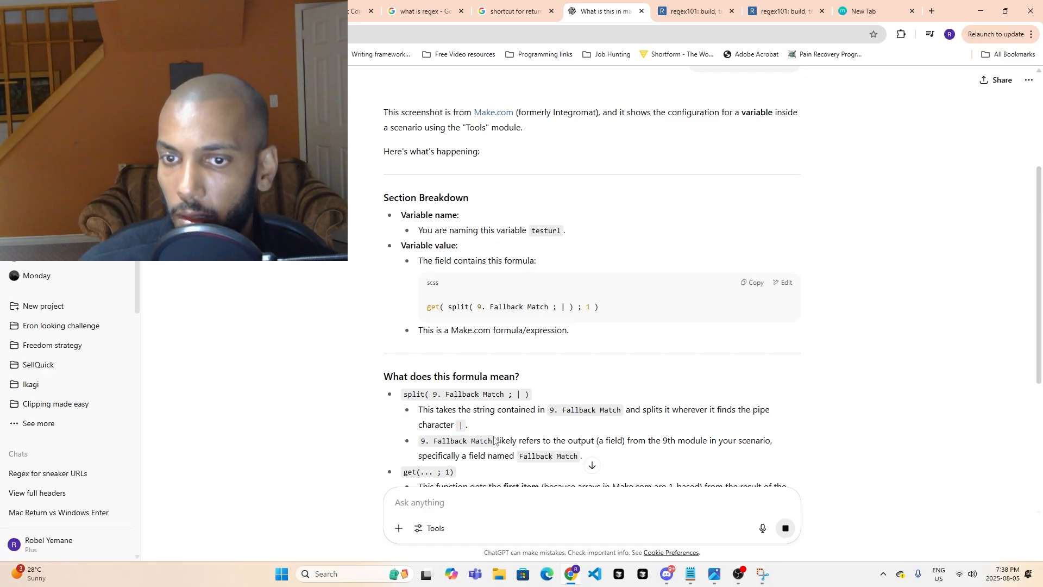
# - Read ChatGPT's explanation of the split/get formula, including the use case example and the summary
pyautogui.scroll(-1, 621, 451)
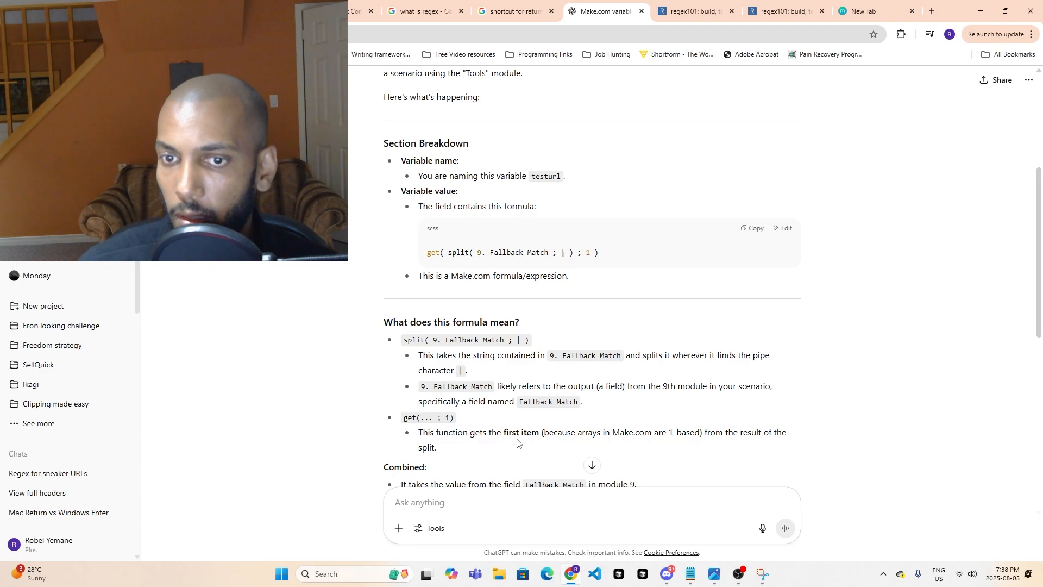
pyautogui.scroll(-1, 577, 429)
pyautogui.scroll(-7, 577, 387)
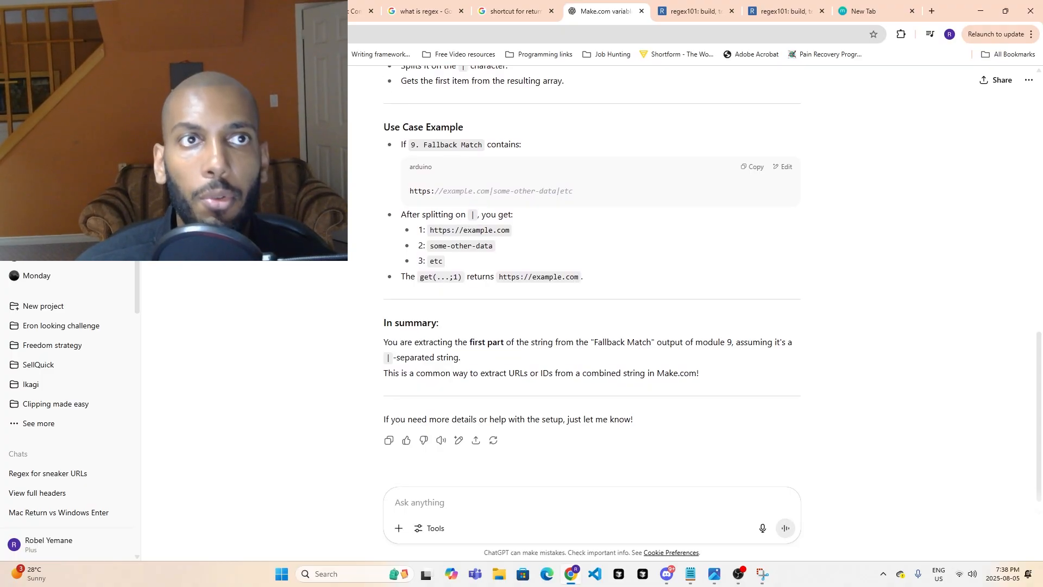
# - Return to the Make scenario, save the Tools module's variable settings and run the scenario once
pyautogui.click(245, 11)
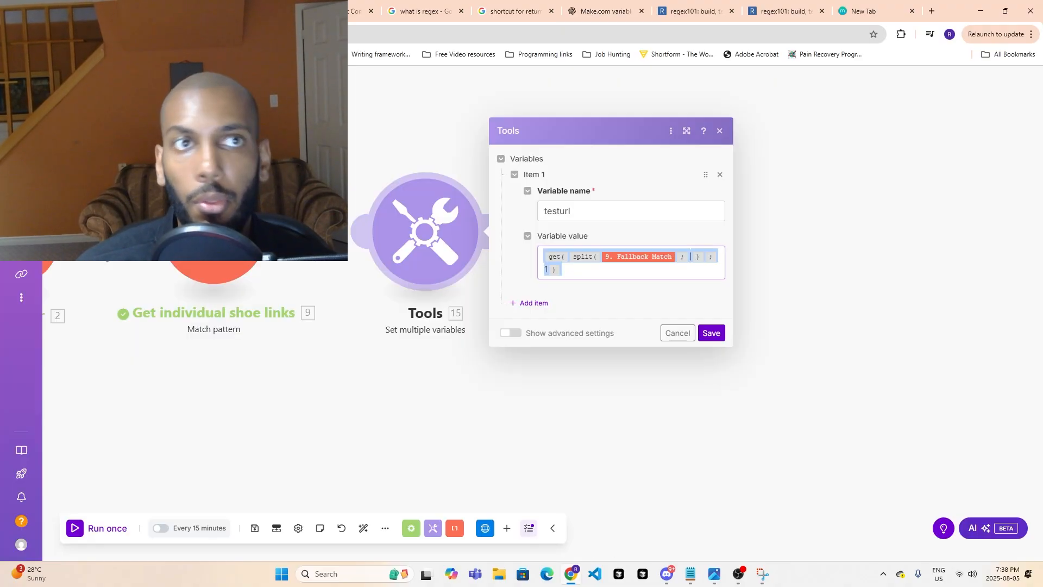
pyautogui.click(713, 333)
pyautogui.moveTo(365, 429); pyautogui.dragTo(701, 417)
pyautogui.click(90, 529)
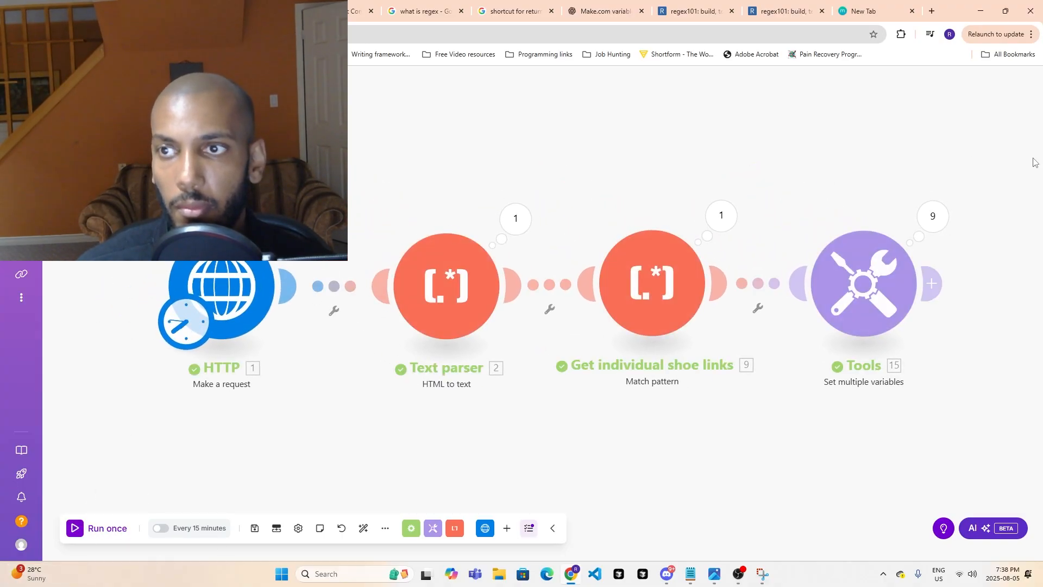
# - Inspect the testurl outputs of operations 1 to 3 in the Tools module's run results
pyautogui.click(932, 216)
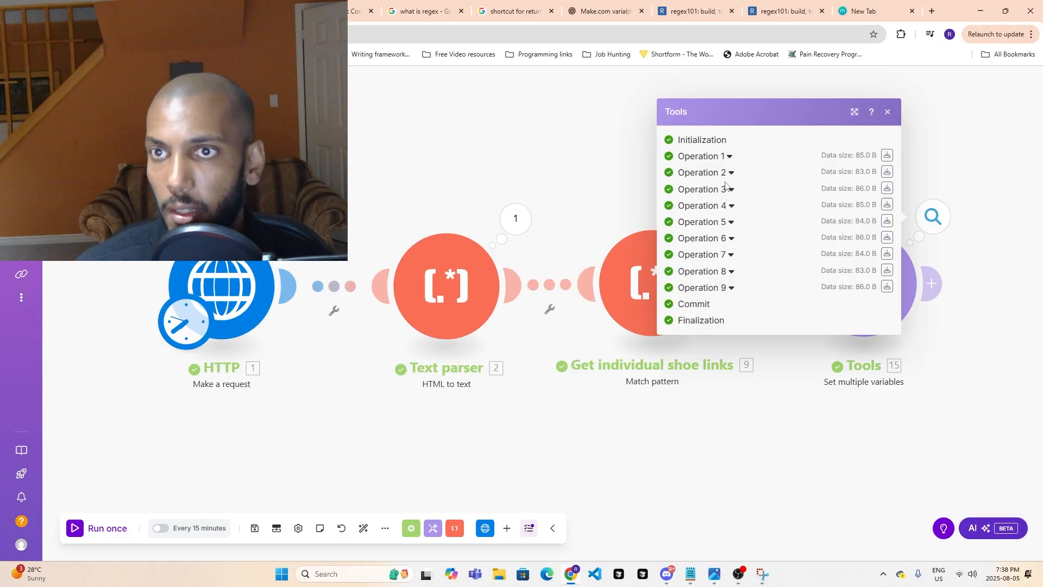
pyautogui.click(728, 157)
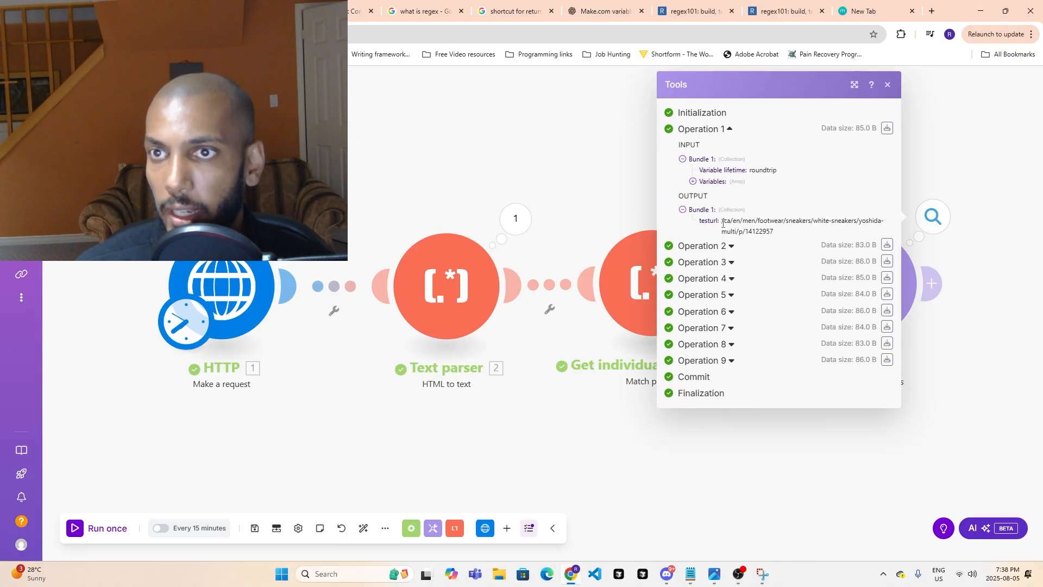
pyautogui.moveTo(723, 222); pyautogui.dragTo(779, 232)
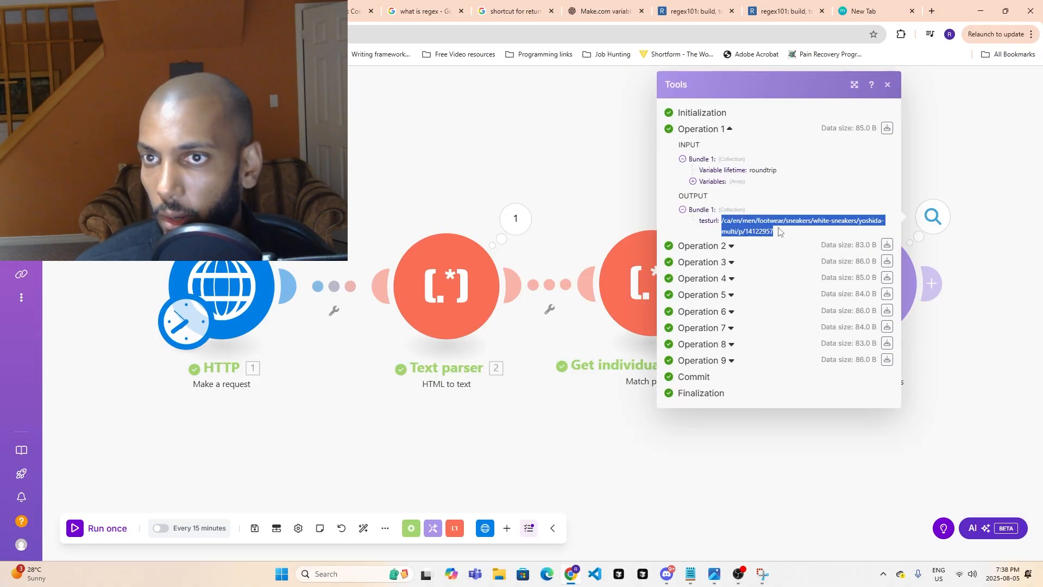
pyautogui.click(732, 246)
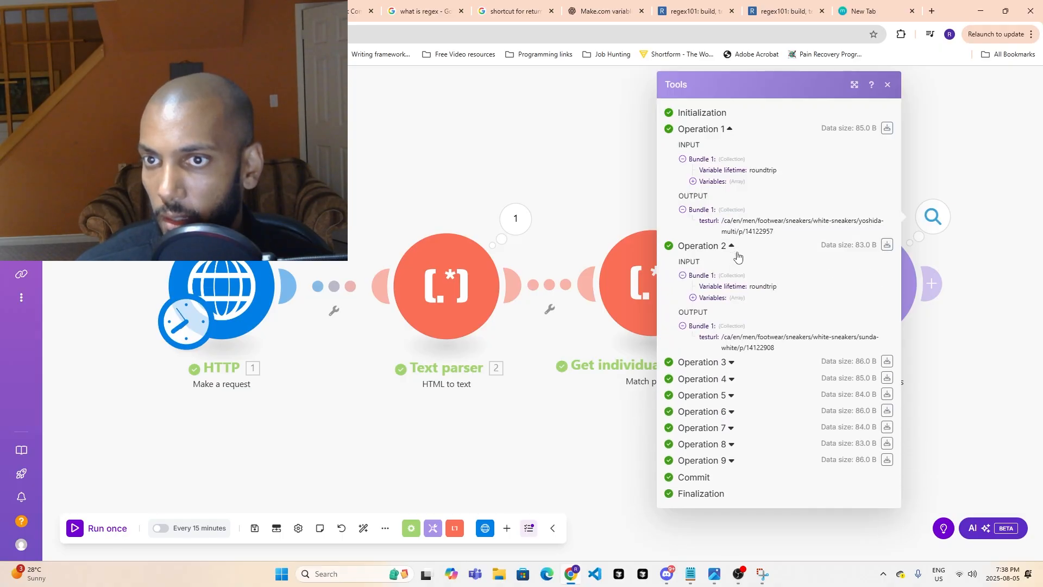
pyautogui.moveTo(718, 338); pyautogui.dragTo(790, 349)
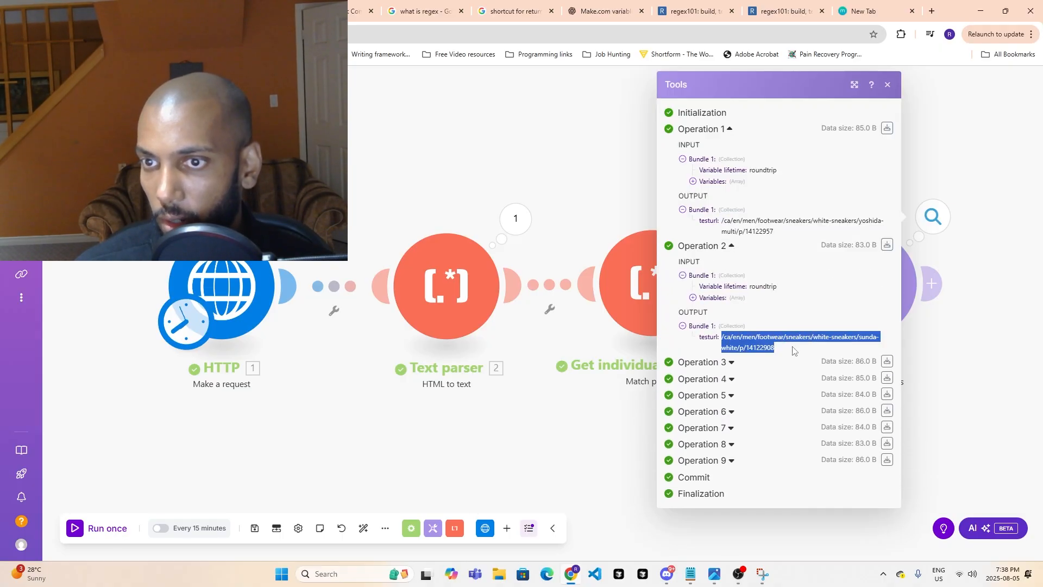
pyautogui.click(792, 350)
pyautogui.click(731, 362)
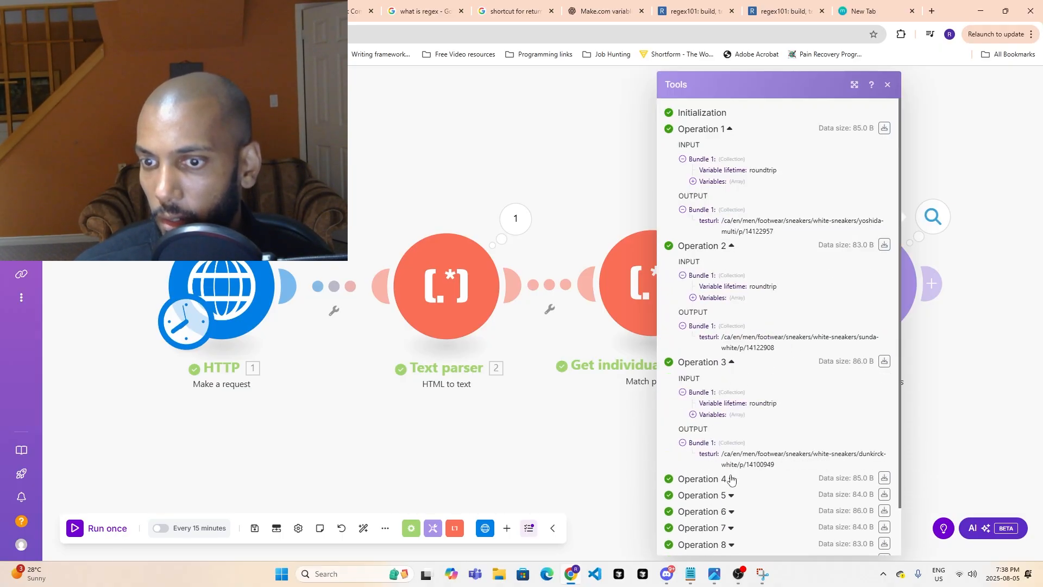
pyautogui.scroll(-1, 728, 506)
pyautogui.click(991, 402)
# - Add an HTTP "Make a request" module after the Tools module and start editing its URL
pyautogui.moveTo(945, 407); pyautogui.dragTo(703, 351)
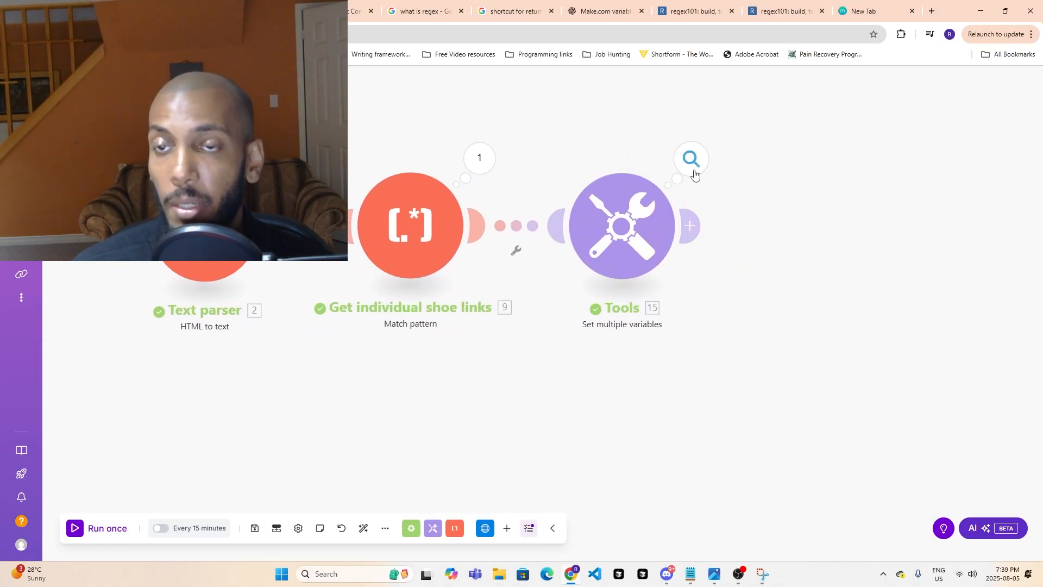
pyautogui.click(693, 225)
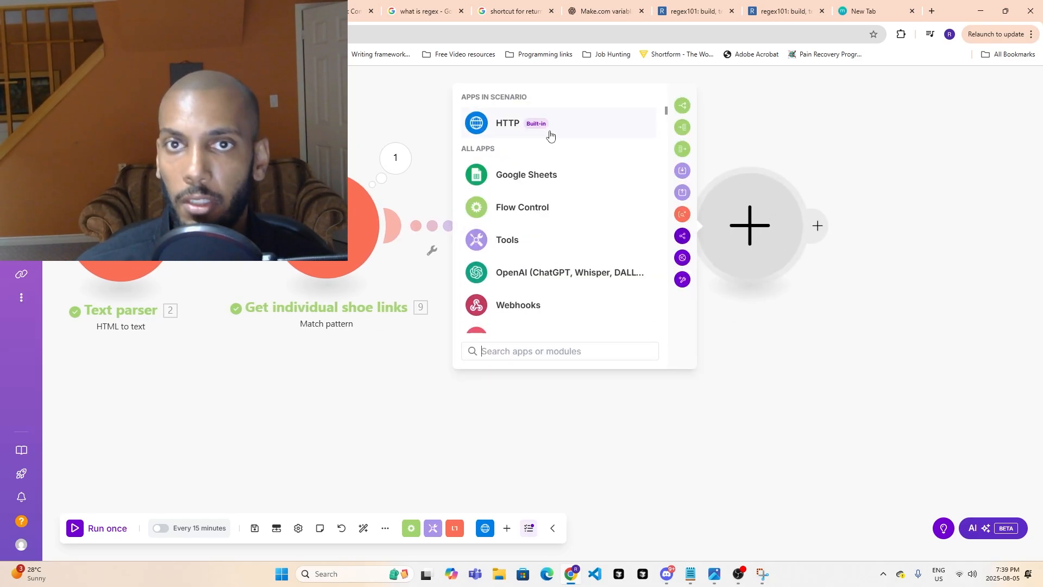
pyautogui.click(550, 135)
pyautogui.write('re')
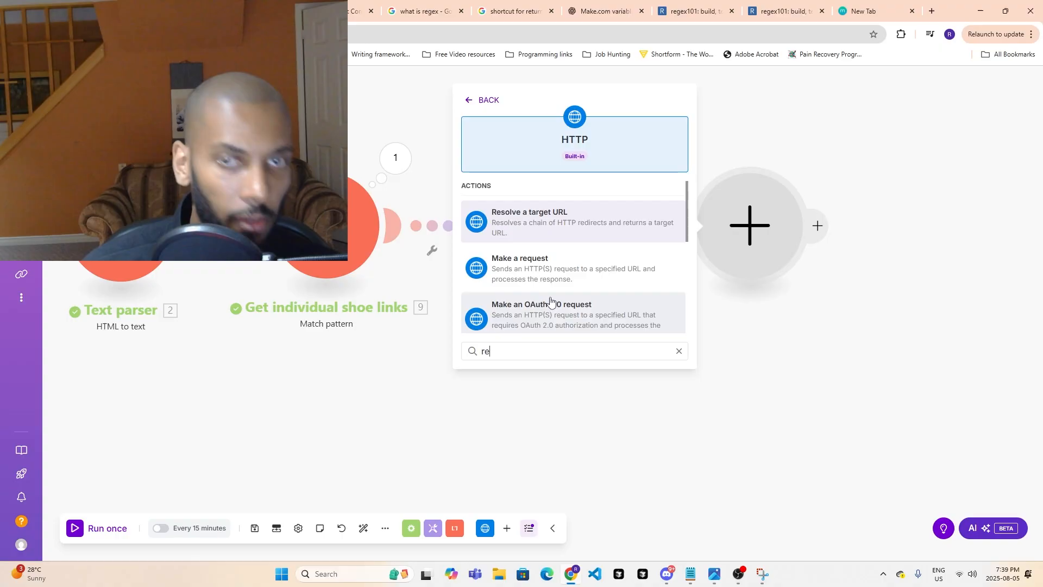
pyautogui.write('q')
pyautogui.press('Return')
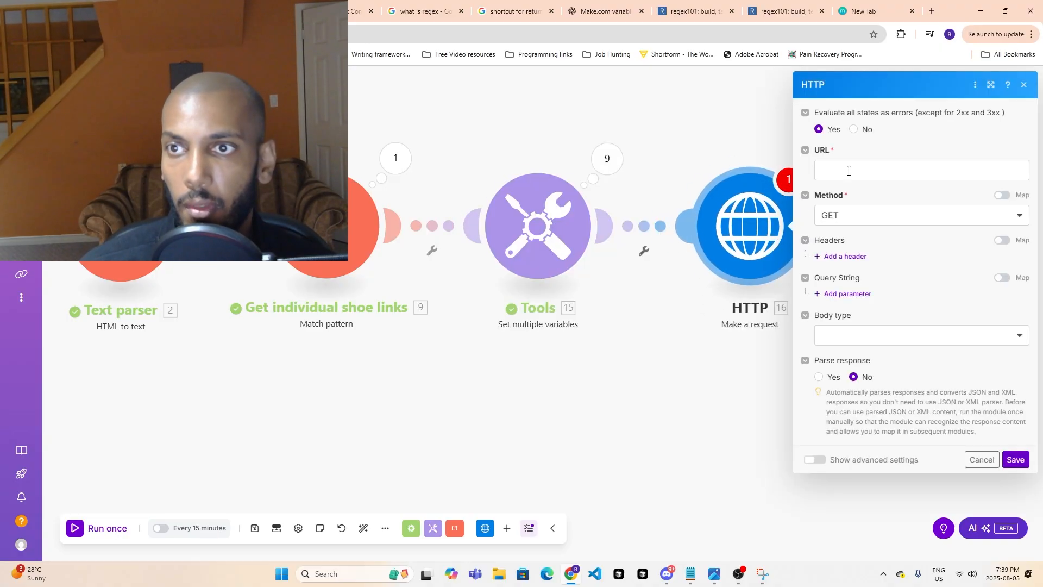
pyautogui.click(849, 170)
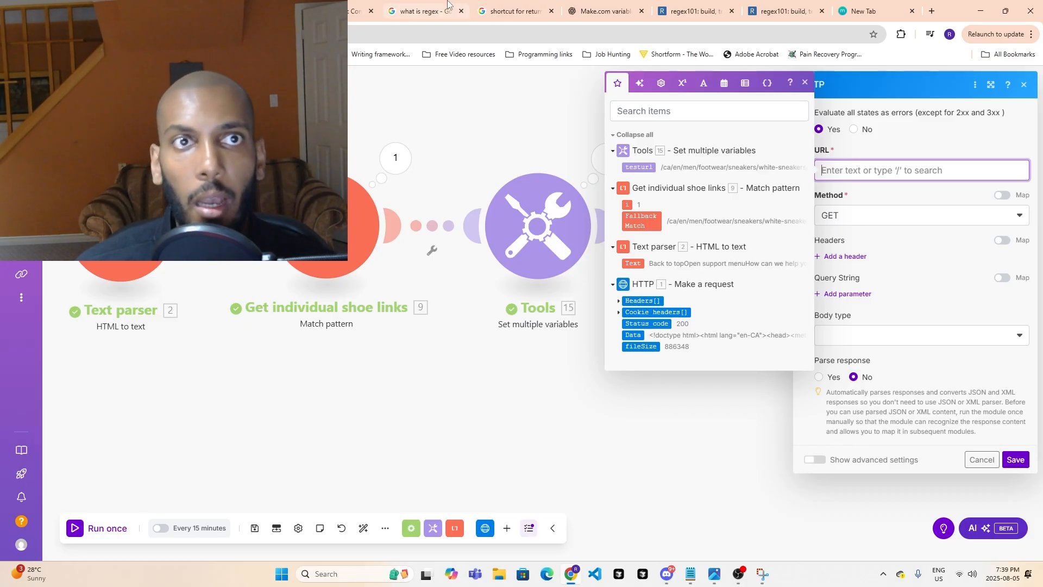
# - Switch to the Call It Spring Yoshida product page and close its DevTools
pyautogui.click(247, 11)
pyautogui.press('F12')
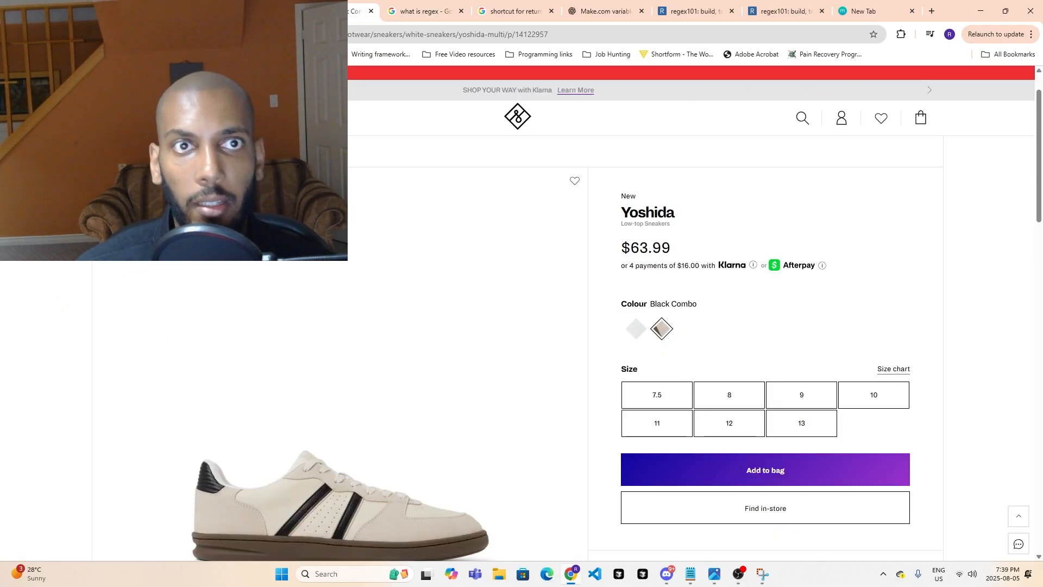
pyautogui.hotkey('alt', 'Left')
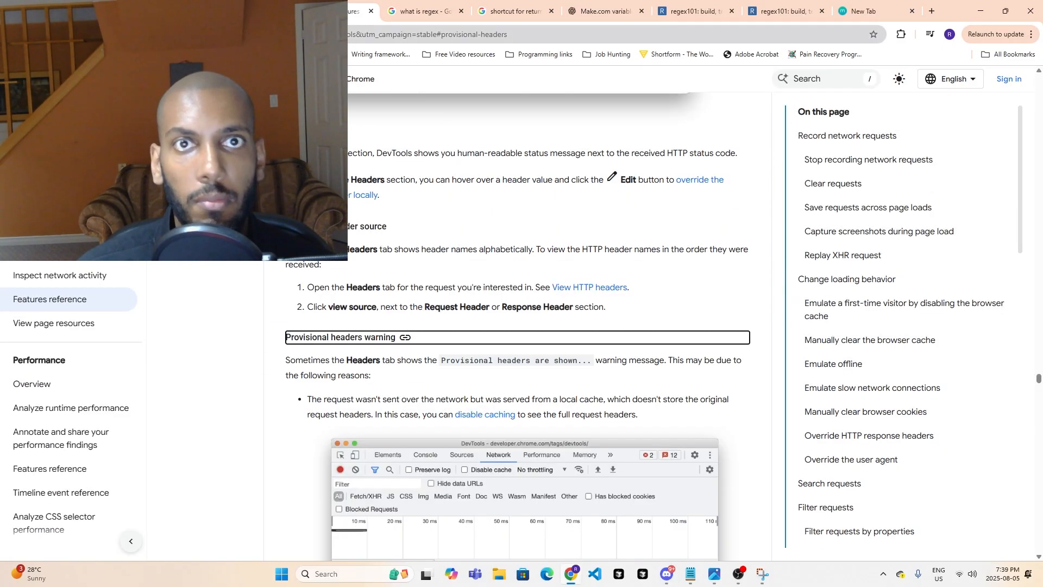
pyautogui.hotkey('ctrl', 'shift', 'Tab')
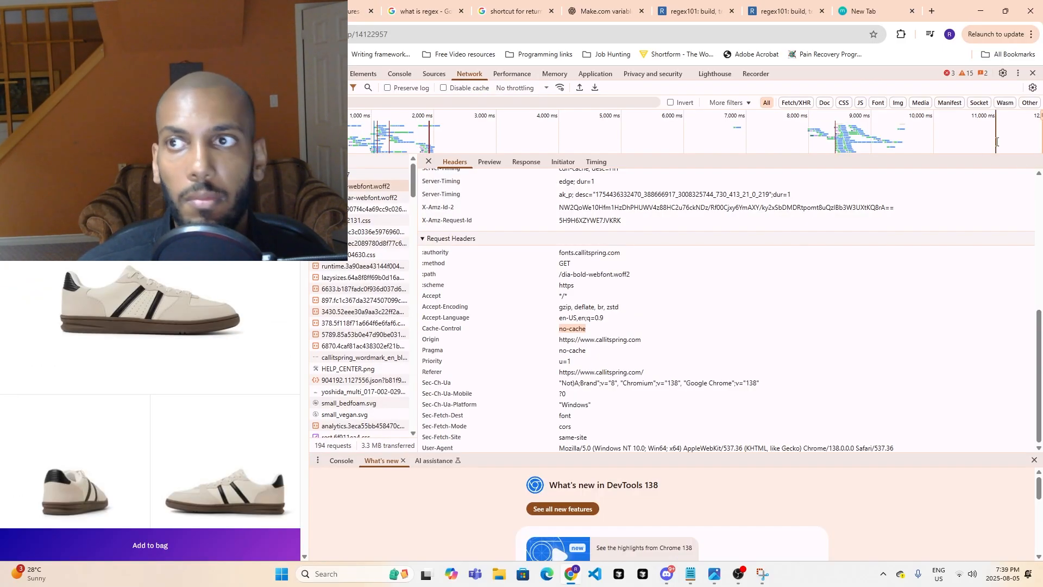
pyautogui.click(1033, 72)
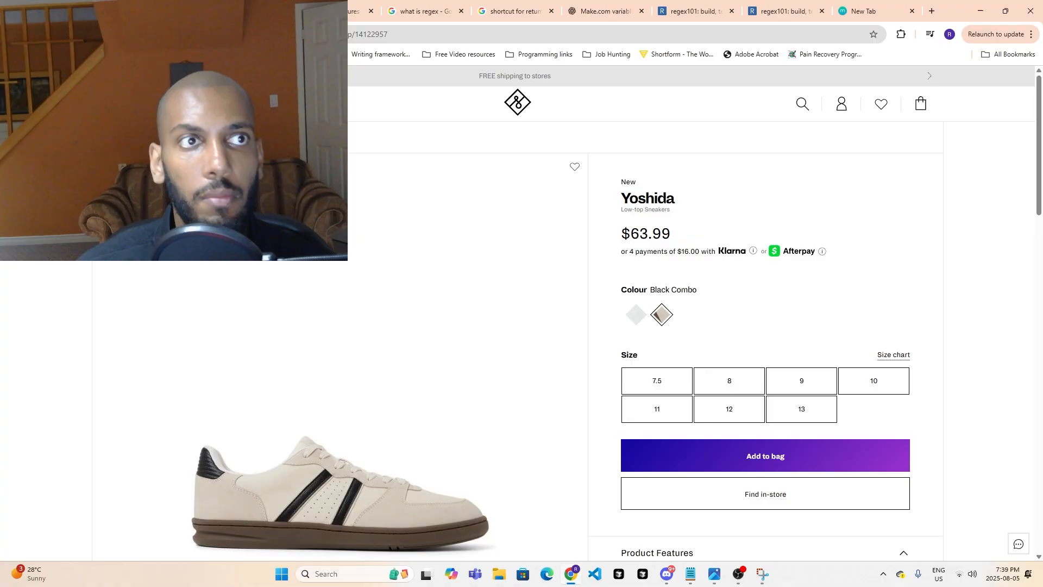
# - Go back to the white sneakers listing, open the first Yoshida product and copy its web address up to "white-sneakers"
pyautogui.click(13, 34)
pyautogui.scroll(4, 212, 326)
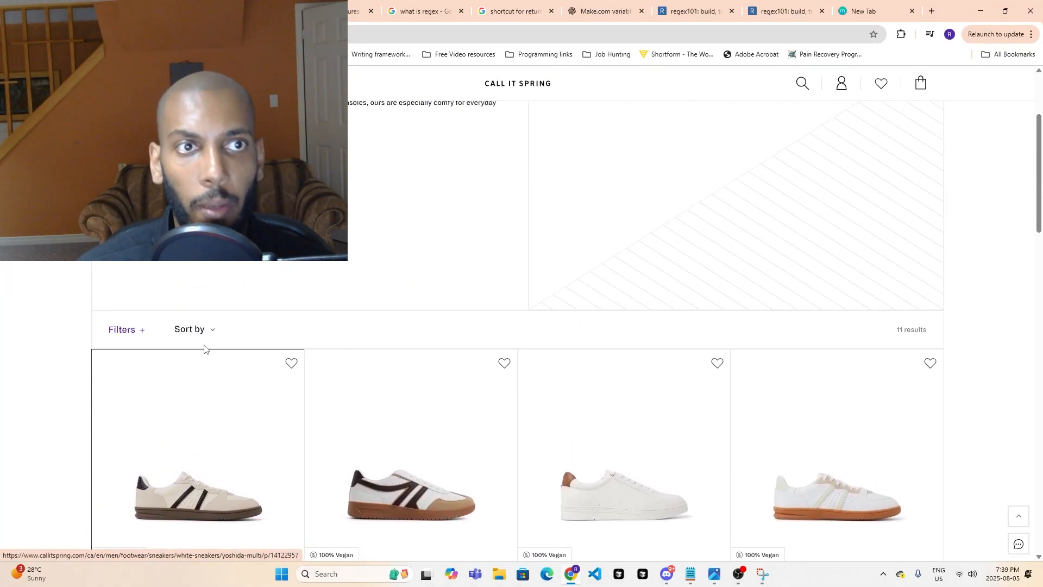
pyautogui.scroll(-3, 204, 349)
pyautogui.click(244, 34)
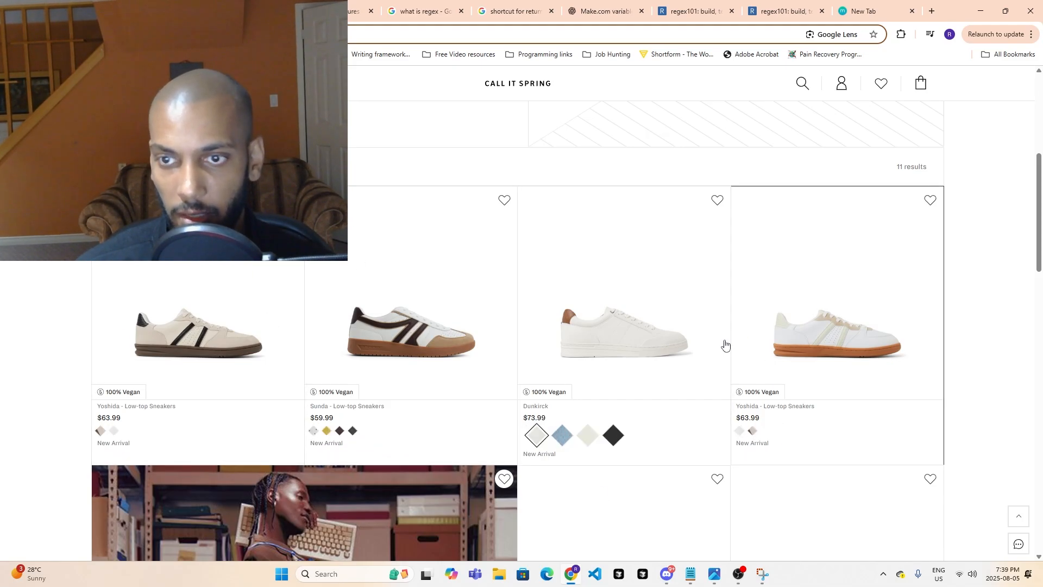
pyautogui.click(230, 307)
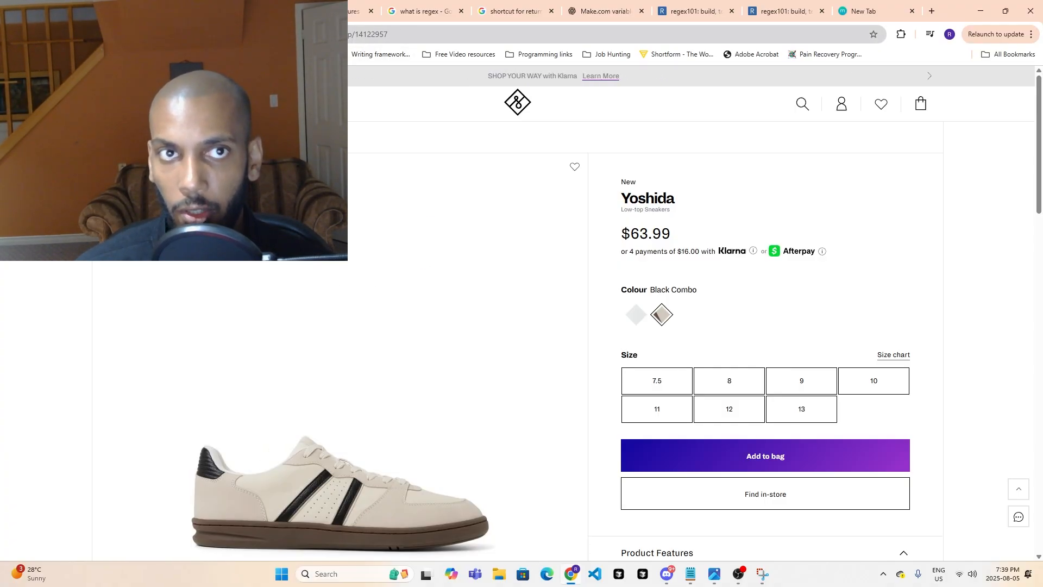
pyautogui.click(271, 35)
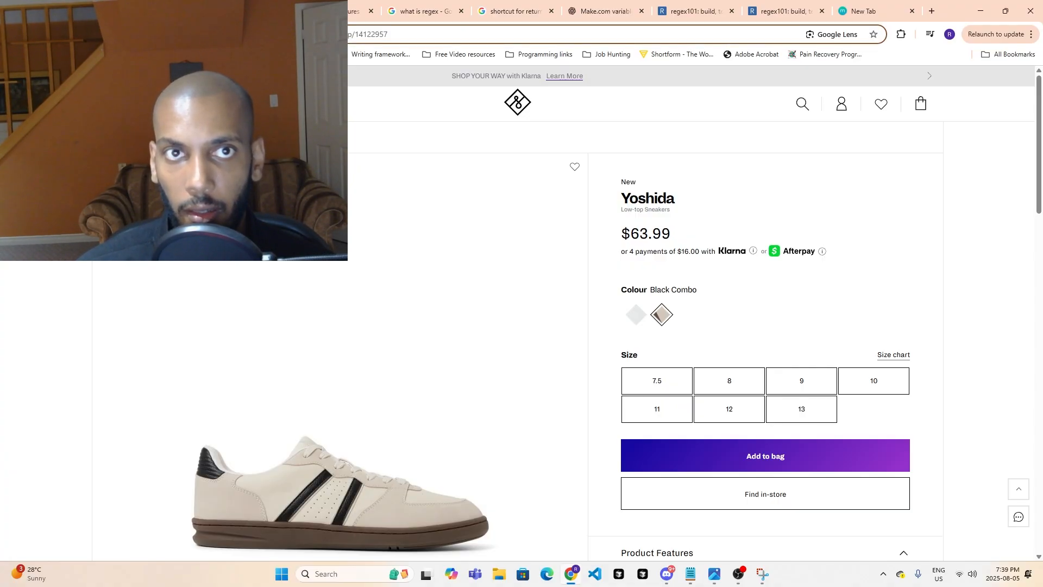
pyautogui.moveTo(271, 34); pyautogui.dragTo(98, 34)
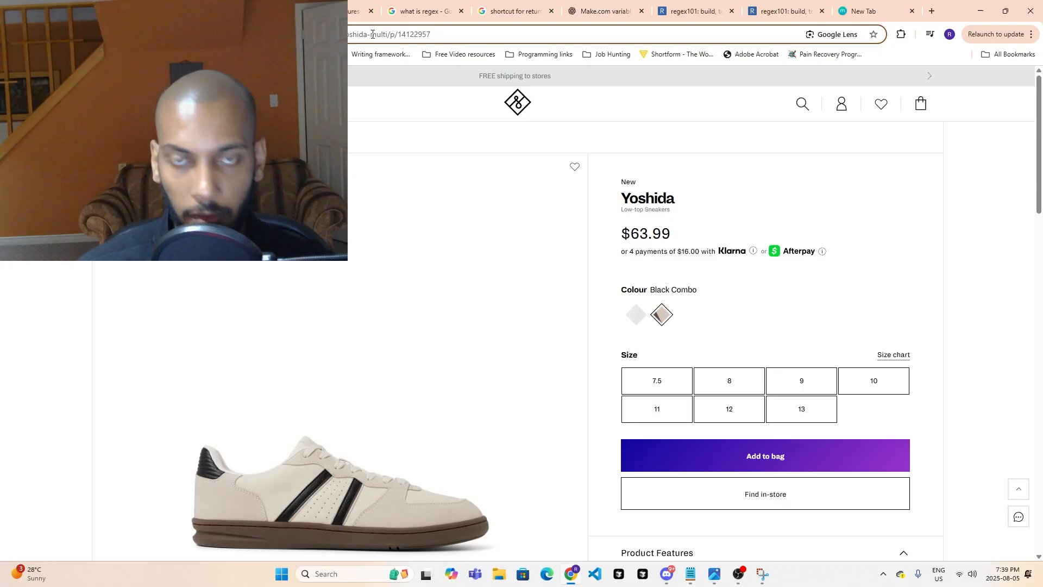
pyautogui.click(228, 10)
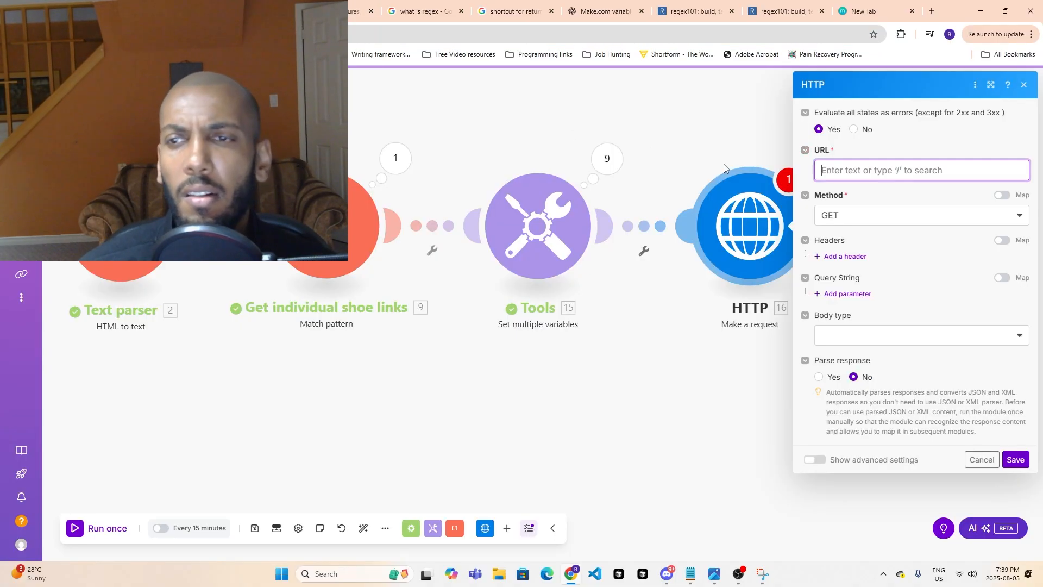
pyautogui.write('https://www.callitspring.com/ca/en/men/footwear/sneakers/white-sneakers')
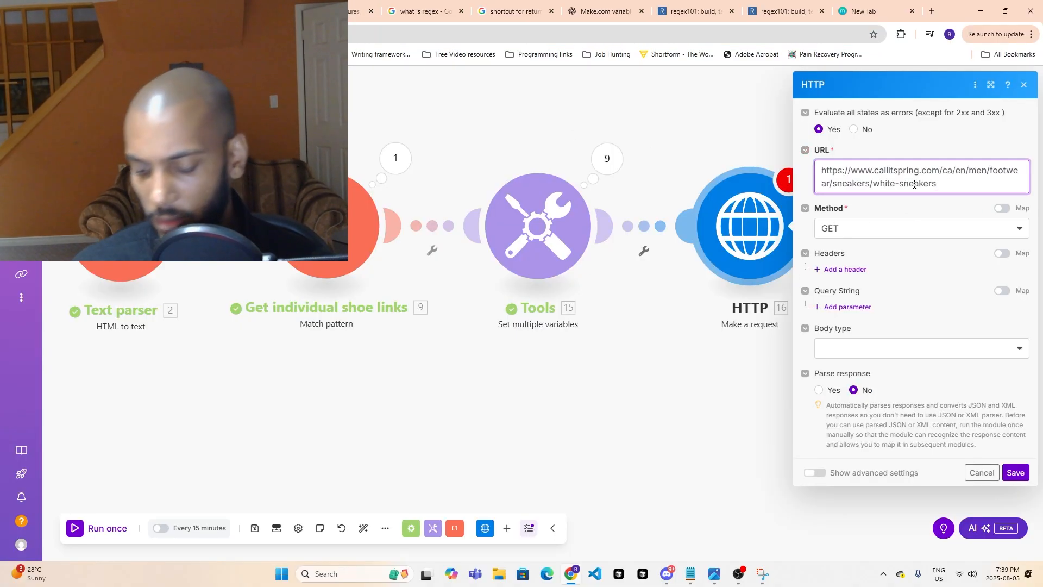
pyautogui.write('/')
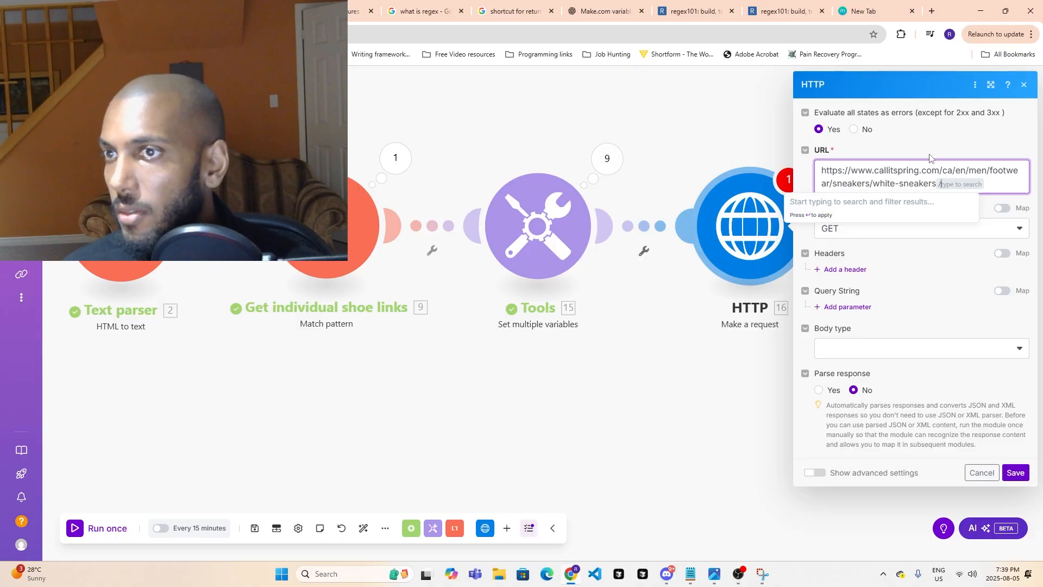
pyautogui.press('BackSpace')
pyautogui.click(942, 180)
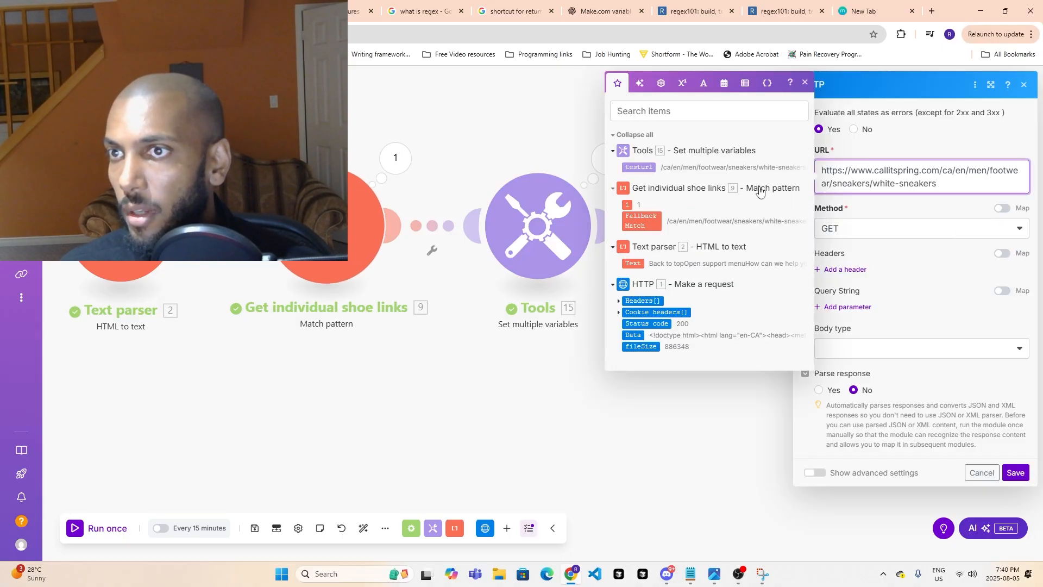
pyautogui.write('/')
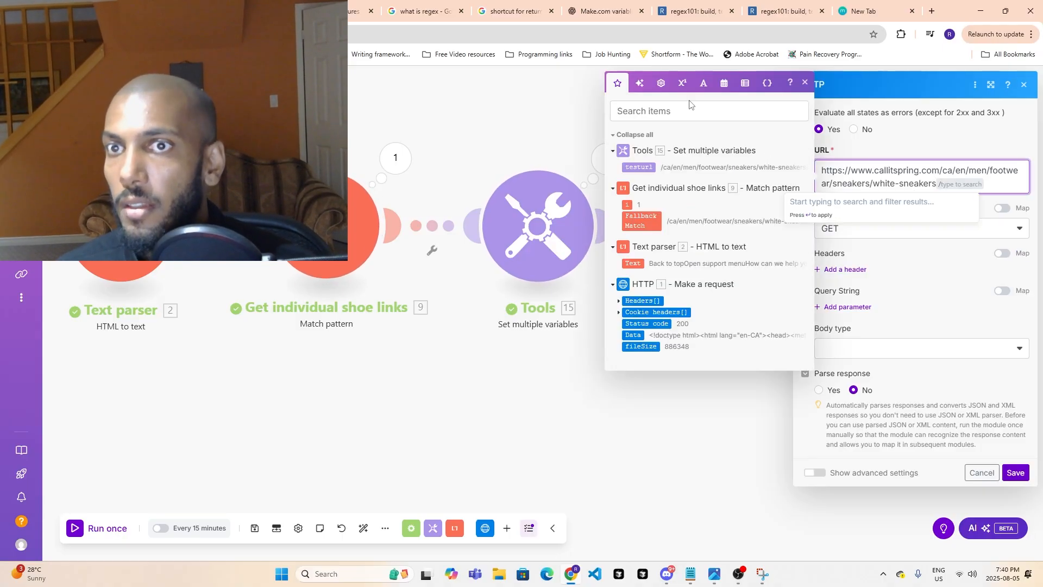
pyautogui.click(638, 167)
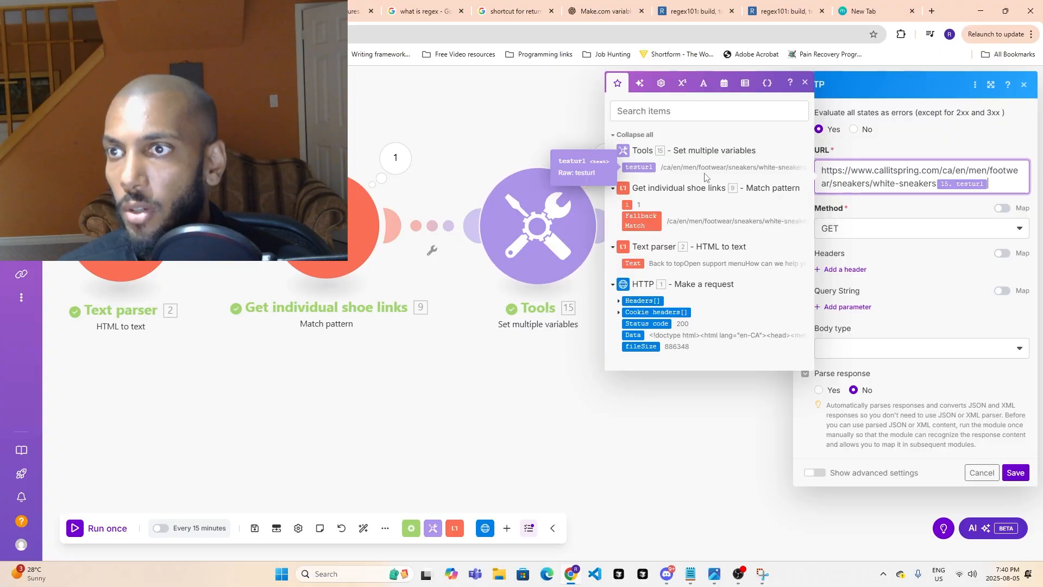
pyautogui.click(971, 272)
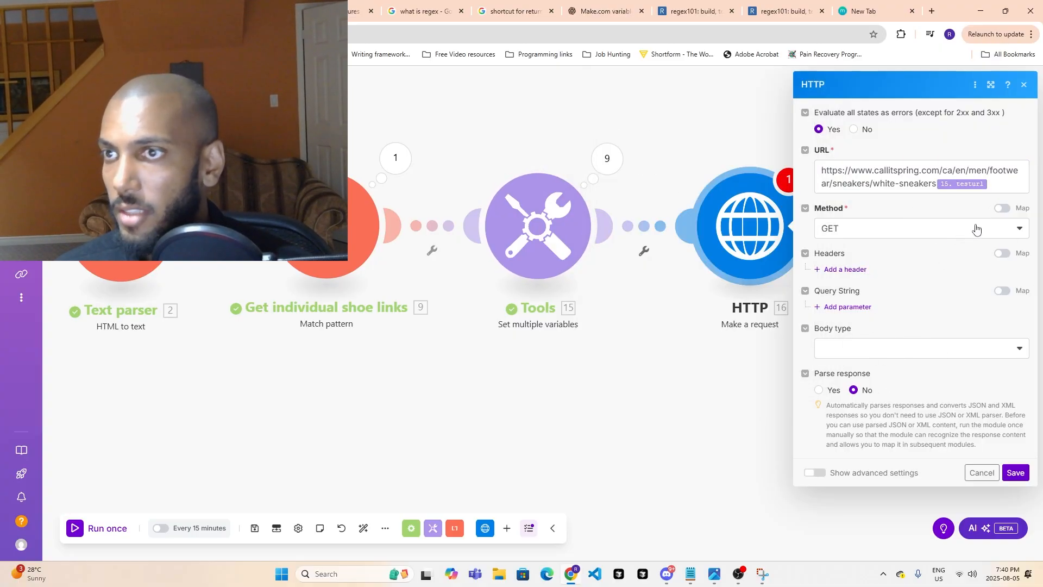
# - Insert a slash between "white-sneakers" and testurl in the request URL and save the HTTP module
pyautogui.click(983, 191)
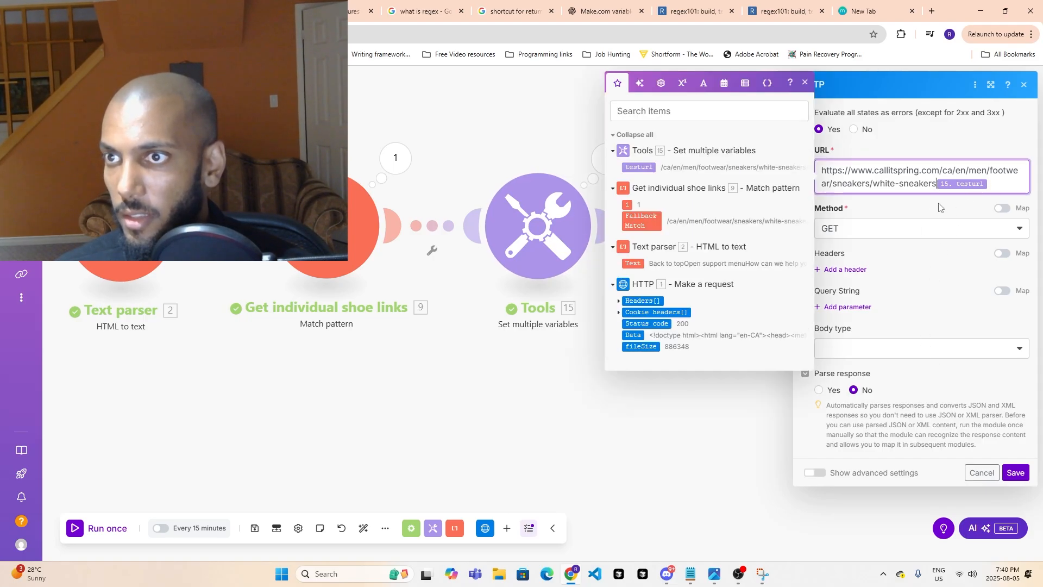
pyautogui.write('/')
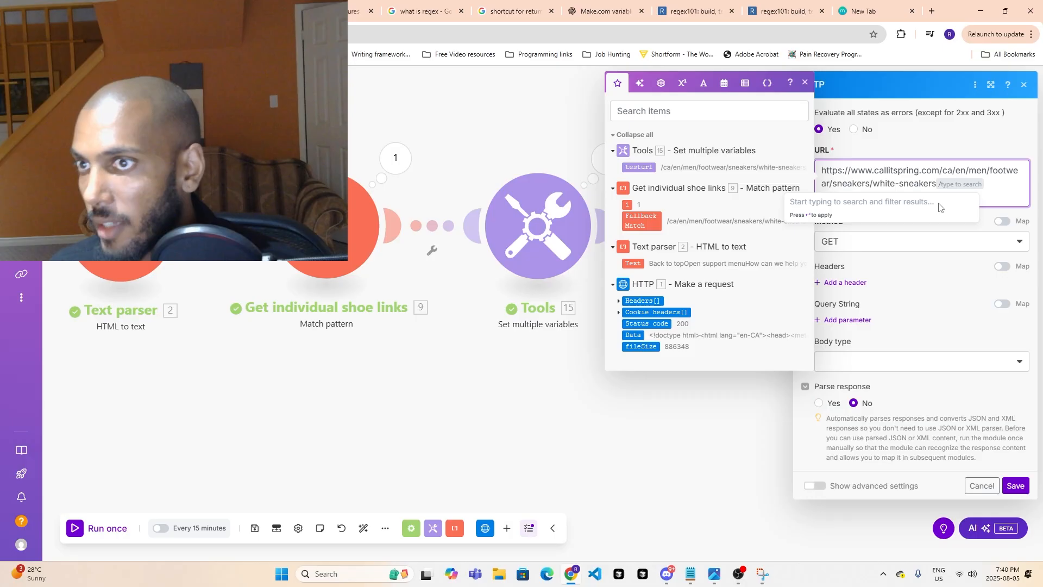
pyautogui.press('Return')
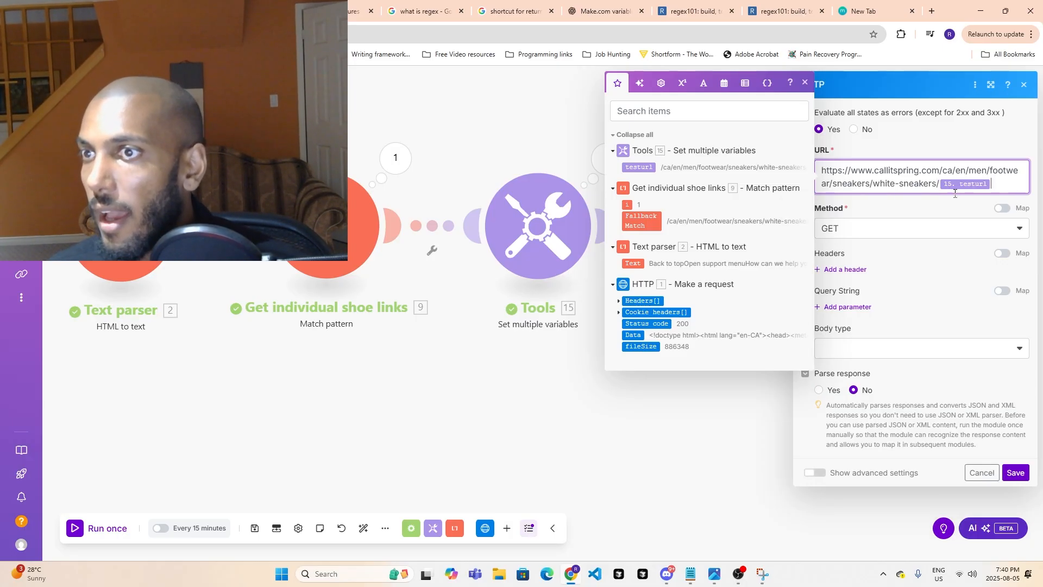
pyautogui.click(1015, 473)
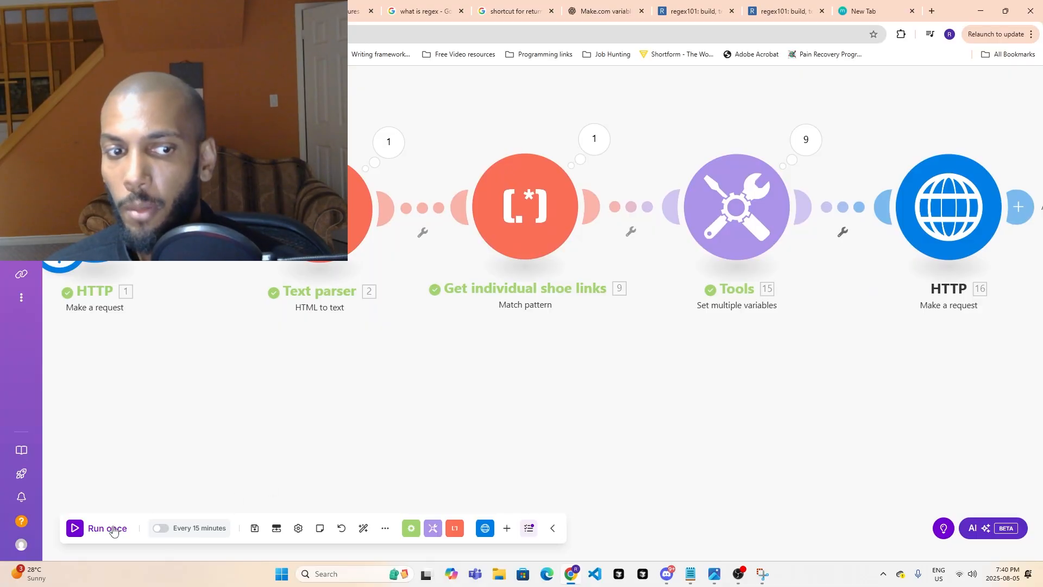
# - Run the scenario once and examine the error details and request URL of the last HTTP module
pyautogui.click(108, 529)
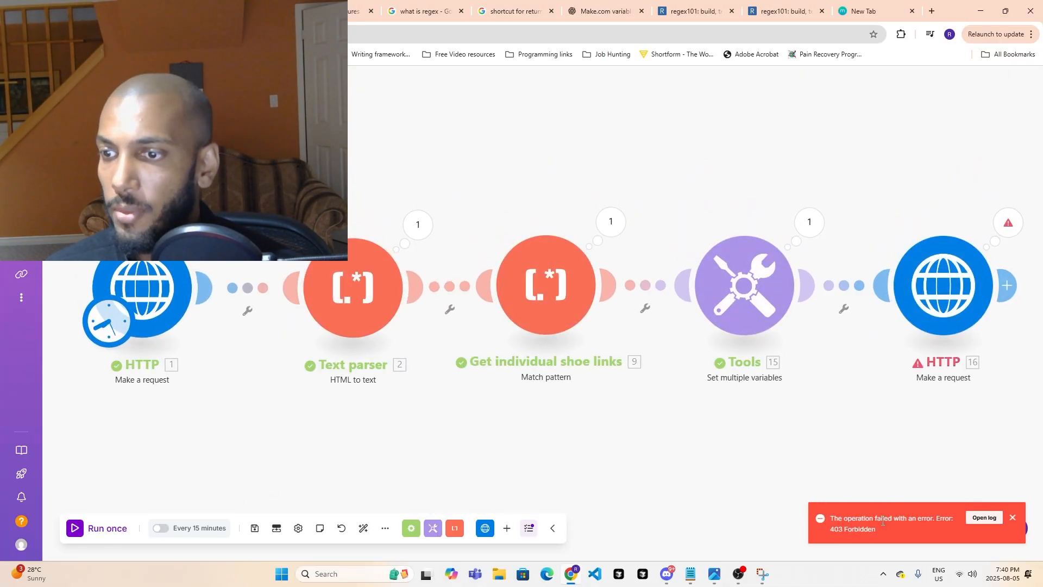
pyautogui.click(1011, 223)
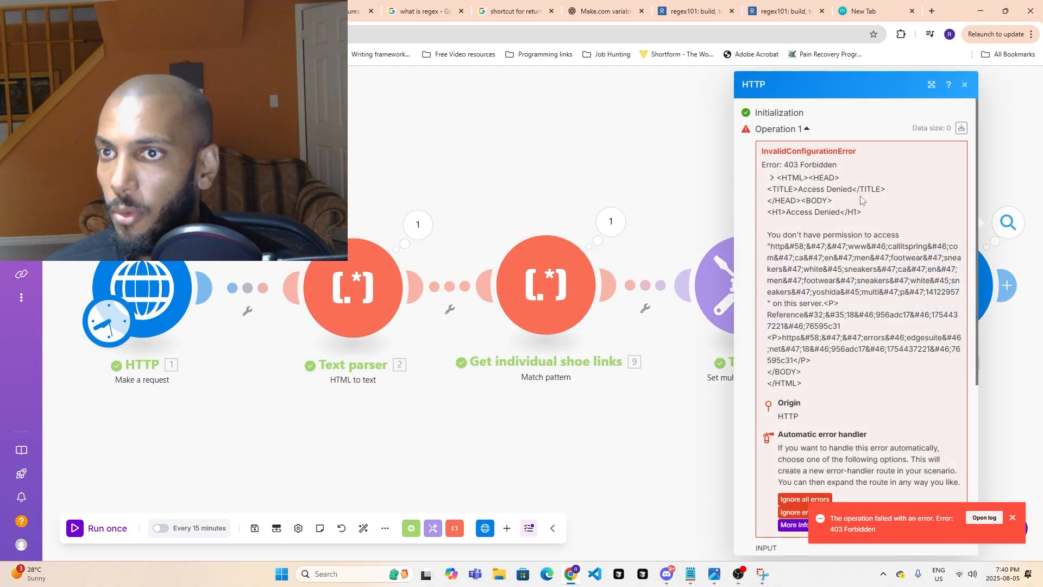
pyautogui.scroll(-1, 811, 208)
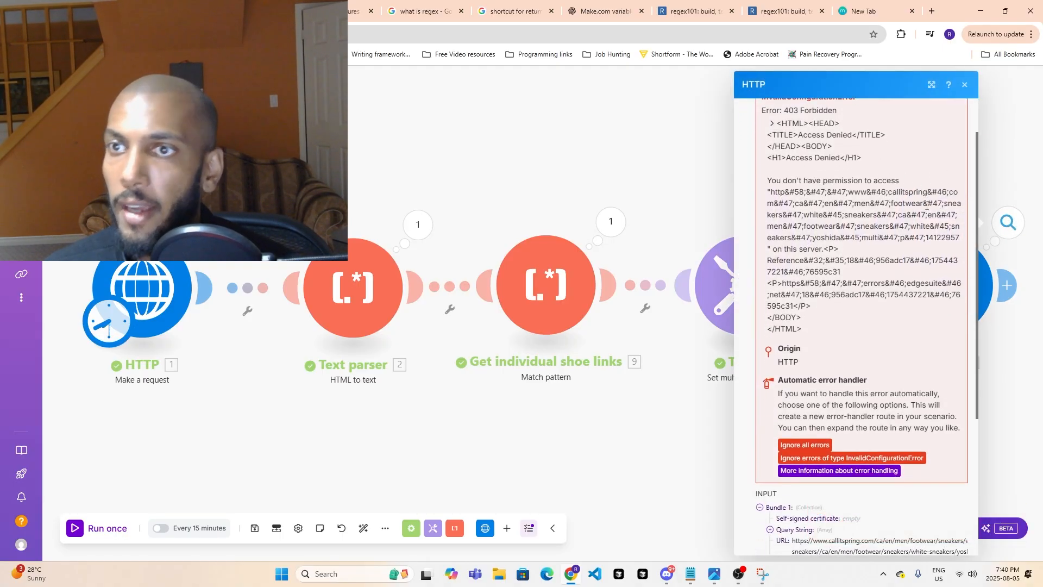
pyautogui.click(1017, 399)
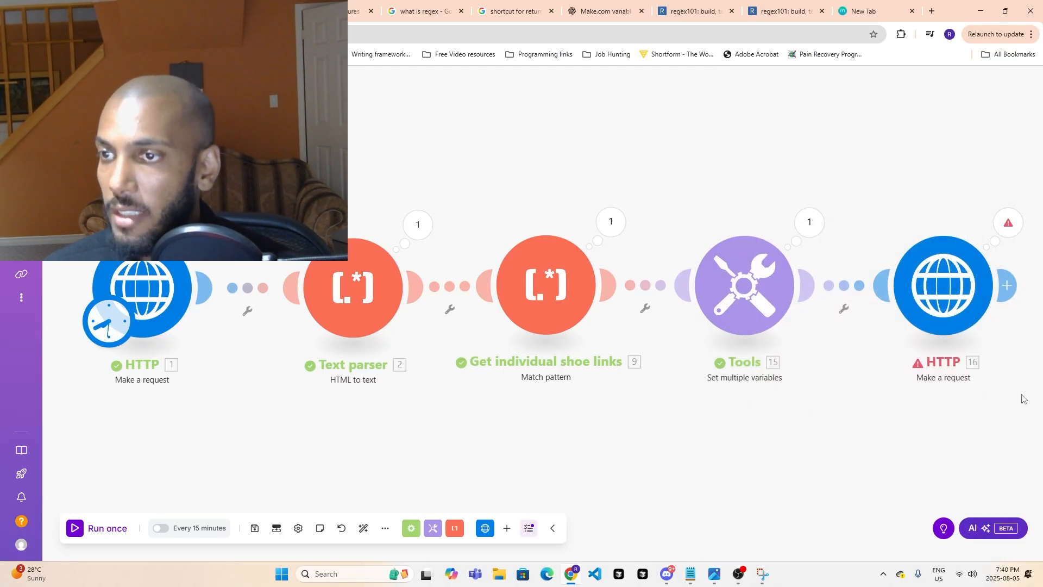
# - Reopen the last HTTP module's settings and add an empty request header
pyautogui.click(943, 289)
pyautogui.click(691, 276)
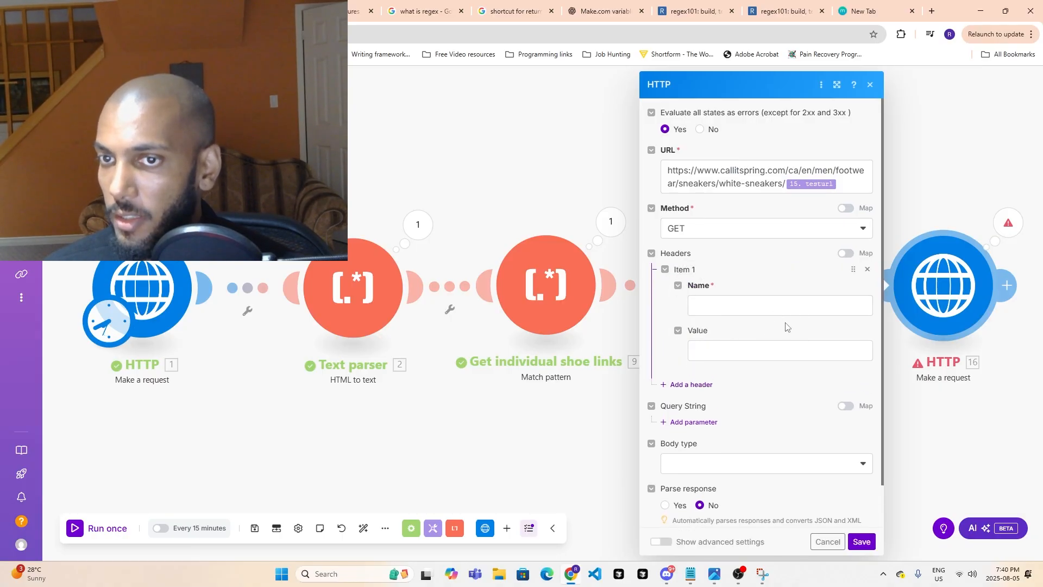
# - Open DevTools on the Yoshida product page and reload the page to record its network requests
pyautogui.click(246, 11)
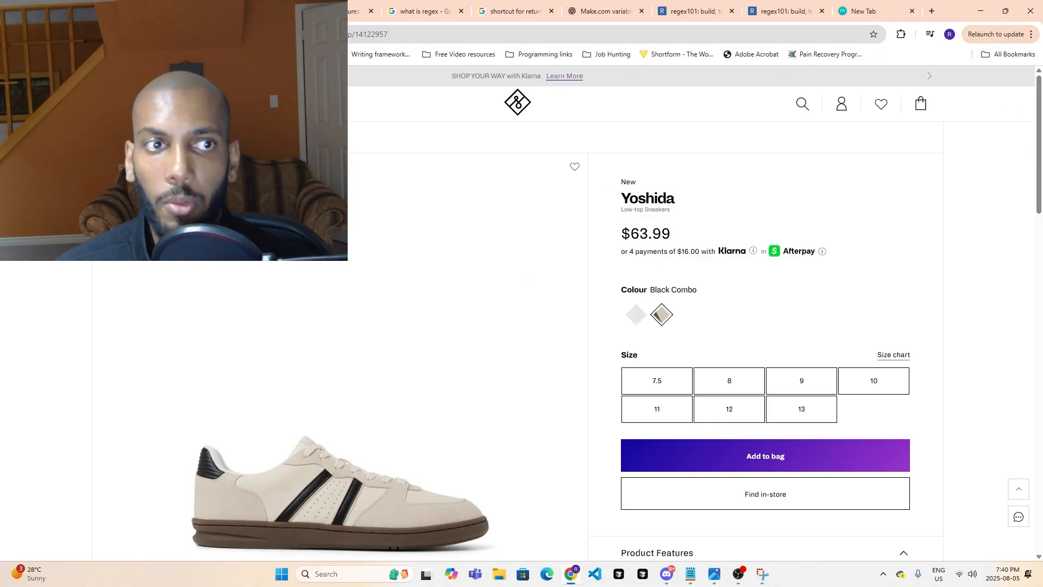
pyautogui.rightClick(38, 202)
pyautogui.click(79, 427)
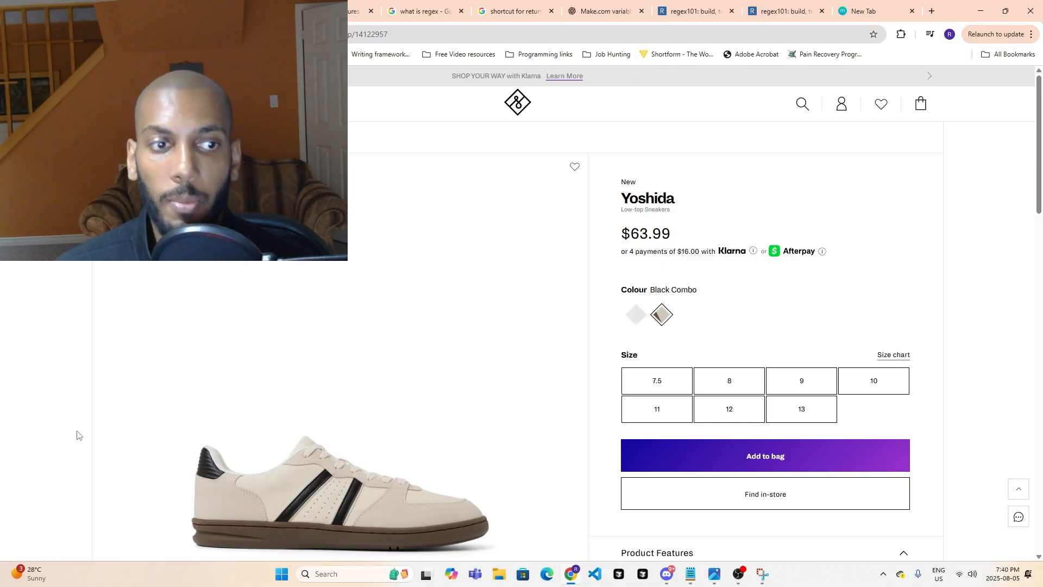
pyautogui.click(465, 74)
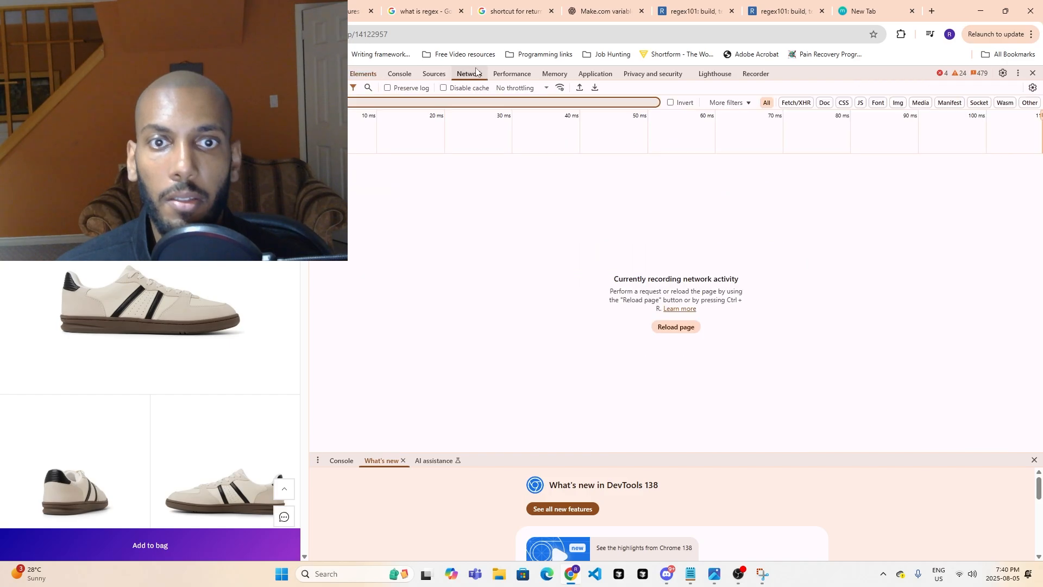
pyautogui.click(676, 328)
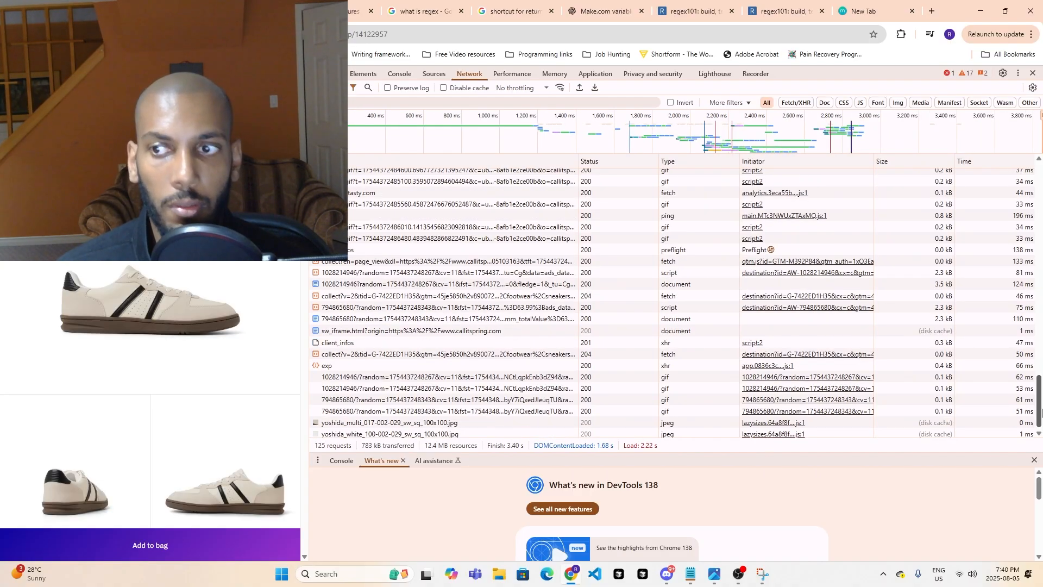
pyautogui.moveTo(1040, 412); pyautogui.dragTo(1040, 181)
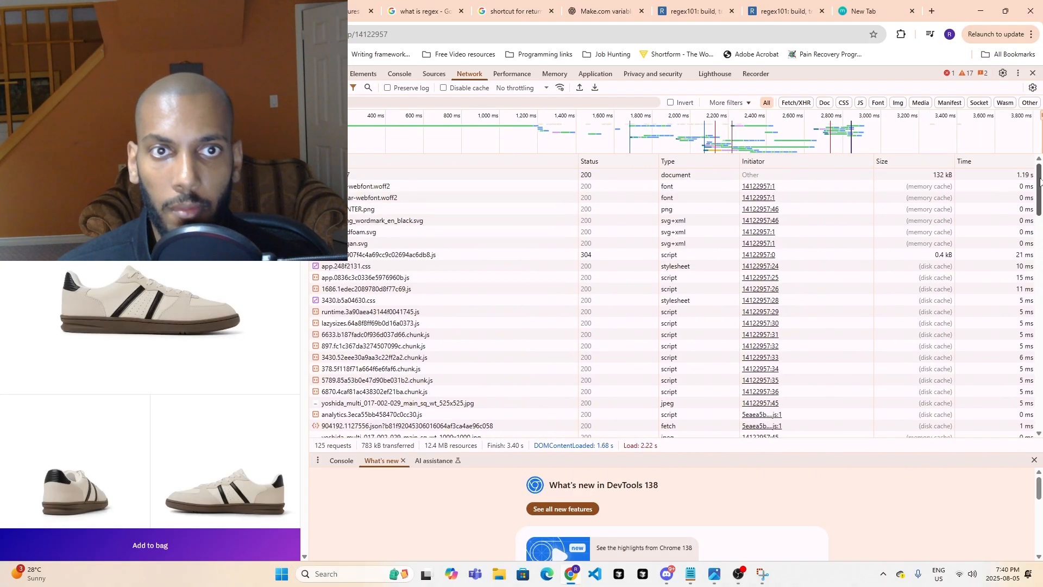
pyautogui.click(740, 575)
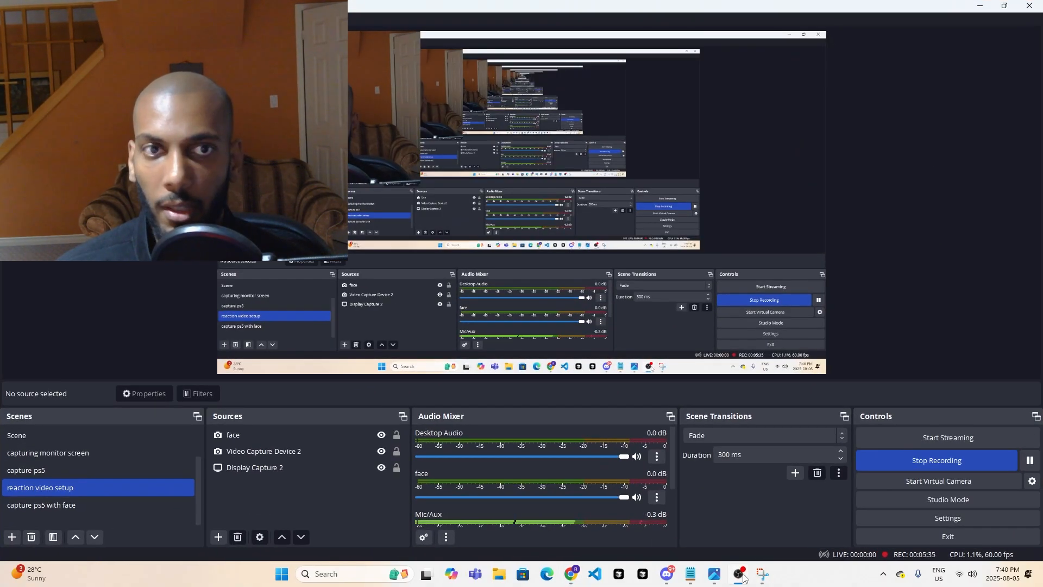
pyautogui.click(739, 575)
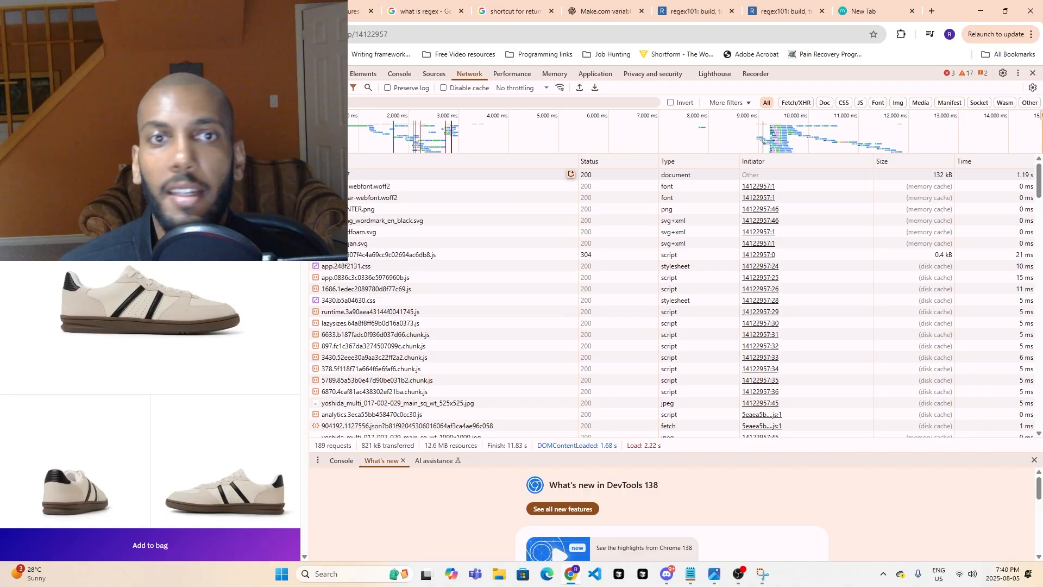
# - Open the product page's document request and examine its request headers
pyautogui.click(348, 176)
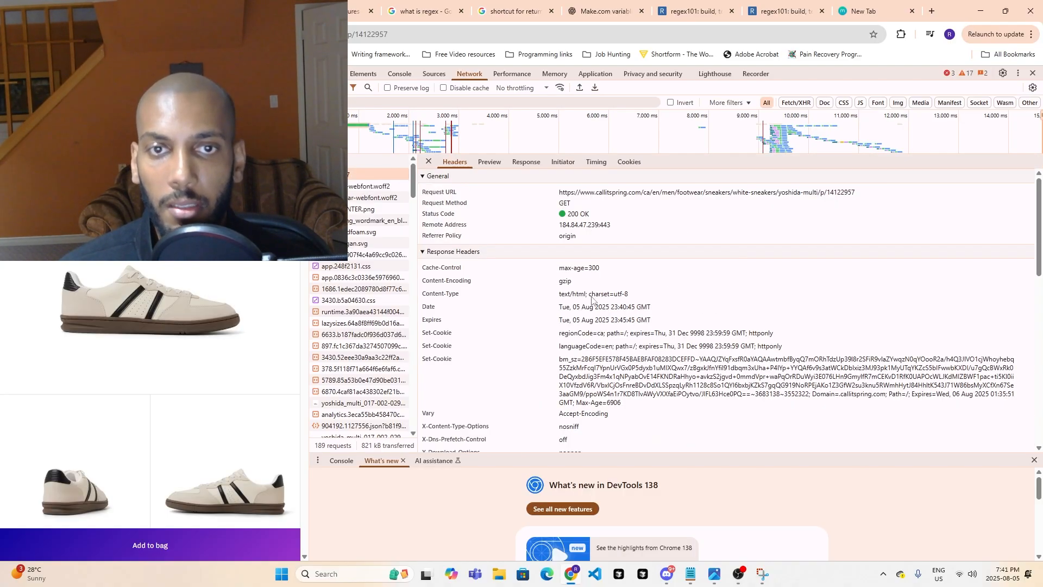
pyautogui.scroll(-5, 468, 277)
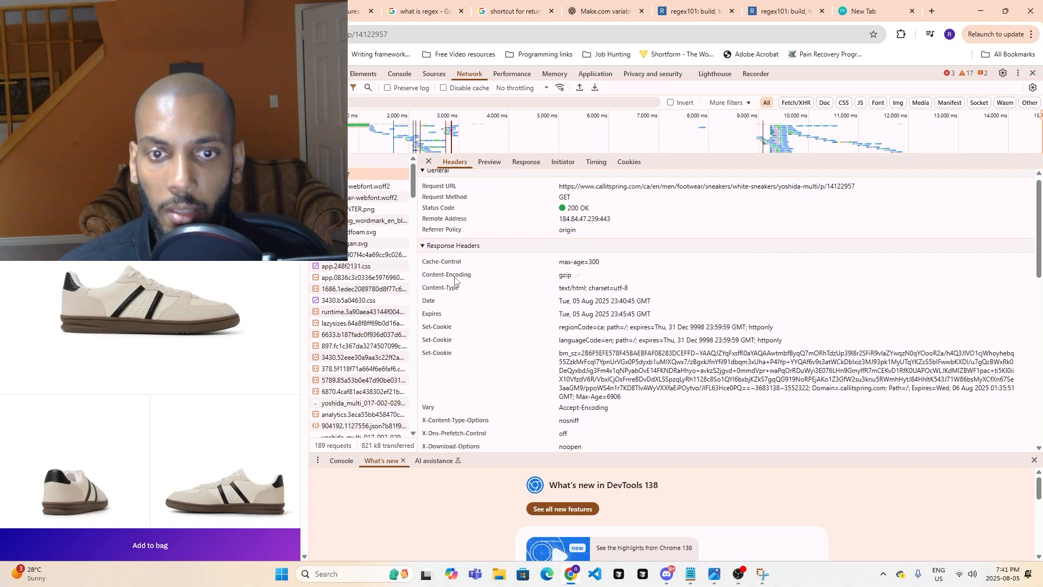
pyautogui.scroll(-1, 480, 287)
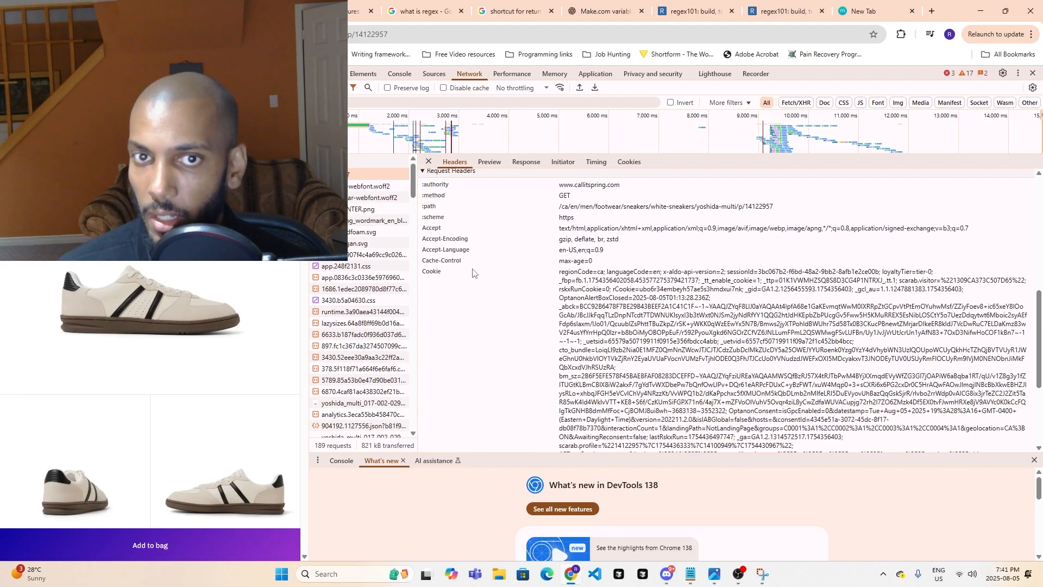
pyautogui.scroll(1, 488, 260)
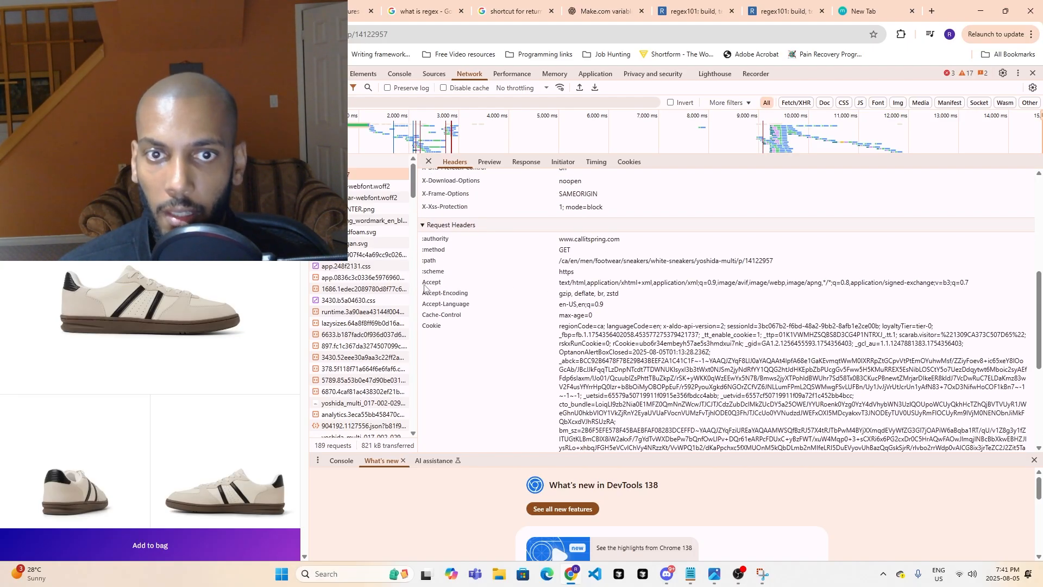
# - Name the HTTP module's first header "accept", matching the product page's request headers
pyautogui.doubleClick(435, 286)
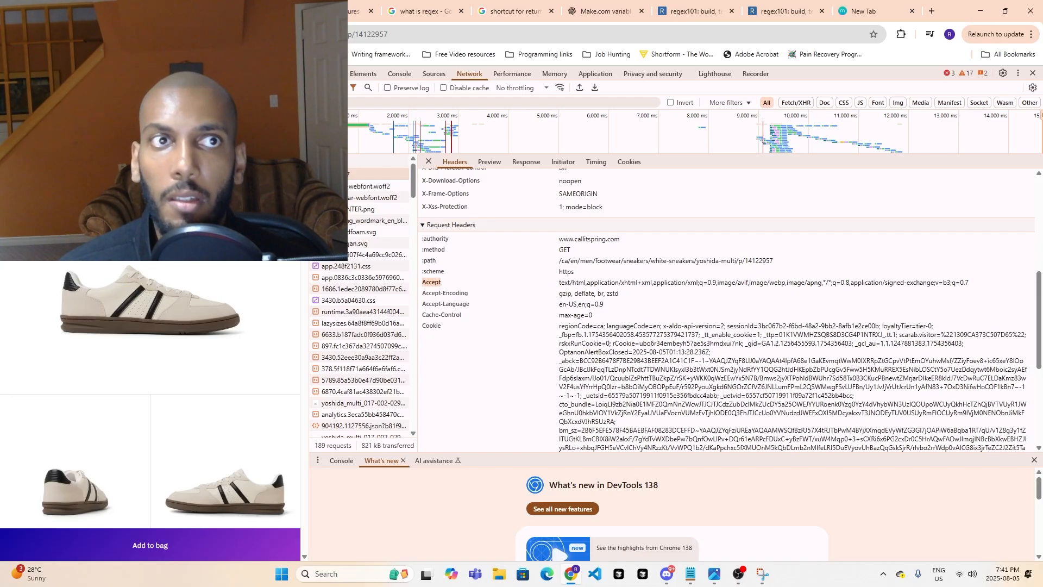
pyautogui.hotkey('alt', 'Tab')
pyautogui.click(714, 304)
pyautogui.write('accept')
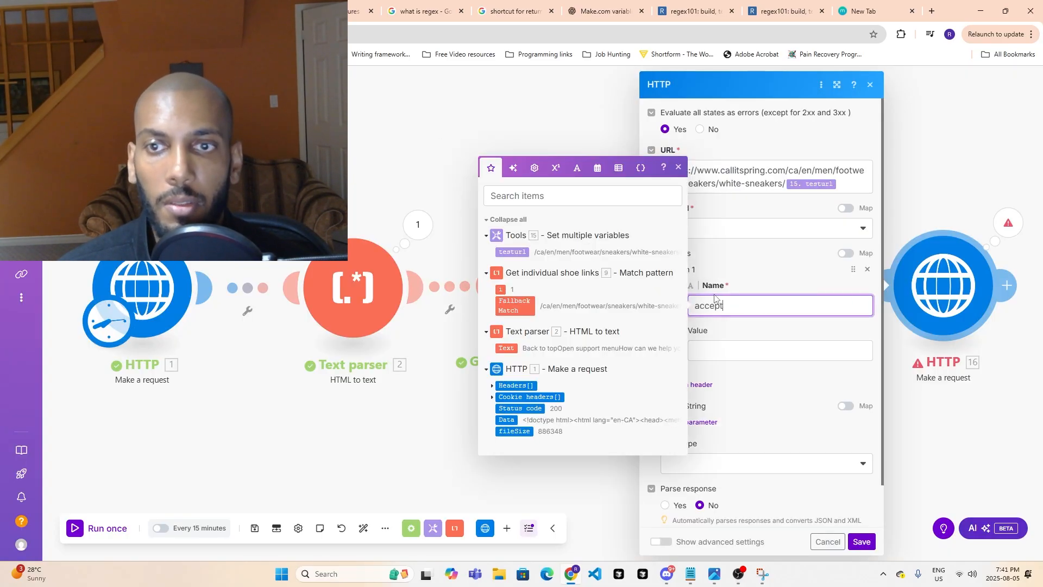
# - Copy the browser's Accept value into the accept header: text/html,application/xhtml+xml,application/xml;q=0.9,image/avif,image/webp,image/apng,*/*;q=0.8,application/signed-exchange;v=b3;q=0.7
pyautogui.hotkey('alt', 'Tab')
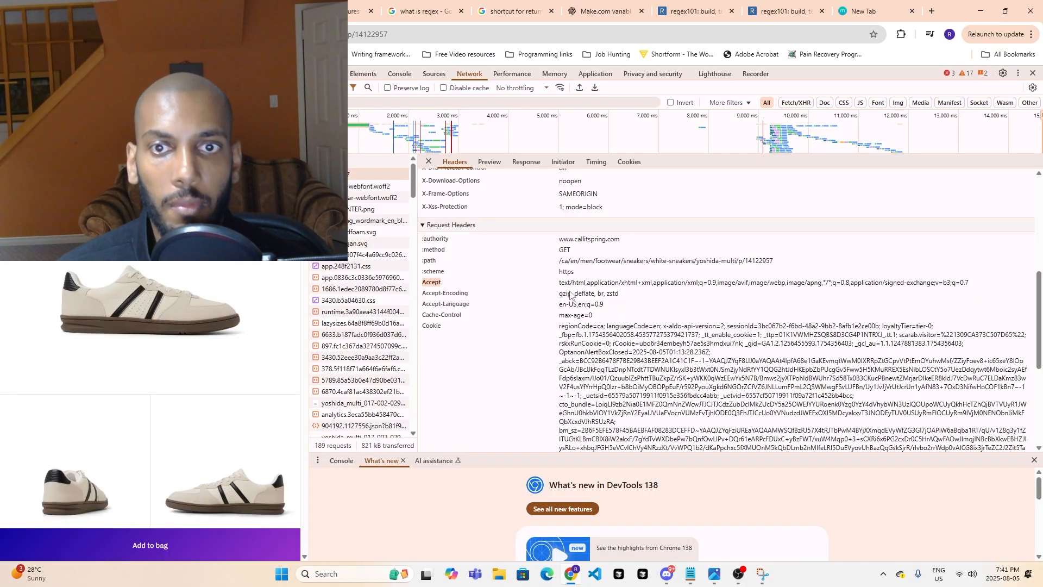
pyautogui.moveTo(560, 283); pyautogui.dragTo(978, 283)
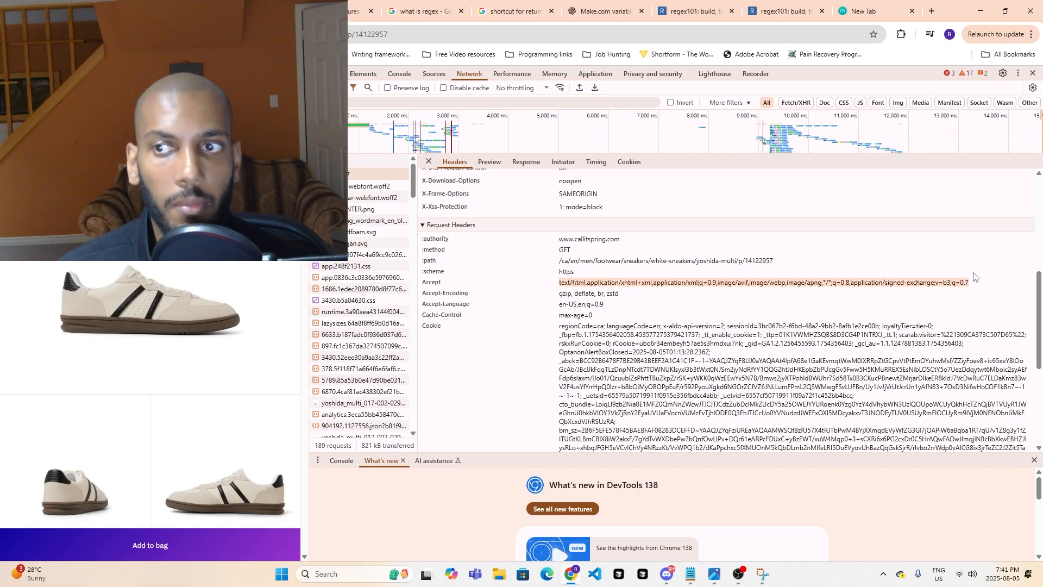
pyautogui.hotkey('ctrl', 'c')
pyautogui.hotkey('alt', 'Tab')
pyautogui.click(761, 352)
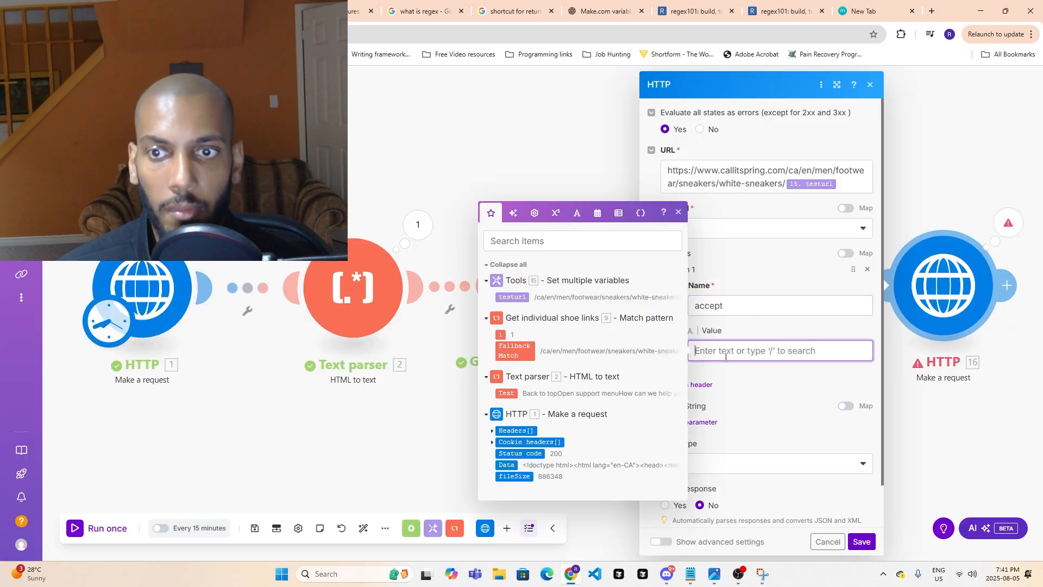
pyautogui.hotkey('ctrl', 'v')
# - Add a second header to the HTTP module and name it accept-encoding, copied from the page's request headers
pyautogui.click(716, 424)
pyautogui.click(696, 424)
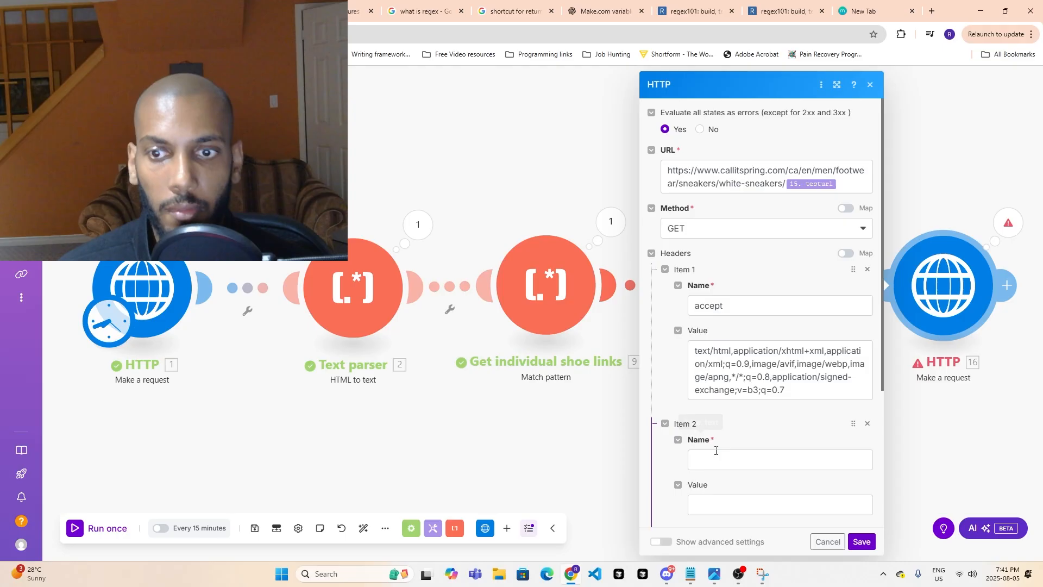
pyautogui.hotkey('alt', 'Tab')
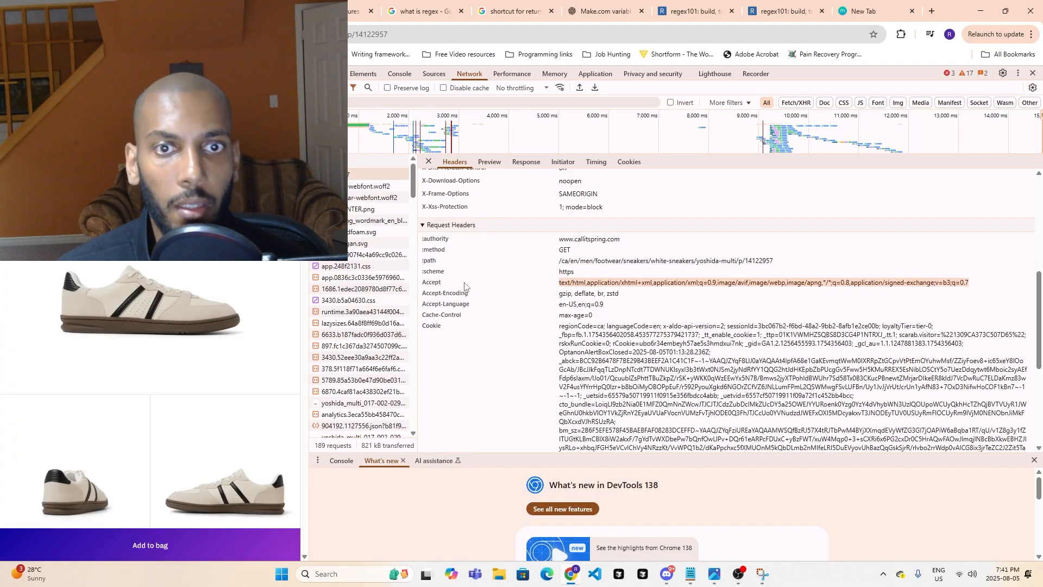
pyautogui.click(425, 297)
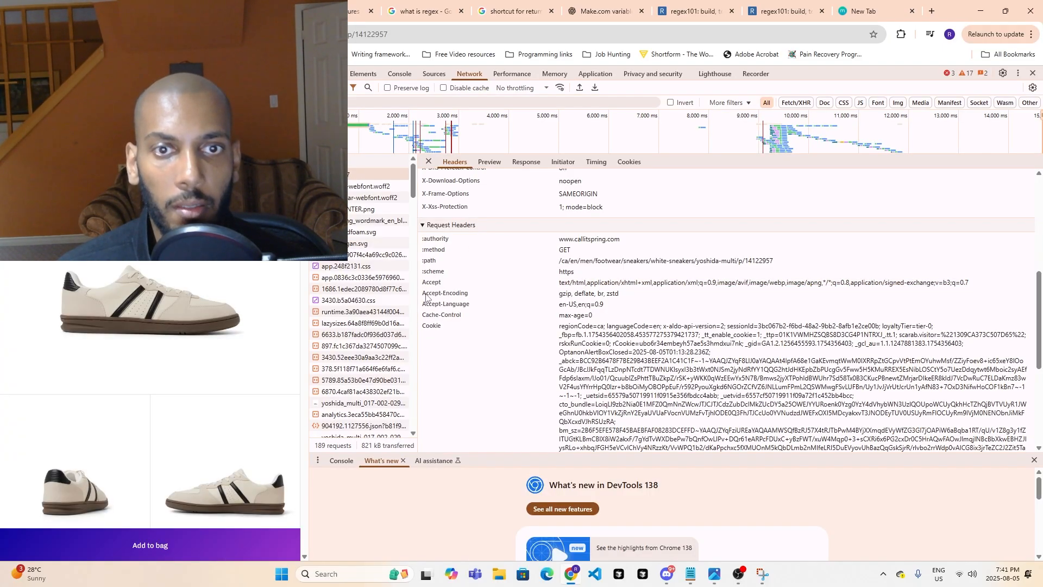
pyautogui.moveTo(425, 294); pyautogui.dragTo(471, 295)
pyautogui.hotkey('alt', 'Tab')
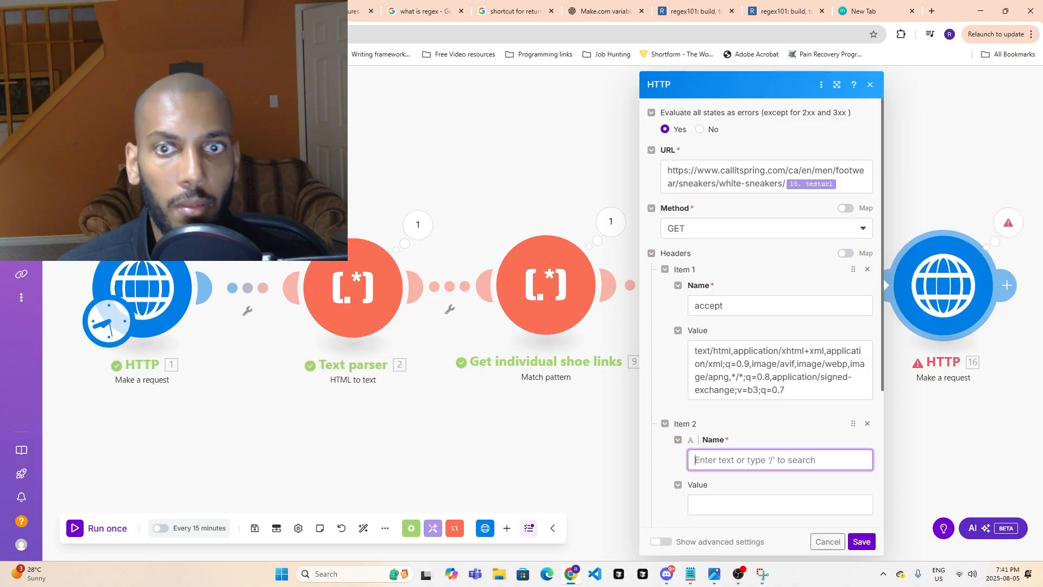
pyautogui.hotkey('ctrl', 'v')
# - Set the accept-encoding header's value to "gzip, deflate, br, zstd", copied from the page's request headers
pyautogui.hotkey('alt', 'Tab')
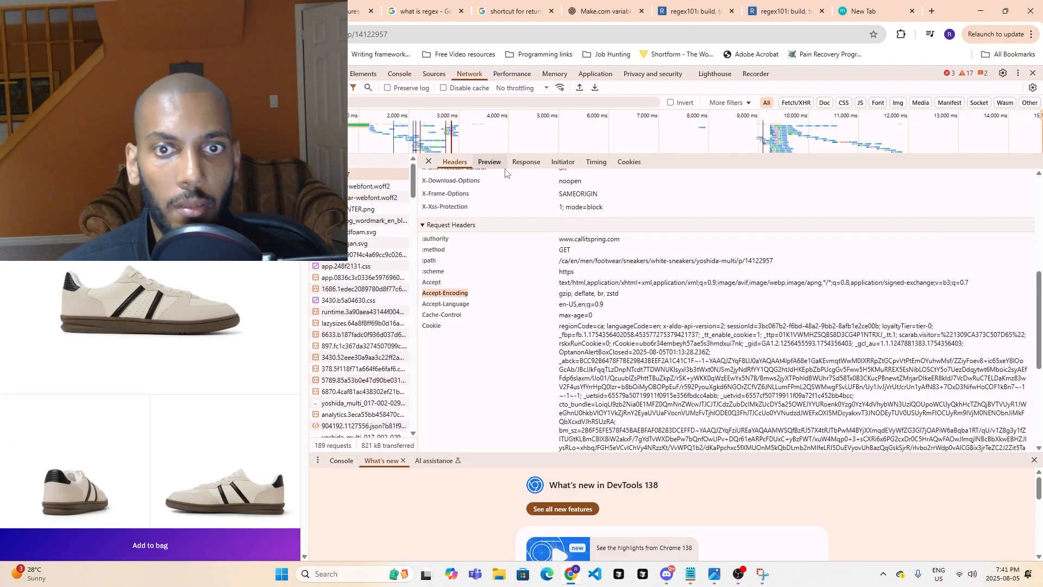
pyautogui.moveTo(560, 297); pyautogui.dragTo(617, 295)
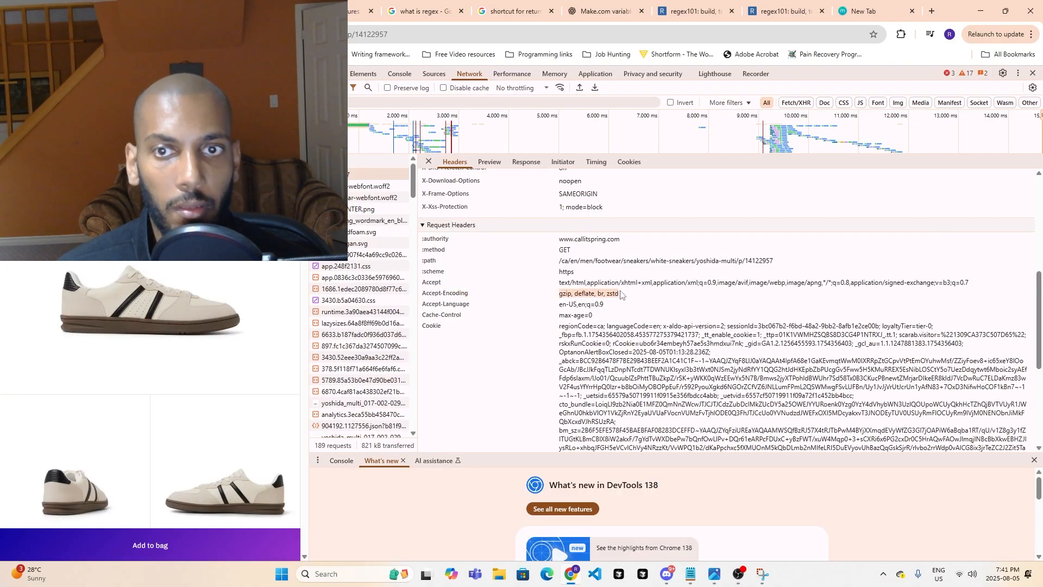
pyautogui.hotkey('ctrl', 'c')
pyautogui.hotkey('alt', 'Tab')
pyautogui.click(738, 497)
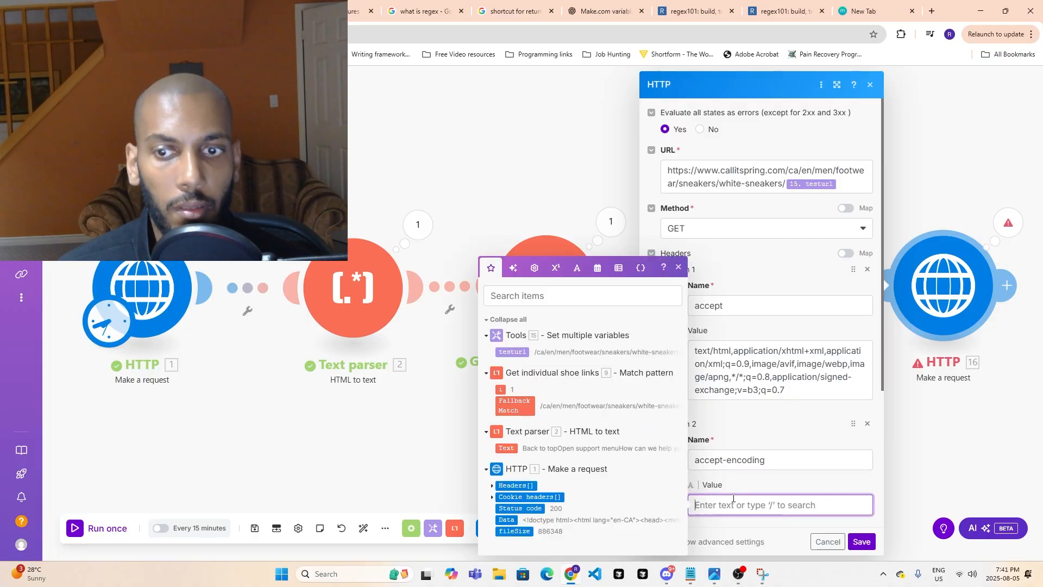
pyautogui.hotkey('ctrl', 'v')
# - Add a third header to the HTTP module and name it accept-language, copied from the page's request headers
pyautogui.hotkey('alt', 'Tab')
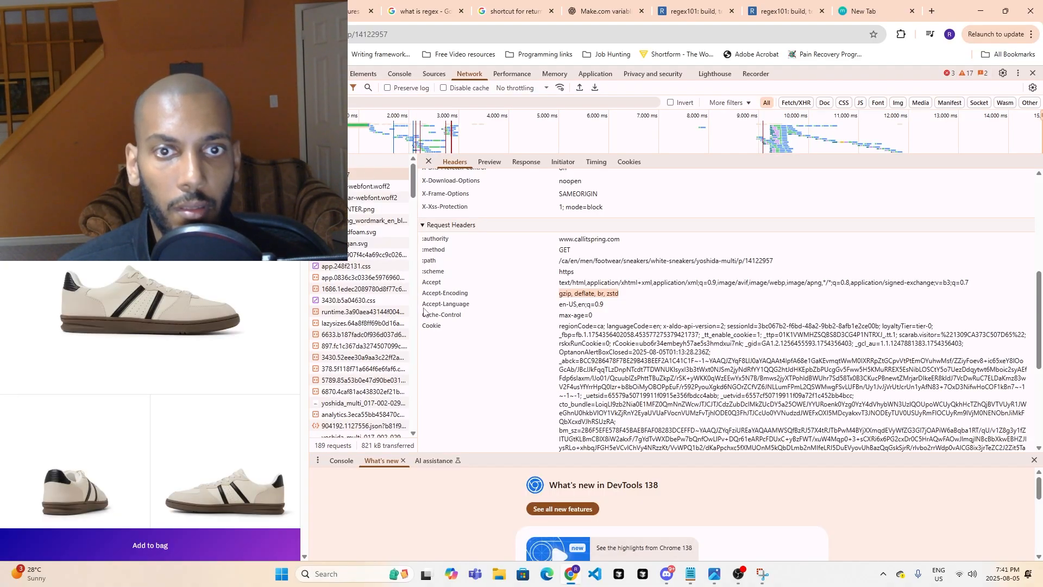
pyautogui.moveTo(422, 307)
pyautogui.mouseDown()
pyautogui.moveTo(457, 308)
pyautogui.moveTo(427, 308)
pyautogui.mouseUp()
pyautogui.hotkey('alt', 'Tab')
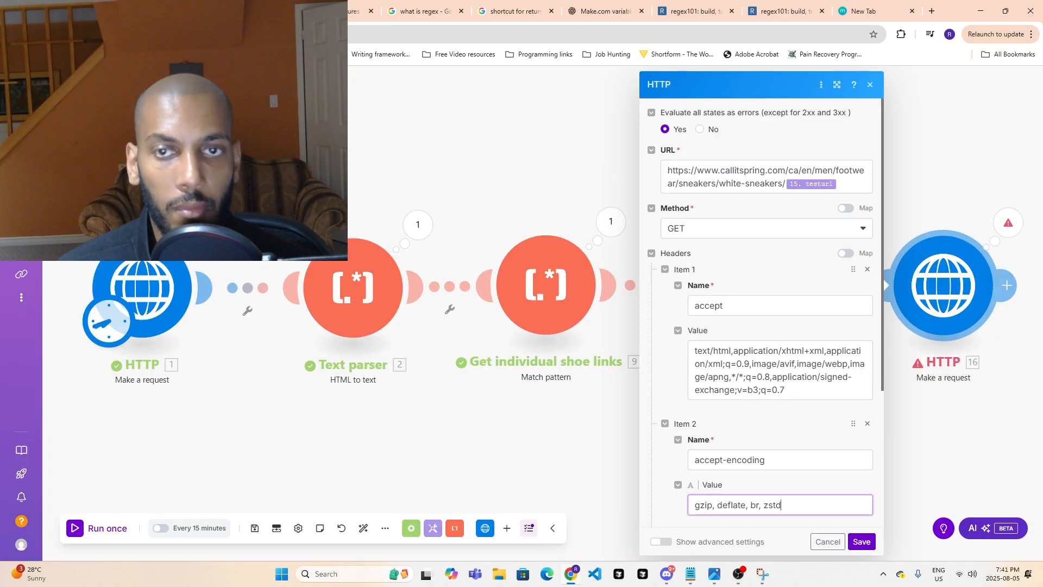
pyautogui.scroll(-2, 696, 429)
pyautogui.click(692, 427)
pyautogui.click(715, 463)
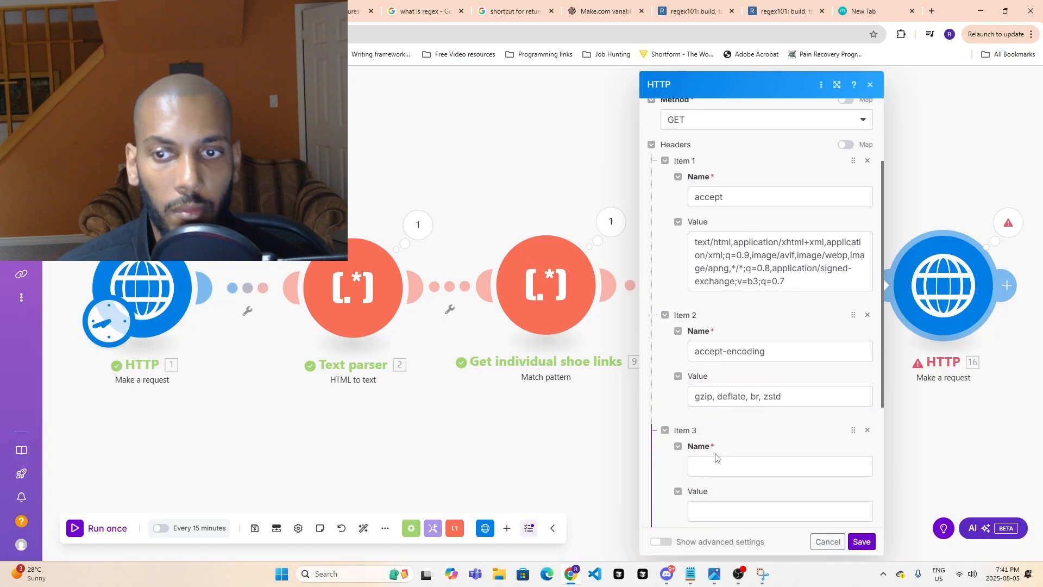
pyautogui.hotkey('ctrl', 'v')
# - Set the accept-language header's value to "en-US,en;q=0.9", copied from the page's request headers, and add an empty fourth header
pyautogui.hotkey('alt', 'Tab')
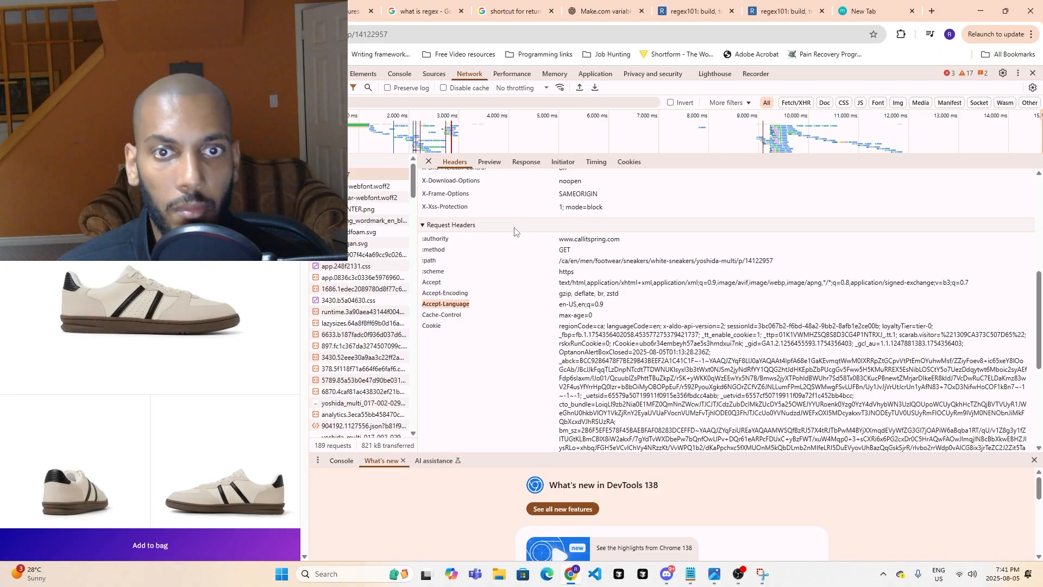
pyautogui.scroll(-1, 584, 262)
pyautogui.moveTo(606, 253); pyautogui.dragTo(562, 255)
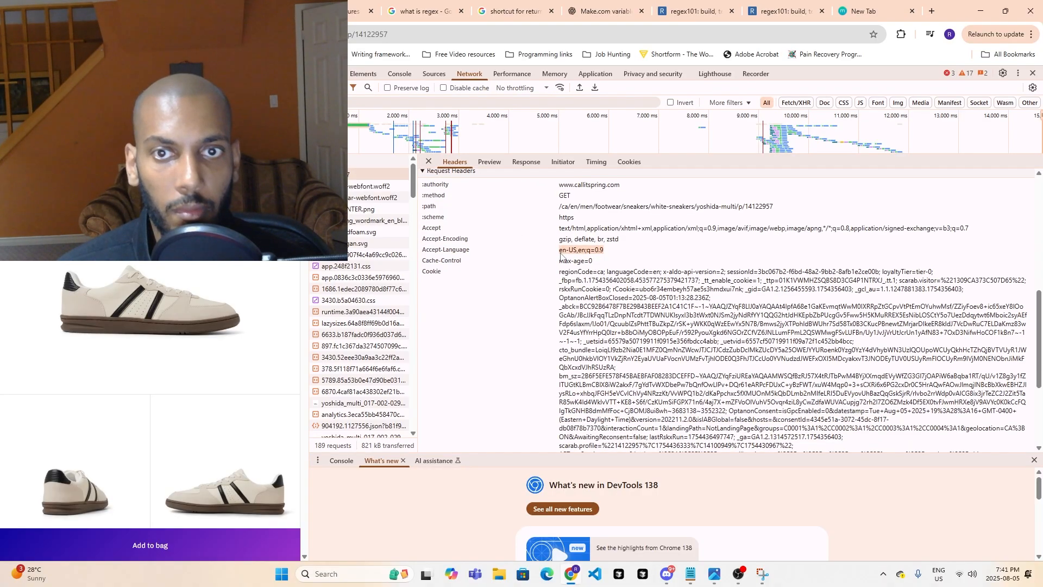
pyautogui.hotkey('alt', 'Tab')
pyautogui.scroll(-2, 737, 425)
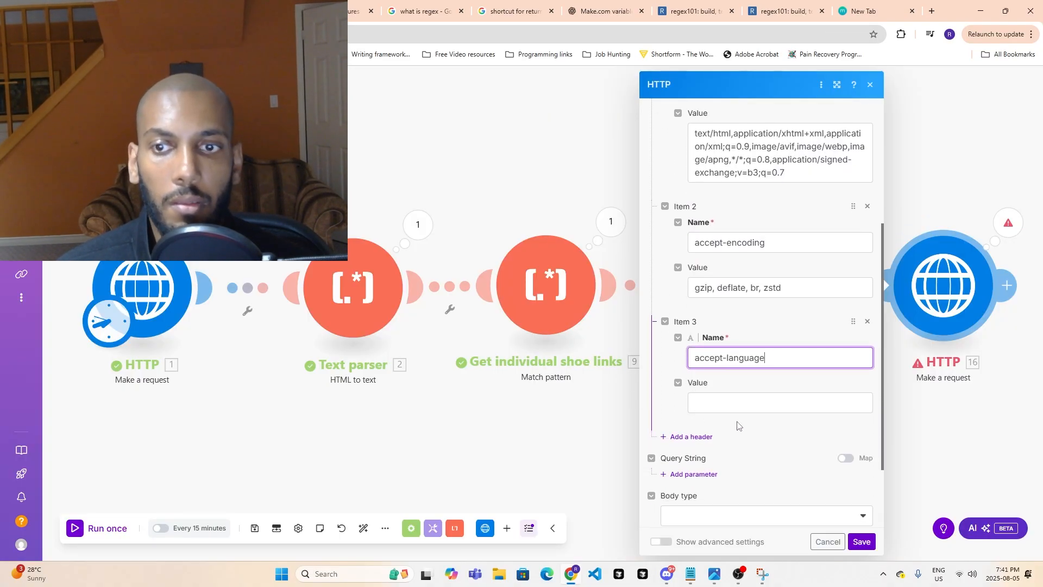
pyautogui.click(739, 404)
pyautogui.hotkey('ctrl', 'v')
pyautogui.click(690, 436)
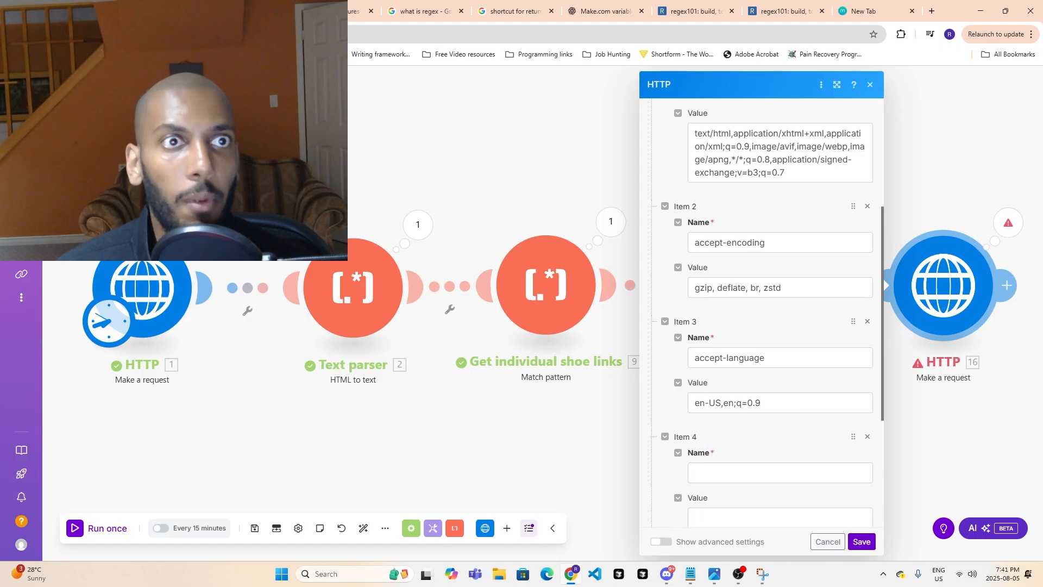
# - Name the HTTP module's fourth header cookie, matching the Cookie entry in the page's request headers
pyautogui.hotkey('alt', 'Tab')
pyautogui.scroll(-1, 508, 307)
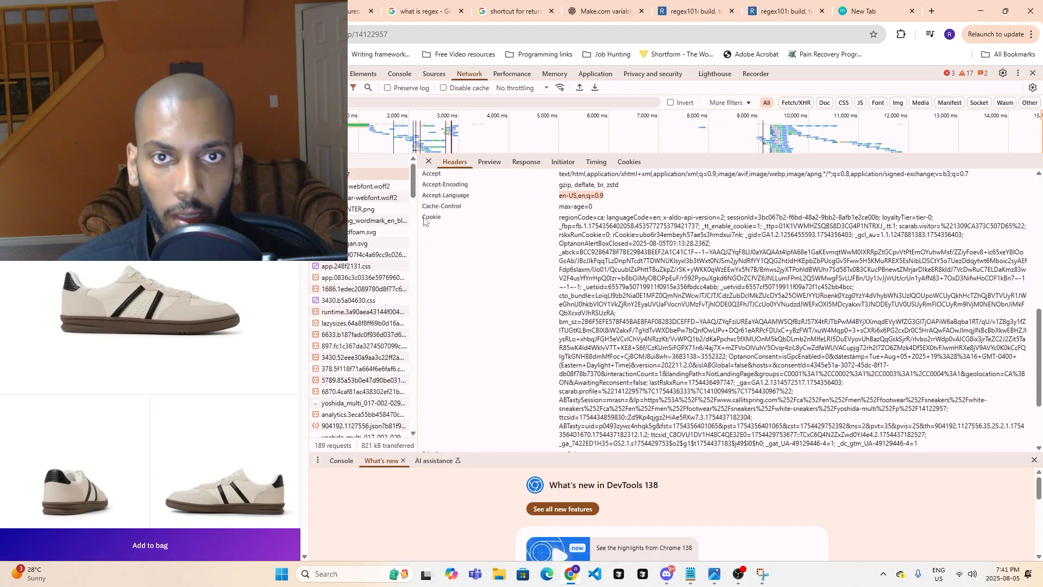
pyautogui.moveTo(424, 220); pyautogui.dragTo(442, 222)
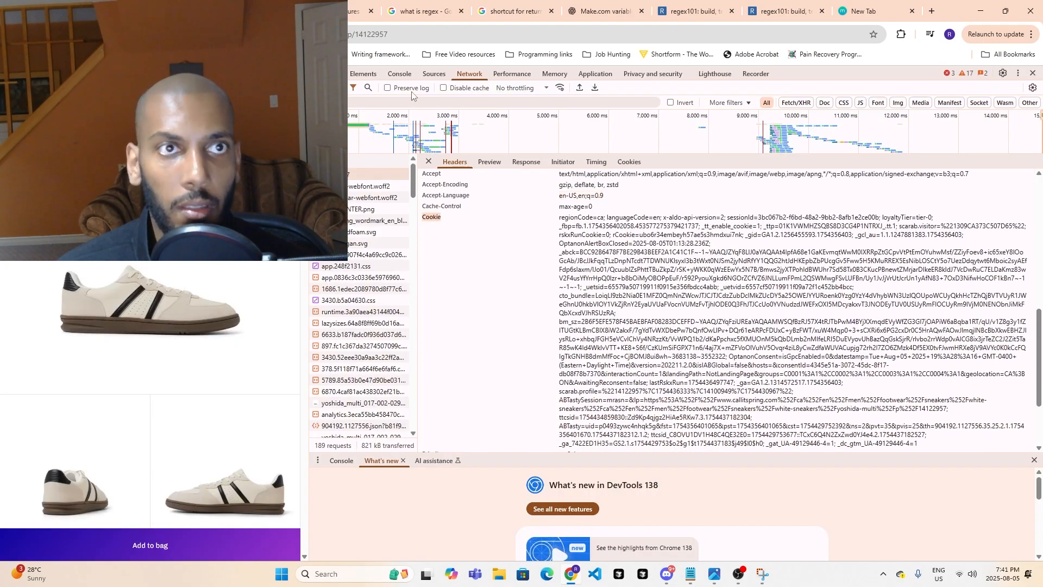
pyautogui.hotkey('alt', 'Tab')
pyautogui.click(781, 473)
pyautogui.write('cookie')
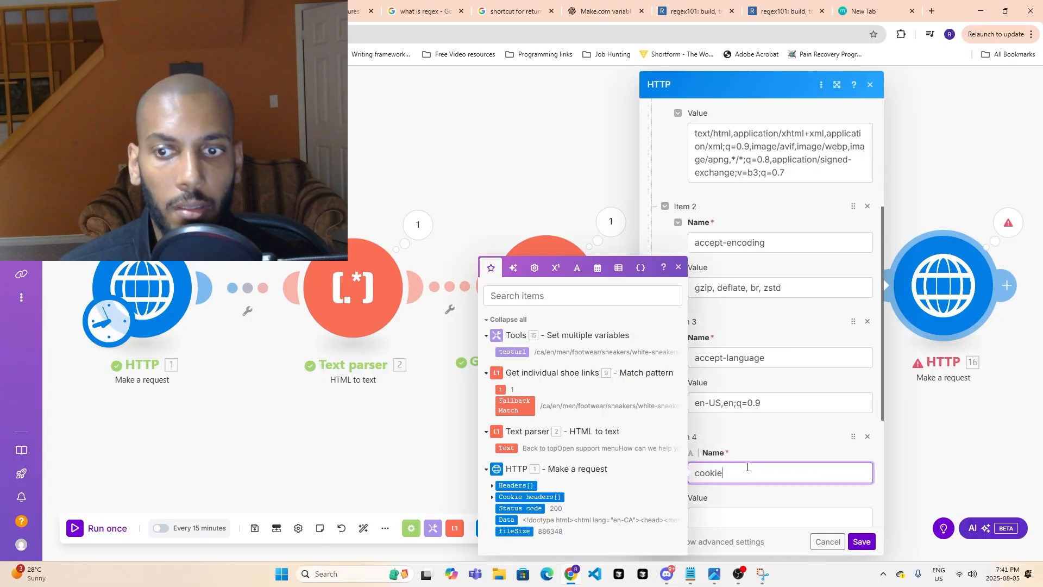
# - Paste the page's full Cookie request header as the cookie header's value and save the HTTP module
pyautogui.hotkey('alt', 'Tab')
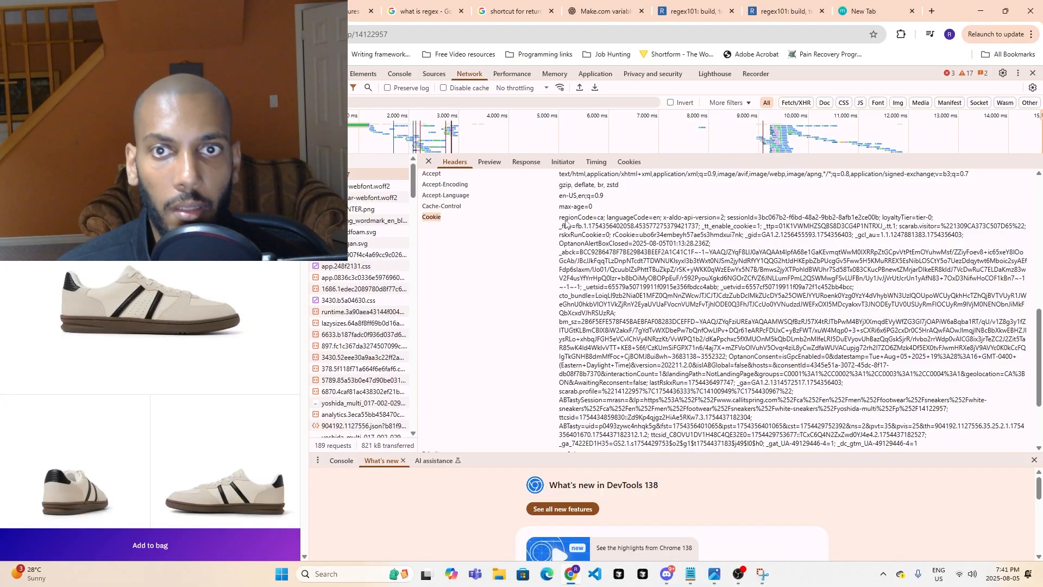
pyautogui.moveTo(565, 223); pyautogui.dragTo(921, 346)
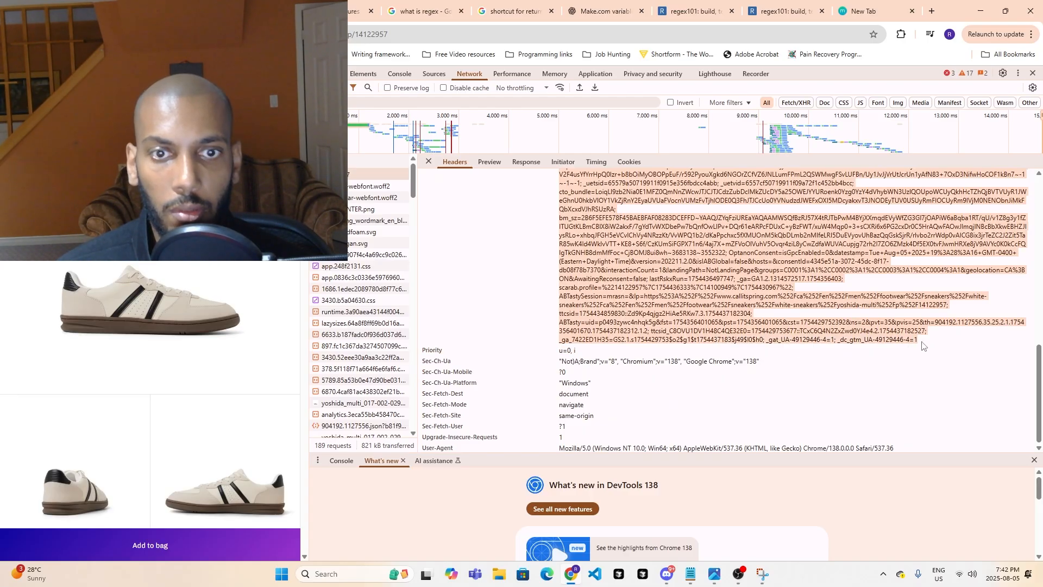
pyautogui.hotkey('ctrl', 'c')
pyautogui.hotkey('alt', 'Tab')
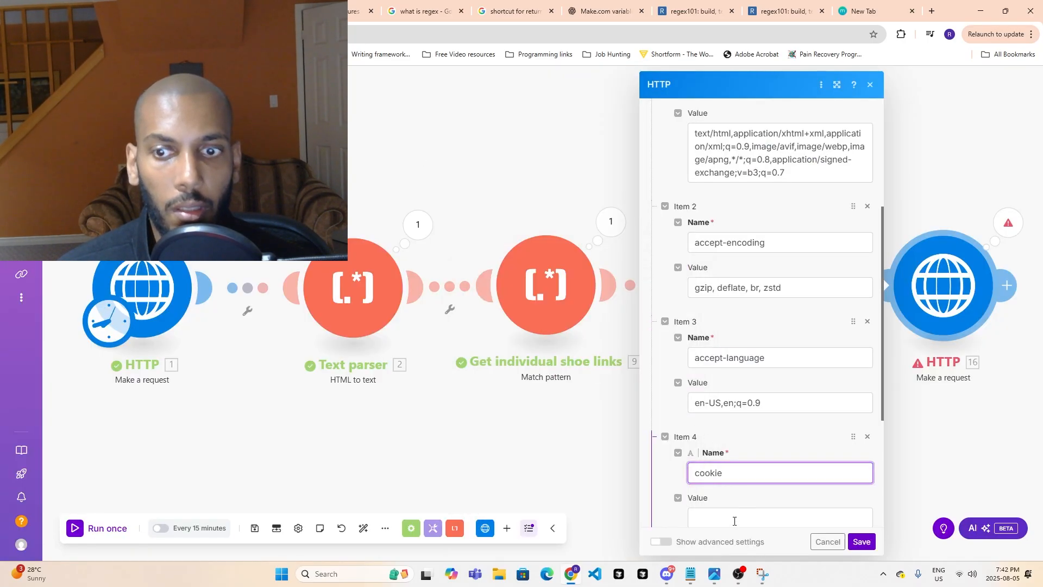
pyautogui.click(742, 518)
pyautogui.hotkey('ctrl', 'v')
pyautogui.click(861, 542)
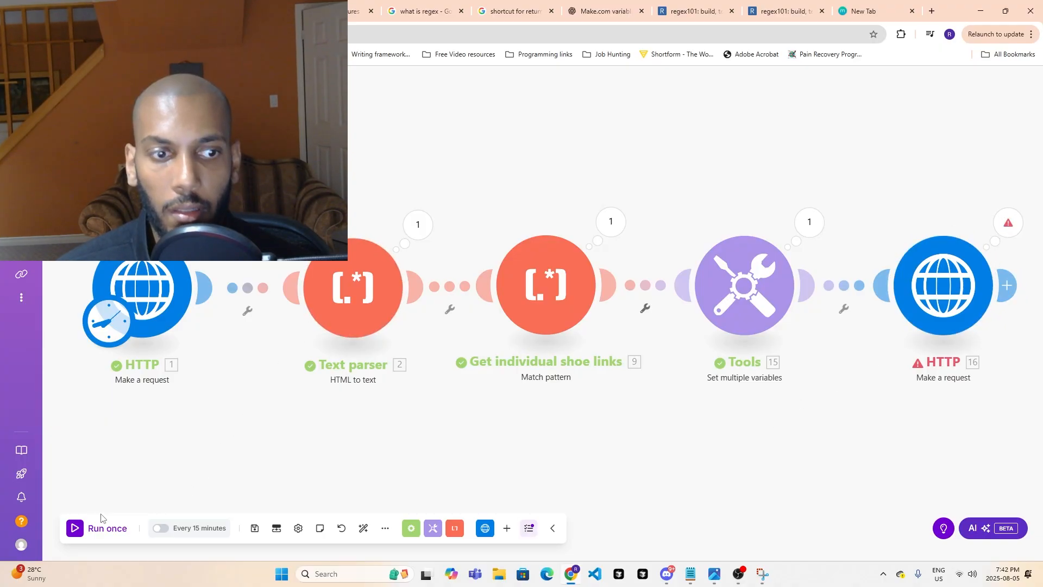
# - Run the scenario once and review the links output by the Get individual shoe links module
pyautogui.click(99, 530)
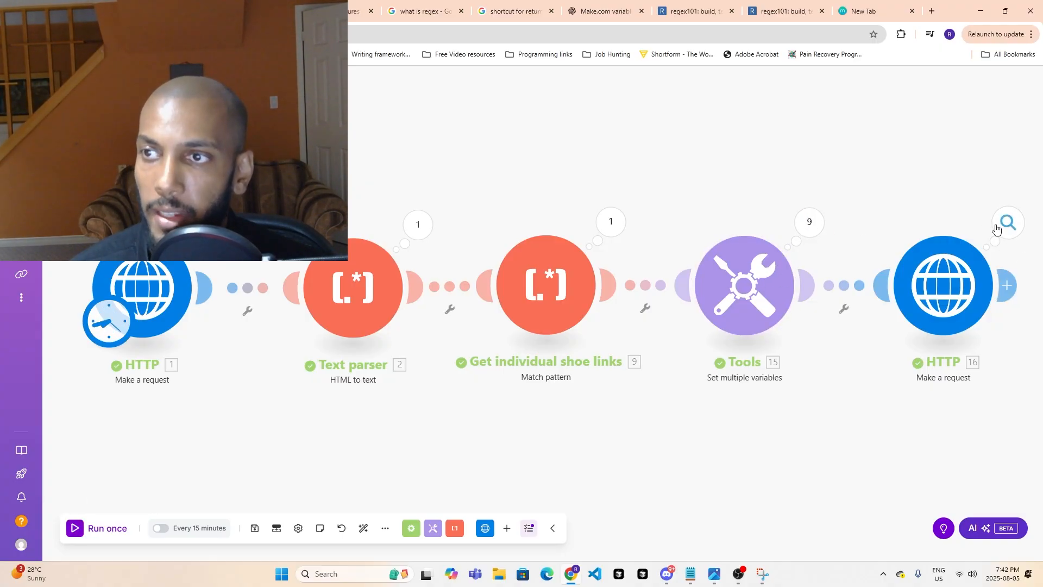
pyautogui.click(622, 213)
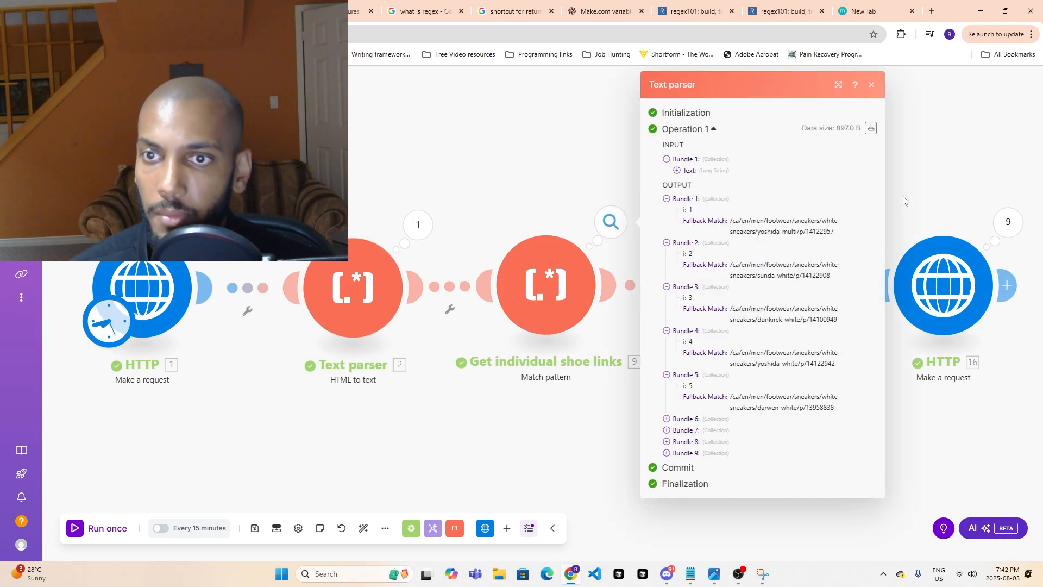
# - Review operation 1's request URL, settings and response status in the last HTTP module's run results
pyautogui.click(998, 219)
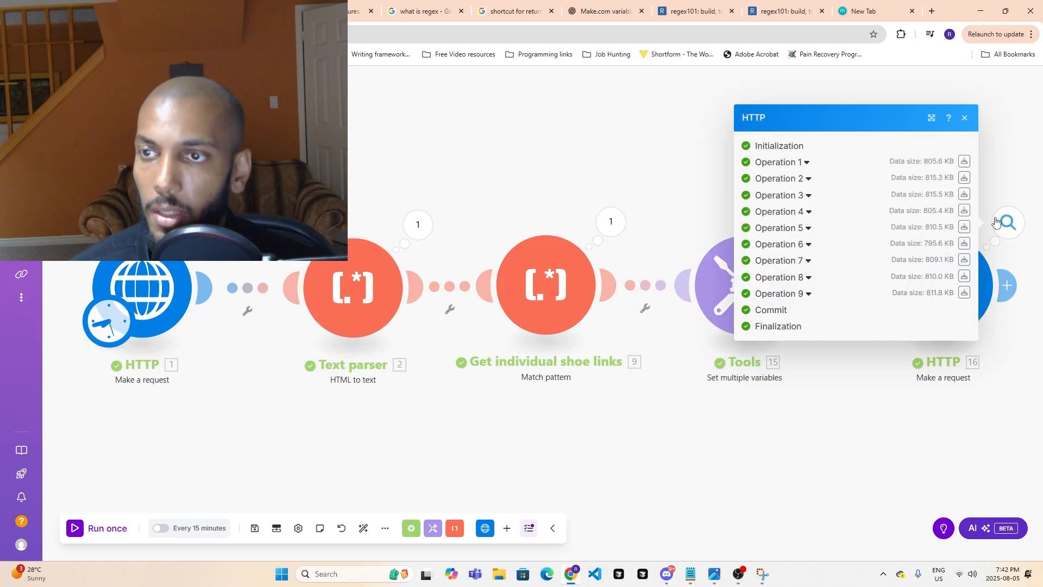
pyautogui.click(807, 162)
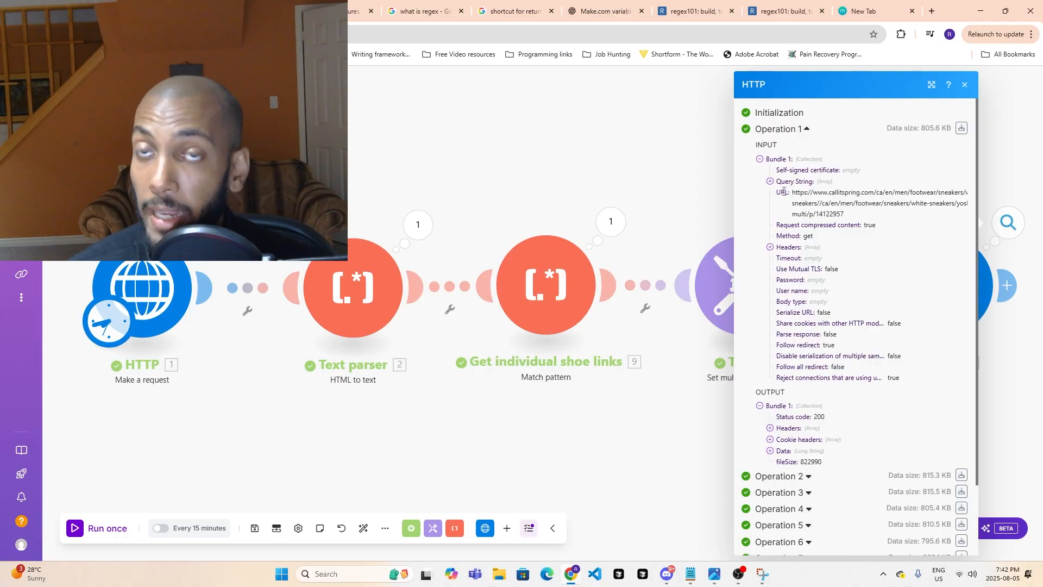
pyautogui.scroll(-2, 776, 244)
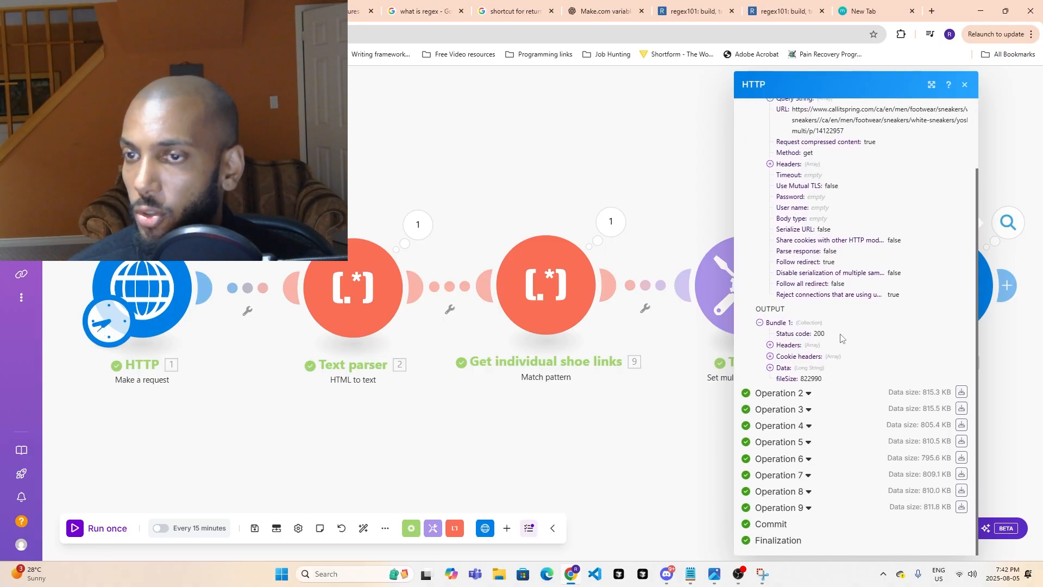
pyautogui.scroll(2, 774, 369)
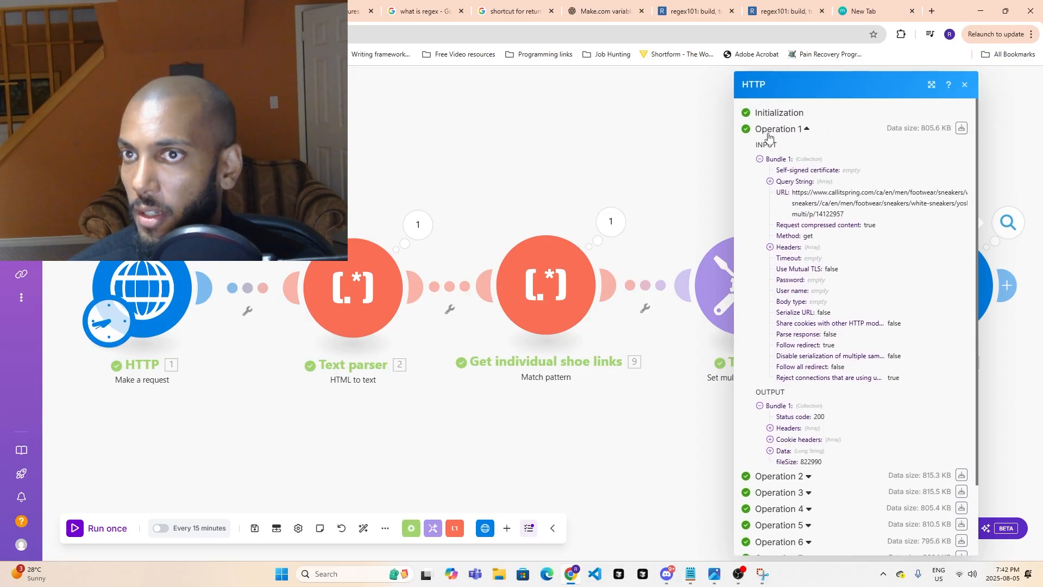
pyautogui.scroll(-1, 771, 380)
# - Expand operation 1's returned Data and read through the product page's HTML
pyautogui.click(771, 393)
pyautogui.scroll(-1, 793, 391)
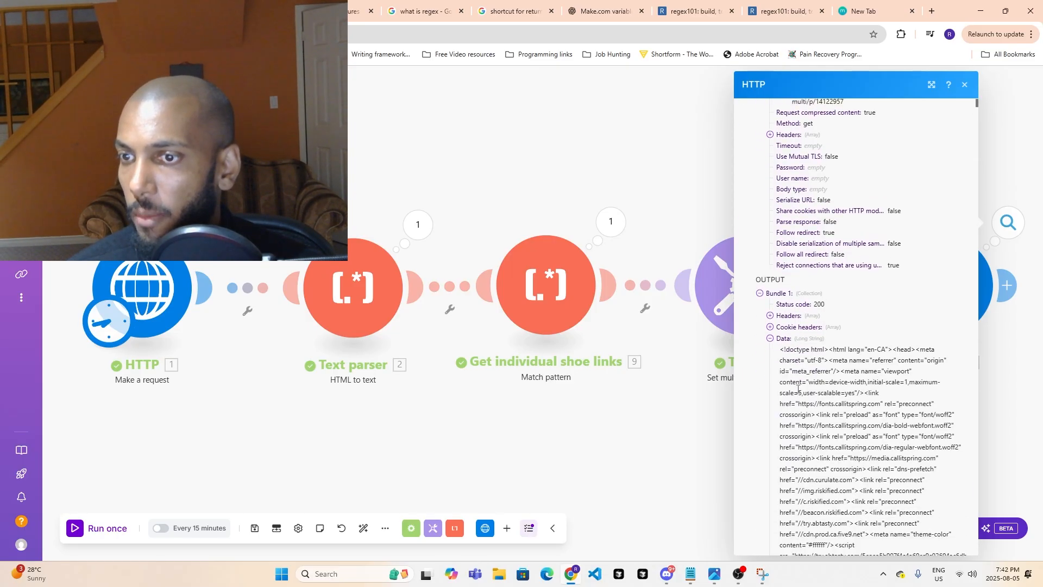
pyautogui.scroll(-7, 798, 389)
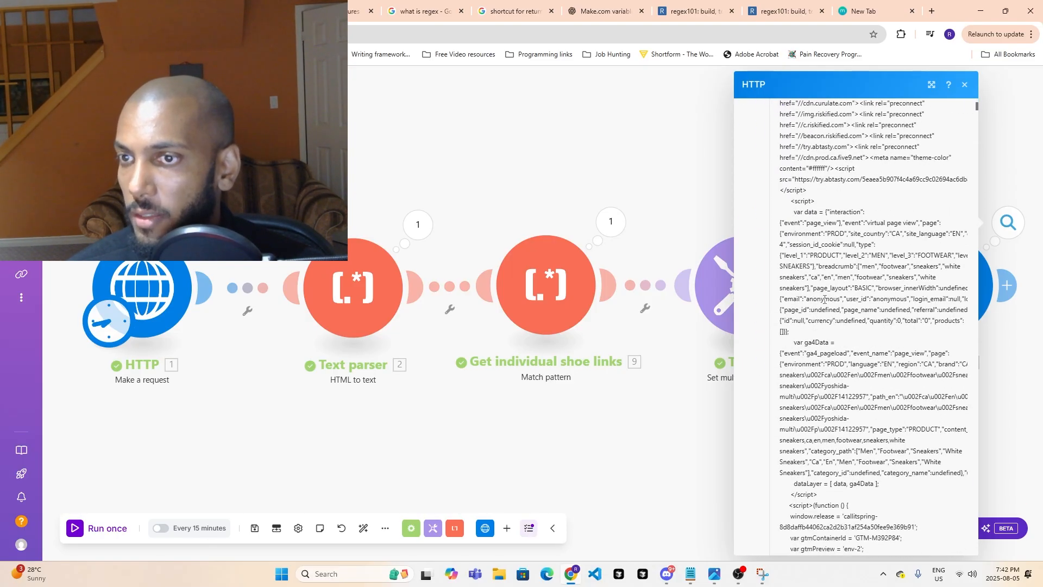
pyautogui.scroll(-12, 824, 299)
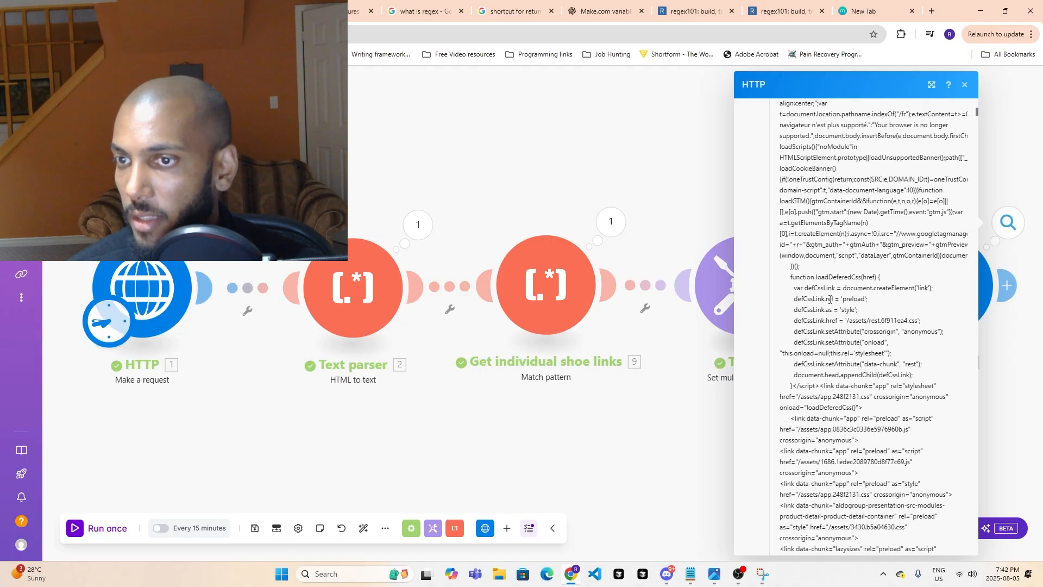
pyautogui.scroll(-11, 826, 315)
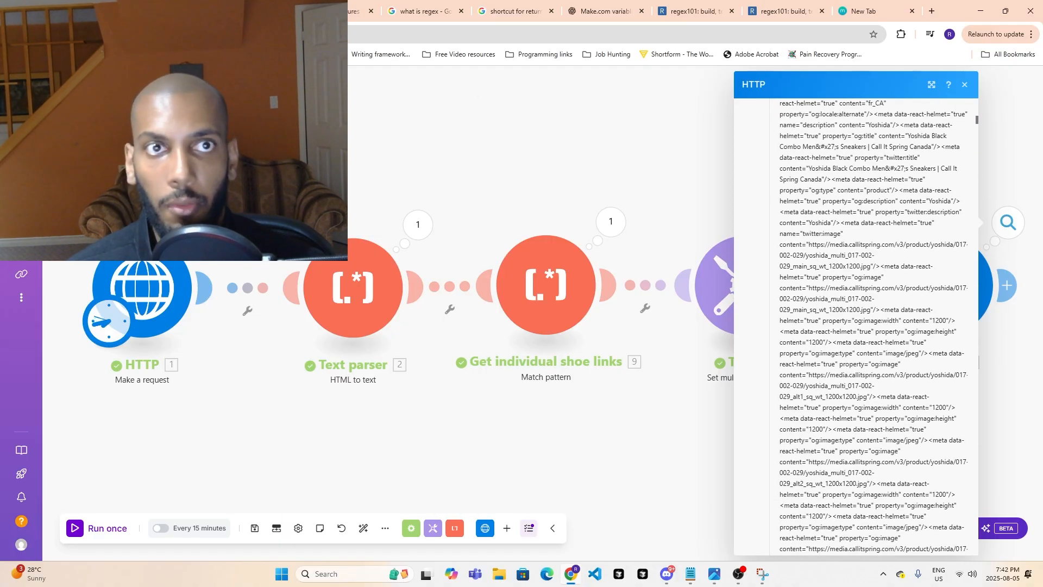
# - Close the developer tools on the Yoshida product page, check the page and return to the scenario
pyautogui.click(245, 11)
pyautogui.click(1032, 73)
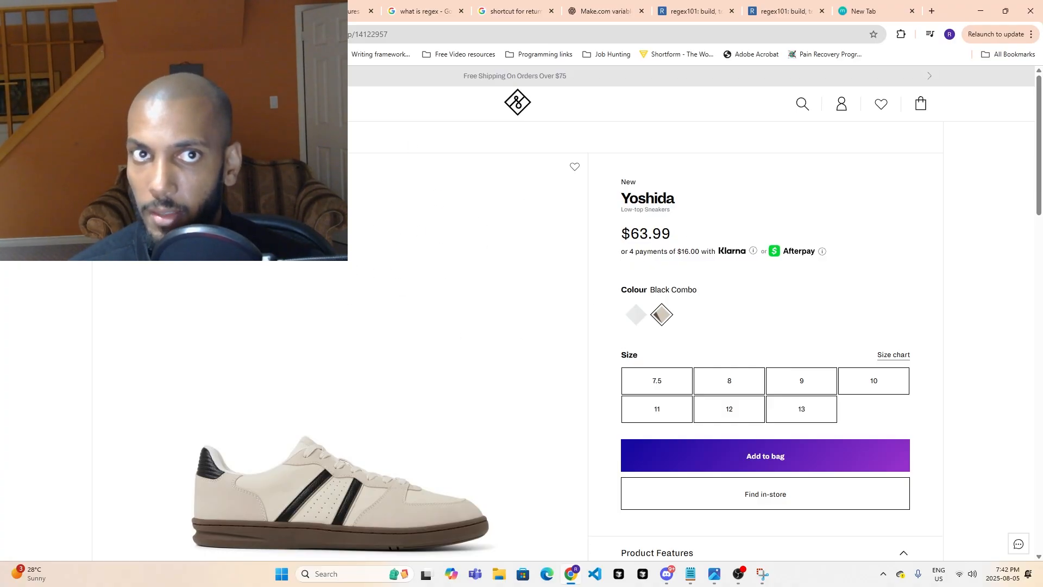
pyautogui.click(154, 11)
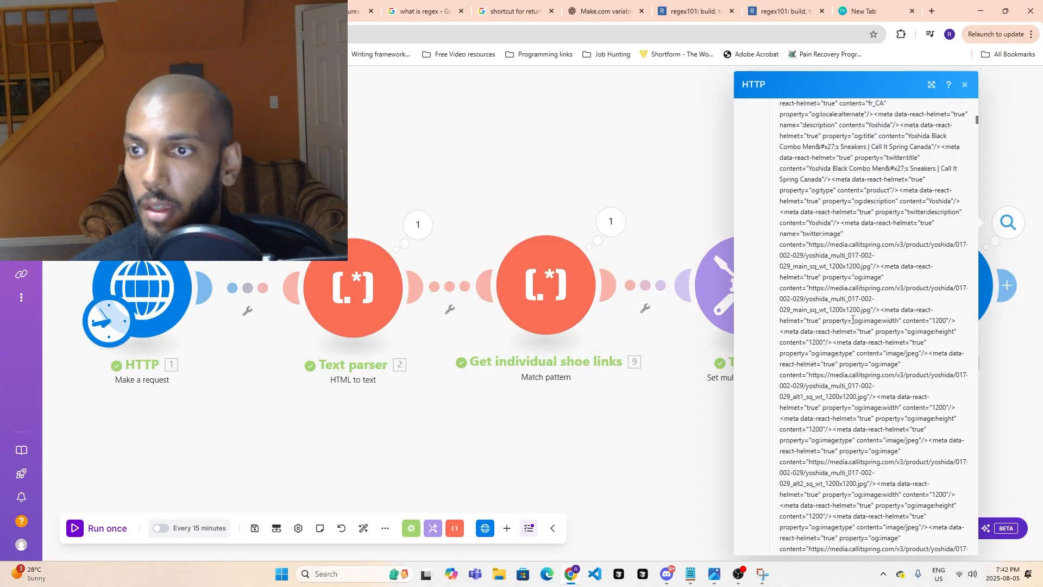
# - Read further through operation 1's returned HTML and collapse its Data
pyautogui.scroll(-6, 826, 417)
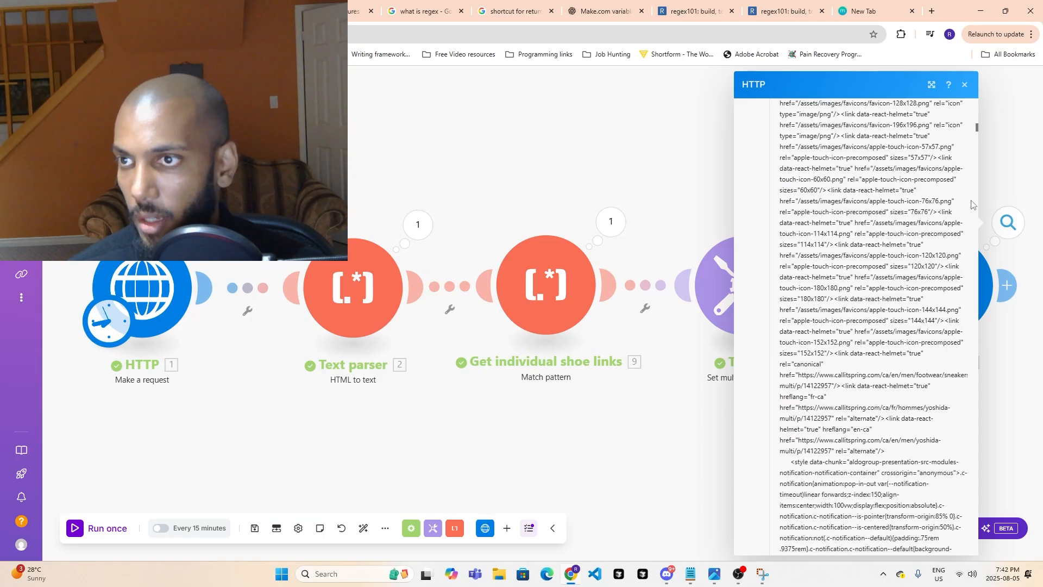
pyautogui.scroll(10, 862, 275)
pyautogui.scroll(15, 862, 274)
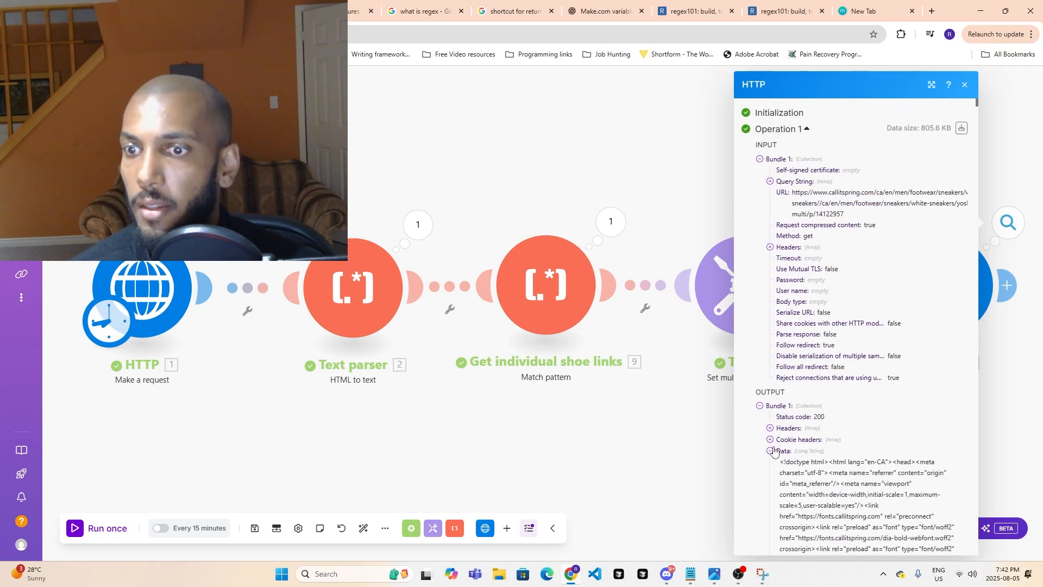
pyautogui.click(770, 451)
# - Expand operation 2 in the HTTP results and check its request URL and response status
pyautogui.scroll(-2, 807, 409)
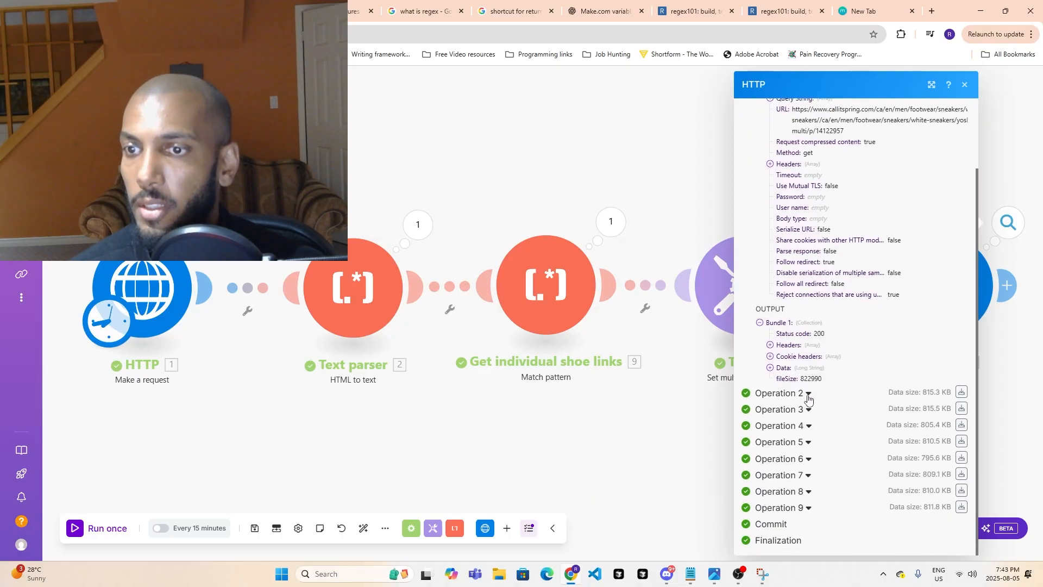
pyautogui.click(807, 393)
pyautogui.scroll(-5, 826, 380)
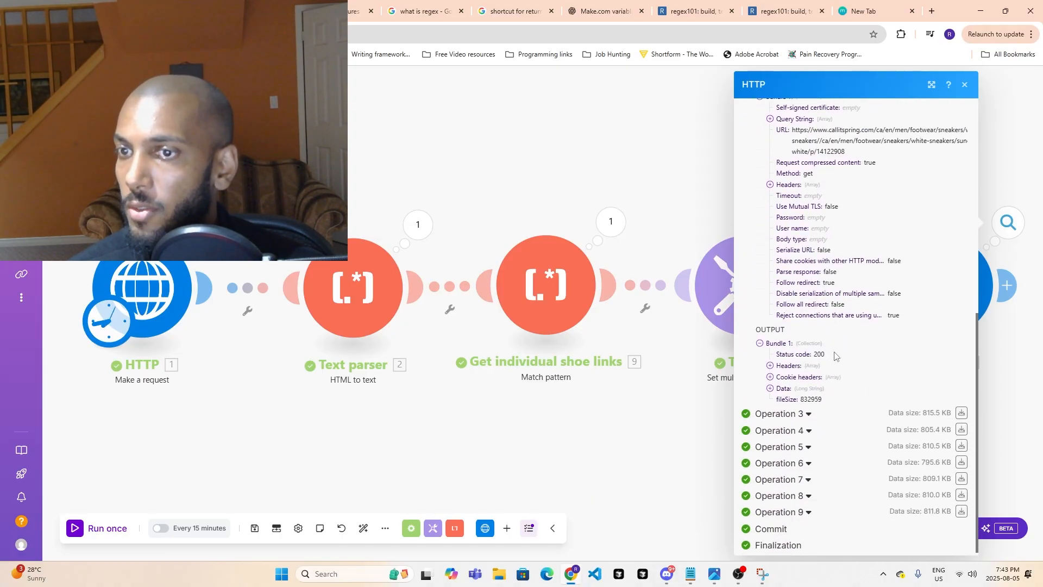
pyautogui.scroll(3, 835, 355)
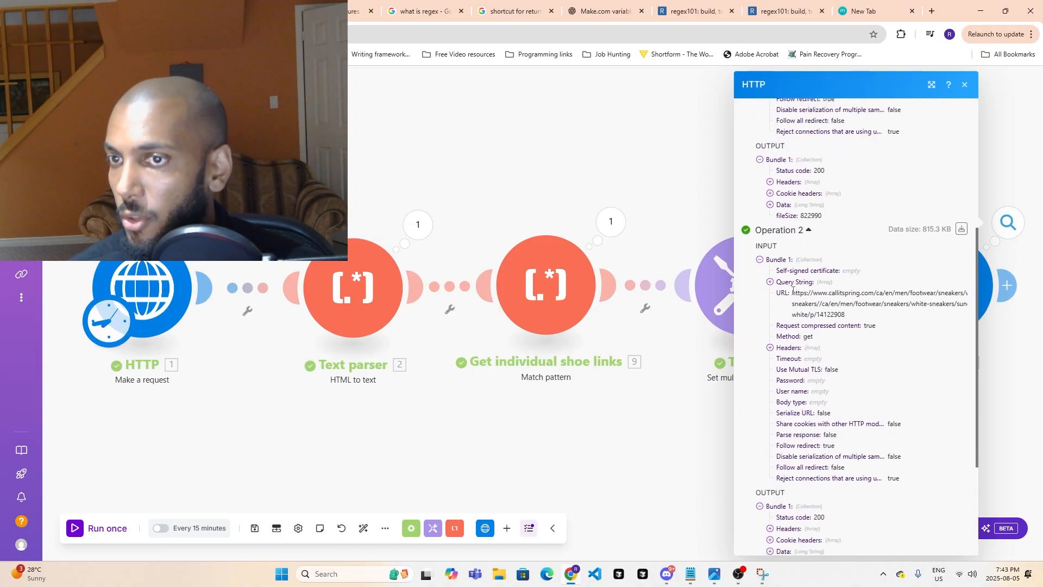
# - Copy operation 2's request URL and open it in the Yoshida product page's browser tab
pyautogui.moveTo(821, 298); pyautogui.dragTo(846, 317)
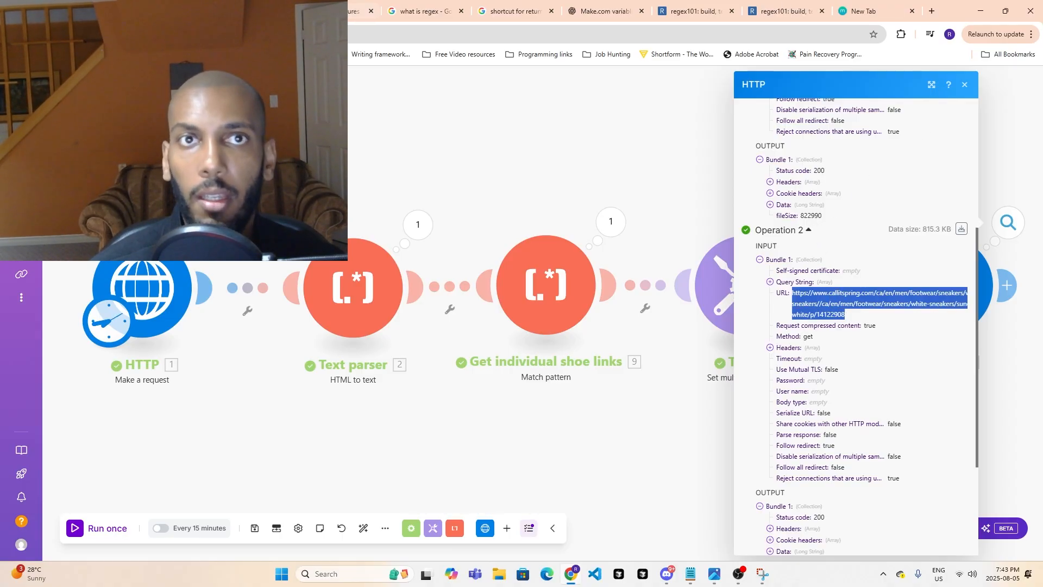
pyautogui.click(248, 10)
pyautogui.click(261, 34)
pyautogui.write('https://www.callitspring.com/ca/en/men/footwear/sneakers/white-sneakers//ca/en/men/footwear/sneakers/white-sneakers/sunda-white/p/14122908')
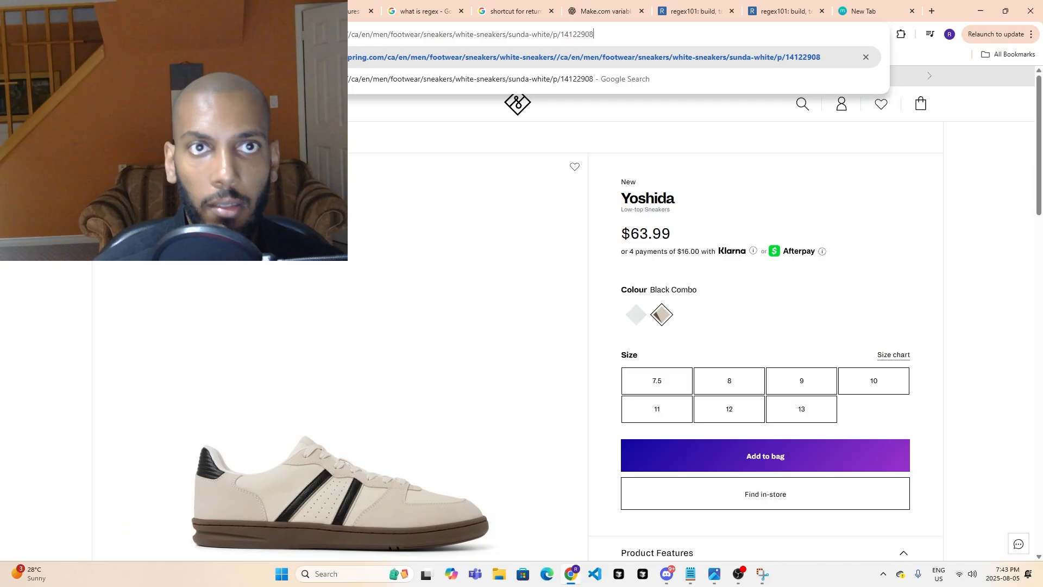
pyautogui.press('Return')
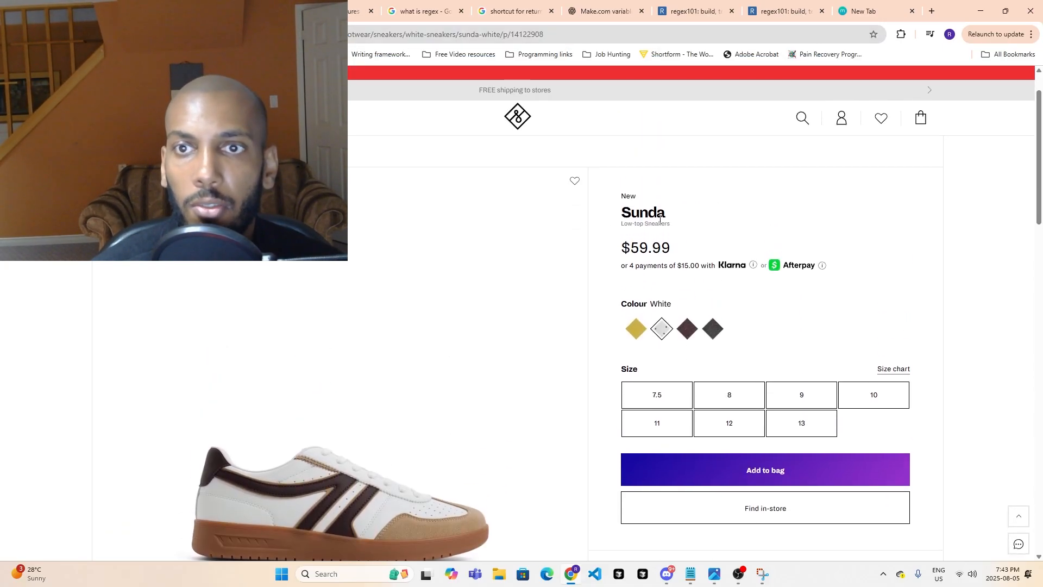
# - Copy operation 1's request URL and open it in the browser tab holding the Chrome DevTools documentation
pyautogui.click(159, 10)
pyautogui.scroll(5, 841, 350)
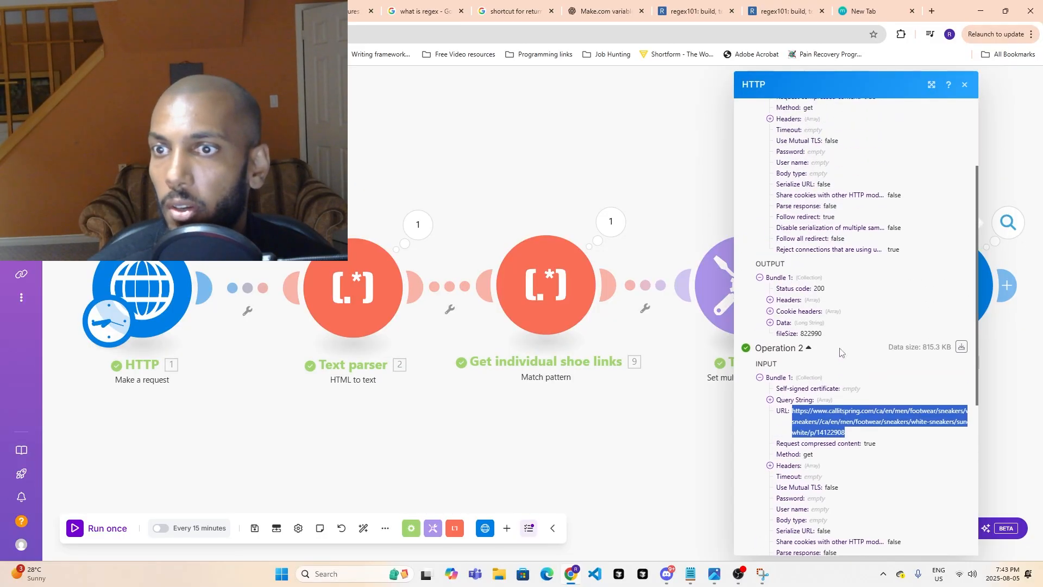
pyautogui.moveTo(792, 196); pyautogui.dragTo(848, 216)
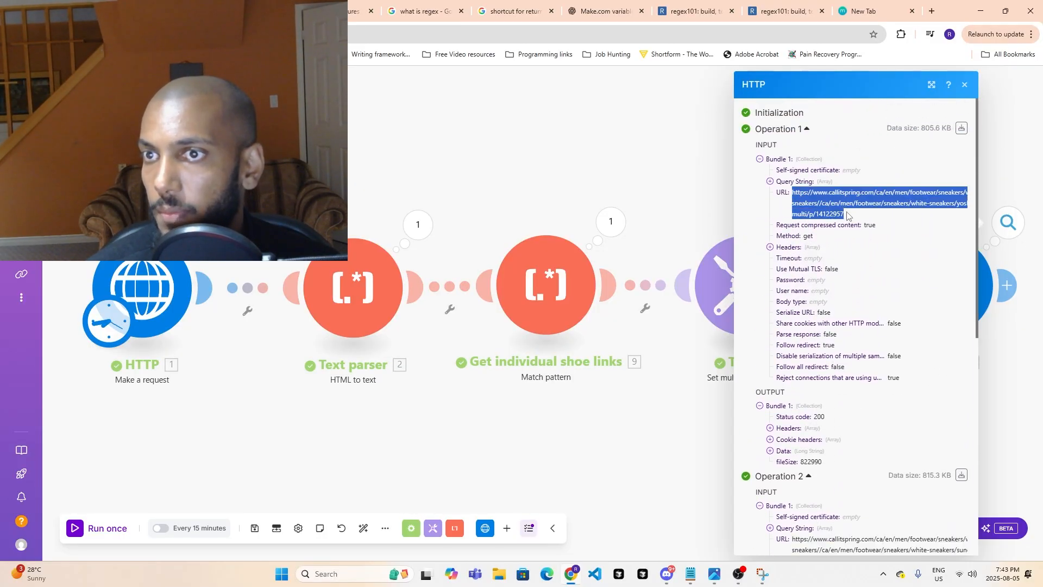
pyautogui.click(245, 11)
pyautogui.click(342, 11)
pyautogui.click(358, 31)
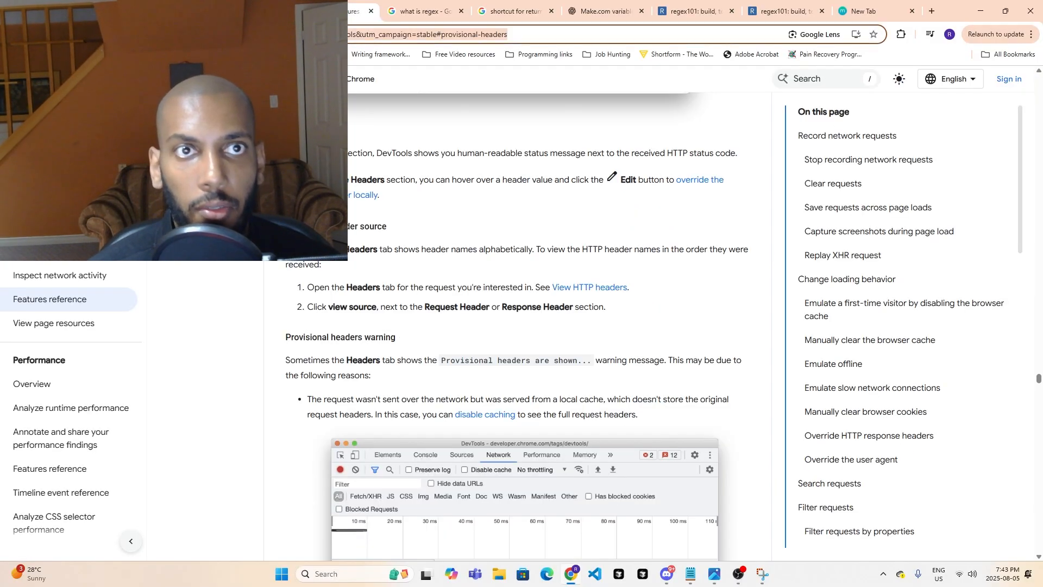
pyautogui.write('https://www.callitspring.com/ca/en/men/footwear/sneakers/white-sneakers//ca/en/men/footwear/sneakers/white-sneakers/yoshida-multi/p/14122957')
pyautogui.press('Return')
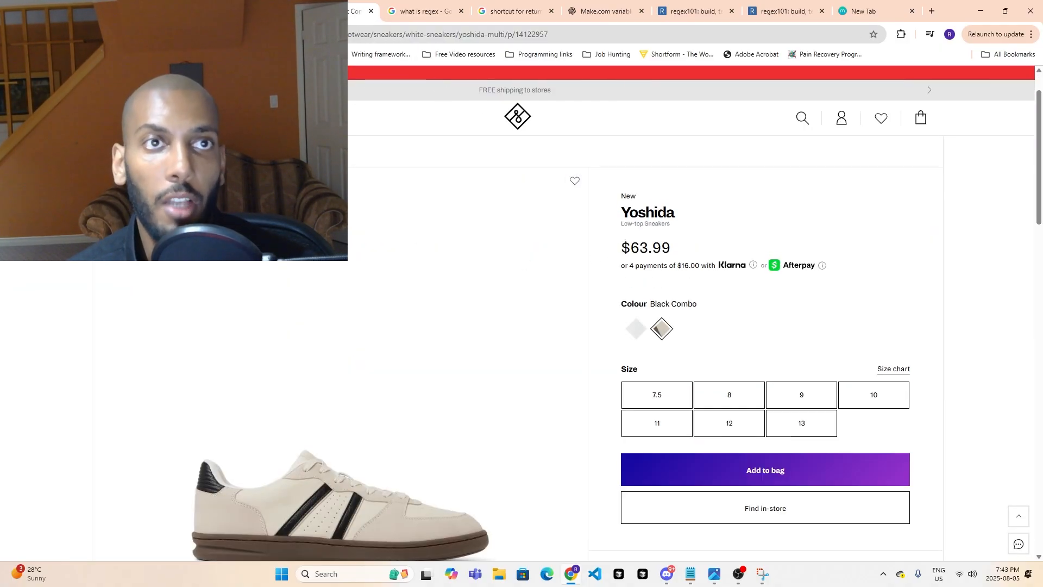
# - Compare the Sunda and Yoshida product pages opened from the request URLs and return to the scenario
pyautogui.click(245, 10)
pyautogui.click(334, 10)
pyautogui.click(245, 11)
pyautogui.click(155, 11)
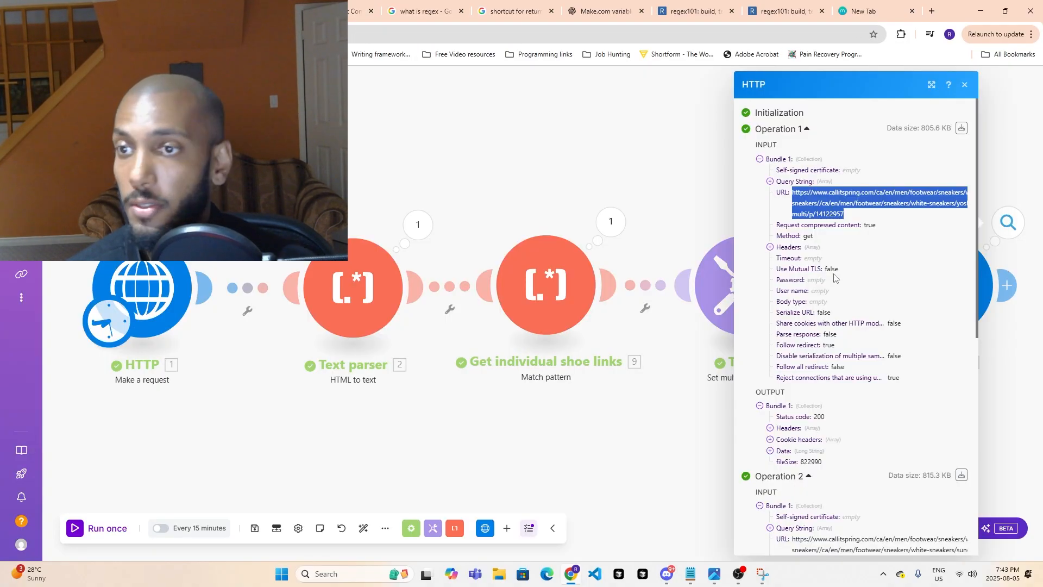
# - Collapse the details of operations 2 and 1 in the last HTTP module's run results
pyautogui.scroll(-3, 834, 278)
pyautogui.scroll(-2, 773, 342)
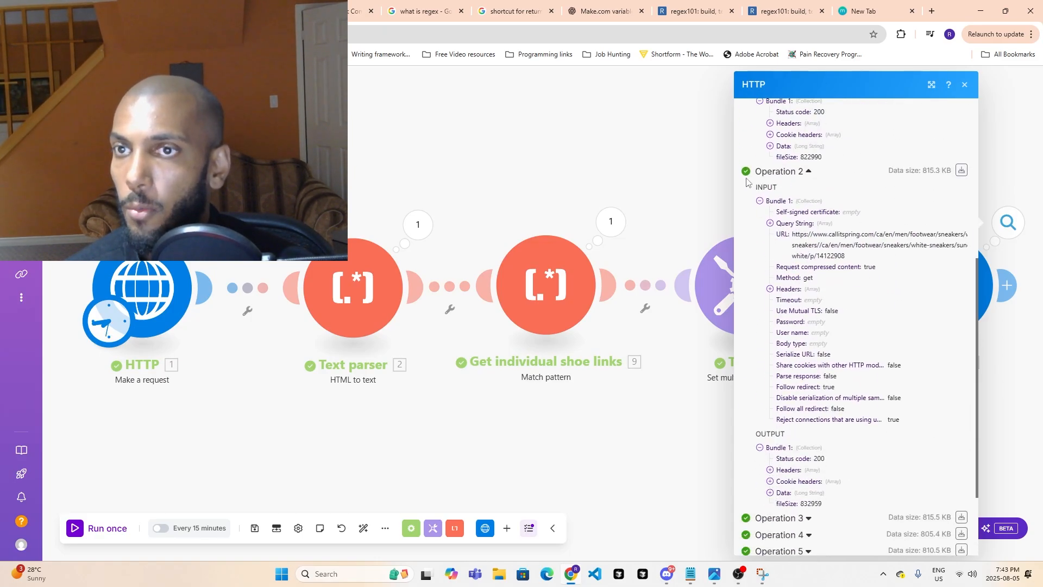
pyautogui.scroll(5, 780, 175)
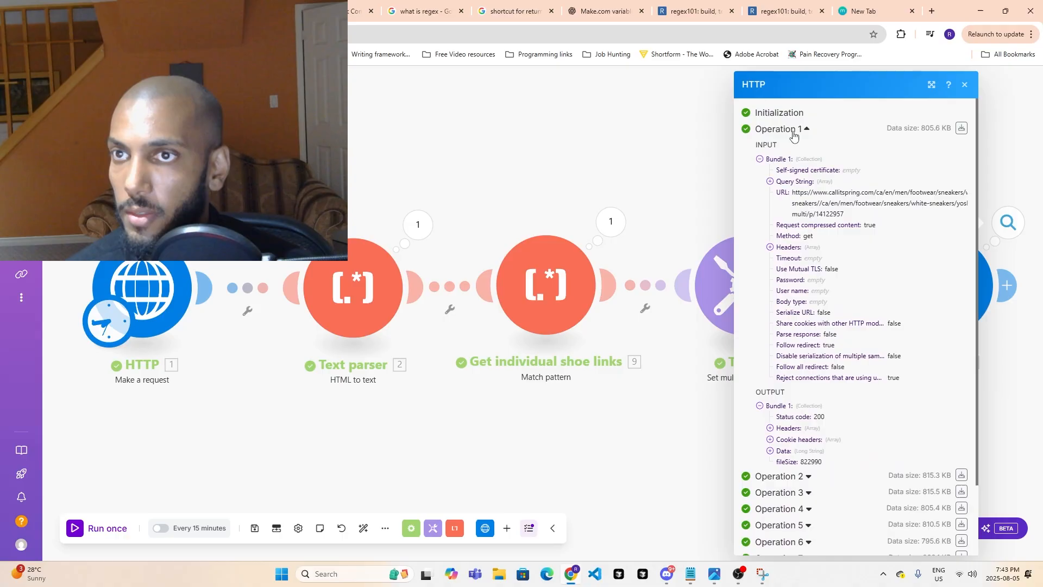
pyautogui.click(793, 132)
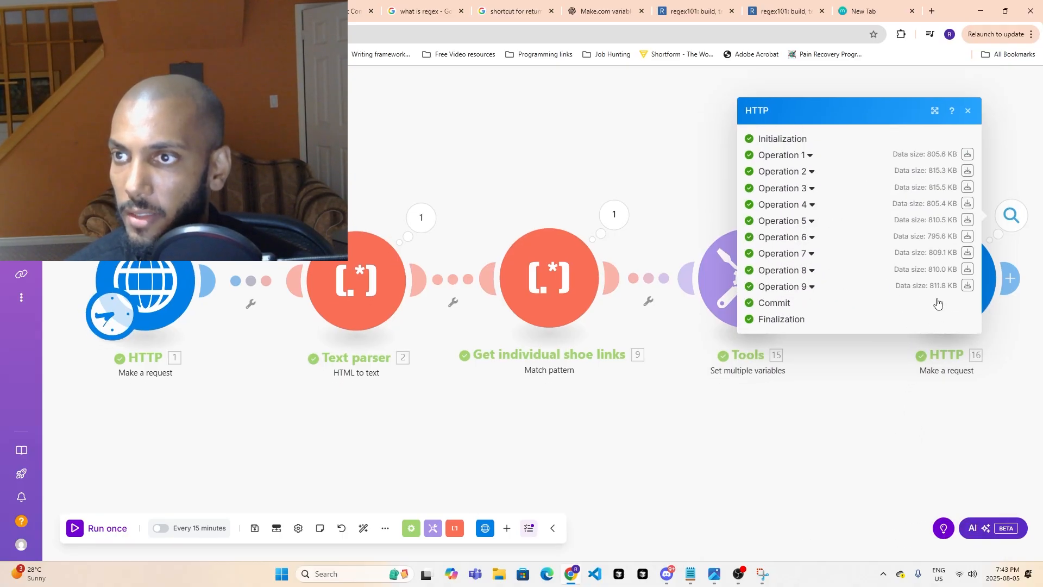
pyautogui.click(967, 111)
pyautogui.moveTo(850, 431); pyautogui.dragTo(389, 386)
pyautogui.click(546, 232)
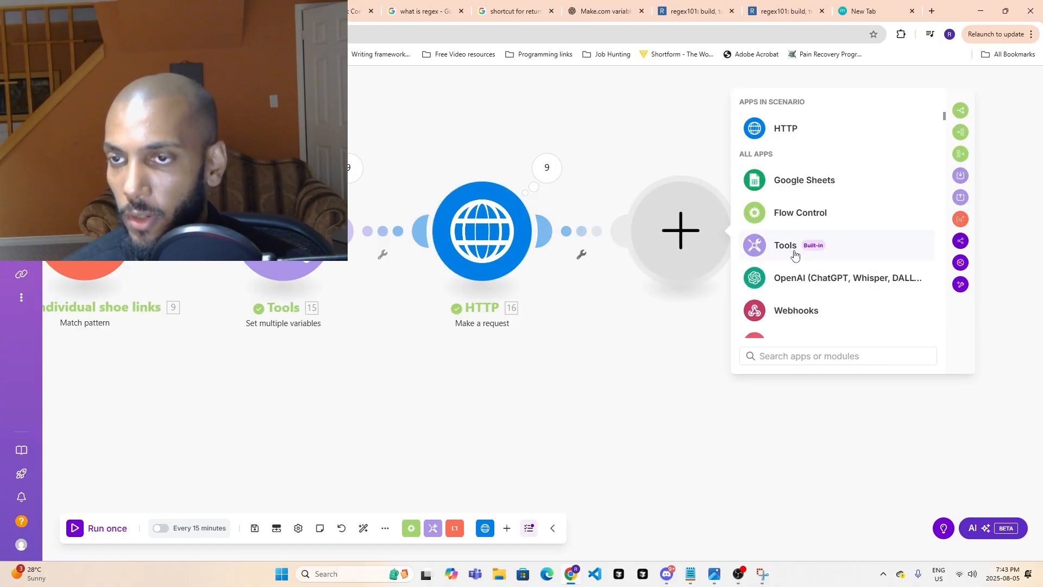
pyautogui.click(521, 412)
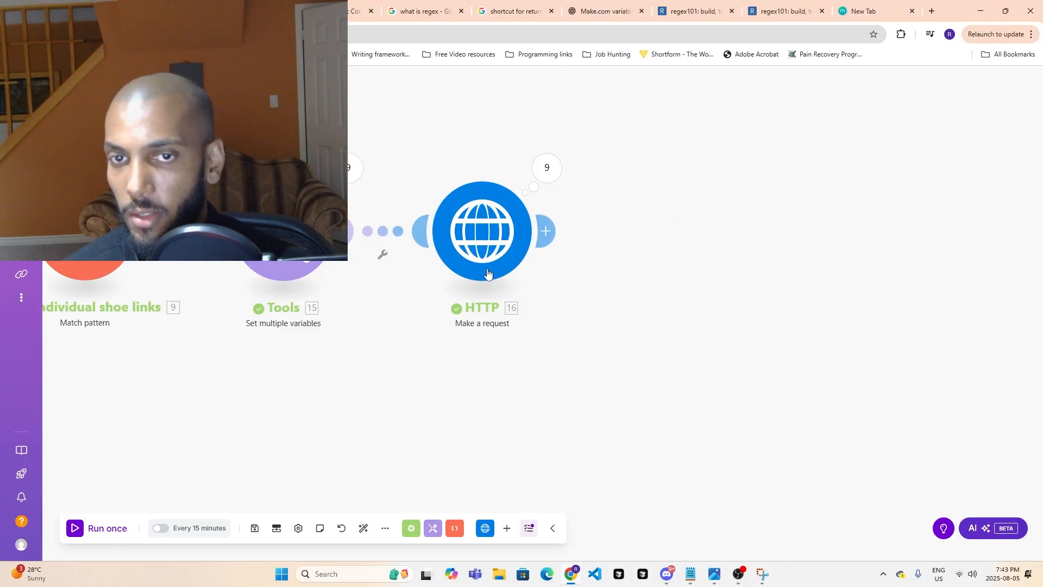
# - Rename the last HTTP module as "Request for individual urls" and auto-align the scenario's modules
pyautogui.rightClick(491, 235)
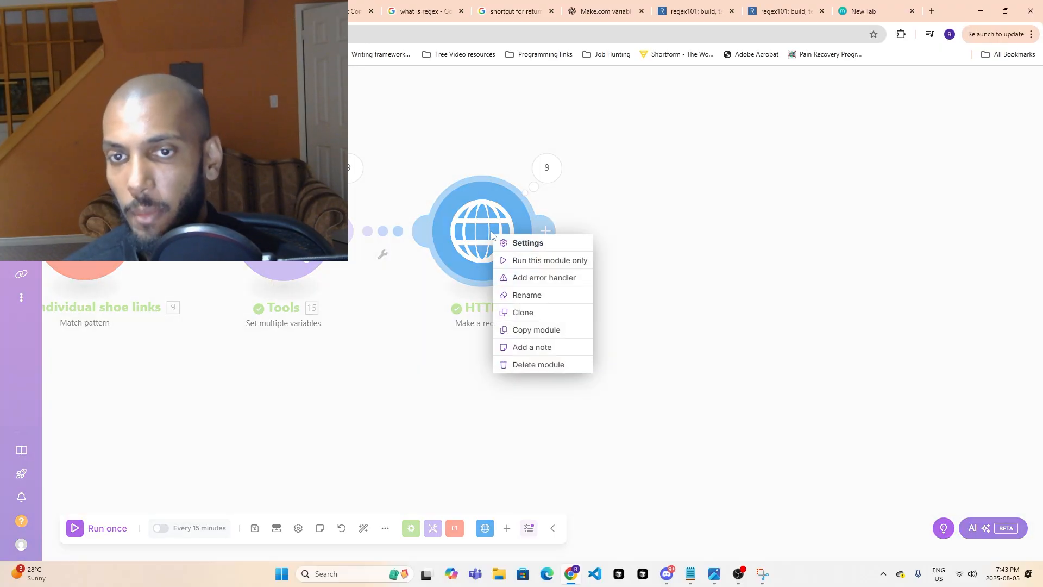
pyautogui.click(530, 294)
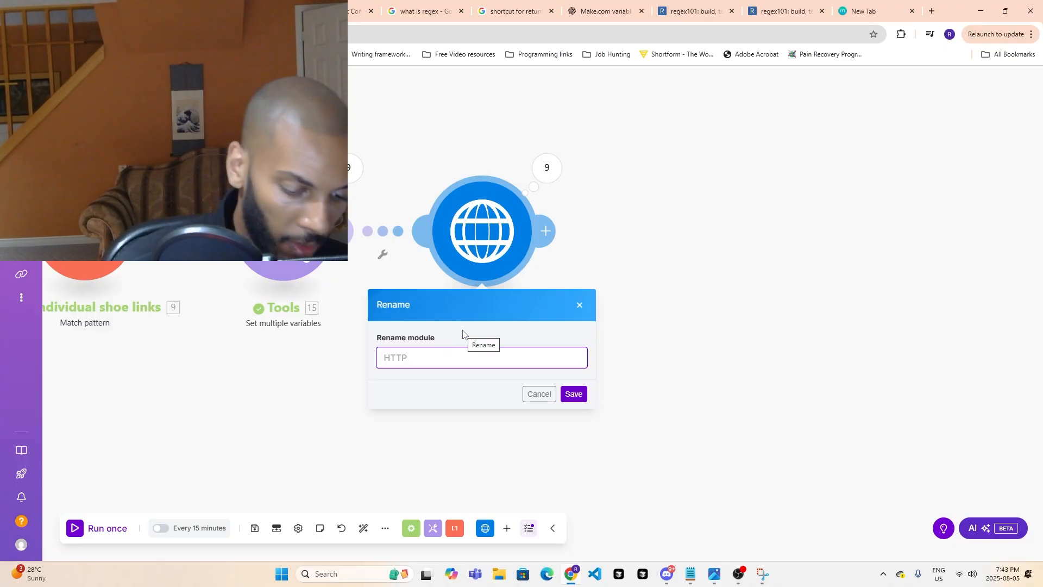
pyautogui.write('M')
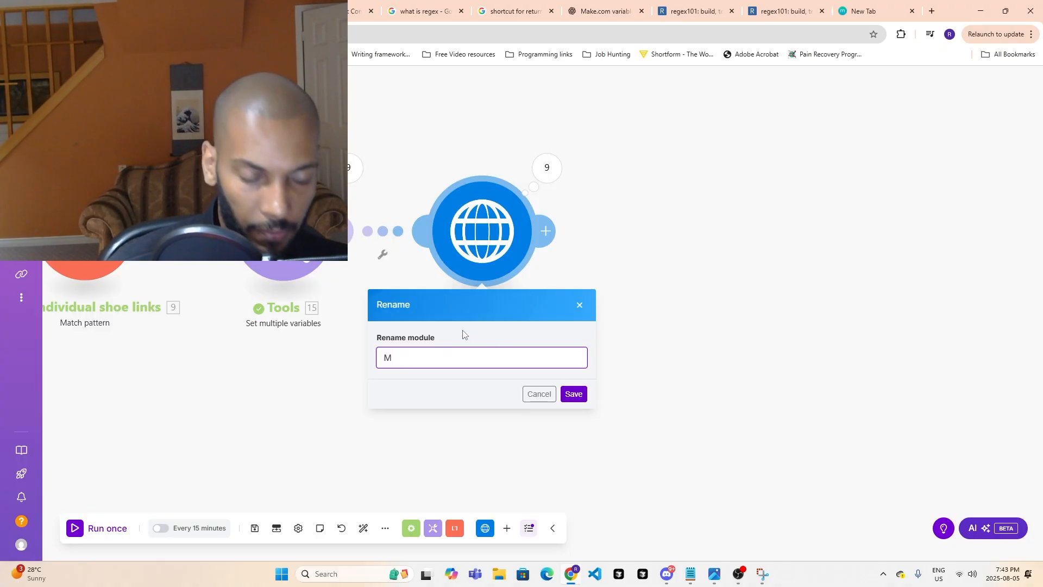
pyautogui.press('BackSpace')
pyautogui.write('r')
pyautogui.press('BackSpace')
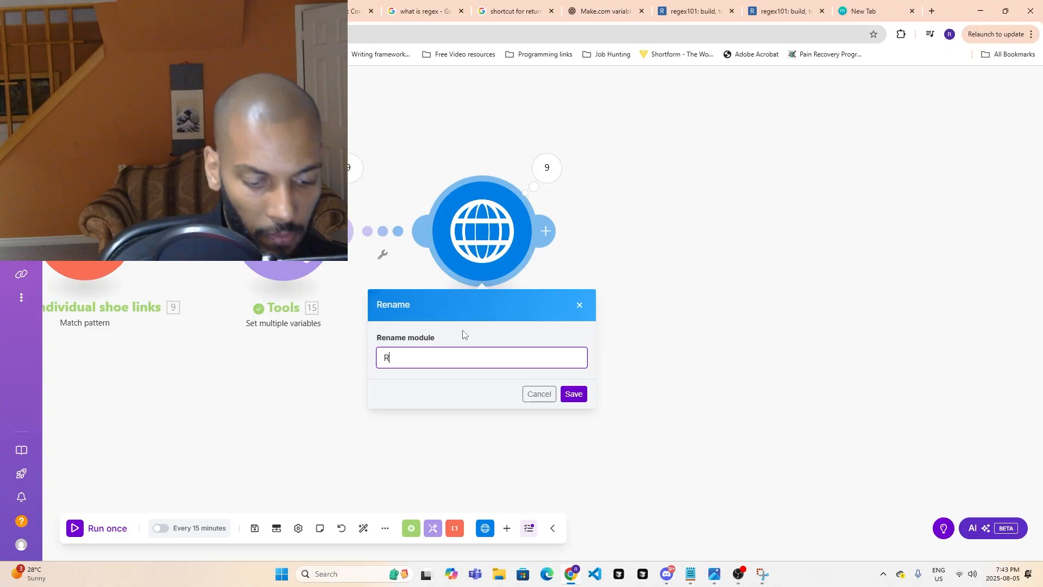
pyautogui.write('Request for individual urls')
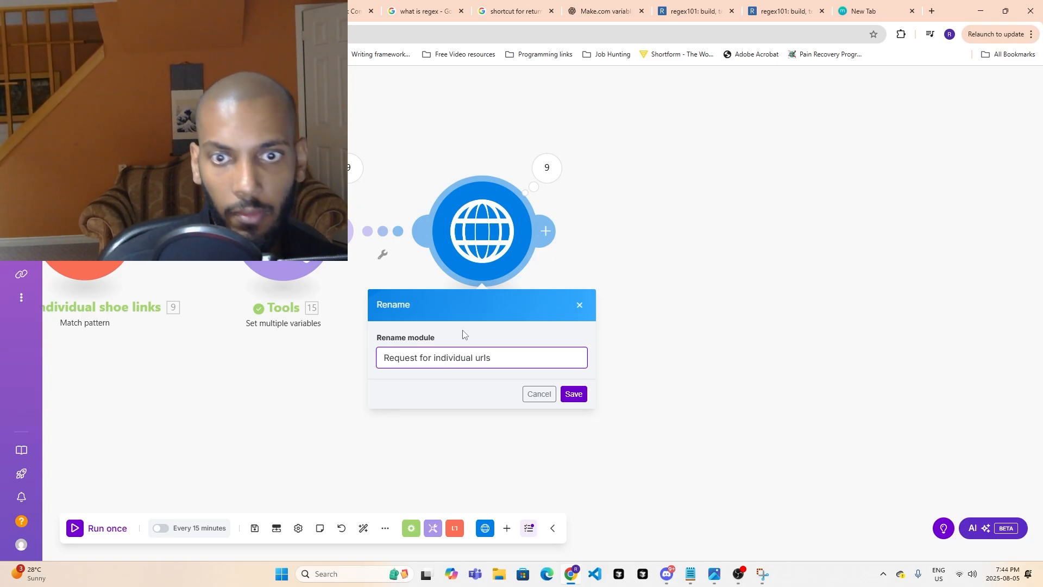
pyautogui.click(574, 394)
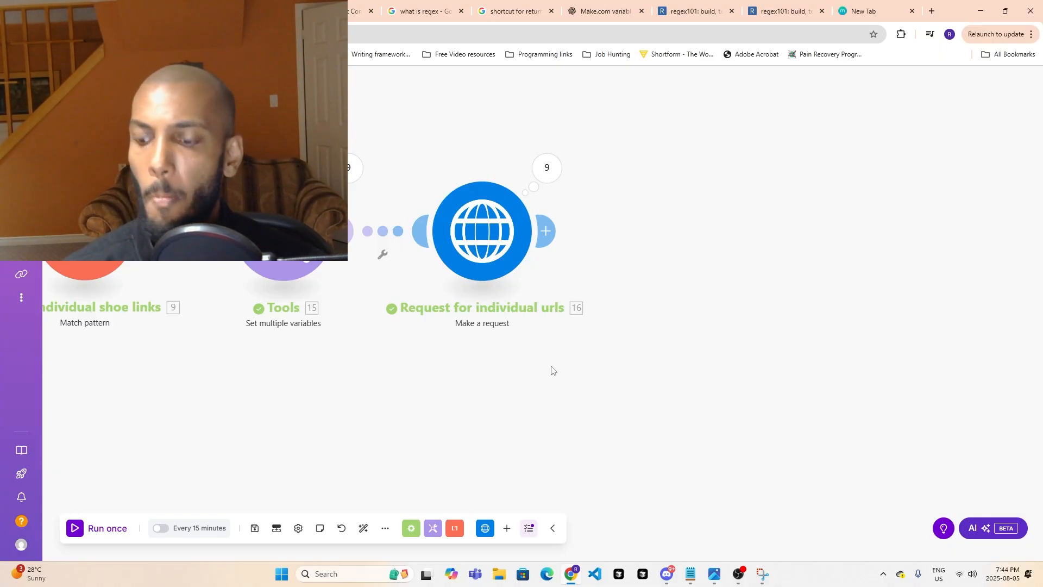
pyautogui.moveTo(459, 409); pyautogui.dragTo(851, 441)
pyautogui.click(363, 528)
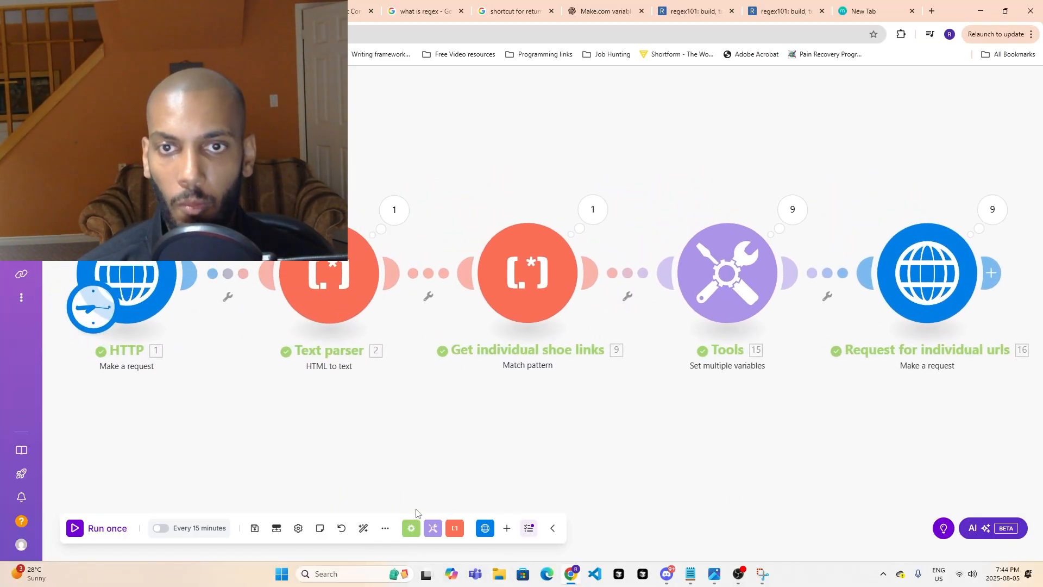
pyautogui.moveTo(729, 466); pyautogui.dragTo(293, 422)
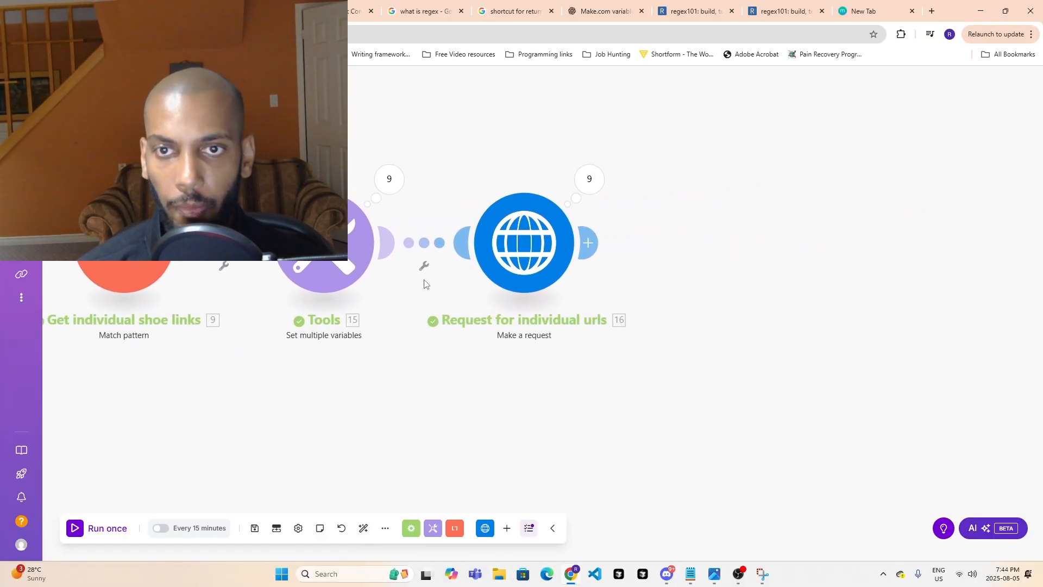
pyautogui.click(598, 245)
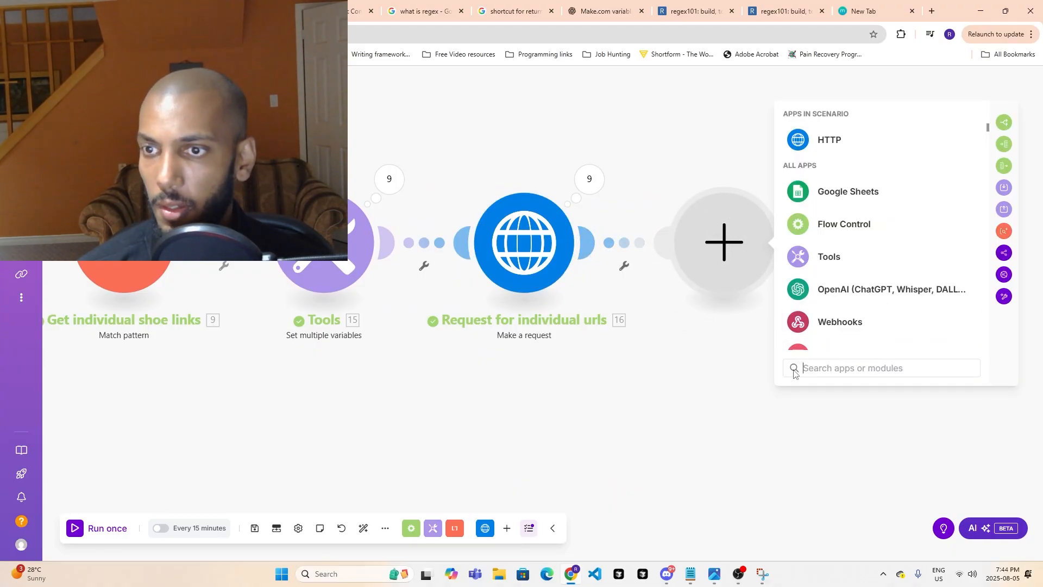
pyautogui.write('htm')
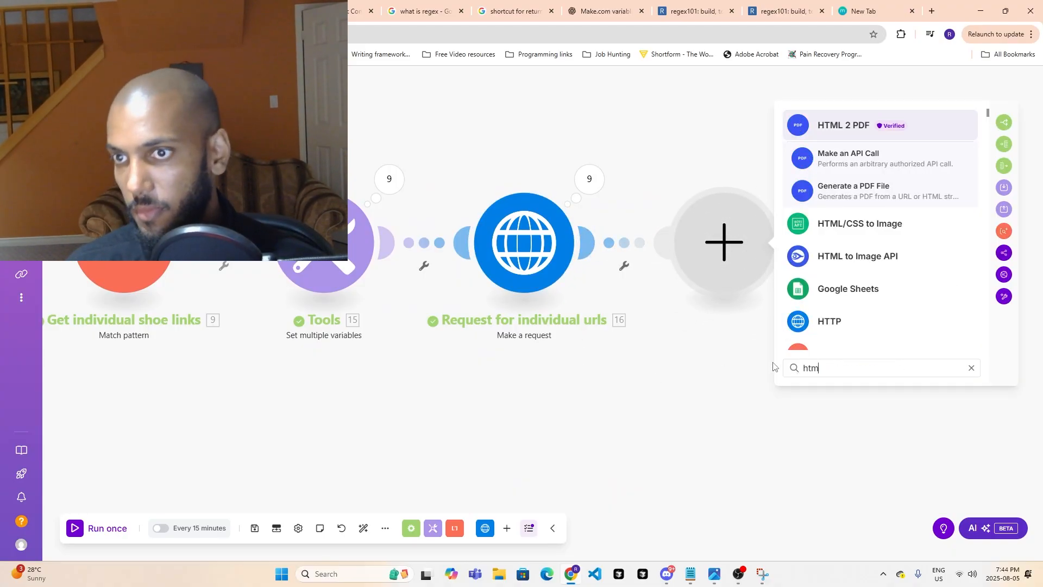
pyautogui.write('l')
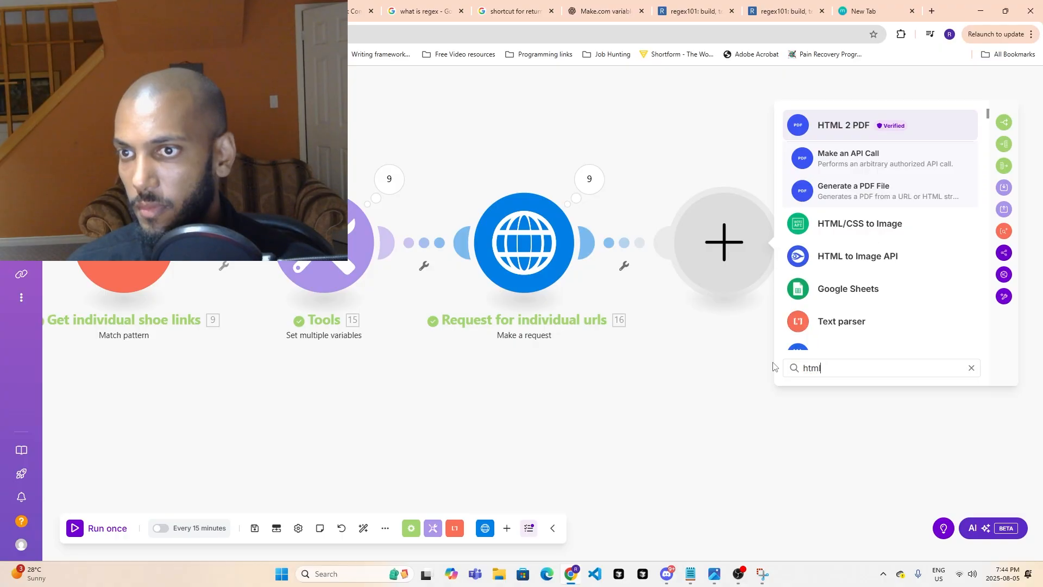
pyautogui.press('BackSpace')
pyautogui.press('BackSpace')
pyautogui.press('BackSpace')
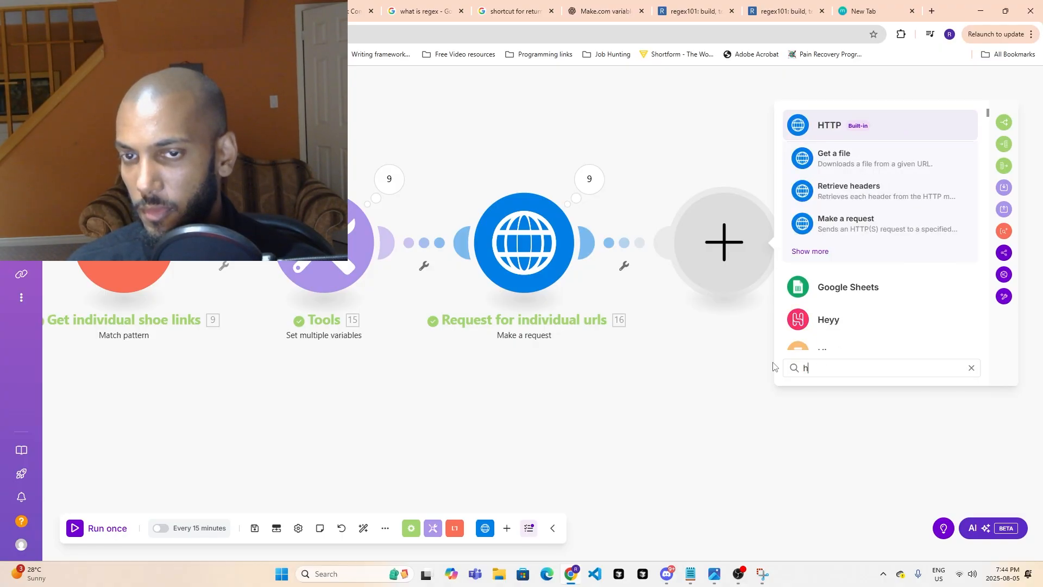
pyautogui.press('BackSpace')
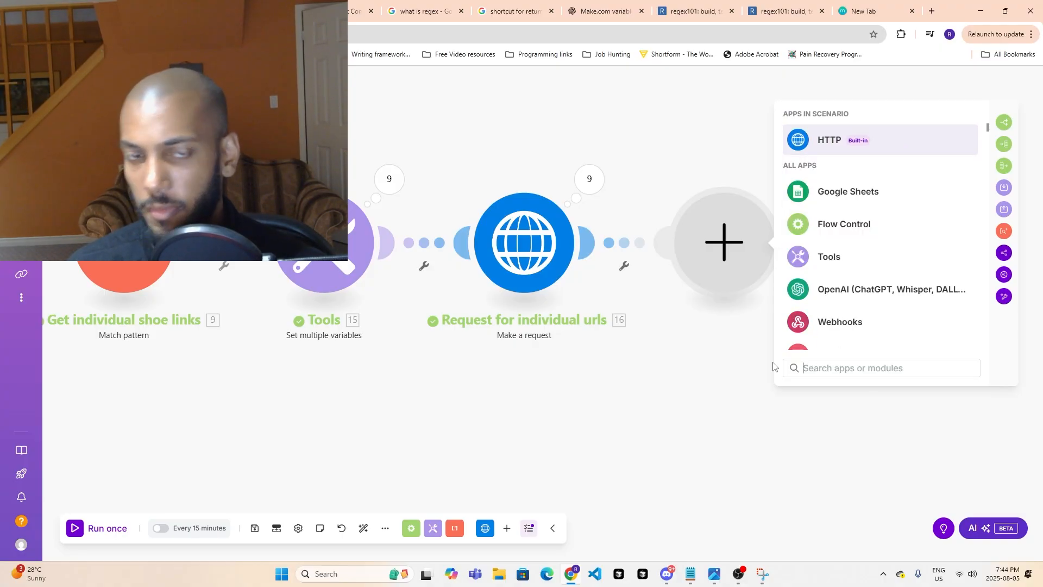
# - Add a Text parser "HTML to text" module after Request for individual urls and place it close beside that module
pyautogui.moveTo(374, 397); pyautogui.dragTo(416, 404)
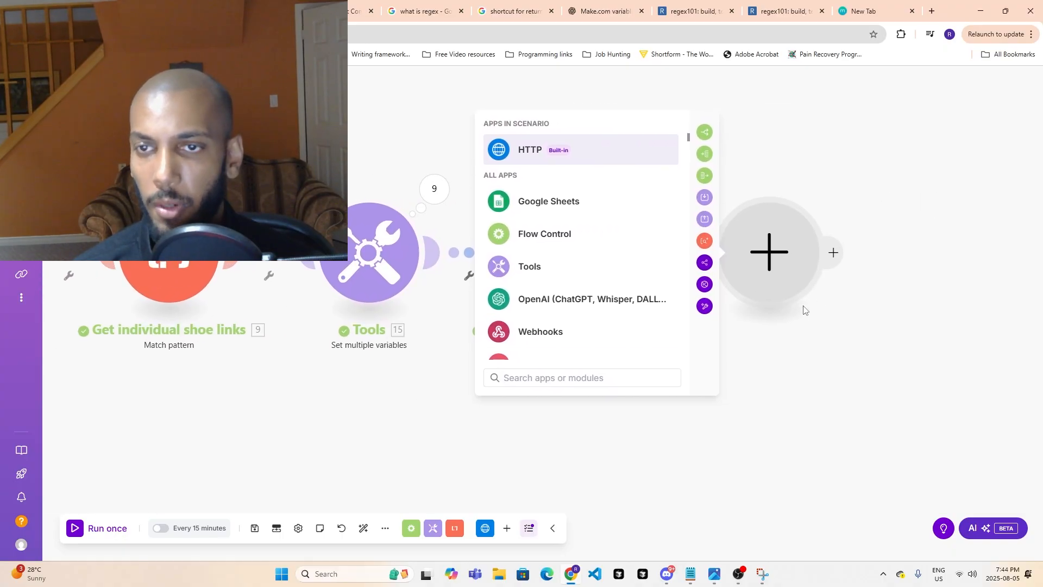
pyautogui.click(813, 250)
pyautogui.moveTo(899, 370); pyautogui.dragTo(684, 373)
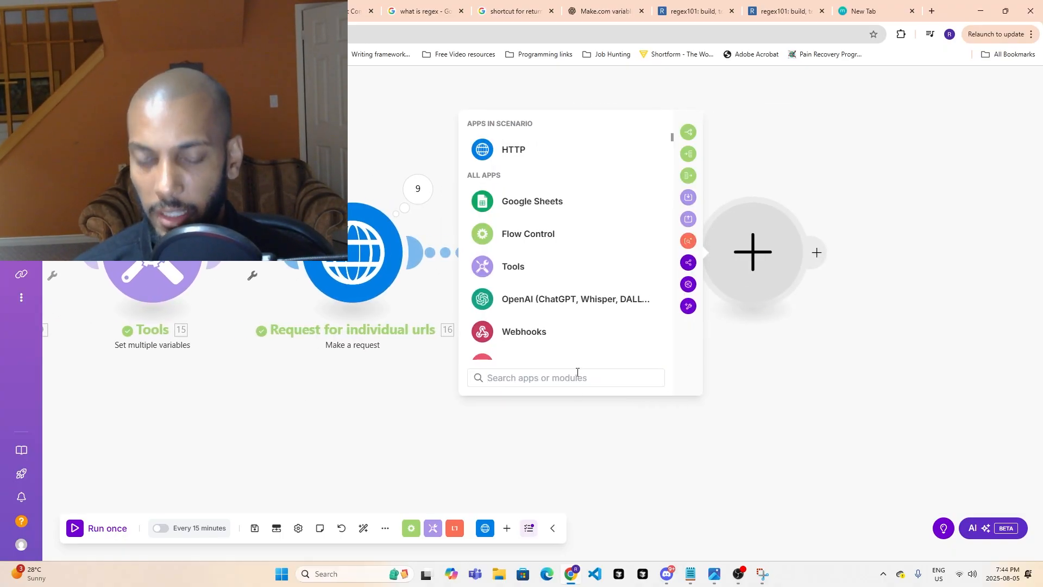
pyautogui.write('tex')
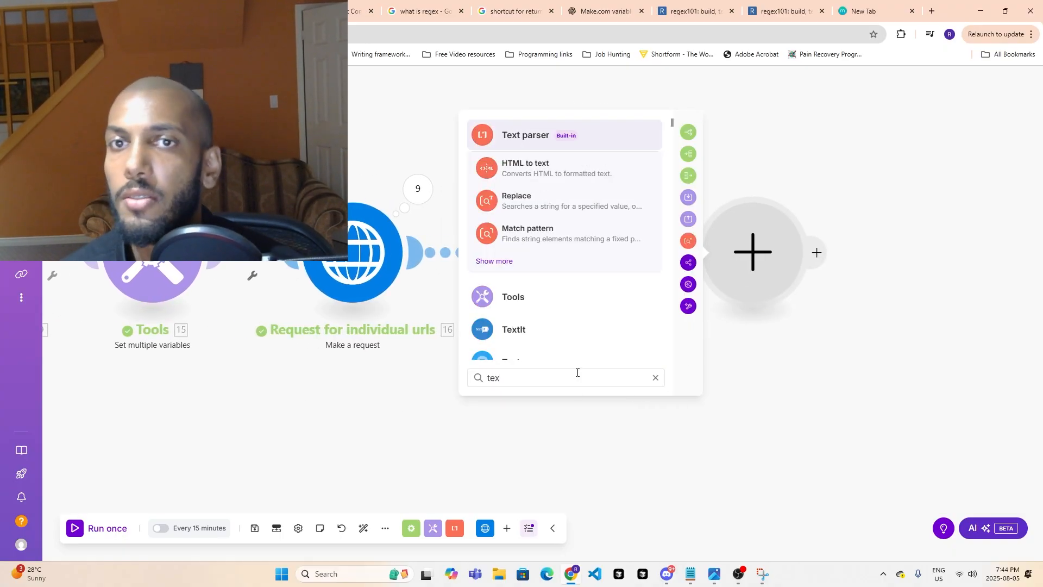
pyautogui.click(524, 163)
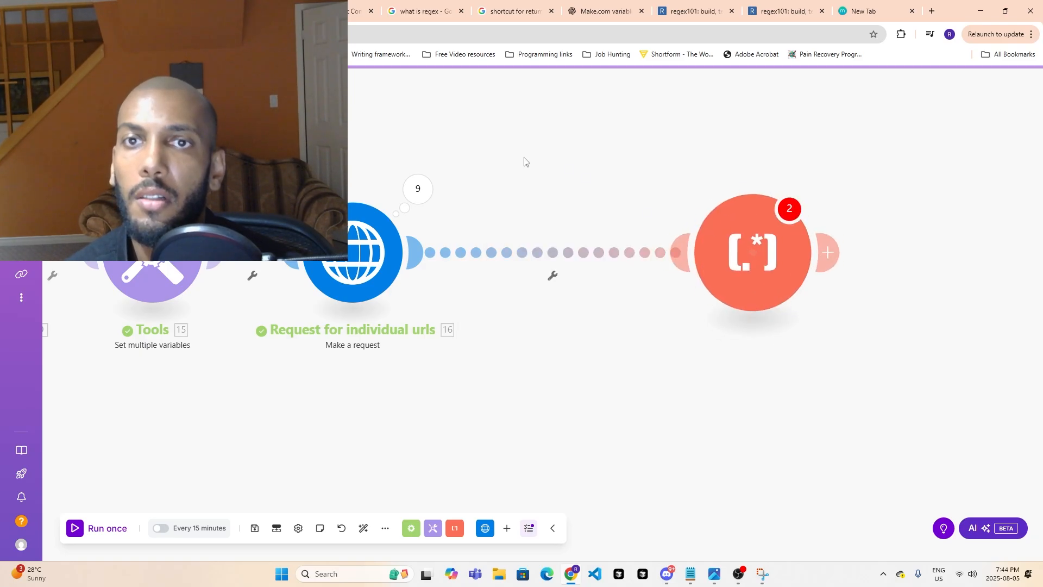
pyautogui.moveTo(618, 283); pyautogui.dragTo(584, 277)
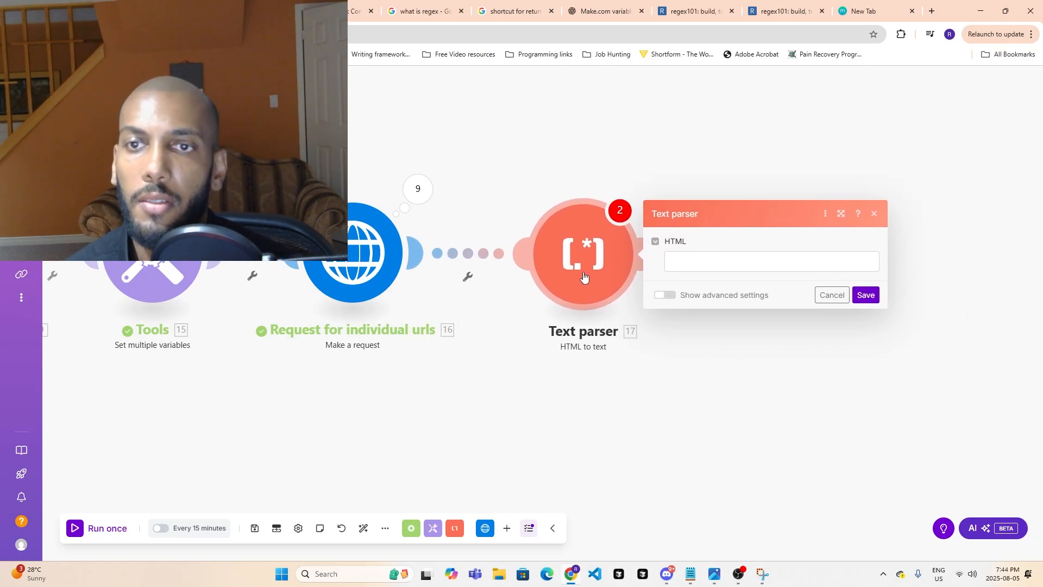
# - Map the new Text parser's HTML to the Data output of Request for individual urls, save it, and run the scenario once
pyautogui.click(706, 264)
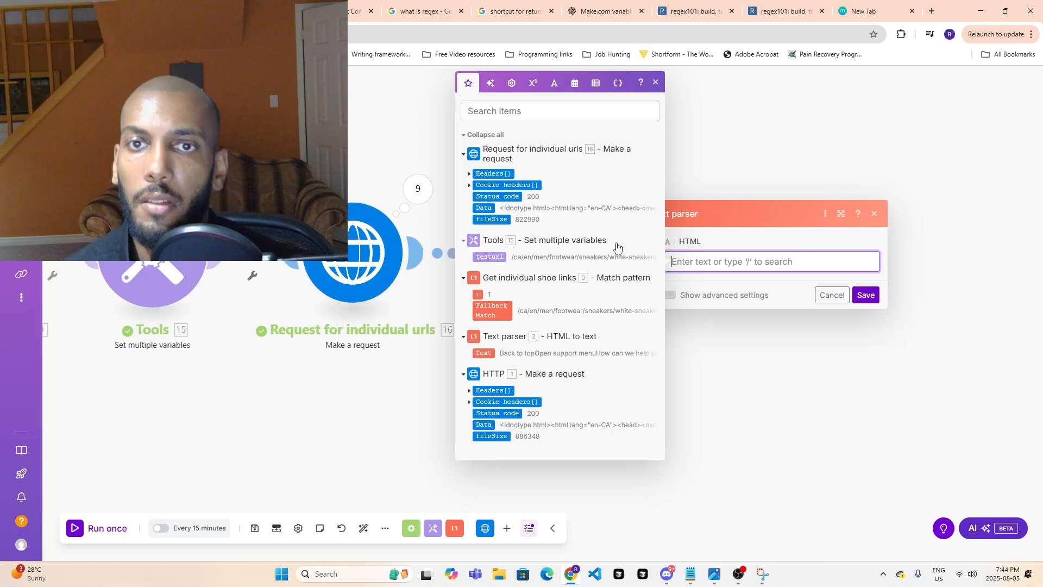
pyautogui.click(478, 208)
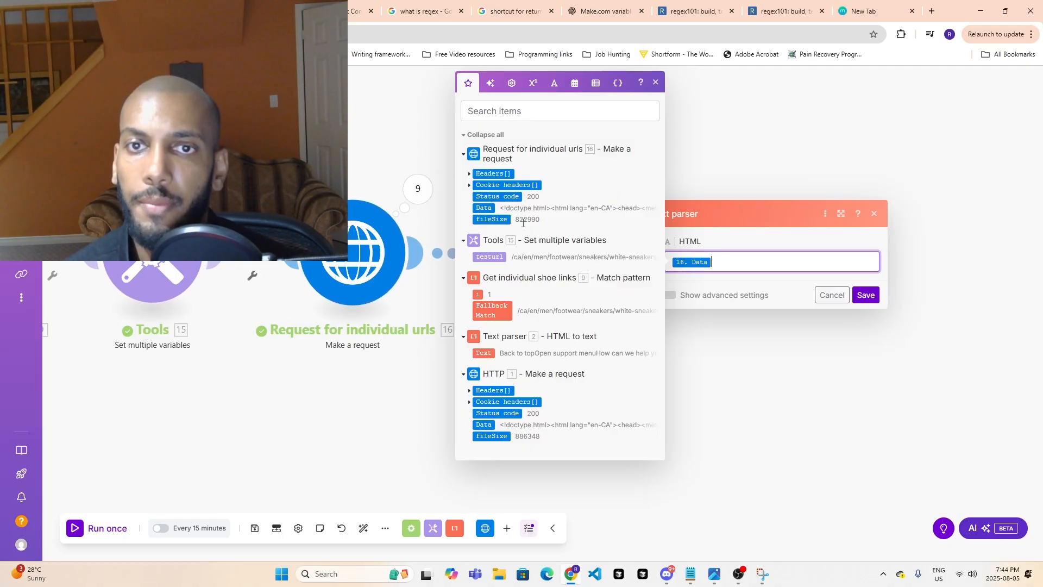
pyautogui.click(866, 295)
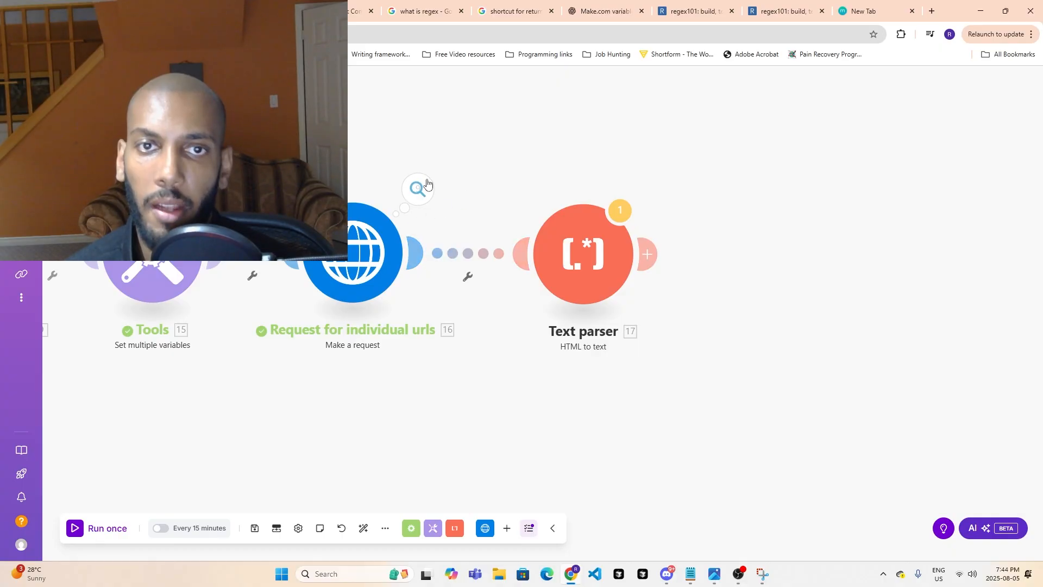
pyautogui.click(105, 528)
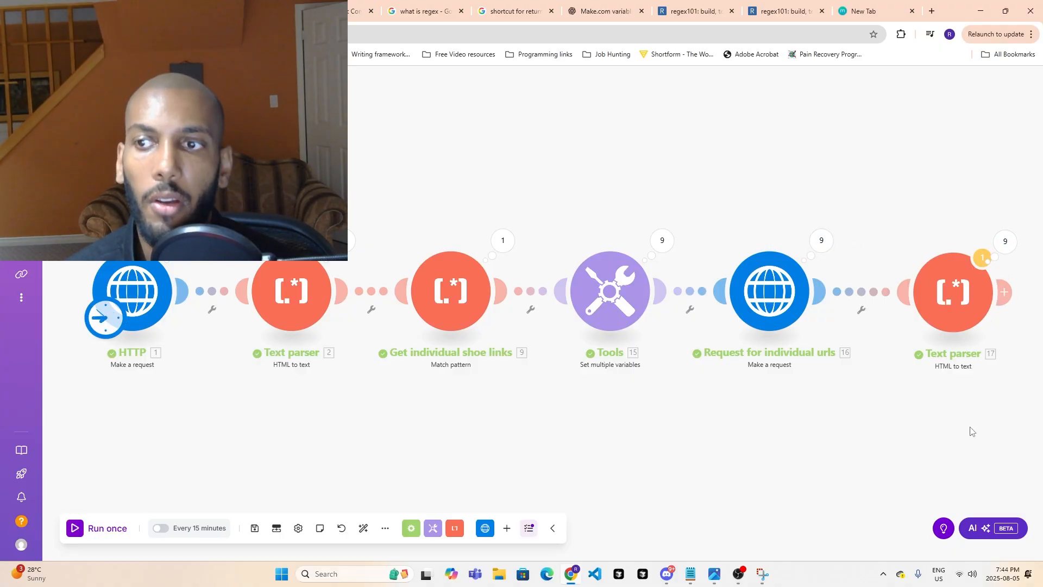
# - Open the last Text parser's run results and expand operation 9's output text
pyautogui.moveTo(971, 430); pyautogui.dragTo(701, 406)
pyautogui.click(733, 225)
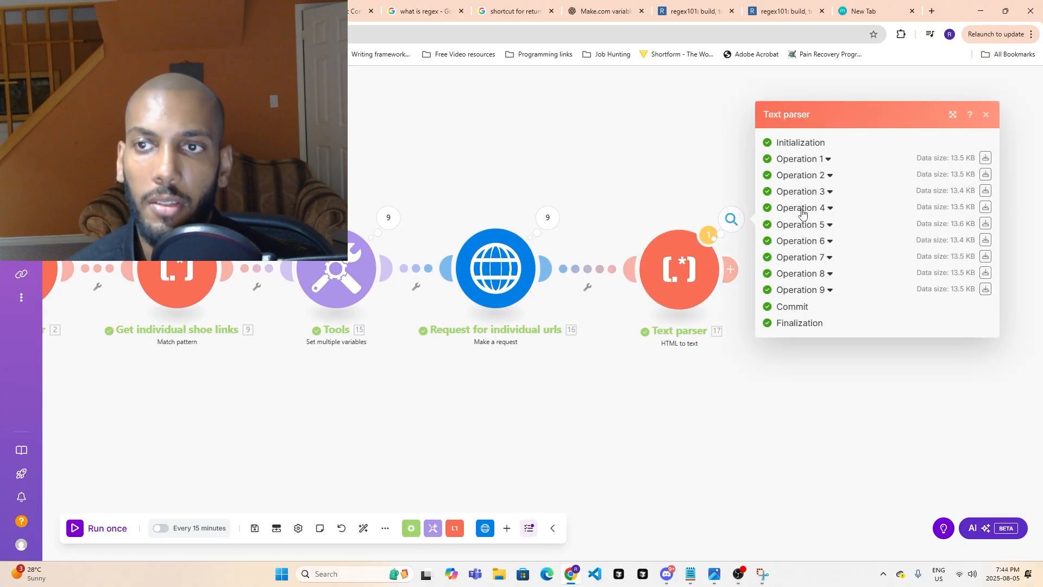
pyautogui.click(830, 290)
pyautogui.click(790, 361)
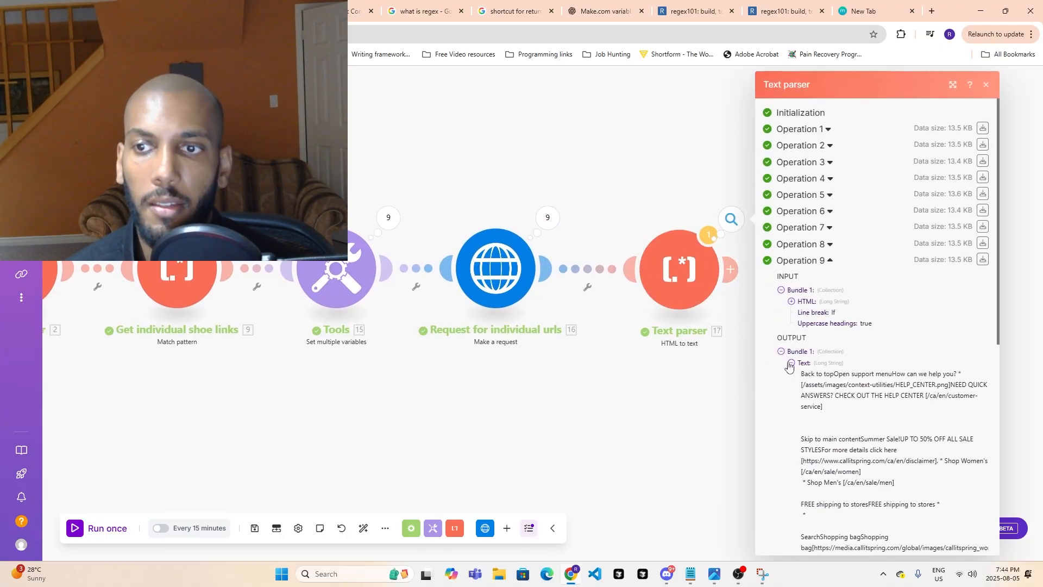
# - Examine operation 9's output text for the product's name, sale price, regular price, colours and sizes
pyautogui.scroll(-4, 858, 427)
pyautogui.scroll(-15, 869, 391)
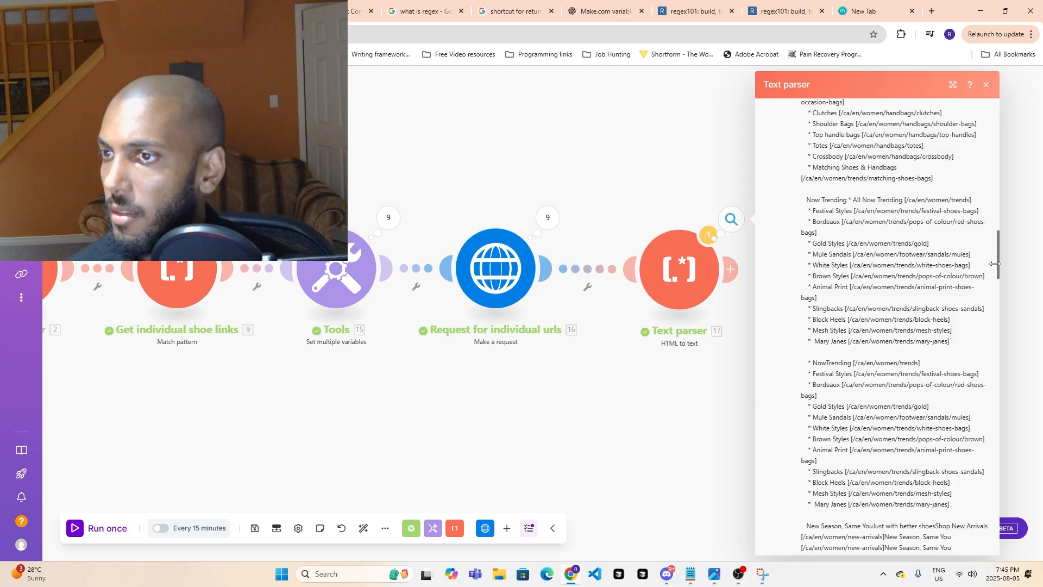
pyautogui.scroll(-15, 877, 373)
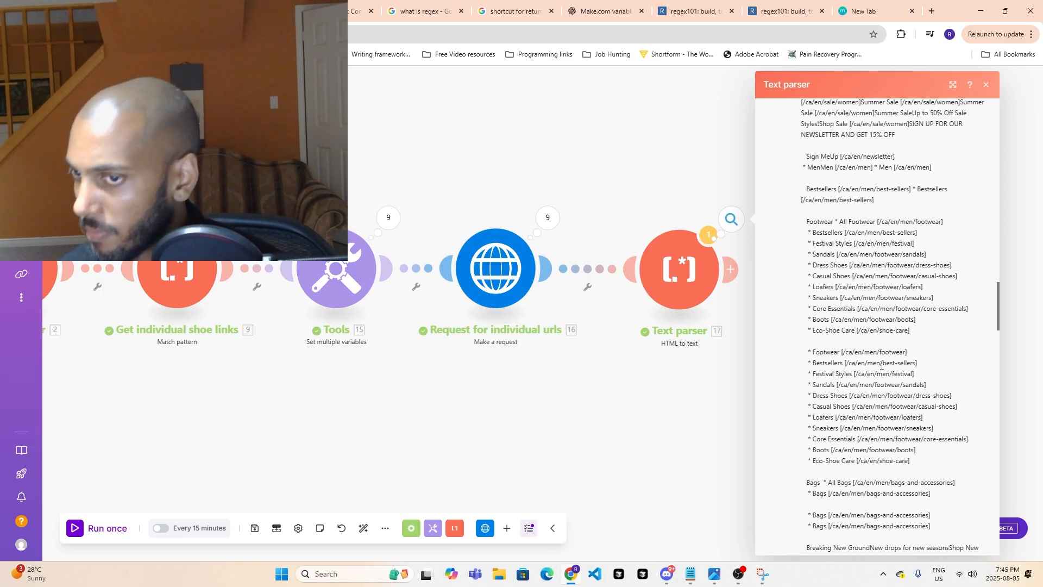
pyautogui.scroll(-15, 877, 373)
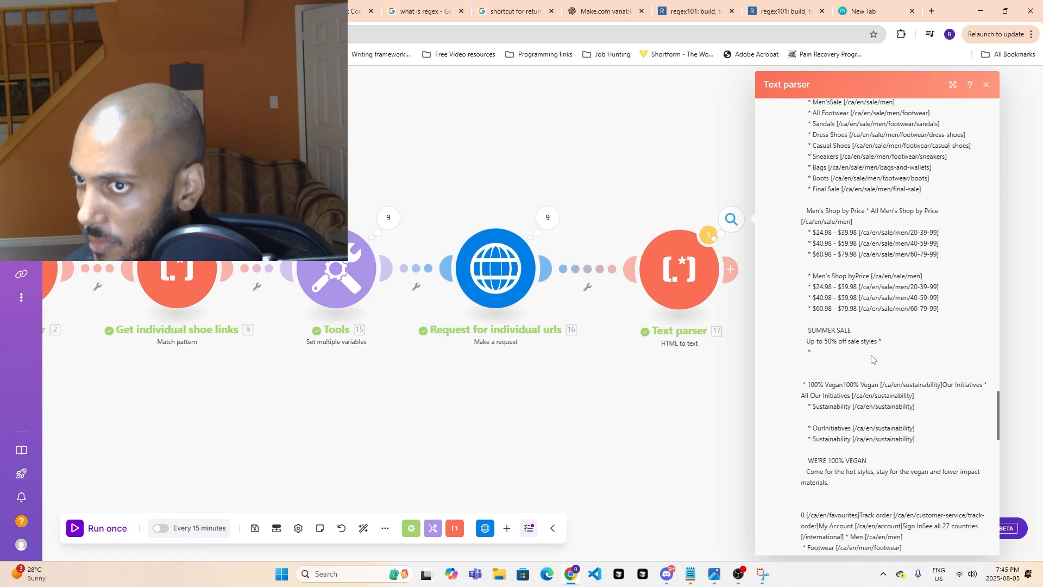
pyautogui.scroll(-15, 872, 350)
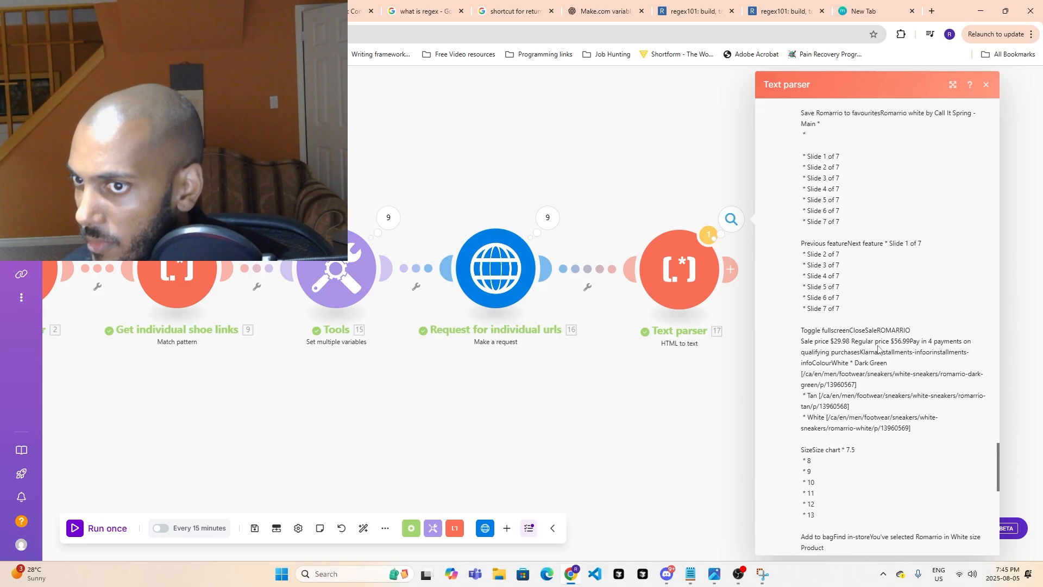
pyautogui.scroll(-2, 880, 350)
pyautogui.scroll(6, 886, 344)
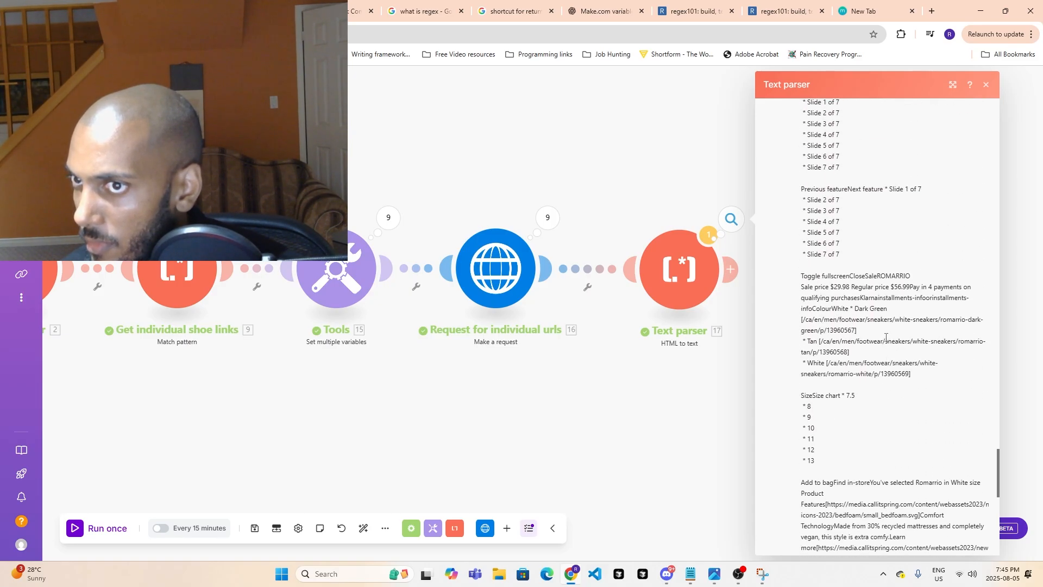
pyautogui.scroll(3, 885, 338)
pyautogui.scroll(6, 884, 340)
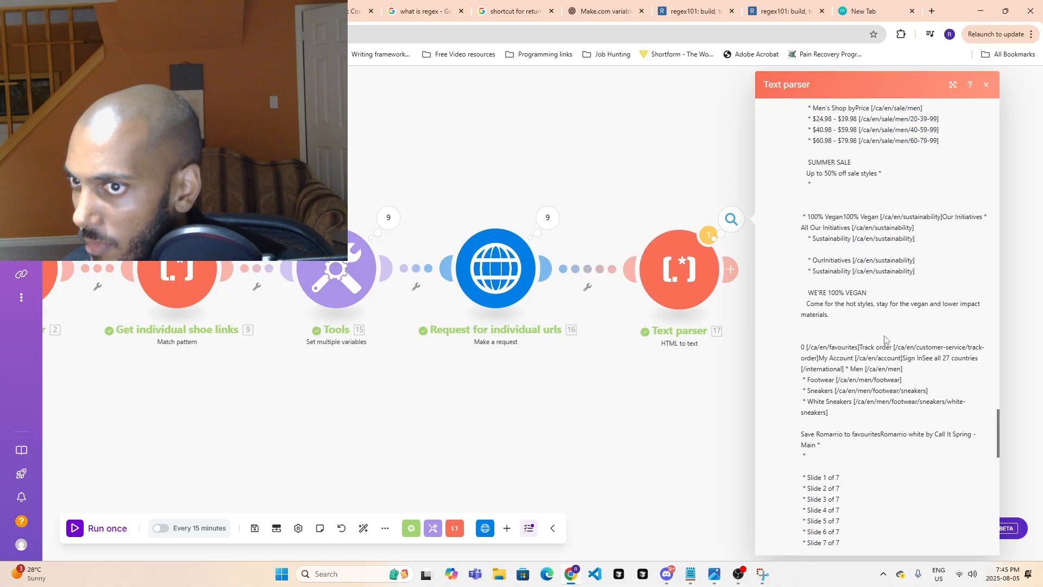
pyautogui.scroll(3, 884, 333)
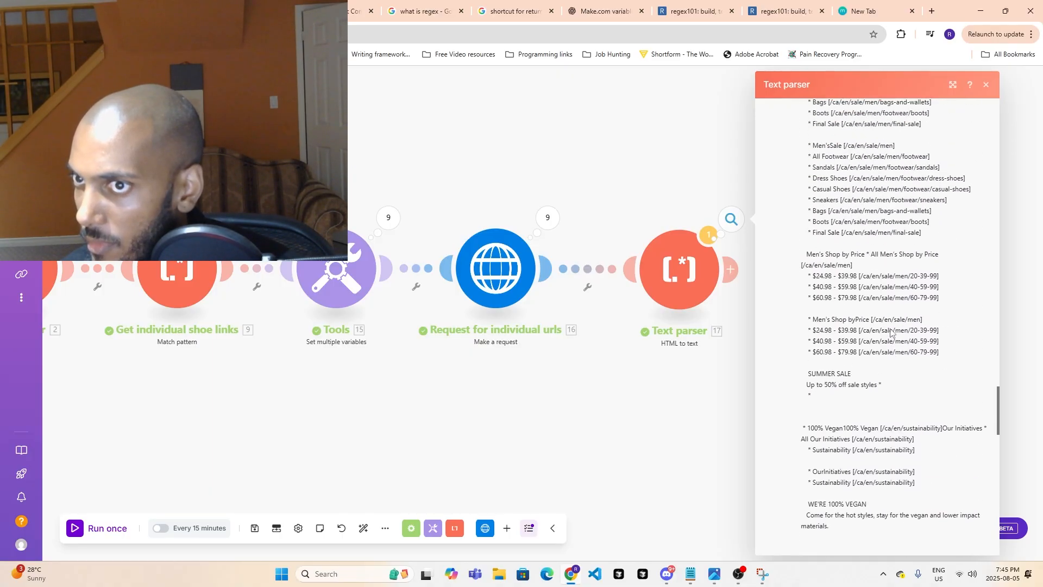
pyautogui.scroll(2, 893, 328)
pyautogui.scroll(1, 893, 328)
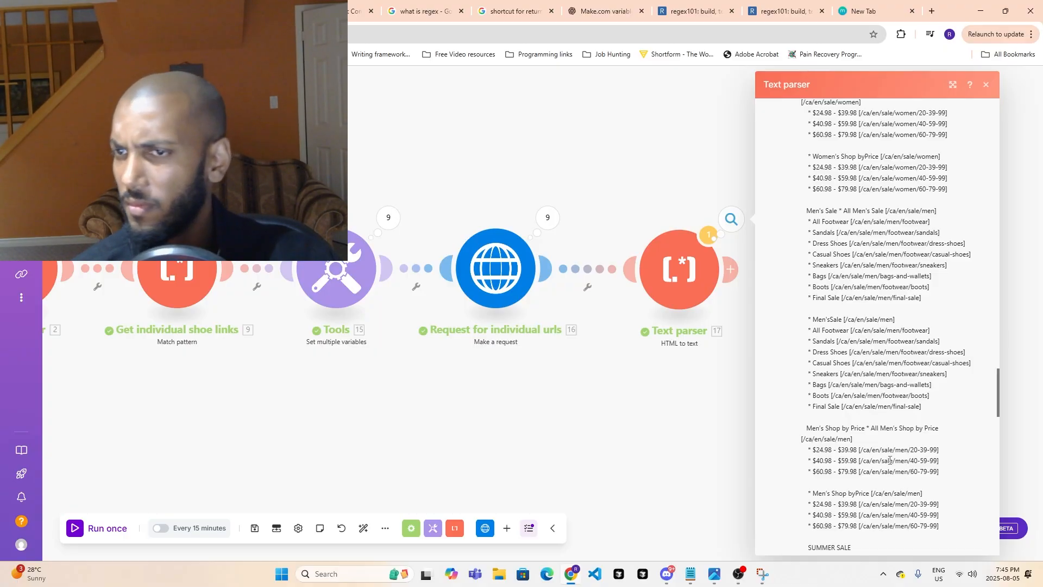
pyautogui.scroll(-3, 901, 435)
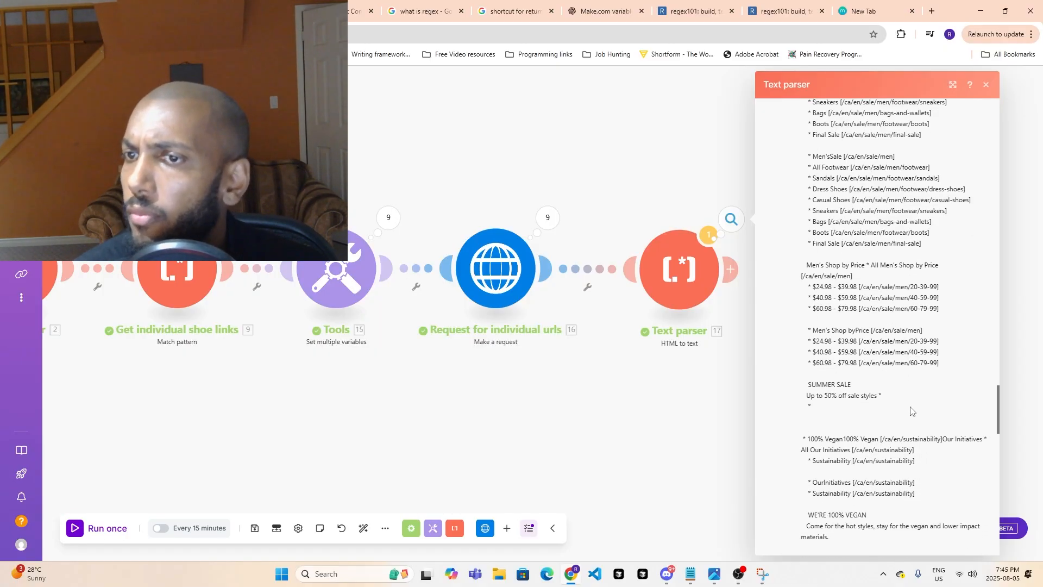
# - Read the rest of operation 9's output text, including product features and details, and close the run results
pyautogui.scroll(-3, 889, 393)
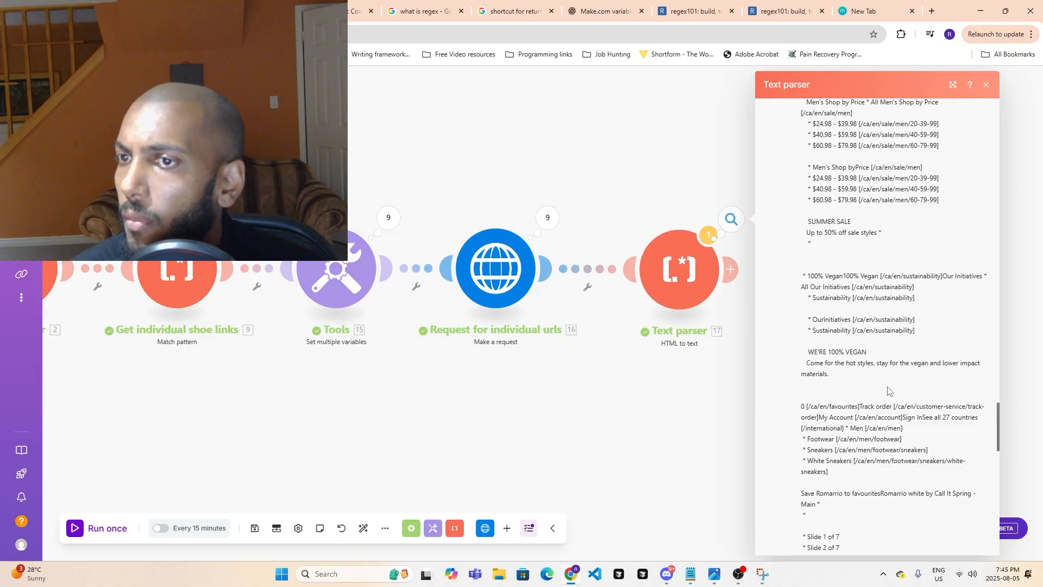
pyautogui.scroll(-4, 888, 390)
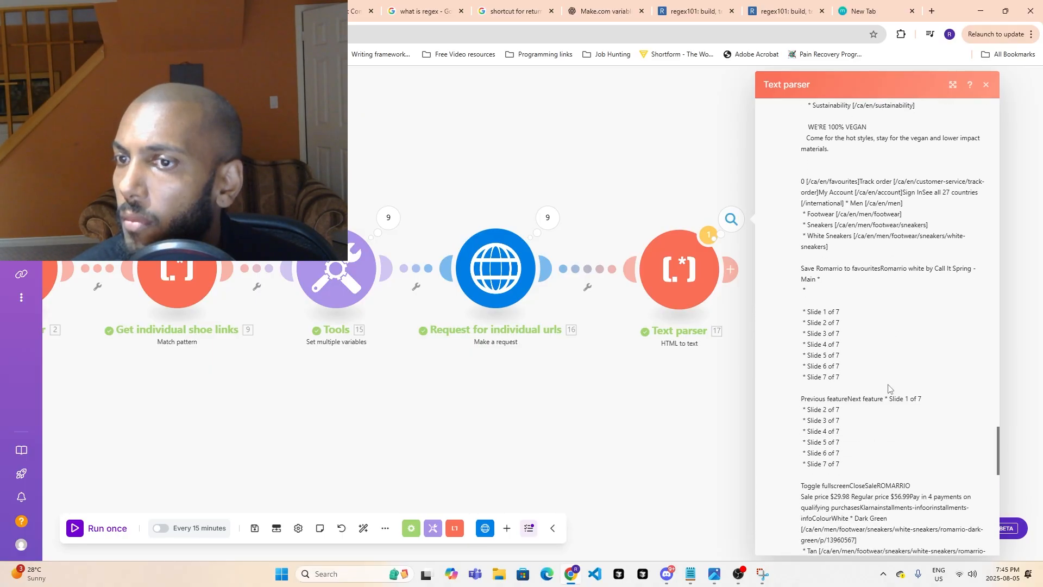
pyautogui.scroll(-4, 889, 388)
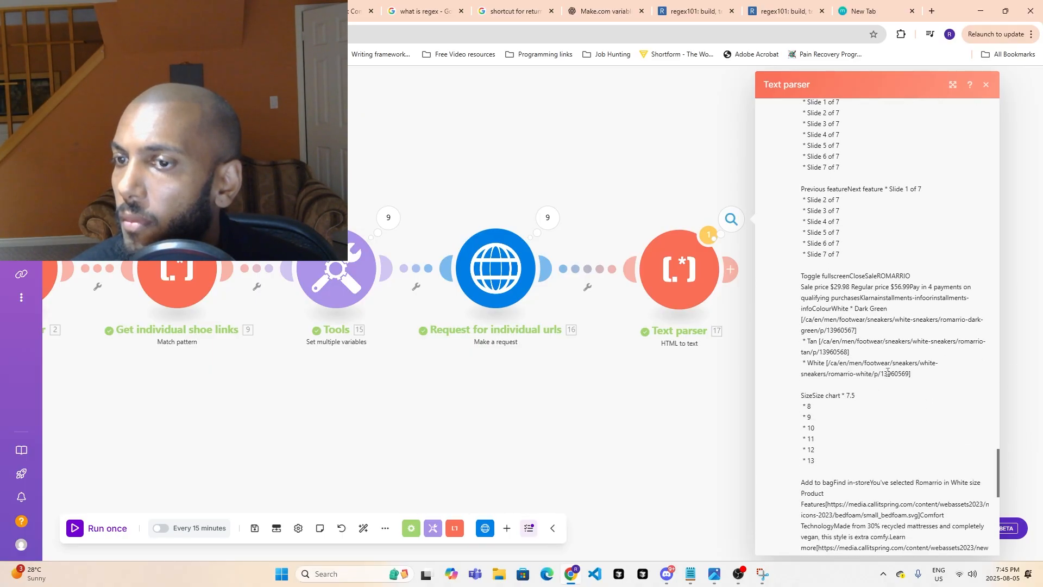
pyautogui.scroll(-7, 887, 371)
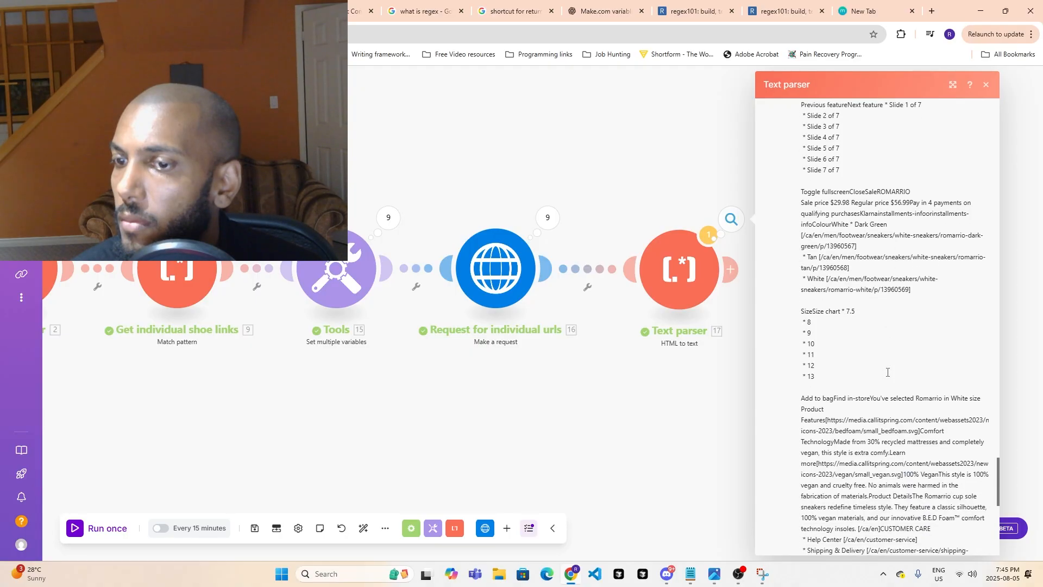
pyautogui.scroll(-3, 884, 372)
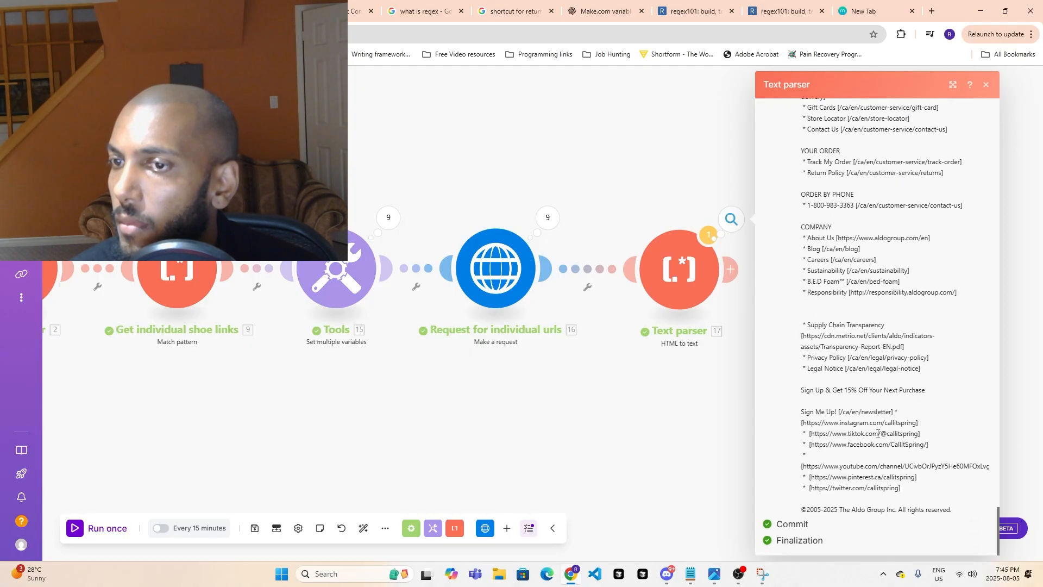
pyautogui.scroll(15, 878, 433)
pyautogui.click(609, 451)
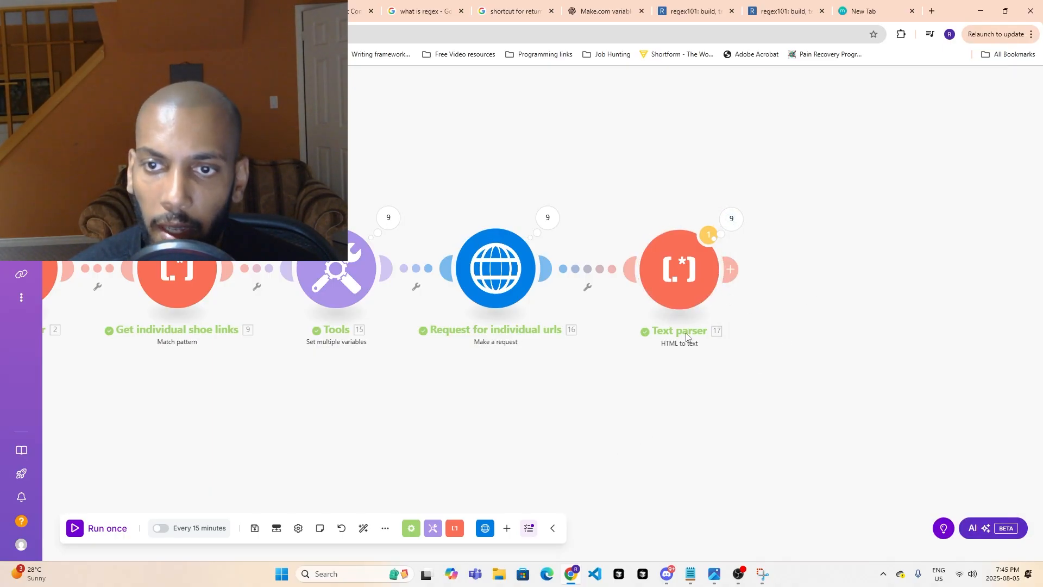
# - Rename the last Text parser module as "parsing html to text for all links"
pyautogui.rightClick(691, 296)
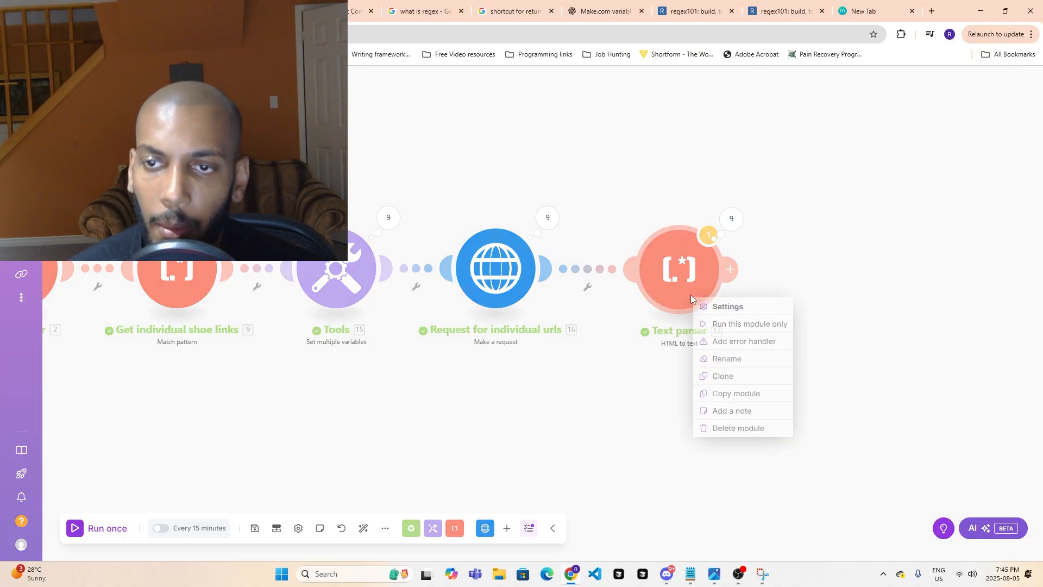
pyautogui.click(725, 357)
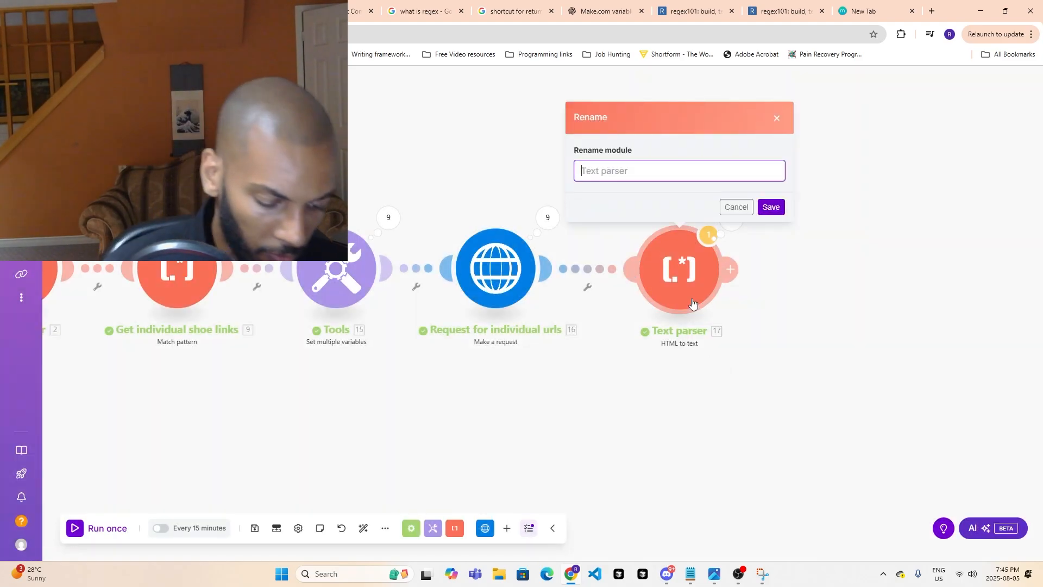
pyautogui.write('parsing')
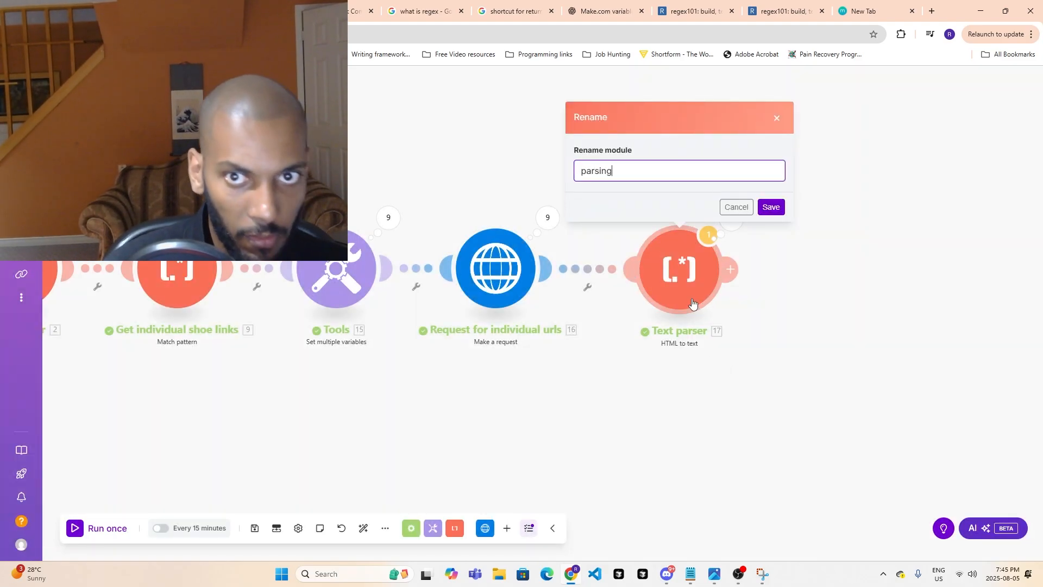
pyautogui.write(' ht')
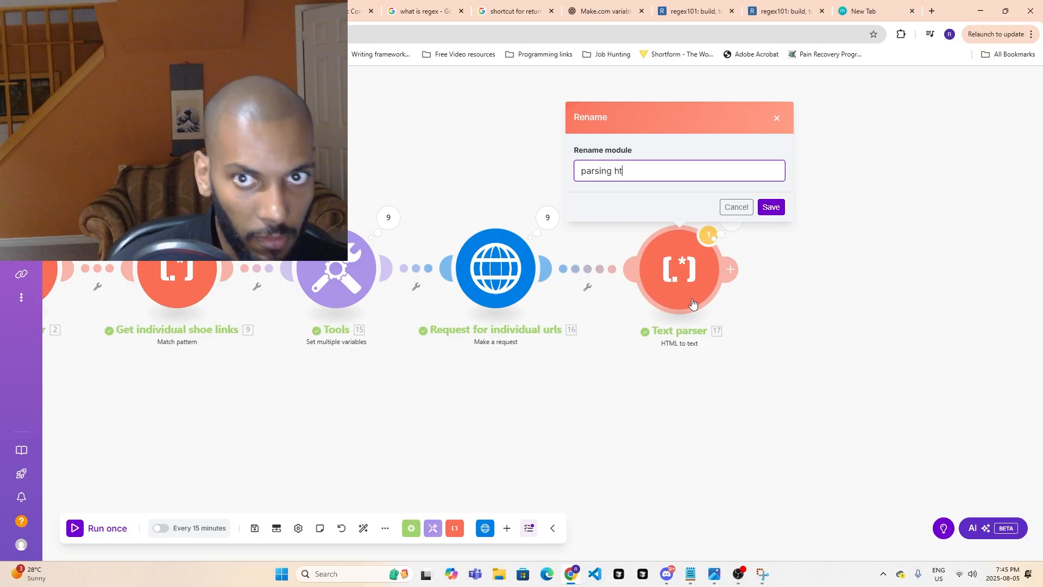
pyautogui.write('ml to tex')
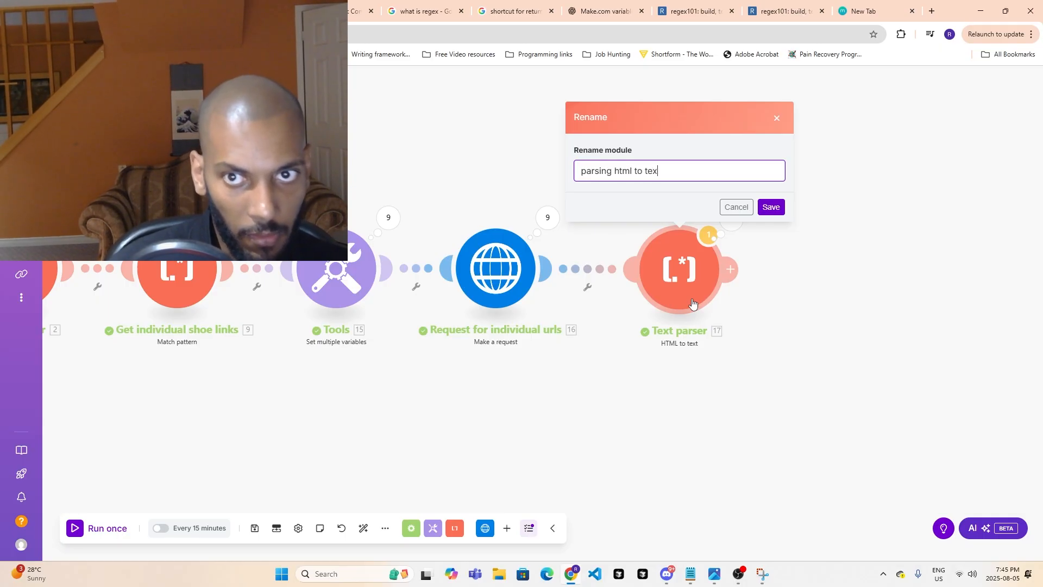
pyautogui.write('t for al')
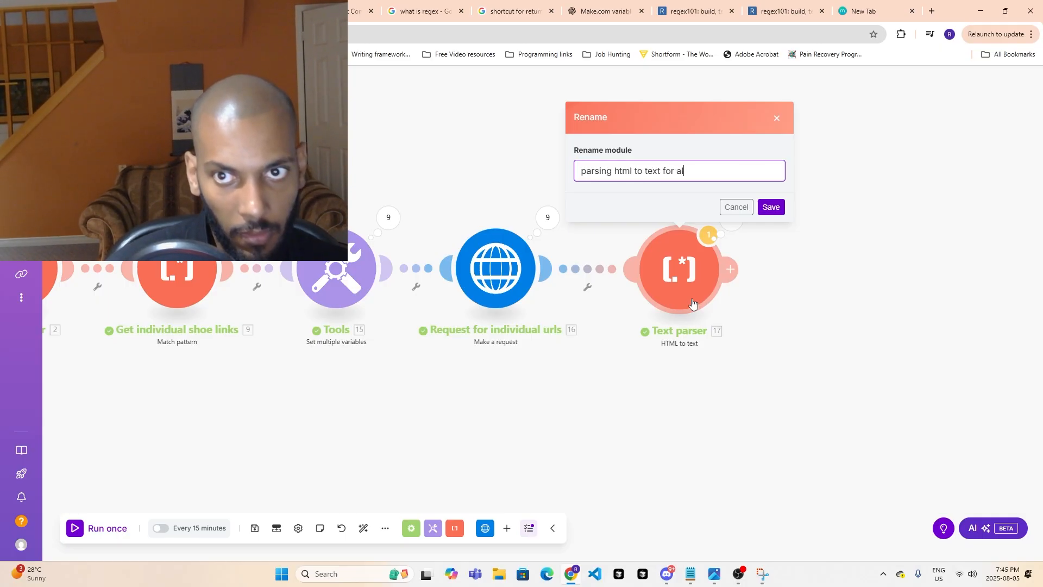
pyautogui.write('l link')
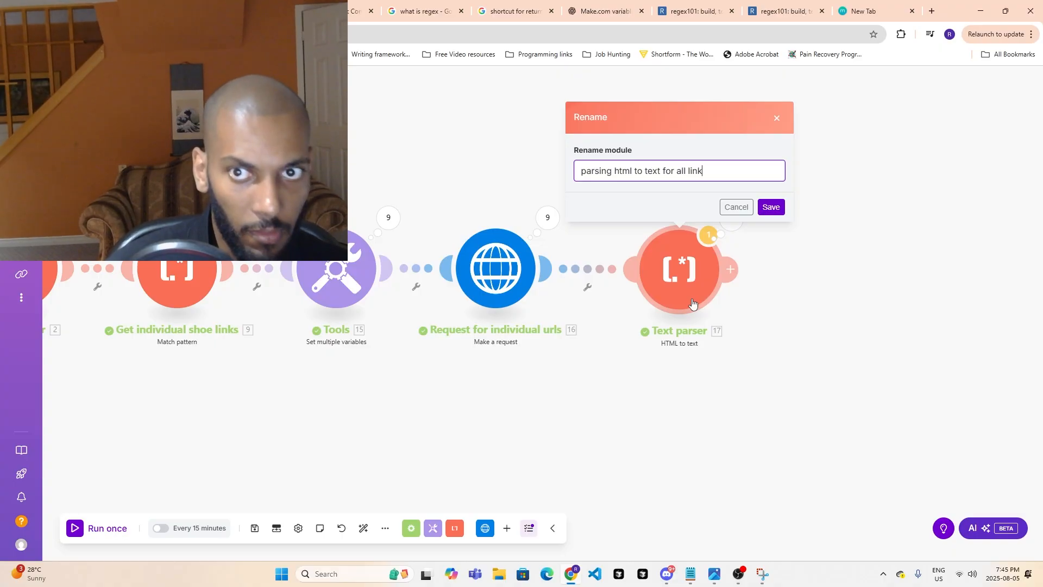
pyautogui.write('s')
pyautogui.click(781, 207)
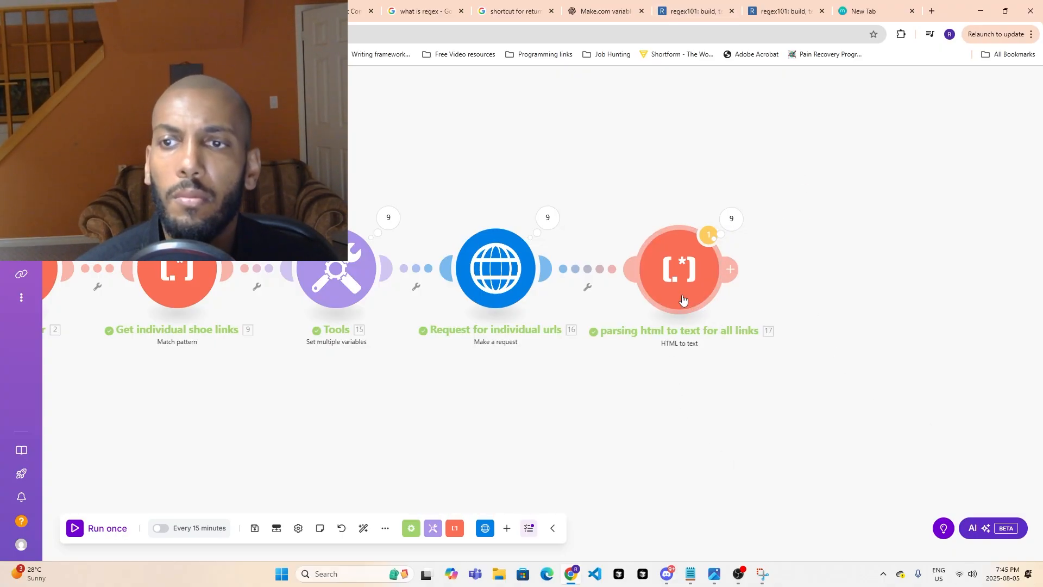
# - Check the HTML mapping in the settings of the parsing html to text for all links module and close them
pyautogui.moveTo(654, 403); pyautogui.dragTo(503, 403)
pyautogui.click(530, 291)
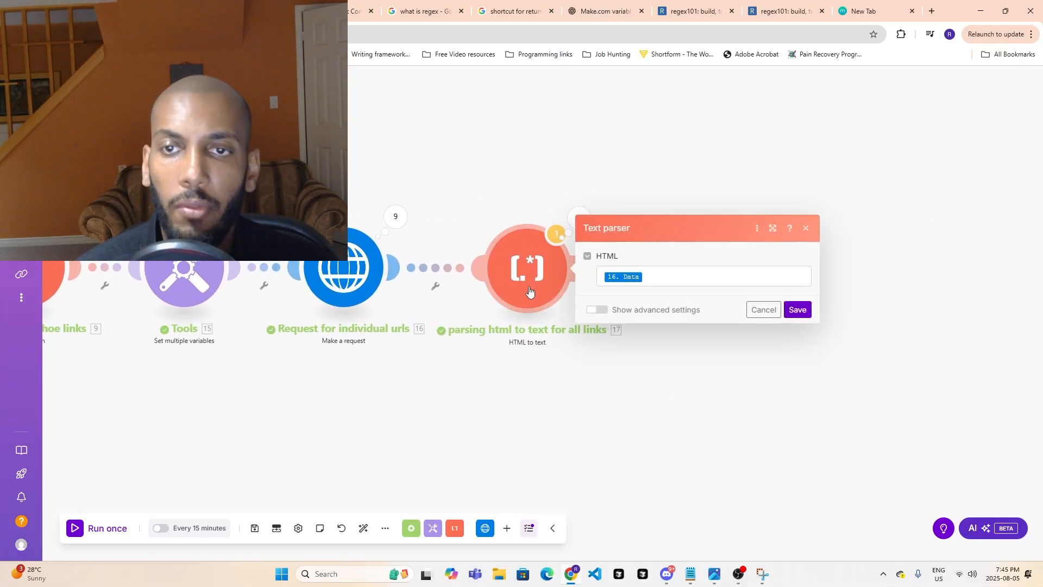
pyautogui.click(677, 367)
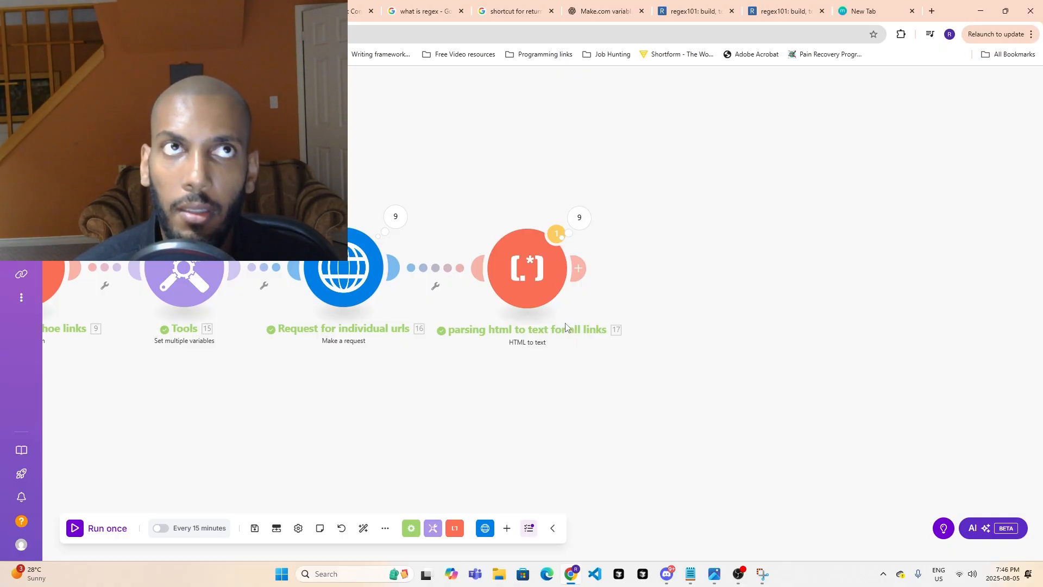
# - Switch to the Sunda product page and examine its name, price, colours, sizes, features and product details
pyautogui.click(247, 9)
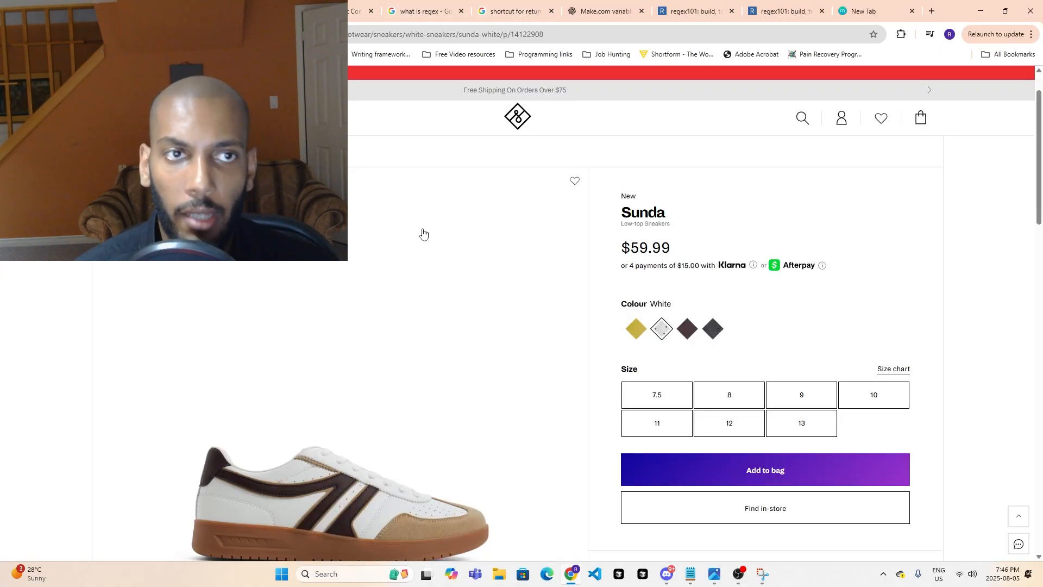
pyautogui.scroll(-1, 746, 297)
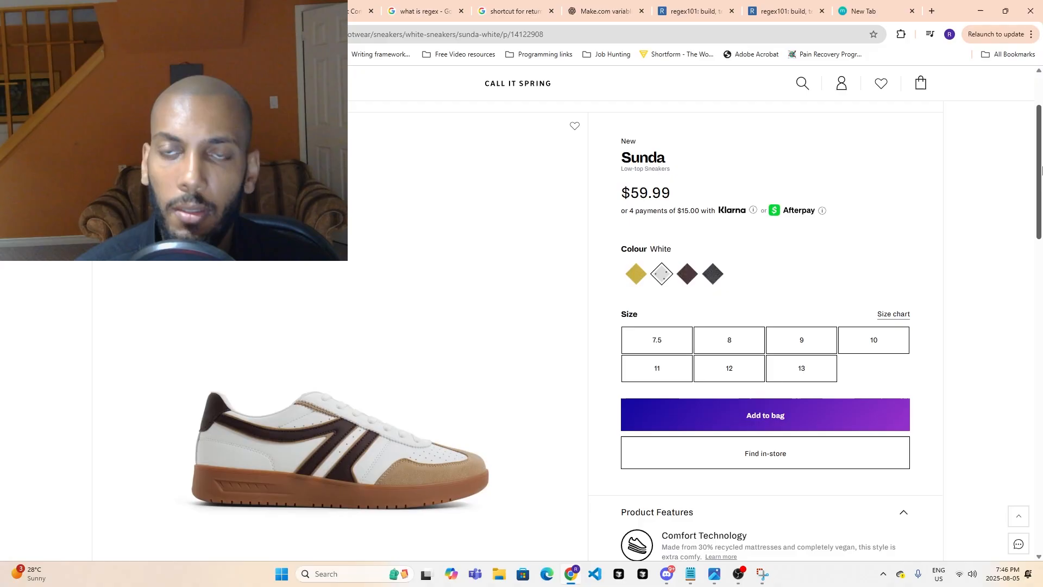
pyautogui.moveTo(616, 161); pyautogui.dragTo(655, 156)
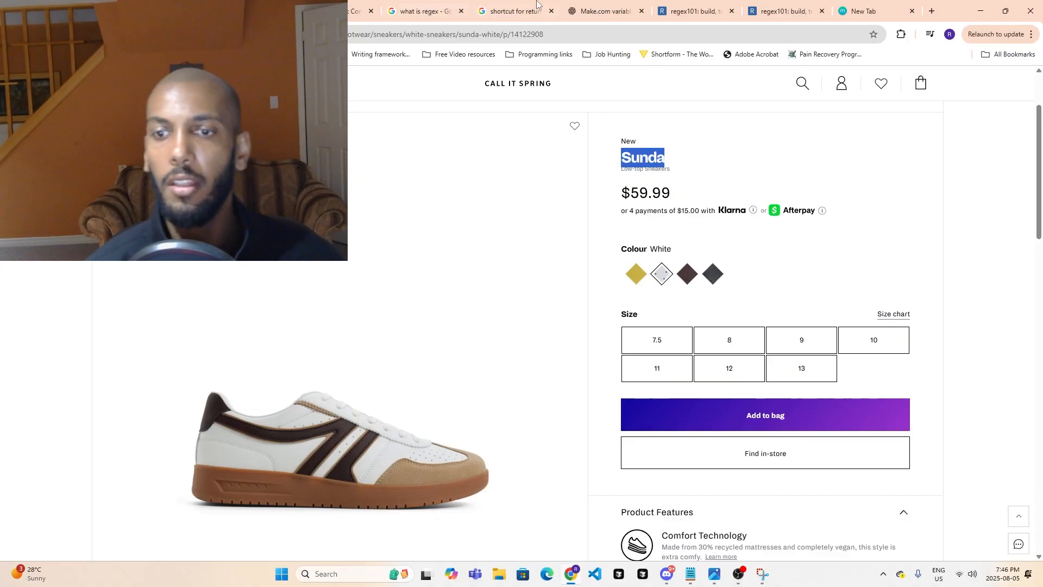
pyautogui.scroll(-4, 687, 293)
pyautogui.click(673, 436)
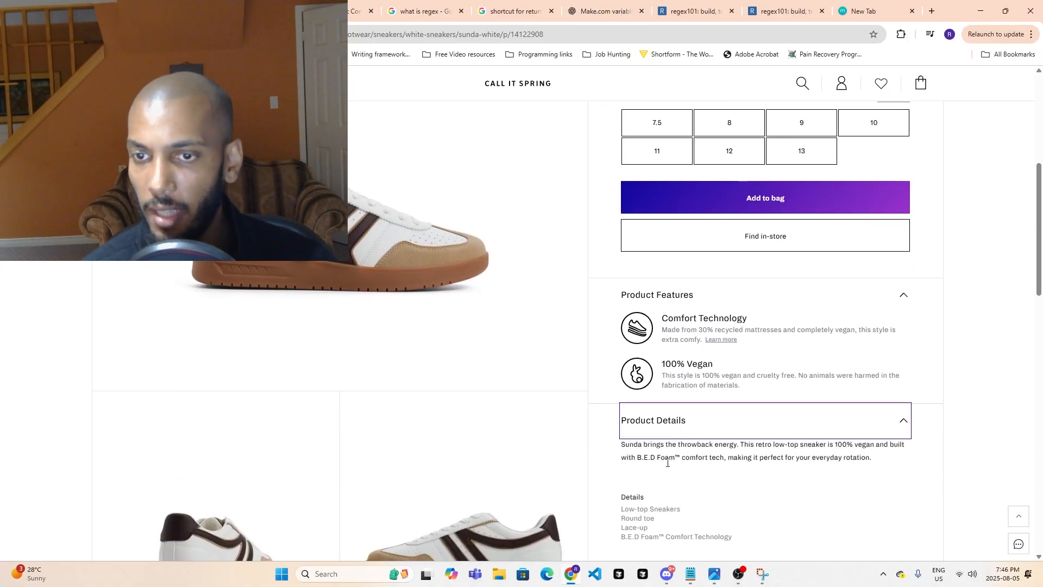
pyautogui.scroll(-2, 751, 482)
pyautogui.scroll(-6, 559, 374)
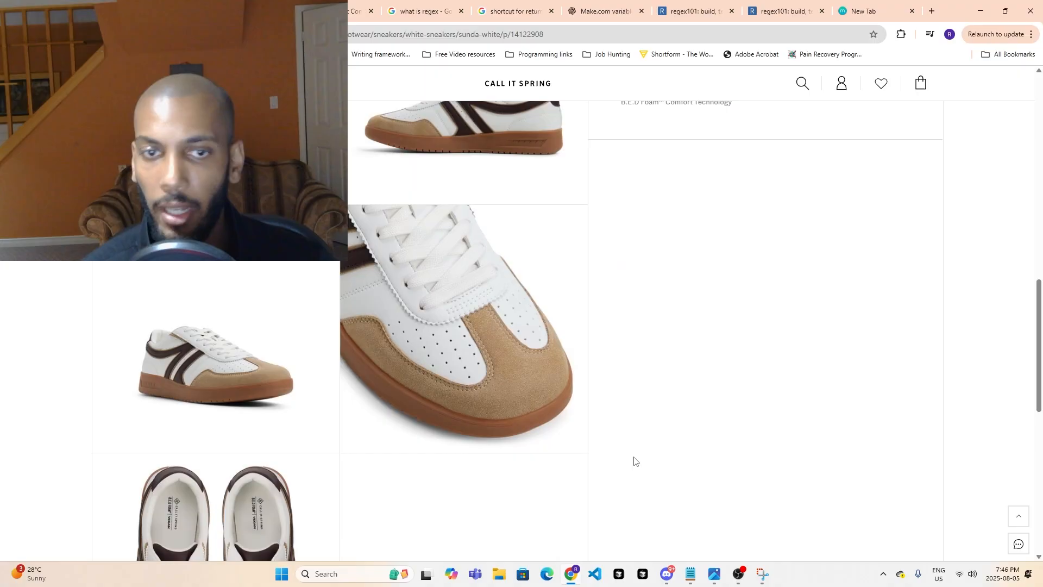
pyautogui.scroll(3, 633, 459)
# - Return to the Make scenario and expand operation 1's output text in the HTML-to-text module's run results
pyautogui.hotkey('ctrl', 'shift', 'Tab')
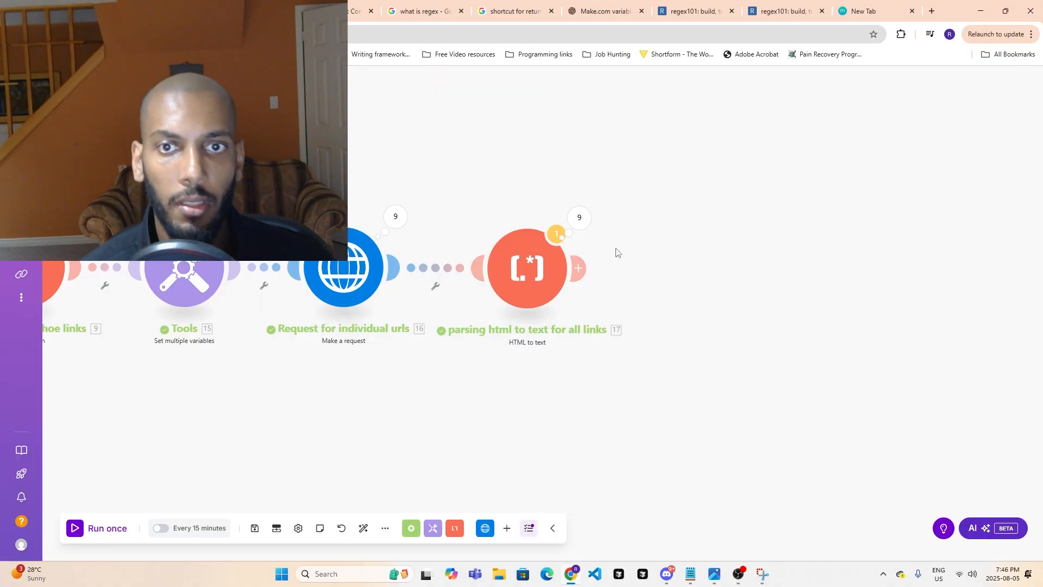
pyautogui.click(579, 217)
pyautogui.click(672, 156)
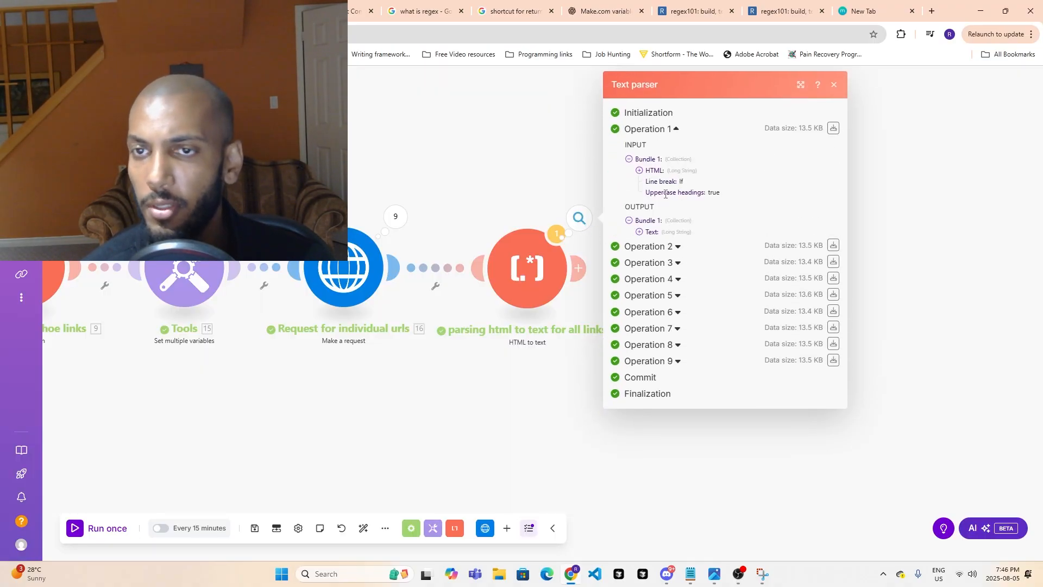
pyautogui.click(639, 232)
# - Examine operation 1's output text for the product's name, price, colours and sizes
pyautogui.scroll(-6, 693, 271)
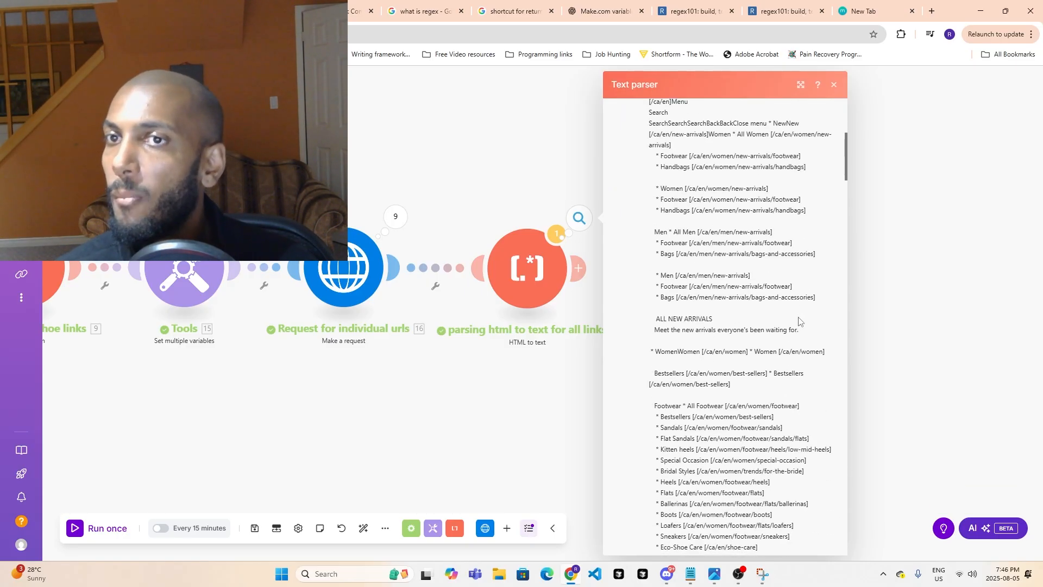
pyautogui.scroll(-10, 795, 322)
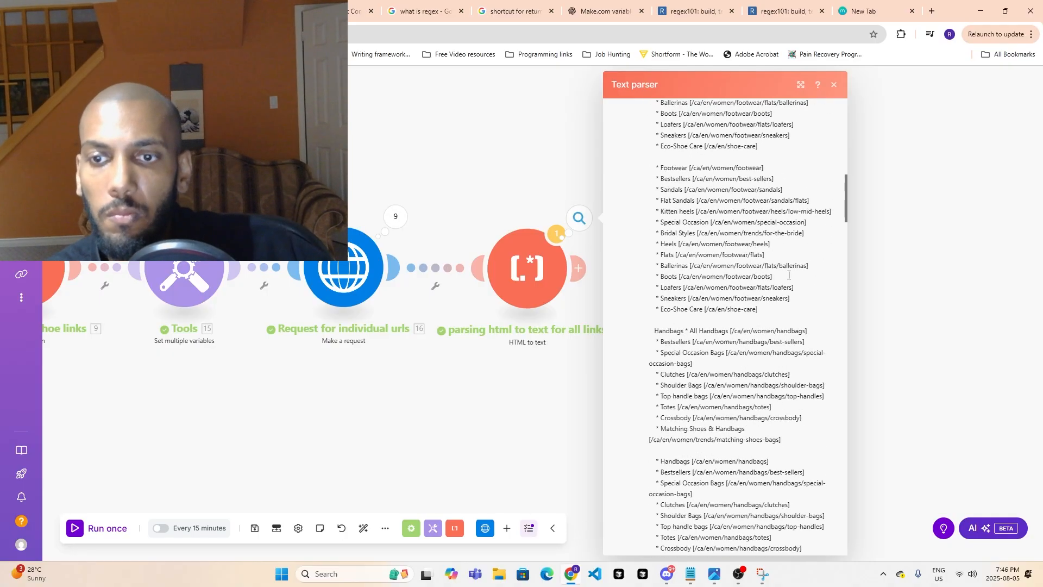
pyautogui.scroll(-10, 789, 323)
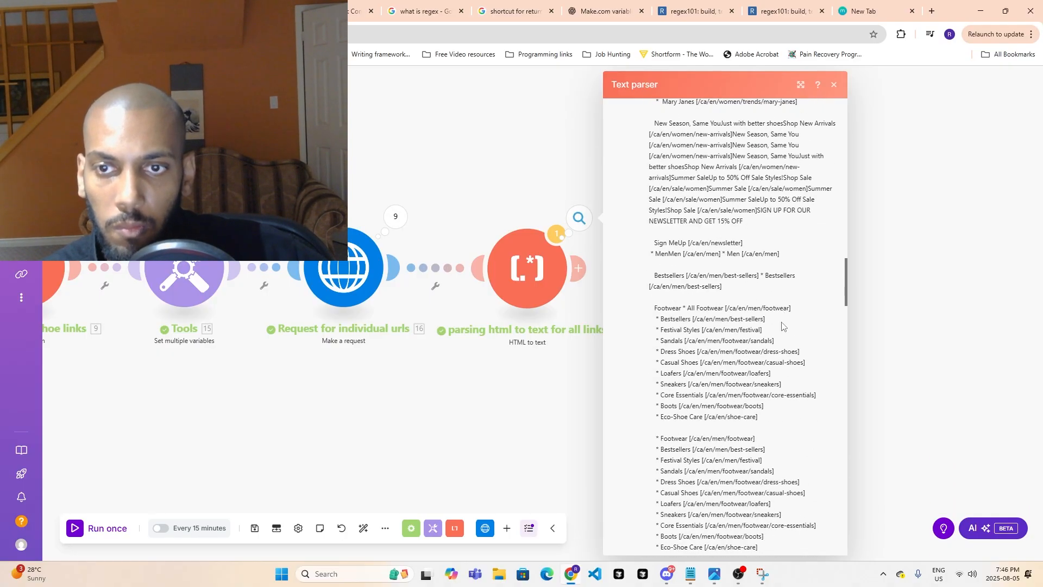
pyautogui.scroll(-2, 785, 324)
pyautogui.scroll(-3, 796, 321)
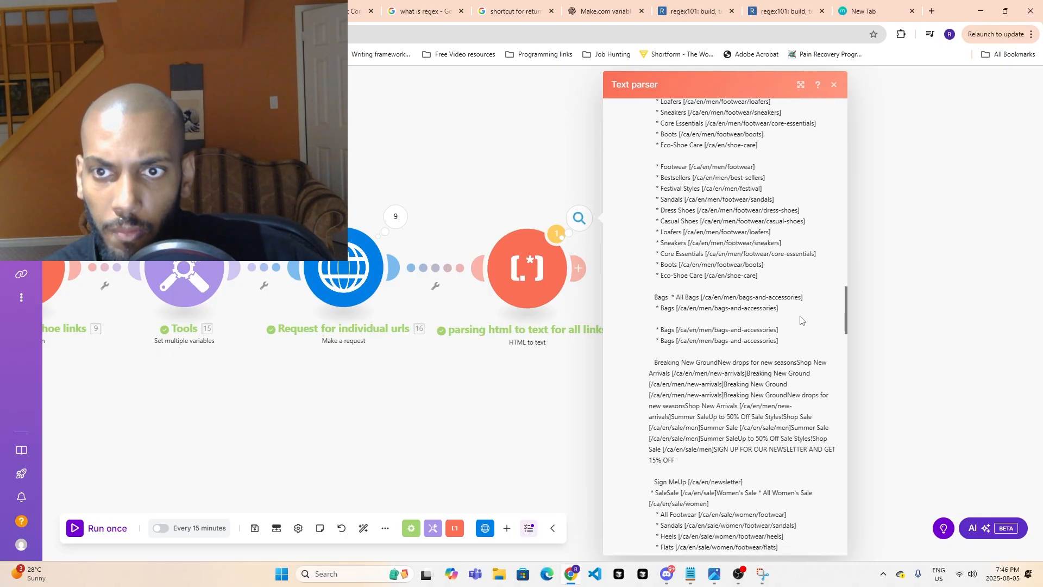
pyautogui.scroll(-3, 797, 321)
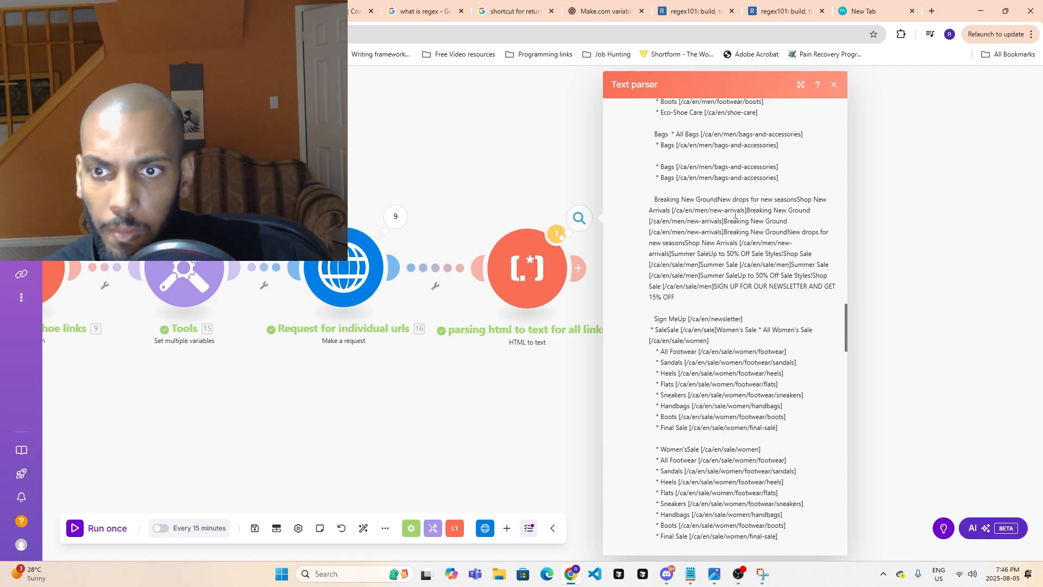
pyautogui.scroll(-6, 735, 215)
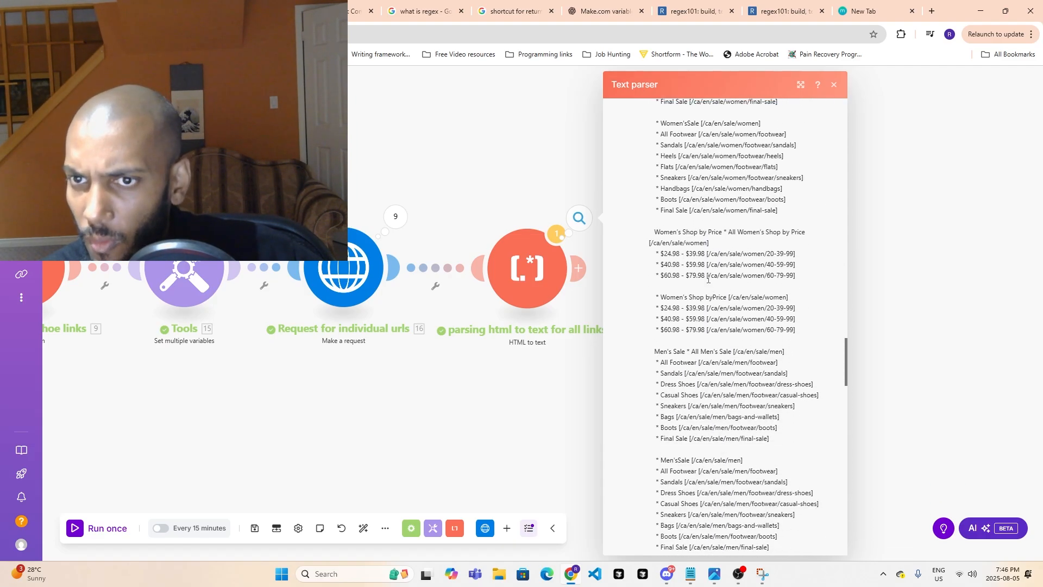
pyautogui.scroll(-5, 708, 274)
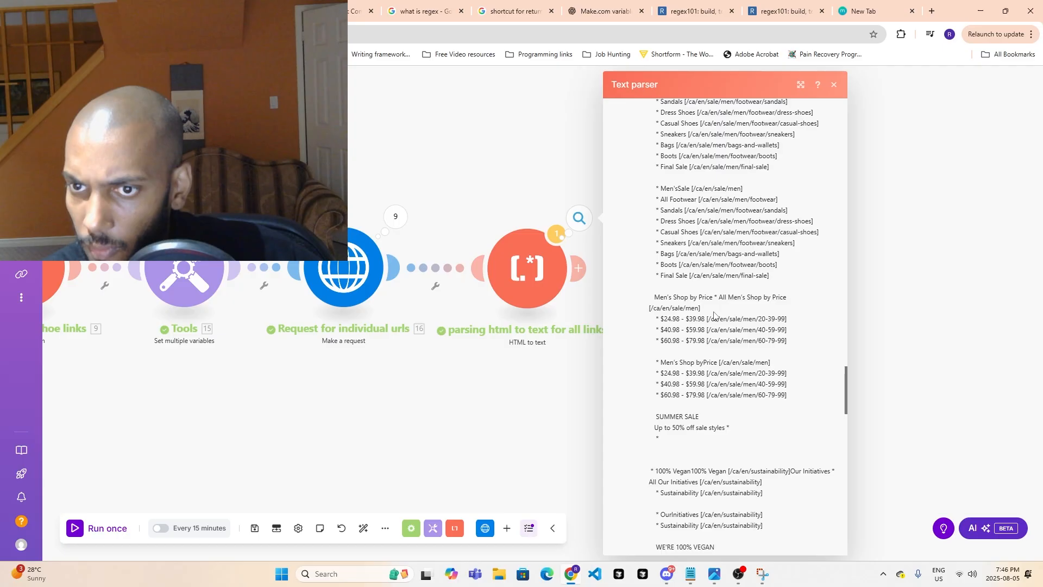
pyautogui.scroll(-3, 715, 315)
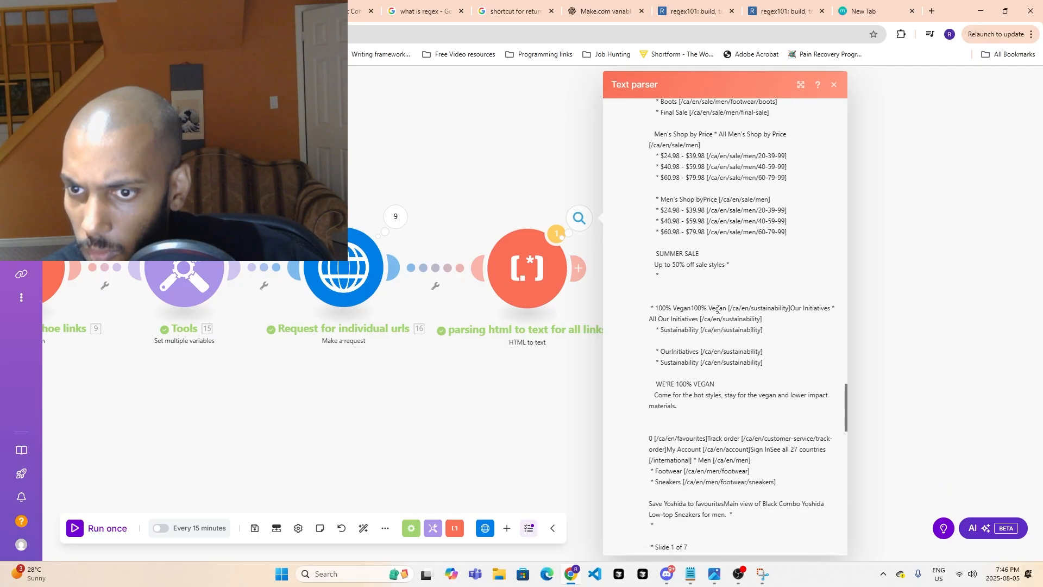
pyautogui.scroll(-1, 718, 309)
pyautogui.scroll(-3, 721, 307)
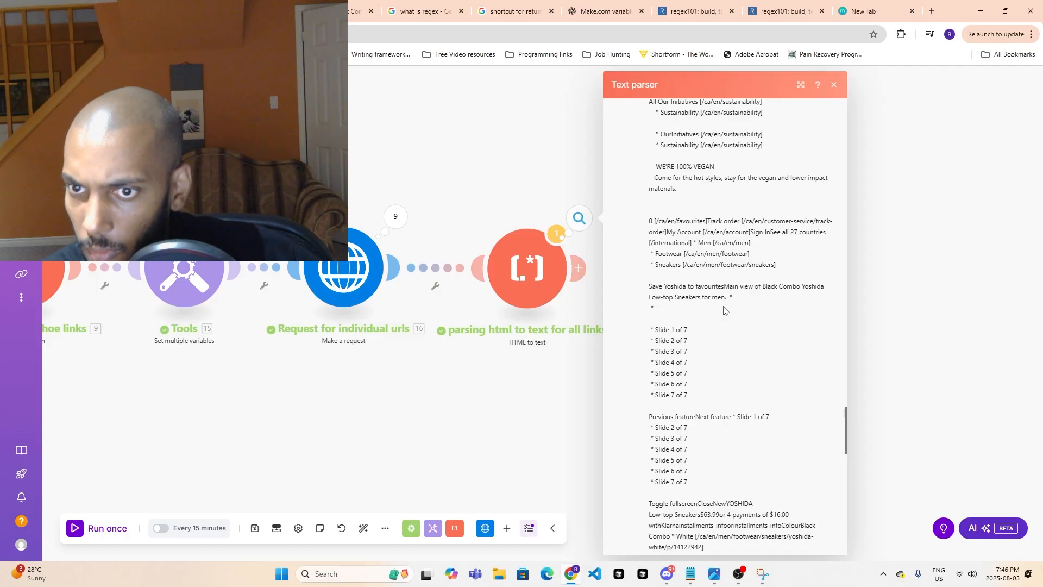
pyautogui.scroll(-2, 723, 310)
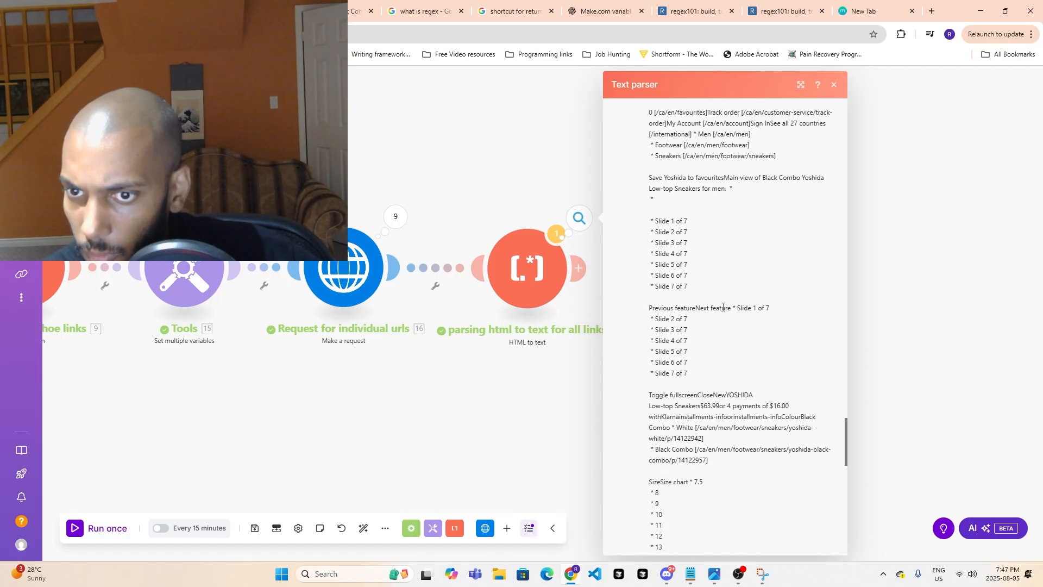
pyautogui.scroll(-2, 722, 307)
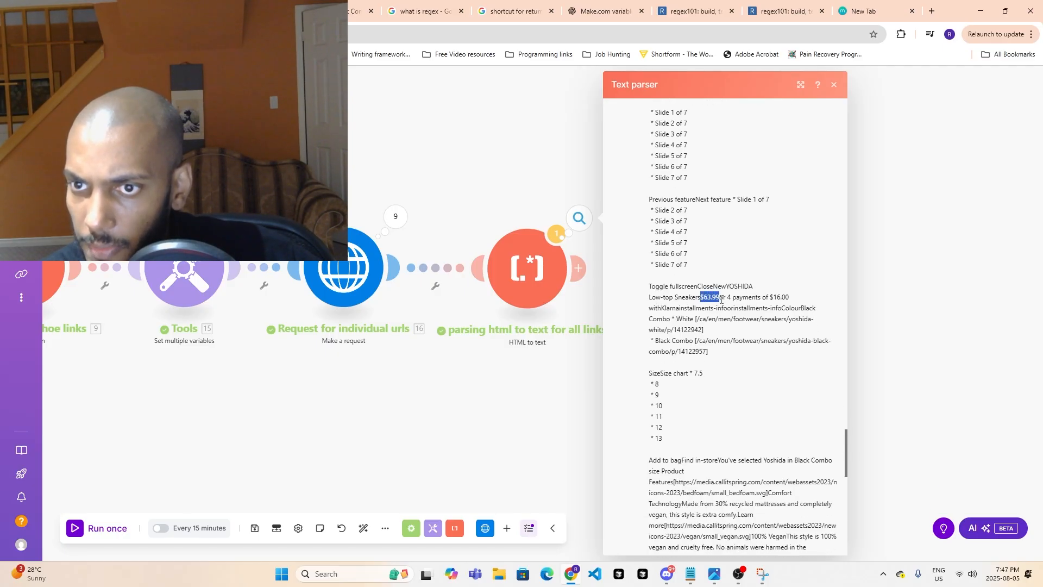
pyautogui.scroll(3, 684, 288)
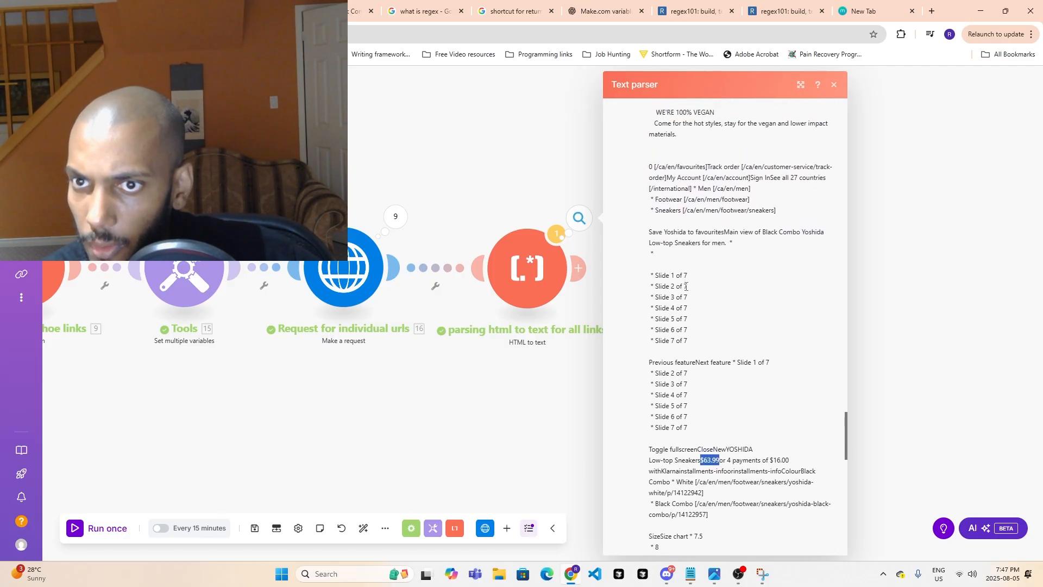
# - Compare the Yoshida product page with operation 1's output text, checking the product name, price and colour options
pyautogui.scroll(5, 695, 290)
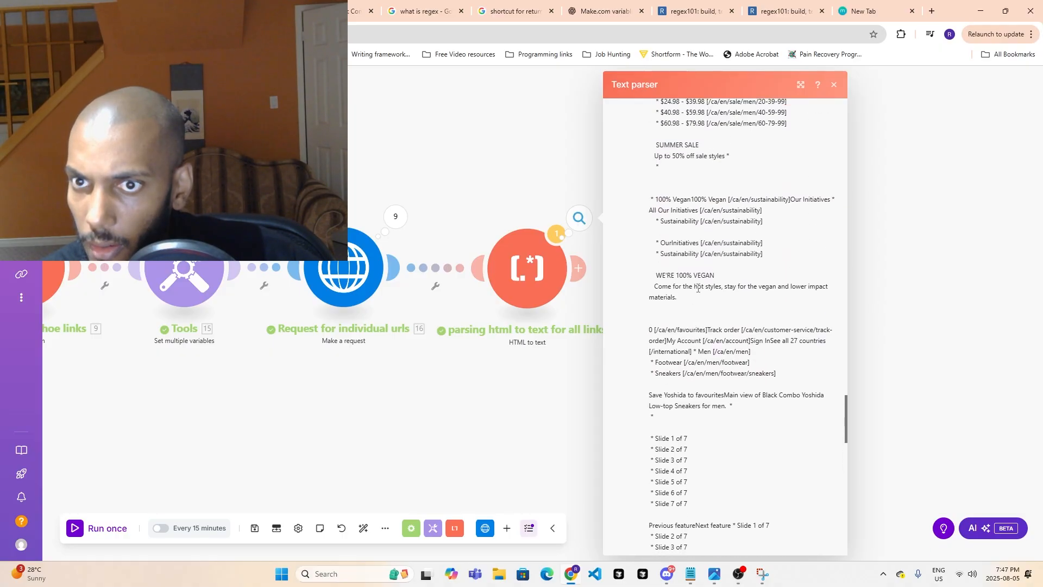
pyautogui.scroll(-3, 697, 304)
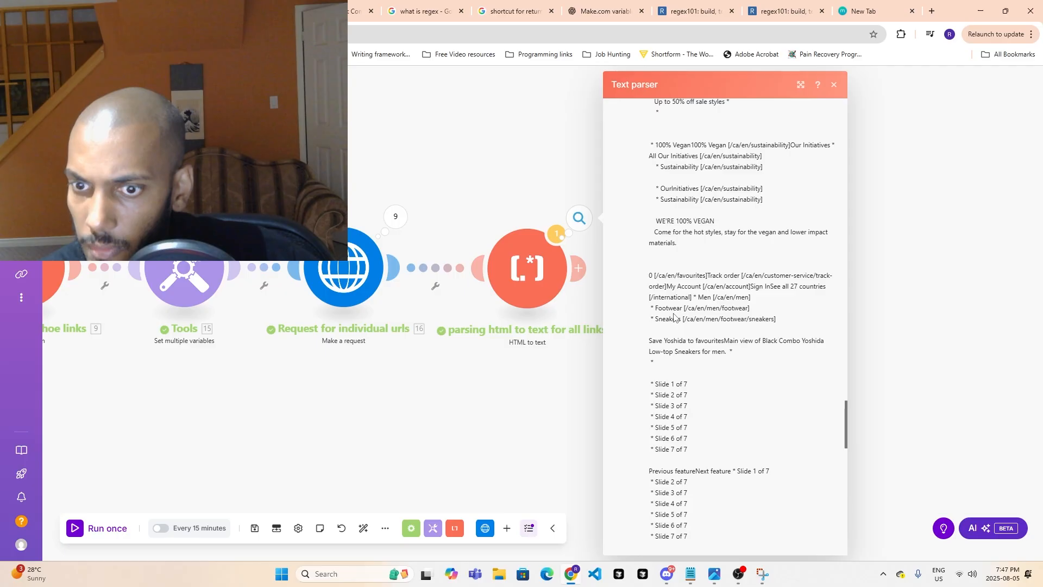
pyautogui.scroll(-3, 673, 317)
pyautogui.scroll(-2, 704, 322)
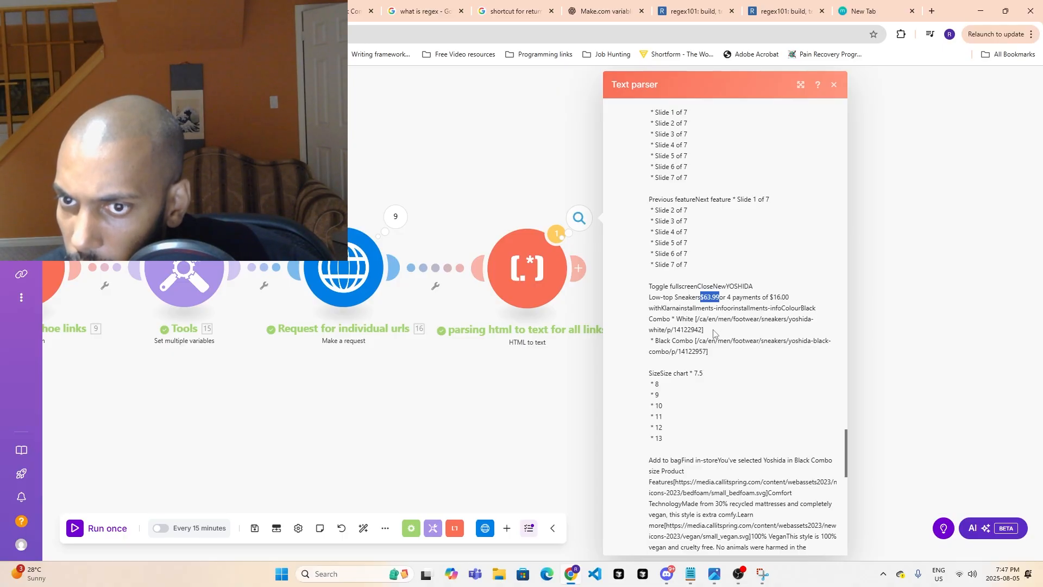
pyautogui.click(239, 11)
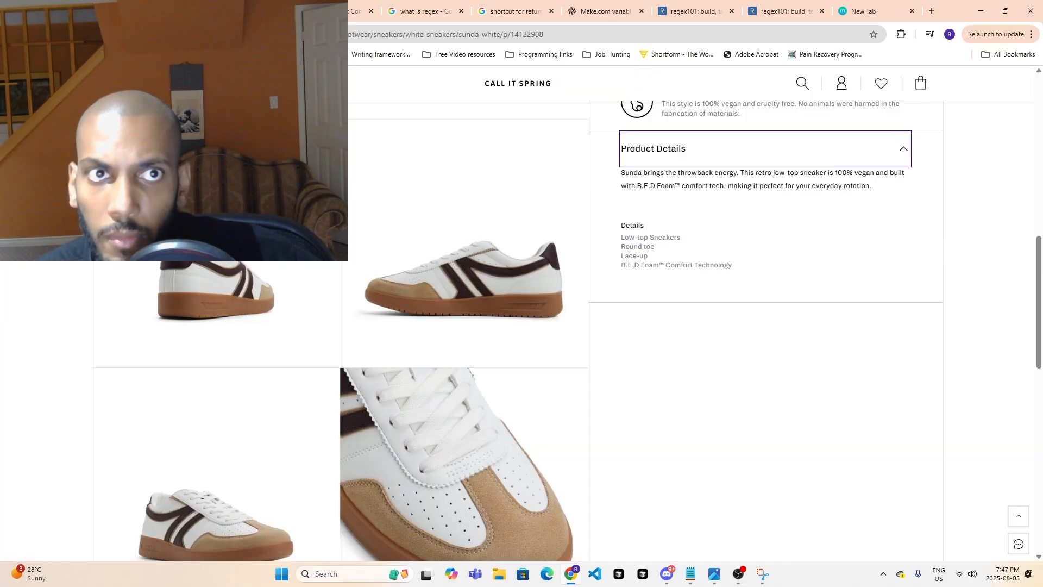
pyautogui.click(329, 11)
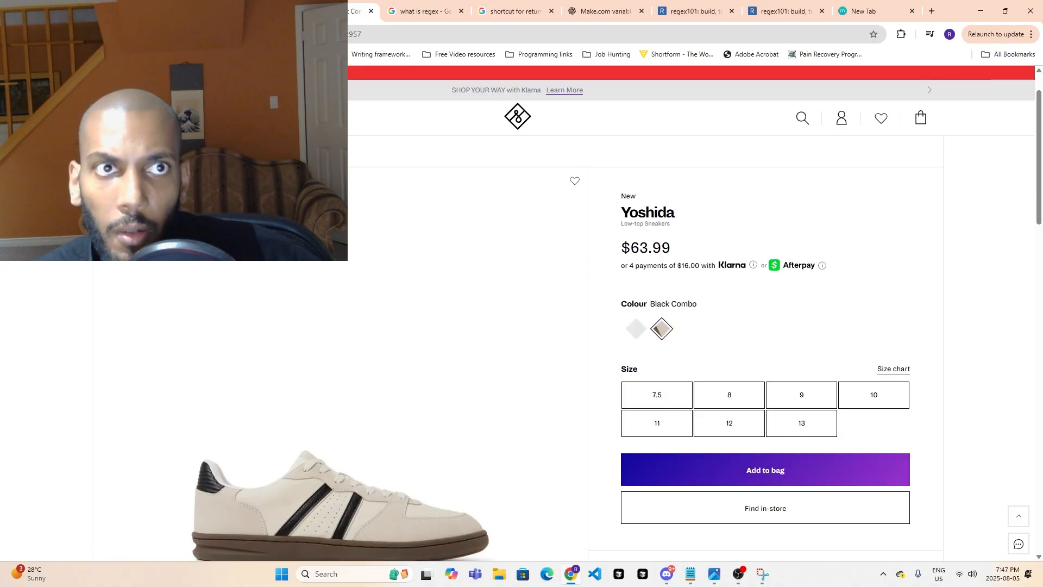
pyautogui.click(65, 11)
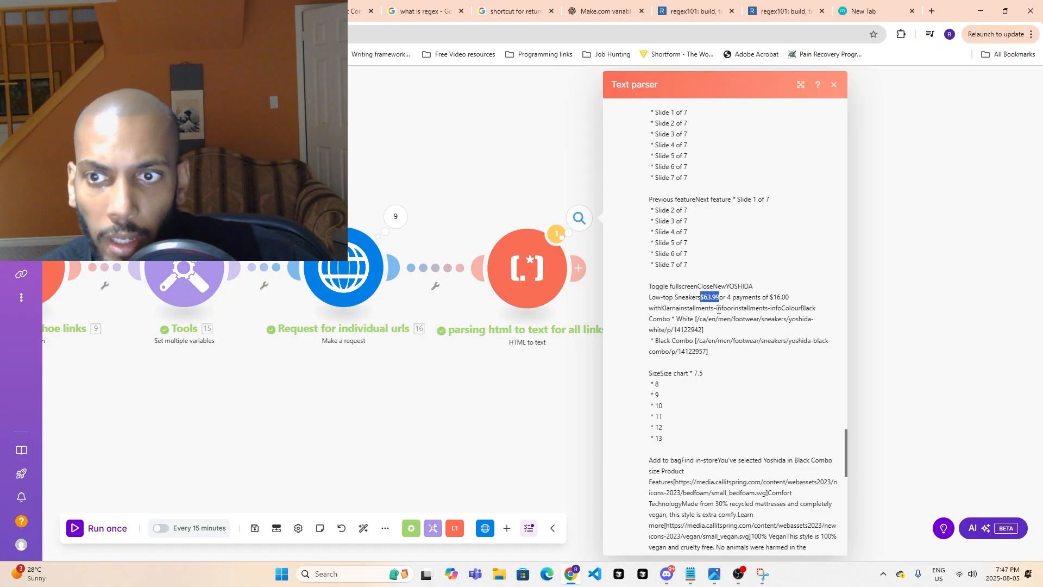
pyautogui.moveTo(784, 307); pyautogui.dragTo(813, 308)
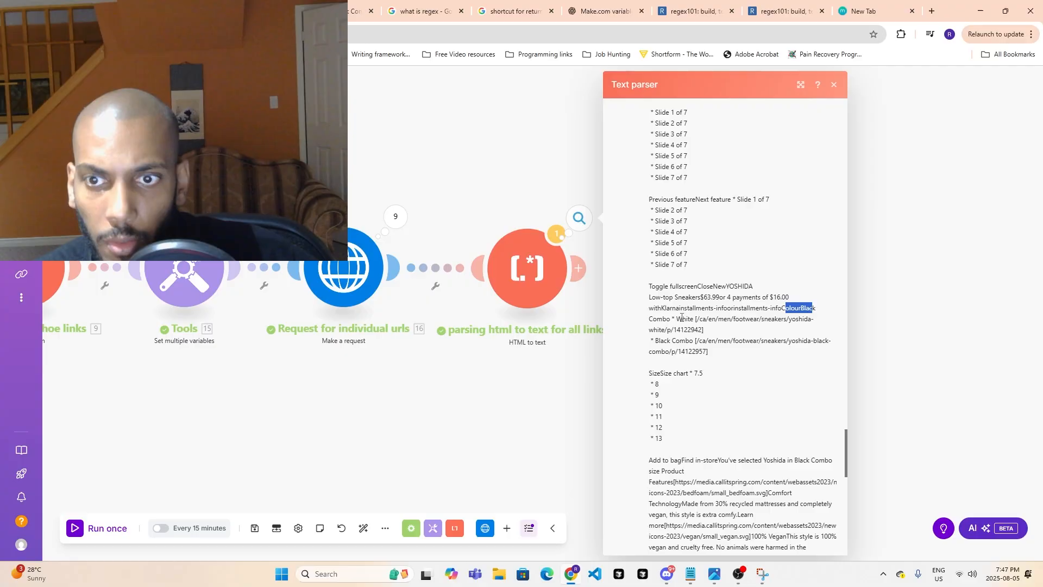
pyautogui.moveTo(653, 319); pyautogui.dragTo(691, 319)
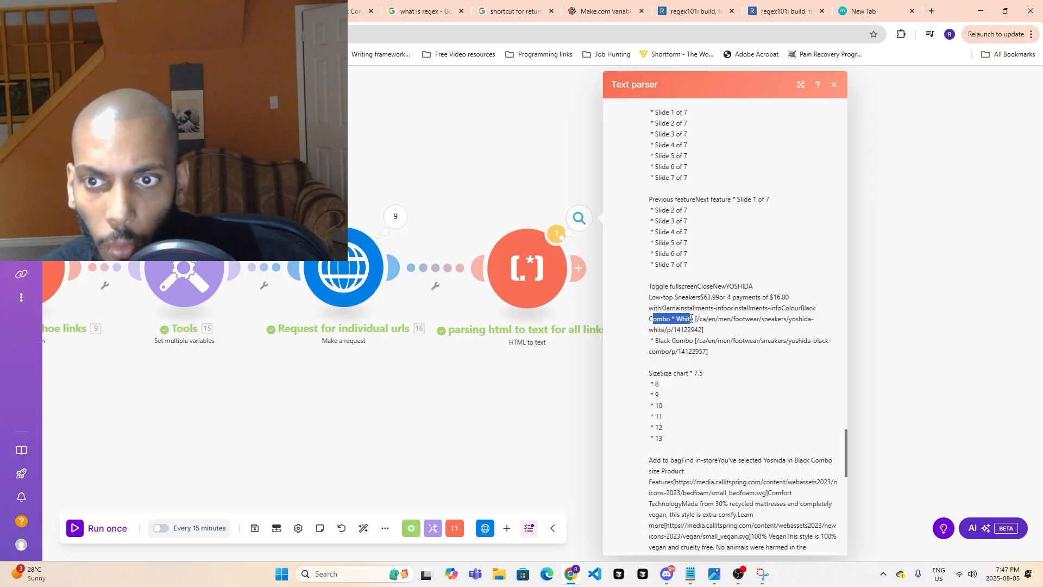
# - Examine the output text's product features, description and details for Yoshida, from the size list to the customer care links
pyautogui.scroll(-3, 697, 349)
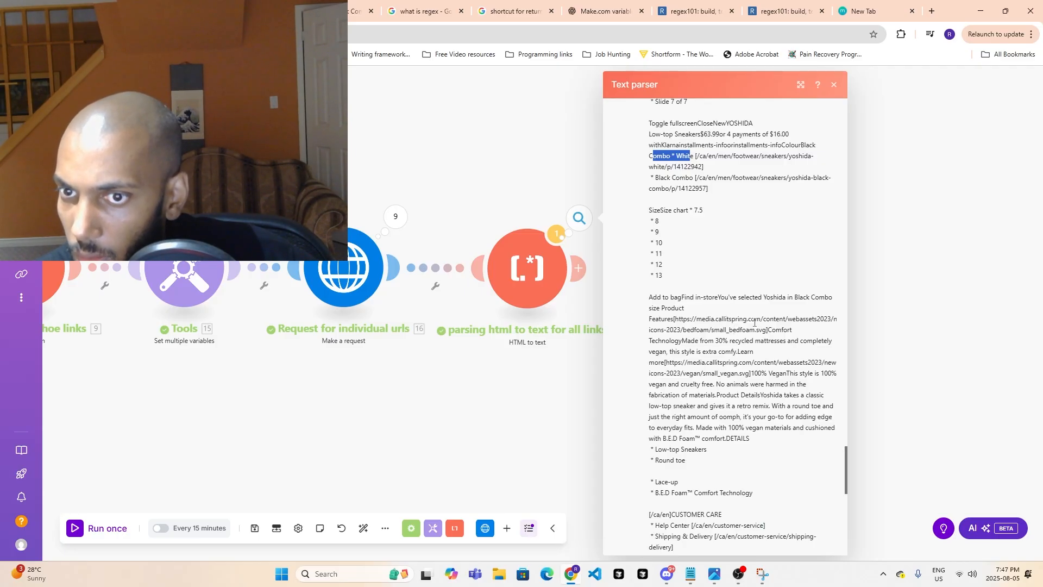
pyautogui.scroll(-1, 760, 323)
pyautogui.moveTo(648, 286); pyautogui.dragTo(823, 288)
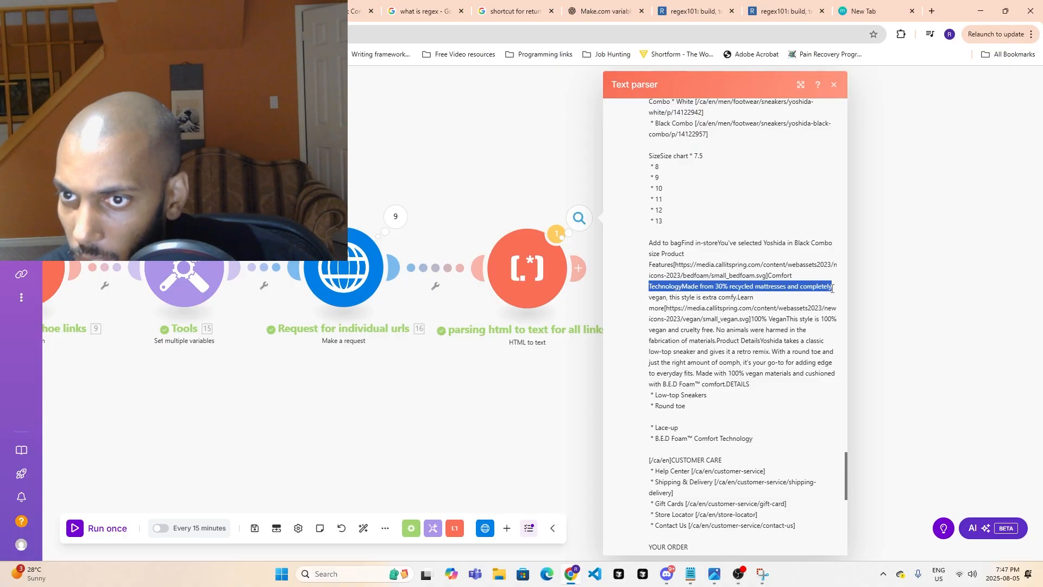
pyautogui.moveTo(831, 288); pyautogui.dragTo(831, 297)
pyautogui.scroll(-1, 831, 296)
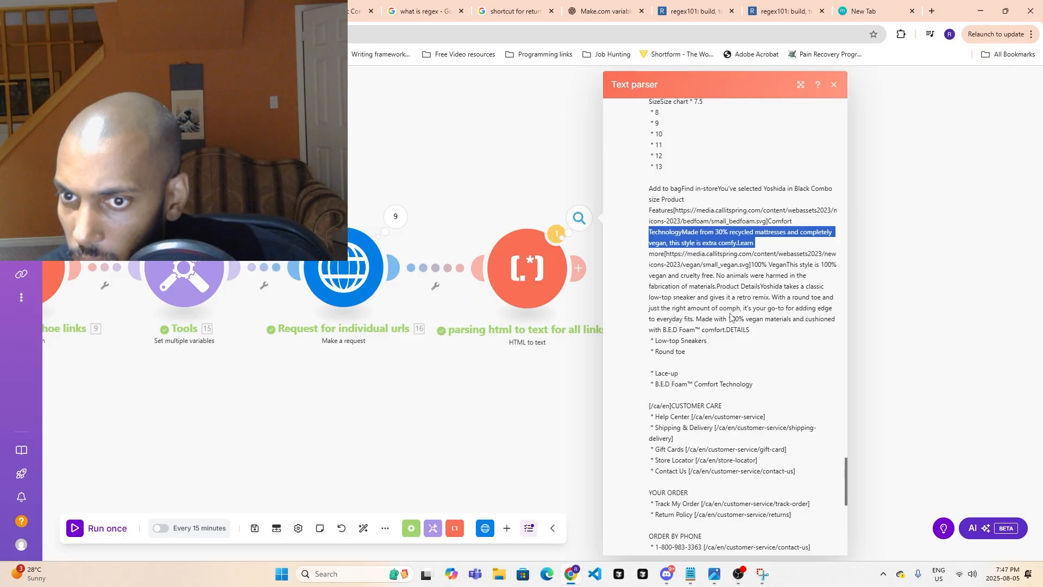
pyautogui.scroll(-1, 731, 316)
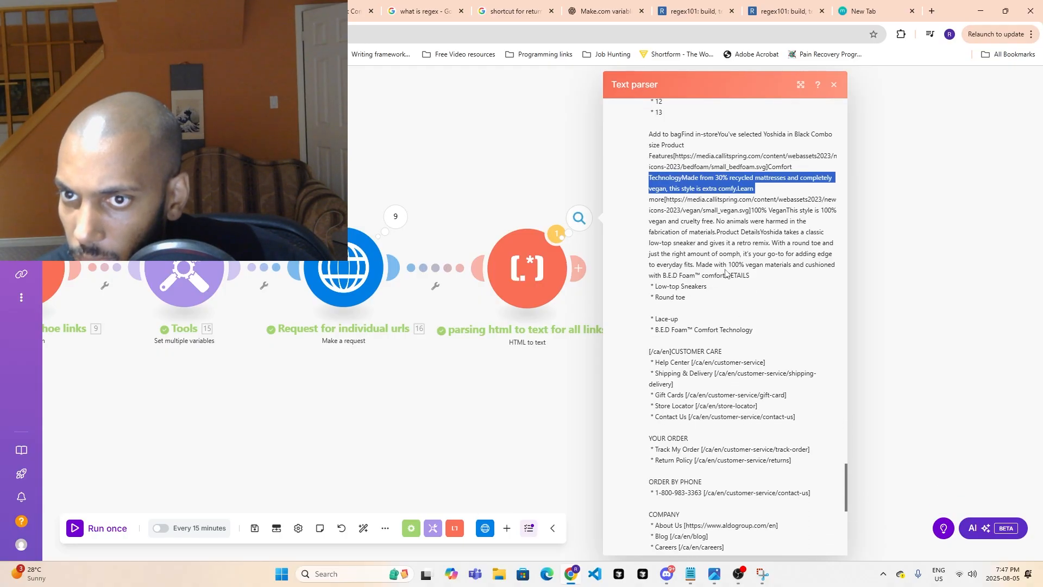
pyautogui.moveTo(715, 265); pyautogui.dragTo(796, 277)
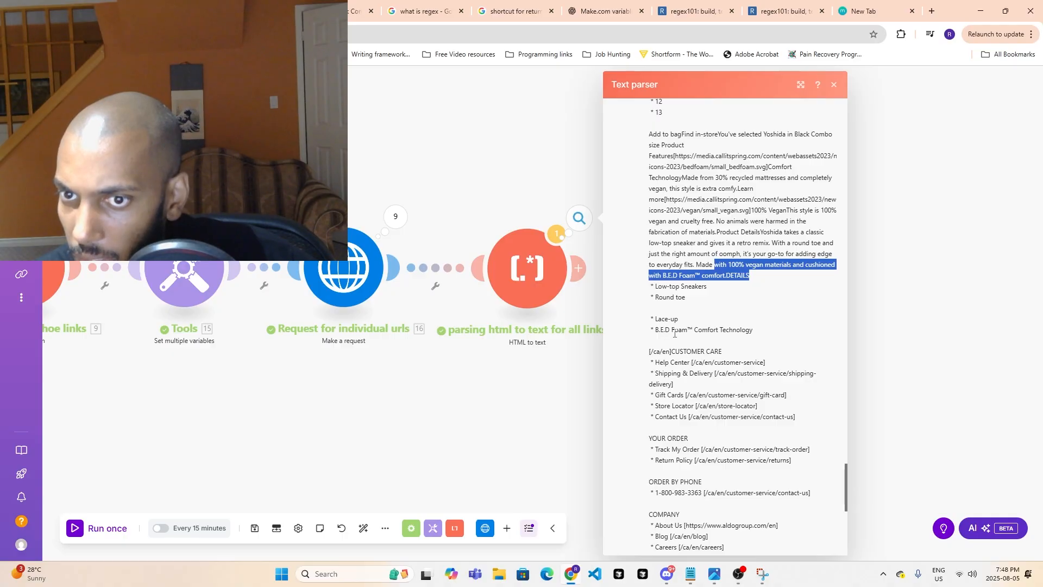
pyautogui.scroll(-4, 748, 331)
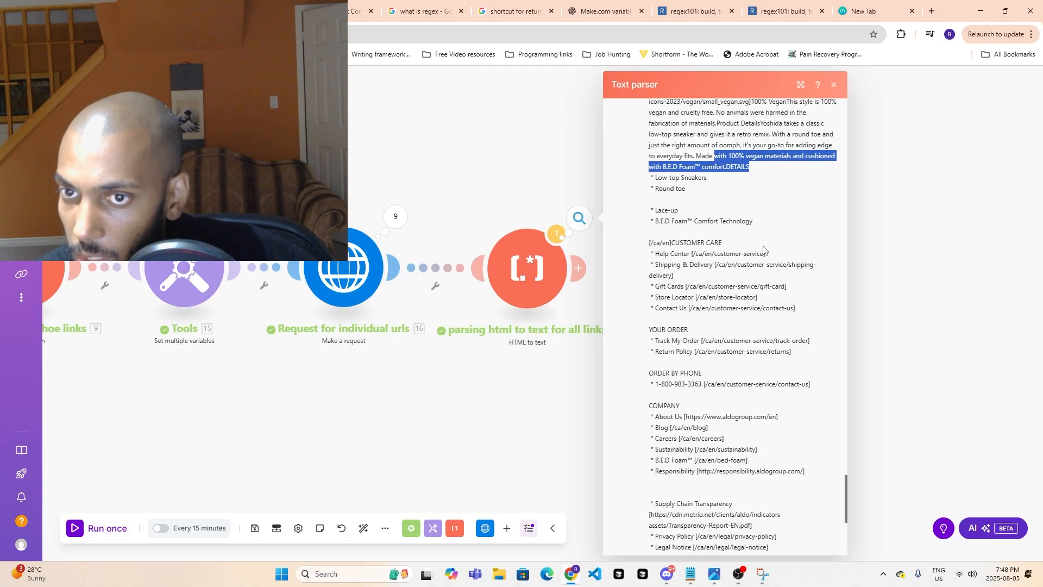
# - Look back through the output text from the product details to the men's navigation links that precede them
pyautogui.scroll(4, 728, 326)
pyautogui.scroll(2, 729, 326)
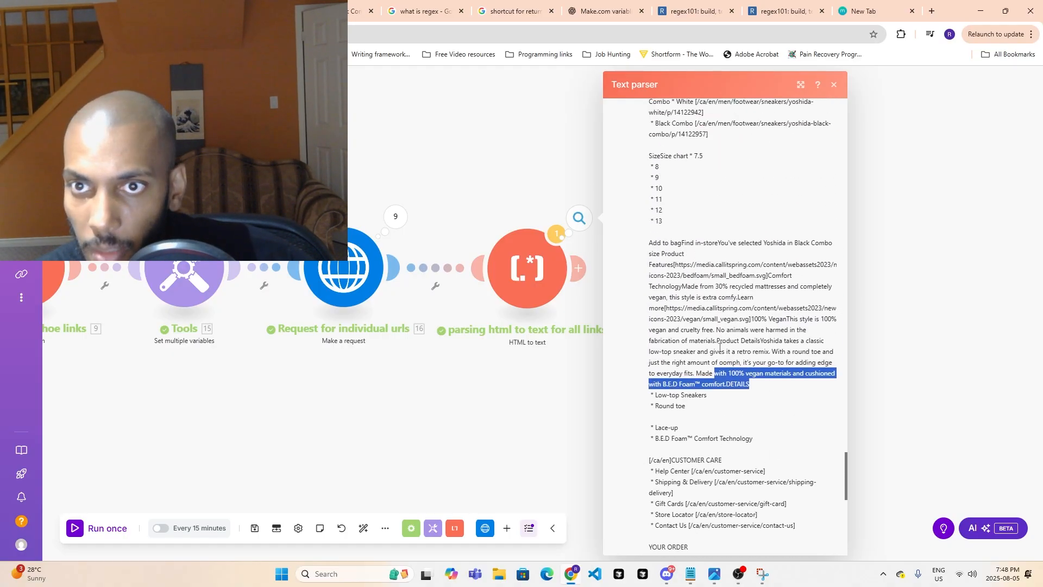
pyautogui.scroll(2, 706, 334)
pyautogui.scroll(2, 684, 342)
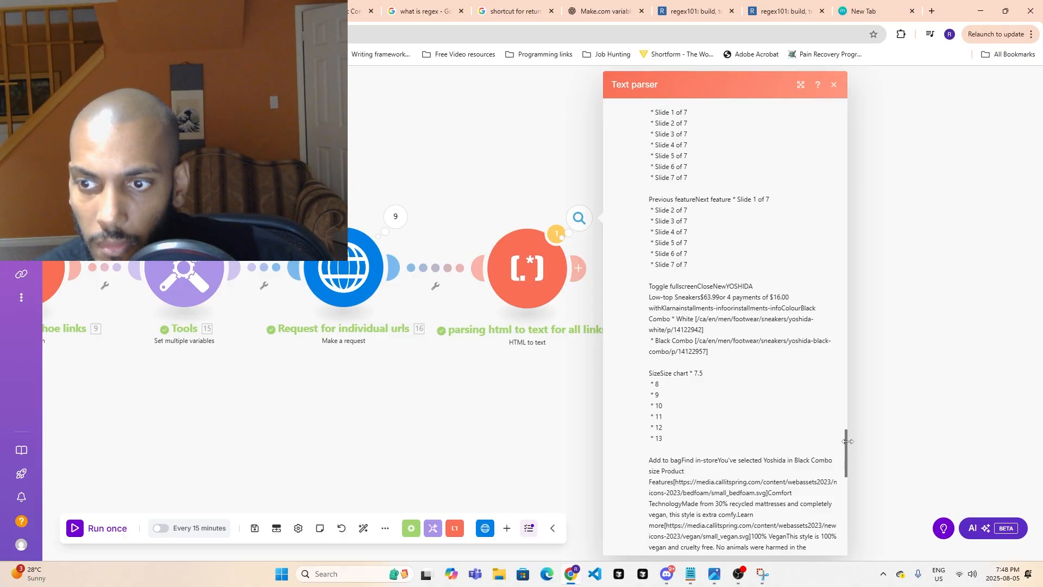
pyautogui.moveTo(847, 438); pyautogui.dragTo(847, 439)
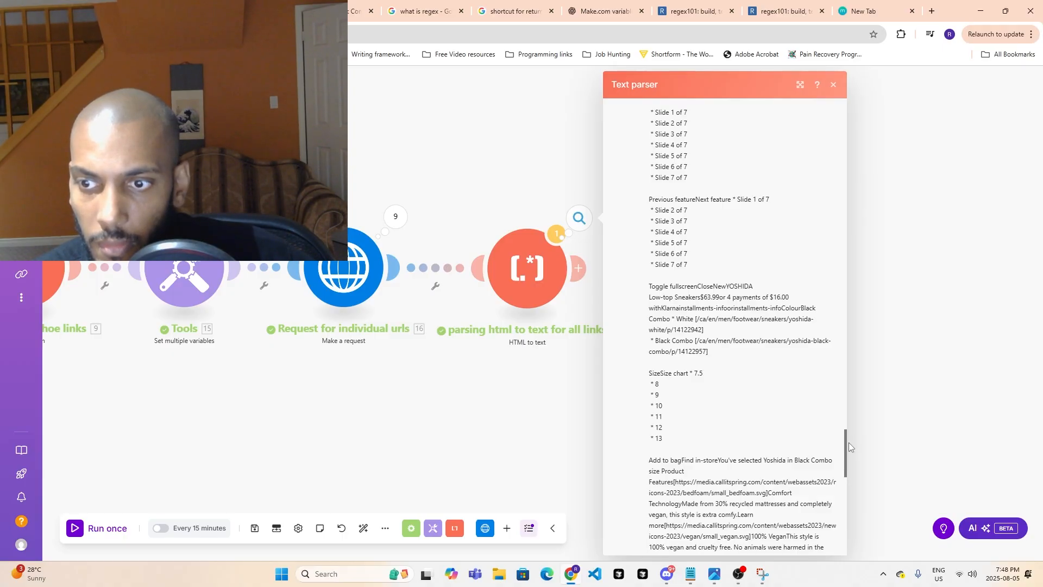
pyautogui.scroll(1, 759, 414)
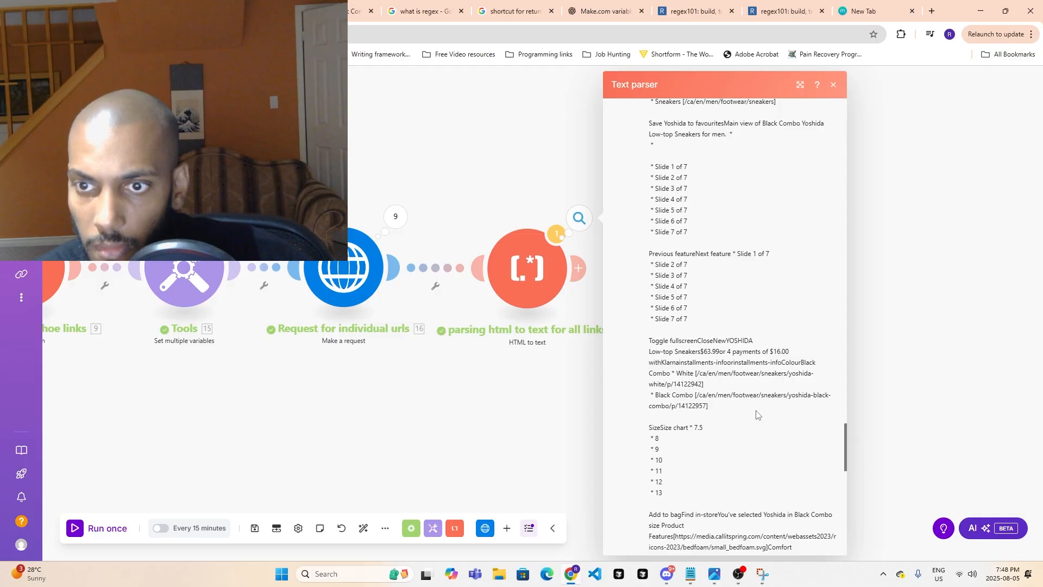
pyautogui.scroll(9, 758, 415)
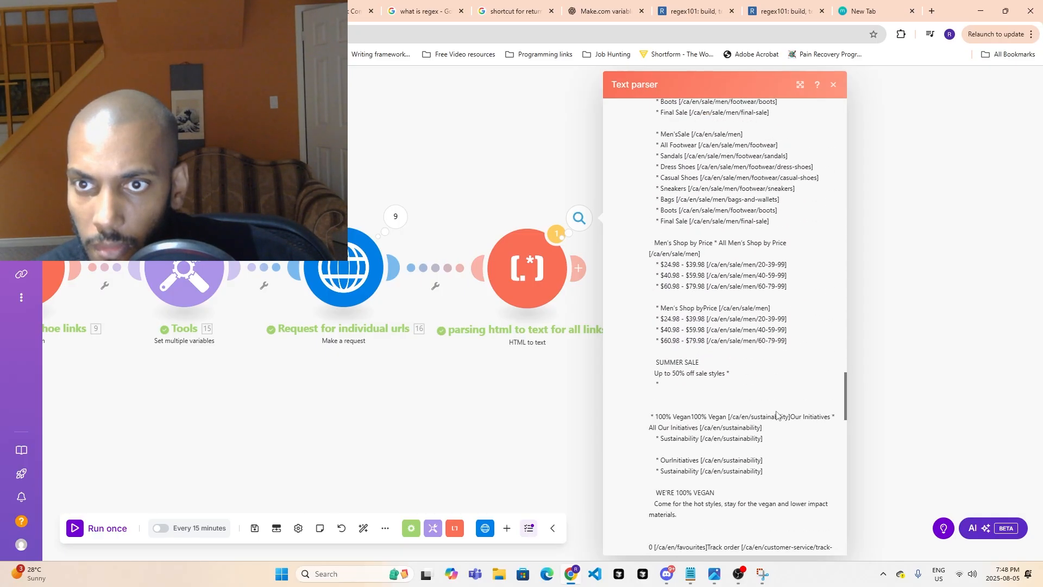
pyautogui.scroll(5, 779, 413)
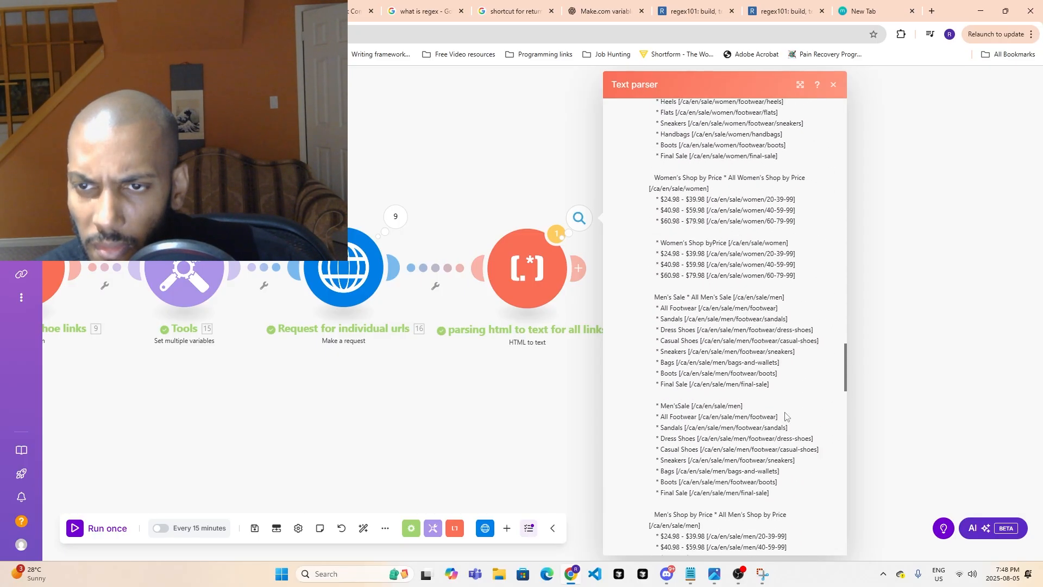
pyautogui.scroll(10, 785, 416)
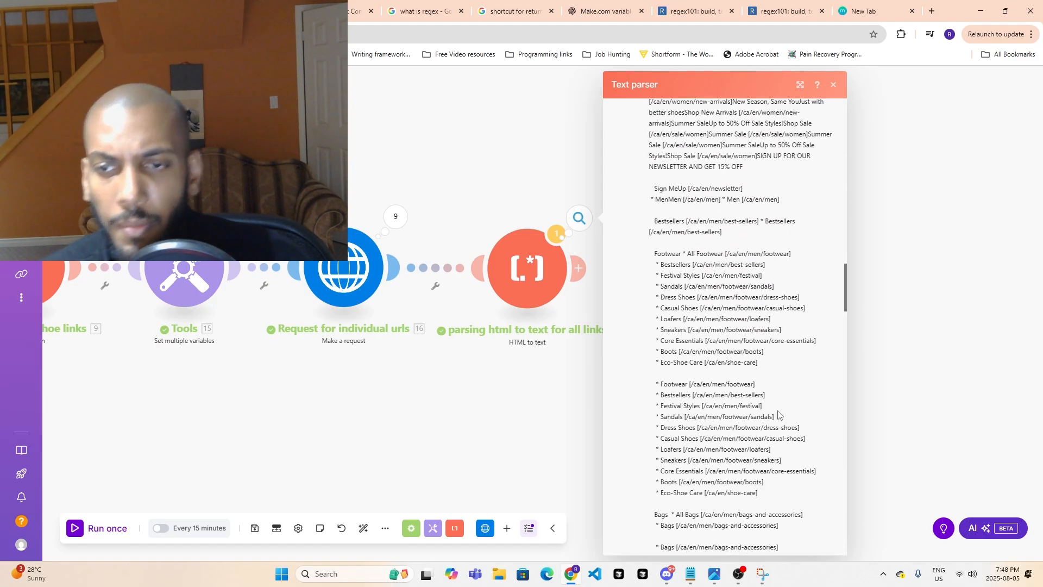
# - Examine where the Yoshida product information sits between the sale navigation links and the footer in the output text
pyautogui.scroll(-10, 782, 419)
pyautogui.scroll(-20, 726, 392)
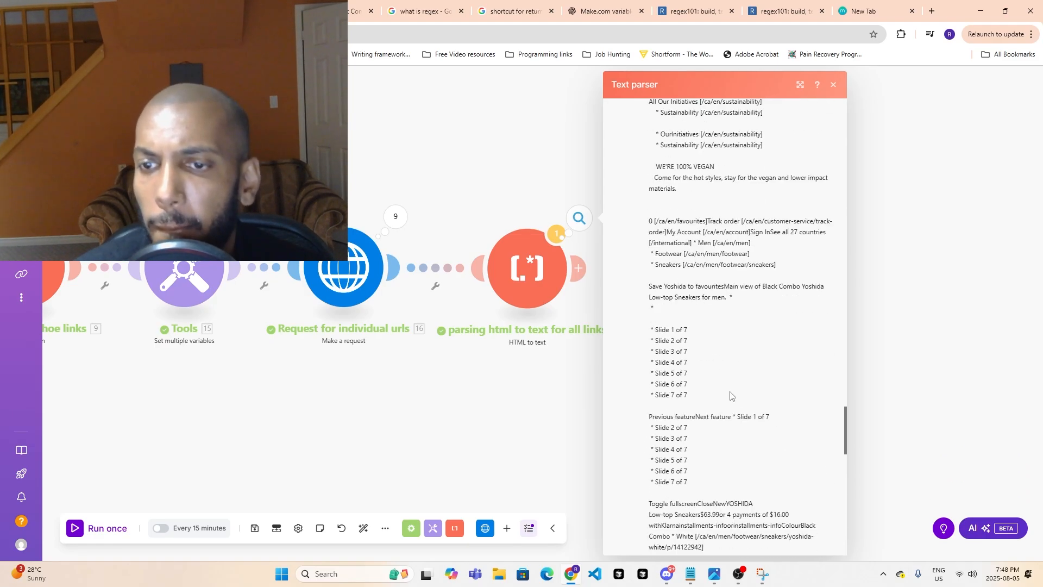
pyautogui.scroll(-8, 734, 384)
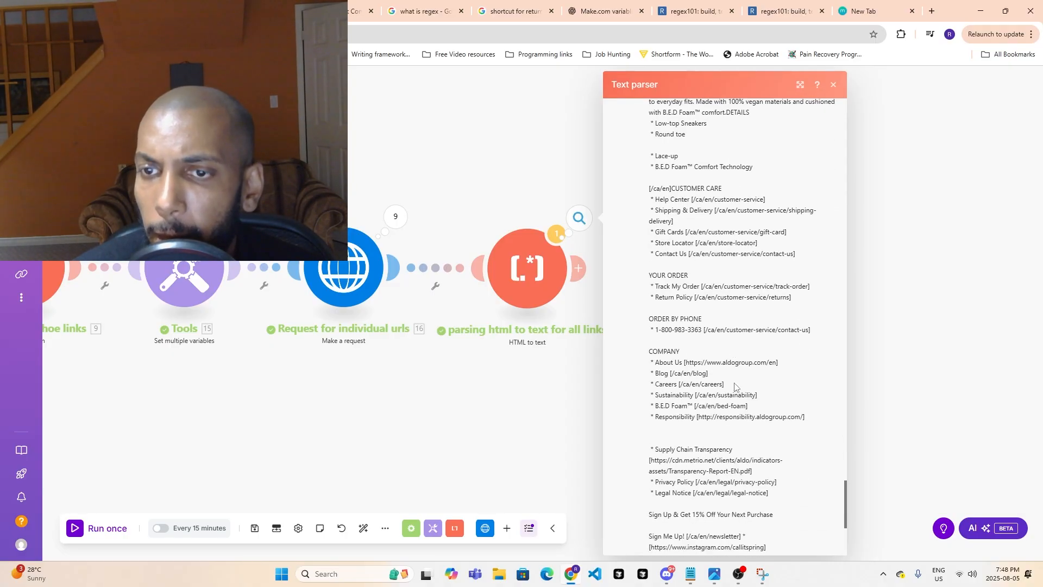
pyautogui.scroll(10, 735, 383)
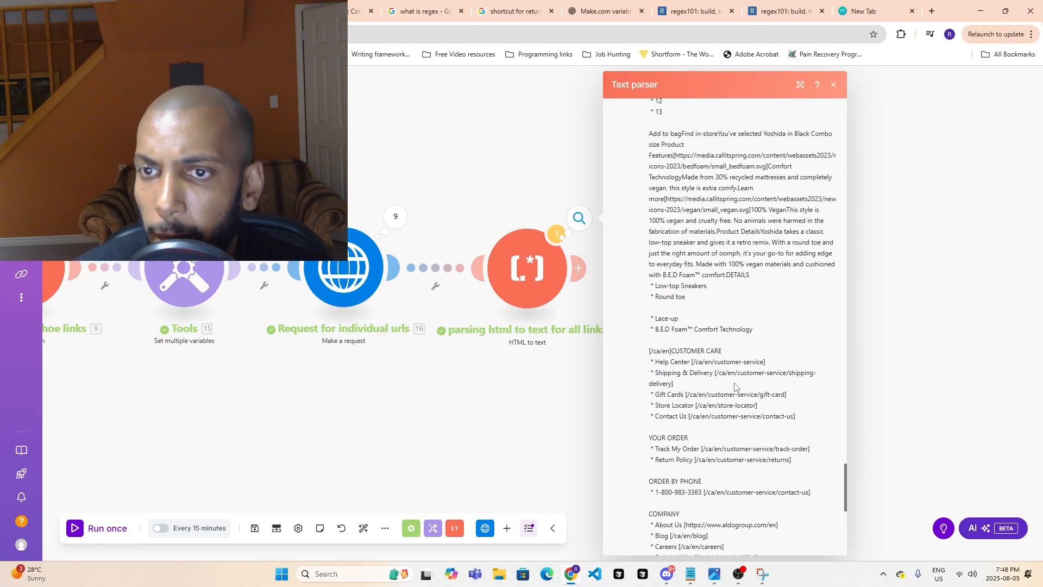
pyautogui.scroll(3, 735, 385)
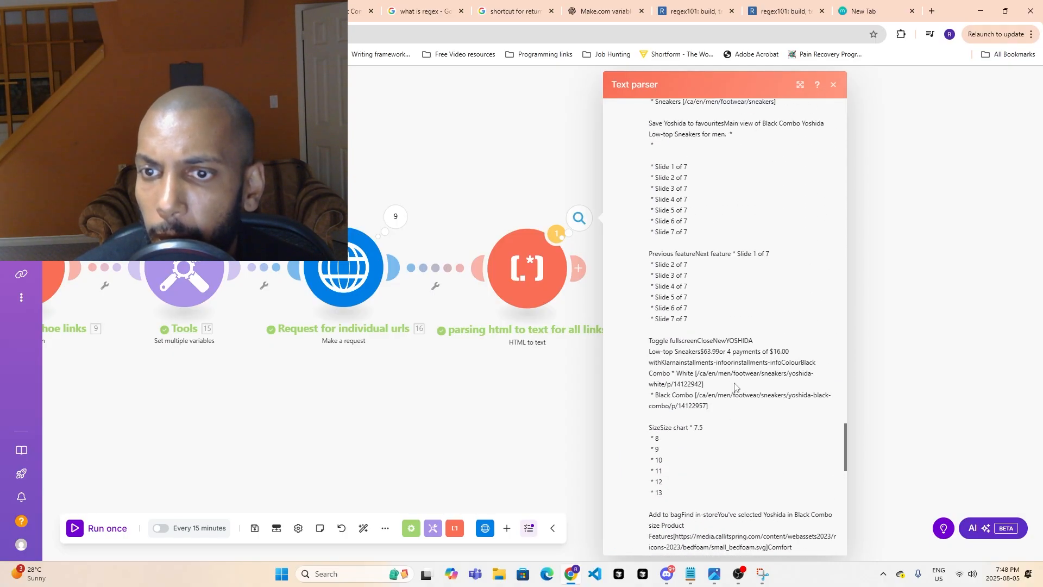
pyautogui.scroll(7, 730, 385)
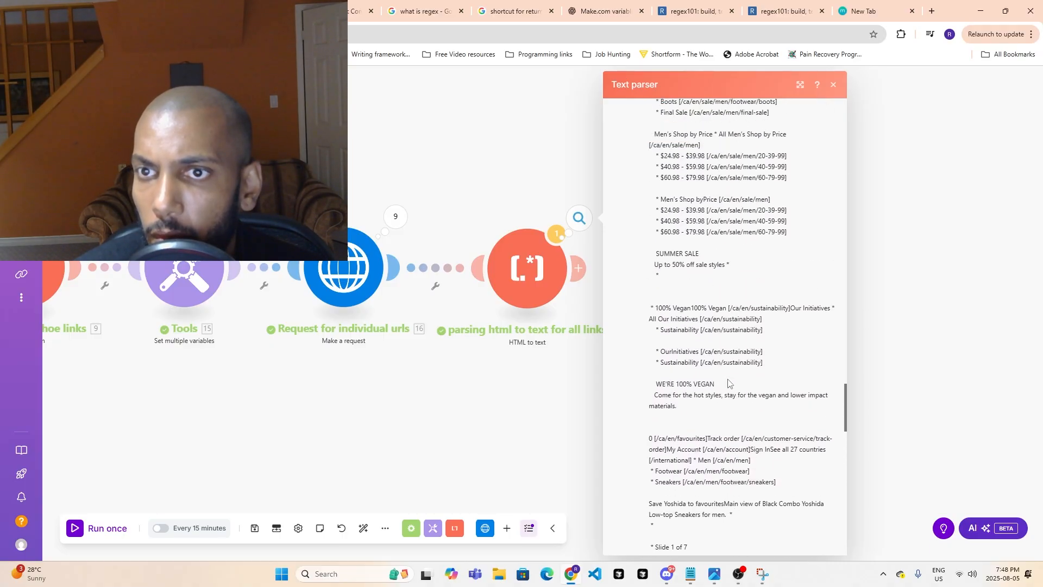
pyautogui.scroll(1, 728, 384)
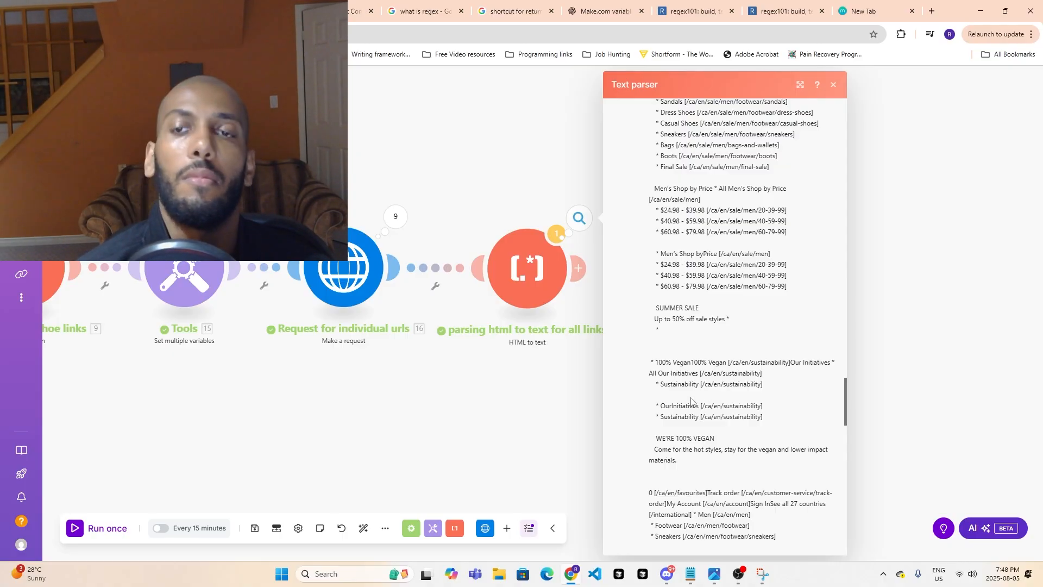
pyautogui.scroll(1, 690, 401)
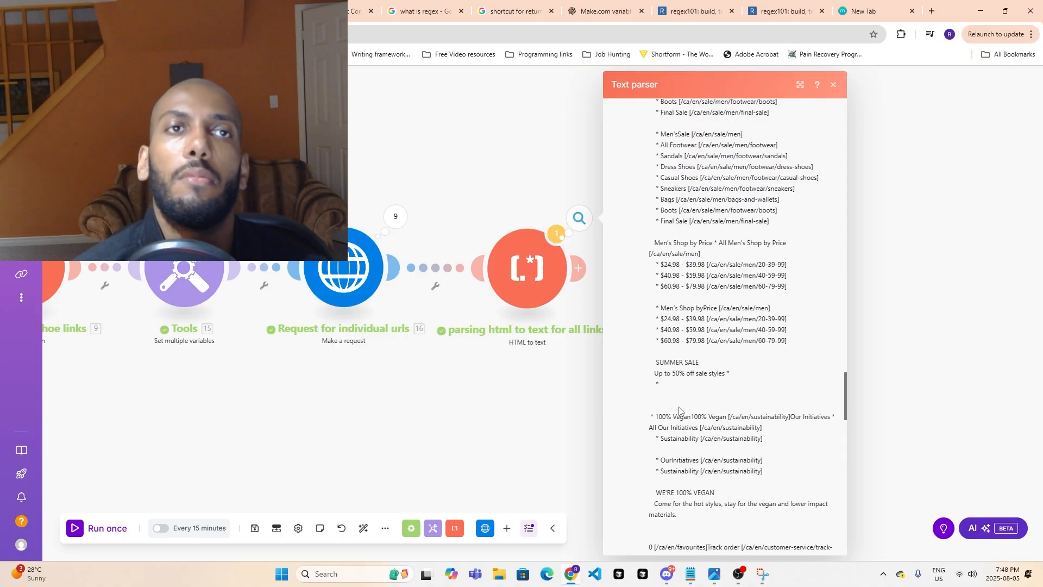
# - Switch to the How to Scrape Websites in Make lesson video and find its full-screen section on extracting values into variables
pyautogui.moveTo(735, 578)
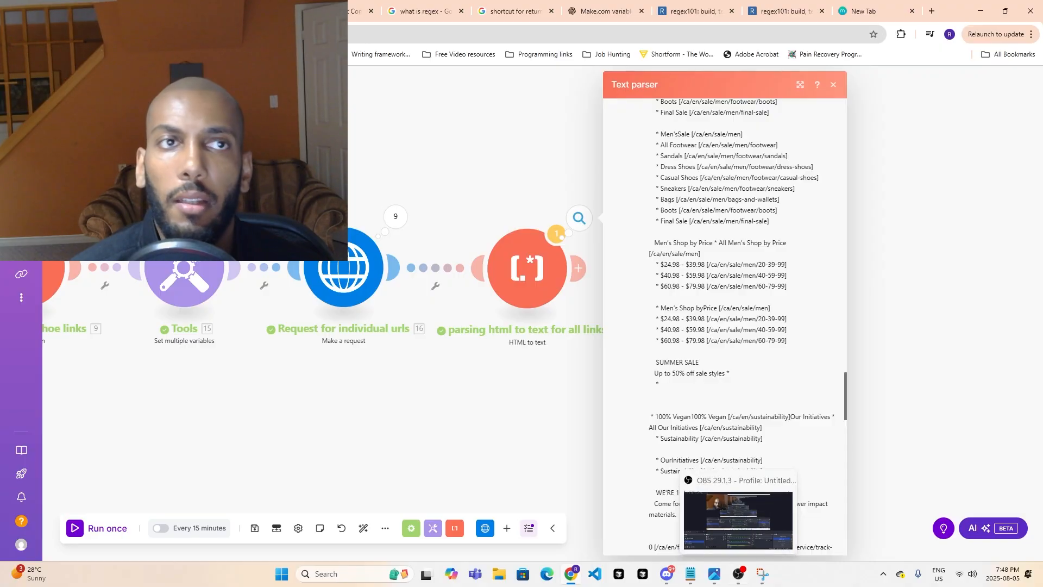
pyautogui.hotkey('ctrl', 'shift', 'Tab')
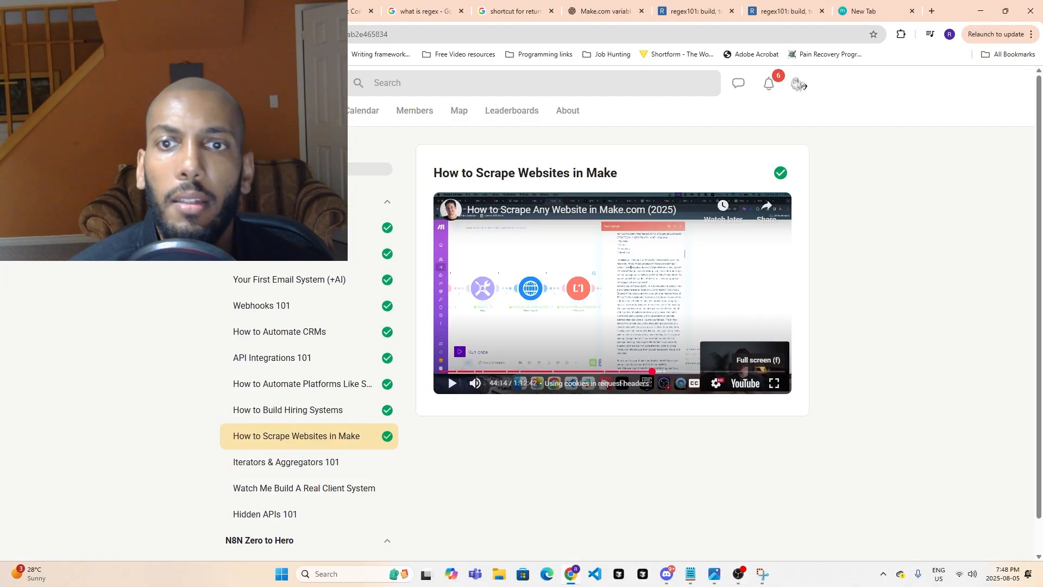
pyautogui.click(774, 383)
pyautogui.click(670, 557)
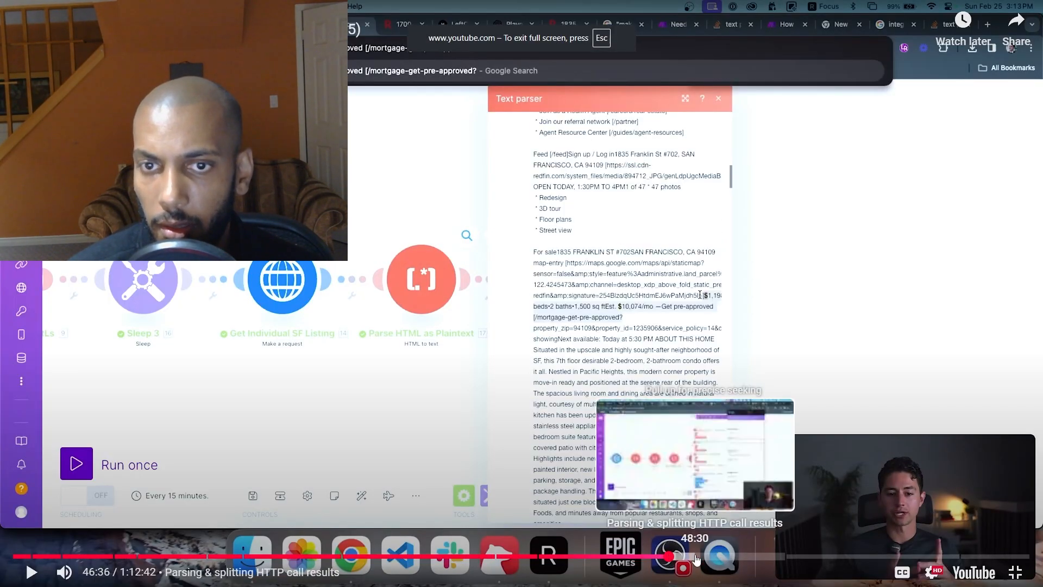
pyautogui.click(716, 557)
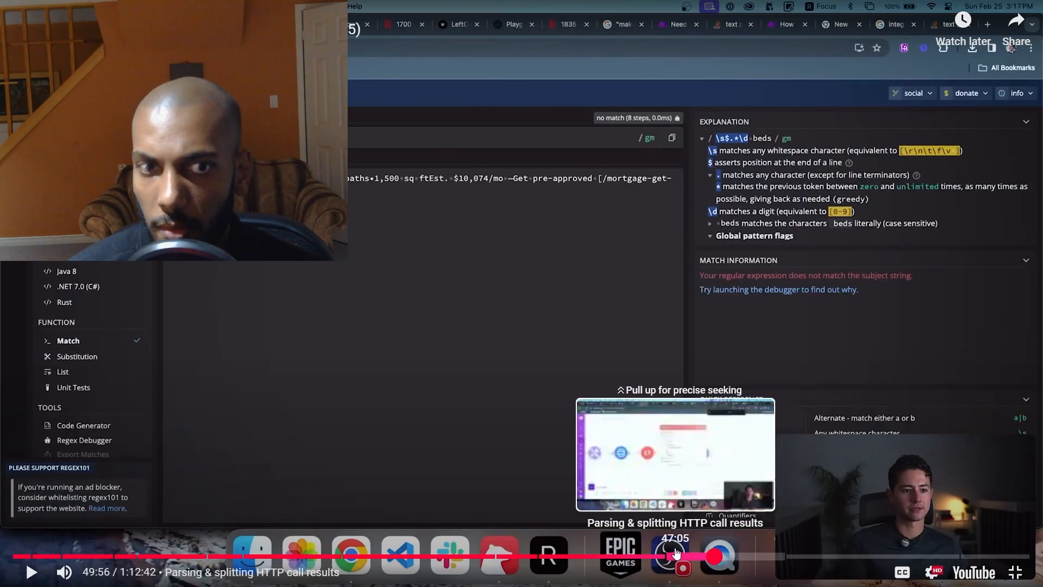
pyautogui.click(676, 555)
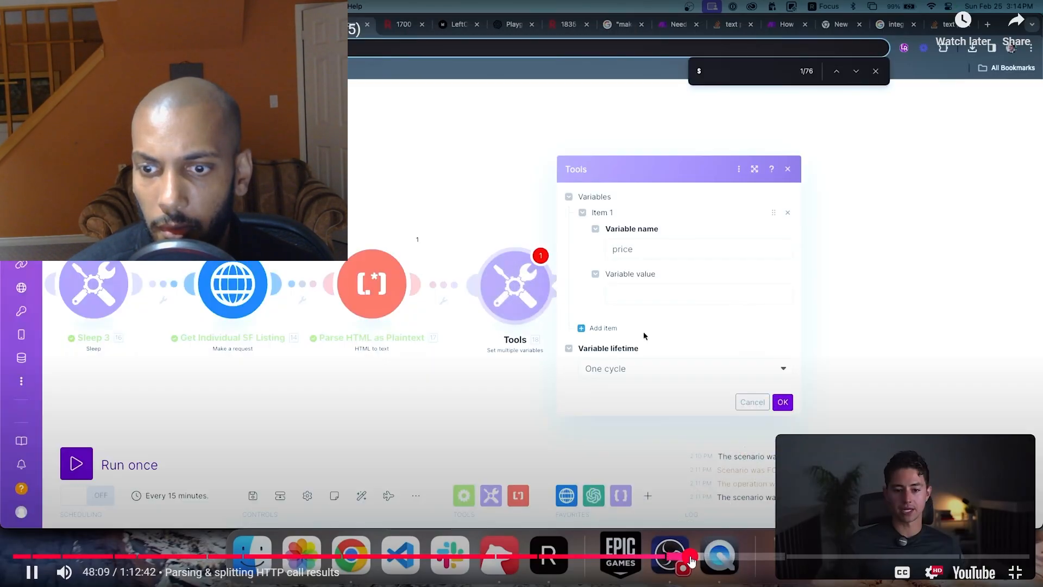
pyautogui.click(690, 556)
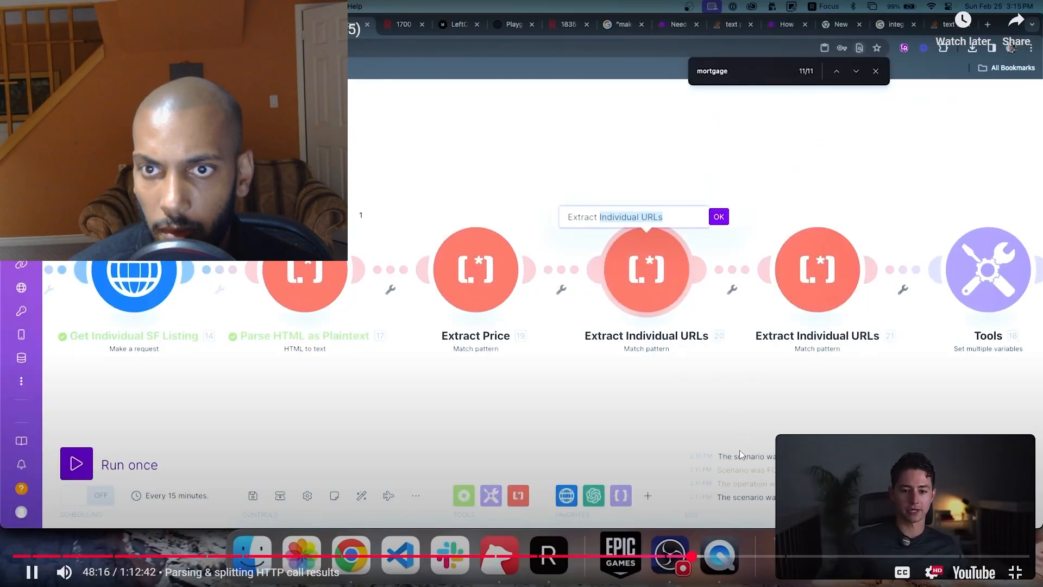
pyautogui.moveTo(705, 555); pyautogui.dragTo(713, 557)
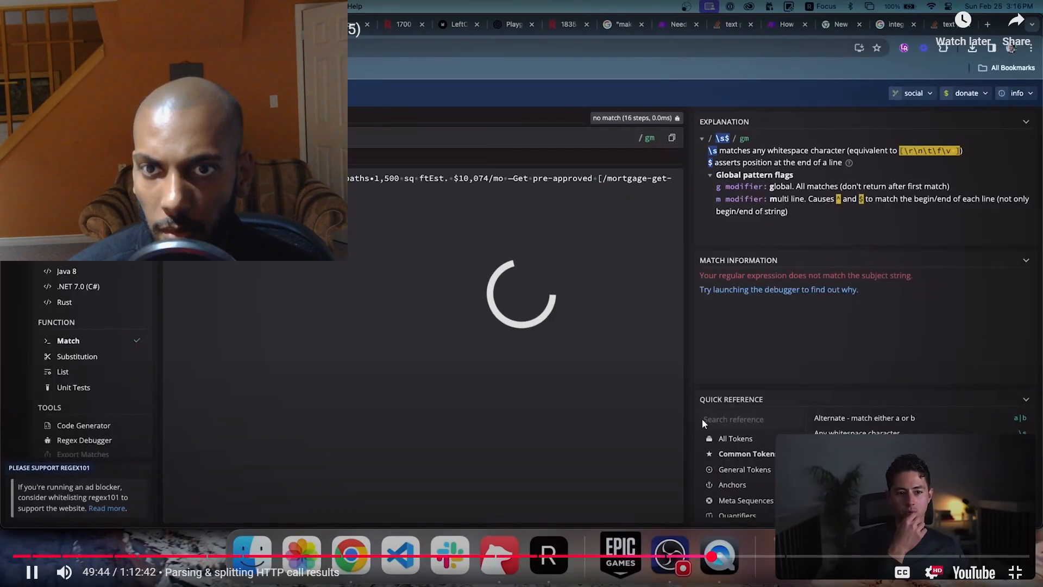
# - Leave the full-screen lesson for the Make scenario and examine the Yoshida output text from the sale links to the customer care links
pyautogui.click(686, 400)
pyautogui.press('Escape')
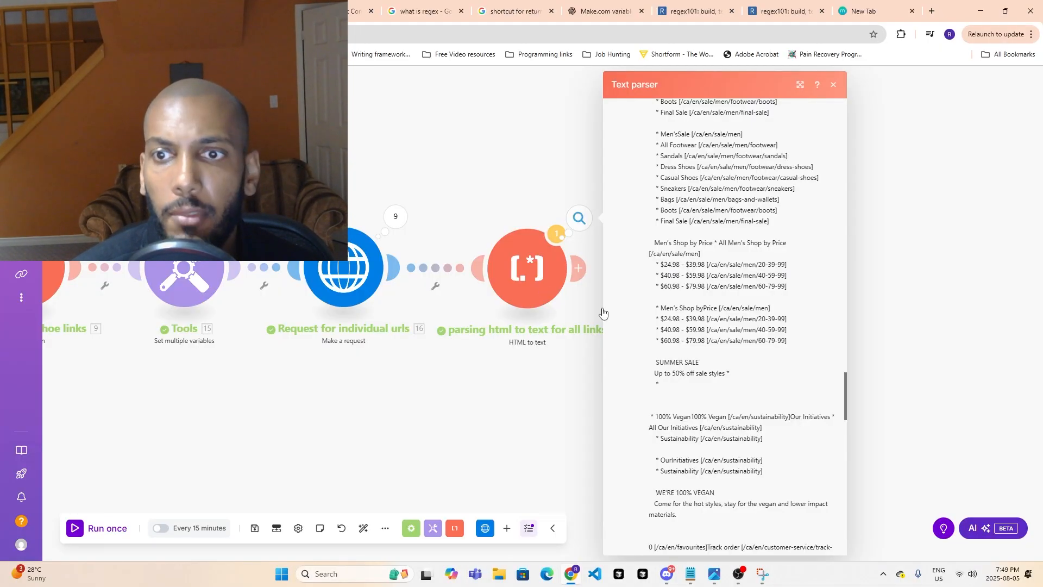
pyautogui.scroll(2, 692, 423)
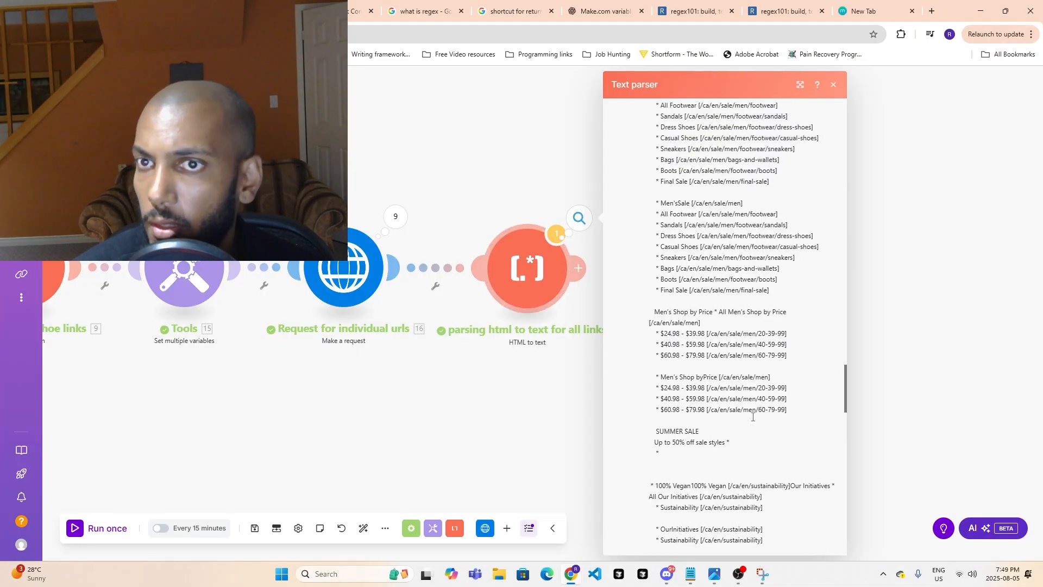
pyautogui.scroll(-3, 753, 380)
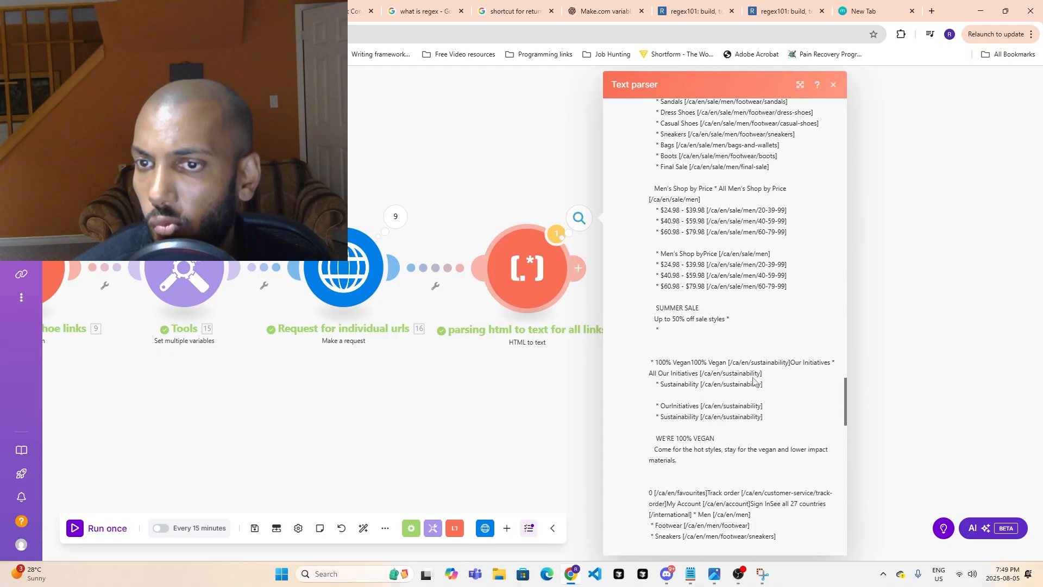
pyautogui.scroll(-7, 752, 381)
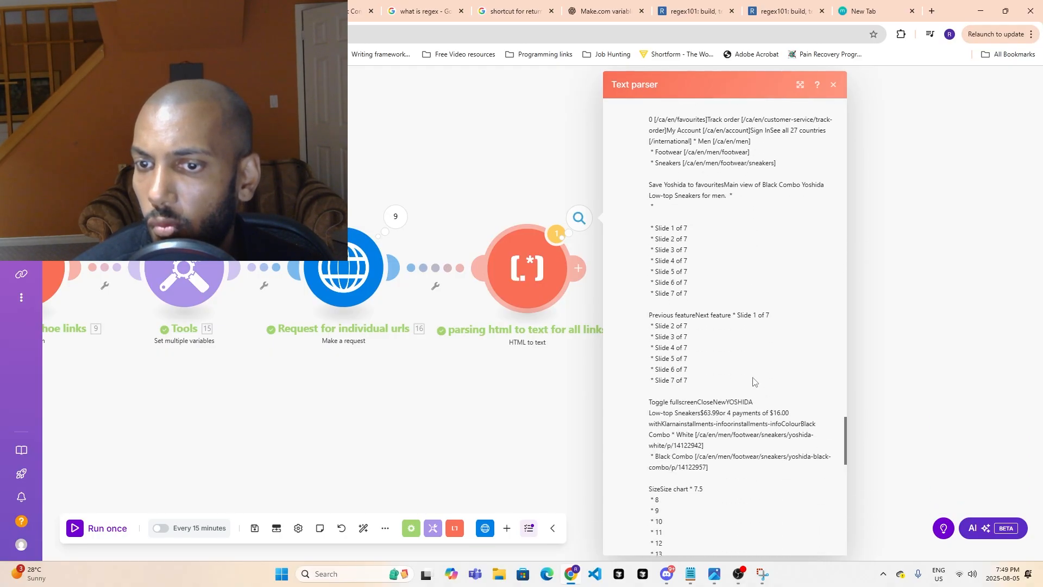
pyautogui.scroll(-3, 753, 381)
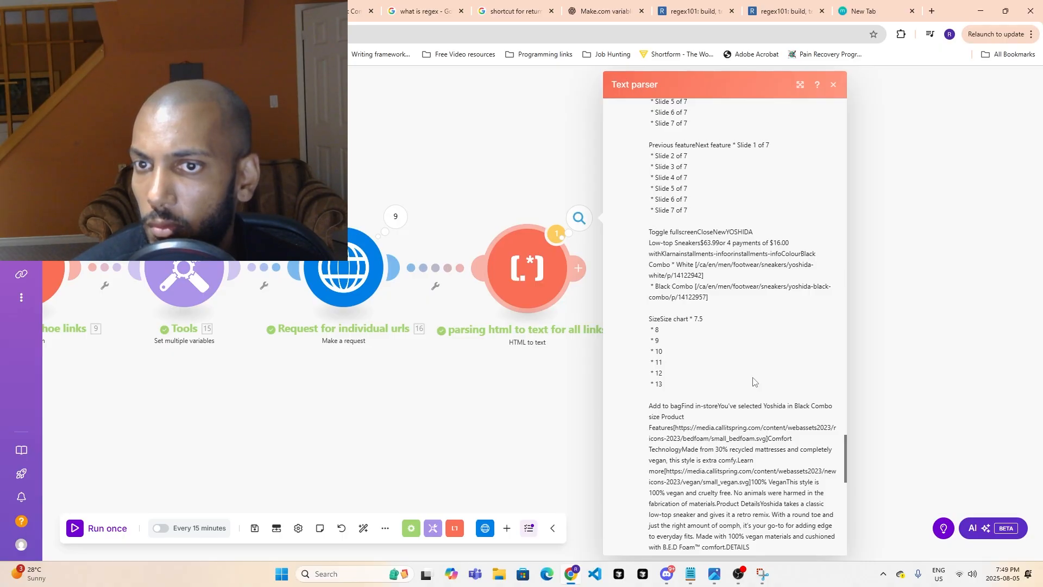
pyautogui.scroll(-3, 753, 381)
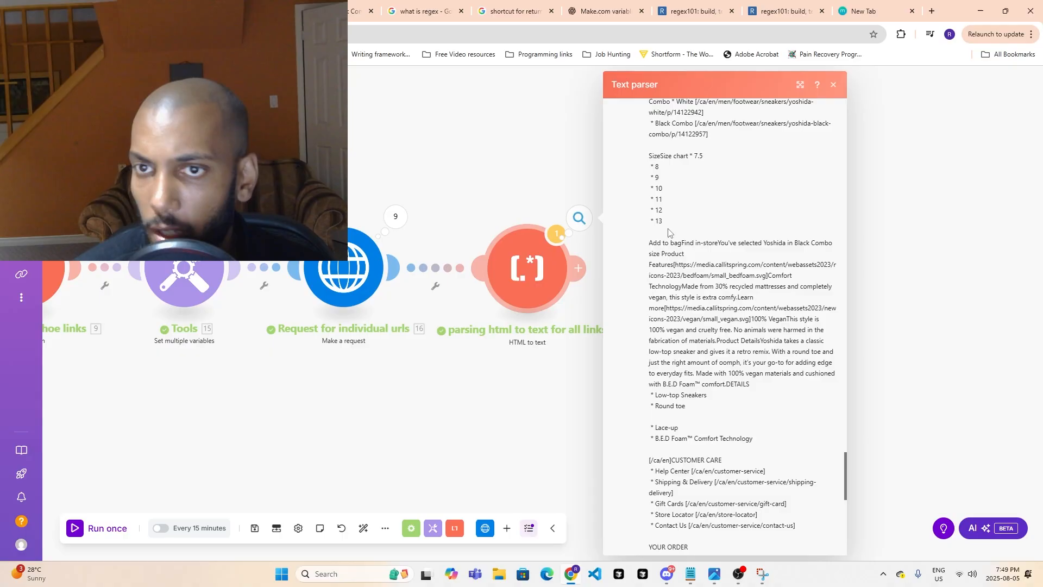
# - Select and copy Operation 1's entire output text, from "Back to top" through the Aldo Group copyright line
pyautogui.hotkey('ctrl', 'a')
pyautogui.scroll(4, 763, 413)
pyautogui.click(763, 413)
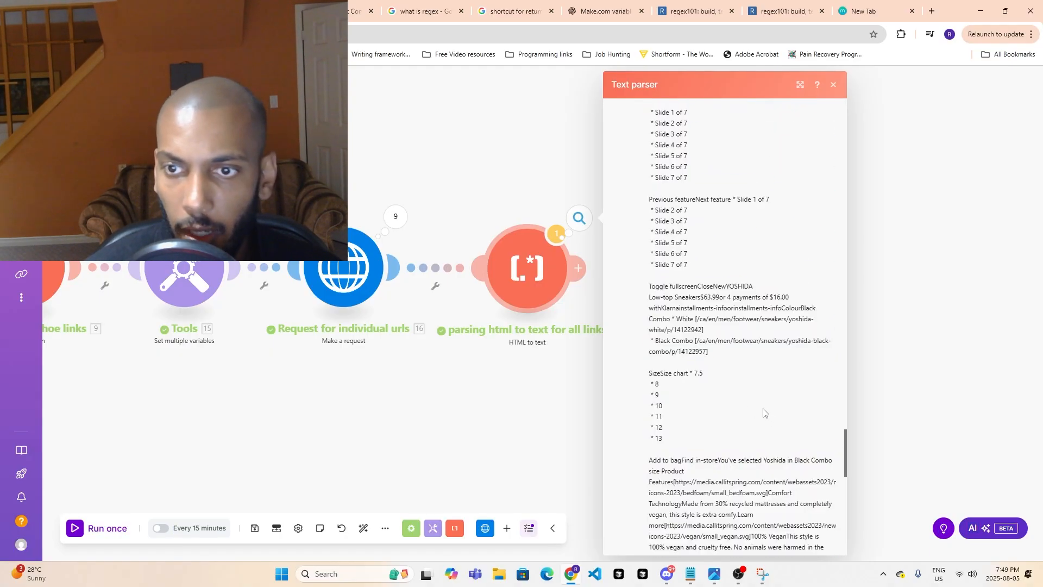
pyautogui.scroll(6, 763, 413)
pyautogui.scroll(10, 755, 416)
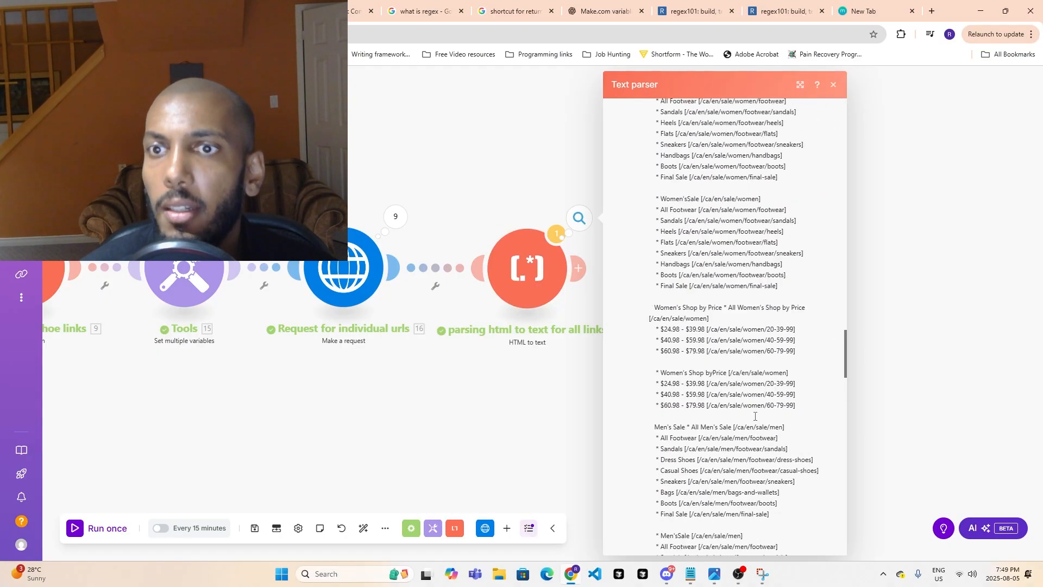
pyautogui.scroll(15, 755, 416)
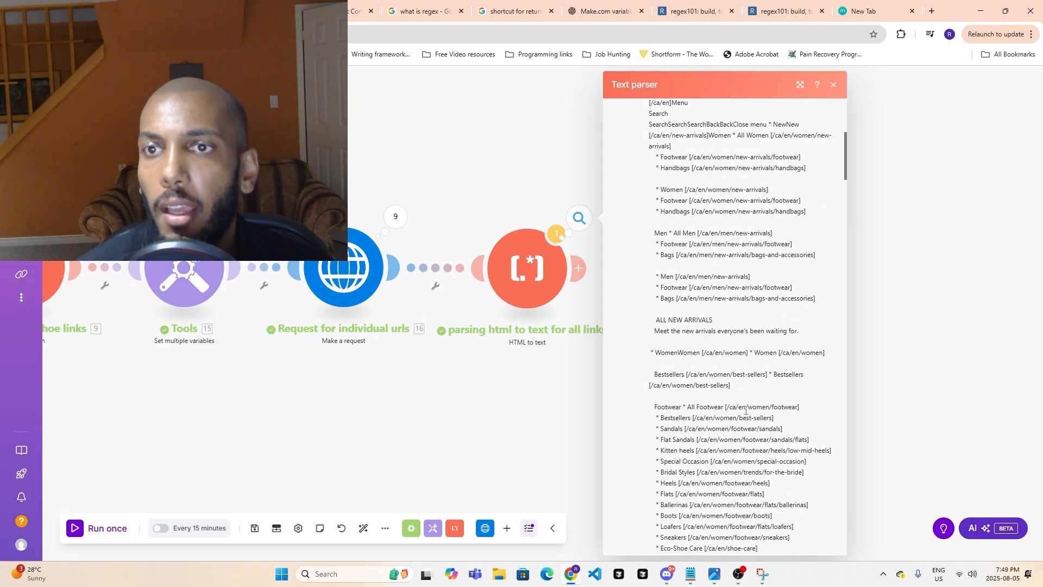
pyautogui.scroll(6, 746, 411)
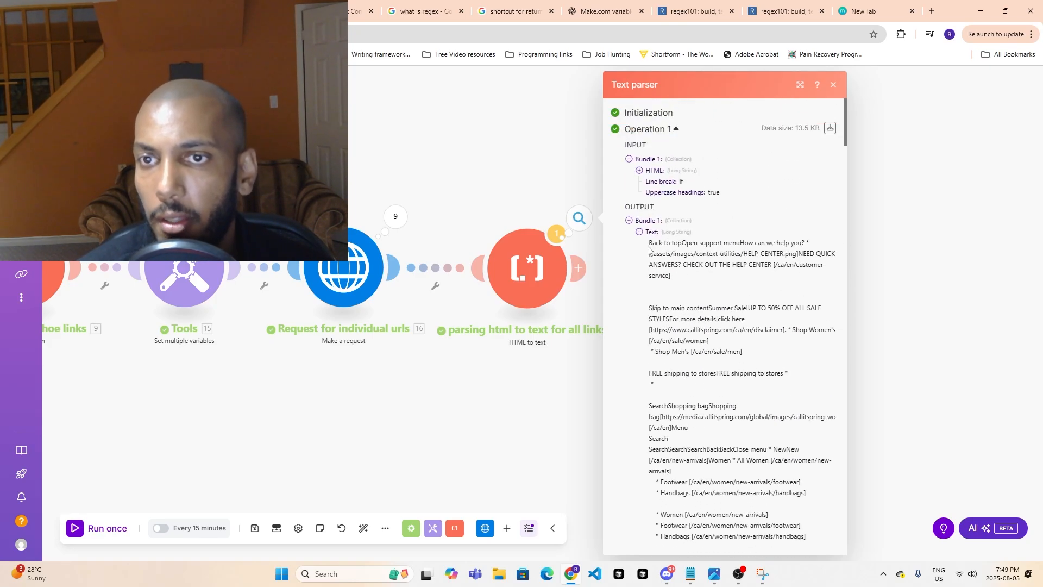
pyautogui.moveTo(648, 249); pyautogui.dragTo(712, 555)
pyautogui.moveTo(712, 554); pyautogui.dragTo(802, 380)
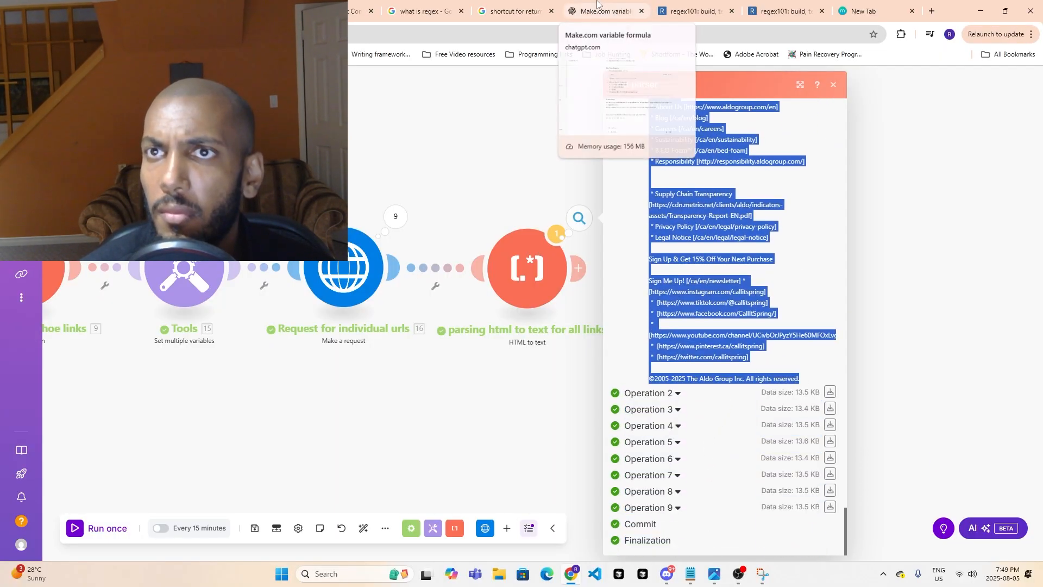
# - Open ChatGPT in place of the "what is regex" search page and paste the copied output text into a new prompt
pyautogui.click(328, 11)
pyautogui.click(389, 5)
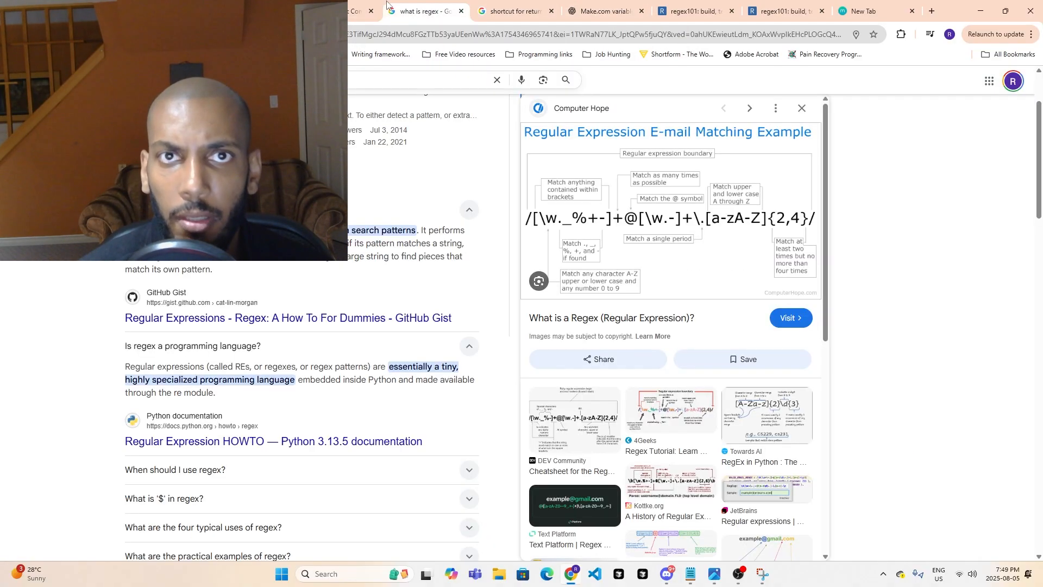
pyautogui.click(363, 33)
pyautogui.write('chr')
pyautogui.press('BackSpace')
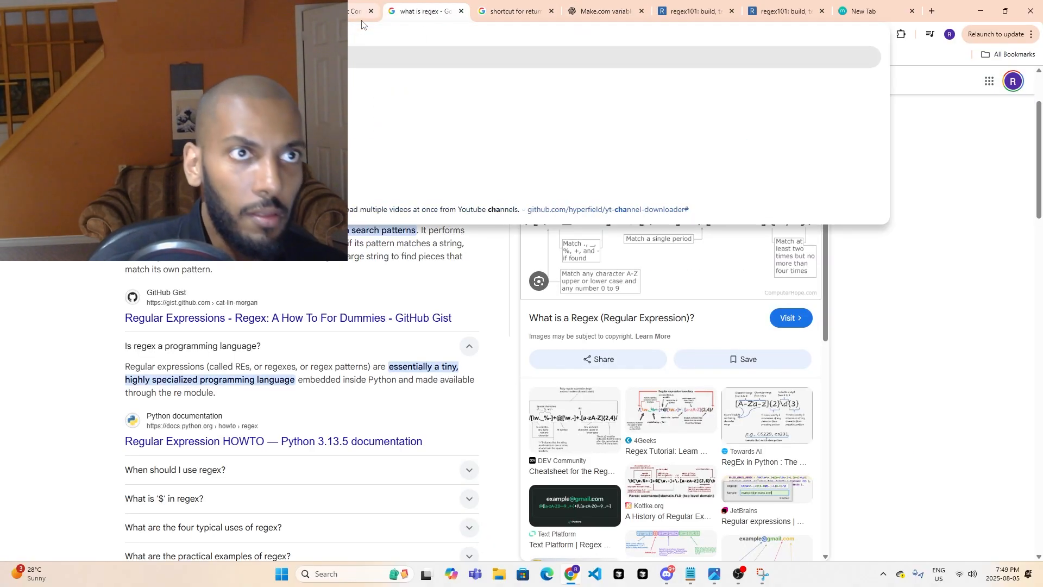
pyautogui.write('at')
pyautogui.press('Return')
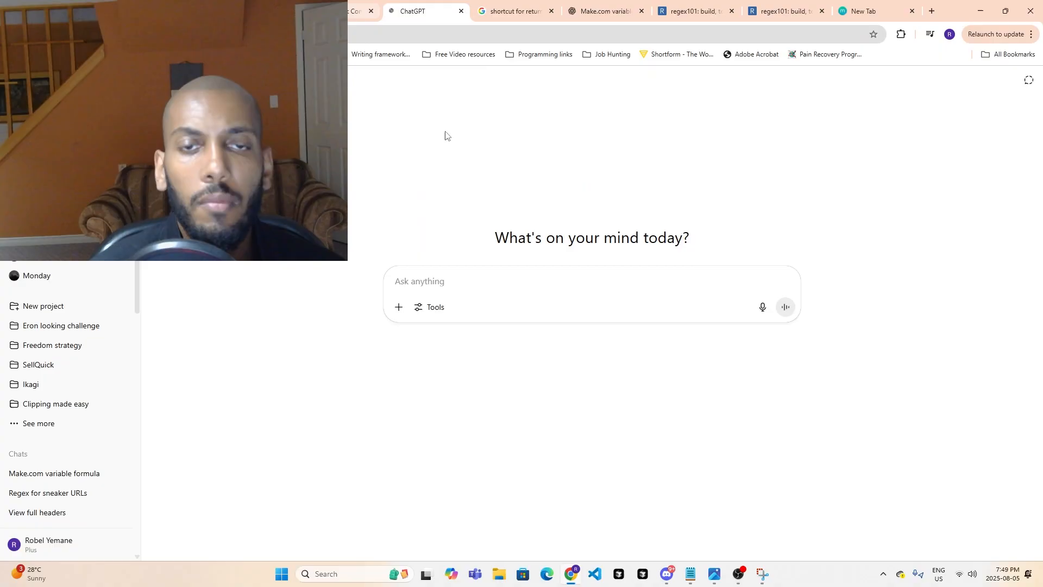
pyautogui.hotkey('ctrl', 'v')
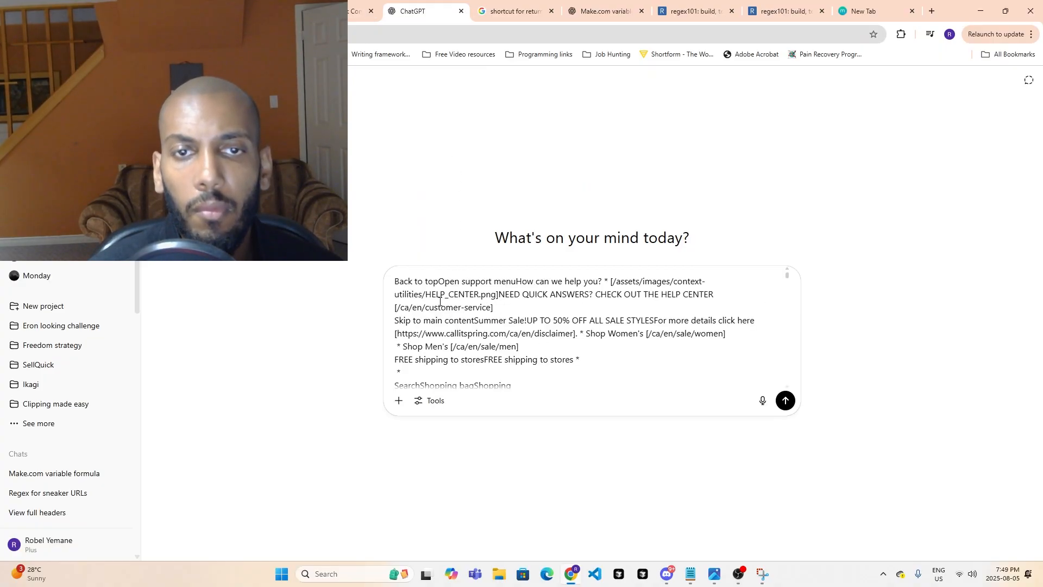
# - Insert the introductory line "look at this text:" above the pasted output text in the prompt
pyautogui.click(392, 281)
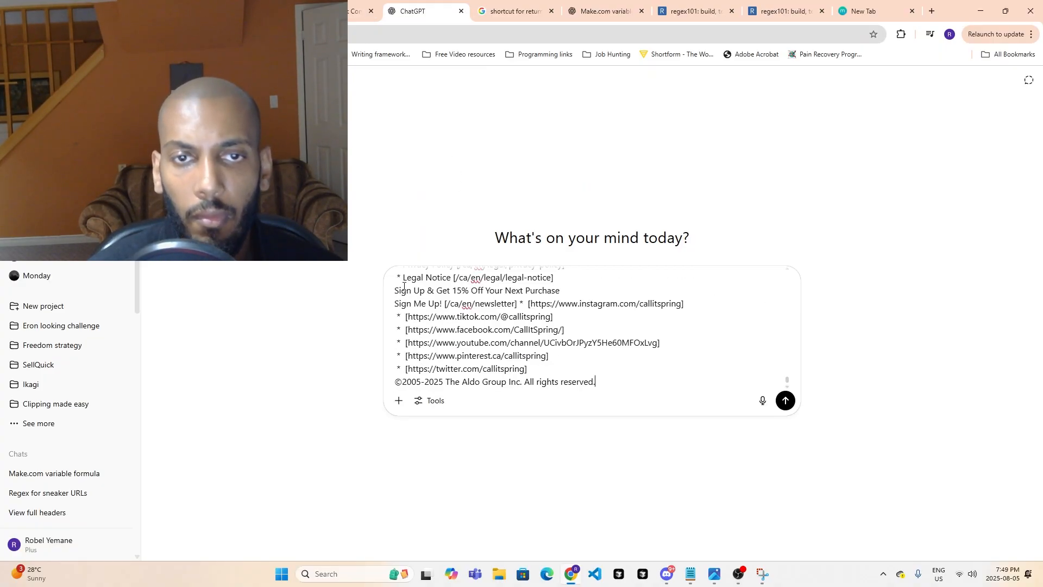
pyautogui.moveTo(787, 381); pyautogui.dragTo(516, 278)
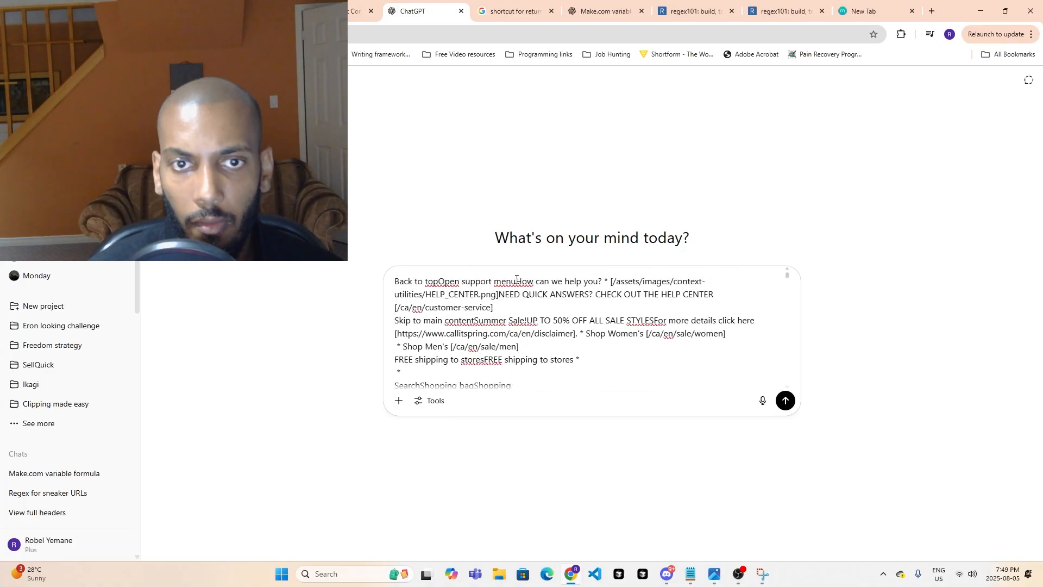
pyautogui.click(393, 282)
pyautogui.scroll(3, 534, 361)
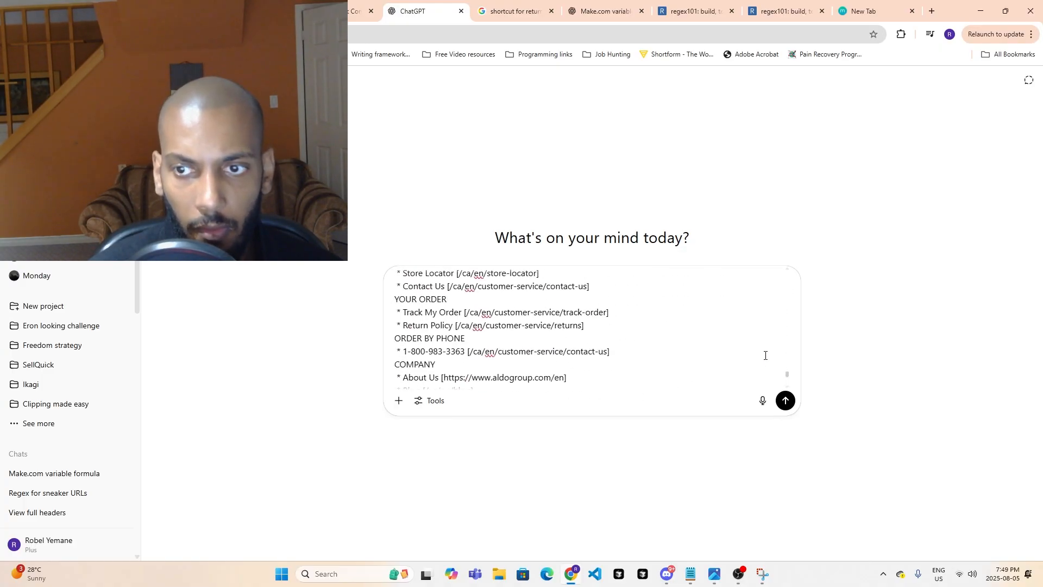
pyautogui.moveTo(787, 380); pyautogui.dragTo(773, 275)
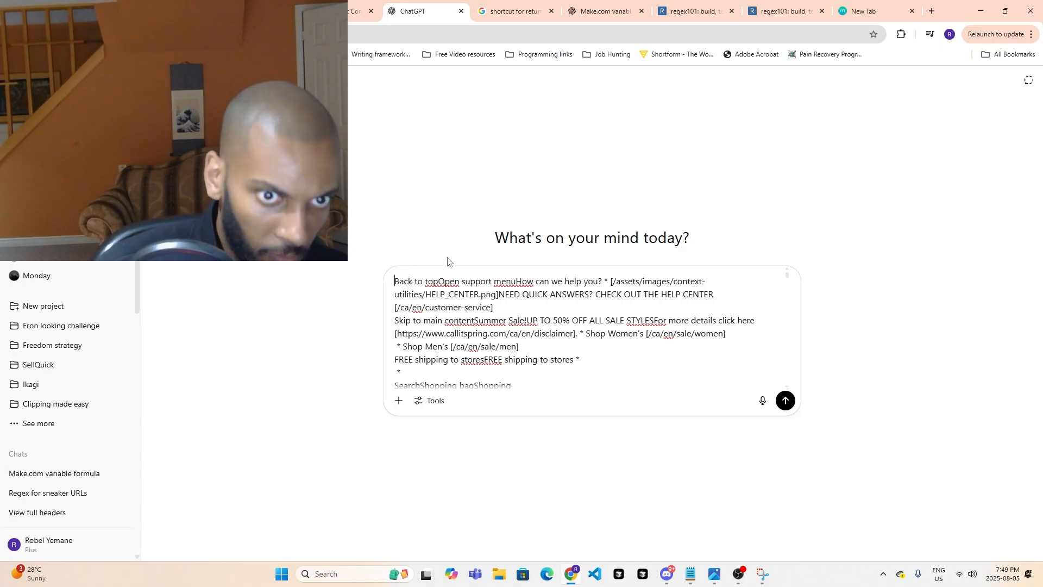
pyautogui.hotkey('shift', 'Return')
pyautogui.hotkey('shift', 'Return')
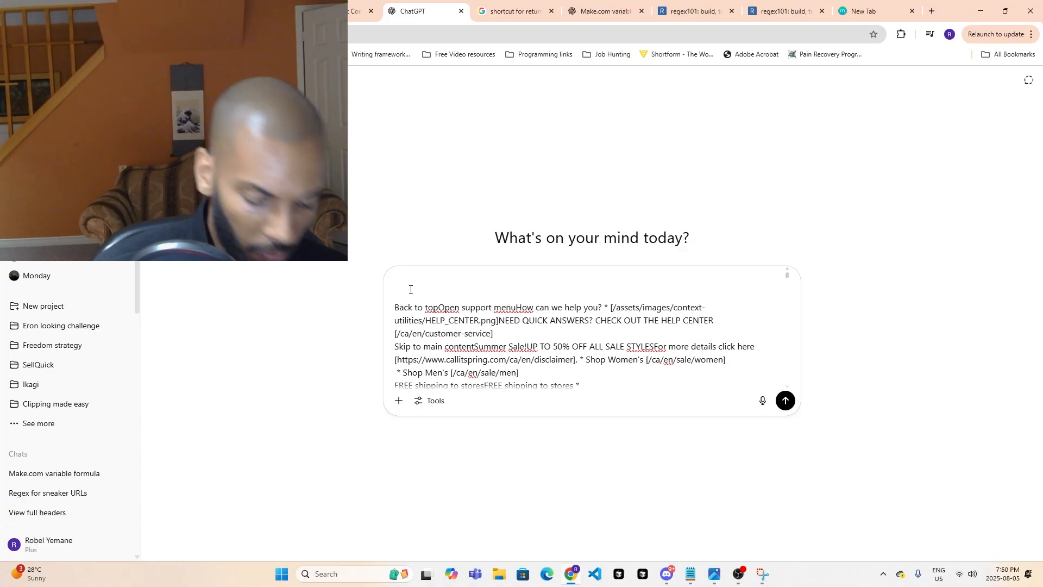
pyautogui.write('look at t')
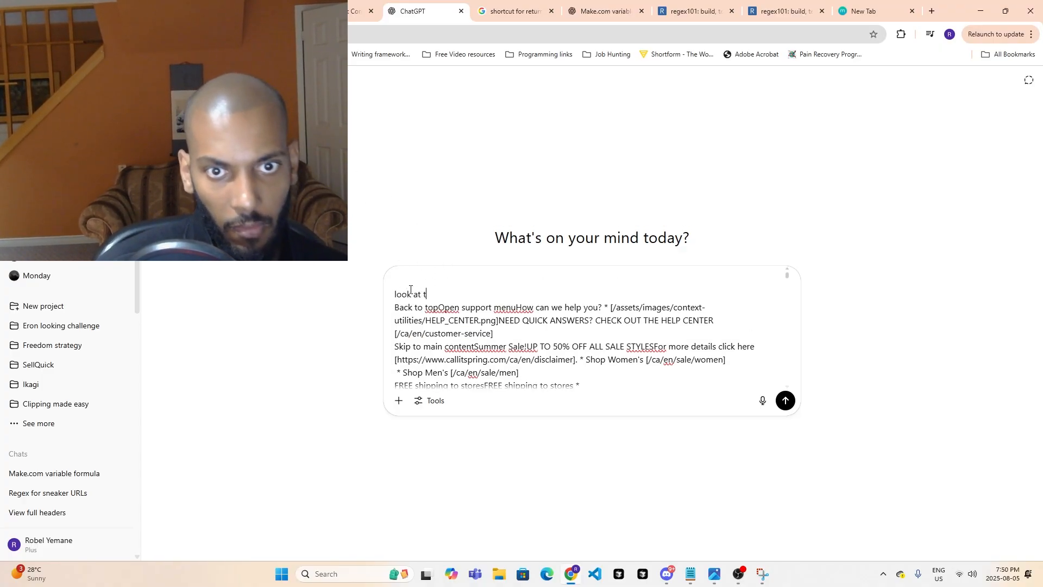
pyautogui.write('his text:')
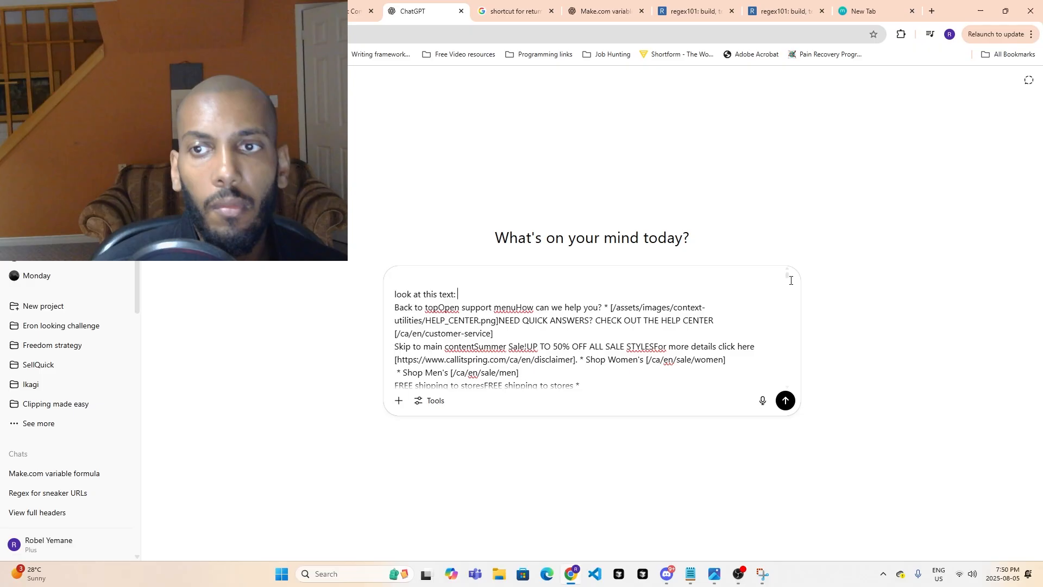
# - Add blank lines after the copyright line at the end of the prompt
pyautogui.moveTo(787, 280); pyautogui.dragTo(765, 401)
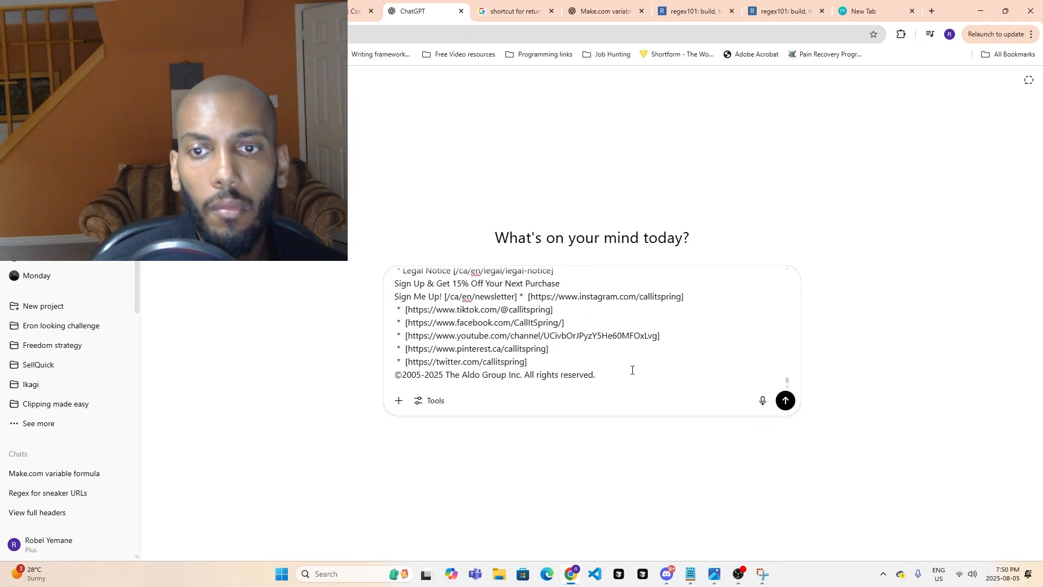
pyautogui.hotkey('shift', 'Return')
pyautogui.hotkey('shift', 'Return')
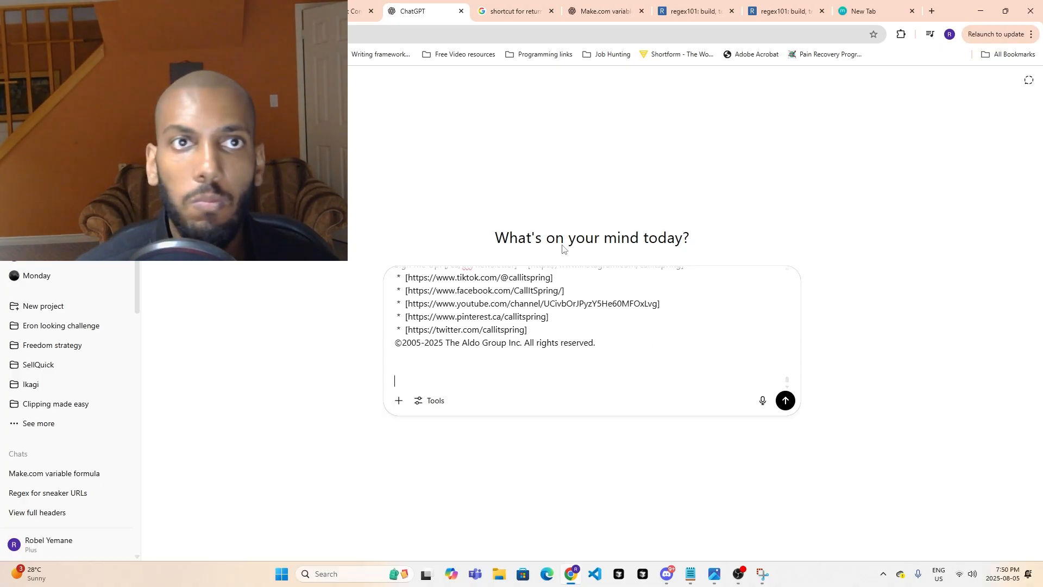
# - Switch back to the Make scenario and highlight "Low-top Sneakers$63.99" in the Yoshida output text
pyautogui.click(361, 4)
pyautogui.click(266, 7)
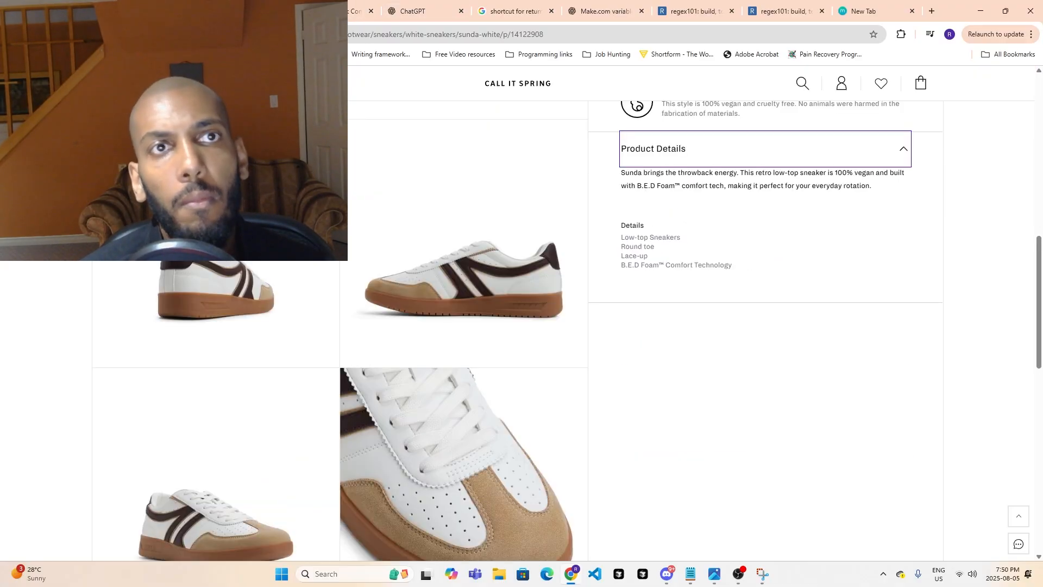
pyautogui.click(173, 8)
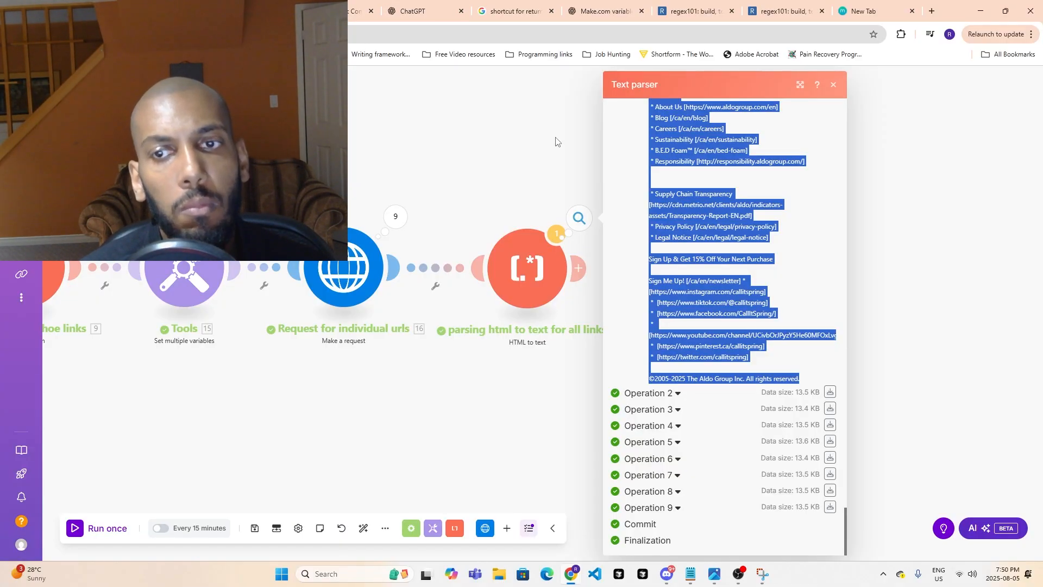
pyautogui.click(771, 292)
pyautogui.scroll(3, 773, 313)
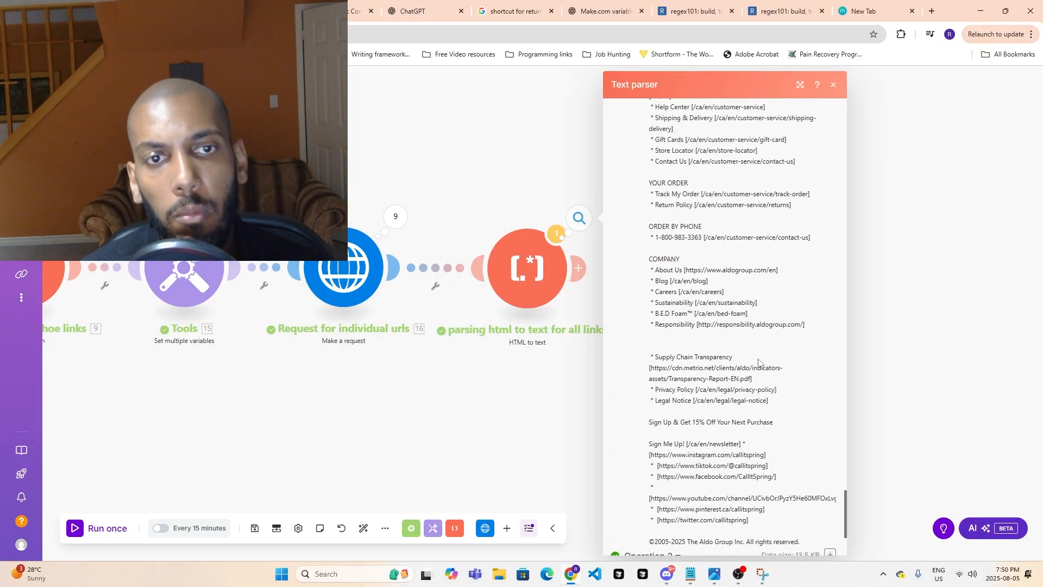
pyautogui.scroll(3, 759, 362)
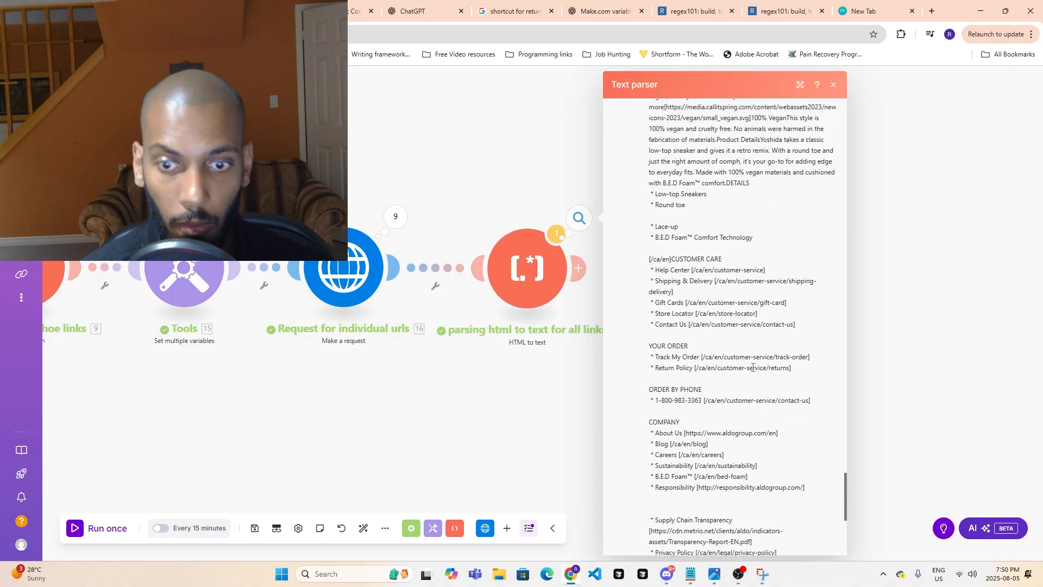
pyautogui.scroll(5, 738, 385)
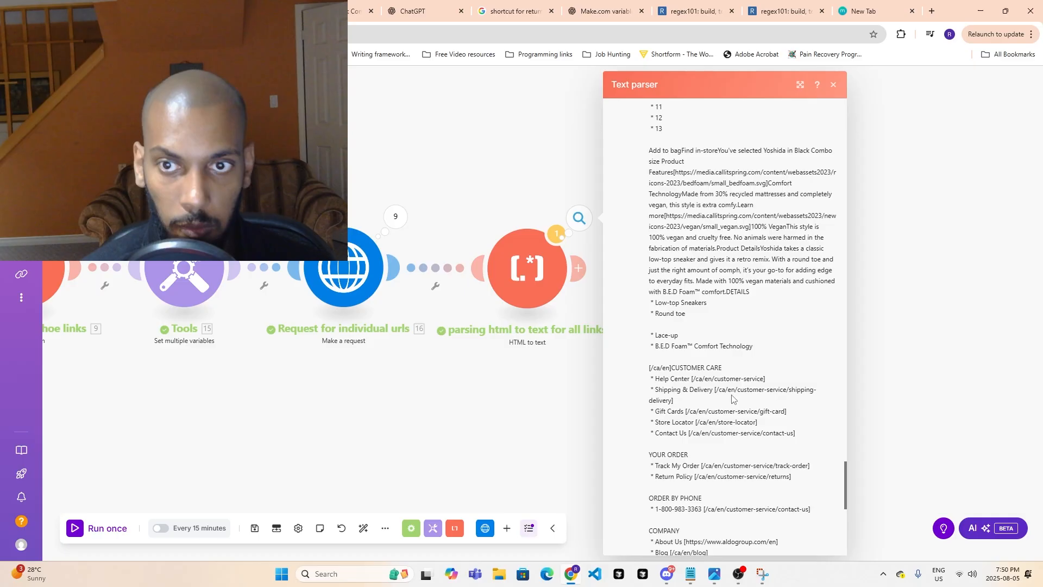
pyautogui.scroll(5, 729, 396)
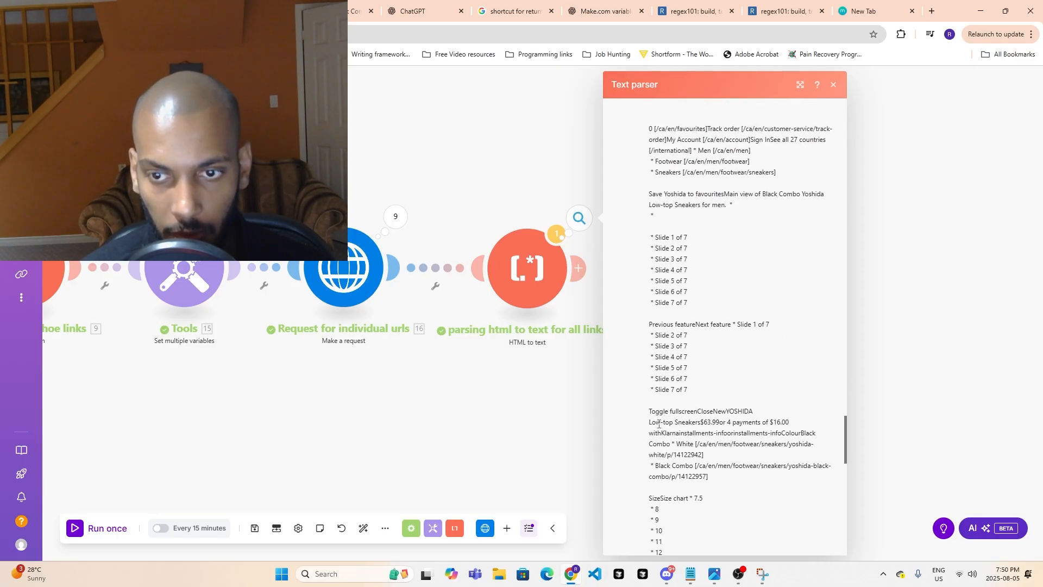
pyautogui.moveTo(650, 423); pyautogui.dragTo(714, 424)
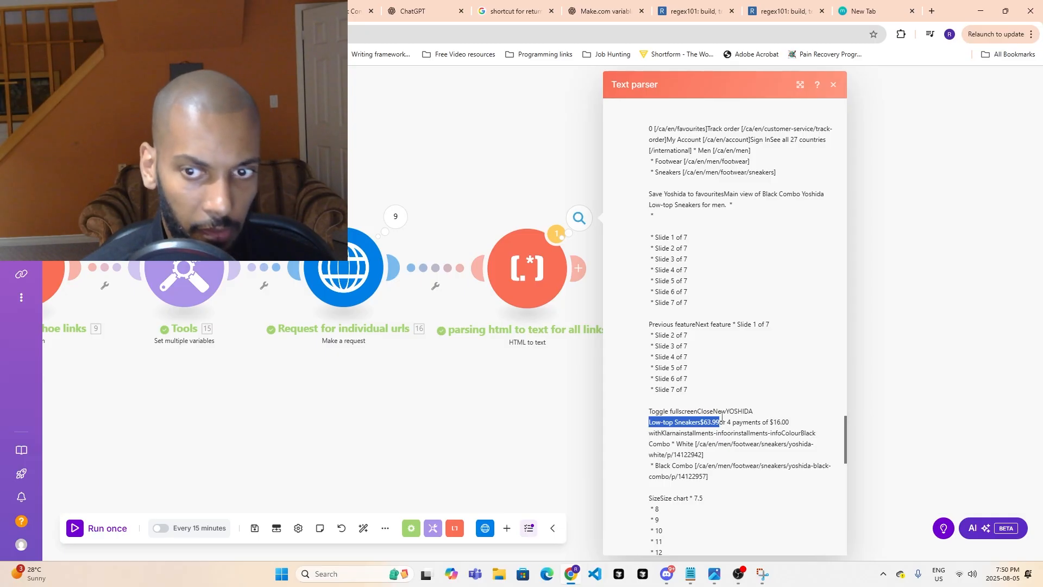
# - Return to the ChatGPT prompt, add "I want to regex the prices of the shoe:" and paste "Low-top Sneakers$63.99" two lines below it
pyautogui.click(412, 9)
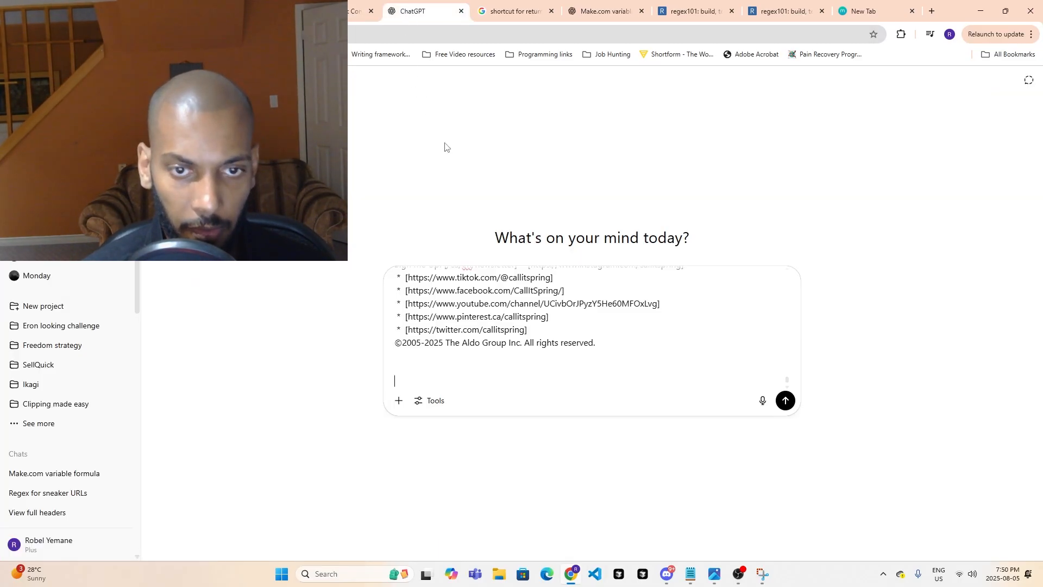
pyautogui.write('I want to re')
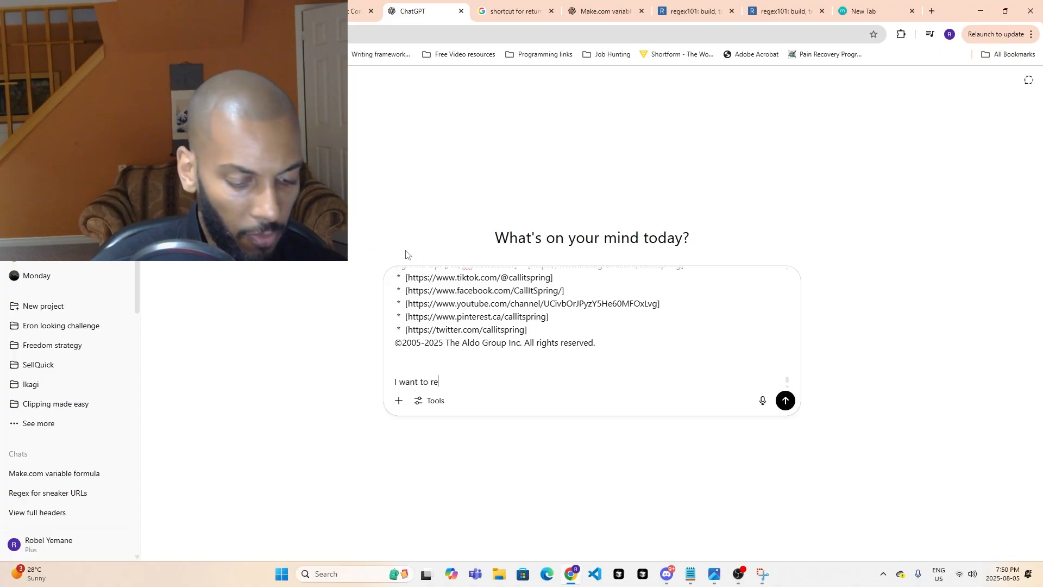
pyautogui.write('gex')
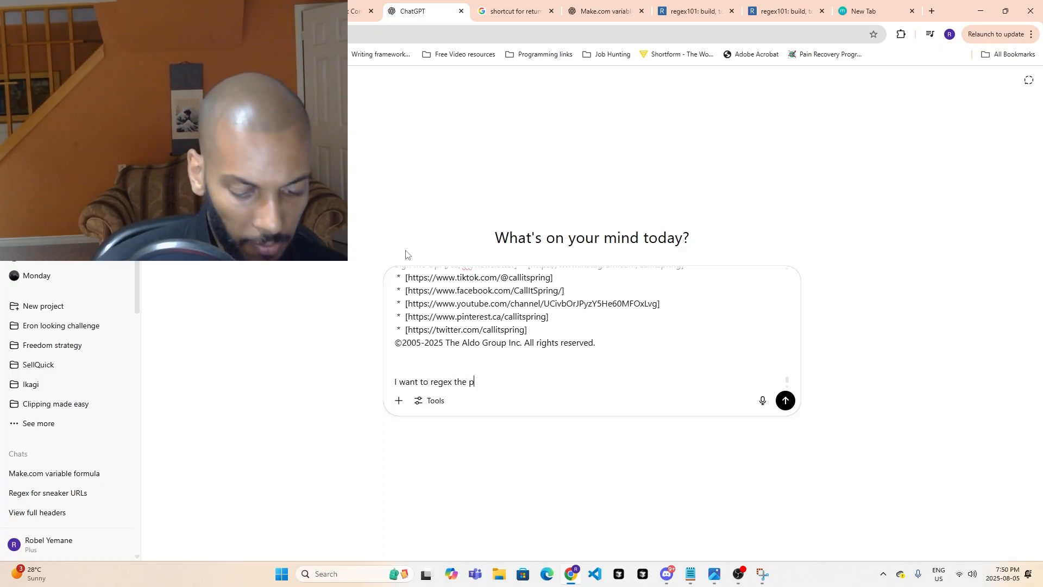
pyautogui.write('the prices of th')
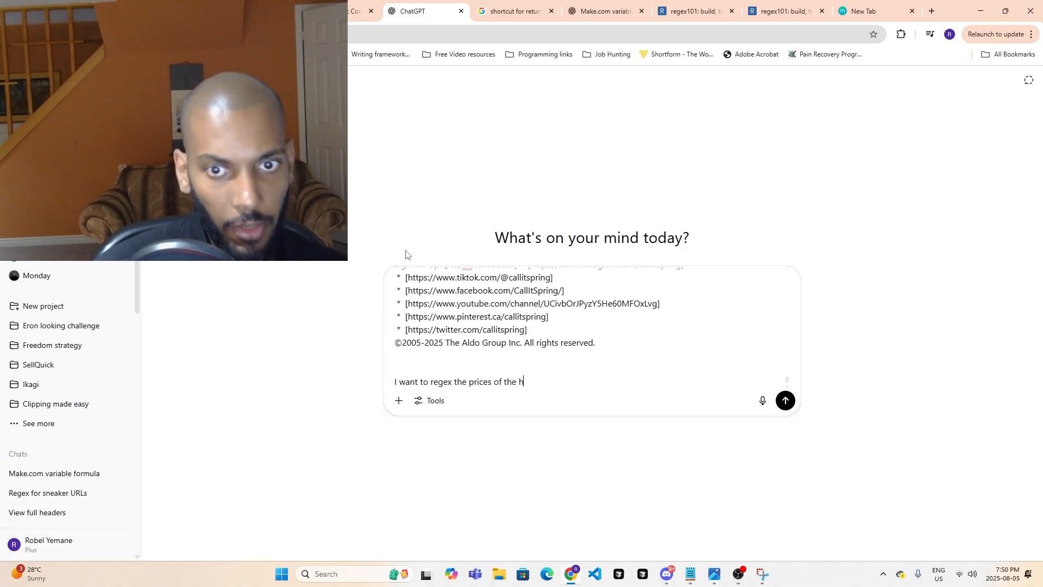
pyautogui.write('e shop')
pyautogui.press('BackSpace')
pyautogui.write('e')
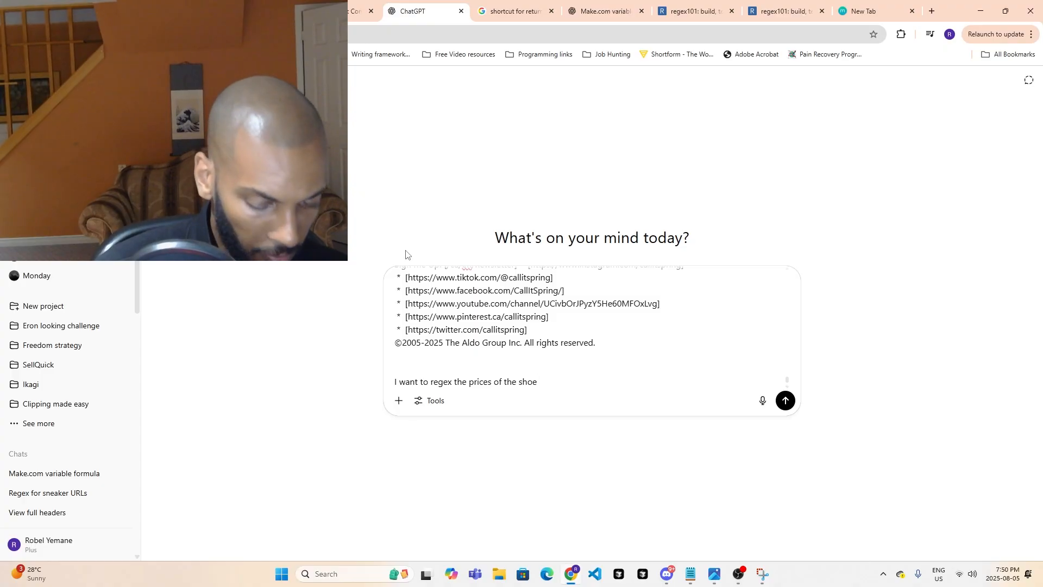
pyautogui.write(':')
pyautogui.hotkey('shift', 'Return')
pyautogui.hotkey('shift', 'Return')
pyautogui.write('Low-top Sneakers$63.99')
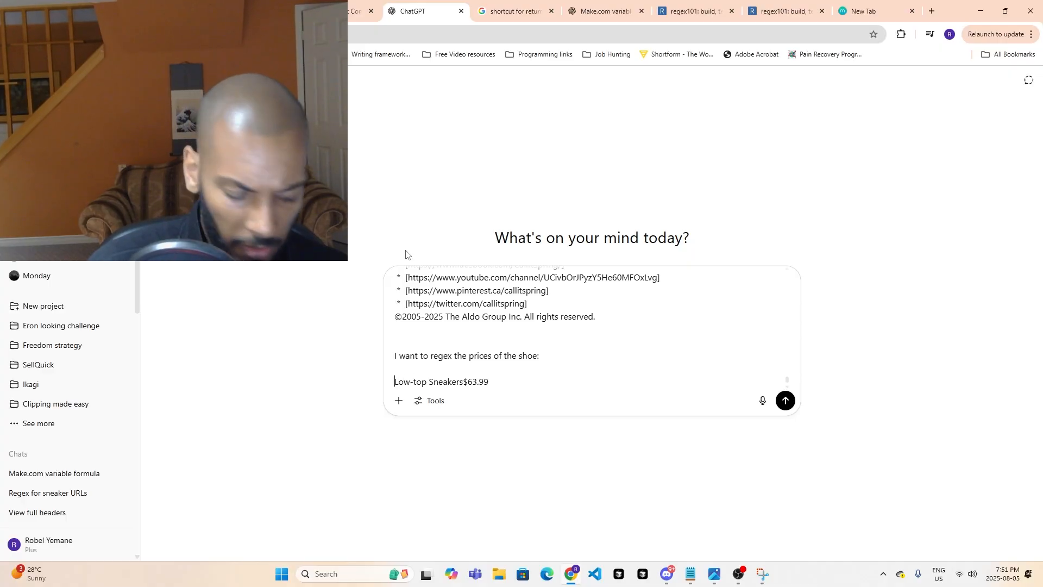
pyautogui.write('sim')
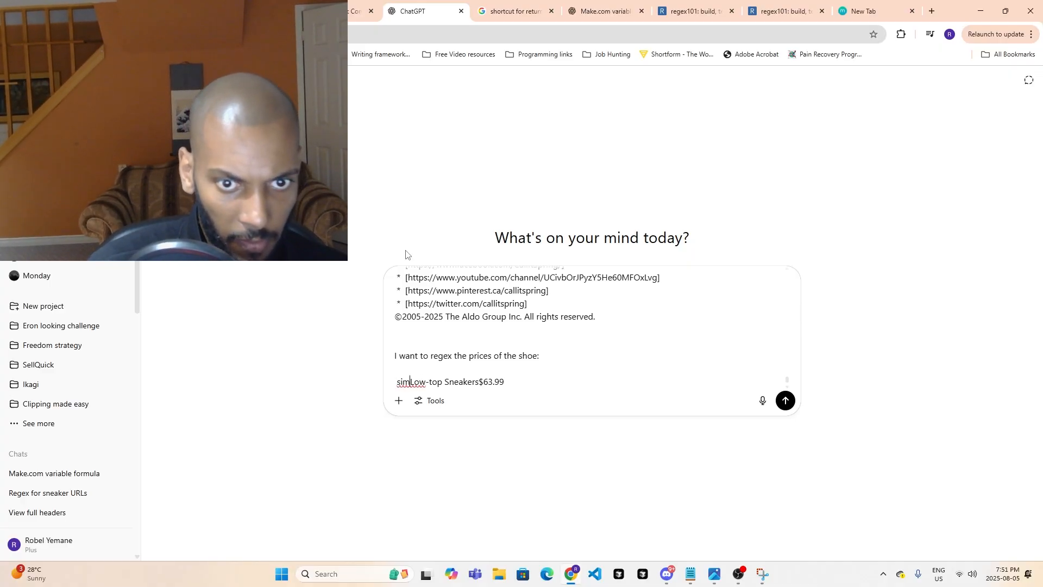
pyautogui.write('ilar')
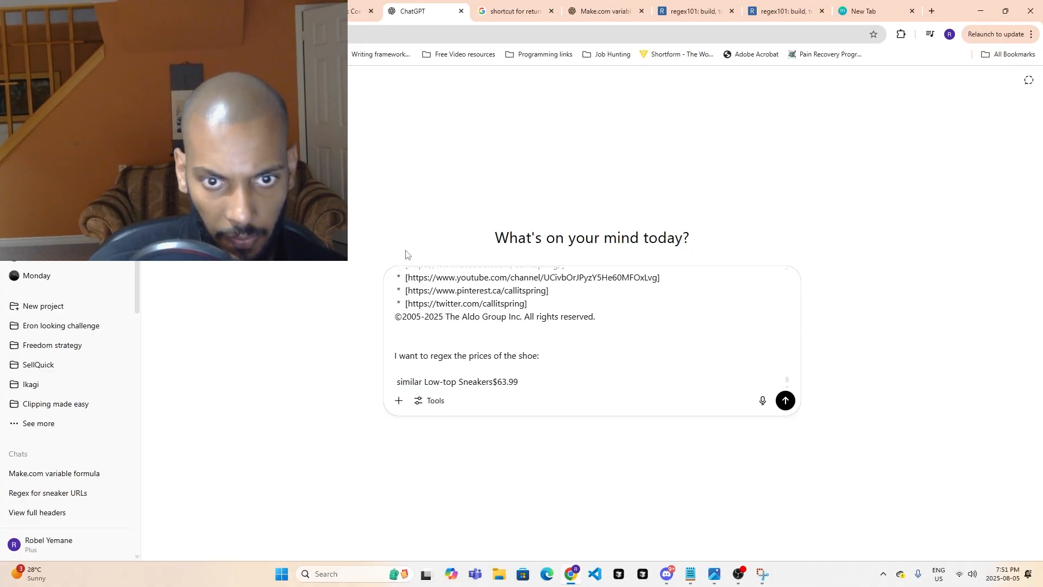
pyautogui.press('BackSpace')
pyautogui.press('BackSpace')
pyautogui.press('BackSpace')
pyautogui.press('BackSpace')
pyautogui.press('BackSpace')
pyautogui.press('BackSpace')
pyautogui.press('BackSpace')
pyautogui.press('BackSpace')
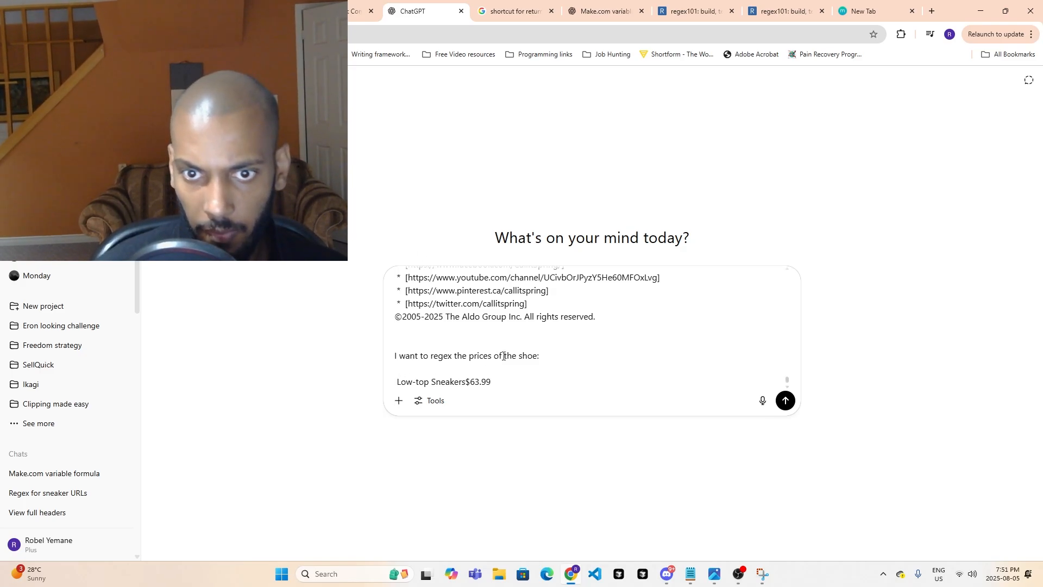
# - Extend the request line with "in the text it would look like this" before the colon and remove the leading space before the pasted price example
pyautogui.press('Left')
pyautogui.write('i')
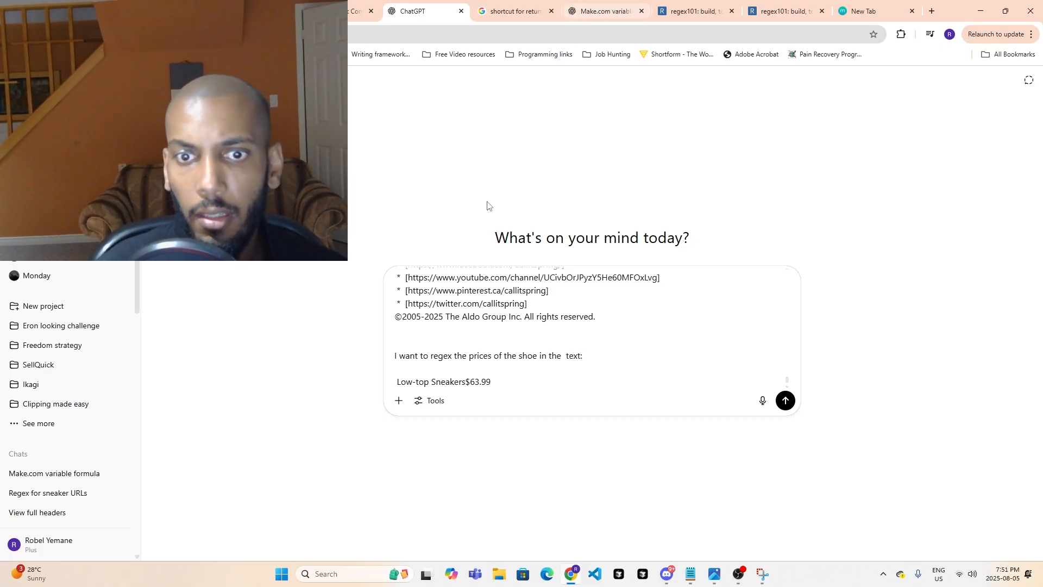
pyautogui.write(' it wou')
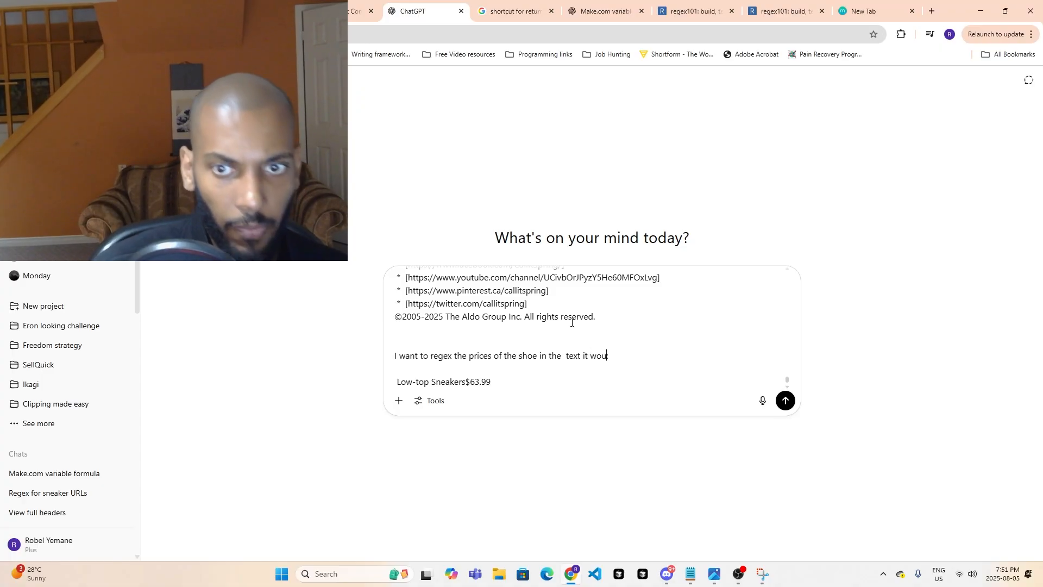
pyautogui.write('d :')
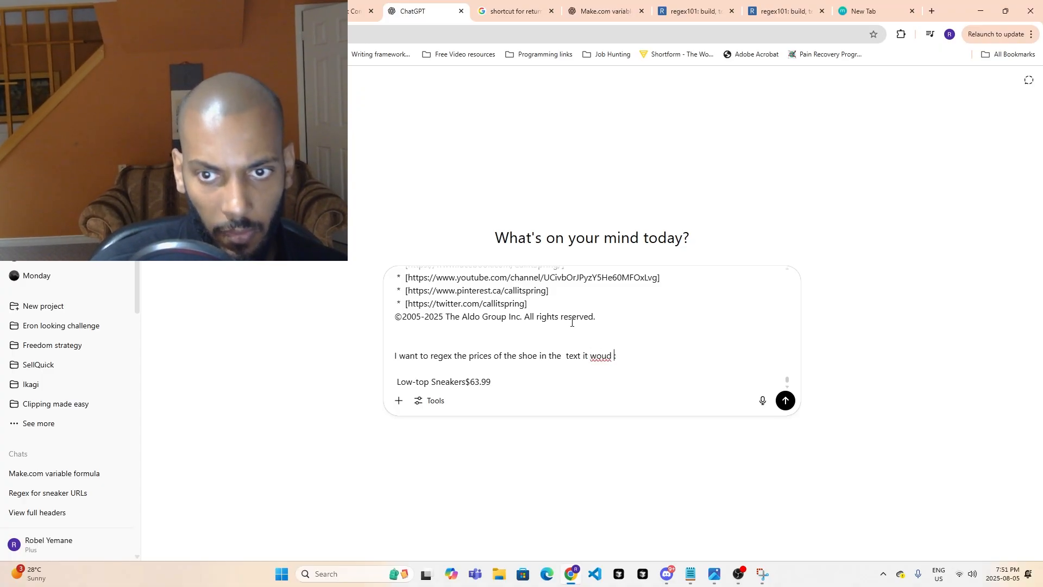
pyautogui.press('BackSpace')
pyautogui.write('l')
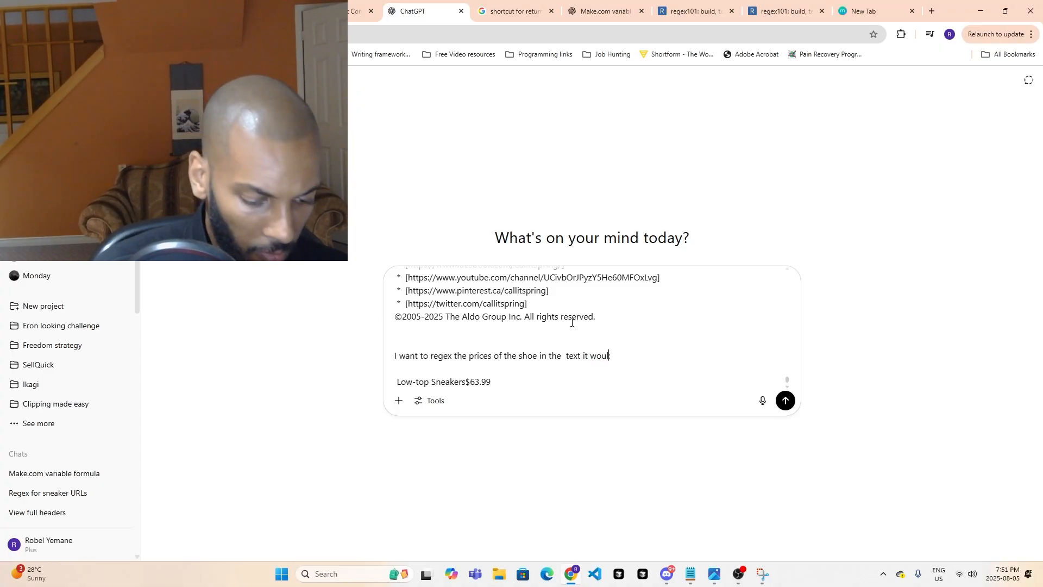
pyautogui.write('d look like this:')
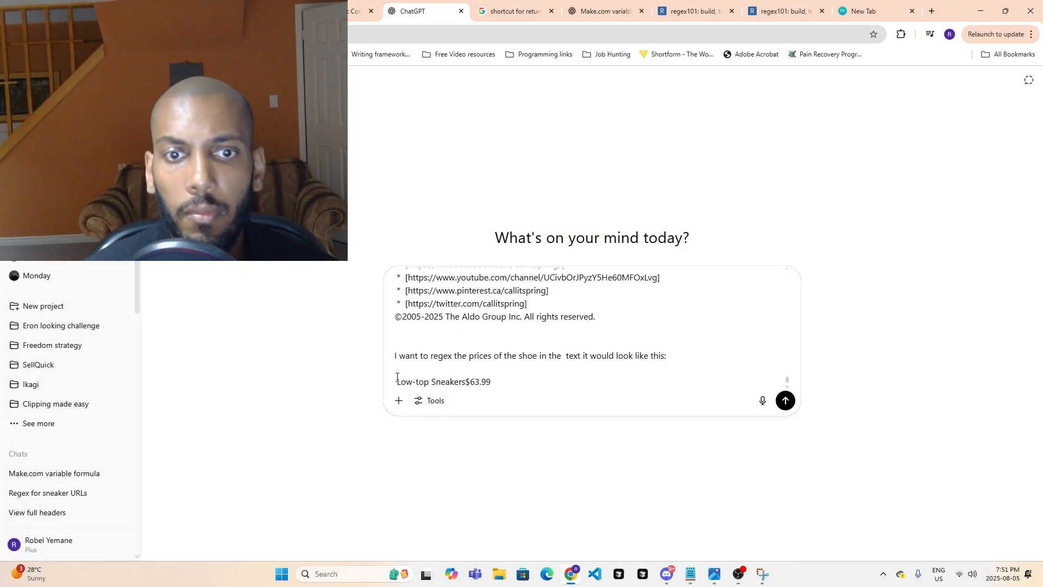
pyautogui.press('BackSpace')
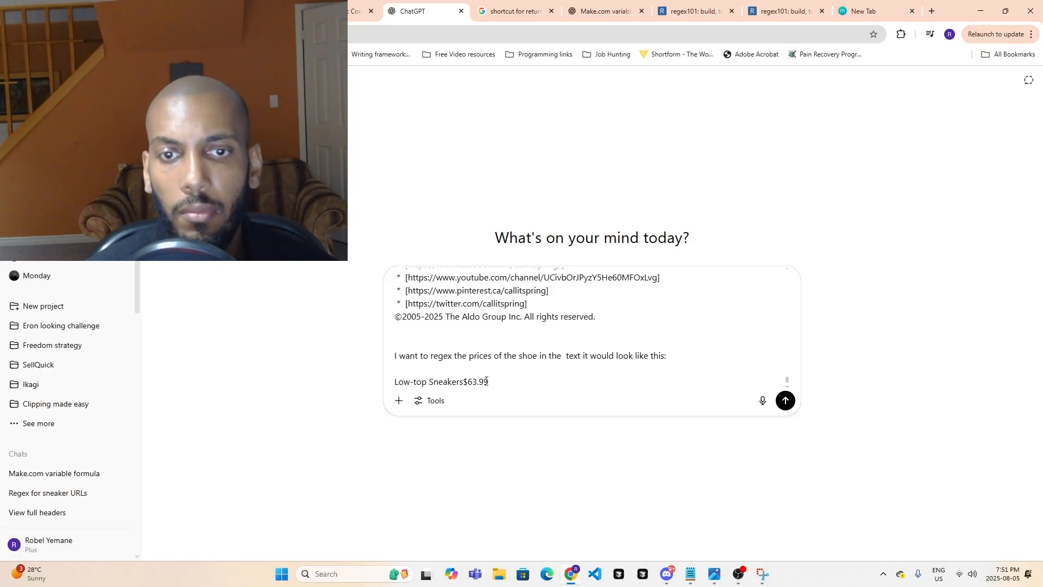
# - Switch back to the Make scenario and review the text around the Yoshida price line in the text parser's Operation 1 output
pyautogui.click(331, 11)
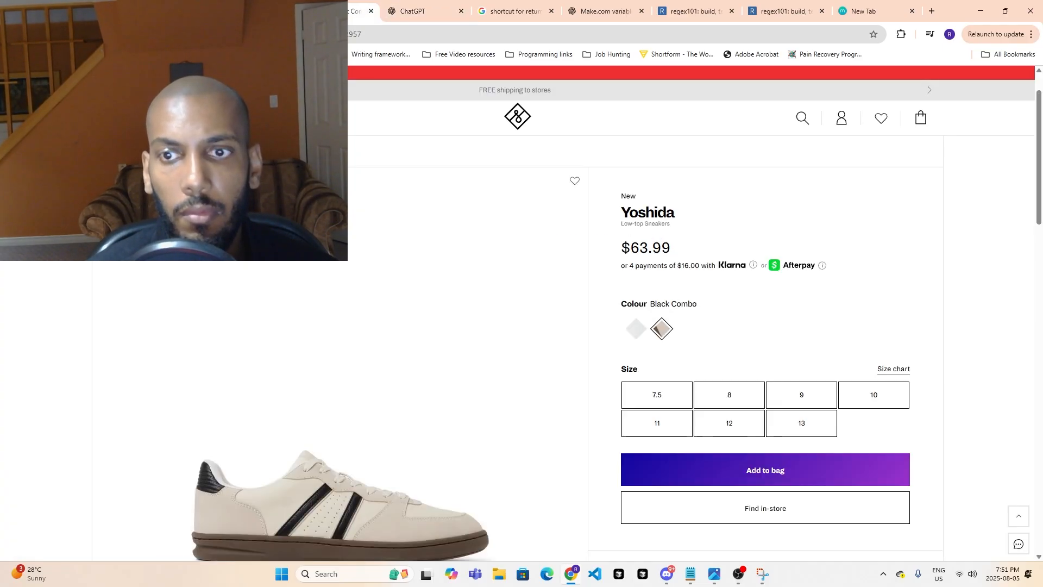
pyautogui.click(247, 11)
pyautogui.click(155, 11)
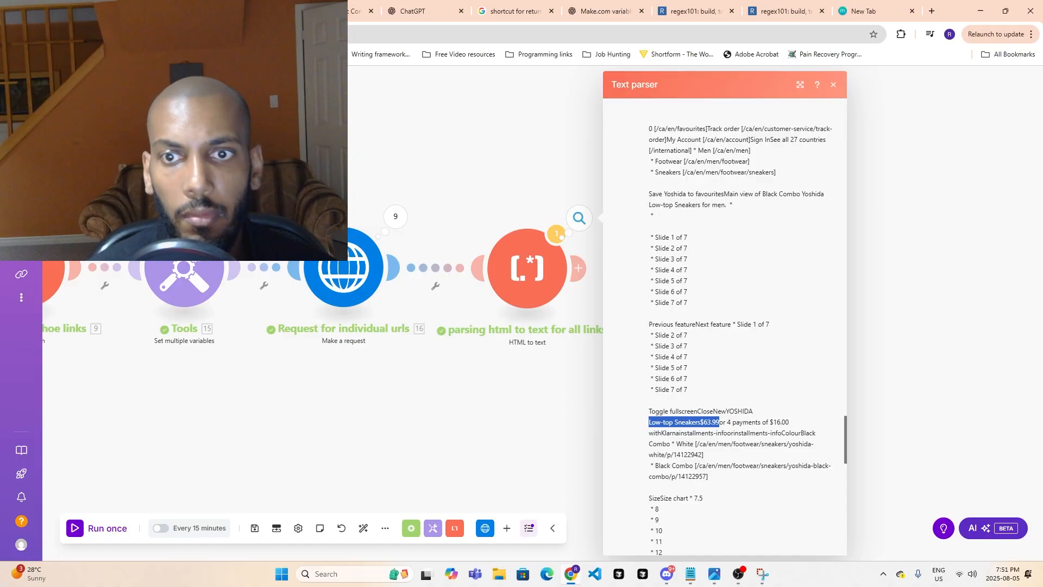
pyautogui.scroll(-2, 696, 381)
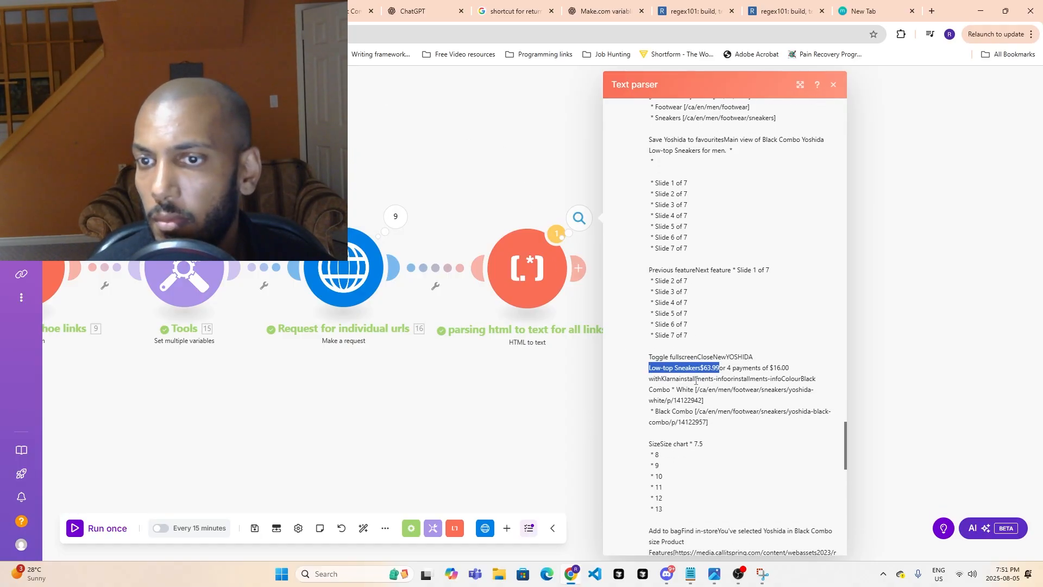
pyautogui.scroll(-2, 743, 387)
pyautogui.scroll(9, 820, 408)
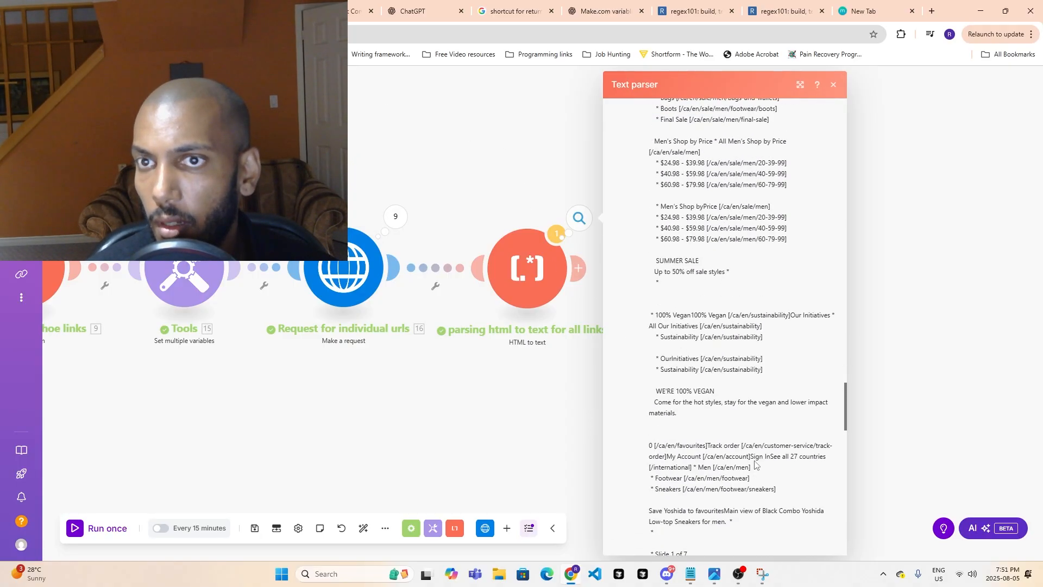
pyautogui.scroll(20, 823, 411)
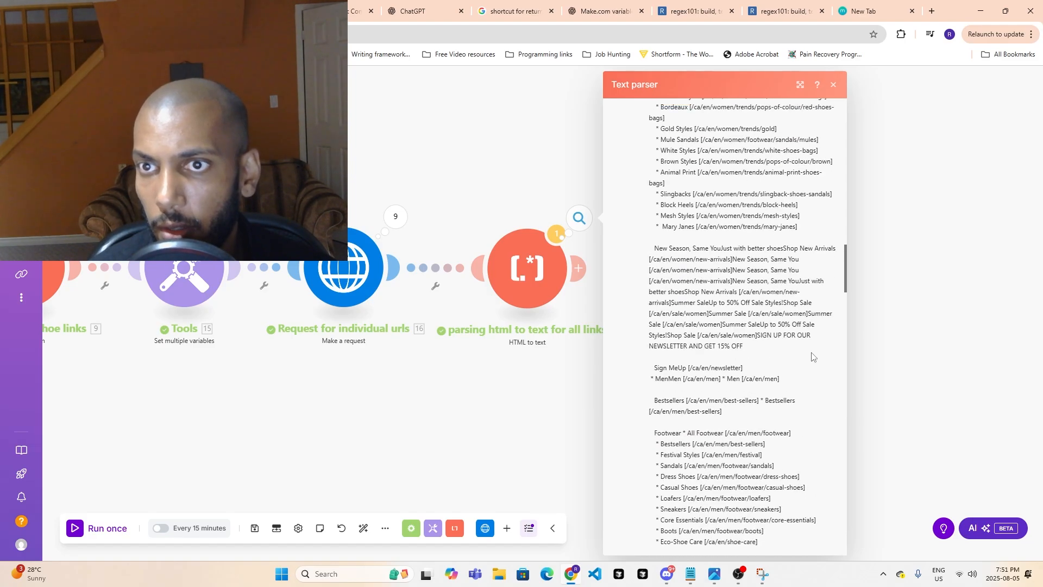
pyautogui.scroll(15, 805, 328)
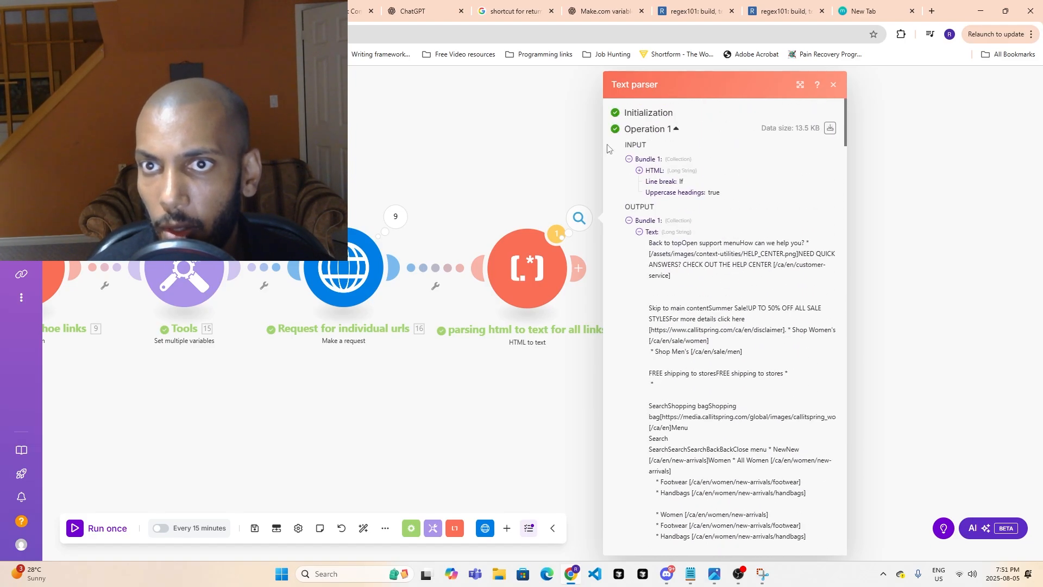
# - Collapse Operation 1, expand the output text of Operation 2 to examine its price line, and glance at the Sunda product page
pyautogui.click(623, 135)
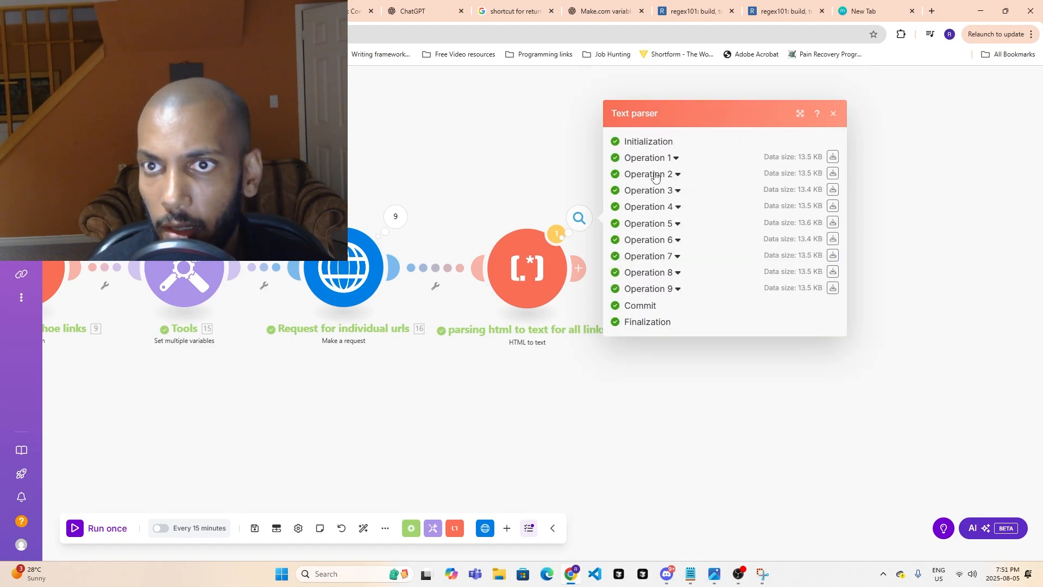
pyautogui.click(651, 175)
pyautogui.click(639, 248)
pyautogui.scroll(-15, 683, 306)
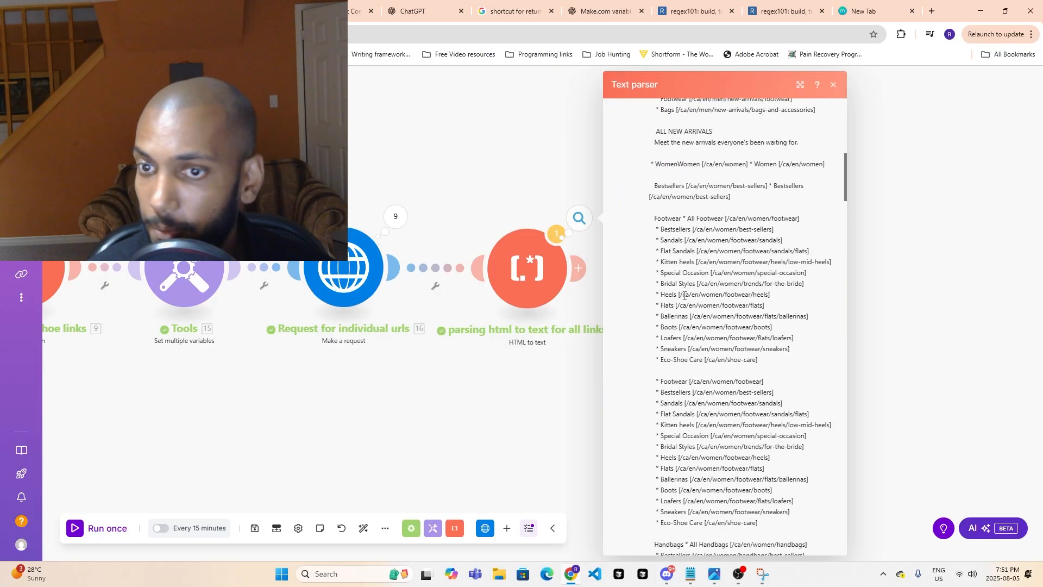
pyautogui.scroll(-20, 684, 306)
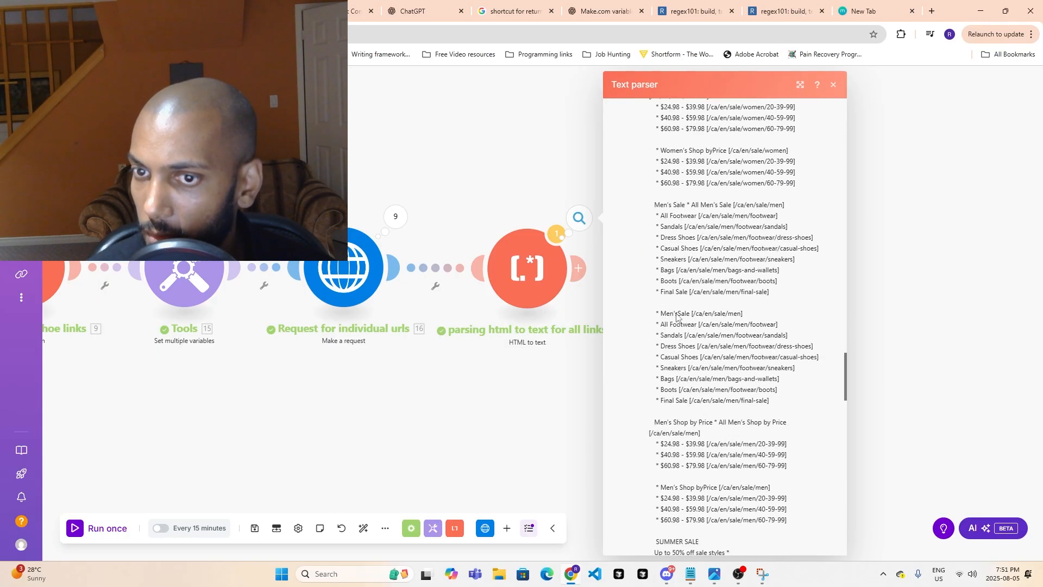
pyautogui.scroll(-5, 675, 319)
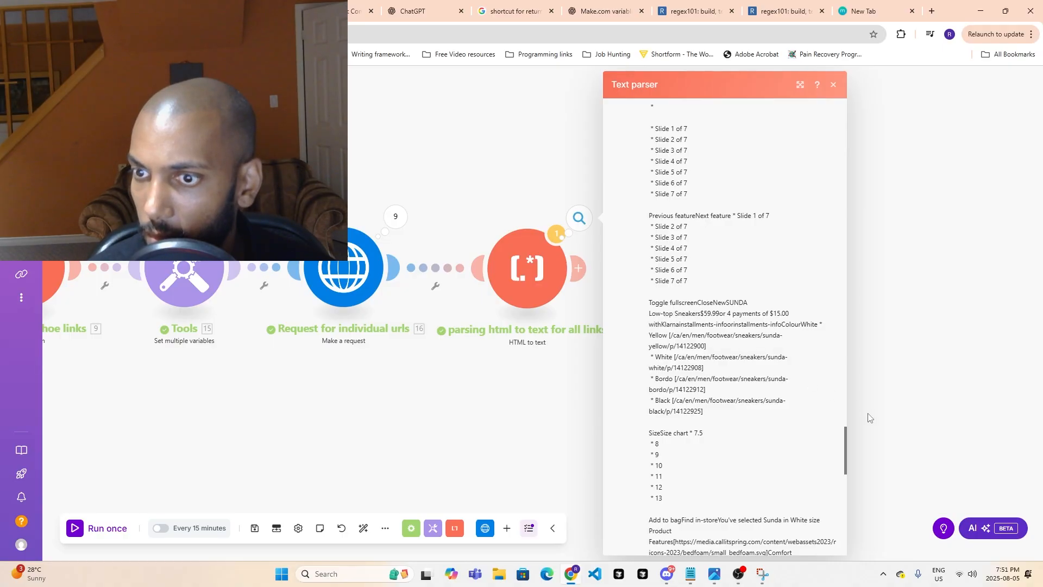
pyautogui.scroll(20, 668, 309)
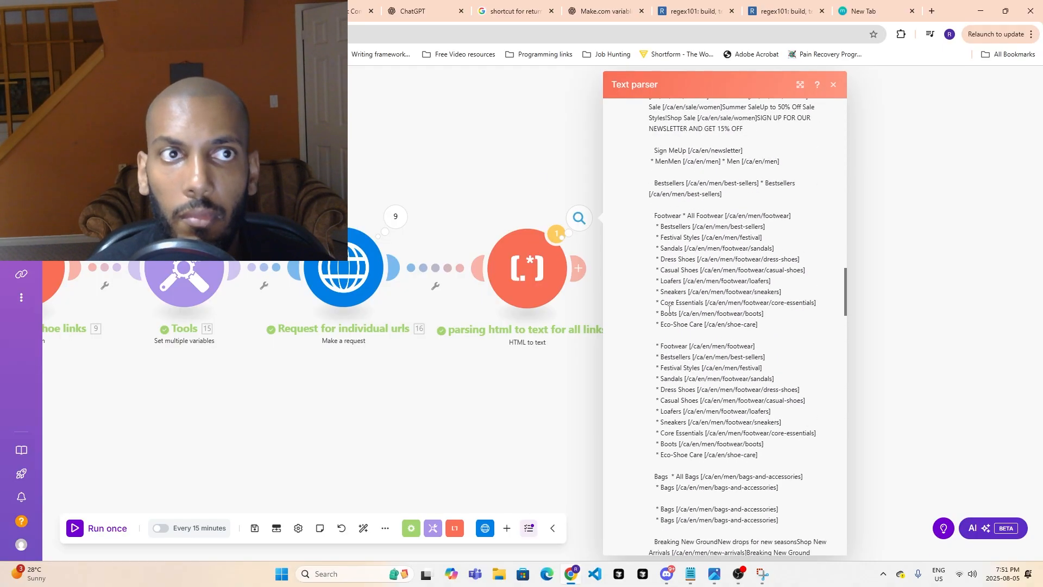
pyautogui.hotkey('ctrl', 'Tab')
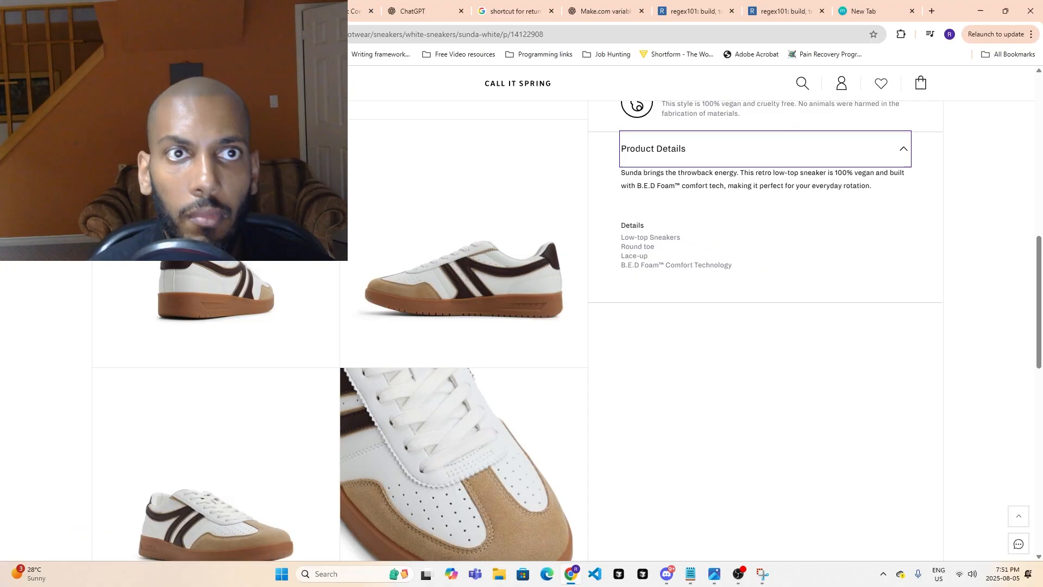
pyautogui.hotkey('ctrl', 'shift', 'Tab')
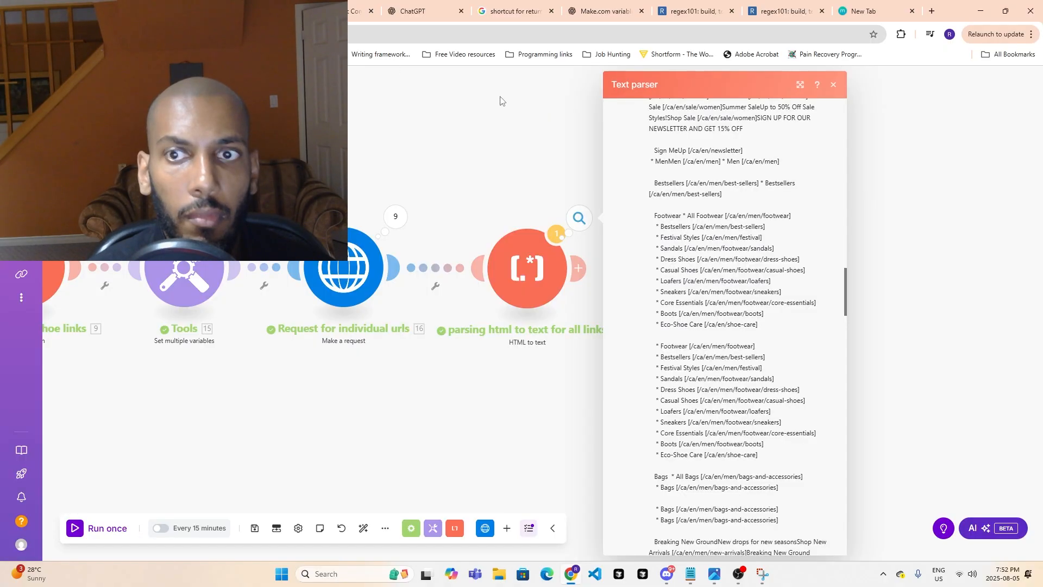
# - Collapse Operation 2 and expand the output text of Operation 9 to examine how the Romarrio shoe's price is written
pyautogui.scroll(10, 796, 339)
pyautogui.scroll(5, 799, 336)
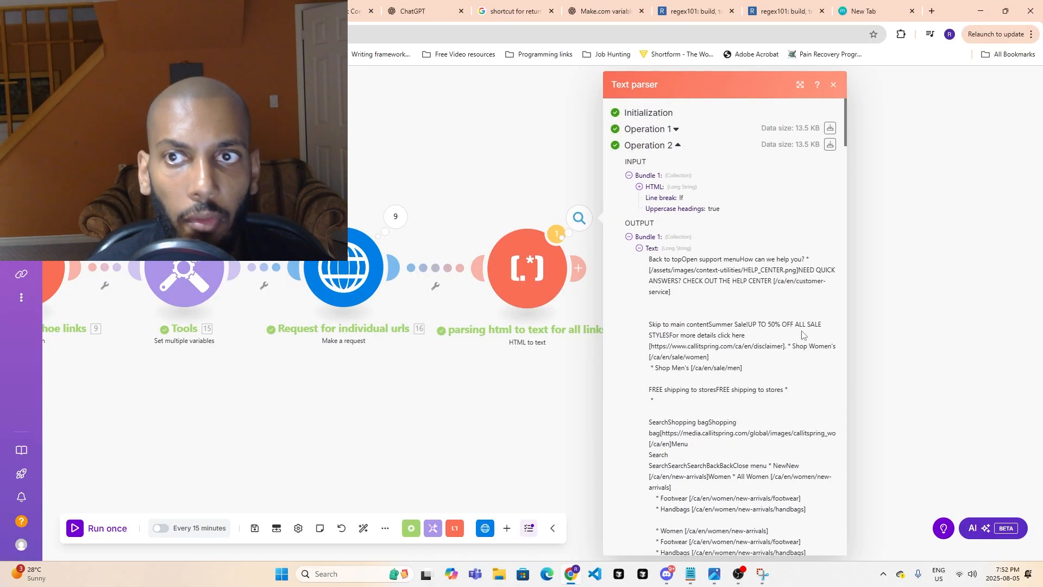
pyautogui.click(677, 145)
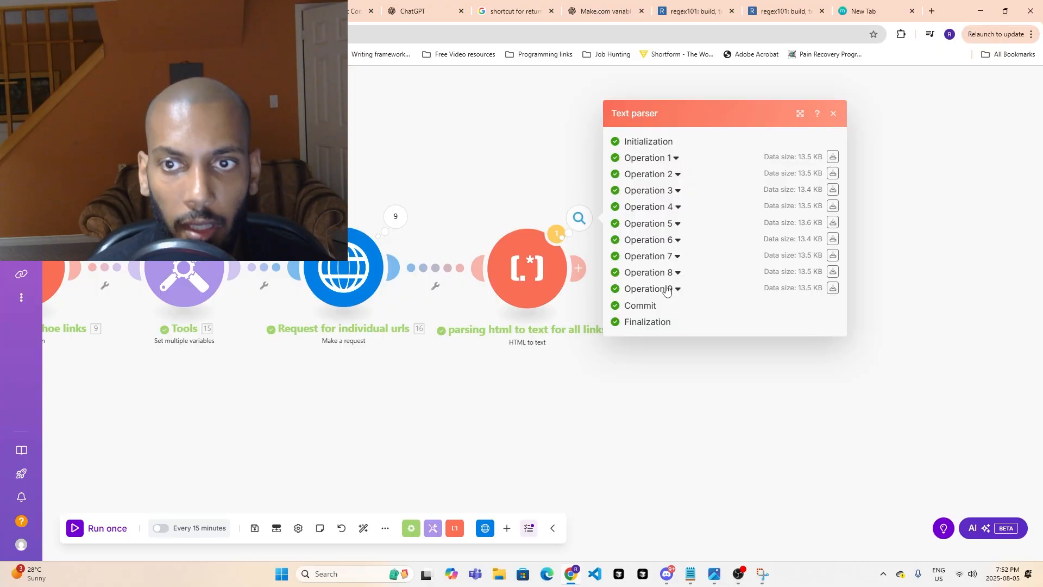
pyautogui.click(677, 261)
pyautogui.click(647, 362)
pyautogui.scroll(-10, 737, 334)
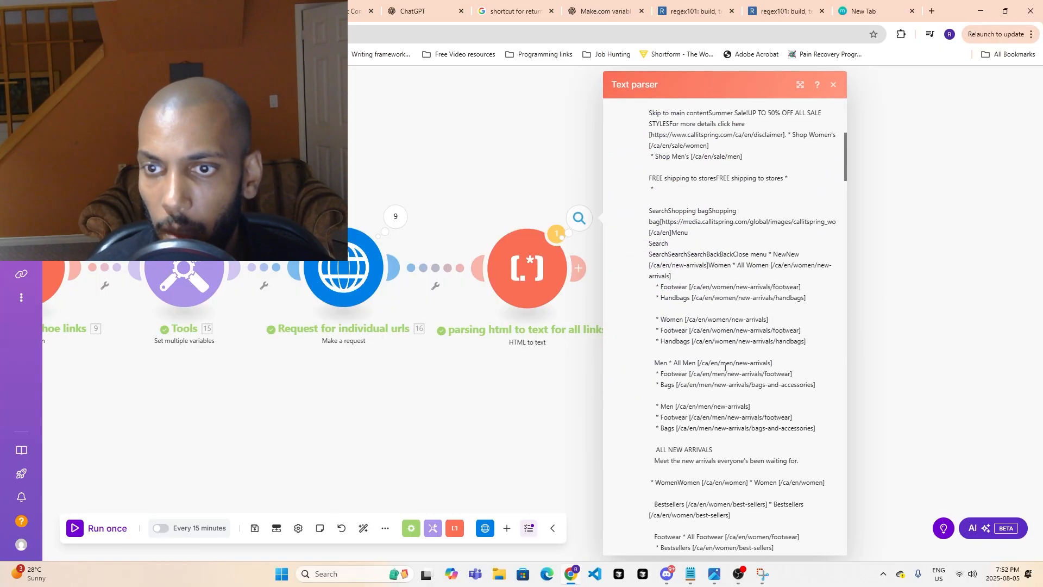
pyautogui.scroll(-15, 737, 334)
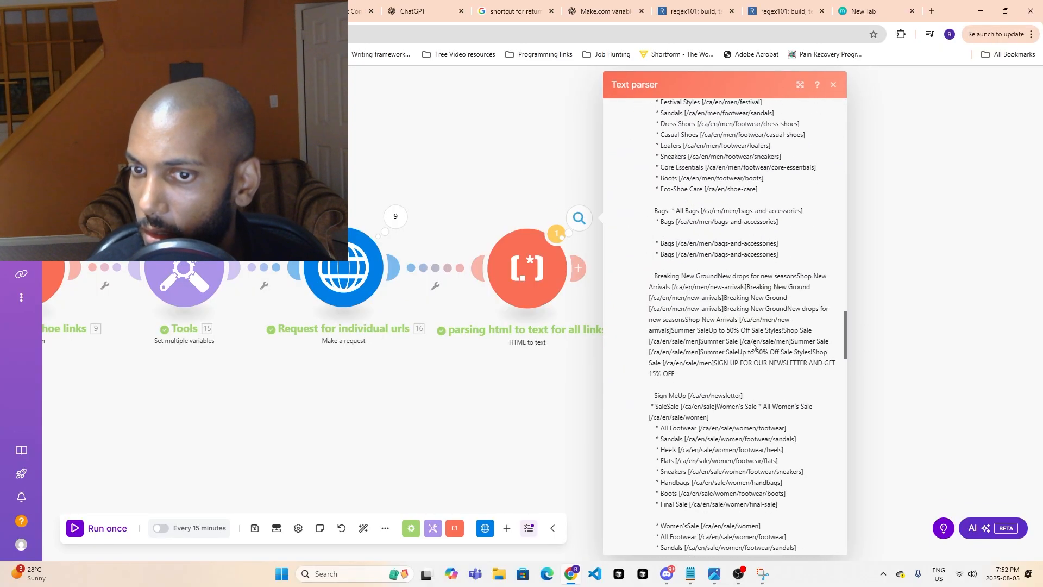
pyautogui.scroll(-15, 754, 341)
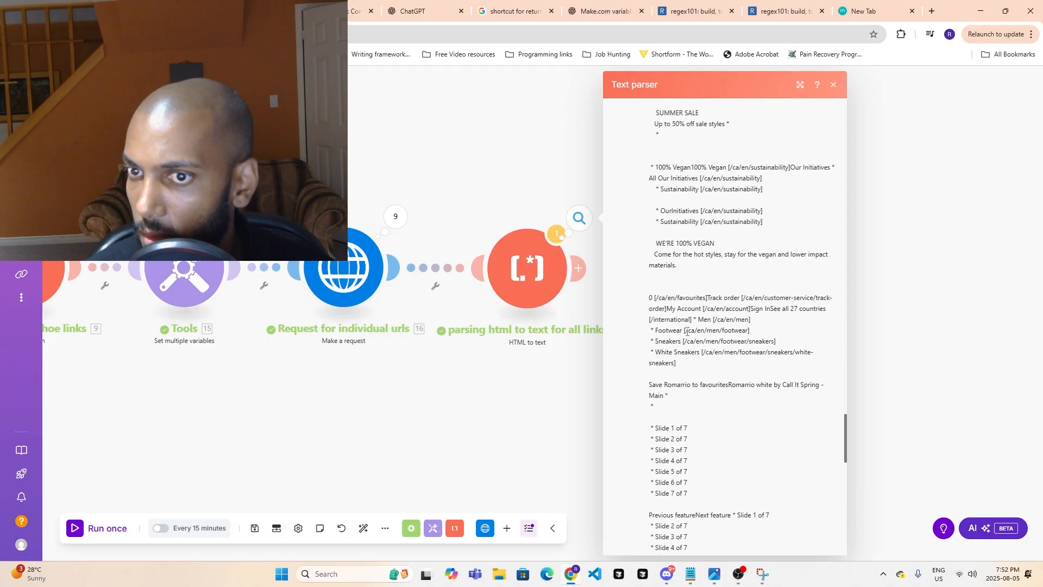
pyautogui.scroll(2, 687, 321)
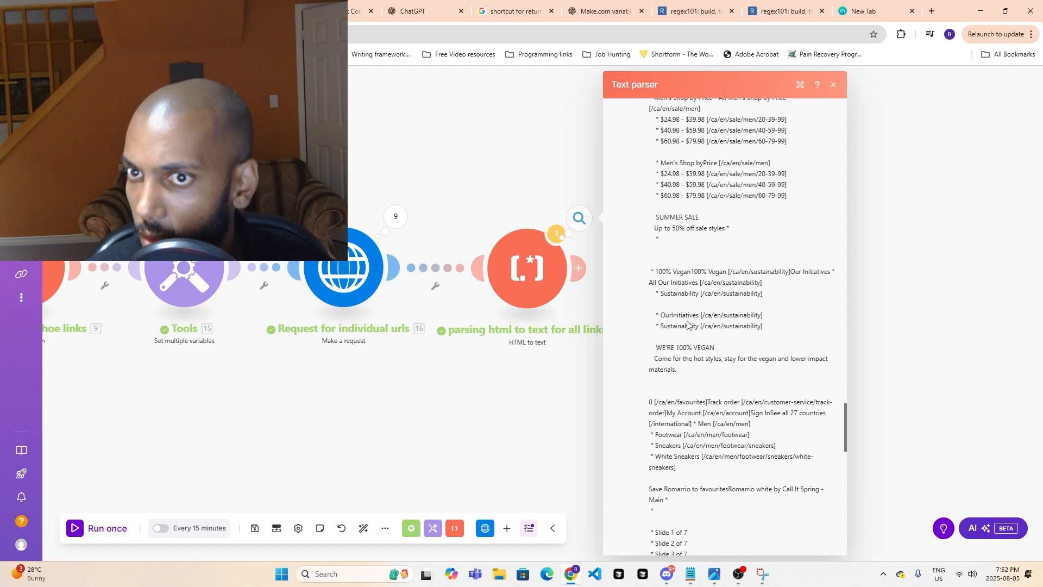
pyautogui.scroll(-4, 692, 323)
pyautogui.scroll(-2, 694, 324)
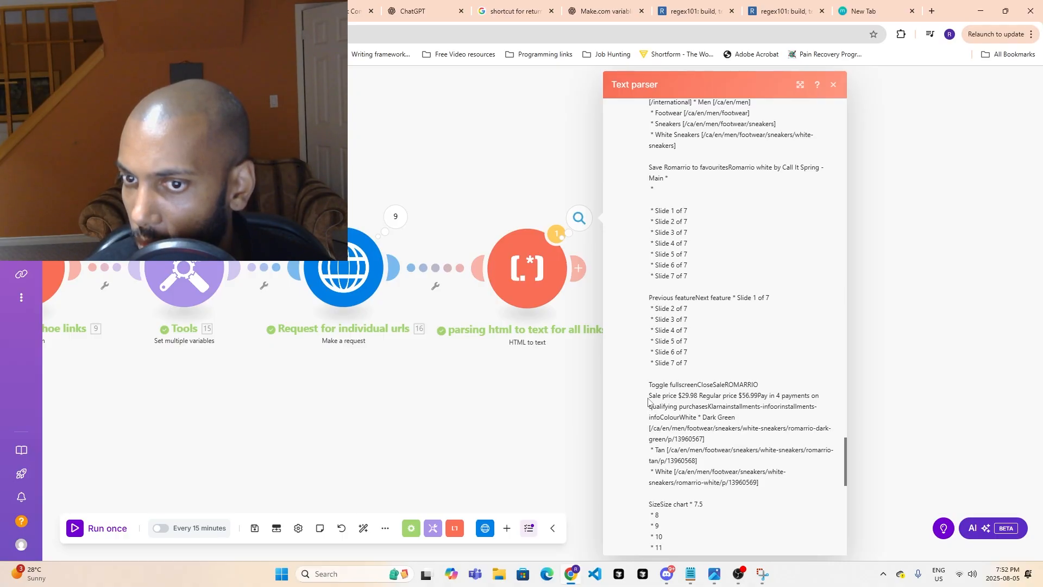
# - Copy Romarrio's sale and regular price line into the ChatGPT prompt as a second example, separated from the first by "or"
pyautogui.moveTo(648, 395); pyautogui.dragTo(761, 400)
pyautogui.hotkey('ctrl', 'c')
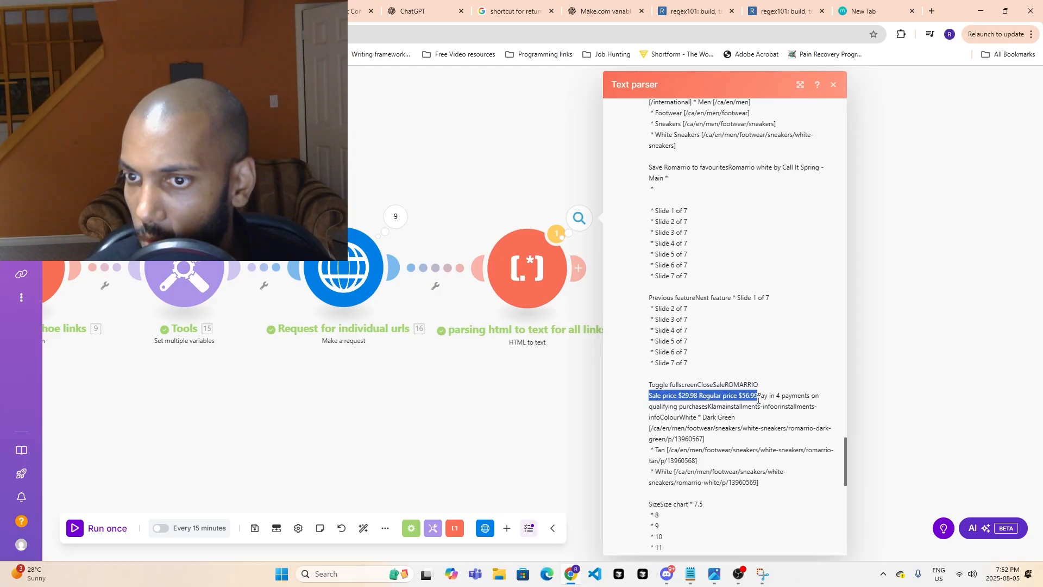
pyautogui.click(438, 4)
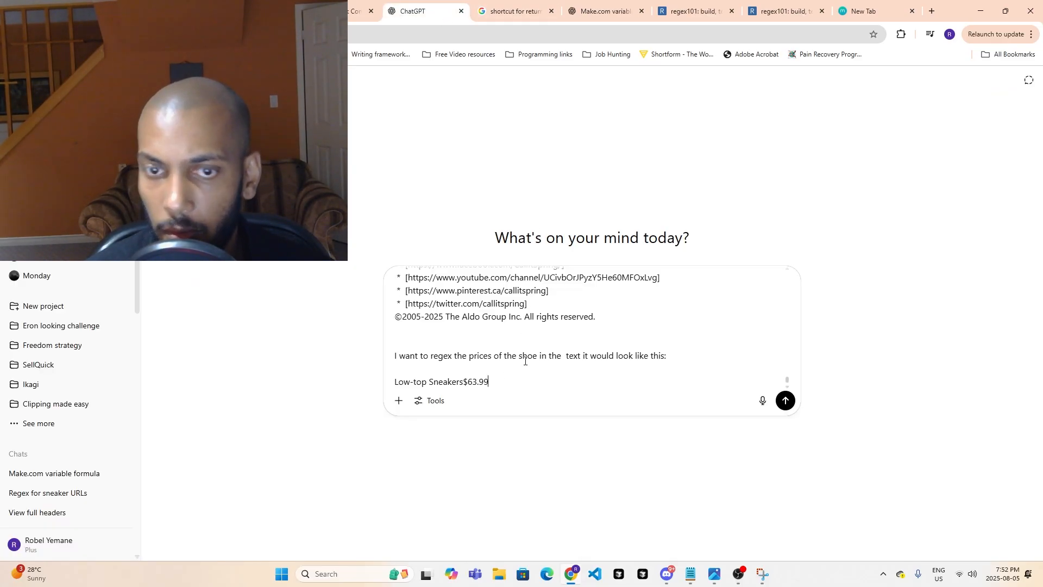
pyautogui.hotkey('shift', 'Return')
pyautogui.hotkey('shift', 'Return')
pyautogui.write('or')
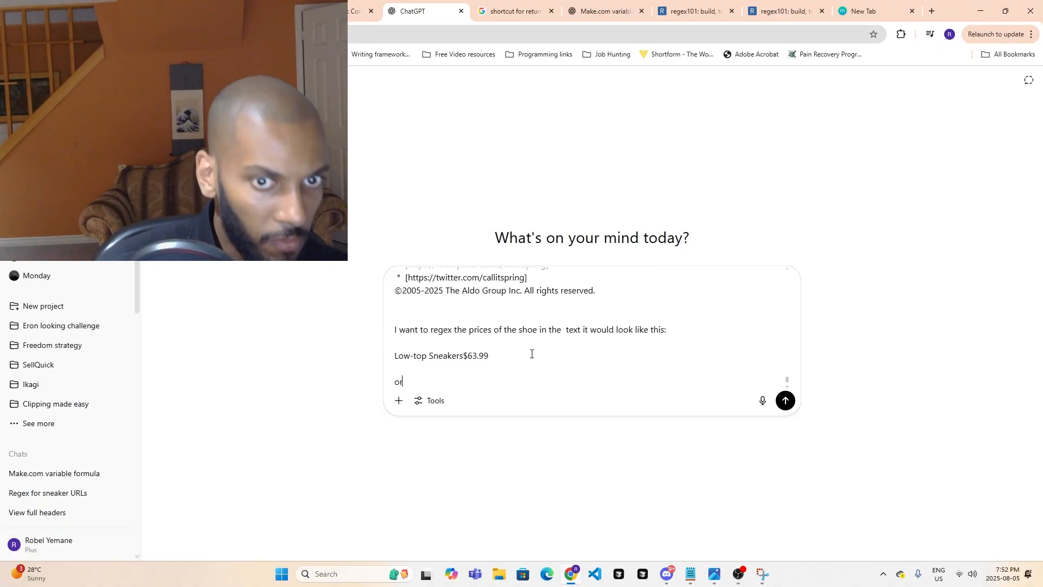
pyautogui.hotkey('shift', 'Return')
pyautogui.hotkey('shift', 'Return')
pyautogui.hotkey('ctrl', 'v')
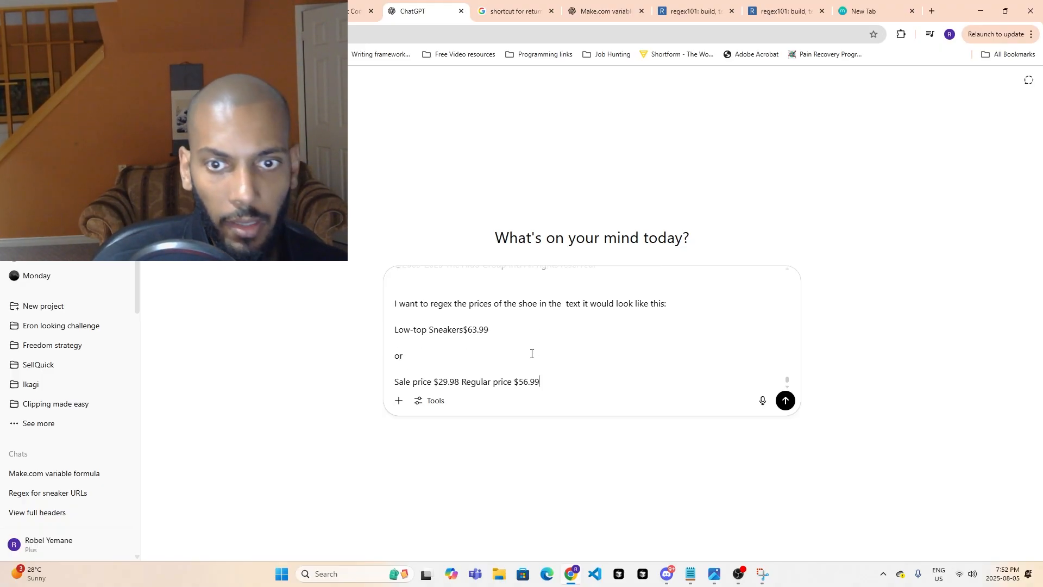
pyautogui.hotkey('shift', 'Return')
# - Return to Call It Spring's white sneakers listing and compare how regular and discounted prices are shown across the shoes
pyautogui.click(337, 11)
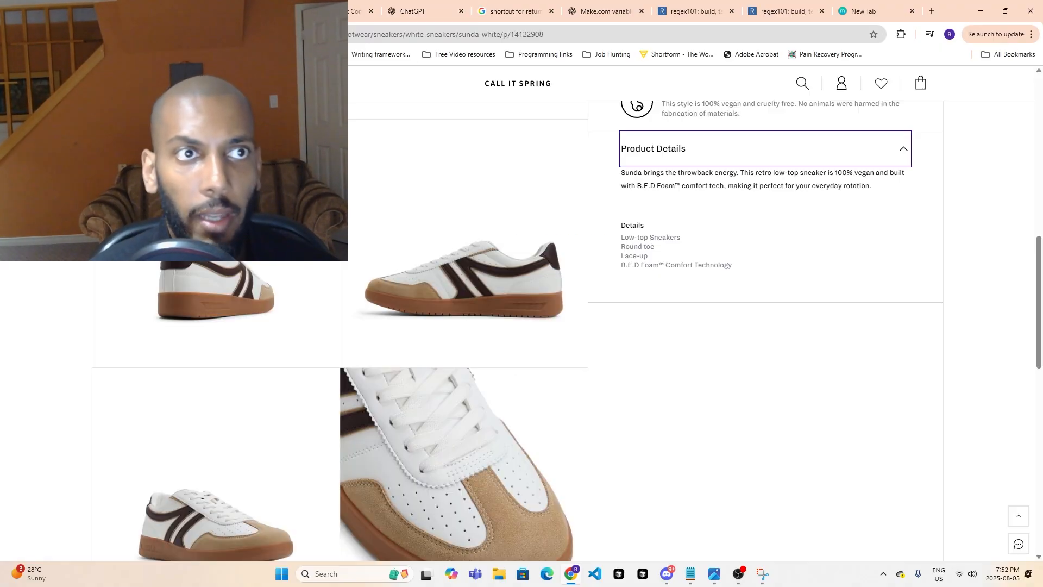
pyautogui.hotkey('ctrl', 'shift', 'Tab')
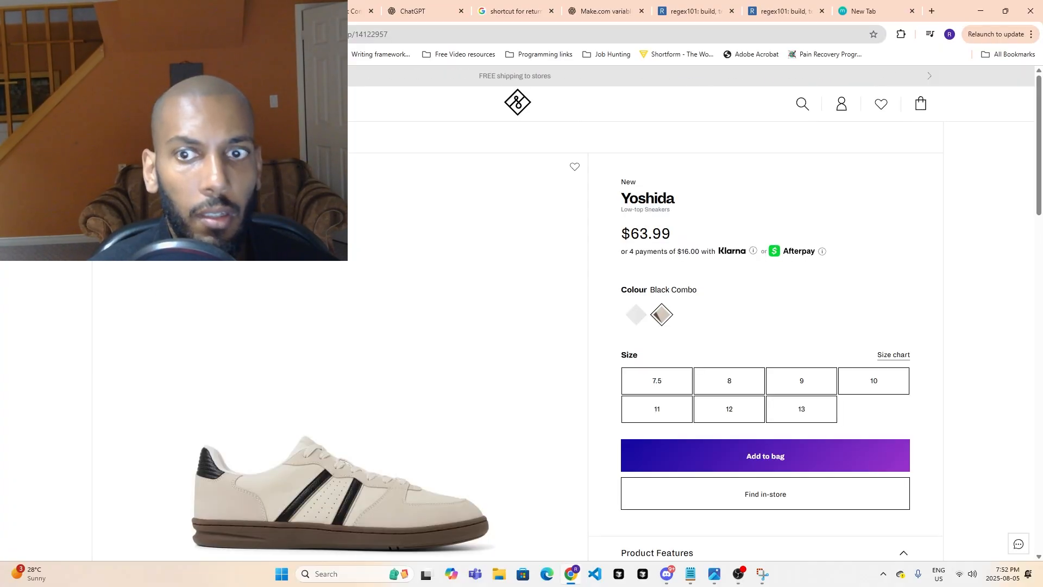
pyautogui.hotkey('alt', 'Left')
pyautogui.scroll(-3, 450, 358)
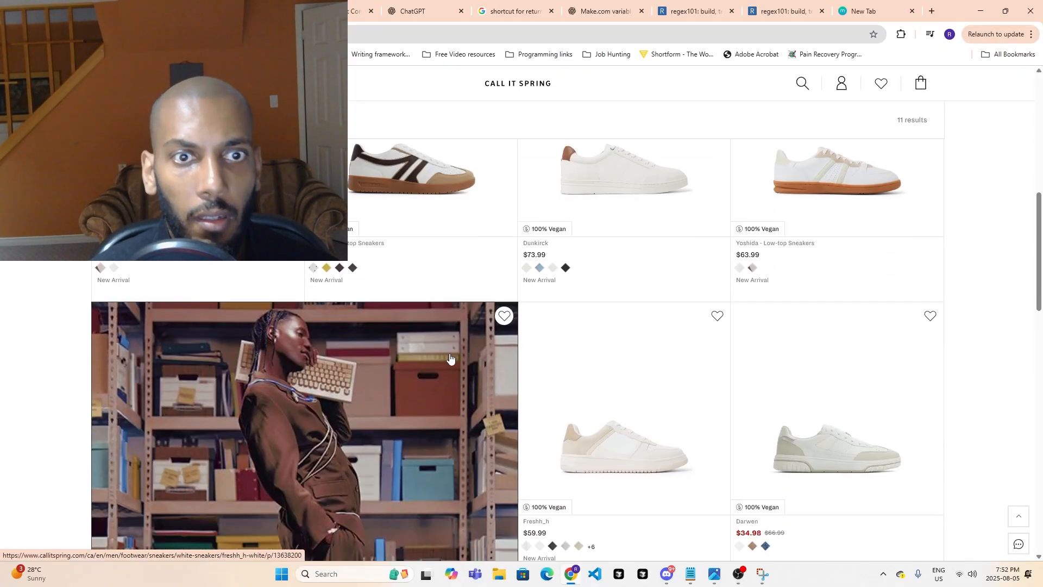
pyautogui.scroll(-7, 536, 391)
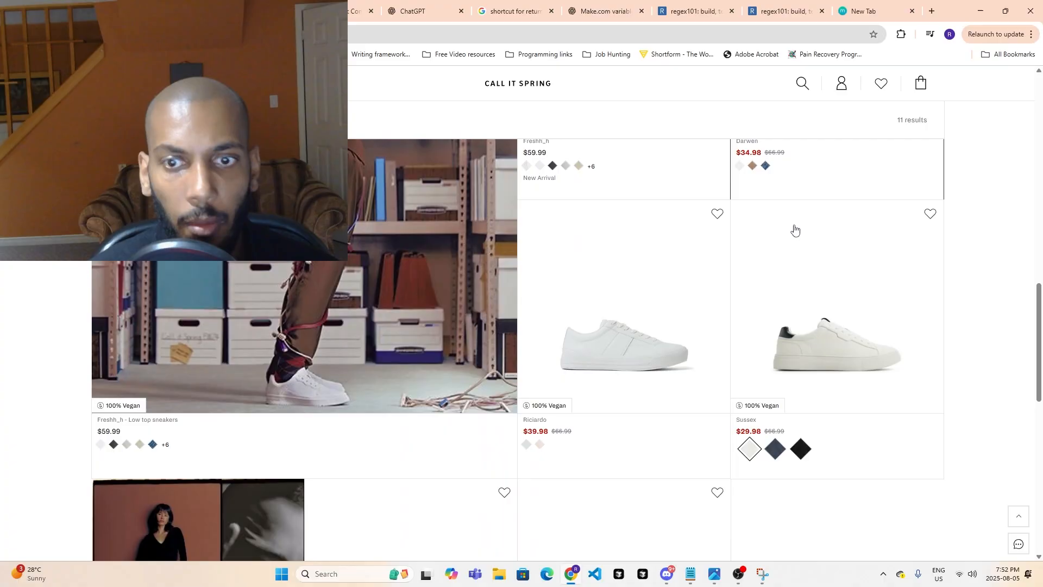
pyautogui.scroll(-4, 652, 421)
pyautogui.scroll(7, 552, 468)
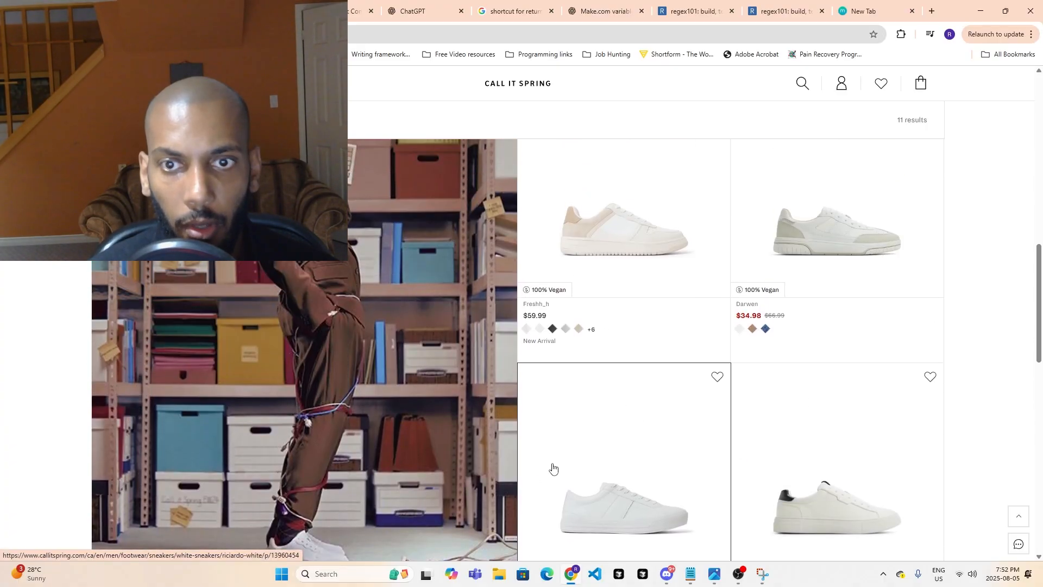
pyautogui.scroll(1, 553, 468)
pyautogui.scroll(5, 598, 353)
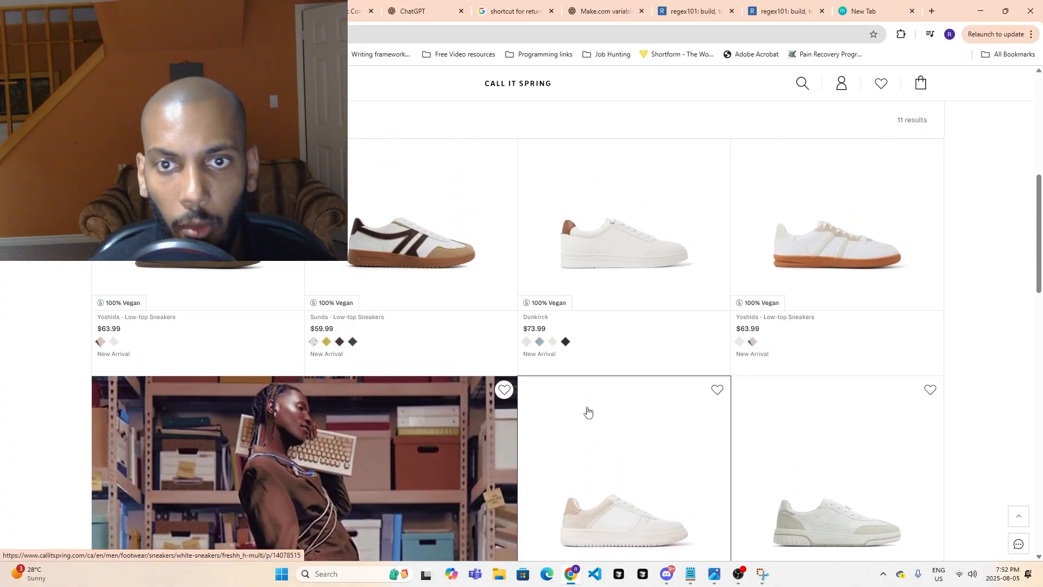
# - Switch back to the Make scenario and collapse Operation 9 in the text parser's output
pyautogui.click(157, 11)
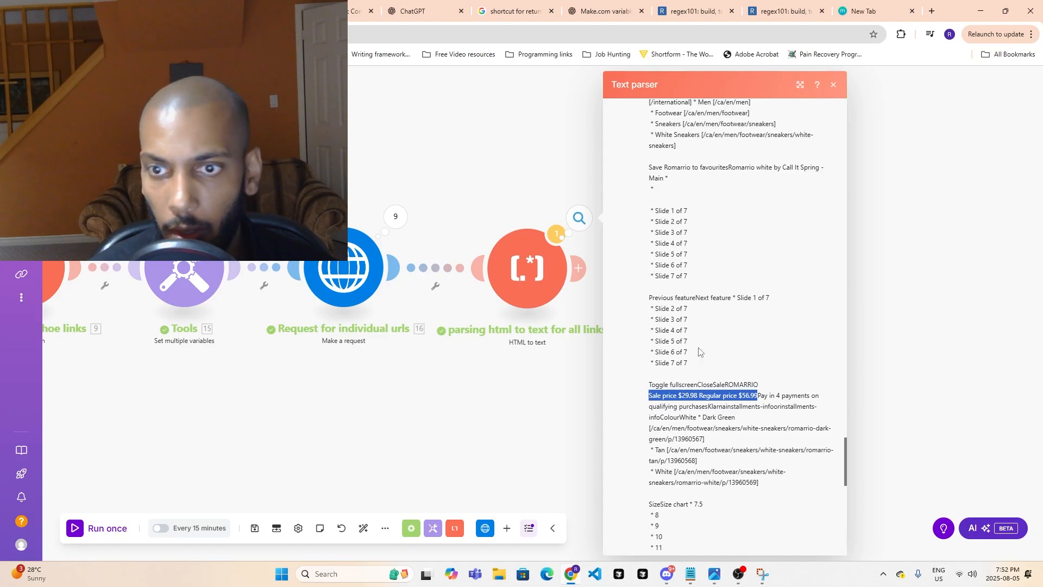
pyautogui.scroll(8, 802, 459)
pyautogui.scroll(20, 797, 451)
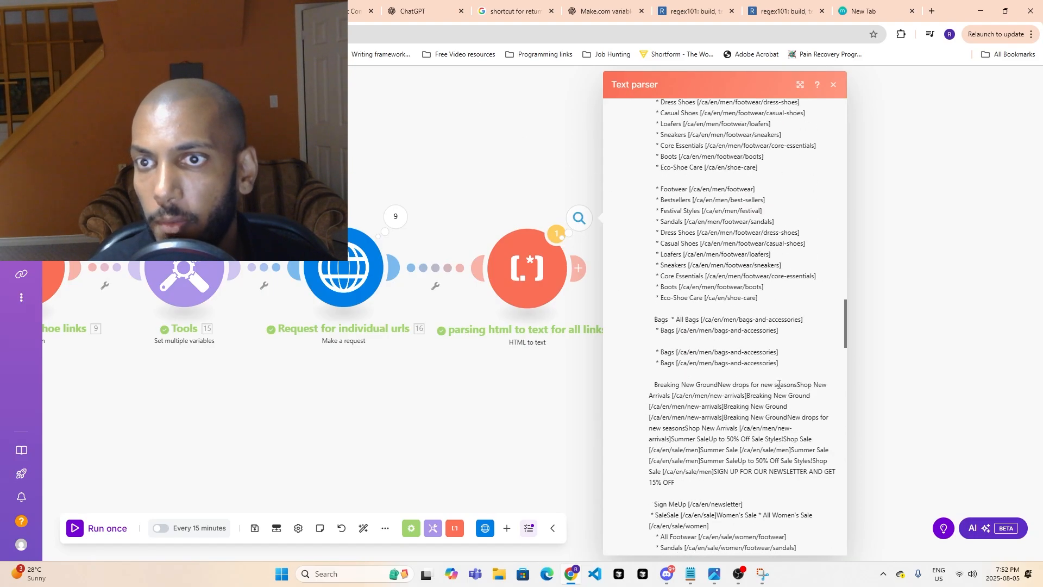
pyautogui.scroll(20, 794, 382)
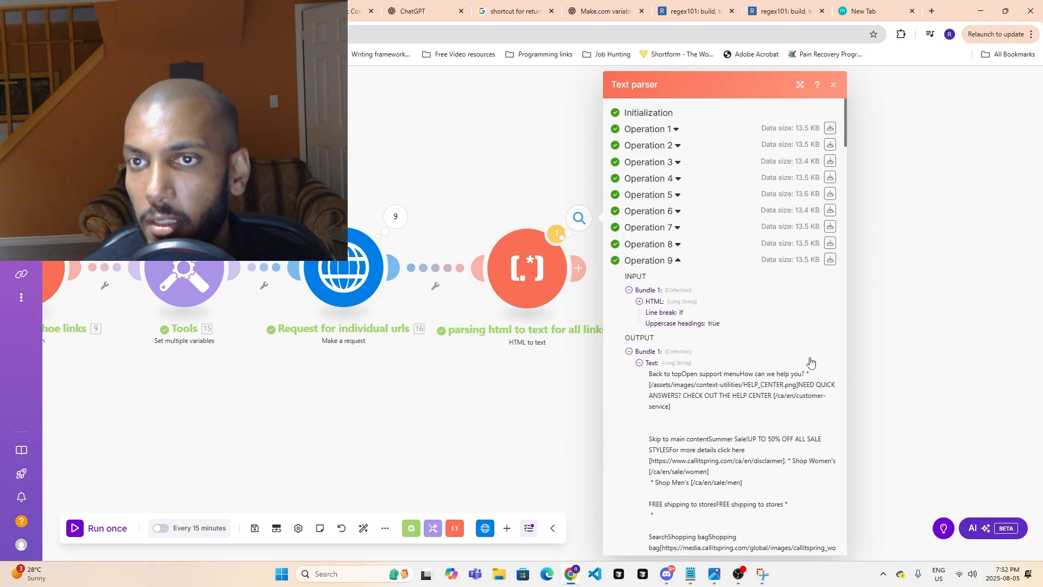
pyautogui.click(649, 265)
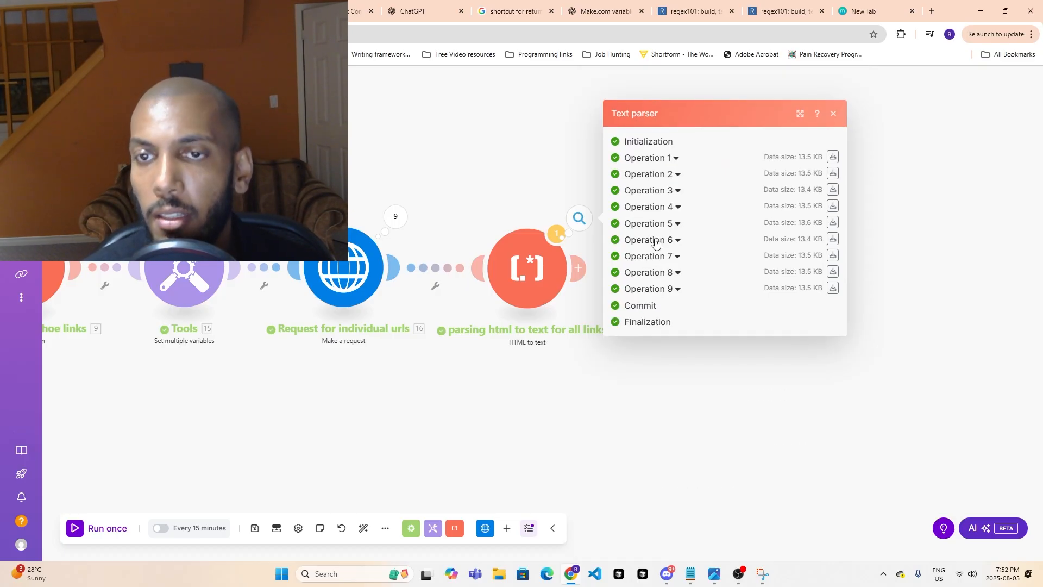
# - Expand Operations 6 and 3, and open Operation 3's output text to examine how the Dunkirck shoe's price is written
pyautogui.click(655, 243)
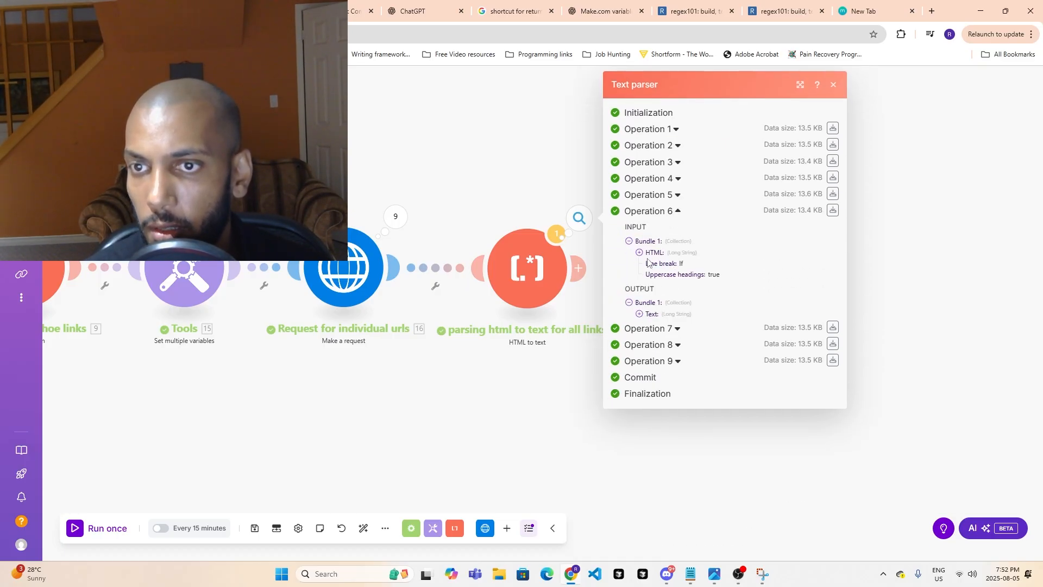
pyautogui.click(657, 163)
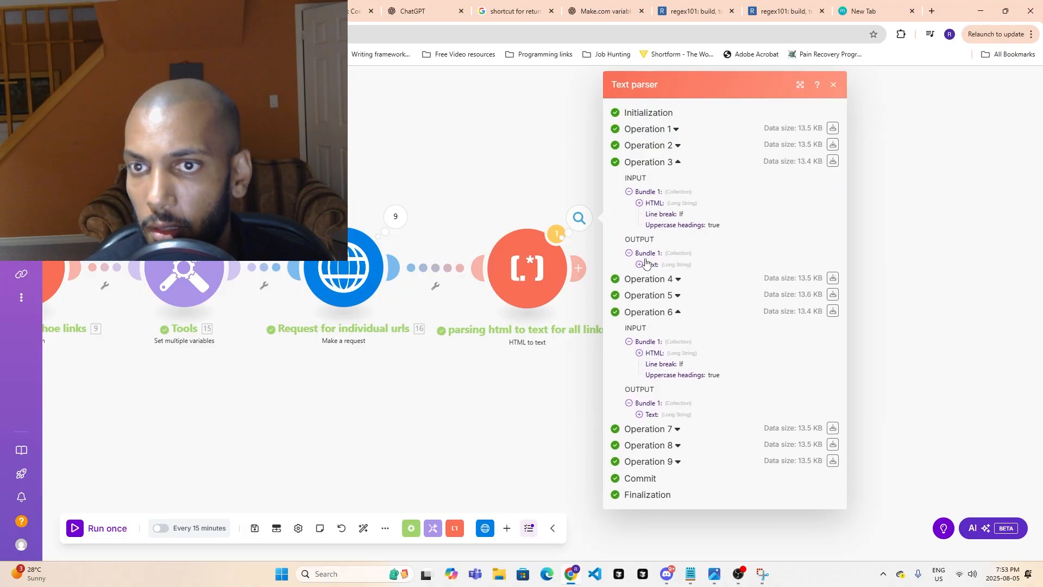
pyautogui.click(644, 264)
pyautogui.scroll(-15, 735, 398)
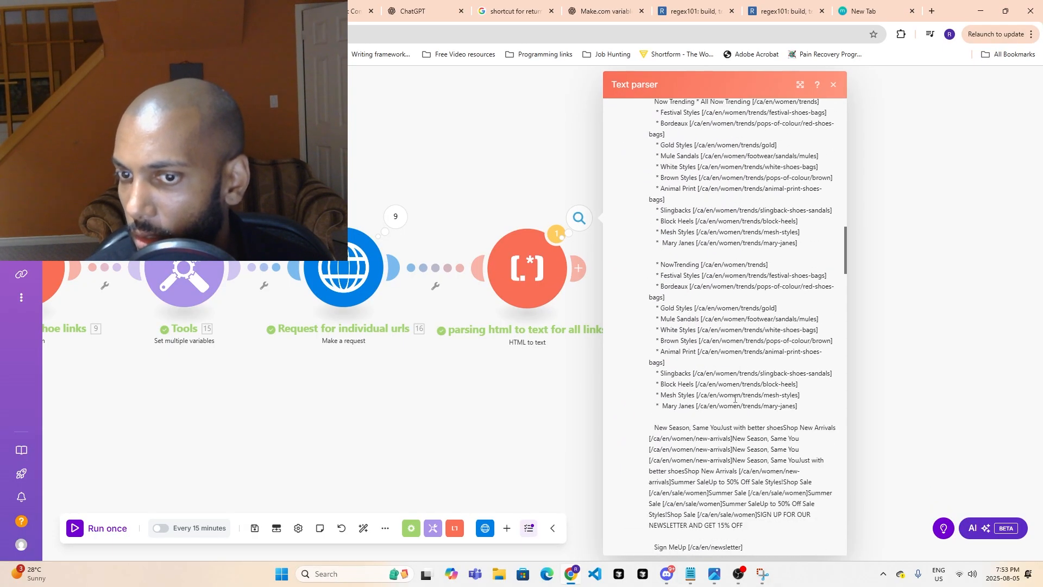
pyautogui.scroll(-20, 734, 398)
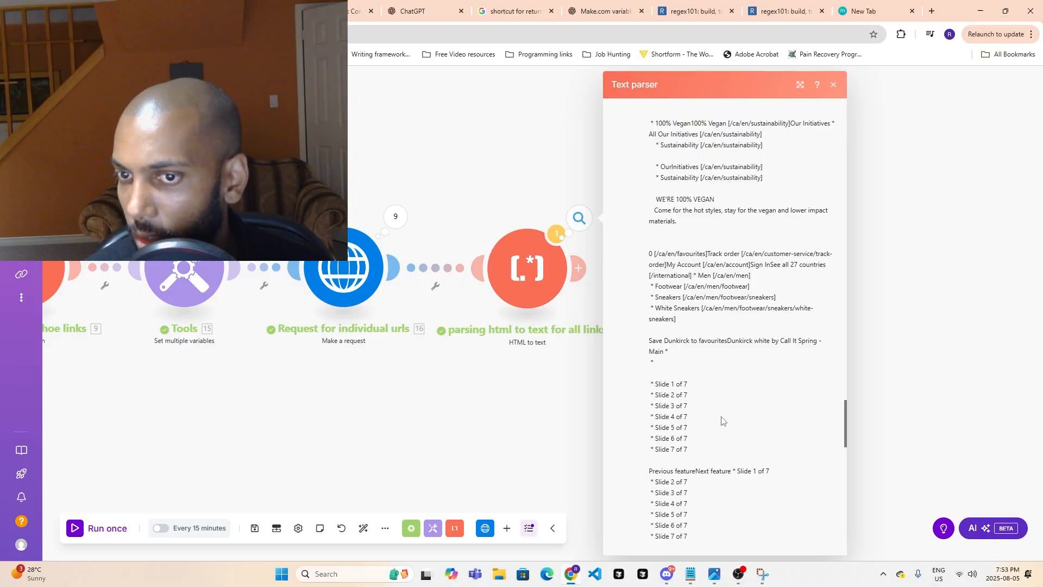
pyautogui.scroll(-3, 721, 418)
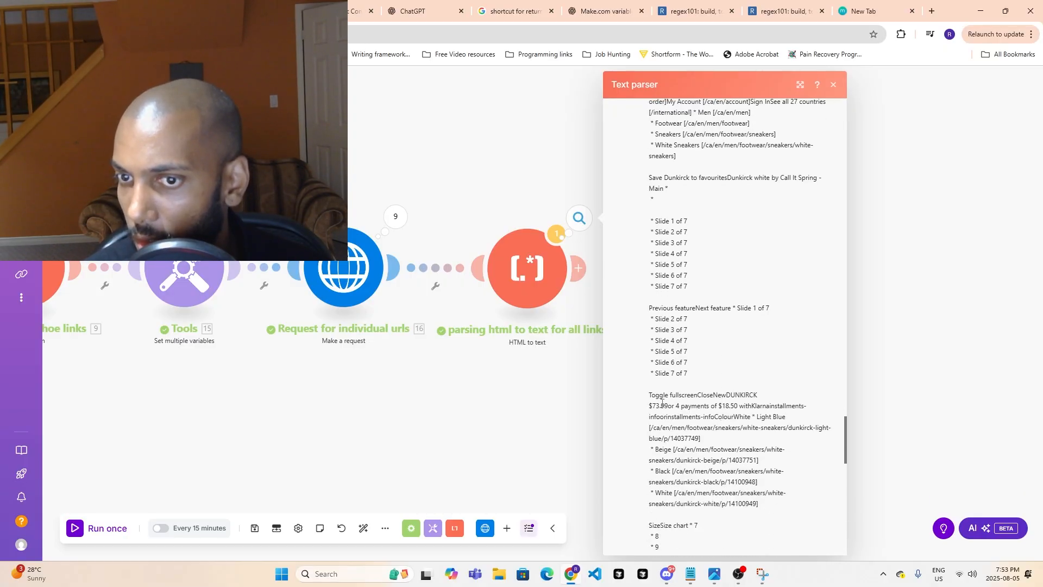
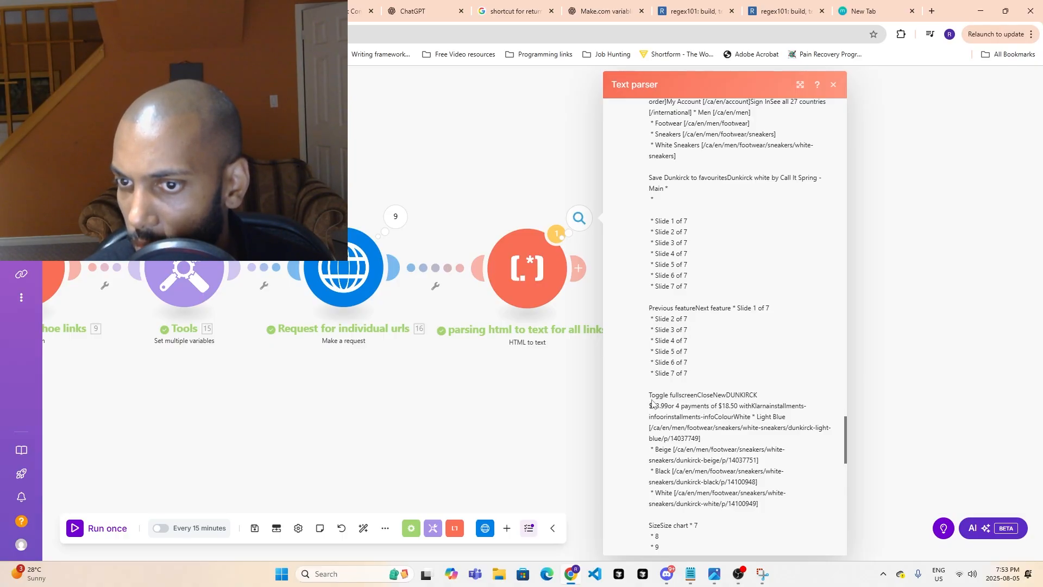
# - Copy the Dunkirck price text from the Text parser output, add it to the ChatGPT regex prompt as another price example, and submit the prompt
pyautogui.moveTo(651, 402); pyautogui.dragTo(738, 406)
pyautogui.hotkey('ctrl', 'c')
pyautogui.click(659, 403)
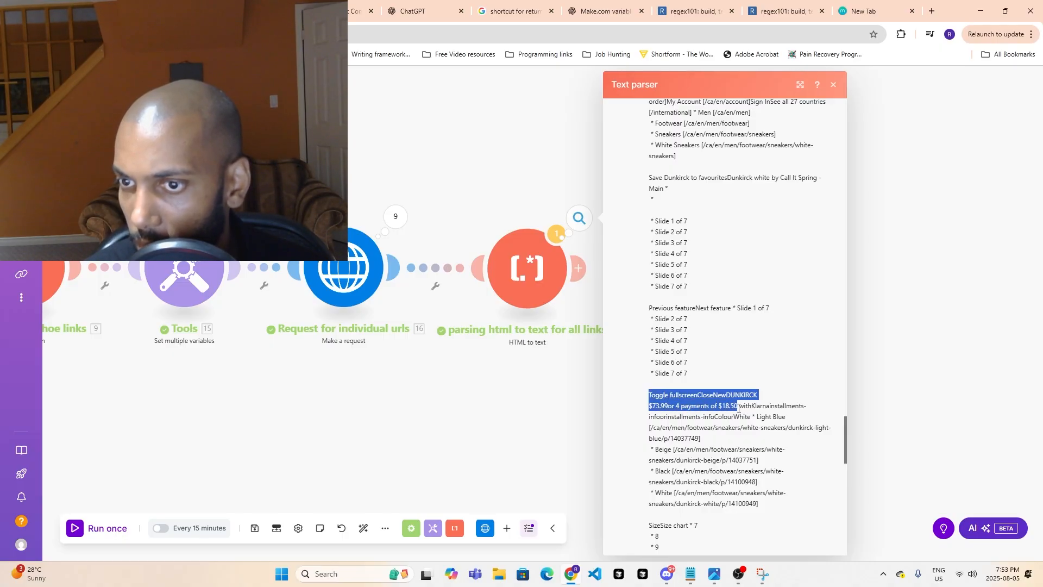
pyautogui.click(425, 3)
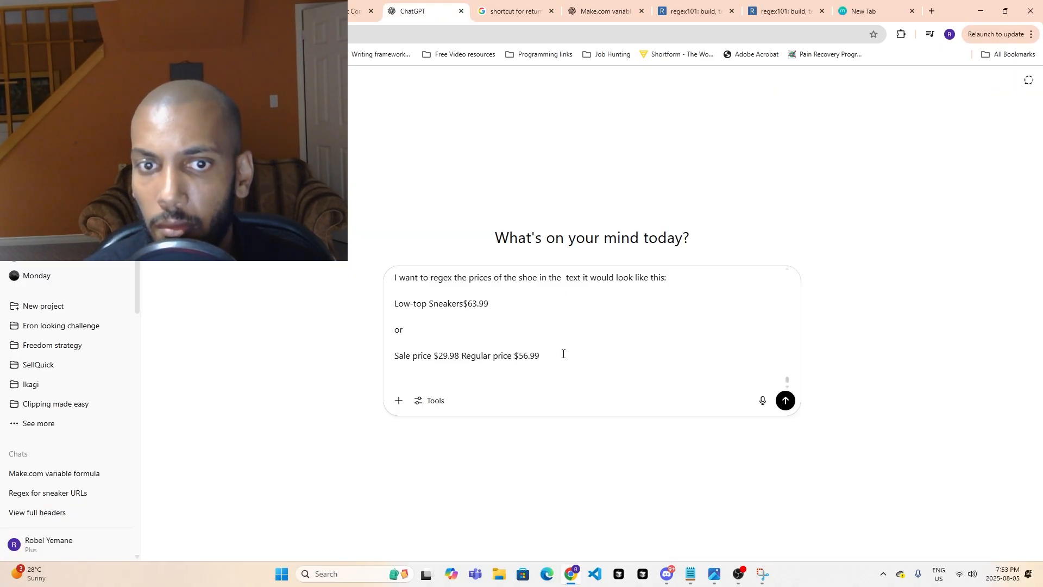
pyautogui.hotkey('ctrl', 'v')
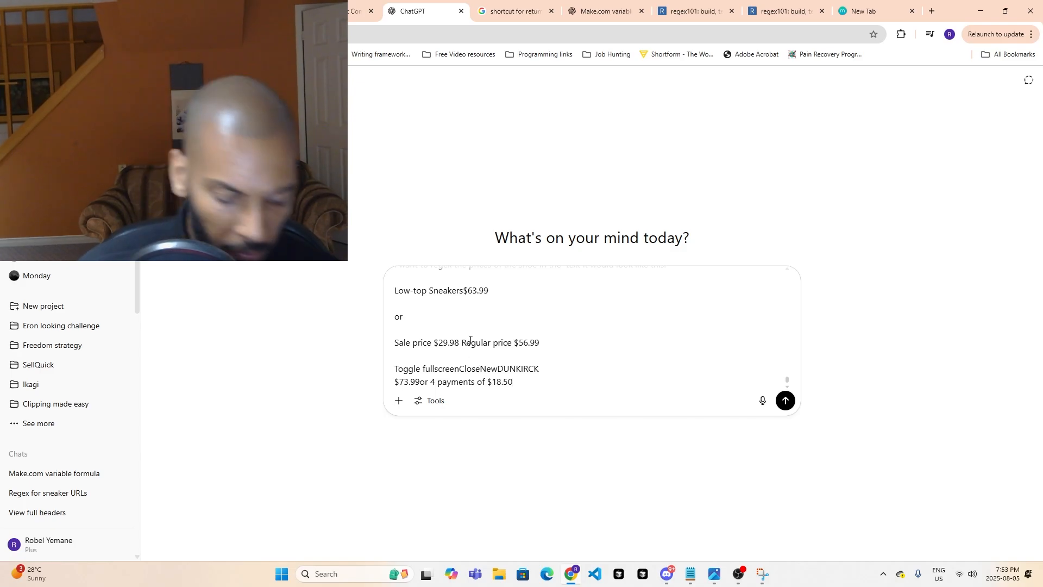
pyautogui.press('Return')
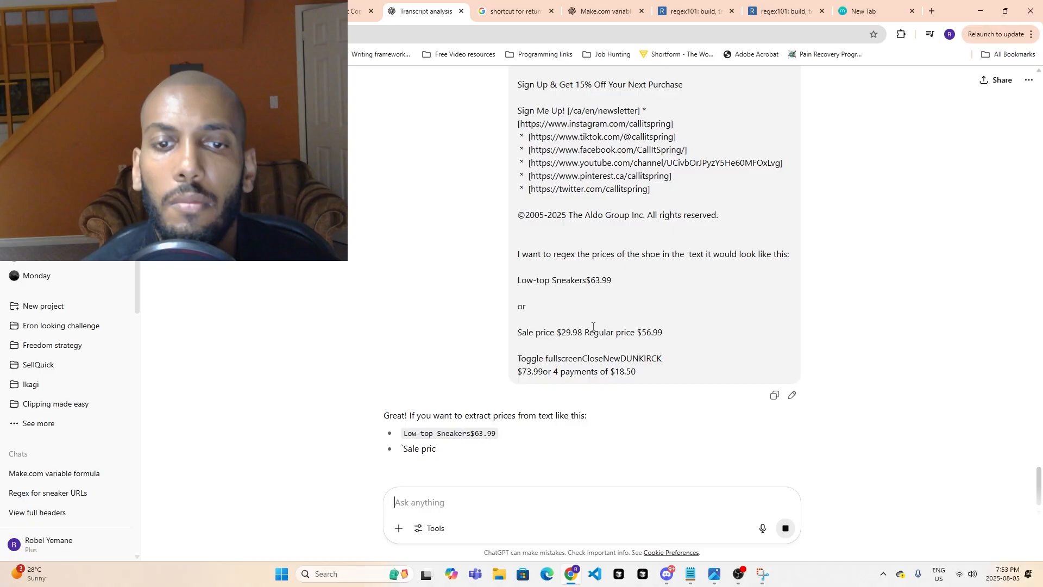
# - Read the ChatGPT reply's basic price pattern and its pattern for capturing surrounding labels such as "Sale price"
pyautogui.scroll(-1, 557, 393)
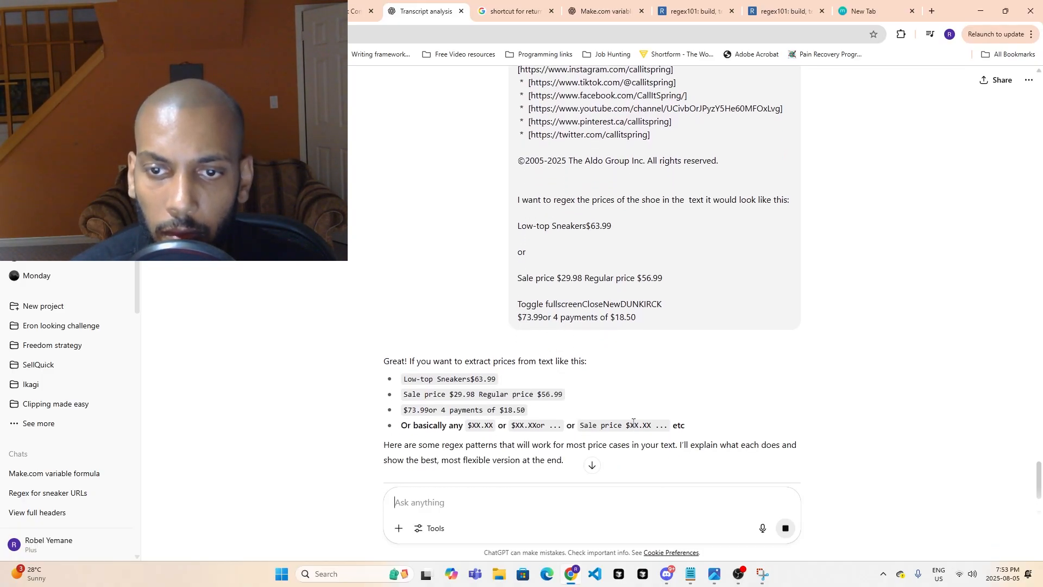
pyautogui.scroll(-2, 635, 421)
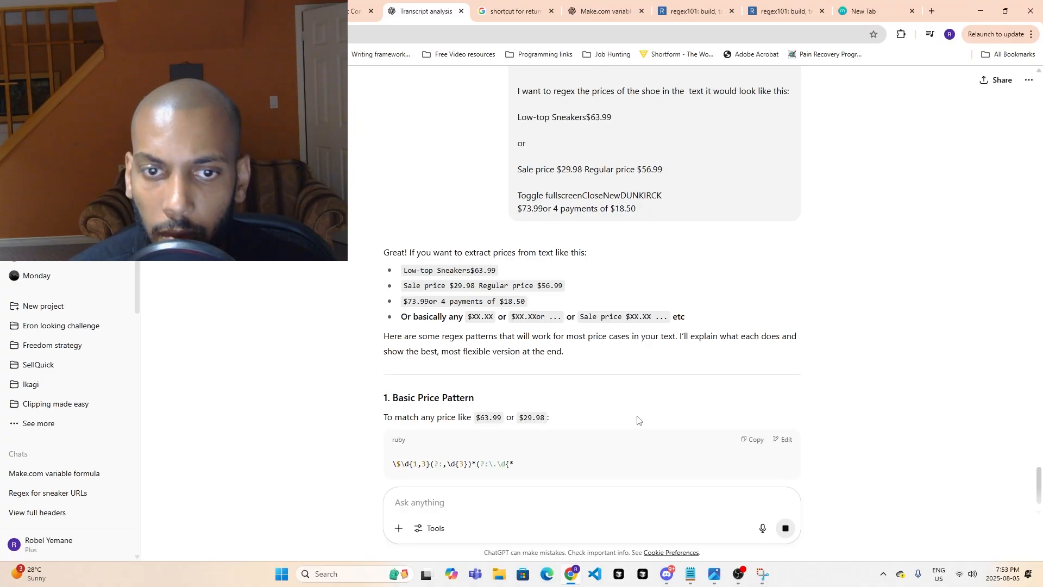
pyautogui.scroll(-2, 637, 420)
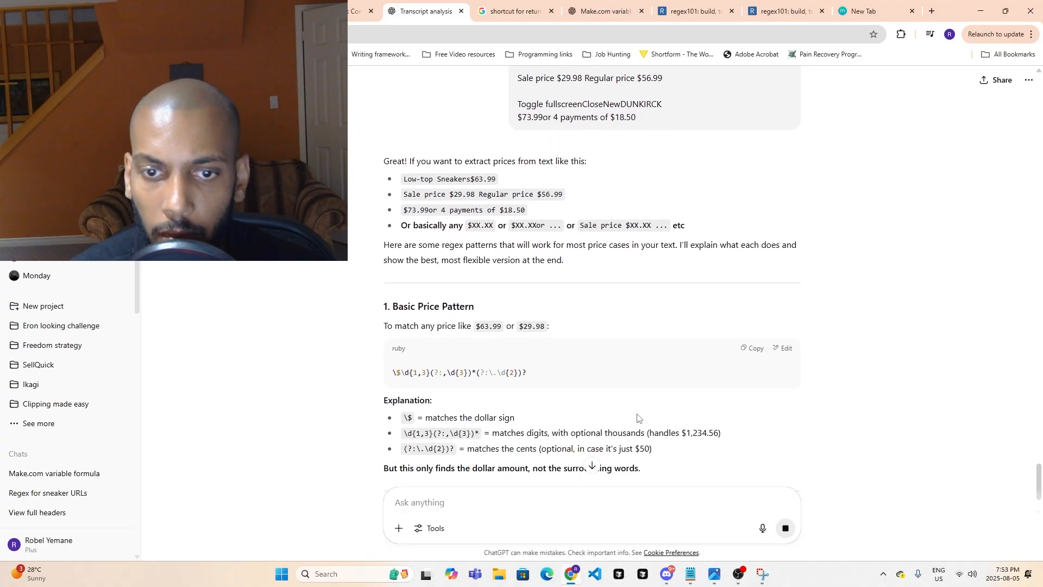
pyautogui.scroll(-2, 637, 417)
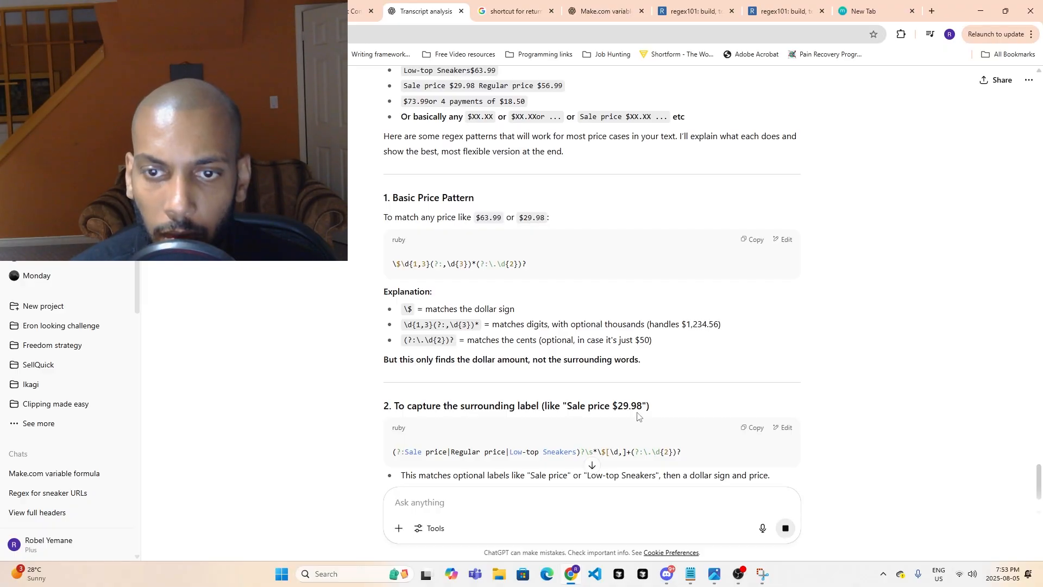
pyautogui.scroll(-1, 581, 402)
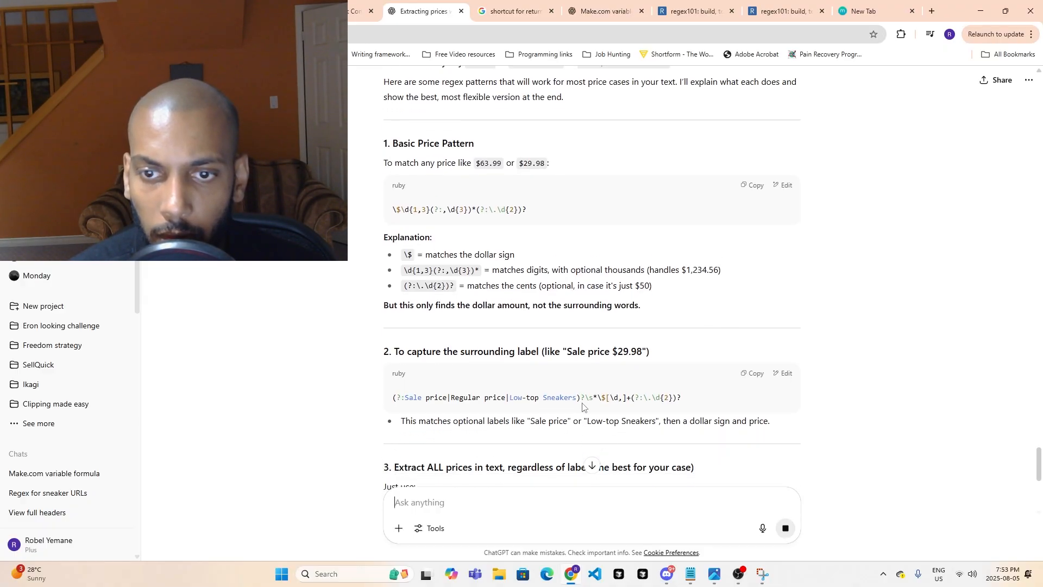
pyautogui.scroll(-2, 562, 399)
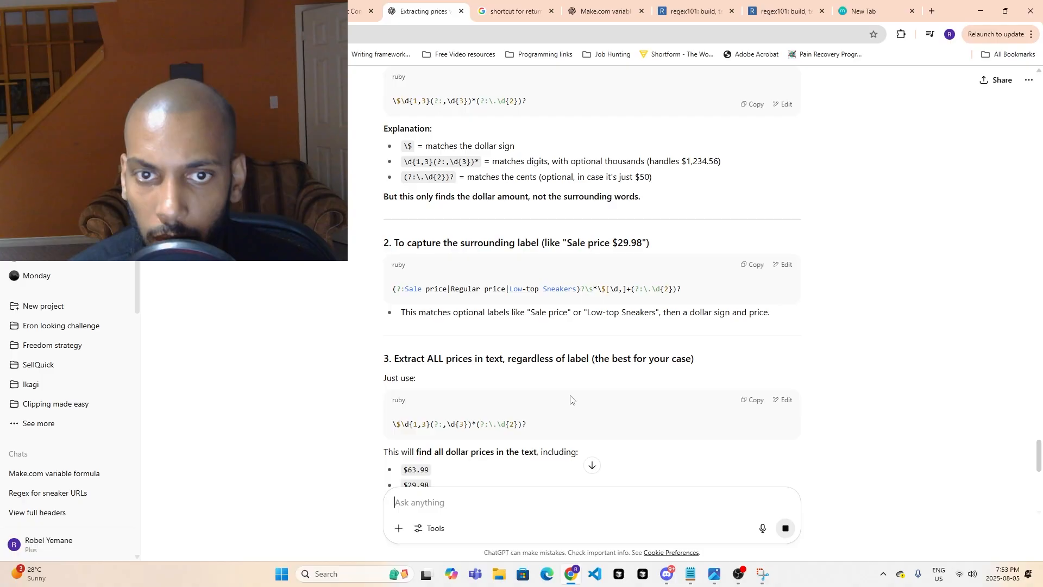
pyautogui.moveTo(464, 307); pyautogui.dragTo(504, 307)
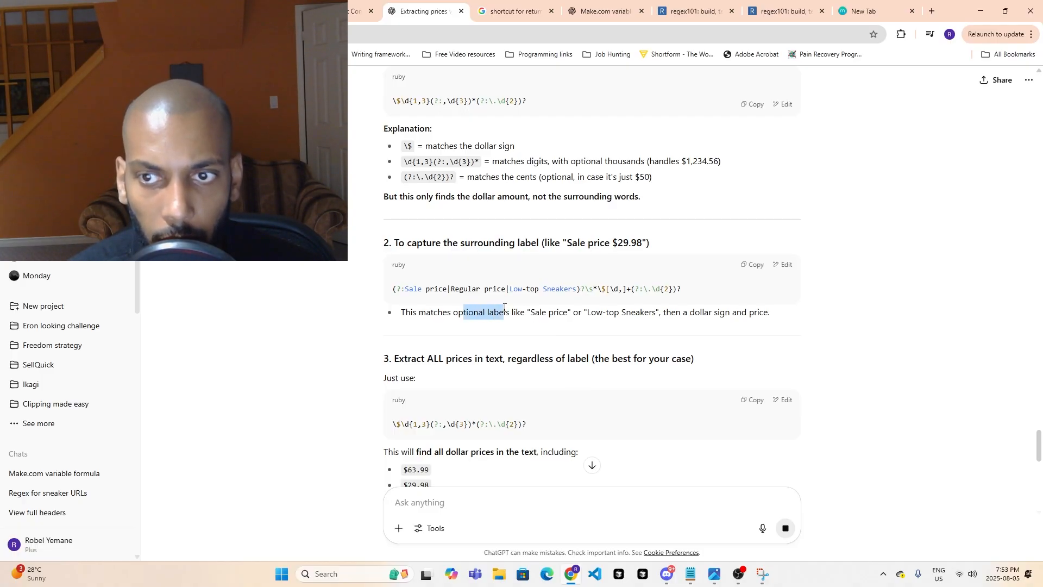
# - Review the all-prices pattern, the Python sample, the whole-line pattern and the copy-paste summary, and revisit the earlier pattern explanations
pyautogui.scroll(-5, 491, 372)
pyautogui.scroll(2, 493, 375)
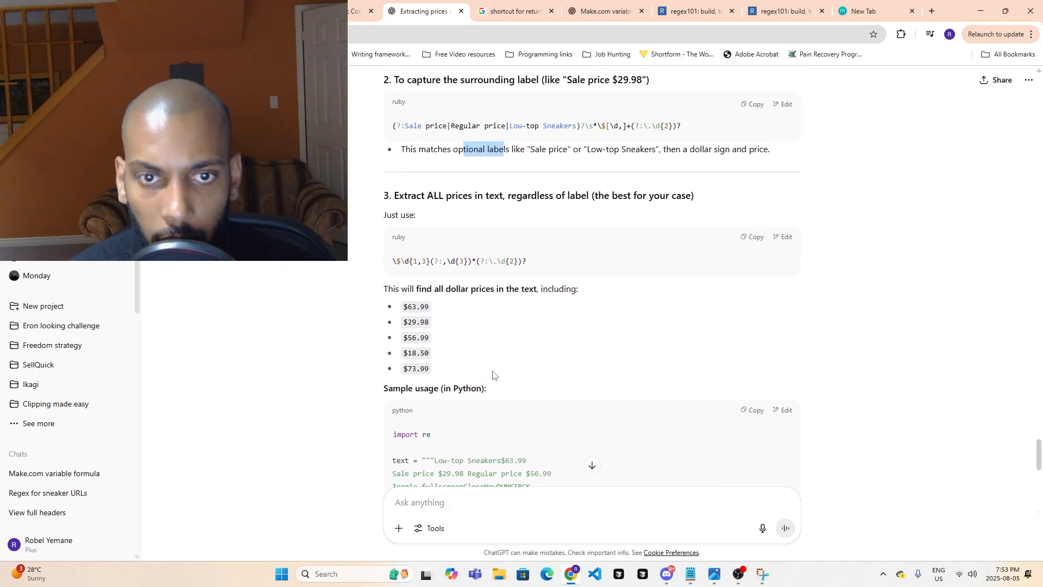
pyautogui.scroll(2, 492, 375)
pyautogui.scroll(-5, 490, 391)
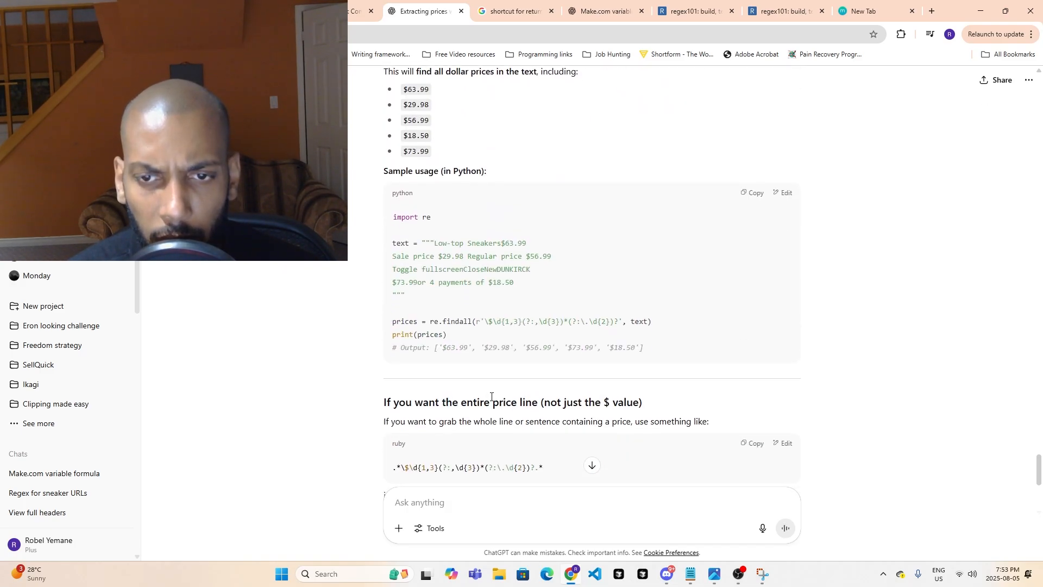
pyautogui.scroll(-1, 491, 396)
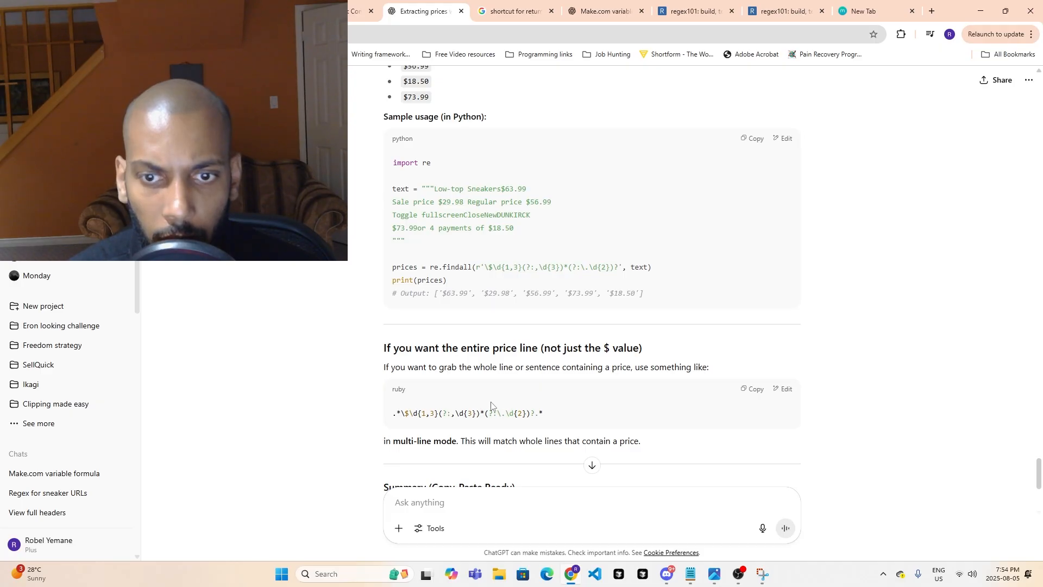
pyautogui.scroll(-3, 490, 402)
pyautogui.scroll(-1, 485, 408)
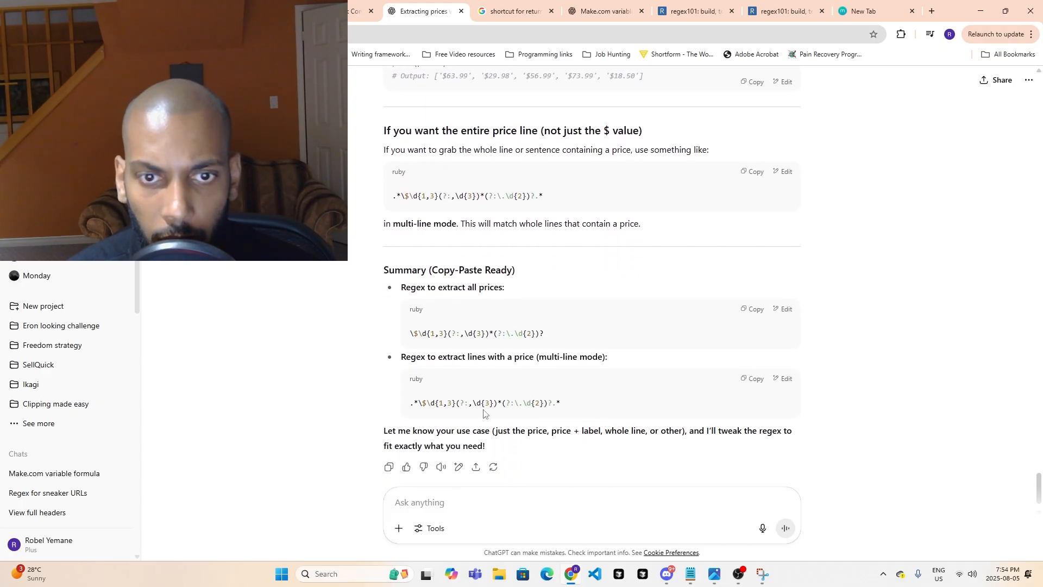
pyautogui.scroll(6, 484, 413)
pyautogui.scroll(-7, 480, 411)
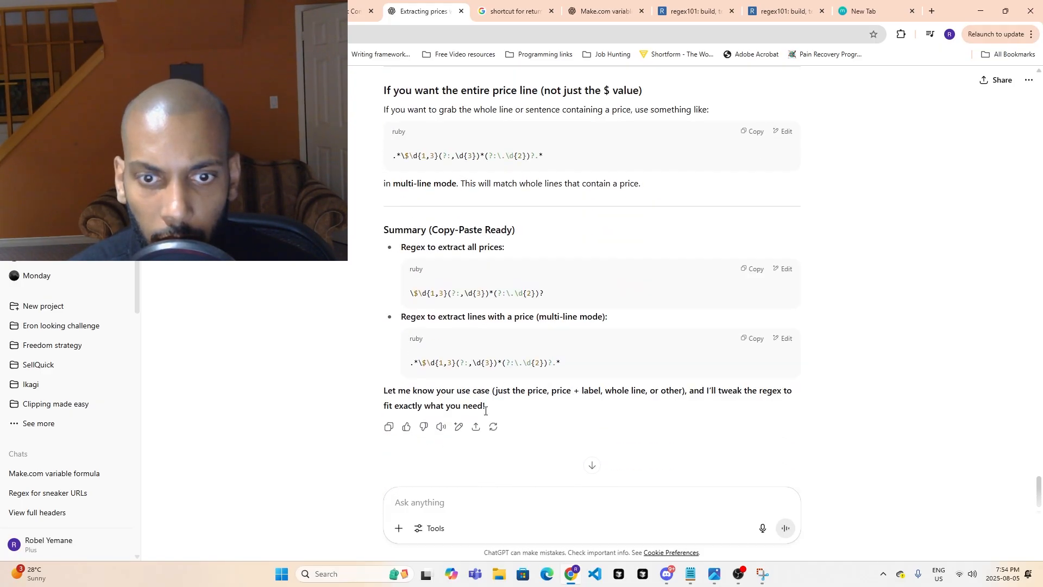
pyautogui.scroll(13, 486, 403)
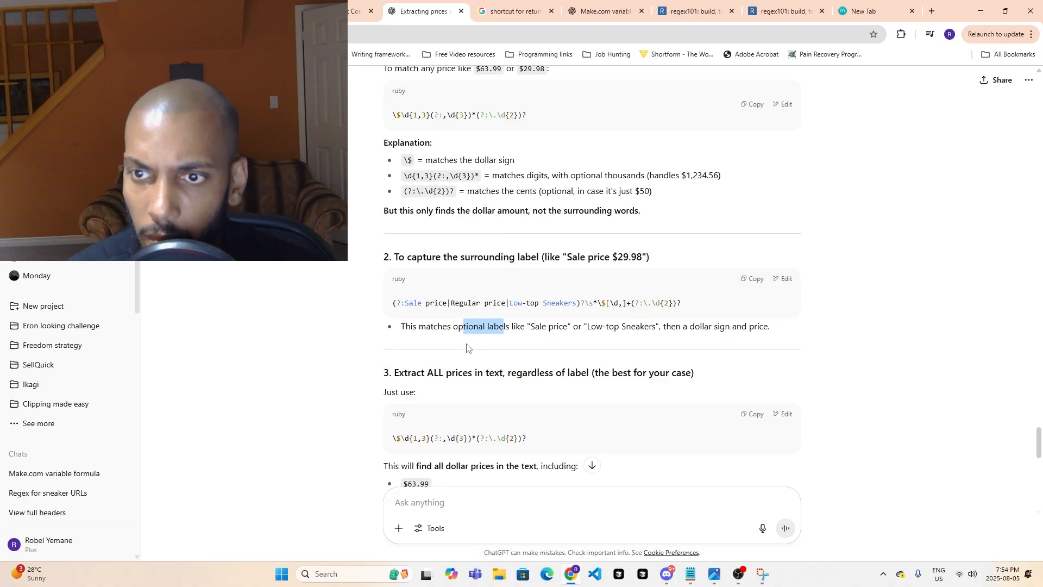
pyautogui.scroll(2, 470, 353)
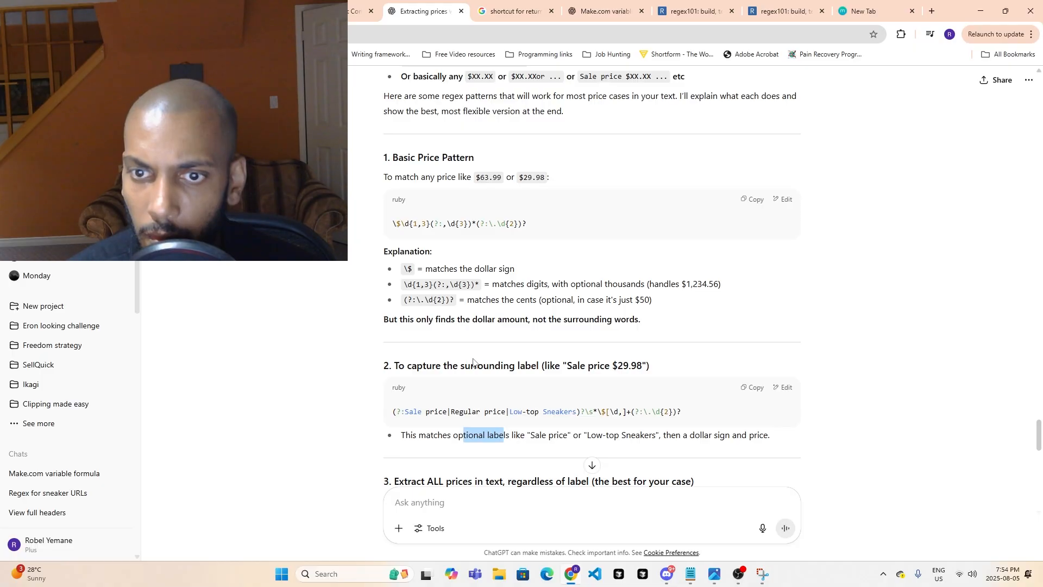
# - Check how shoe prices appear on the Yoshida product page and the Call It Spring sneaker listing, and return to the ChatGPT reply
pyautogui.click(350, 4)
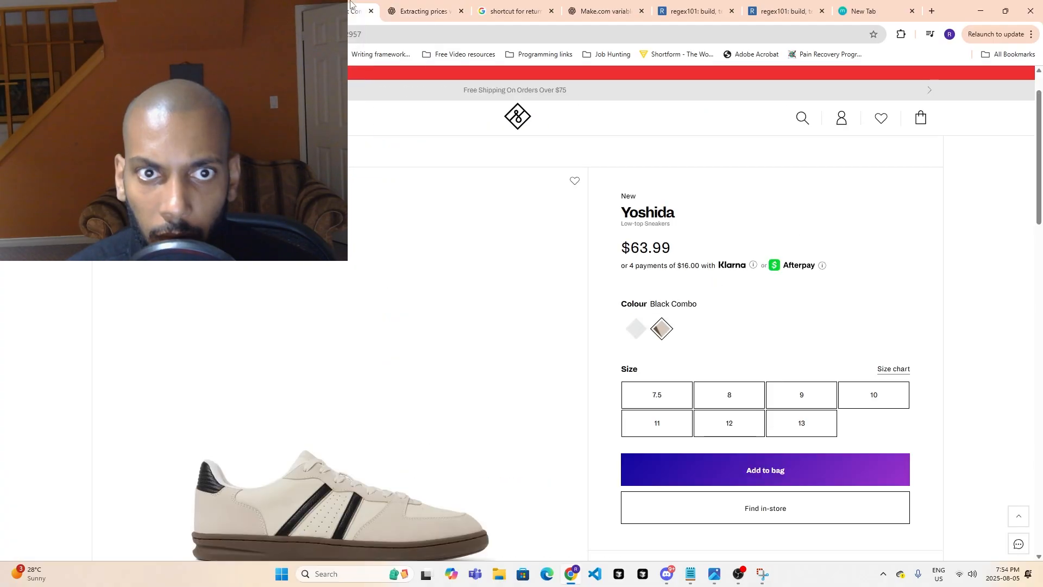
pyautogui.click(261, 6)
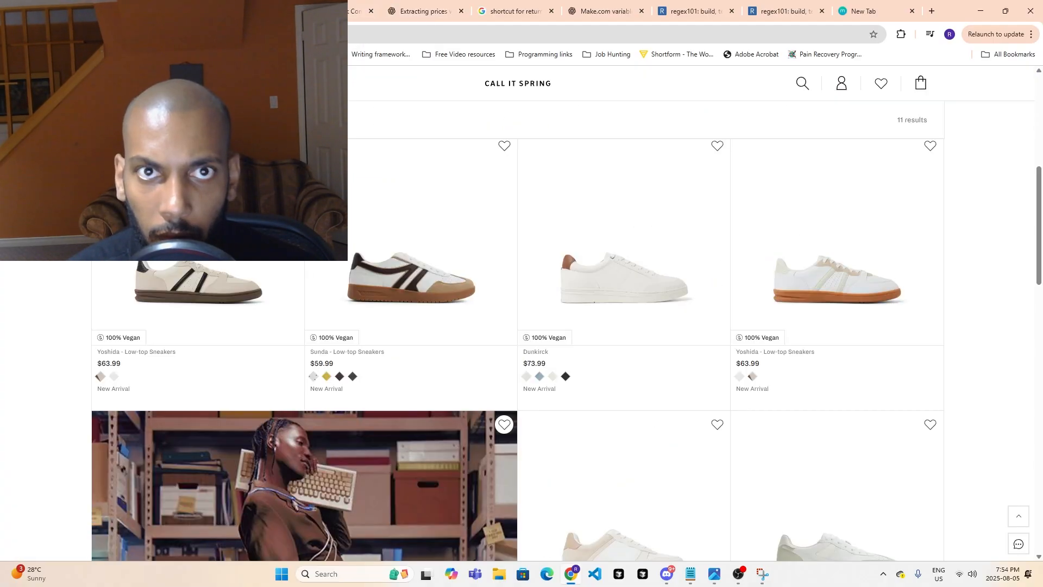
pyautogui.click(404, 8)
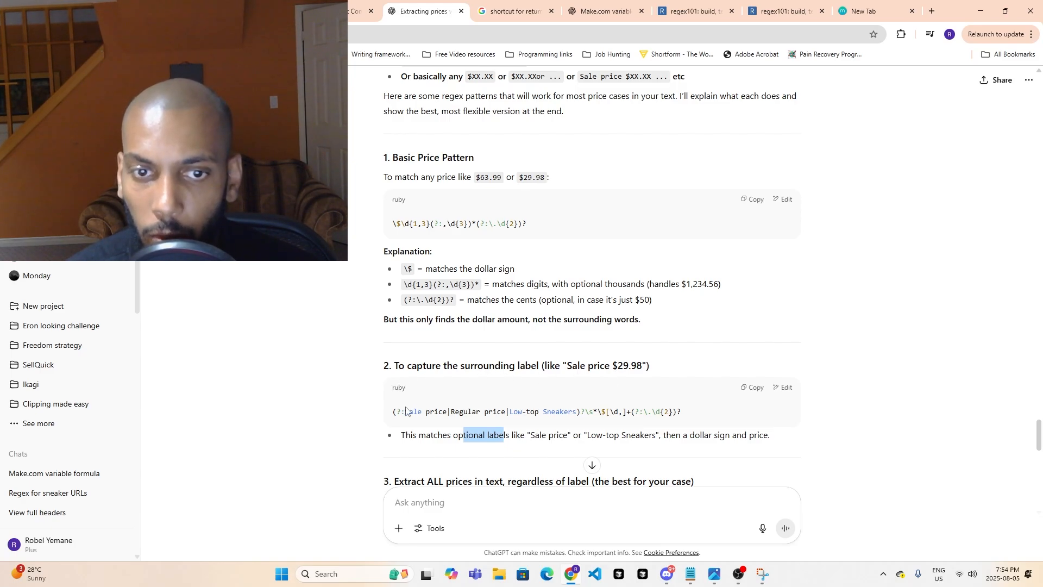
# - Switch back to the Make.com scenario and inspect the "Men's Shop by Price" range lines in the Text parser output
pyautogui.click(158, 9)
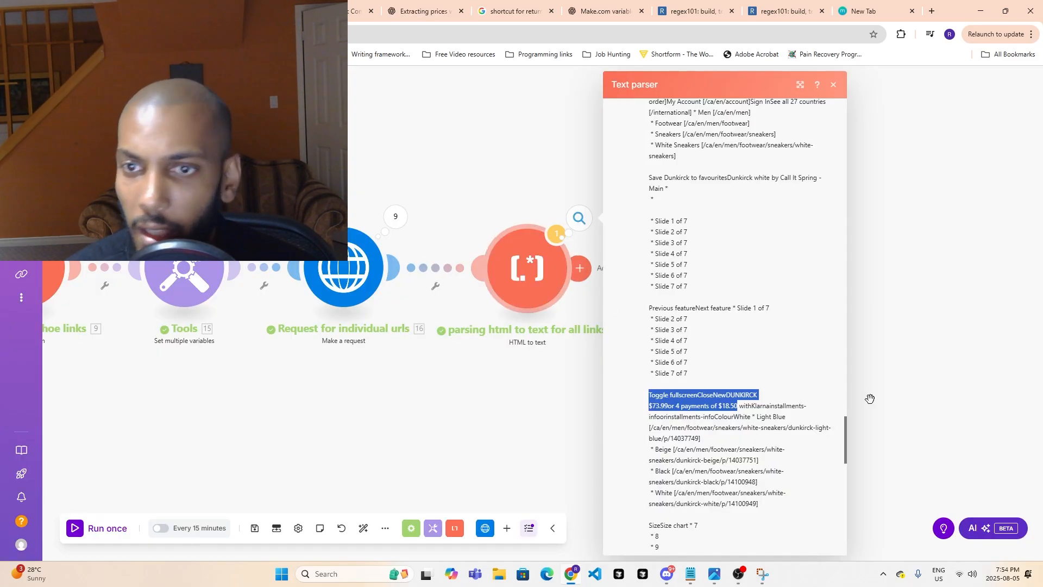
pyautogui.scroll(4, 765, 468)
pyautogui.scroll(6, 764, 468)
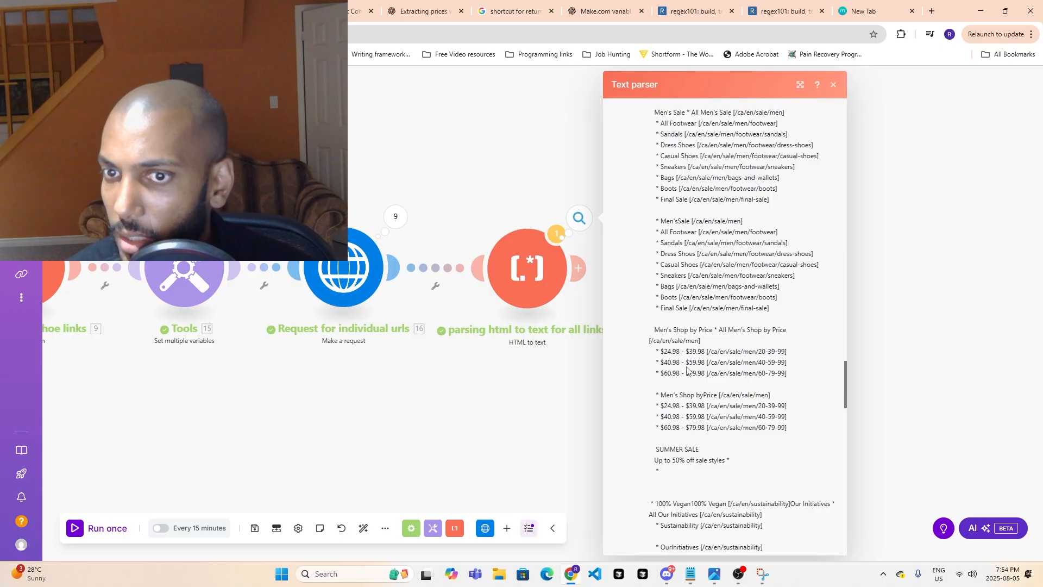
pyautogui.moveTo(658, 351); pyautogui.dragTo(790, 356)
pyautogui.scroll(1, 701, 386)
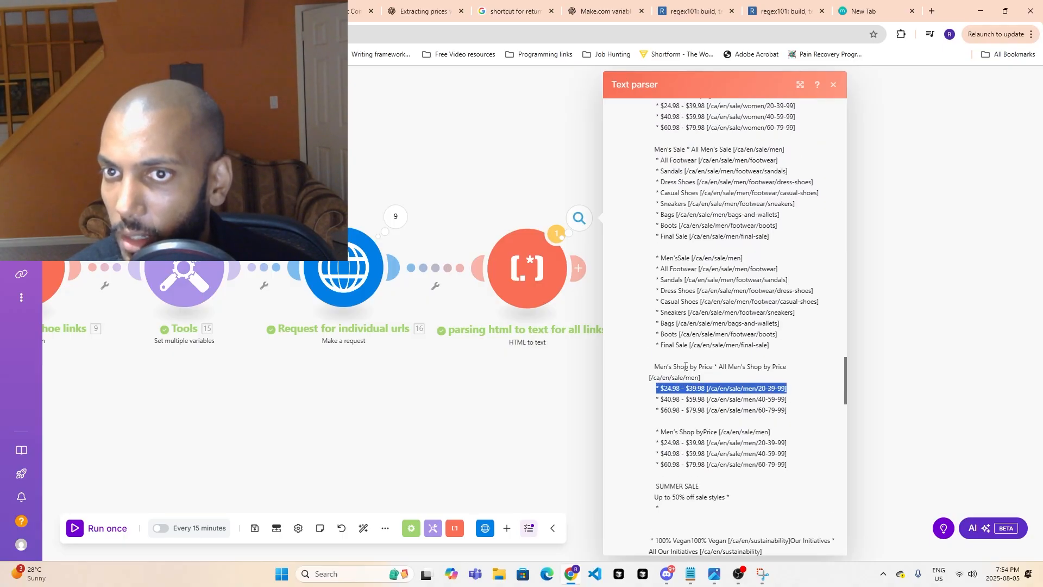
pyautogui.scroll(-1, 700, 387)
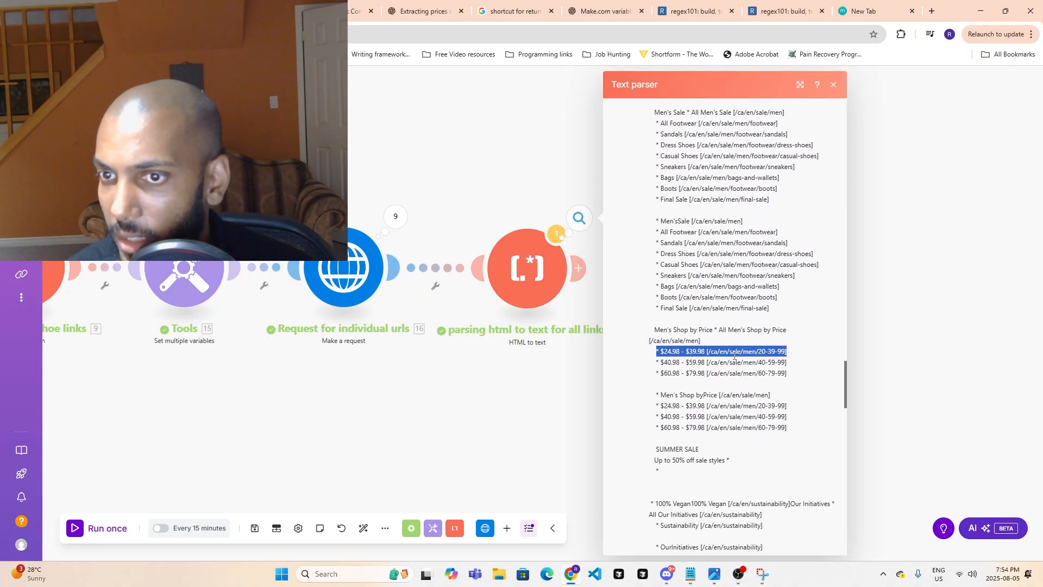
# - Examine the parsed page text from the price ranges up to its beginning and back down to the Dunkirck price line for other dollar amounts
pyautogui.scroll(3, 763, 358)
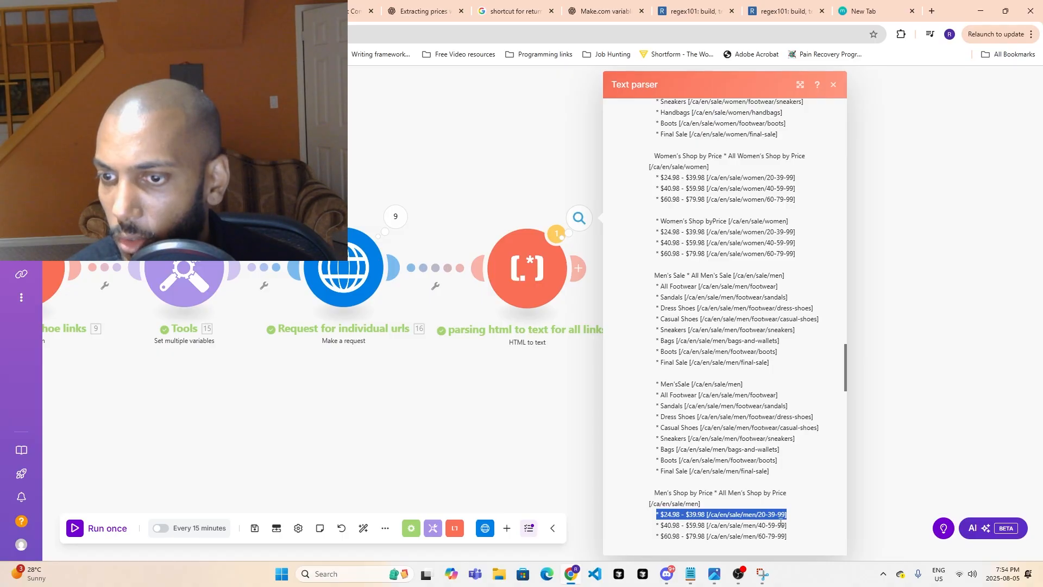
pyautogui.scroll(7, 781, 522)
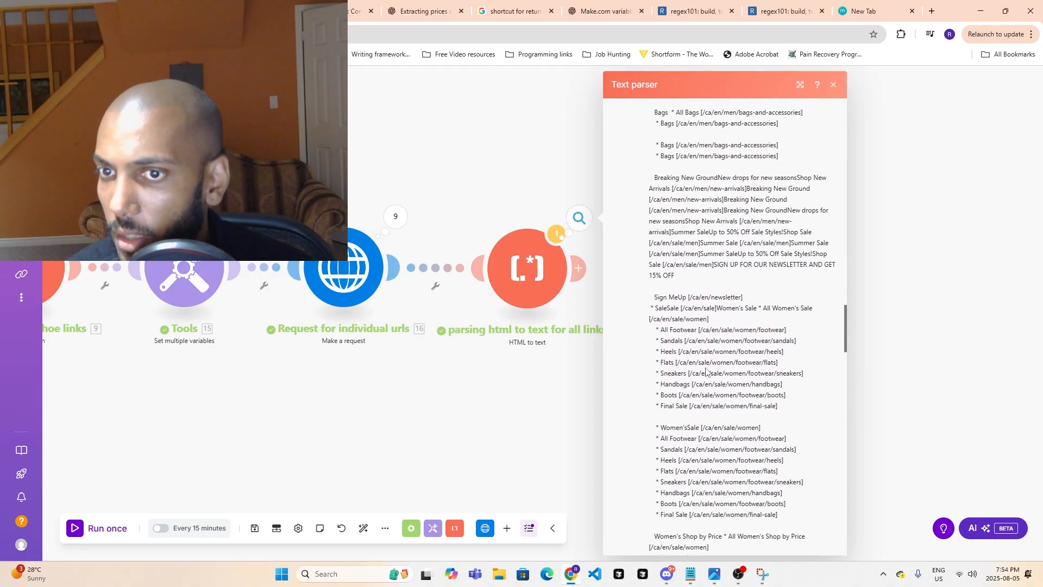
pyautogui.scroll(10, 706, 371)
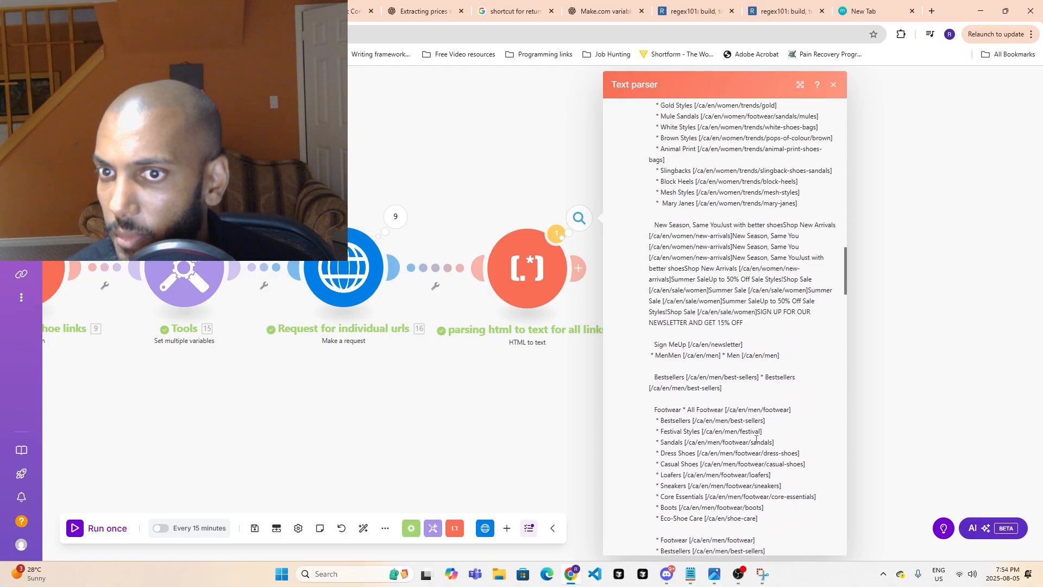
pyautogui.scroll(10, 756, 439)
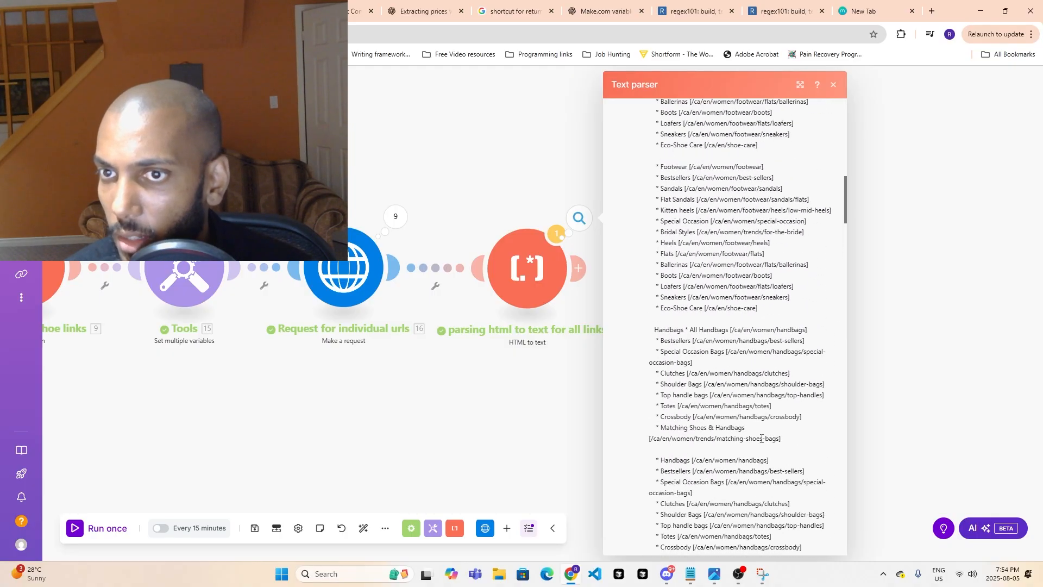
pyautogui.scroll(10, 762, 439)
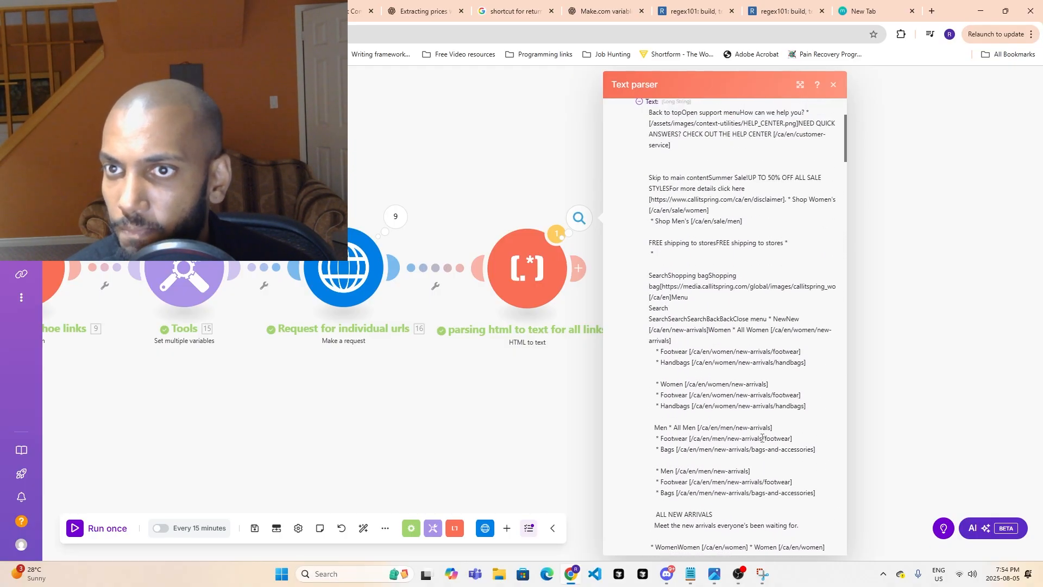
pyautogui.scroll(3, 763, 438)
pyautogui.scroll(-15, 777, 436)
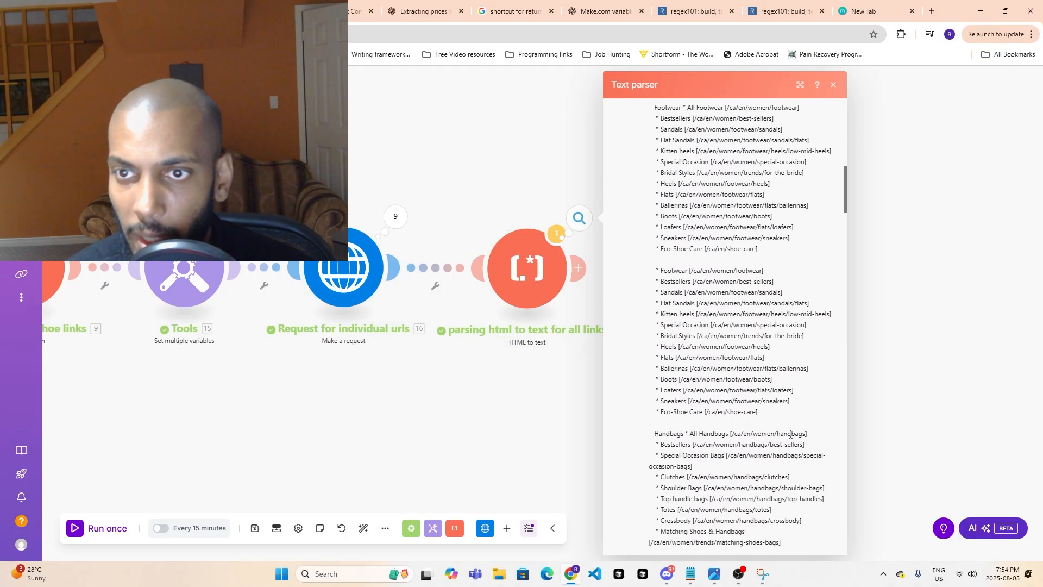
pyautogui.scroll(-15, 790, 434)
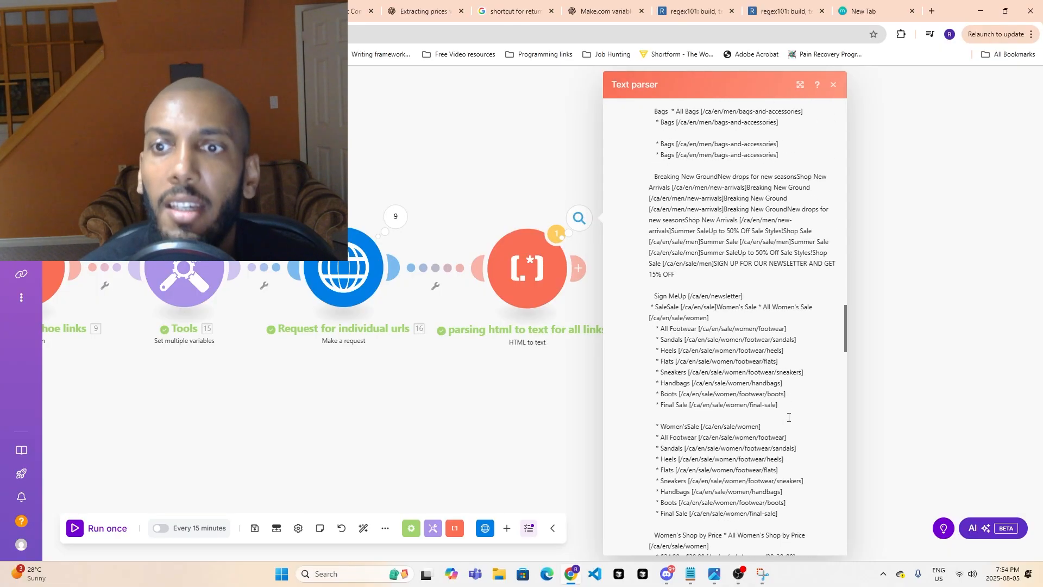
pyautogui.scroll(-12, 788, 419)
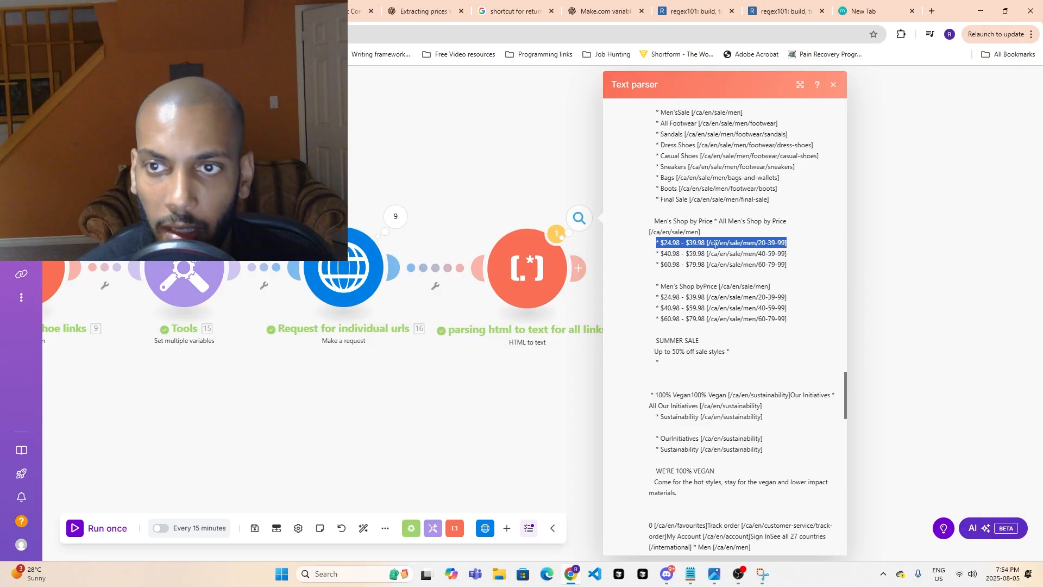
pyautogui.scroll(-3, 697, 387)
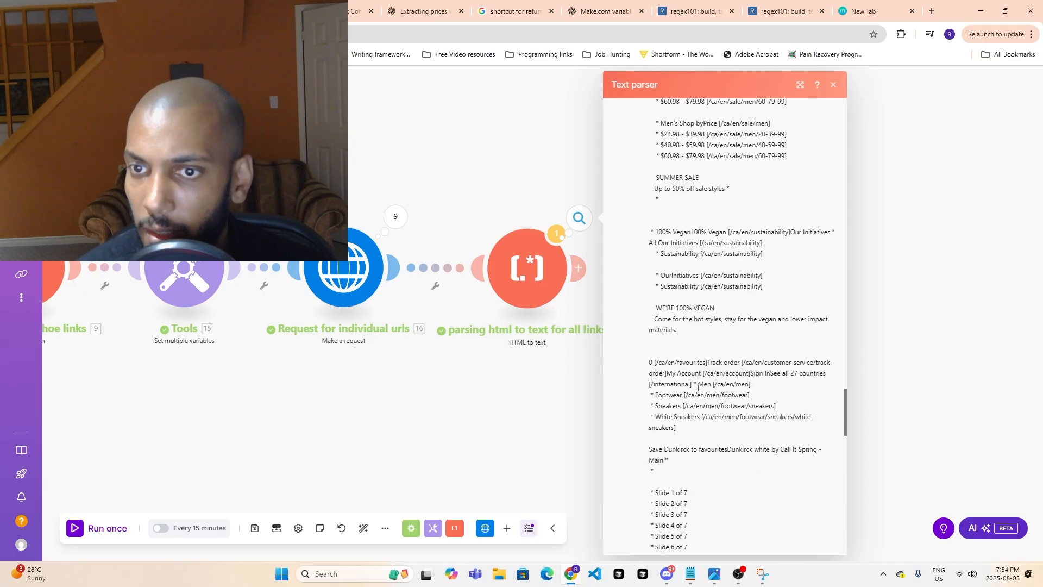
pyautogui.scroll(-5, 698, 350)
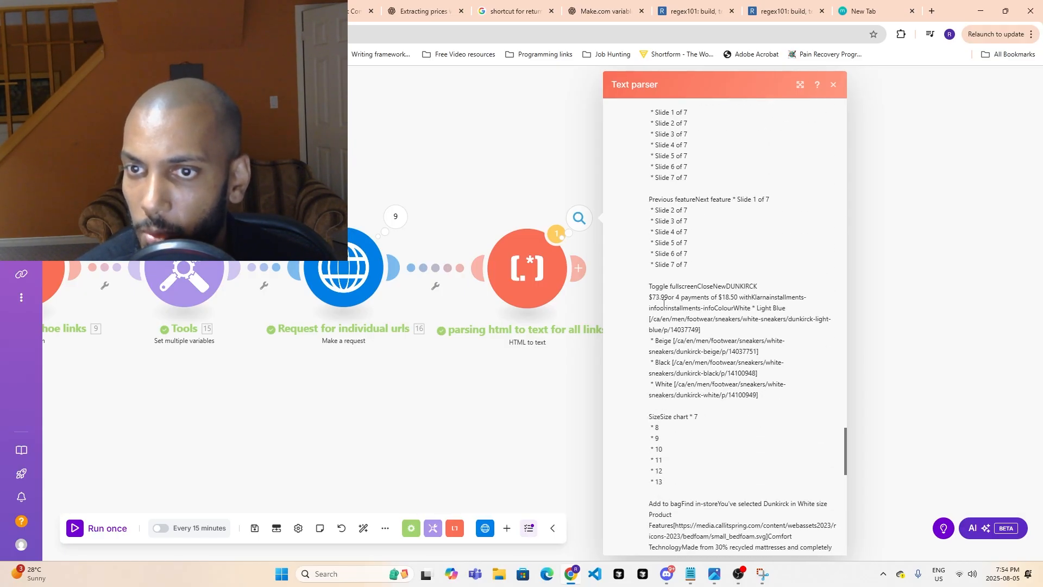
# - Leave the Operation 3 text and inspect the Operation 5 parsed output down to the Darwen price line, closing the results when done
pyautogui.scroll(18, 752, 364)
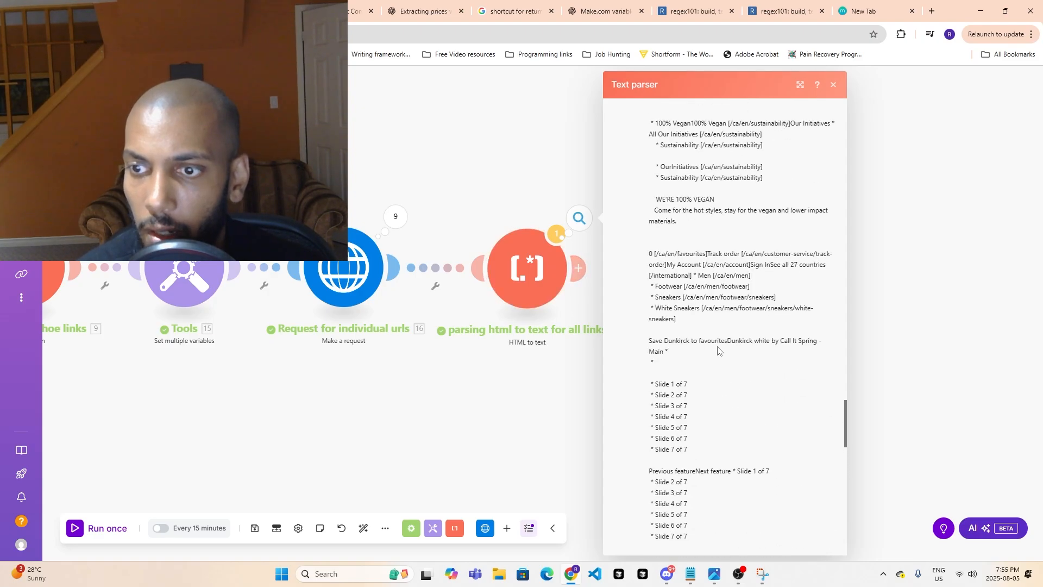
pyautogui.scroll(15, 752, 363)
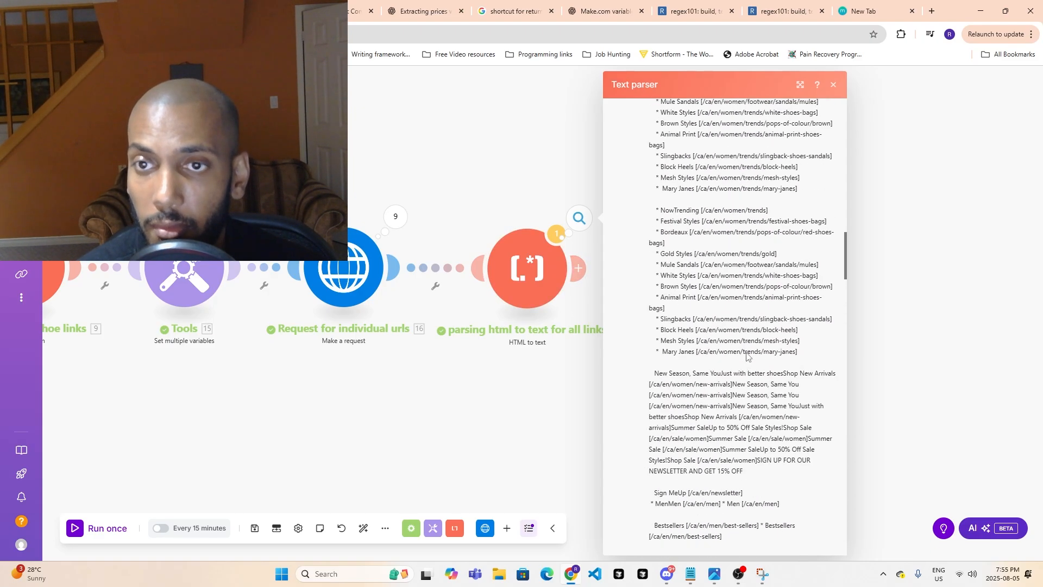
pyautogui.scroll(10, 728, 358)
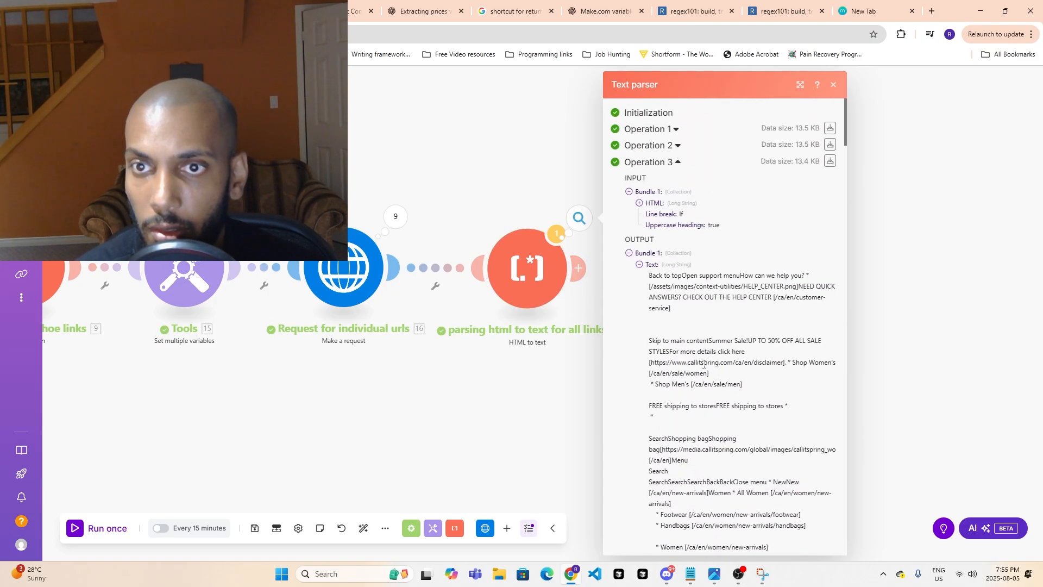
pyautogui.click(612, 162)
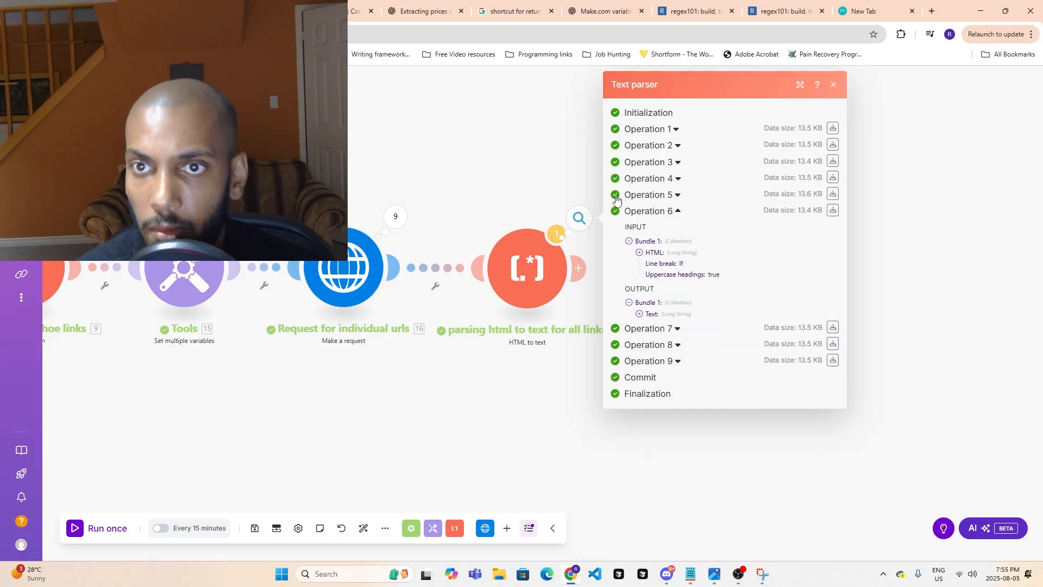
pyautogui.click(613, 194)
pyautogui.click(639, 297)
pyautogui.scroll(-8, 665, 331)
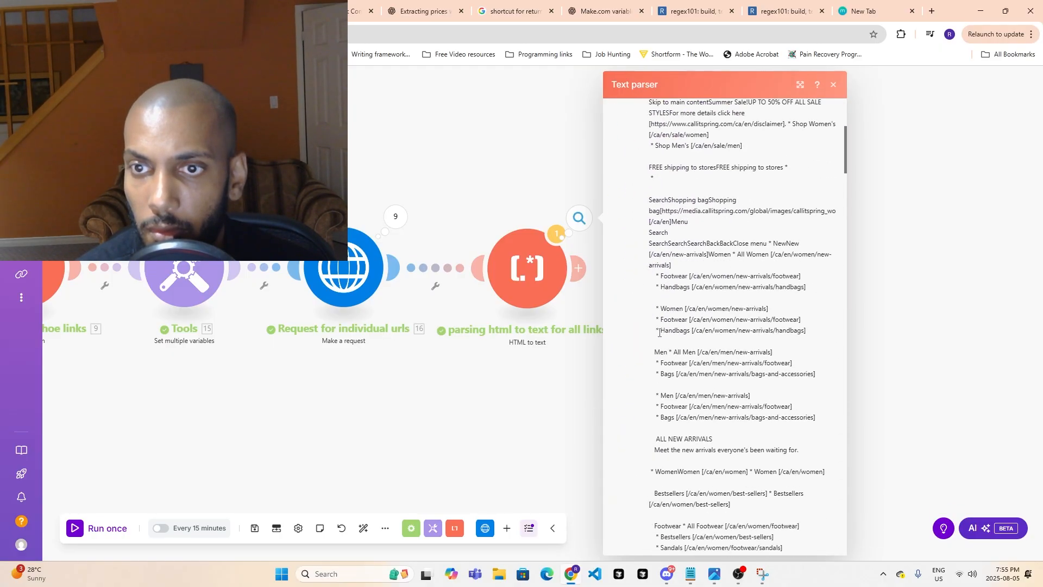
pyautogui.scroll(-15, 665, 330)
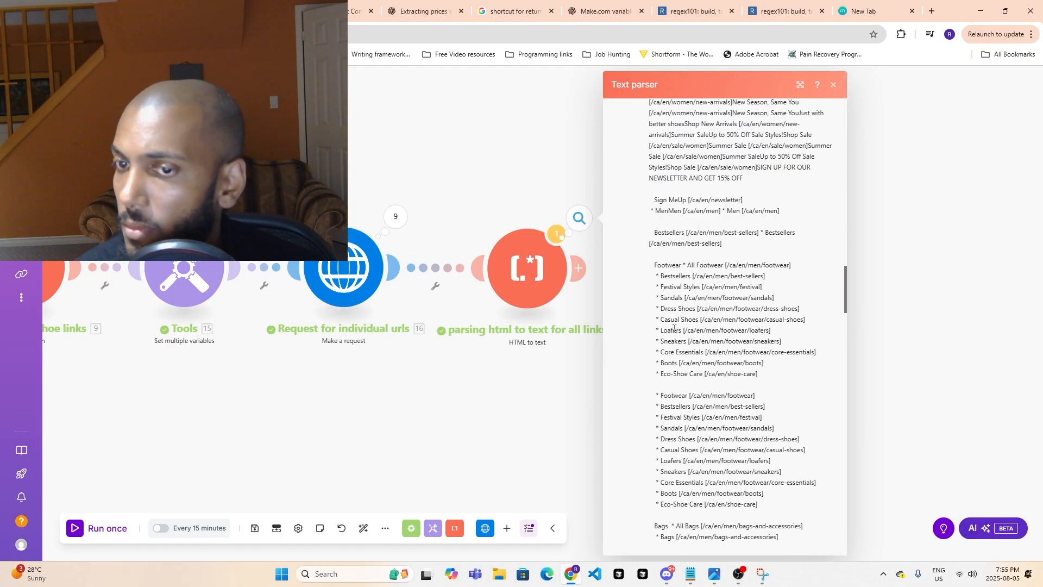
pyautogui.scroll(-15, 670, 333)
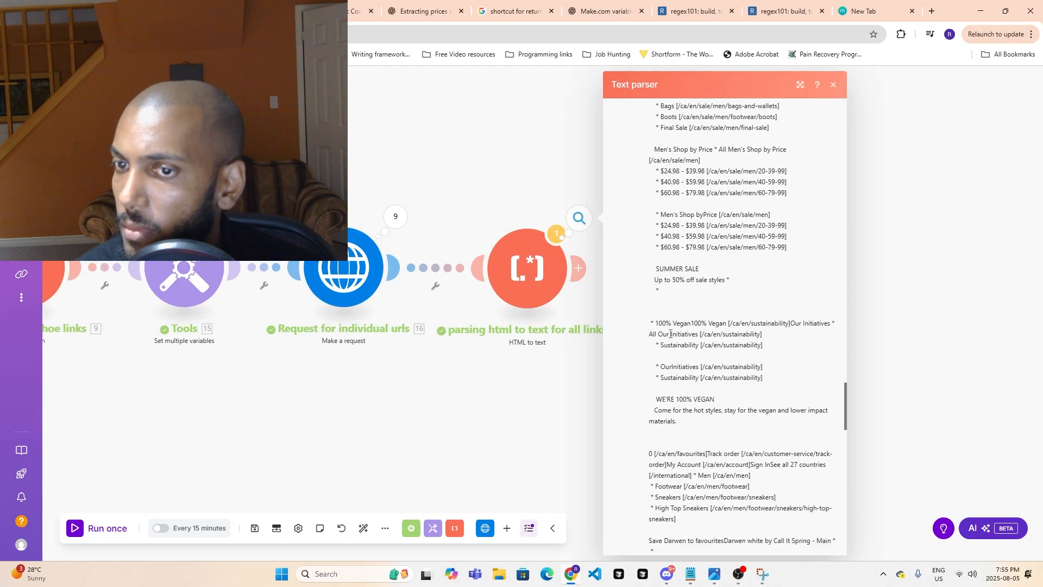
pyautogui.scroll(-4, 671, 337)
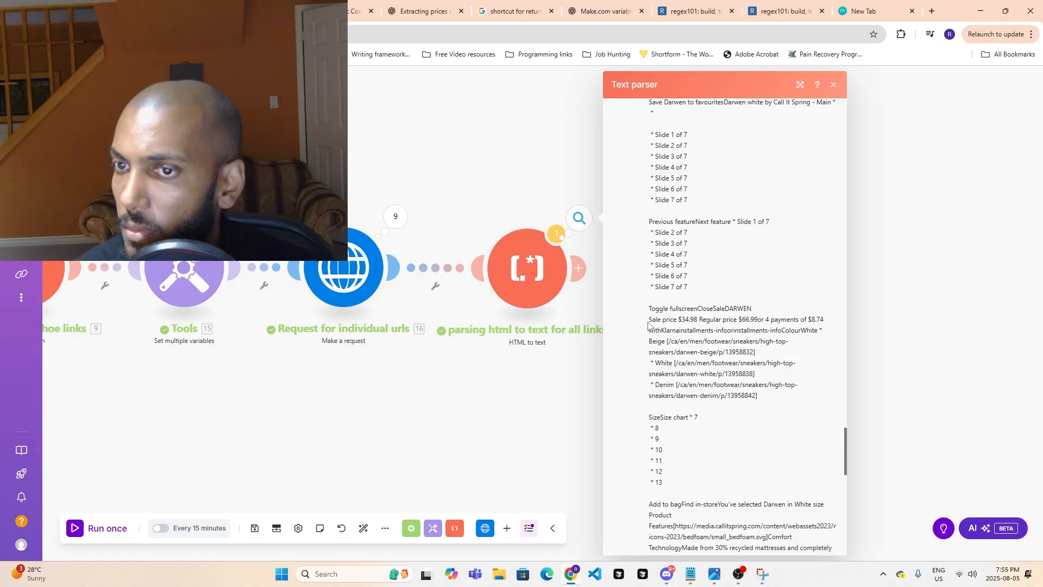
pyautogui.click(553, 153)
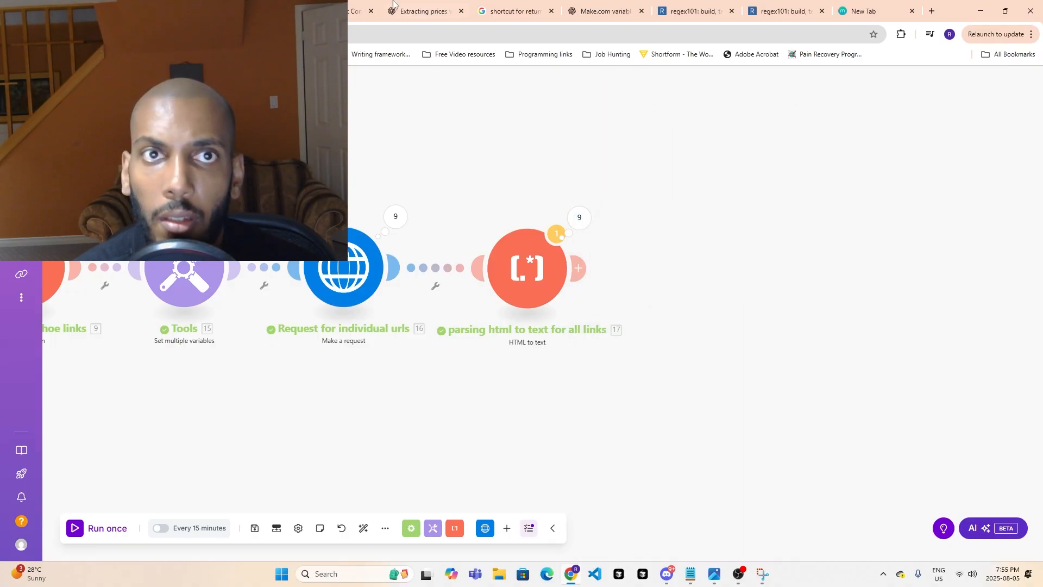
# - Return to the ChatGPT price-extraction reply and review the basic, surrounding-label and all-prices patterns
pyautogui.click(334, 8)
pyautogui.click(246, 10)
pyautogui.click(335, 10)
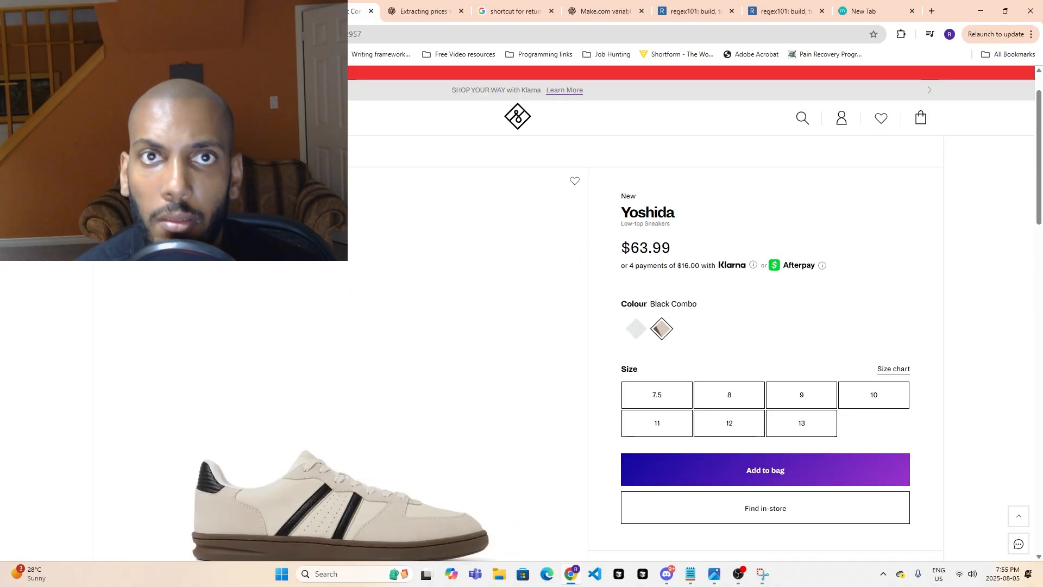
pyautogui.click(420, 10)
pyautogui.scroll(8, 668, 403)
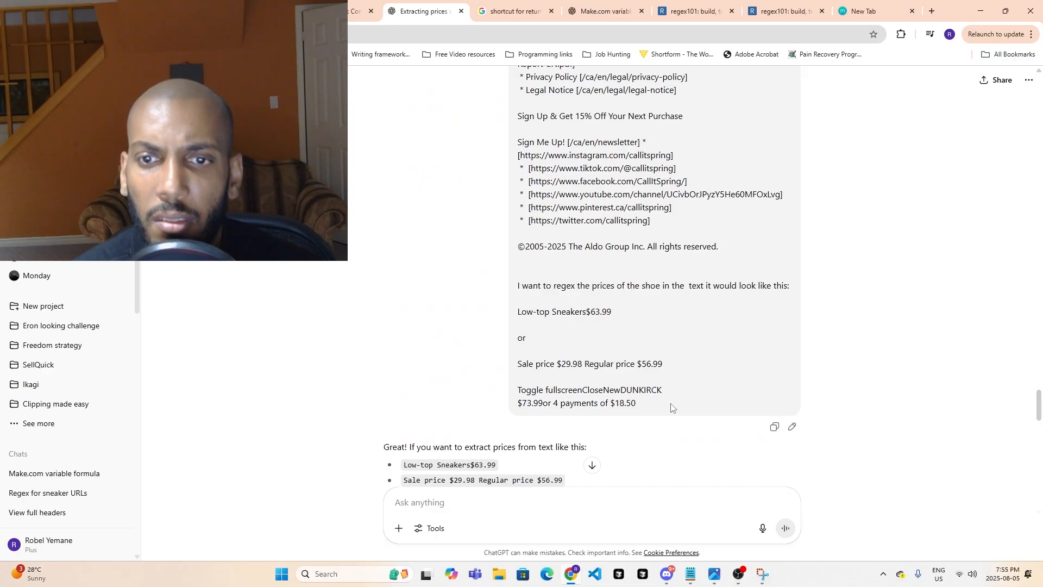
pyautogui.scroll(-3, 668, 406)
pyautogui.scroll(-7, 432, 287)
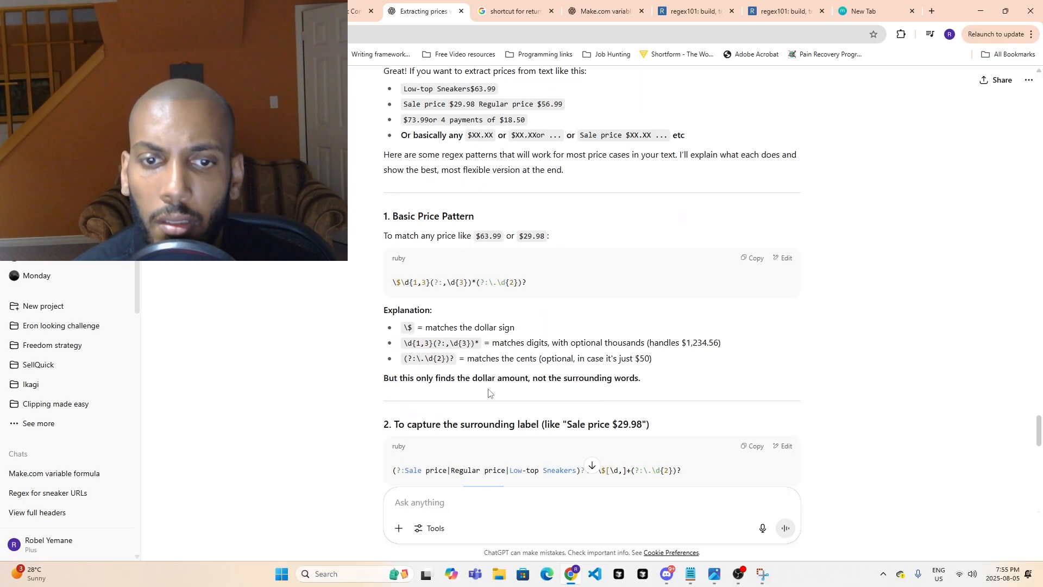
pyautogui.scroll(-1, 443, 278)
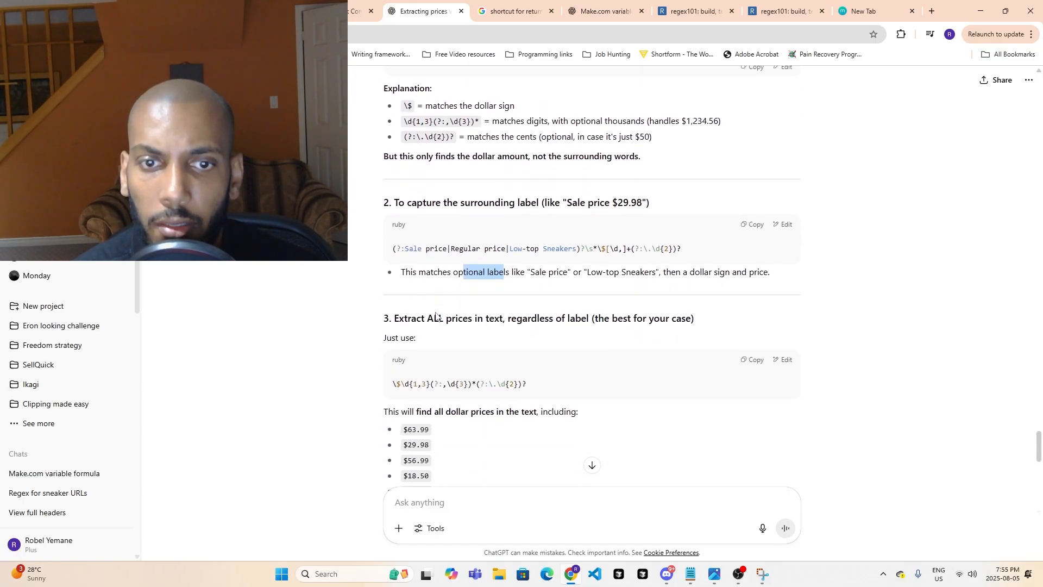
# - Copy ChatGPT's surrounding-label price pattern and replace the regular expression in regex101 with it
pyautogui.click(758, 225)
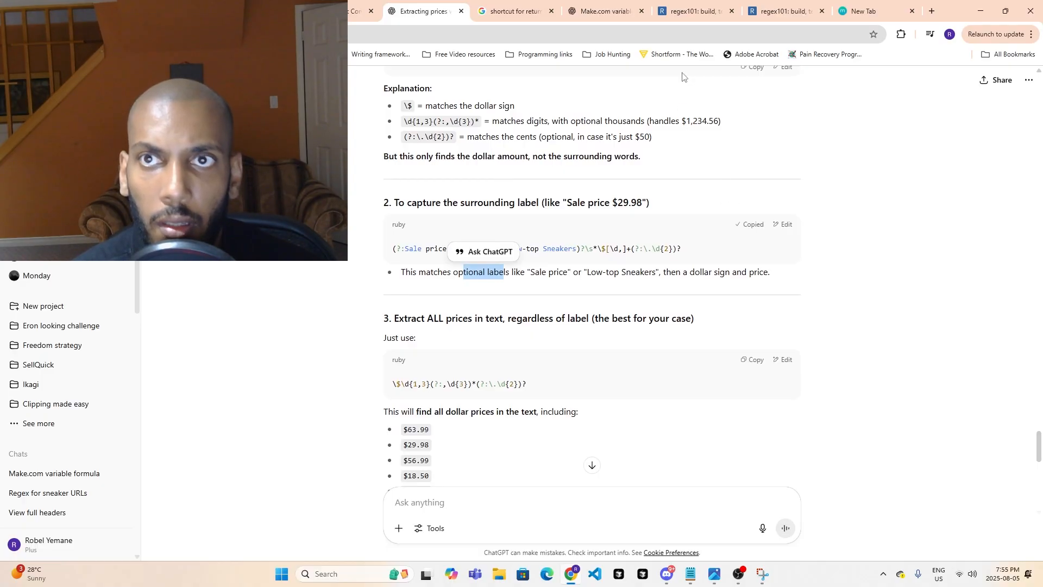
pyautogui.click(690, 11)
pyautogui.click(573, 124)
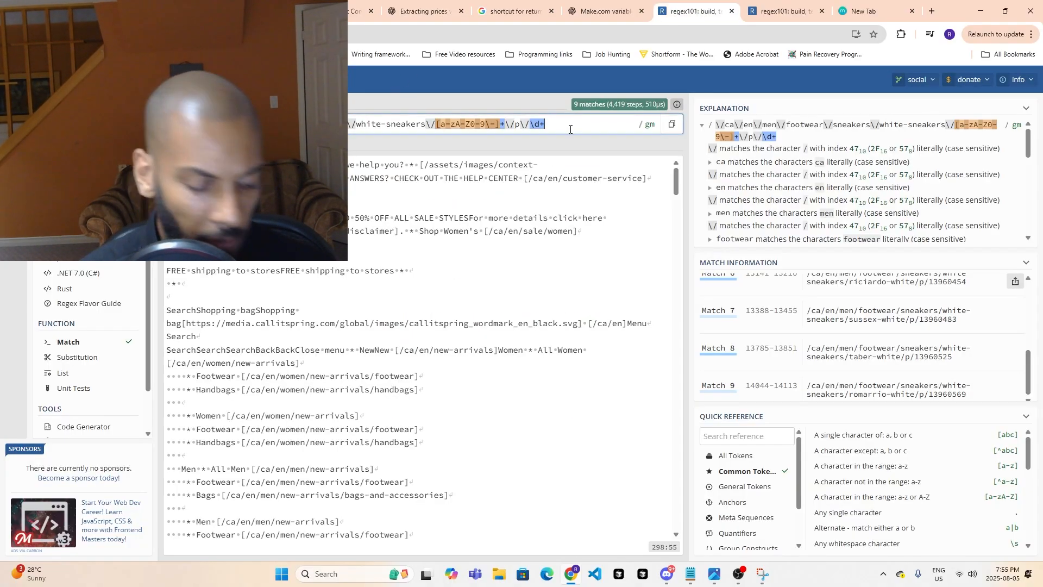
pyautogui.hotkey('ctrl', 'a')
pyautogui.hotkey('ctrl', 'v')
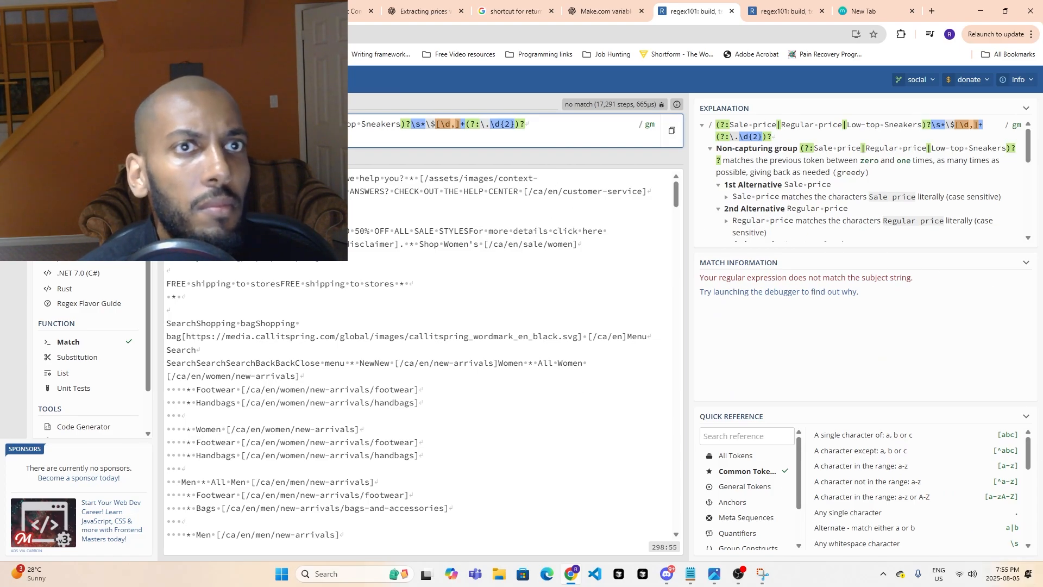
# - Go back to the Make.com scenario and expand the Operation 8 output text of the HTML-to-text module for all links
pyautogui.click(157, 11)
pyautogui.click(245, 11)
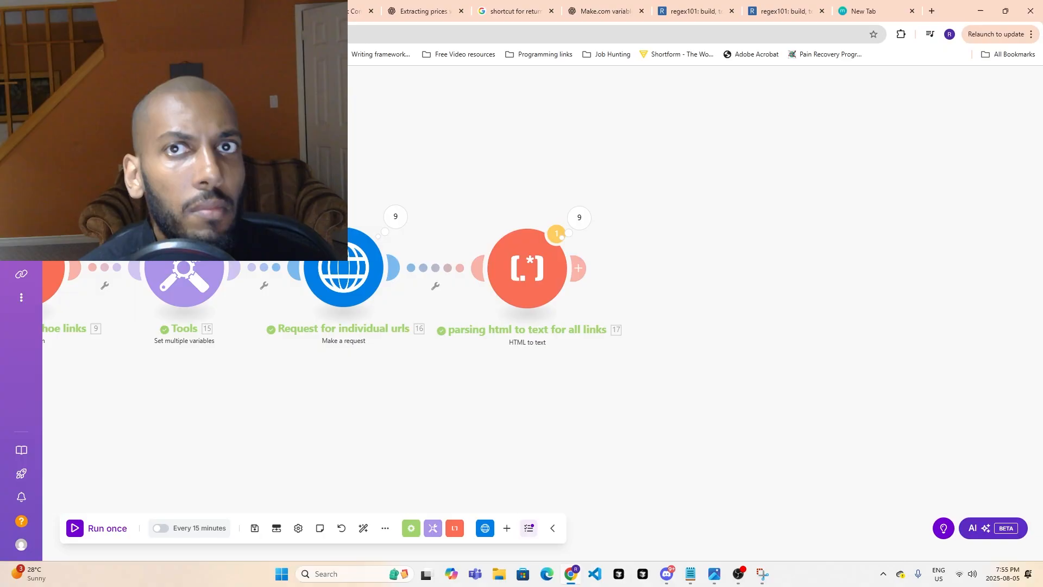
pyautogui.click(577, 220)
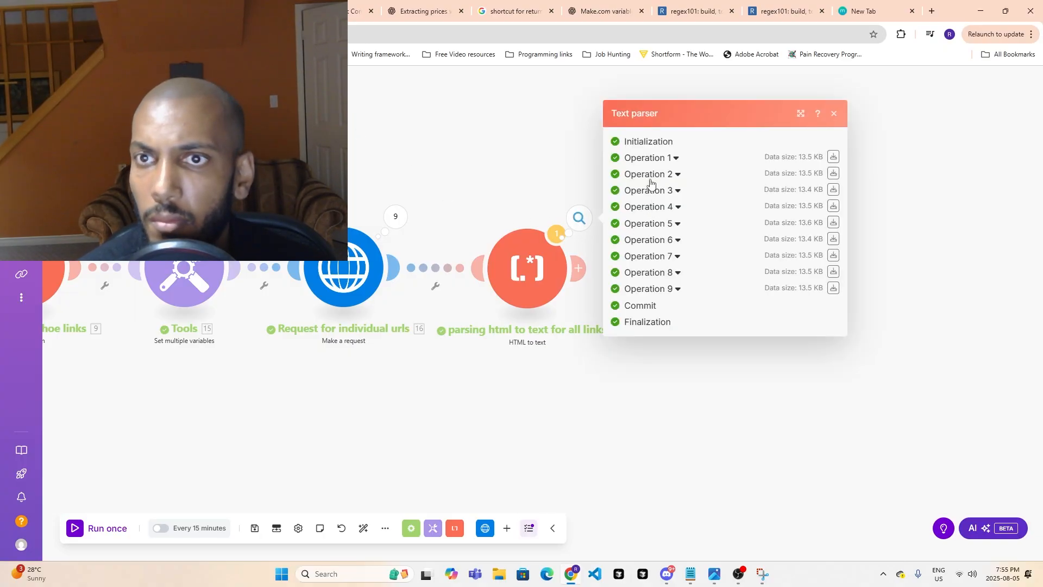
pyautogui.click(663, 159)
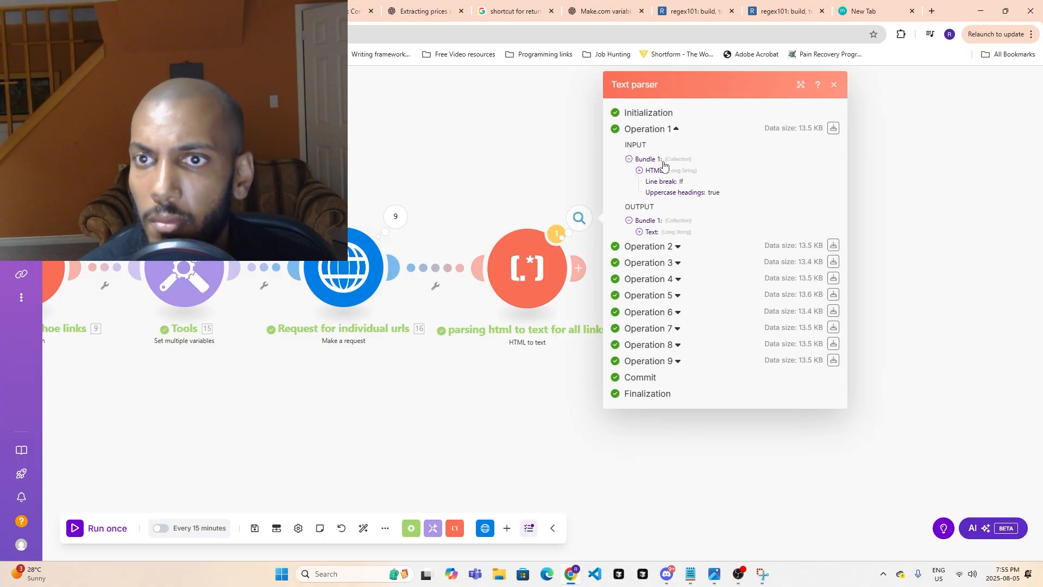
pyautogui.click(675, 348)
pyautogui.click(639, 447)
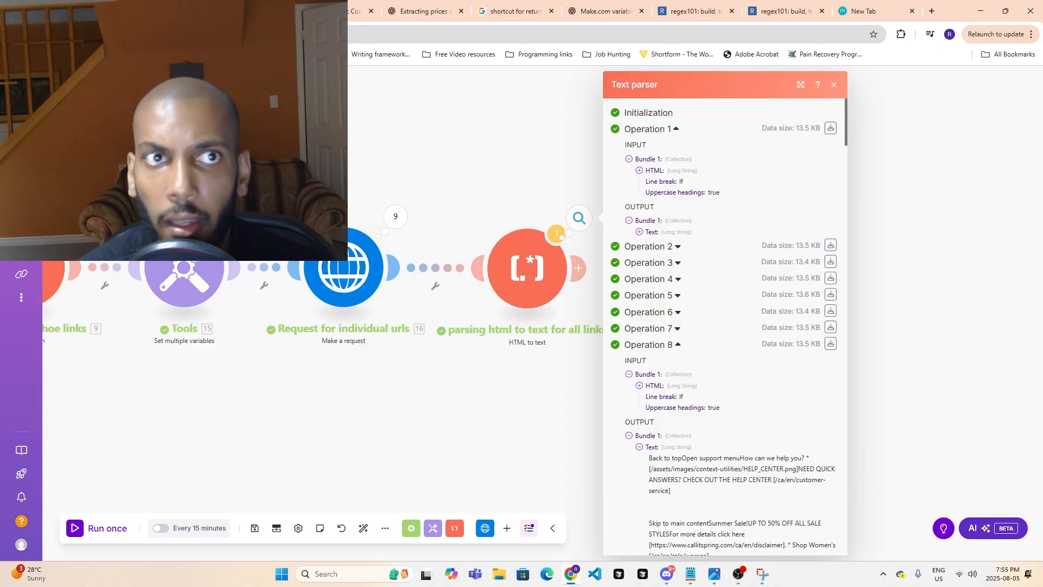
pyautogui.scroll(-2, 685, 445)
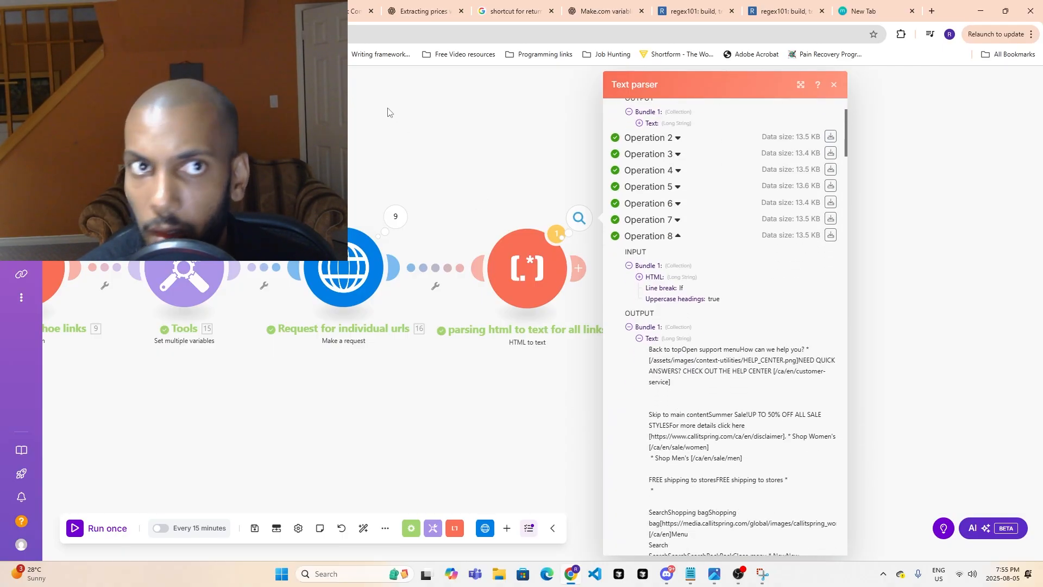
# - Check the Call It Spring sneaker listing for shoes that show both a sale price and a regular price
pyautogui.click(245, 10)
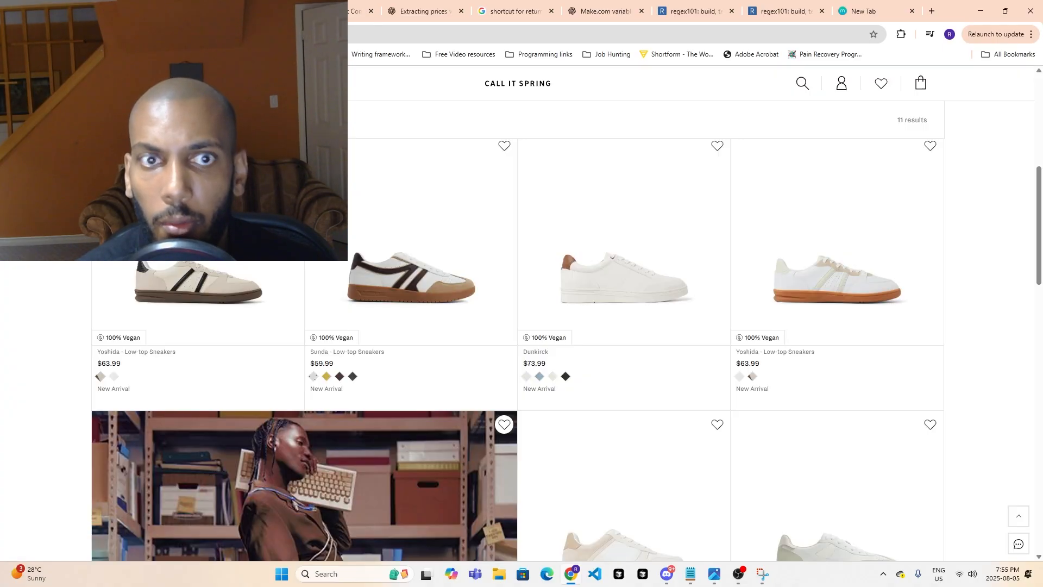
pyautogui.scroll(-11, 528, 324)
pyautogui.scroll(-3, 579, 403)
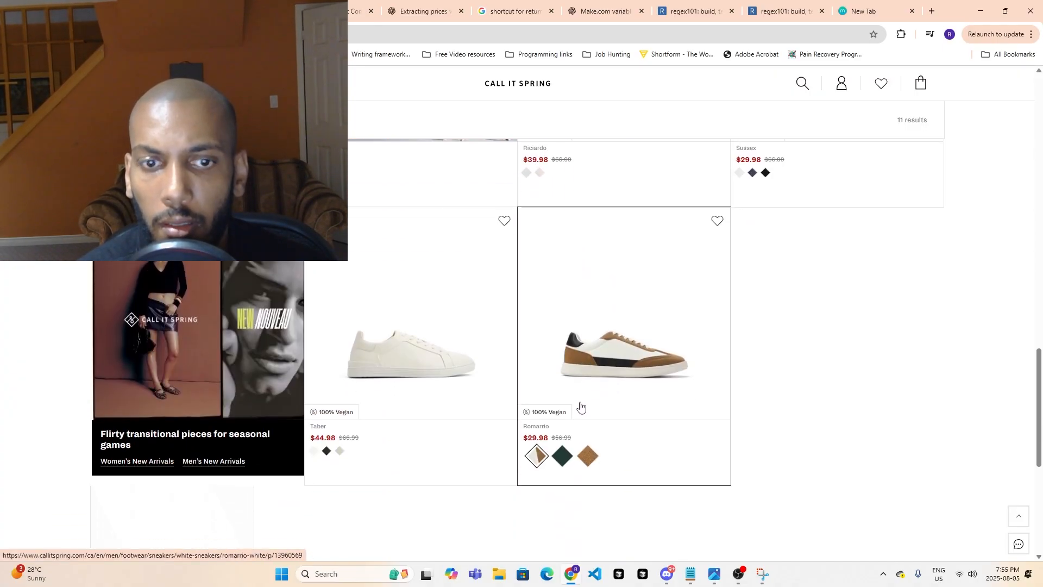
pyautogui.scroll(7, 576, 402)
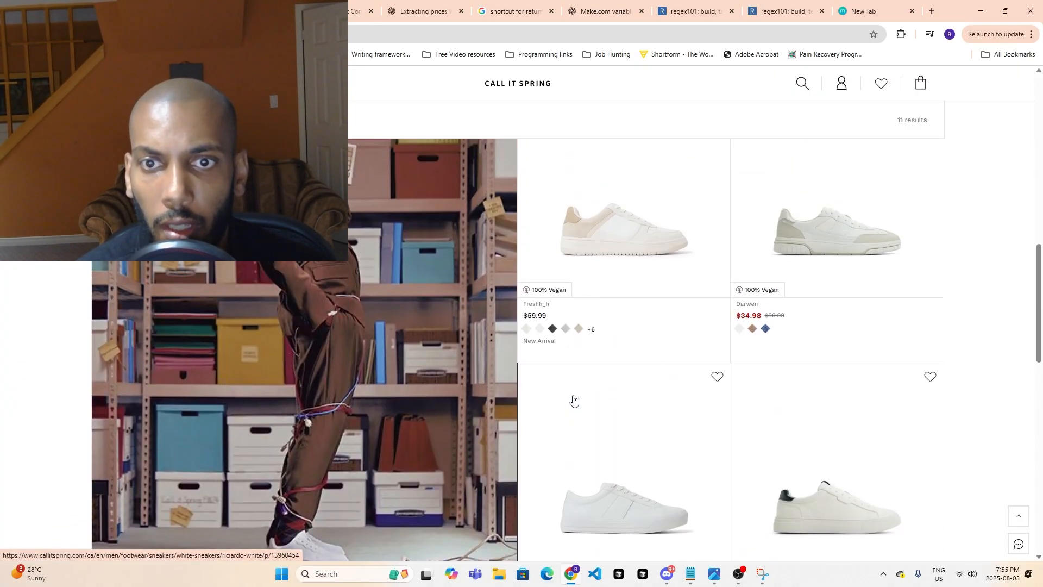
# - Locate the Taber sale and regular price line in the Operation 8 parsed text in Make.com
pyautogui.click(155, 11)
pyautogui.scroll(-4, 824, 405)
pyautogui.scroll(-15, 823, 404)
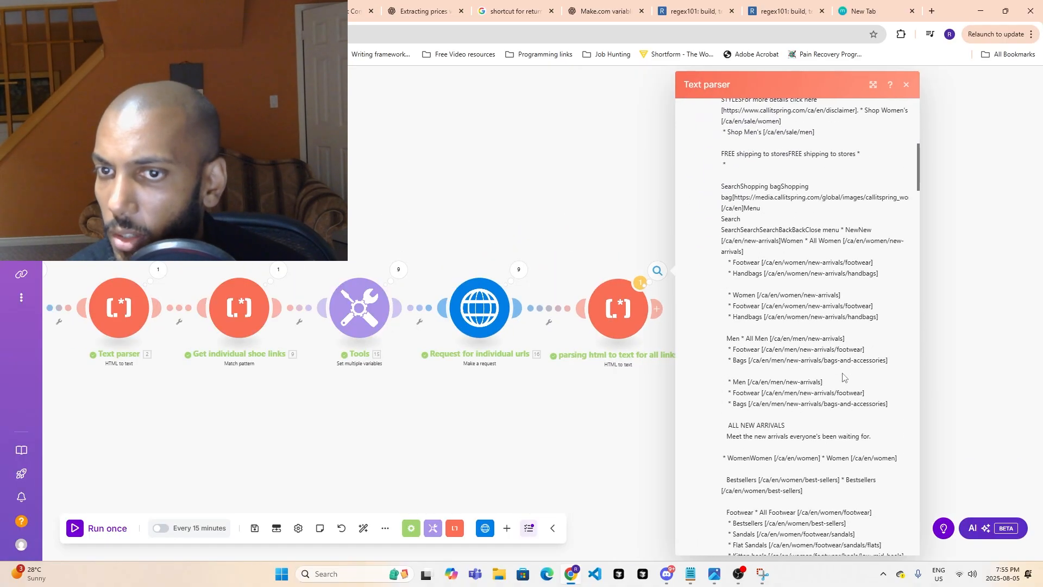
pyautogui.scroll(-15, 850, 403)
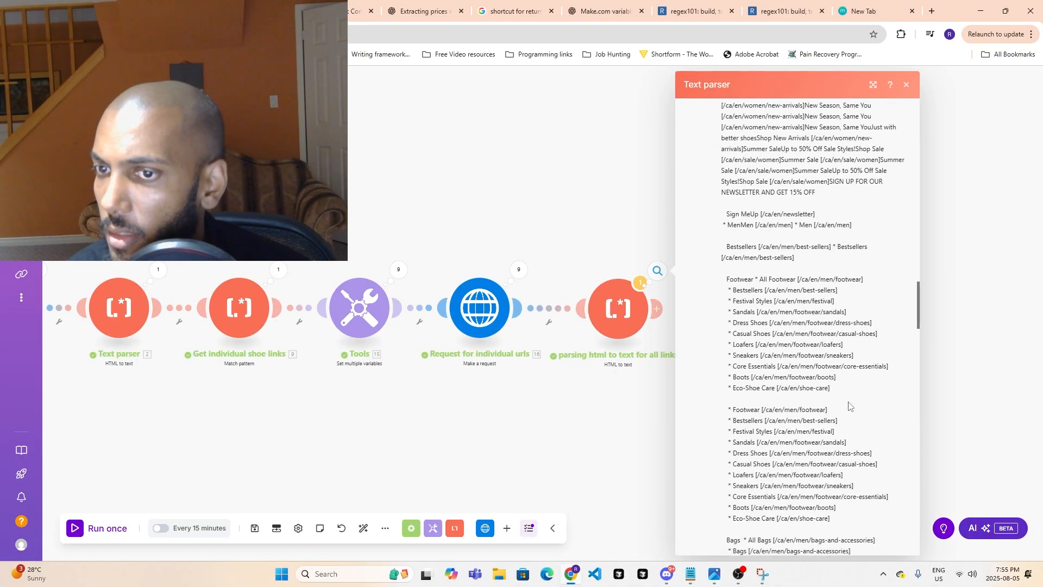
pyautogui.scroll(-10, 854, 405)
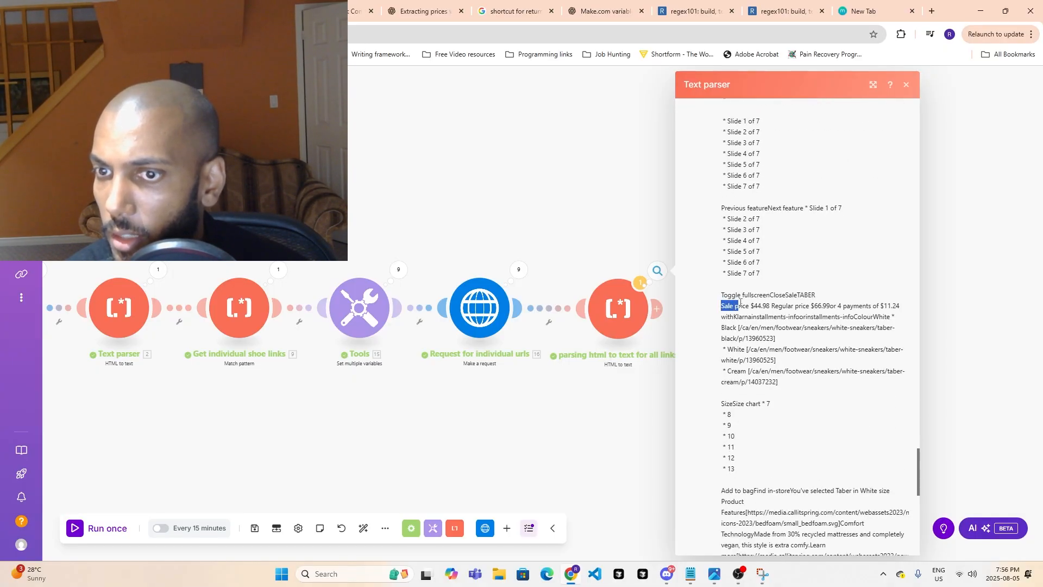
# - Select the entire Operation 8 output text, from "Back to top" through the copyright line, for copying
pyautogui.scroll(20, 838, 402)
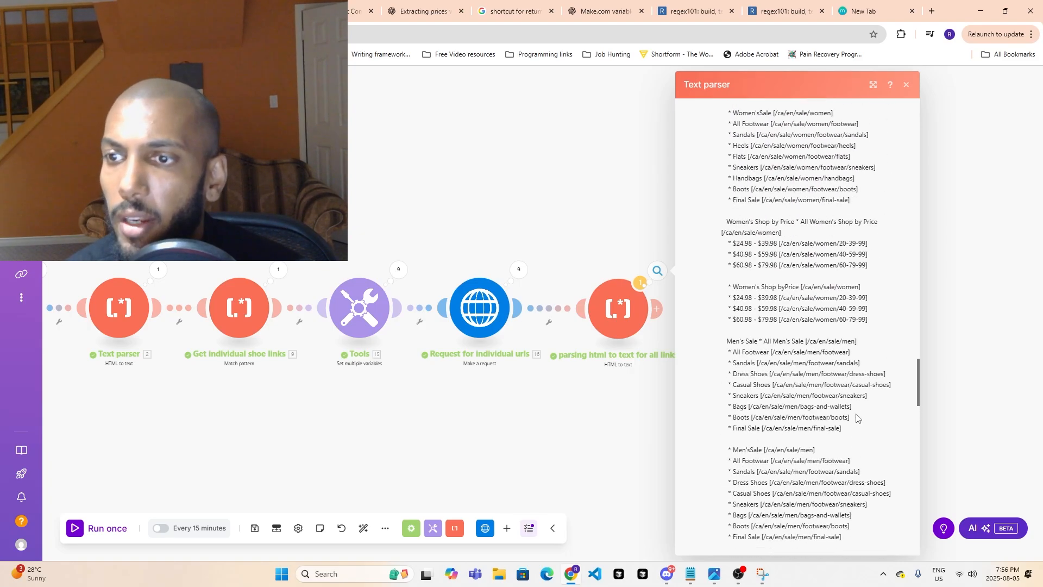
pyautogui.scroll(20, 838, 370)
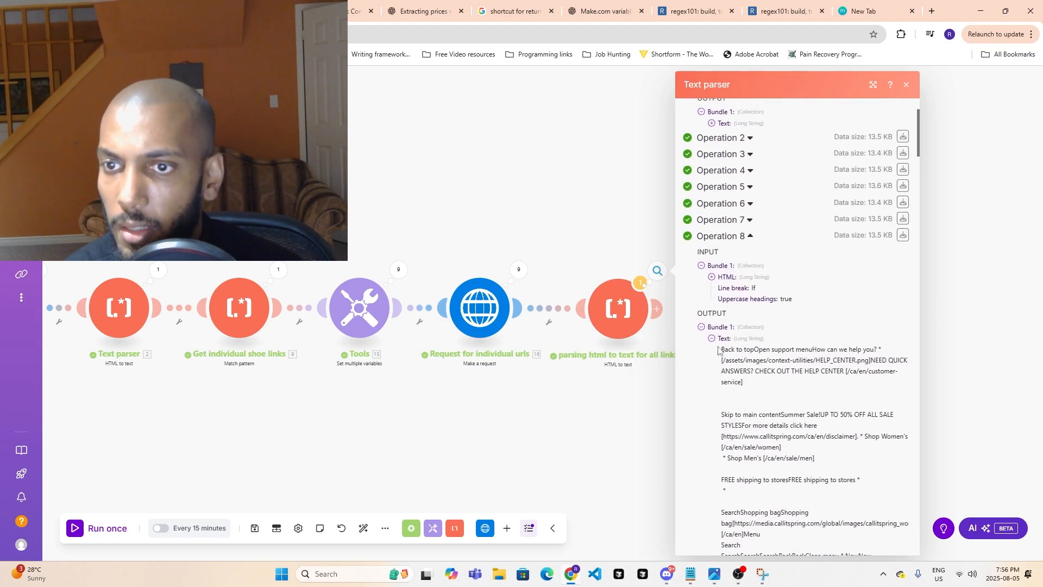
pyautogui.moveTo(814, 473); pyautogui.dragTo(820, 555)
pyautogui.moveTo(837, 521); pyautogui.dragTo(875, 495)
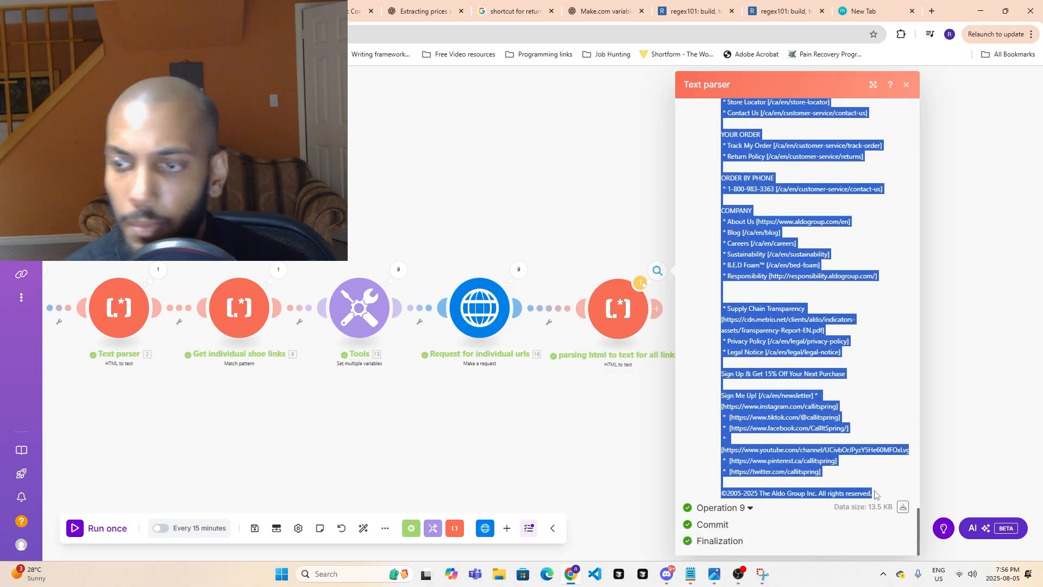
# - Replace the regex101 test string with the copied Taber page text and look through it for the price line
pyautogui.click(423, 11)
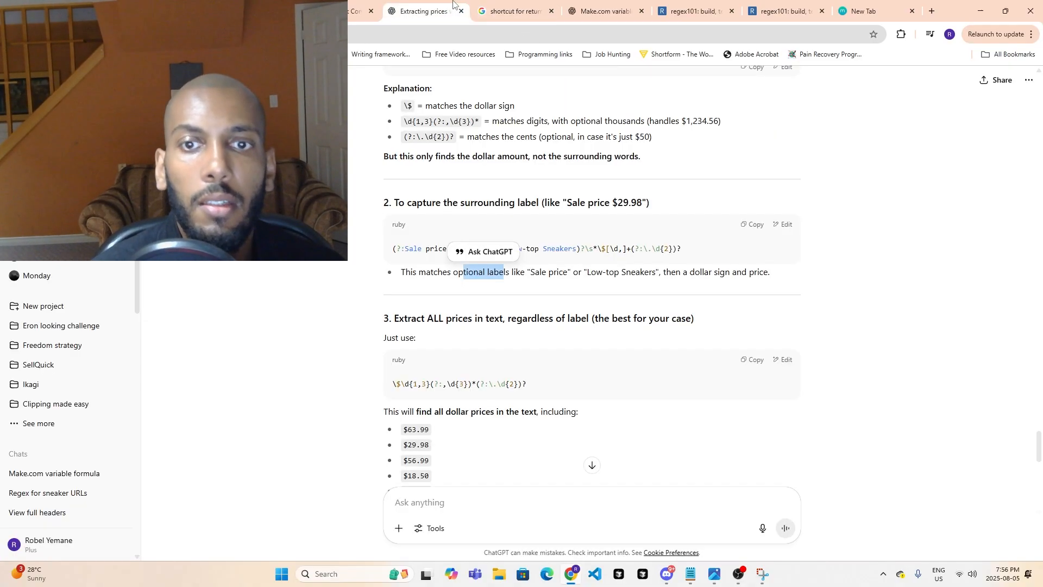
pyautogui.click(690, 10)
pyautogui.hotkey('ctrl', 'a')
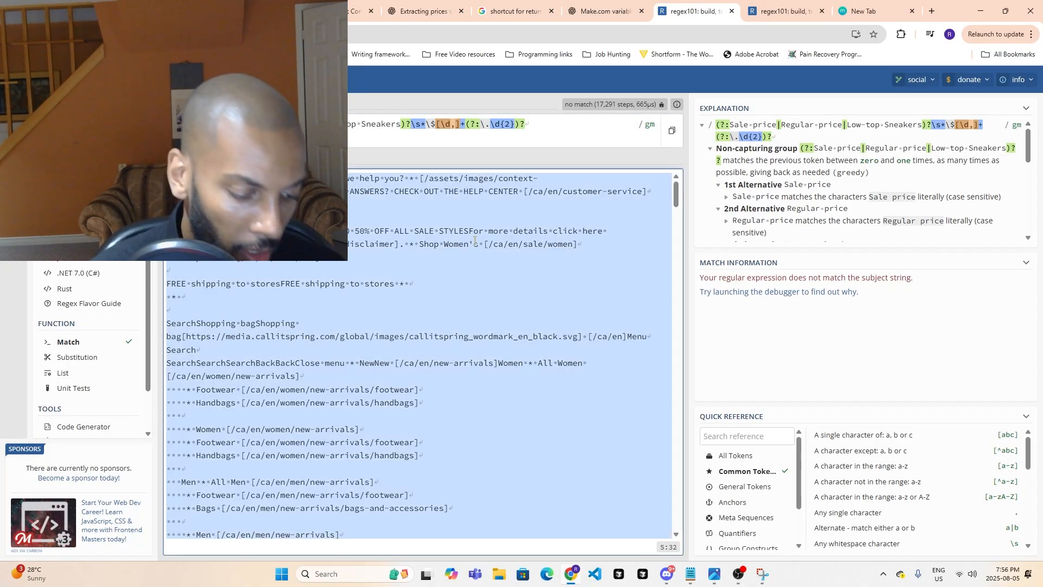
pyautogui.hotkey('ctrl', 'v')
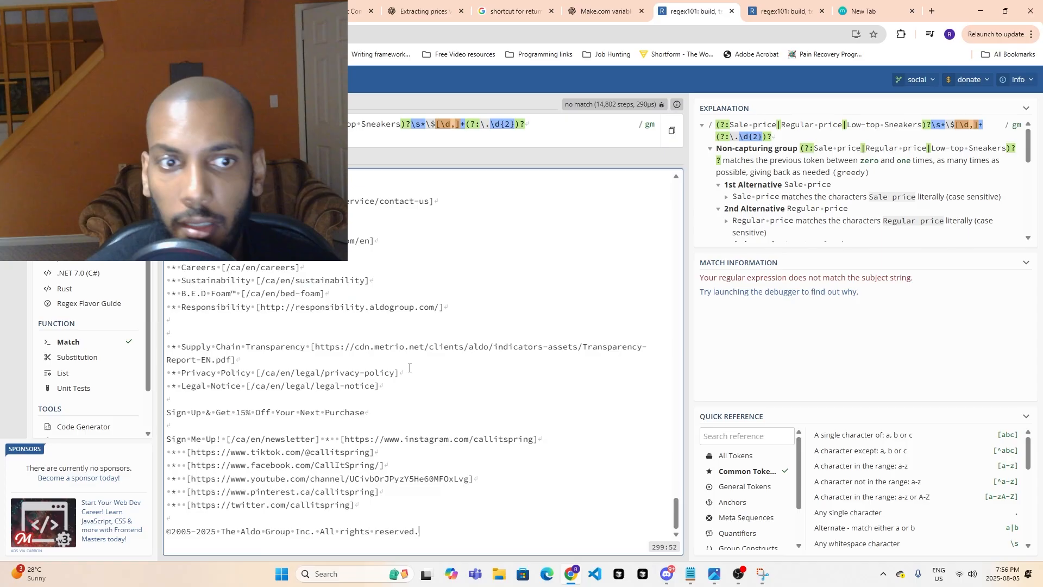
pyautogui.scroll(10, 466, 426)
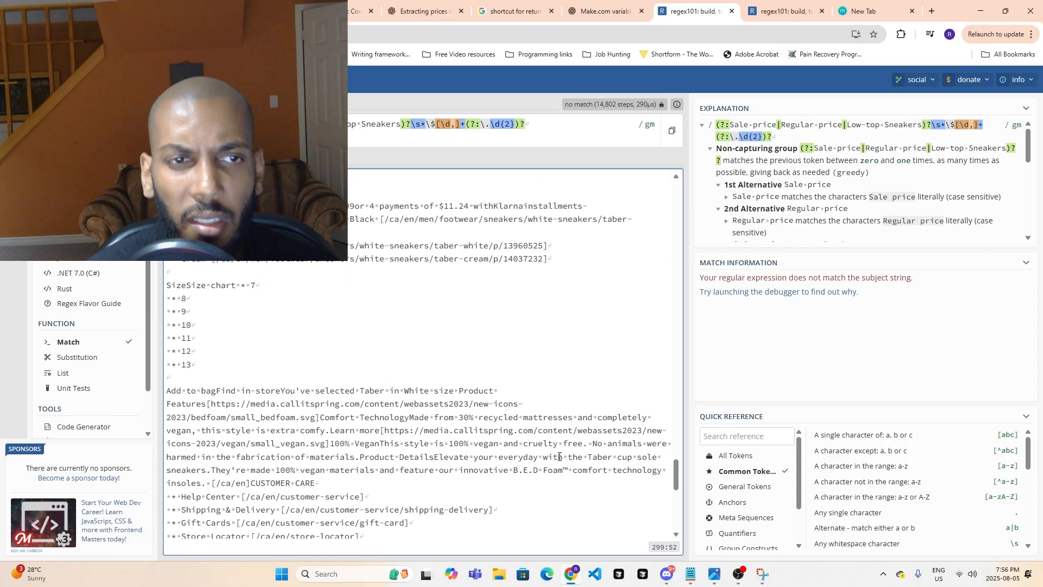
pyautogui.scroll(5, 563, 452)
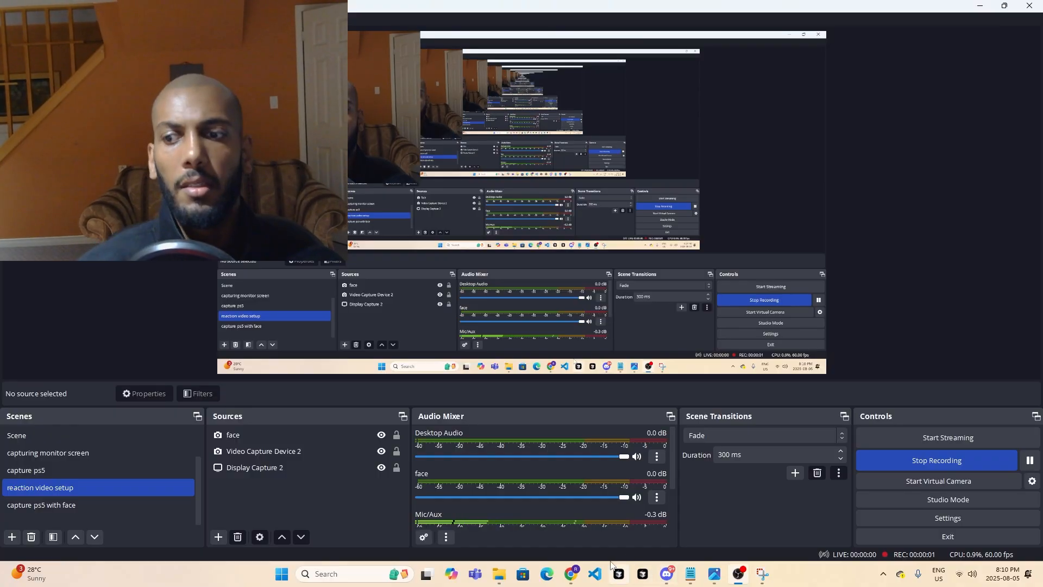
# - Compare regular-priced and sale-priced shoes on the Call It Spring sneaker listing and view the Yoshida product page
pyautogui.click(737, 573)
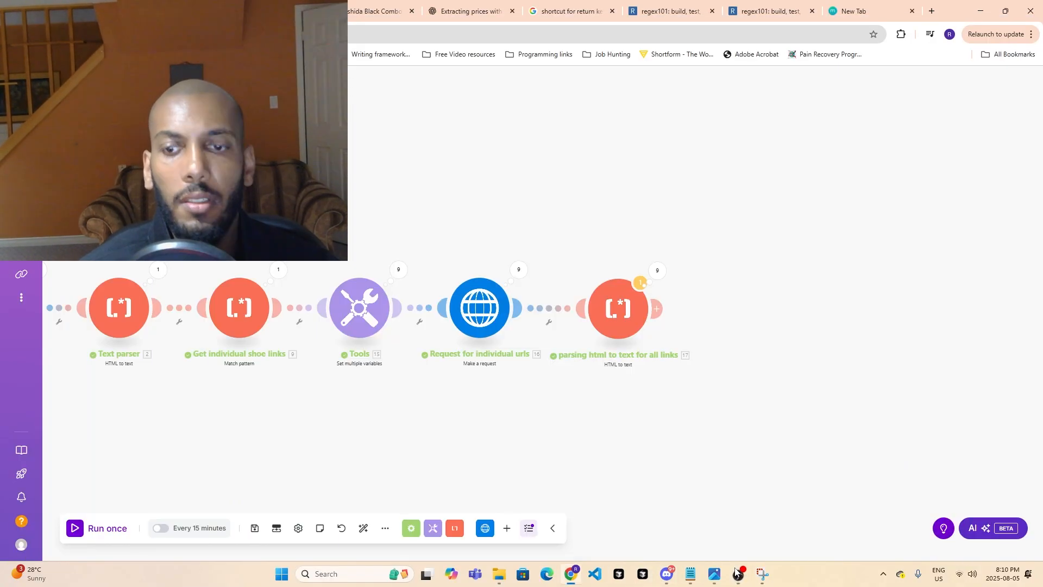
pyautogui.click(271, 11)
pyautogui.scroll(7, 543, 356)
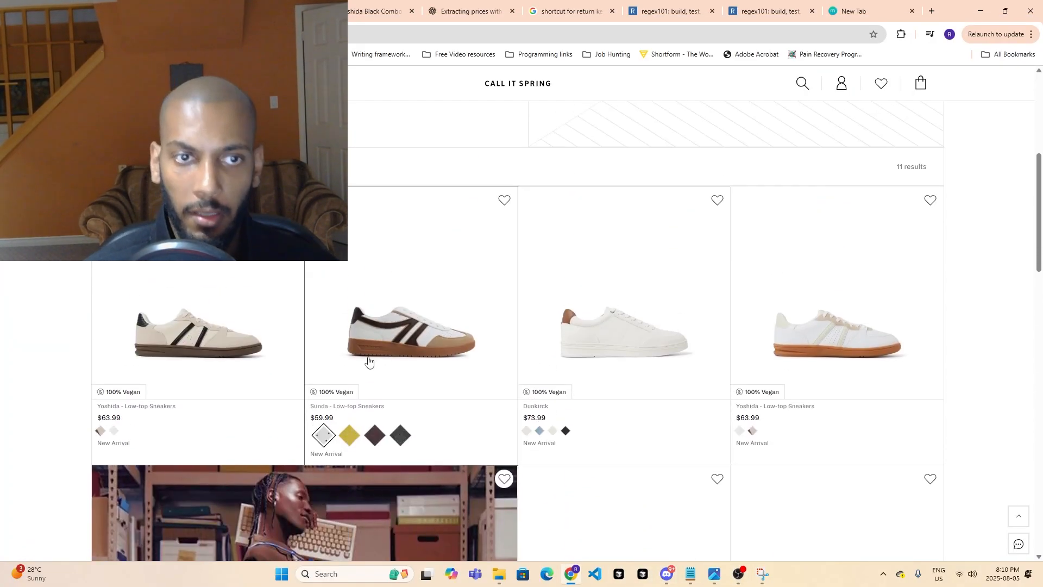
pyautogui.scroll(-7, 368, 360)
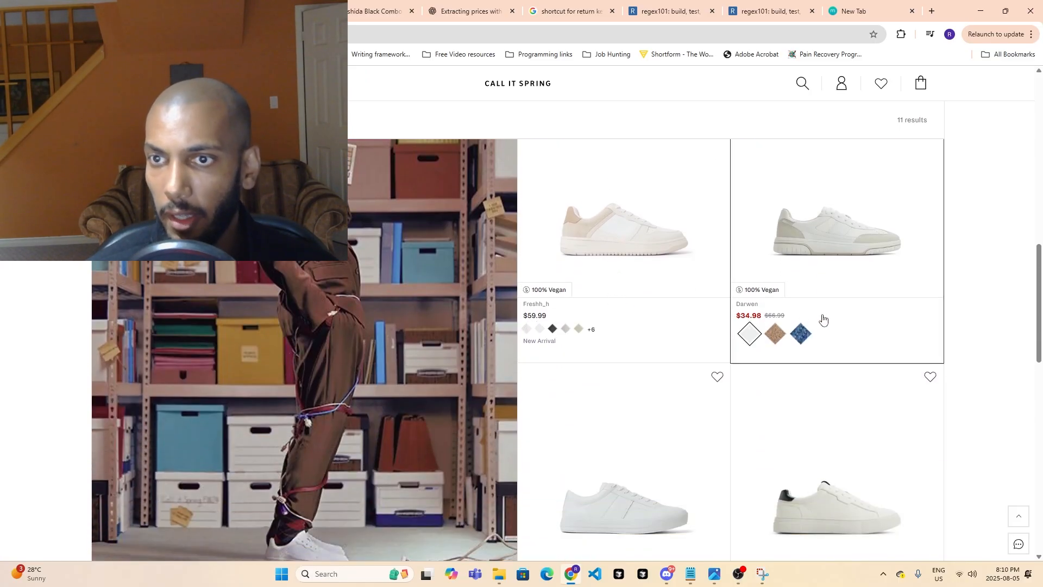
pyautogui.scroll(-10, 823, 319)
pyautogui.scroll(3, 485, 300)
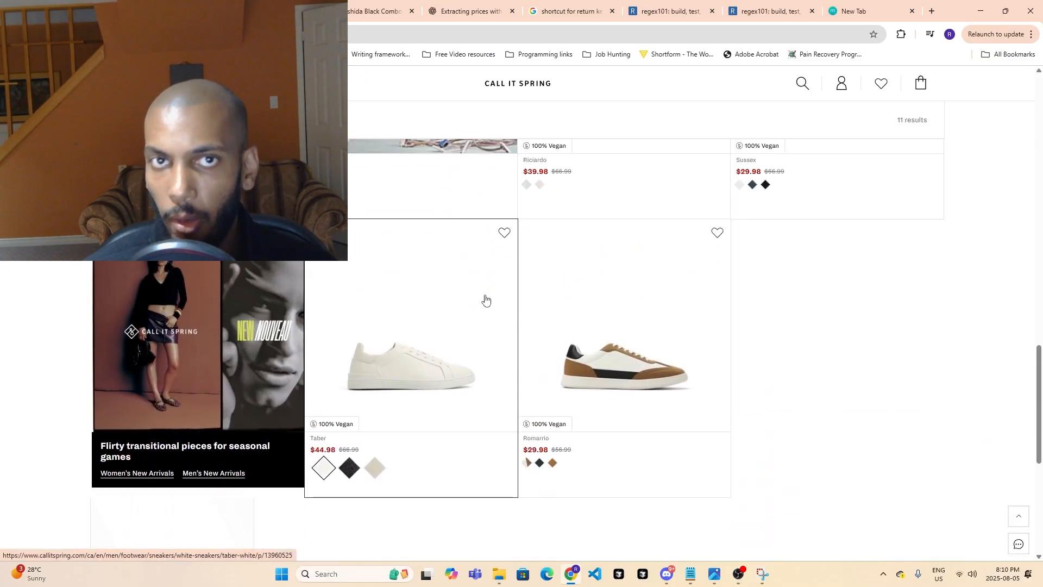
pyautogui.click(171, 11)
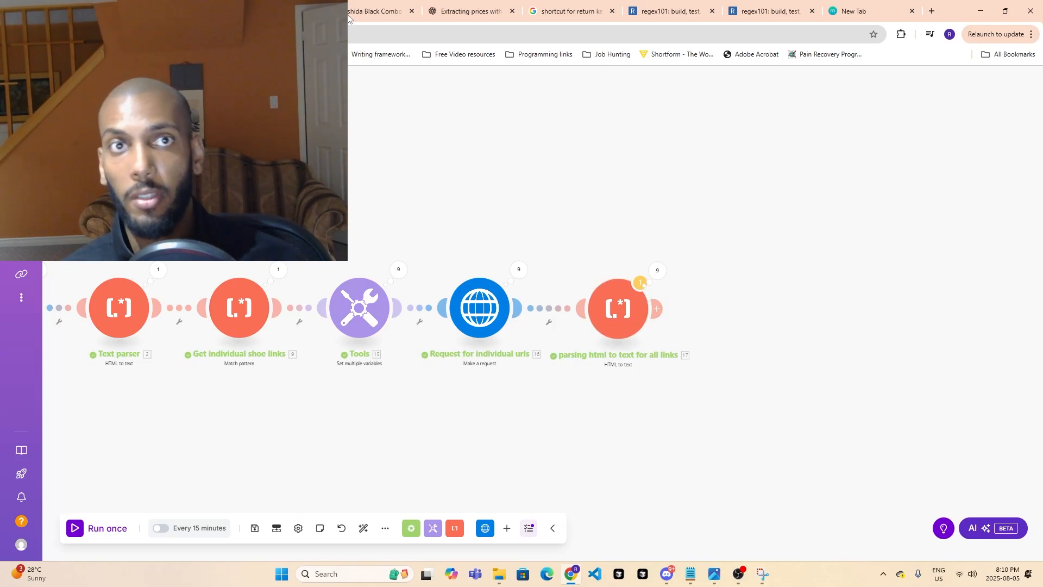
pyautogui.click(266, 11)
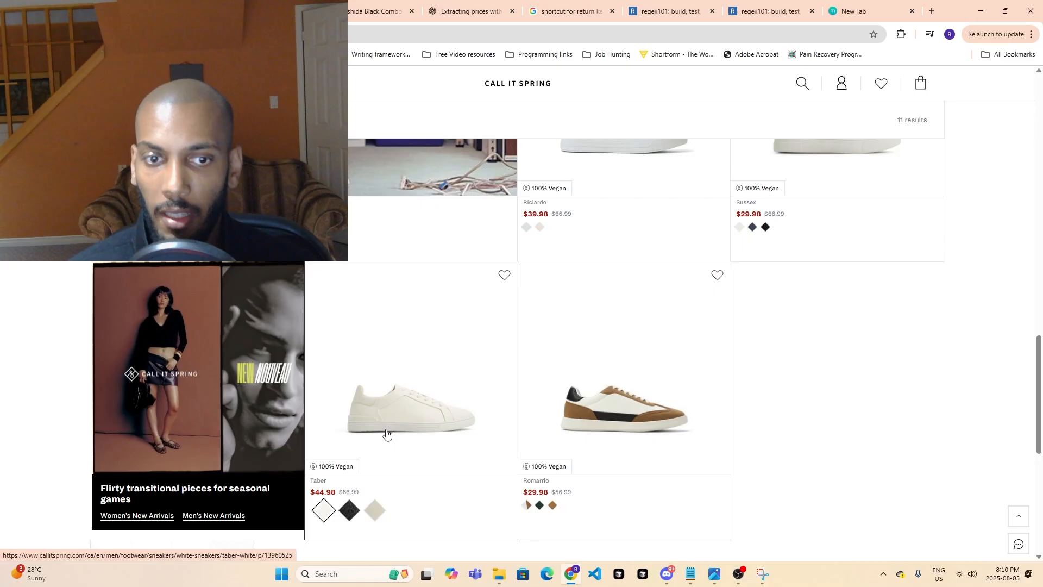
pyautogui.scroll(-1, 383, 445)
pyautogui.scroll(10, 380, 443)
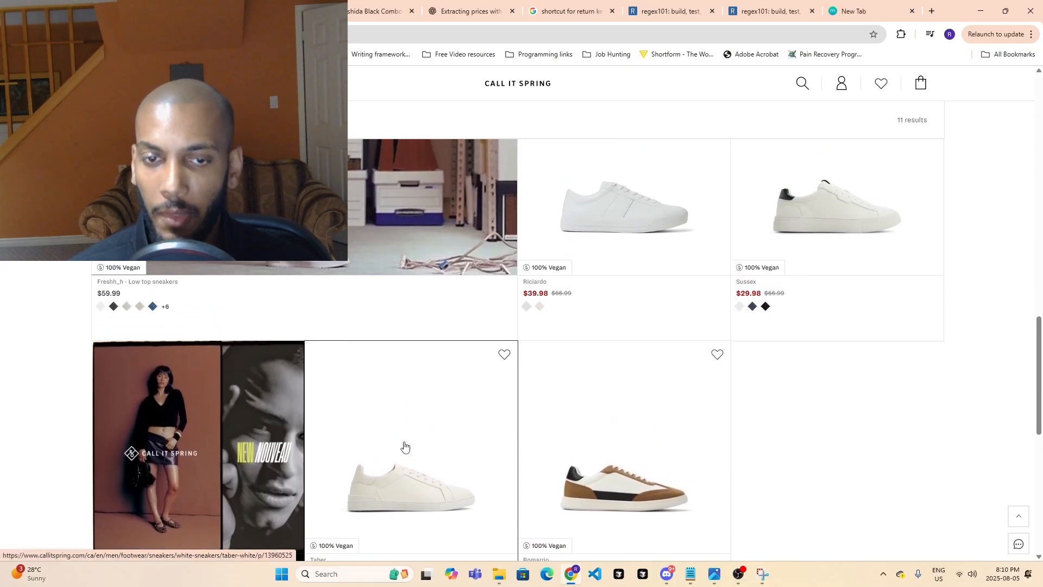
pyautogui.scroll(3, 530, 270)
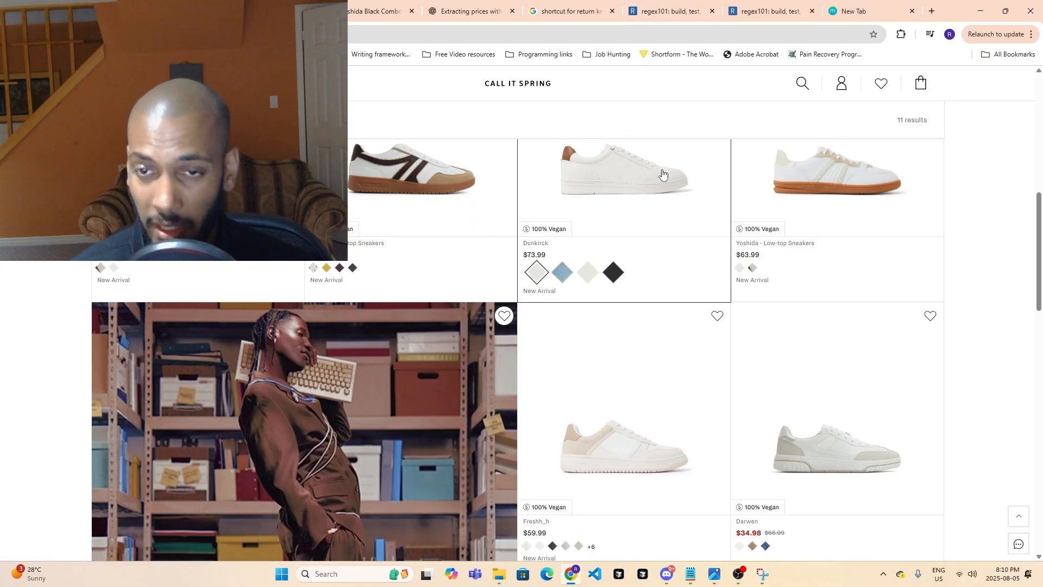
pyautogui.scroll(-8, 634, 200)
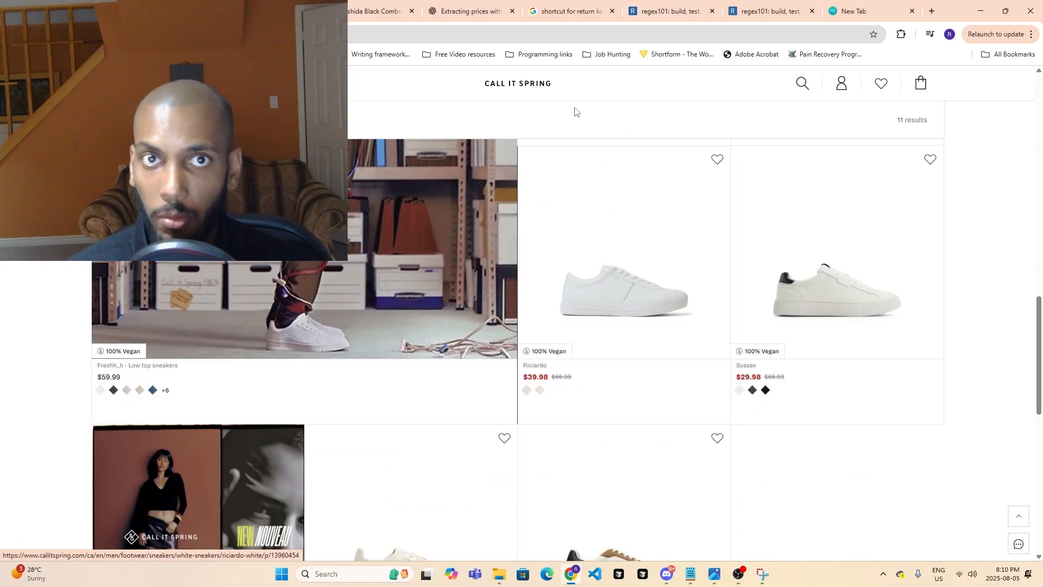
pyautogui.click(466, 9)
pyautogui.click(373, 4)
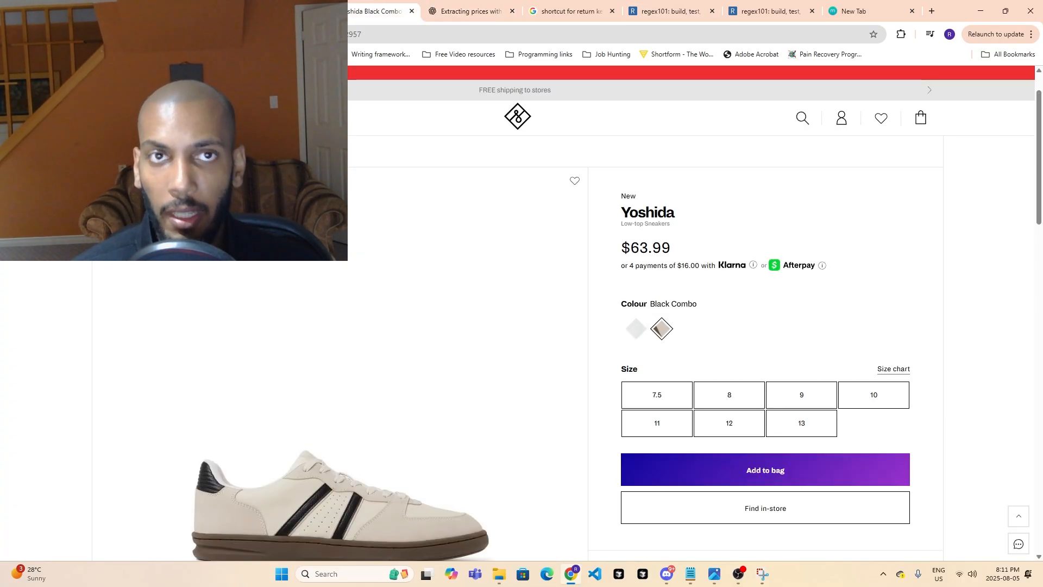
pyautogui.click(271, 10)
# - In the Make.com scenario, add a Text parser Match pattern module after "parsing html to text for all links"
pyautogui.click(172, 10)
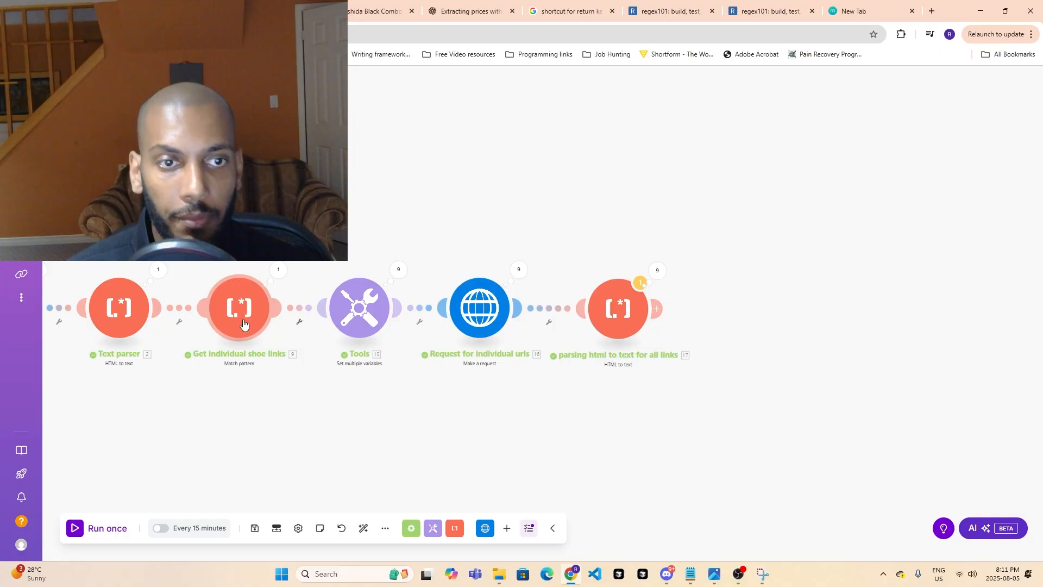
pyautogui.click(658, 308)
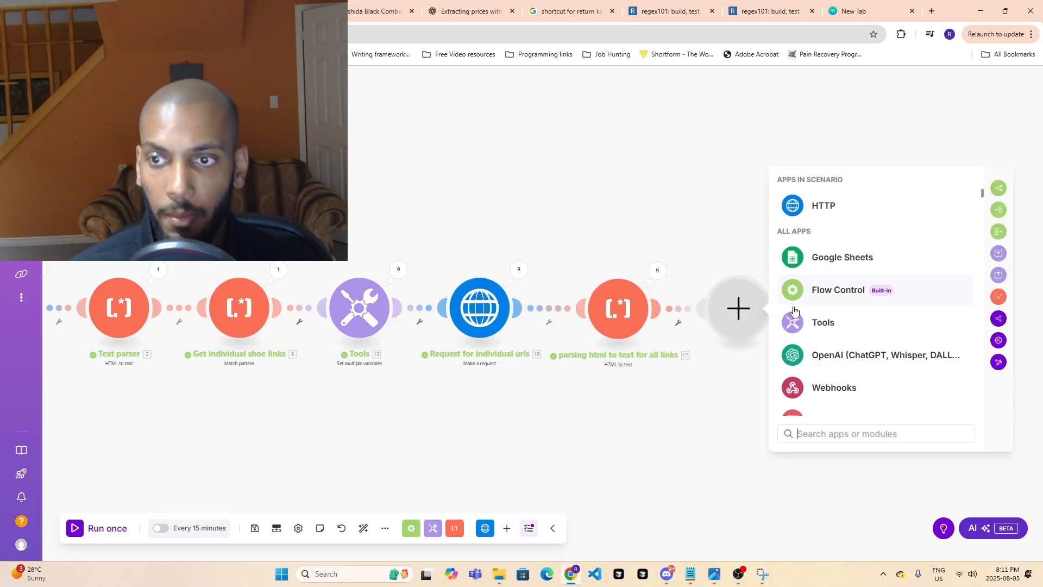
pyautogui.write('match')
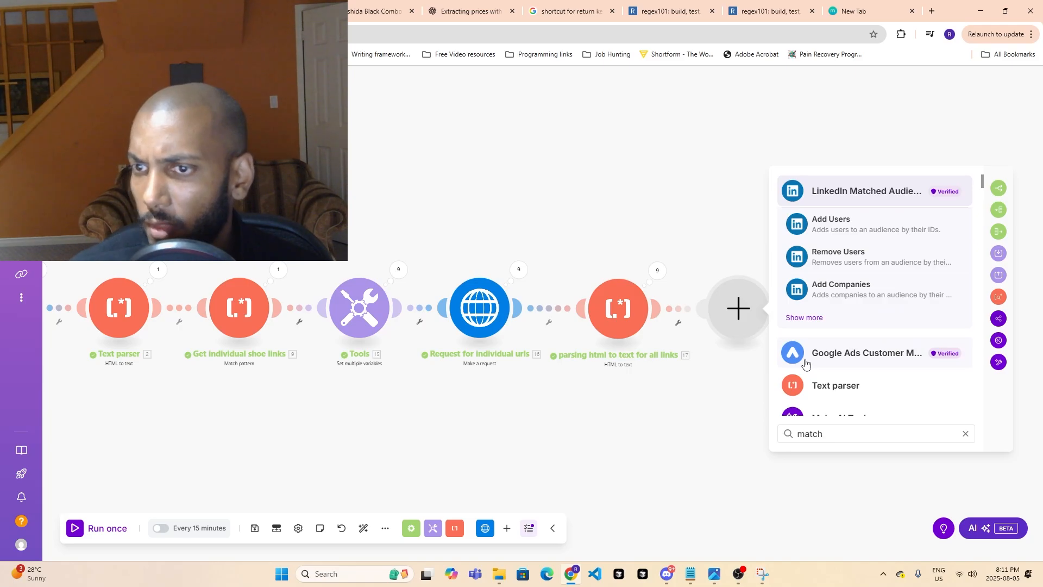
pyautogui.click(831, 384)
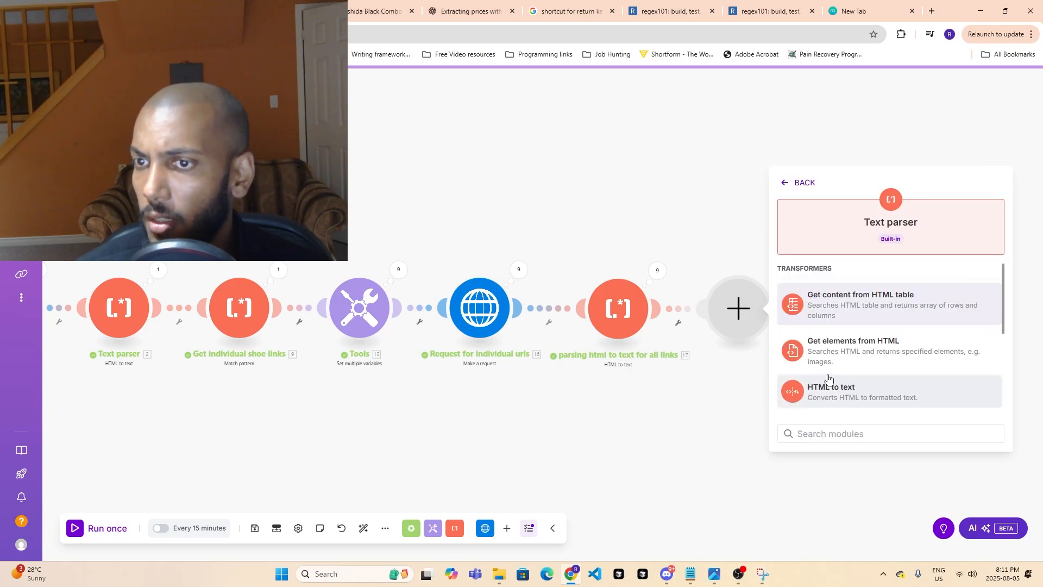
pyautogui.scroll(-3, 880, 328)
pyautogui.click(884, 337)
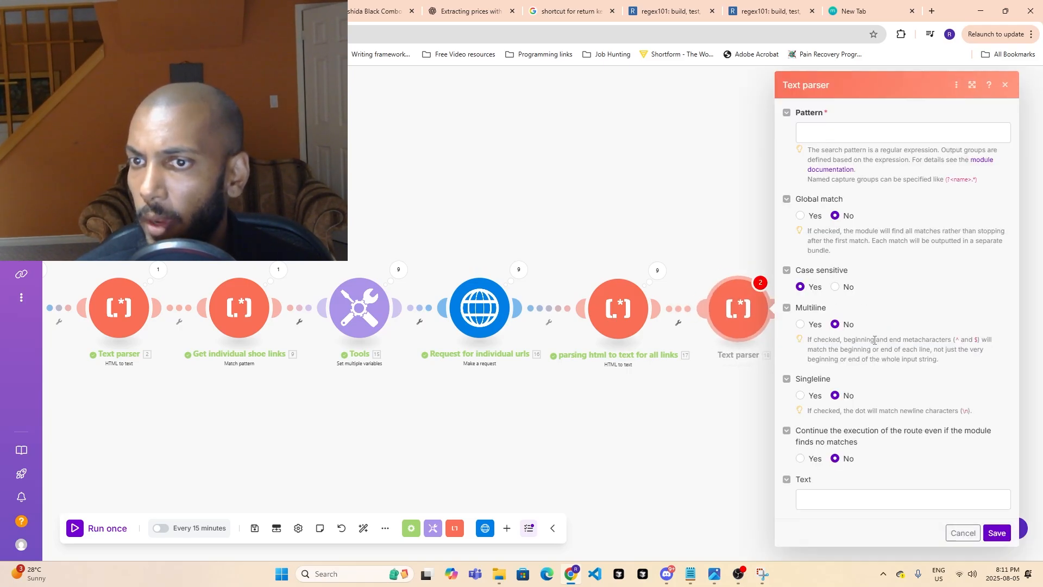
# - Copy the sale price regex Sale[•\s]*price[•\s]*\$\d{1,3}(?:,\d{3})?(?:\.\d{2})? from regex101 into the new Text parser module's pattern
pyautogui.click(857, 133)
pyautogui.click(779, 11)
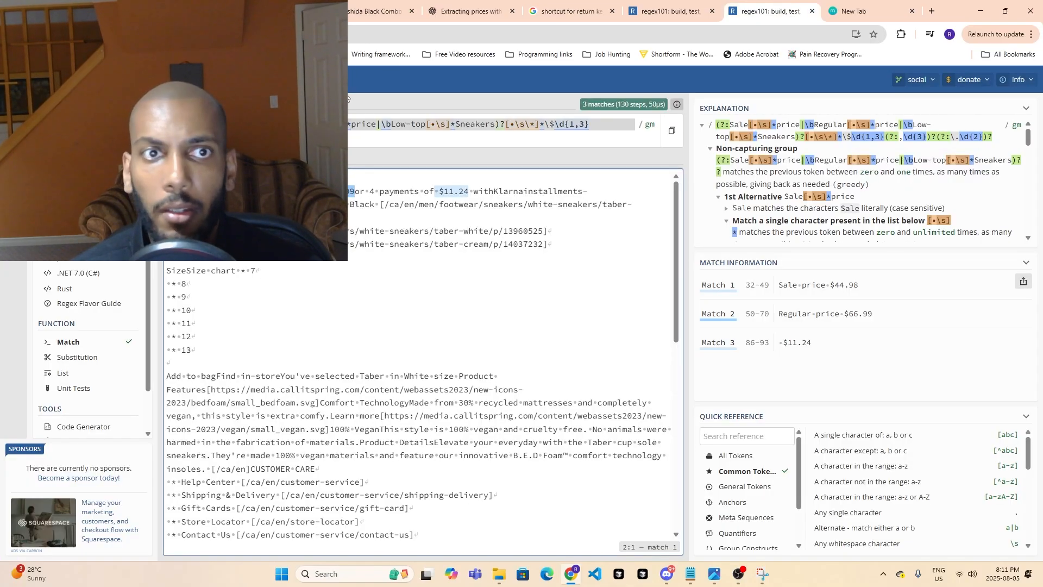
pyautogui.click(630, 12)
pyautogui.hotkey('ctrl', 'a')
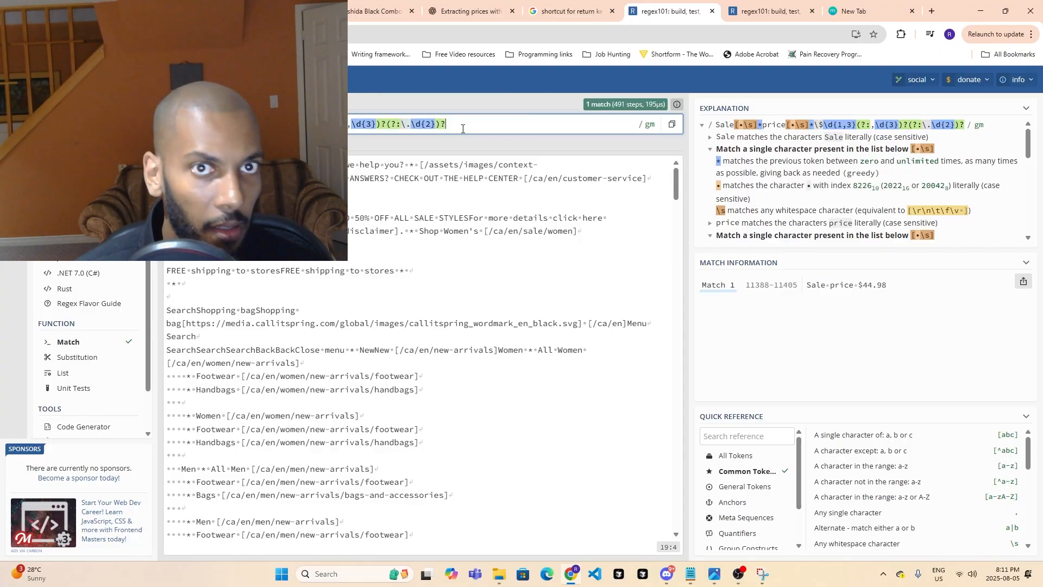
pyautogui.click(266, 11)
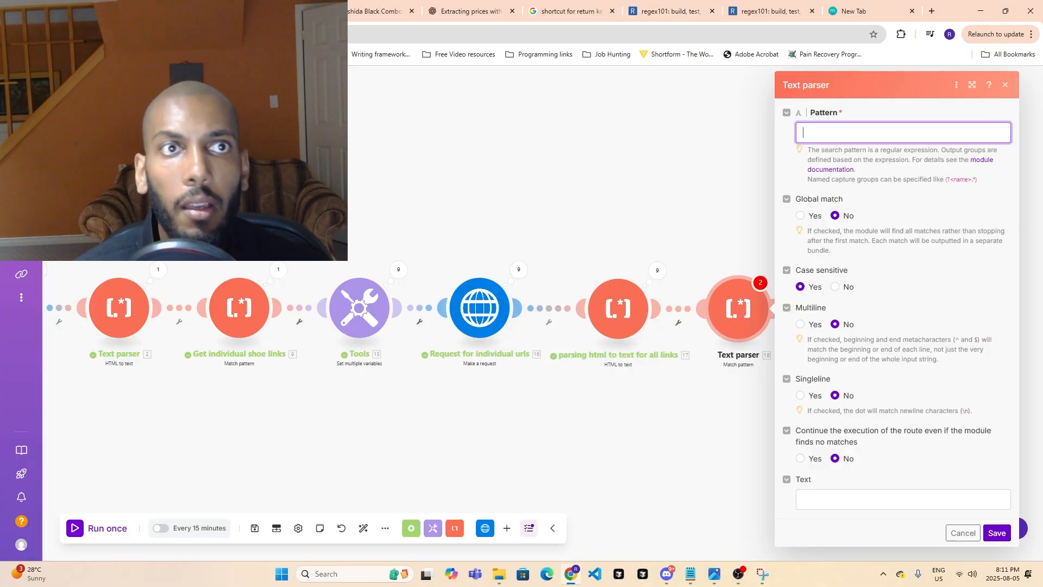
pyautogui.hotkey('ctrl', 'v')
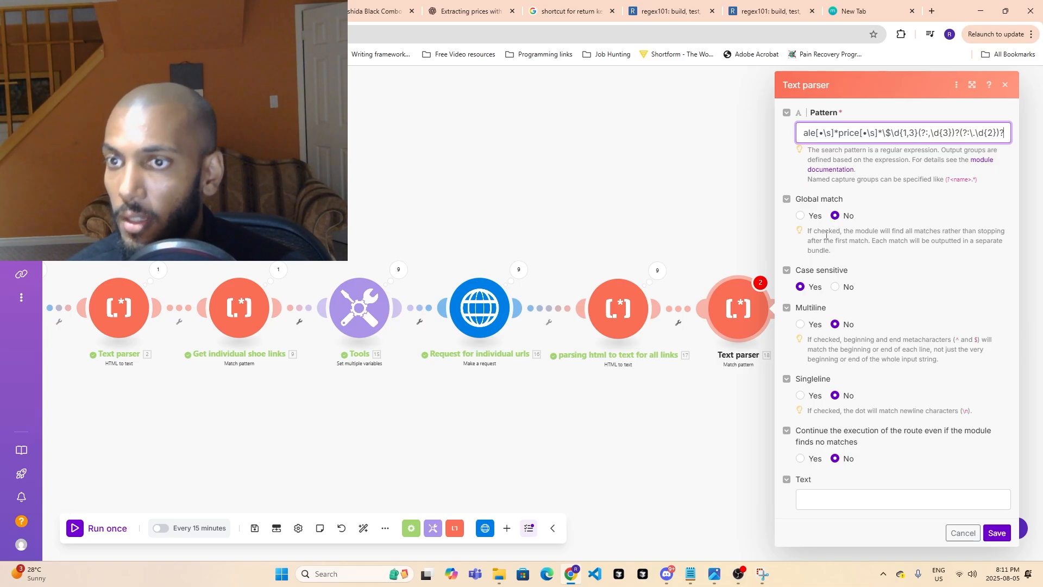
# - Turn off case sensitivity, map the text from module 17 as the text to search, and save the module
pyautogui.click(835, 287)
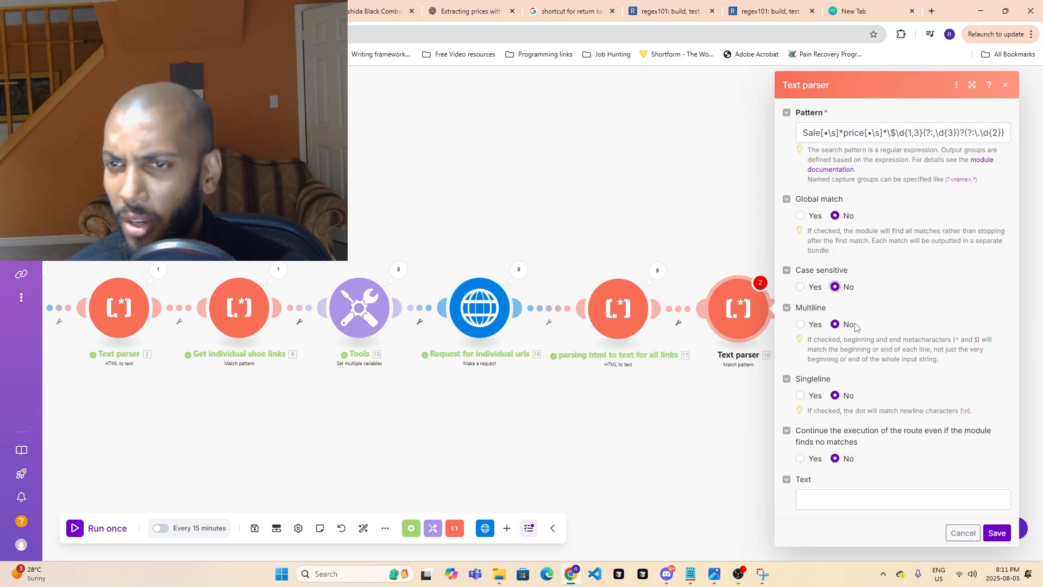
pyautogui.click(845, 502)
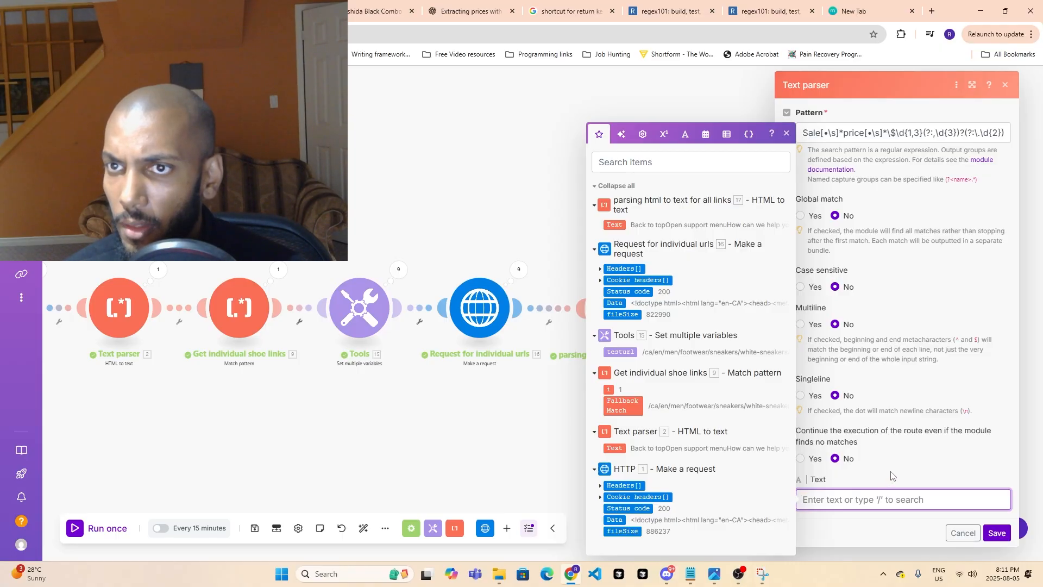
pyautogui.click(618, 220)
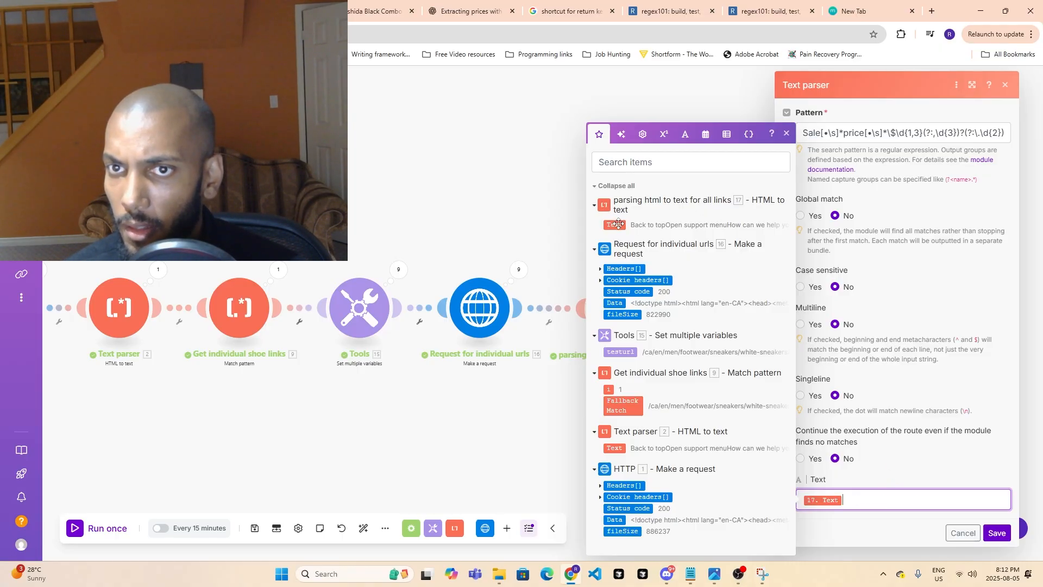
pyautogui.click(1004, 539)
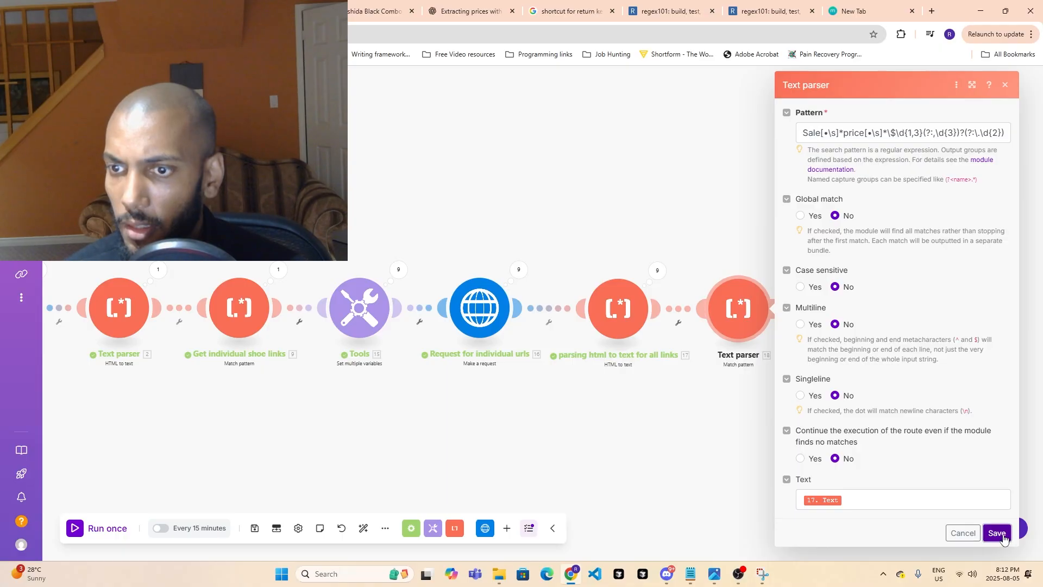
# - Run the scenario once and recheck the sale shoes on the Call It Spring listing
pyautogui.click(107, 528)
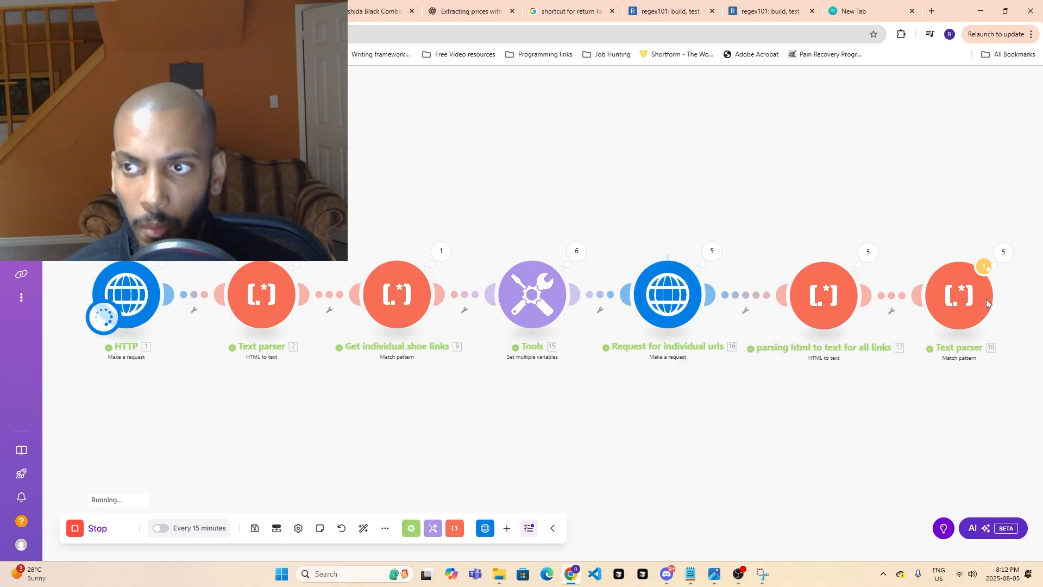
pyautogui.click(267, 11)
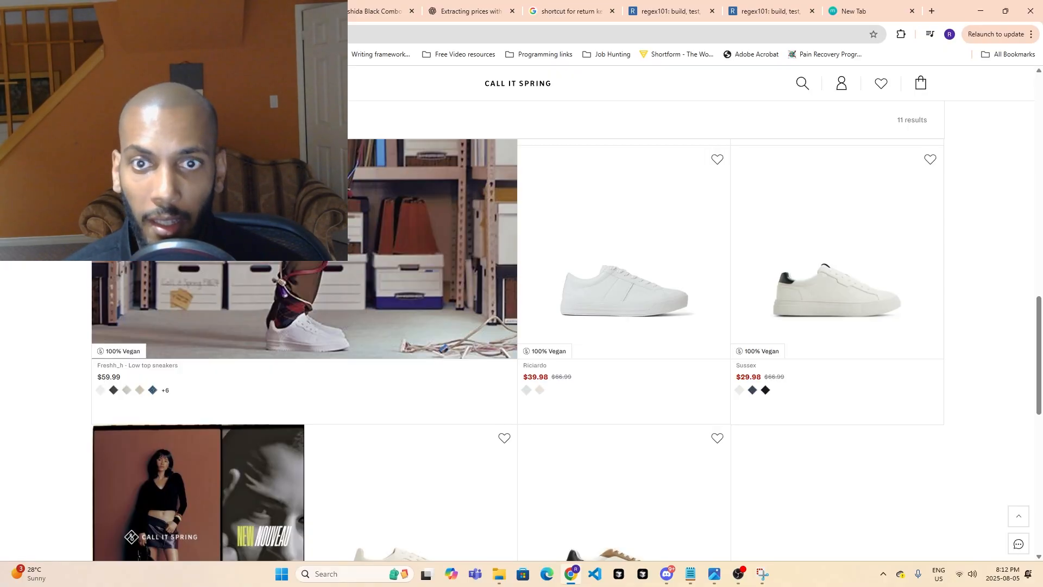
pyautogui.scroll(-3, 553, 293)
pyautogui.scroll(2, 396, 366)
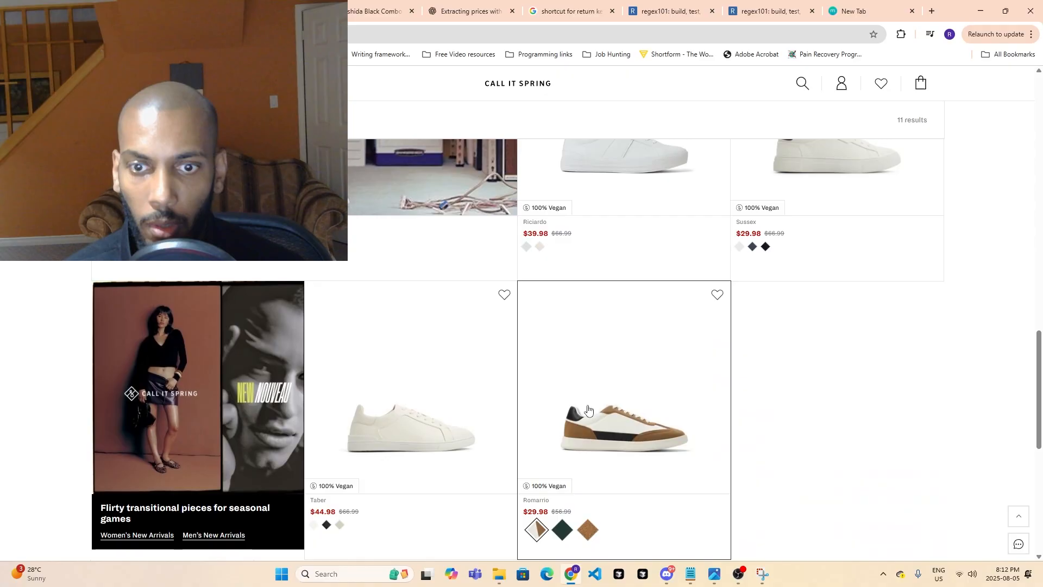
pyautogui.scroll(4, 625, 468)
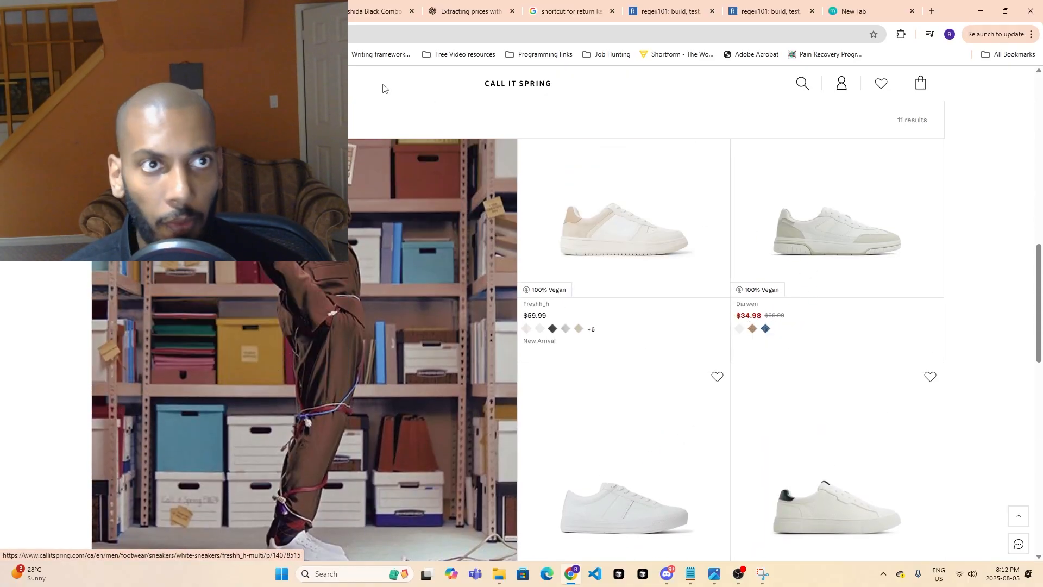
# - Examine the new Text parser module's run results, checking the input and output bundles across its operations
pyautogui.click(169, 11)
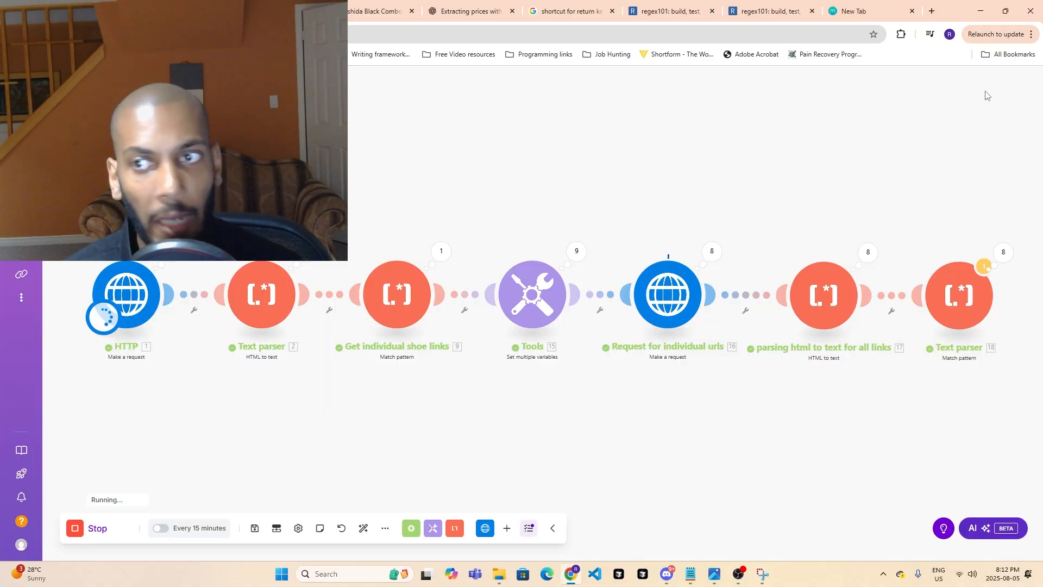
pyautogui.click(1015, 259)
pyautogui.click(813, 326)
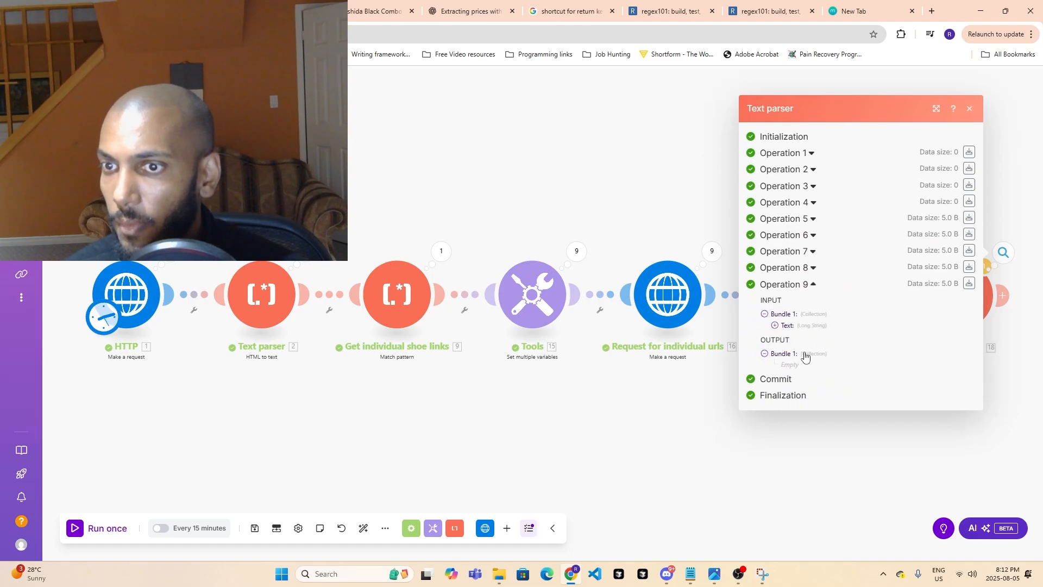
pyautogui.click(813, 267)
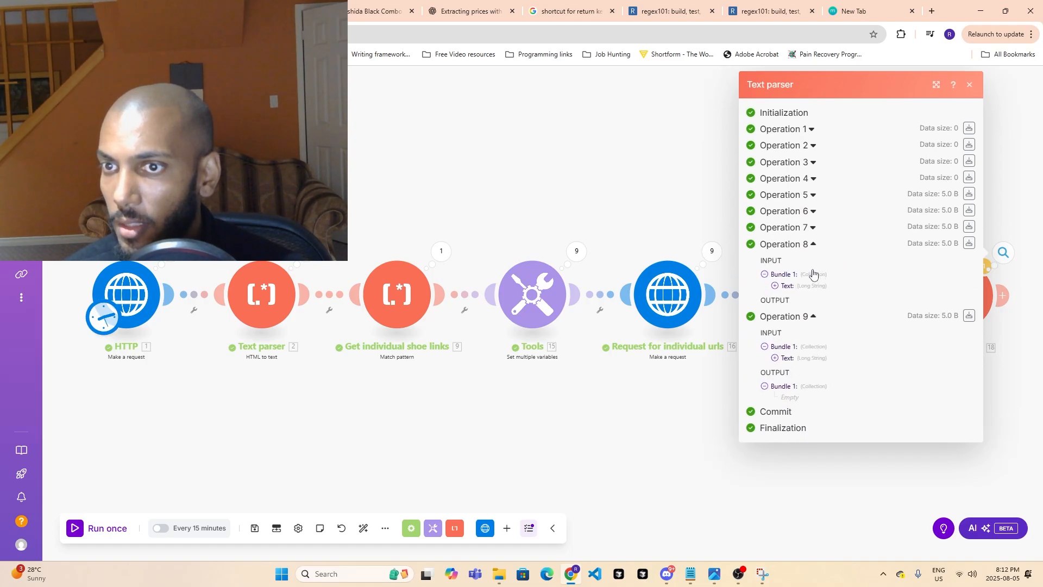
pyautogui.click(812, 228)
pyautogui.click(813, 211)
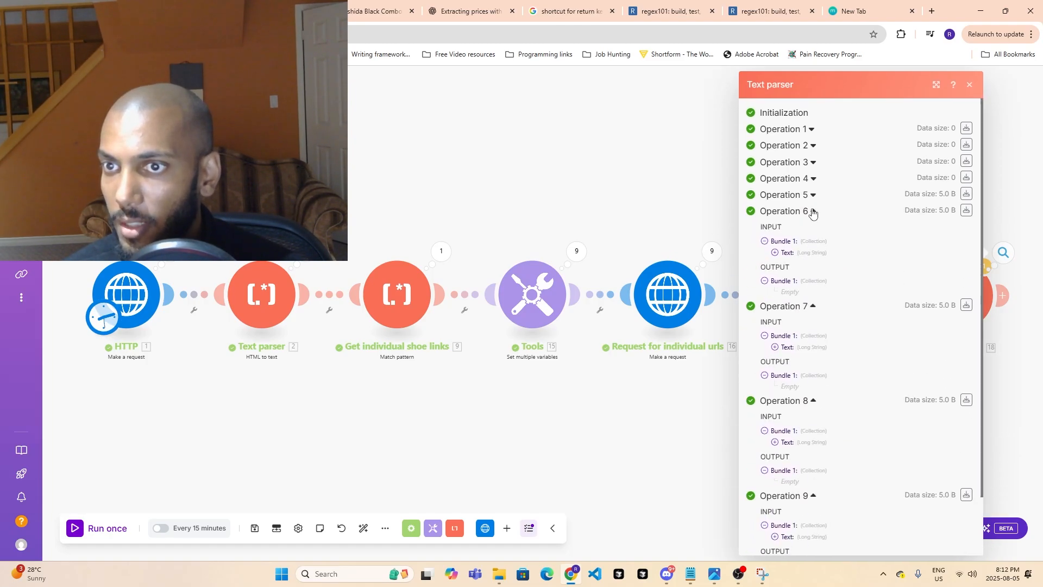
pyautogui.click(813, 196)
pyautogui.click(813, 179)
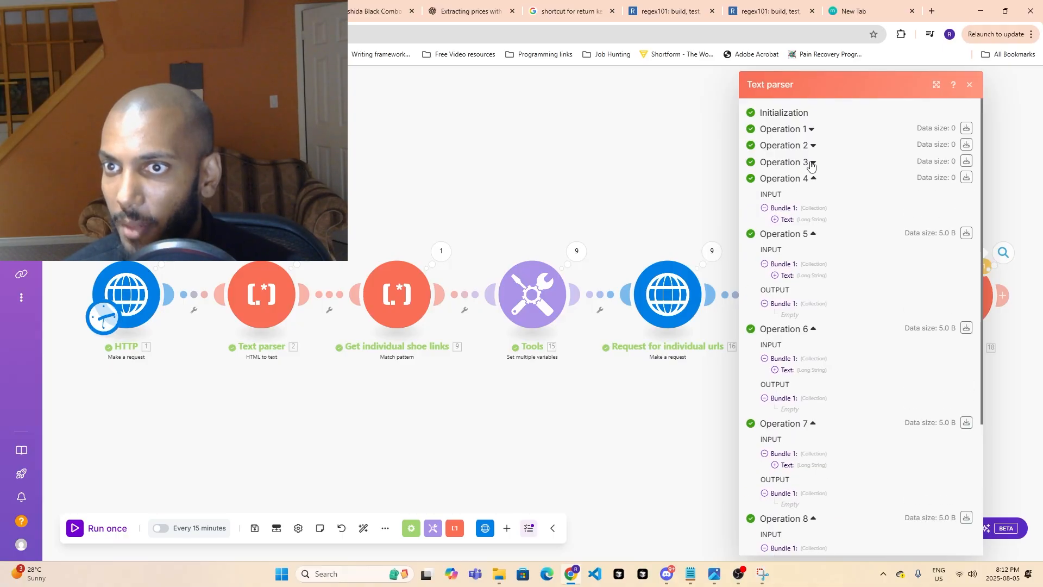
pyautogui.click(813, 162)
pyautogui.click(774, 204)
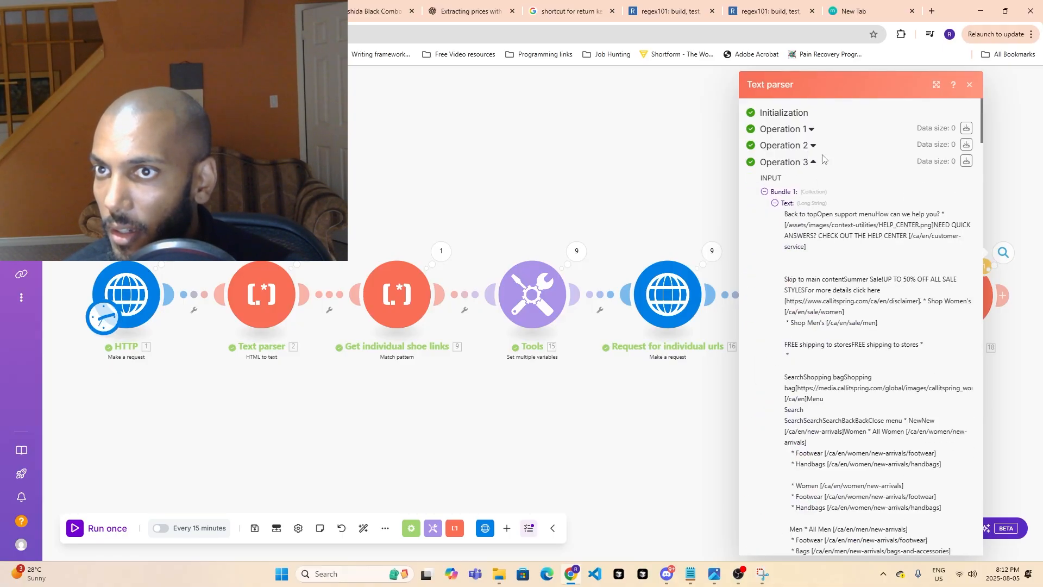
pyautogui.click(812, 130)
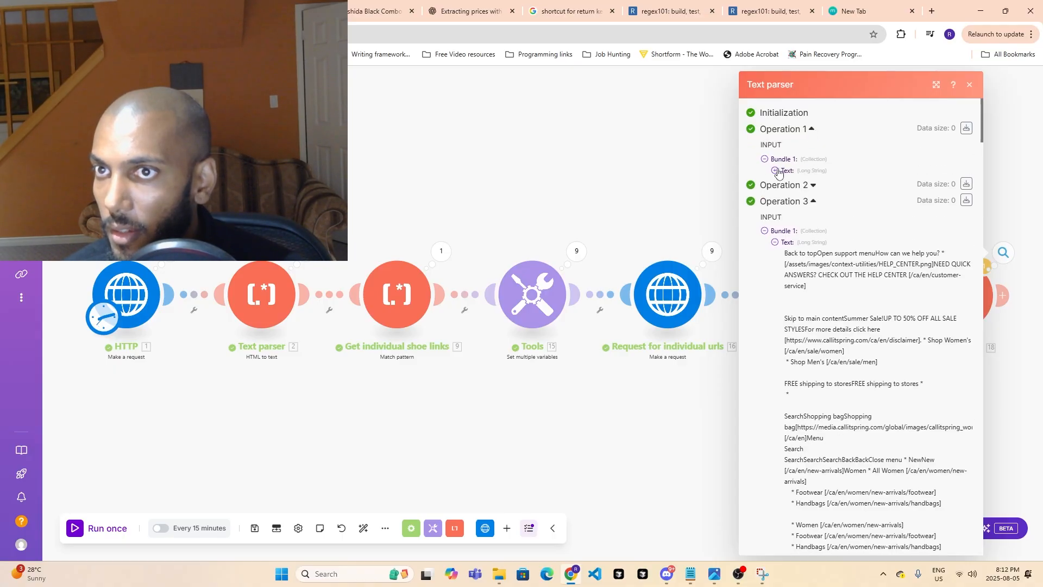
pyautogui.click(990, 367)
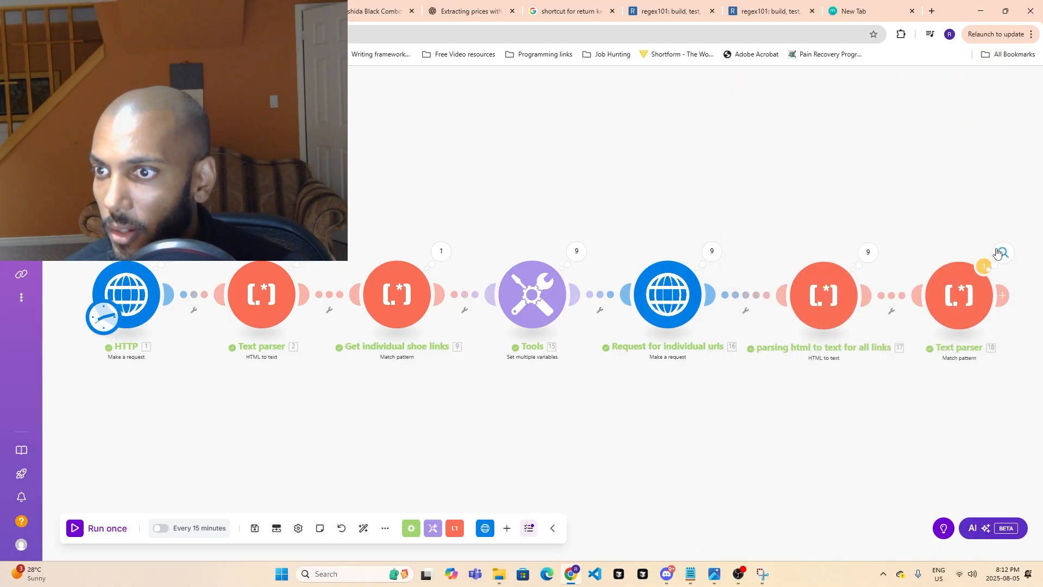
# - Examine the full input text of Operation 1 in the last Text parser module for the Yoshida sneaker's price
pyautogui.click(1002, 253)
pyautogui.click(813, 193)
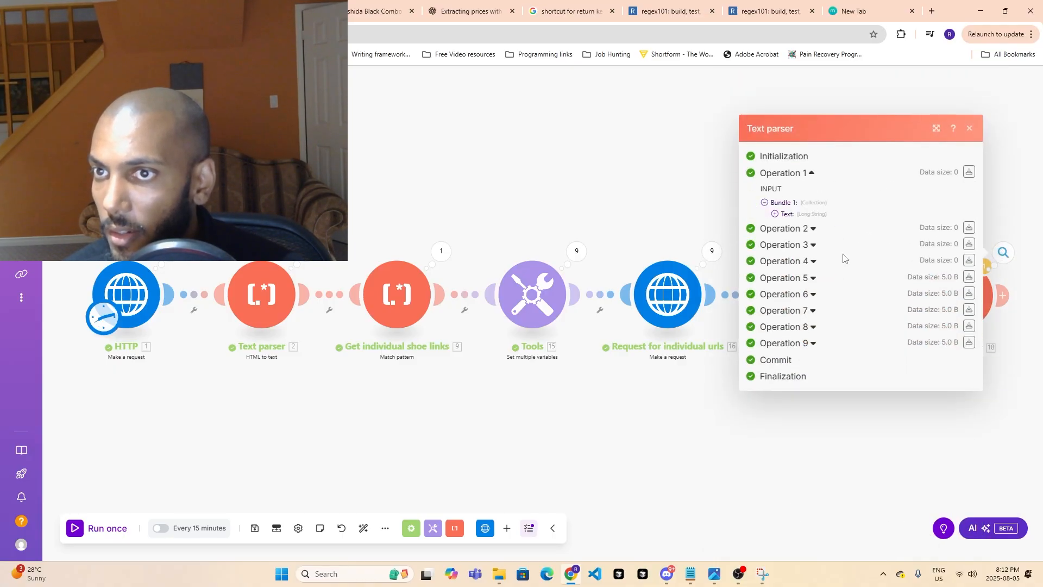
pyautogui.click(774, 214)
pyautogui.scroll(-3, 843, 248)
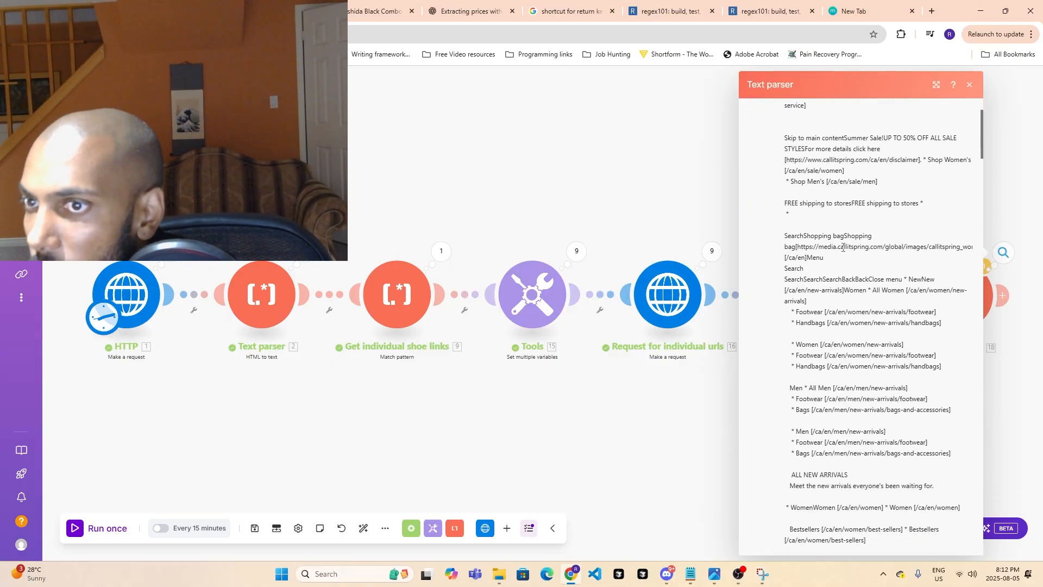
pyautogui.scroll(-15, 843, 247)
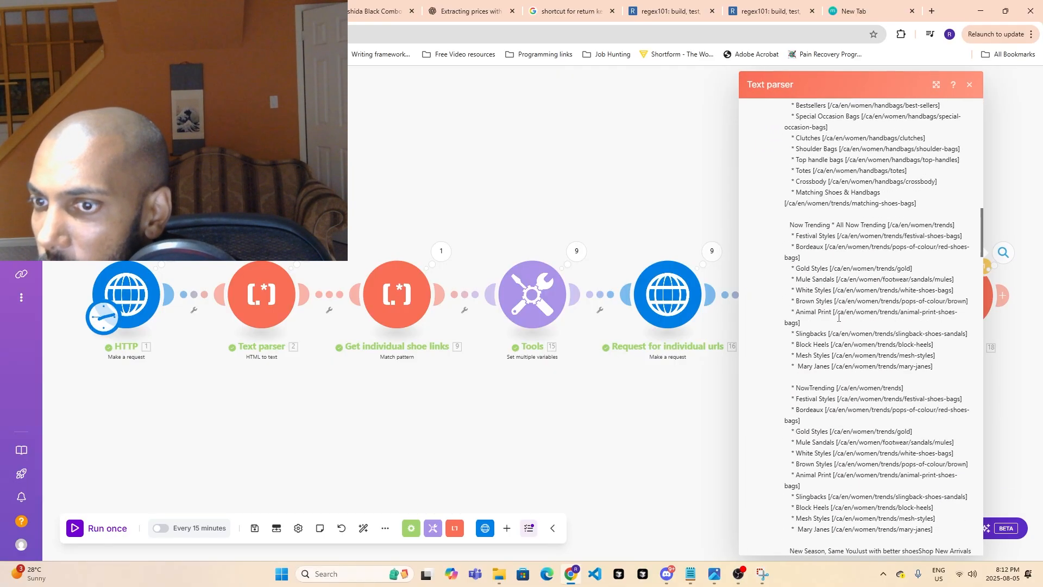
pyautogui.scroll(-15, 839, 318)
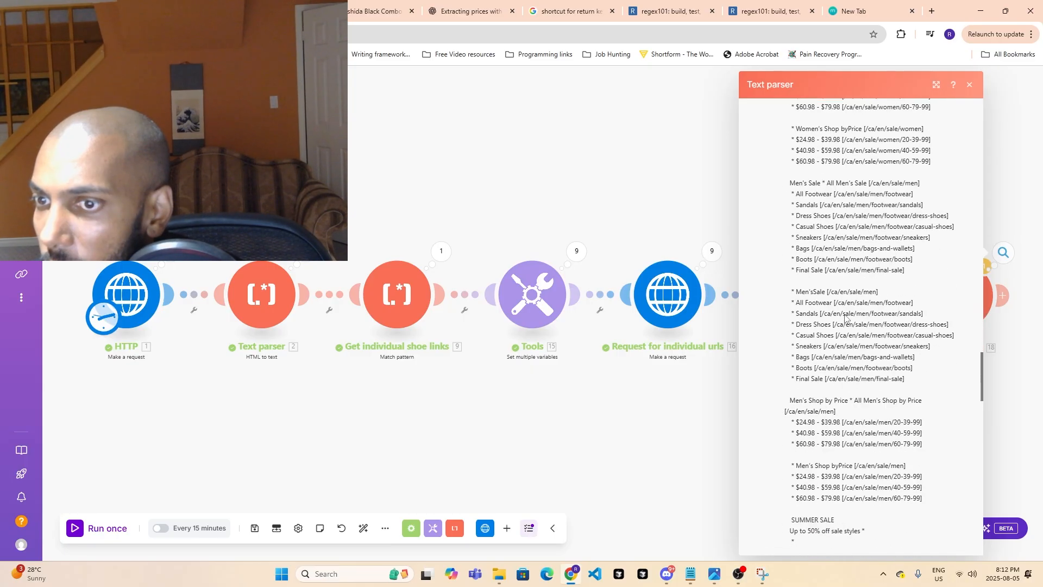
pyautogui.scroll(-20, 845, 318)
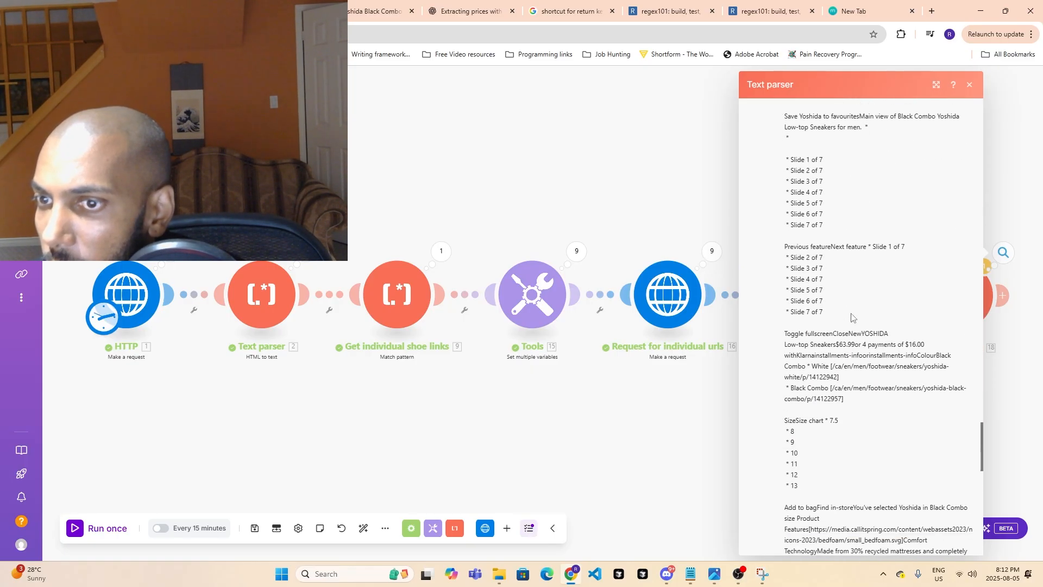
pyautogui.scroll(-7, 851, 318)
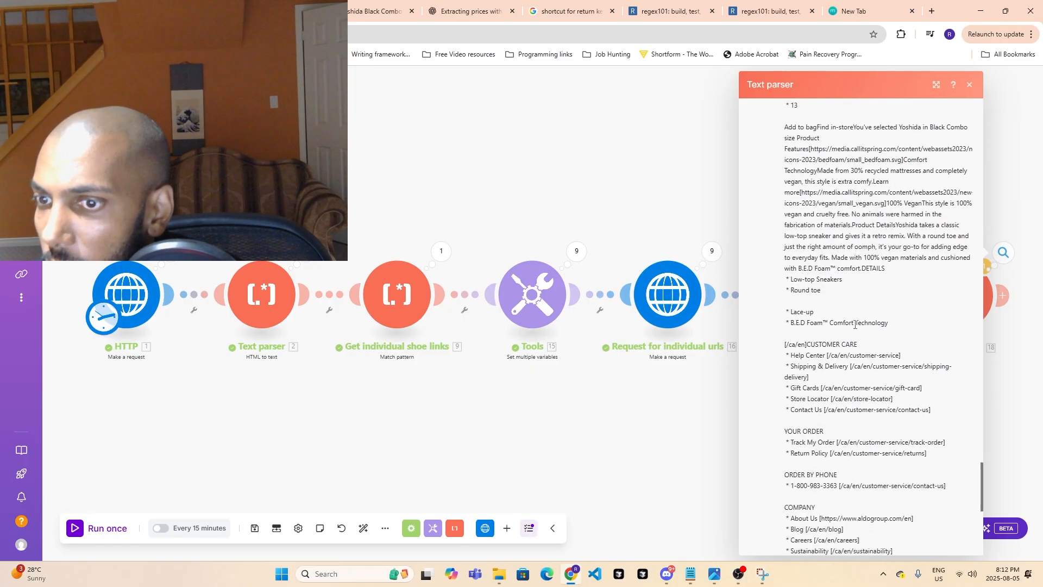
pyautogui.scroll(-12, 847, 337)
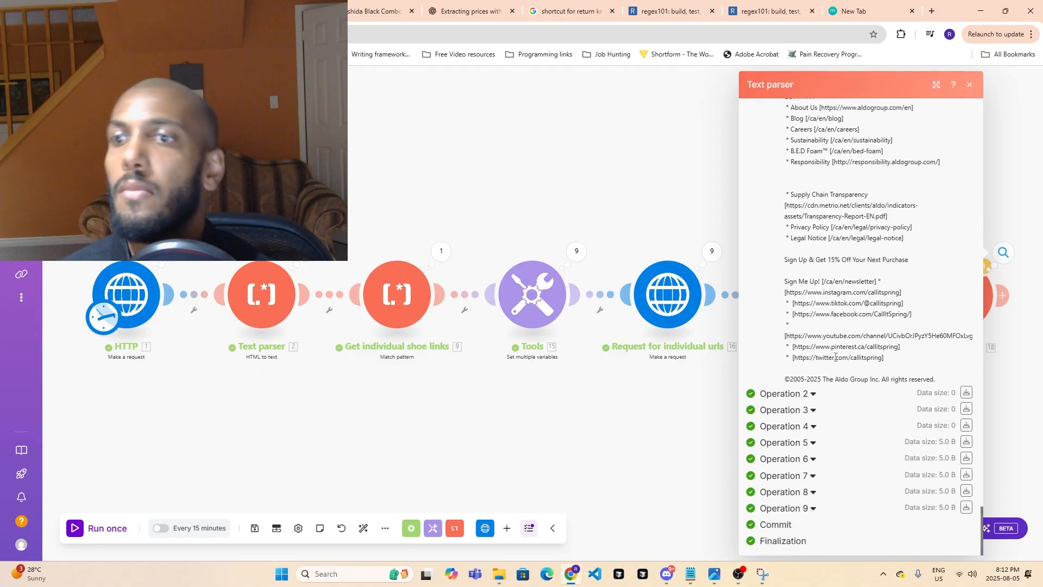
pyautogui.scroll(12, 836, 358)
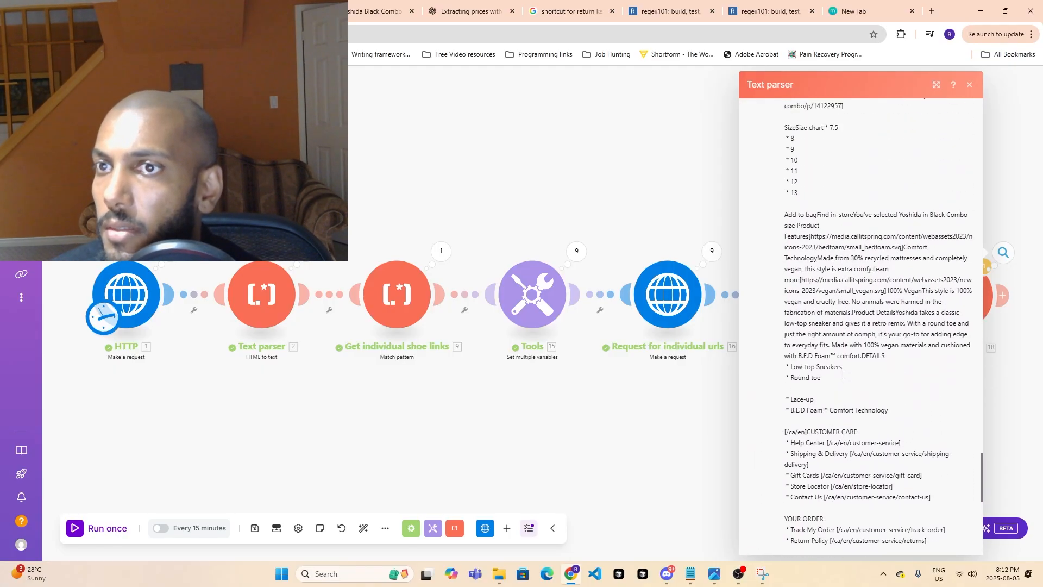
pyautogui.scroll(10, 842, 375)
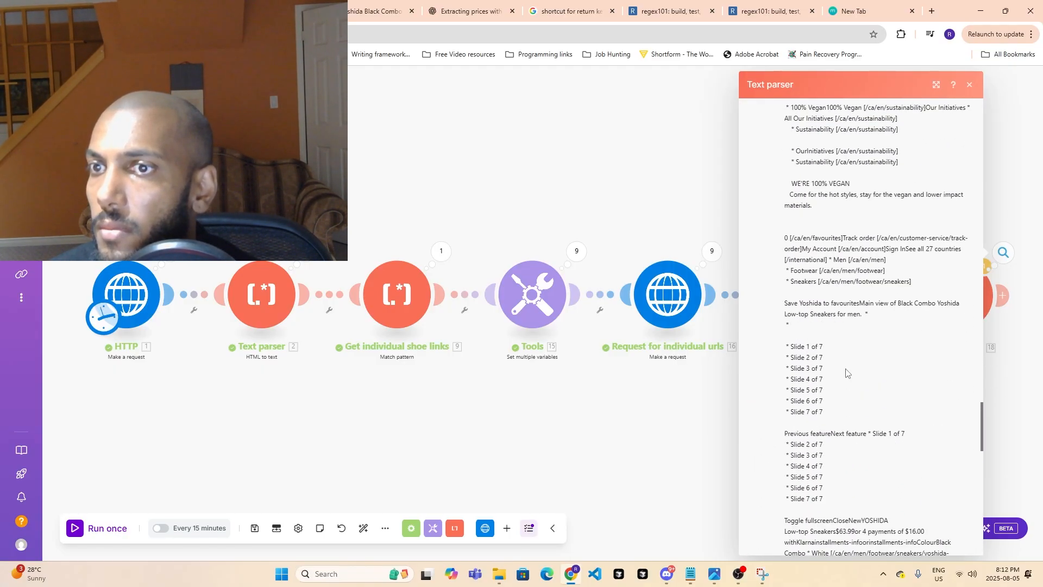
pyautogui.scroll(5, 847, 369)
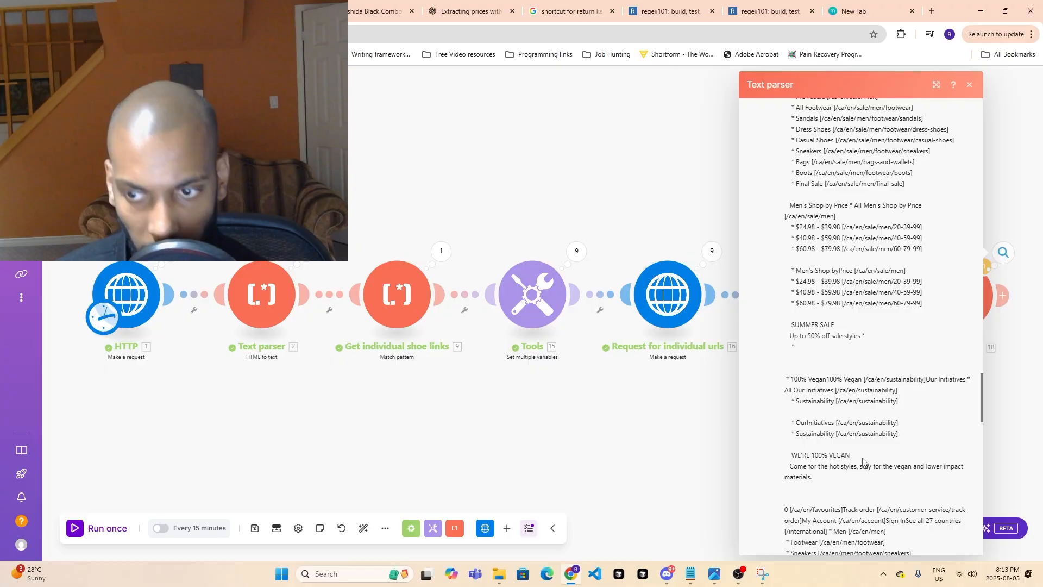
pyautogui.scroll(3, 869, 453)
pyautogui.scroll(3, 871, 453)
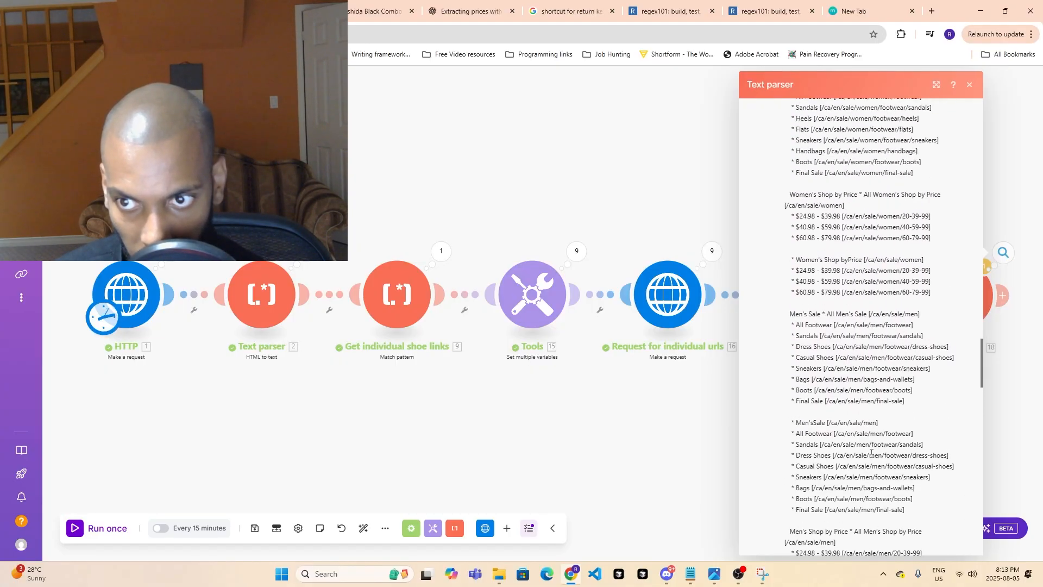
pyautogui.scroll(-6, 871, 452)
pyautogui.scroll(-6, 904, 428)
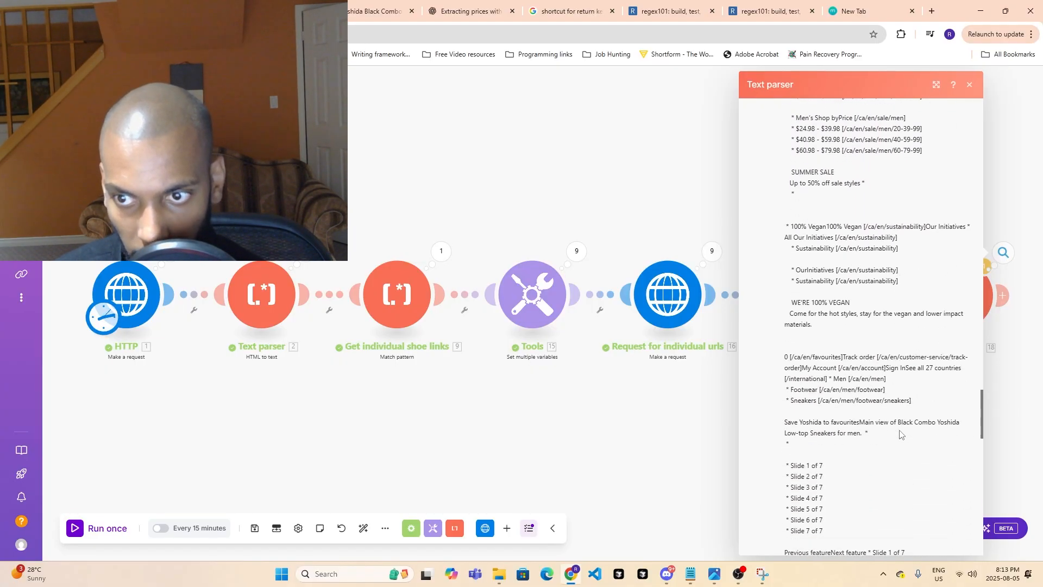
pyautogui.scroll(-1, 900, 431)
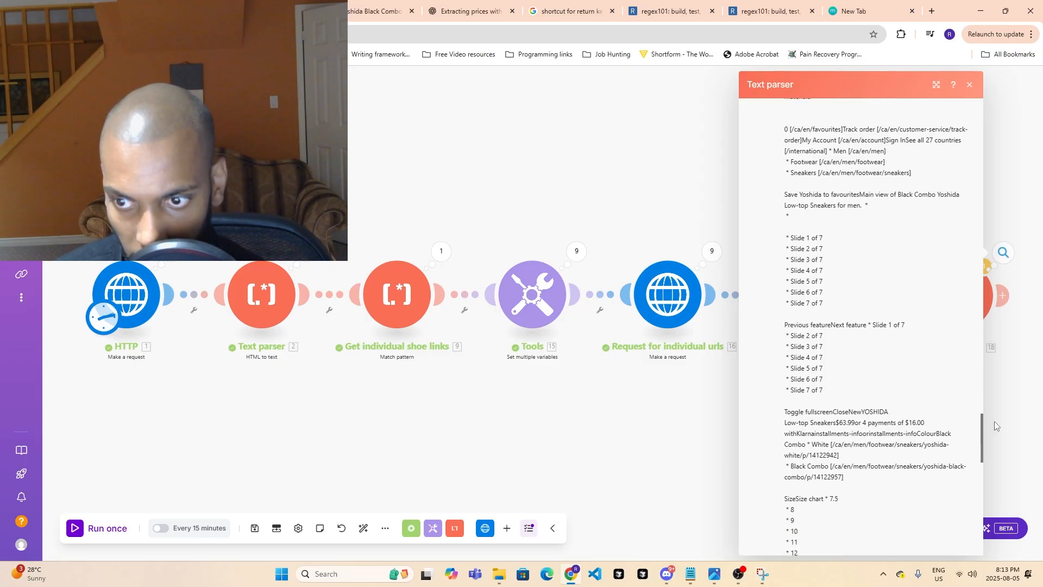
pyautogui.click(1017, 416)
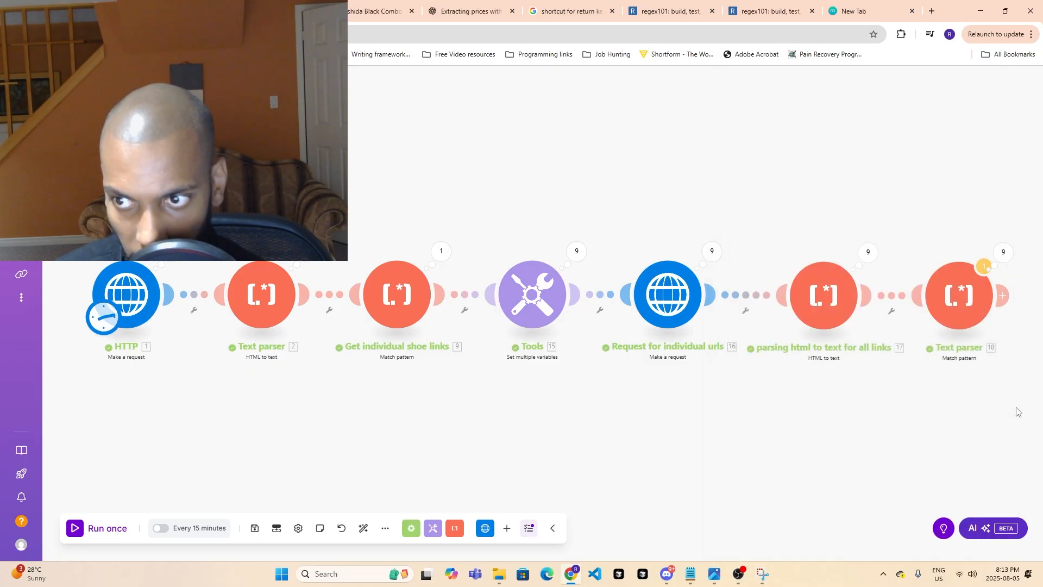
# - Compare the input and output bundles of Operations 9, 8 and 1 in the last Text parser module's results
pyautogui.click(973, 307)
pyautogui.click(1018, 334)
pyautogui.click(1003, 251)
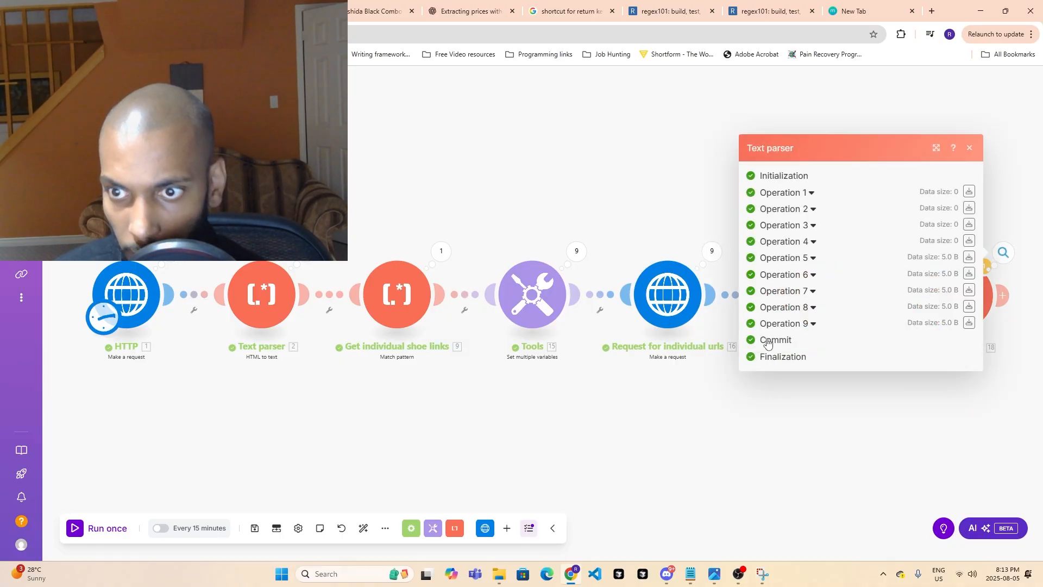
pyautogui.click(815, 326)
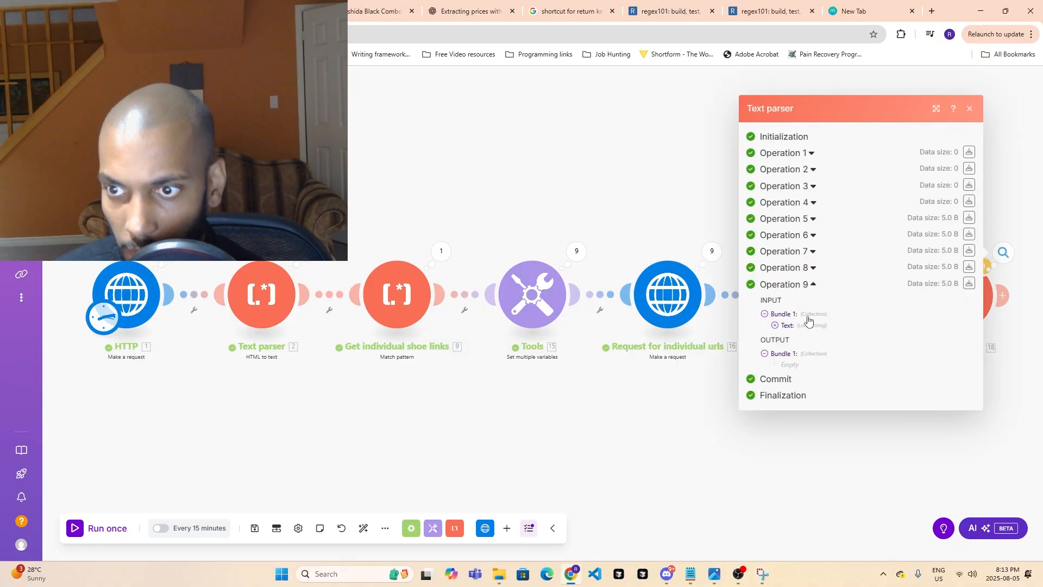
pyautogui.click(813, 268)
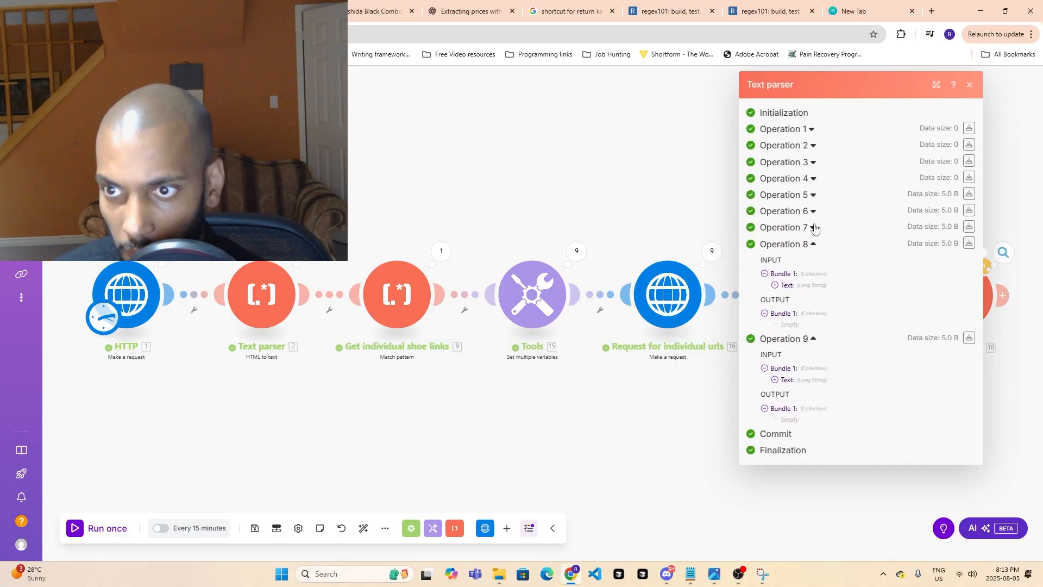
pyautogui.click(775, 285)
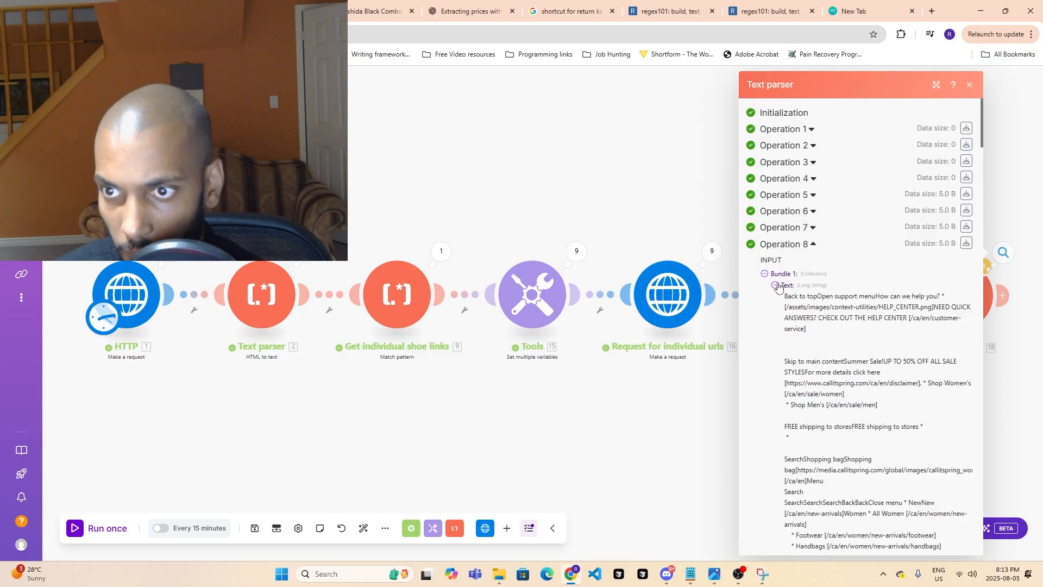
pyautogui.click(775, 285)
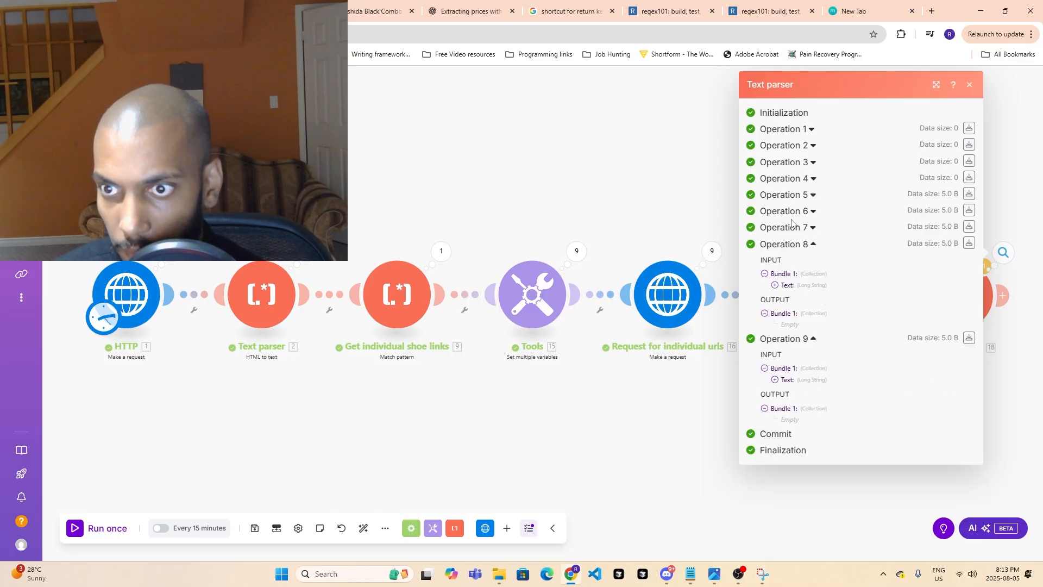
pyautogui.click(801, 134)
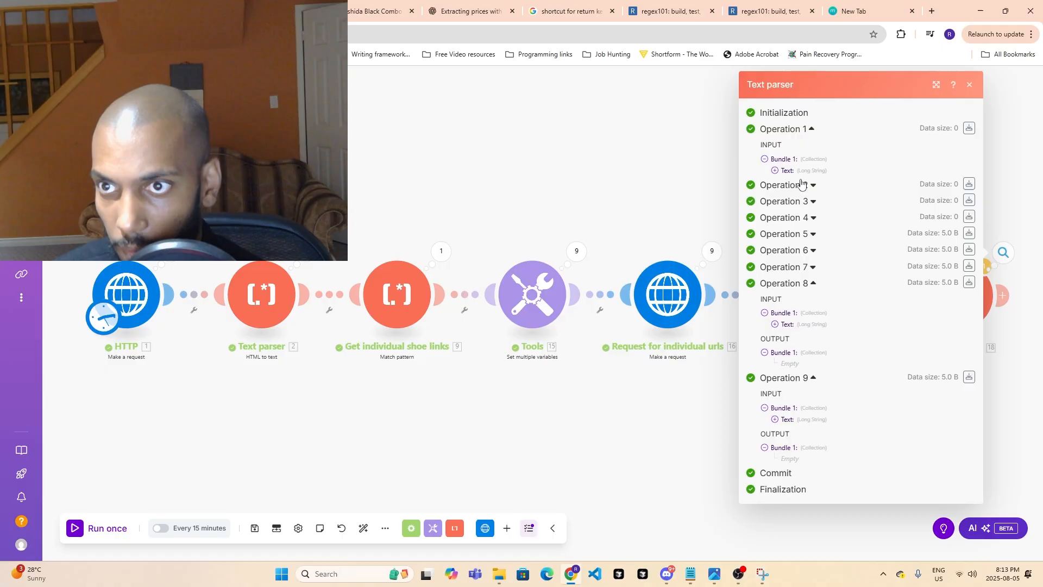
pyautogui.click(808, 130)
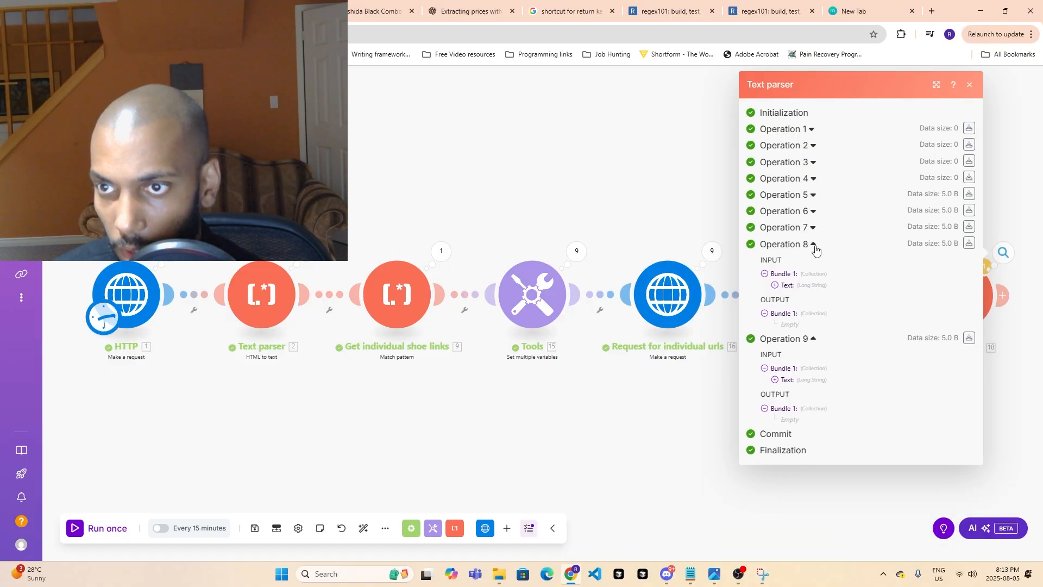
pyautogui.click(805, 131)
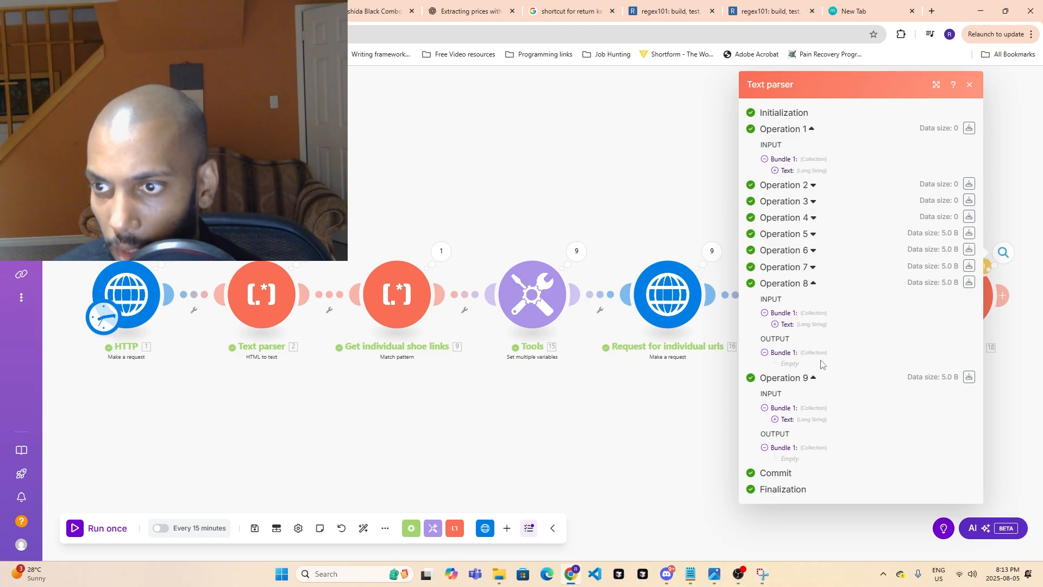
pyautogui.moveTo(798, 360); pyautogui.dragTo(791, 364)
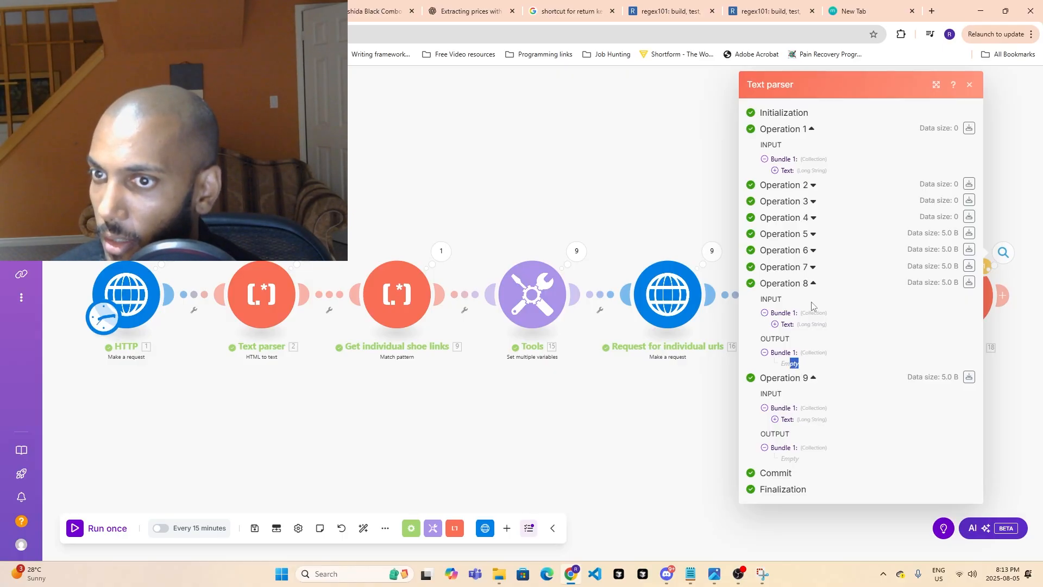
pyautogui.click(798, 129)
pyautogui.click(801, 131)
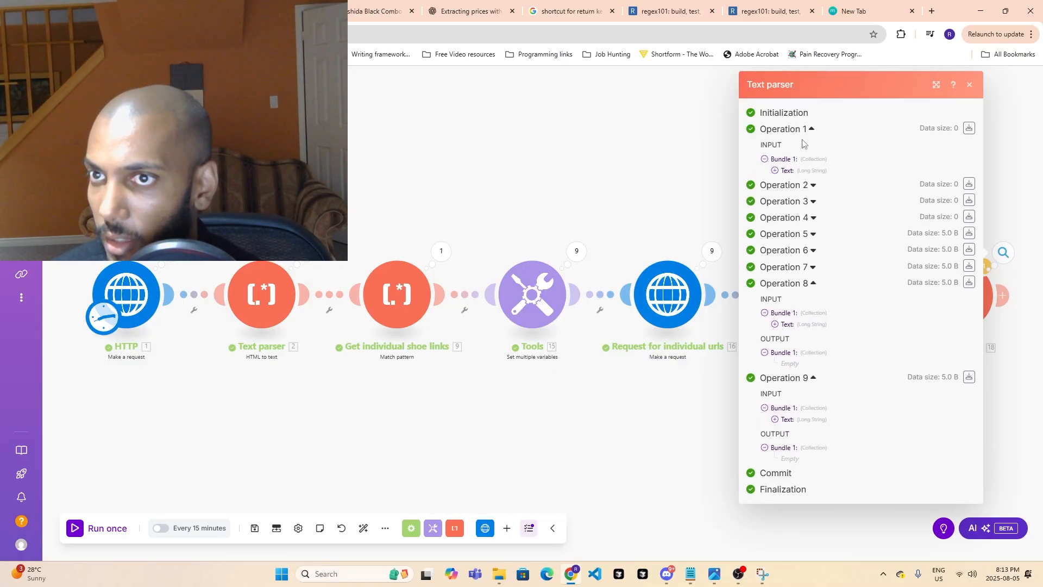
# - Inspect the bundles of Operations 2 through 7 in the last Text parser module's results
pyautogui.click(814, 186)
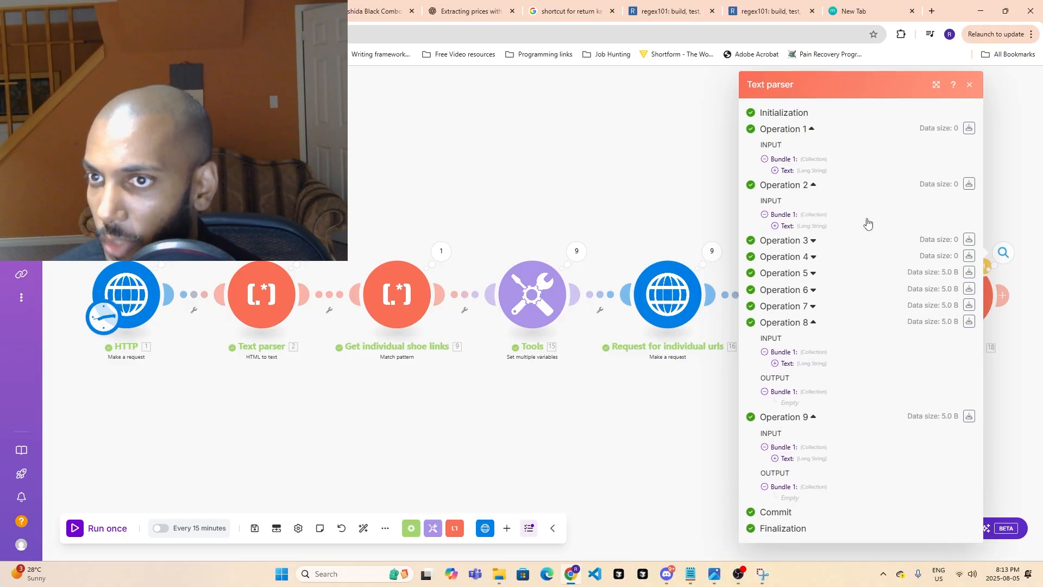
pyautogui.click(813, 240)
pyautogui.click(809, 298)
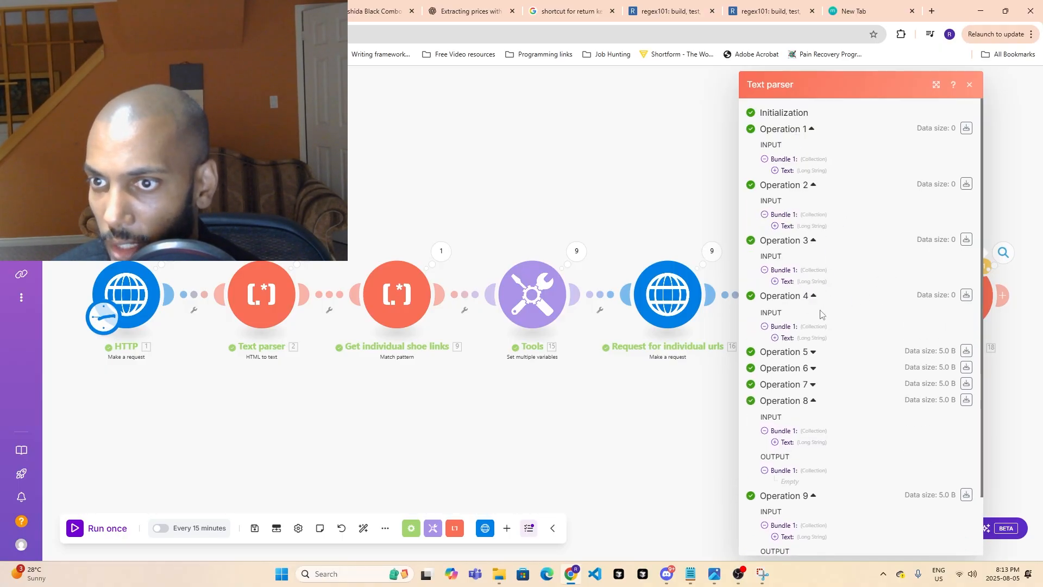
pyautogui.click(807, 354)
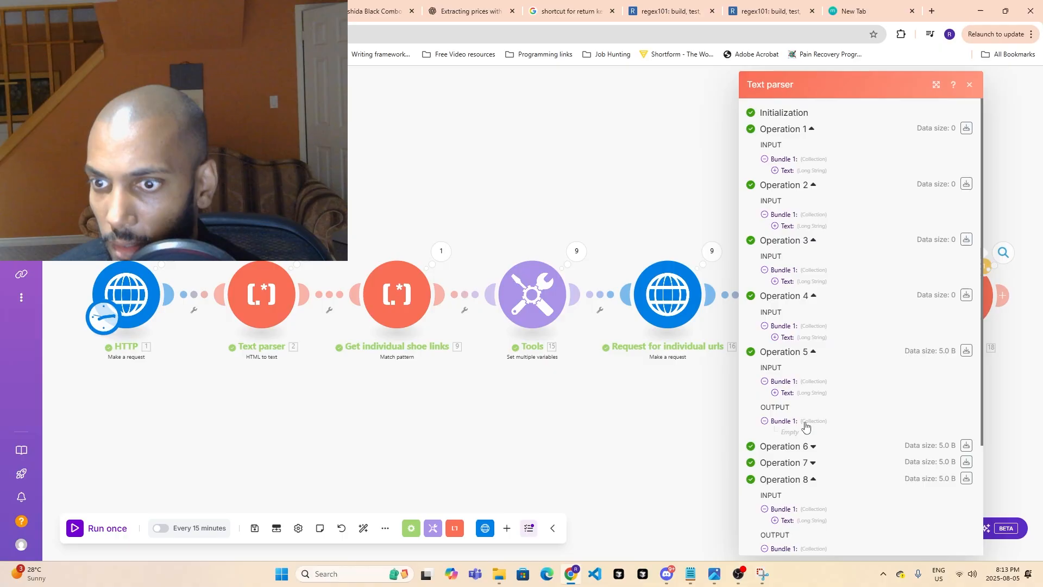
pyautogui.scroll(-2, 806, 421)
pyautogui.click(812, 337)
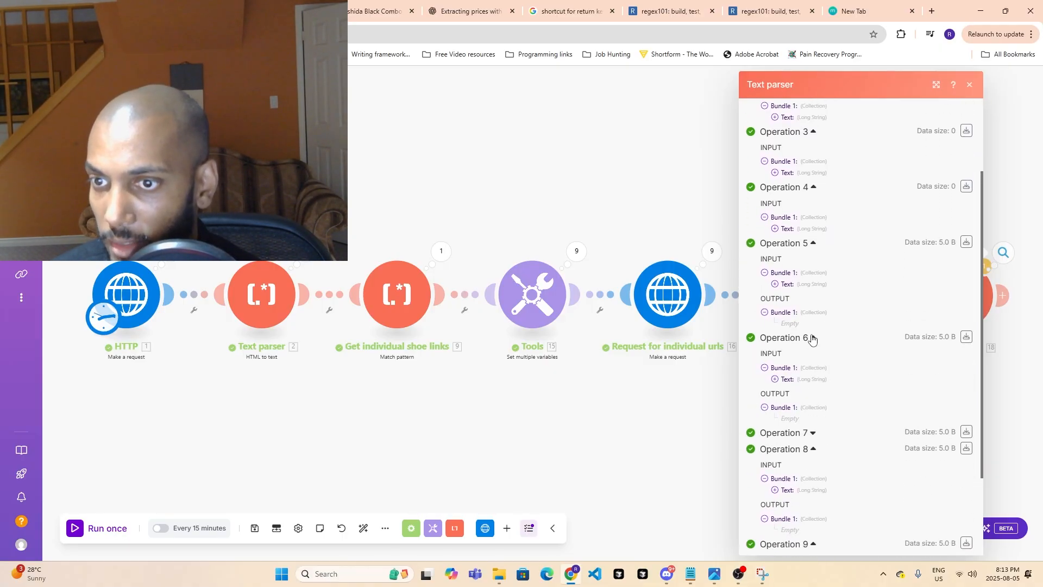
pyautogui.scroll(-2, 806, 398)
pyautogui.click(814, 324)
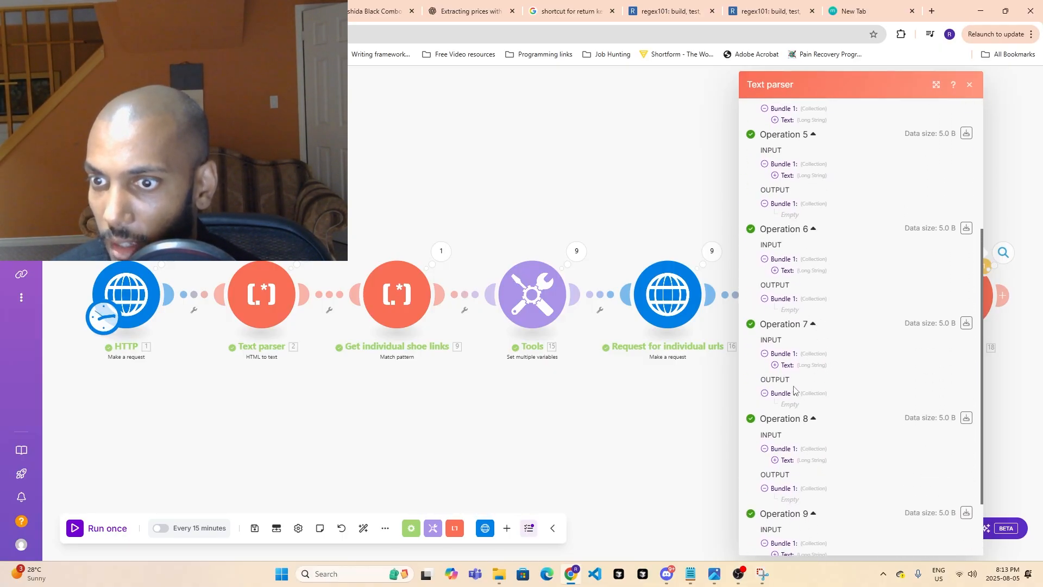
pyautogui.click(1003, 406)
# - Enable Global match in the last Text parser module, save it, and run the scenario once
pyautogui.click(955, 299)
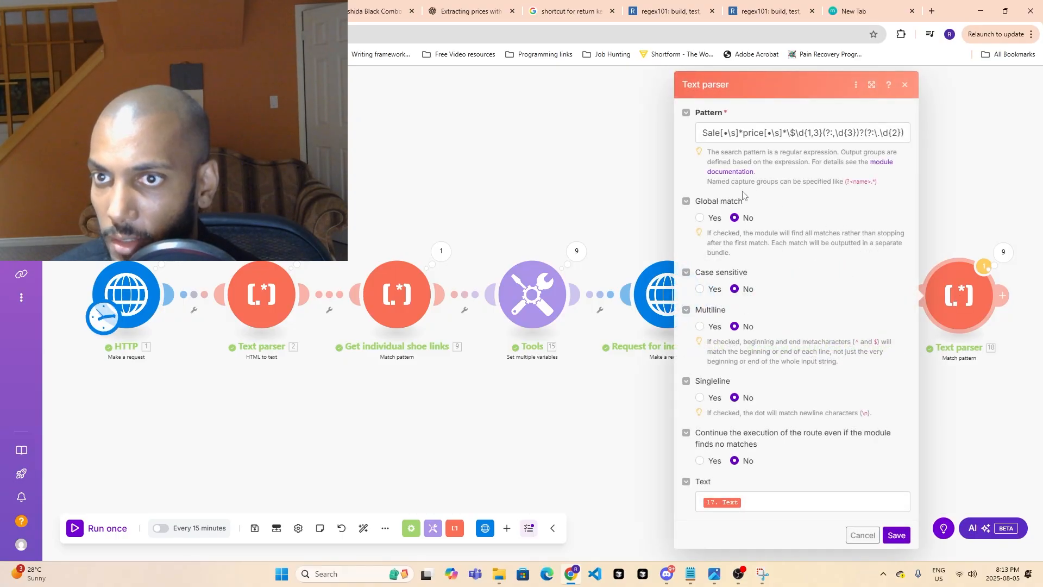
pyautogui.click(699, 217)
pyautogui.click(896, 534)
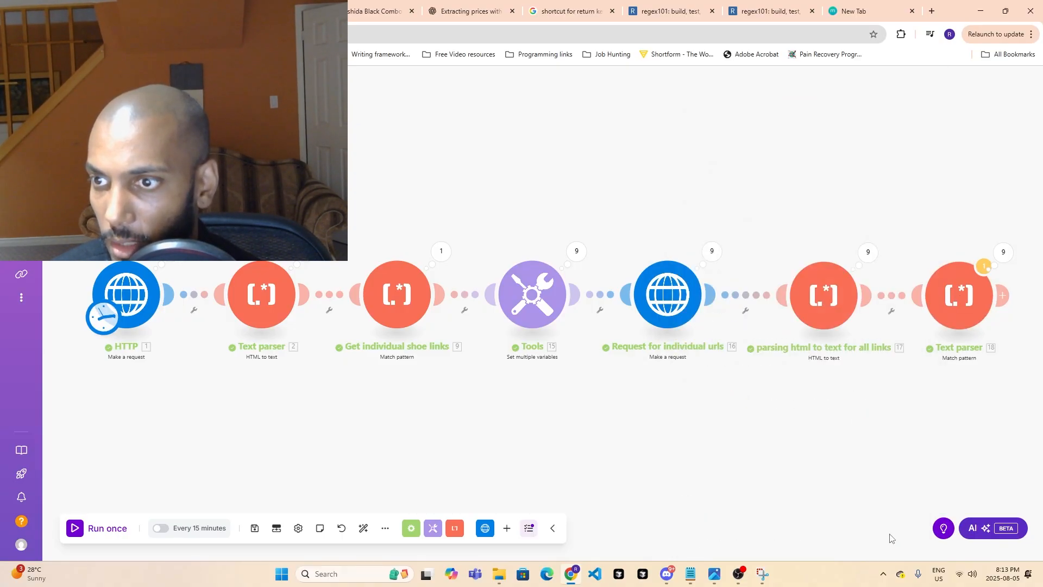
pyautogui.click(123, 532)
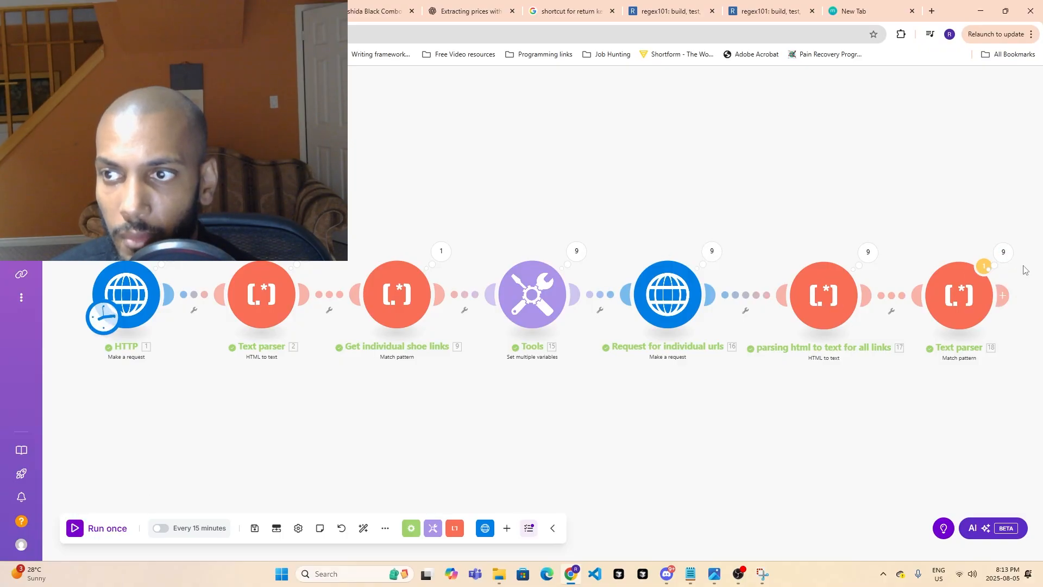
# - Check the Fallback Match value in Operation 9's output of the last Text parser module
pyautogui.click(1004, 253)
pyautogui.click(812, 324)
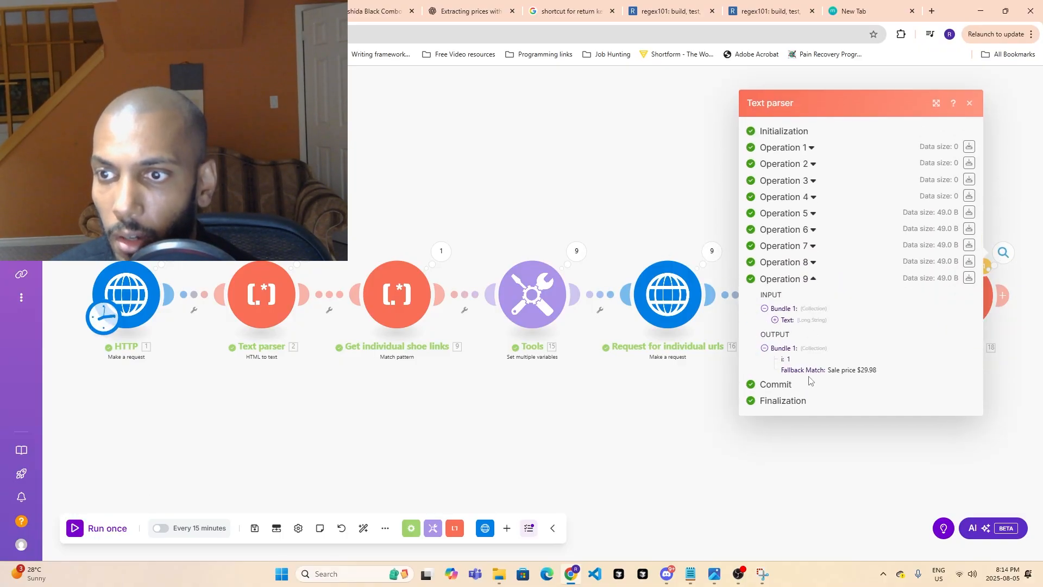
pyautogui.moveTo(828, 370); pyautogui.dragTo(884, 370)
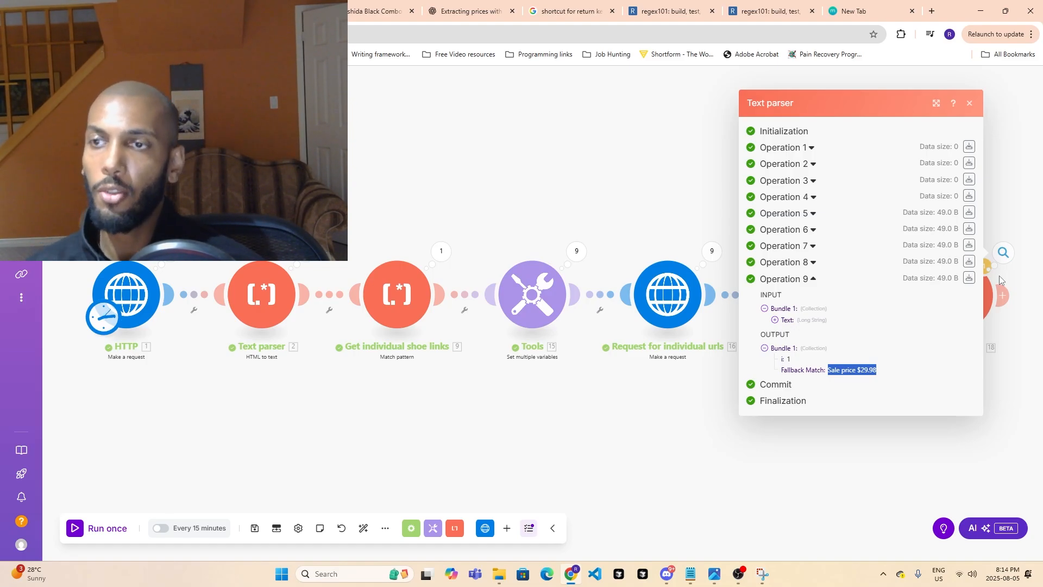
pyautogui.click(969, 103)
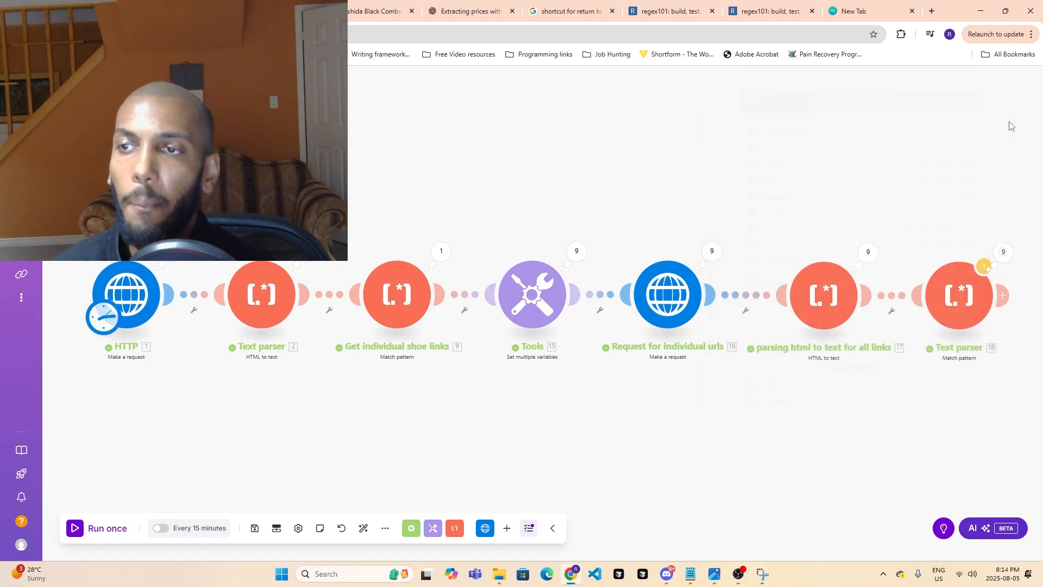
# - Toggle Global match to No and back to Yes in the last Text parser module, and save the settings
pyautogui.click(959, 293)
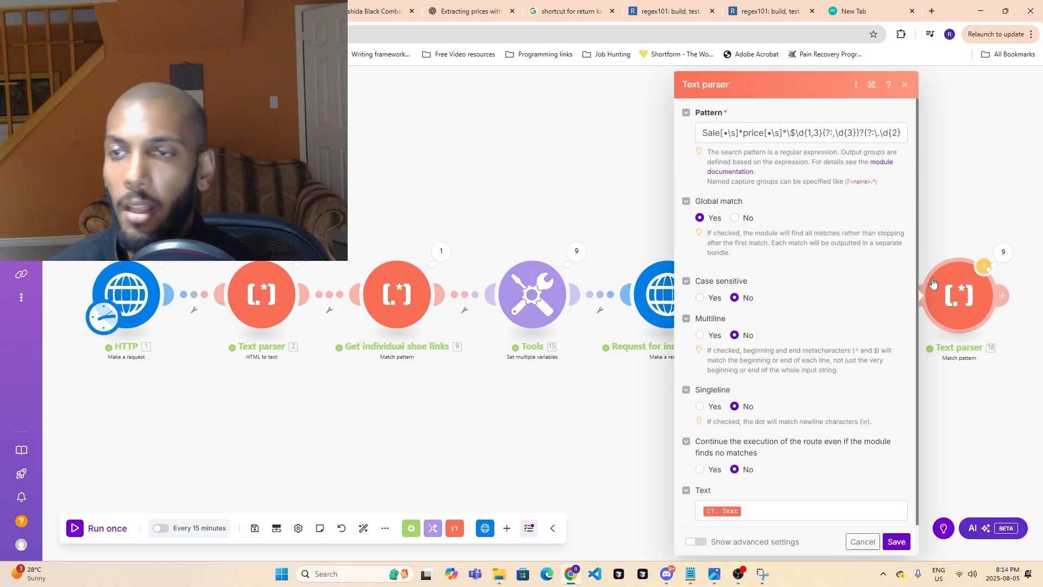
pyautogui.click(735, 218)
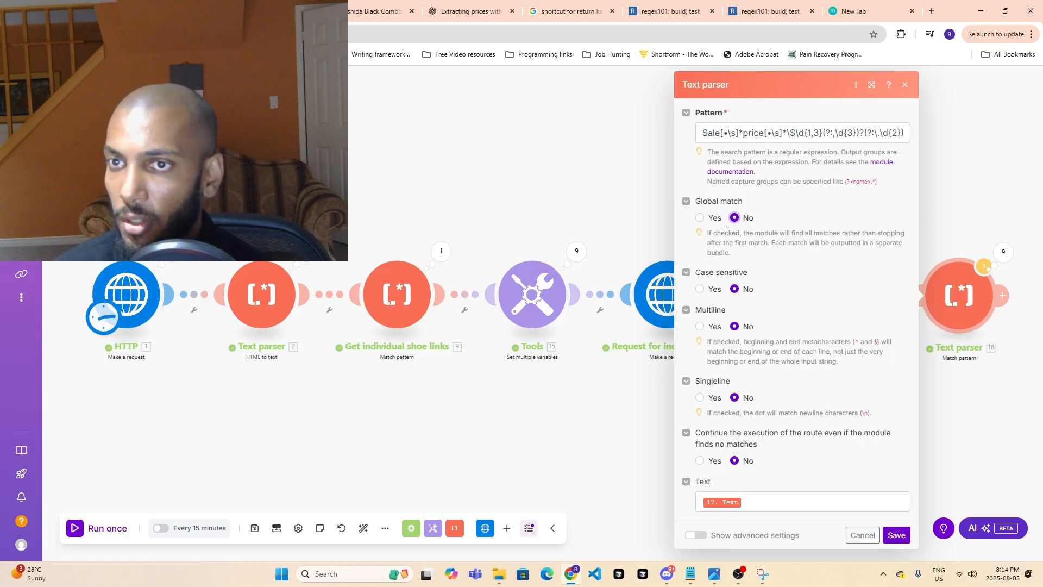
pyautogui.click(700, 217)
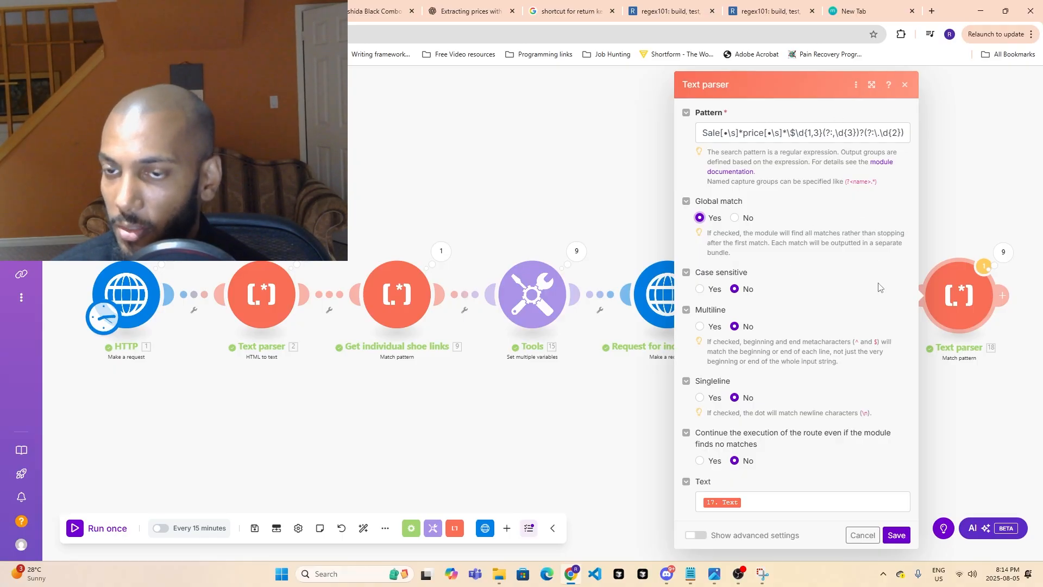
pyautogui.click(897, 536)
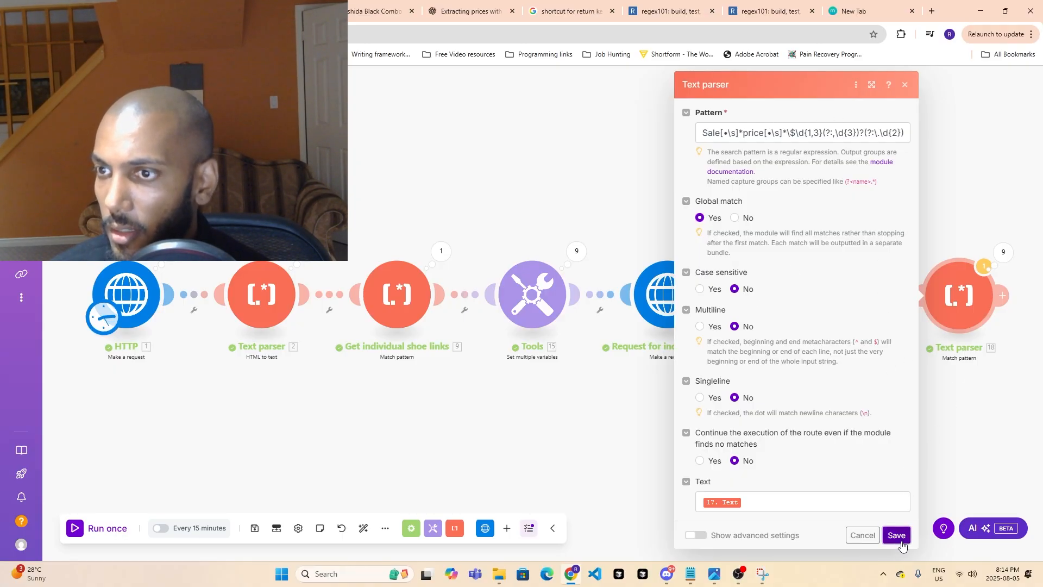
# - Check the Fallback Match values of Operations 9 and 8 in the last Text parser module's results
pyautogui.click(1004, 252)
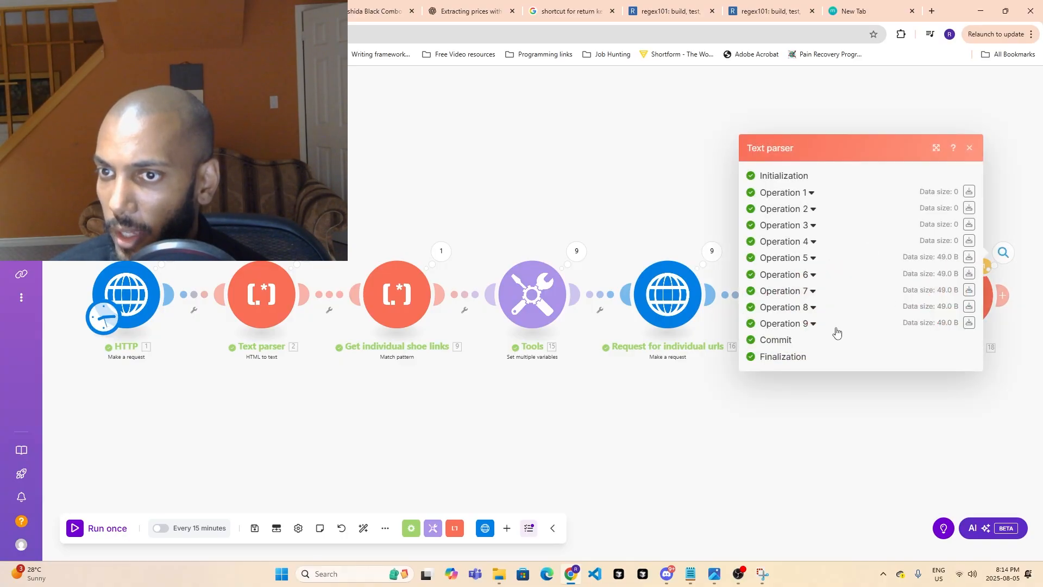
pyautogui.click(817, 326)
pyautogui.click(811, 269)
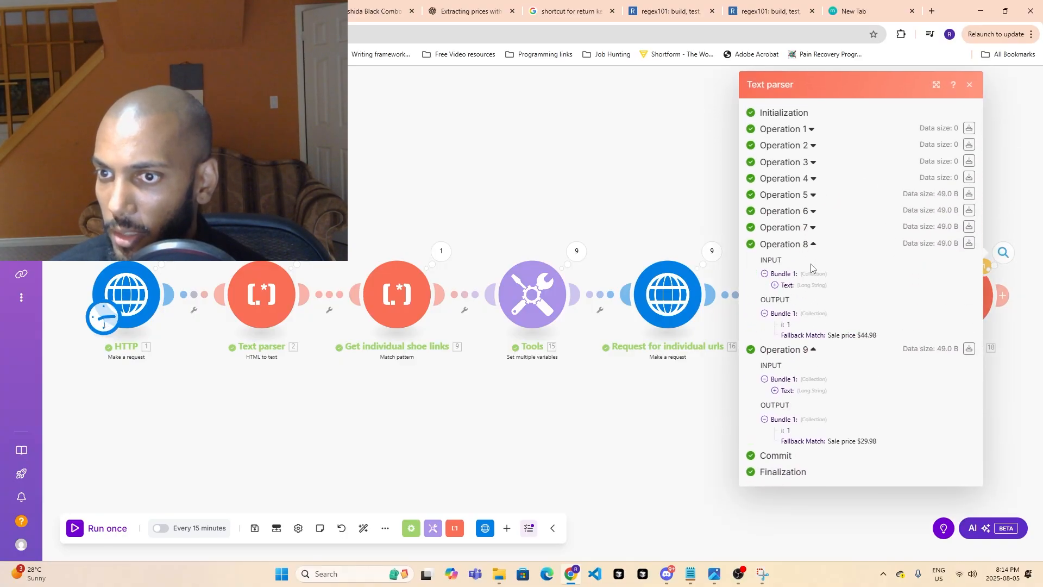
pyautogui.moveTo(876, 334); pyautogui.dragTo(828, 334)
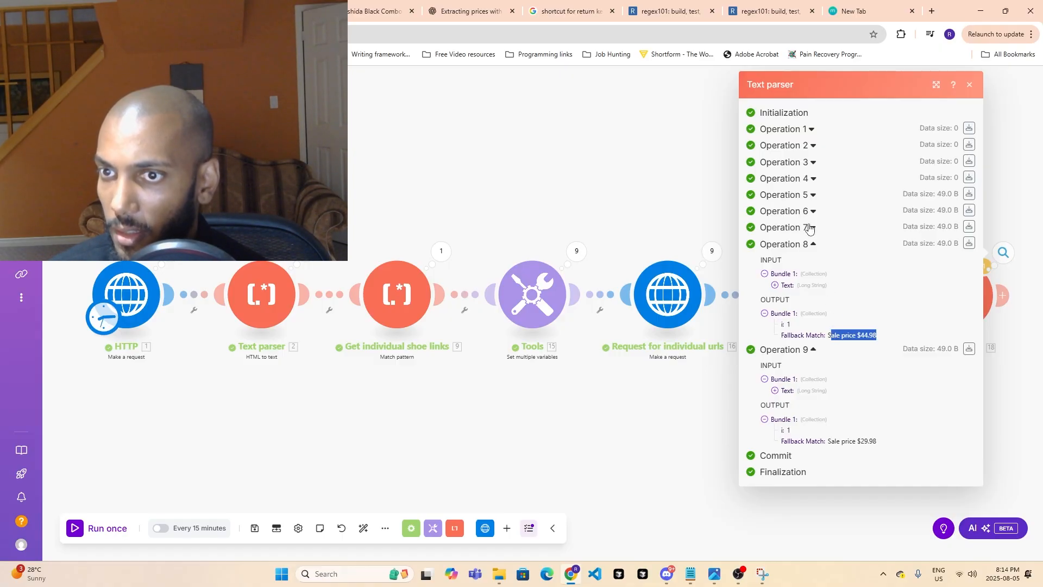
# - Inspect the input and output bundles of Operations 7 through 1 in the last Text parser module's results
pyautogui.click(809, 228)
pyautogui.click(812, 212)
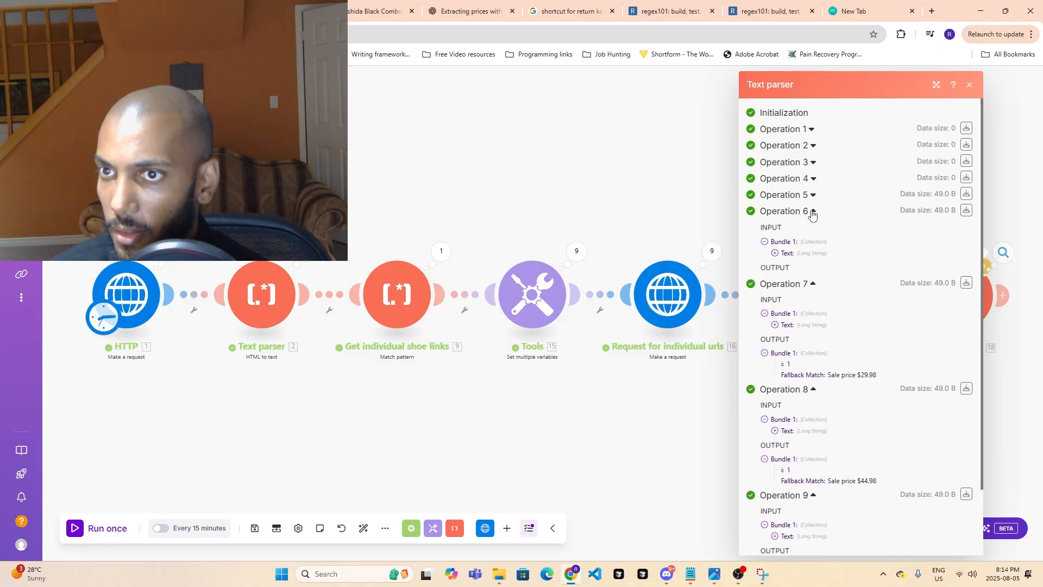
pyautogui.click(809, 194)
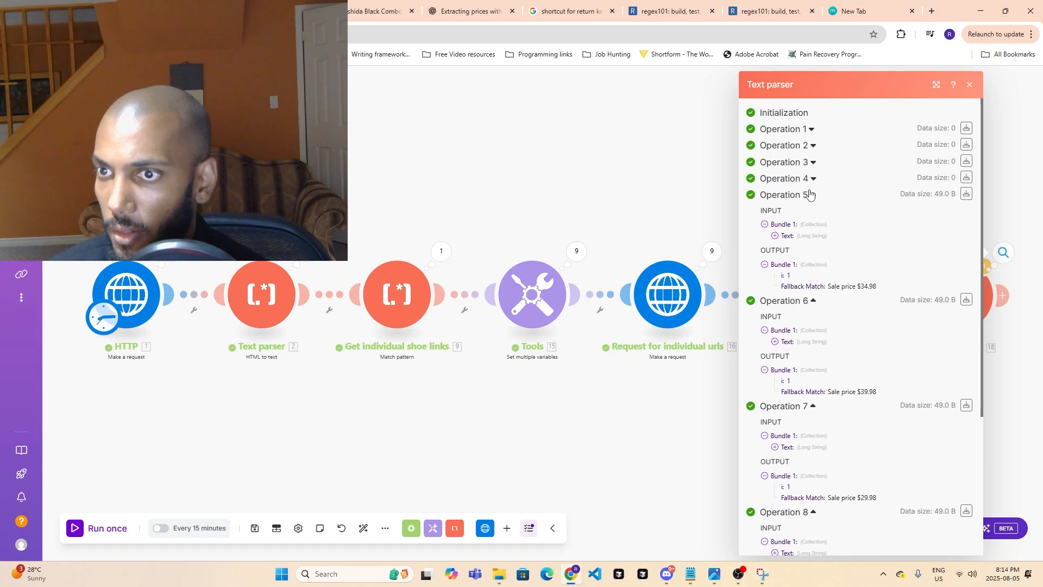
pyautogui.click(809, 179)
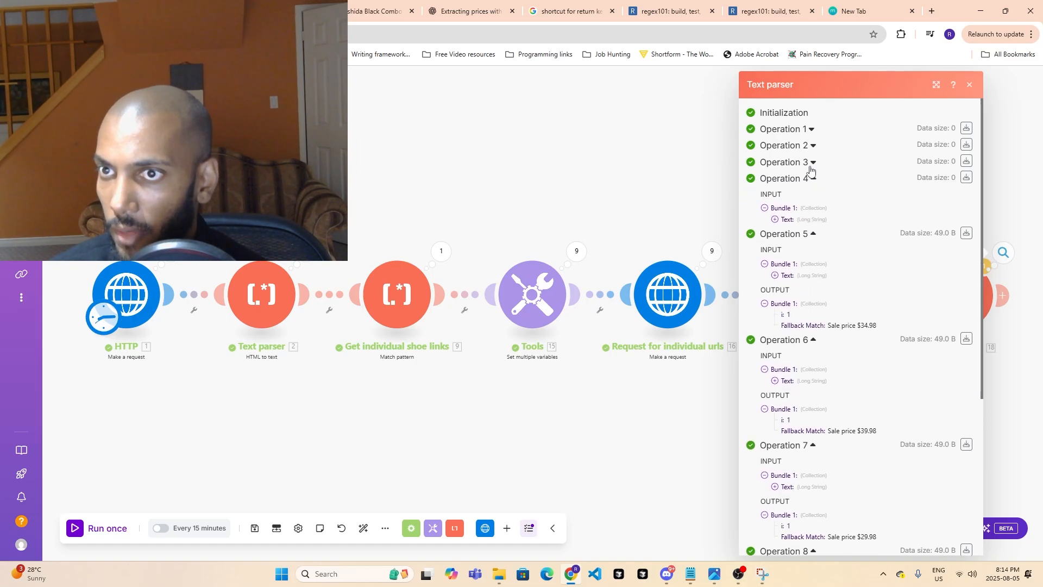
pyautogui.click(811, 162)
pyautogui.click(811, 145)
pyautogui.click(811, 130)
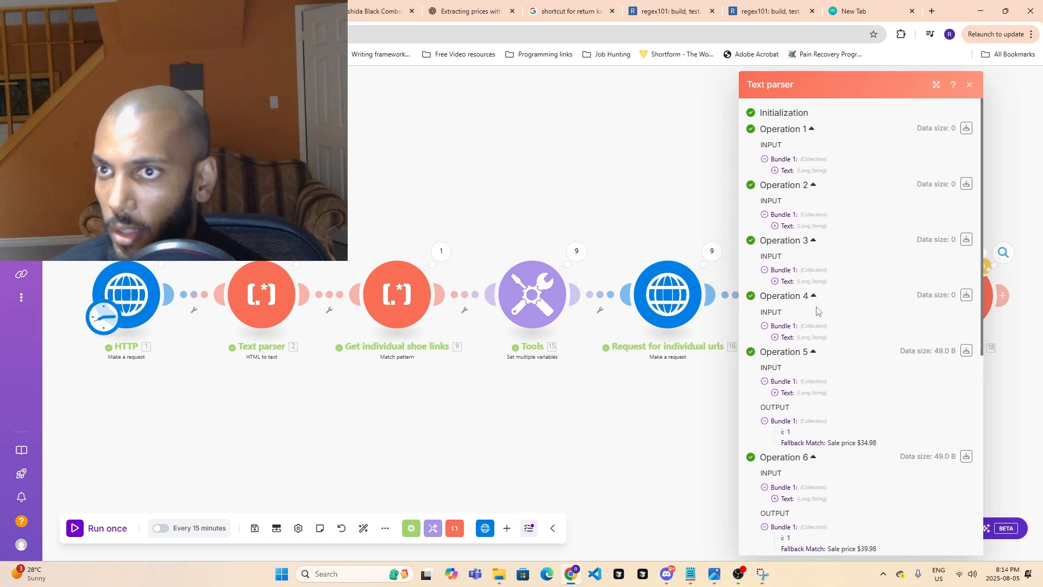
pyautogui.scroll(-6, 816, 315)
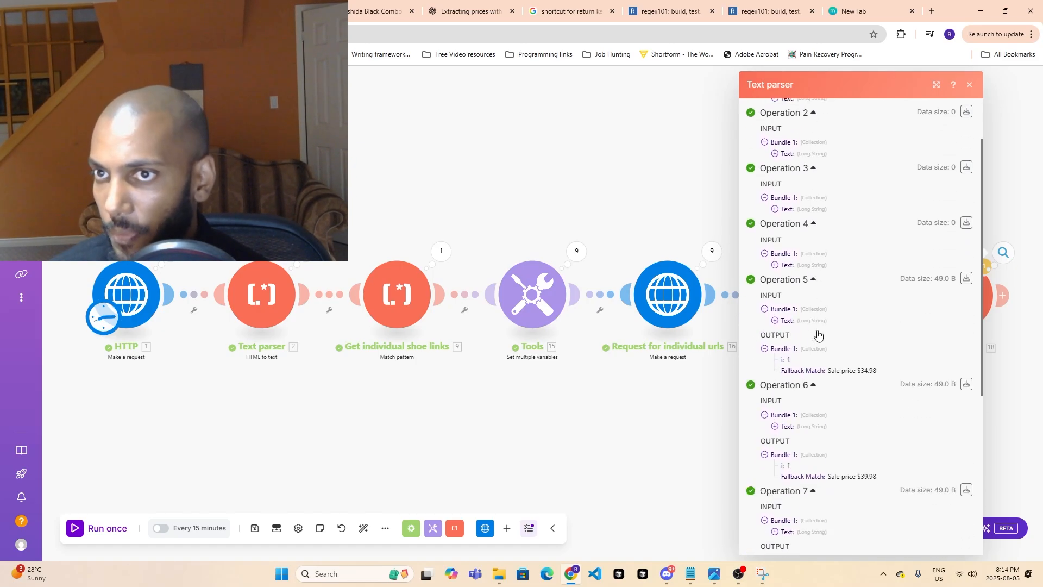
pyautogui.click(1004, 373)
# - Capture a screenshot of the last Text parser module's settings and paste it into the ChatGPT conversation about extracting prices
pyautogui.click(956, 293)
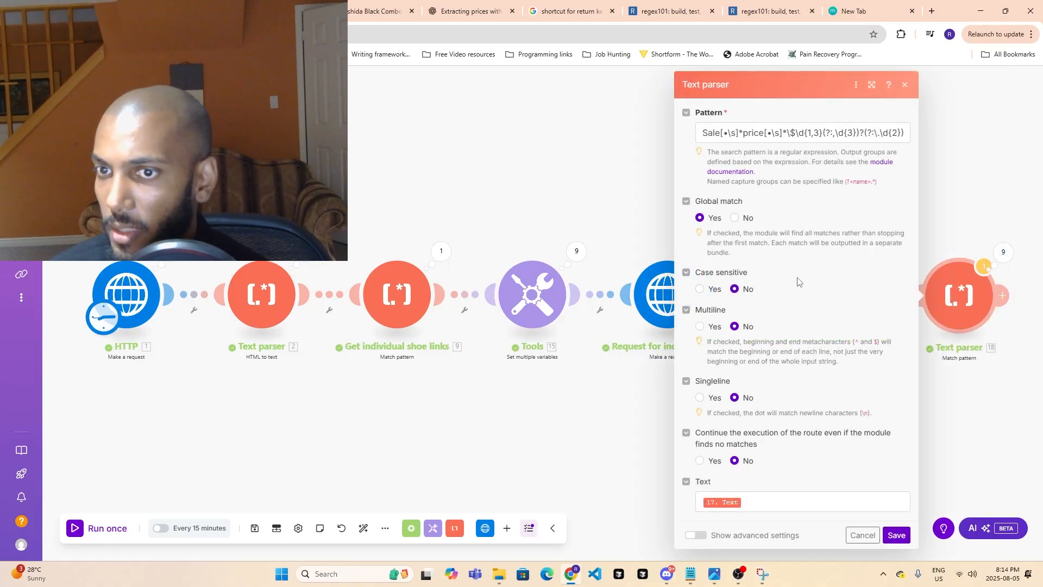
pyautogui.click(737, 575)
pyautogui.click(390, 149)
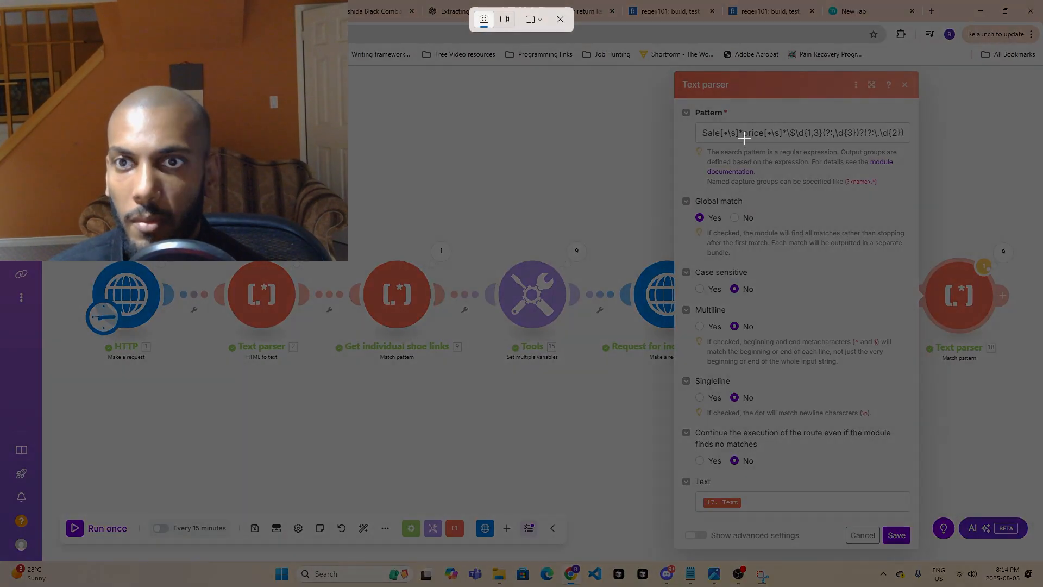
pyautogui.moveTo(677, 93); pyautogui.dragTo(995, 504)
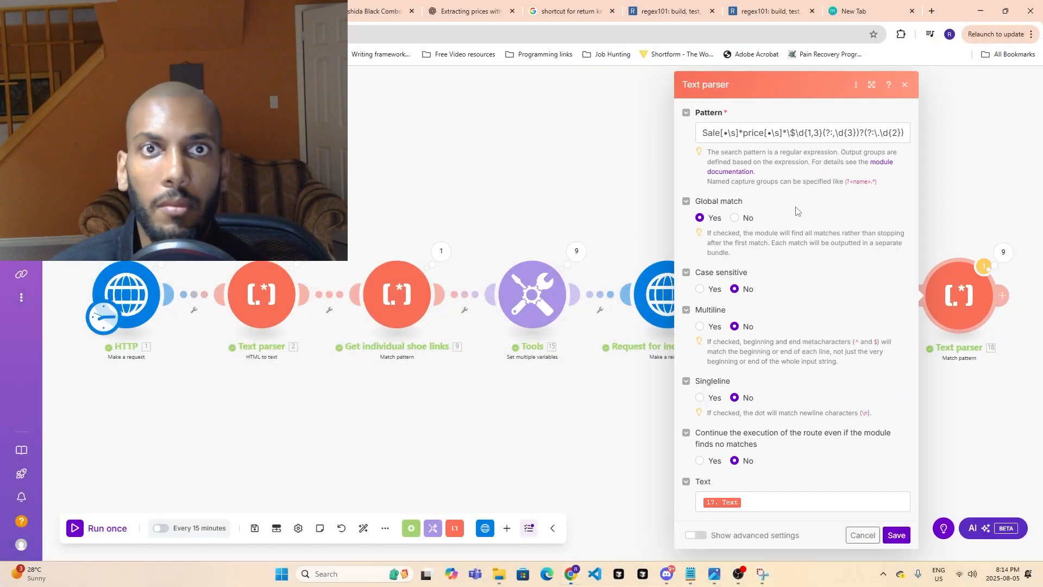
pyautogui.click(471, 11)
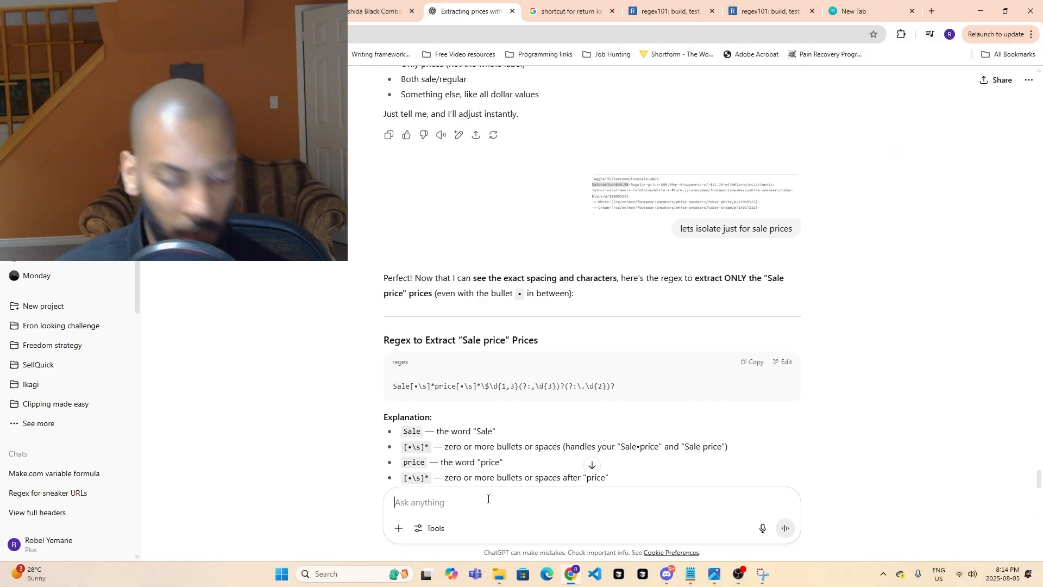
pyautogui.hotkey('ctrl', 'v')
# - Start the message under the pasted screenshot with "when I clicked global match and the option no, it gave me a blank output"
pyautogui.write('wu')
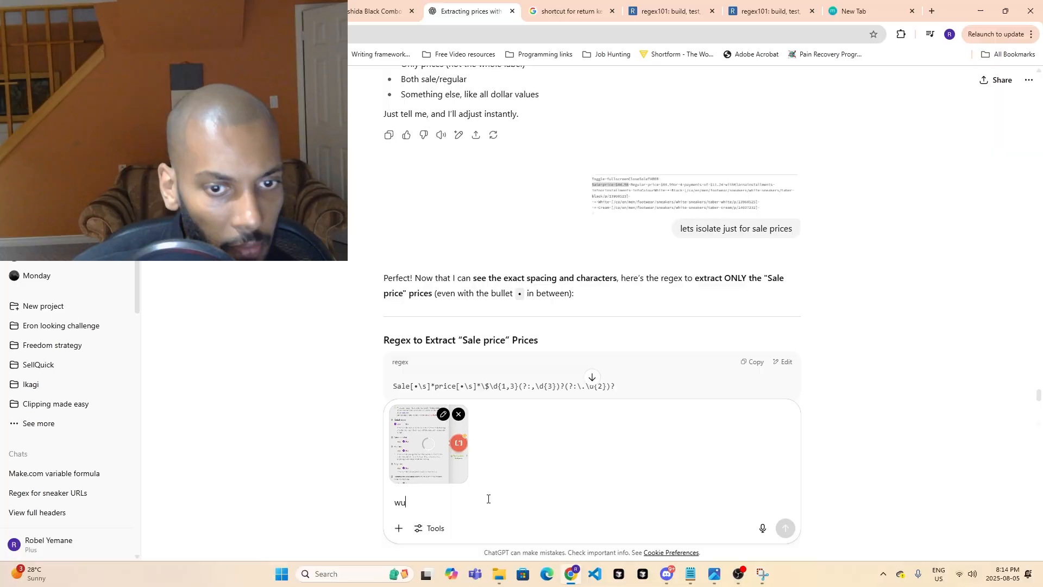
pyautogui.write('ej')
pyautogui.press('BackSpace')
pyautogui.write('hen ')
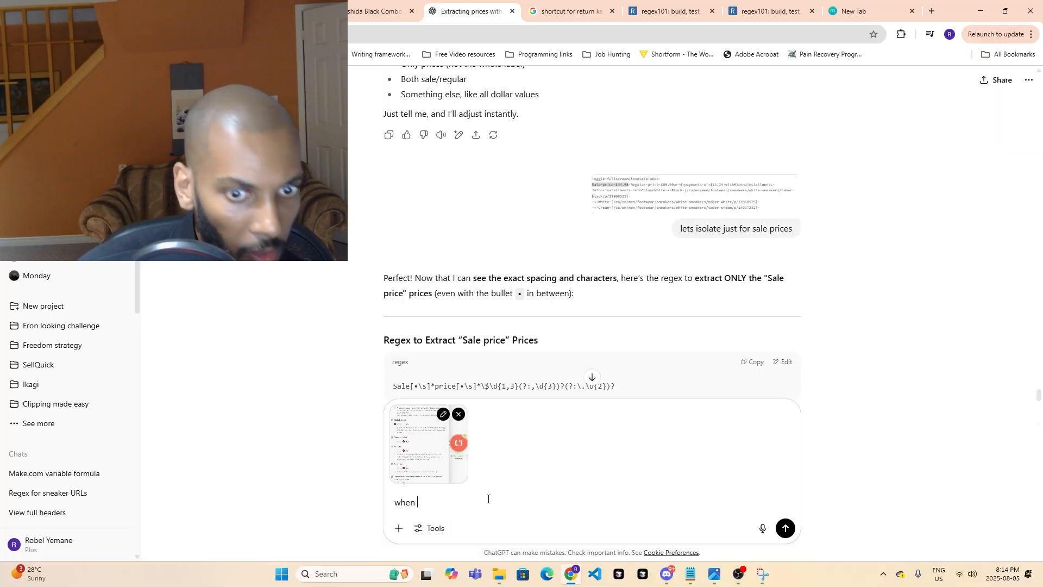
pyautogui.write('I clicked g')
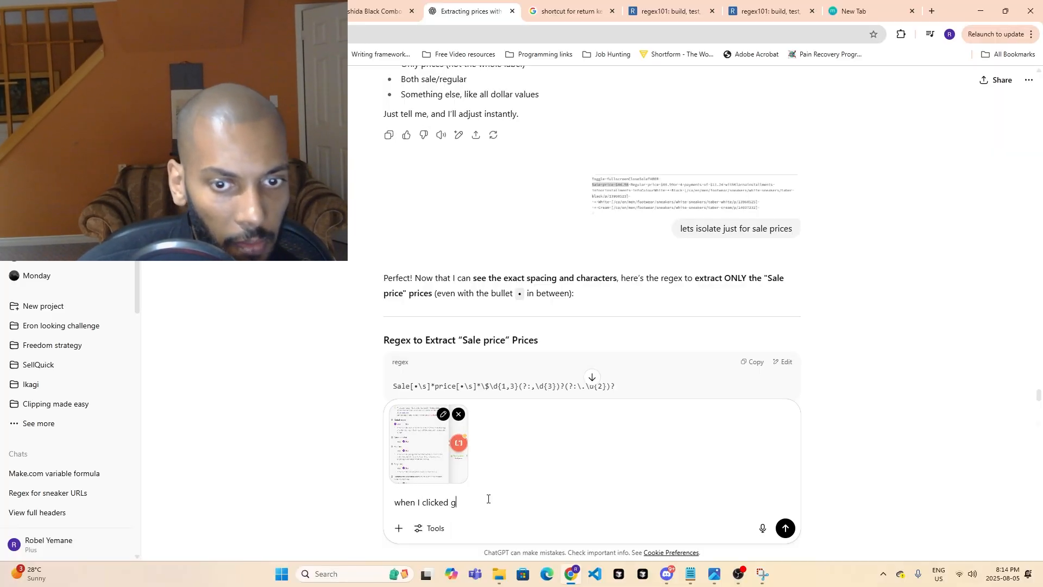
pyautogui.write('lobal ma')
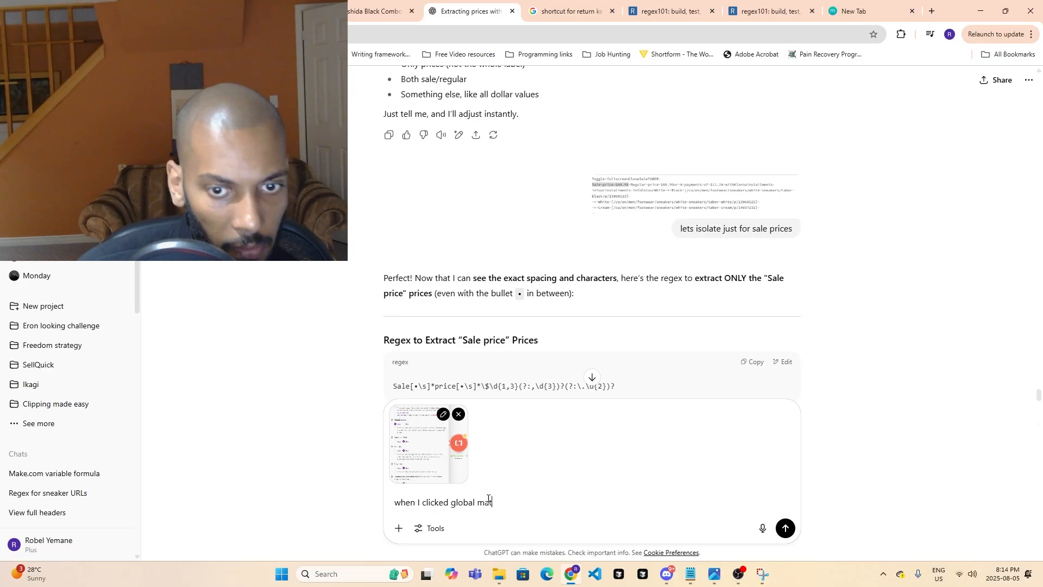
pyautogui.write('tch and the ')
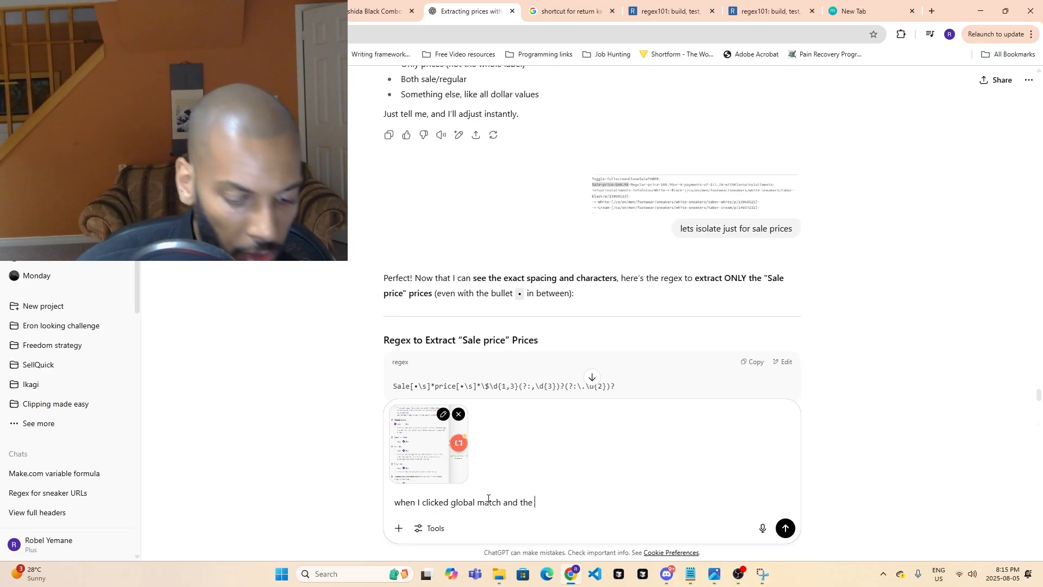
pyautogui.write('option no')
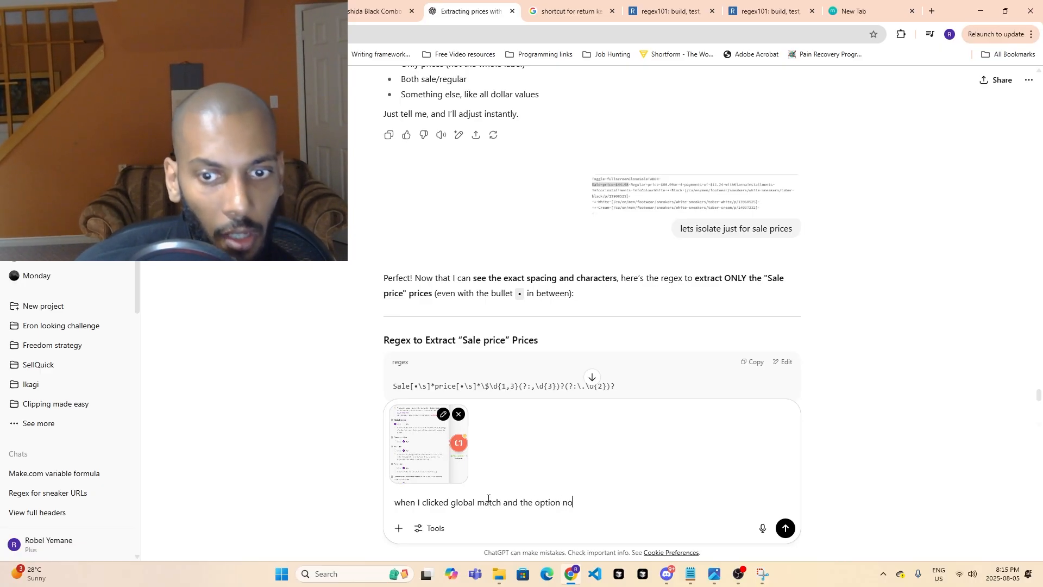
pyautogui.write(', it gave me')
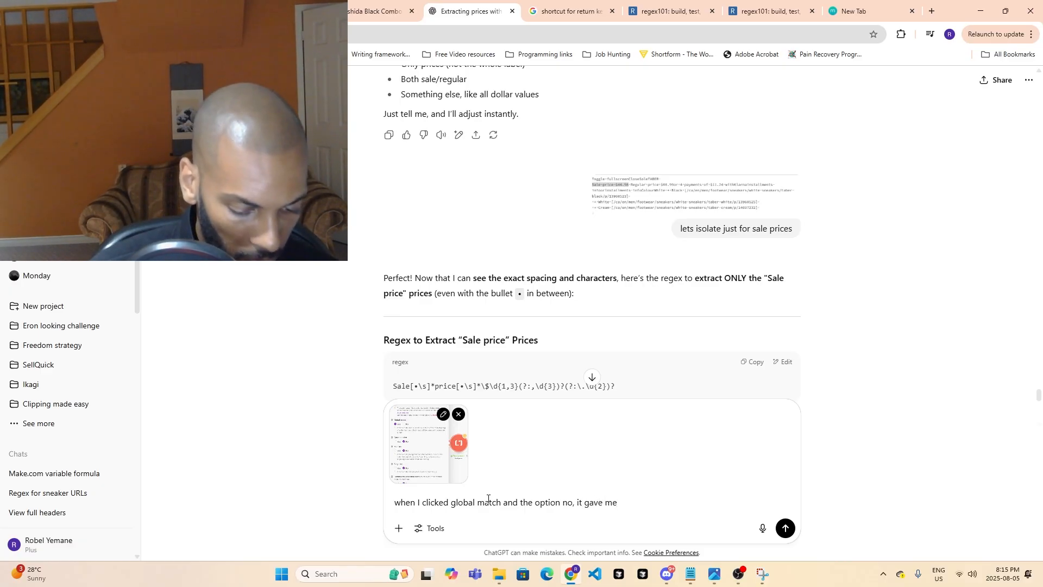
pyautogui.write(' n')
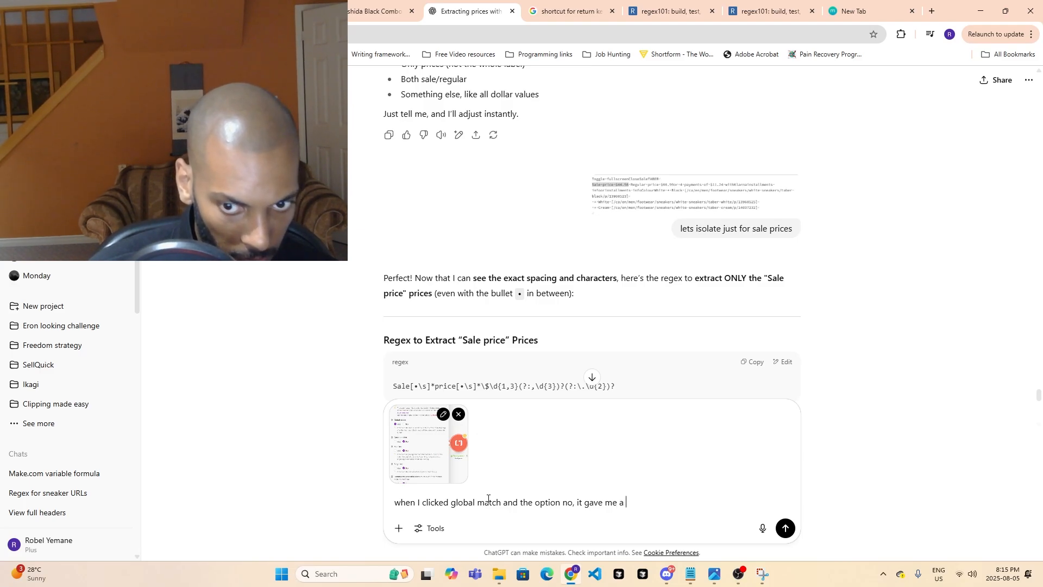
pyautogui.write(' blank ou')
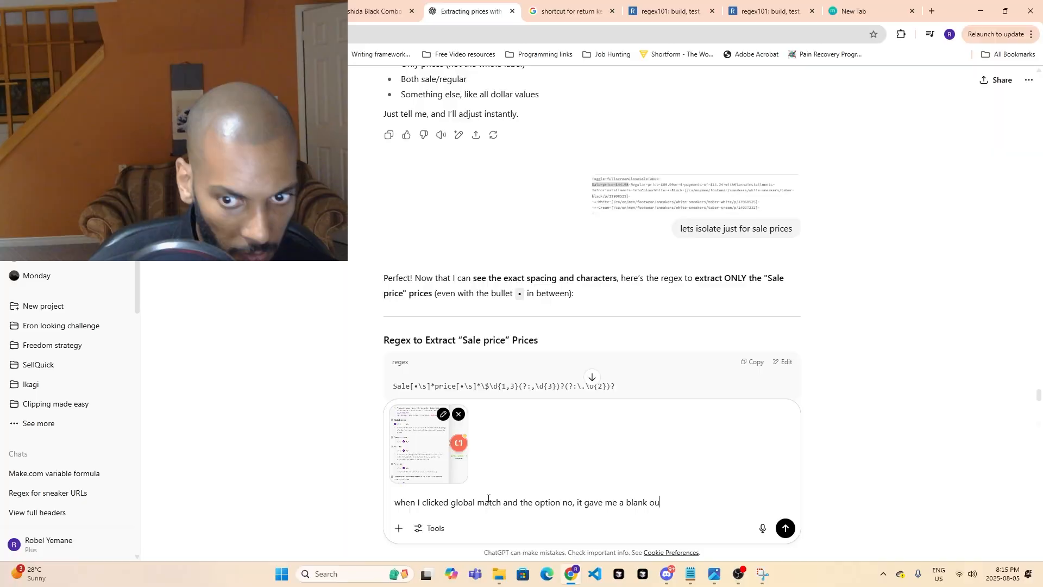
pyautogui.write('tpu')
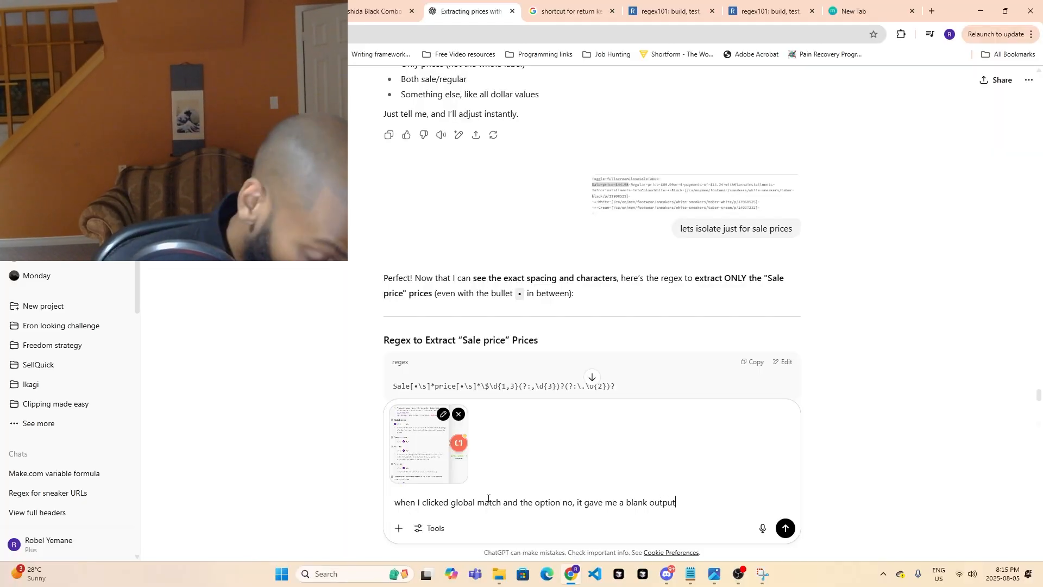
pyautogui.write('t when I c')
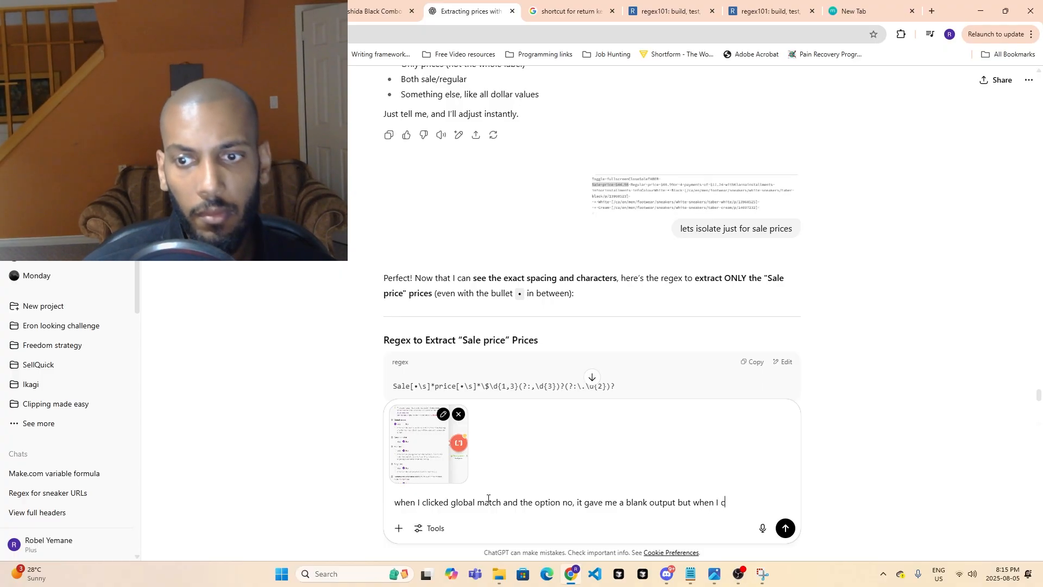
pyautogui.write('but when I clicked yes it')
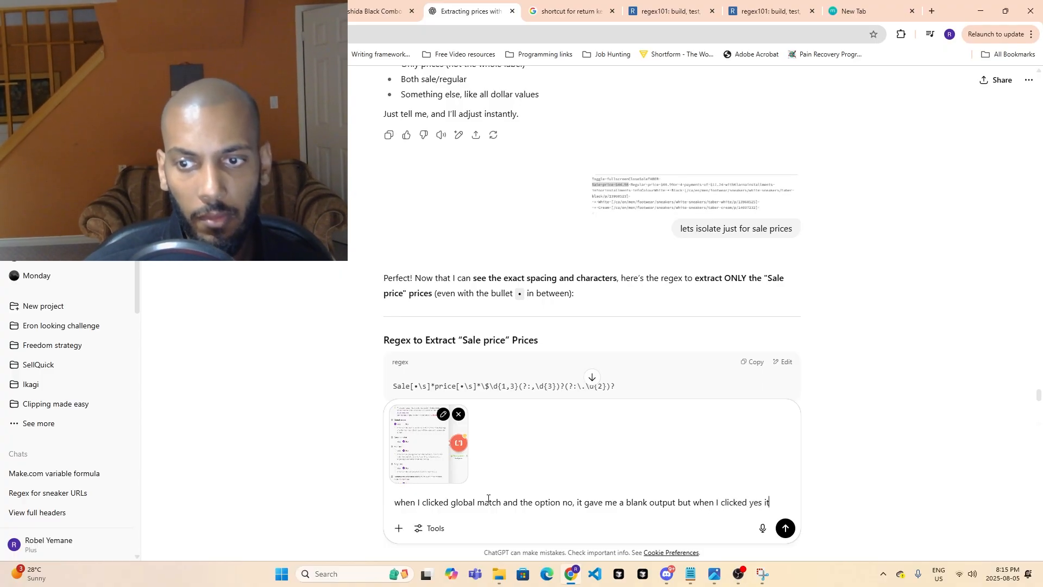
pyautogui.write(' gav em')
# - Continue the ChatGPT message with "but when I clicked yes it gave me 1 output that matched sales price"
pyautogui.press('BackSpace')
pyautogui.press('BackSpace')
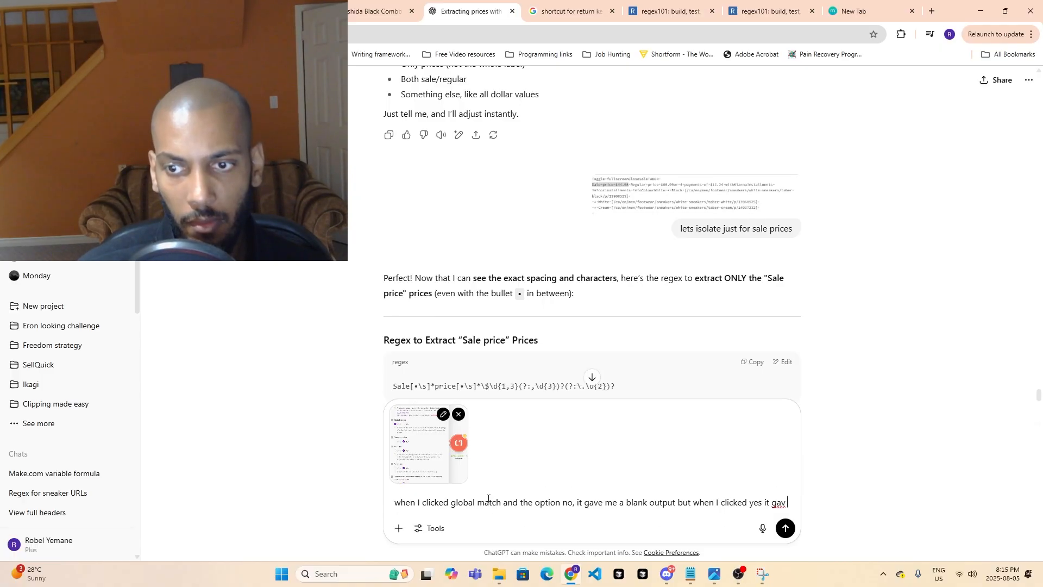
pyautogui.write('me ')
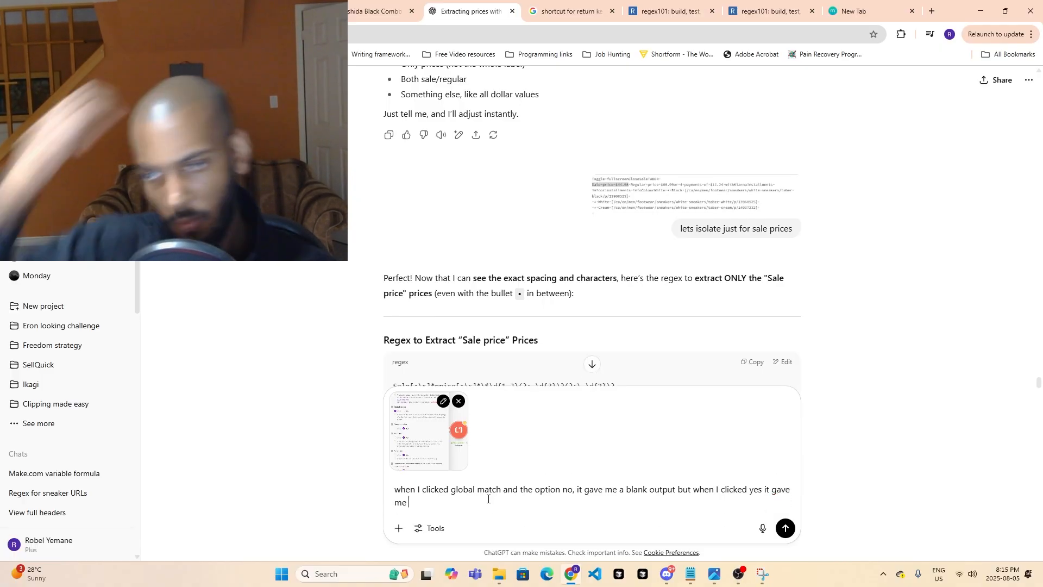
pyautogui.write('a')
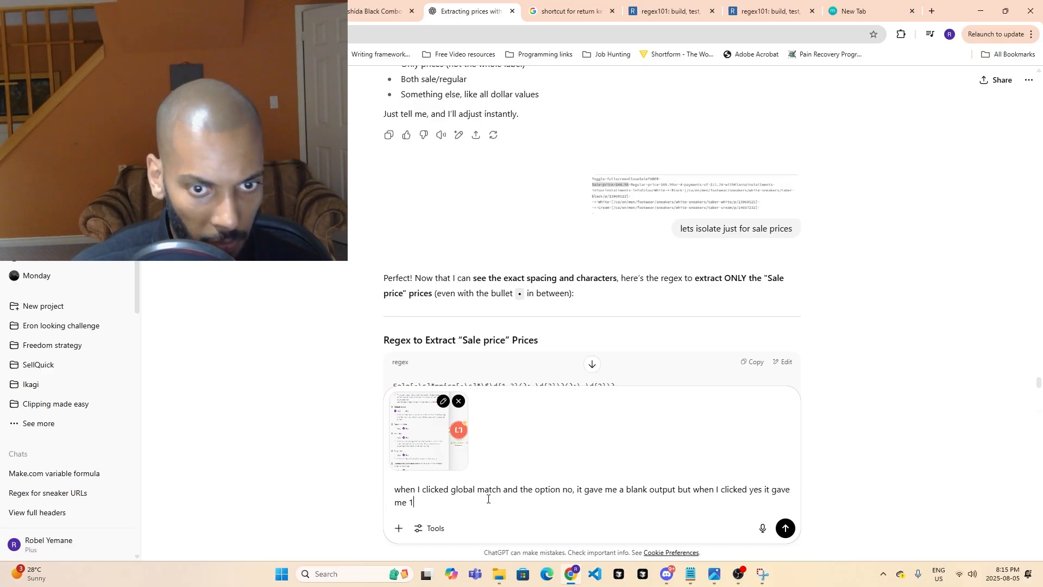
pyautogui.write('output that matched sales price fo')
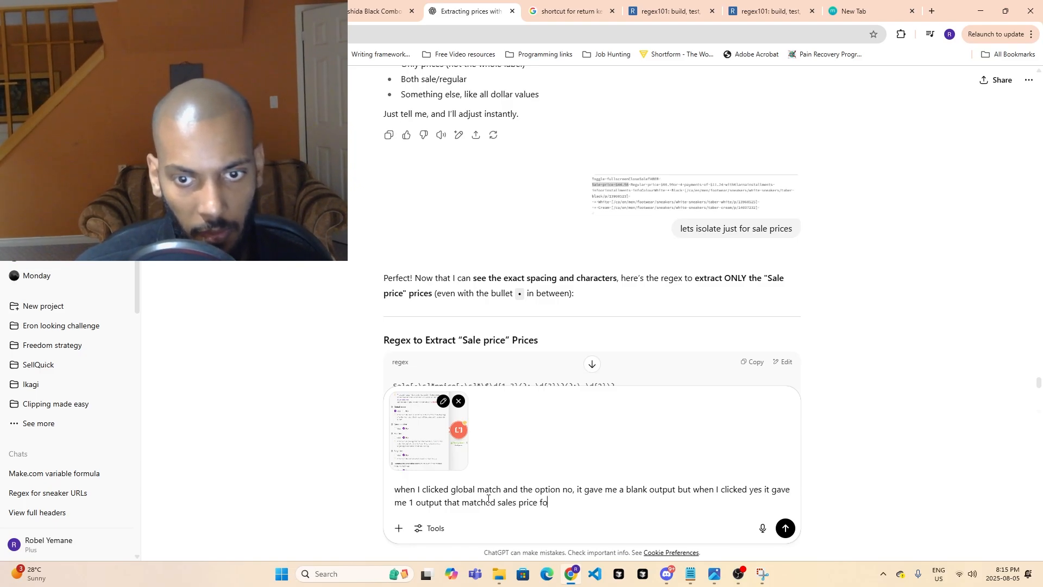
# - Add the example "for example: 'sale price 23.99$" to the message about the Global match output
pyautogui.write('r example')
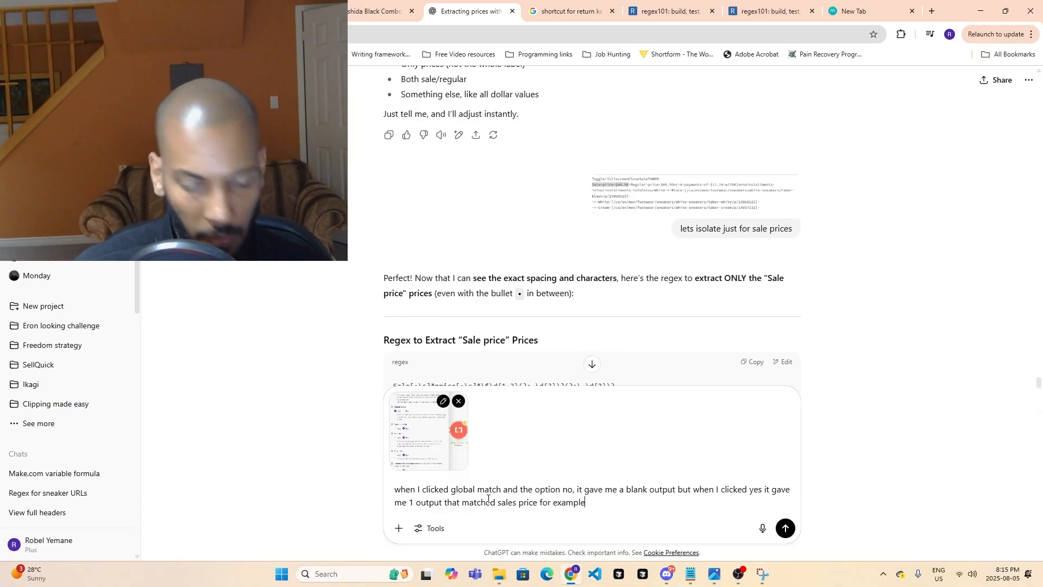
pyautogui.write(": 'sa")
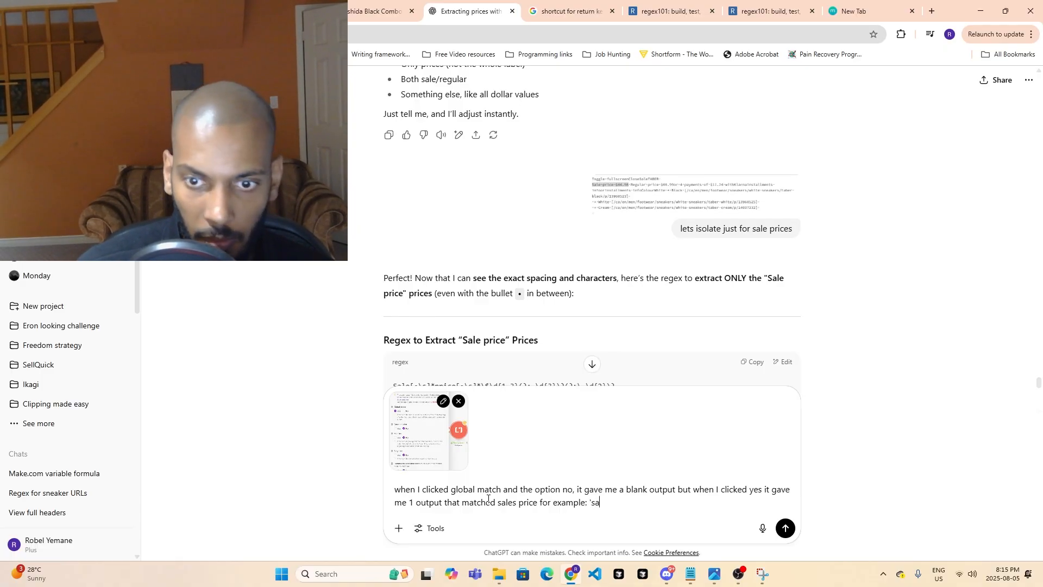
pyautogui.write('le pric')
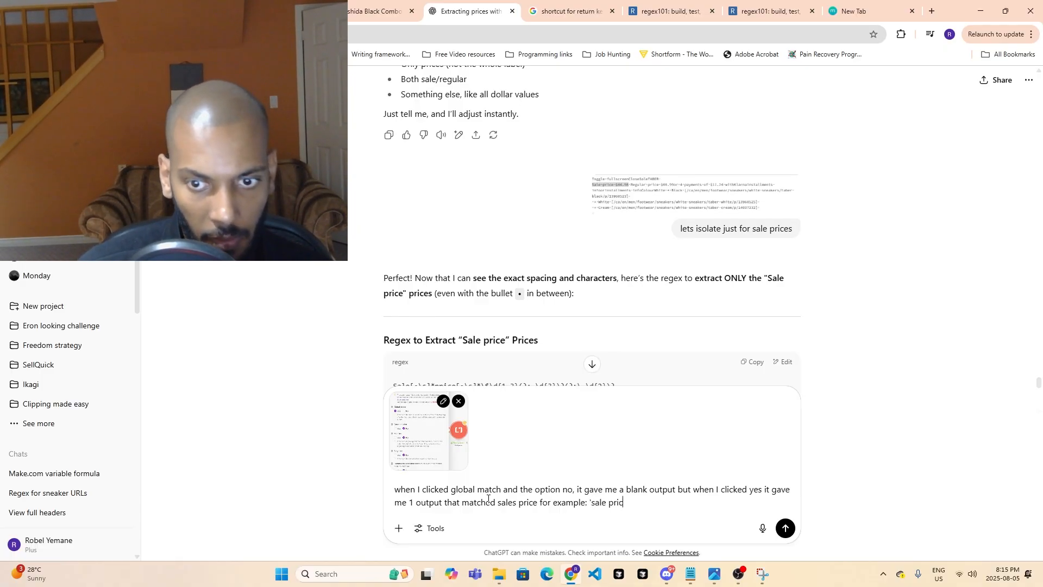
pyautogui.write('e 23')
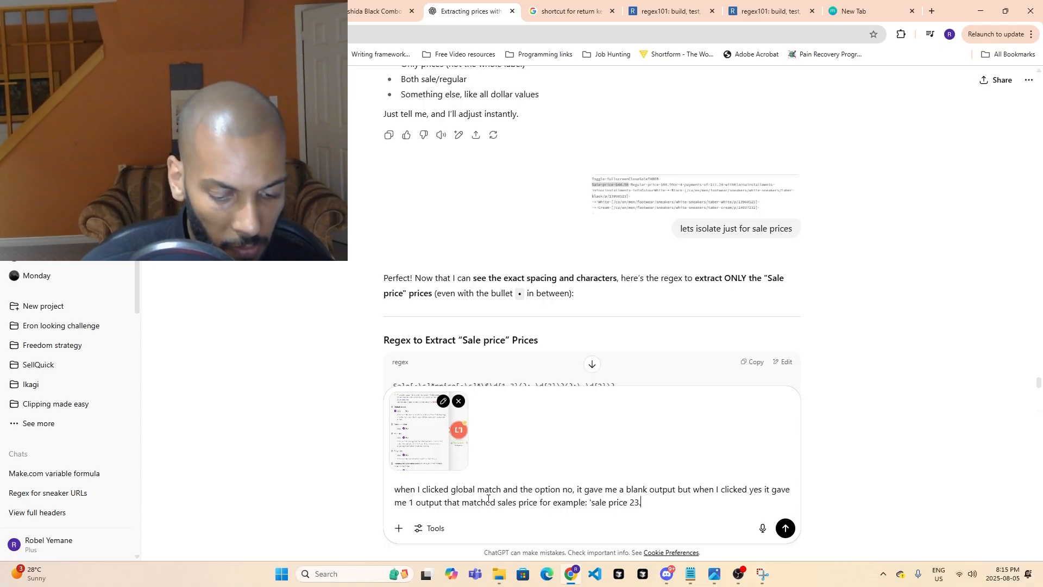
pyautogui.write('.99$')
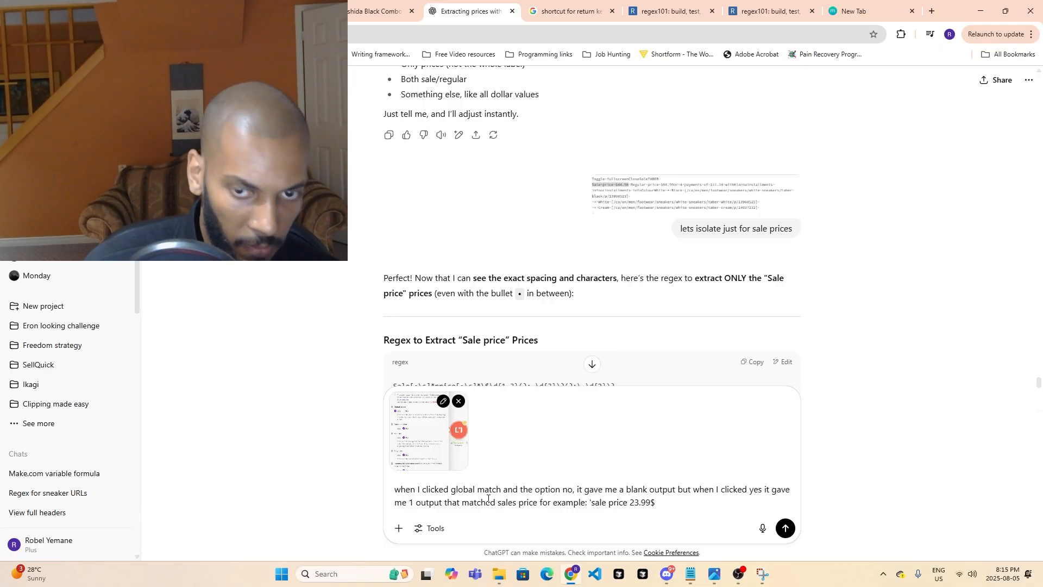
pyautogui.write('" I ')
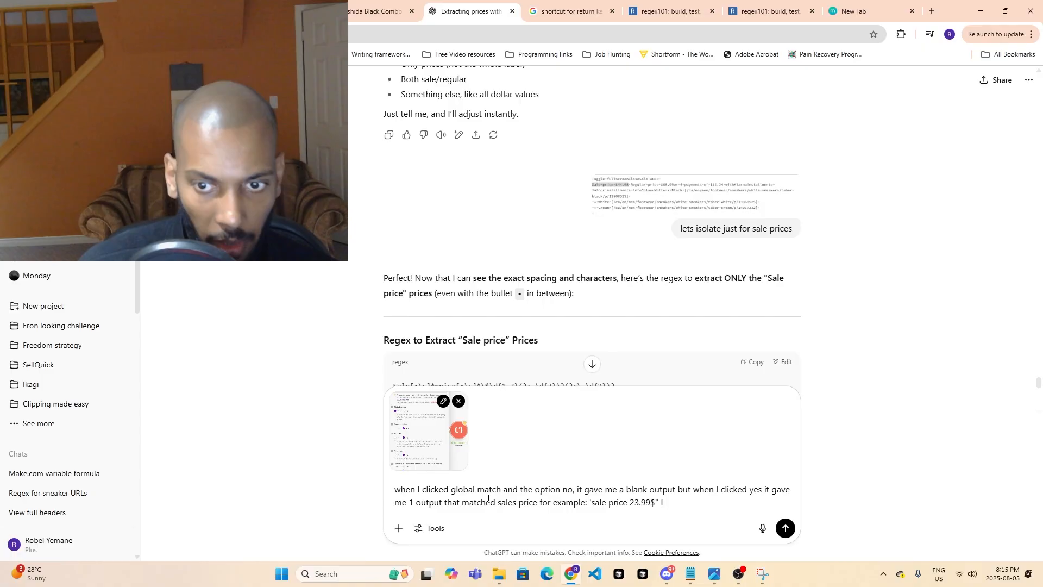
pyautogui.write('thoug')
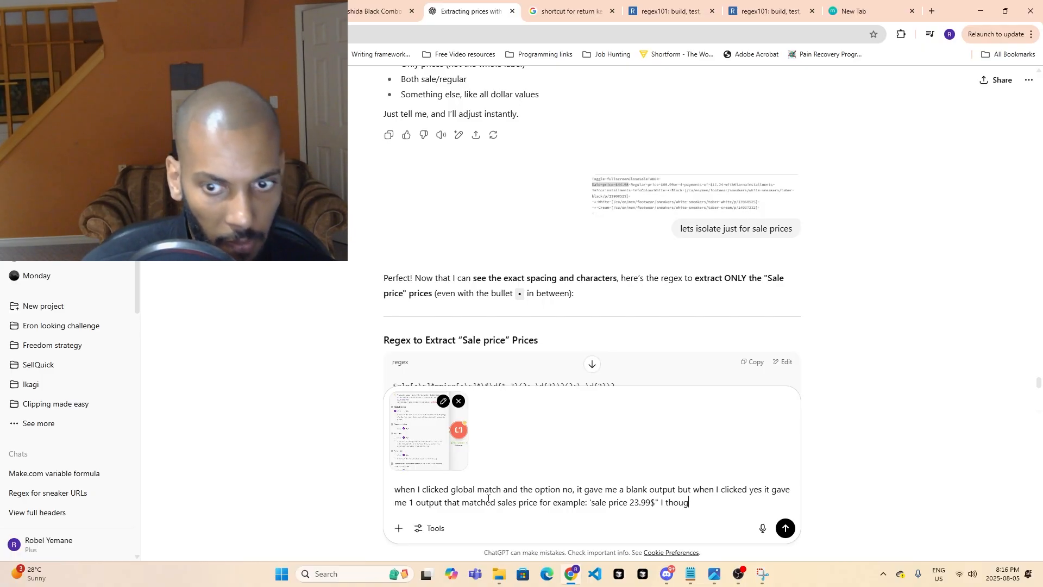
pyautogui.write('ht global ma')
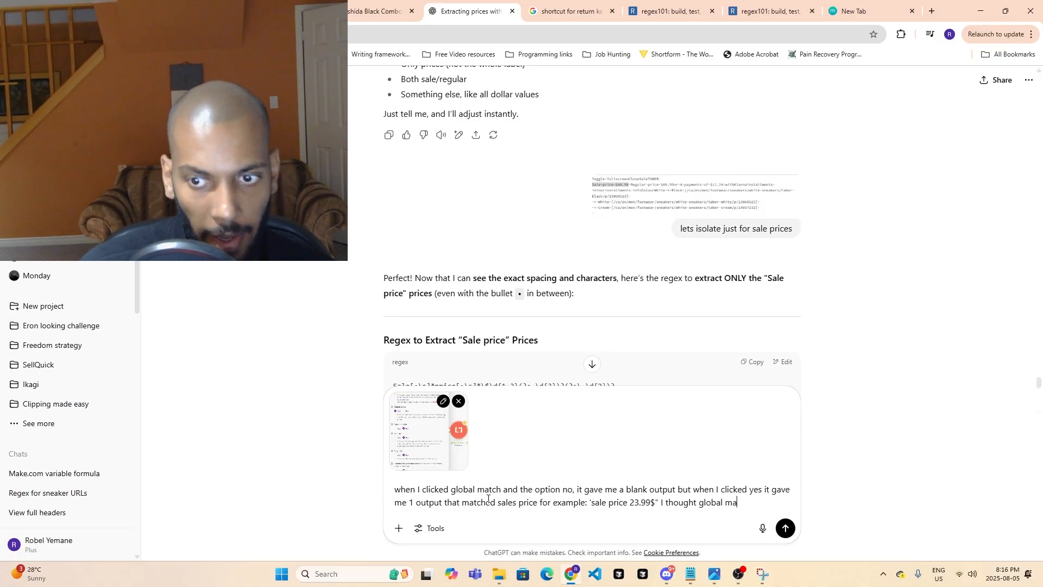
pyautogui.write('tch returns')
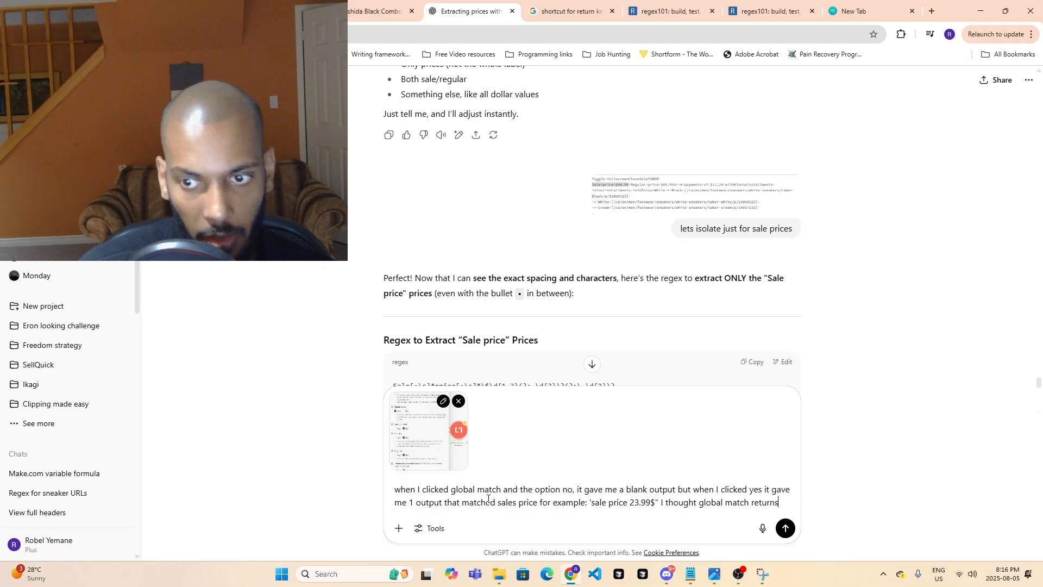
pyautogui.write(' the first o')
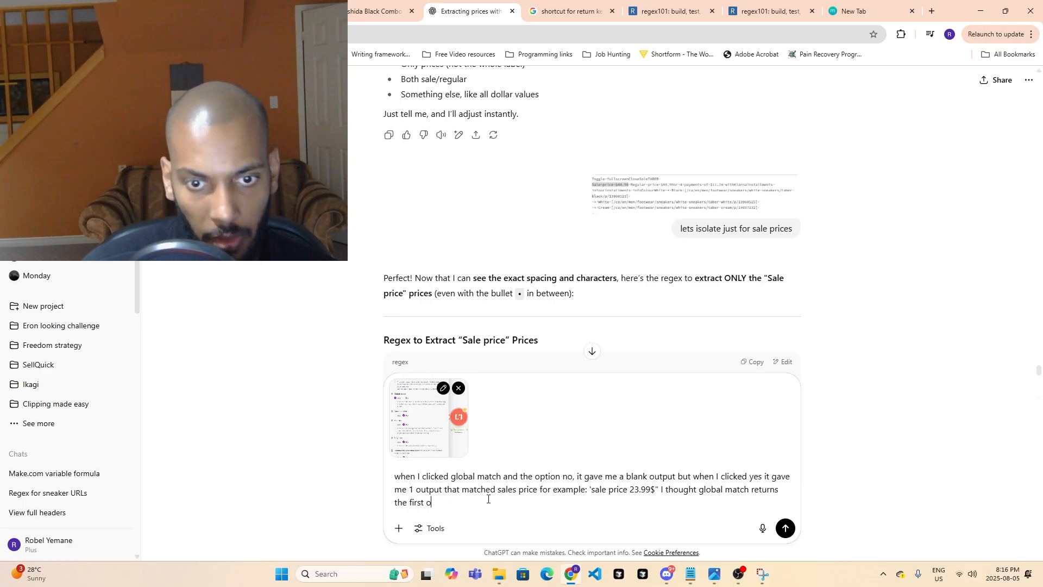
pyautogui.write('ccurence')
# - Close the quoted example, finish the message with "I thought global match returns the first occurence", and send it
pyautogui.press('Return')
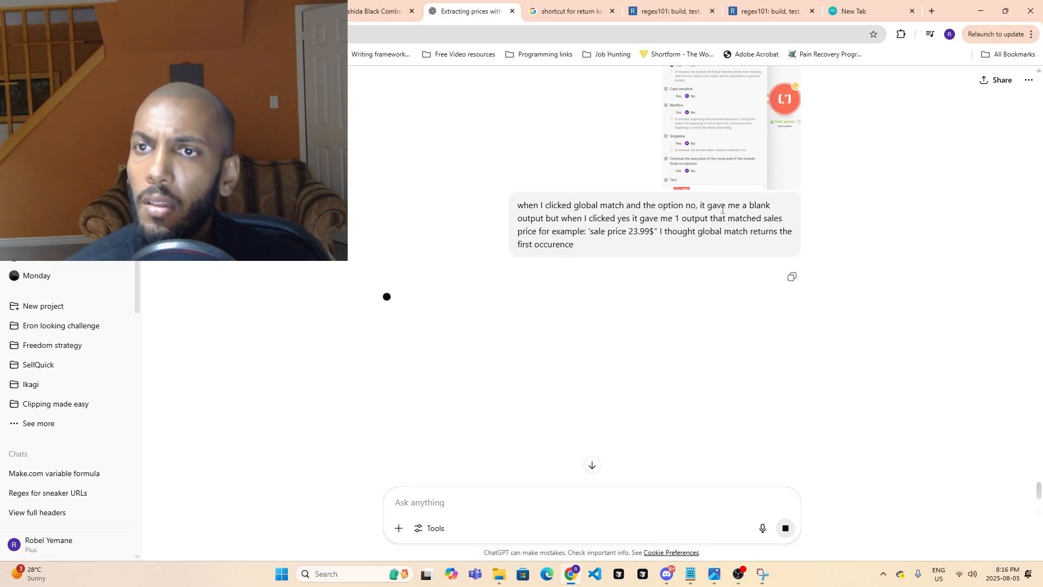
# - Review the attached module settings screenshot and read ChatGPT's explanation of how Global match on and off behave
pyautogui.click(722, 143)
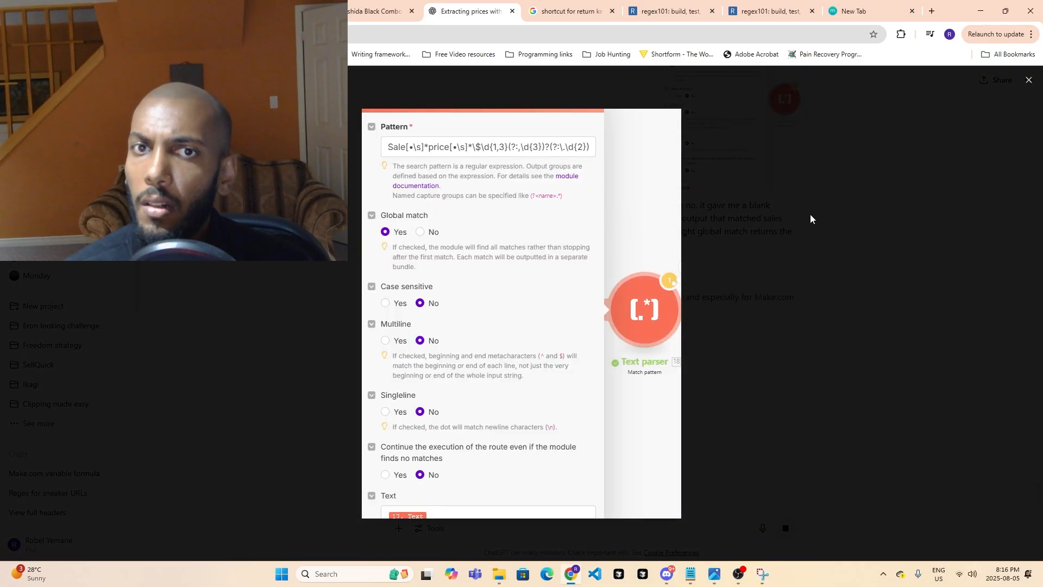
pyautogui.click(869, 211)
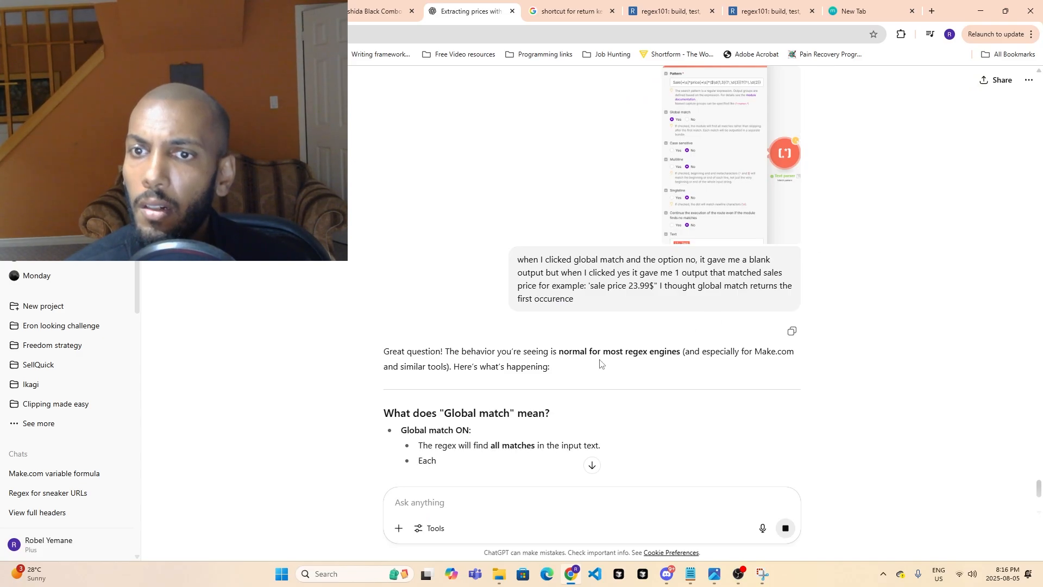
pyautogui.scroll(-1, 606, 390)
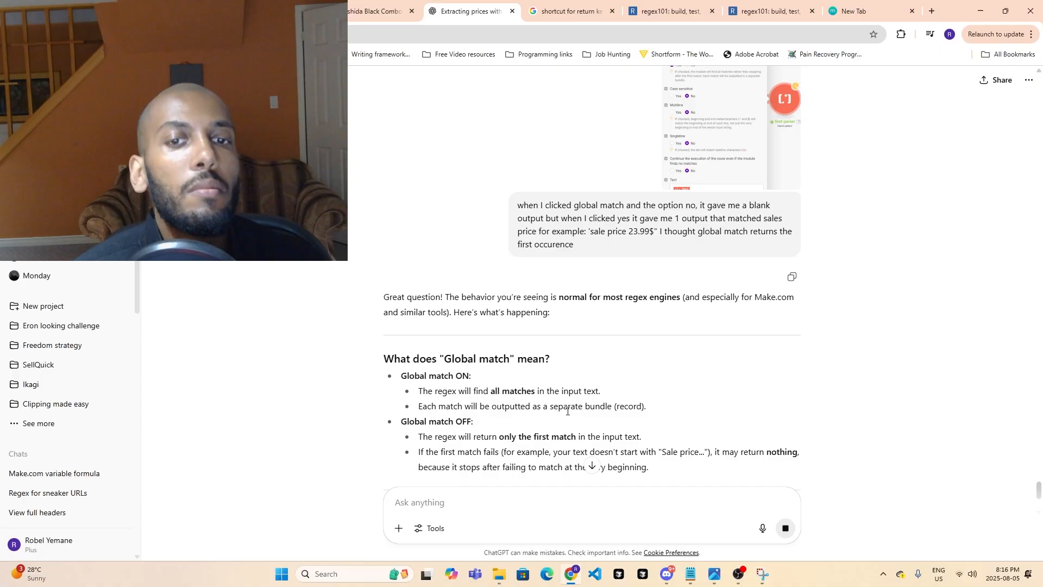
pyautogui.scroll(-1, 592, 404)
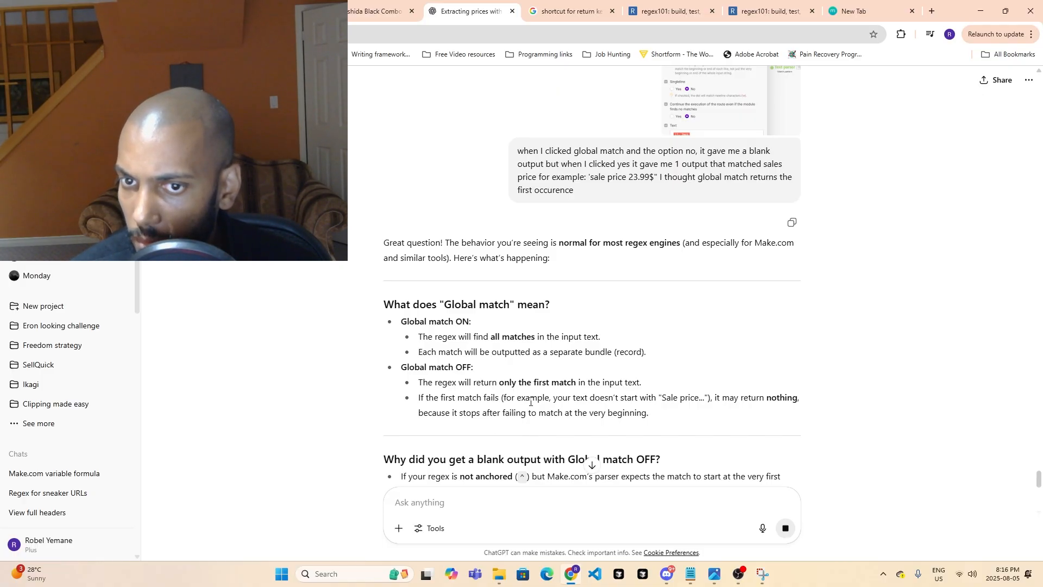
pyautogui.scroll(-2, 564, 391)
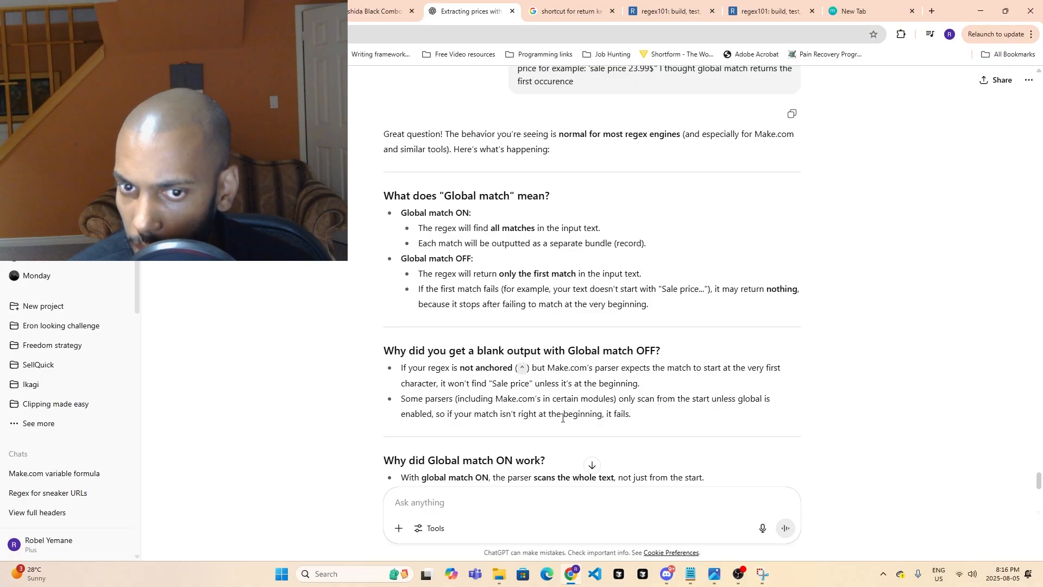
pyautogui.scroll(-2, 615, 415)
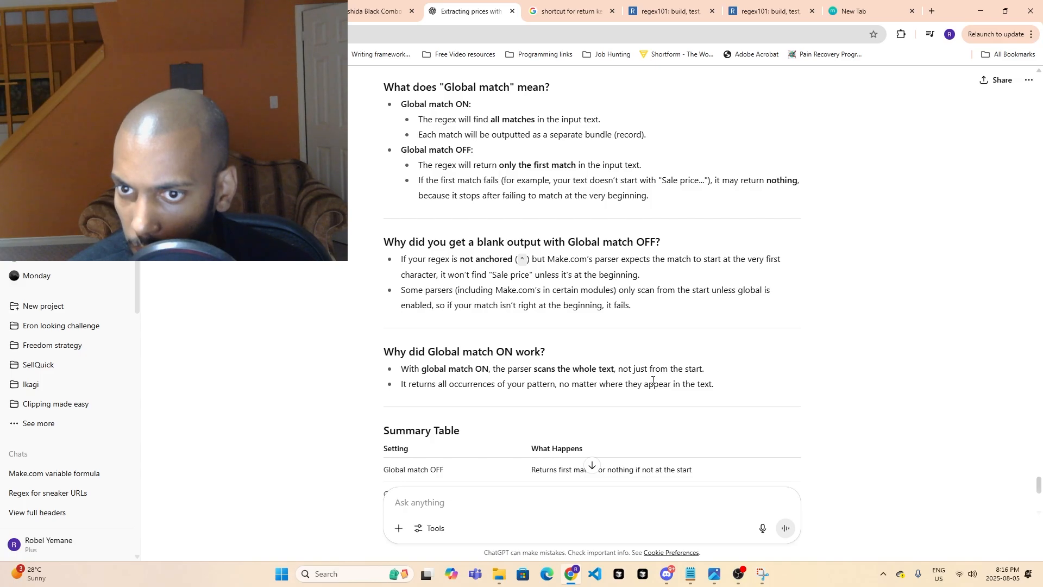
pyautogui.moveTo(506, 370); pyautogui.dragTo(646, 371)
pyautogui.scroll(-2, 602, 403)
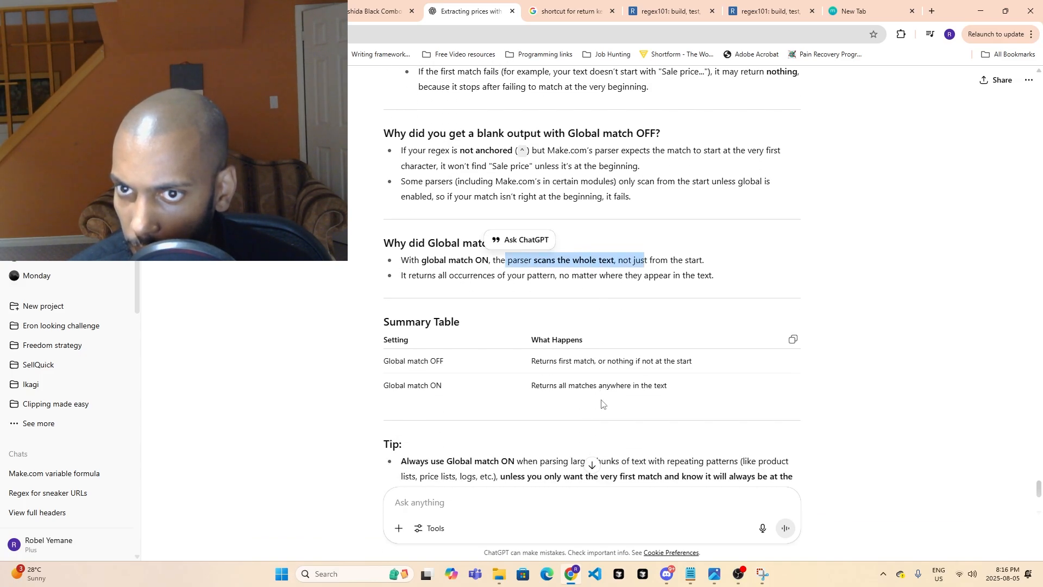
pyautogui.scroll(-2, 599, 401)
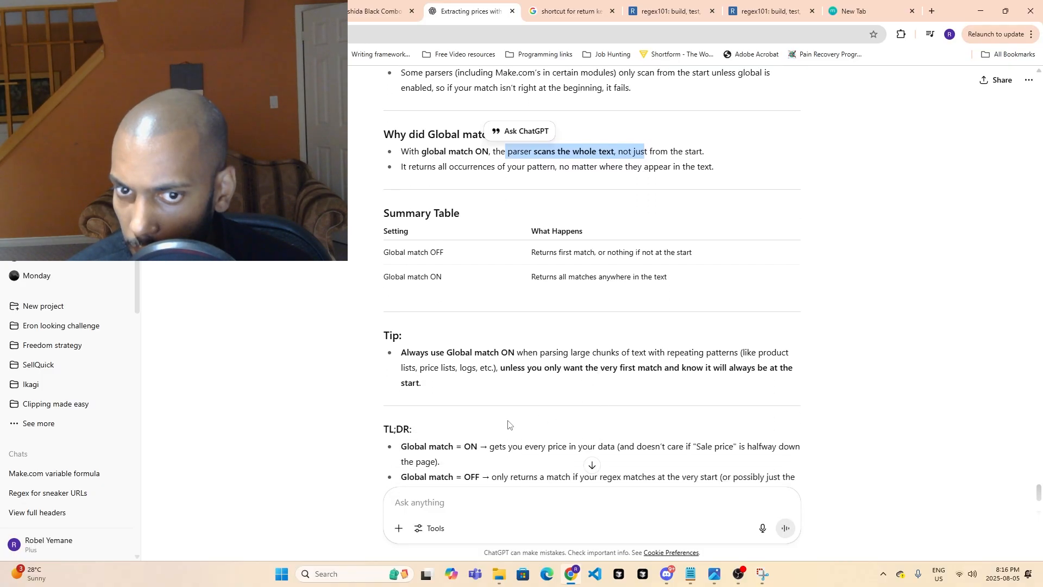
# - Ask ChatGPT "what if i want to scan the whole text and just find the first occurence?"
pyautogui.click(420, 505)
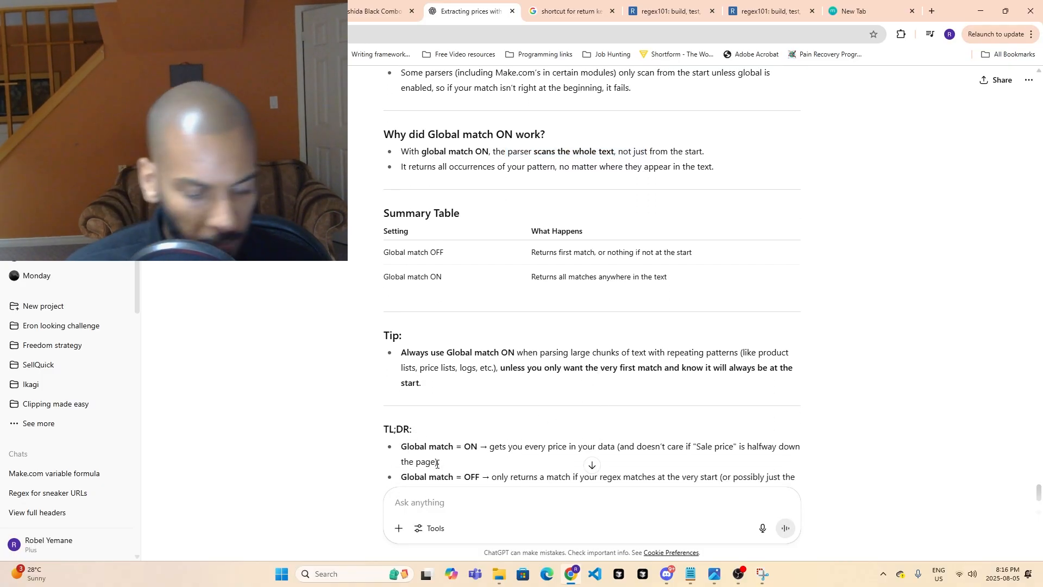
pyautogui.write('what if i want to scan th')
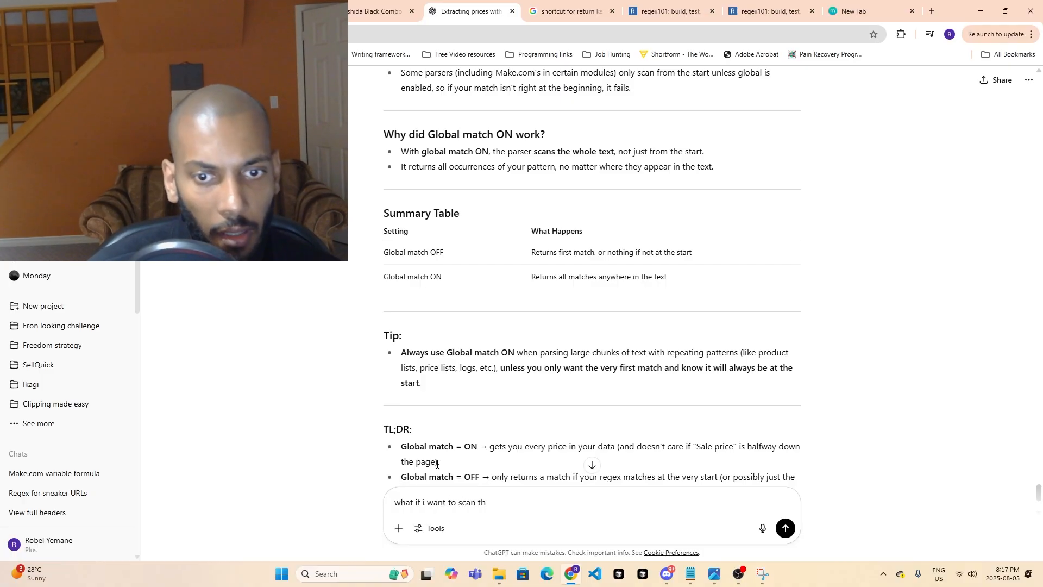
pyautogui.write('e whole')
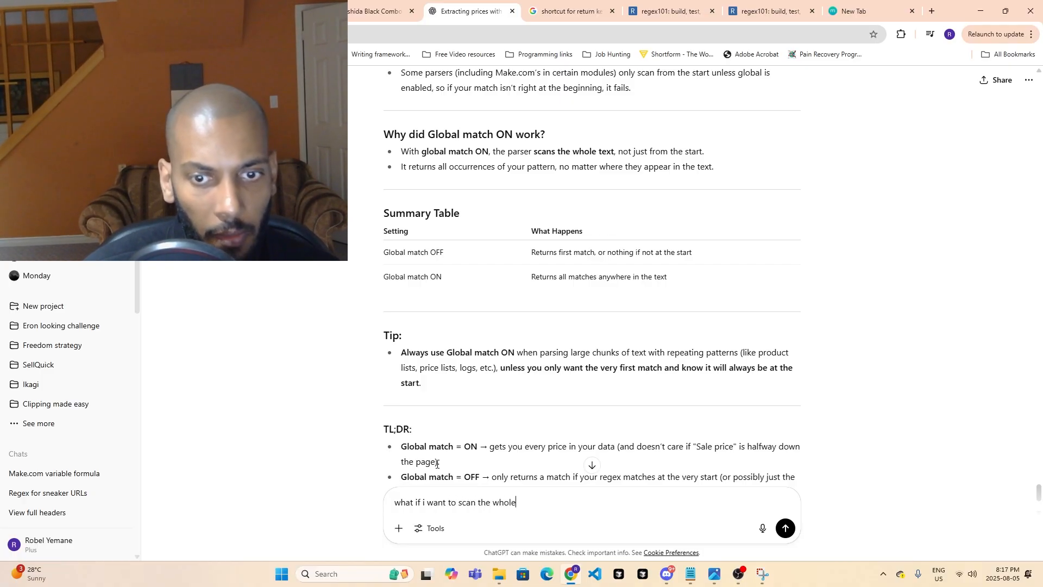
pyautogui.write(' text and j')
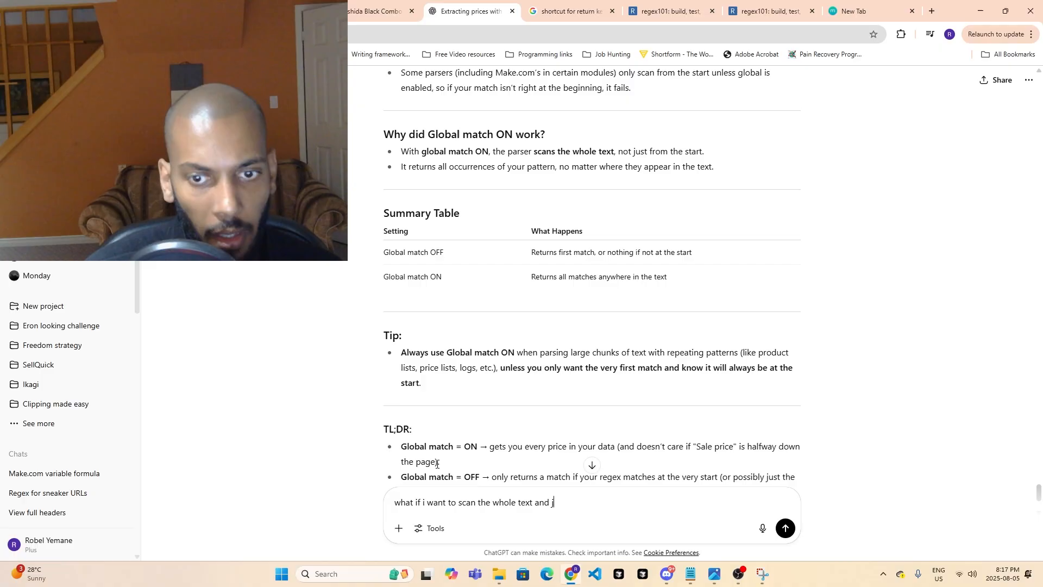
pyautogui.write('ust find the ')
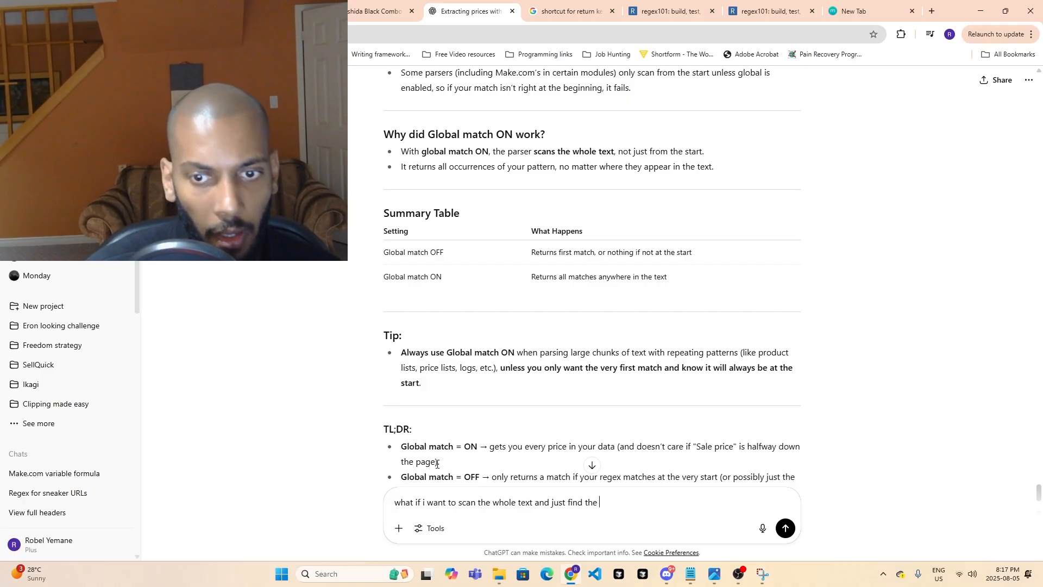
pyautogui.write('first occure')
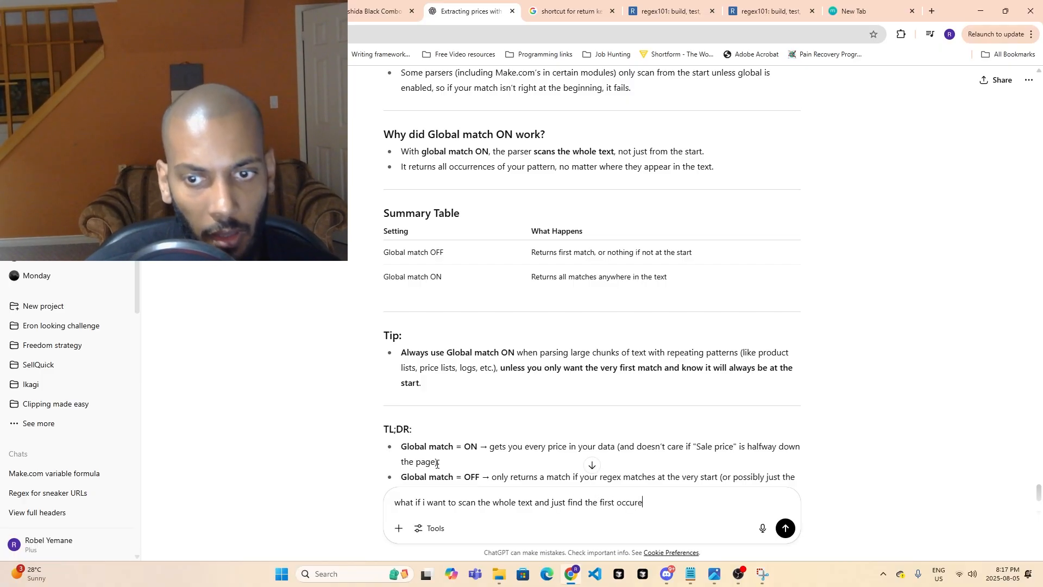
pyautogui.write('nce?')
pyautogui.press('Return')
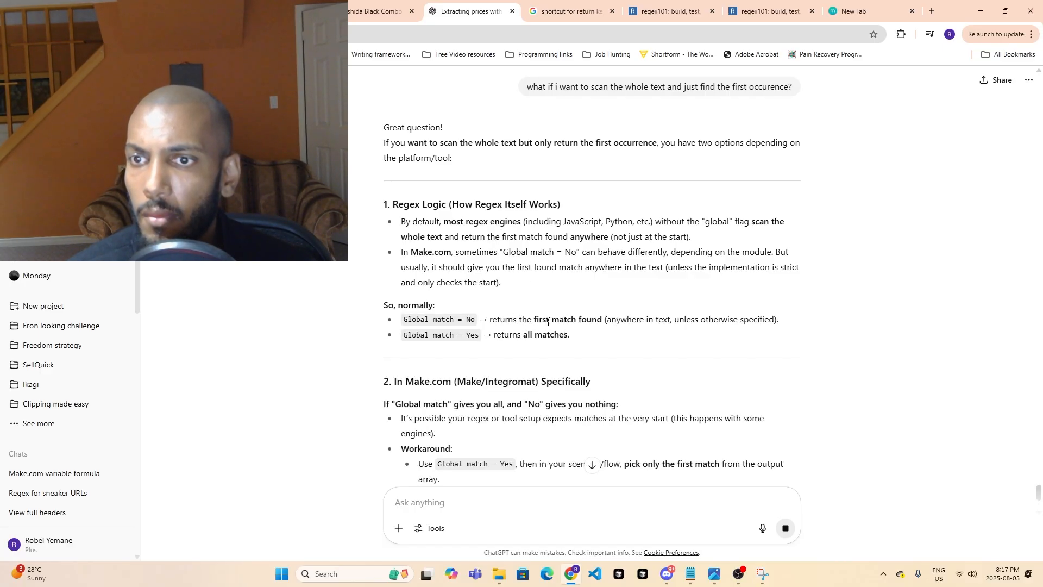
# - Read ChatGPT's answer on returning only the first occurrence, including the Make.com workaround and the regex tweaks
pyautogui.scroll(-2, 565, 331)
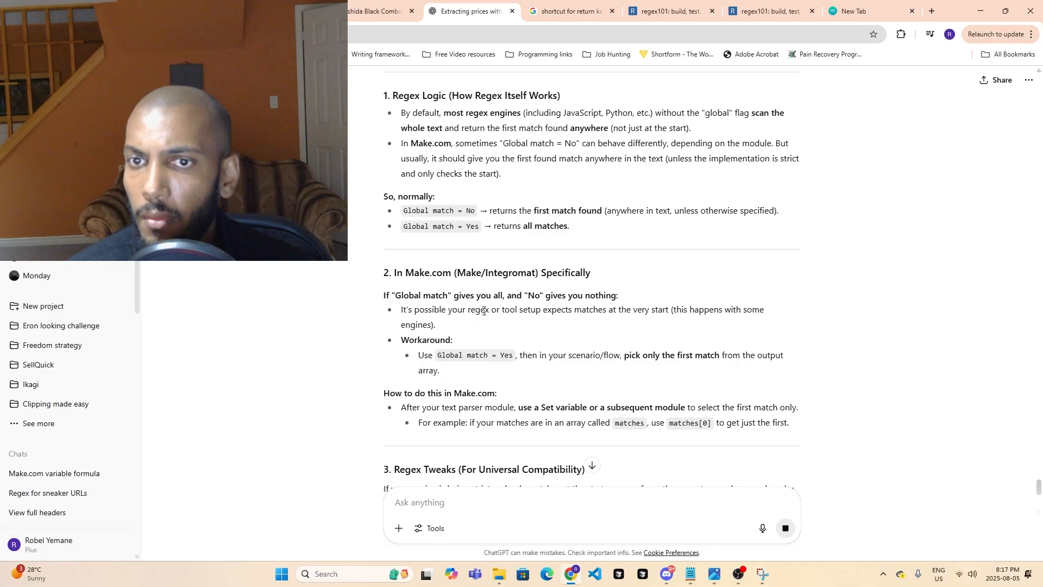
pyautogui.moveTo(483, 311); pyautogui.dragTo(512, 310)
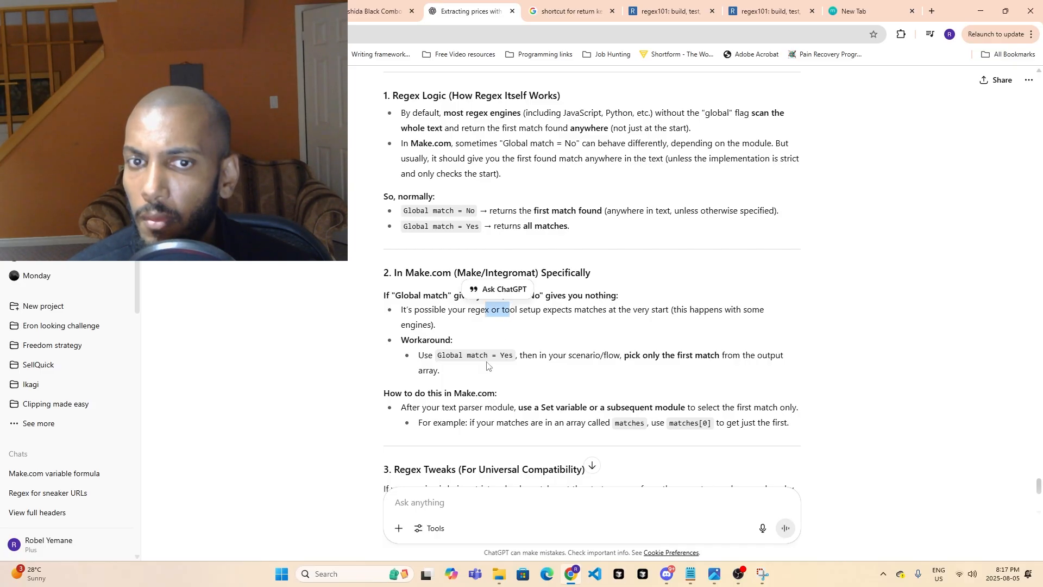
pyautogui.click(498, 337)
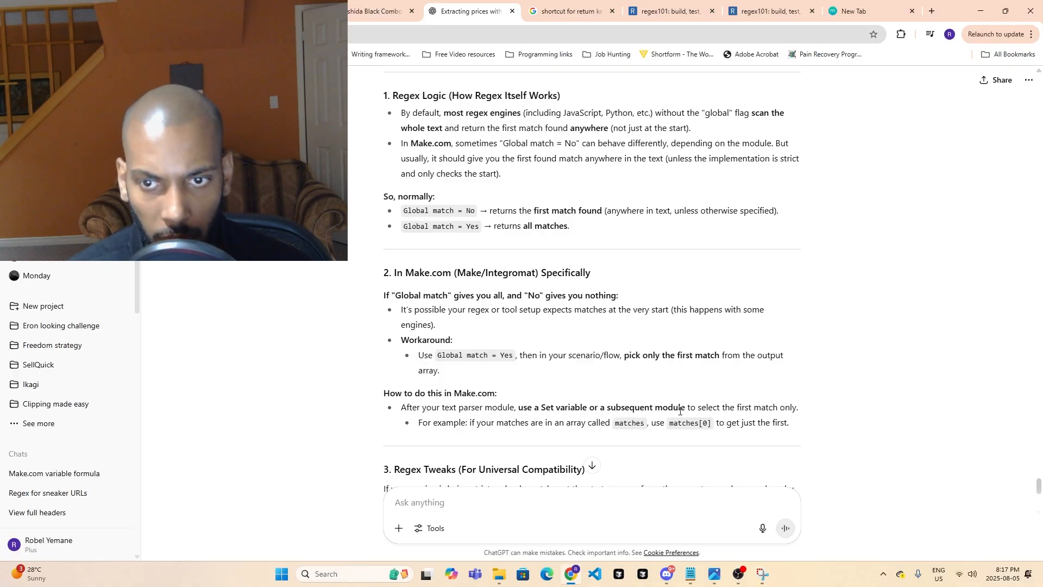
pyautogui.scroll(-2, 713, 407)
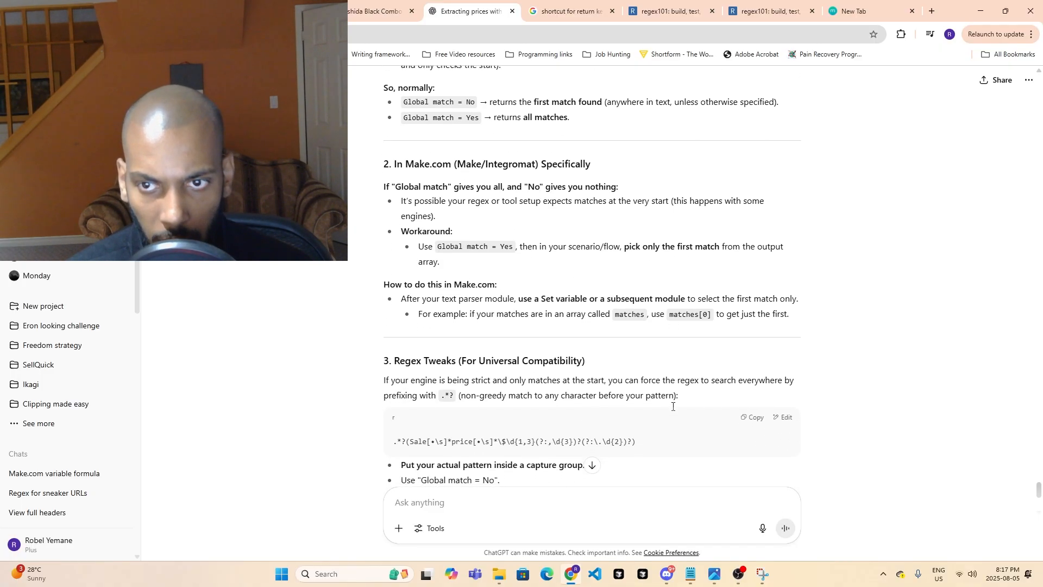
pyautogui.scroll(-2, 672, 411)
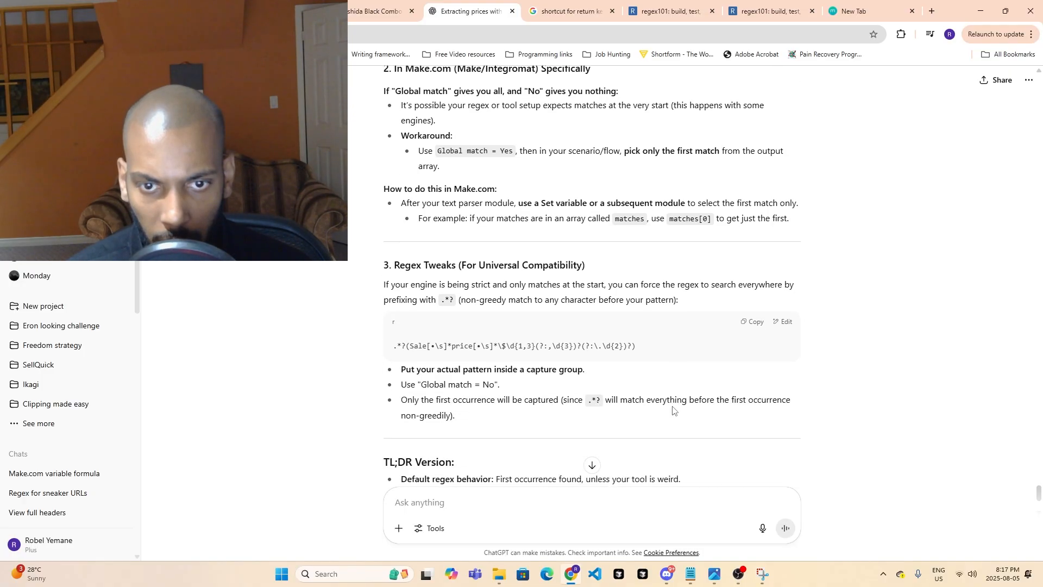
# - Return to the Make.com scenario and save the sale price Text parser settings with Global match set to Yes
pyautogui.click(383, 5)
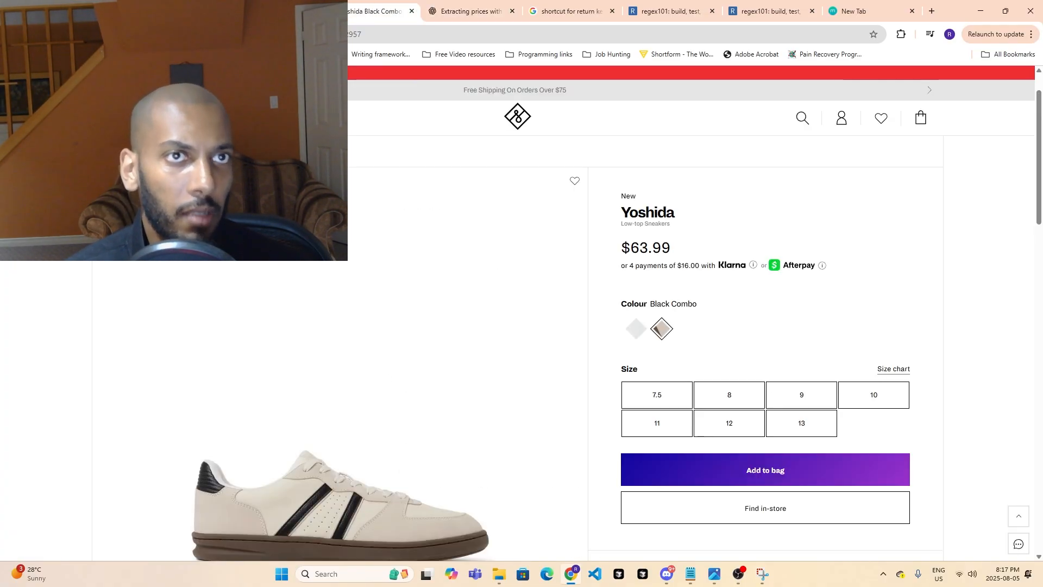
pyautogui.click(280, 7)
pyautogui.click(180, 7)
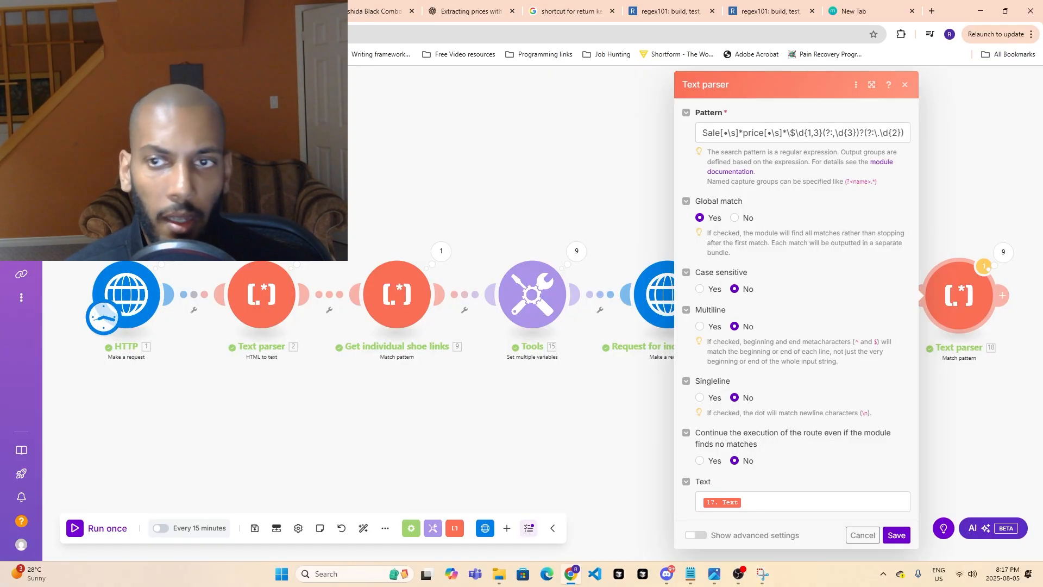
pyautogui.click(896, 536)
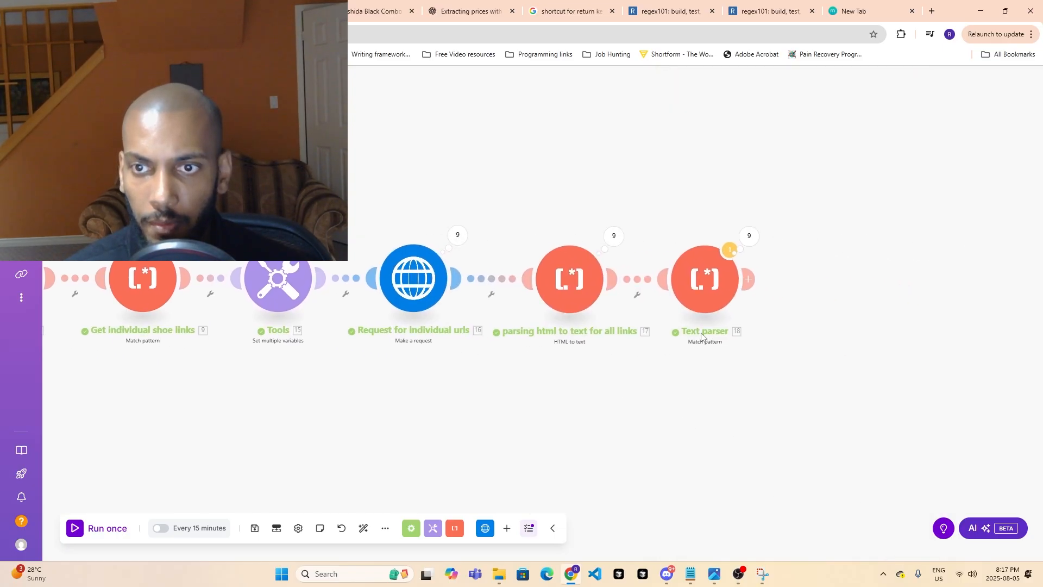
# - Inspect the output bundles of operations 7, 8 and 9 in the last Text parser module's run results
pyautogui.click(700, 293)
pyautogui.click(708, 208)
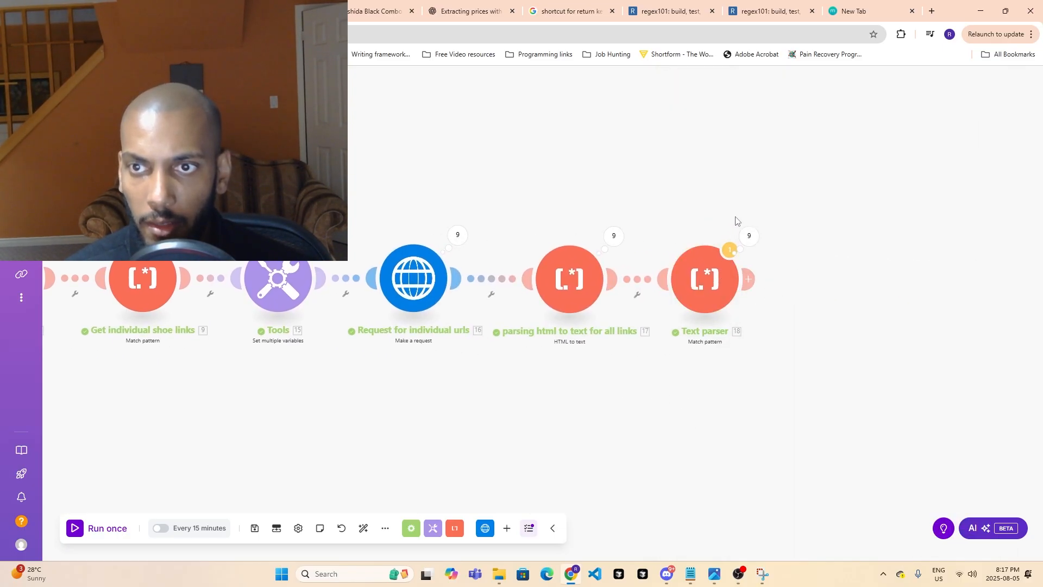
pyautogui.click(751, 231)
pyautogui.click(840, 305)
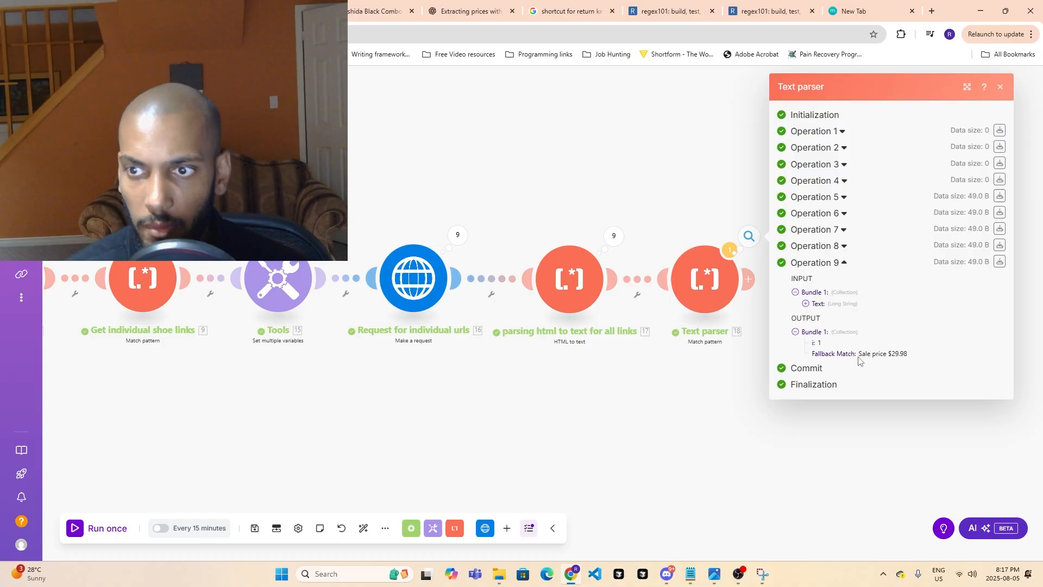
pyautogui.click(842, 247)
pyautogui.click(840, 229)
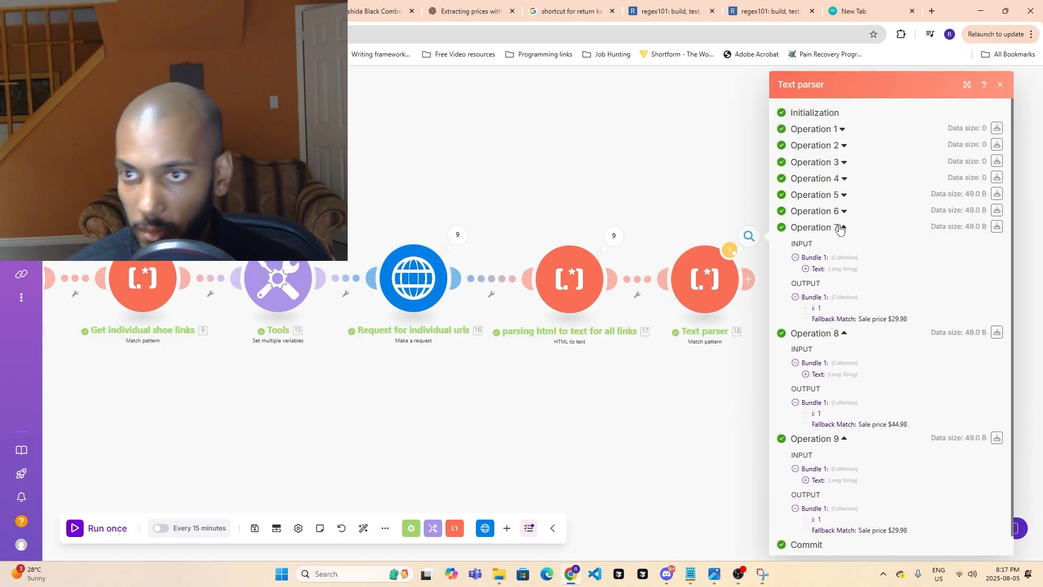
pyautogui.click(690, 426)
pyautogui.click(757, 245)
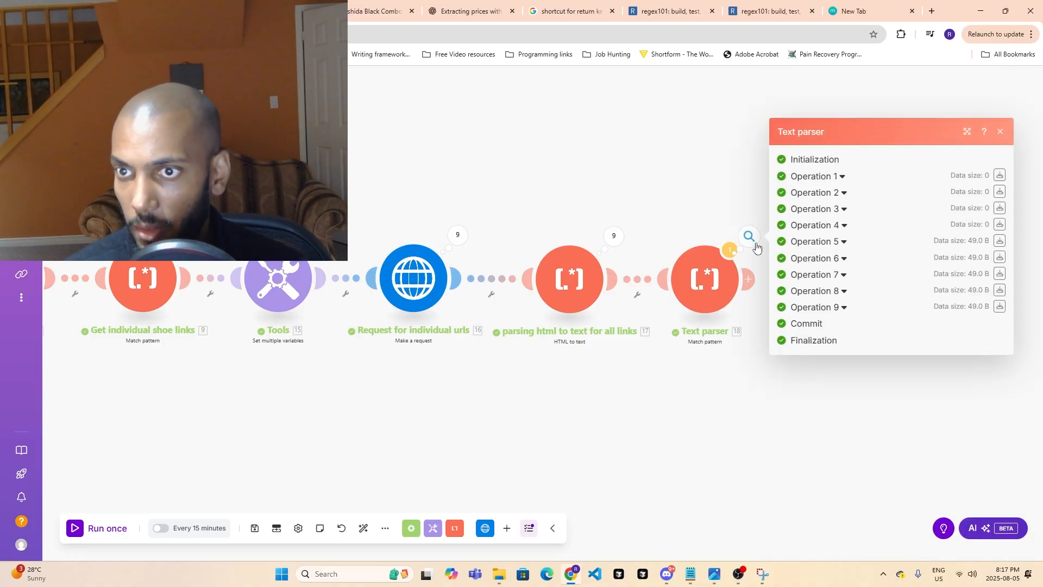
pyautogui.click(711, 373)
# - Rename the last Text parser module to "sales price"
pyautogui.rightClick(726, 300)
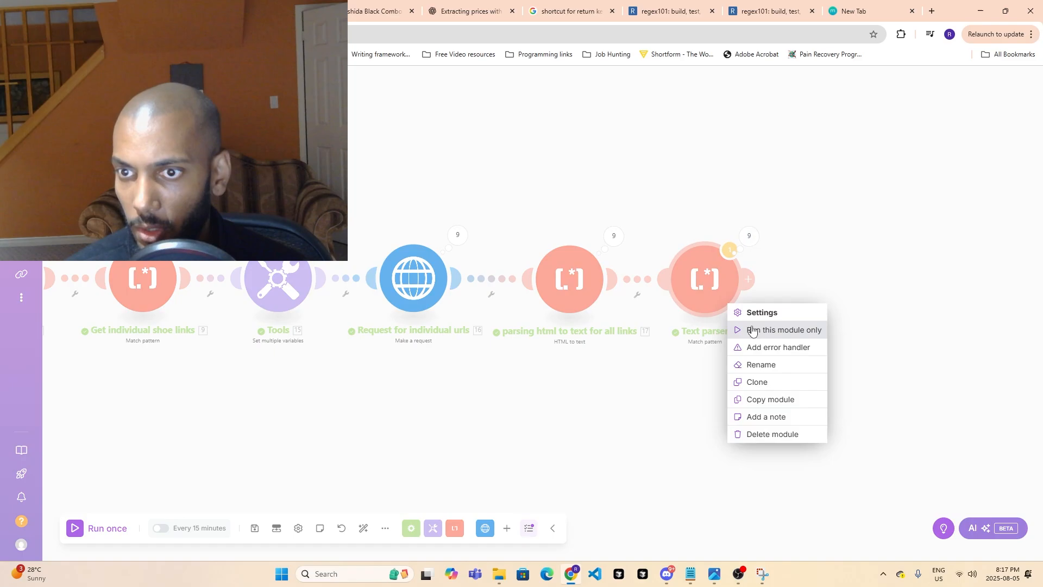
pyautogui.click(753, 364)
pyautogui.write('sale')
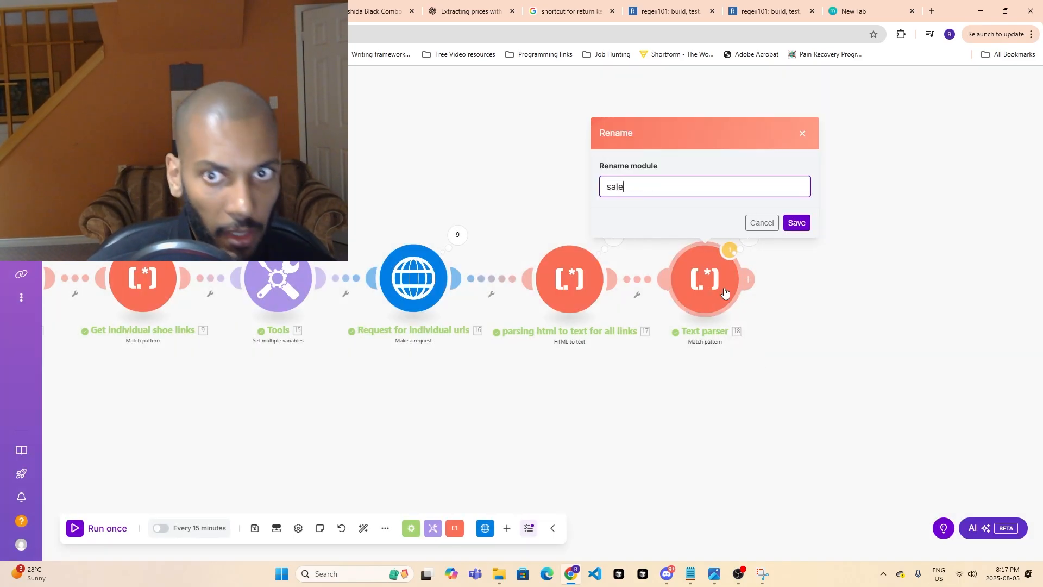
pyautogui.write('s price')
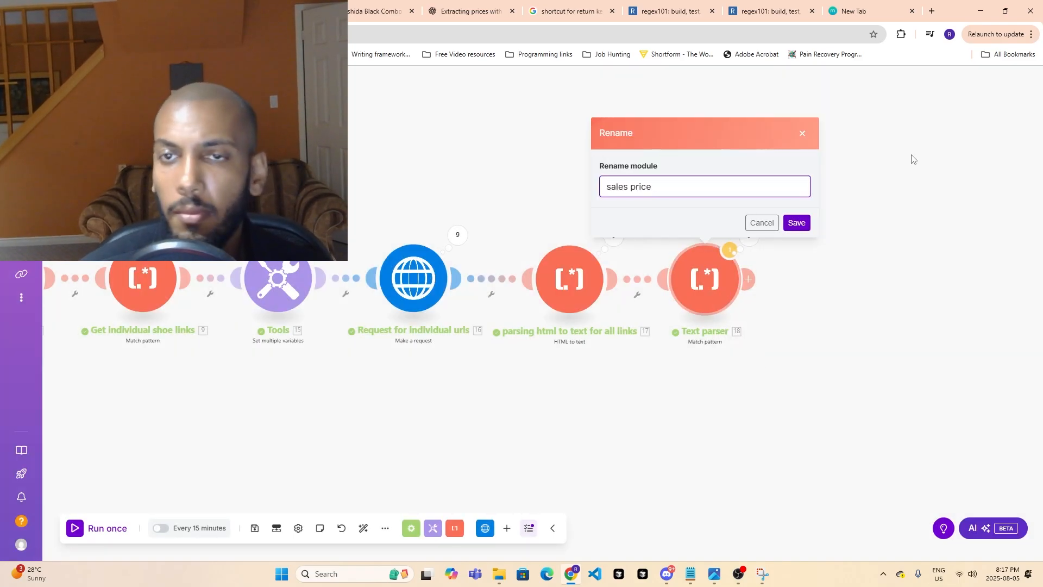
pyautogui.click(797, 223)
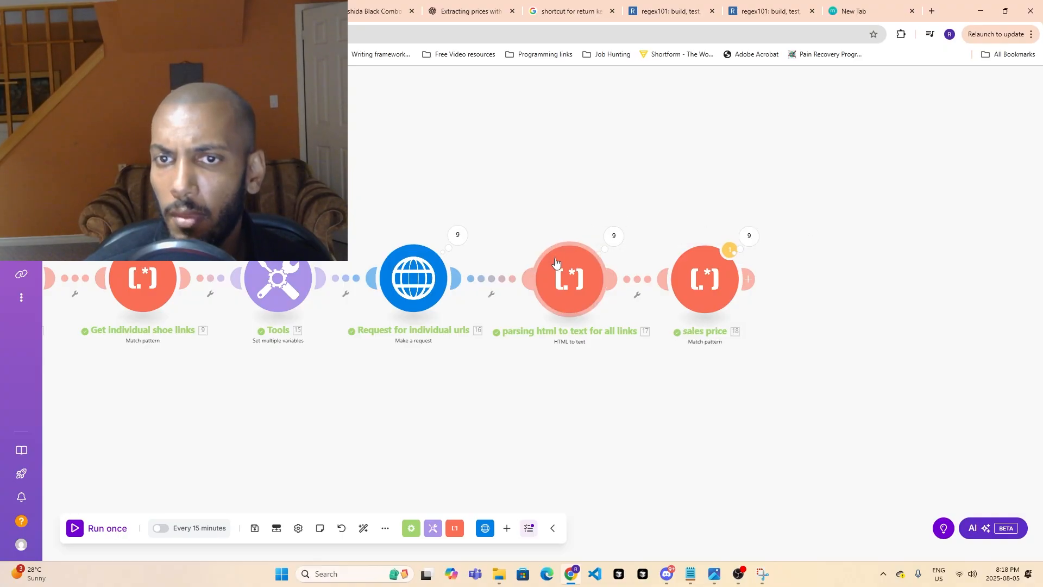
# - Examine the text output of operation 1 in the "parsing html to text for all links" module
pyautogui.click(611, 243)
pyautogui.click(699, 177)
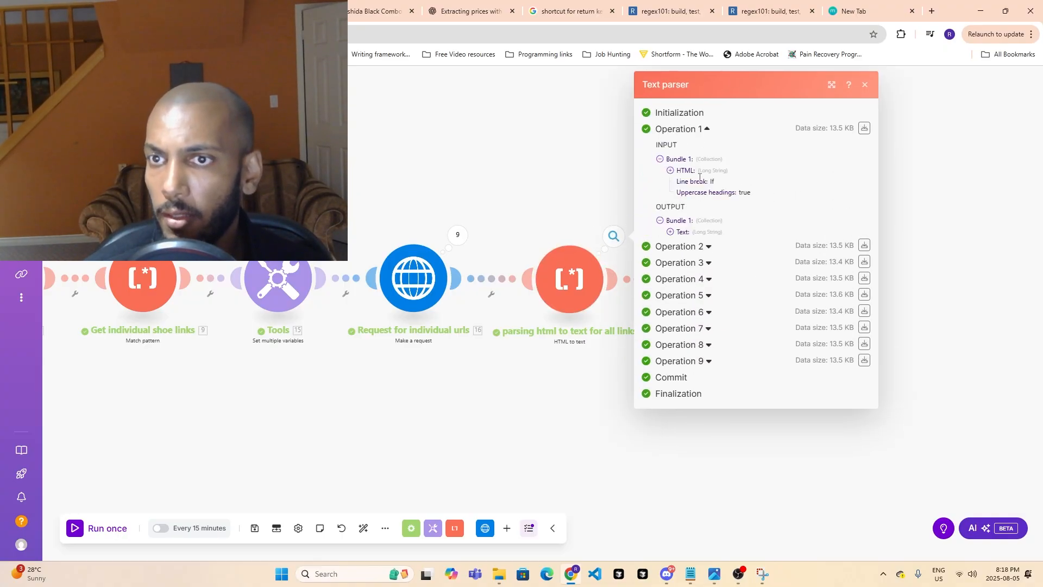
pyautogui.click(681, 230)
pyautogui.scroll(-10, 730, 342)
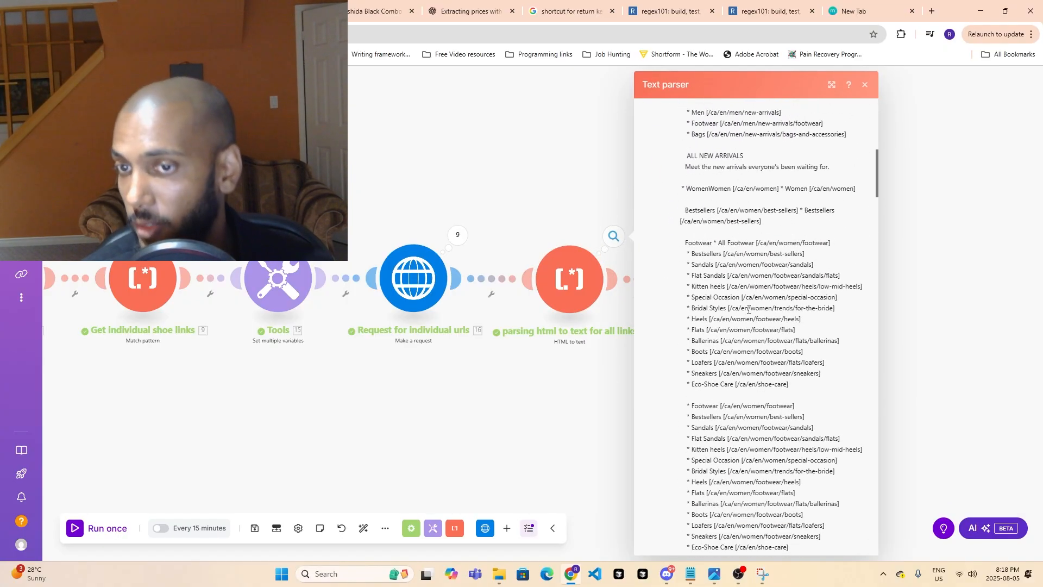
pyautogui.scroll(-20, 730, 343)
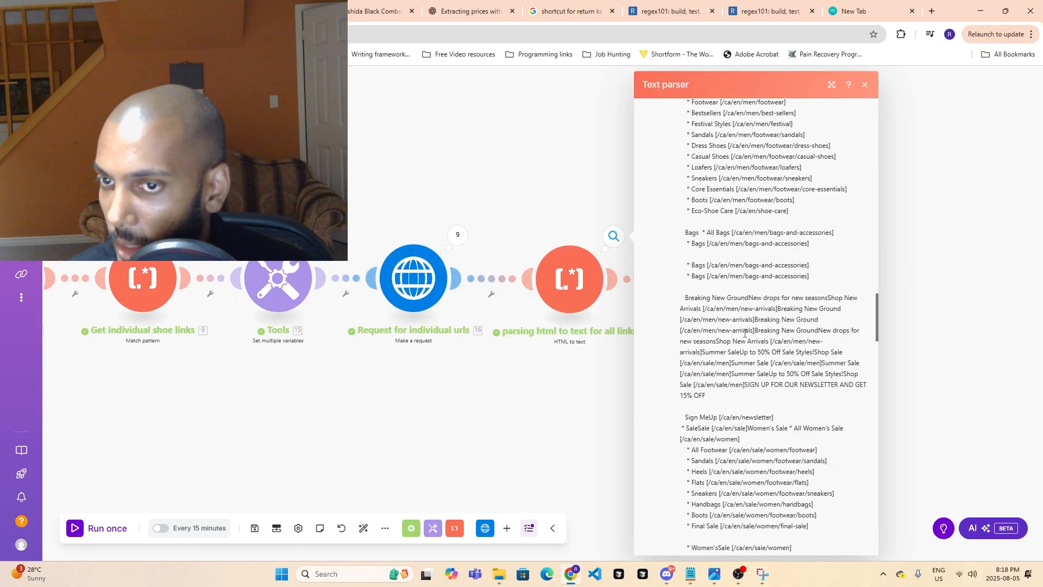
pyautogui.scroll(-20, 750, 342)
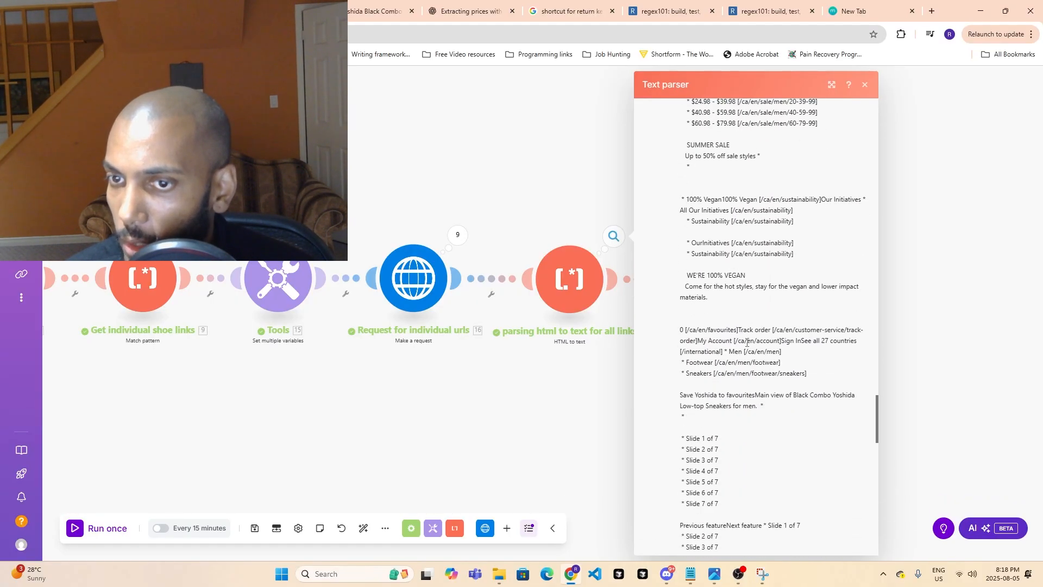
pyautogui.scroll(3, 747, 342)
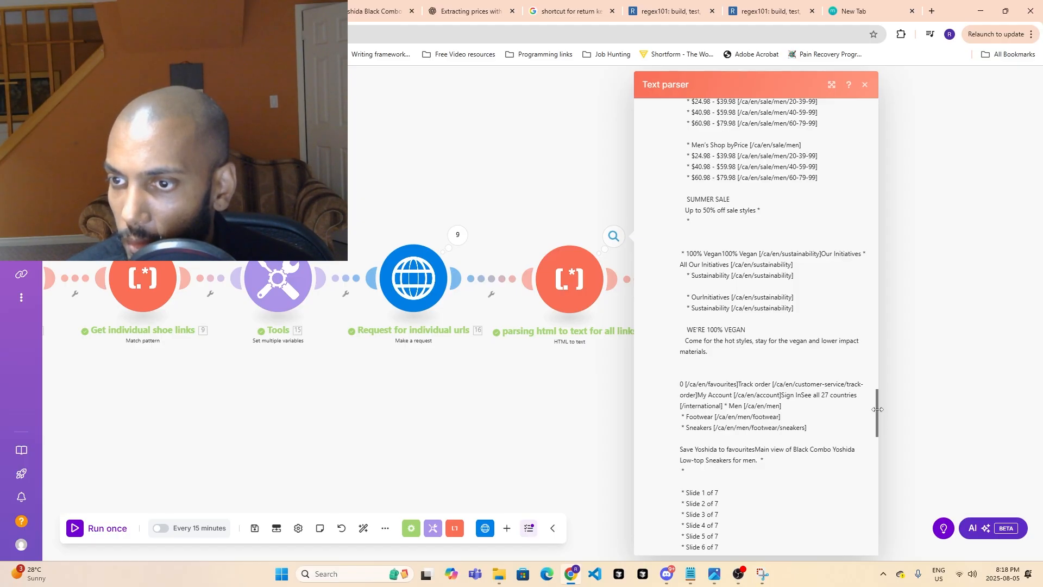
pyautogui.scroll(20, 761, 407)
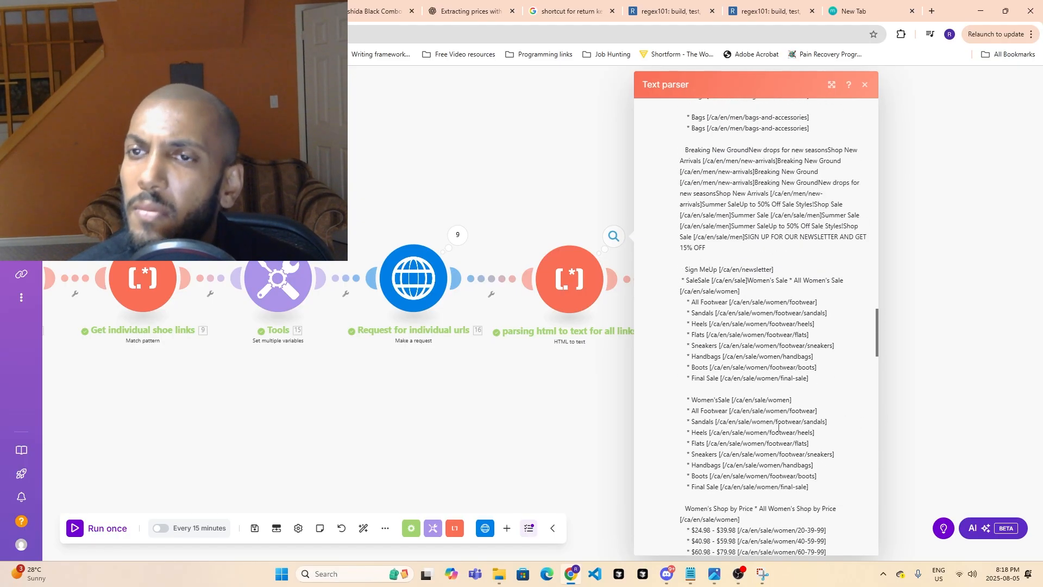
pyautogui.scroll(20, 763, 422)
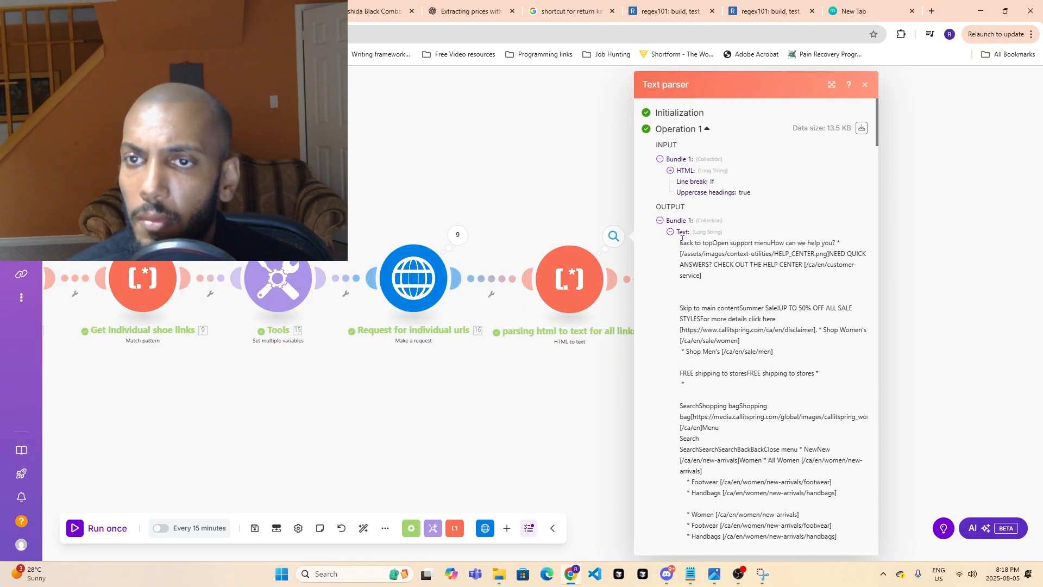
# - Copy operation 1's full output text and replace the test string in the first regex101 tab with it
pyautogui.moveTo(679, 243); pyautogui.dragTo(834, 380)
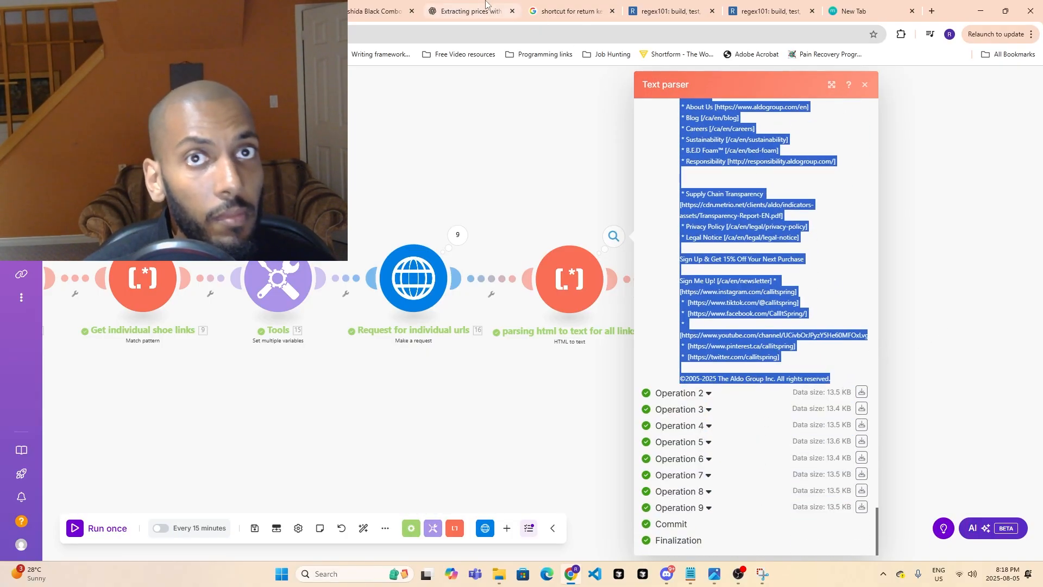
pyautogui.click(472, 11)
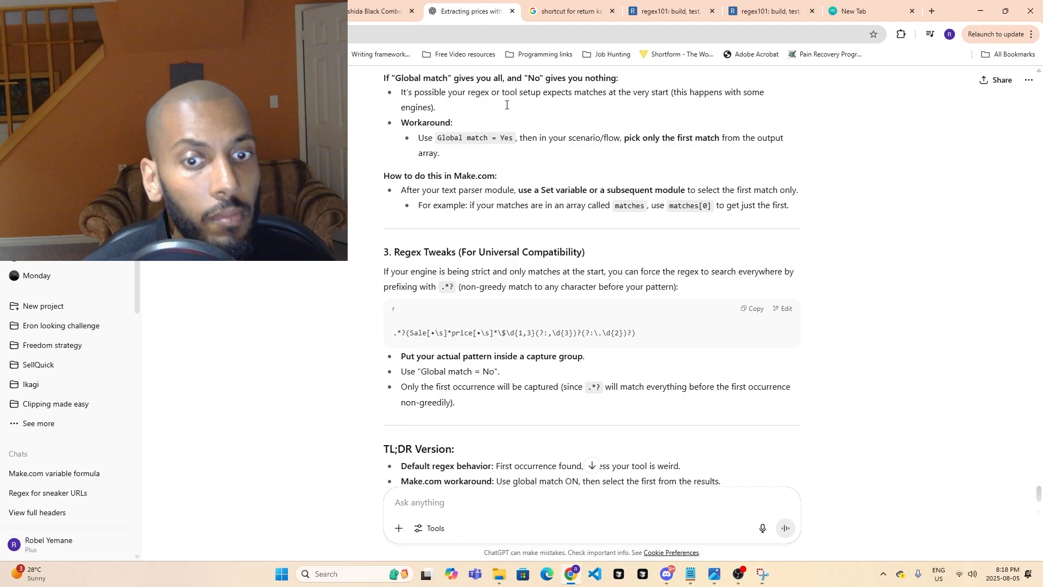
pyautogui.click(668, 11)
pyautogui.click(447, 226)
pyautogui.hotkey('ctrl', 'a')
pyautogui.hotkey('ctrl', 'v')
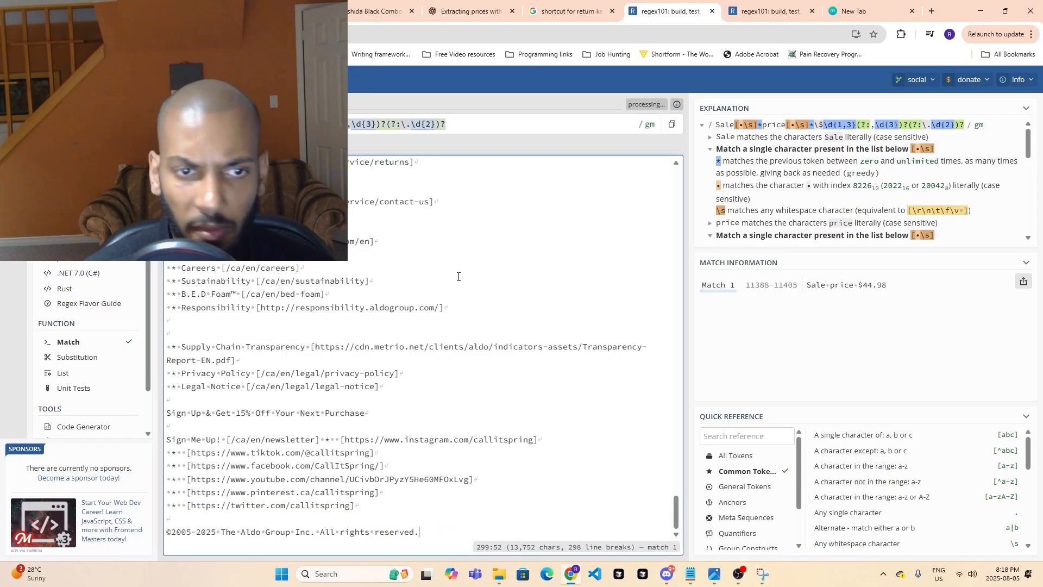
# - Look through the pasted test string for how the Yoshida sneakers' regular price is written
pyautogui.moveTo(681, 516); pyautogui.dragTo(677, 508)
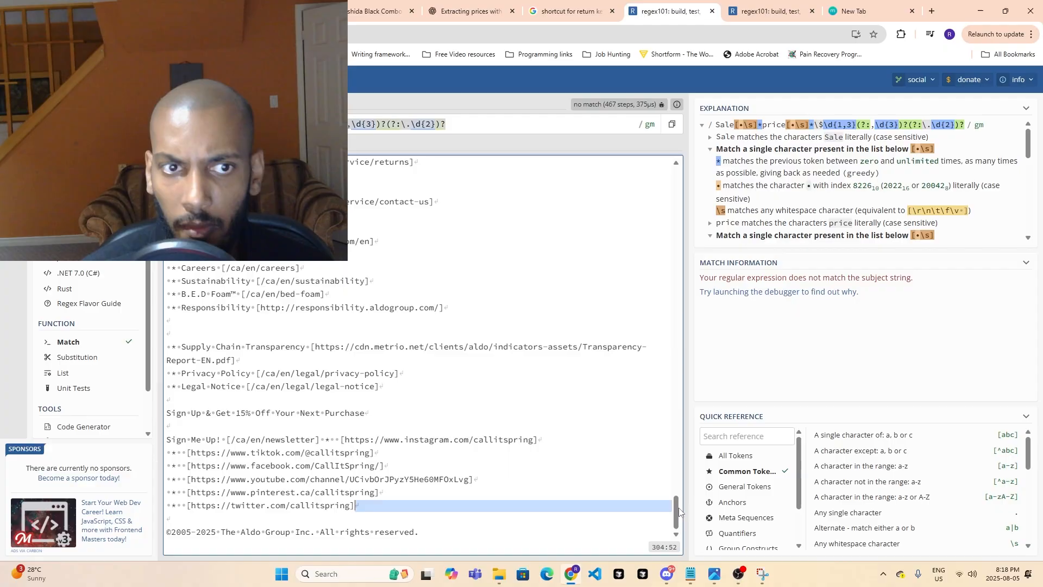
pyautogui.click(636, 426)
pyautogui.scroll(3, 502, 429)
pyautogui.scroll(10, 502, 429)
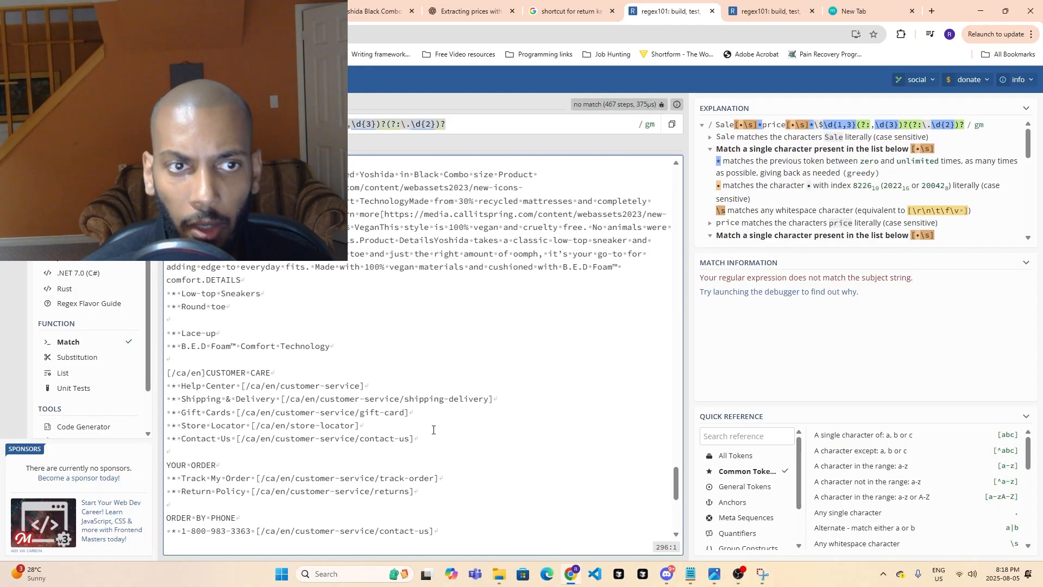
pyautogui.scroll(2, 407, 450)
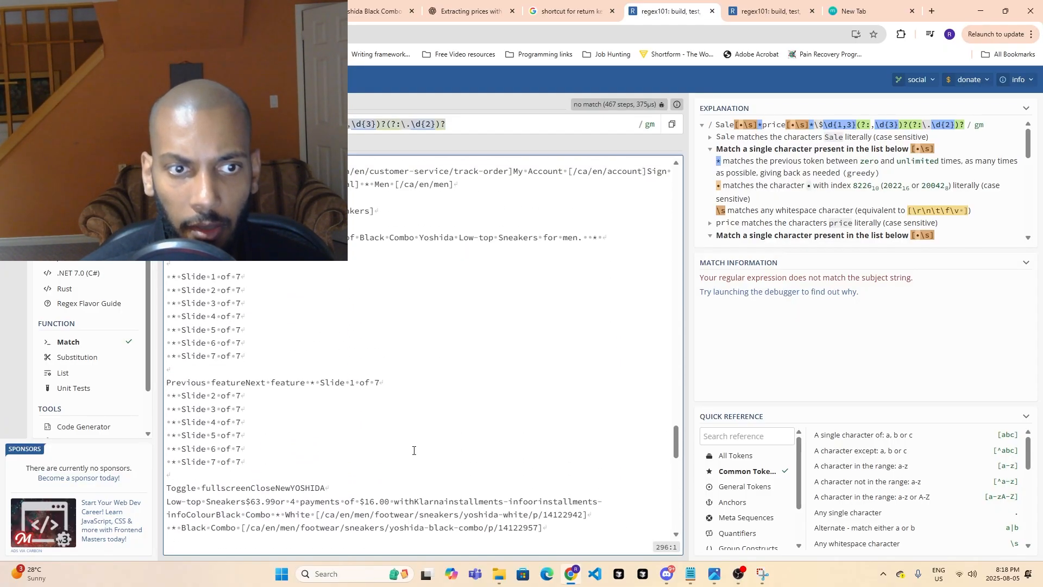
pyautogui.scroll(-2, 417, 452)
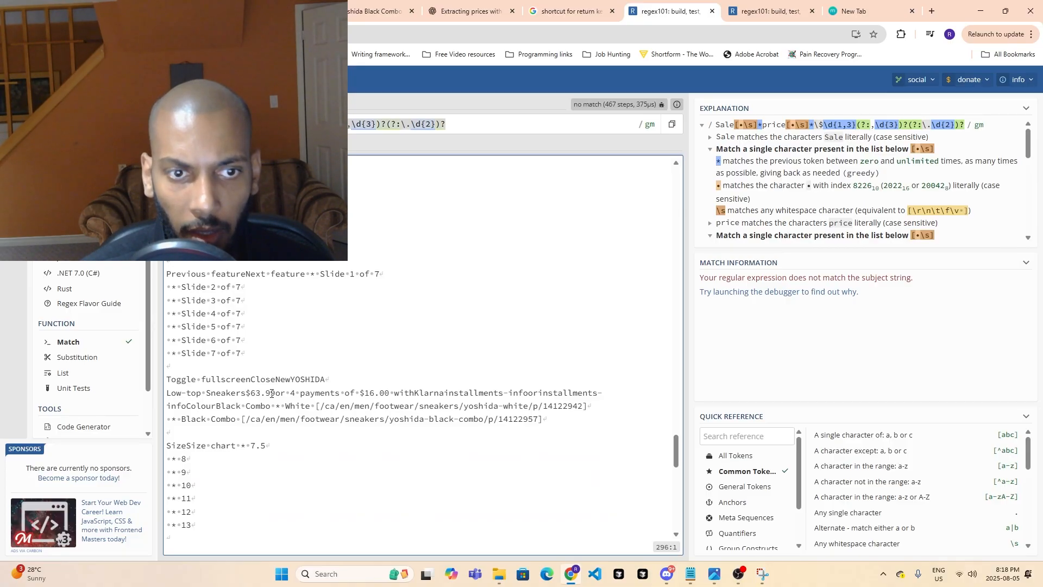
# - Return to the Make.com scenario and check operation 2's bundles in the "parsing html to text for all links" module
pyautogui.click(174, 11)
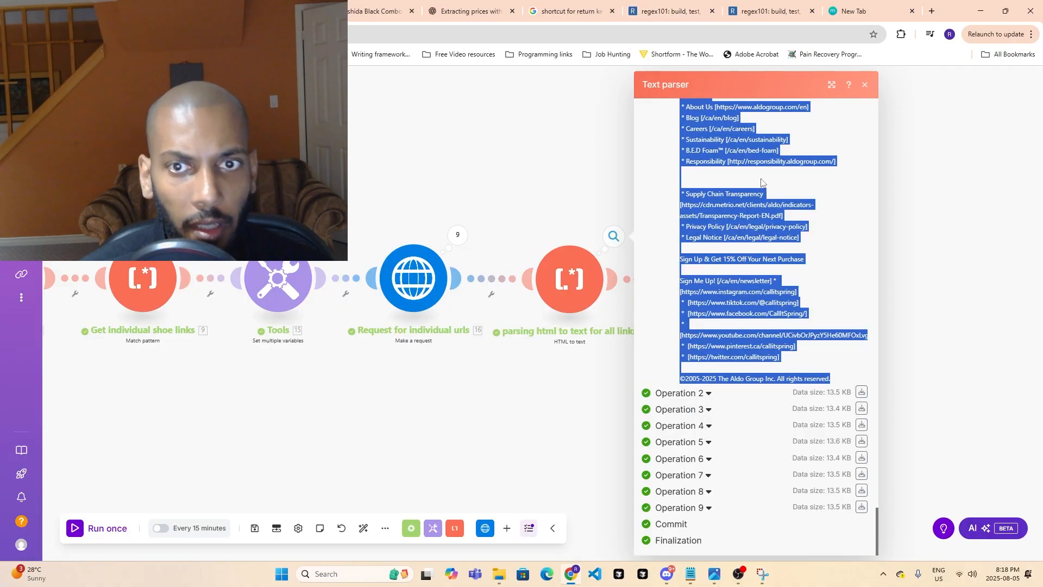
pyautogui.click(558, 277)
pyautogui.press('Escape')
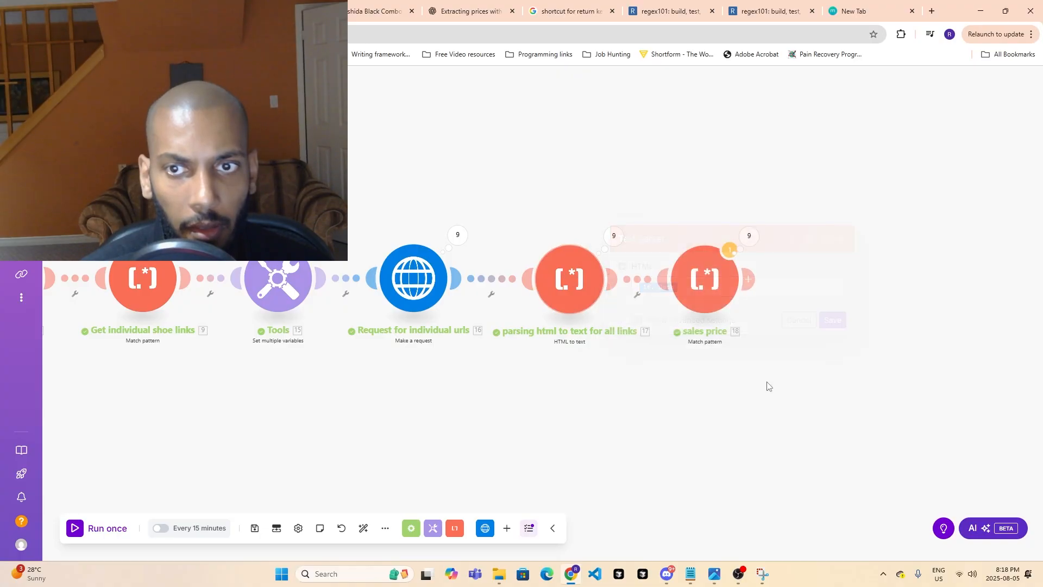
pyautogui.click(614, 236)
pyautogui.click(704, 191)
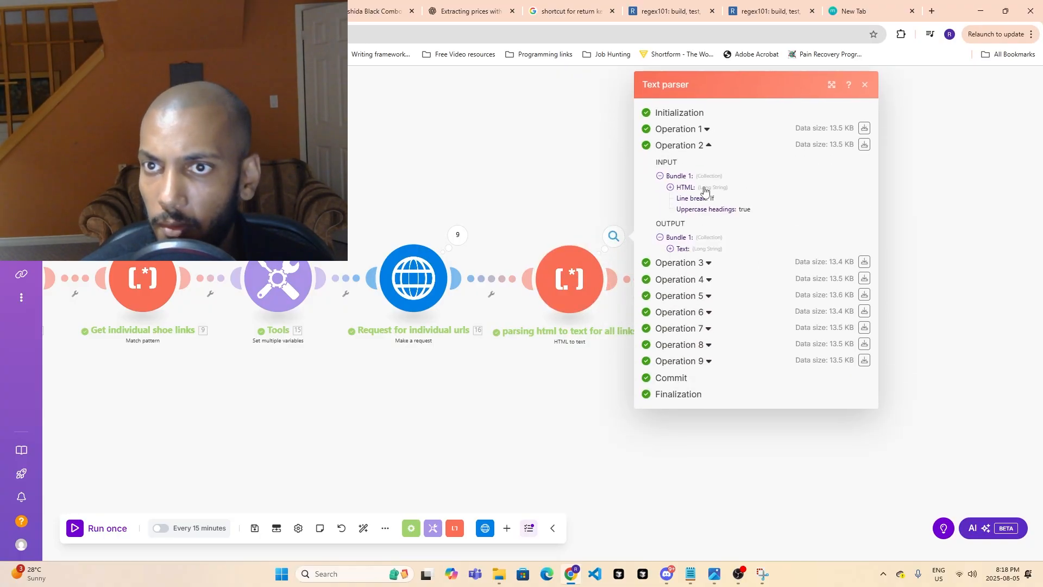
pyautogui.click(697, 474)
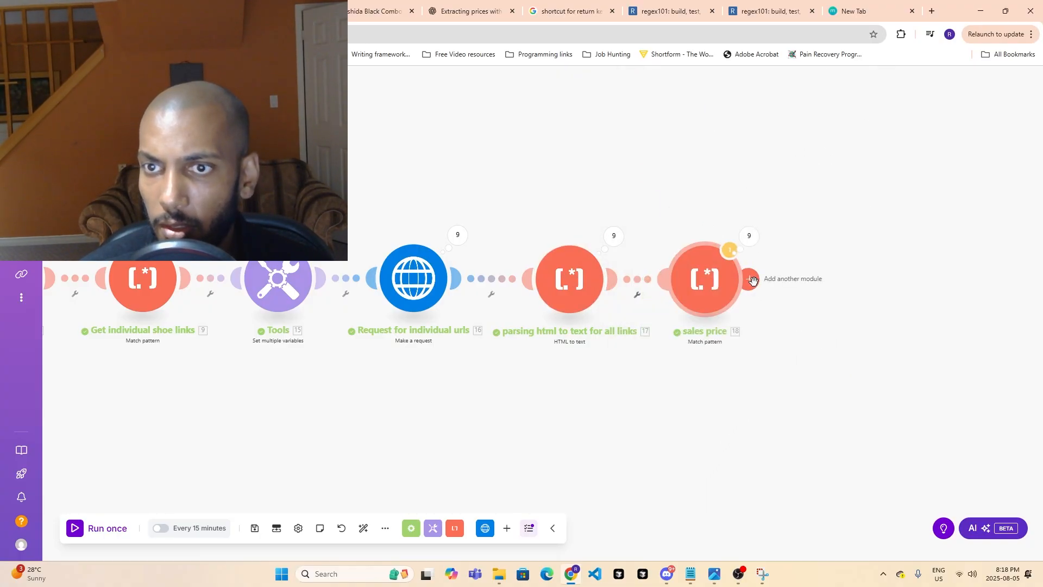
# - Switch to the first regex101 tab and copy "Low-top Sneakers$63.99" from the test string
pyautogui.click(271, 8)
pyautogui.click(350, 5)
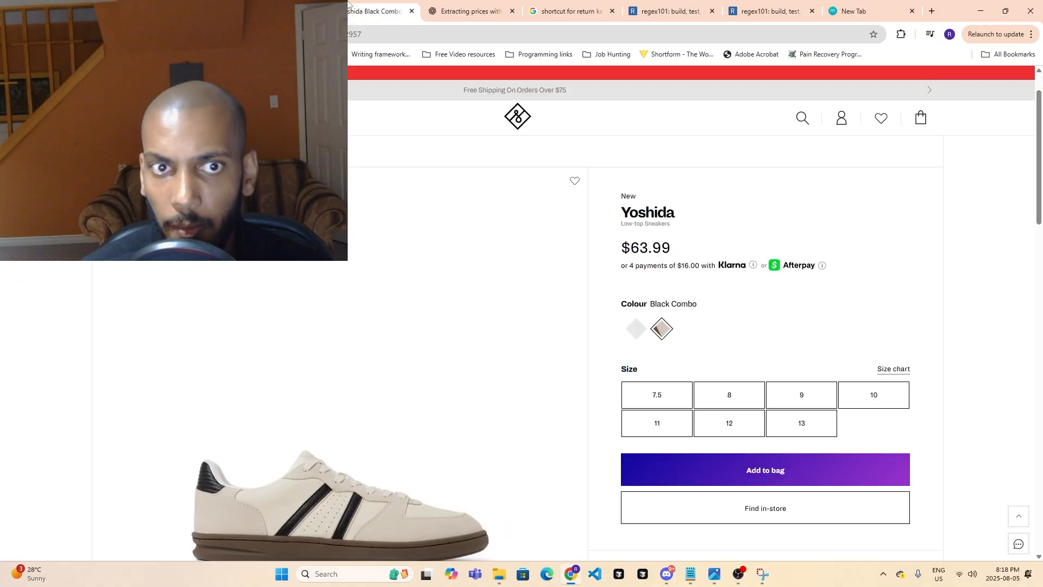
pyautogui.click(425, 6)
pyautogui.click(556, 6)
pyautogui.click(643, 5)
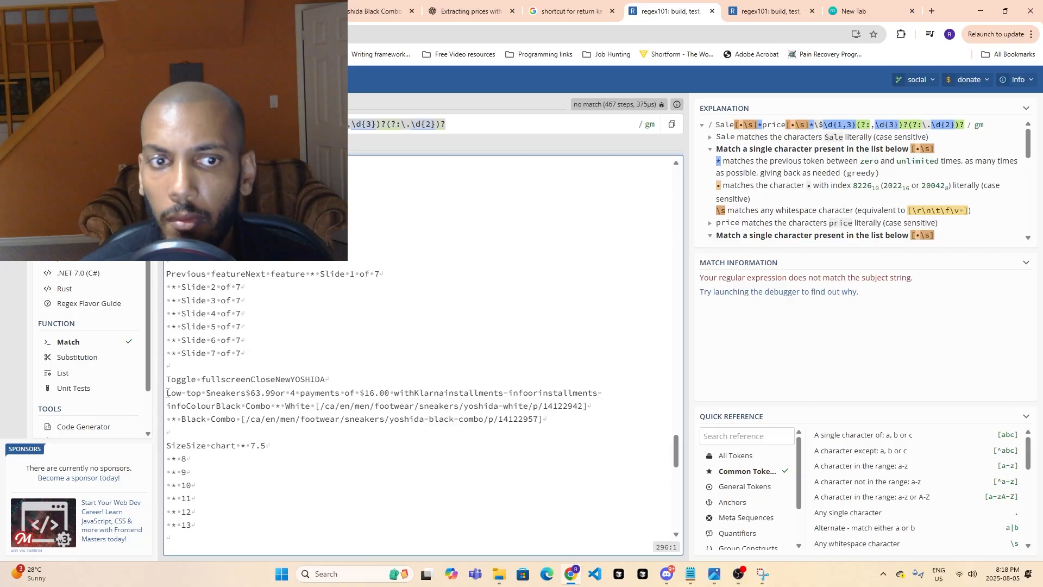
pyautogui.moveTo(168, 393); pyautogui.dragTo(276, 386)
pyautogui.hotkey('ctrl', 'c')
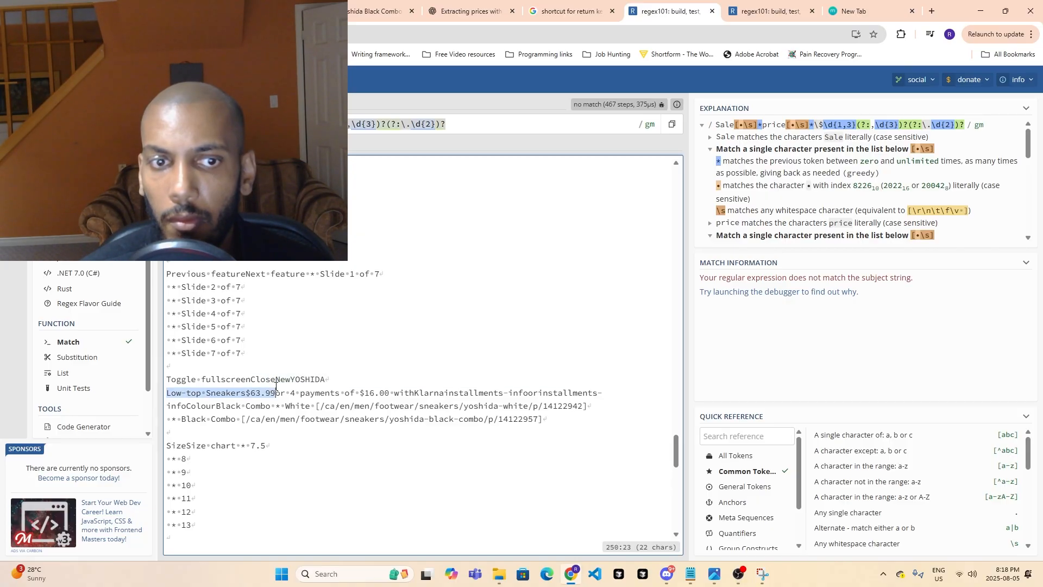
# - Switch to the ChatGPT conversation and send the prompt "make a regex for this: Low-top Sneakers$63.99"
pyautogui.click(467, 9)
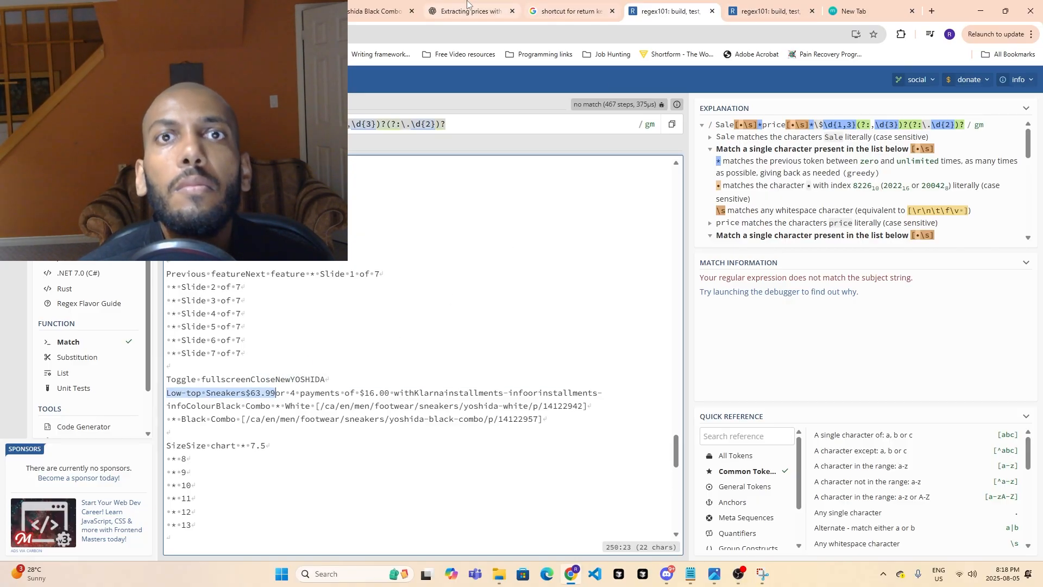
pyautogui.click(422, 499)
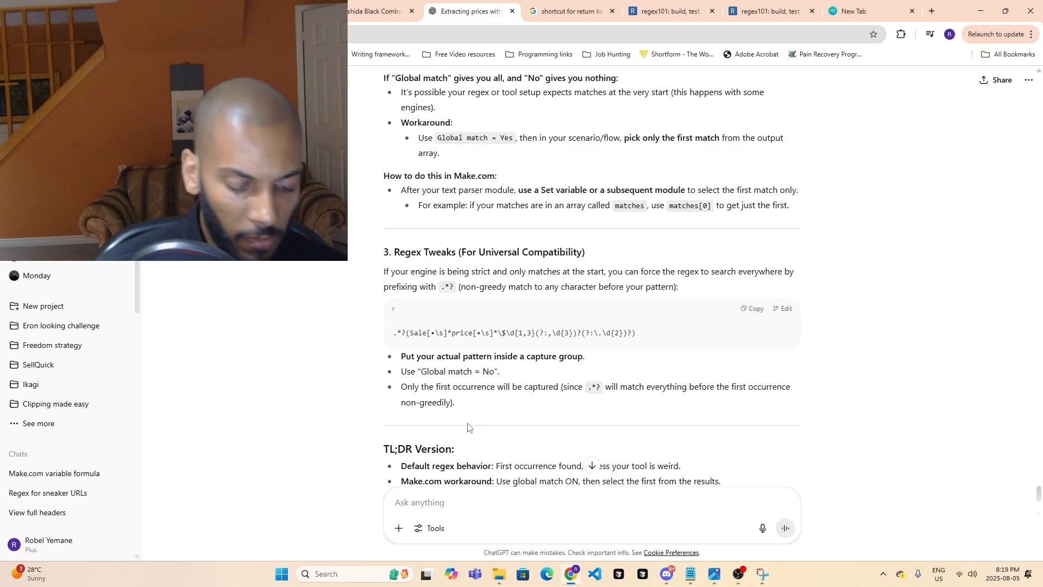
pyautogui.write('make ')
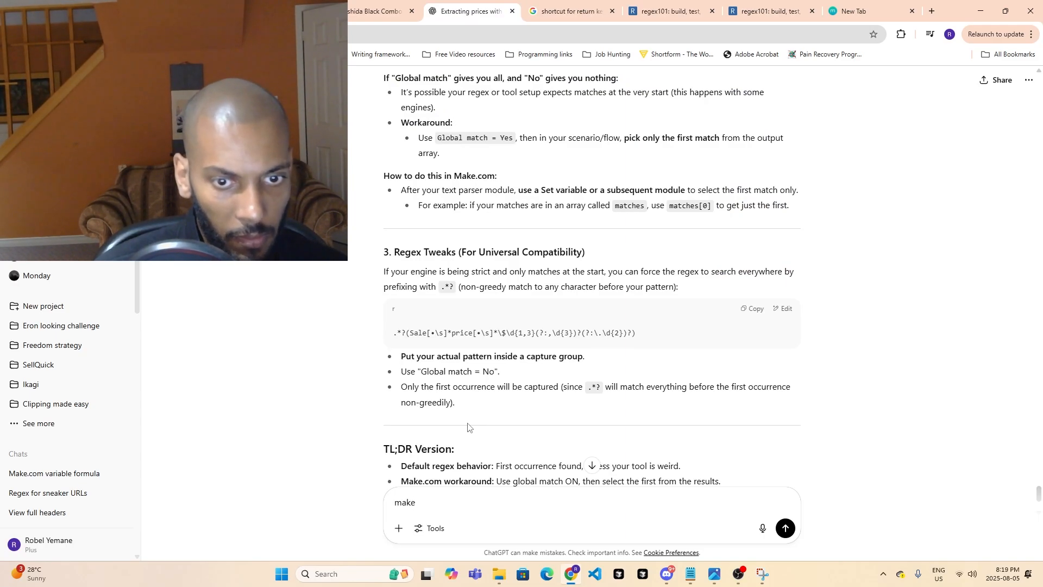
pyautogui.write('a rege')
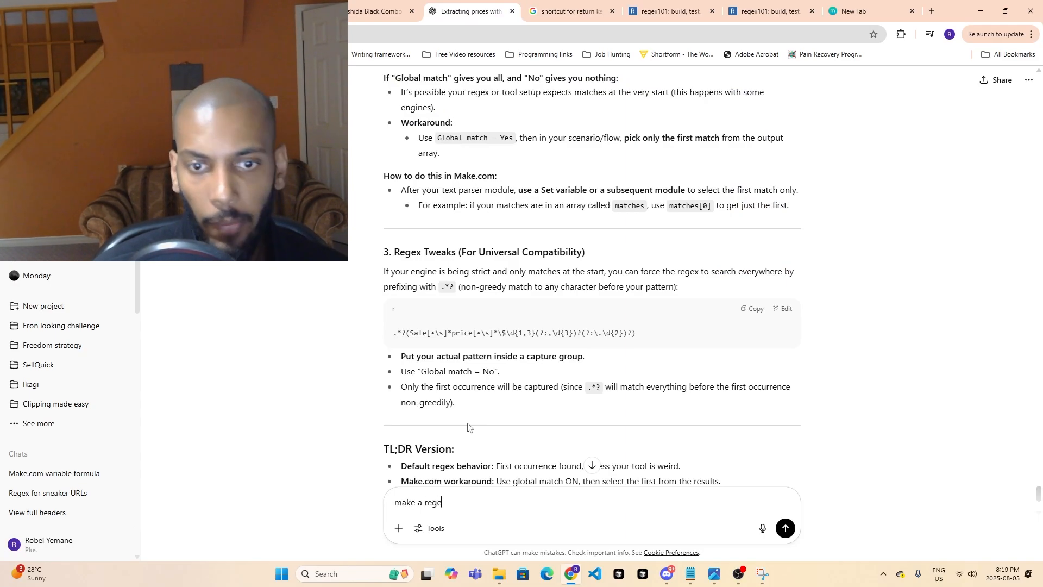
pyautogui.write('x for this:')
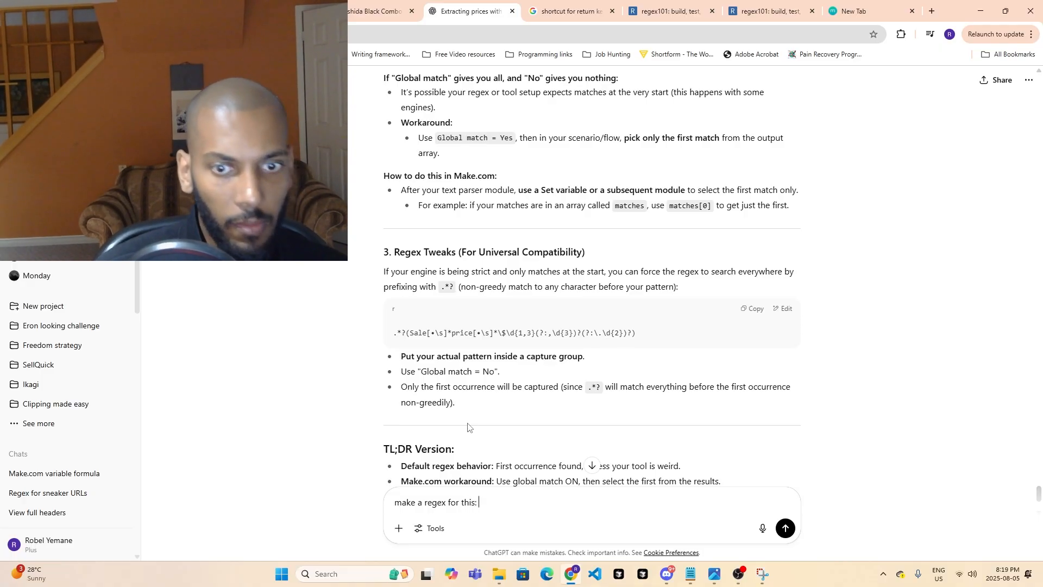
pyautogui.hotkey('ctrl', 'v')
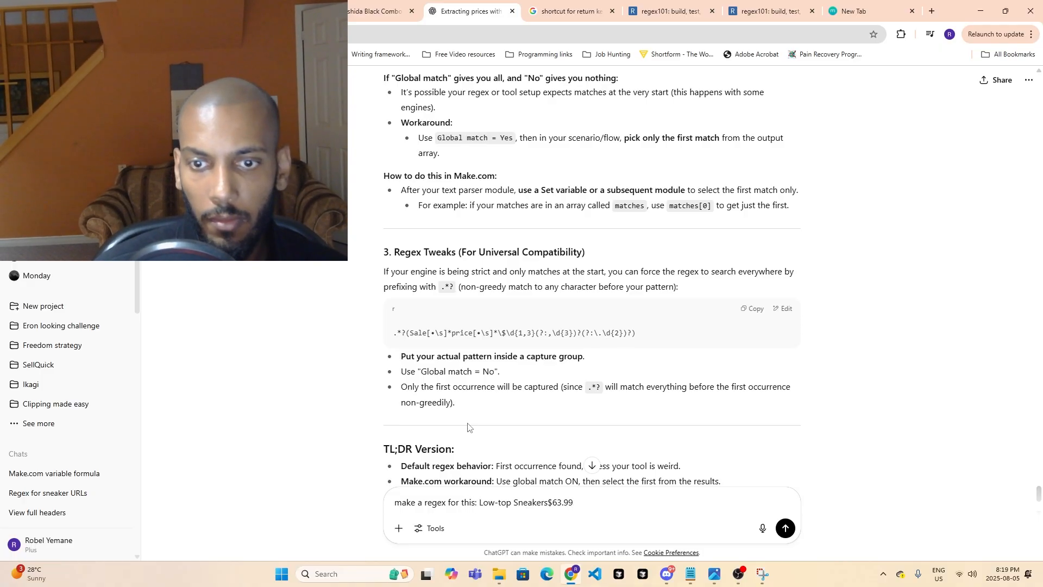
pyautogui.press('Return')
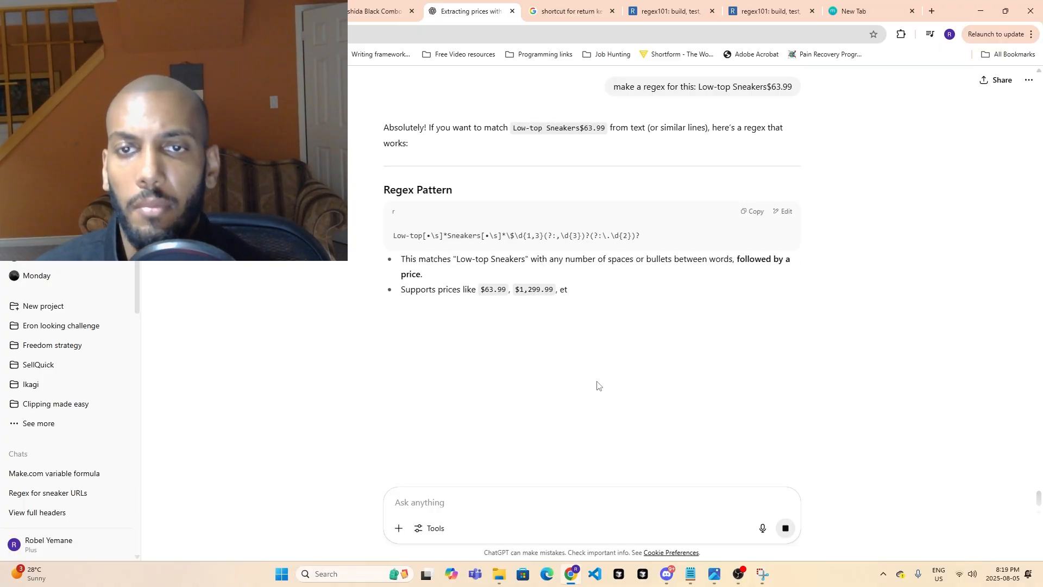
# - Return to the Make.com scenario and look through operation 2's text output of the HTML-to-text module for how the Sunda price is written
pyautogui.click(365, 4)
pyautogui.click(277, 7)
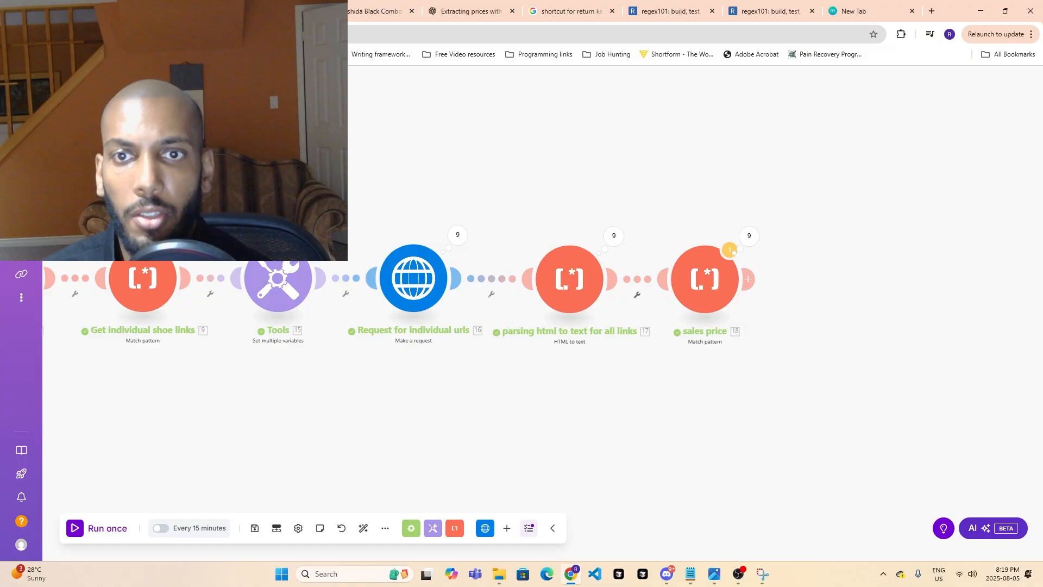
pyautogui.click(624, 242)
pyautogui.click(678, 194)
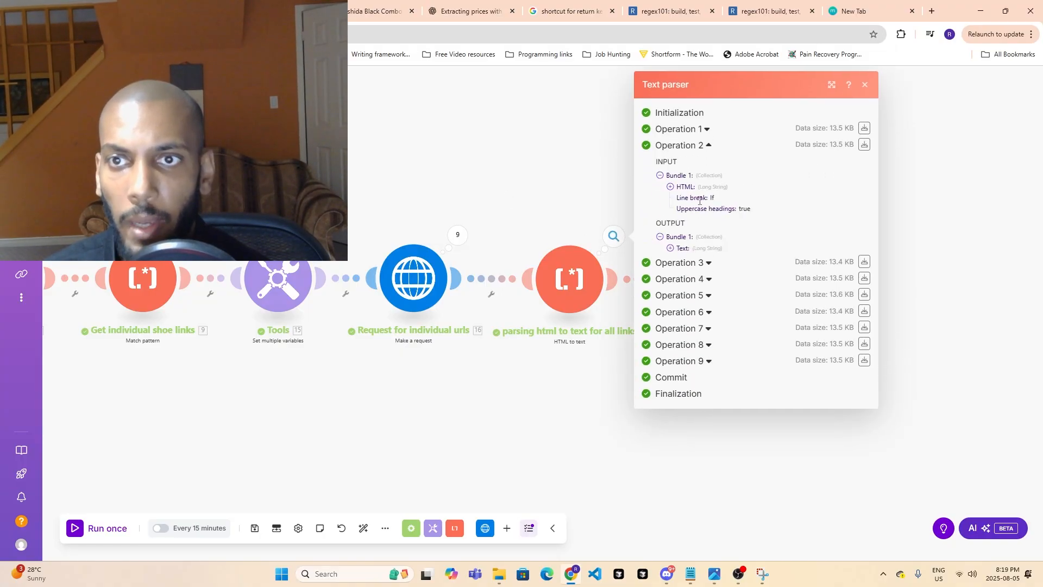
pyautogui.click(670, 248)
pyautogui.moveTo(876, 125); pyautogui.dragTo(881, 249)
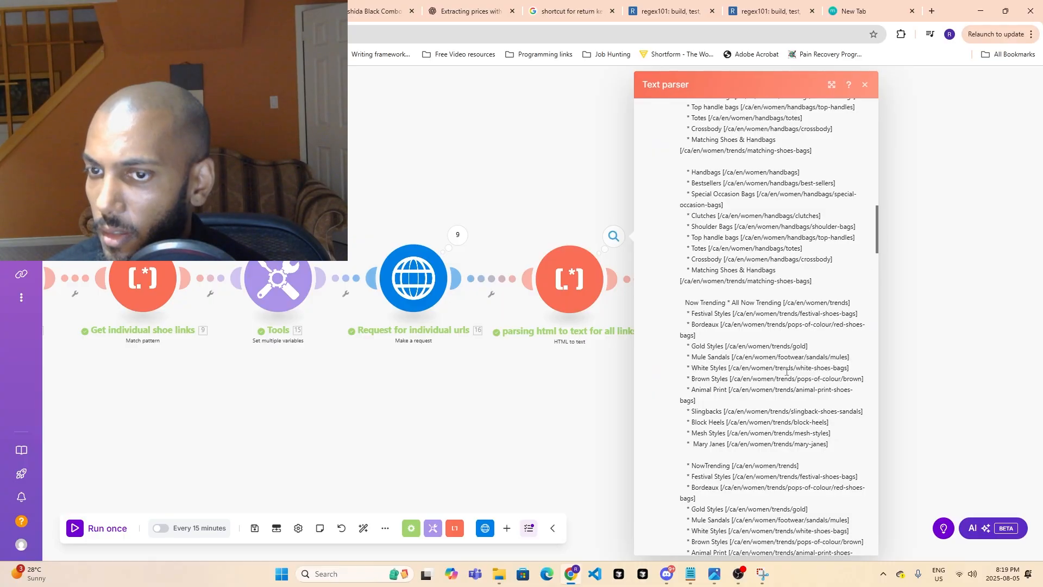
pyautogui.scroll(-15, 787, 371)
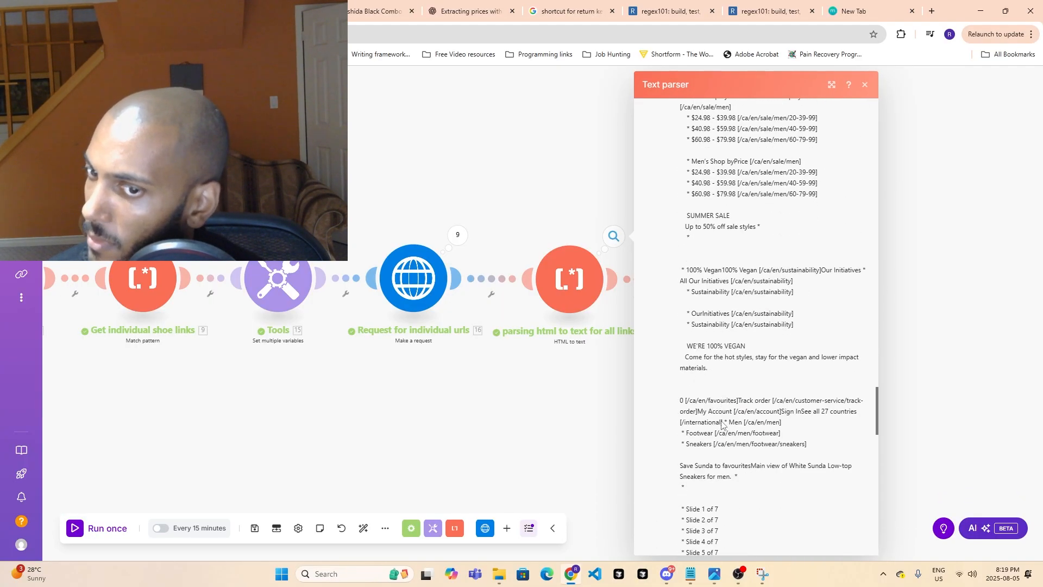
pyautogui.scroll(-7, 723, 425)
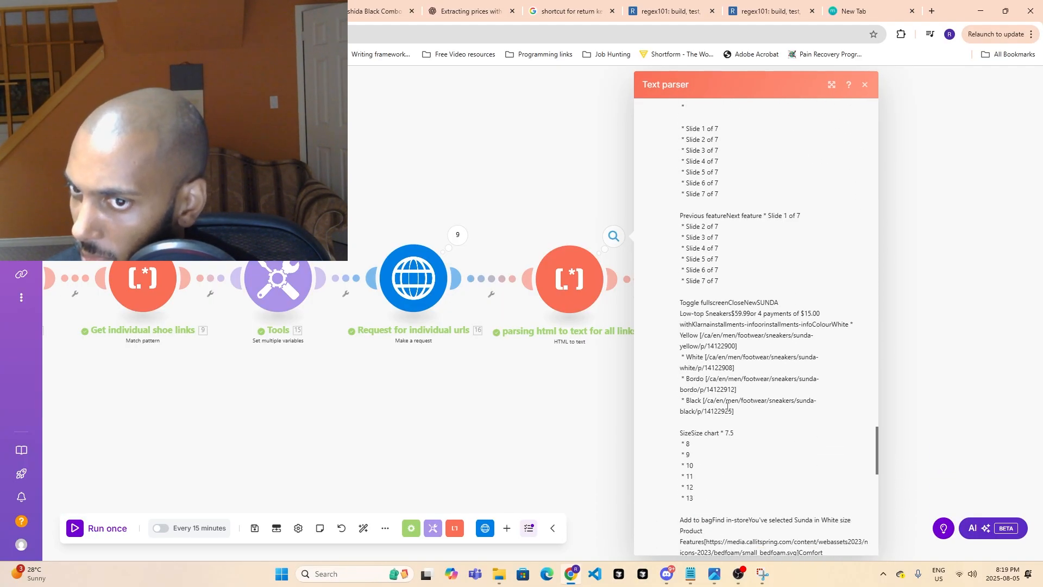
pyautogui.scroll(20, 765, 301)
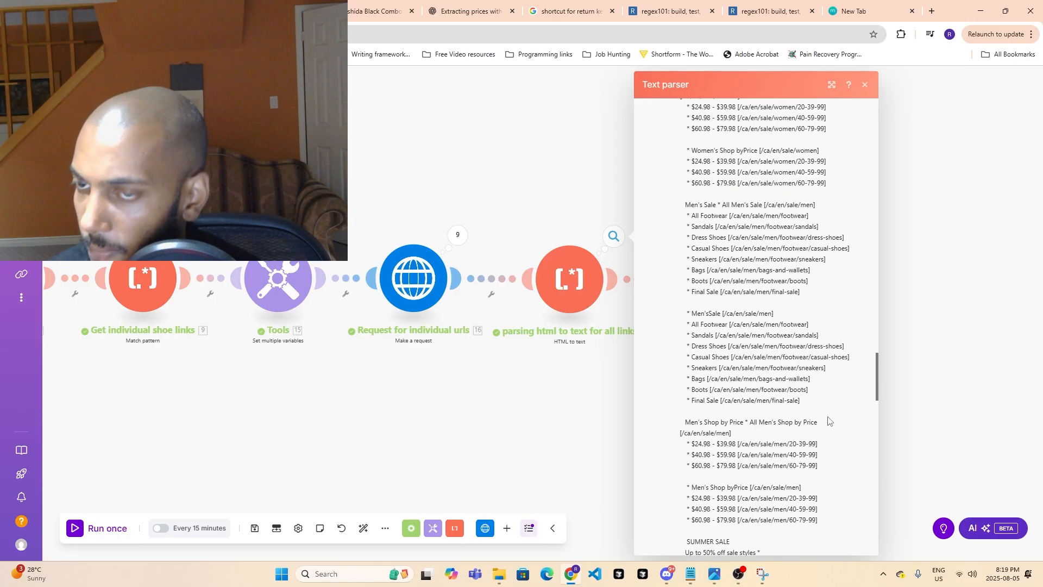
pyautogui.scroll(20, 815, 353)
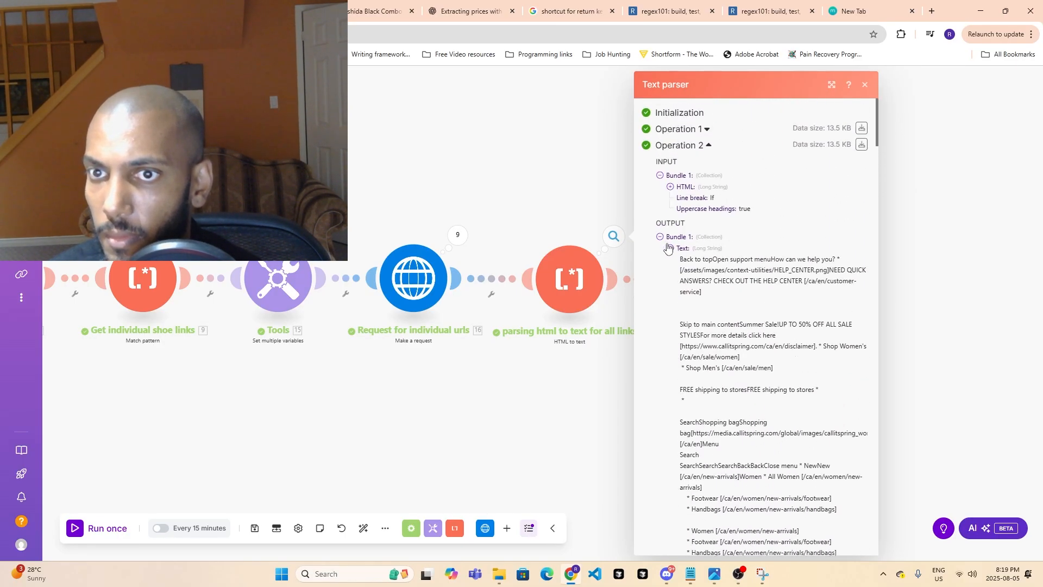
# - Collapse operation 2's output, expand operation 3's text output and copy its product name and price, "NewDUNKIRCK $73.99"
pyautogui.click(660, 236)
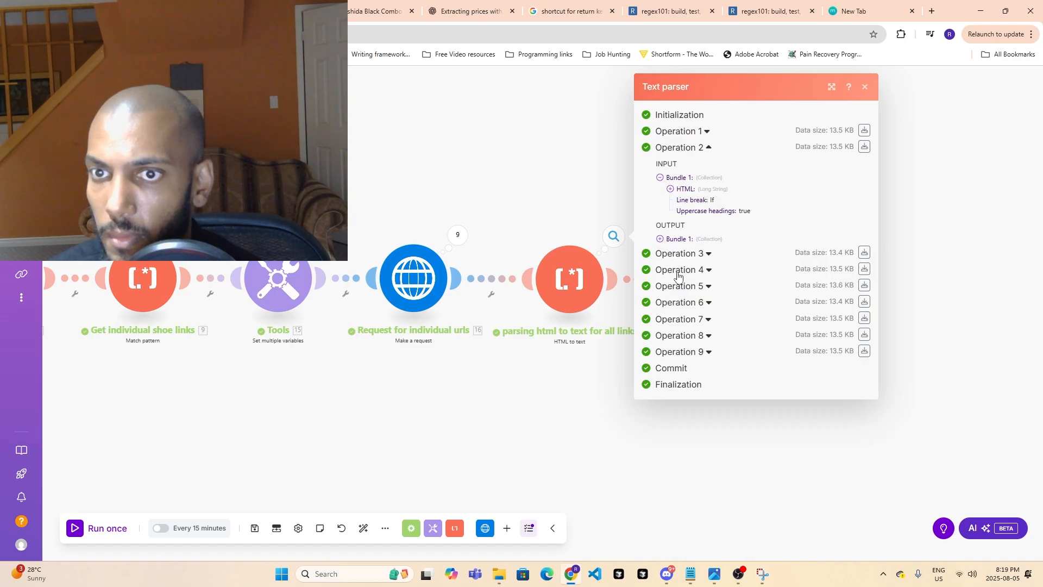
pyautogui.click(706, 255)
pyautogui.click(679, 353)
pyautogui.scroll(-15, 780, 392)
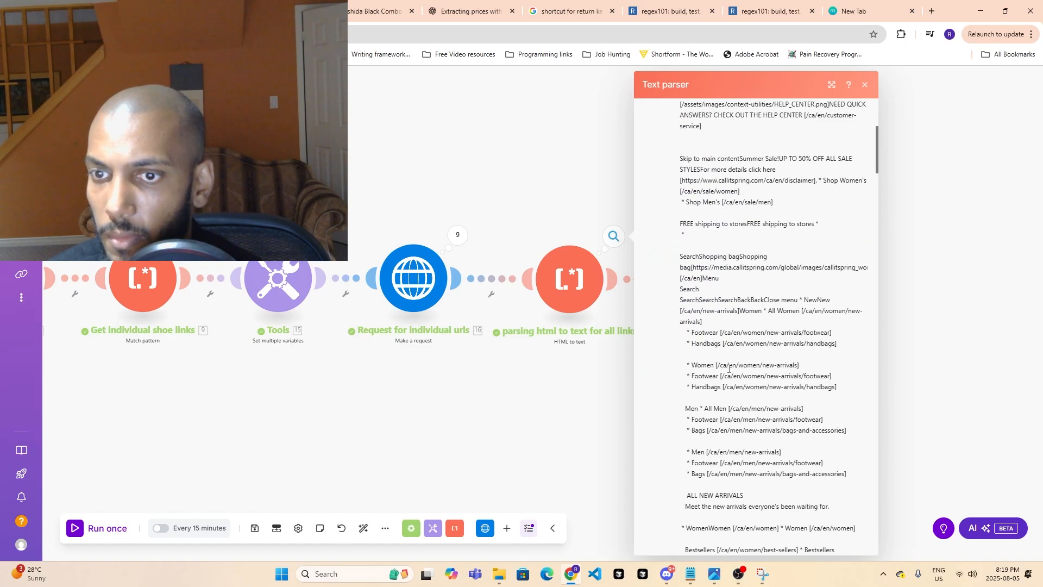
pyautogui.scroll(-20, 780, 391)
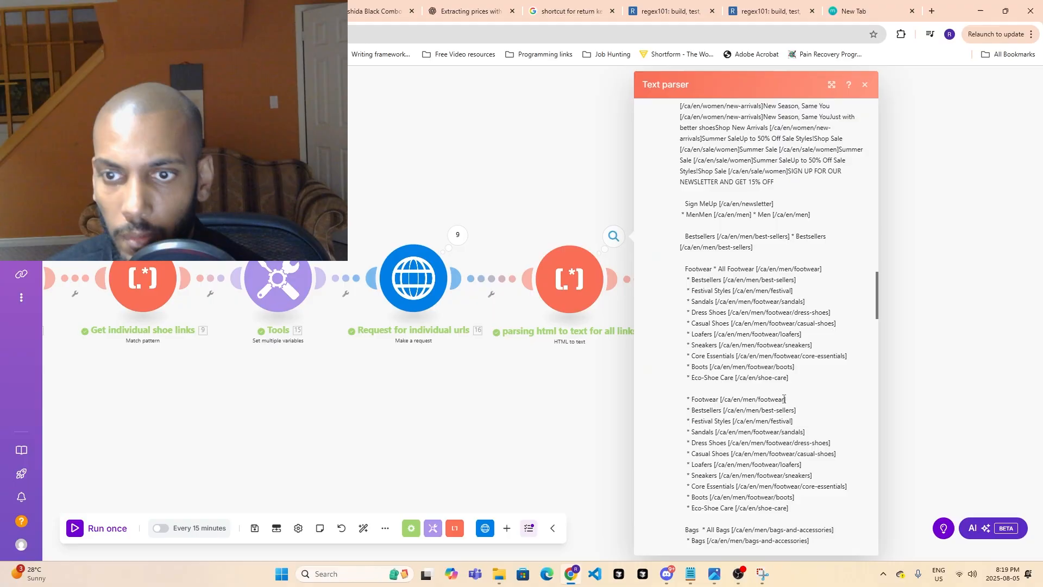
pyautogui.scroll(-20, 774, 402)
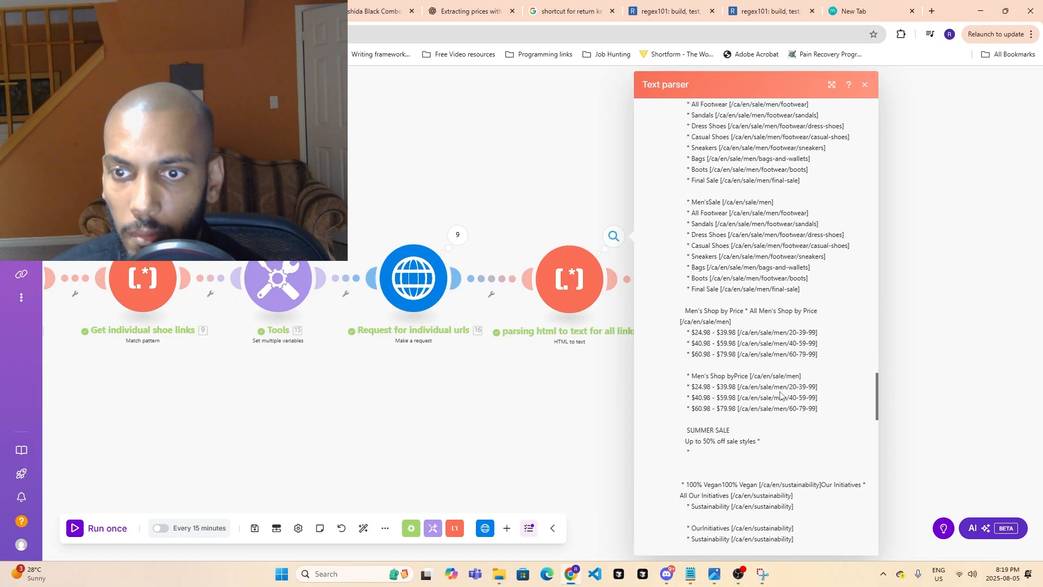
pyautogui.scroll(-4, 775, 392)
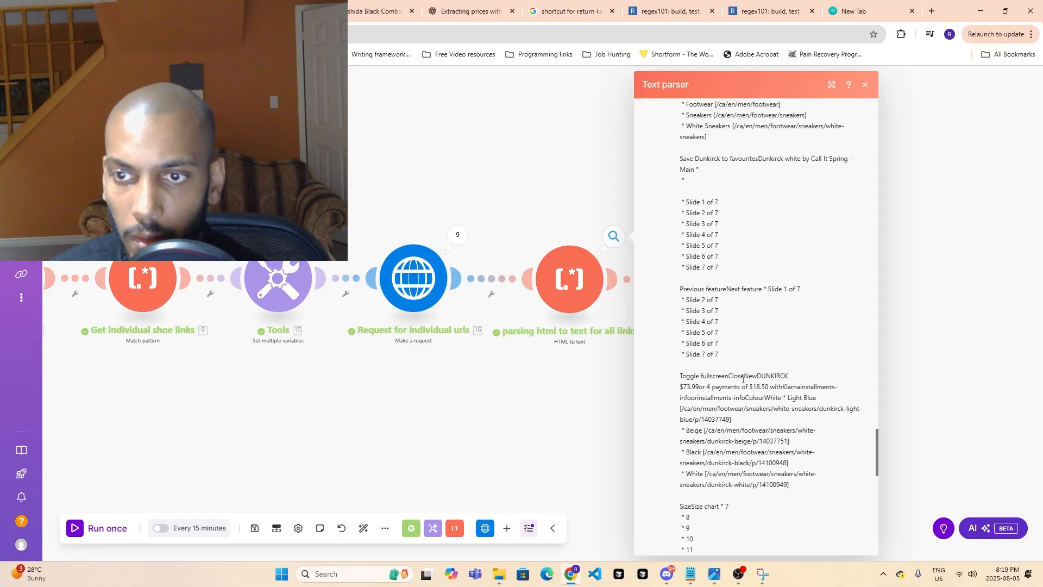
pyautogui.moveTo(752, 375); pyautogui.dragTo(700, 386)
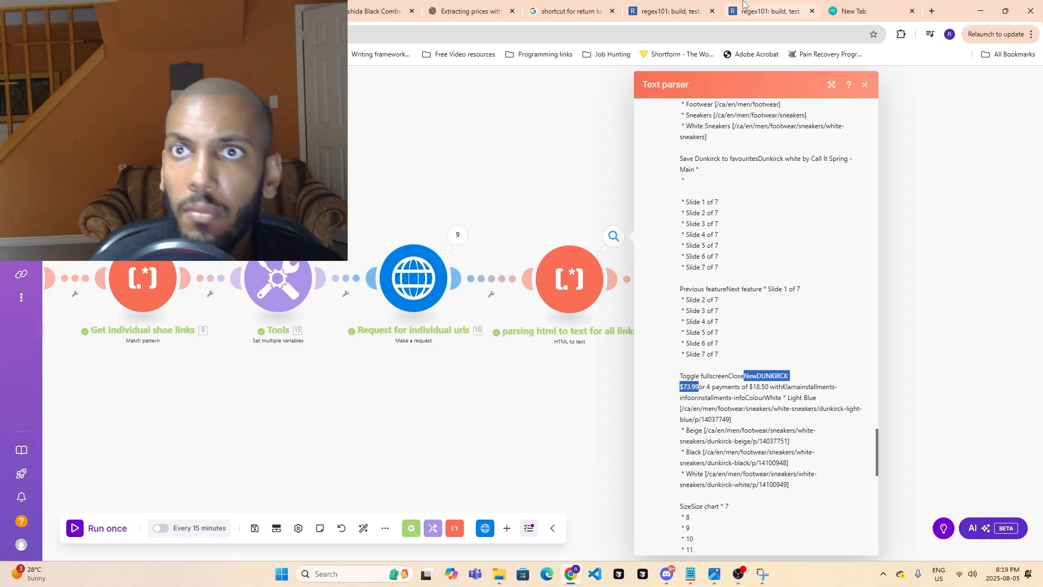
# - Switch to ChatGPT and draft a prompt reusing "make a regex for this: Low-top Sneakers$63.99", extended with "or this" and the clipboard text
pyautogui.click(671, 11)
pyautogui.click(515, 5)
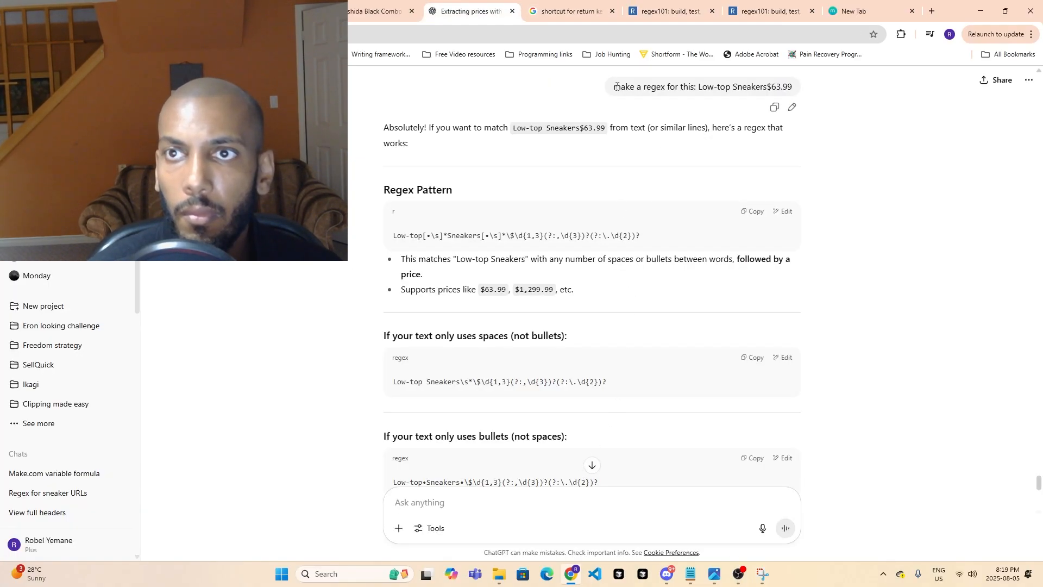
pyautogui.moveTo(617, 86); pyautogui.dragTo(794, 92)
pyautogui.hotkey('ctrl', 'c')
pyautogui.click(550, 501)
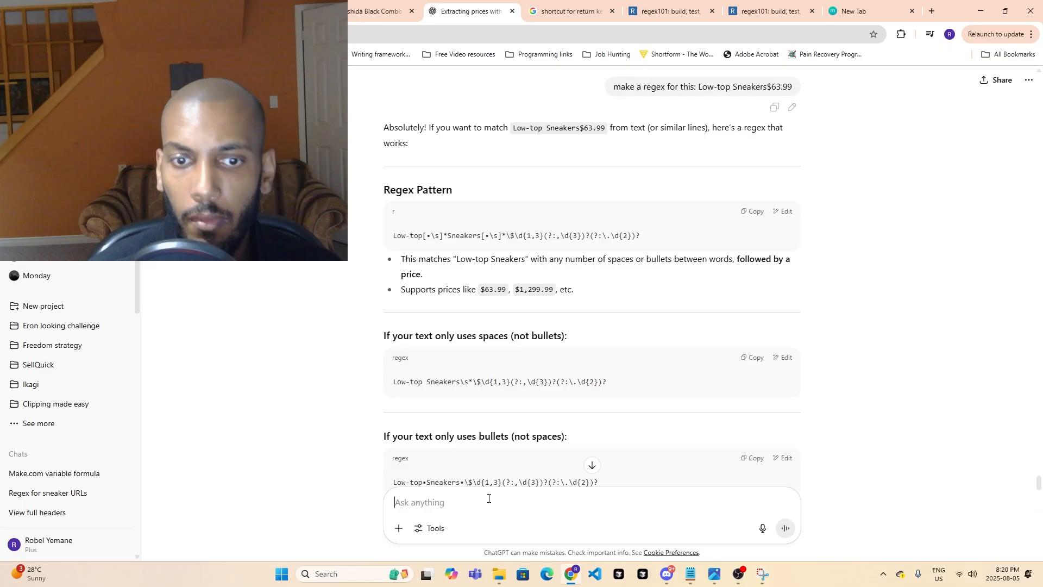
pyautogui.hotkey('ctrl', 'v')
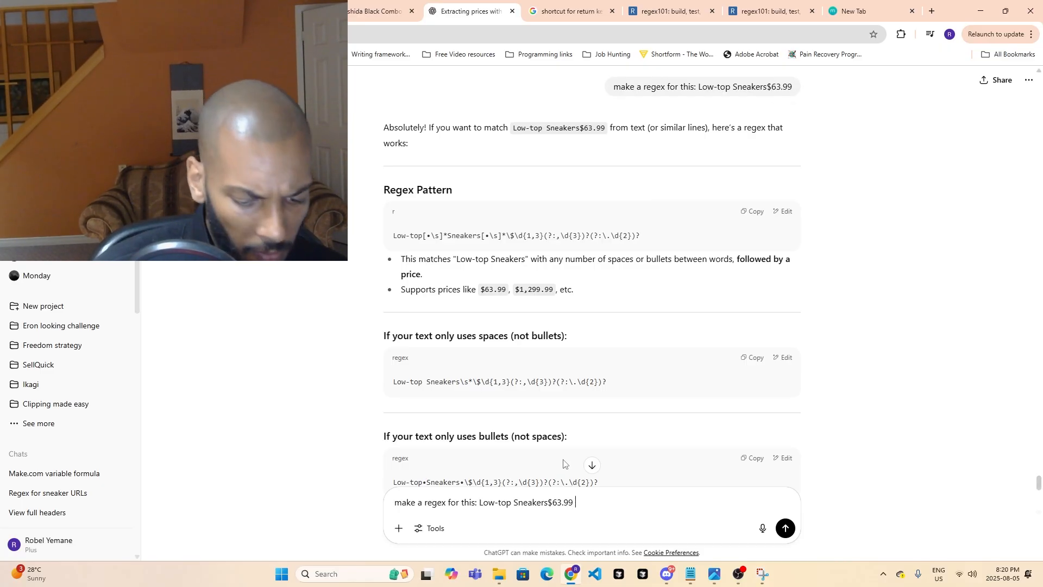
pyautogui.write('or this')
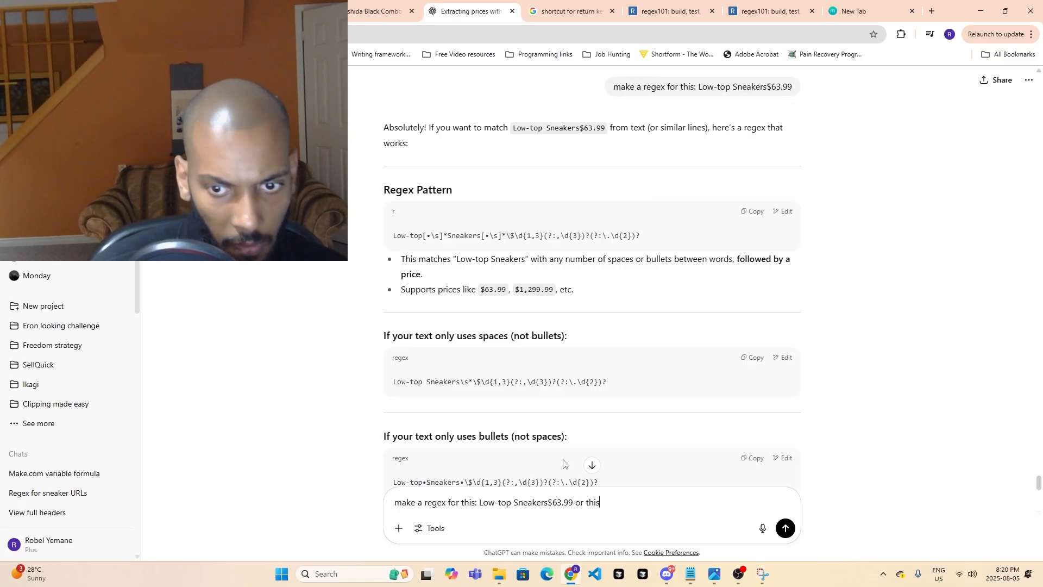
pyautogui.hotkey('ctrl', 'v')
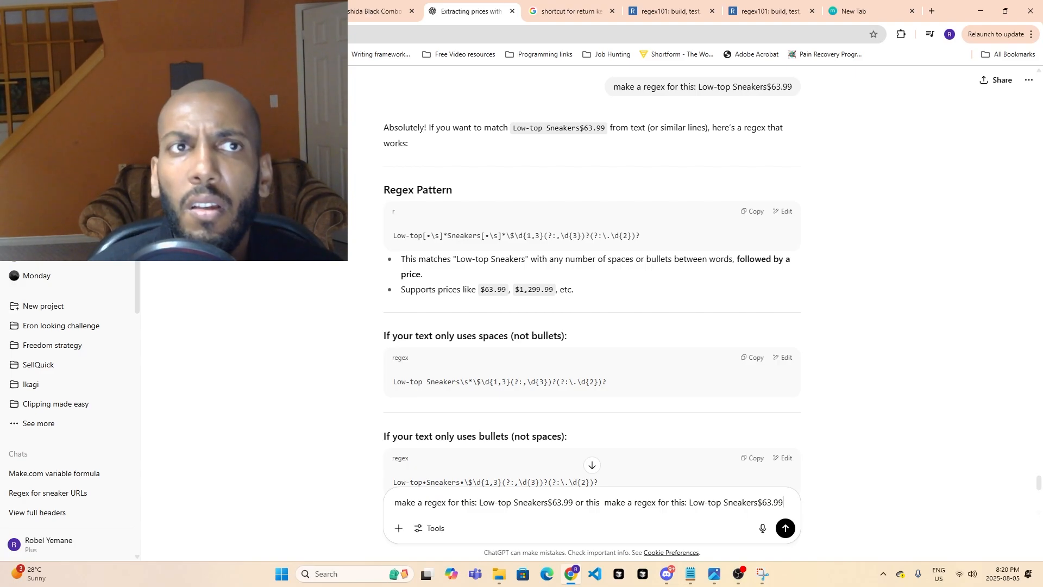
# - Copy the selected Dunkirck text in Make.com again and replace the duplicated ending of the ChatGPT prompt with "NewDUNKIRCK $73.99"
pyautogui.click(171, 11)
pyautogui.click(471, 11)
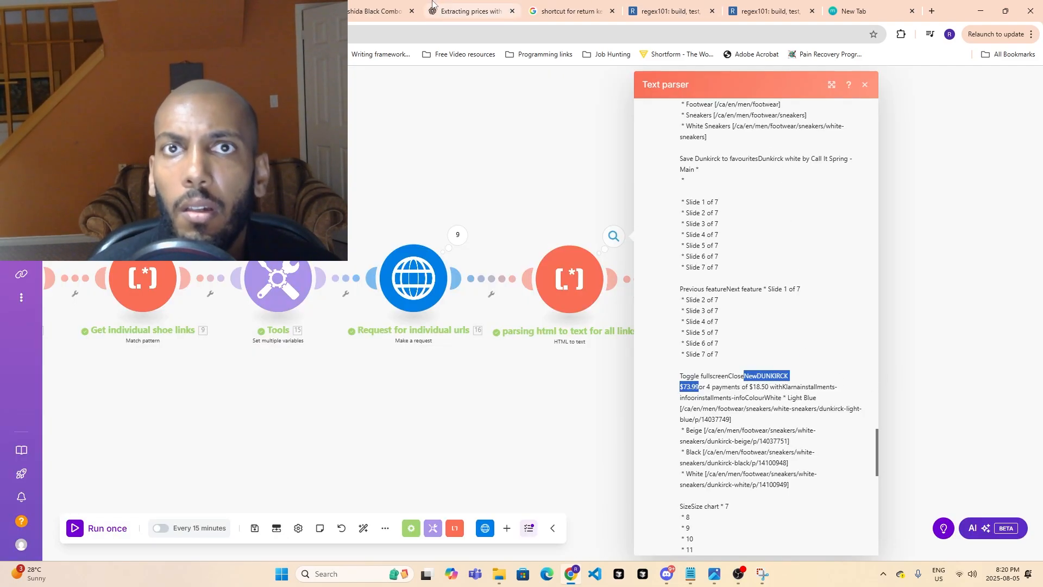
pyautogui.moveTo(785, 504); pyautogui.dragTo(604, 504)
pyautogui.write('NewDUNKIRCK $73.99')
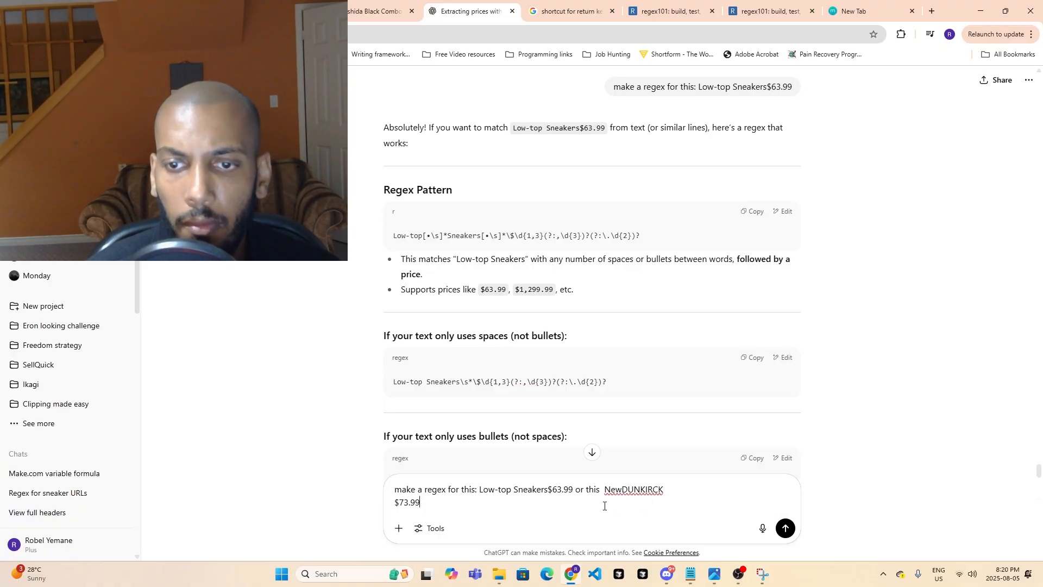
# - In the Make.com scenario, collapse operation 3's output of the HTML-to-text module and look through operation 4's text output for how the price is written
pyautogui.click(171, 11)
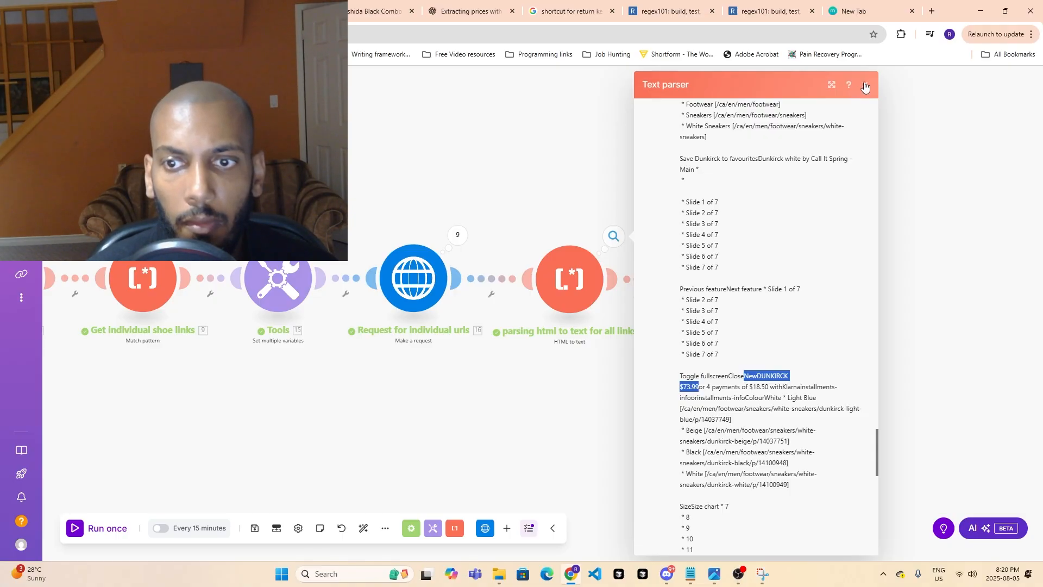
pyautogui.scroll(15, 806, 320)
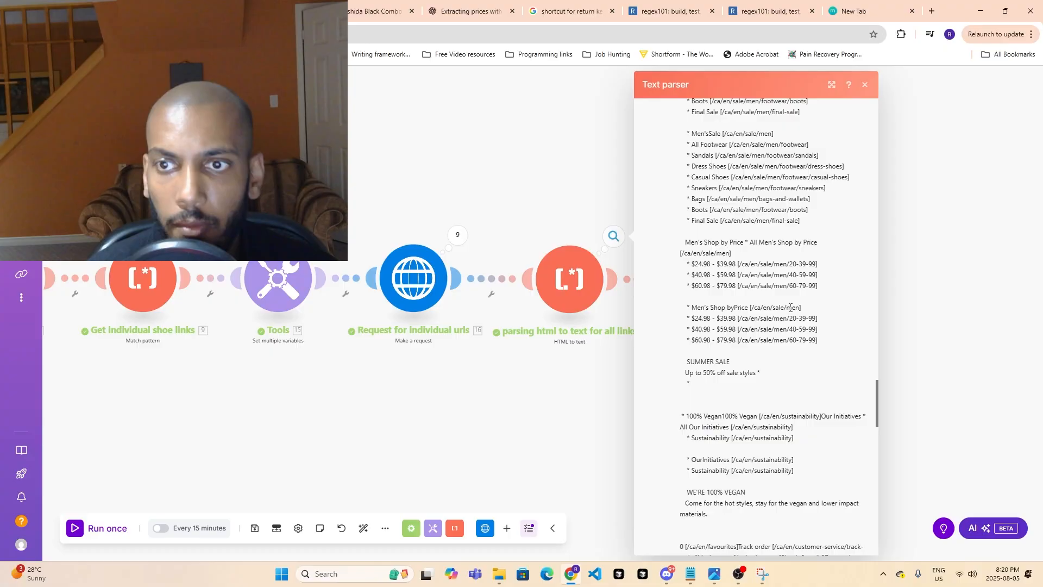
pyautogui.scroll(20, 806, 320)
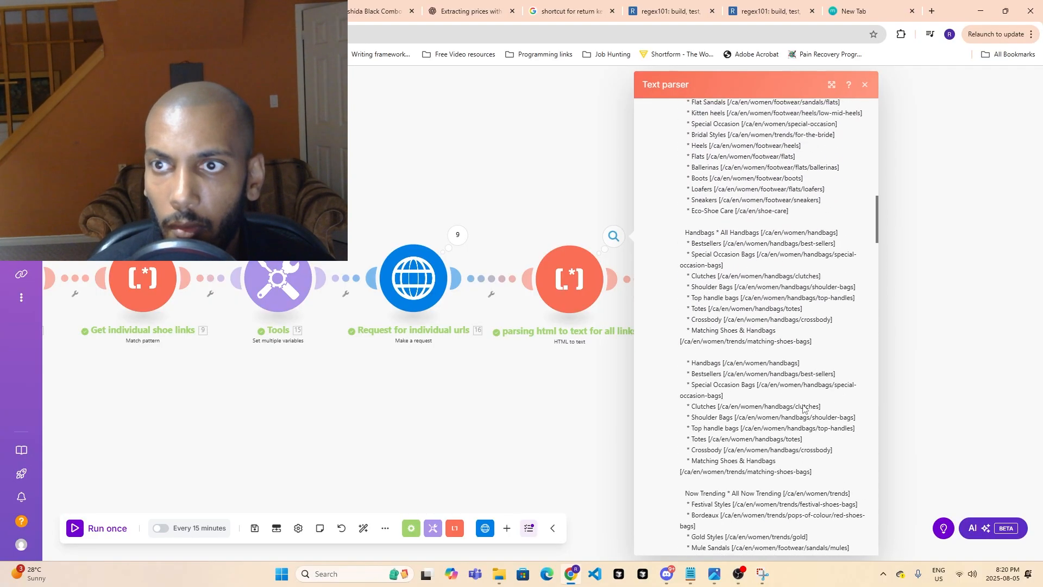
pyautogui.scroll(3, 778, 415)
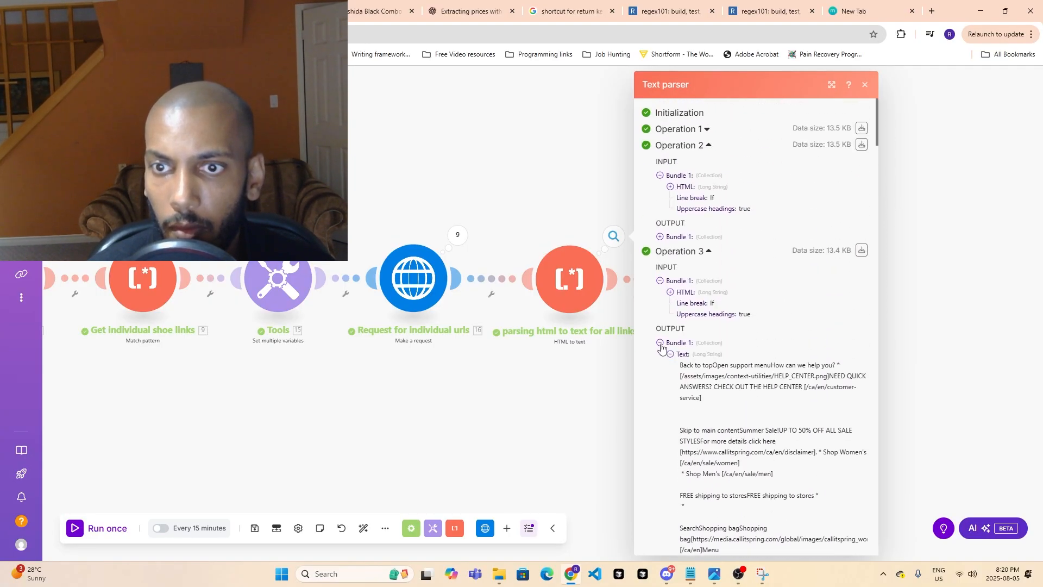
pyautogui.click(660, 342)
pyautogui.click(679, 356)
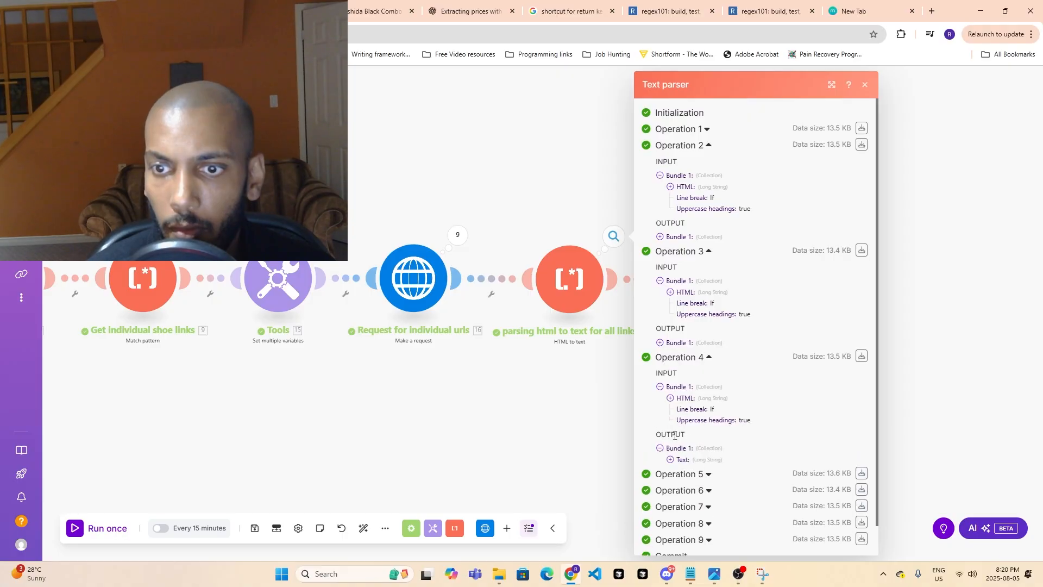
pyautogui.click(670, 460)
pyautogui.scroll(-15, 684, 450)
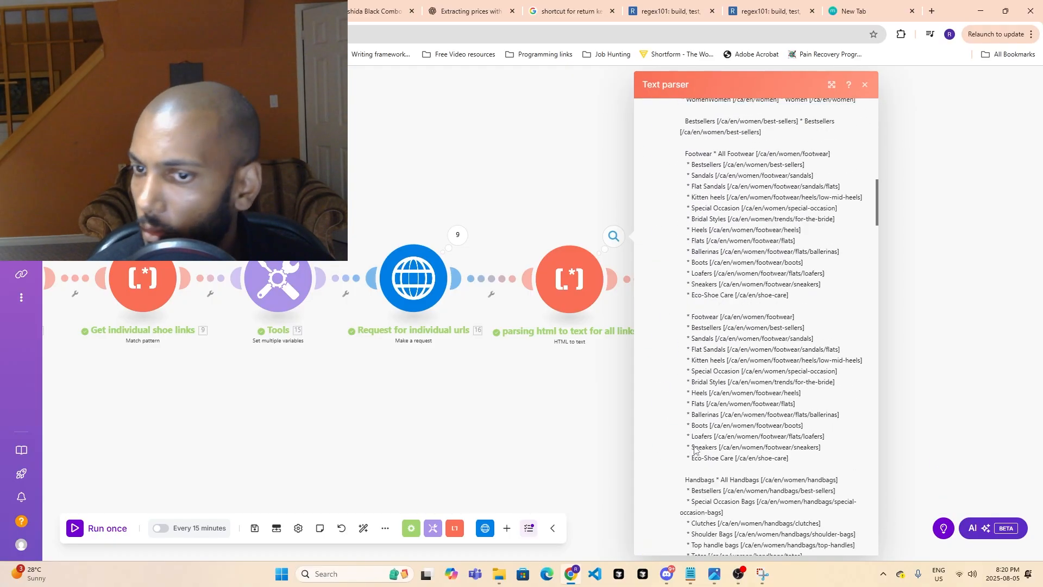
pyautogui.scroll(-20, 690, 441)
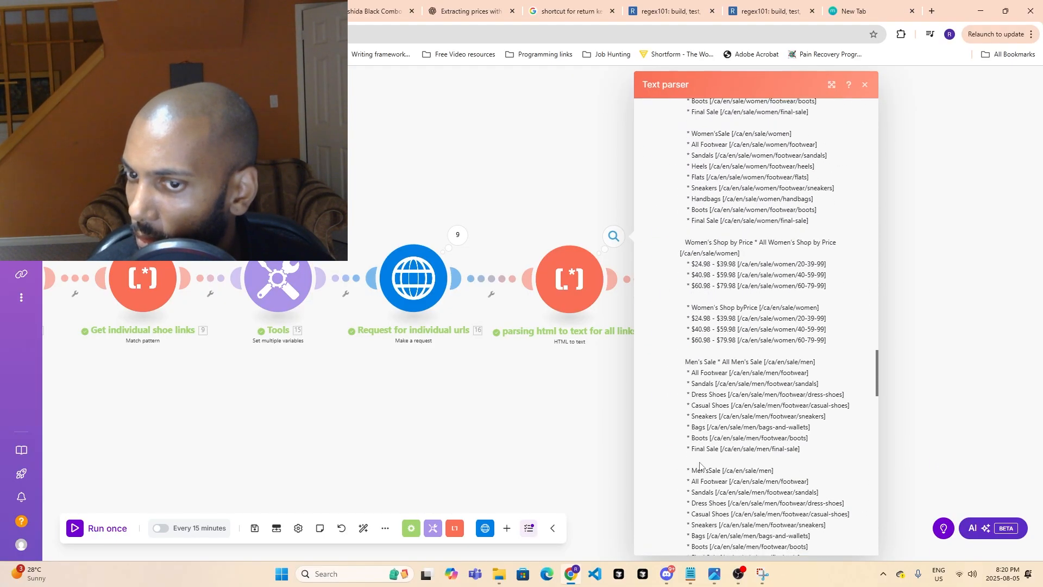
pyautogui.scroll(-6, 700, 472)
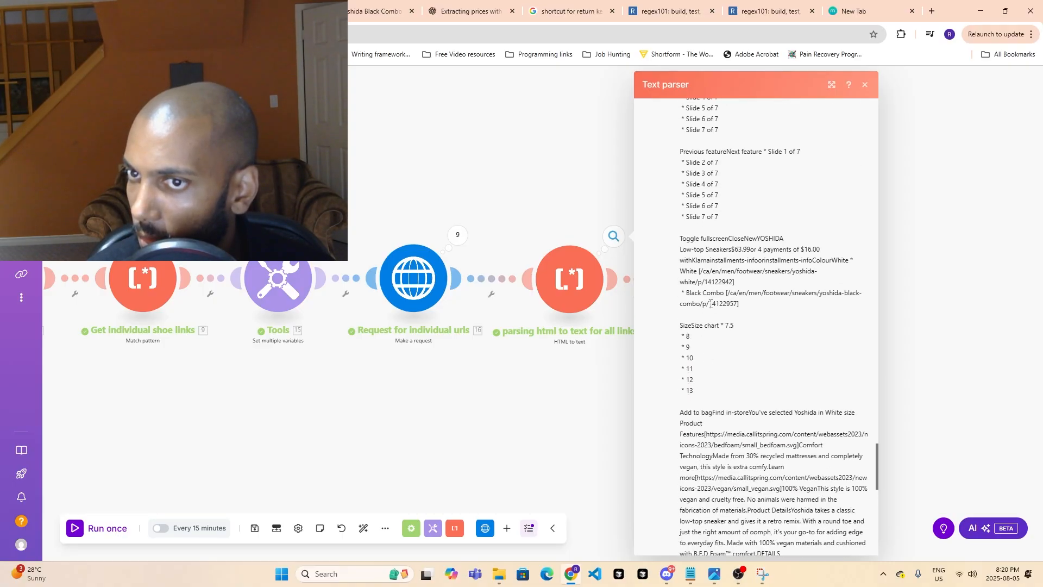
pyautogui.scroll(-4, 707, 304)
pyautogui.scroll(8, 700, 353)
pyautogui.click(606, 424)
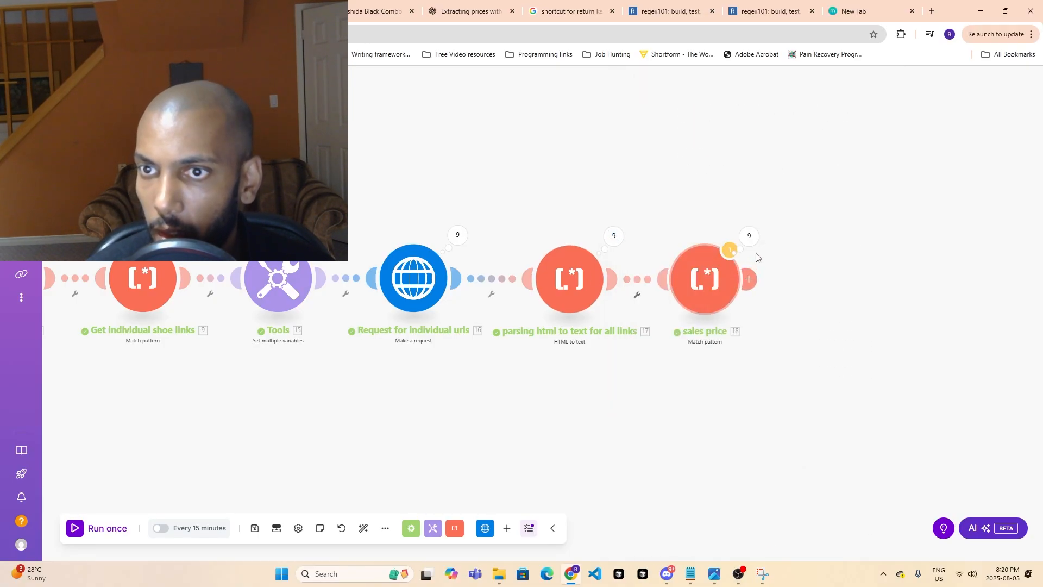
# - Inspect operation 5's output of the sales price module and check the price pattern test in regex101
pyautogui.click(758, 240)
pyautogui.click(812, 243)
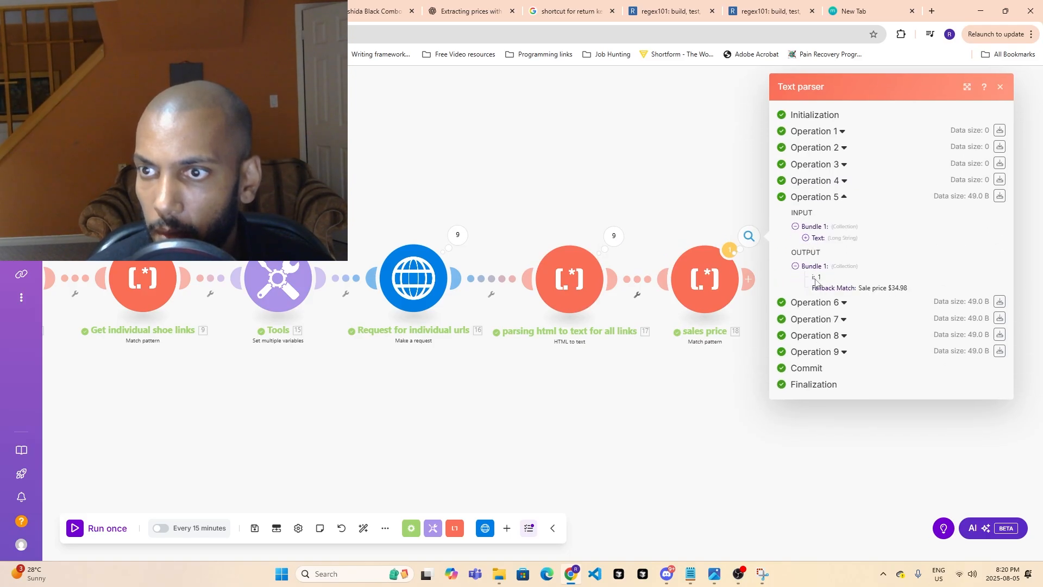
pyautogui.click(659, 146)
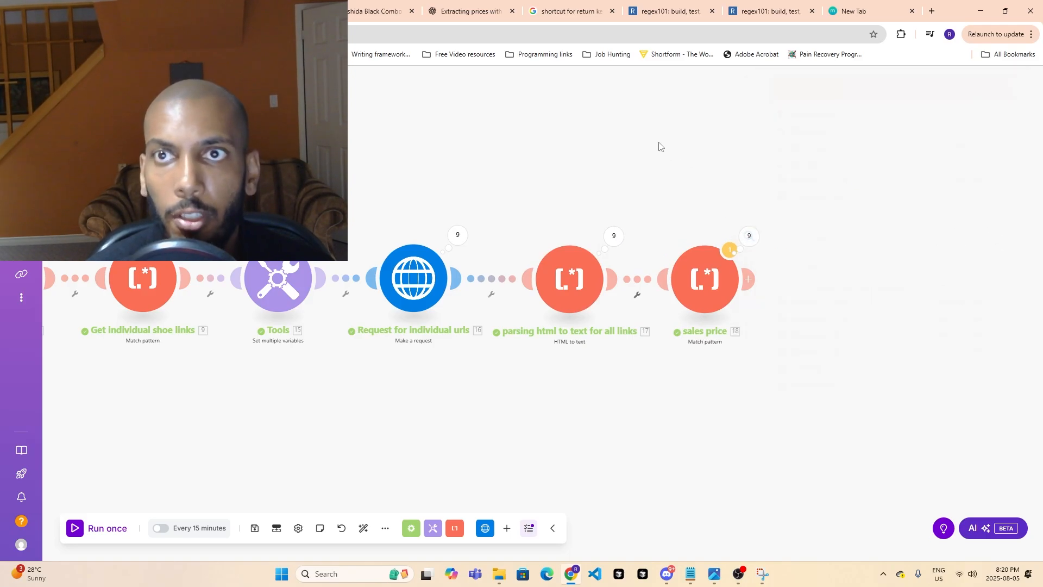
pyautogui.click(706, 3)
pyautogui.click(747, 2)
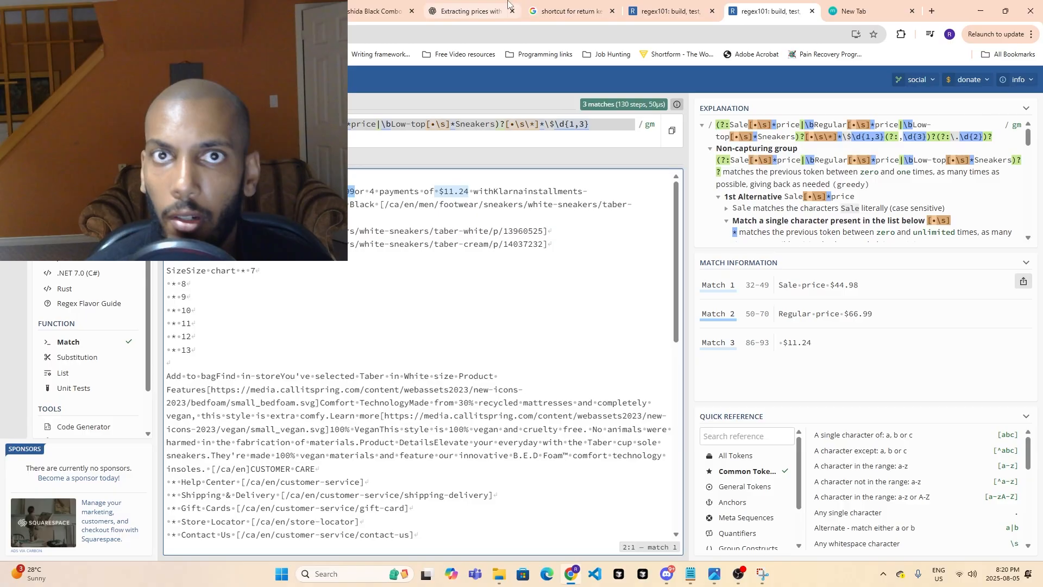
# - Switch to ChatGPT, send the drafted regex prompt for "Low-top Sneakers$63.99" or "NewDUNKIRCK $73.99", and look over the reply
pyautogui.click(467, 11)
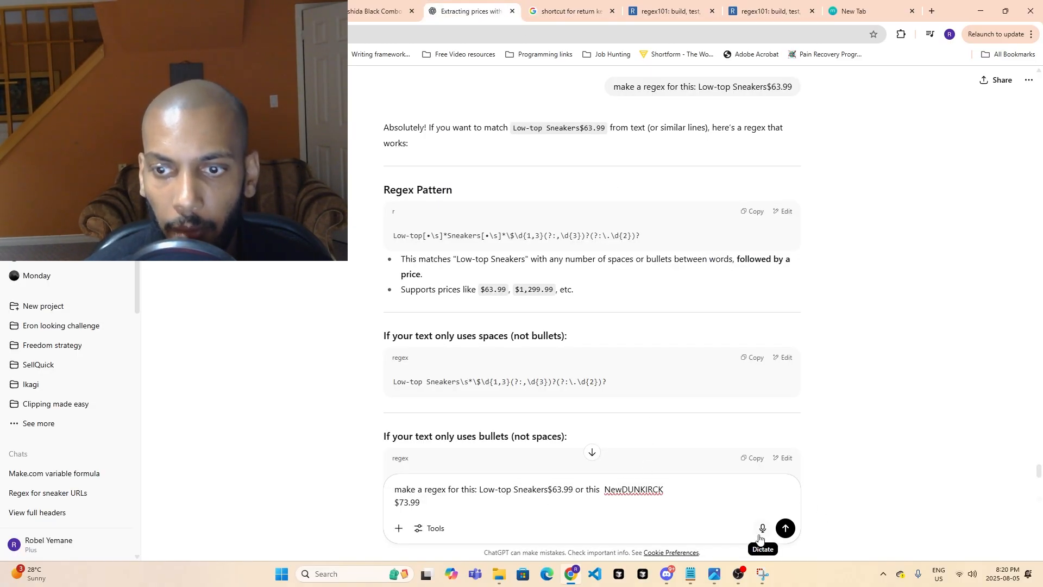
pyautogui.click(786, 528)
pyautogui.scroll(2, 619, 264)
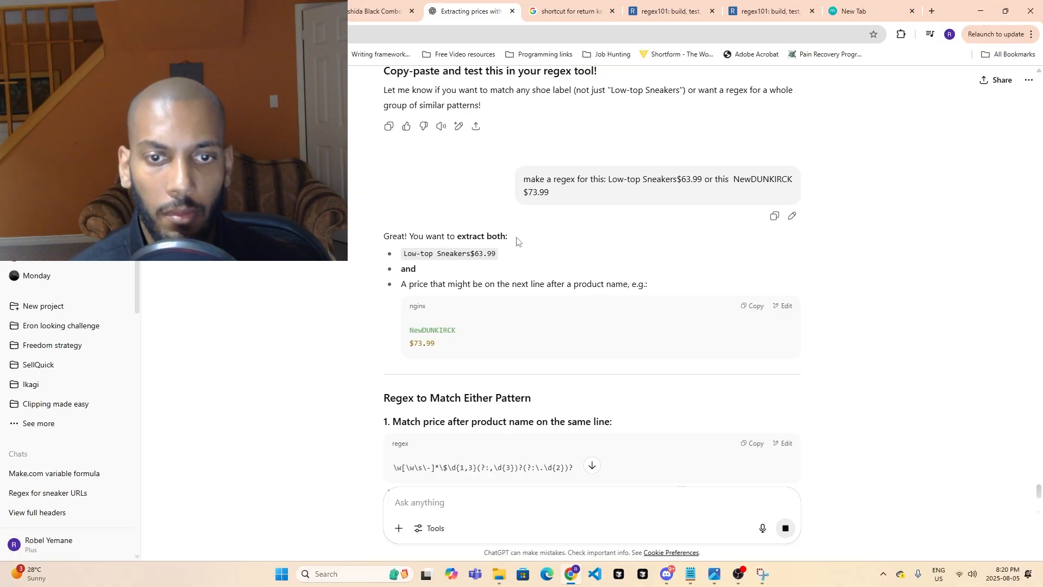
pyautogui.scroll(-3, 515, 267)
pyautogui.scroll(4, 514, 304)
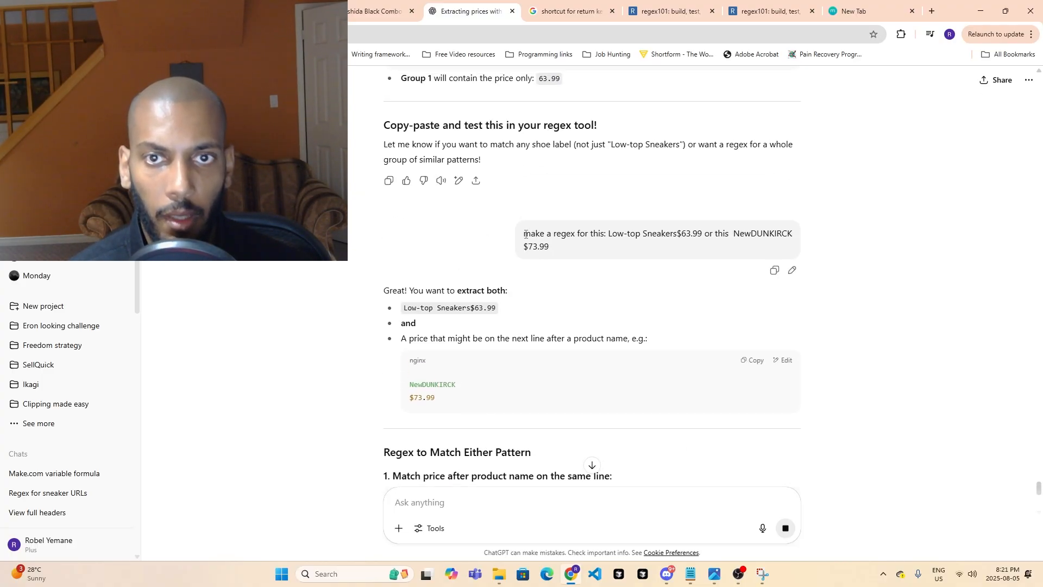
# - Copy the sent regex prompt and paste it into the ChatGPT message box for rewording
pyautogui.moveTo(525, 237); pyautogui.dragTo(557, 250)
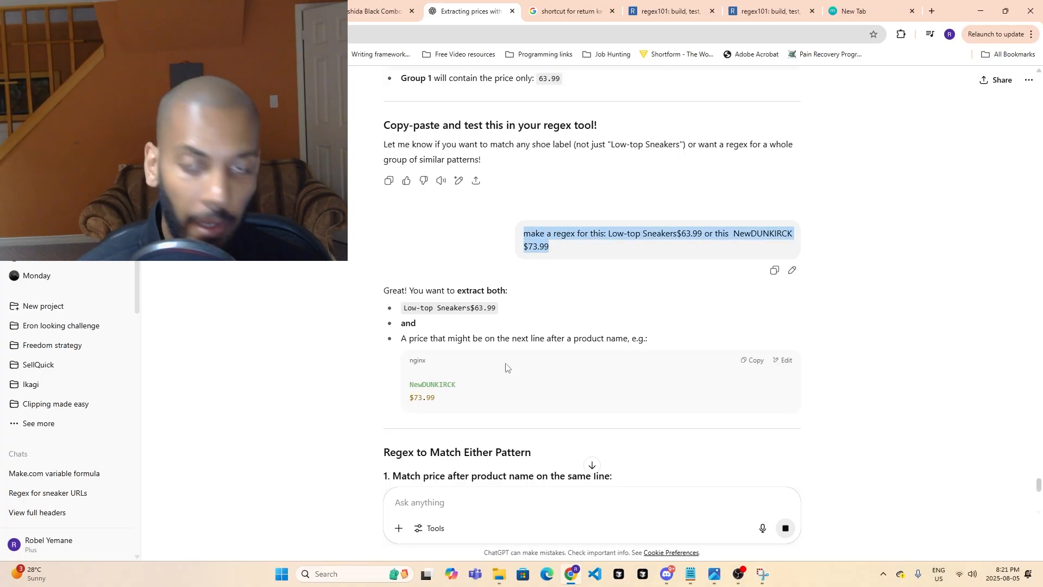
pyautogui.click(424, 503)
pyautogui.hotkey('ctrl', 'v')
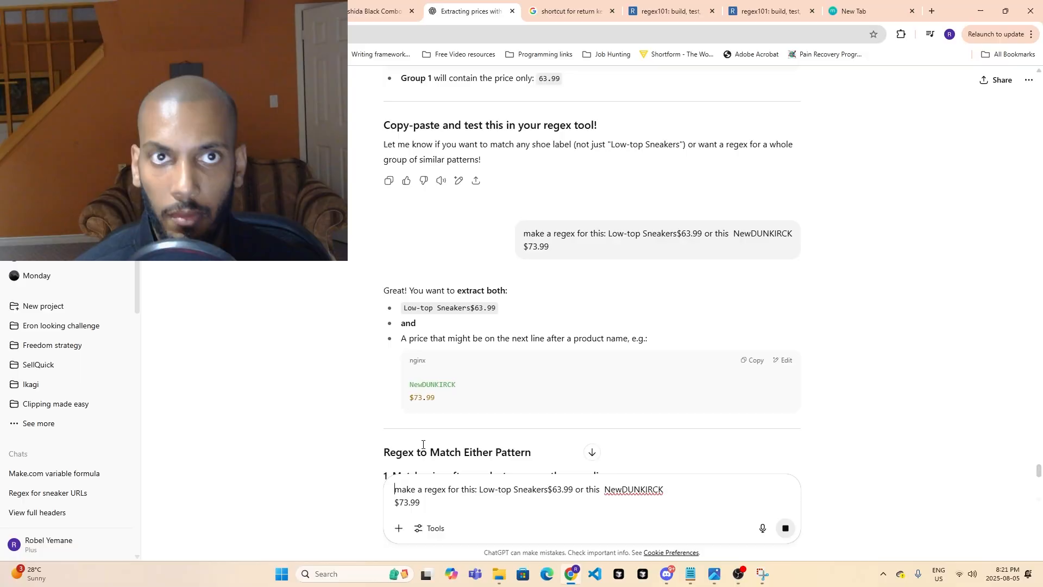
# - Look at the sales price module's match pattern settings in Make.com, close them unchanged and return to ChatGPT
pyautogui.hotkey('ctrl', 'shift', 'Tab')
pyautogui.hotkey('ctrl', 'shift', 'Tab')
pyautogui.hotkey('ctrl', 'shift', 'Tab')
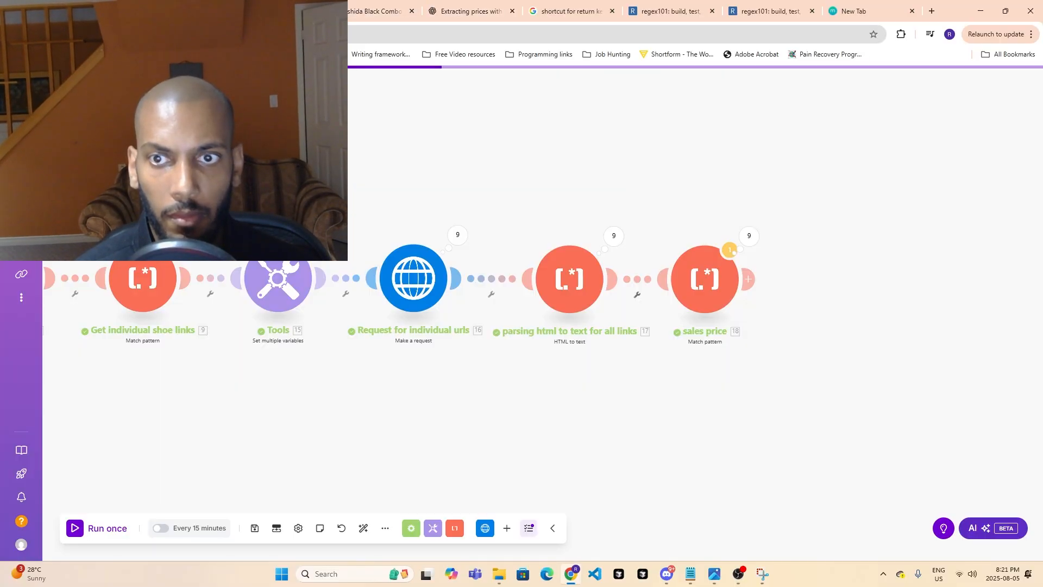
pyautogui.click(704, 279)
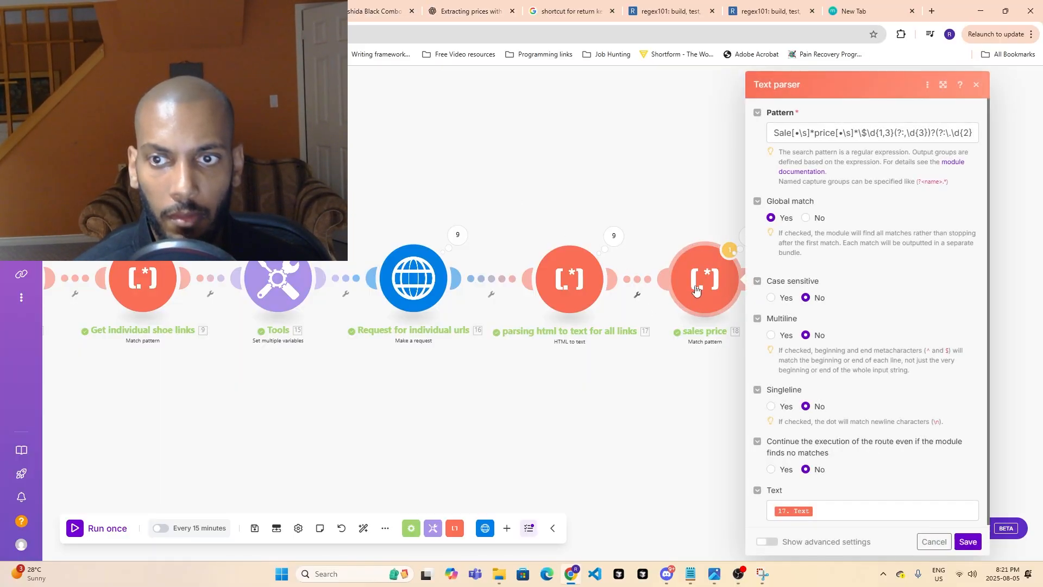
pyautogui.click(652, 460)
pyautogui.click(455, 4)
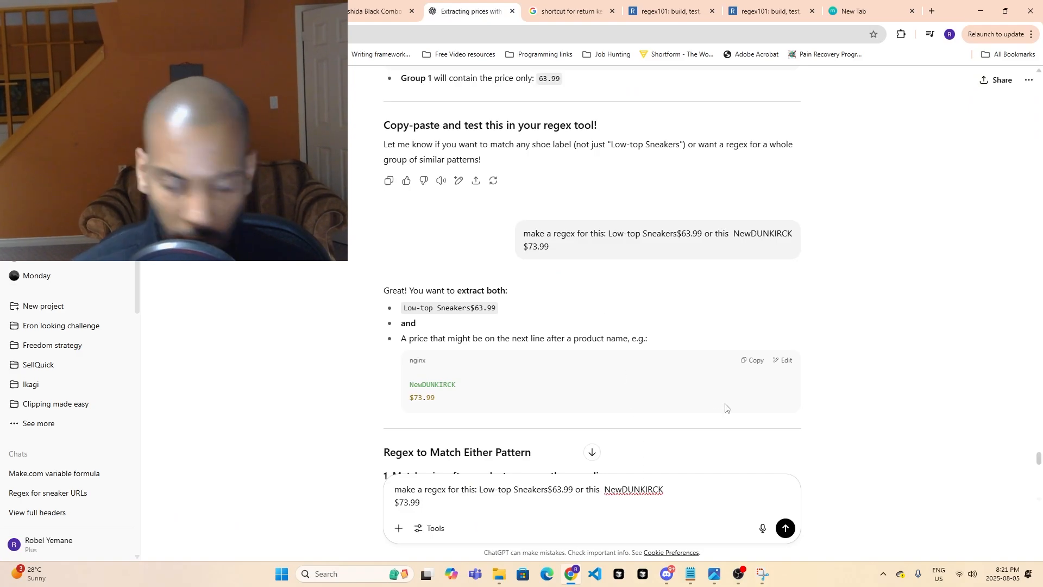
# - Insert "for this example:" before "NewDUNKIRCK" in the ChatGPT prompt and send it
pyautogui.write('example')
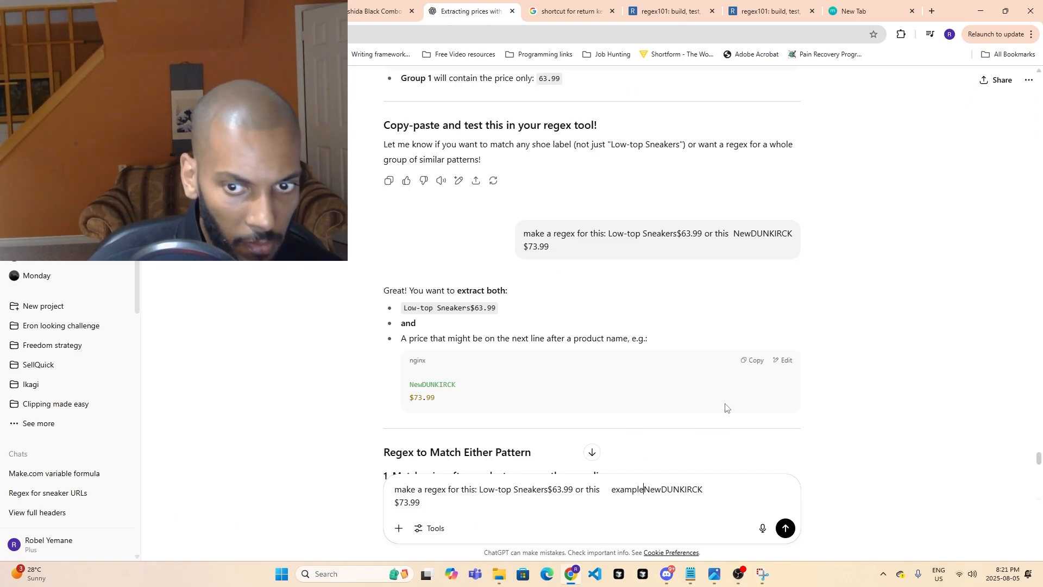
pyautogui.write(':')
pyautogui.press('Left')
pyautogui.press('Left')
pyautogui.press('Left')
pyautogui.press('Left')
pyautogui.press('Left')
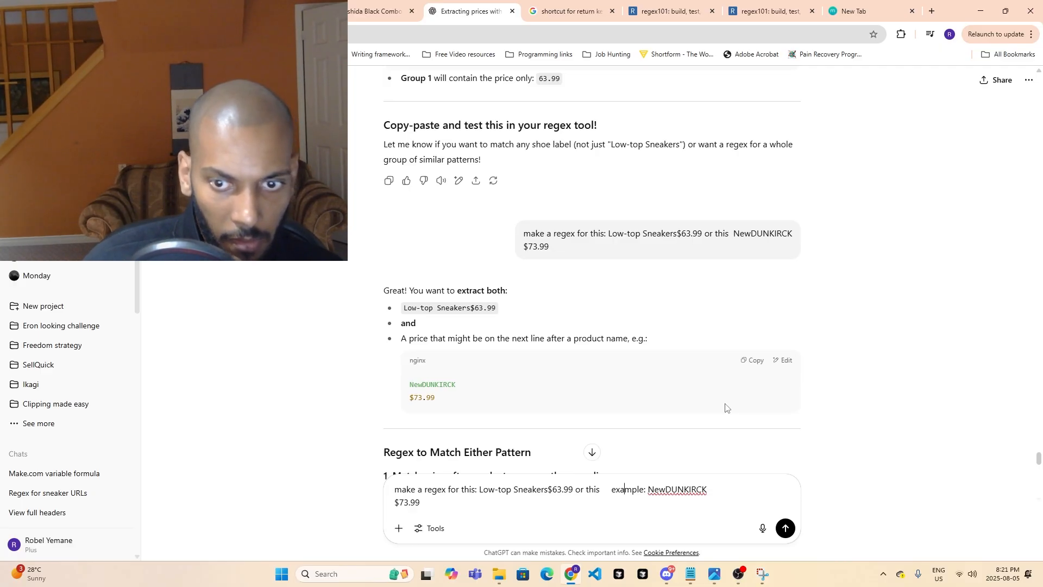
pyautogui.press('BackSpace')
pyautogui.press('BackSpace')
pyautogui.press('BackSpace')
pyautogui.press('BackSpace')
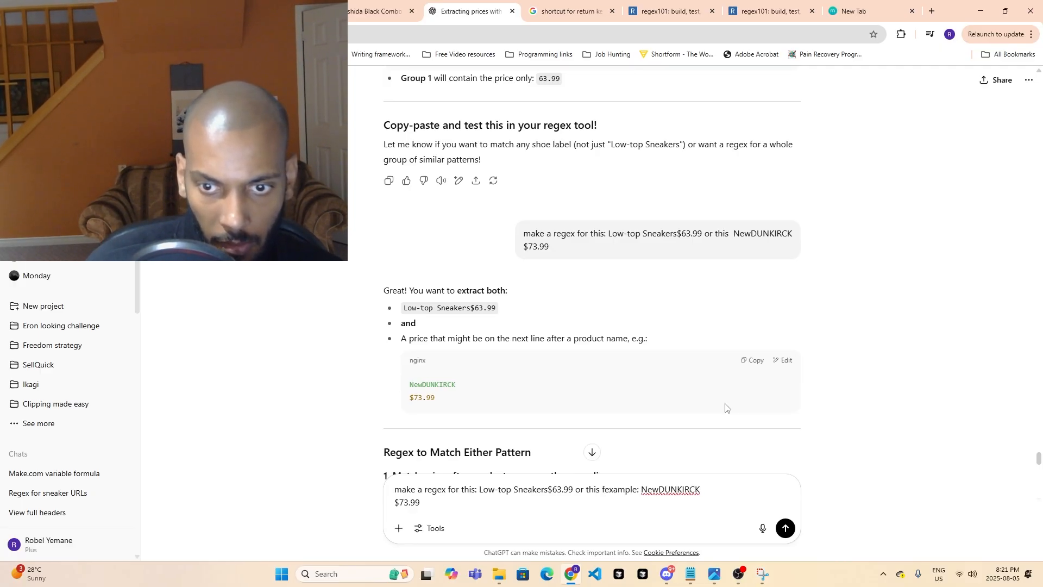
pyautogui.write('or t')
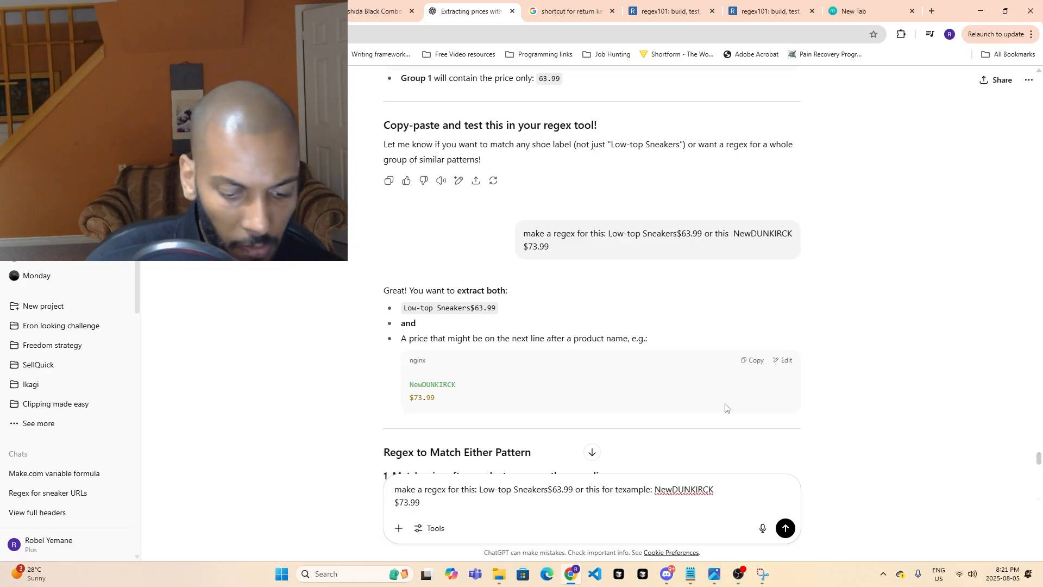
pyautogui.write('his')
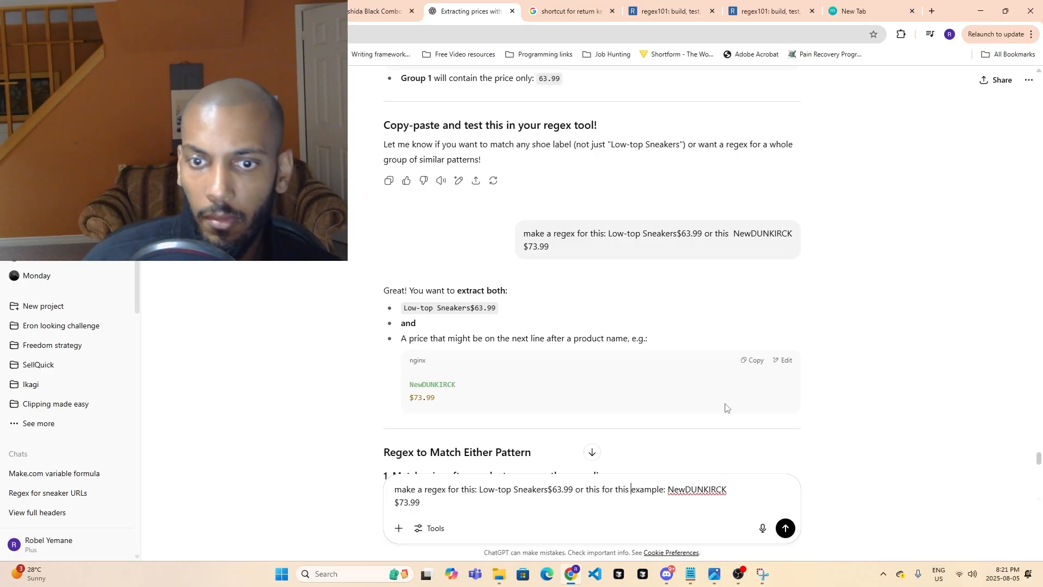
pyautogui.press('Return')
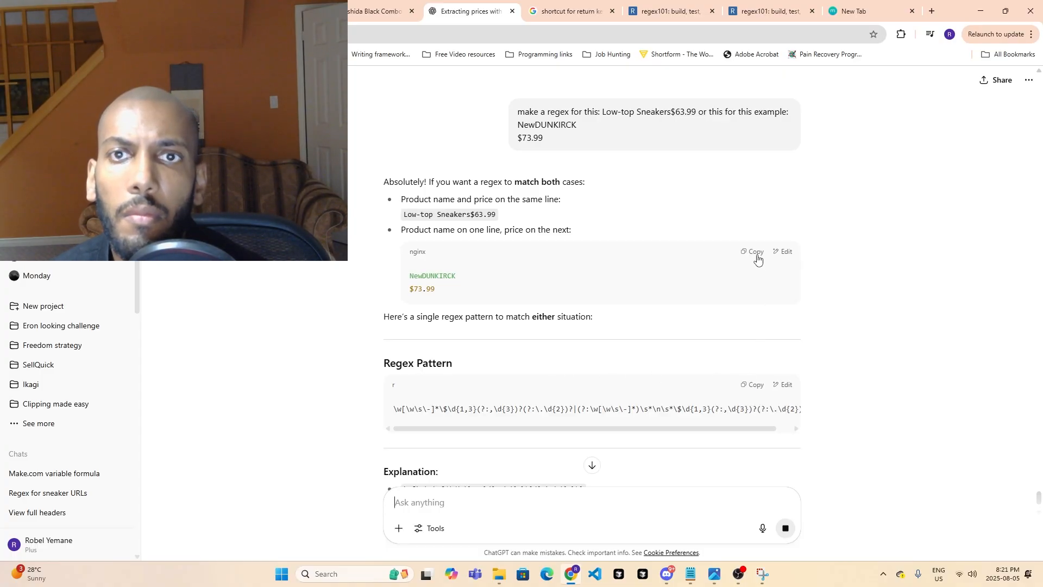
# - Reuse the sent prompt with "NewDUNKIRCK $73.99" joined on a single line and send it to ChatGPT
pyautogui.moveTo(516, 111); pyautogui.dragTo(566, 140)
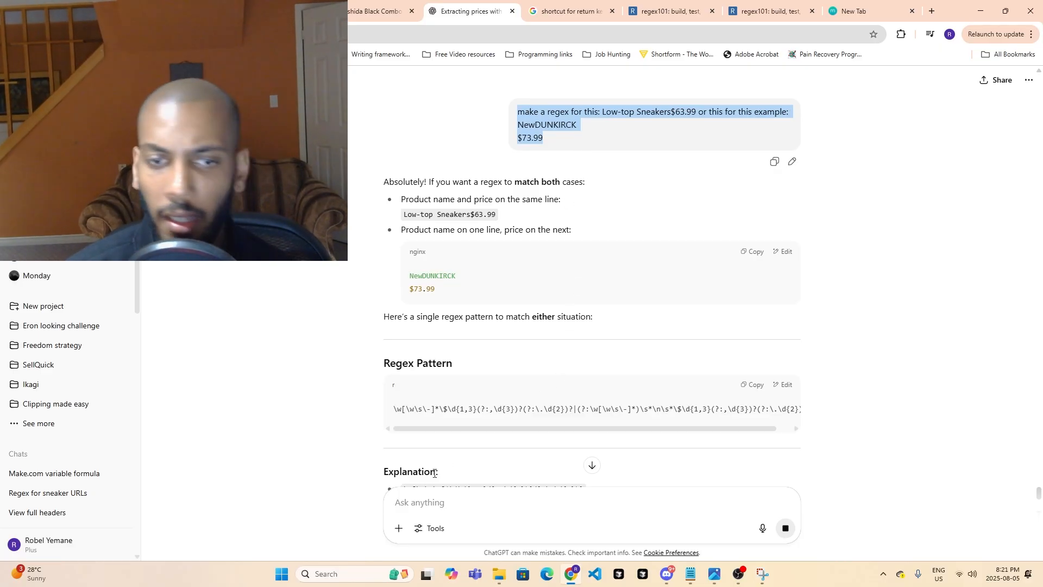
pyautogui.click(422, 497)
pyautogui.hotkey('ctrl', 'v')
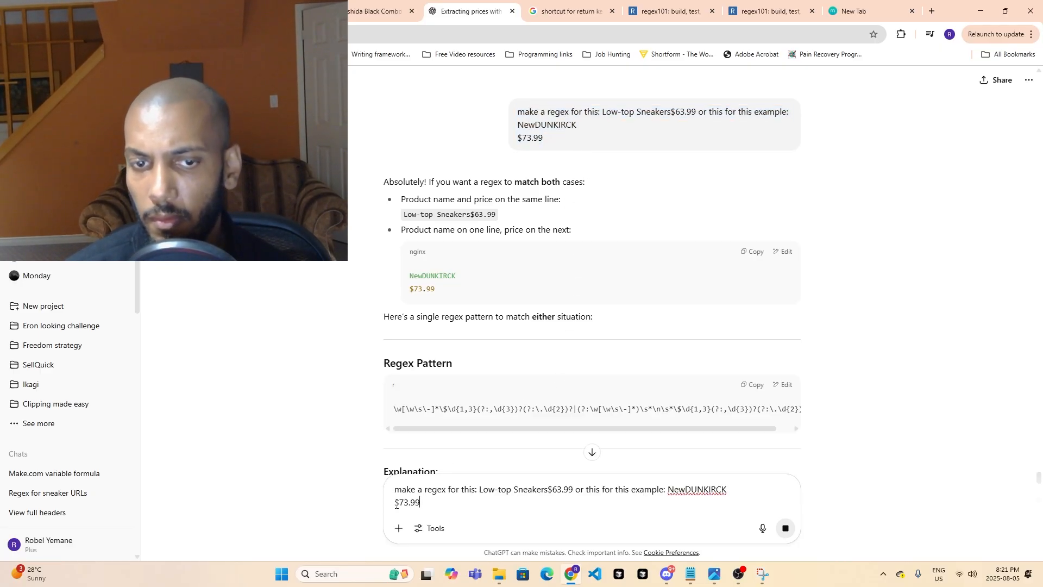
pyautogui.click(395, 502)
pyautogui.press('BackSpace')
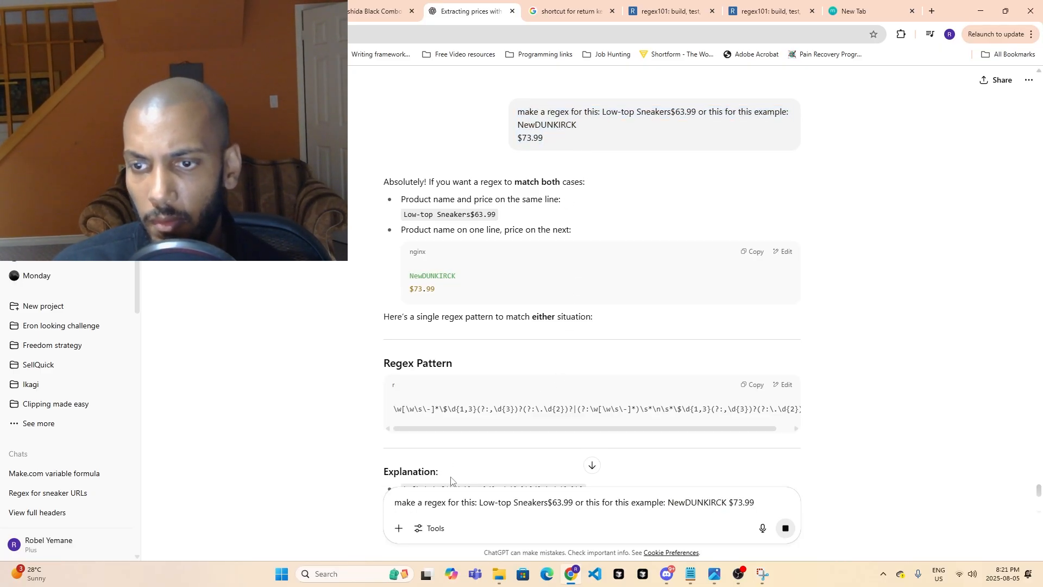
pyautogui.scroll(-8, 938, 266)
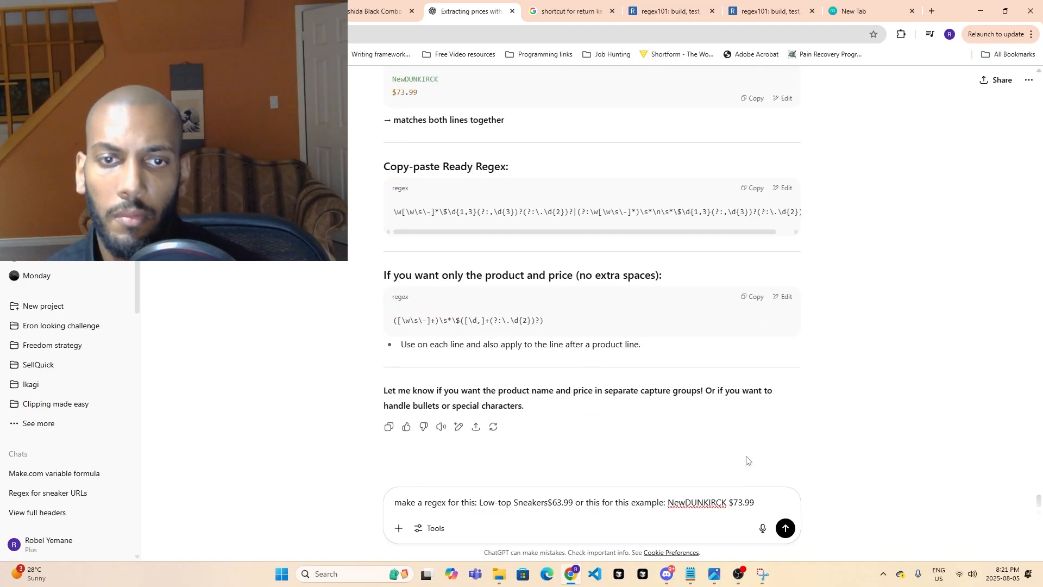
pyautogui.click(782, 528)
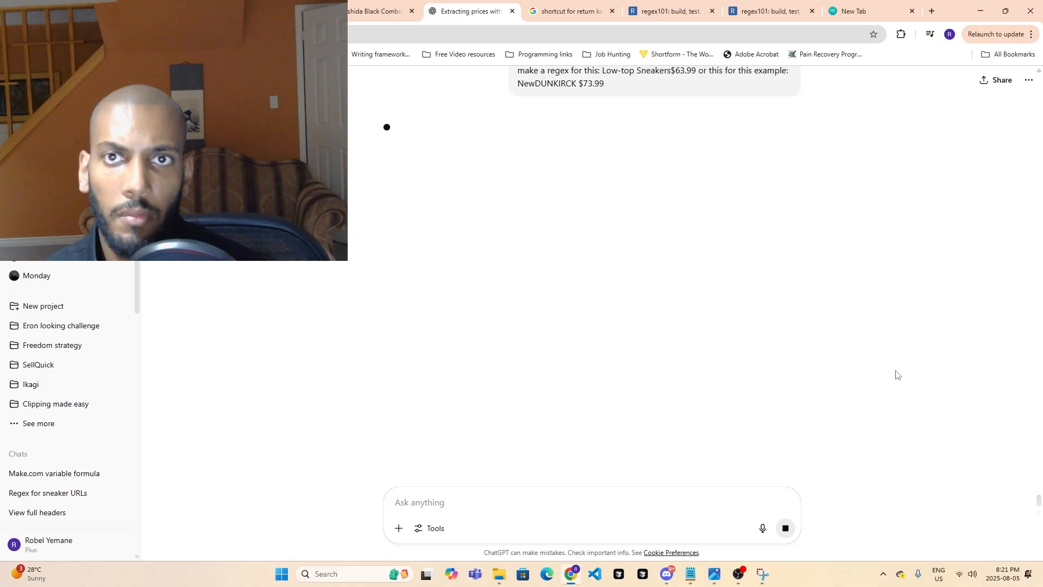
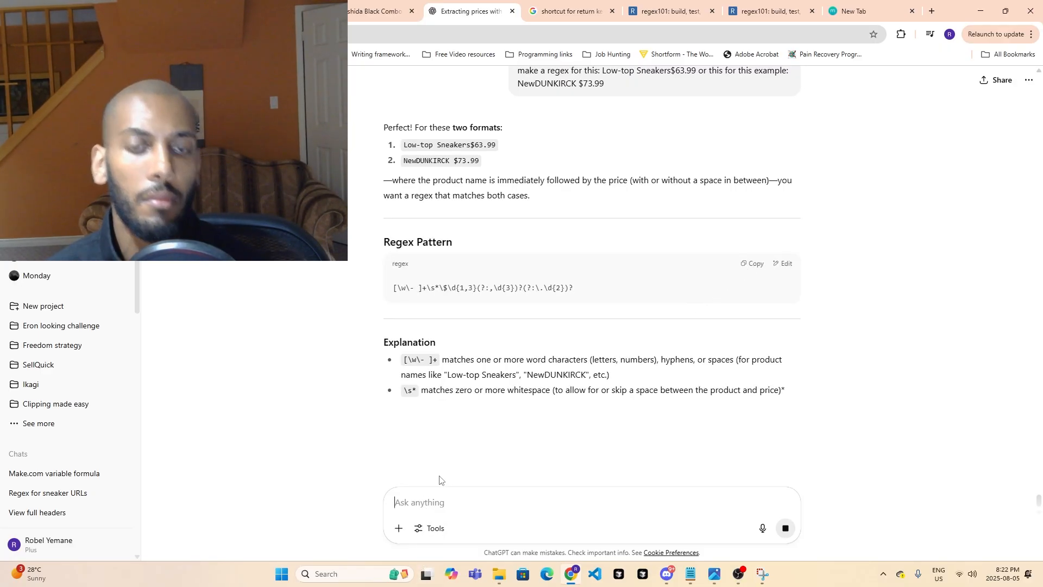
pyautogui.write('ni')
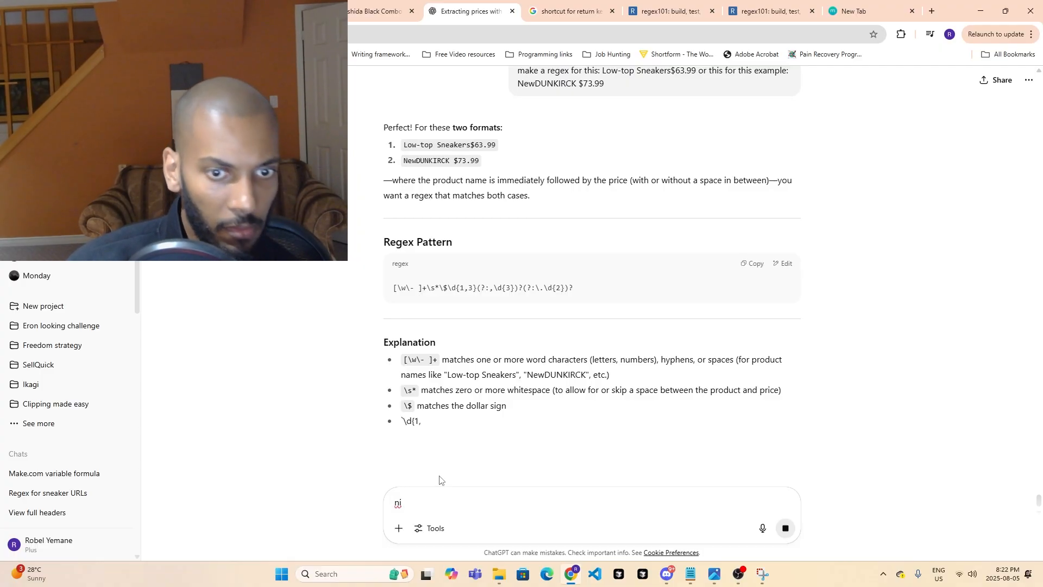
pyautogui.press('BackSpace')
pyautogui.press('BackSpace')
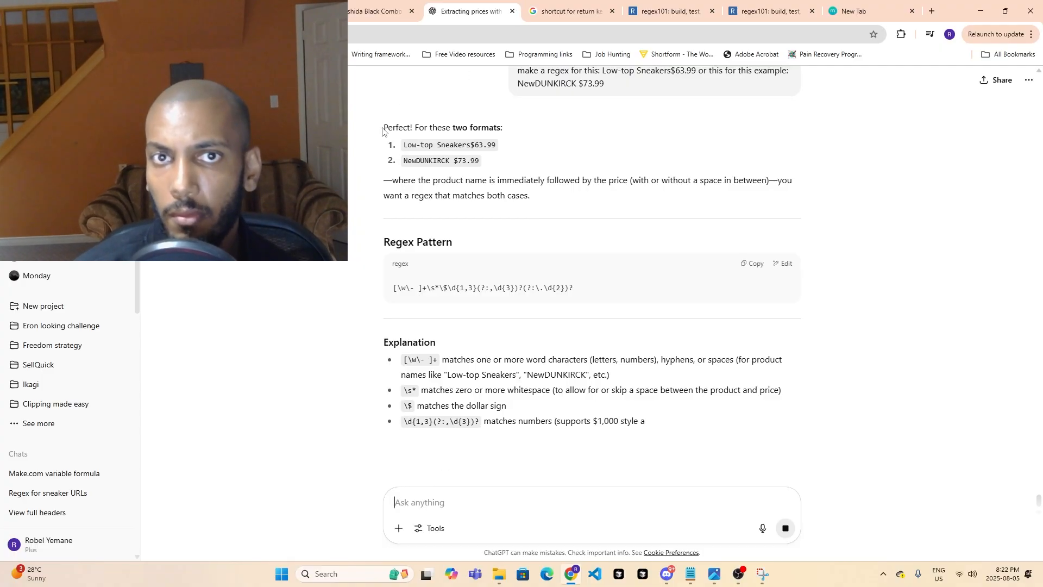
pyautogui.moveTo(382, 125); pyautogui.dragTo(534, 191)
pyautogui.rightClick(511, 180)
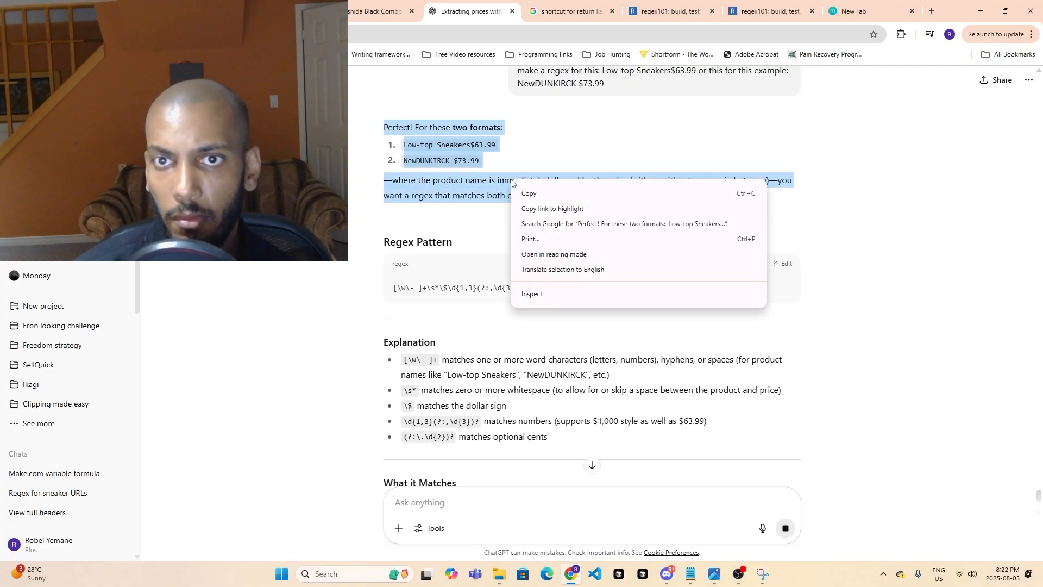
pyautogui.click(529, 186)
pyautogui.rightClick(395, 139)
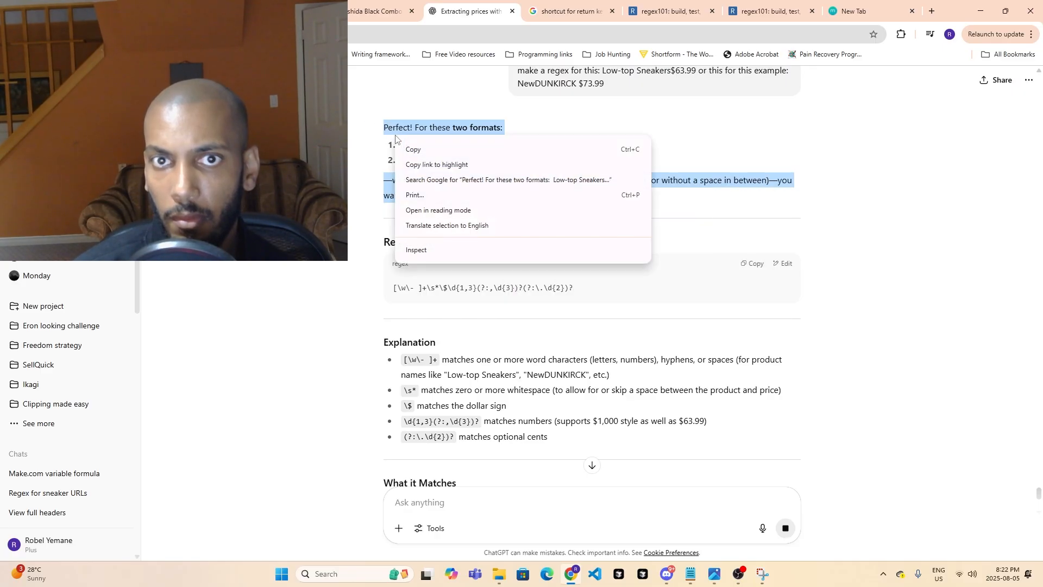
pyautogui.click(404, 148)
pyautogui.click(381, 137)
# - Quote ChatGPT's opening passage, from "Perfect! For these two formats:" to "matches both cases.", in a new reply
pyautogui.moveTo(379, 125); pyautogui.dragTo(532, 202)
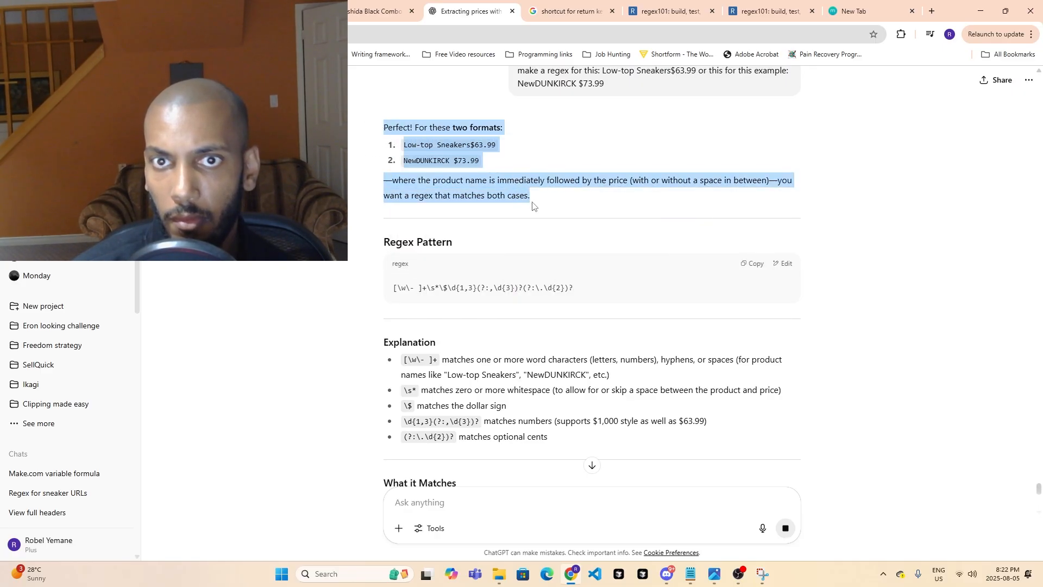
pyautogui.rightClick(491, 191)
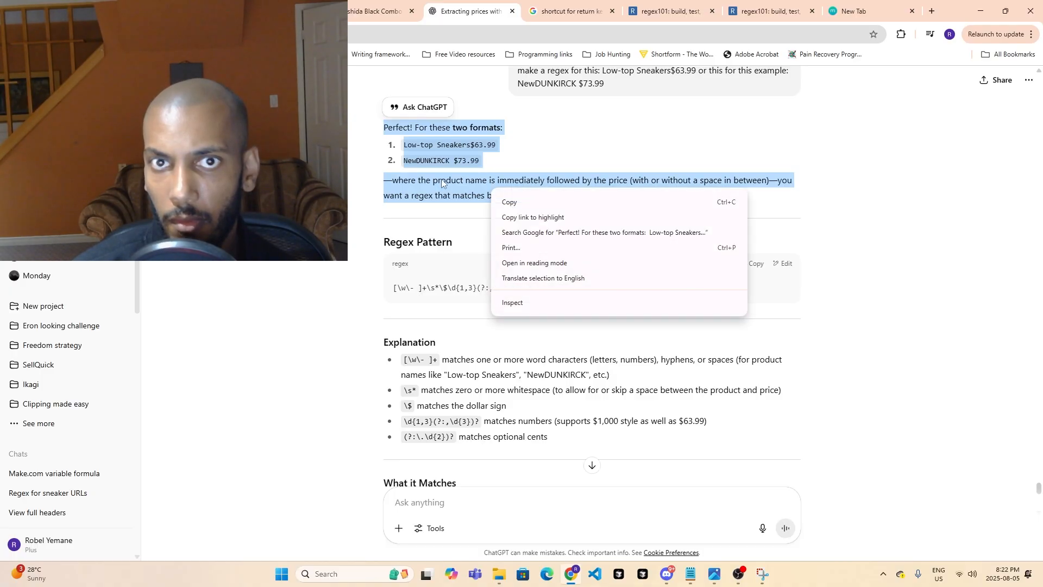
pyautogui.click(422, 114)
pyautogui.click(423, 108)
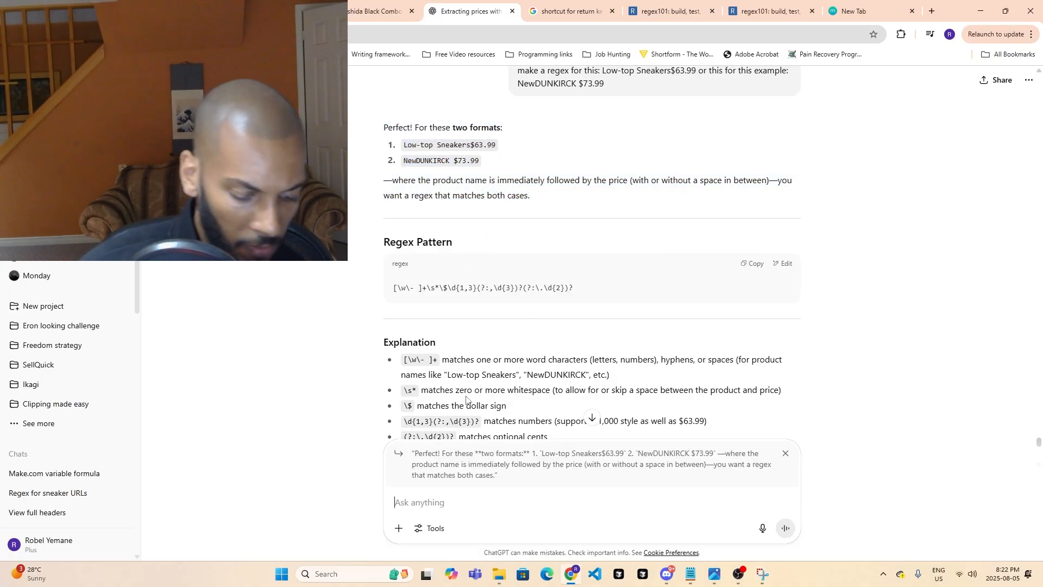
# - Reply to the quoted passage with "no these are 2 different examples, in 2 different sets of text" and send it
pyautogui.write('no these are 2 different example')
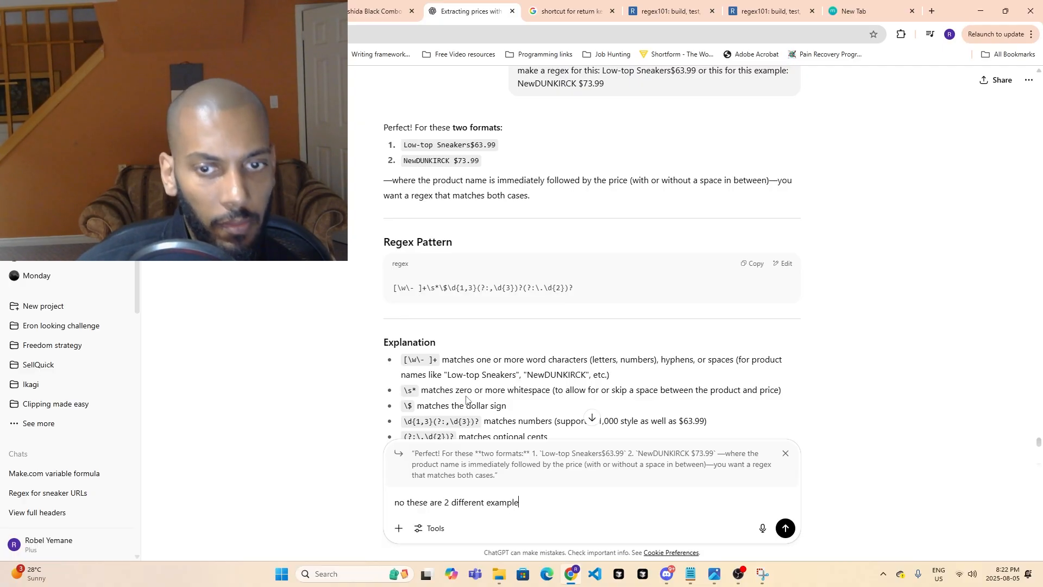
pyautogui.write('in')
pyautogui.press('BackSpace')
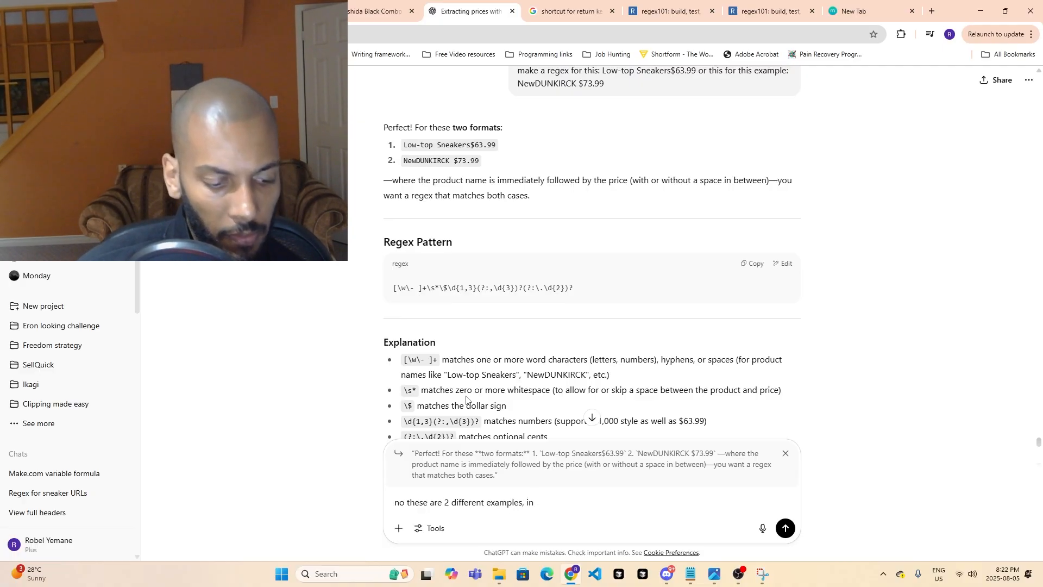
pyautogui.write('2 different ')
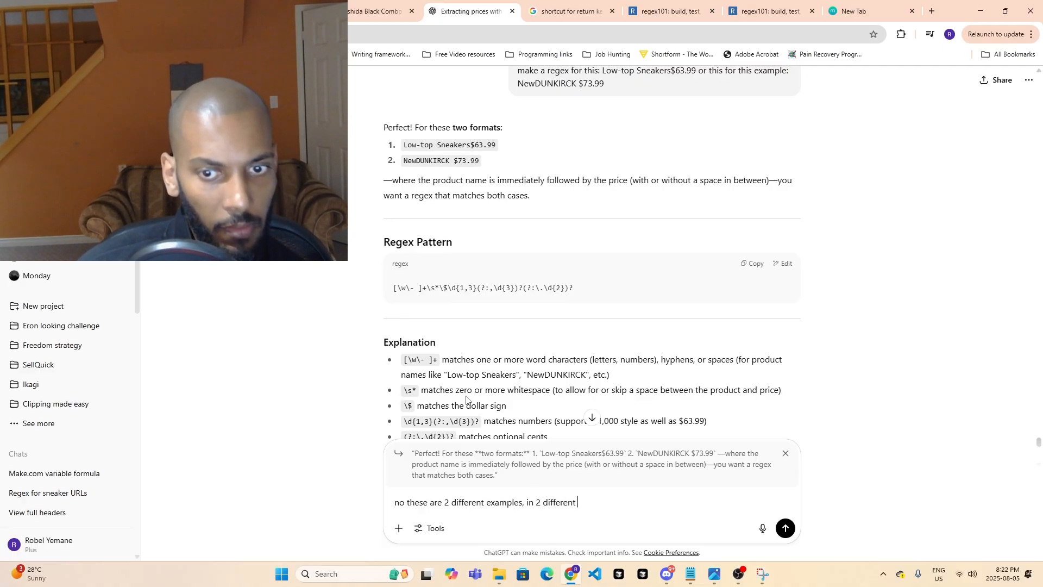
pyautogui.write('se')
pyautogui.write('ts of text')
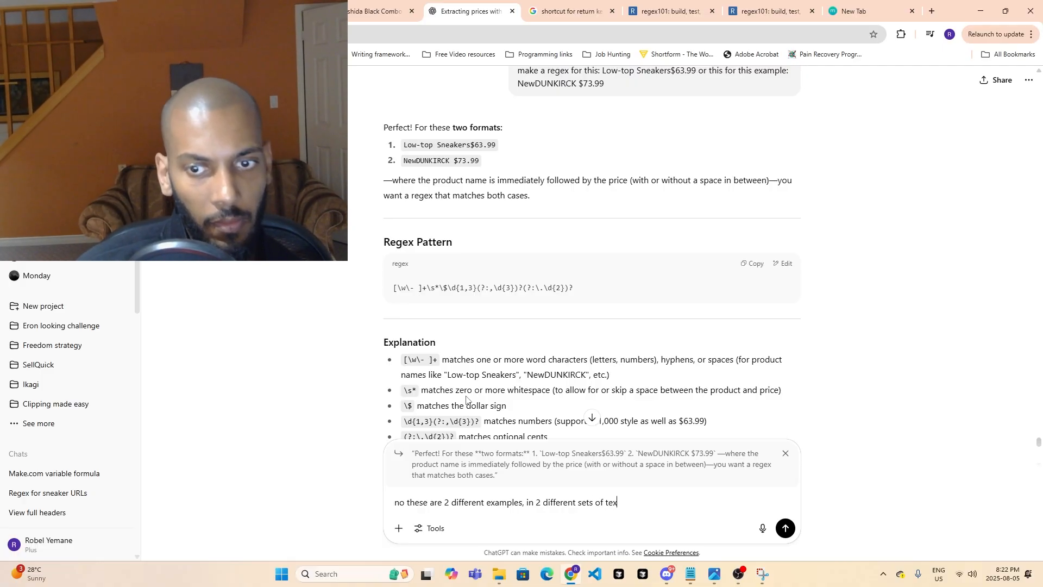
pyautogui.press('Return')
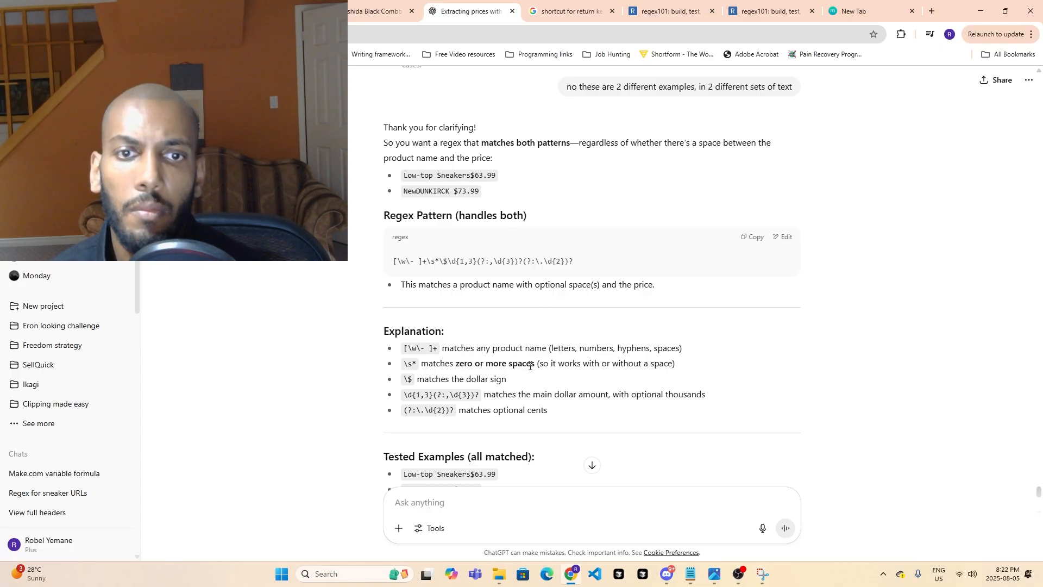
# - Copy ChatGPT's "handles both" regex and replace the pattern with it in the regex101 page containing the Yoshida product text
pyautogui.scroll(-2, 531, 379)
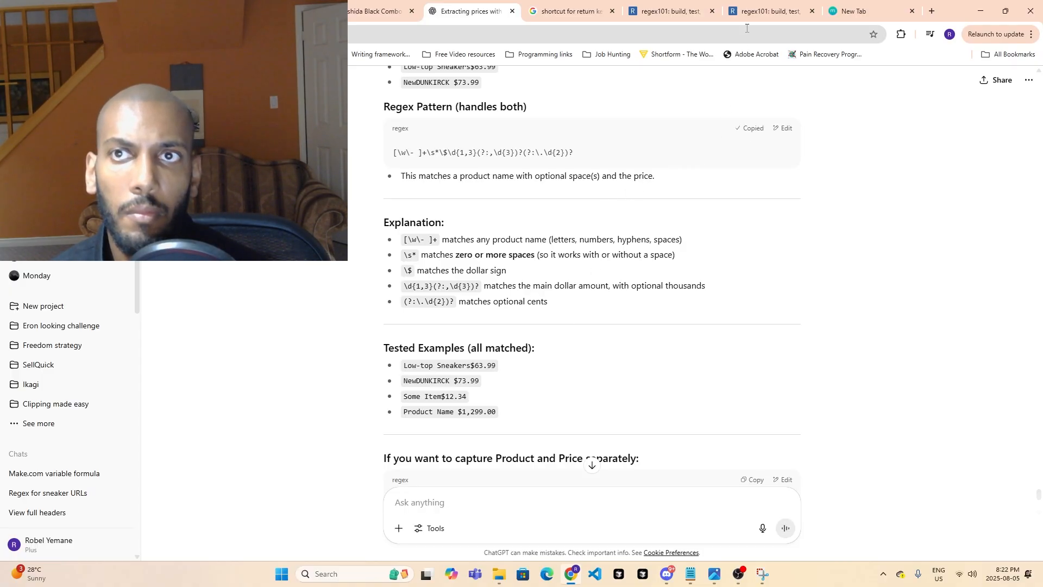
pyautogui.click(760, 10)
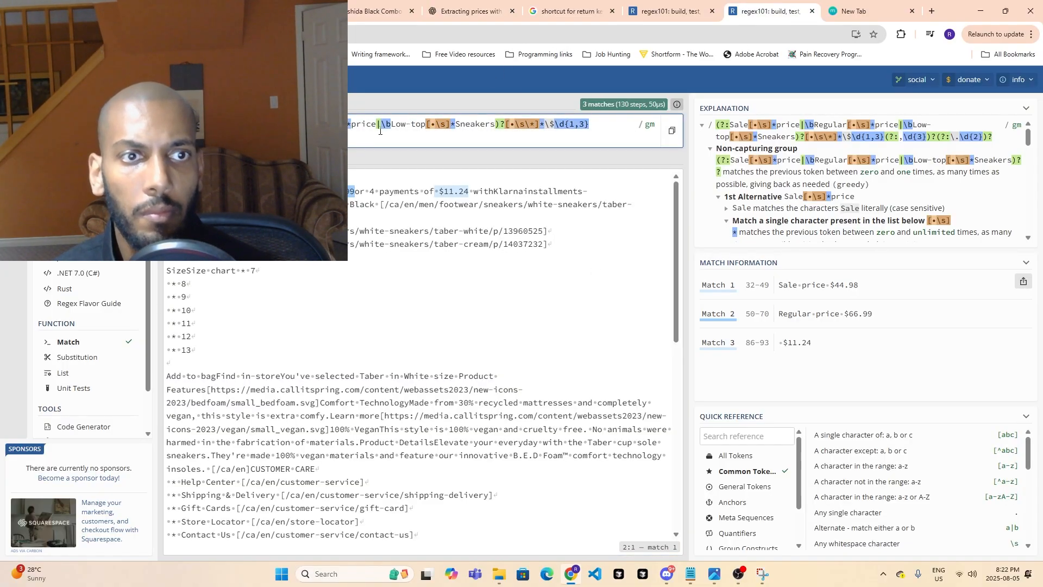
pyautogui.click(668, 11)
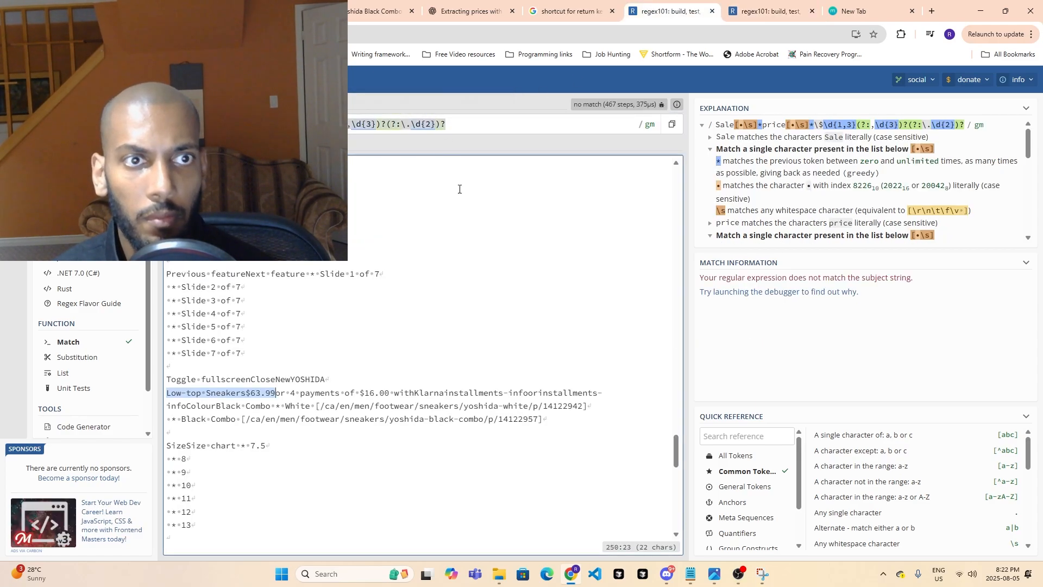
pyautogui.scroll(3, 459, 471)
pyautogui.scroll(-2, 459, 471)
pyautogui.tripleClick(472, 122)
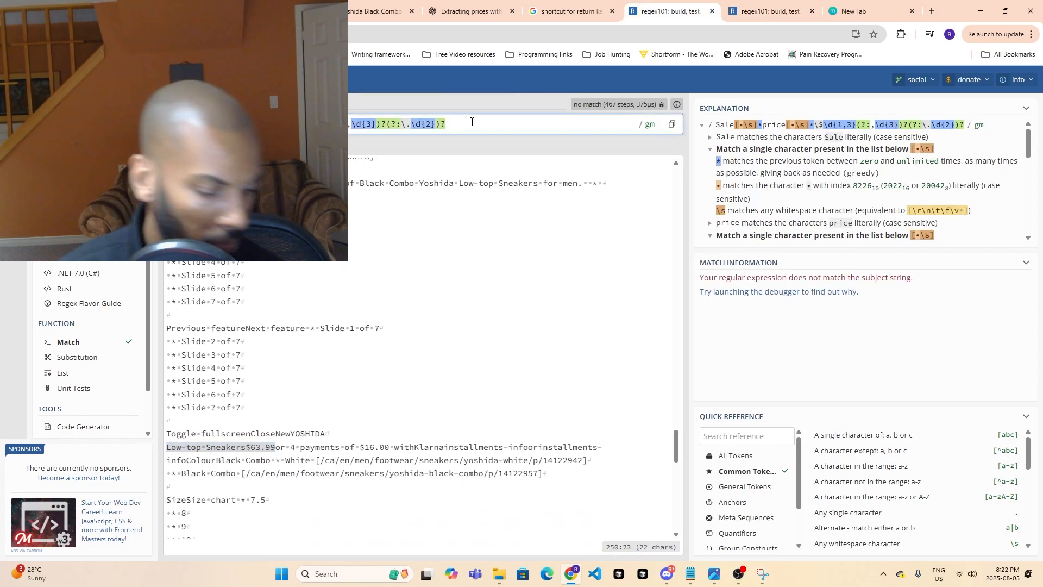
pyautogui.hotkey('ctrl', 'v')
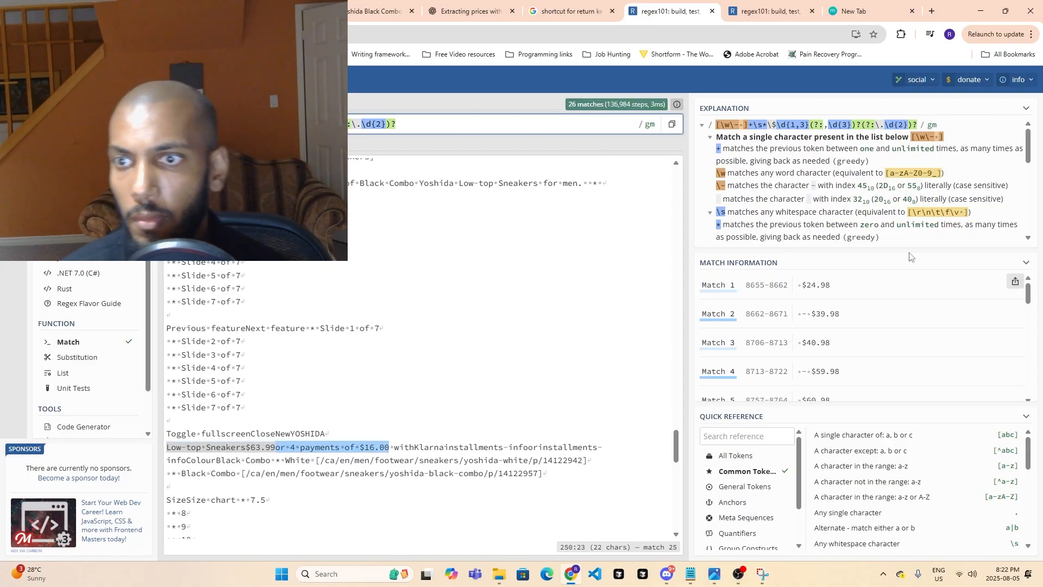
# - Examine the new pattern's match list in regex101 and compare it with the Low-top Sneakers line in the test text
pyautogui.scroll(-3, 904, 321)
pyautogui.scroll(-8, 904, 321)
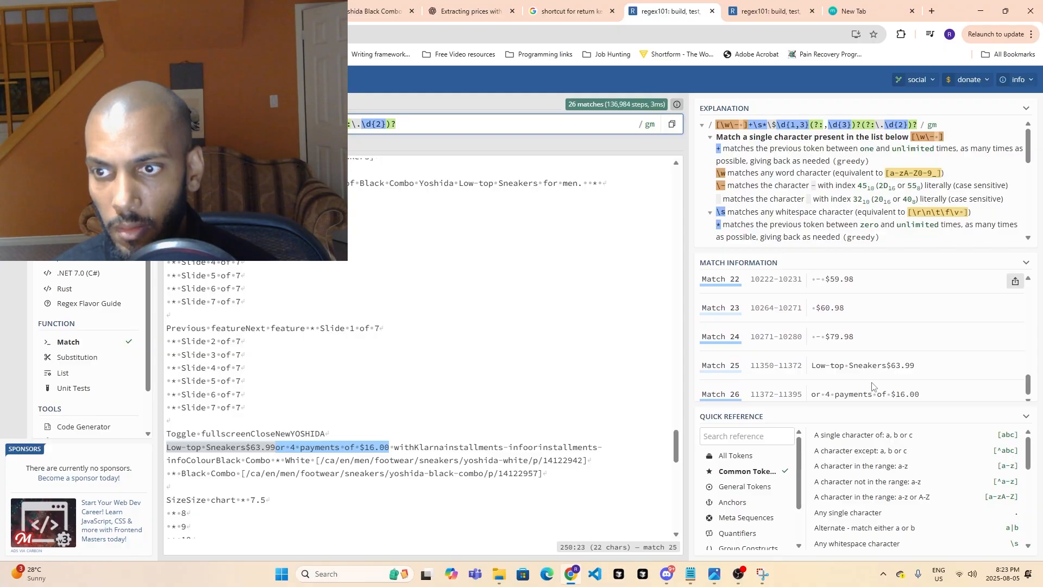
pyautogui.scroll(10, 871, 386)
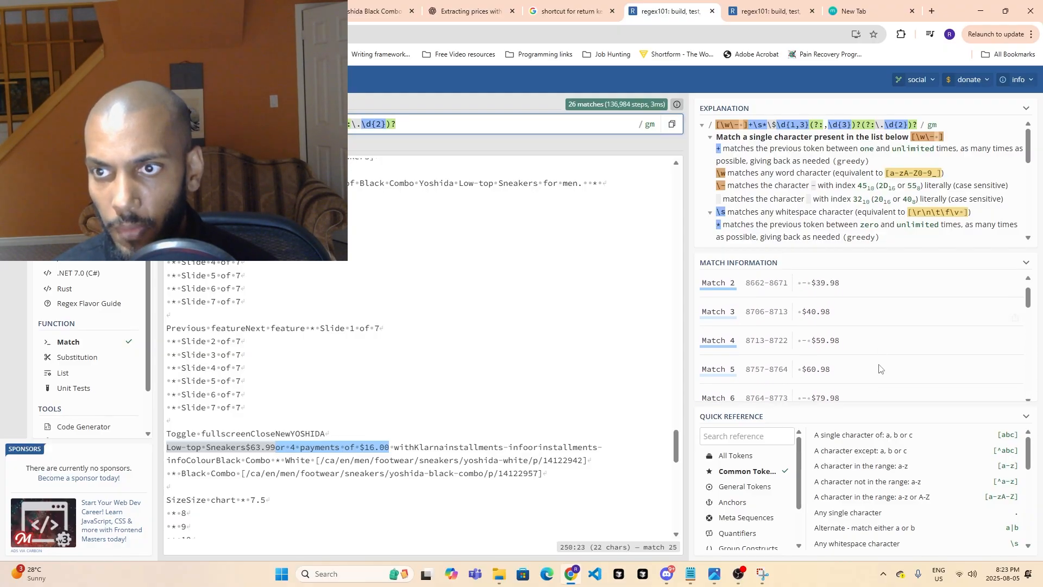
pyautogui.scroll(1, 880, 369)
pyautogui.scroll(-10, 743, 371)
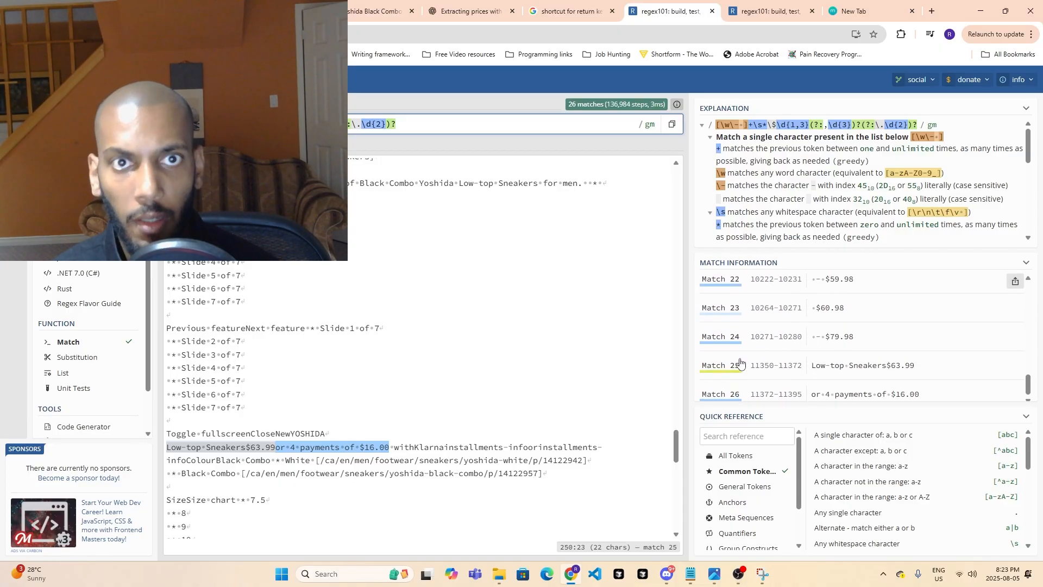
pyautogui.click(565, 15)
pyautogui.click(498, 4)
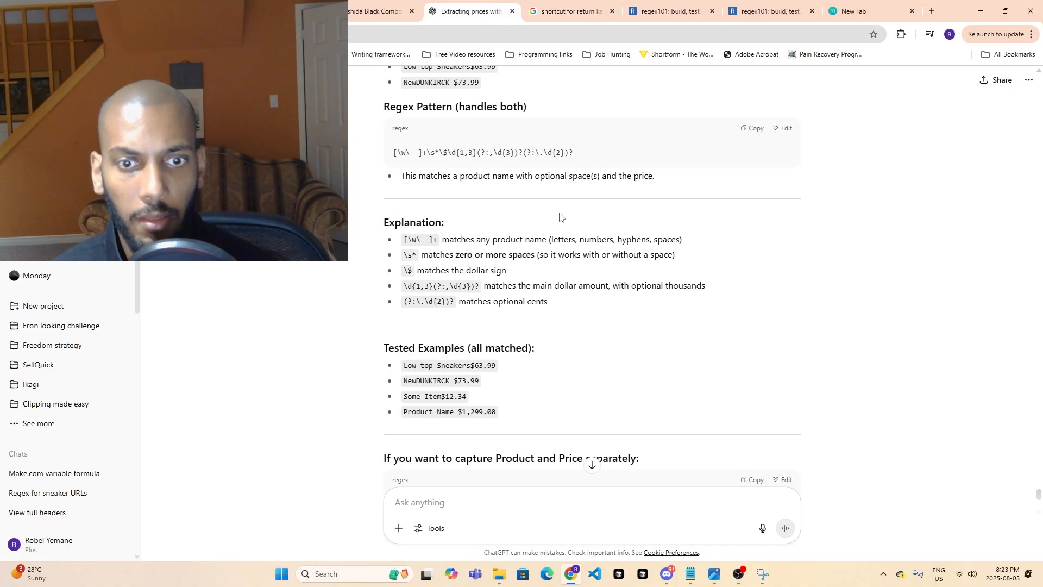
pyautogui.click(567, 10)
pyautogui.click(668, 10)
pyautogui.click(768, 10)
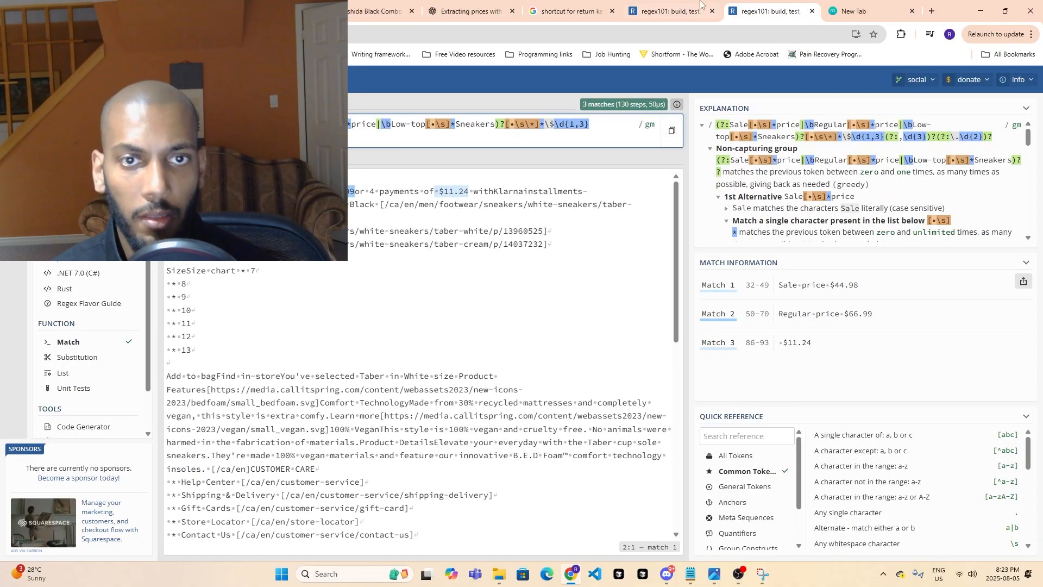
pyautogui.click(686, 4)
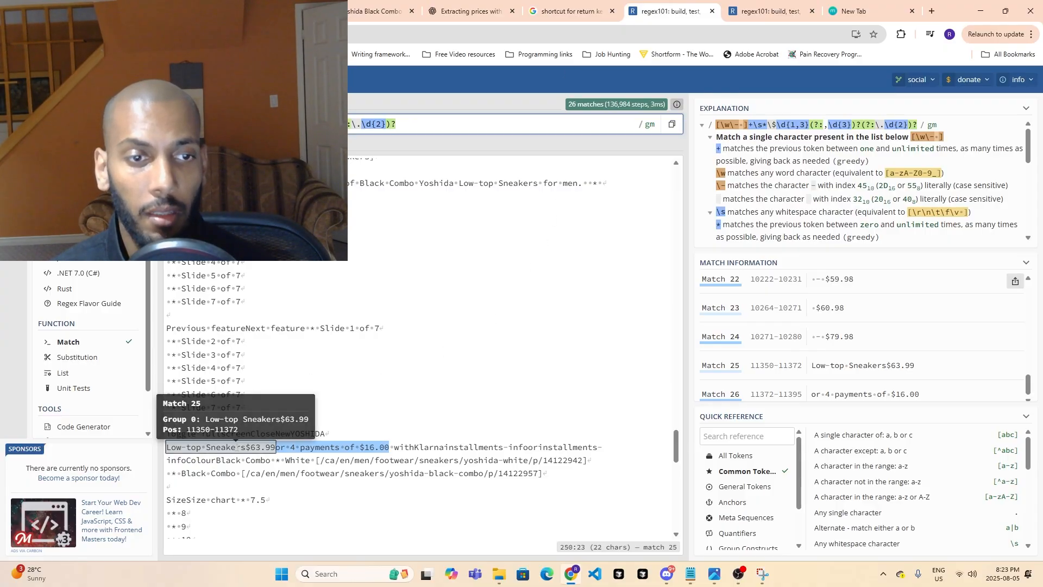
# - Look at the price on the Yoshida product page and the prices in the Call It Spring sneaker listing
pyautogui.click(389, 2)
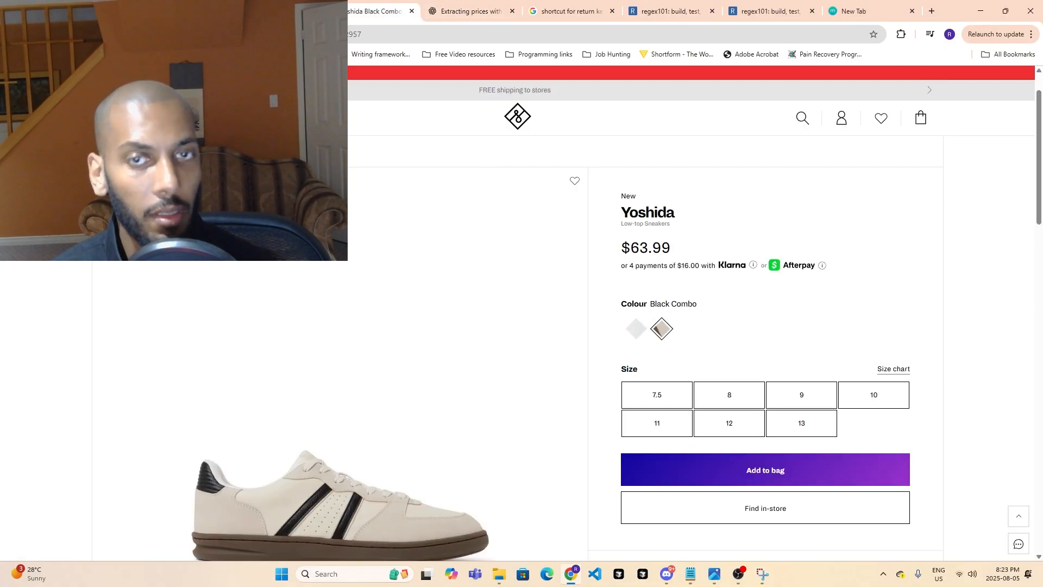
pyautogui.click(288, 6)
pyautogui.scroll(7, 715, 291)
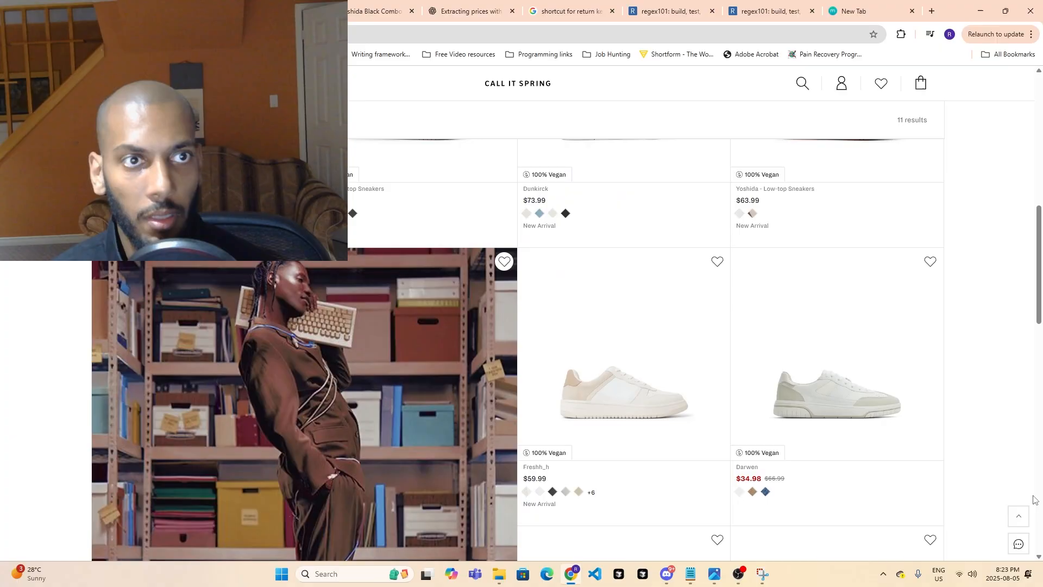
pyautogui.click(185, 8)
pyautogui.click(338, 8)
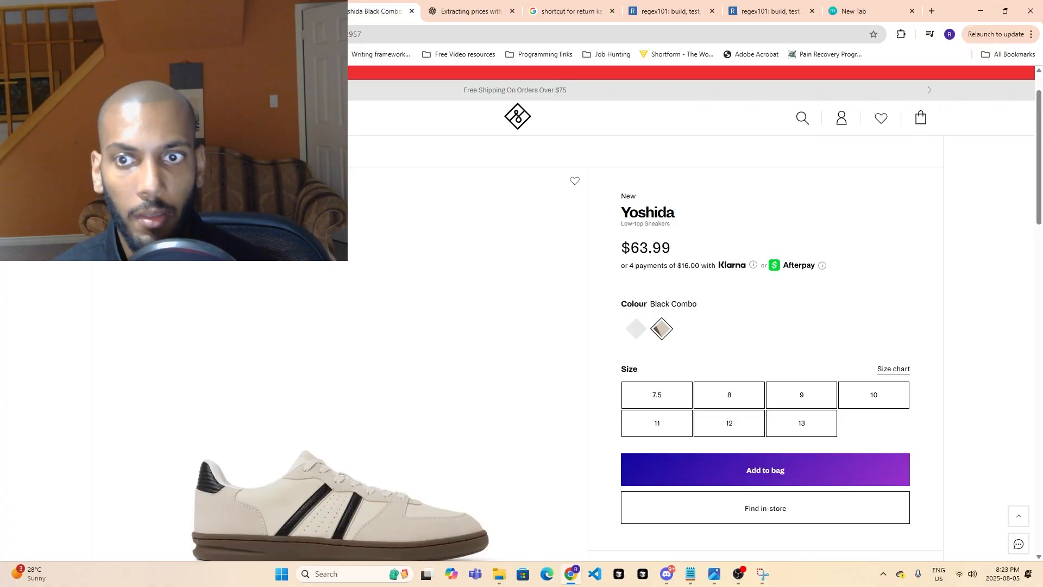
pyautogui.click(671, 11)
pyautogui.click(771, 11)
pyautogui.click(853, 11)
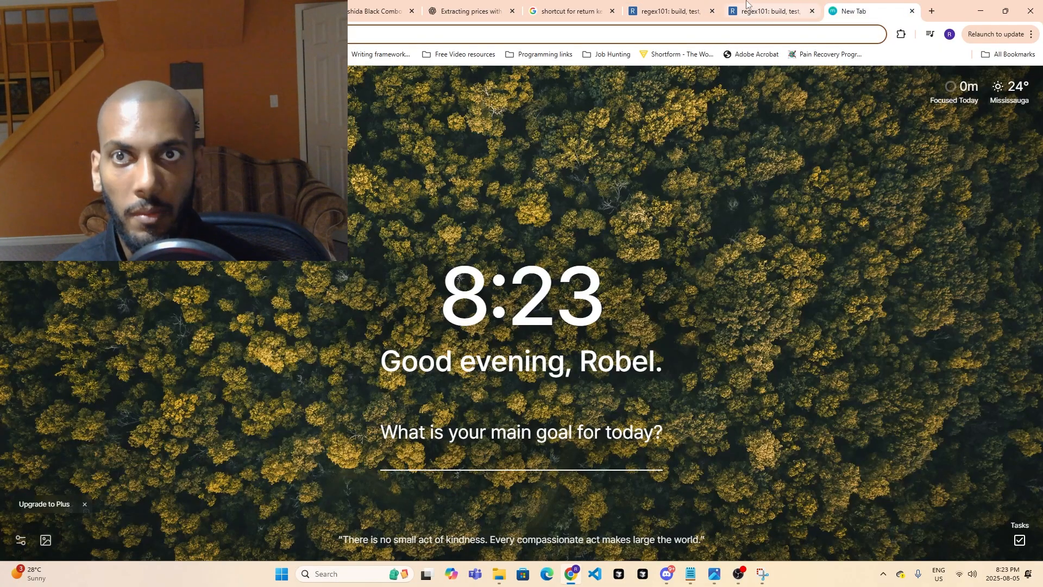
# - Copy "Low-top Sneakers$63.99" from the ChatGPT conversation and send the request "lets do a regex for low-top Low-top Sneakers$63.99"
pyautogui.click(471, 11)
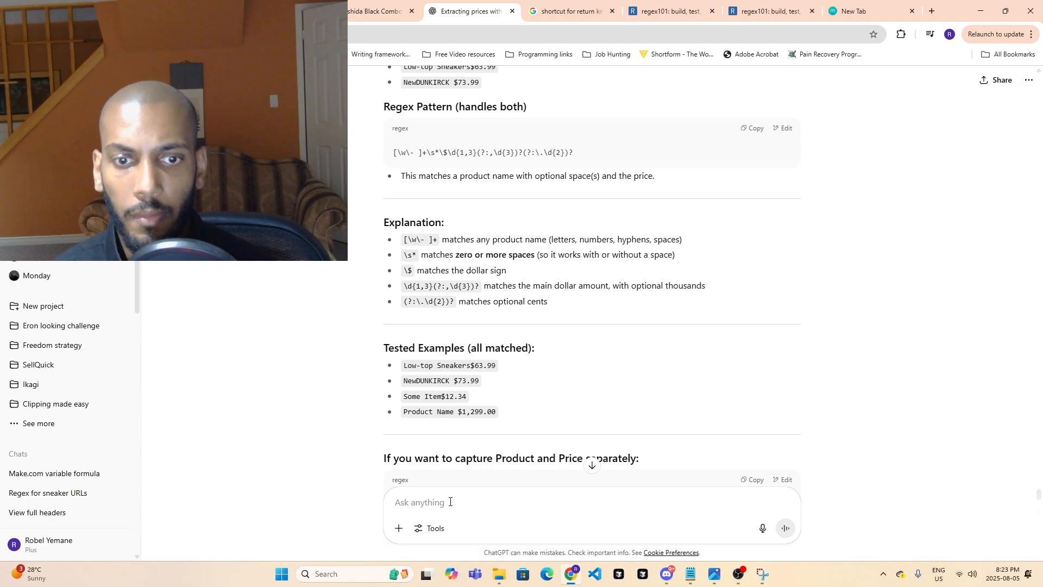
pyautogui.scroll(-2, 478, 458)
pyautogui.scroll(12, 568, 391)
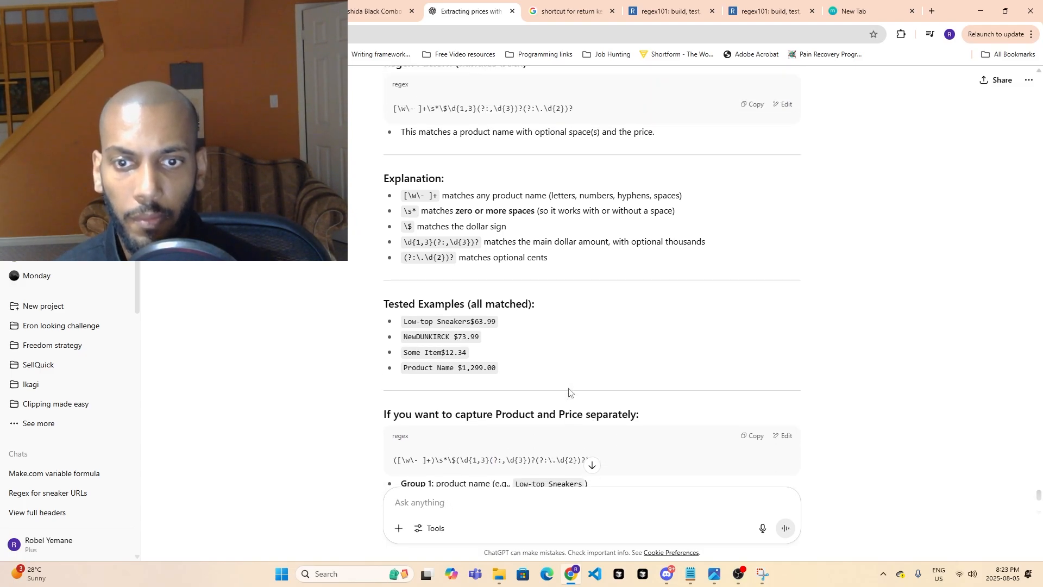
pyautogui.scroll(-3, 611, 413)
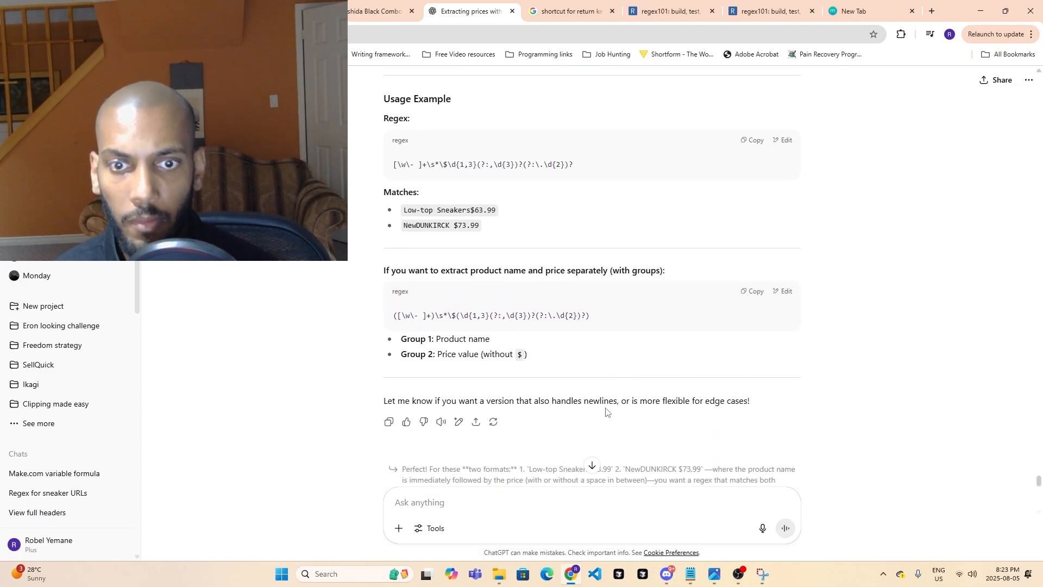
pyautogui.moveTo(412, 447); pyautogui.dragTo(495, 447)
pyautogui.hotkey('ctrl', 'c')
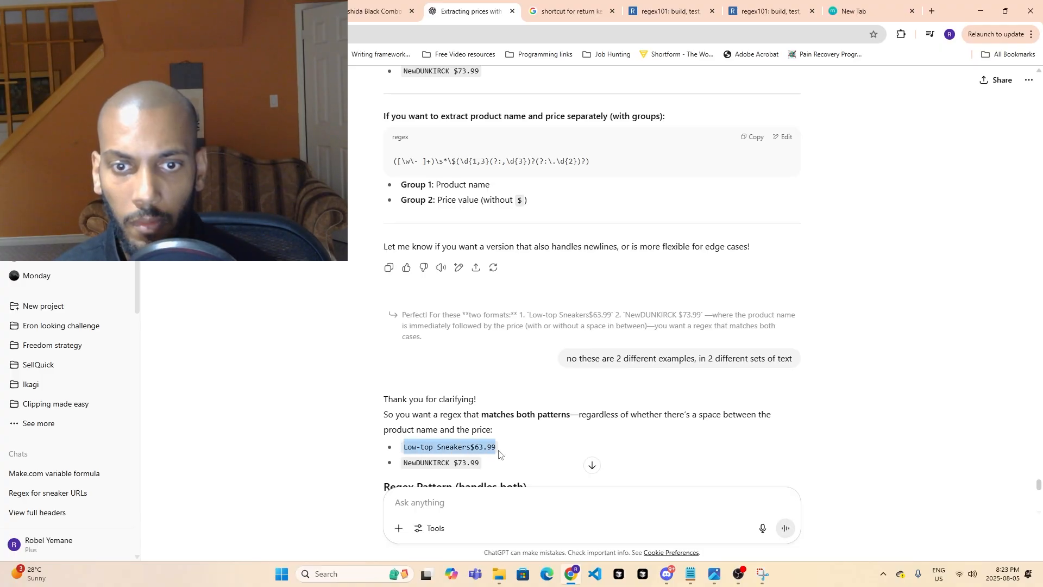
pyautogui.click(502, 491)
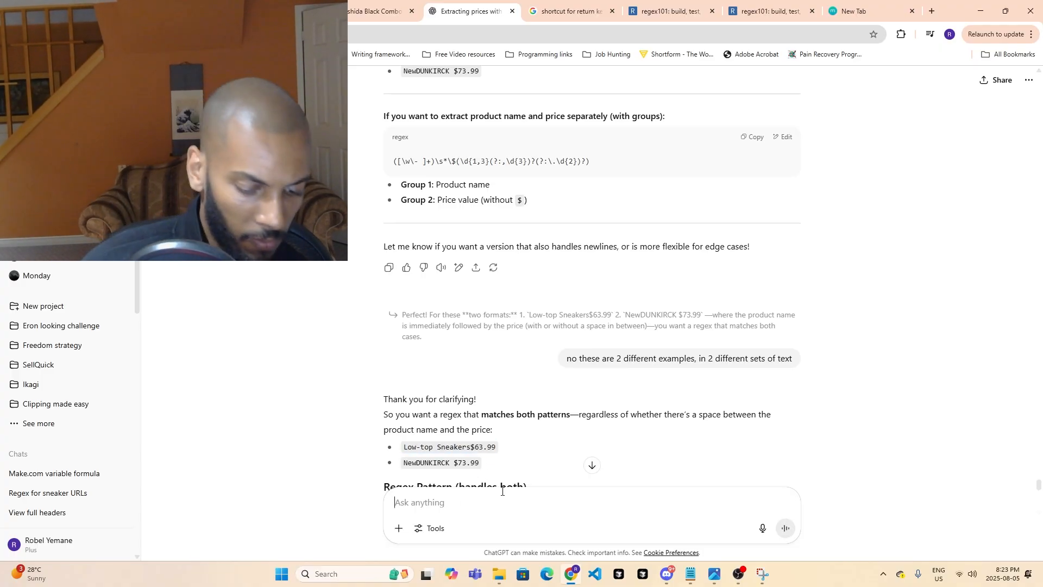
pyautogui.write('lets do a r')
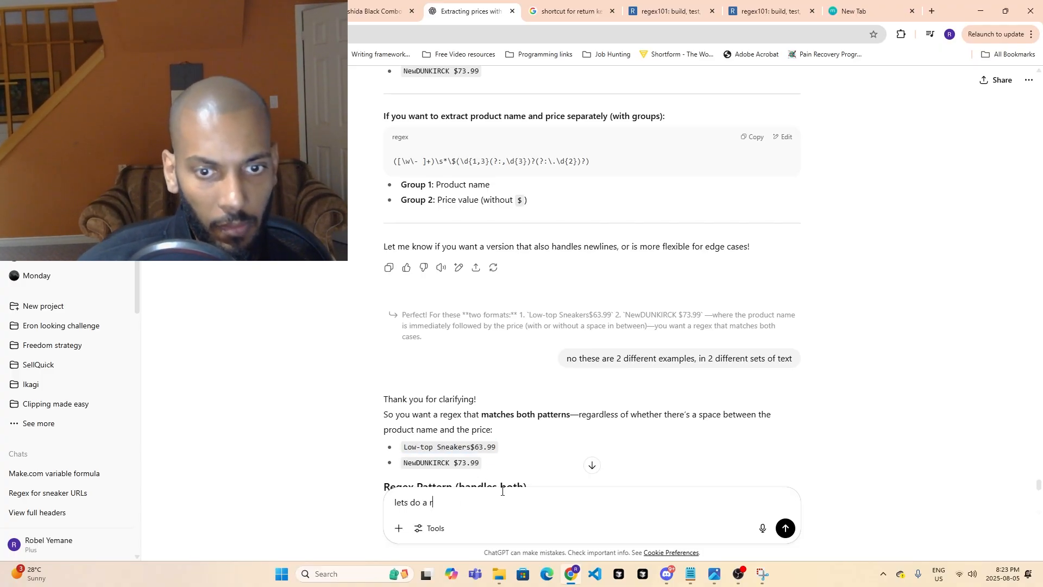
pyautogui.write('egex for ')
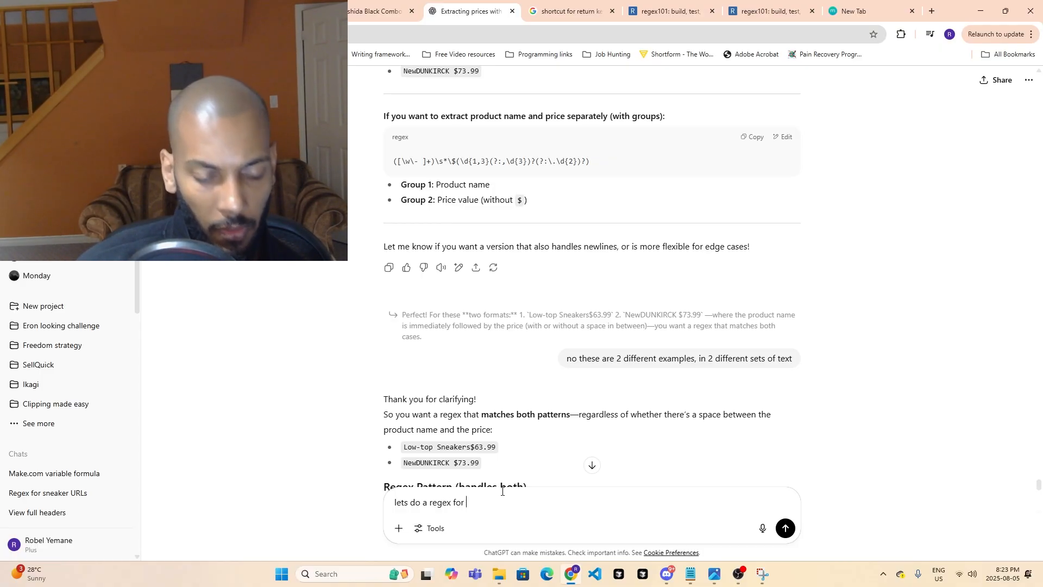
pyautogui.write('low-top')
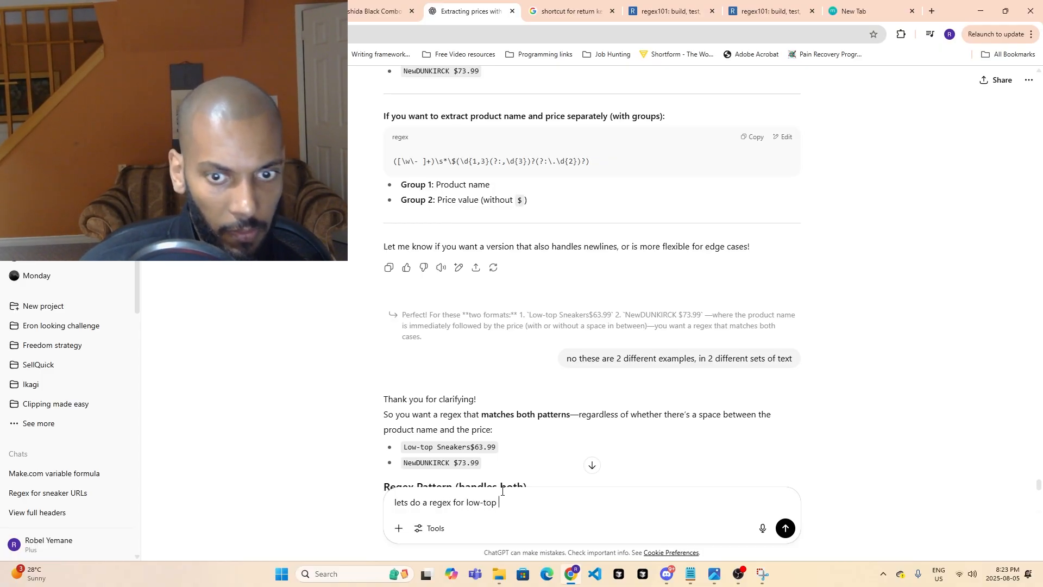
pyautogui.hotkey('ctrl', 'v')
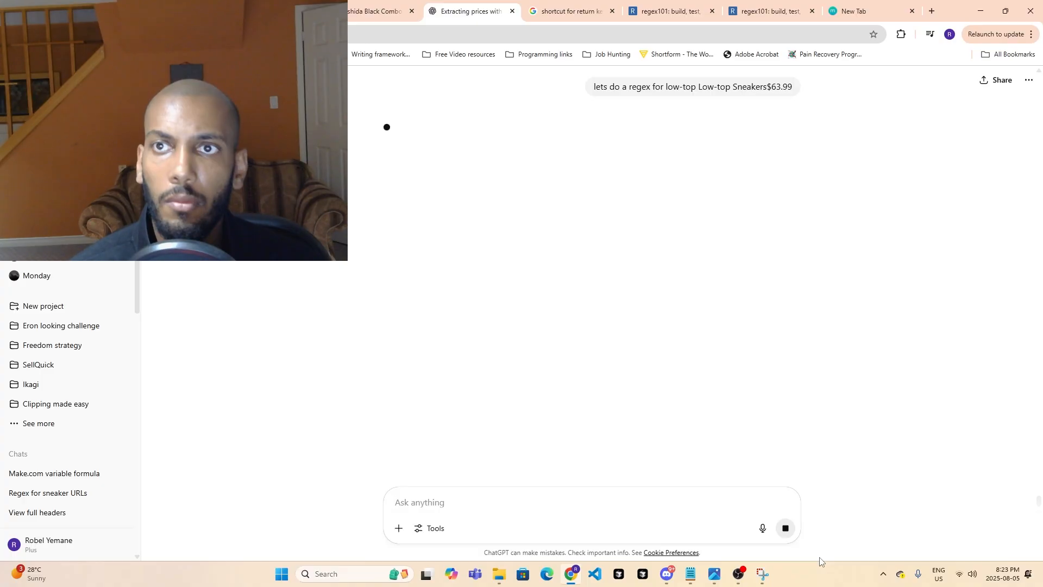
pyautogui.click(738, 575)
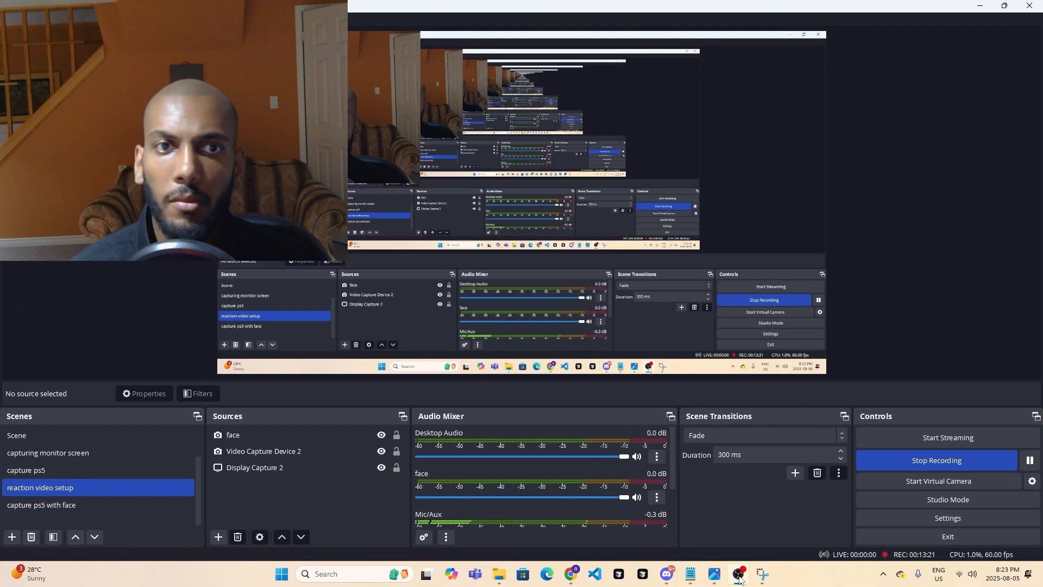
pyautogui.click(739, 578)
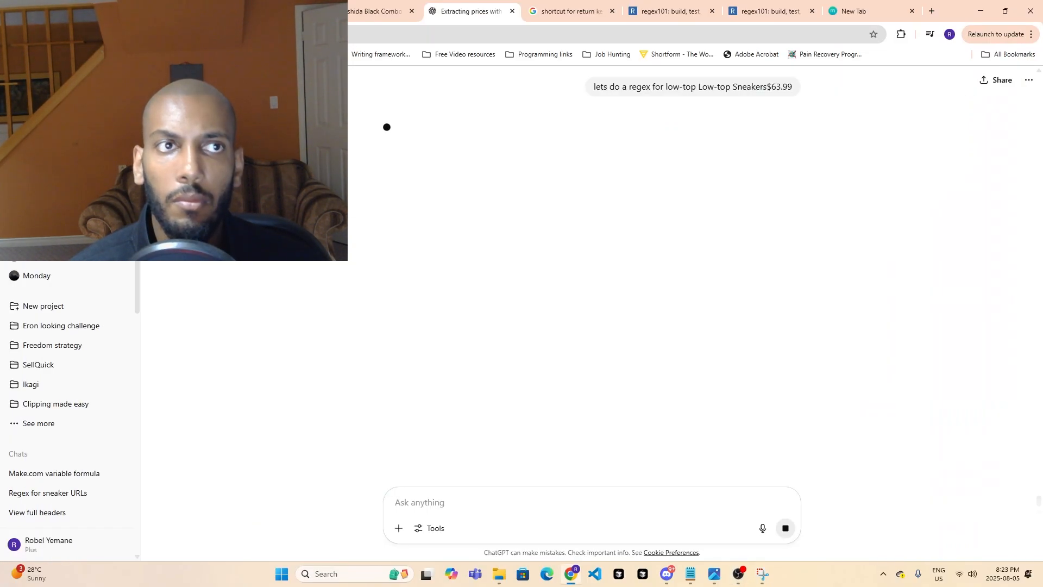
# - Copy the unanswered Low-top Sneakers request and send it to ChatGPT again
pyautogui.moveTo(633, 86); pyautogui.dragTo(797, 88)
pyautogui.hotkey('ctrl', 'c')
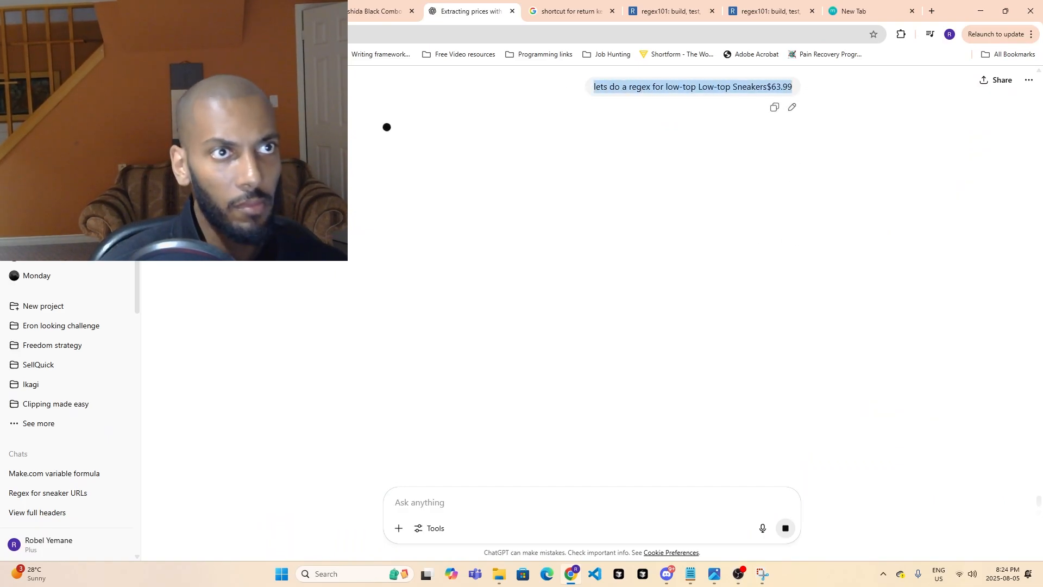
pyautogui.click(419, 508)
pyautogui.hotkey('ctrl', 'v')
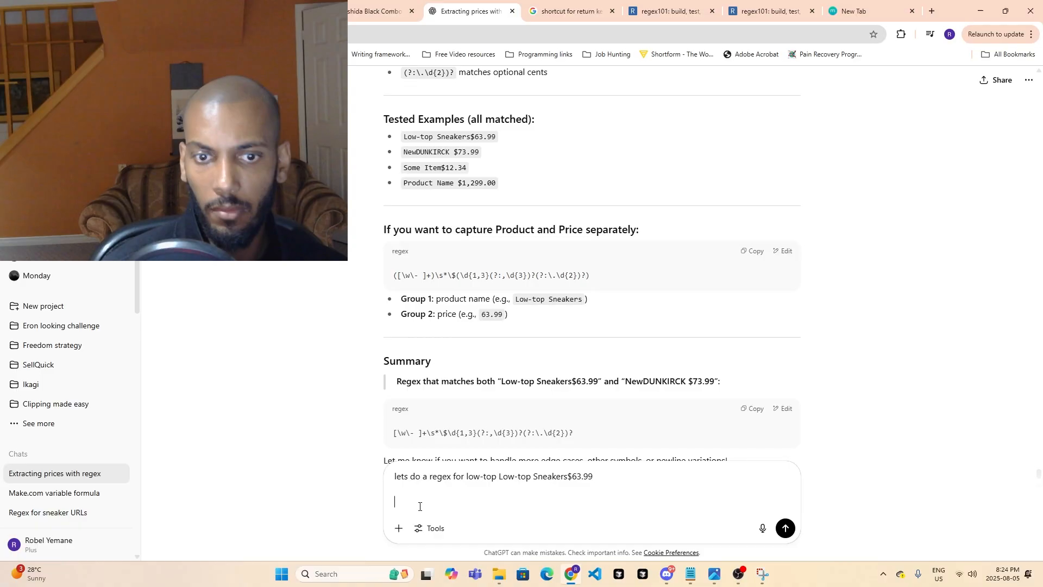
pyautogui.click(780, 530)
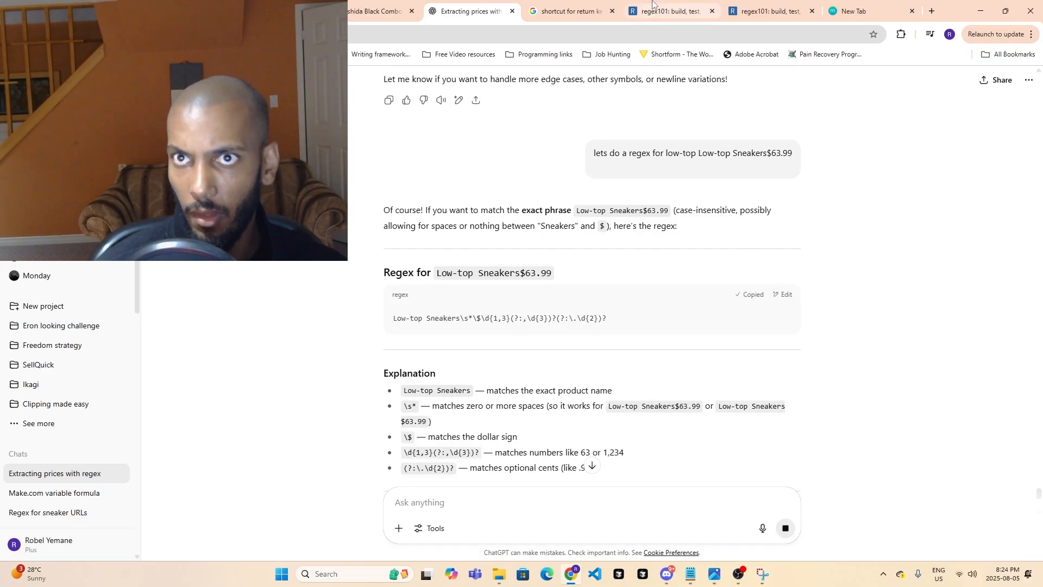
# - Replace the regex101 pattern for the Yoshida product text with ChatGPT's regex Low-top Sneakers\s*\$\d{1,3}(?:,\d{3})?(?:\.\d{2})?
pyautogui.click(665, 11)
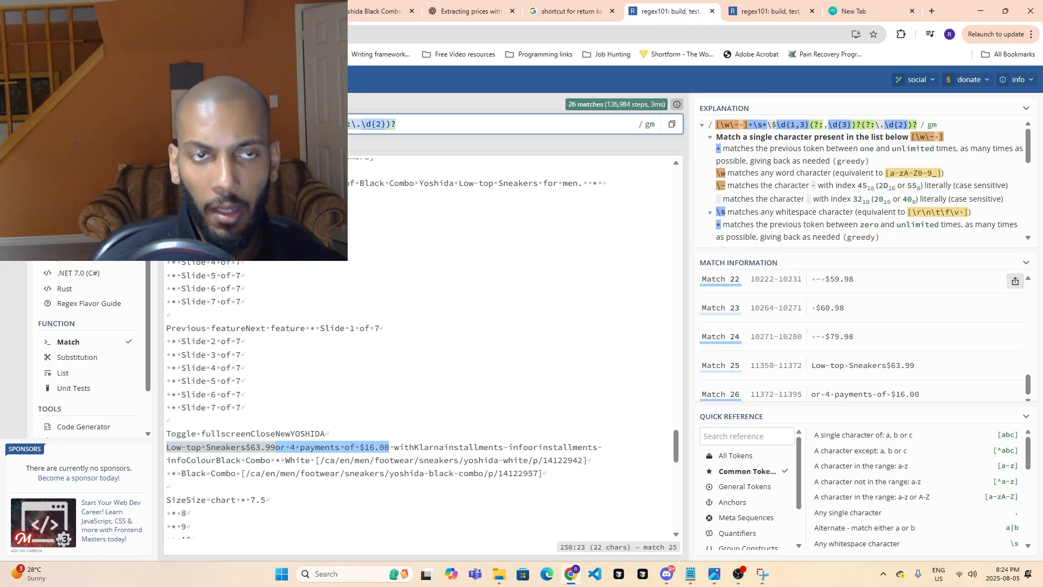
pyautogui.write('Low-top Sneakers\\s*\\$\\d{1,3}(?:,\\d{3})?(?:\\.\\d{2})?')
pyautogui.press('BackSpace')
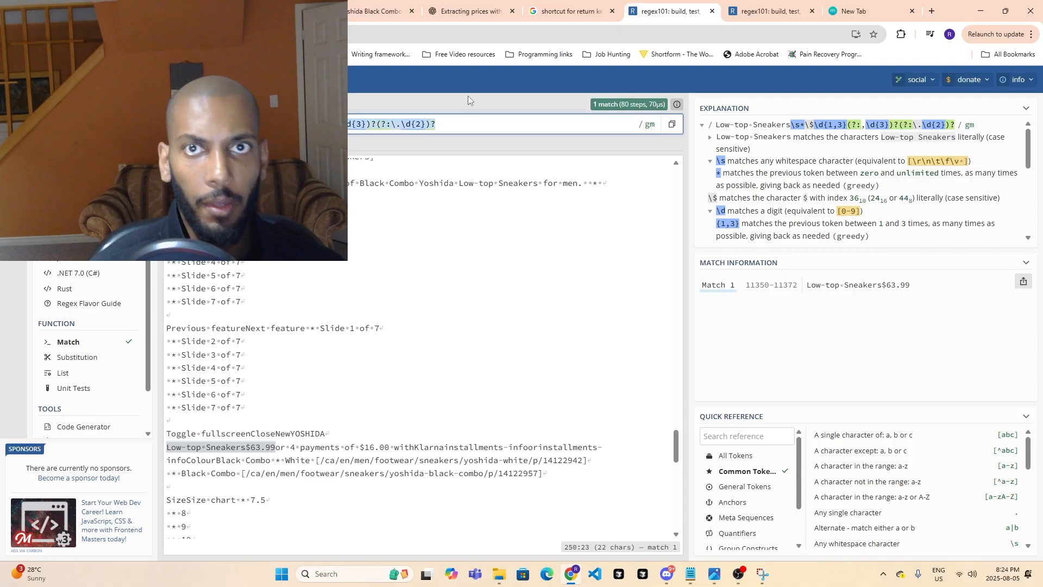
# - Switch back to the Make.com scenario containing the sales price module
pyautogui.click(542, 11)
pyautogui.click(467, 11)
pyautogui.click(381, 11)
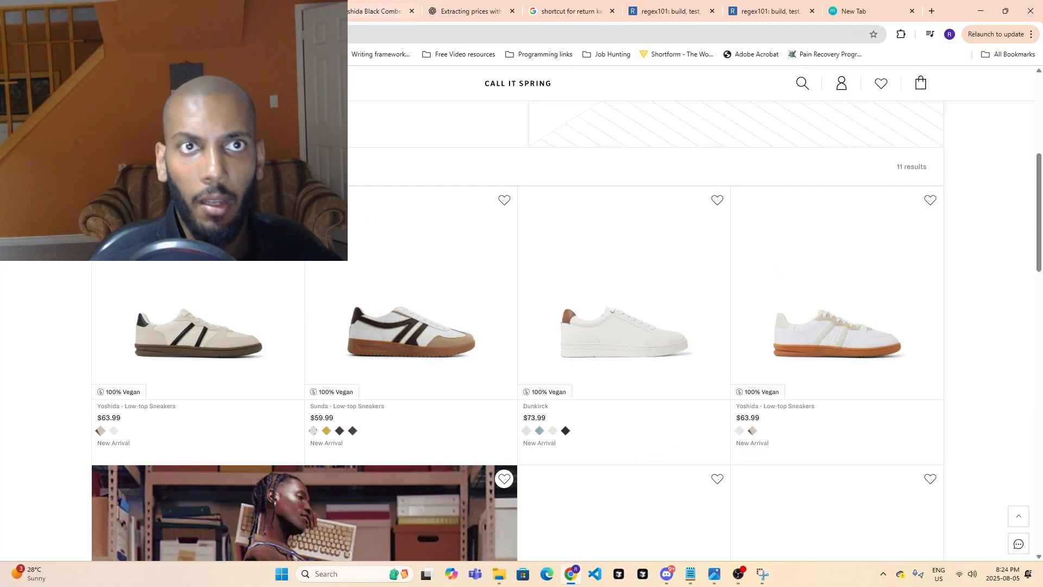
pyautogui.hotkey('ctrl', 'shift', 'Tab')
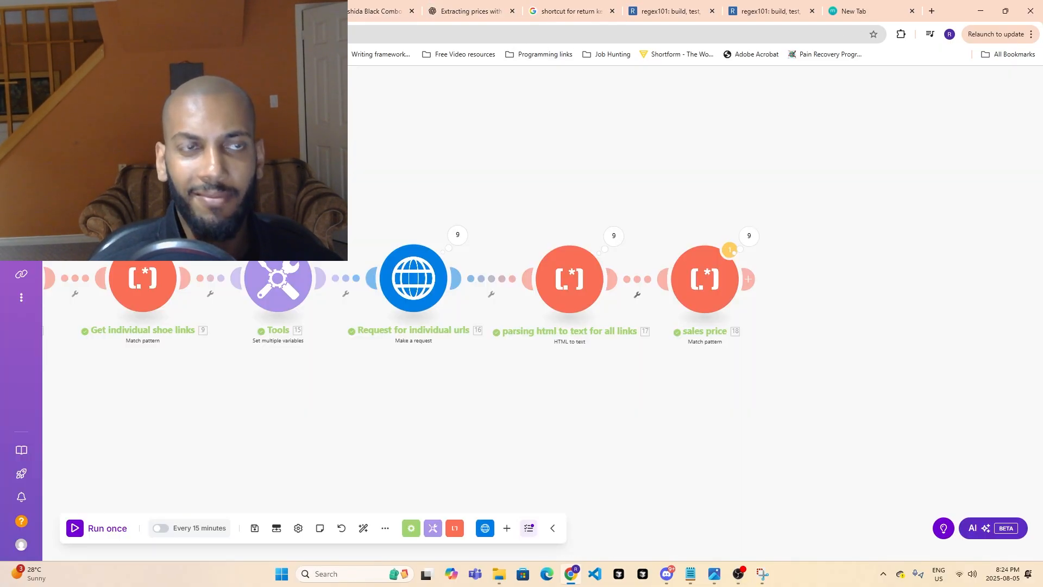
pyautogui.click(748, 279)
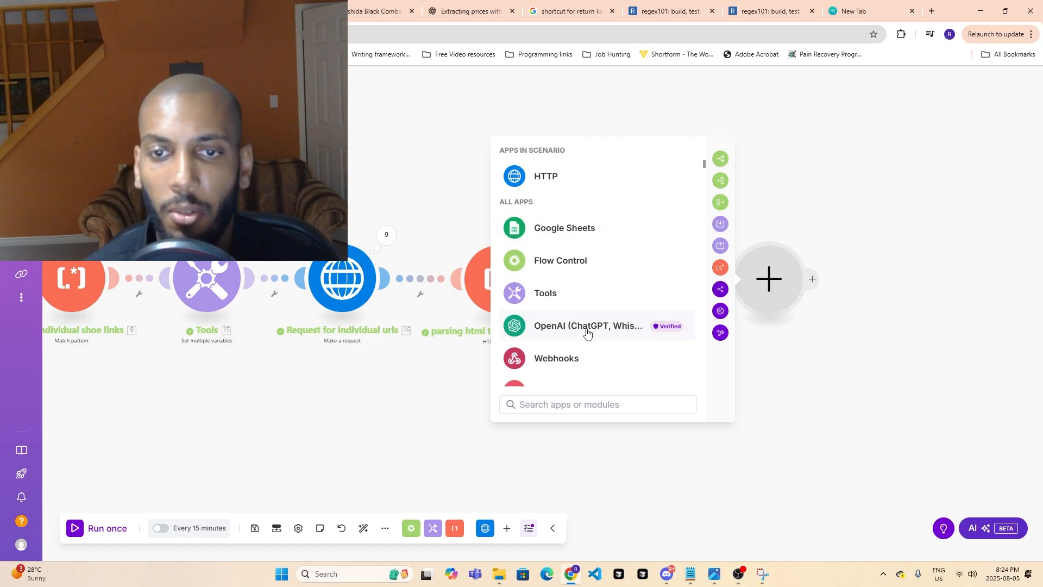
pyautogui.write('h')
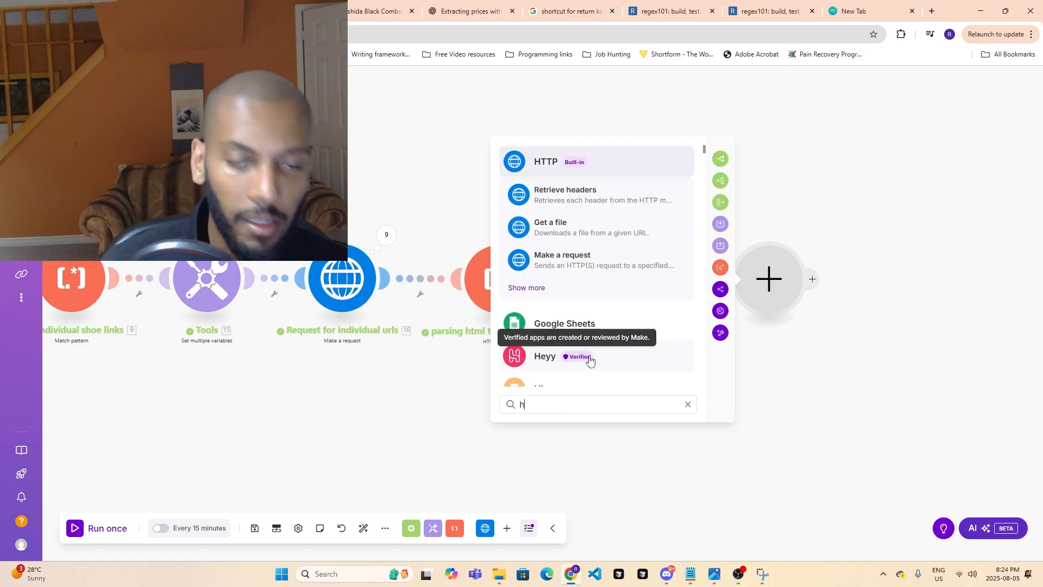
pyautogui.write('t')
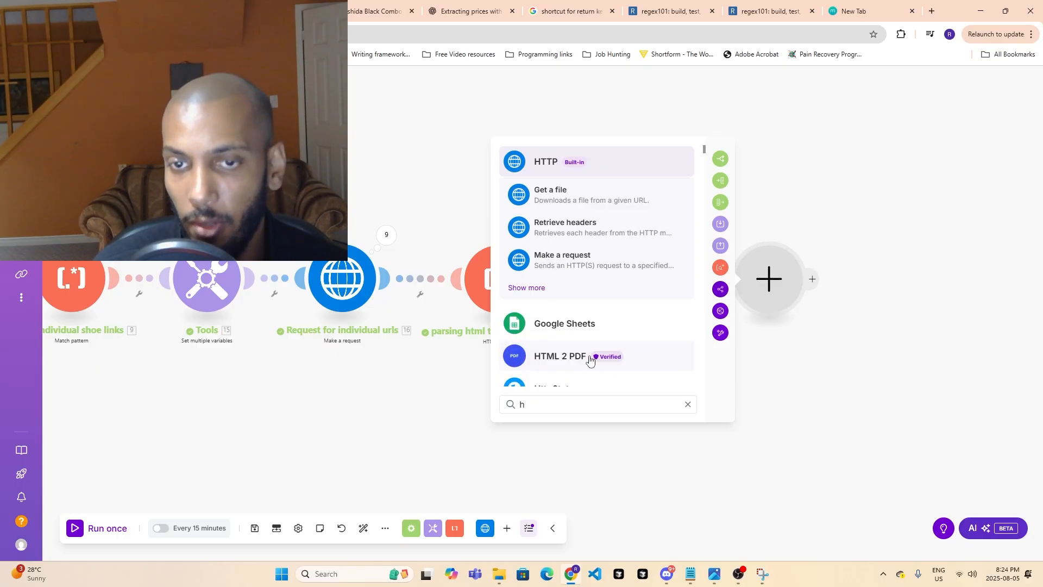
pyautogui.press('BackSpace')
pyautogui.write('ma')
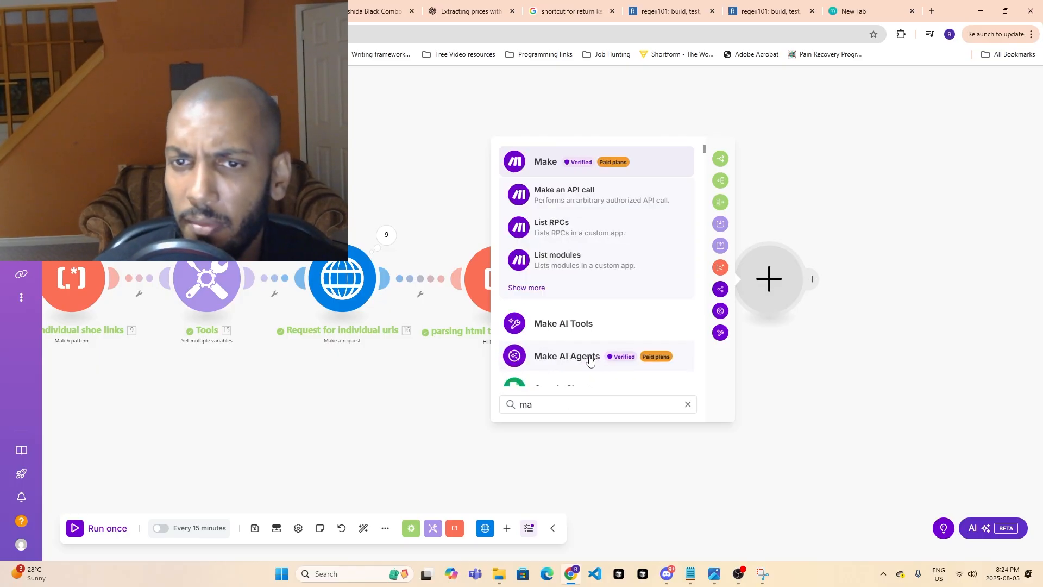
pyautogui.press('BackSpace')
pyautogui.press('BackSpace')
pyautogui.scroll(-1, 653, 295)
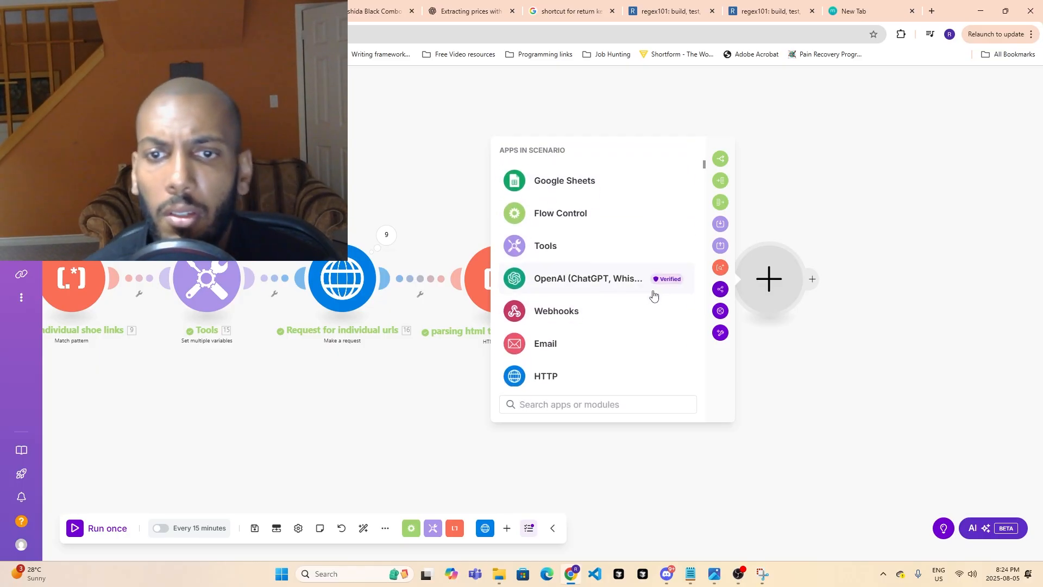
pyautogui.scroll(-10, 592, 361)
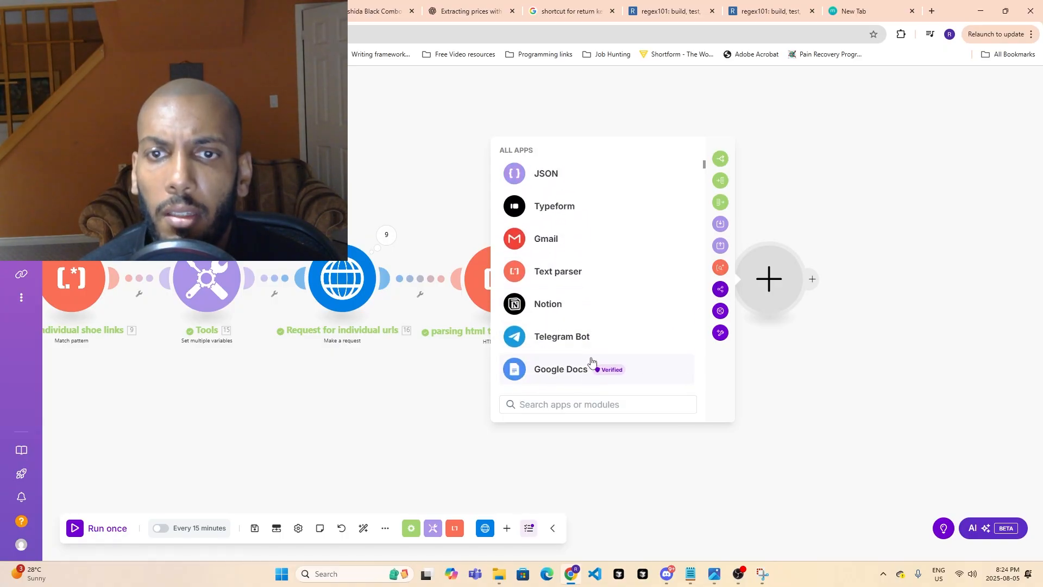
pyautogui.click(733, 380)
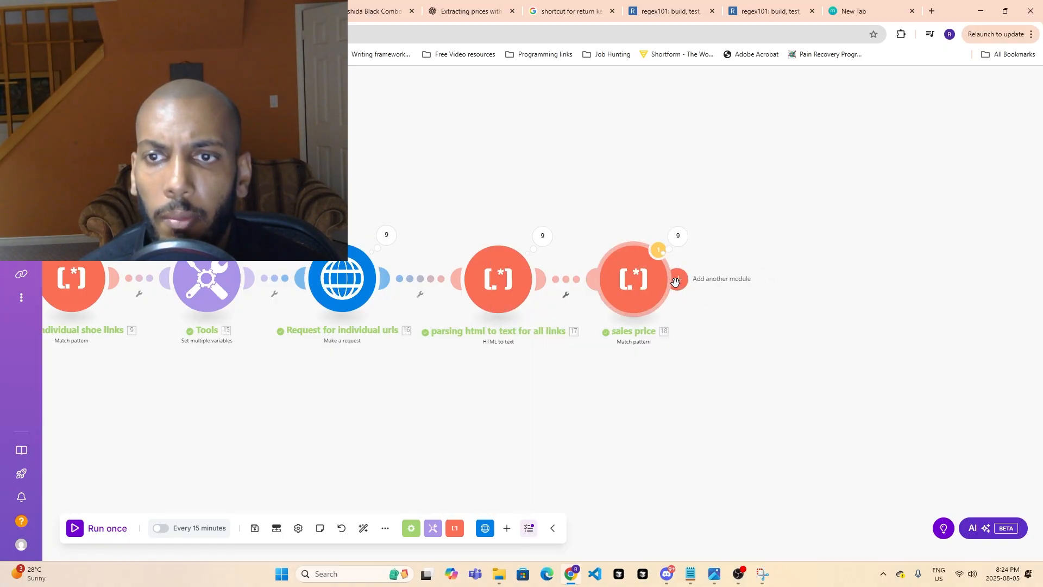
# - Add a Text parser Match pattern module after the sales price module
pyautogui.moveTo(355, 429); pyautogui.dragTo(406, 394)
pyautogui.click(727, 245)
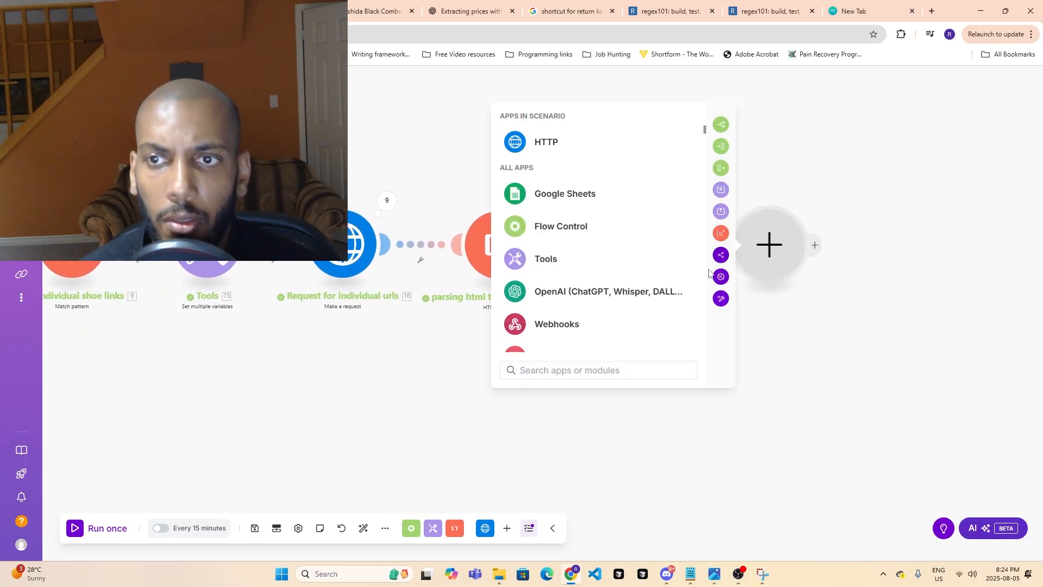
pyautogui.scroll(-6, 576, 331)
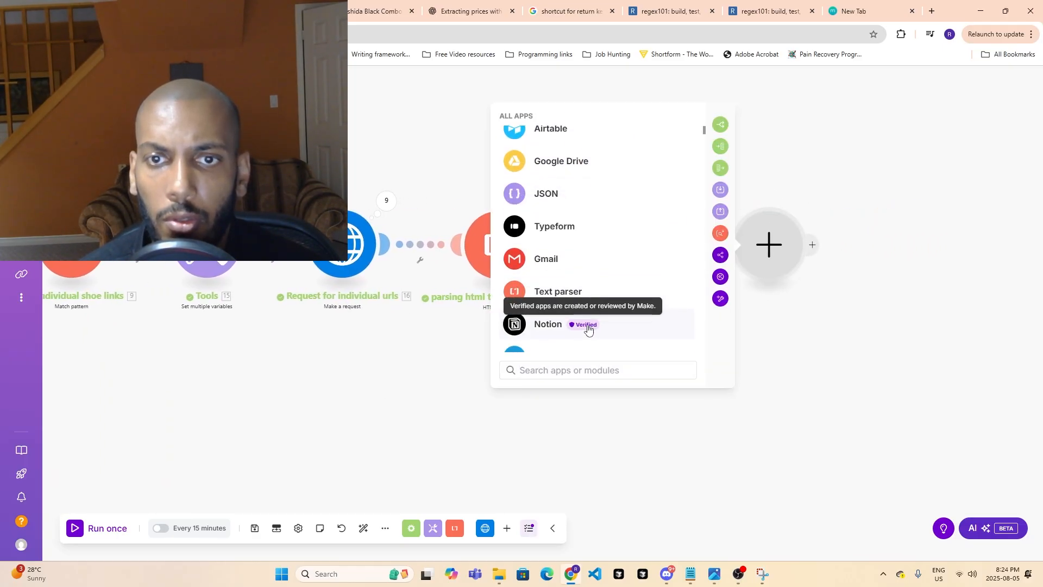
pyautogui.click(595, 300)
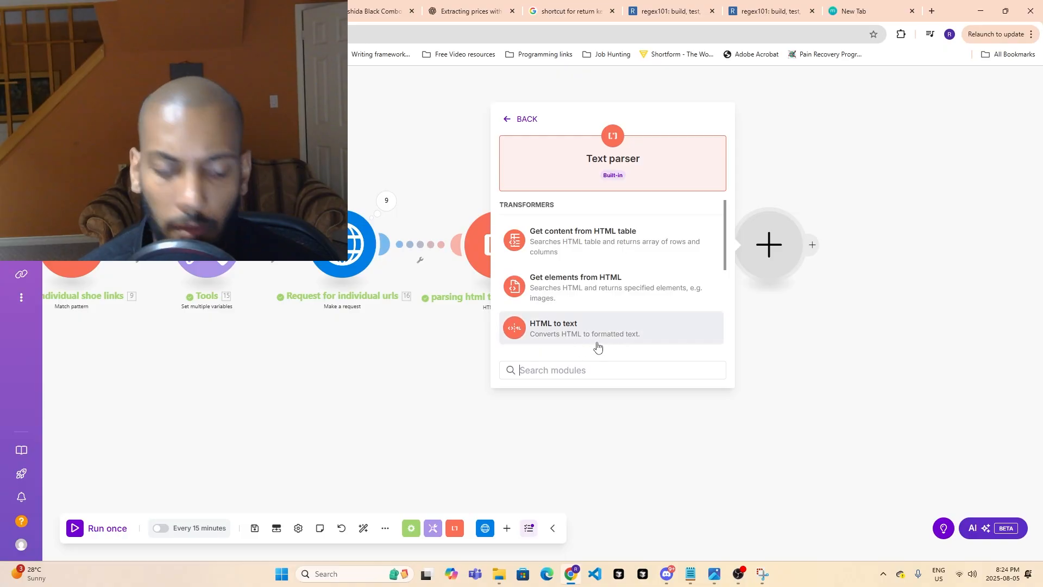
pyautogui.write('matc')
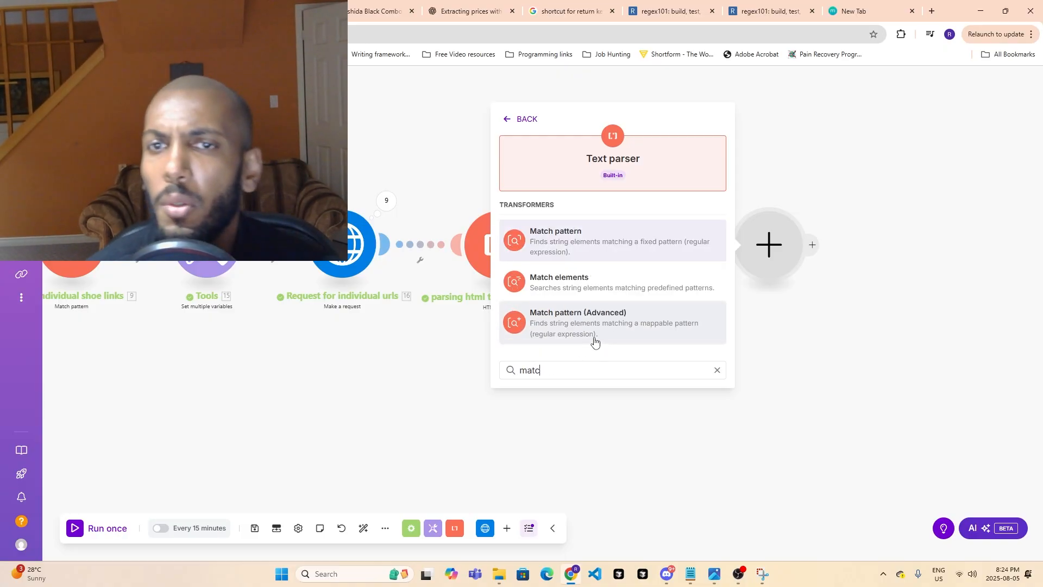
pyautogui.click(596, 240)
# - Set the new module's pattern to Low-top Sneakers\s*\$\d{1,3}(?:,\d{3})?(?:\.\d{2})? and set Case sensitive to No
pyautogui.click(854, 133)
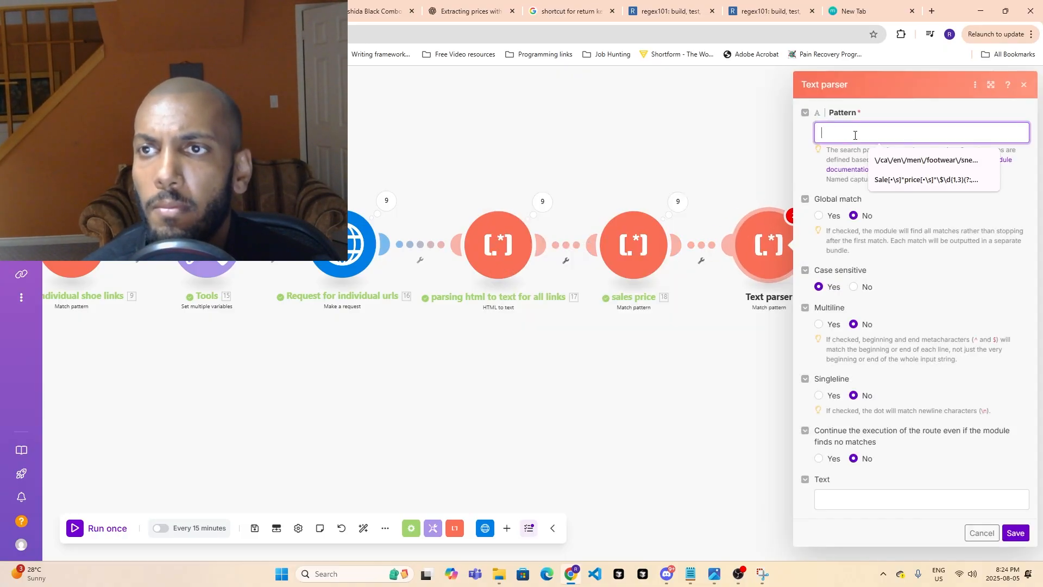
pyautogui.hotkey('ctrl', 'v')
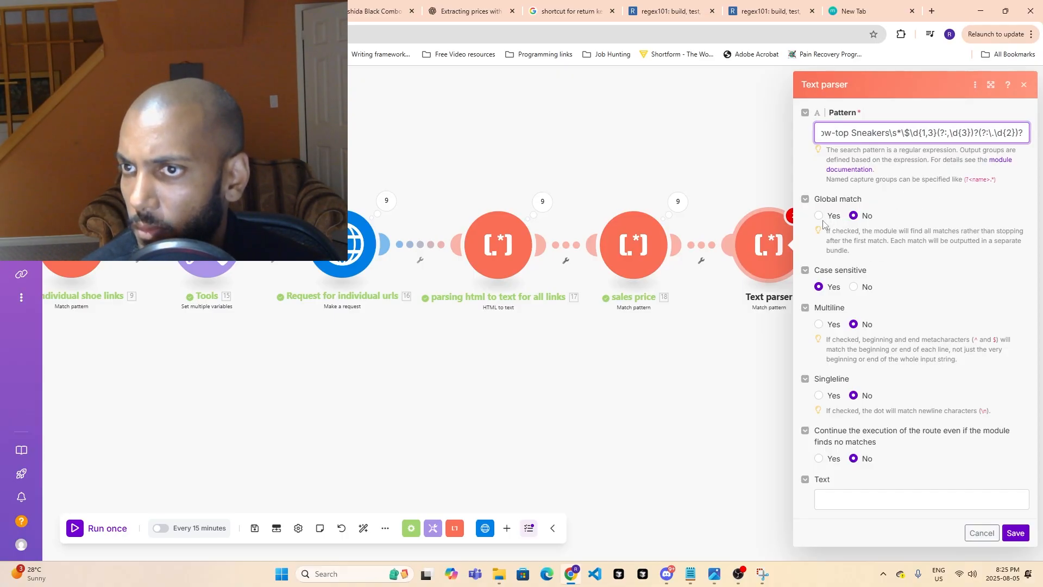
pyautogui.click(852, 285)
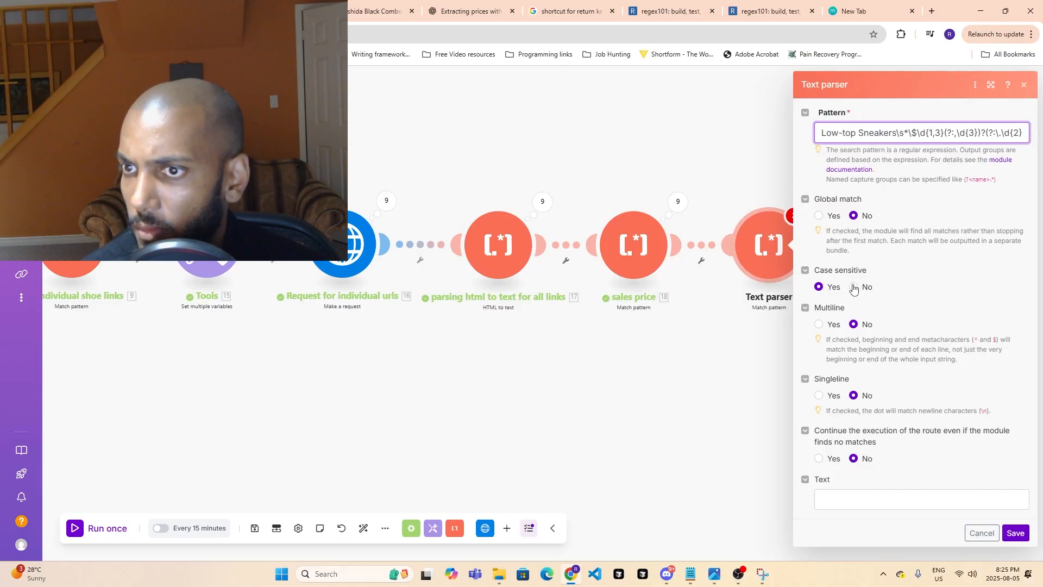
# - Map the module's Text to the Text output of "parsing html to text for all links", save it and run the scenario once
pyautogui.click(854, 501)
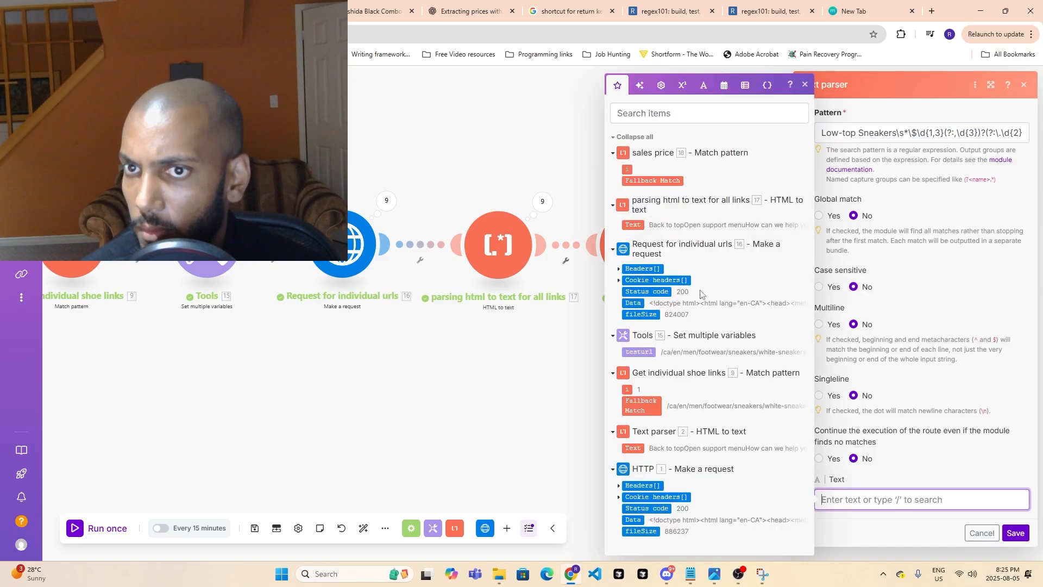
pyautogui.click(632, 225)
pyautogui.click(1015, 533)
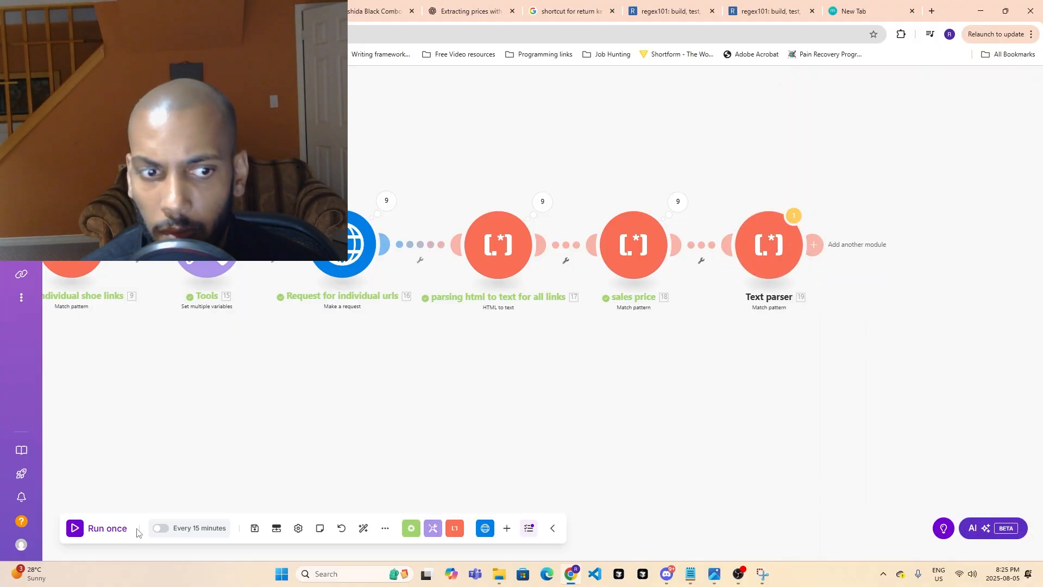
pyautogui.click(121, 530)
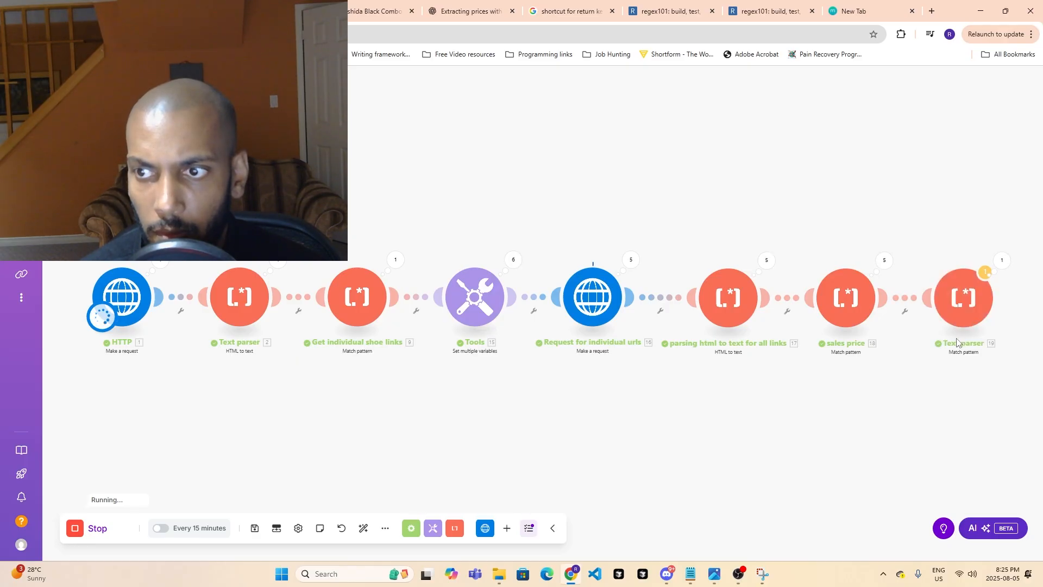
# - Inspect the first two operations in the run results of the last Text parser module
pyautogui.moveTo(933, 404); pyautogui.dragTo(719, 395)
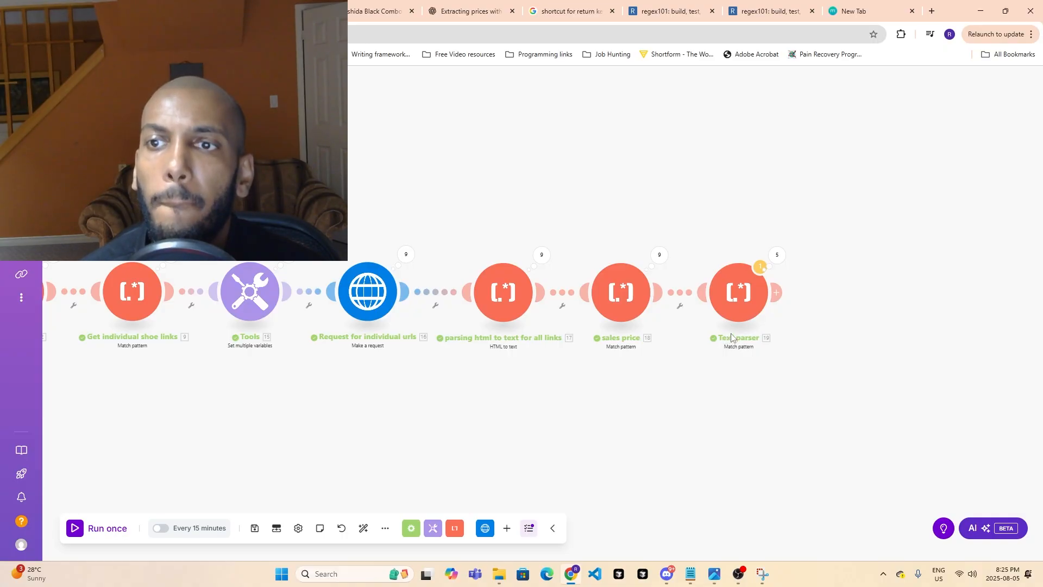
pyautogui.rightClick(749, 308)
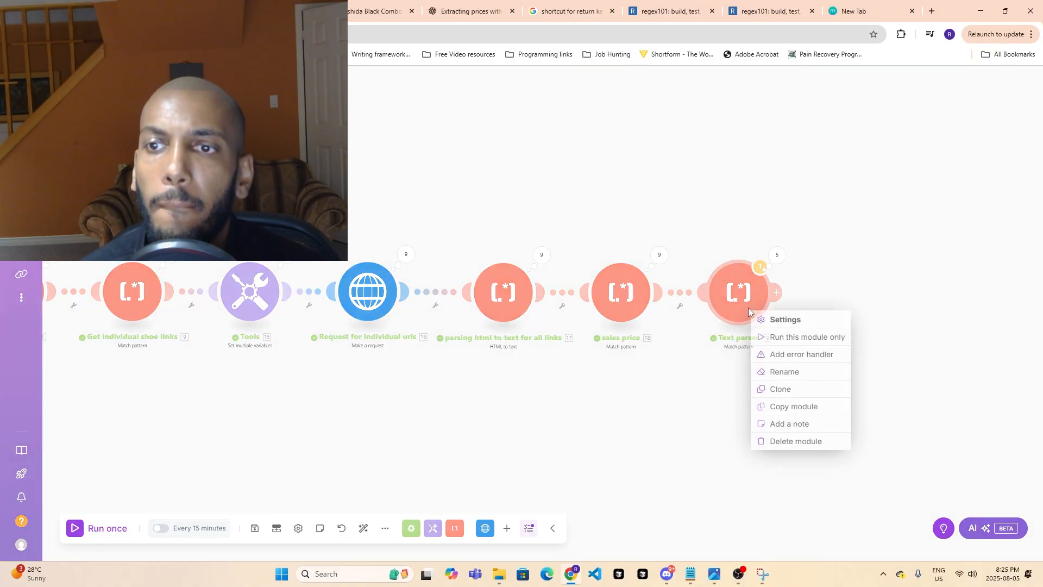
pyautogui.click(713, 402)
pyautogui.click(779, 256)
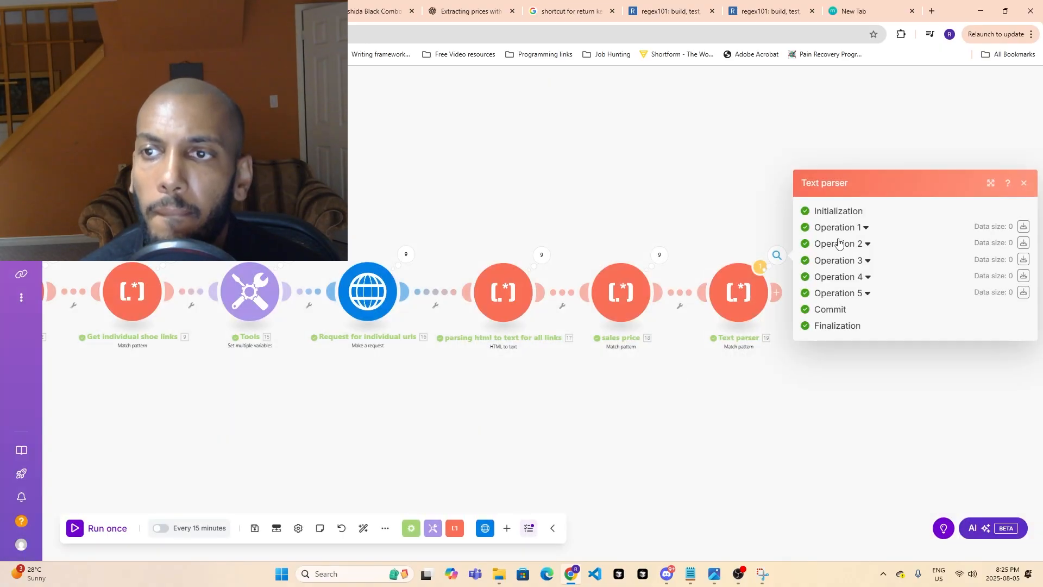
pyautogui.click(858, 227)
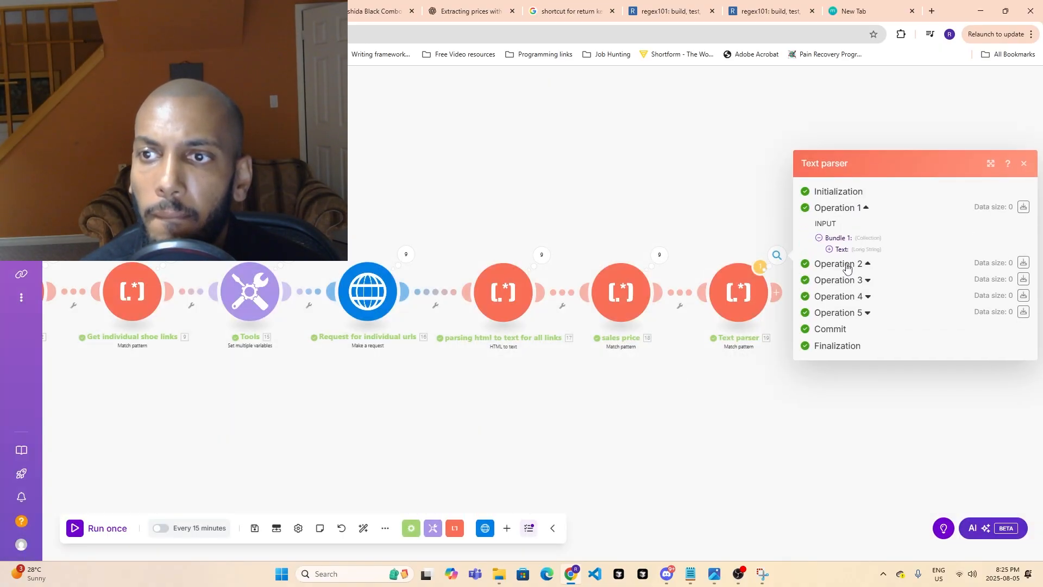
pyautogui.click(846, 264)
# - Set Global match to Yes in the last Text parser module, save it and run the scenario once
pyautogui.click(740, 290)
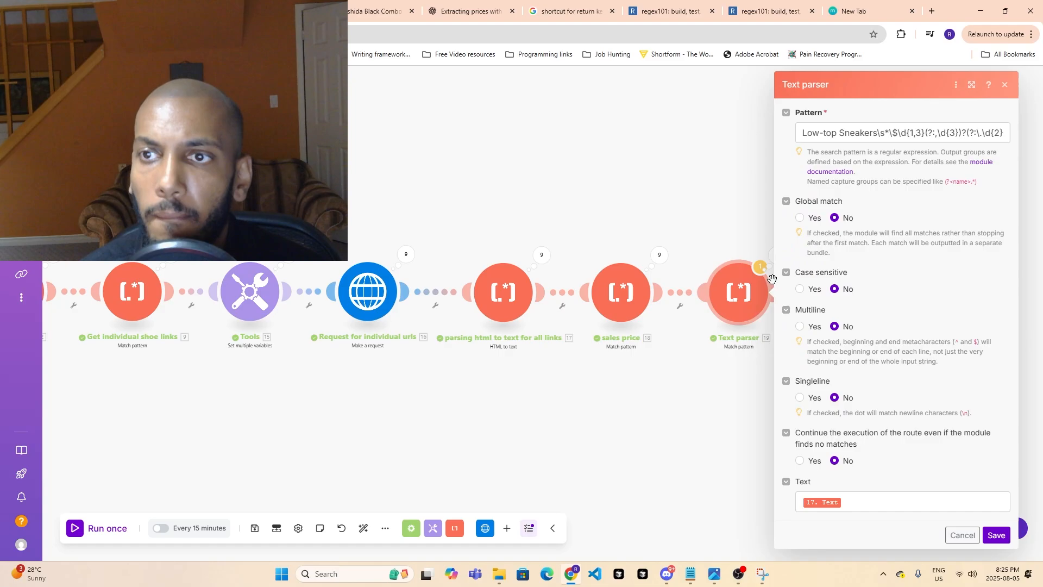
pyautogui.click(800, 218)
pyautogui.click(996, 535)
pyautogui.moveTo(95, 509)
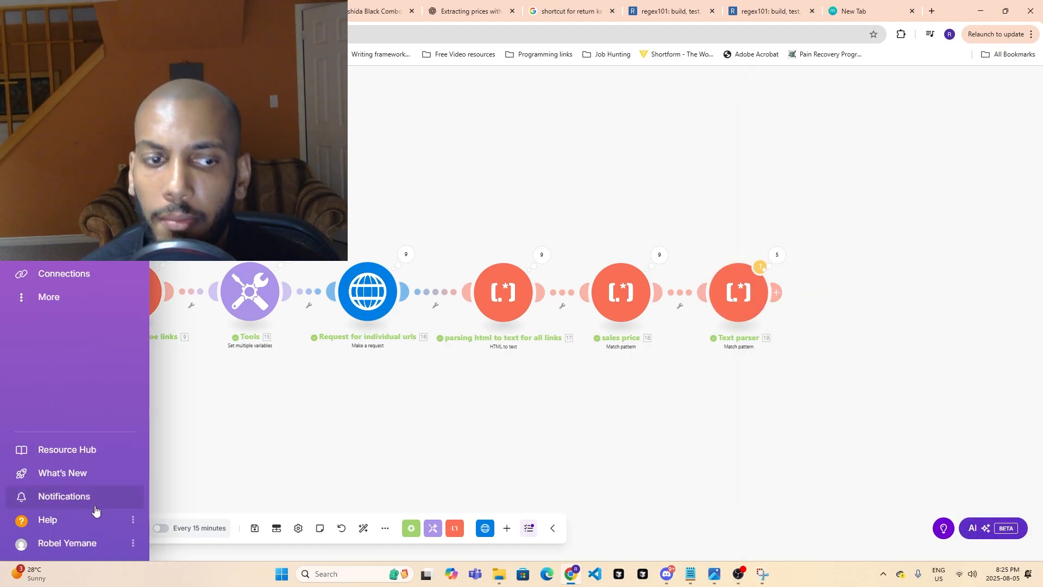
pyautogui.click(87, 530)
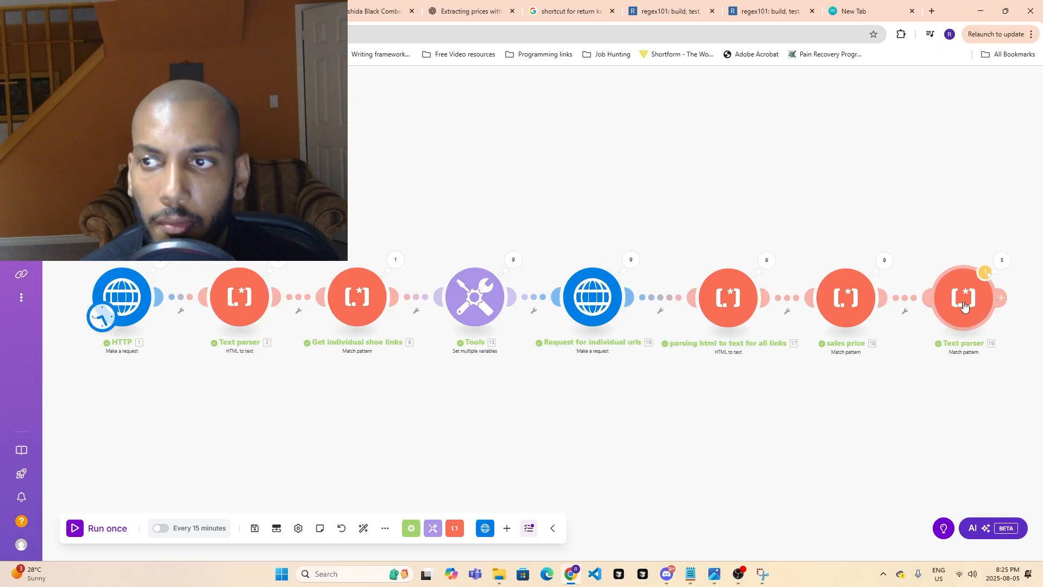
# - Examine the input and output bundles of all five operations of the last Text parser module
pyautogui.click(1001, 262)
pyautogui.click(787, 234)
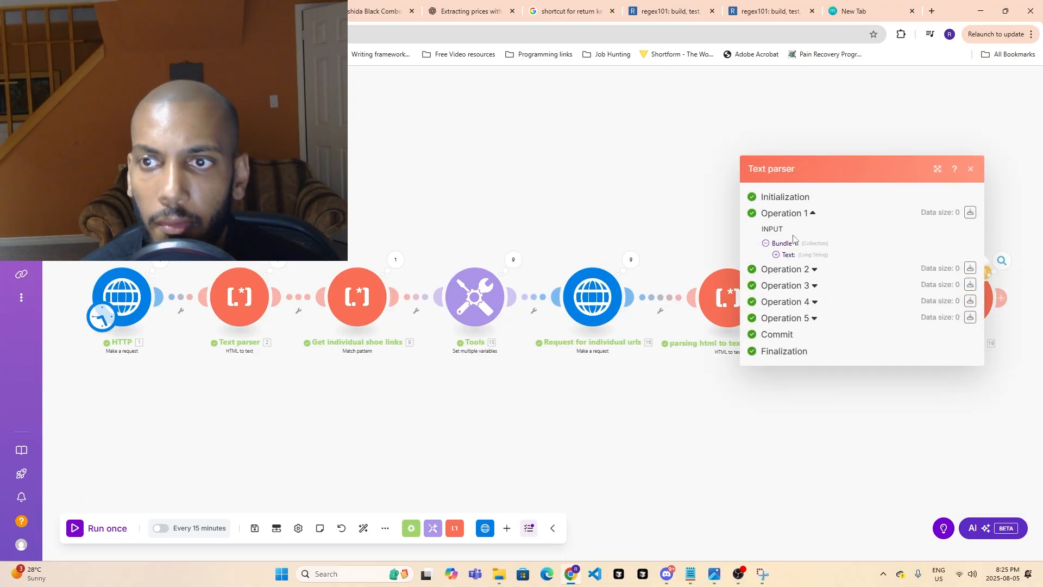
pyautogui.click(788, 273)
pyautogui.click(782, 303)
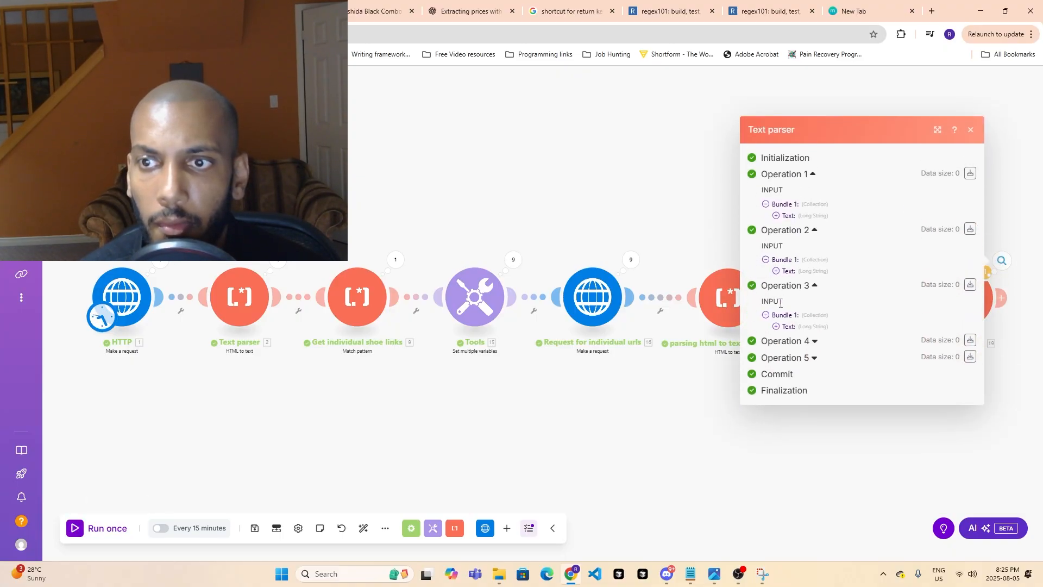
pyautogui.click(776, 341)
pyautogui.click(776, 374)
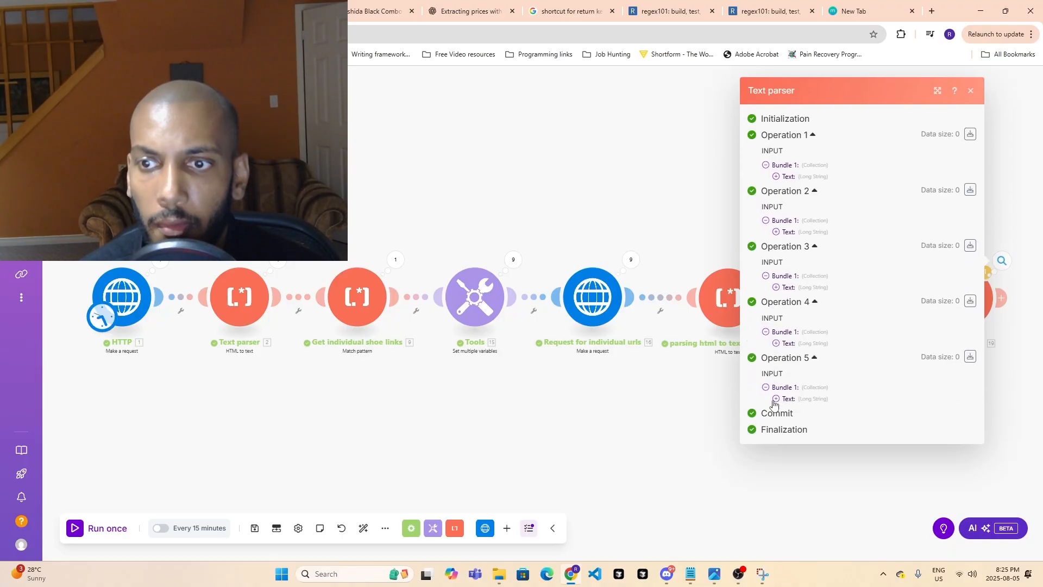
pyautogui.click(774, 404)
pyautogui.click(775, 392)
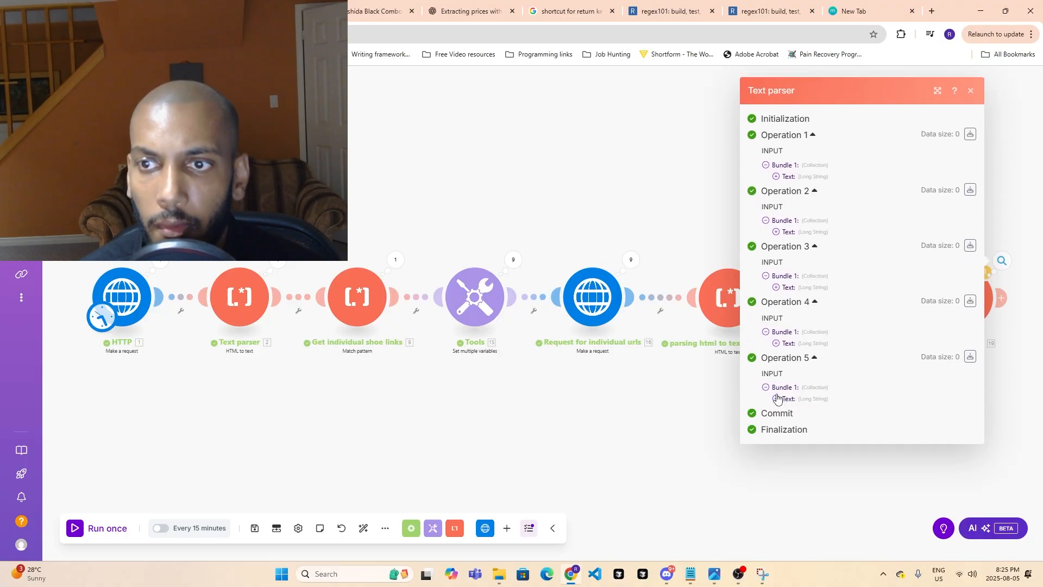
pyautogui.click(815, 506)
pyautogui.click(1002, 265)
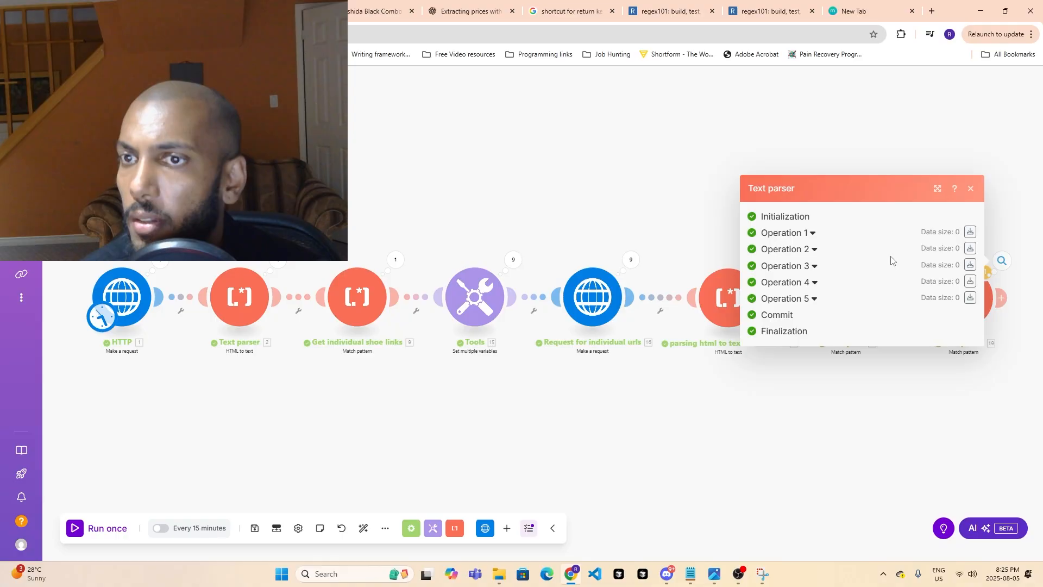
pyautogui.click(859, 393)
# - Compare the pattern and match options of the last Text parser module with those of the sales price module
pyautogui.click(963, 298)
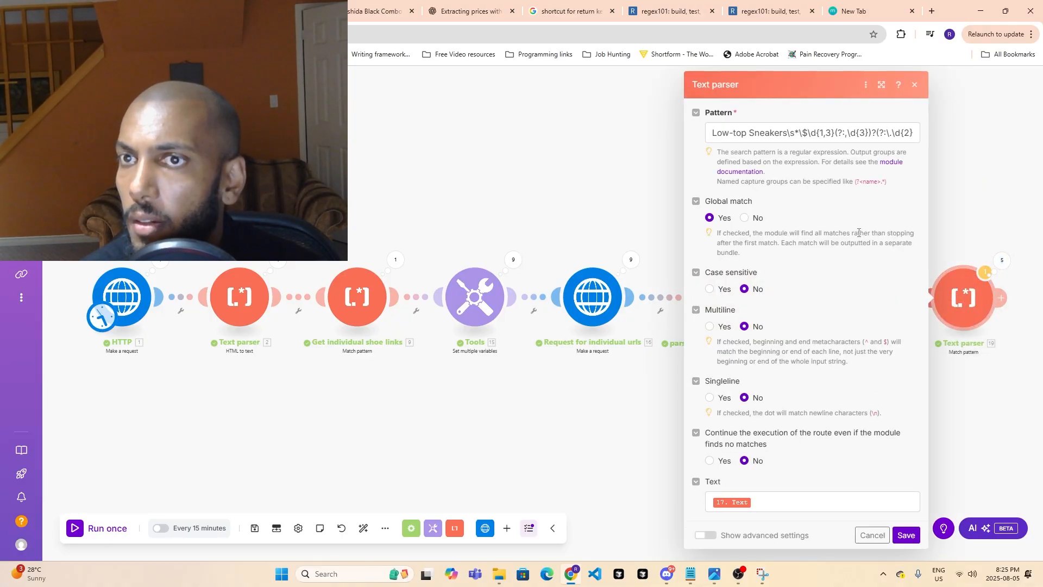
pyautogui.click(744, 136)
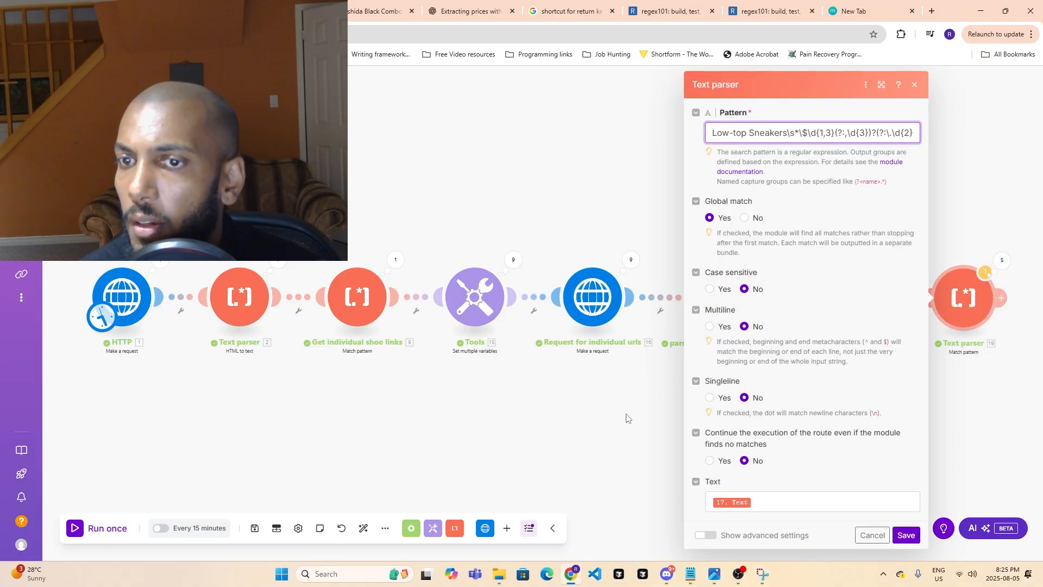
pyautogui.click(613, 421)
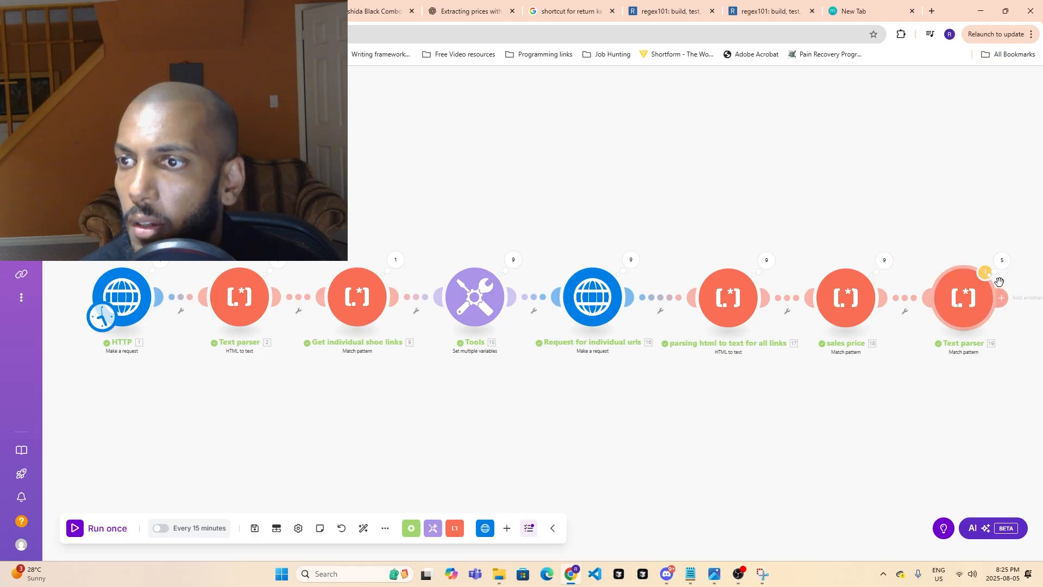
pyautogui.click(1002, 259)
pyautogui.click(885, 364)
pyautogui.click(965, 295)
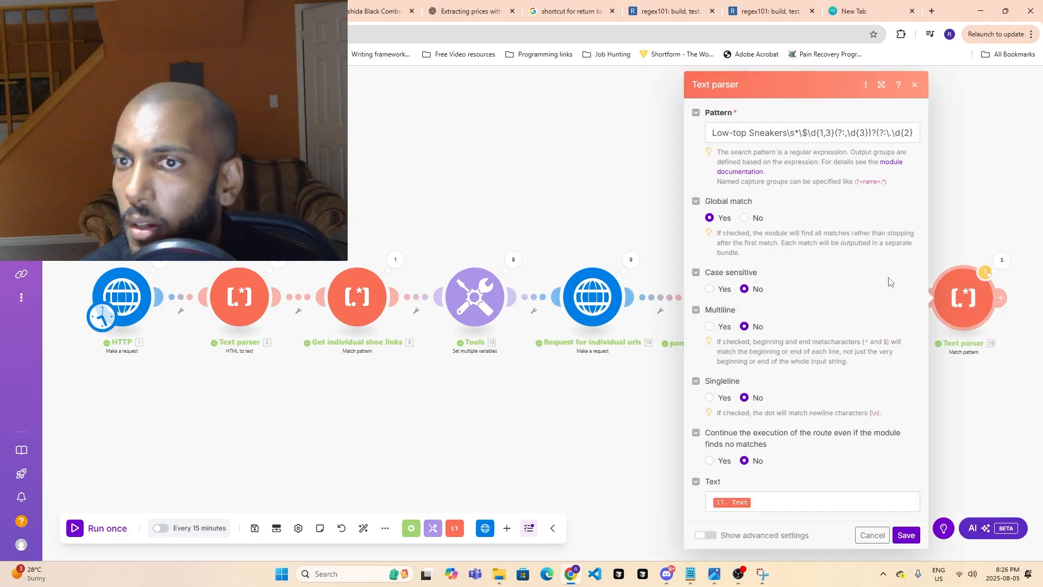
pyautogui.click(615, 450)
pyautogui.click(846, 296)
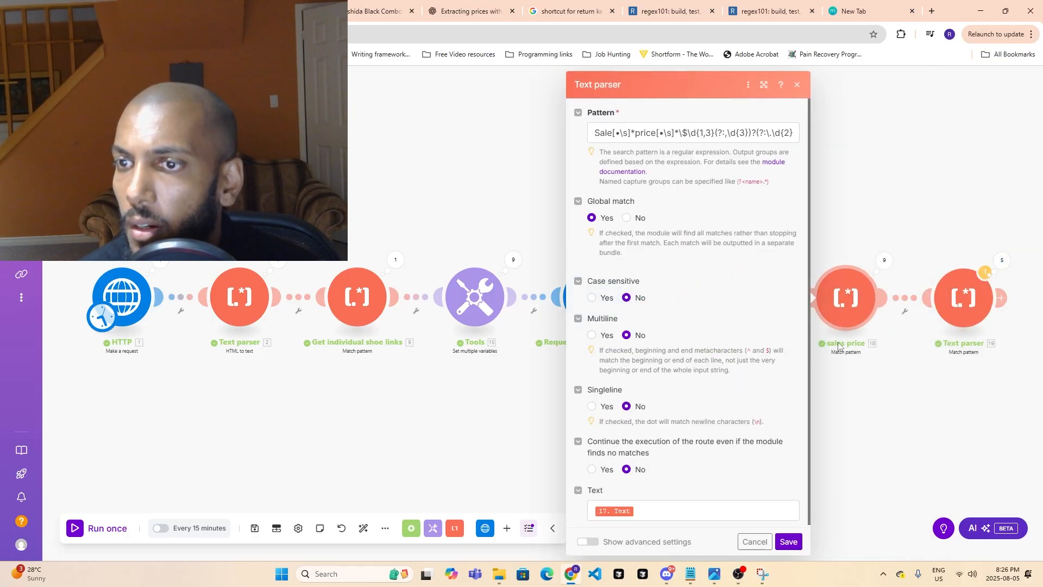
pyautogui.click(937, 435)
pyautogui.click(962, 288)
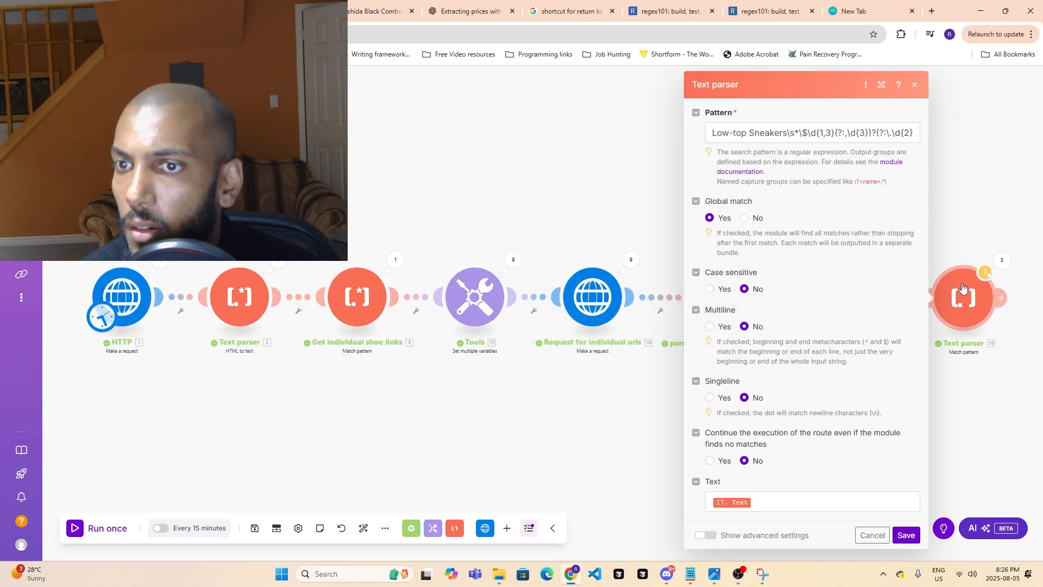
pyautogui.click(823, 134)
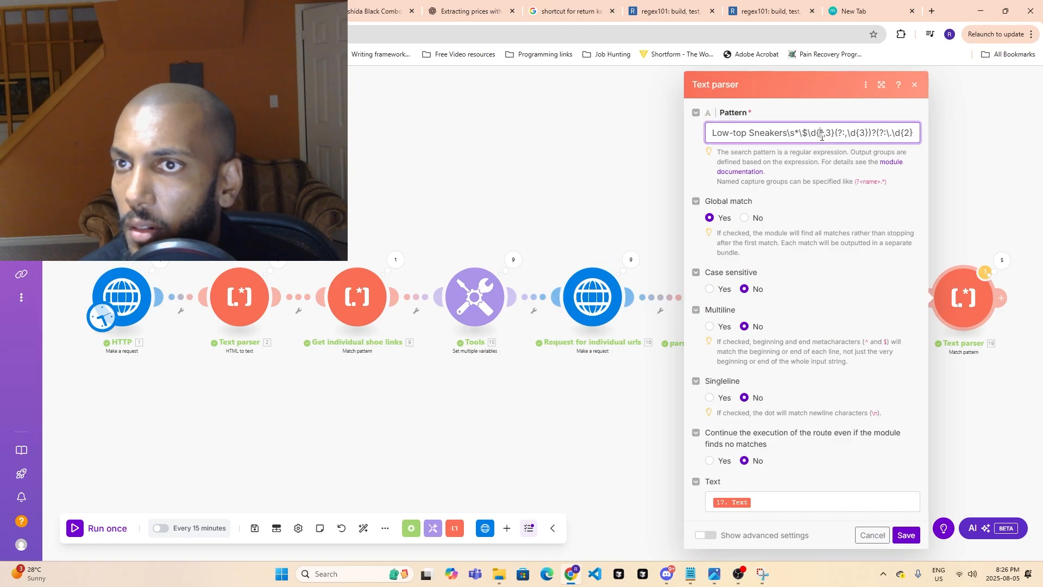
# - Copy the Low-top Sneakers price regex from the ChatGPT answer and retest it against the page text in regex101
pyautogui.click(477, 5)
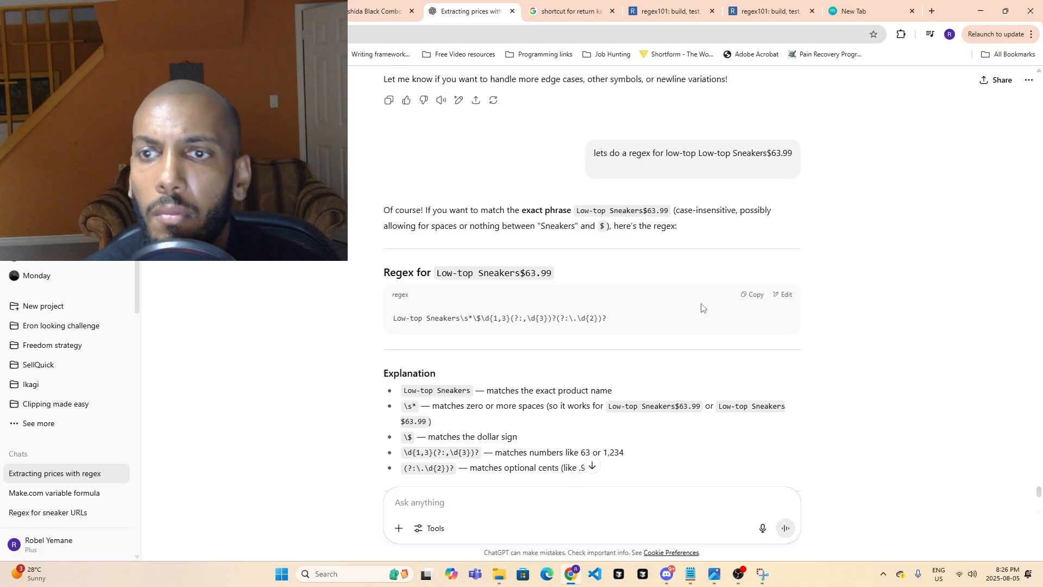
pyautogui.scroll(-2, 427, 356)
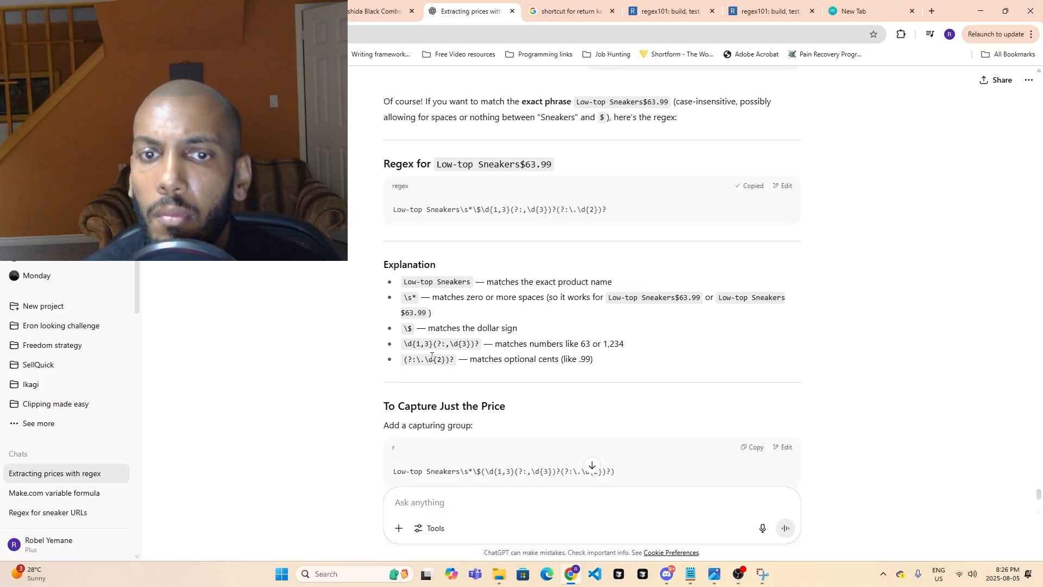
pyautogui.scroll(-3, 440, 360)
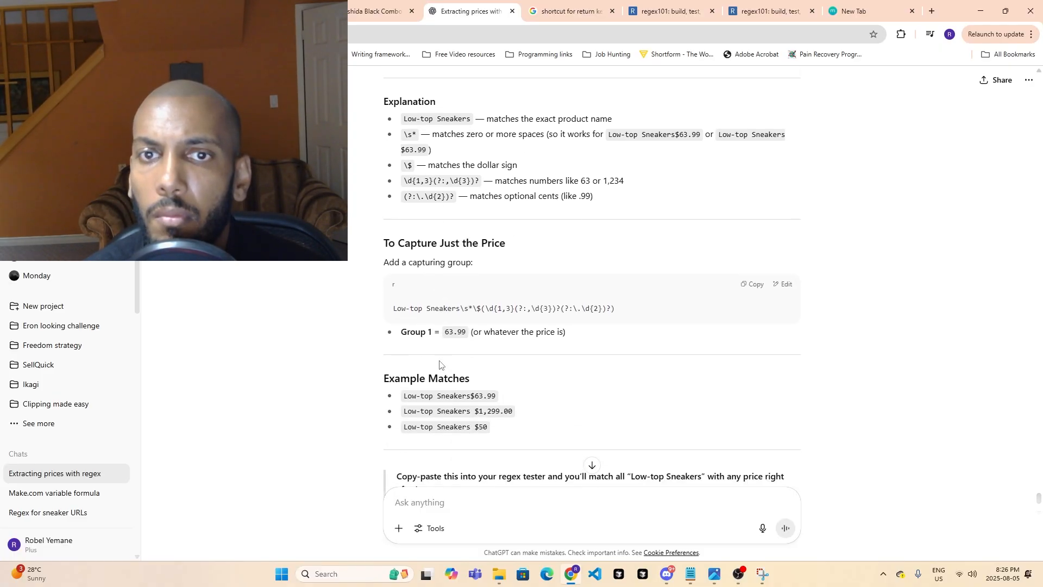
pyautogui.click(646, 11)
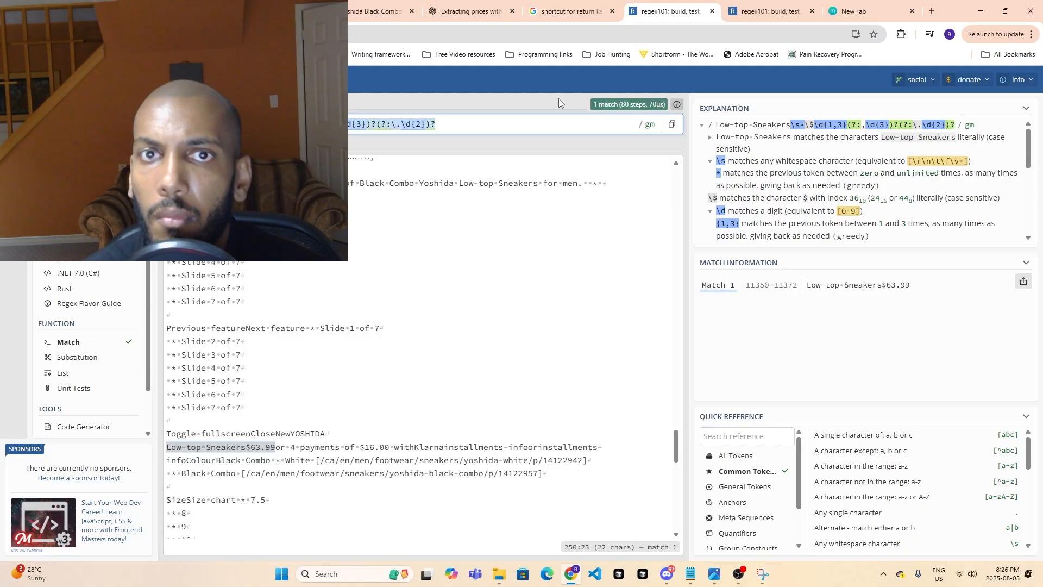
pyautogui.write('Low-top Sneakers\\s*\\$\\d{1,3}(?:,\\d{3})?(?:\\.\\d{2})?')
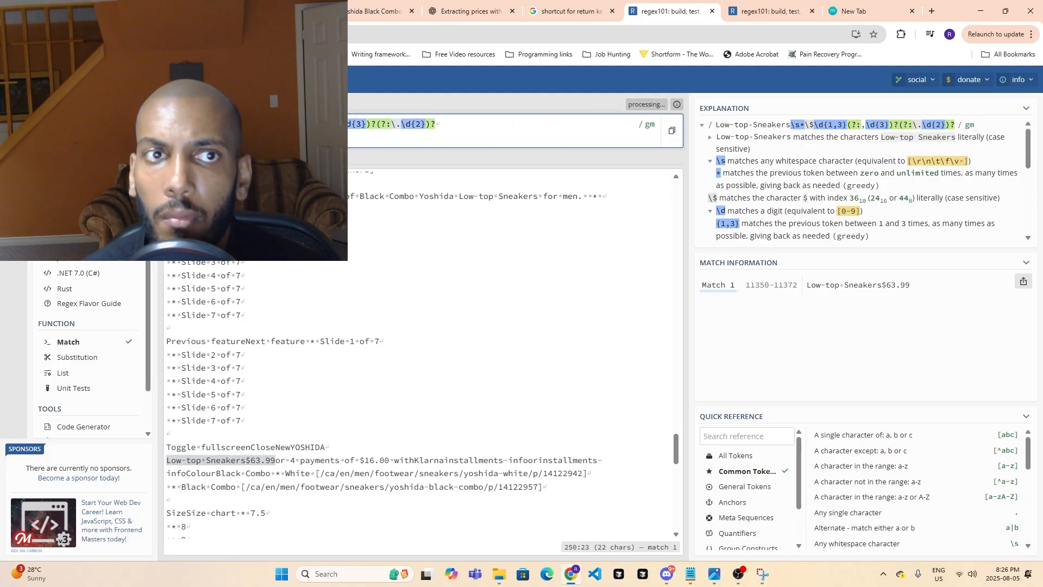
pyautogui.press('BackSpace')
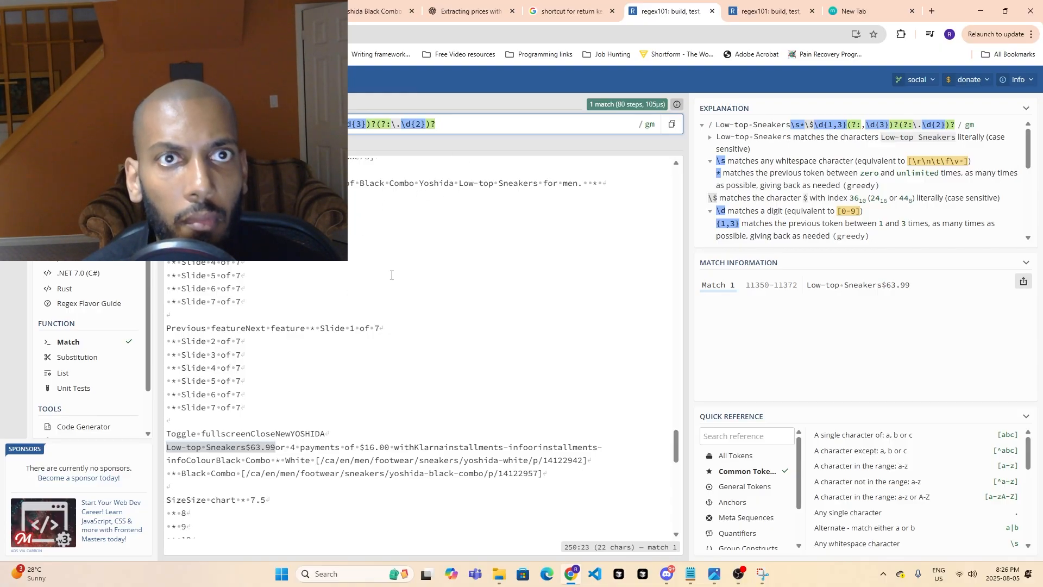
# - Return to the Make.com scenario and check the settings of the sales price and "parsing html to text for all links" modules
pyautogui.click(381, 11)
pyautogui.click(277, 11)
pyautogui.click(176, 11)
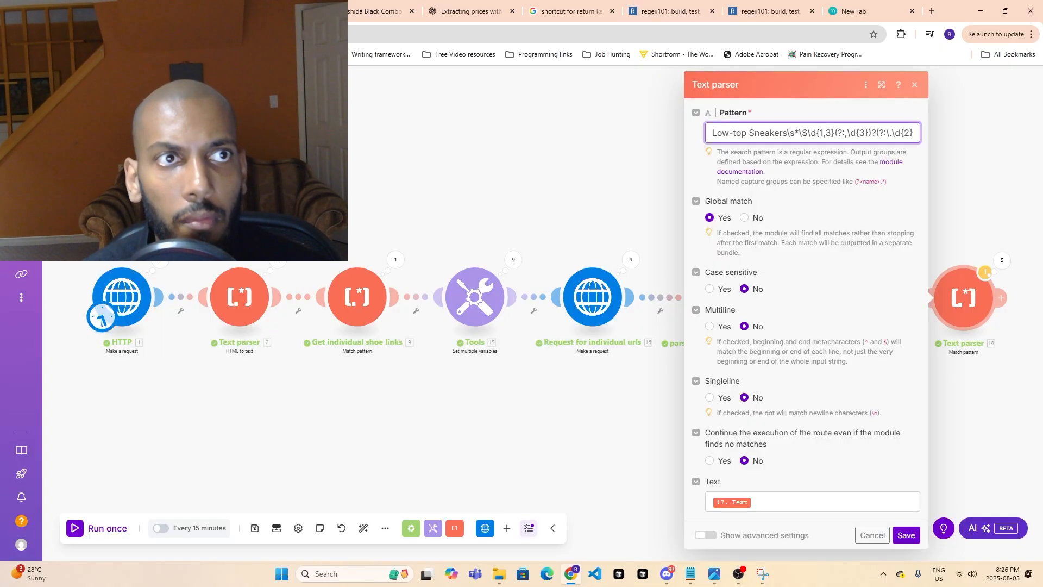
pyautogui.click(566, 365)
pyautogui.click(855, 306)
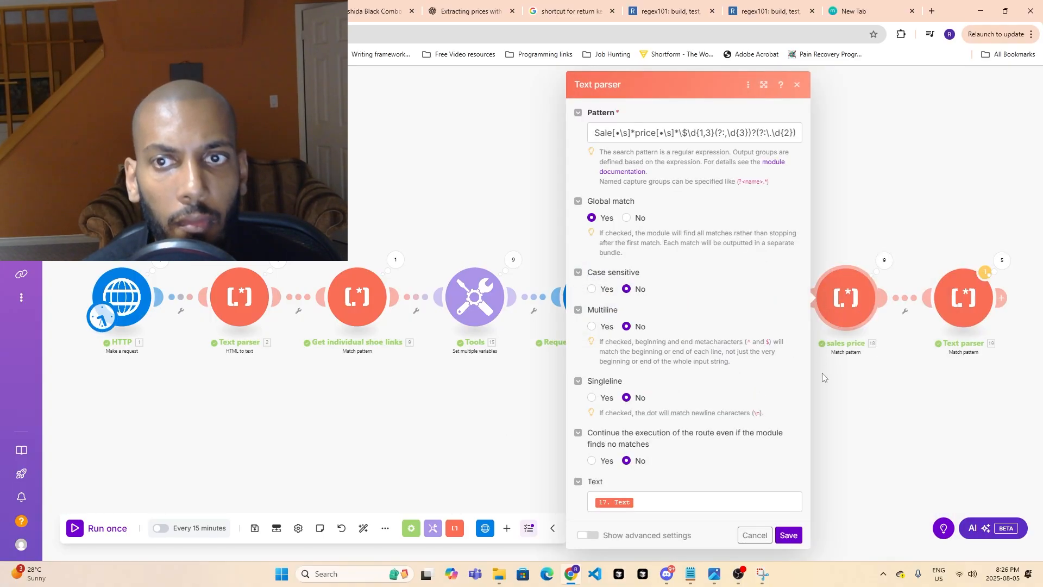
pyautogui.click(849, 438)
pyautogui.click(741, 321)
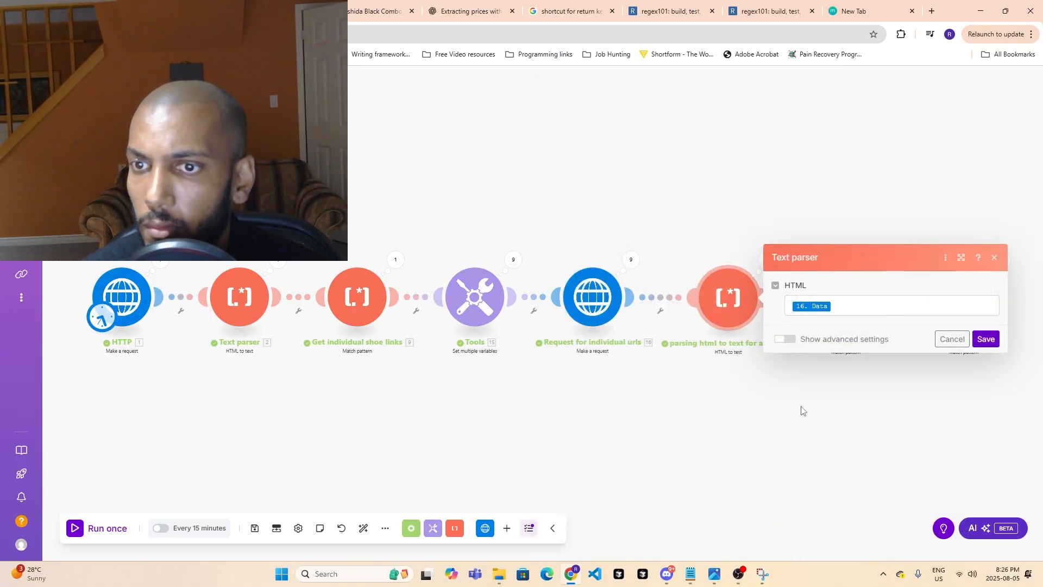
pyautogui.click(802, 410)
pyautogui.click(735, 310)
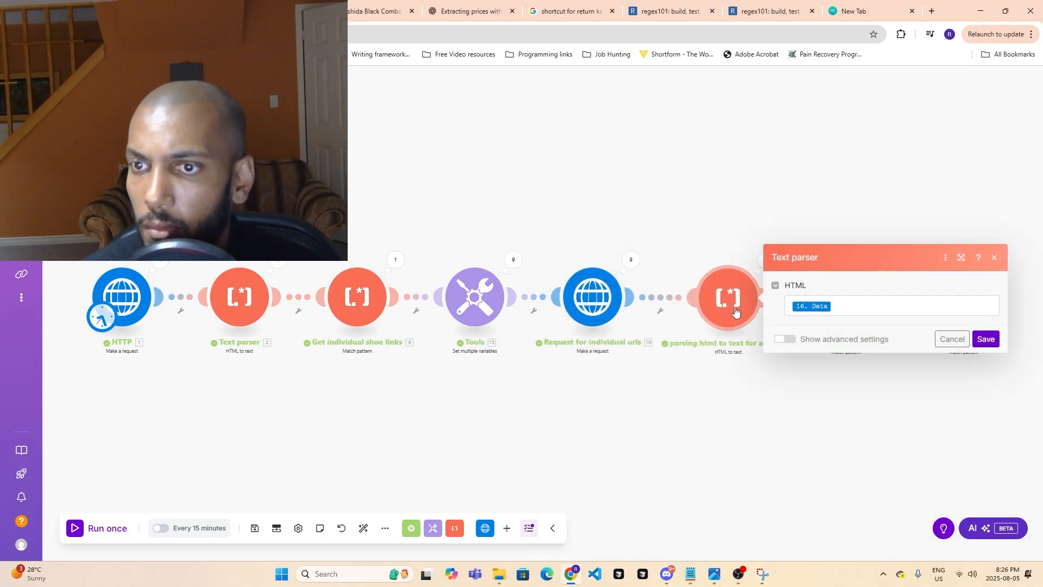
pyautogui.click(744, 392)
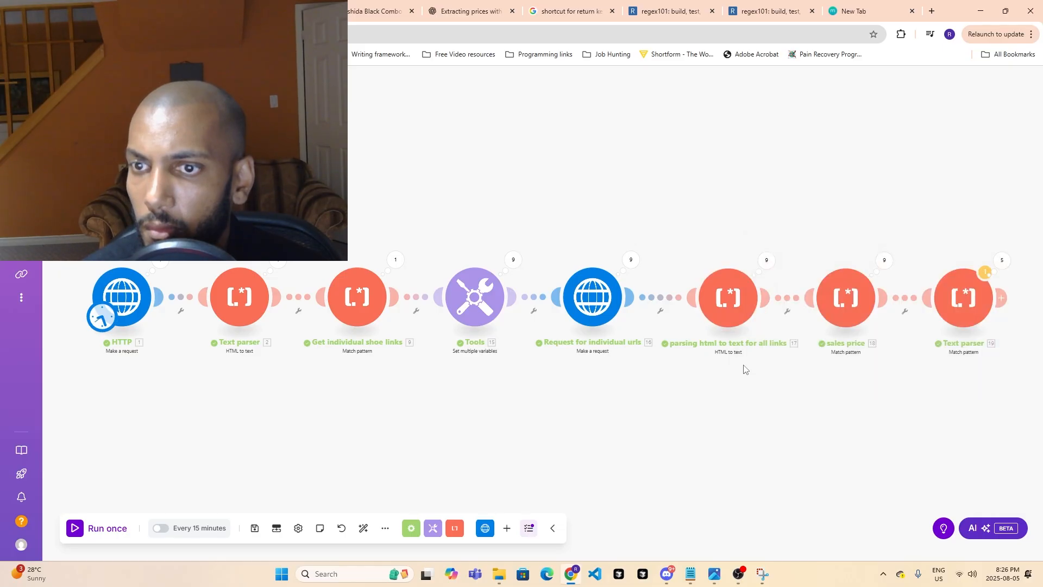
# - Examine the operation results of the "parsing html to text for all links", last Text parser and sales price modules
pyautogui.click(766, 263)
pyautogui.click(830, 201)
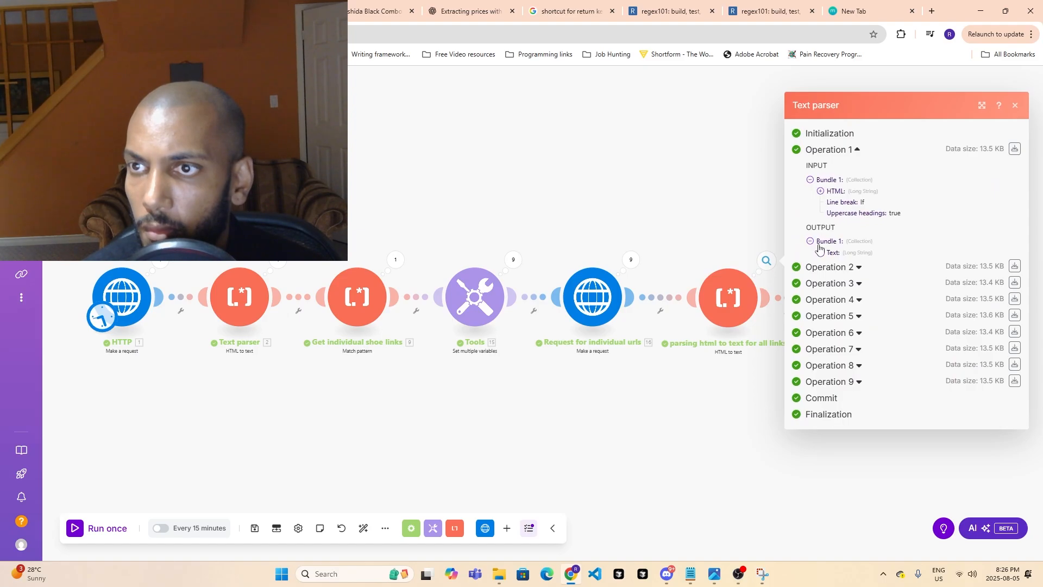
pyautogui.click(722, 411)
pyautogui.click(1002, 261)
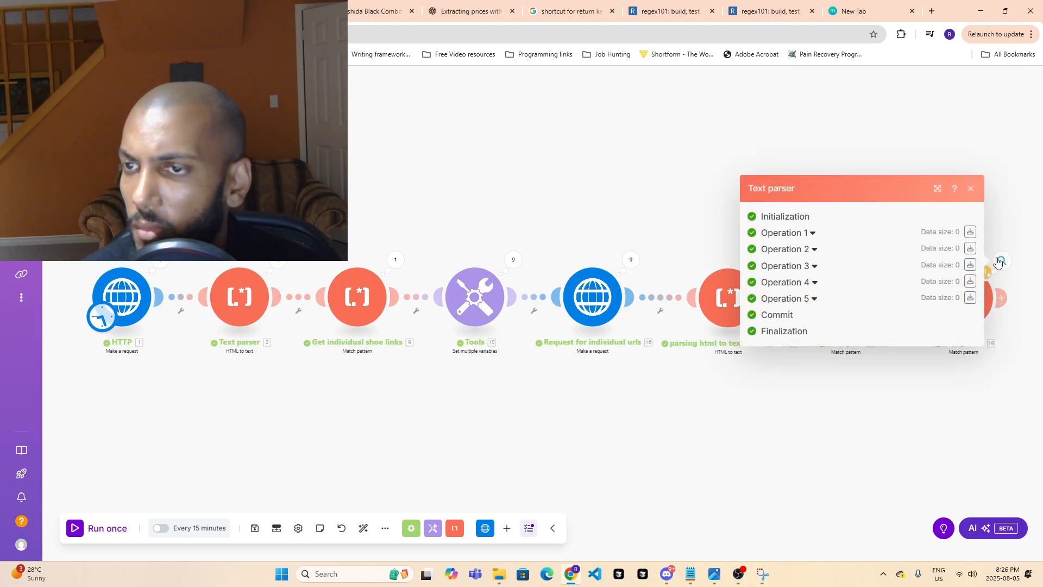
pyautogui.click(813, 231)
pyautogui.click(849, 432)
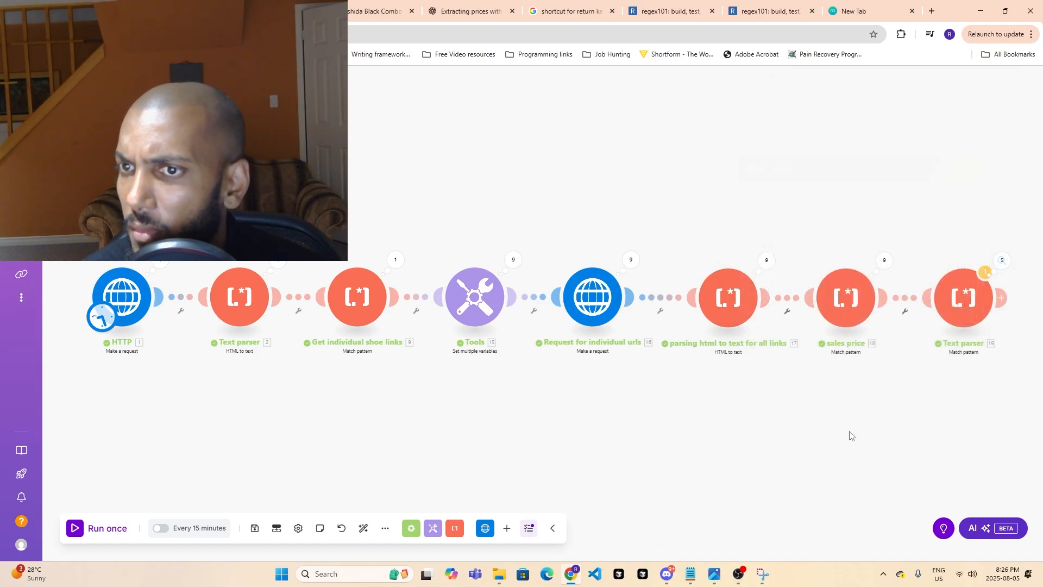
pyautogui.click(881, 261)
pyautogui.click(698, 299)
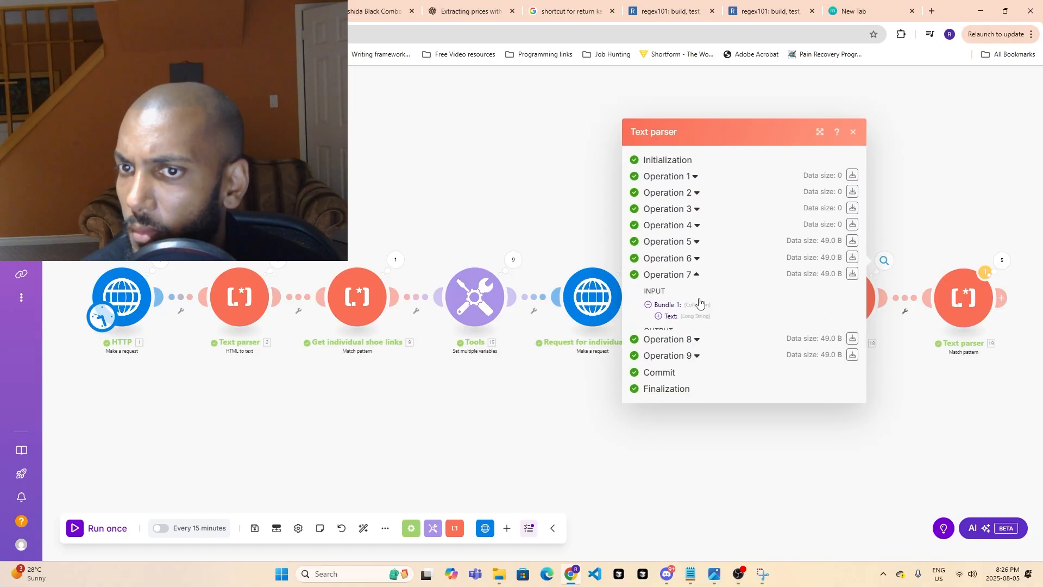
pyautogui.click(735, 440)
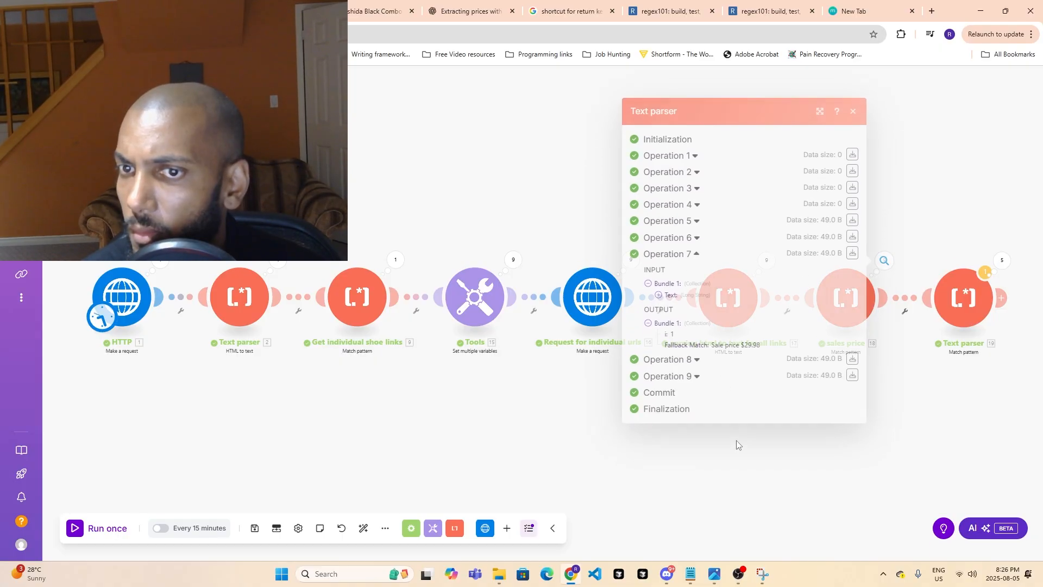
# - Compare the source text mapped in the sales price module with that of the last Text parser module
pyautogui.click(881, 262)
pyautogui.click(837, 311)
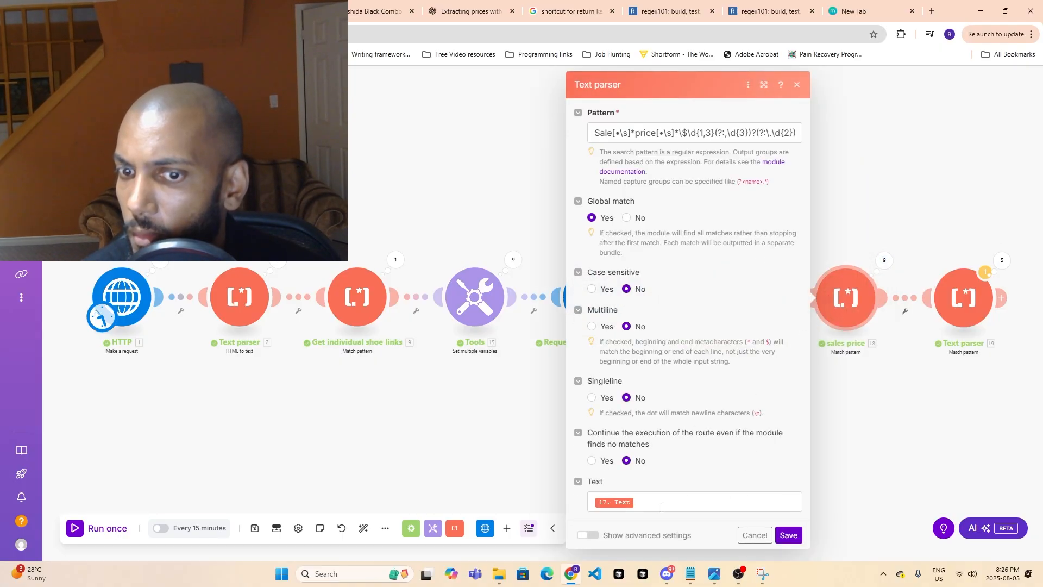
pyautogui.click(607, 503)
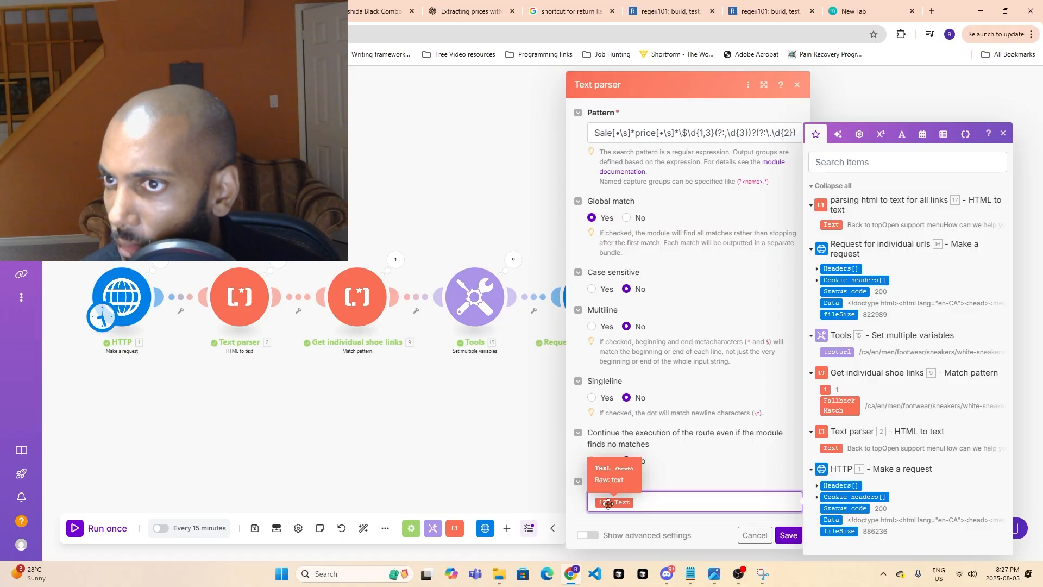
pyautogui.click(442, 461)
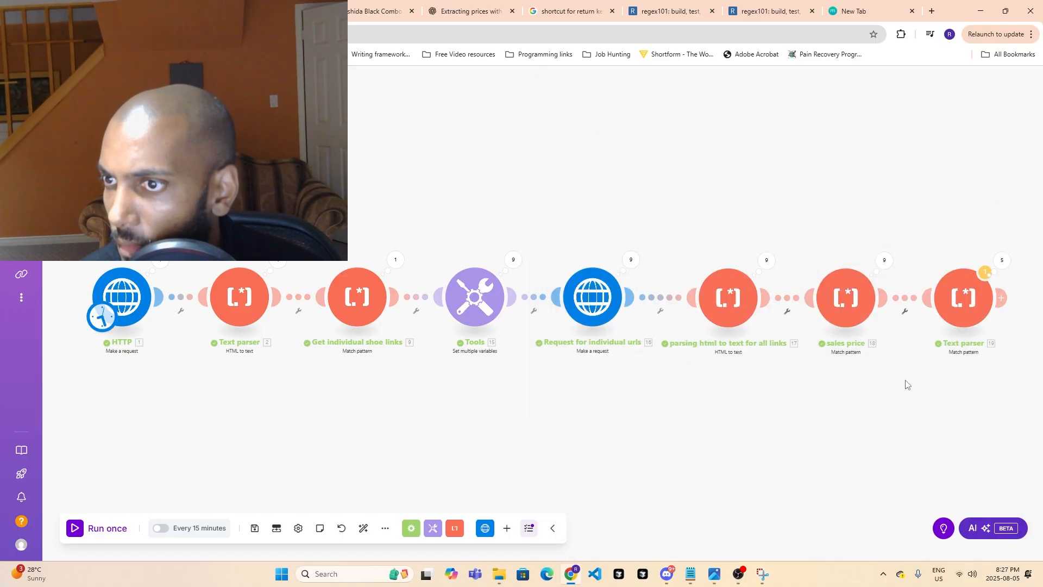
pyautogui.click(969, 298)
pyautogui.click(737, 503)
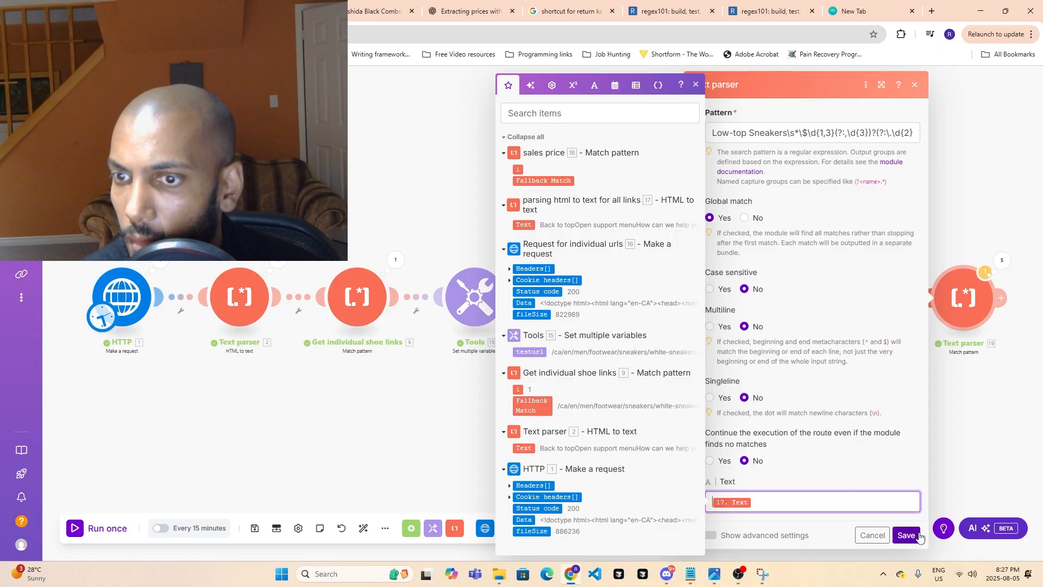
pyautogui.click(818, 466)
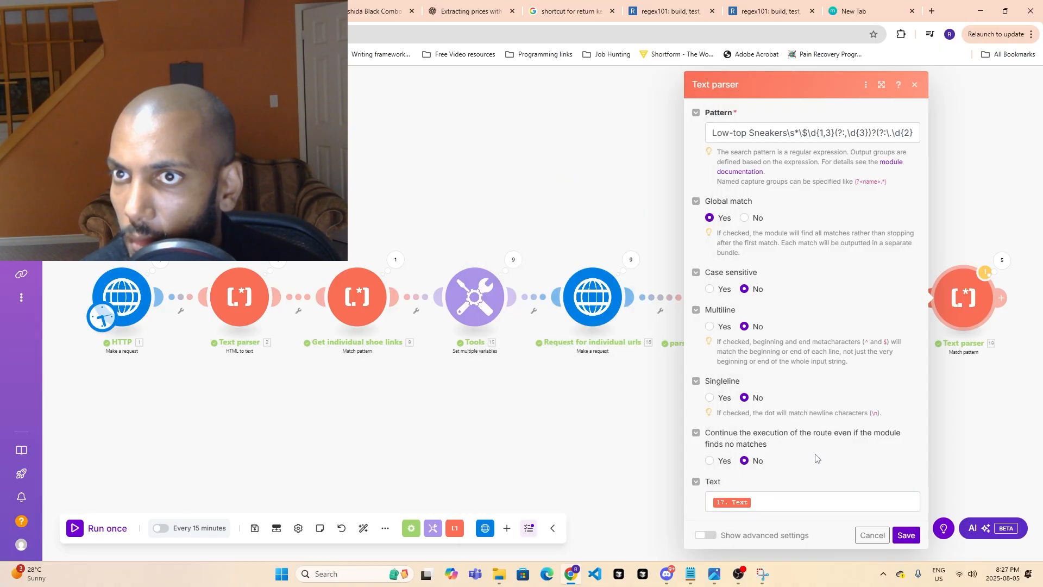
# - Compare the match options of the sales price and last Text parser modules, including continuing the route when no matches are found
pyautogui.click(992, 429)
pyautogui.click(848, 314)
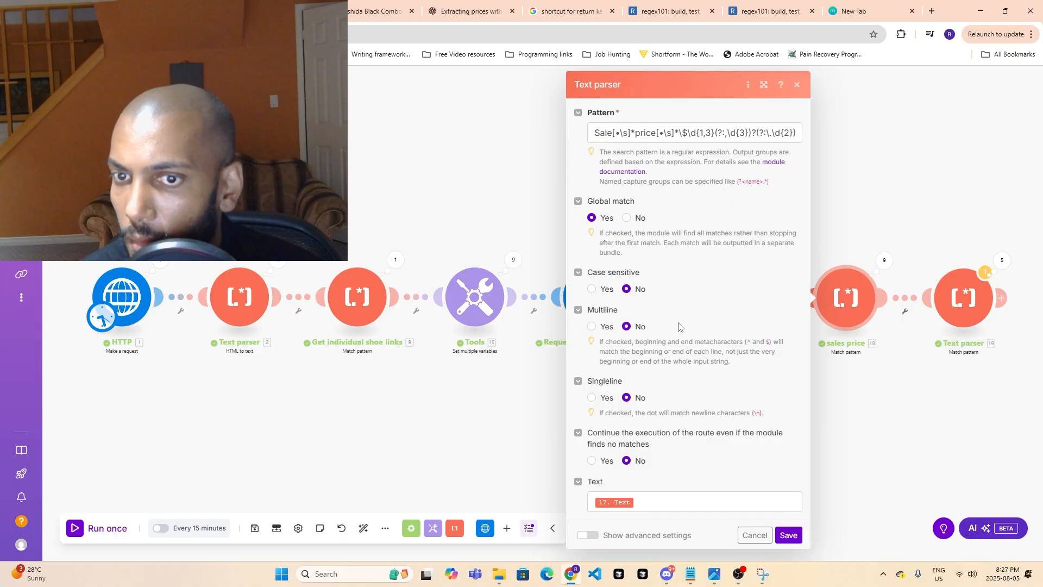
pyautogui.click(961, 299)
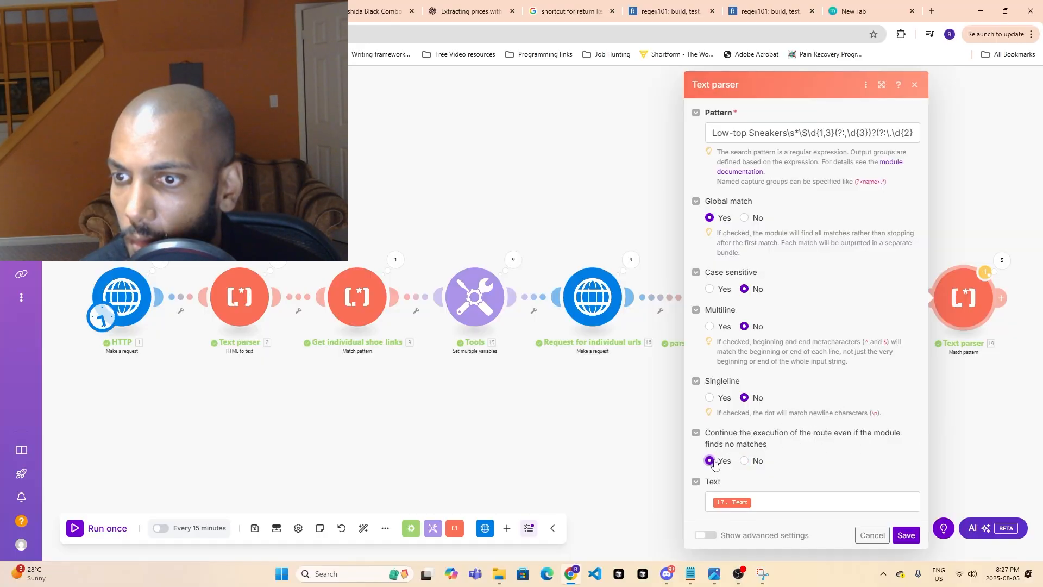
pyautogui.click(1010, 409)
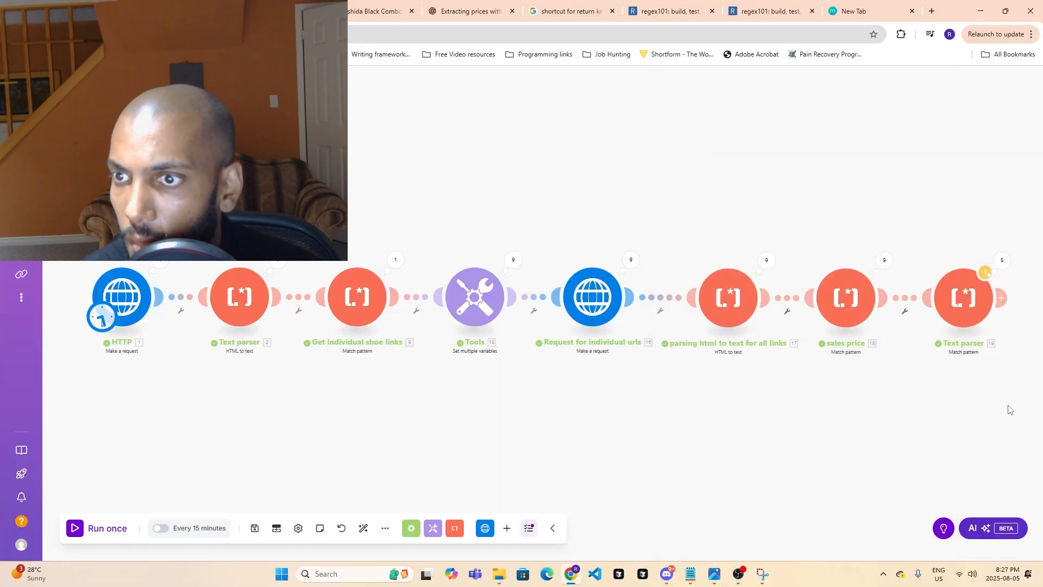
# - Examine Operations 4 and 5 in the run results of the last Text parser module
pyautogui.click(1002, 260)
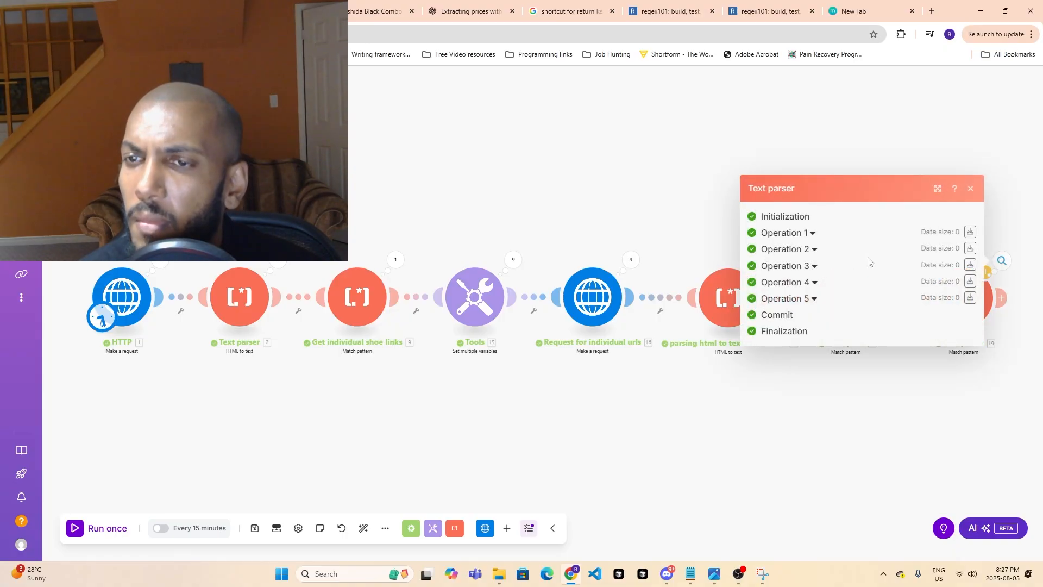
pyautogui.click(814, 283)
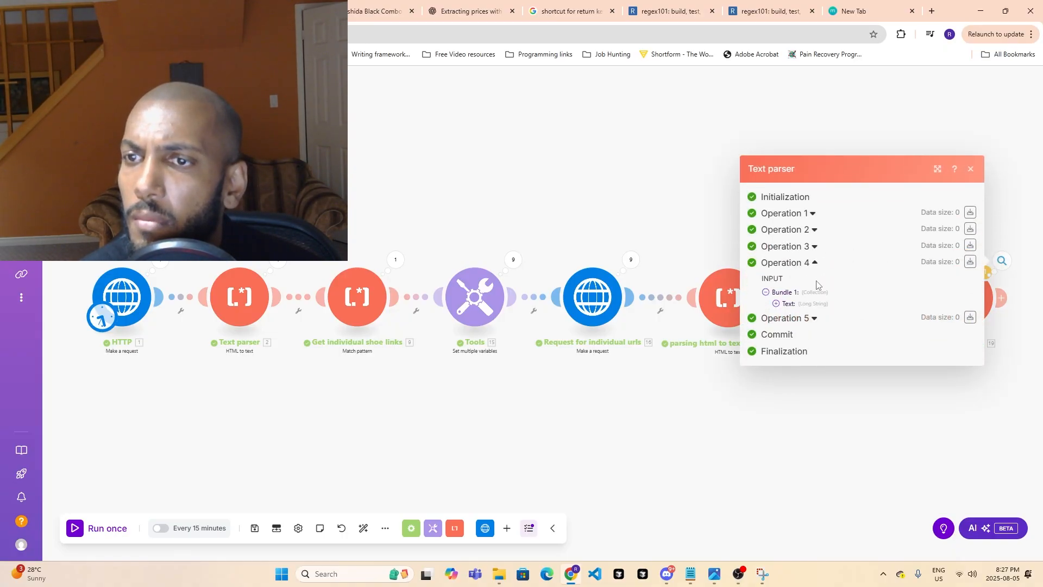
pyautogui.click(806, 319)
pyautogui.click(854, 421)
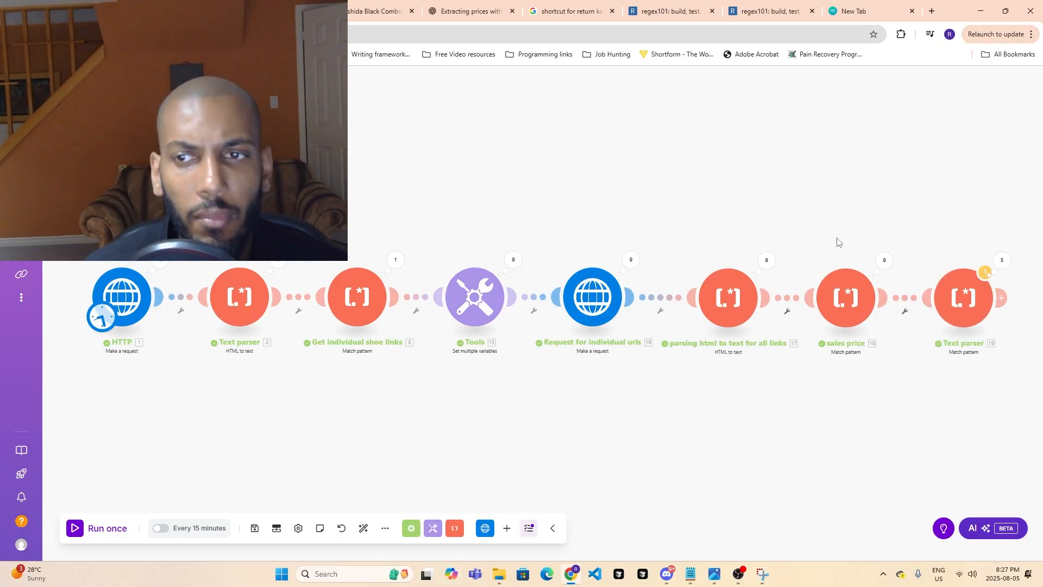
# - Copy the full Operation 1 output text from the results of the "parsing html to text for all links" module
pyautogui.click(749, 306)
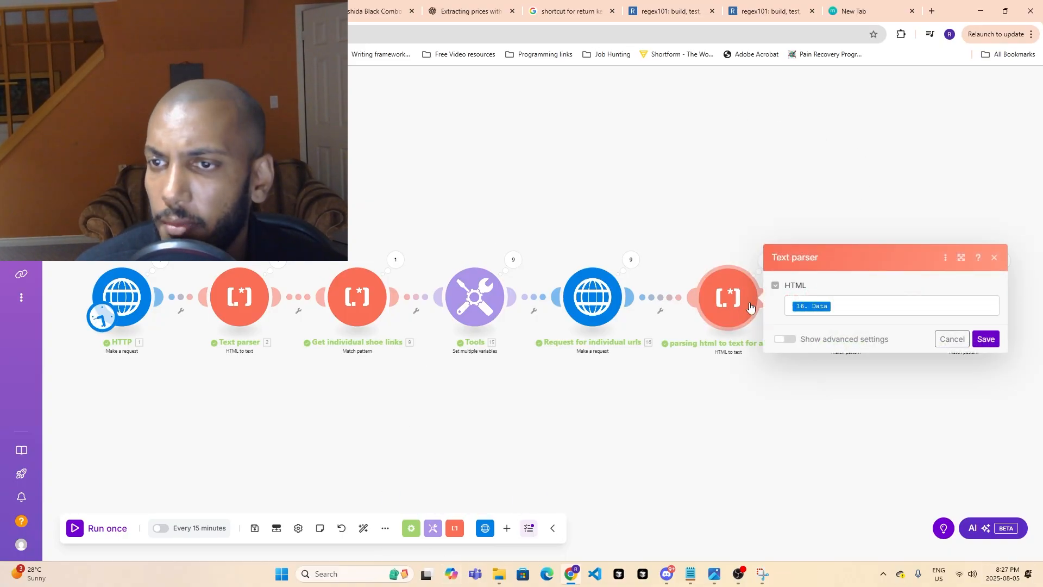
pyautogui.click(684, 356)
pyautogui.click(763, 259)
pyautogui.click(842, 206)
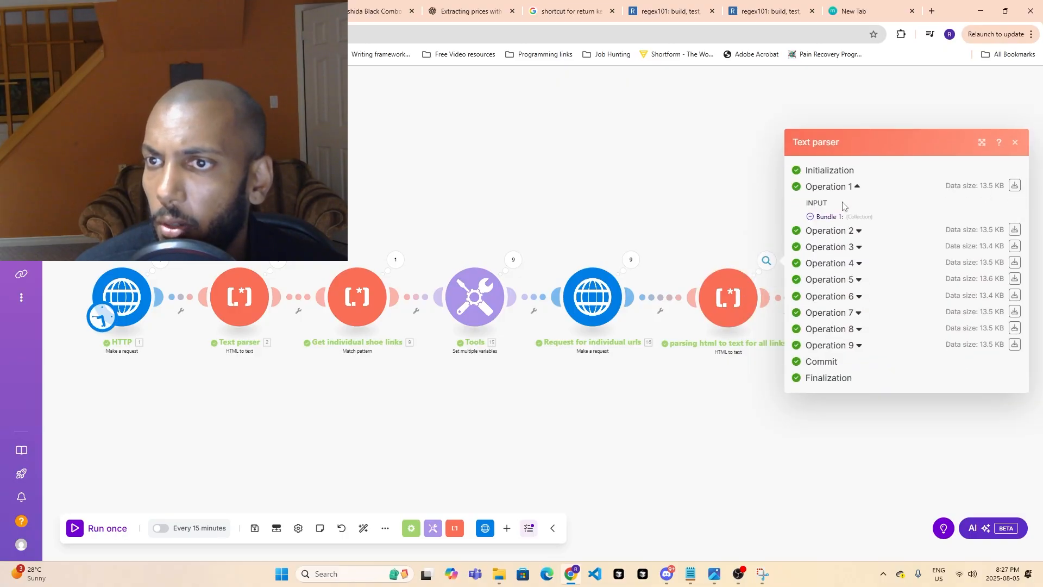
pyautogui.click(822, 251)
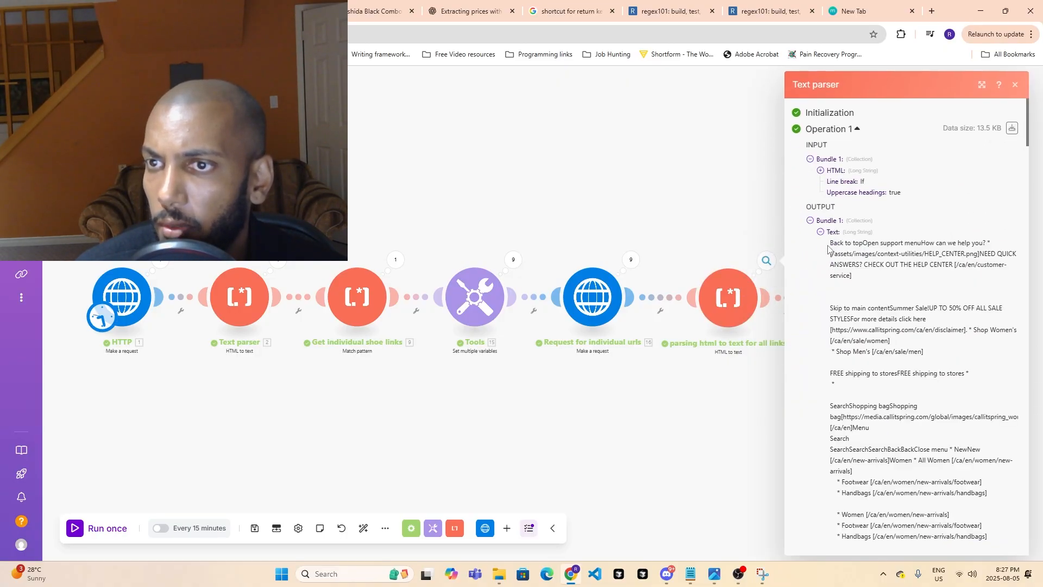
pyautogui.moveTo(831, 245); pyautogui.dragTo(984, 387)
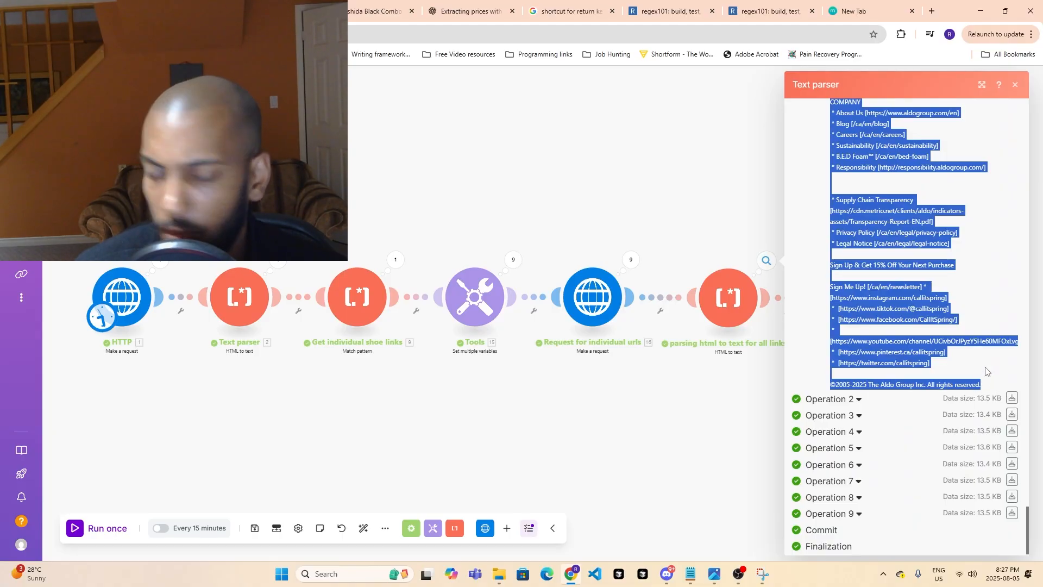
# - Switch to regex101, replace the Low-top Sneakers test string with the copied Operation 1 text and review the match
pyautogui.click(763, 11)
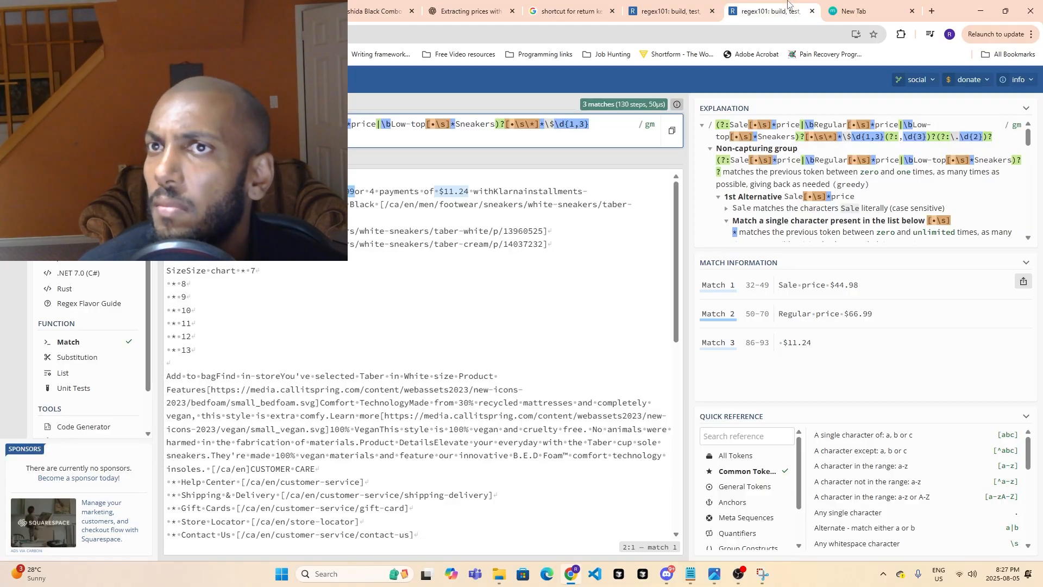
pyautogui.click(699, 5)
pyautogui.click(396, 332)
pyautogui.hotkey('ctrl', 'a')
pyautogui.hotkey('ctrl', 'v')
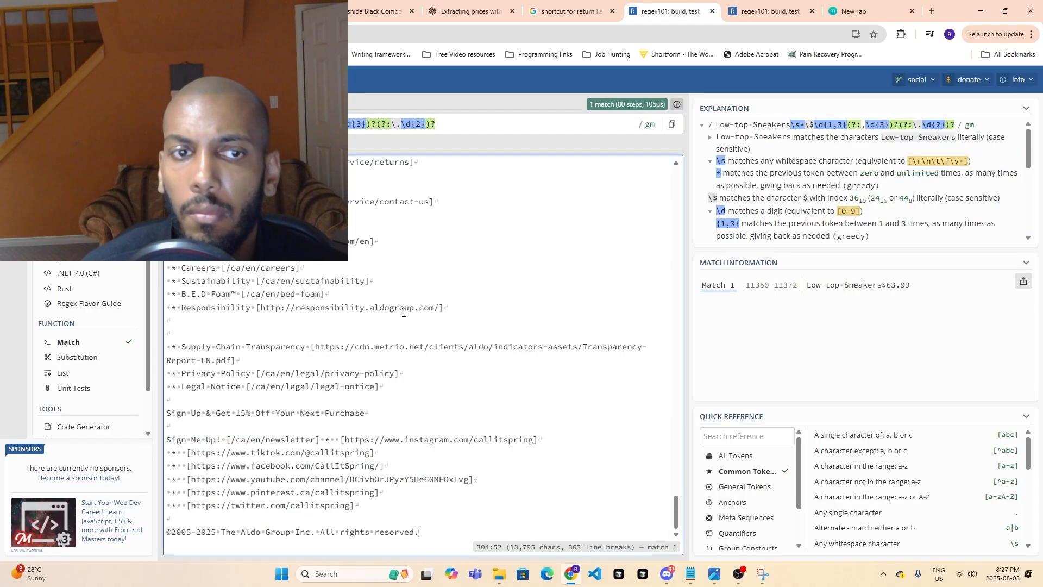
pyautogui.scroll(10, 531, 380)
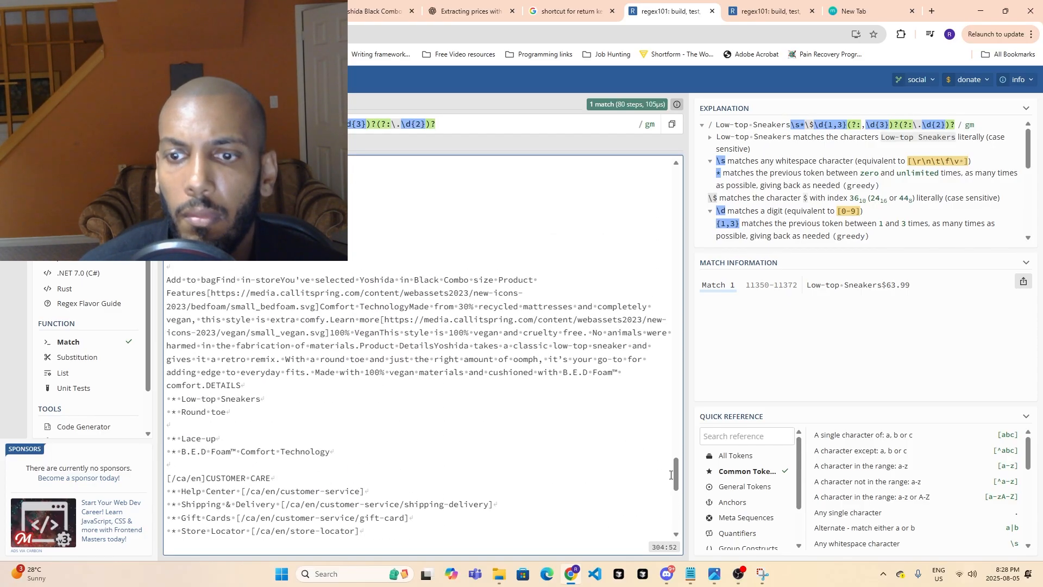
pyautogui.moveTo(676, 474); pyautogui.dragTo(650, 131)
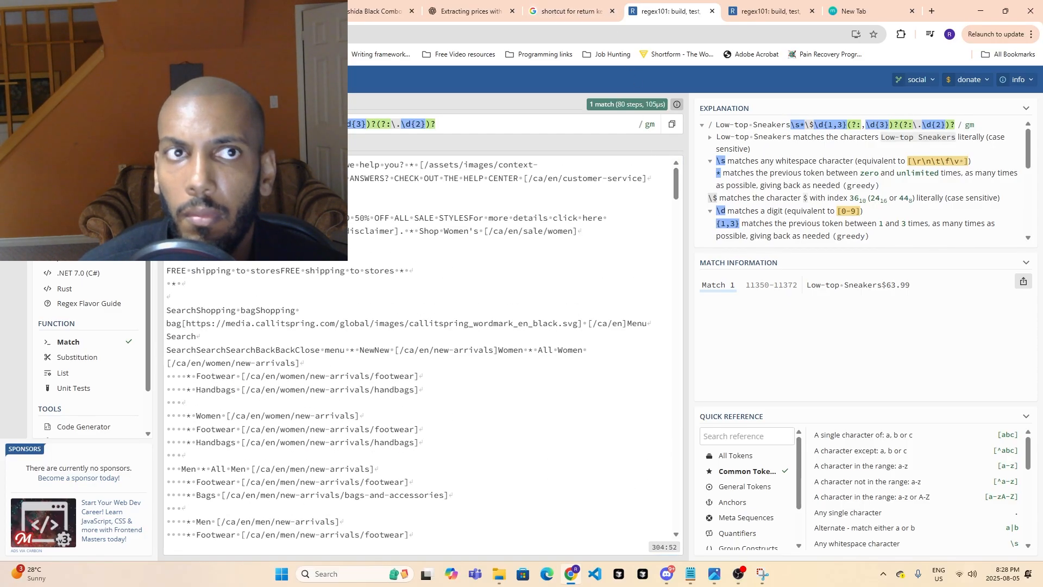
# - Return to Make.com and copy the full Operation 2 output text of the "parsing html to text for all links" module
pyautogui.click(179, 8)
pyautogui.click(831, 242)
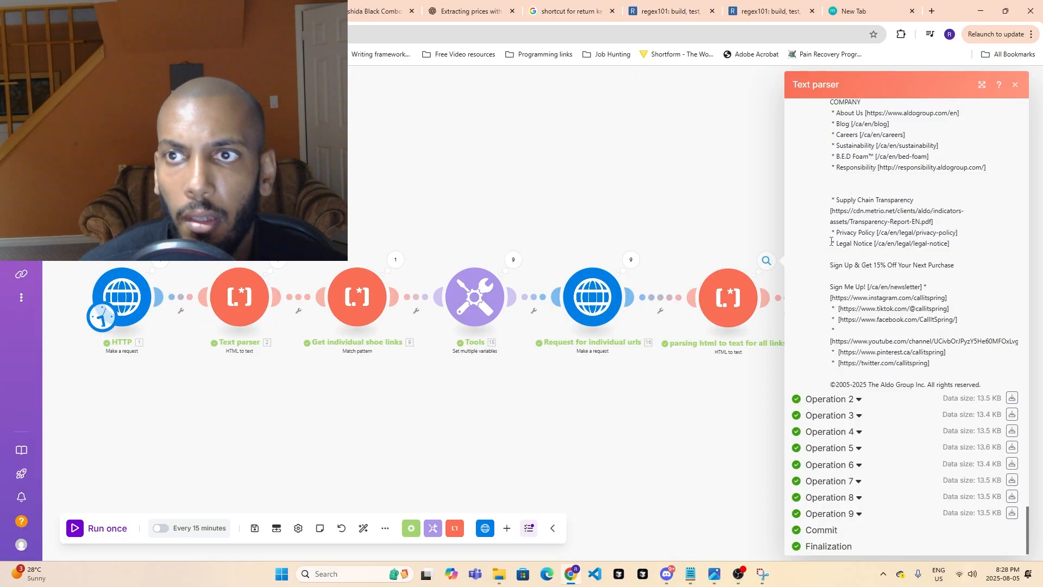
pyautogui.click(852, 401)
pyautogui.click(826, 395)
pyautogui.scroll(-4, 836, 395)
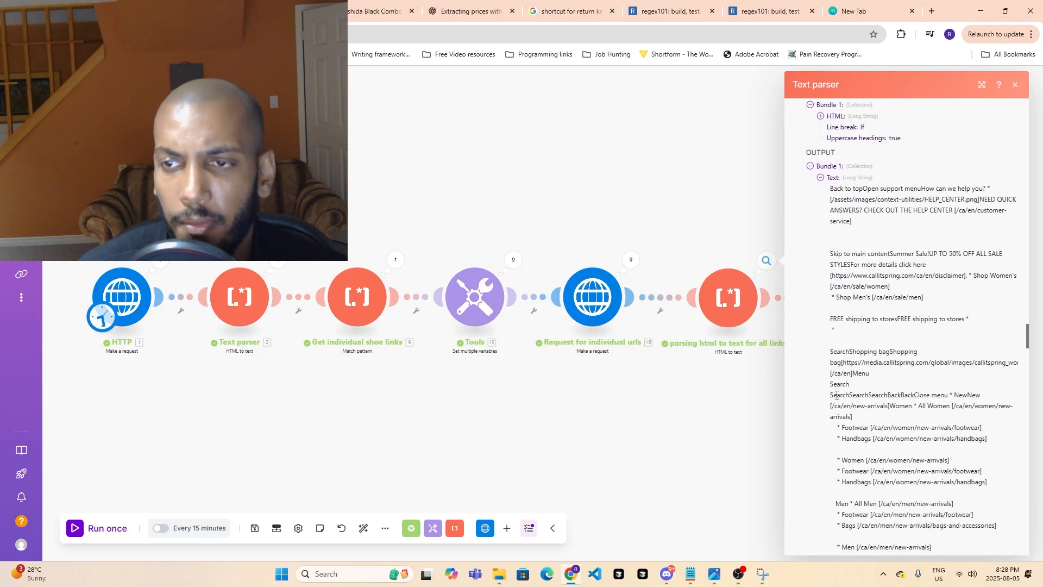
pyautogui.moveTo(826, 191); pyautogui.dragTo(984, 402)
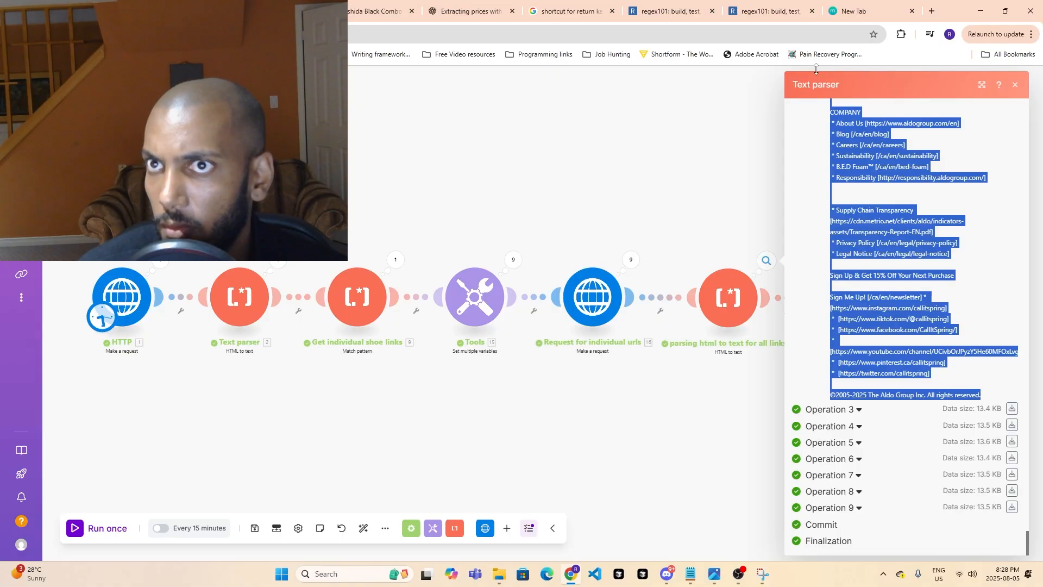
# - Retest the Low-top Sneakers regex in regex101 by replacing the test string with the copied Operation 2 text
pyautogui.click(765, 11)
pyautogui.click(668, 11)
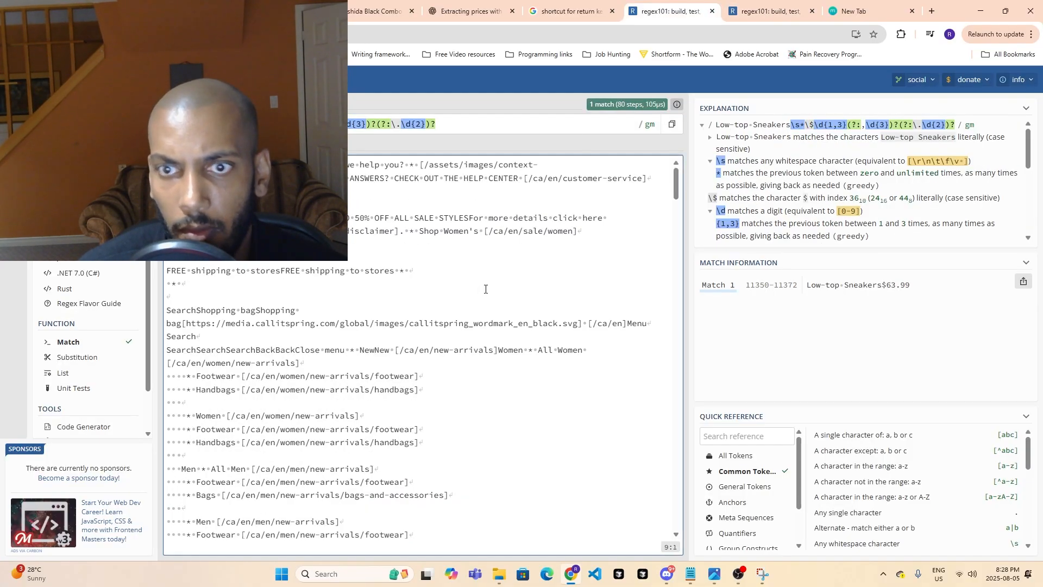
pyautogui.hotkey('ctrl', 'a')
pyautogui.hotkey('ctrl', 'v')
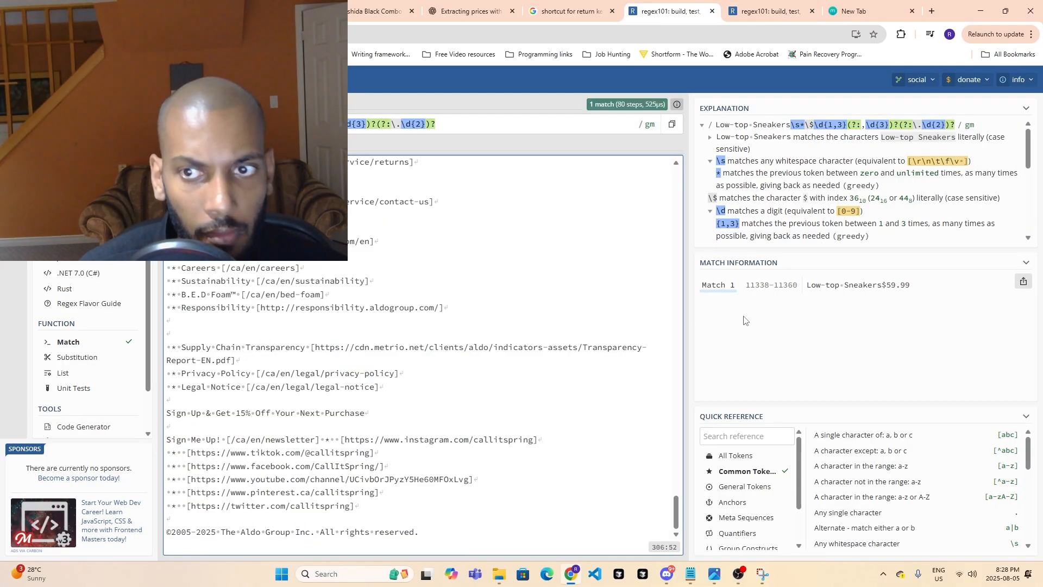
# - Look through the open reference tabs, return to the Make.com scenario and close the operation results
pyautogui.click(568, 11)
pyautogui.click(467, 11)
pyautogui.click(641, 7)
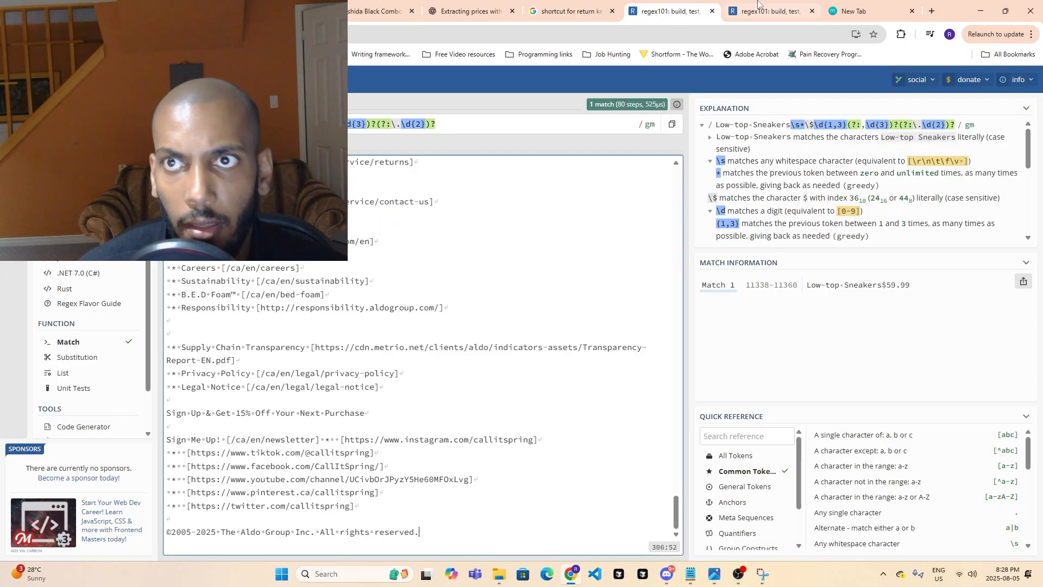
pyautogui.click(760, 7)
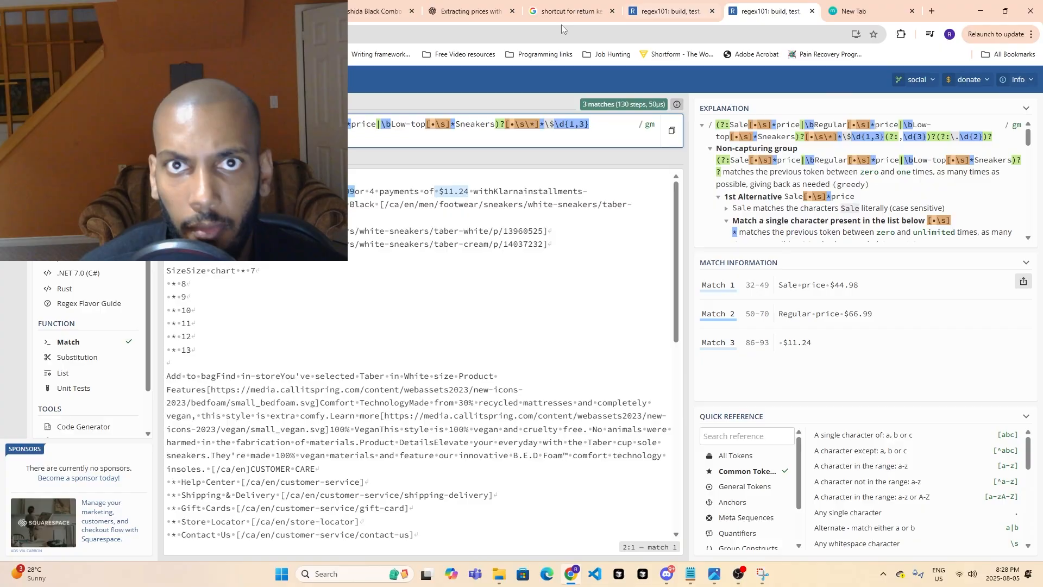
pyautogui.click(478, 8)
pyautogui.click(395, 6)
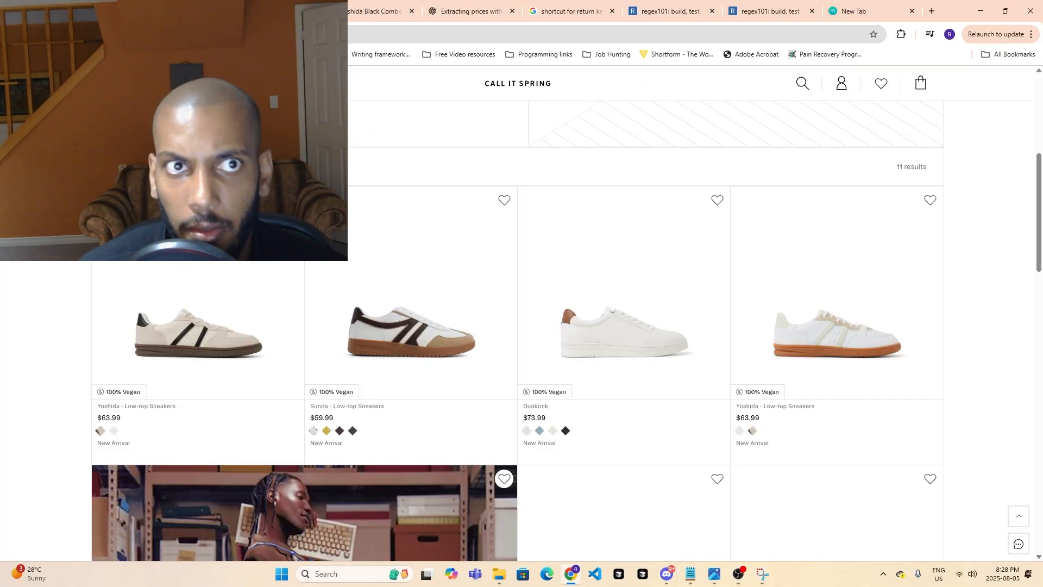
pyautogui.click(171, 10)
pyautogui.click(768, 444)
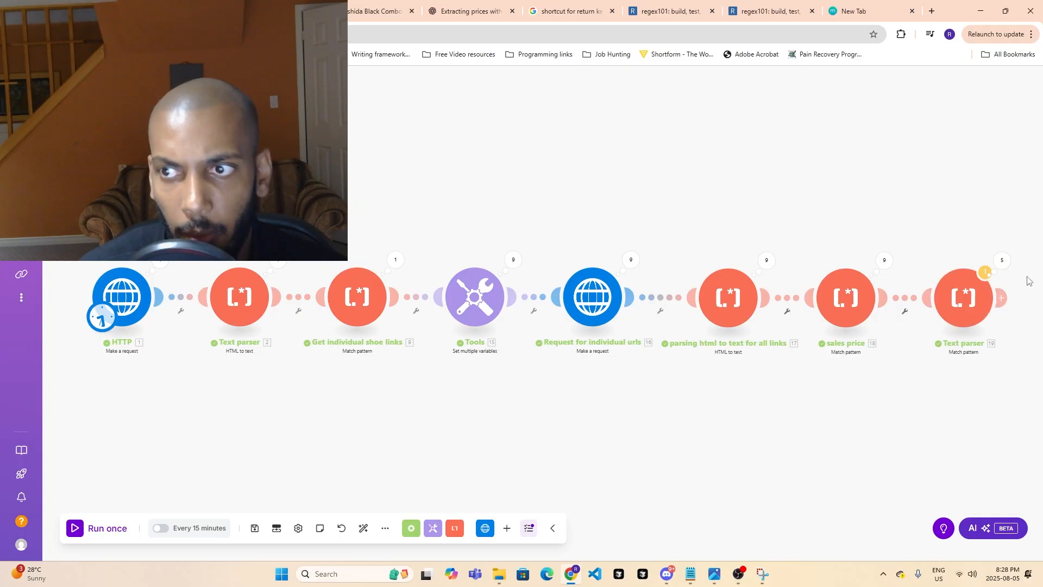
# - Open the last Text parser module's settings and copy the Low-top Sneakers regex from regex101
pyautogui.click(972, 319)
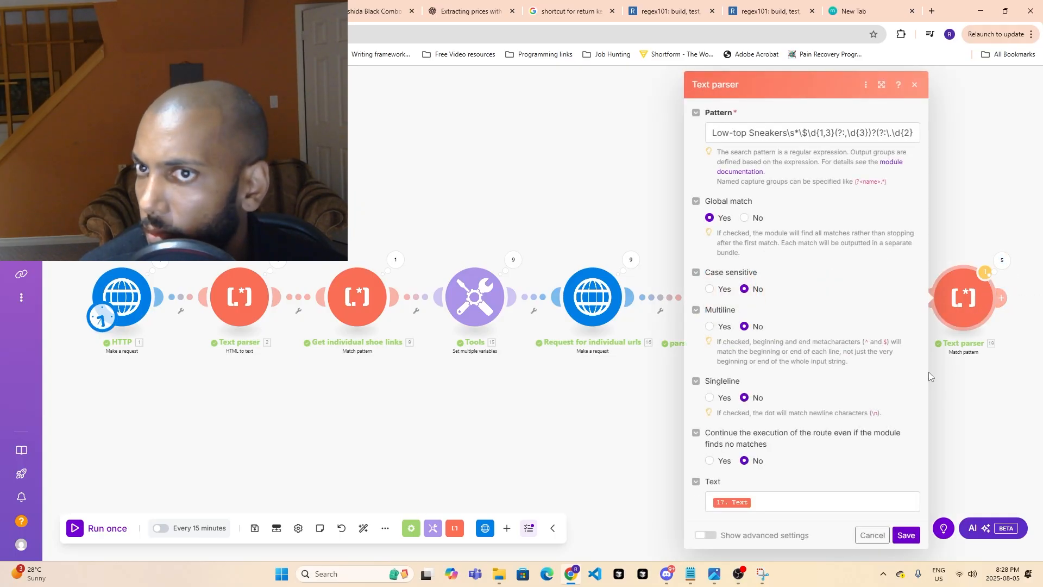
pyautogui.click(742, 6)
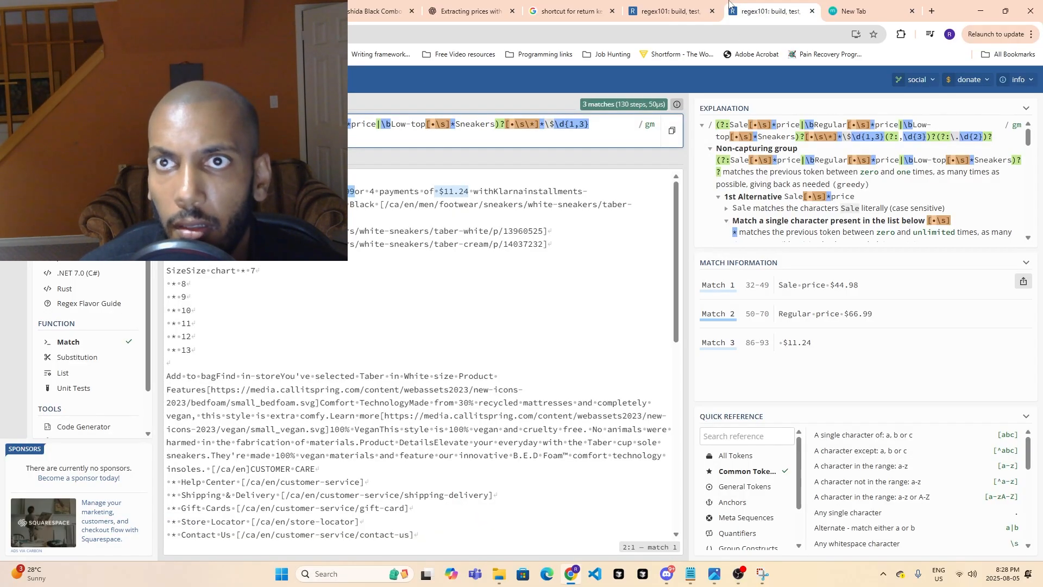
pyautogui.click(706, 7)
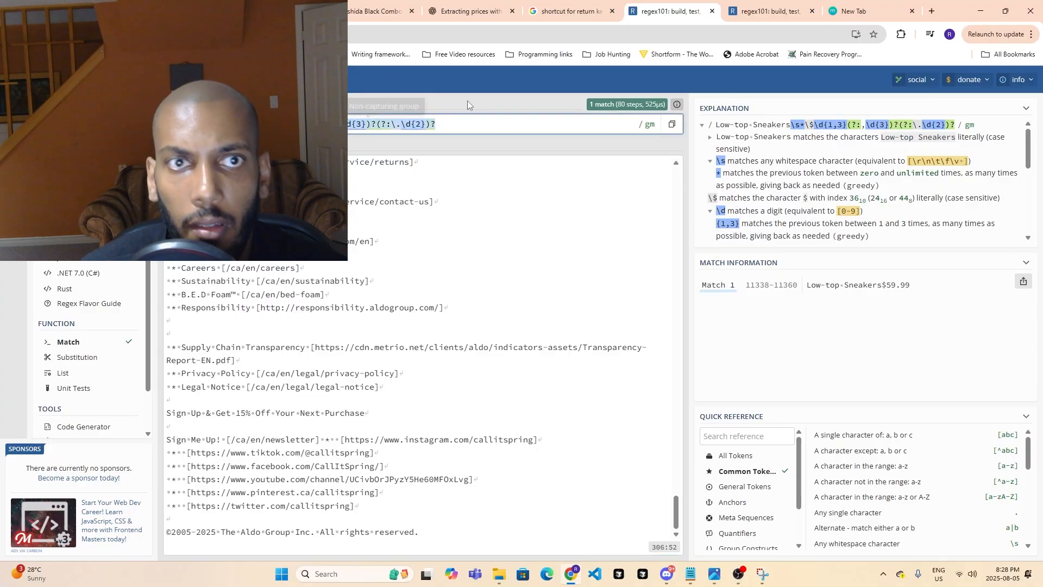
pyautogui.click(487, 6)
pyautogui.click(387, 4)
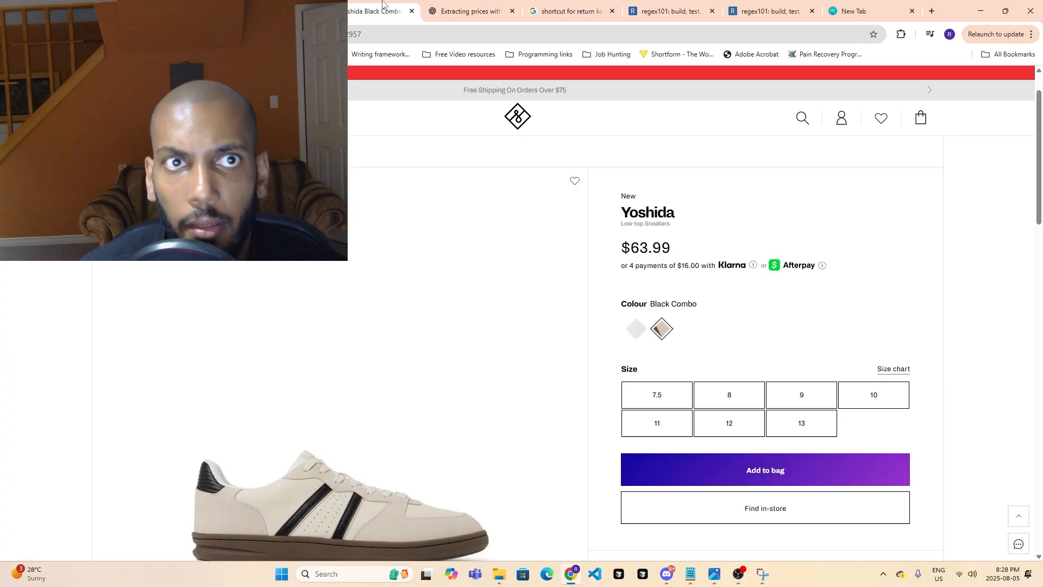
pyautogui.click(282, 6)
# - Replace the last Text parser module's pattern with Low-top Sneakers\s*\$\d{1,3}(?:,\d{3})?(?:\.\d{2})?, save it and run the scenario once
pyautogui.click(782, 134)
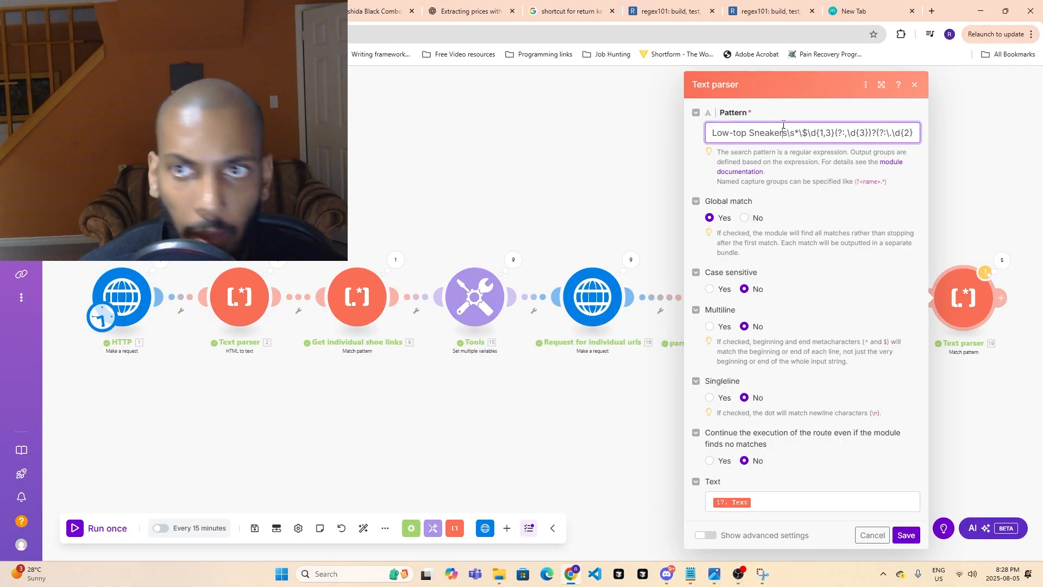
pyautogui.hotkey('ctrl', 'a')
pyautogui.press('BackSpace')
pyautogui.hotkey('ctrl', 'v')
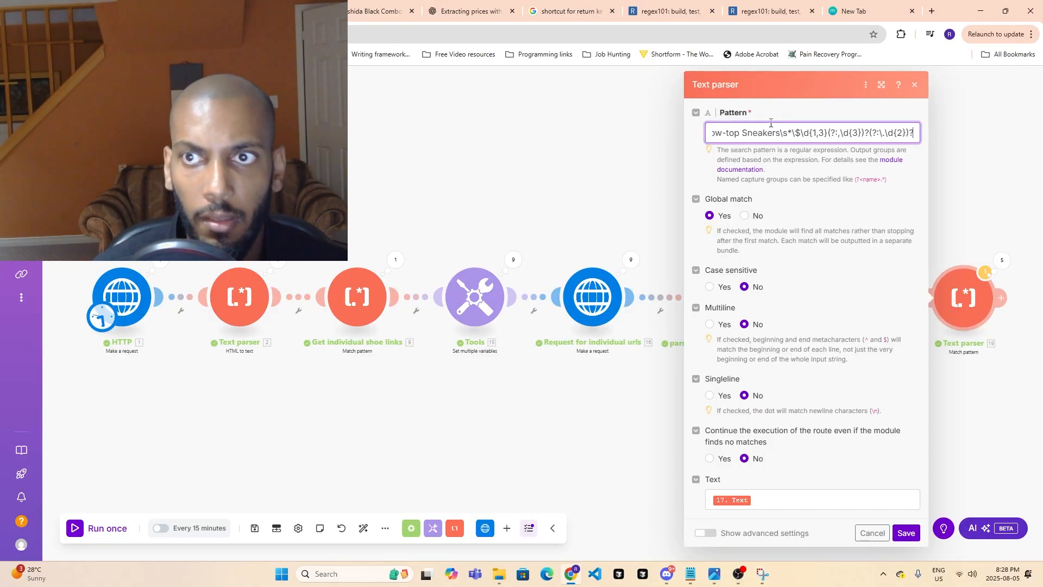
pyautogui.click(906, 533)
pyautogui.click(125, 529)
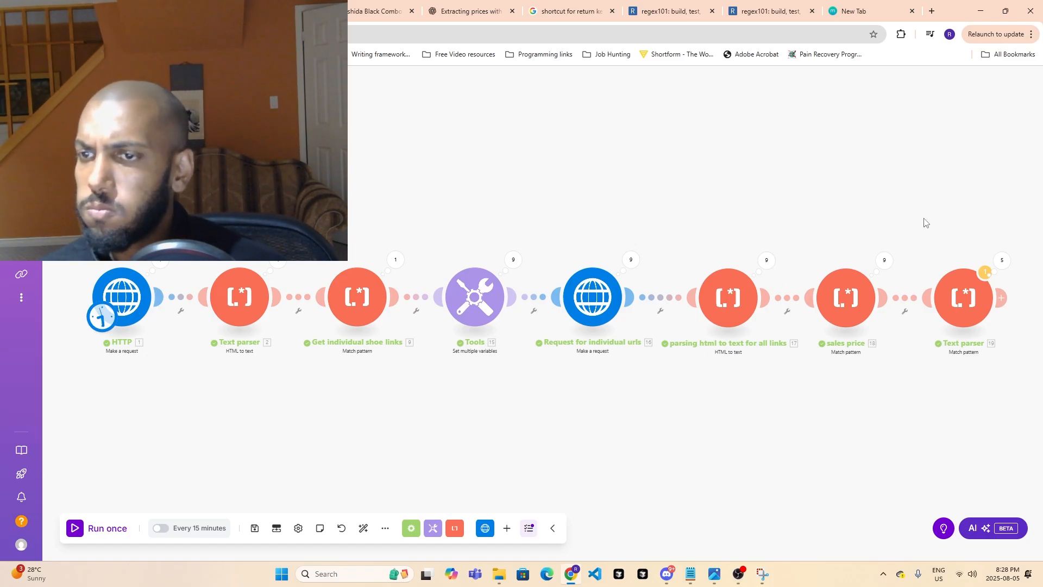
# - Examine the input text of Operations 1 and 2 in the last Text parser module's run results
pyautogui.click(999, 264)
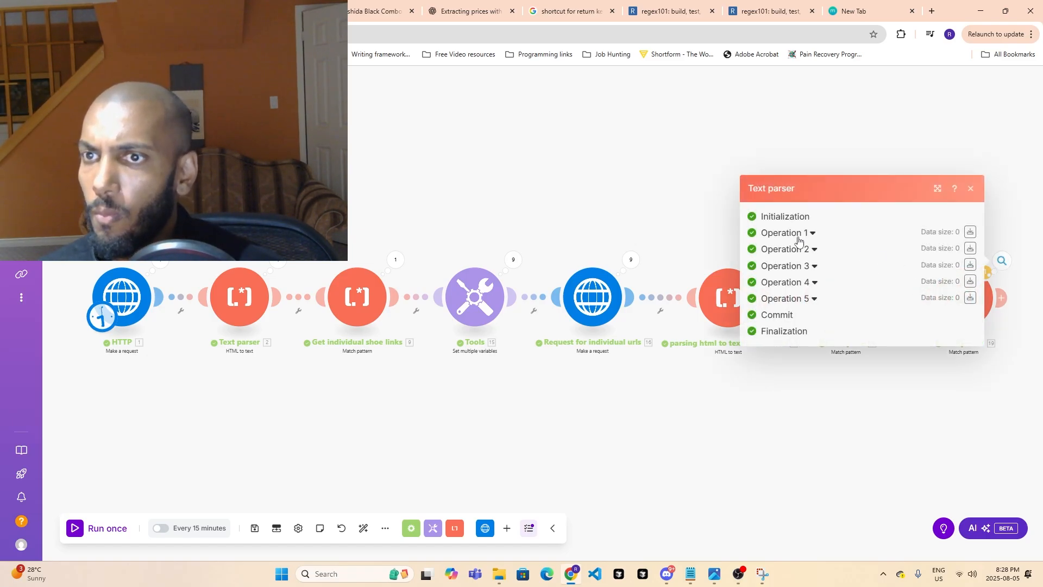
pyautogui.click(801, 213)
pyautogui.click(807, 270)
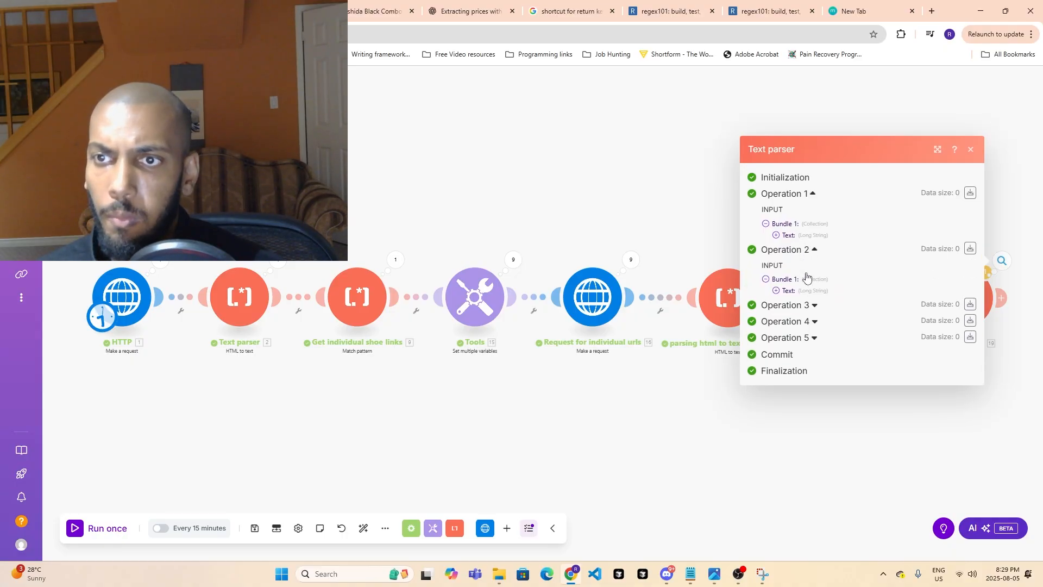
pyautogui.click(777, 291)
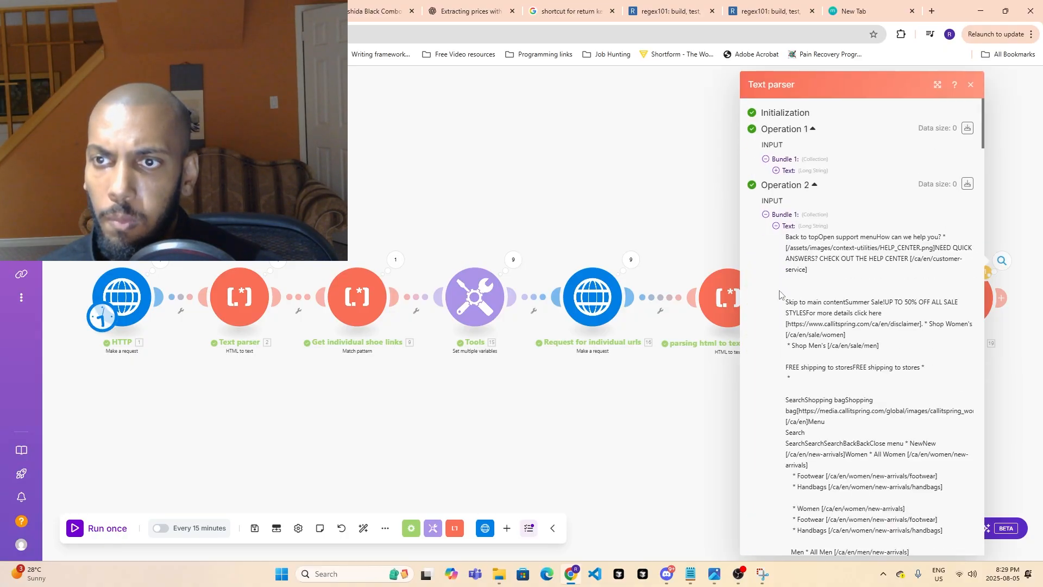
pyautogui.click(777, 227)
pyautogui.click(776, 235)
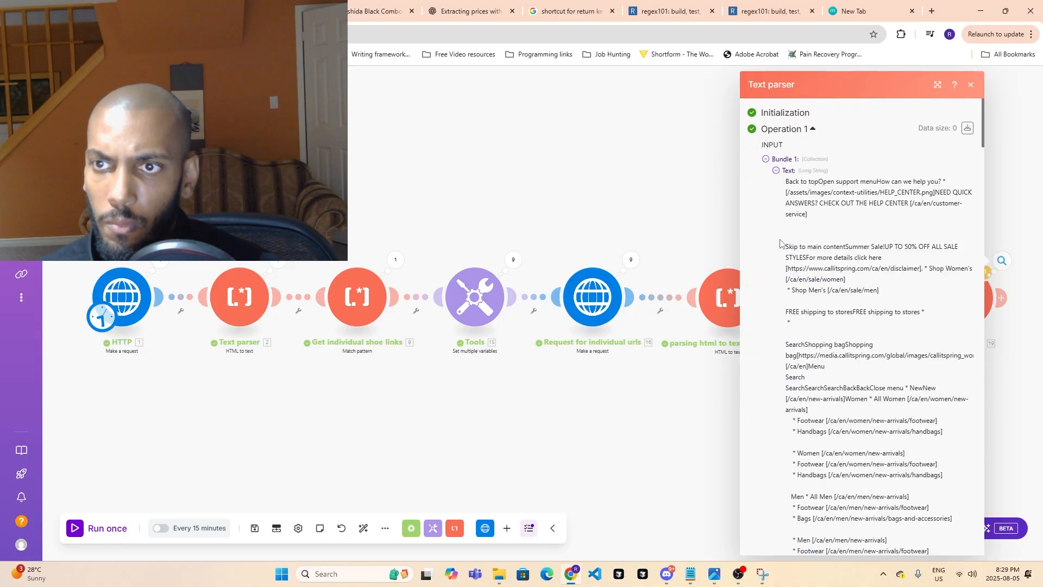
pyautogui.scroll(-15, 853, 232)
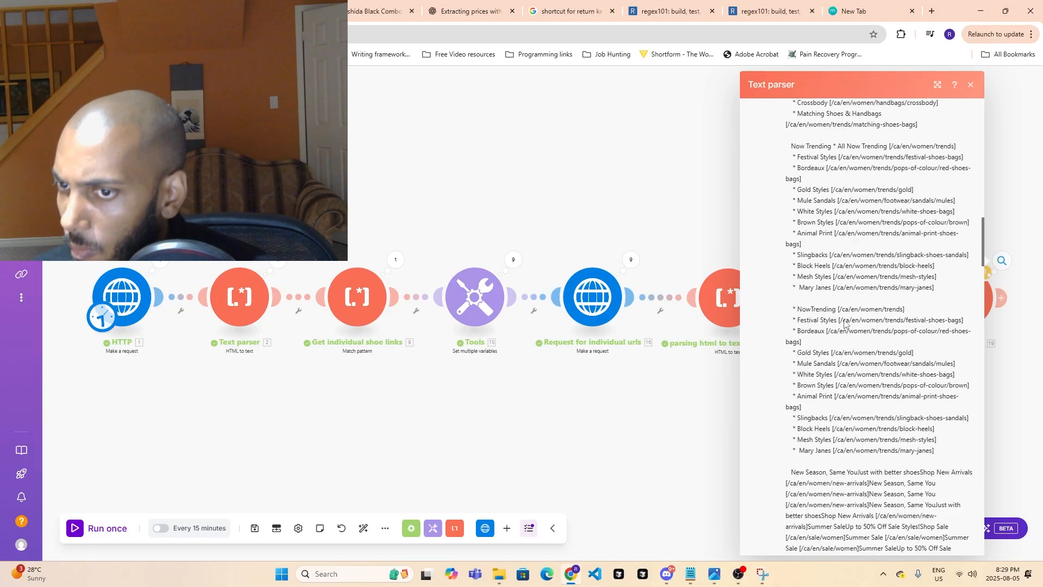
pyautogui.scroll(-15, 849, 315)
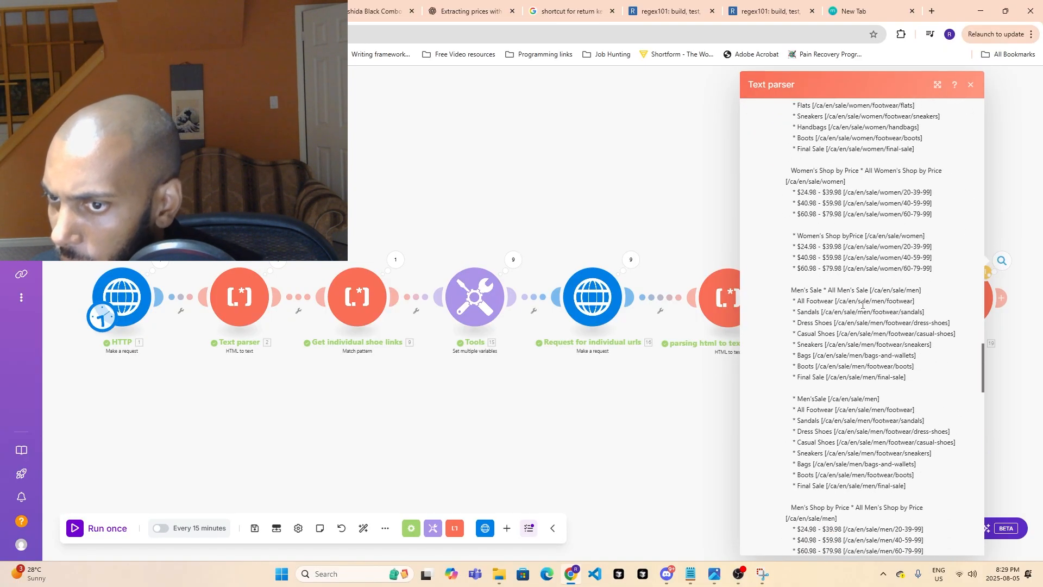
pyautogui.scroll(-10, 861, 310)
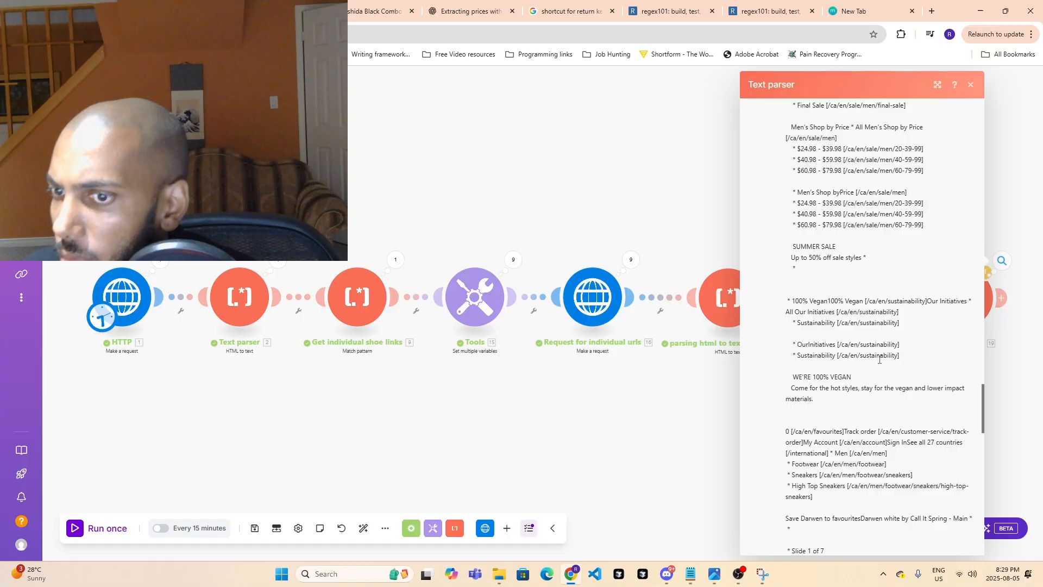
pyautogui.scroll(-15, 863, 376)
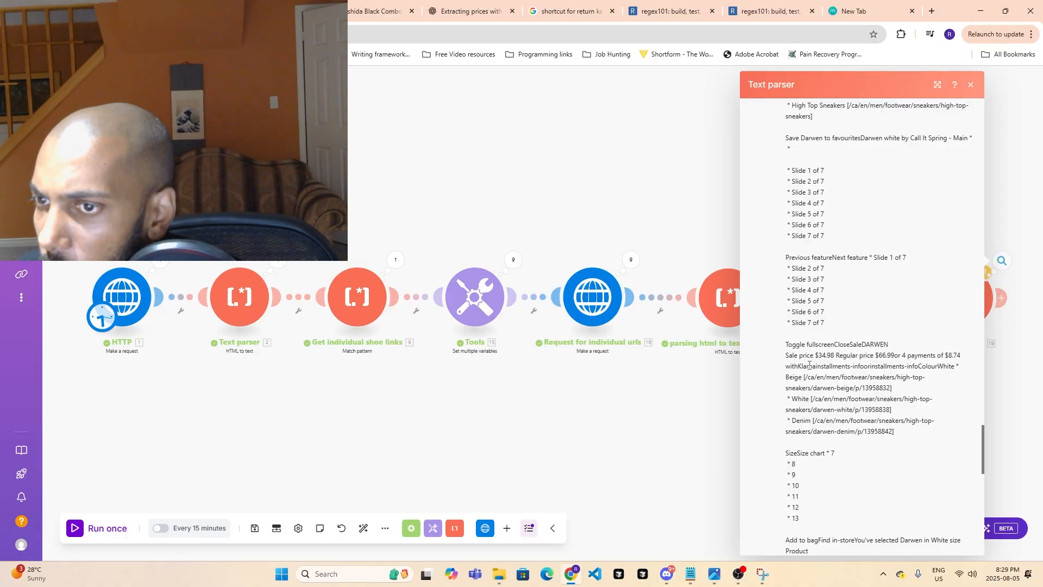
pyautogui.click(988, 367)
pyautogui.click(1003, 261)
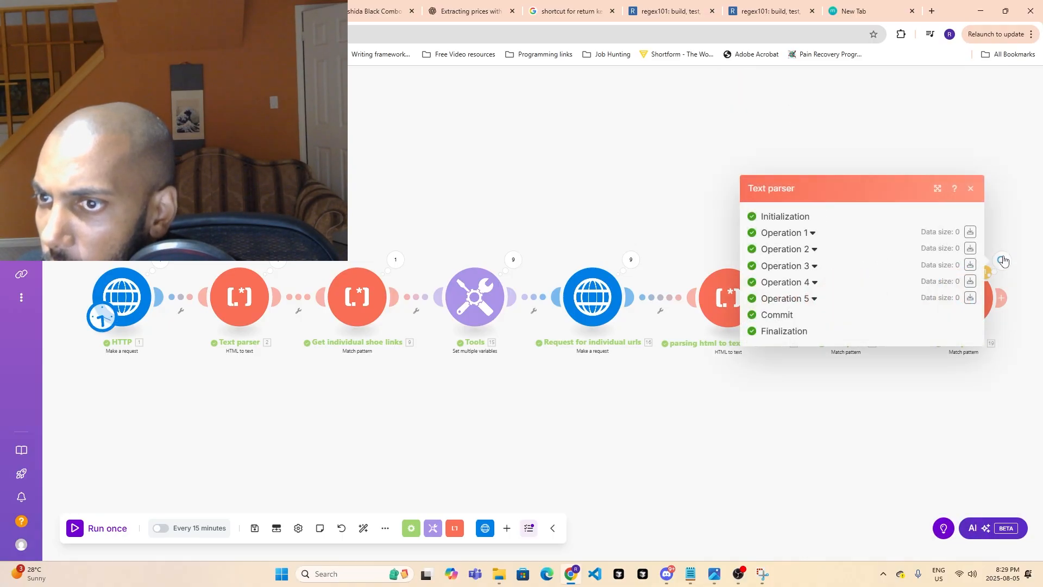
pyautogui.click(966, 348)
# - Re-map the last Text parser module's Text field to the Text output of module 17, save it and run the scenario once
pyautogui.click(962, 298)
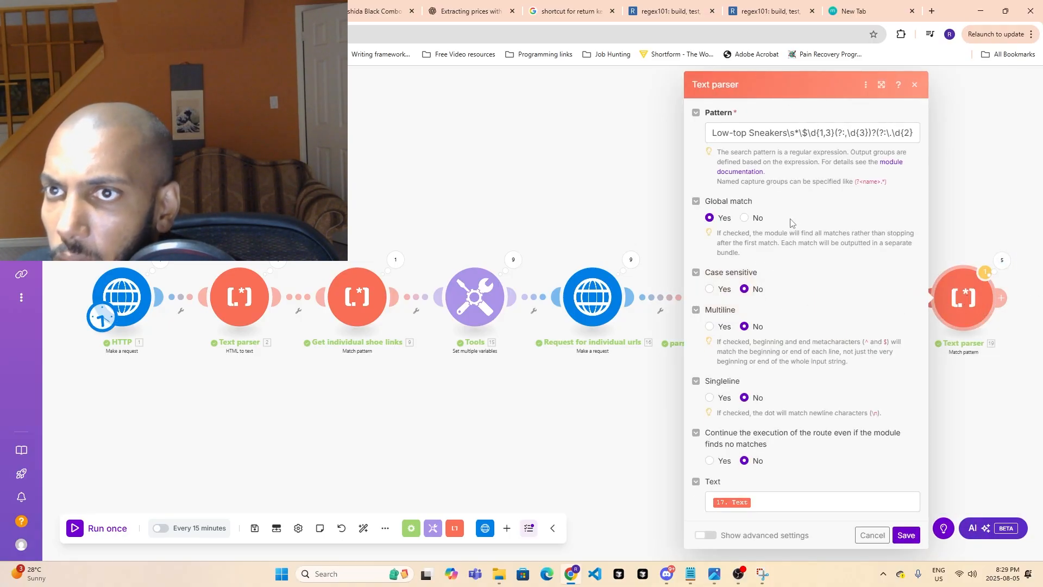
pyautogui.click(723, 499)
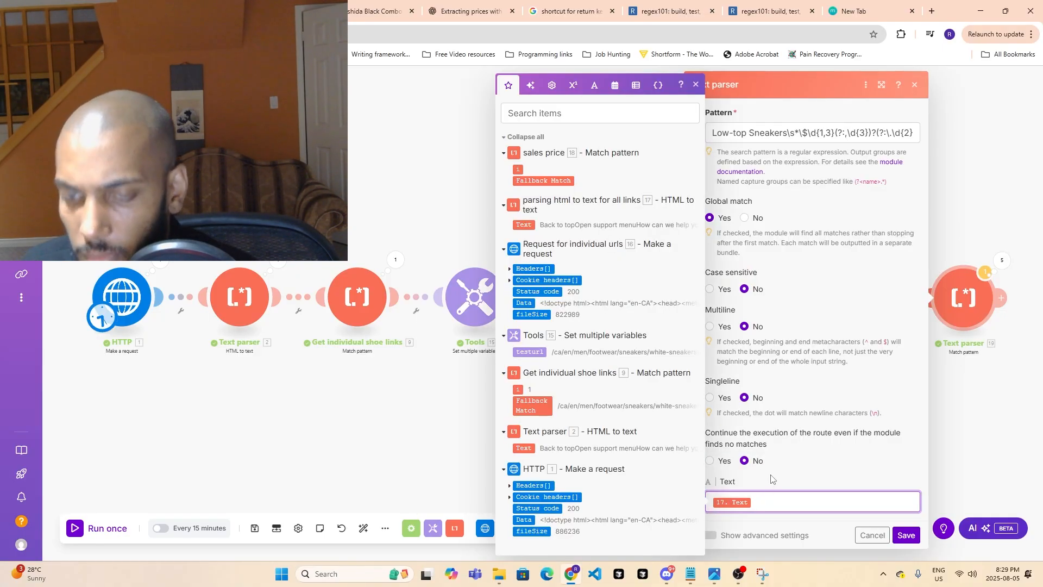
pyautogui.press('BackSpace')
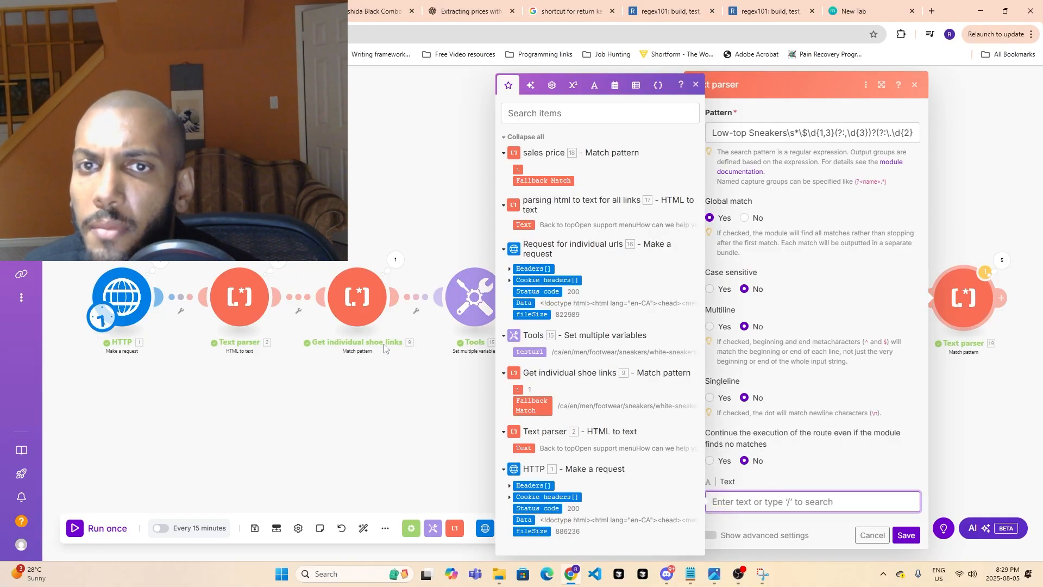
pyautogui.click(530, 223)
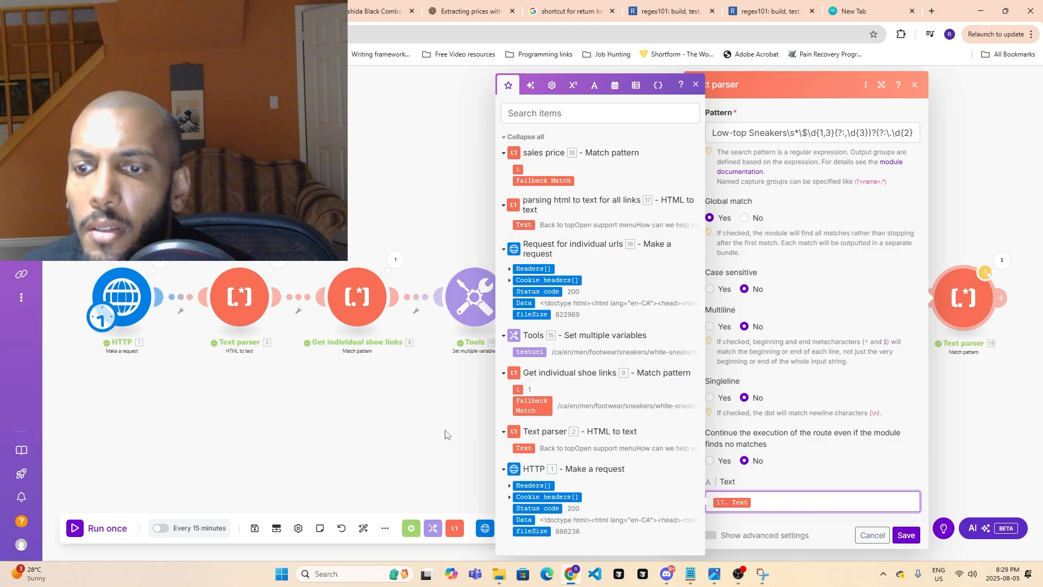
pyautogui.click(905, 534)
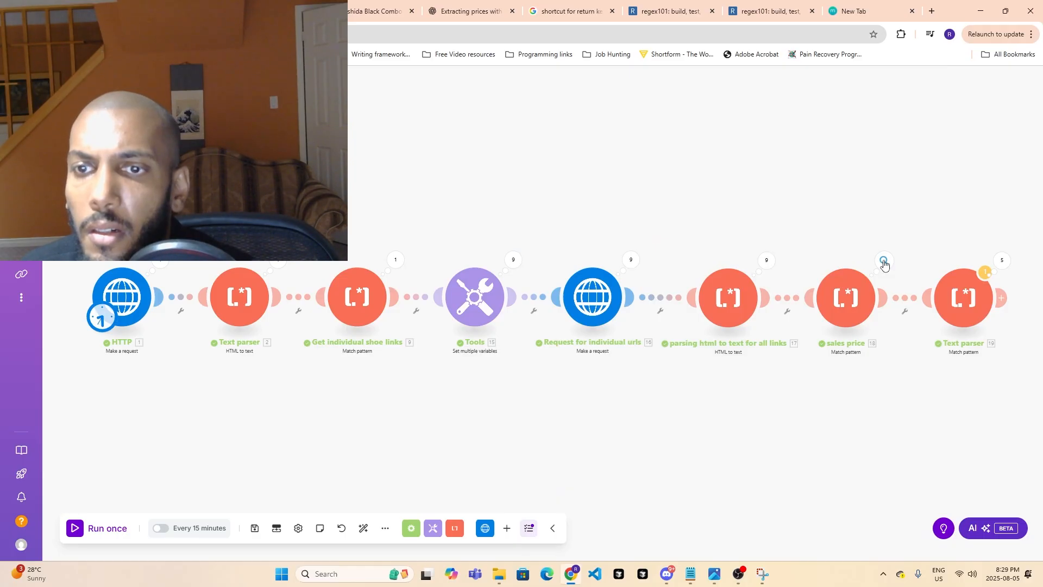
pyautogui.moveTo(109, 528)
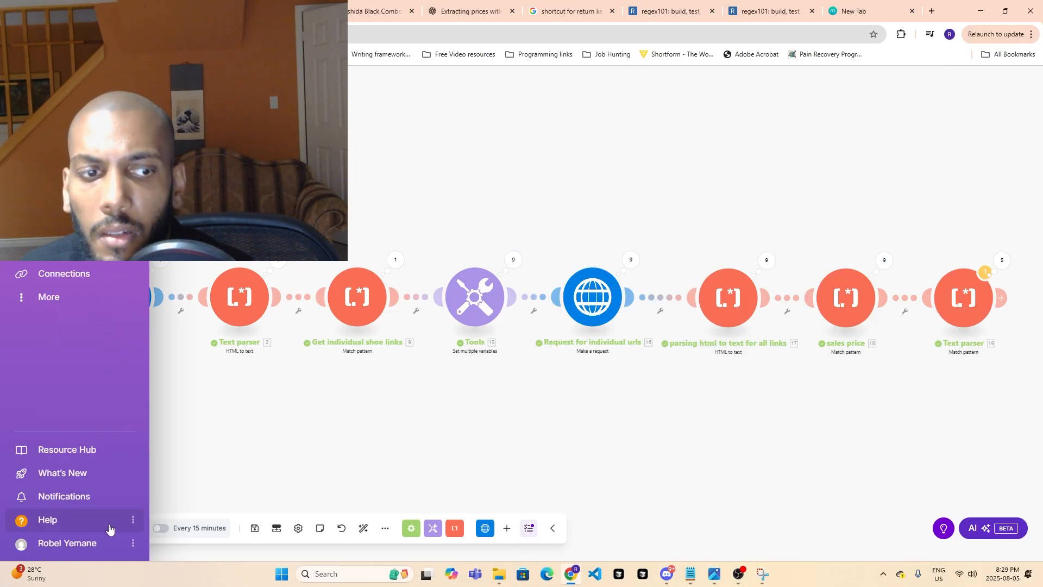
pyautogui.click(101, 530)
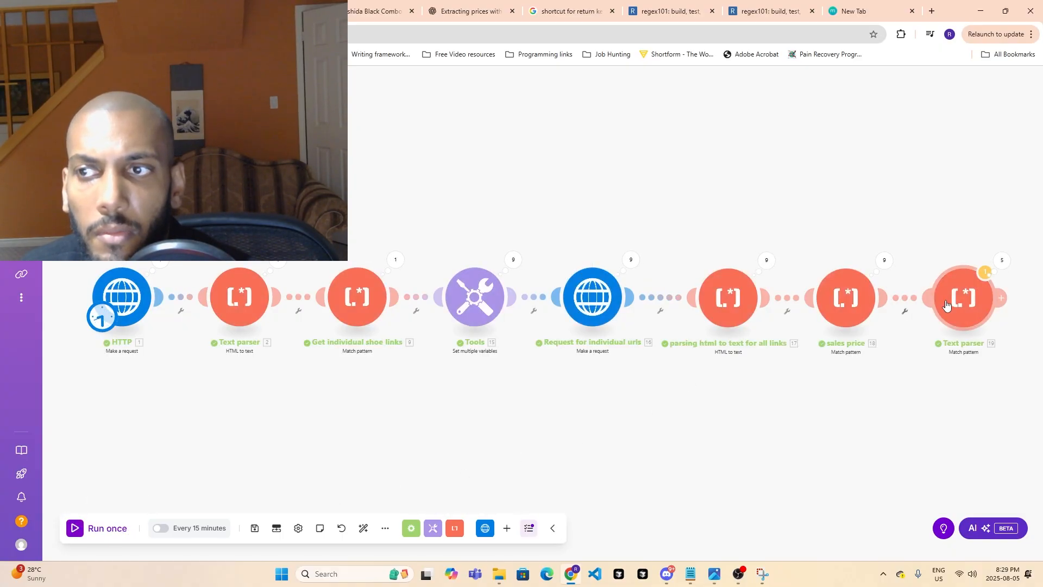
# - Check Operation 1 in the last Text parser module's results and review the sales price module's settings
pyautogui.click(1001, 268)
pyautogui.click(803, 235)
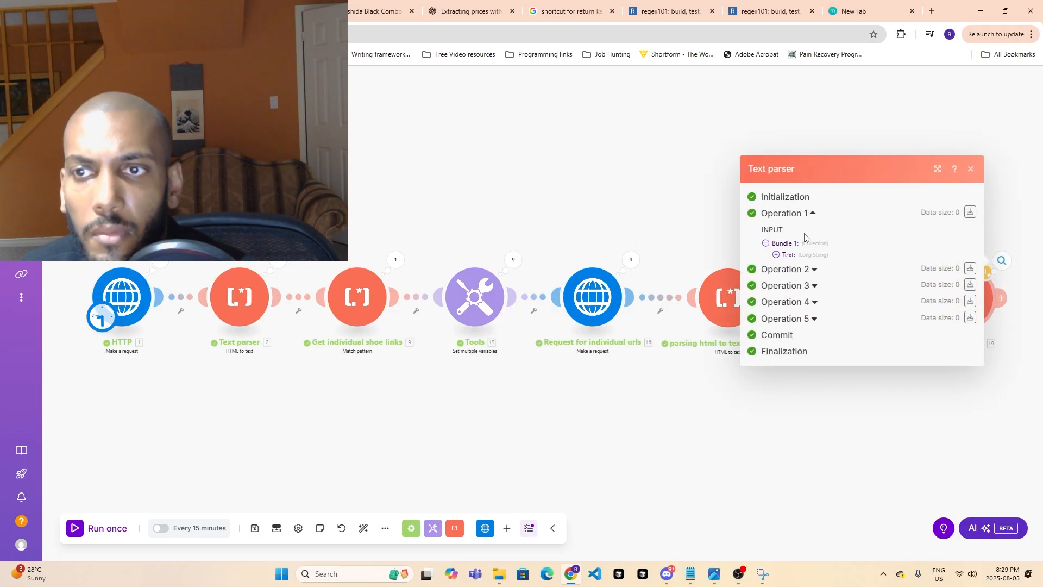
pyautogui.click(819, 418)
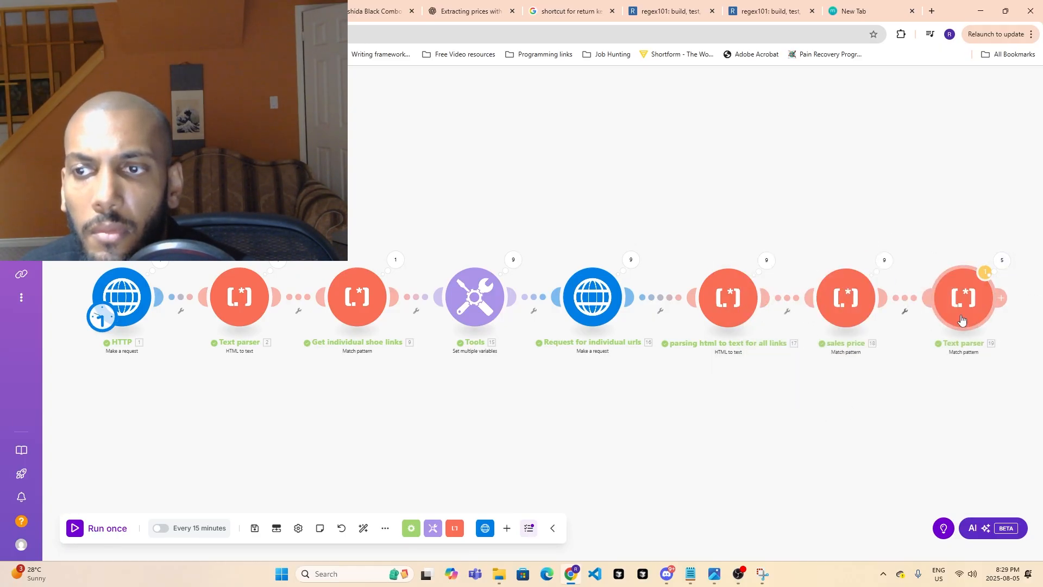
pyautogui.click(869, 295)
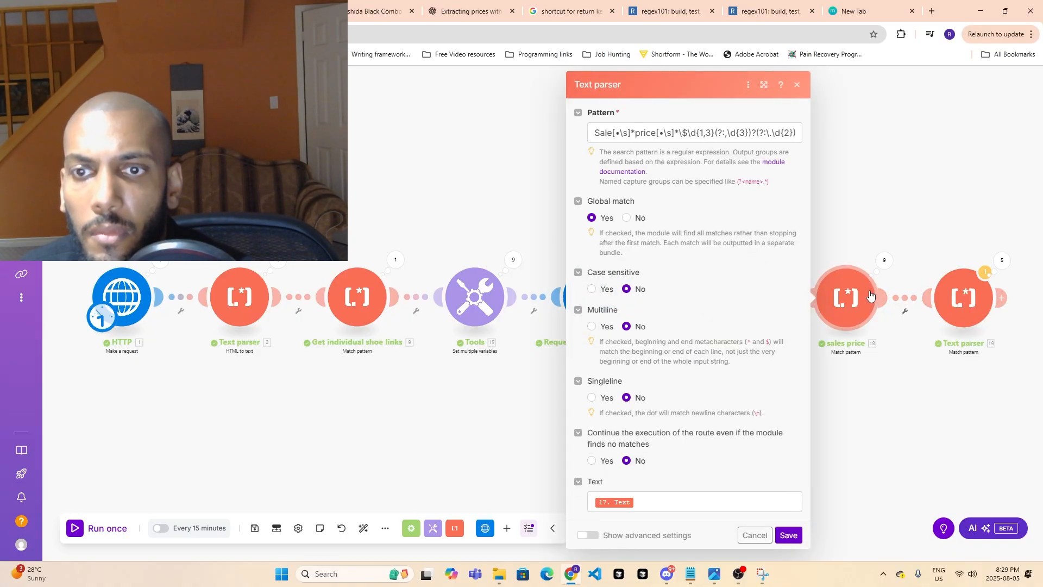
# - Show the last Text parser module's advanced settings, re-insert module 17's Text output in its Text field and close the settings
pyautogui.click(964, 299)
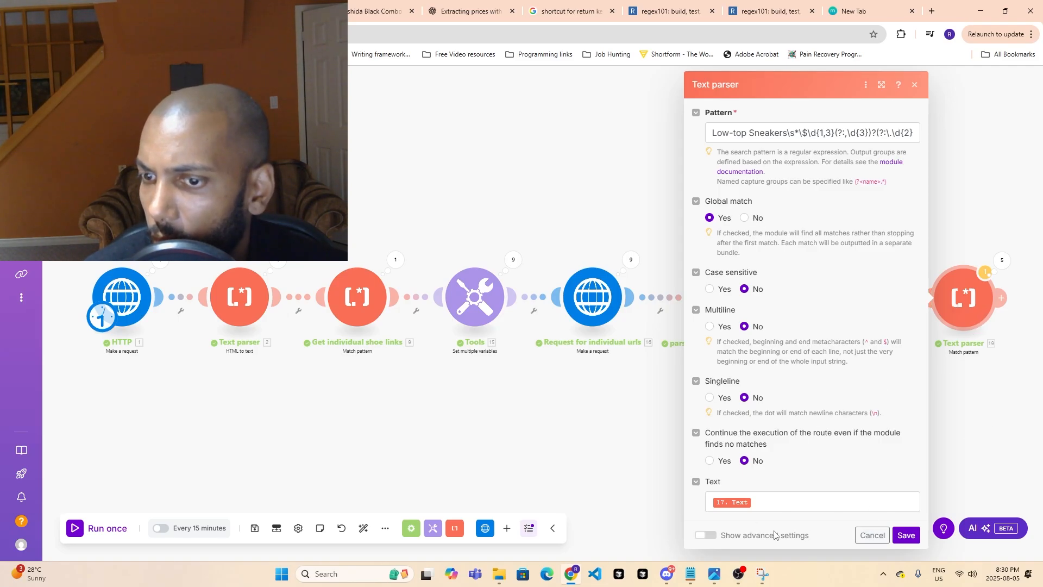
pyautogui.click(706, 535)
pyautogui.scroll(-2, 716, 520)
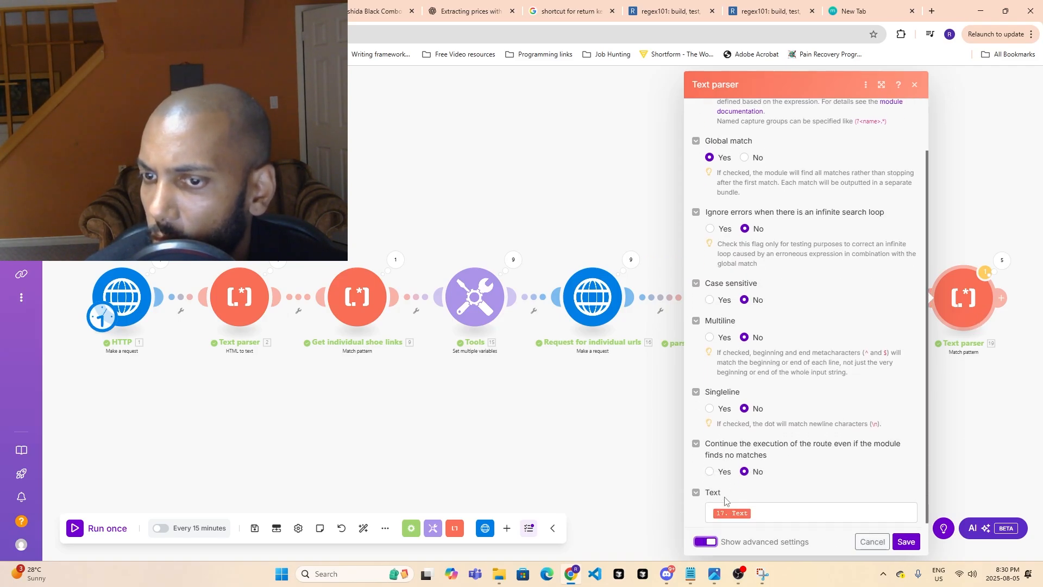
pyautogui.click(777, 508)
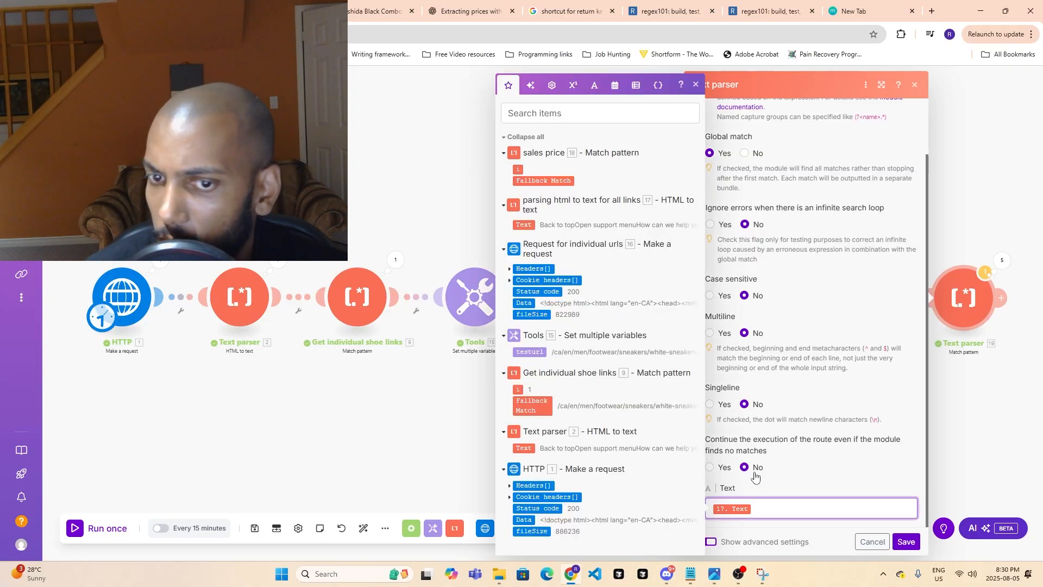
pyautogui.press('BackSpace')
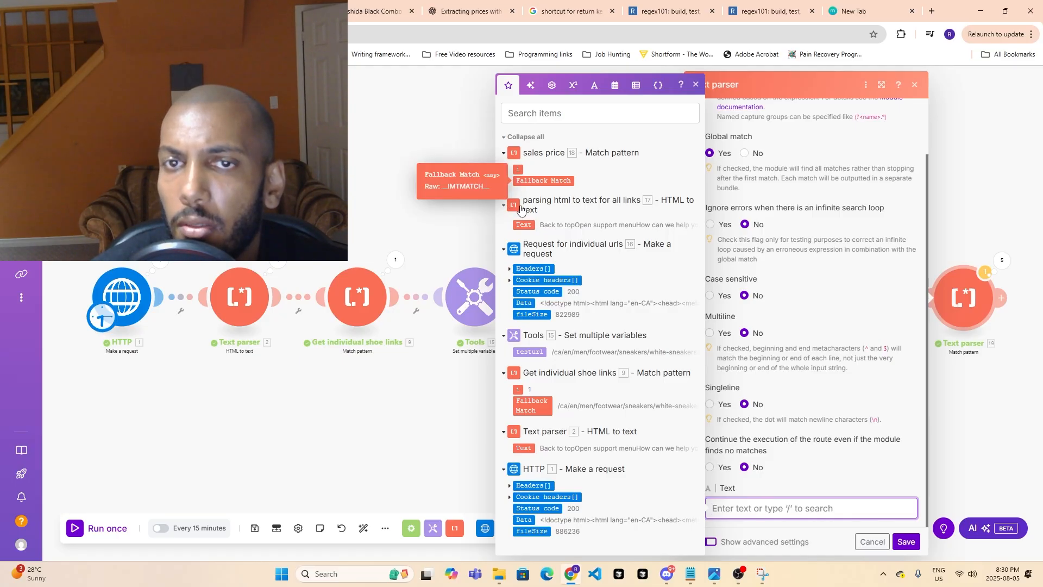
pyautogui.click(519, 224)
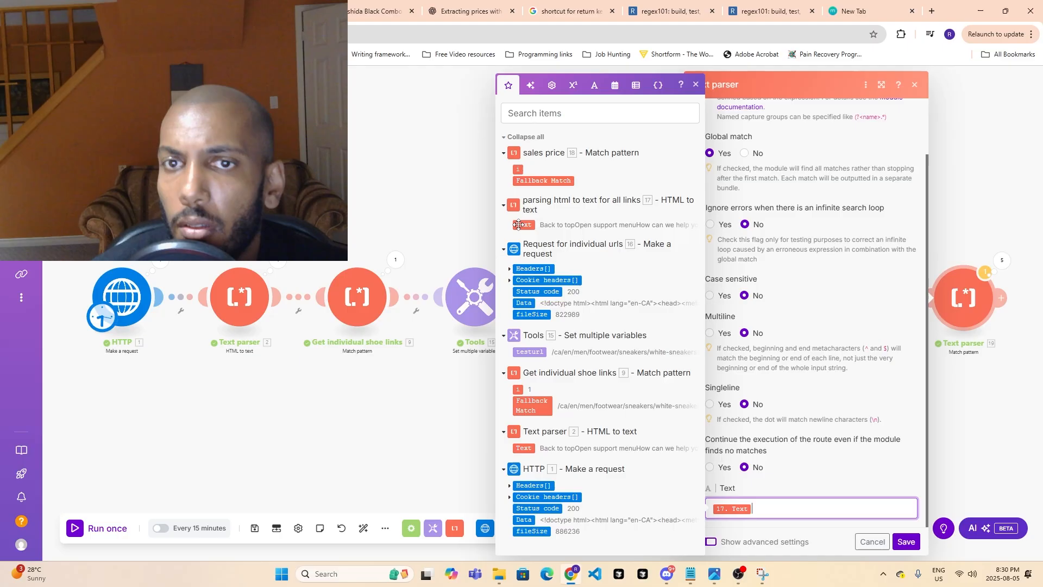
pyautogui.click(941, 379)
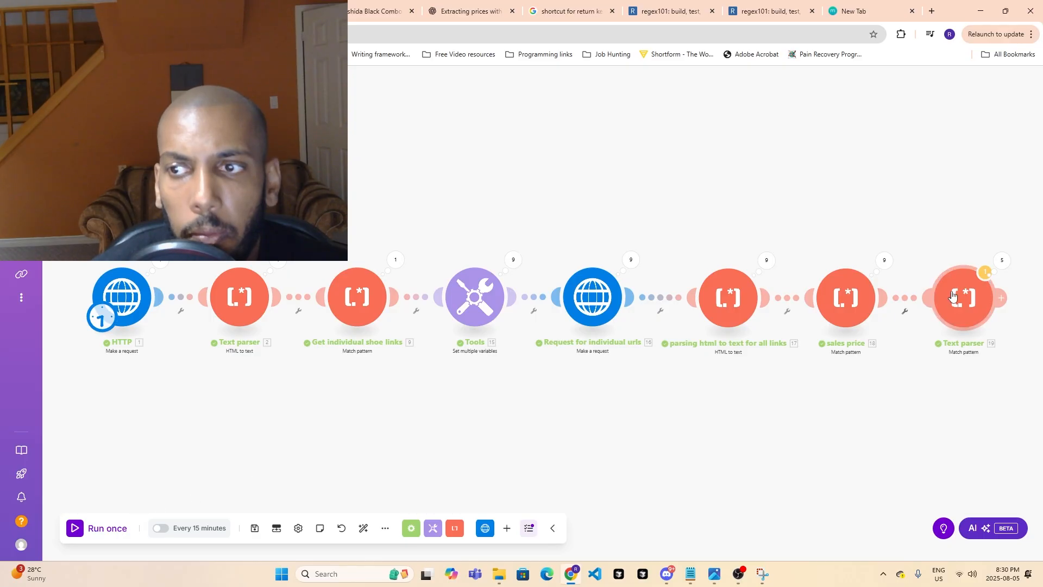
# - Review the sales price module's settings, run the scenario once and open the last Text parser module's results
pyautogui.click(846, 297)
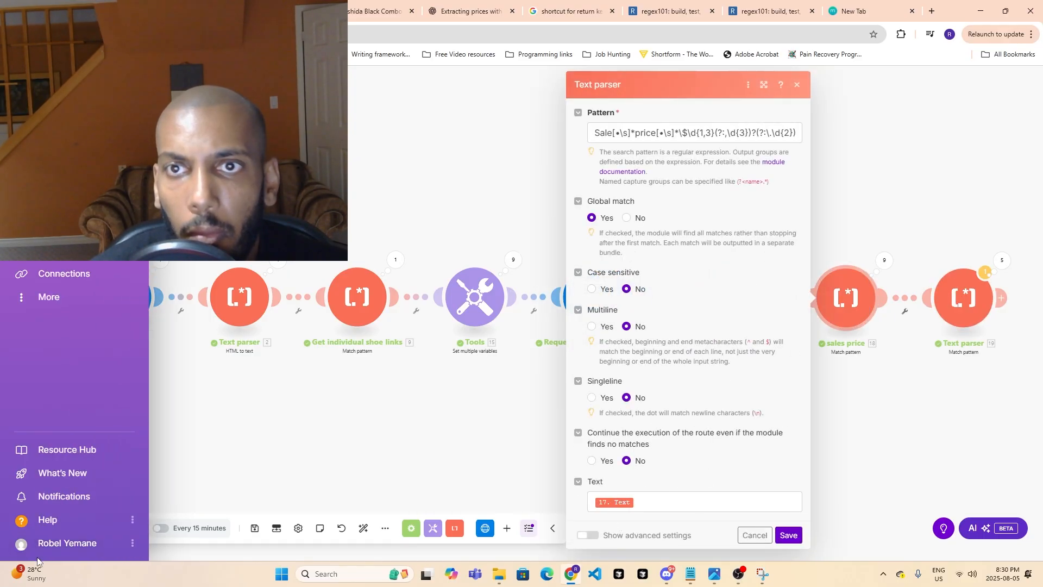
pyautogui.click(106, 530)
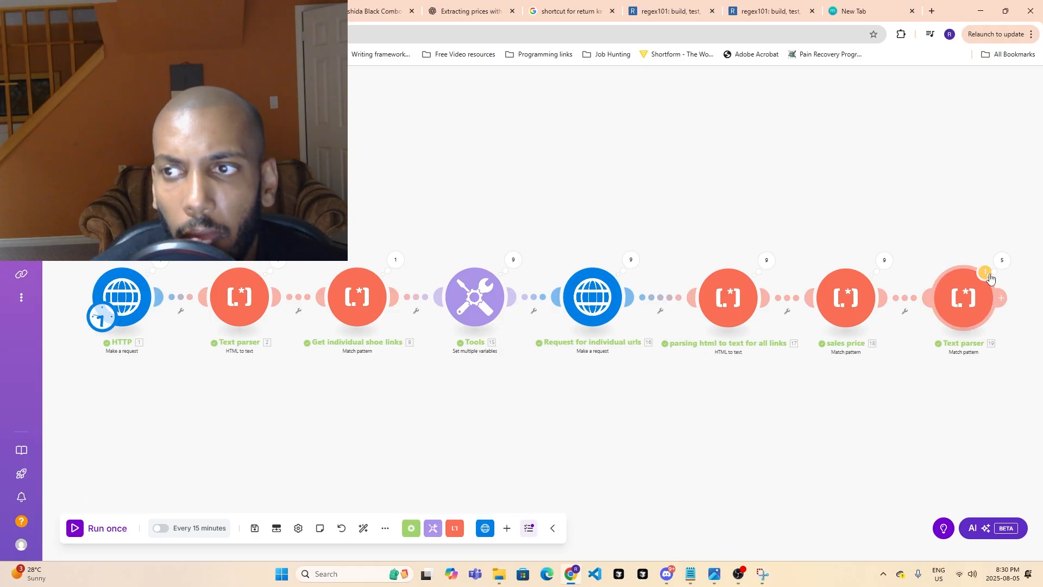
pyautogui.click(1002, 260)
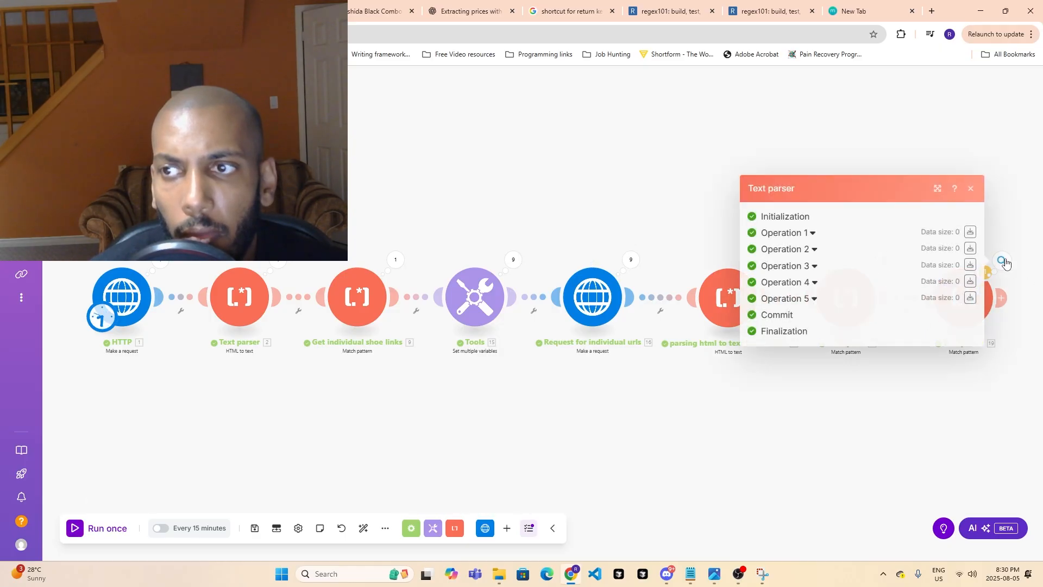
pyautogui.click(738, 574)
pyautogui.click(957, 461)
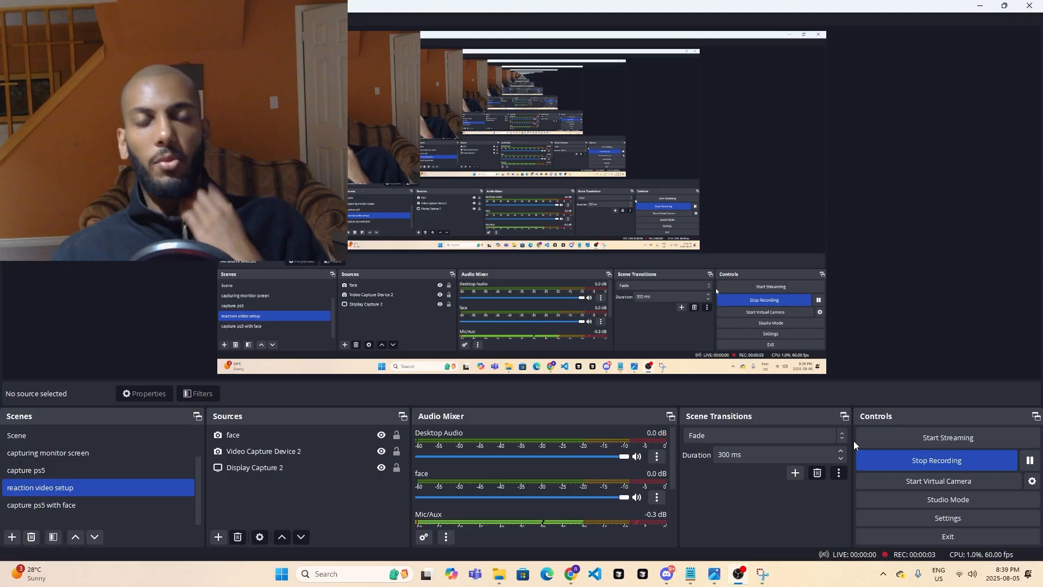
pyautogui.click(738, 574)
# - Delete the Router that splits the flow between the sales price module and the Text parser Match pattern module
pyautogui.click(614, 399)
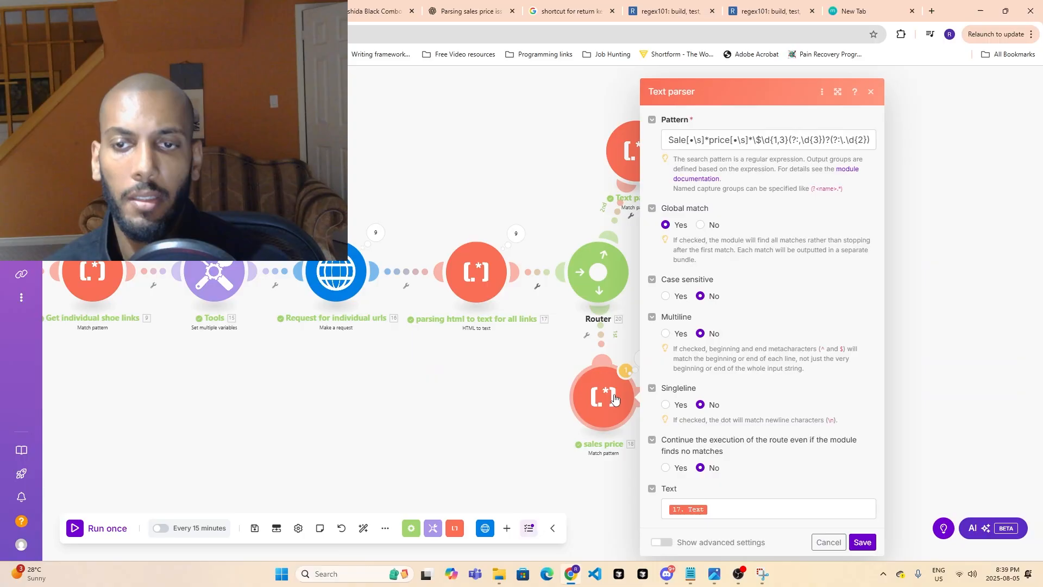
pyautogui.rightClick(590, 284)
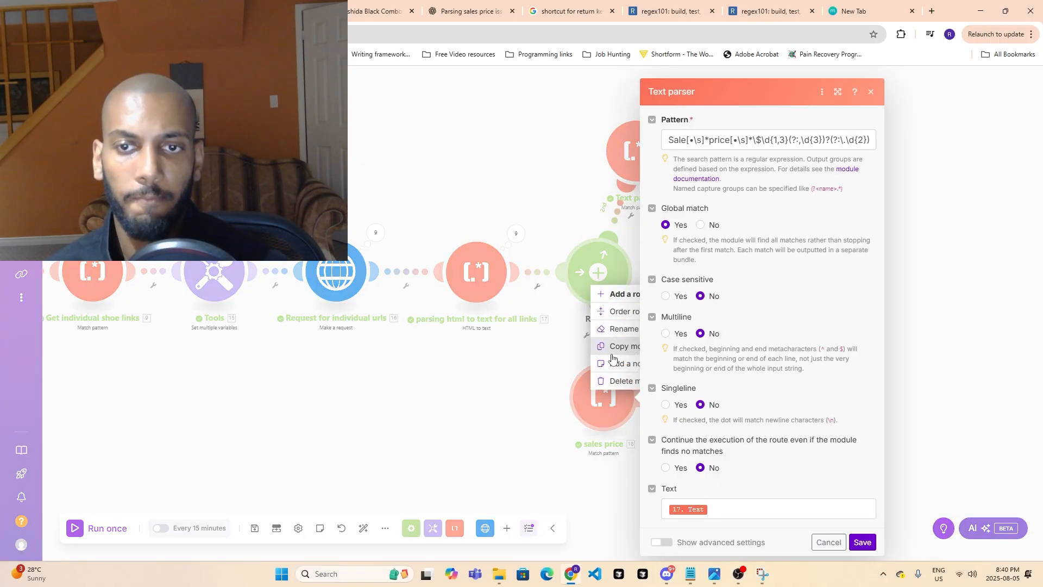
pyautogui.click(614, 384)
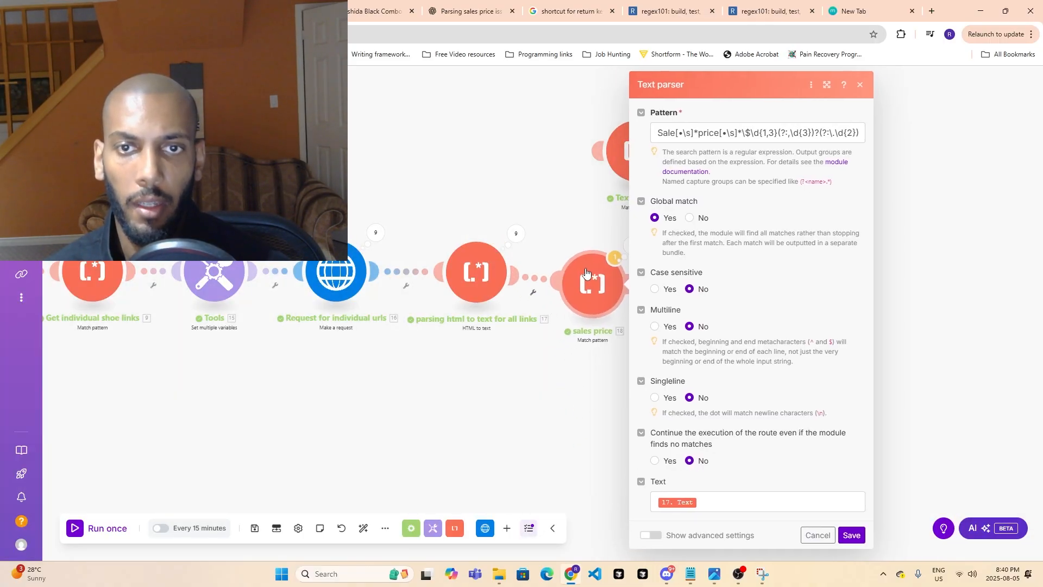
# - Attach the detached Text parser Match pattern module after the sales price module and run the scenario once
pyautogui.click(616, 157)
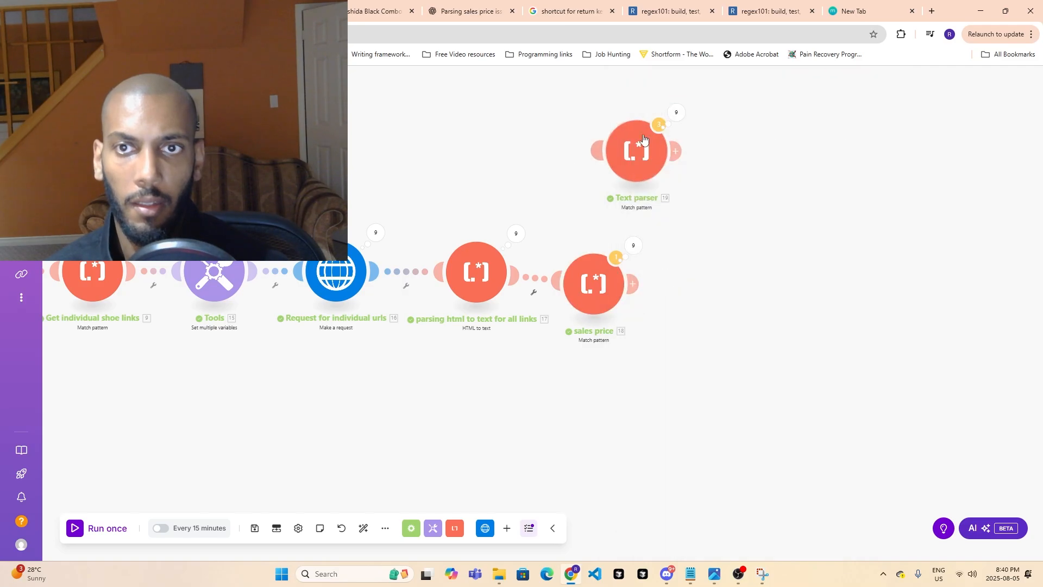
pyautogui.moveTo(635, 161); pyautogui.dragTo(707, 284)
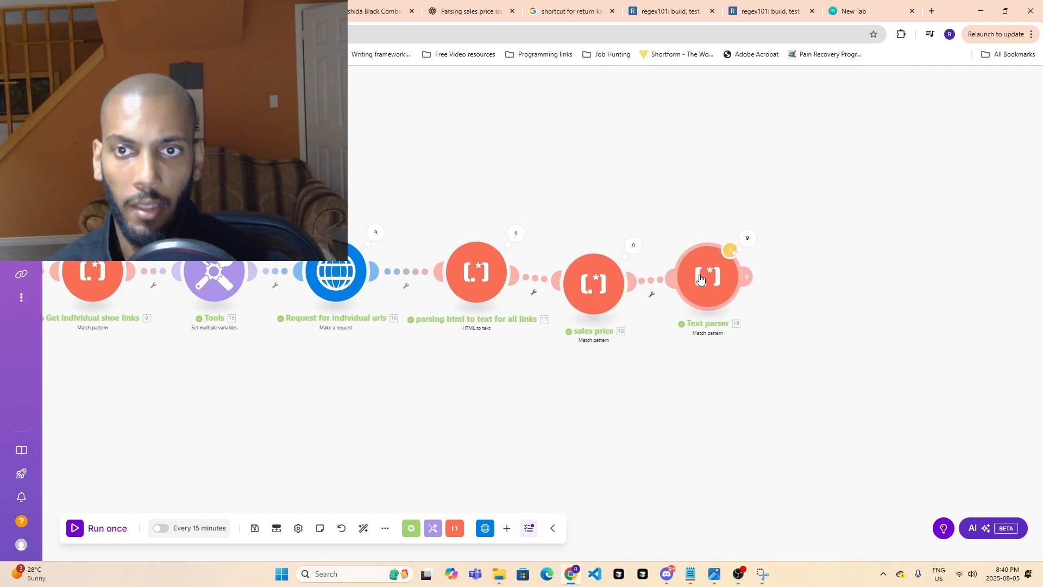
pyautogui.click(95, 529)
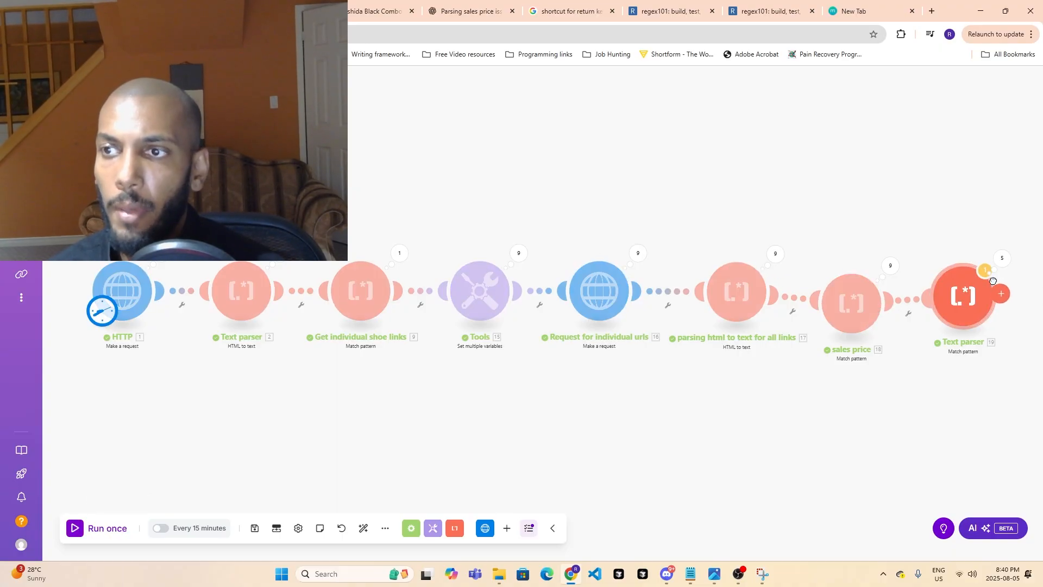
# - Line up the last two Match pattern modules with the row and examine operations 1 and 2 in the module 17 HTML to text results
pyautogui.moveTo(972, 300); pyautogui.dragTo(973, 275)
pyautogui.moveTo(859, 305); pyautogui.dragTo(864, 282)
pyautogui.moveTo(945, 284); pyautogui.dragTo(949, 309)
pyautogui.click(768, 257)
pyautogui.click(847, 194)
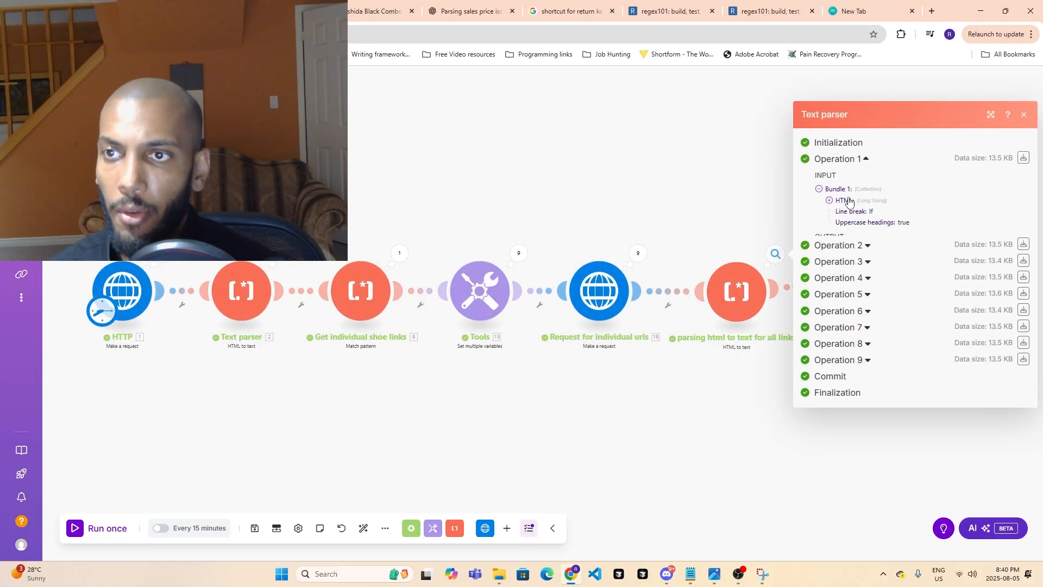
pyautogui.click(863, 262)
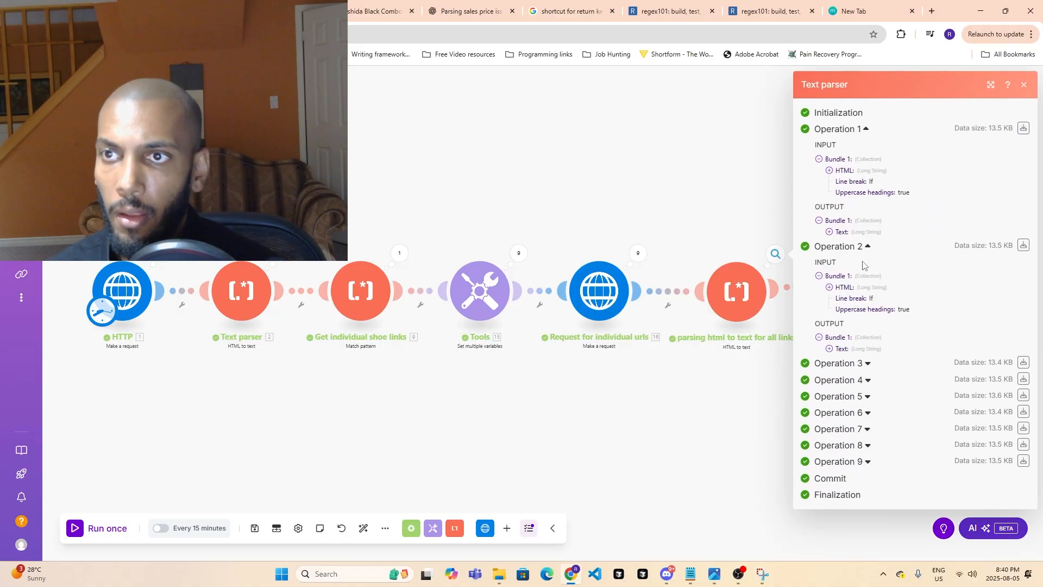
pyautogui.click(830, 350)
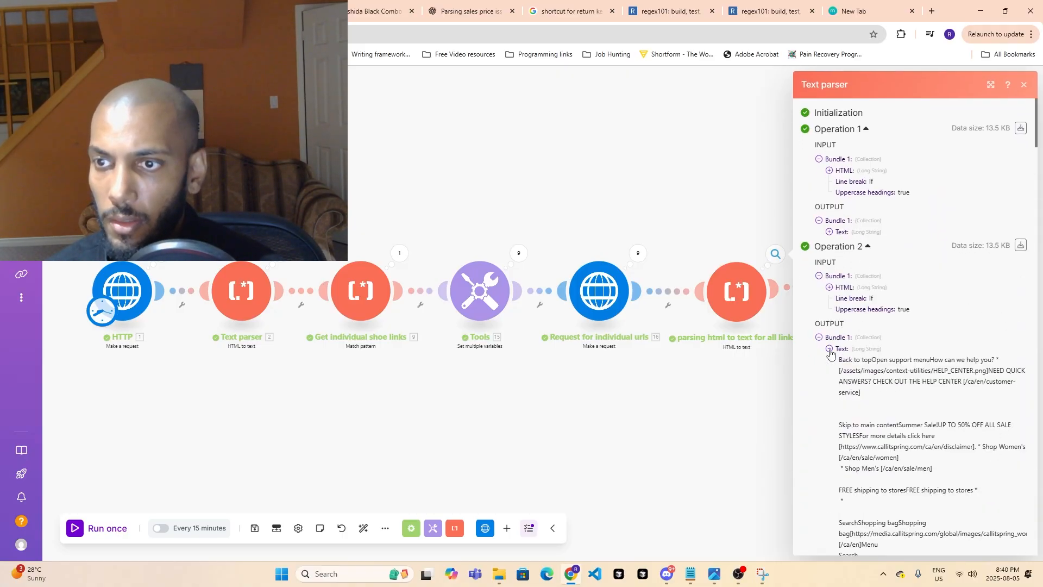
pyautogui.click(715, 406)
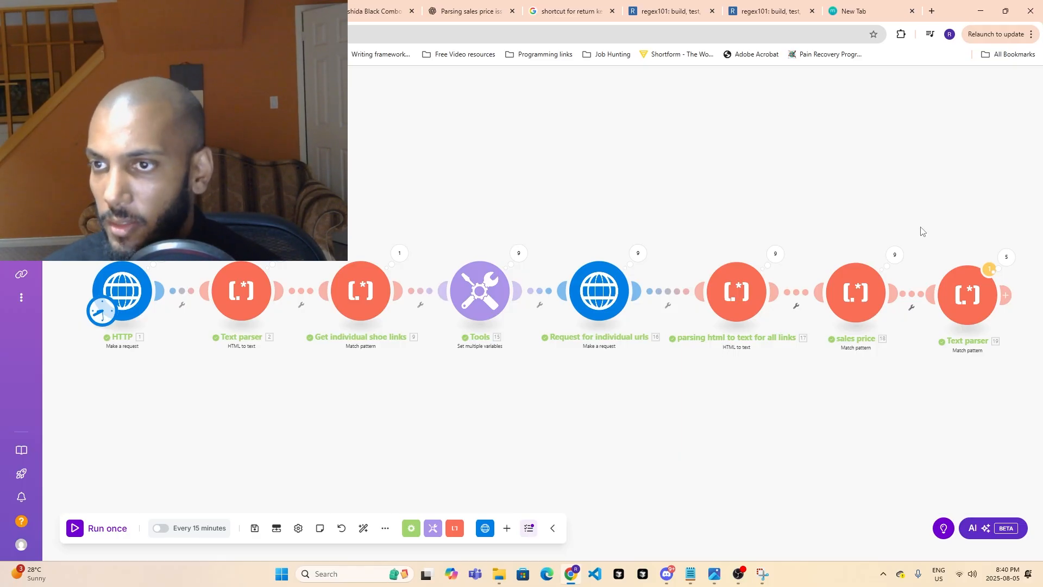
# - Check the sales price module's list of operations and review the last Text parser module's pattern settings without changing them
pyautogui.click(895, 252)
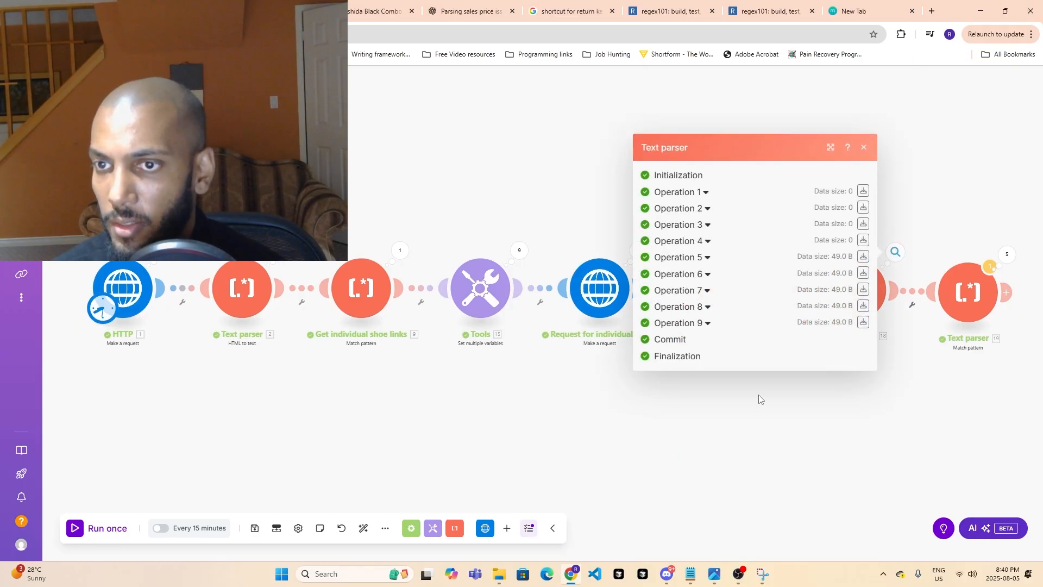
pyautogui.moveTo(784, 423); pyautogui.dragTo(816, 356)
pyautogui.click(866, 141)
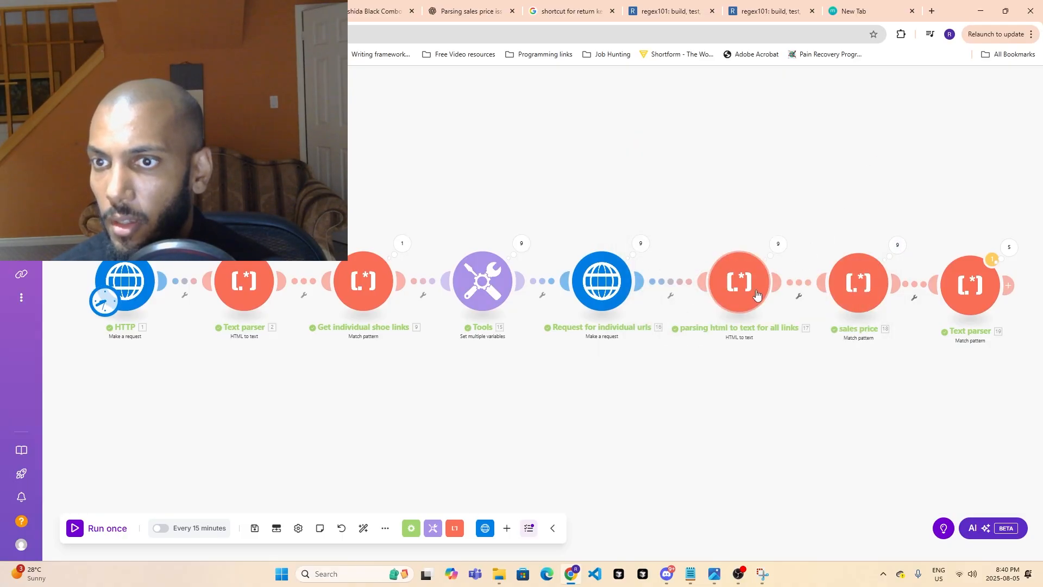
pyautogui.click(968, 296)
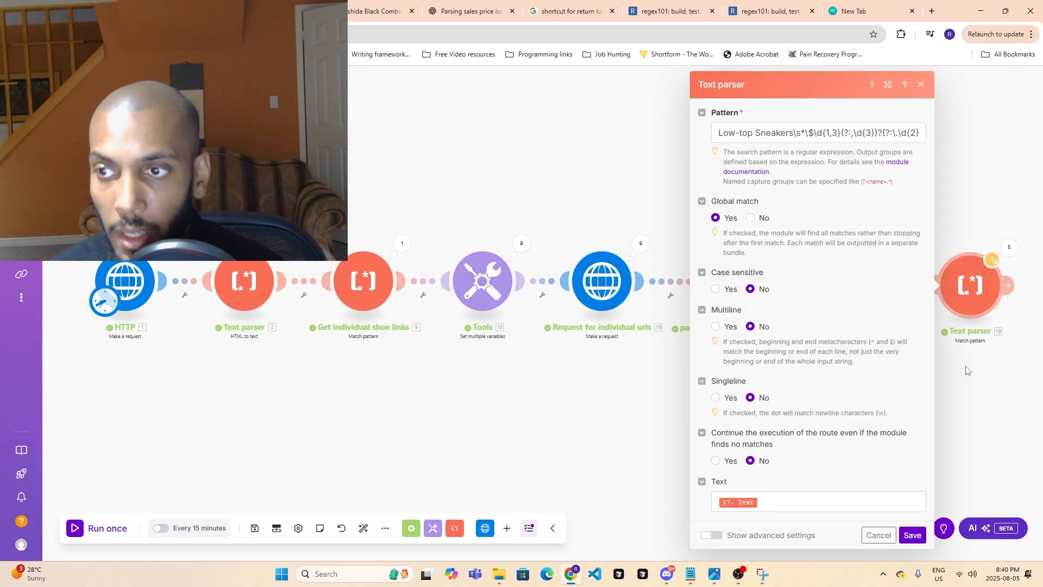
pyautogui.press('Escape')
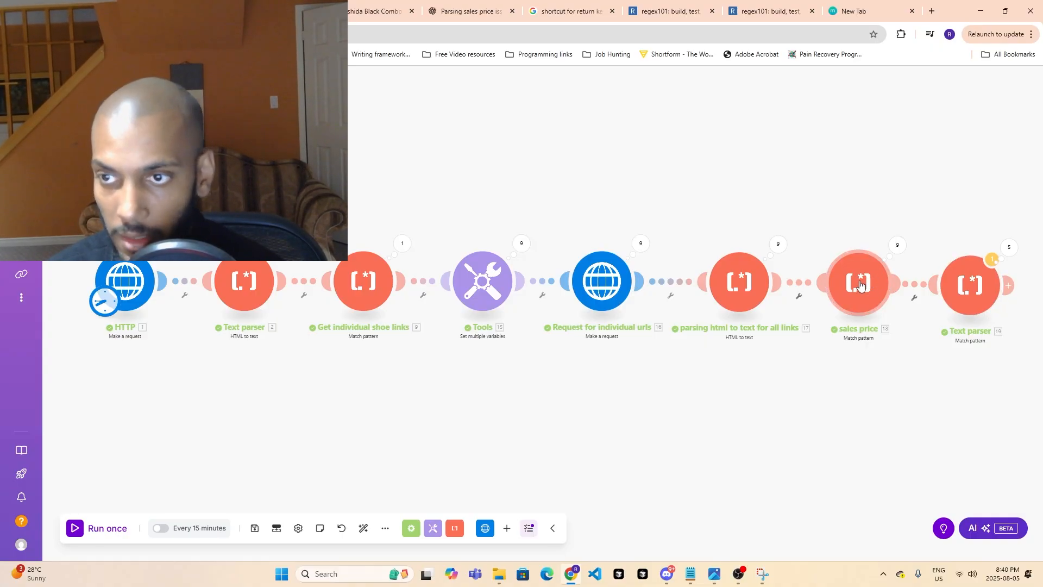
# - Expand operations 6 and 2 in the sales price module's results to compare their outputs
pyautogui.click(896, 245)
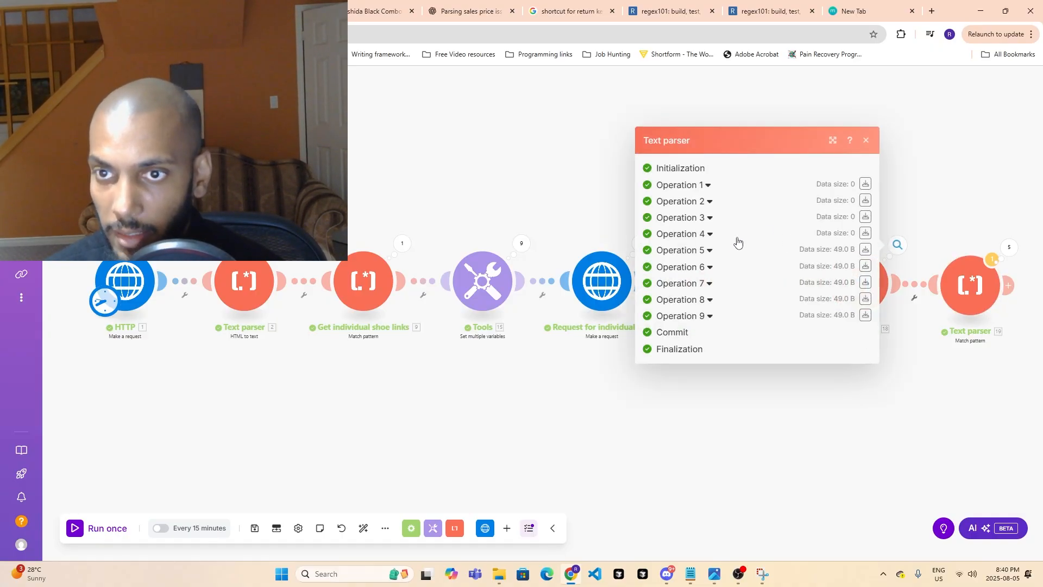
pyautogui.click(710, 268)
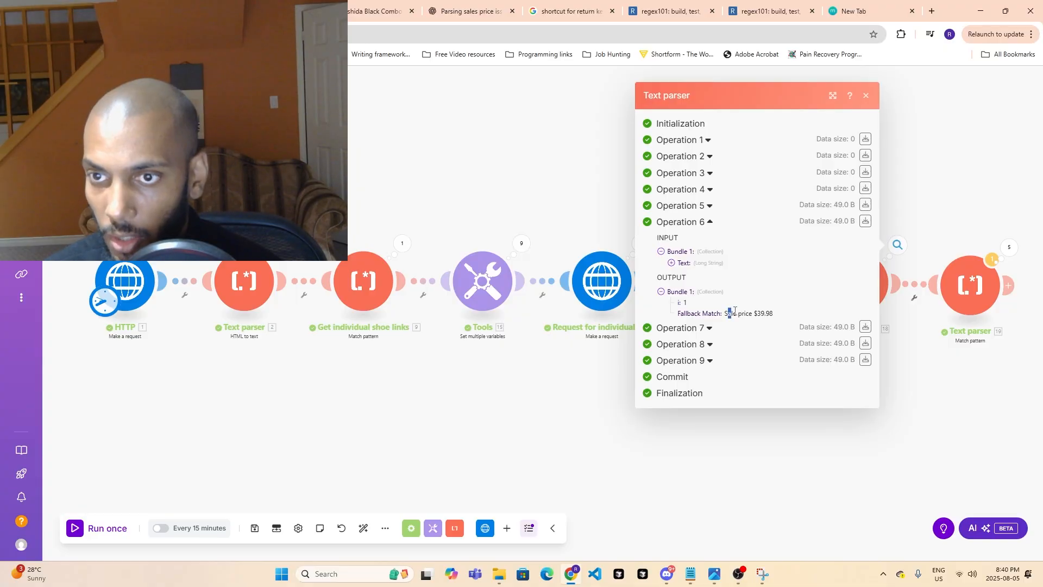
pyautogui.moveTo(735, 310); pyautogui.dragTo(702, 339)
pyautogui.click(707, 157)
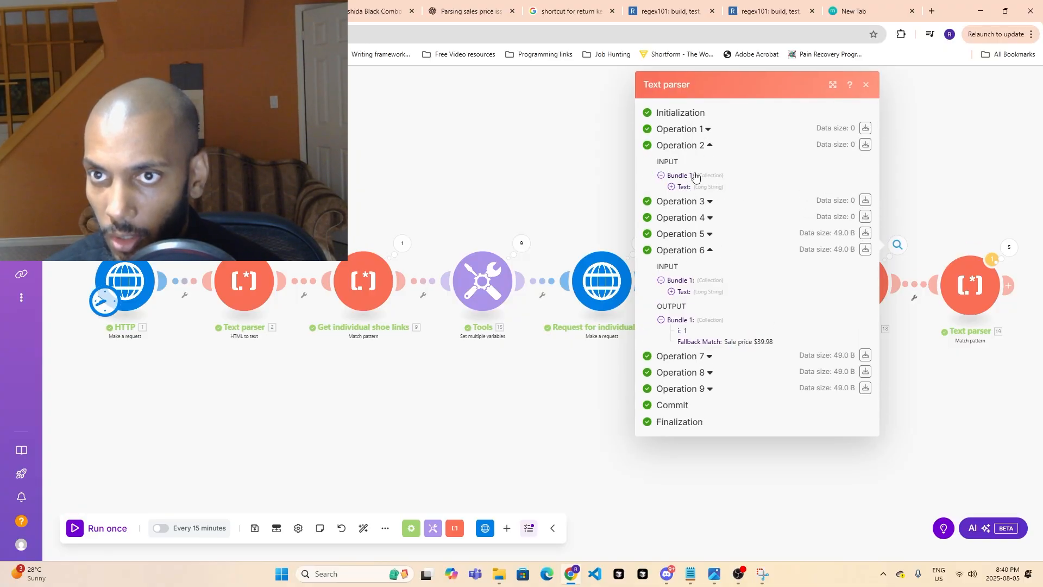
# - Inspect operations 1, 2 and 5 in the last Text parser module's results and close them
pyautogui.click(982, 282)
pyautogui.click(1007, 249)
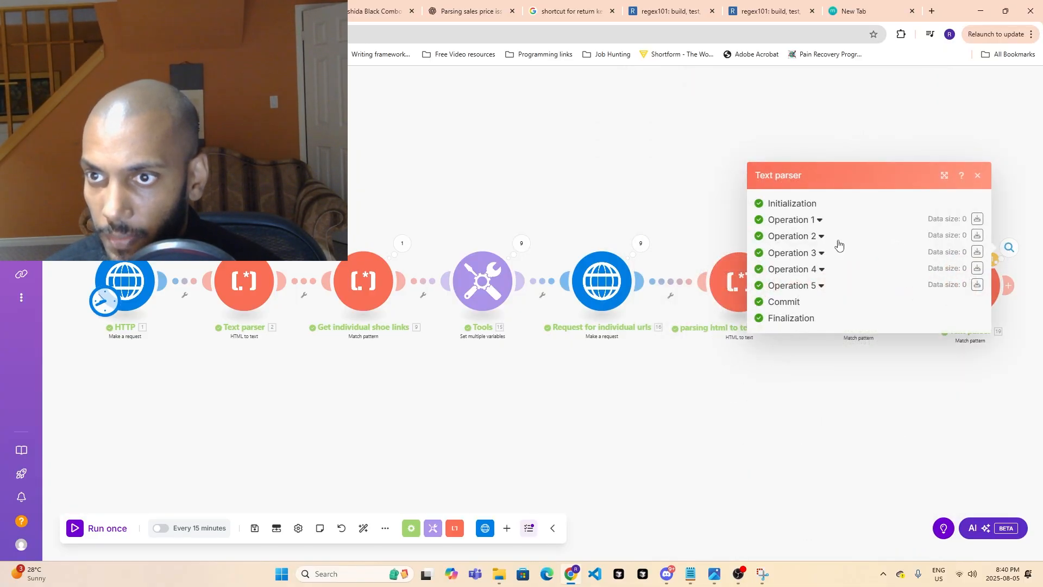
pyautogui.click(820, 222)
pyautogui.click(820, 257)
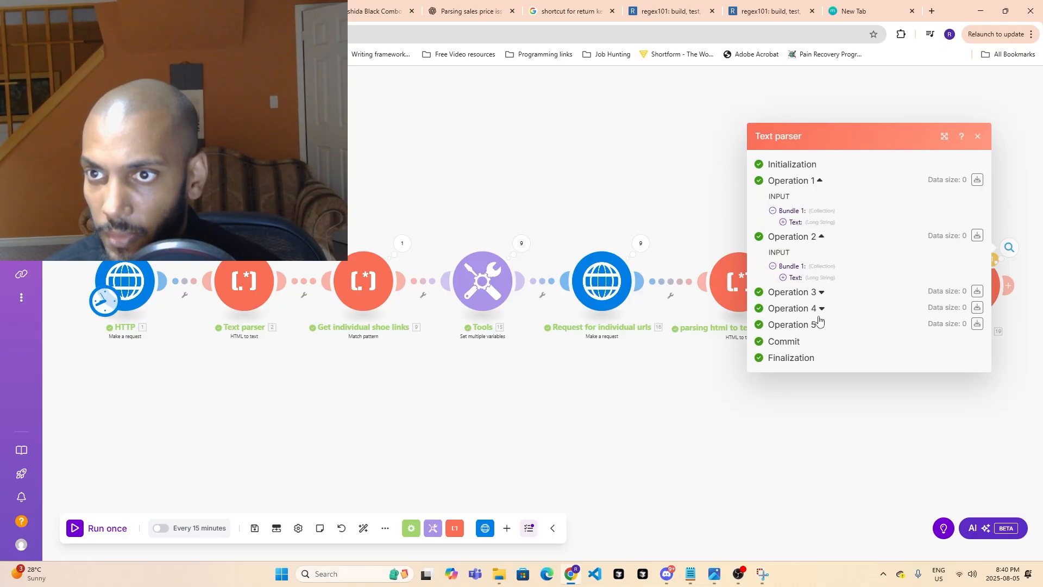
pyautogui.click(820, 325)
pyautogui.click(830, 424)
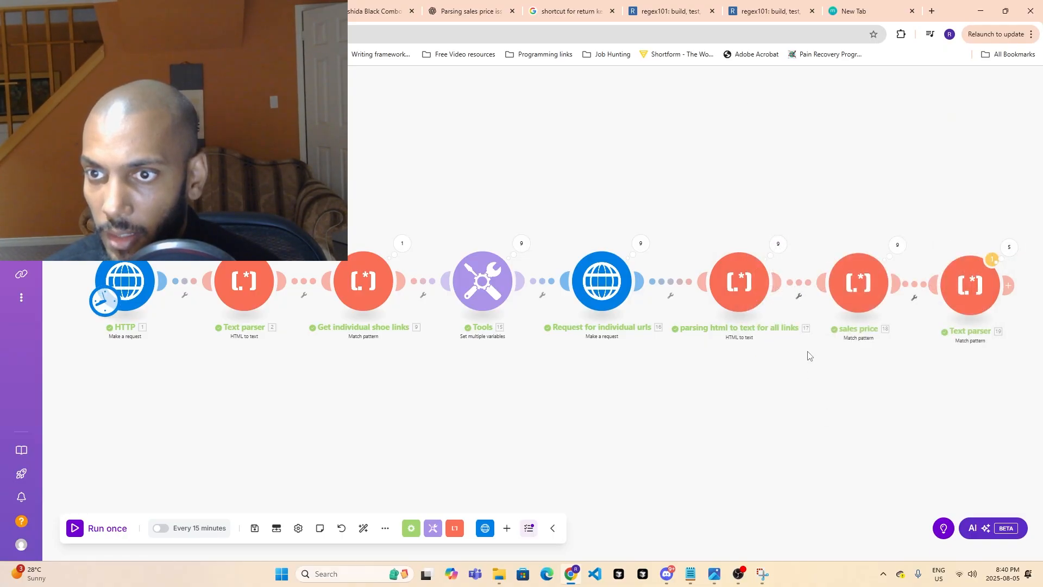
# - Examine the outputs of operations 9, 8, 7 and 6 in the sales price module's results
pyautogui.click(850, 280)
pyautogui.click(894, 251)
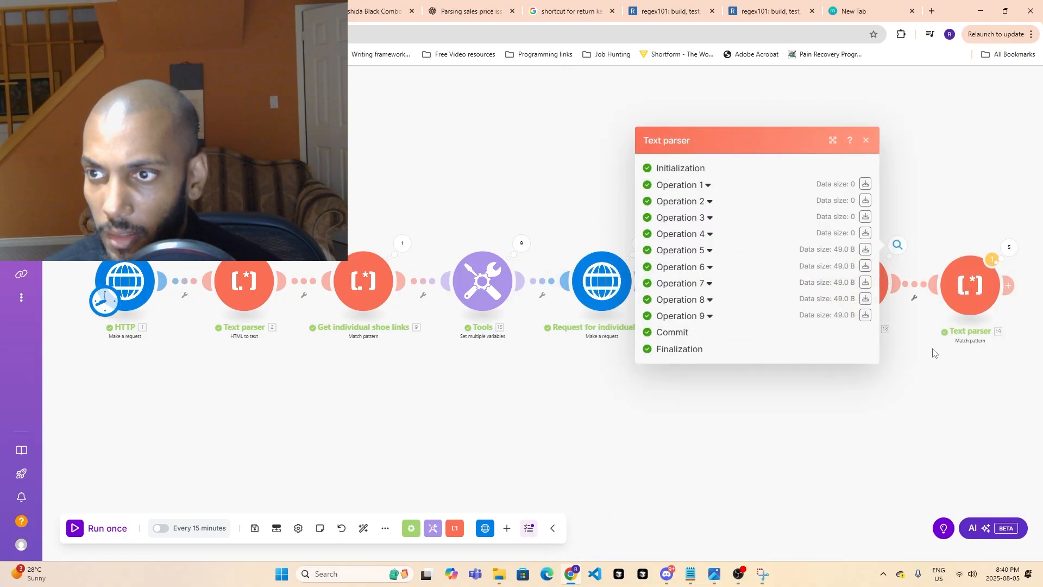
pyautogui.click(932, 353)
pyautogui.click(897, 245)
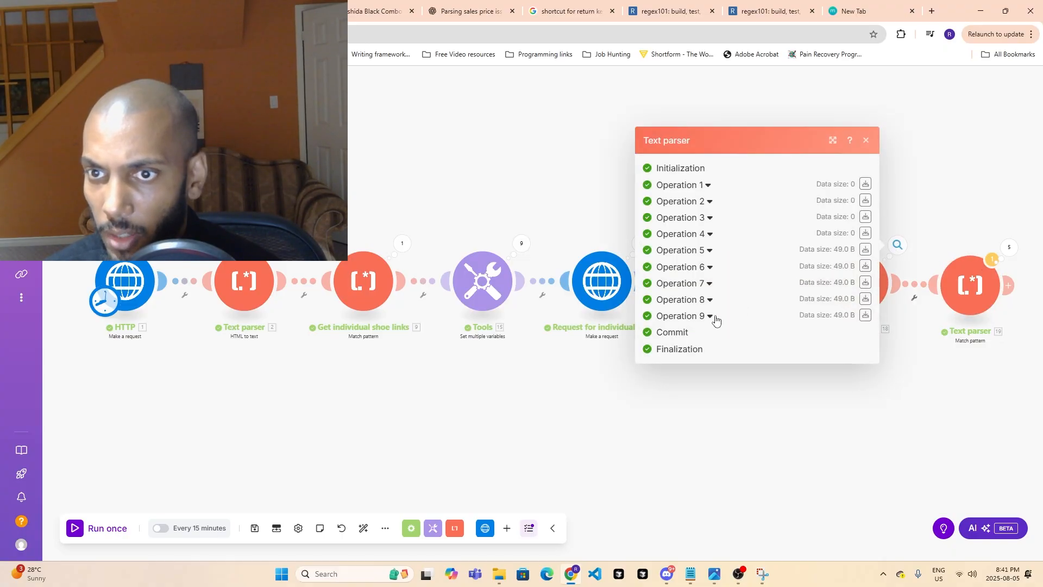
pyautogui.click(710, 316)
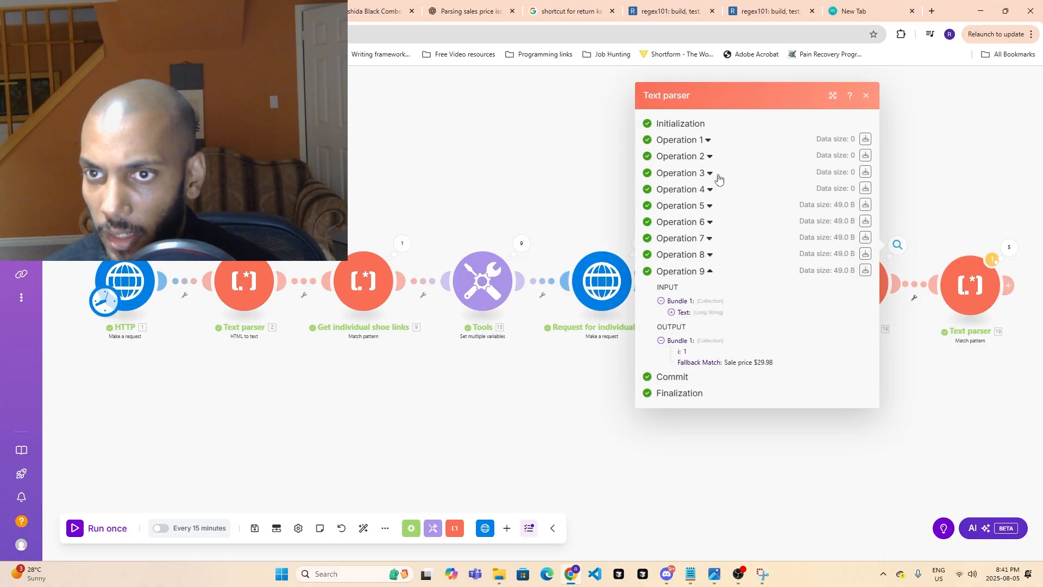
pyautogui.click(708, 271)
pyautogui.click(710, 301)
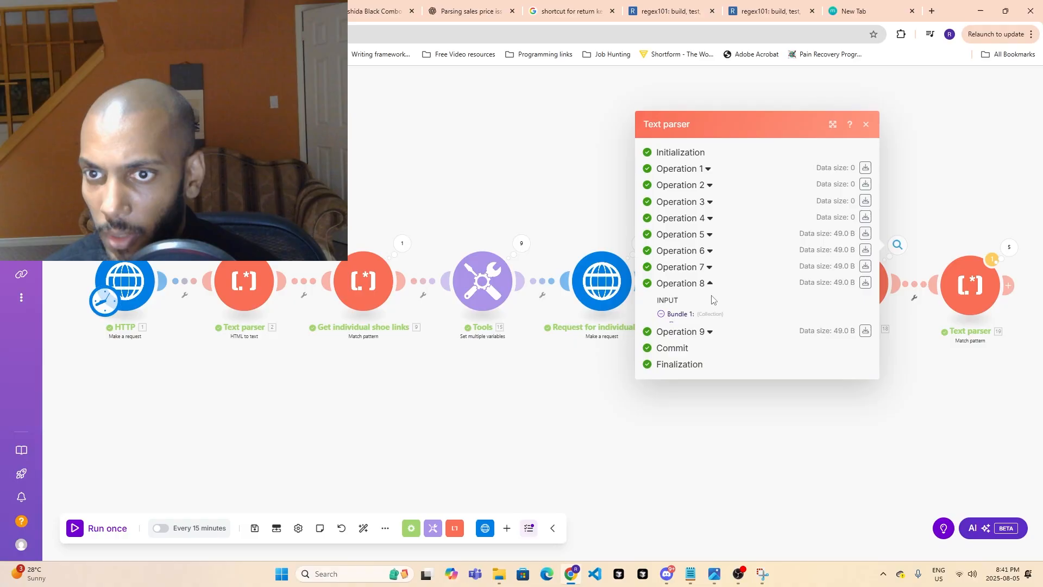
pyautogui.click(709, 238)
pyautogui.click(710, 211)
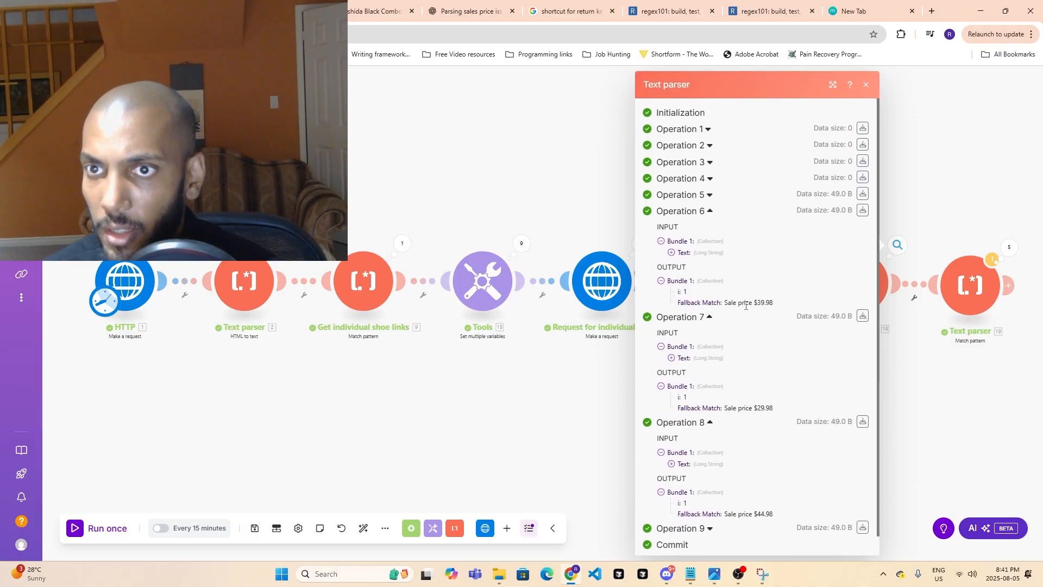
pyautogui.click(910, 406)
# - Split the flow after the HTML to text module with a Router, placing Text parser on the upper branch and sales price on the lower
pyautogui.click(930, 285)
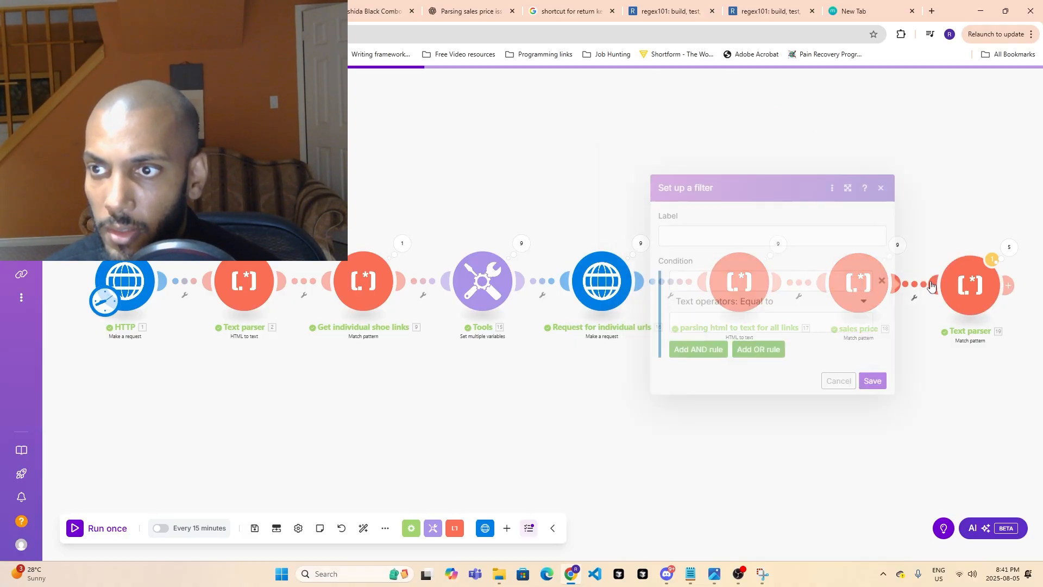
pyautogui.rightClick(930, 282)
pyautogui.click(927, 264)
pyautogui.rightClick(936, 285)
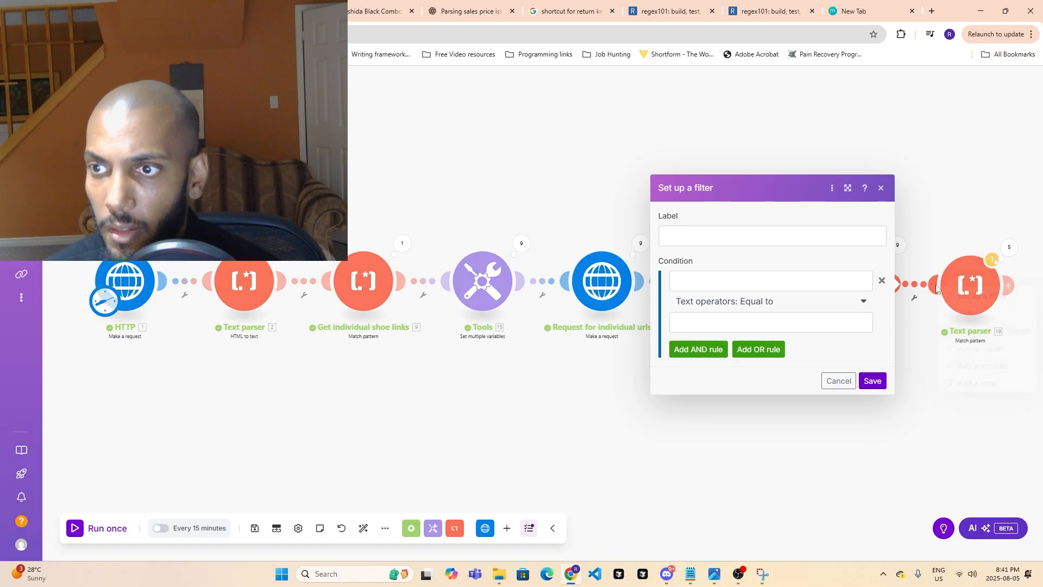
pyautogui.click(960, 312)
pyautogui.moveTo(968, 283); pyautogui.dragTo(759, 252)
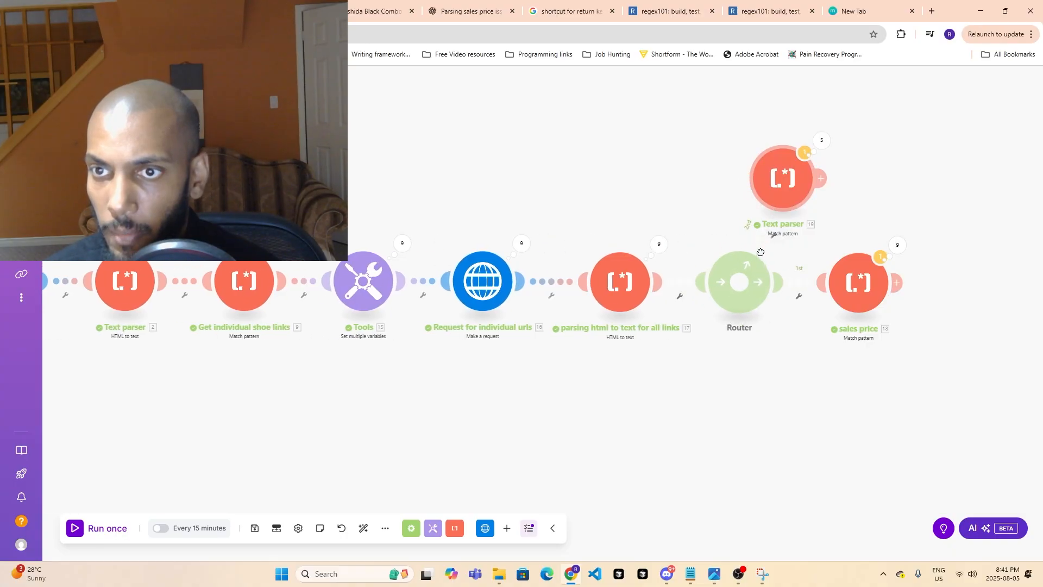
pyautogui.moveTo(858, 296); pyautogui.dragTo(819, 375)
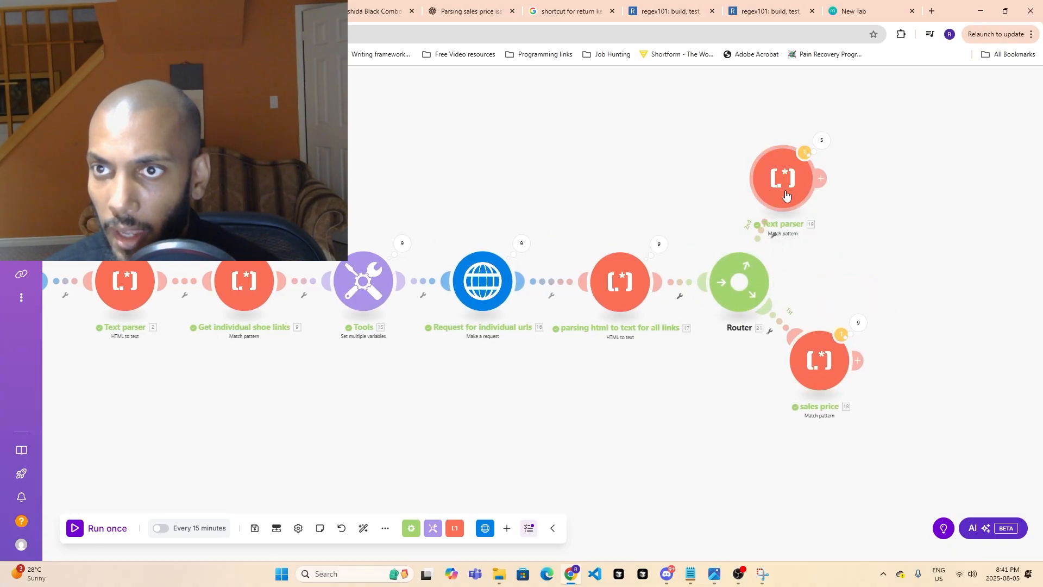
pyautogui.moveTo(785, 194); pyautogui.dragTo(816, 233)
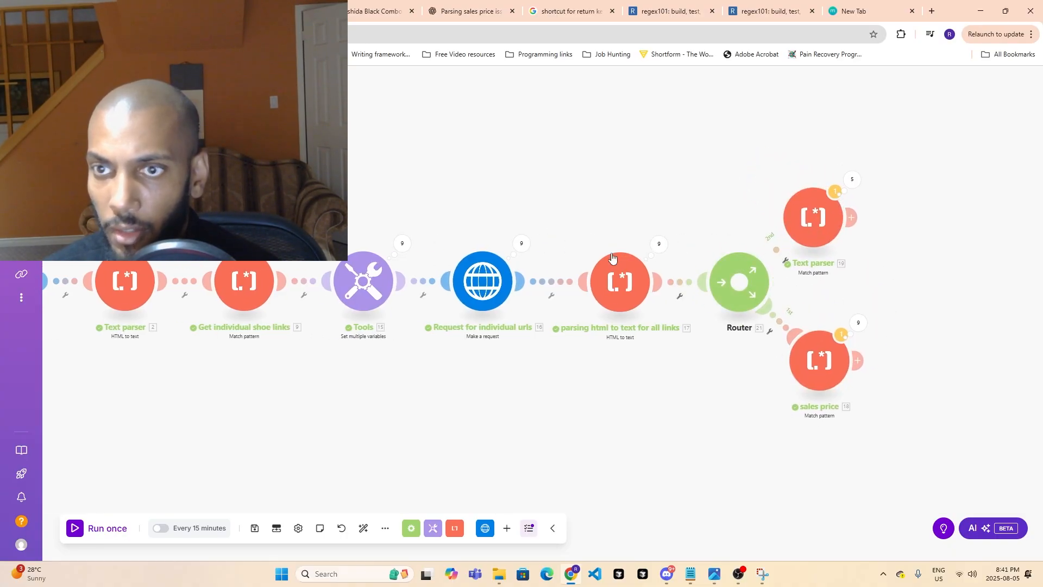
# - Run the scenario once and expand operations 1 and 2 in the results of the Router's Text parser branch
pyautogui.click(107, 527)
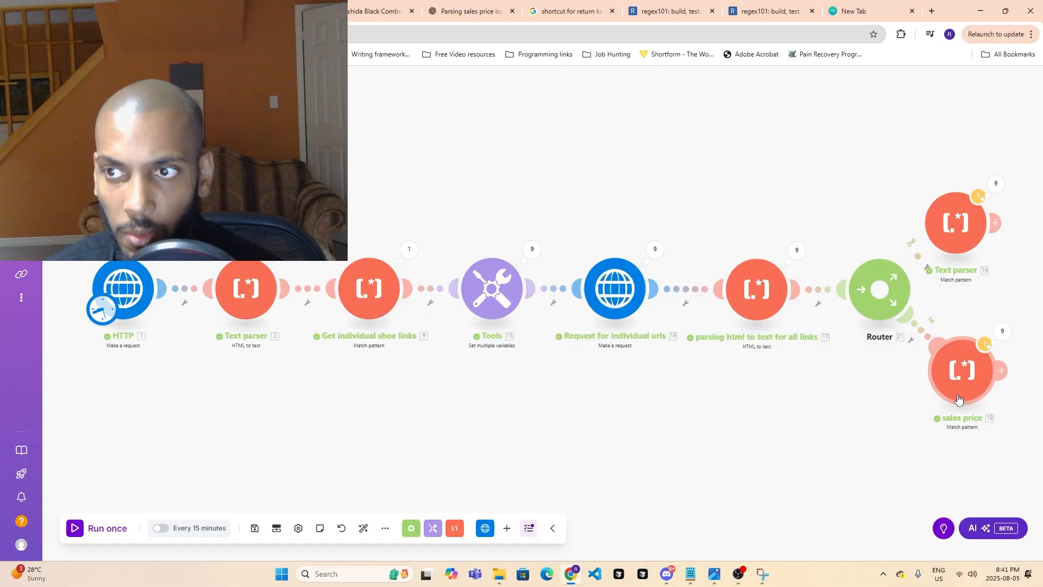
pyautogui.click(996, 184)
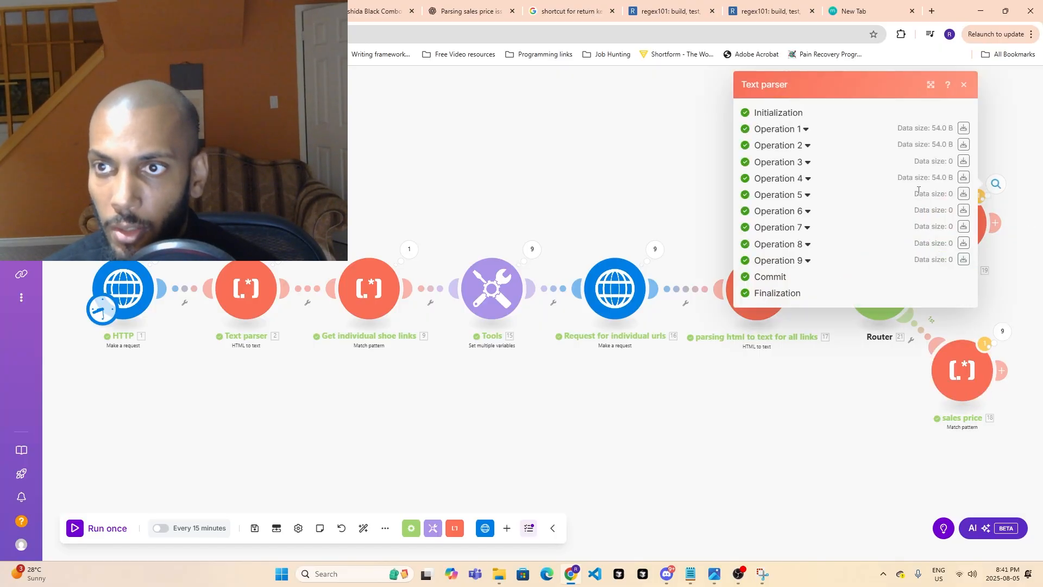
pyautogui.click(806, 130)
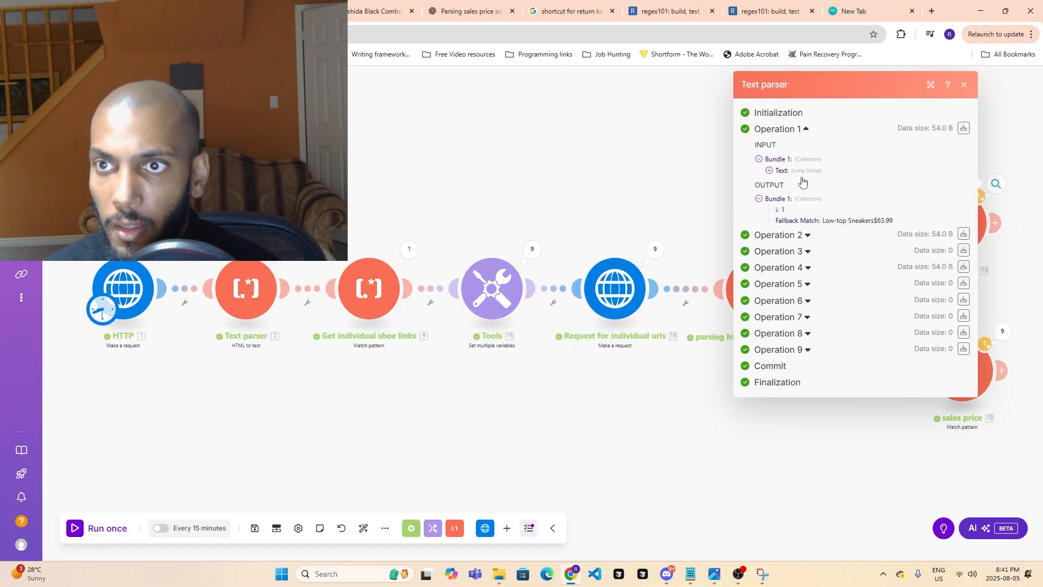
pyautogui.click(808, 235)
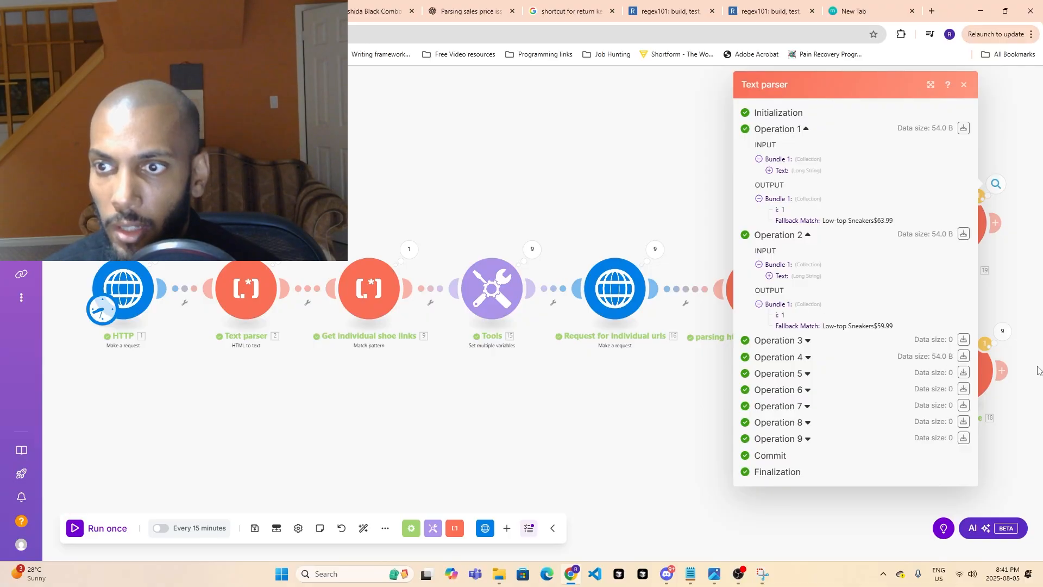
# - Check operations 9, 8 and 7 in the sales price branch's results and close them
pyautogui.click(1002, 331)
pyautogui.click(814, 403)
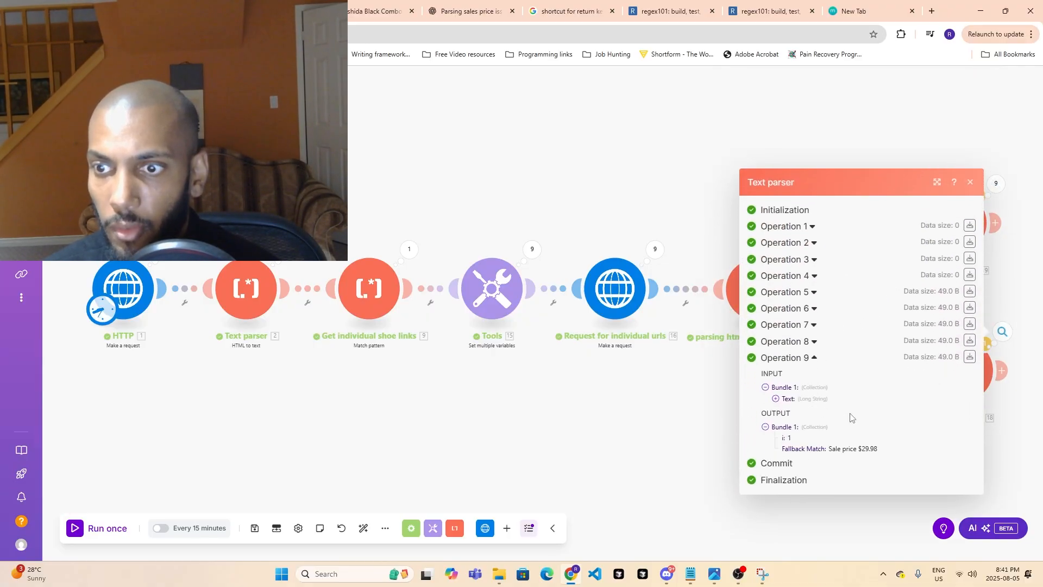
pyautogui.click(814, 342)
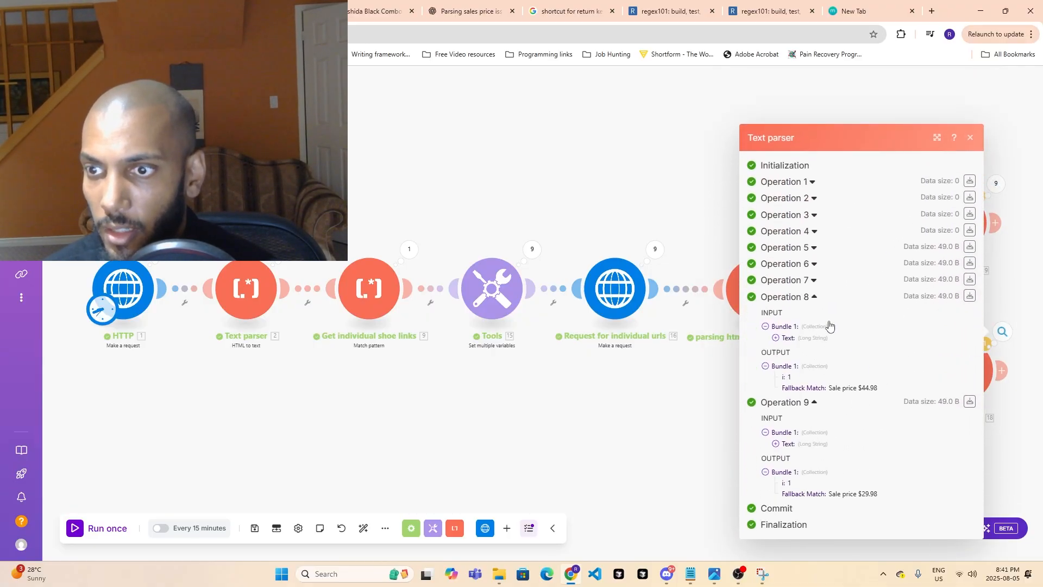
pyautogui.click(817, 279)
pyautogui.press('Escape')
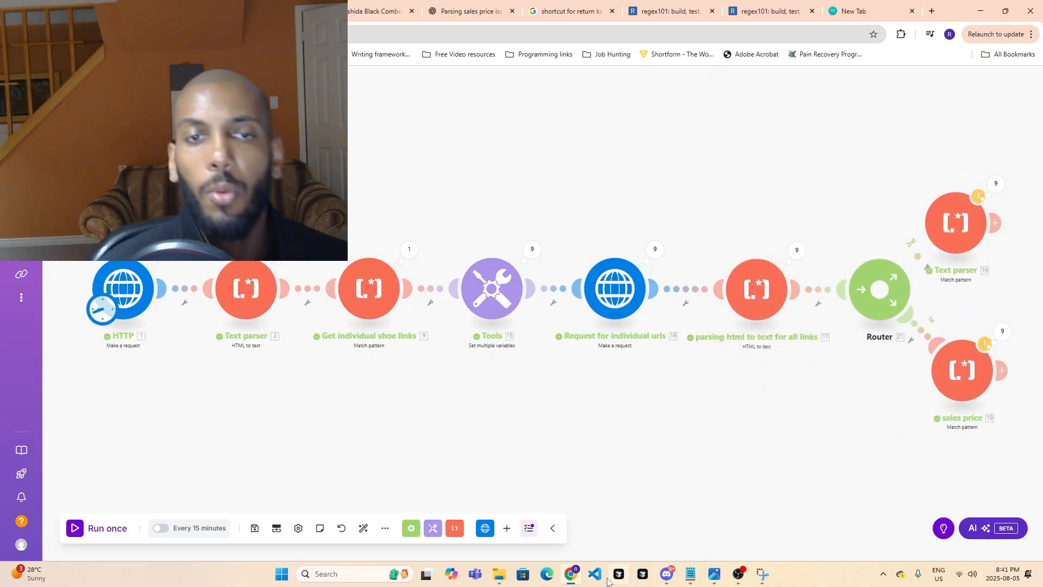
# - Review the HTML input setting of the module that parses HTML to text for all links, leaving it unchanged
pyautogui.moveTo(727, 440); pyautogui.dragTo(595, 416)
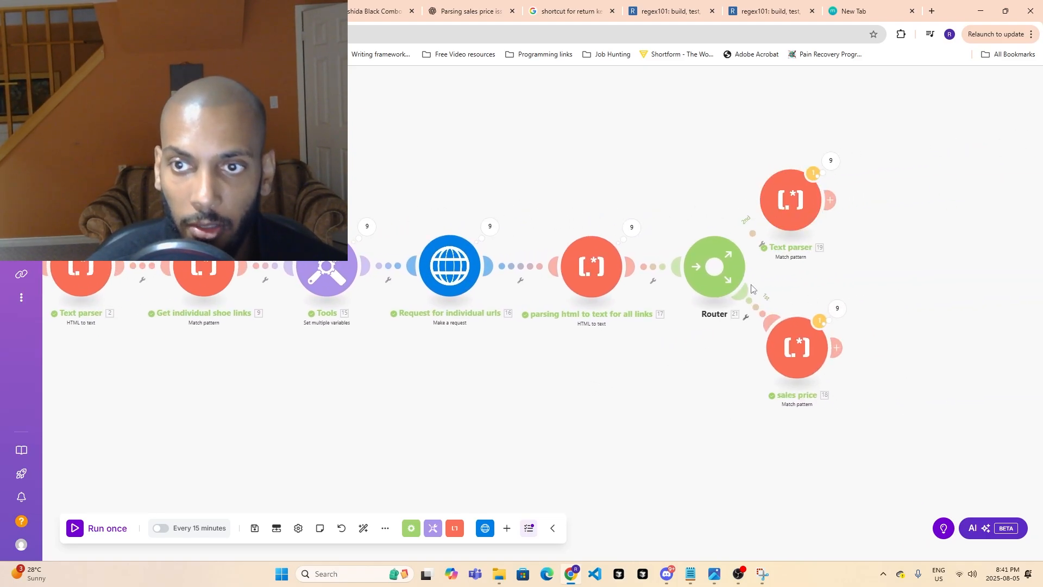
pyautogui.moveTo(565, 391); pyautogui.dragTo(665, 398)
pyautogui.moveTo(704, 428); pyautogui.dragTo(776, 401)
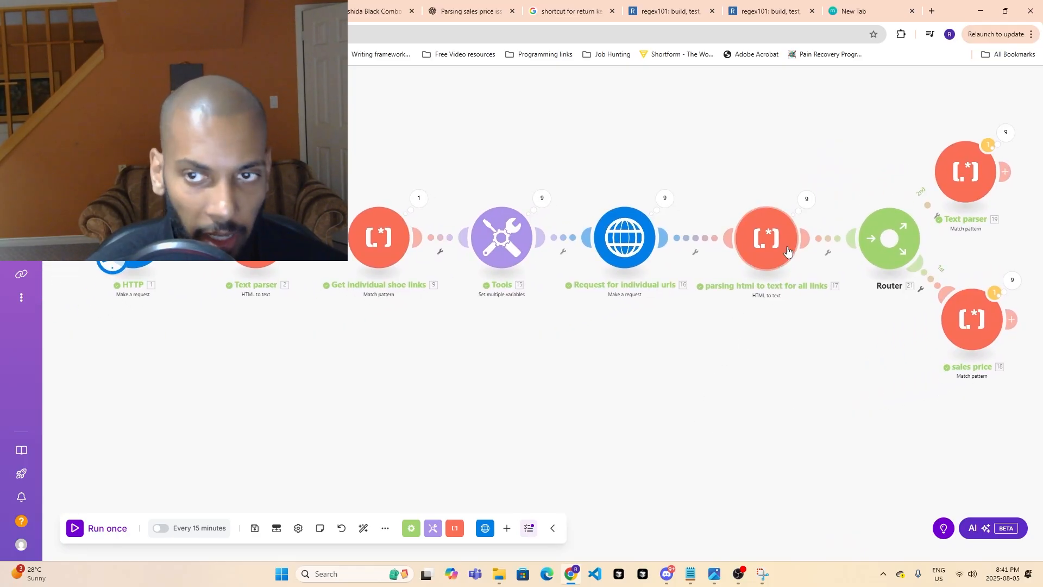
pyautogui.click(760, 245)
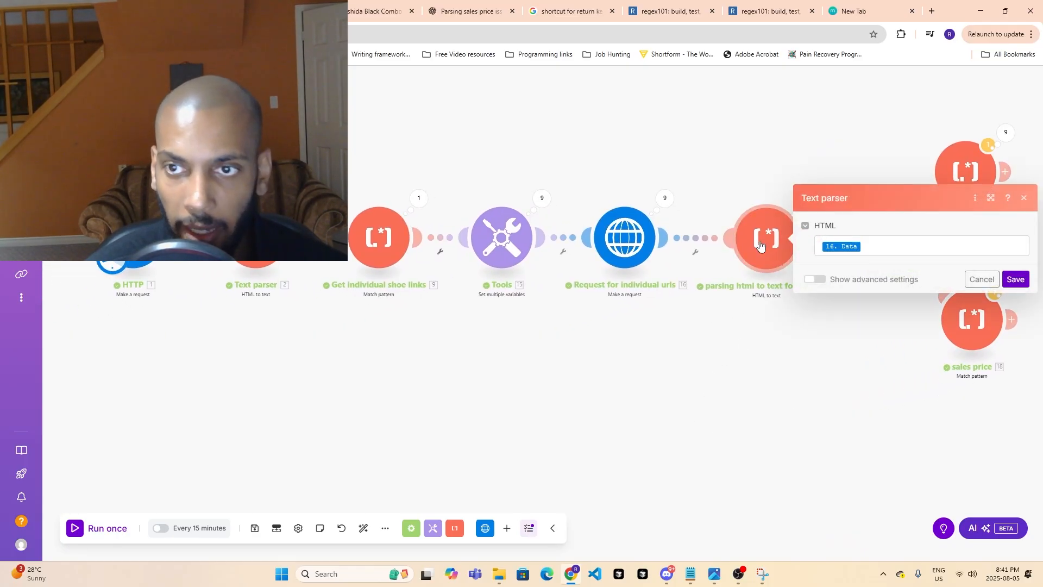
pyautogui.click(800, 334)
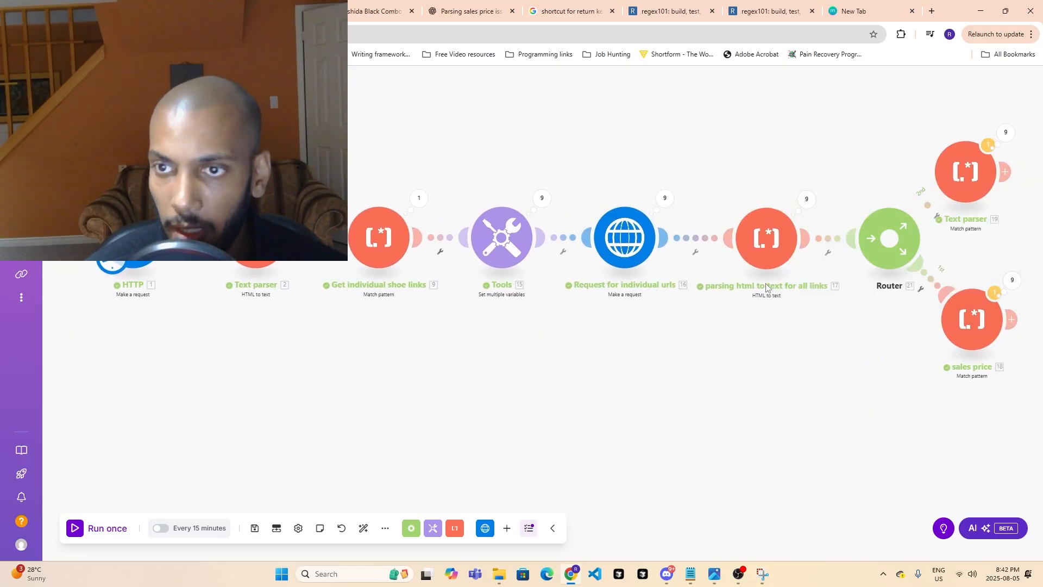
# - Examine operation 1's output text in the results of the module parsing HTML to text for all links, through the product details, and close it
pyautogui.click(628, 245)
pyautogui.click(948, 417)
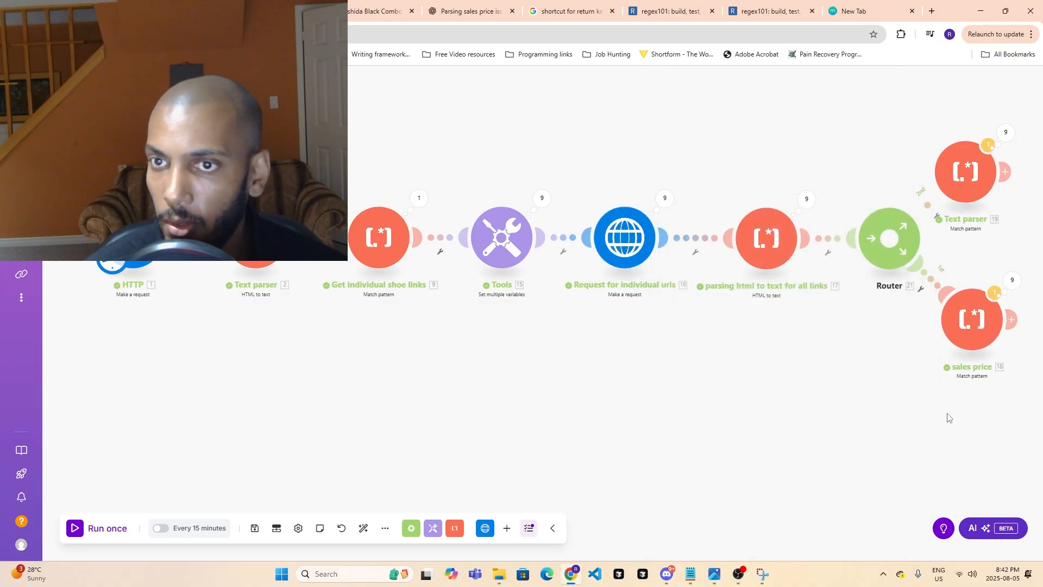
pyautogui.click(807, 201)
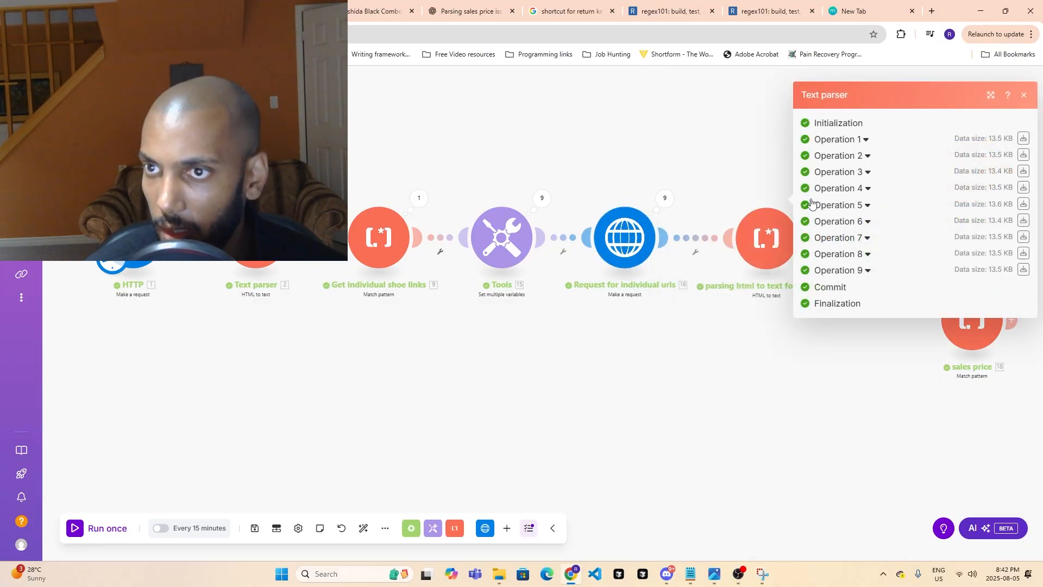
pyautogui.click(853, 140)
pyautogui.click(830, 231)
pyautogui.scroll(-15, 889, 315)
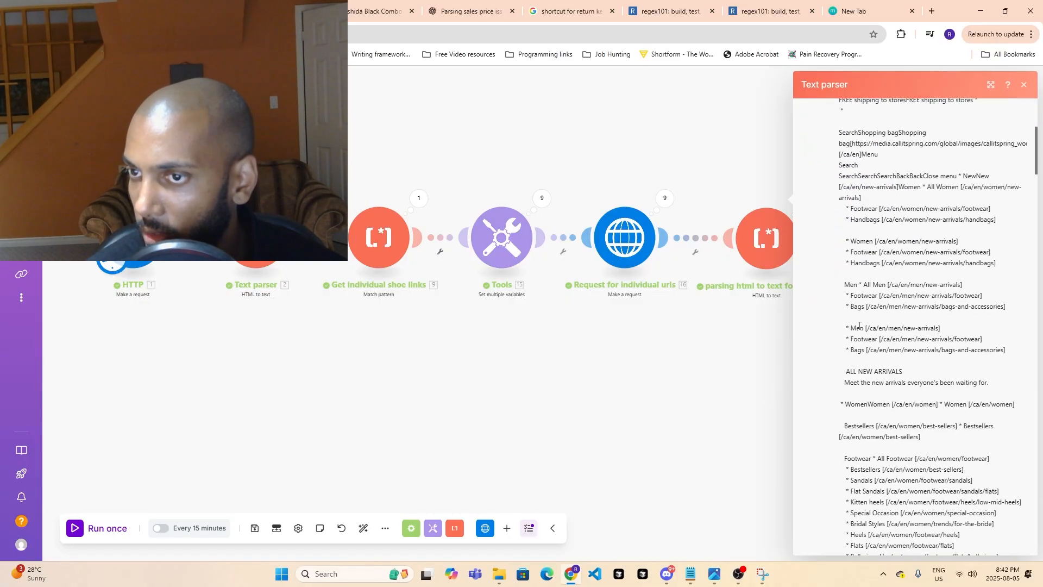
pyautogui.scroll(-20, 888, 315)
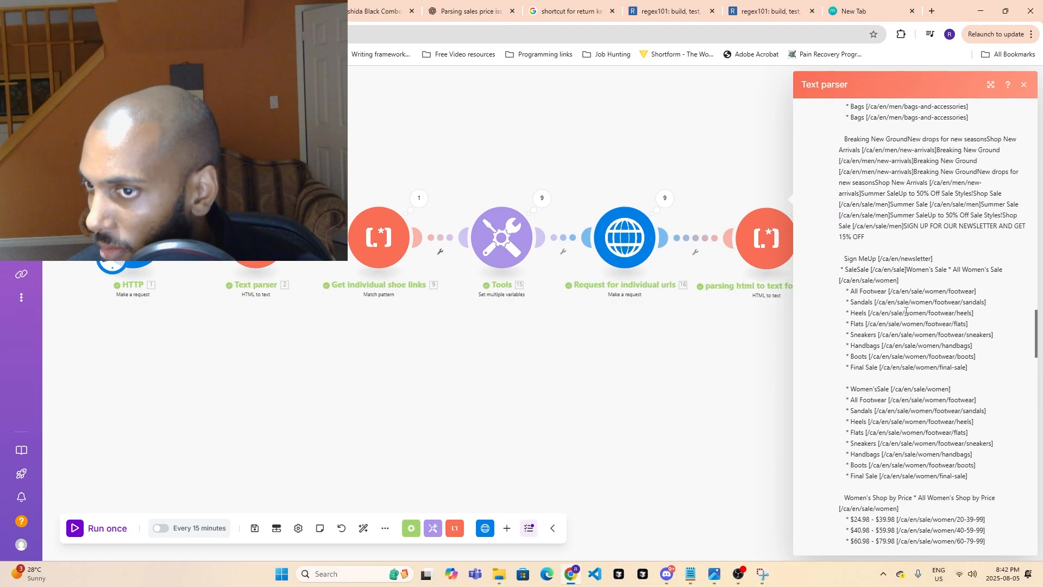
pyautogui.scroll(-5, 914, 317)
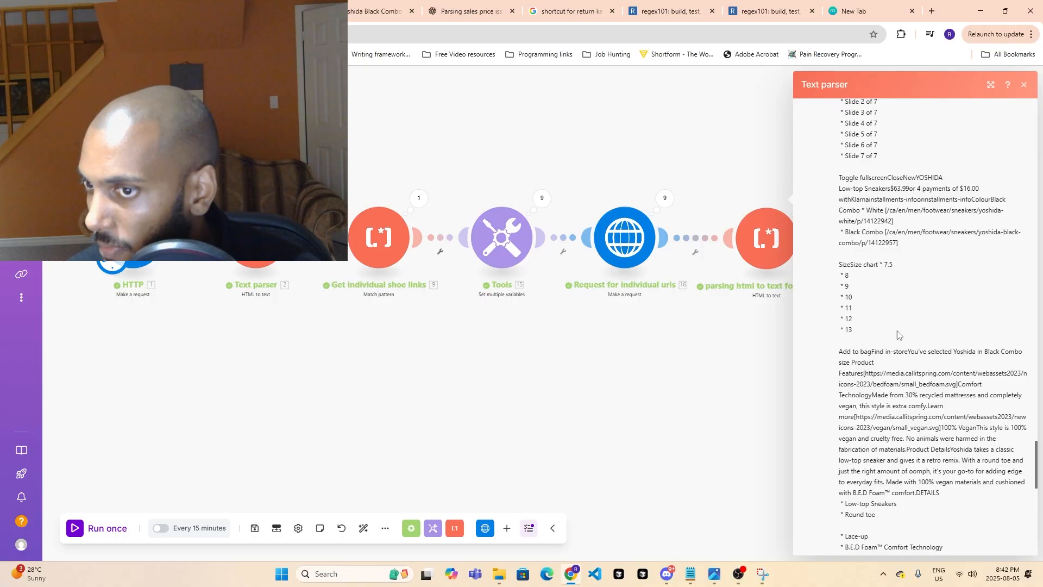
pyautogui.scroll(-3, 898, 334)
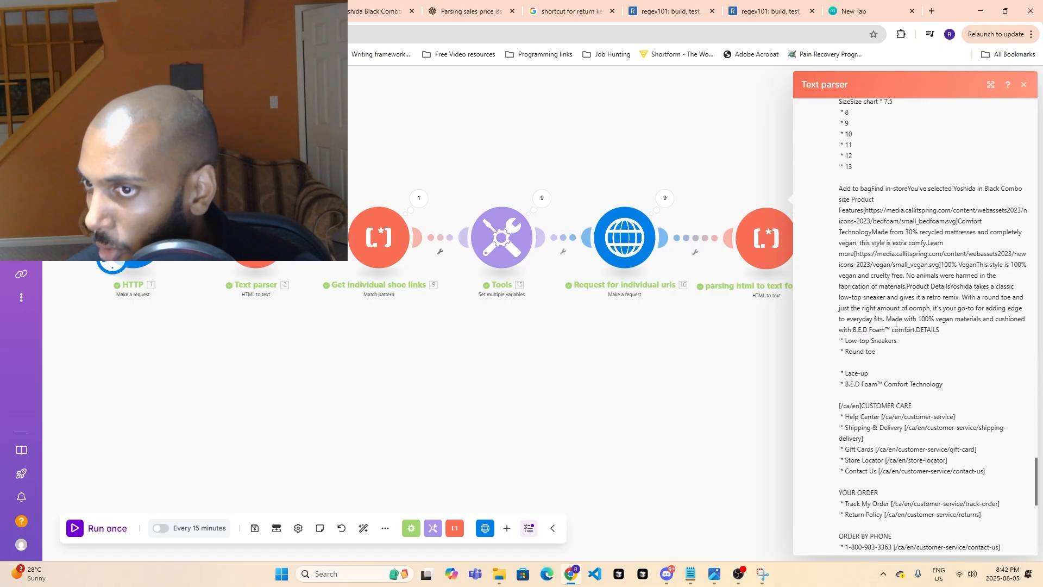
pyautogui.moveTo(902, 319); pyautogui.dragTo(940, 395)
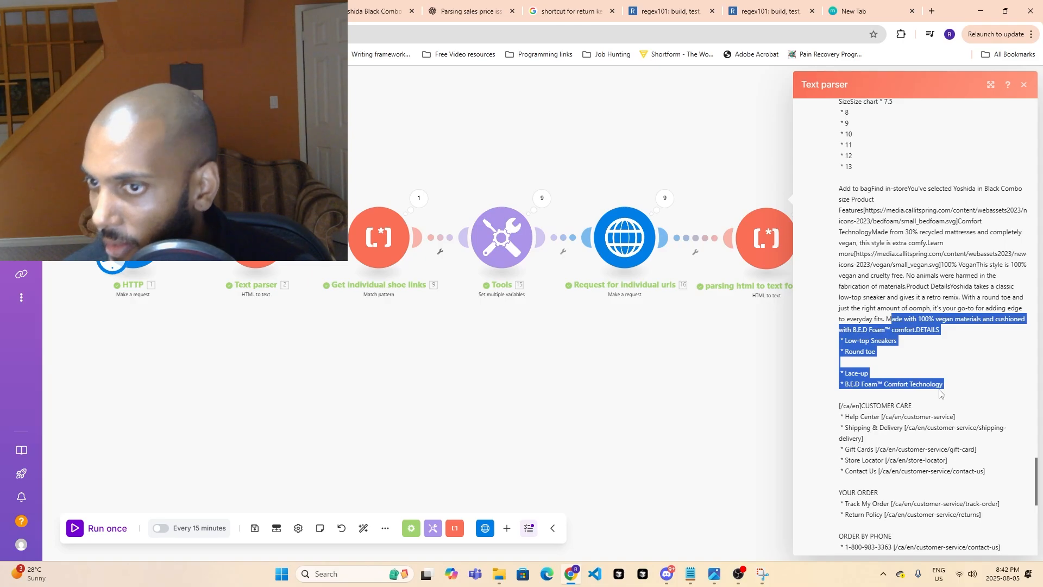
pyautogui.click(733, 362)
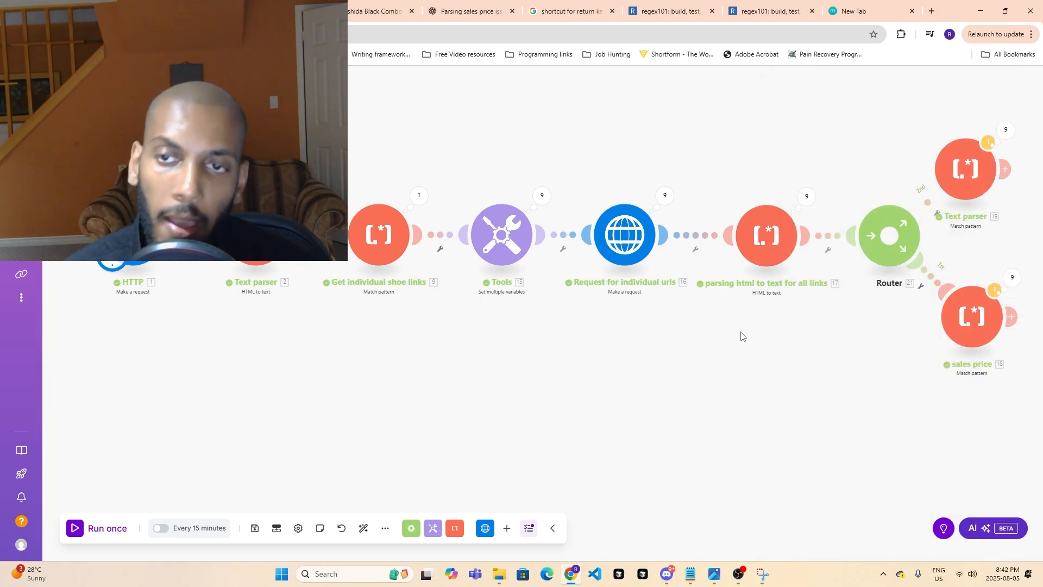